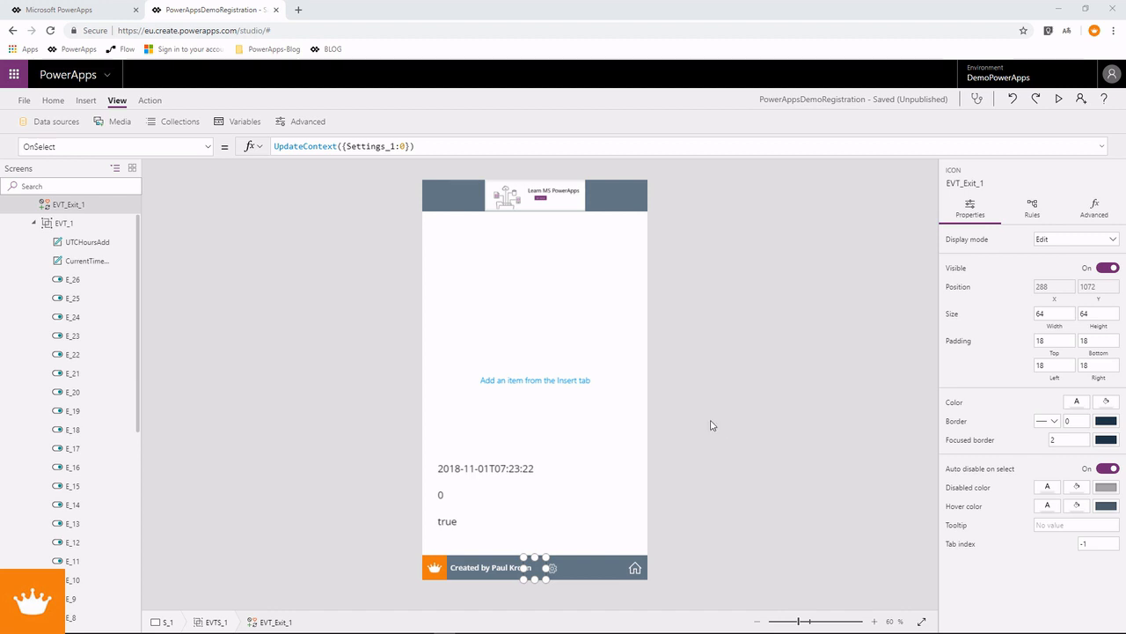
Step: Insert a blank vertical gallery on the S_1 screen
left_click(85, 100)
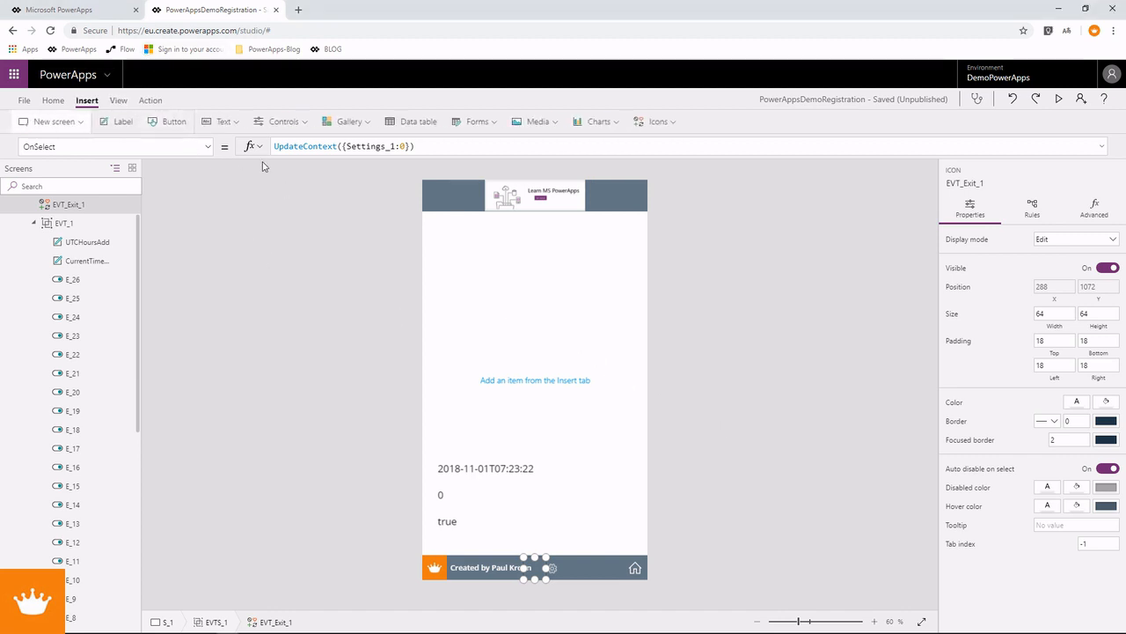
left_click(351, 123)
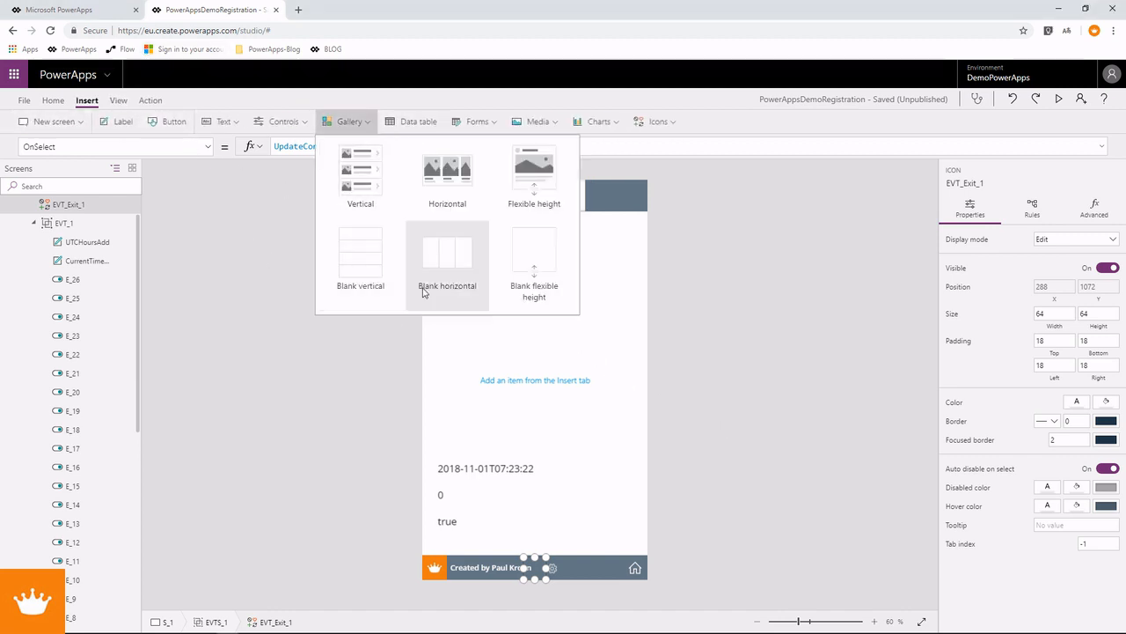
left_click(368, 268)
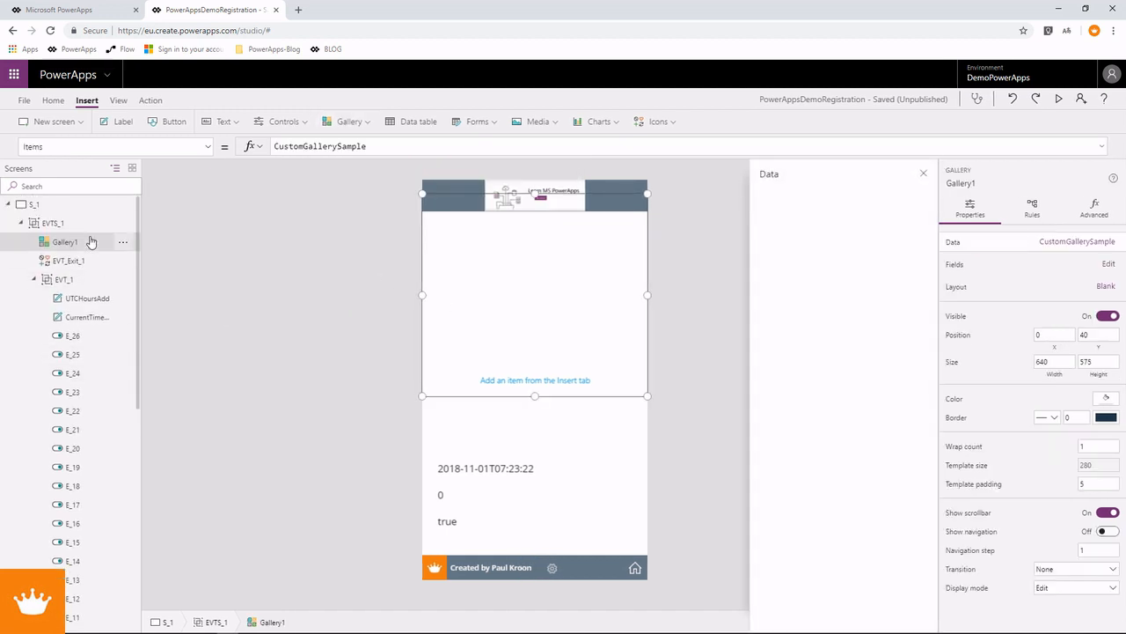
Step: Move the new gallery out of the EVTS_1 group into the L001_1 group by copying, deleting and pasting it
right_click(68, 243)
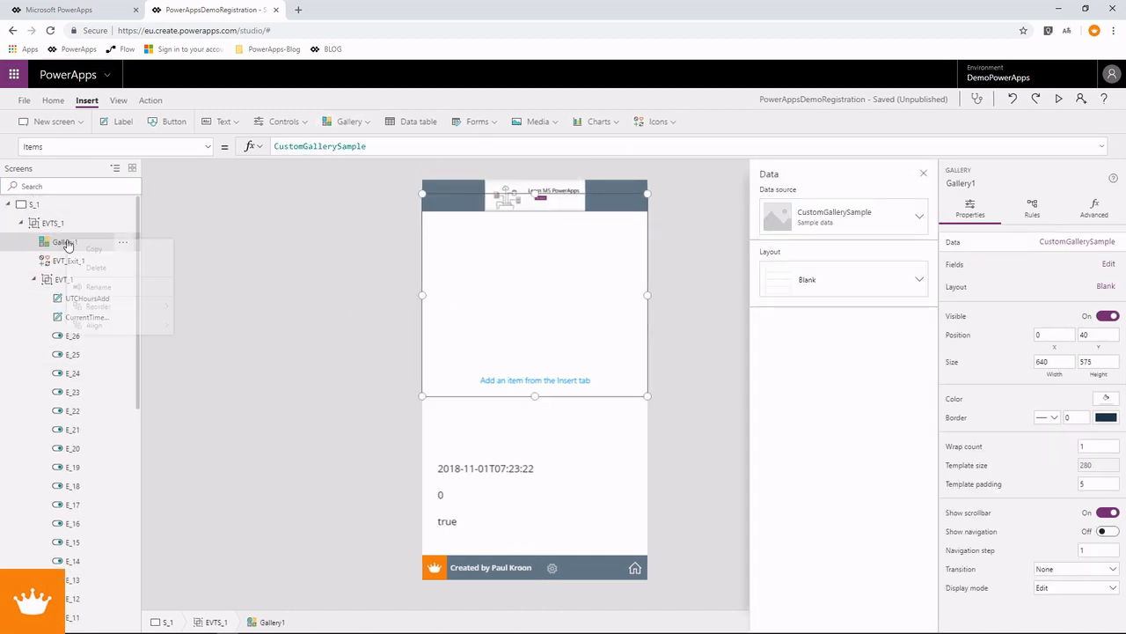
left_click(100, 251)
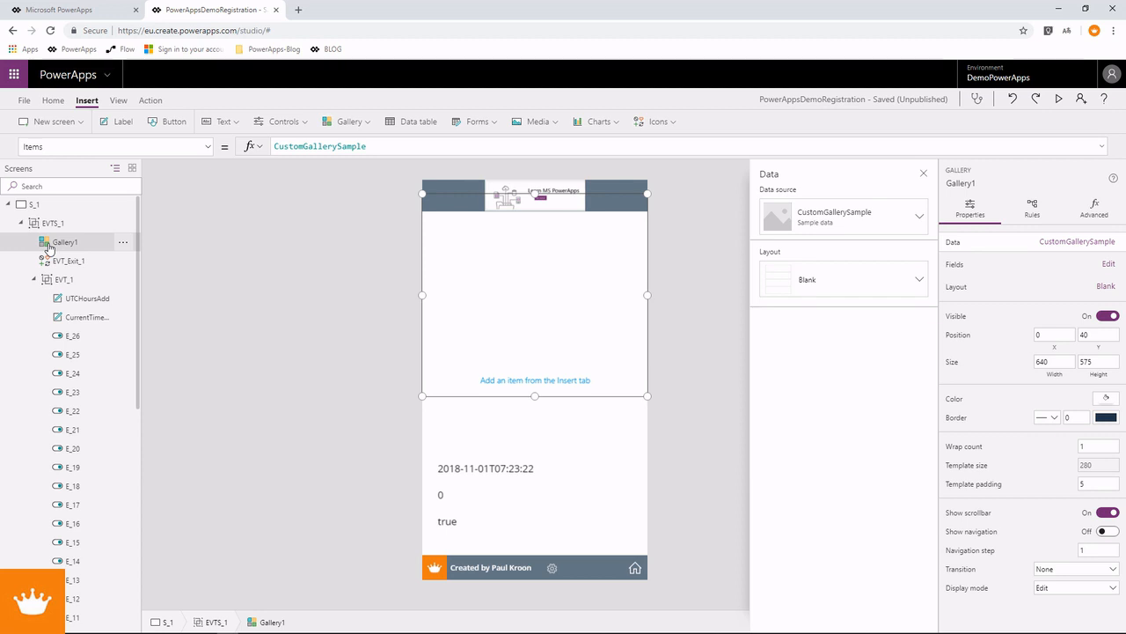
key("Delete")
scroll(116, 284, "down", 5)
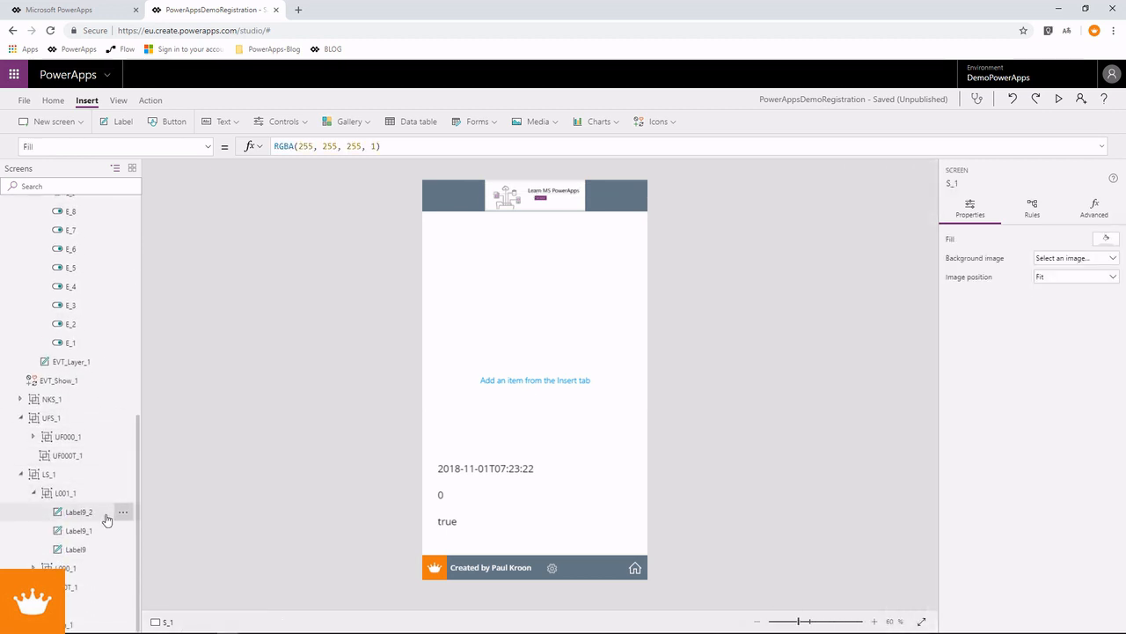
left_click(78, 496)
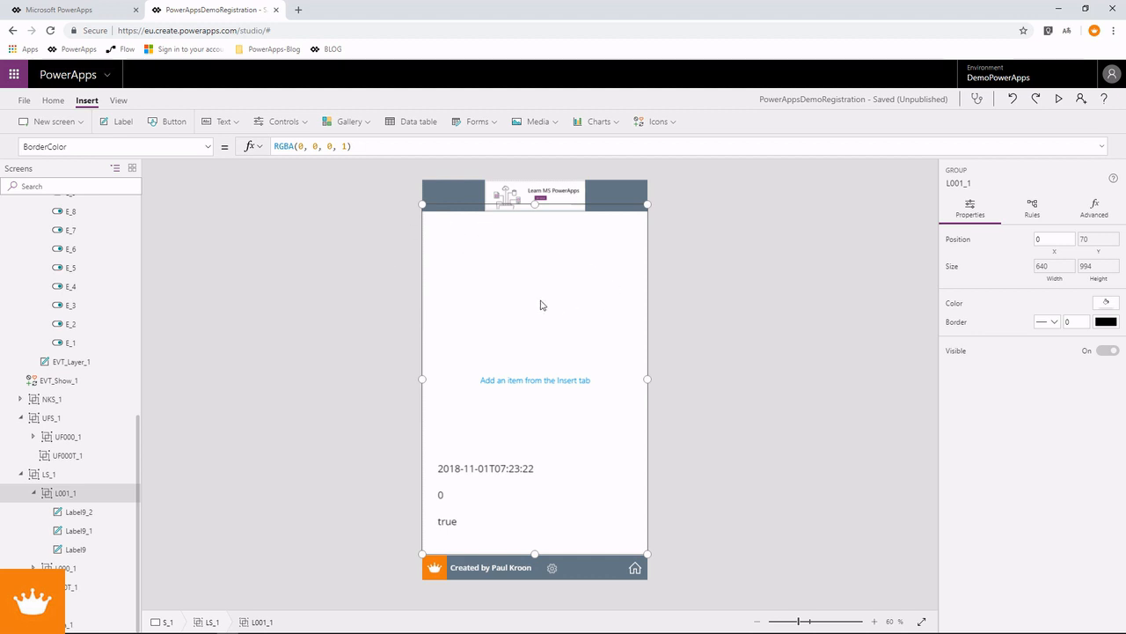
key("ctrl+z")
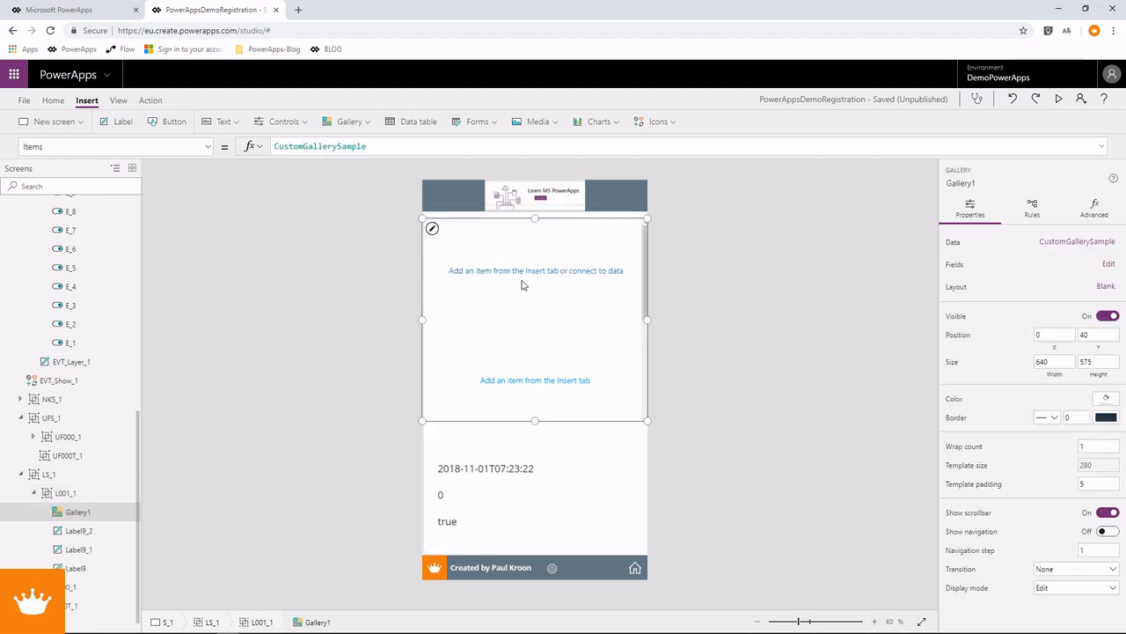
Step: Shrink the gallery to a height of about 134 and move it down to a Y position of about 130
left_click_drag(533, 421, 558, 277)
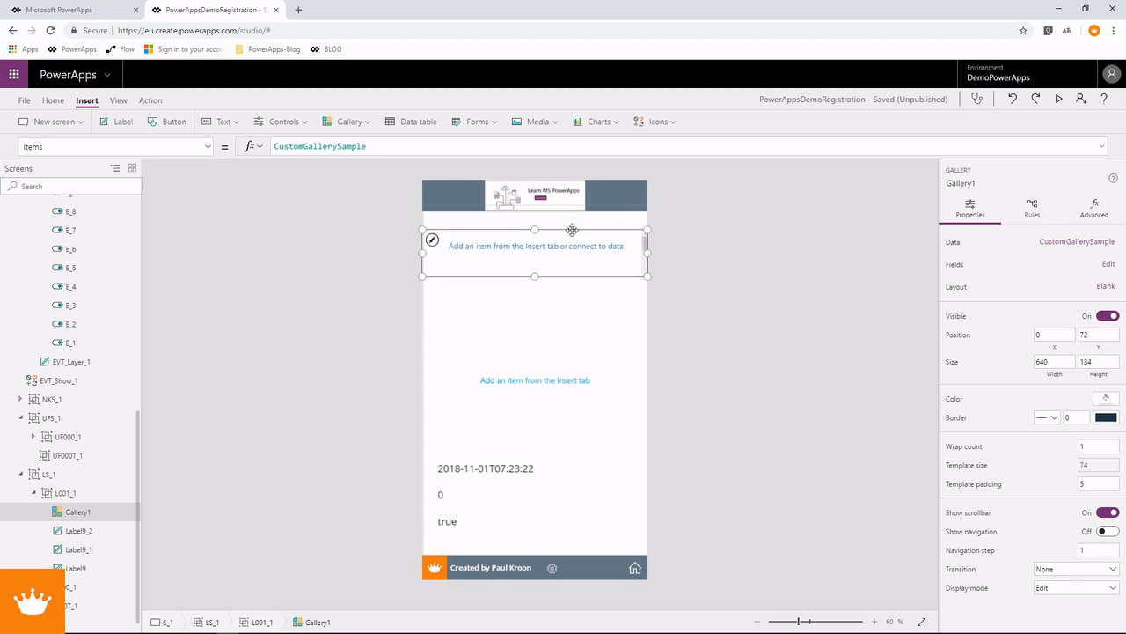
left_click_drag(573, 227, 573, 252)
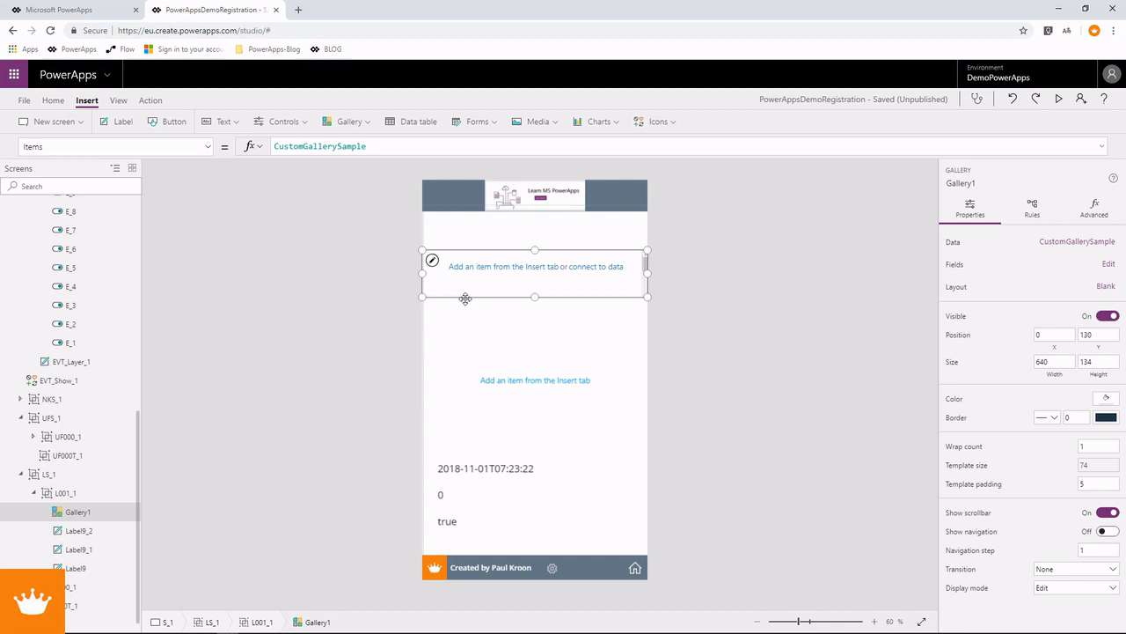
Step: Set the gallery's Items property to the RegistrationActiveList collection
left_click_drag(378, 146, 226, 148)
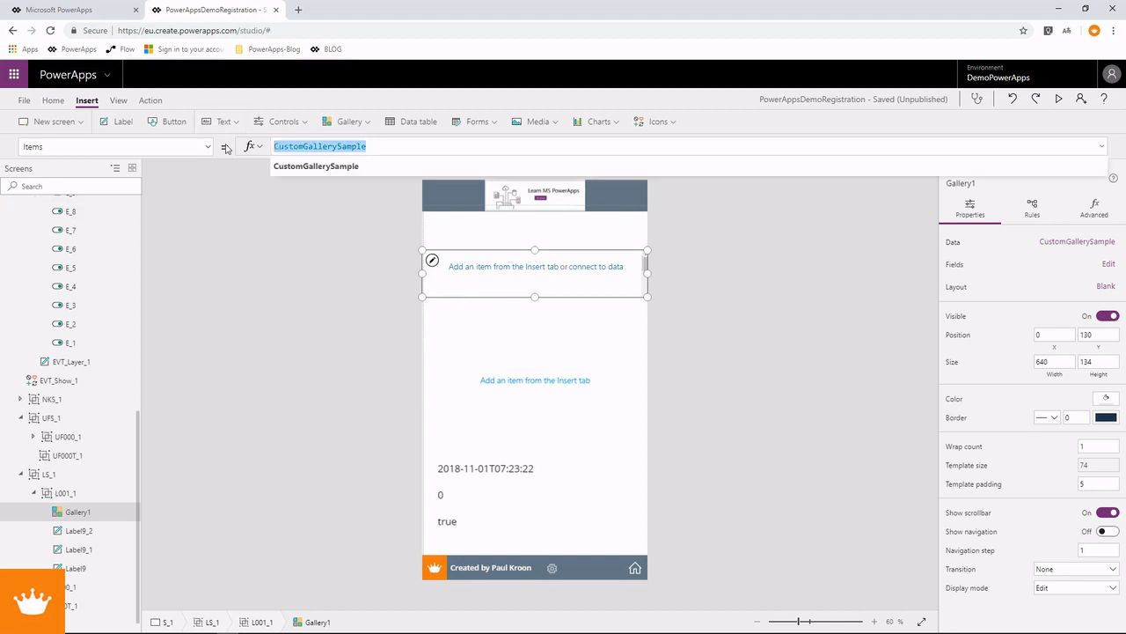
type("Rege")
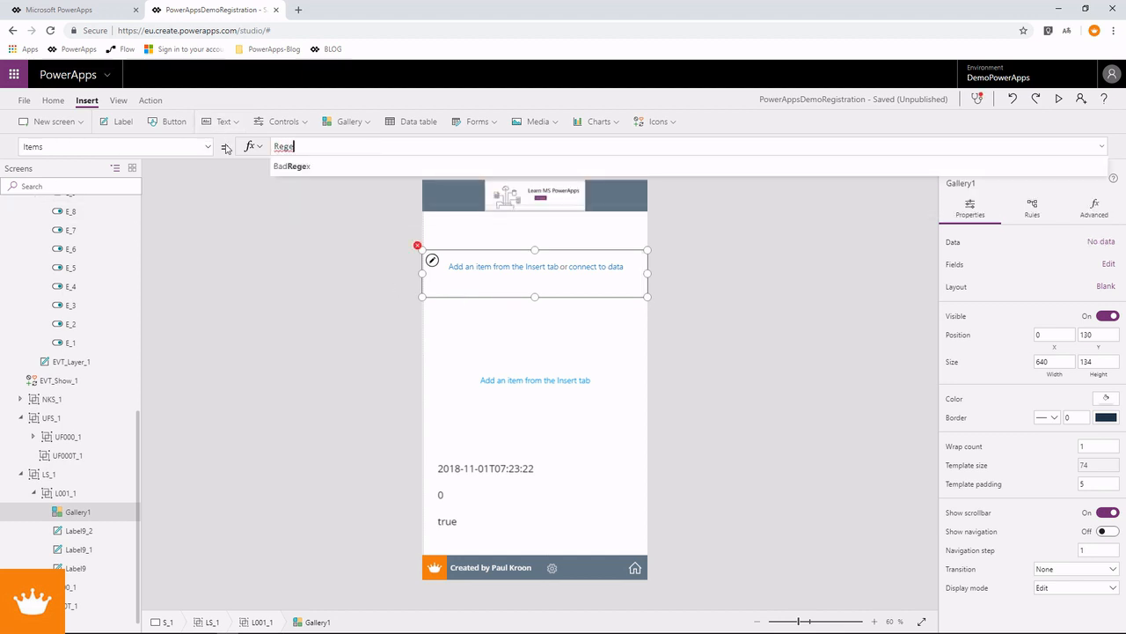
key("BackSpace")
type("is")
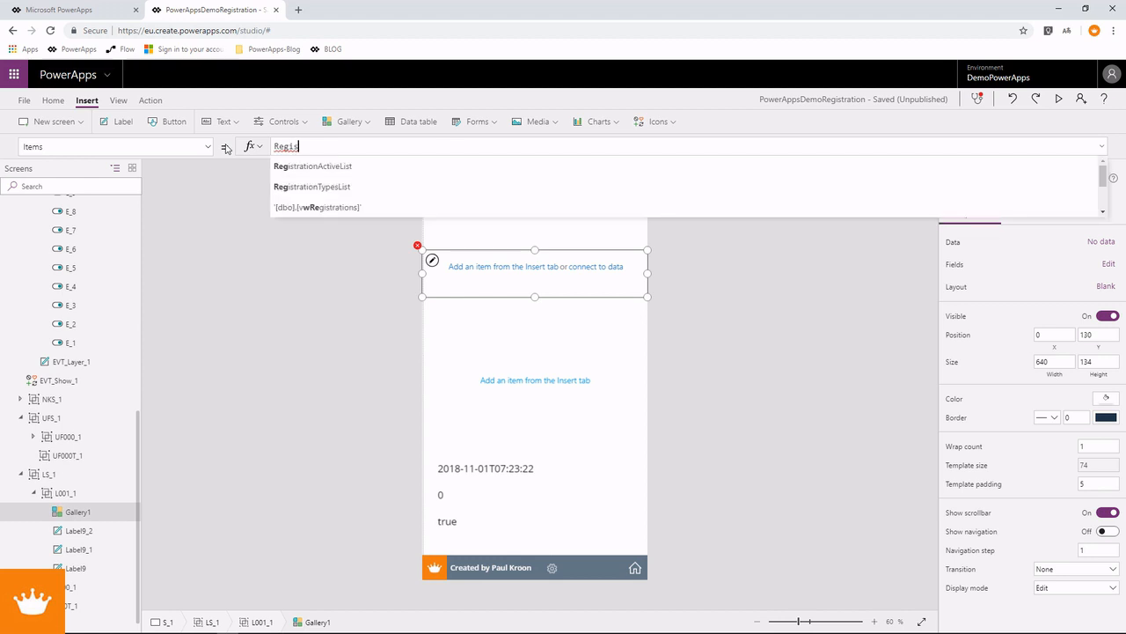
type("tra")
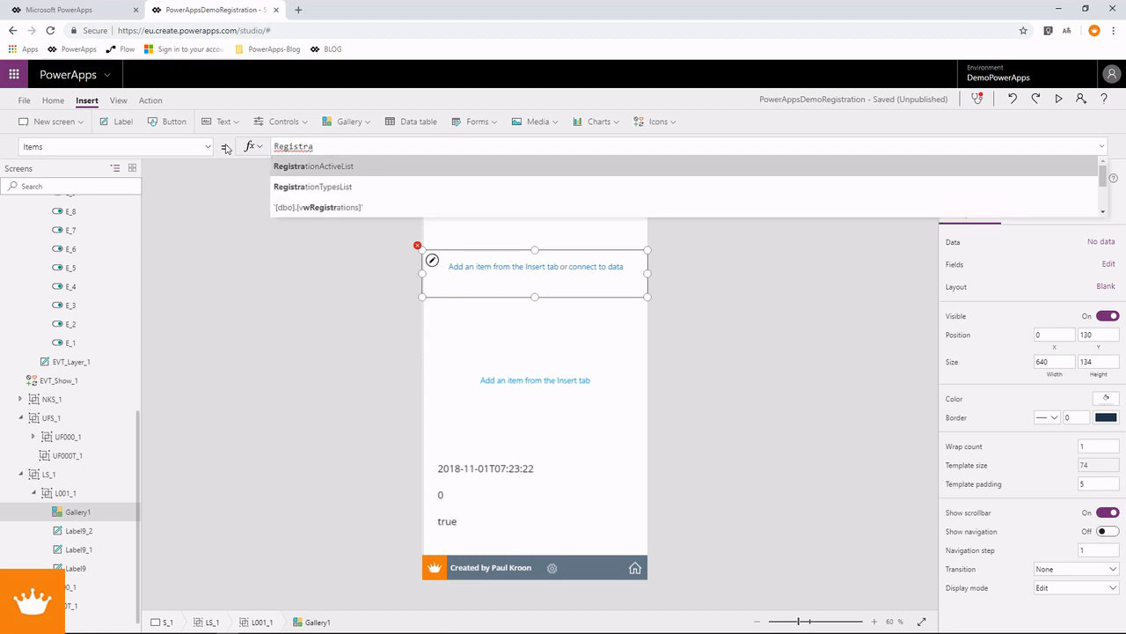
key("Tab")
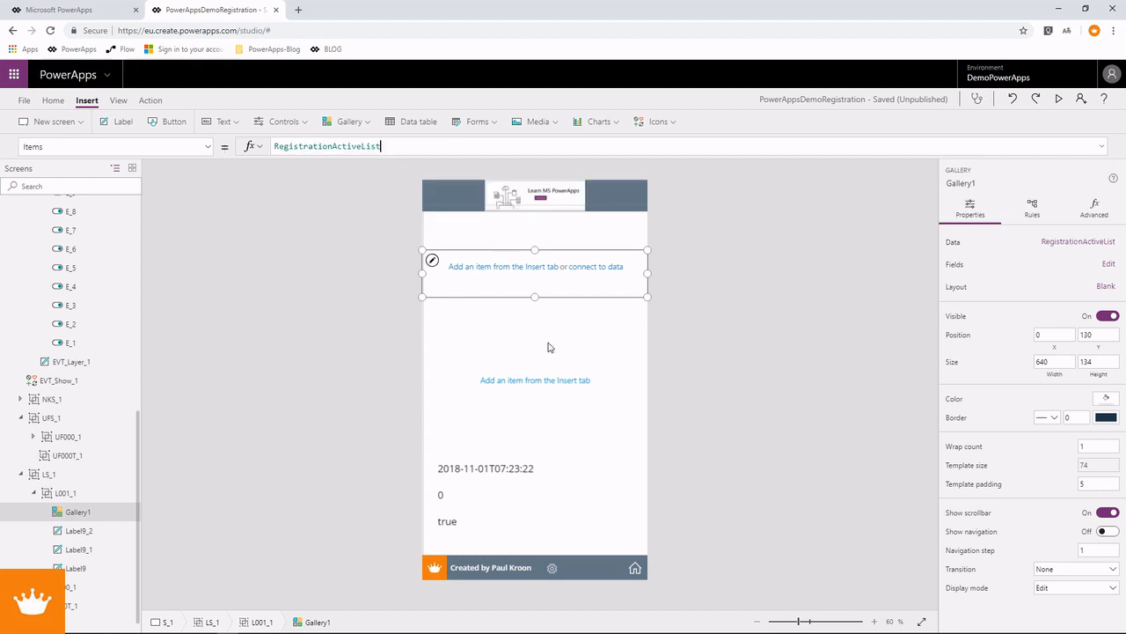
Step: Set the gallery's Default property to First(RegistrationActiveList)
left_click(208, 146)
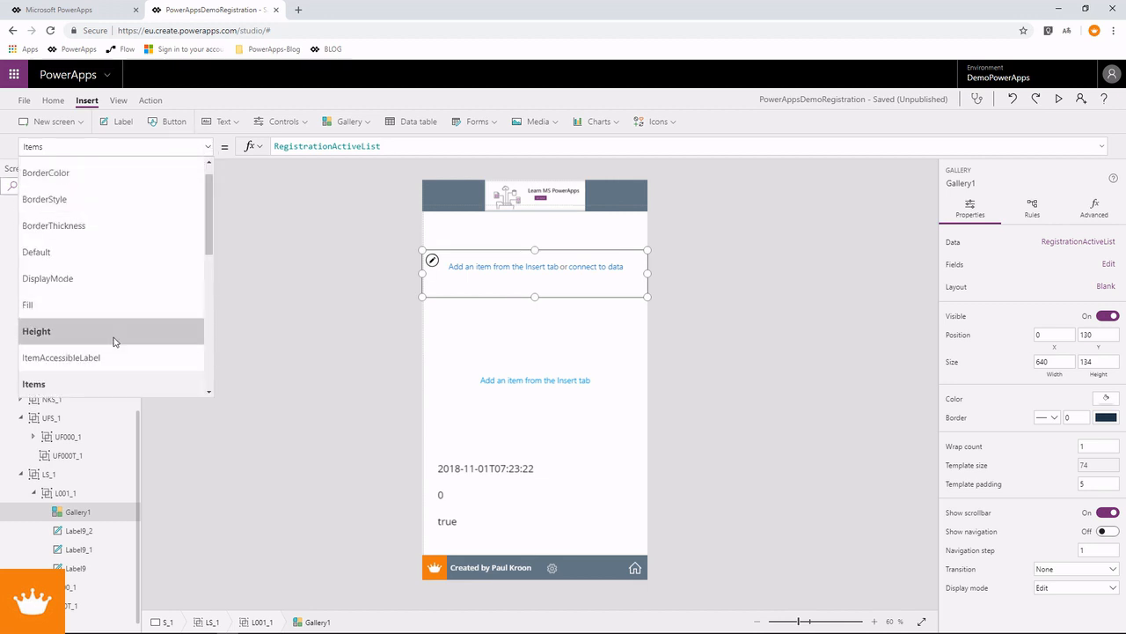
scroll(113, 341, "down", 3)
scroll(113, 342, "up", 3)
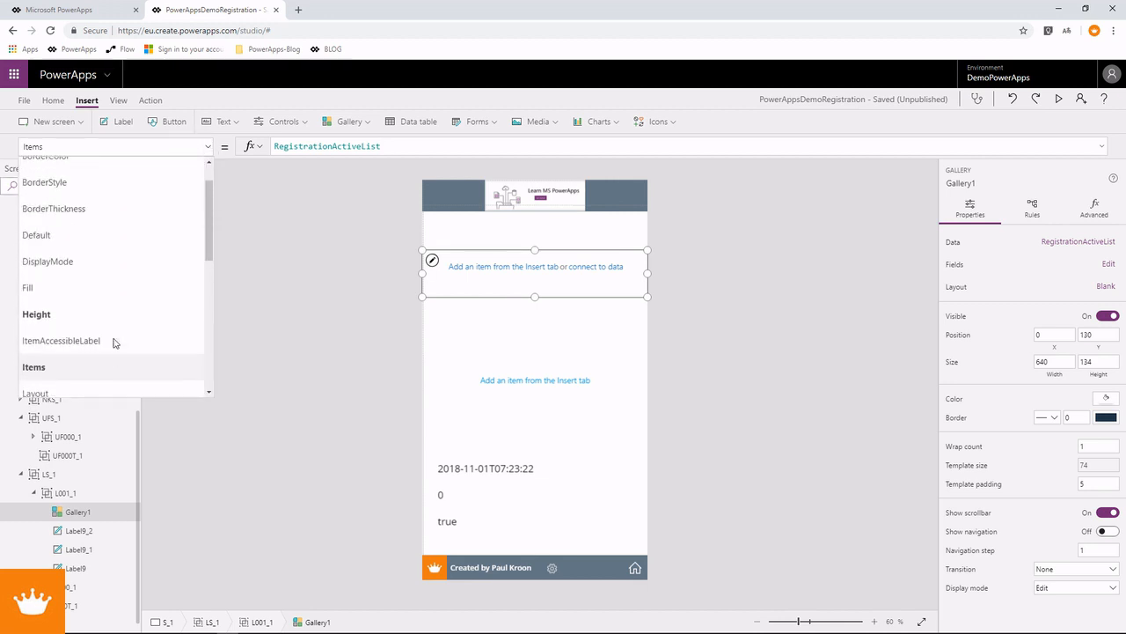
scroll(113, 342, "up", 1)
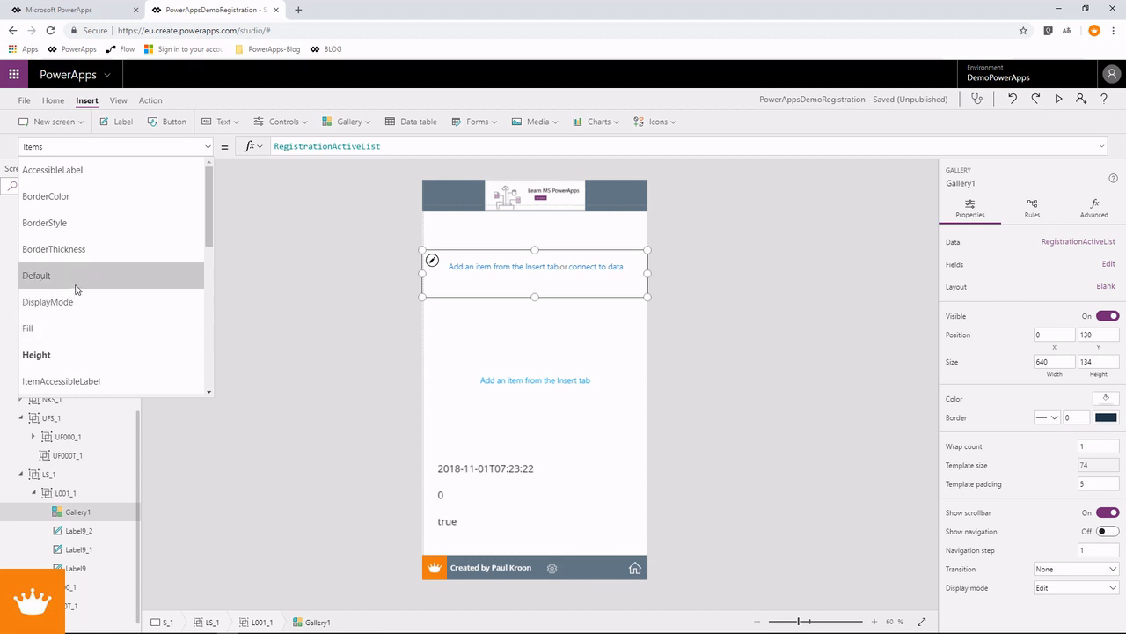
left_click(73, 280)
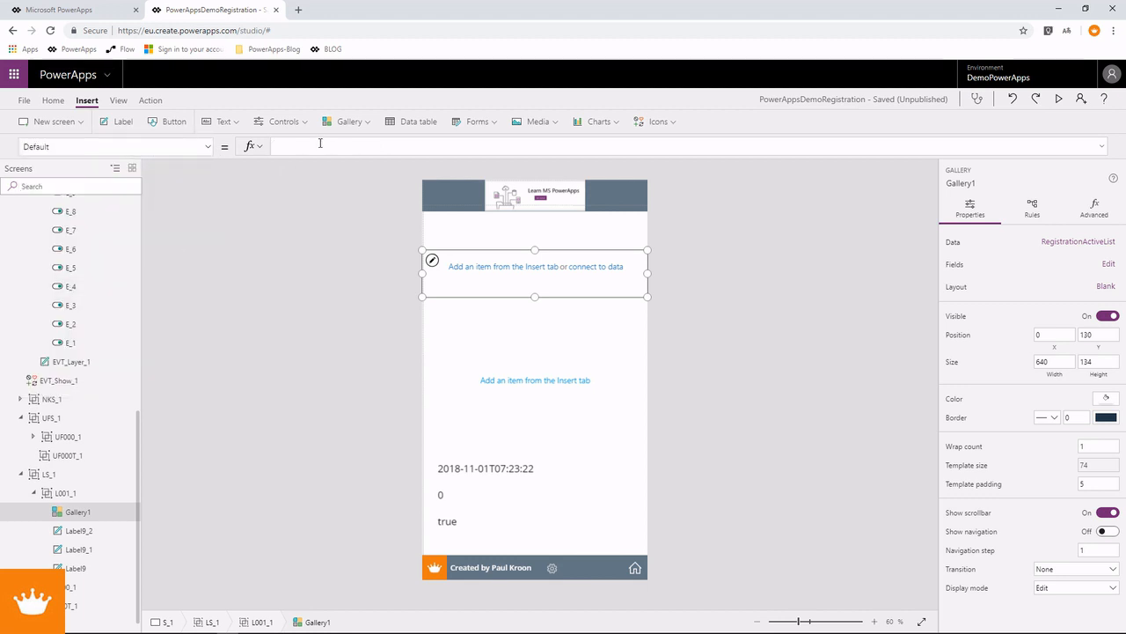
type("First(Re")
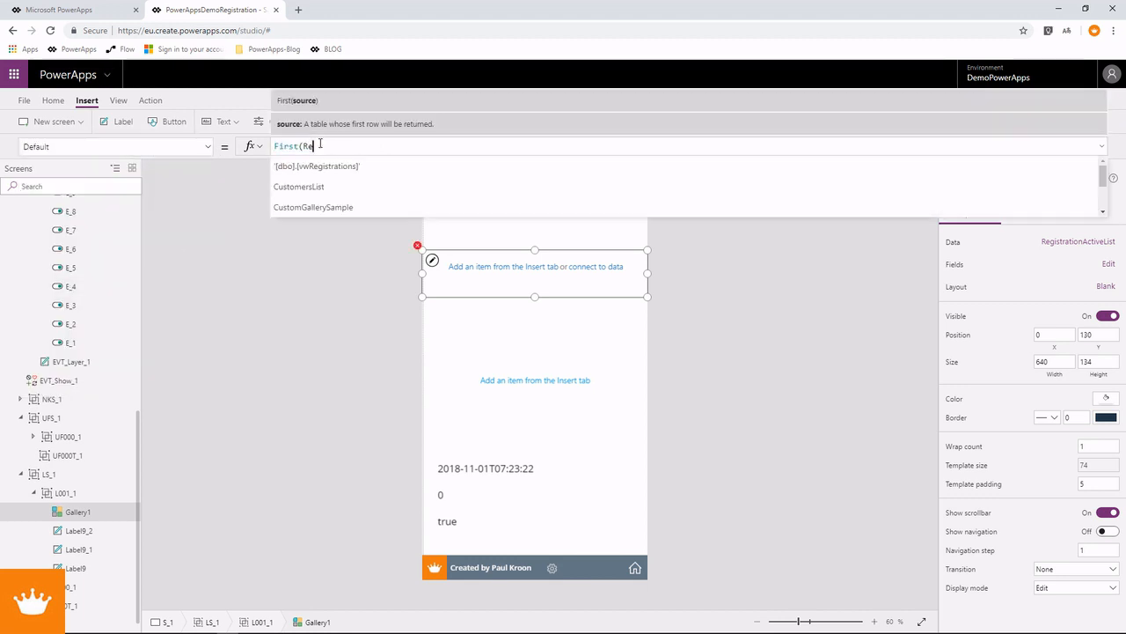
type("gistrationActiveList")
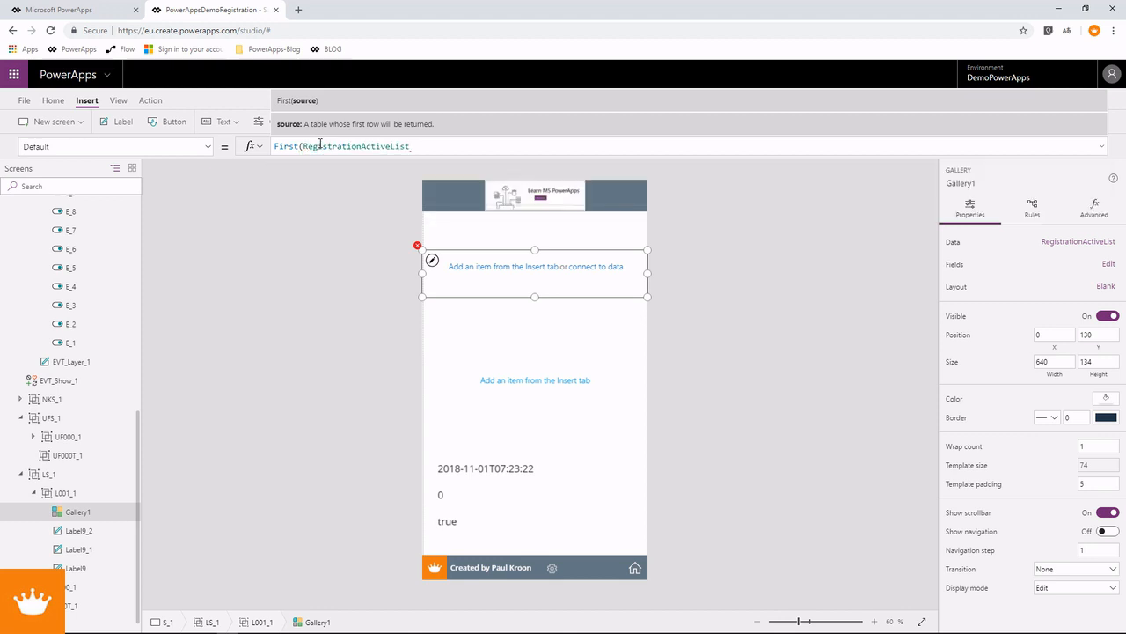
type(")")
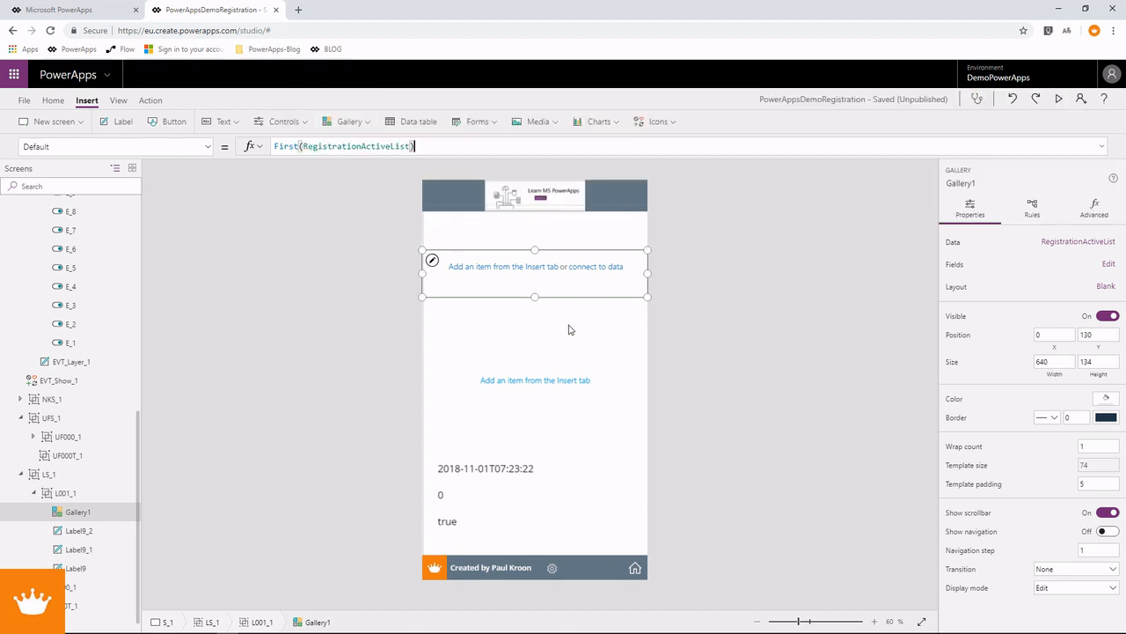
Step: Change the gallery's layout to Title and subtitle
left_click(1102, 265)
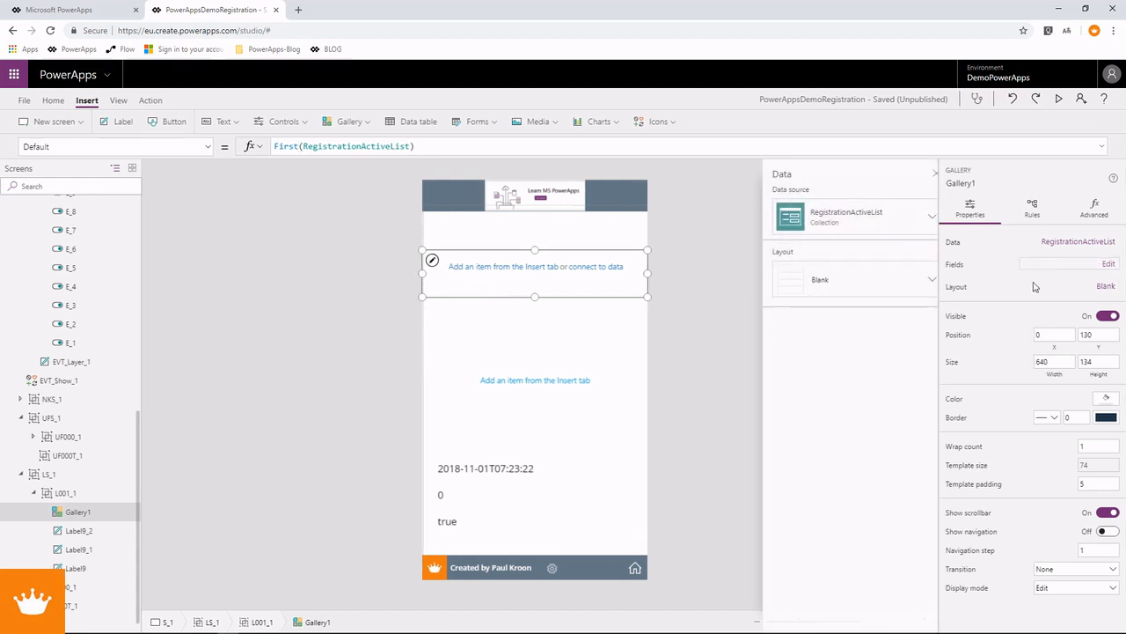
left_click(843, 279)
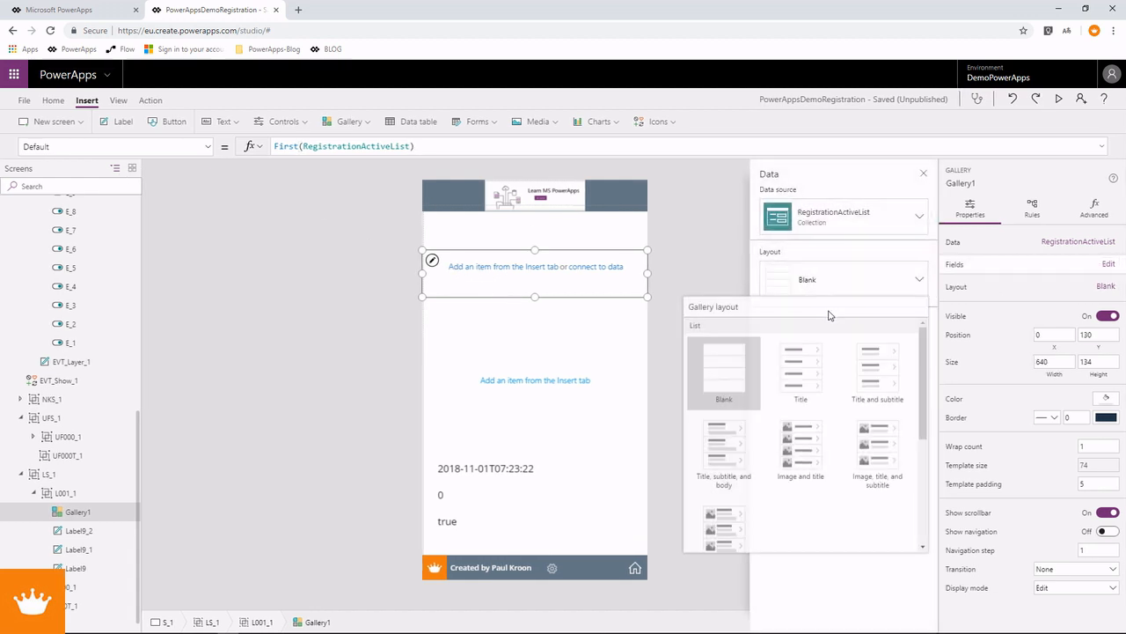
left_click(878, 373)
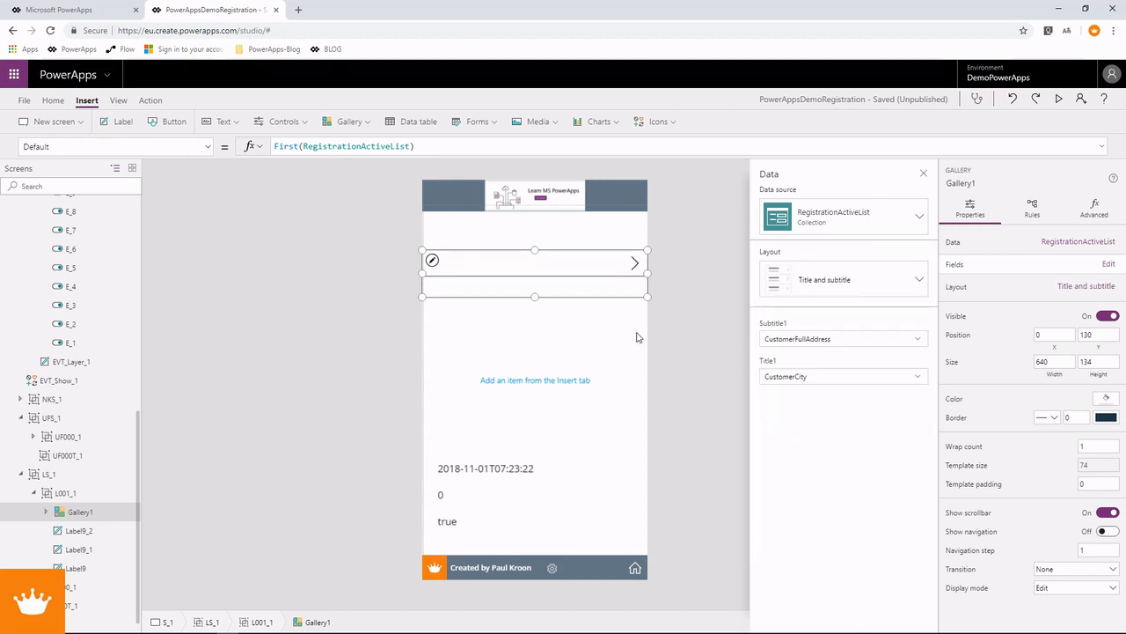
Step: Bind the gallery's Title1 label to the RegistrationTypeName field
left_click(864, 343)
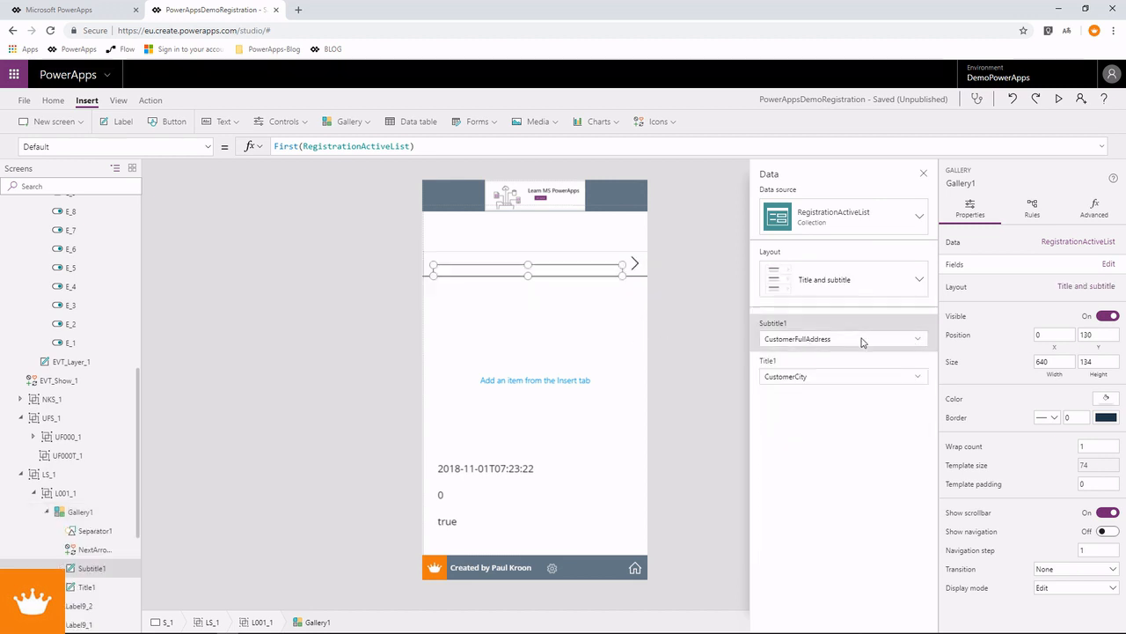
left_click(884, 371)
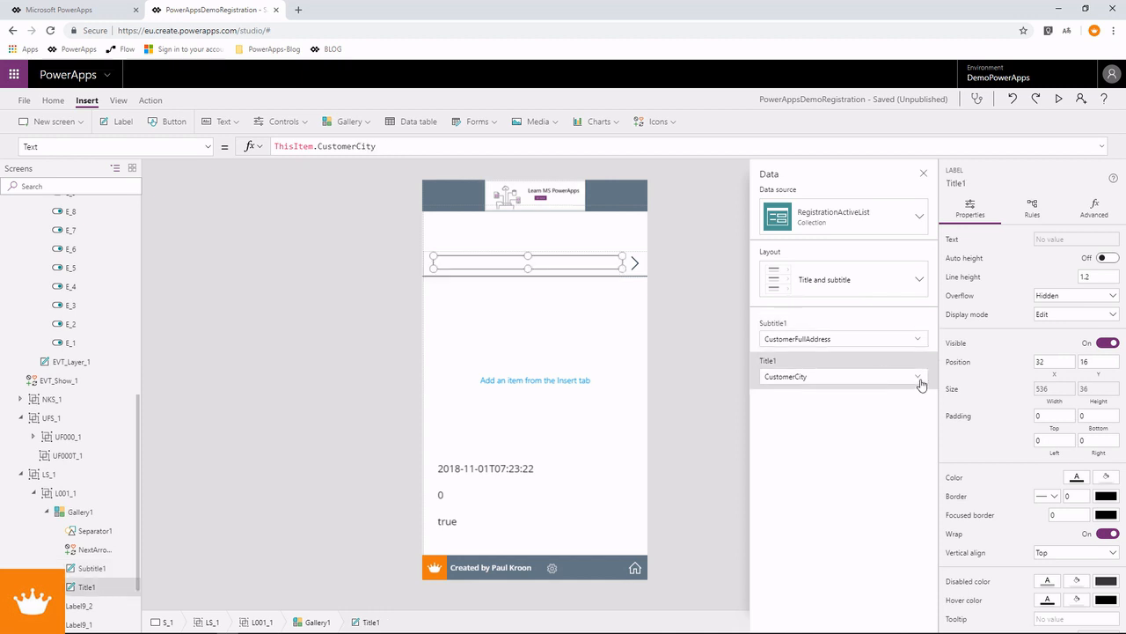
left_click(918, 379)
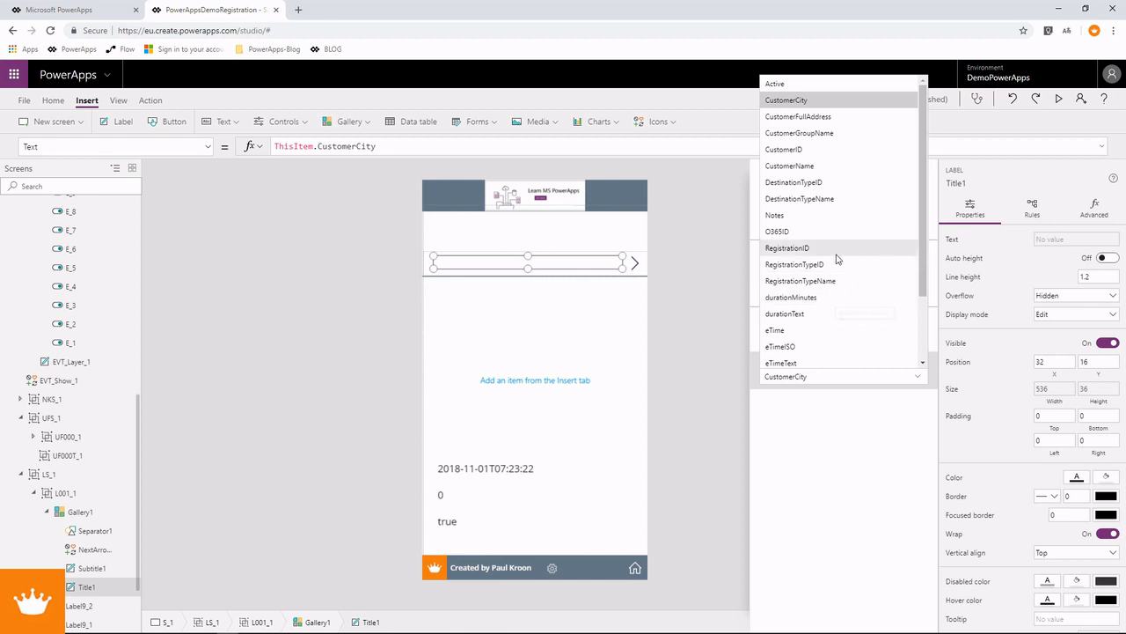
left_click(837, 281)
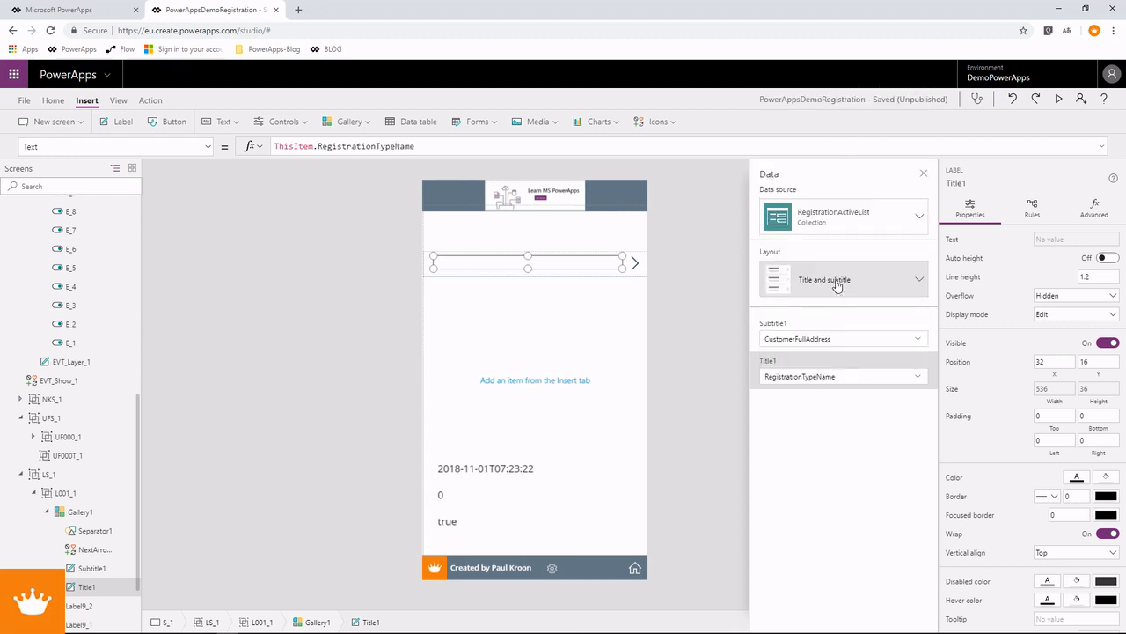
Step: Bind the gallery's Subtitle1 label to the CustomerName field and reselect the gallery
left_click(848, 340)
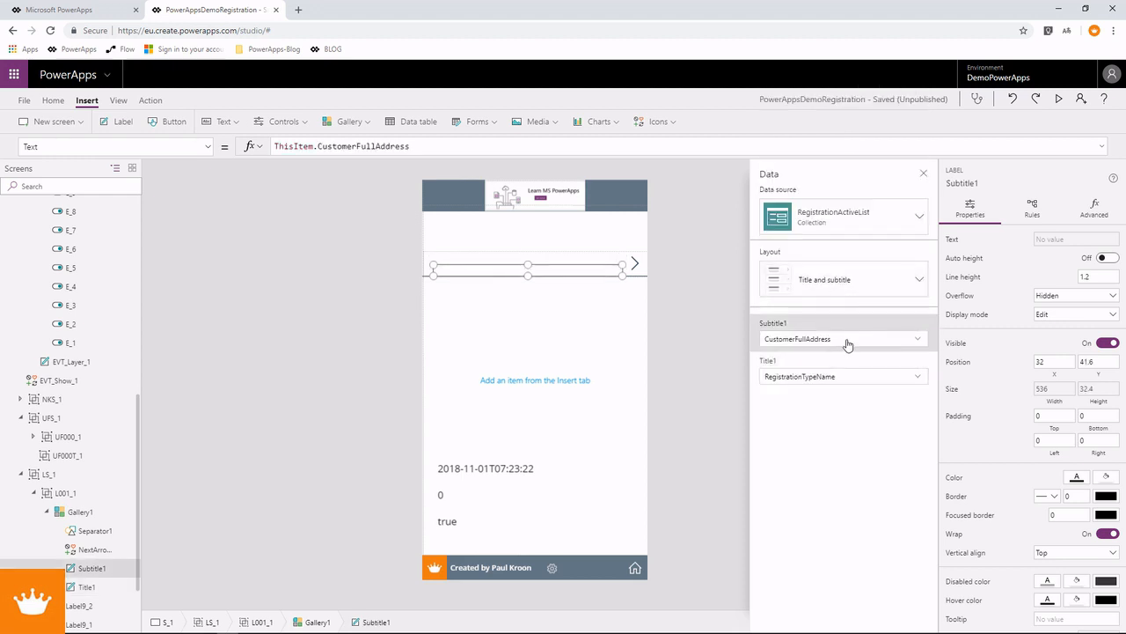
left_click(918, 342)
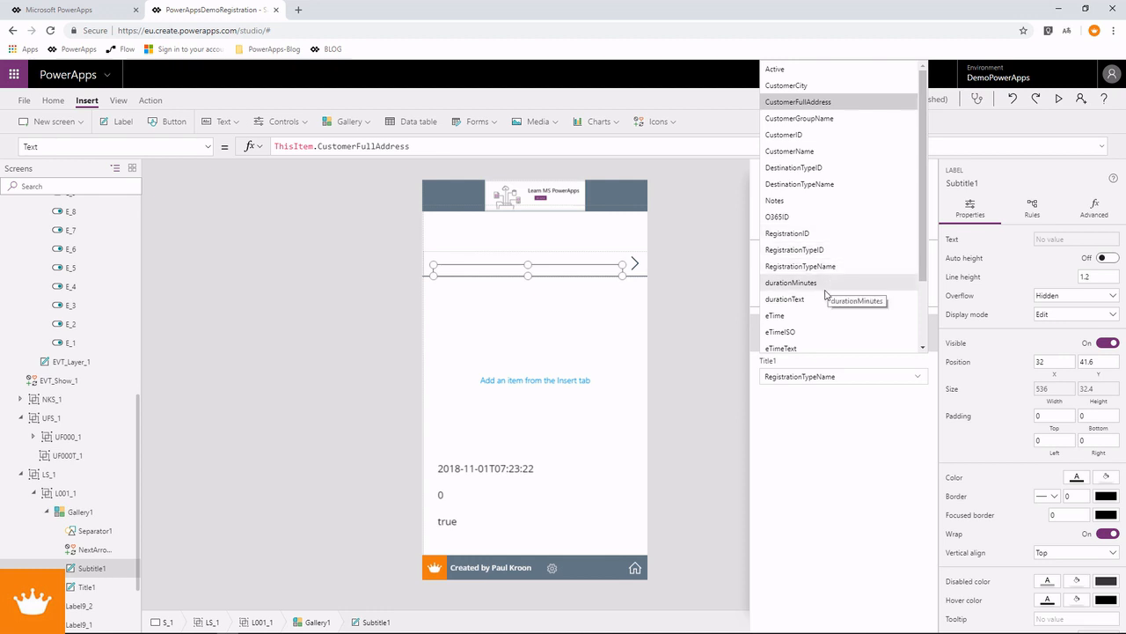
left_click(843, 151)
left_click(563, 328)
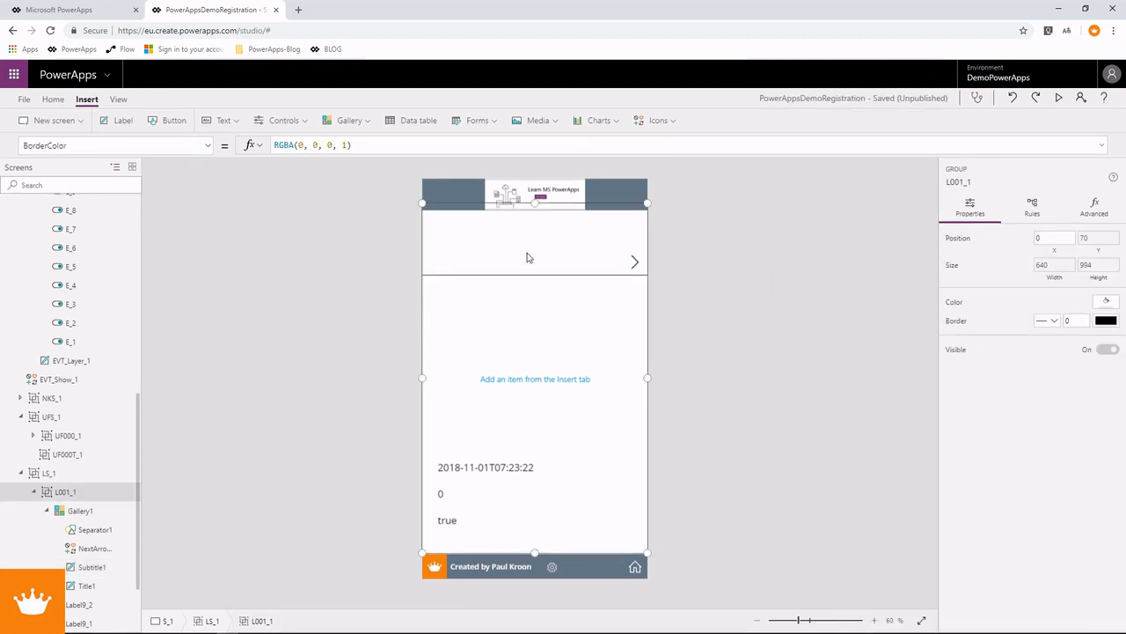
left_click(520, 265)
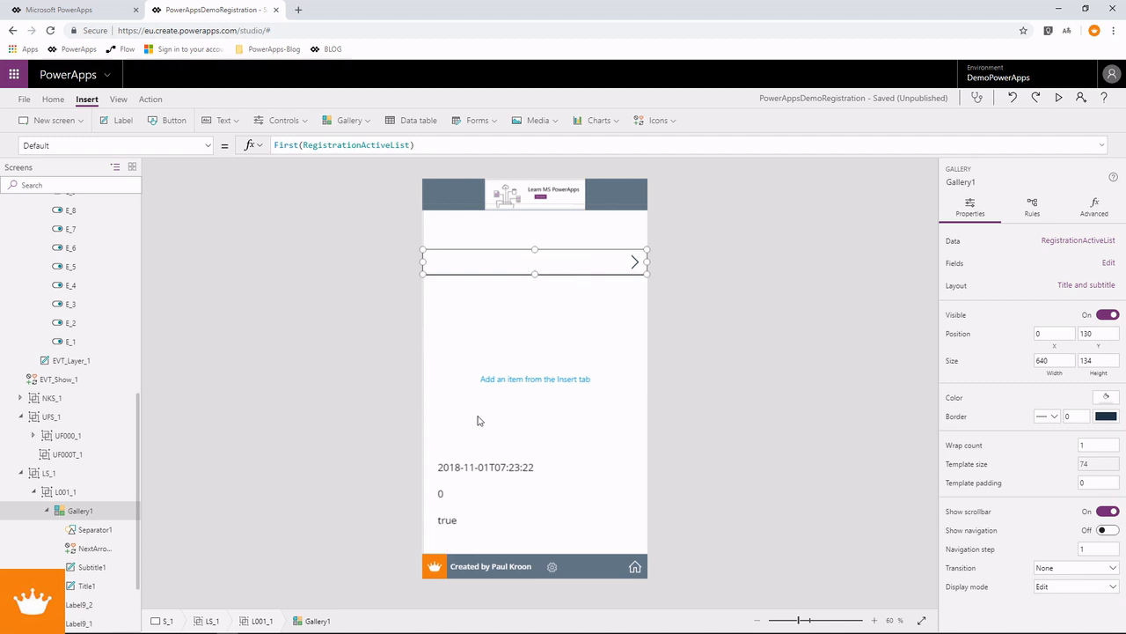
Step: Switch to SQL Server Management Studio and examine the further columns of the Registrations query results
key("alt+Tab")
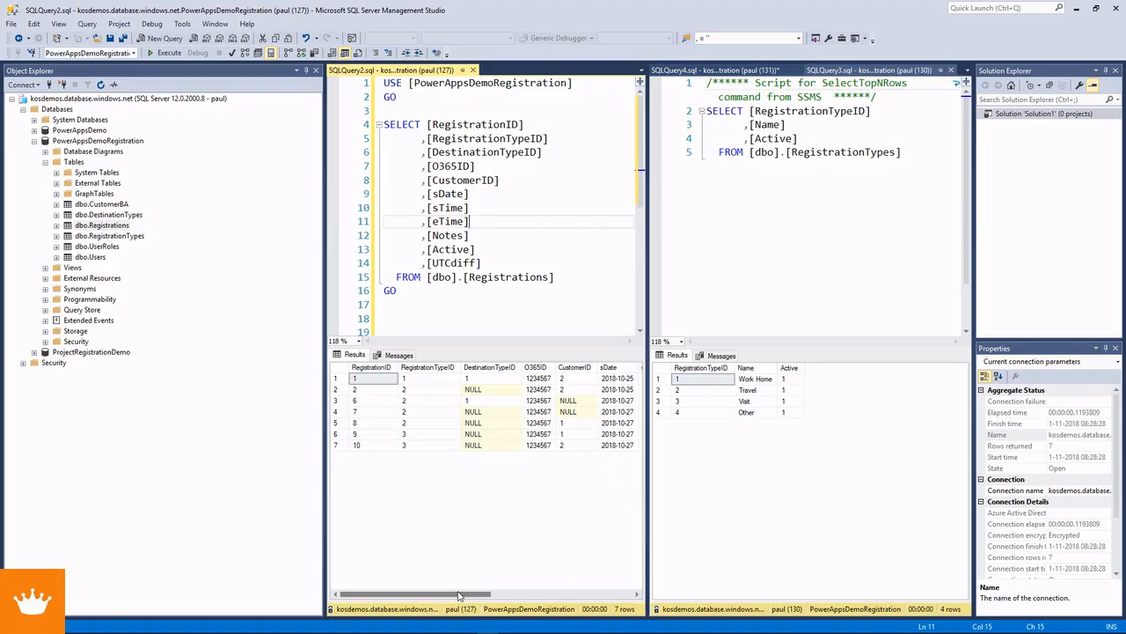
mouse_move(457, 595)
left_mouse_down()
mouse_move(601, 596)
mouse_move(474, 596)
left_mouse_up()
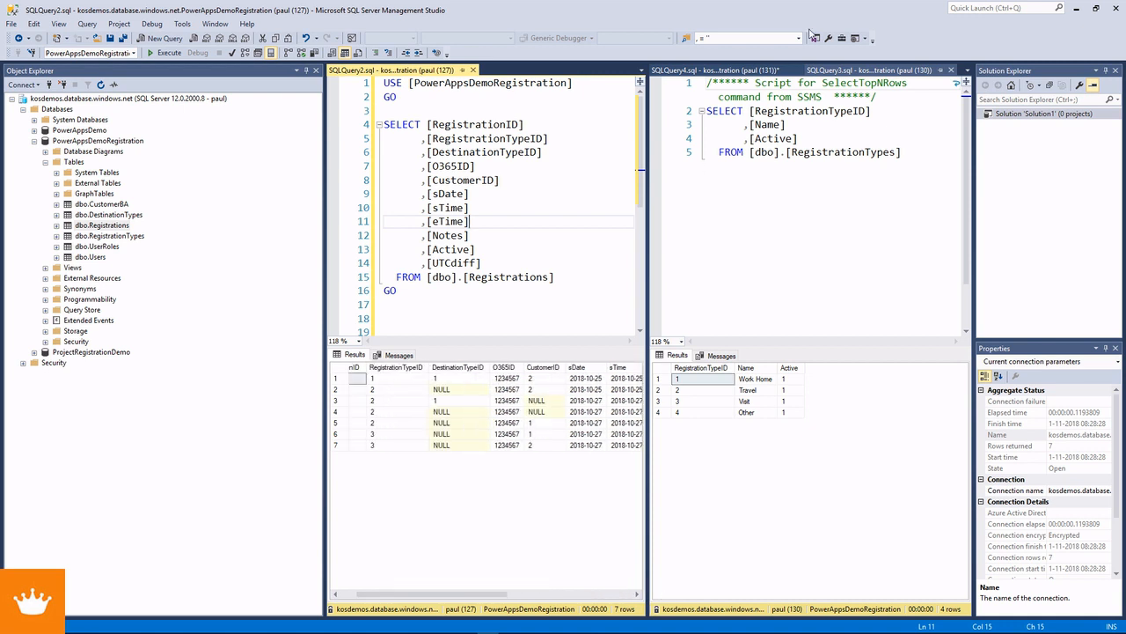
Step: In the Registrations update query, set Active to 1 for RegistrationID 10 and execute it
left_click(738, 69)
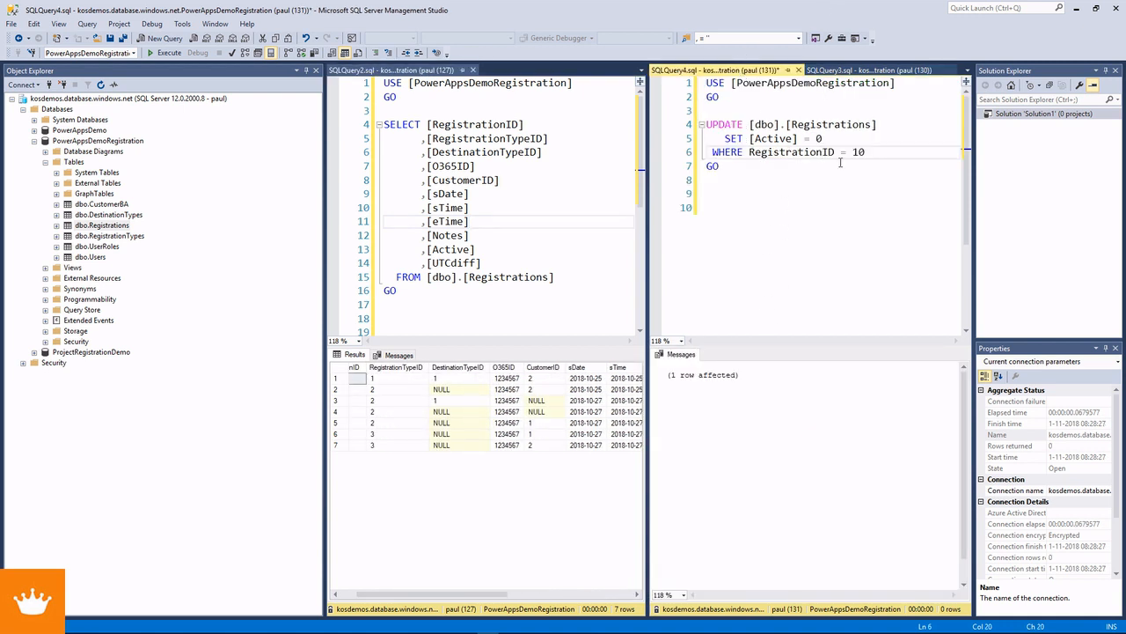
double_click(818, 139)
type("1")
left_click(830, 163)
key("F5")
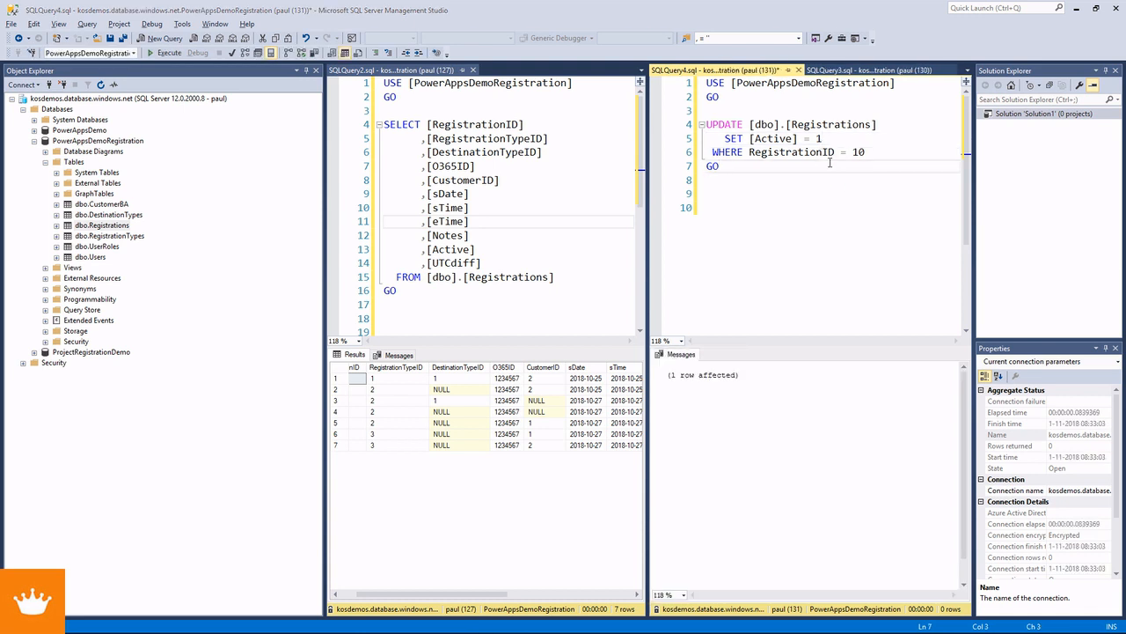
Step: Switch to PowerApps, run the Get RegistrationActive event to reload the active registration, and close the Events layer
key("alt+Tab")
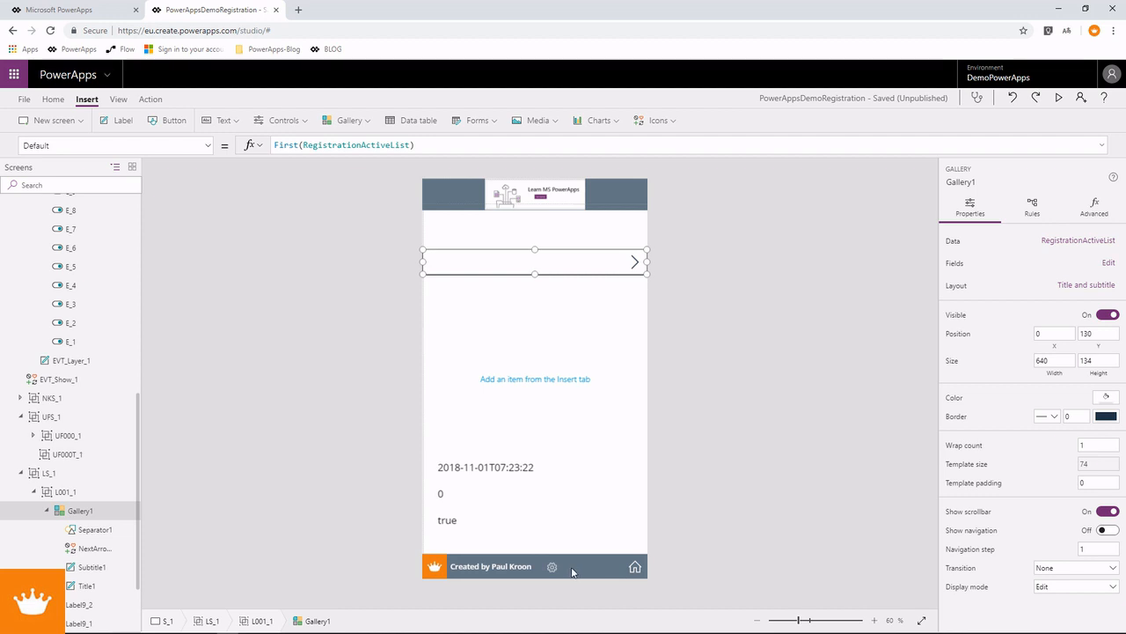
left_click(552, 566, "alt")
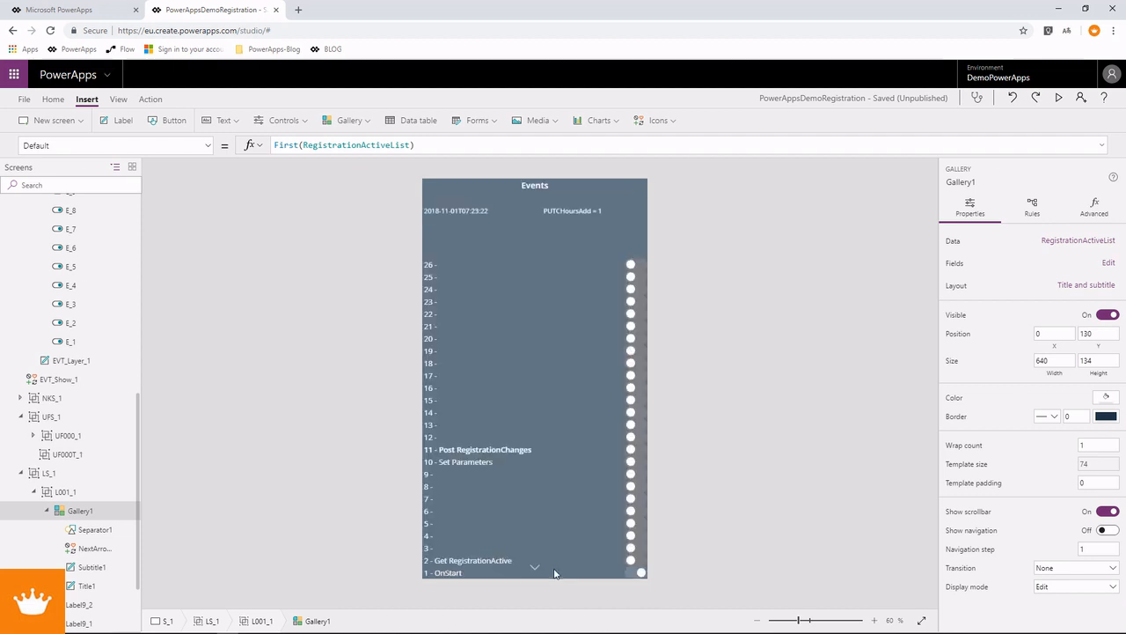
left_click(627, 562, "alt")
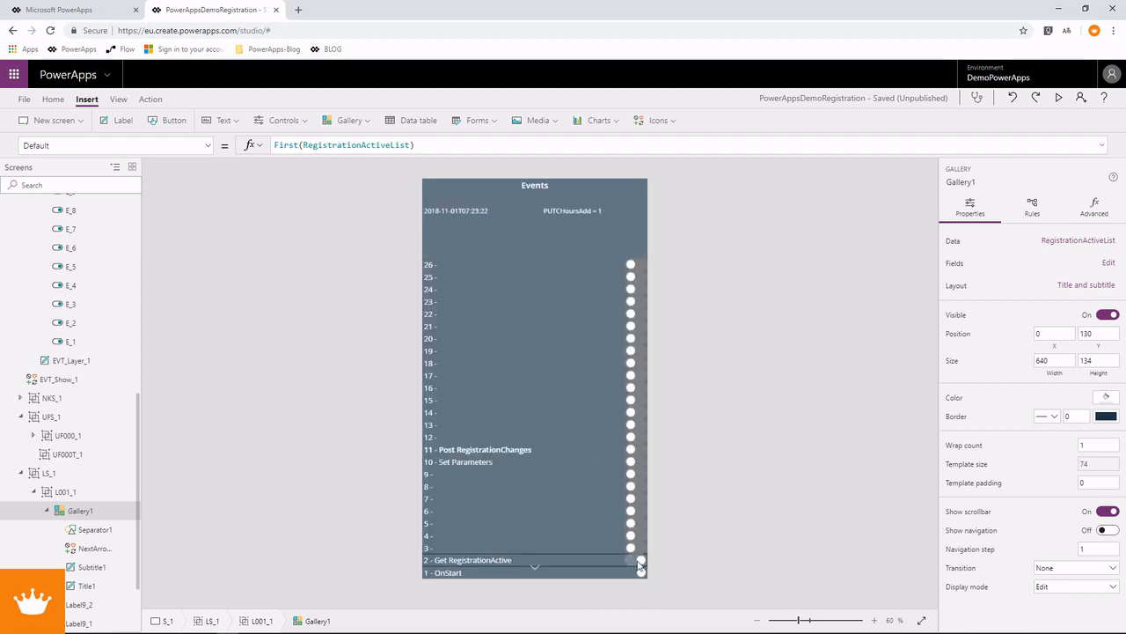
left_click(535, 568, "alt")
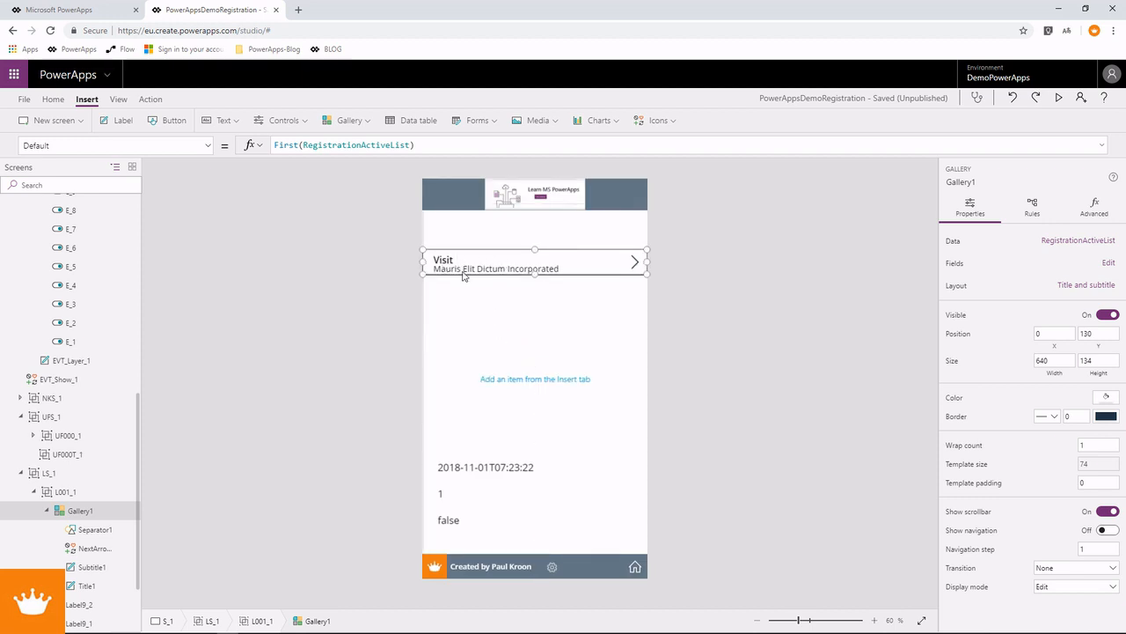
Step: Make the gallery row taller and move the Title1 label up to Y 0 within it
left_click_drag(535, 275, 534, 290)
left_click(449, 260)
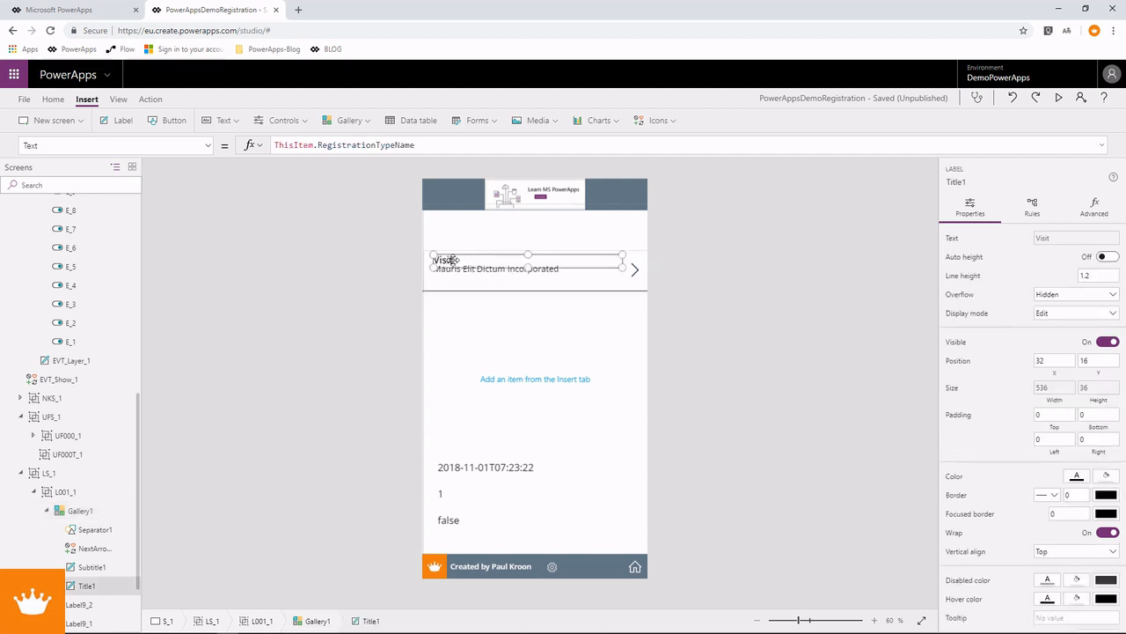
left_click_drag(449, 260, 447, 253)
left_click(609, 263)
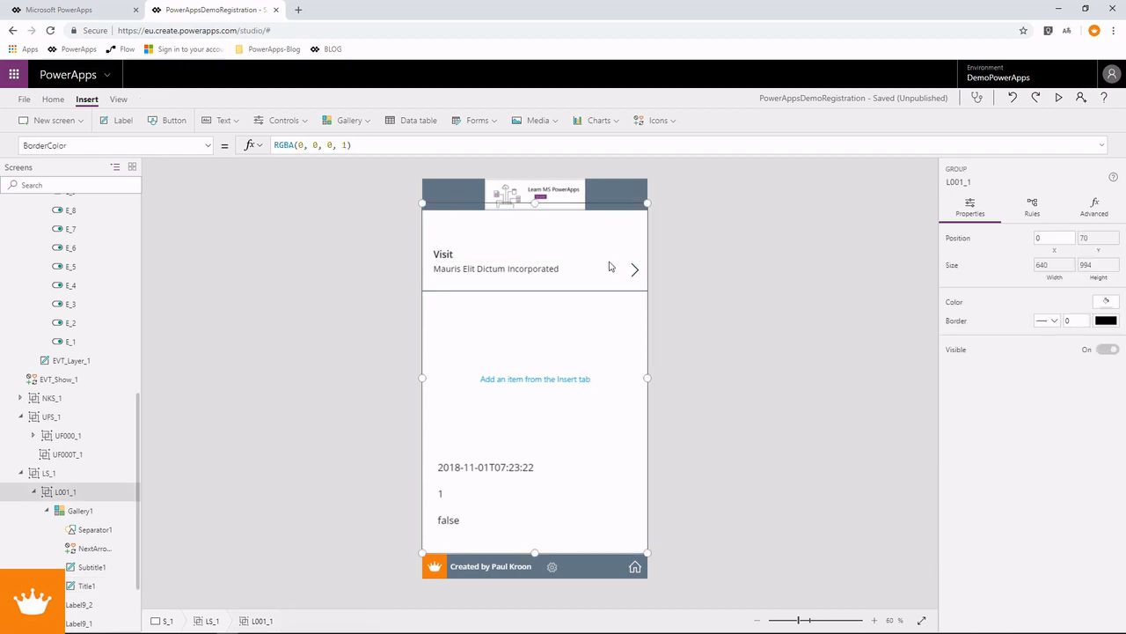
Step: Narrow the Title1 label to 214 wide and place a copy beside it at X 246, Y 0
left_click(543, 256)
left_click_drag(623, 258, 546, 252)
key("ctrl+c")
key("ctrl+v")
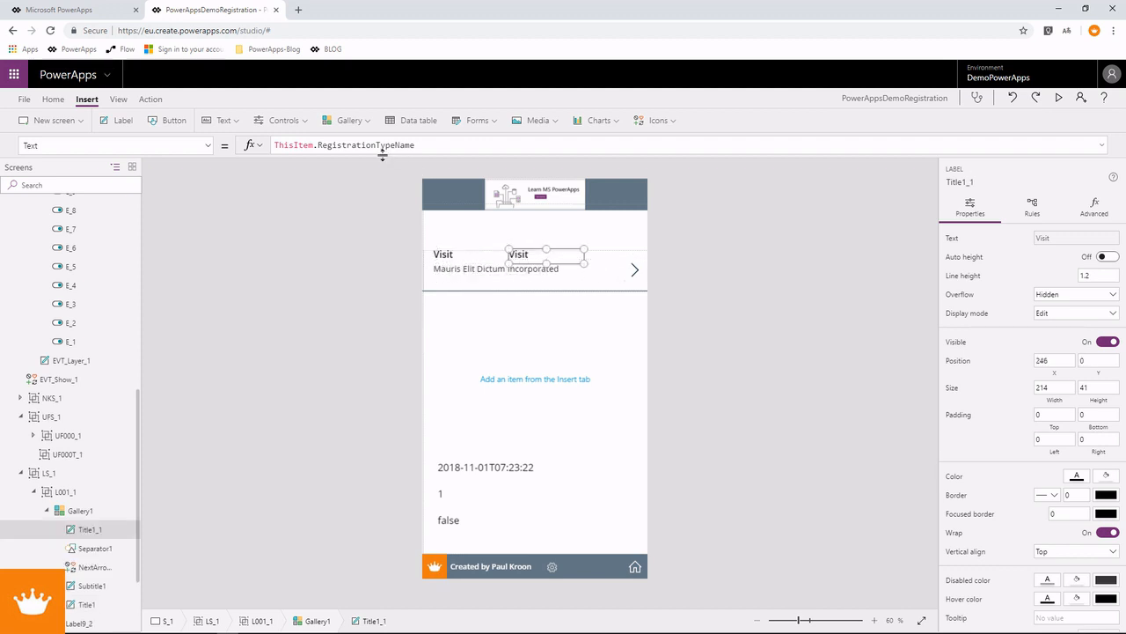
Step: Set the copied label's Text formula to ThisItem.sTimeText
double_click(322, 144)
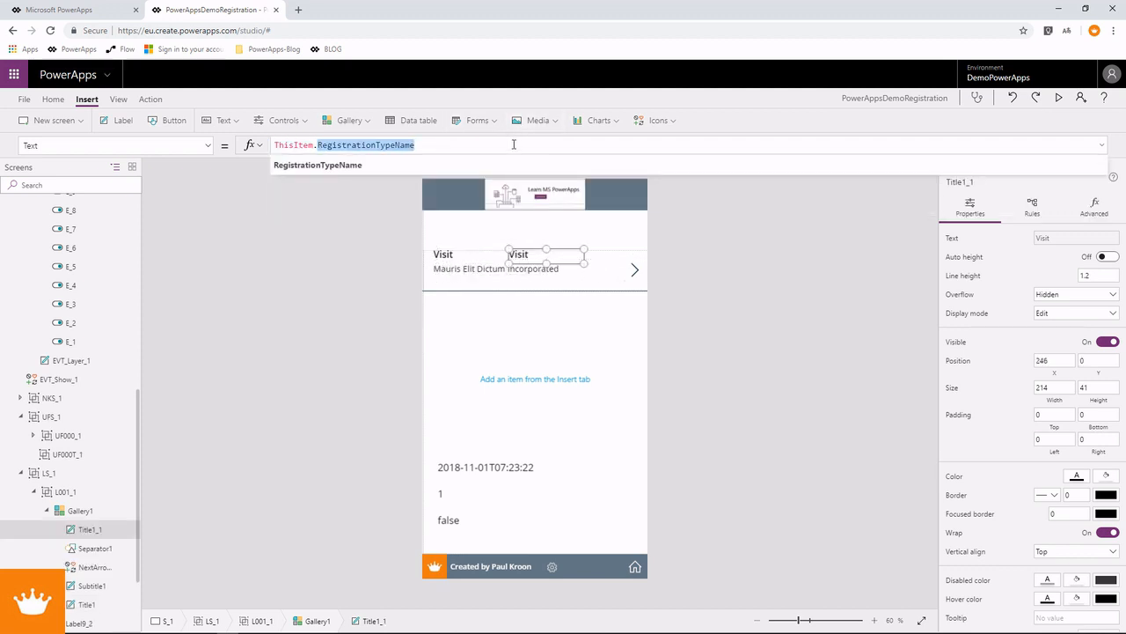
key("BackSpace")
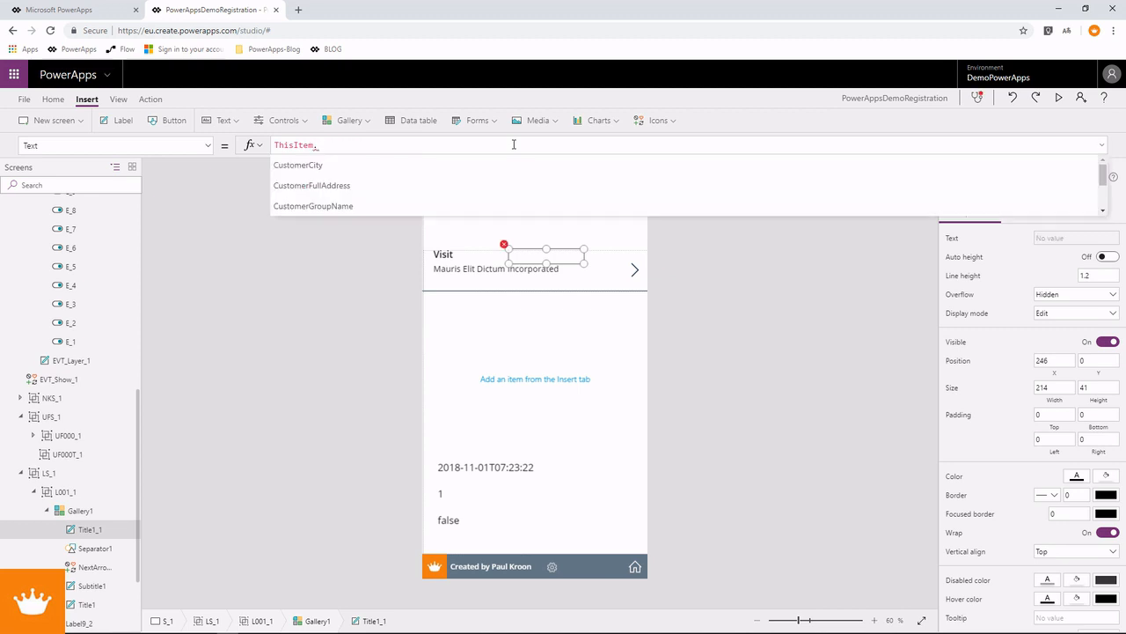
type("sTi")
key("Down")
key("Down")
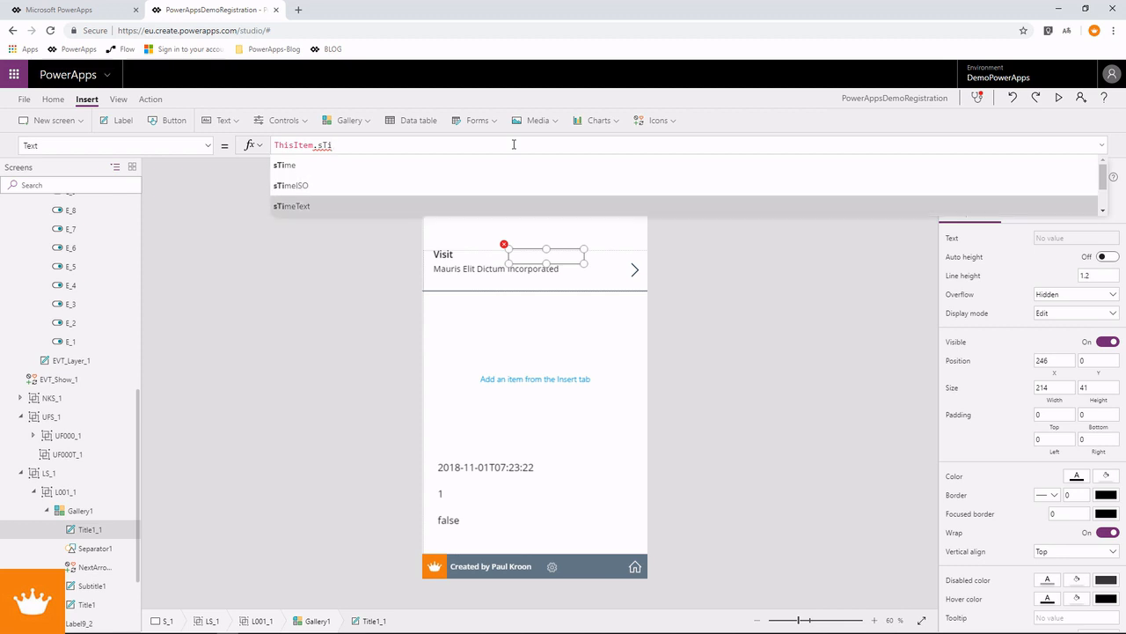
key("Tab")
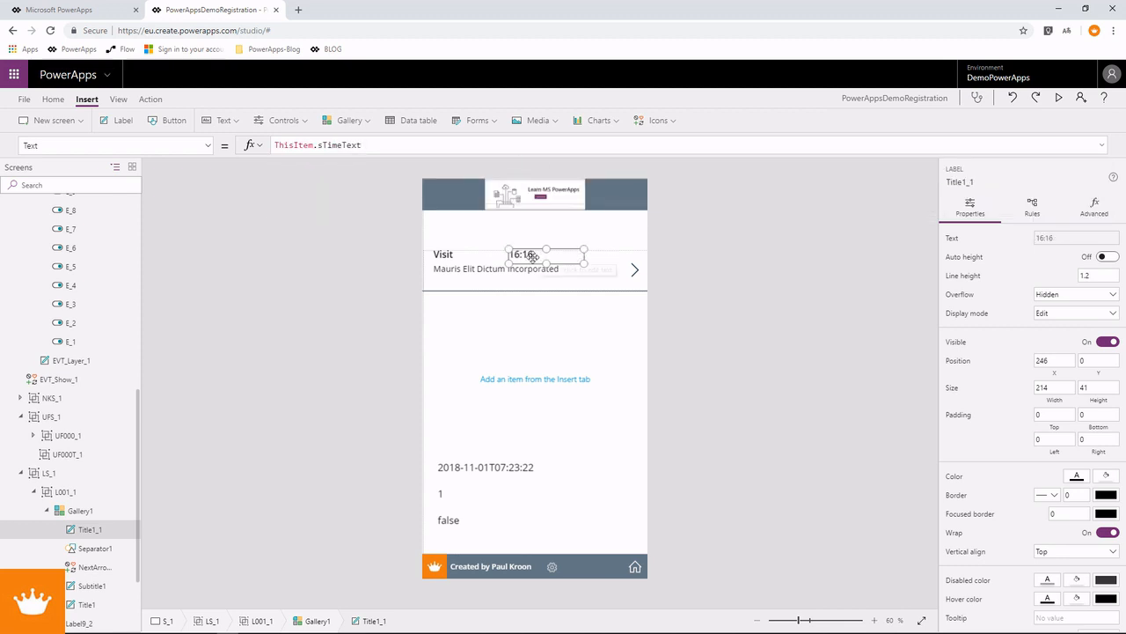
Step: Format the start time label with font size 16 and the Lighter font weight
left_click(52, 100)
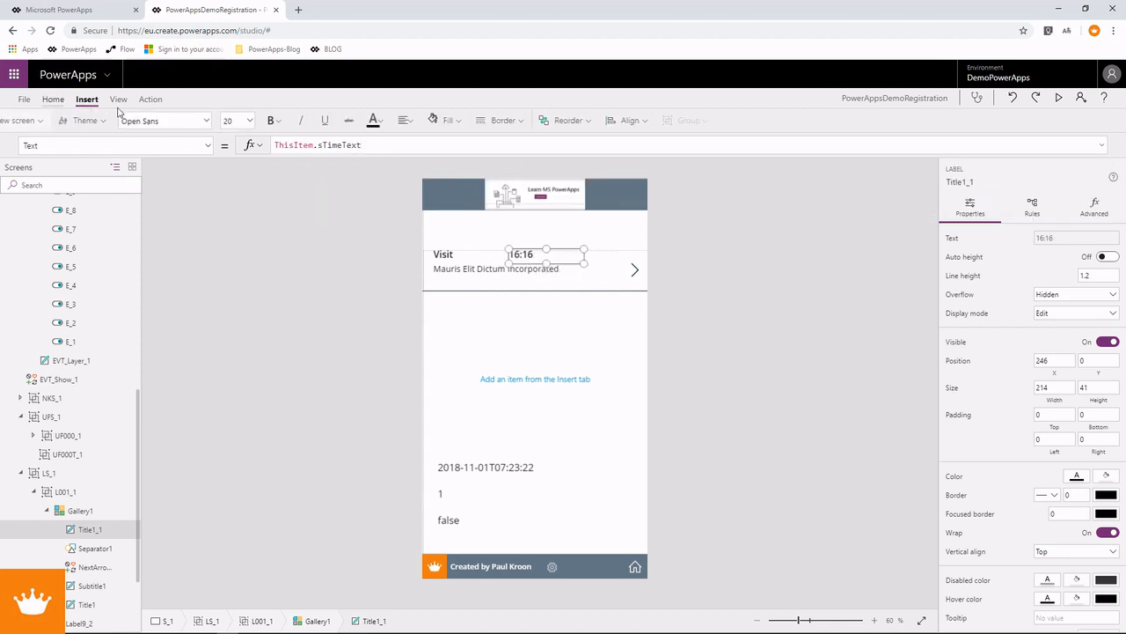
left_click(289, 123)
left_click(276, 213)
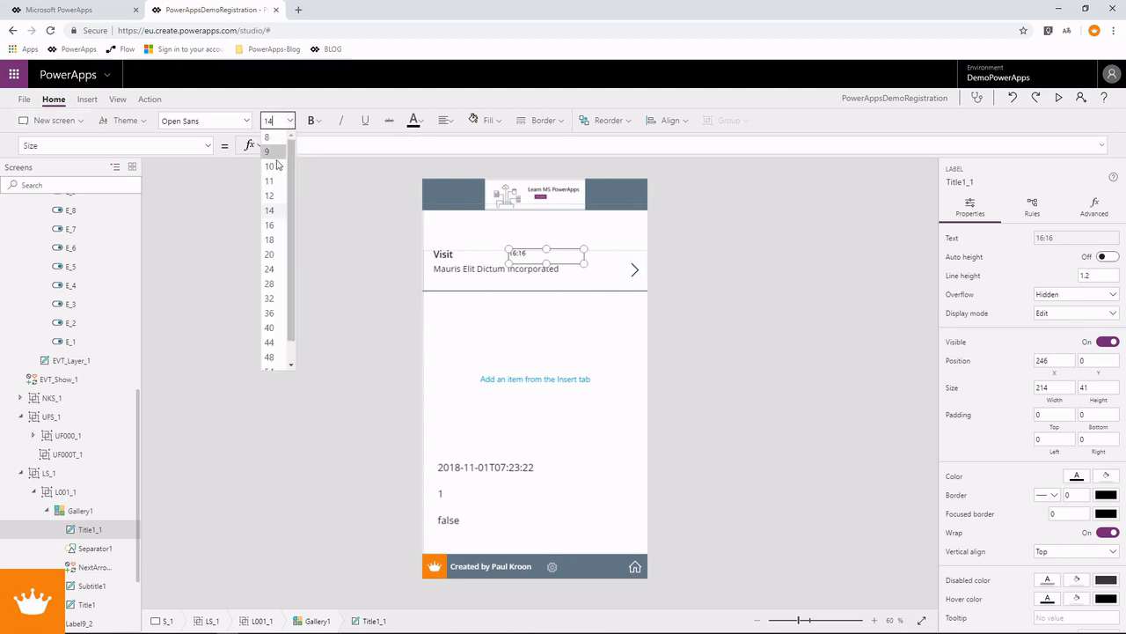
left_click(269, 224)
left_click(313, 121)
left_click(326, 217)
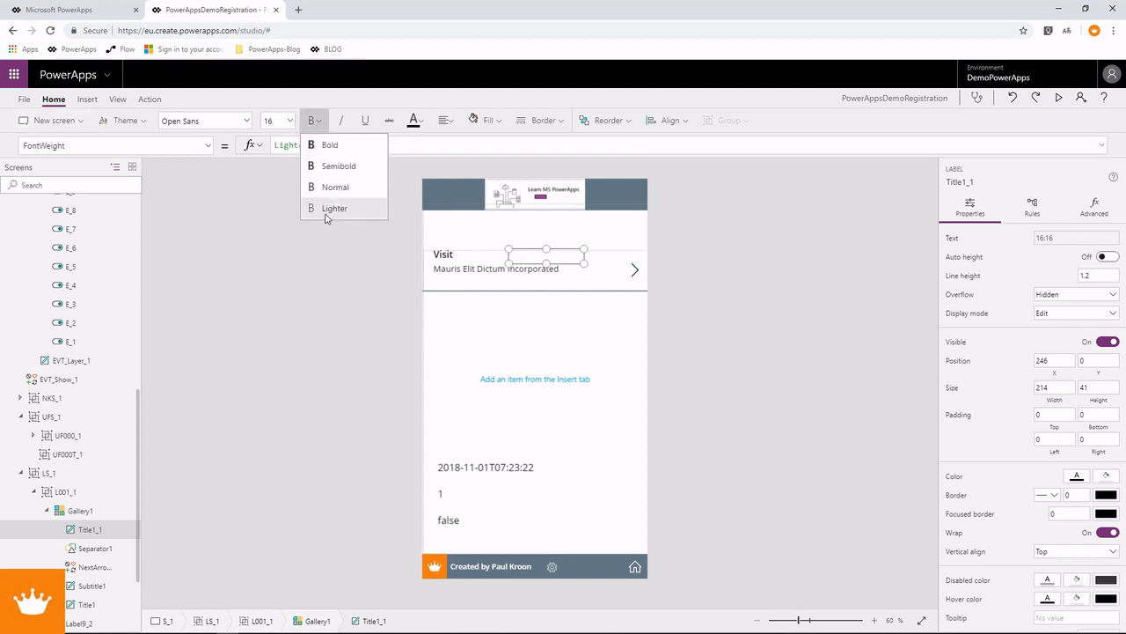
Step: Give the Title1 registration type label the Lighter font weight and font size 16
left_click(456, 254)
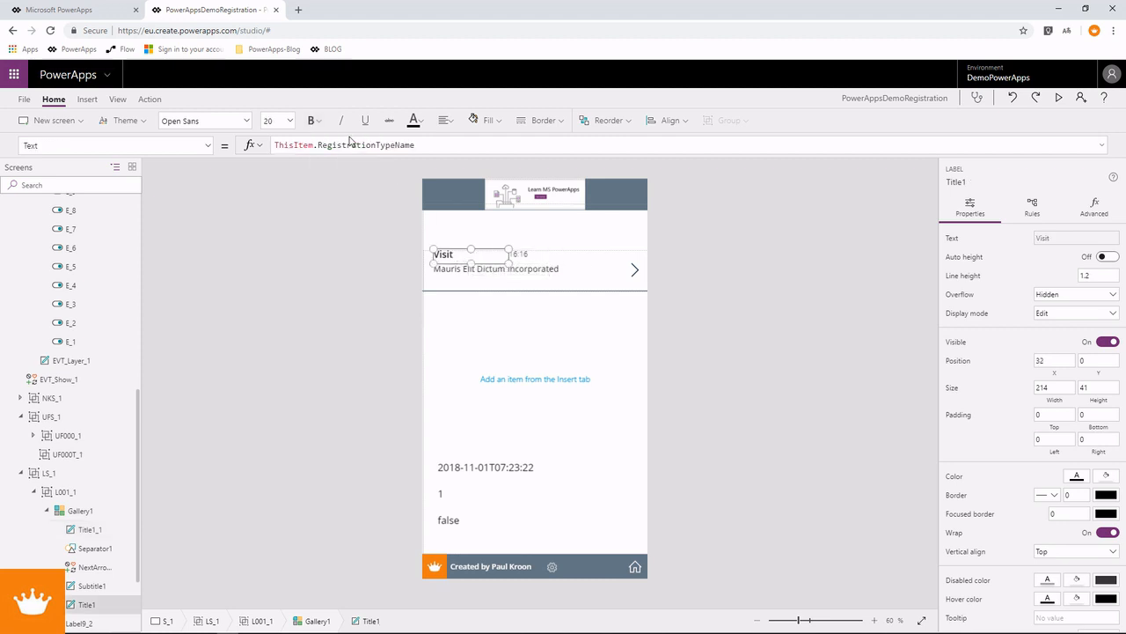
left_click(314, 121)
left_click(332, 210)
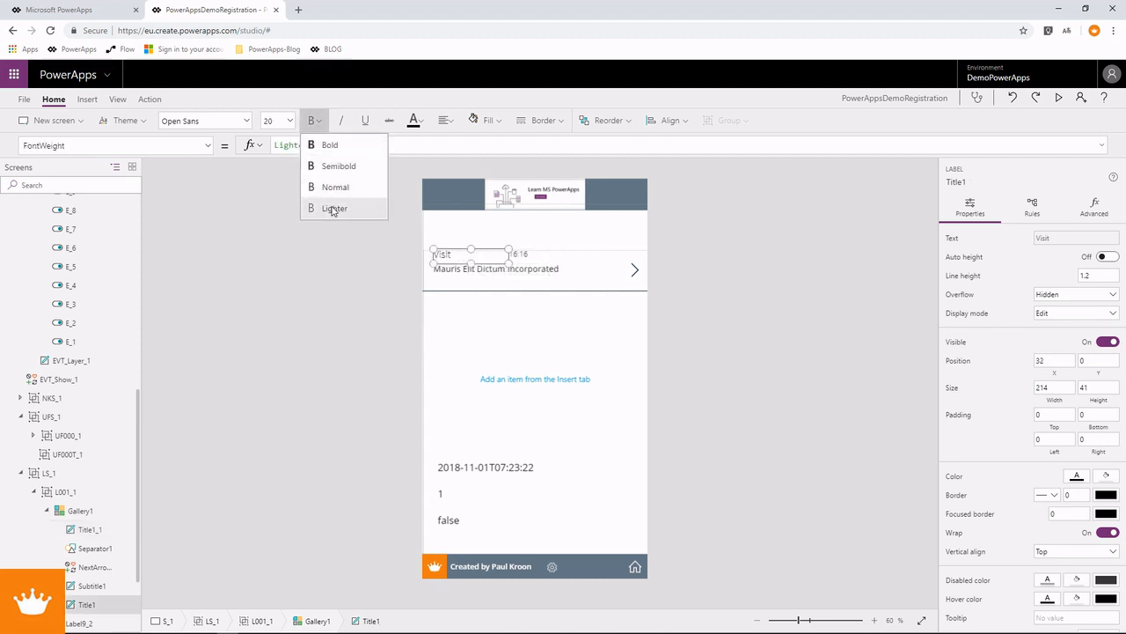
left_click(279, 121)
left_click(282, 226)
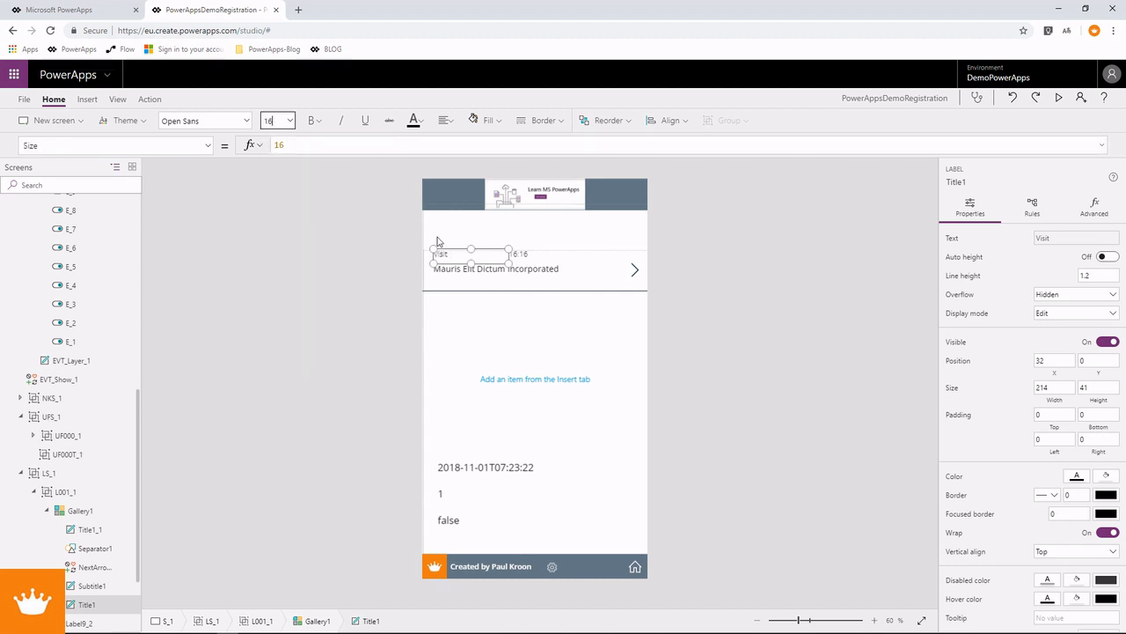
Step: Narrow the start time label to 100 wide and place a copy beside it at X 360, Y 0
left_click(532, 257)
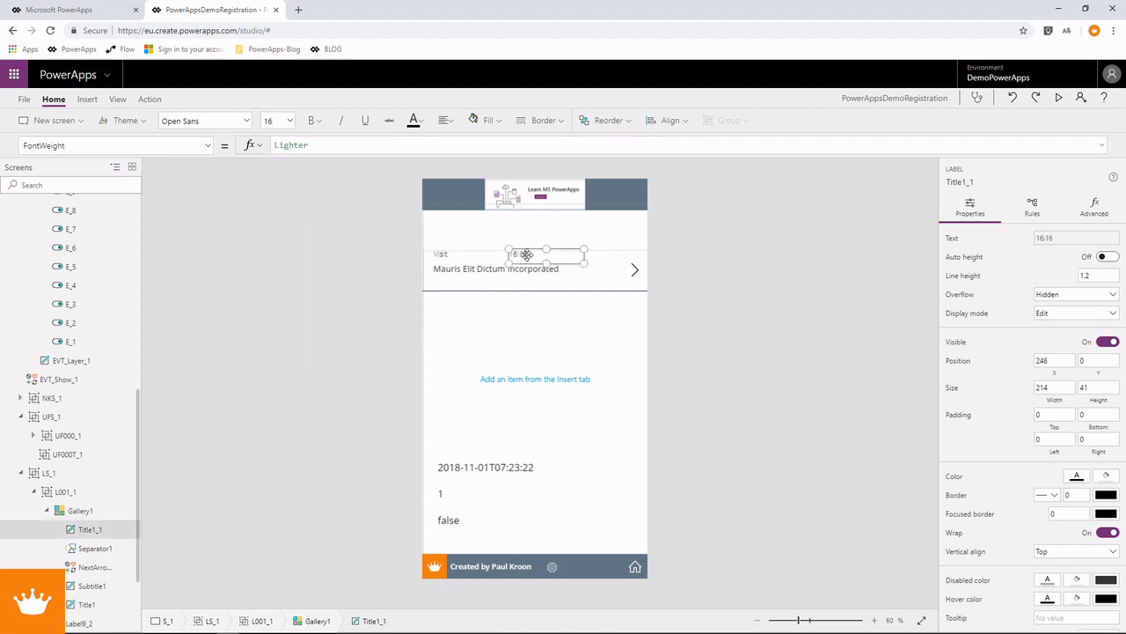
left_click_drag(579, 262, 543, 262)
key("ctrl+c")
key("ctrl+v")
left_click_drag(450, 268, 566, 252)
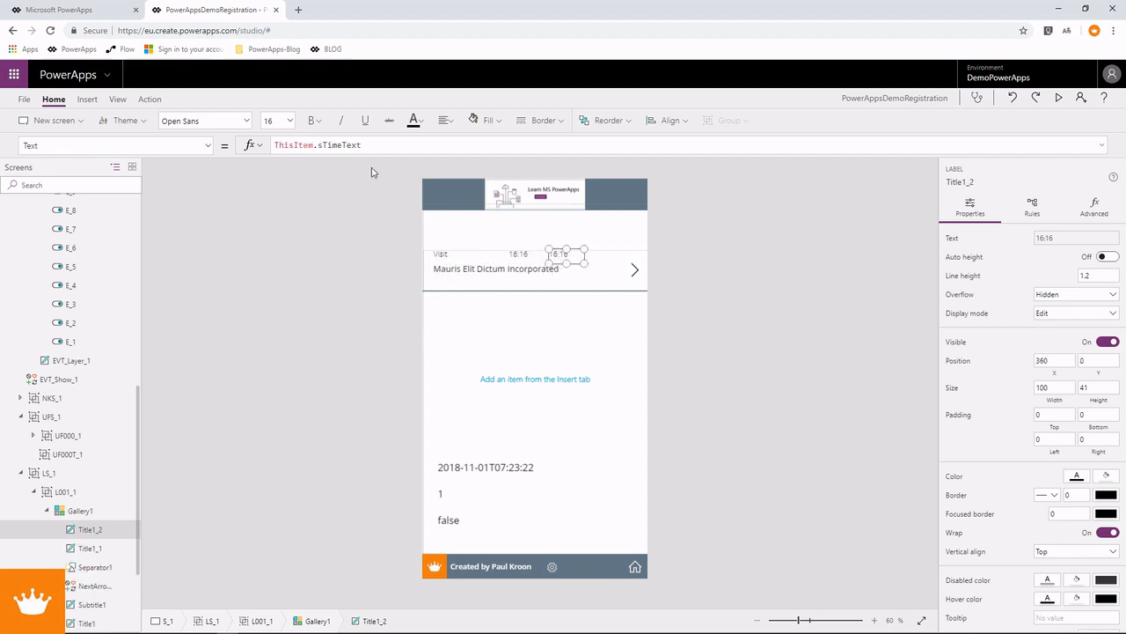
Step: Try binding the new label copy to the durationMinutes field
left_click_drag(319, 144, 420, 143)
type("Durat")
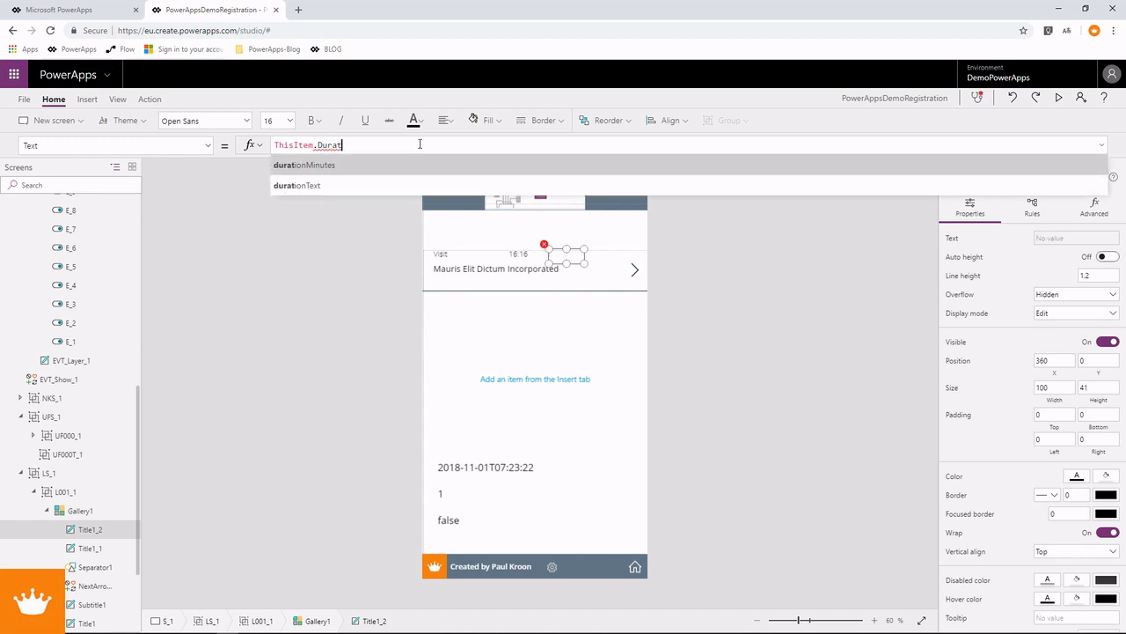
key("Tab")
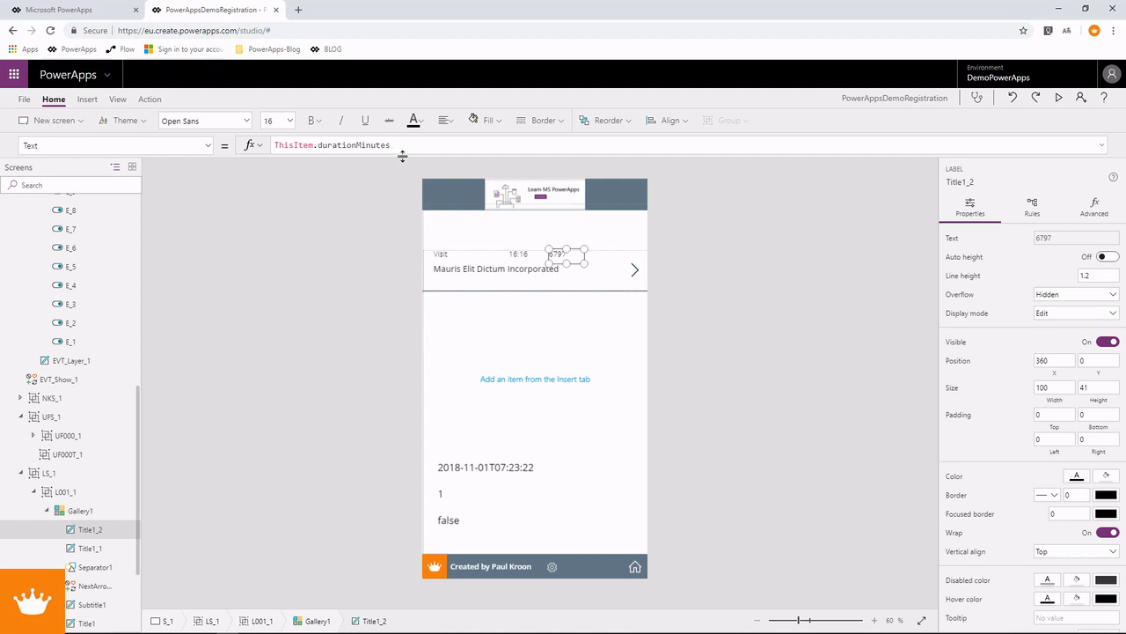
Step: Set the Title1_2 label's Text formula to ThisItem.durationText
left_click(522, 254)
left_click(571, 262)
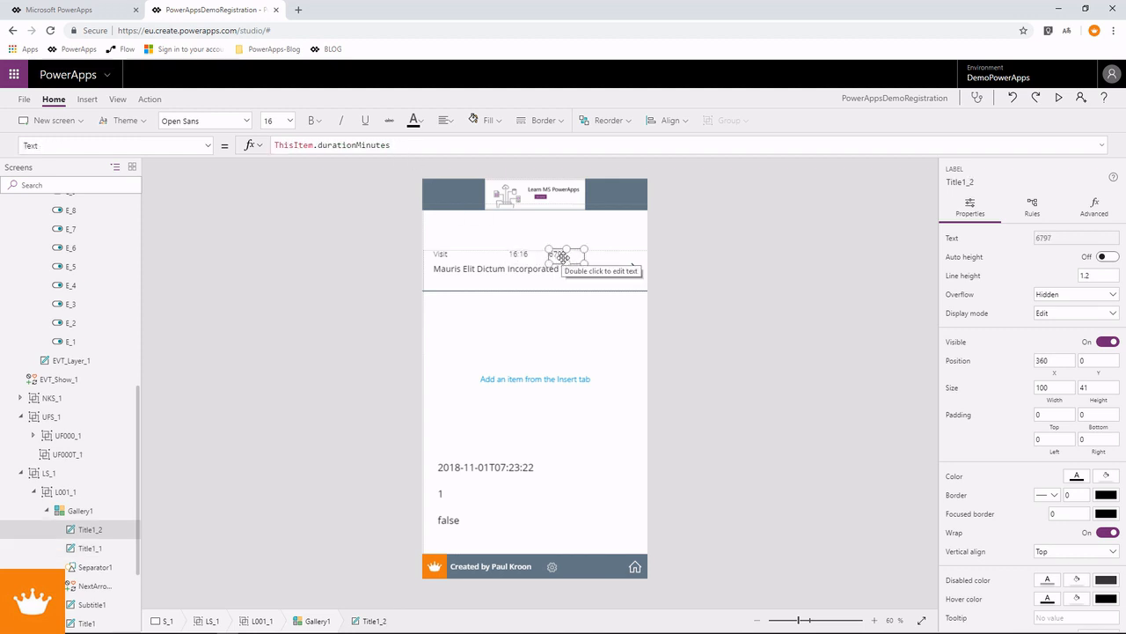
left_click_drag(319, 145, 402, 146)
key("BackSpace")
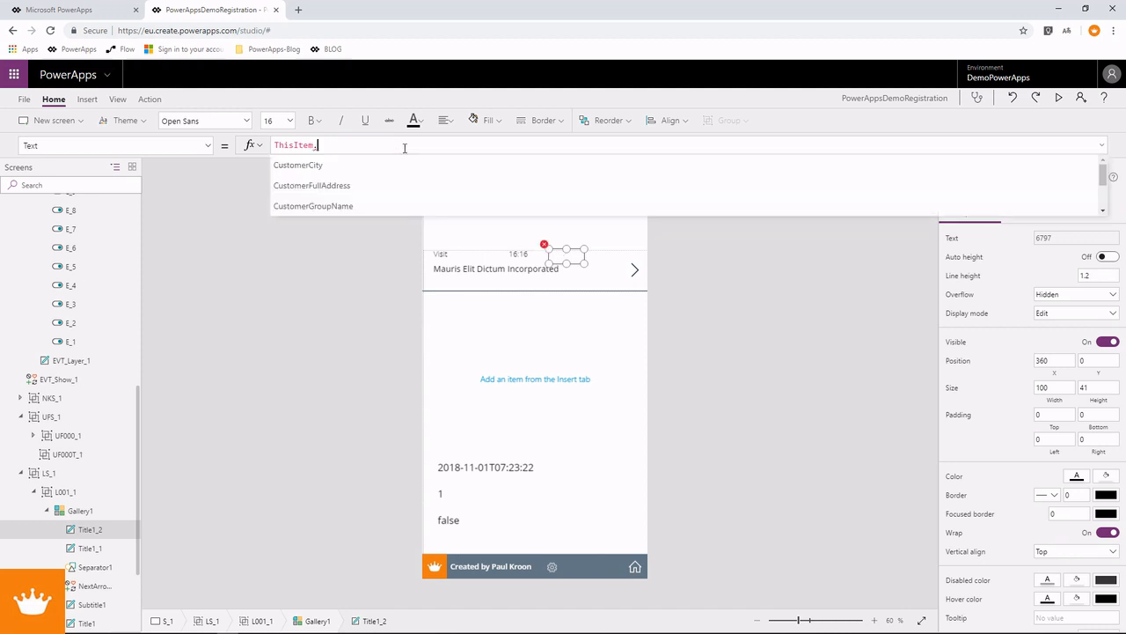
type("d")
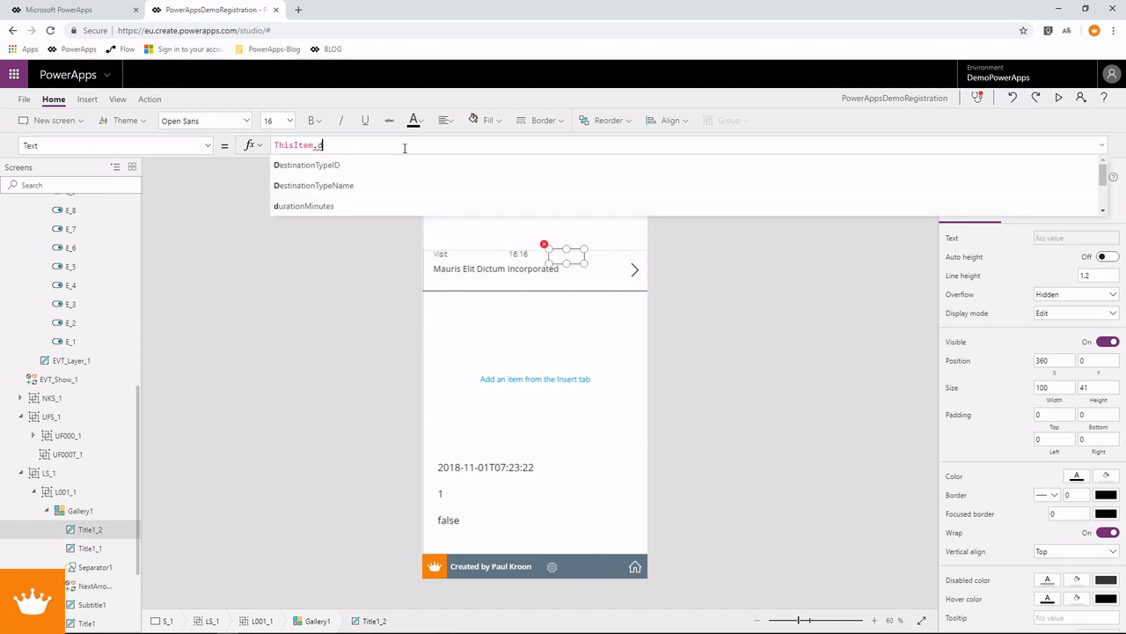
type("urationText")
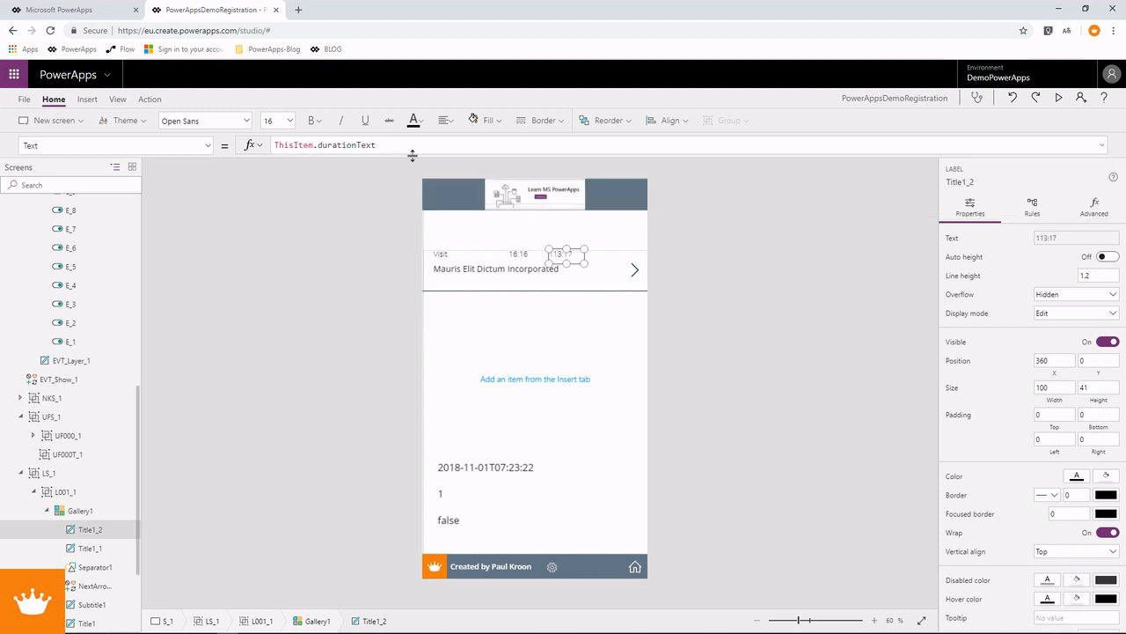
Step: Change the duration label's Text formula to "E: " & ThisItem.durationText and shift the label slightly to the right
left_click(278, 145)
type("\"T:")
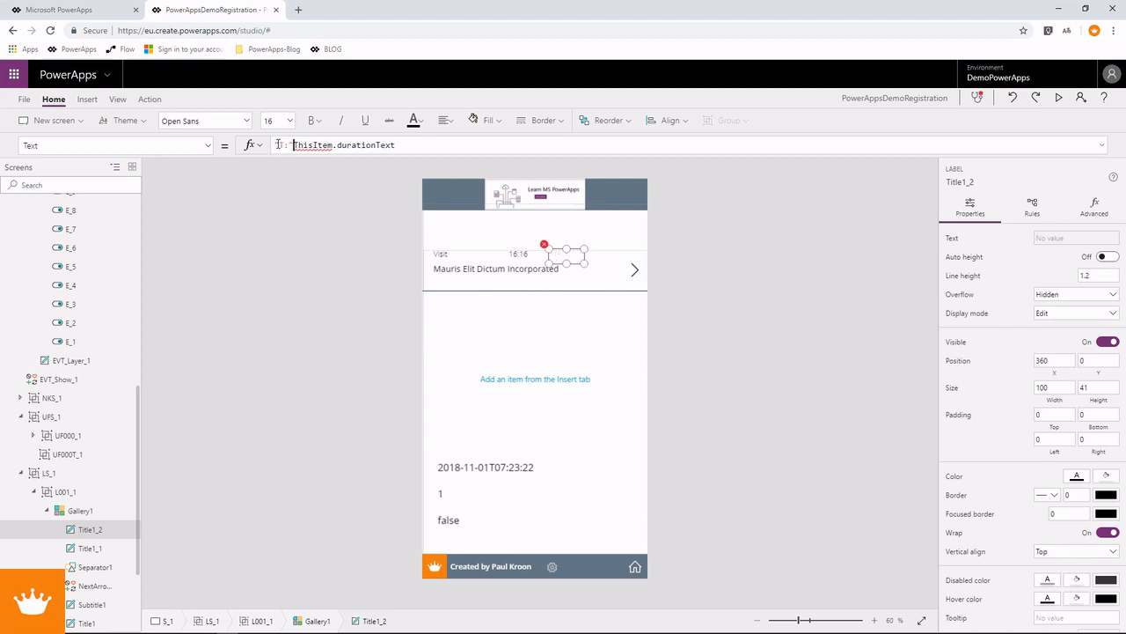
key("BackSpace")
type("D")
type(":")
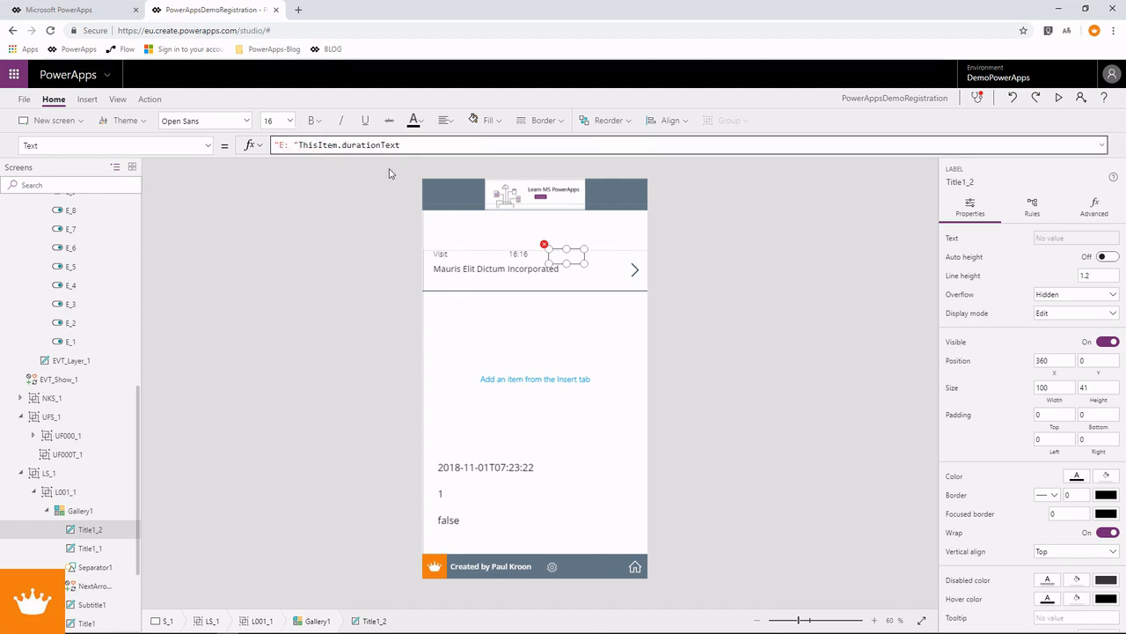
type(" \"&")
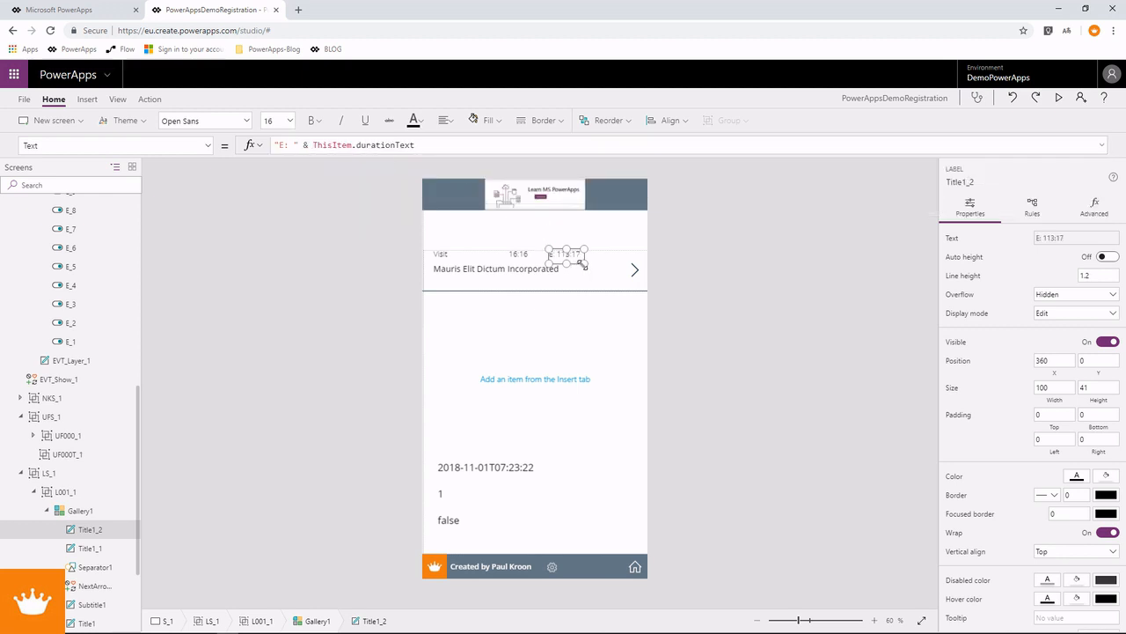
left_click_drag(583, 264, 582, 256)
Step: Change the start time label's Text formula to "S: " &ThisItem.sTimeText
left_click(519, 255)
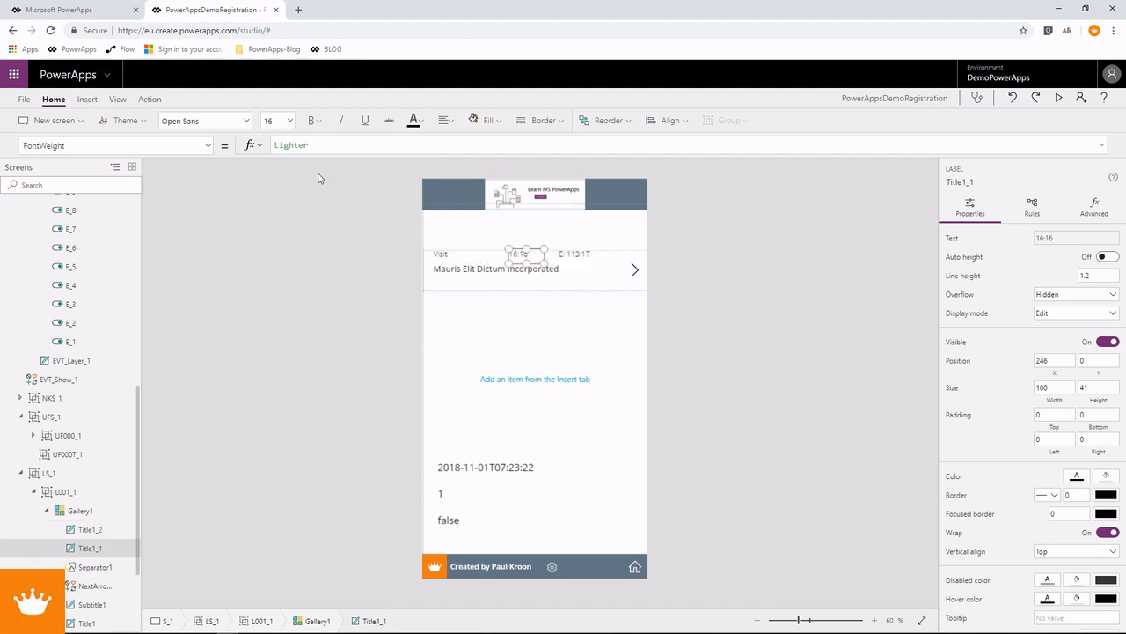
left_click(208, 147)
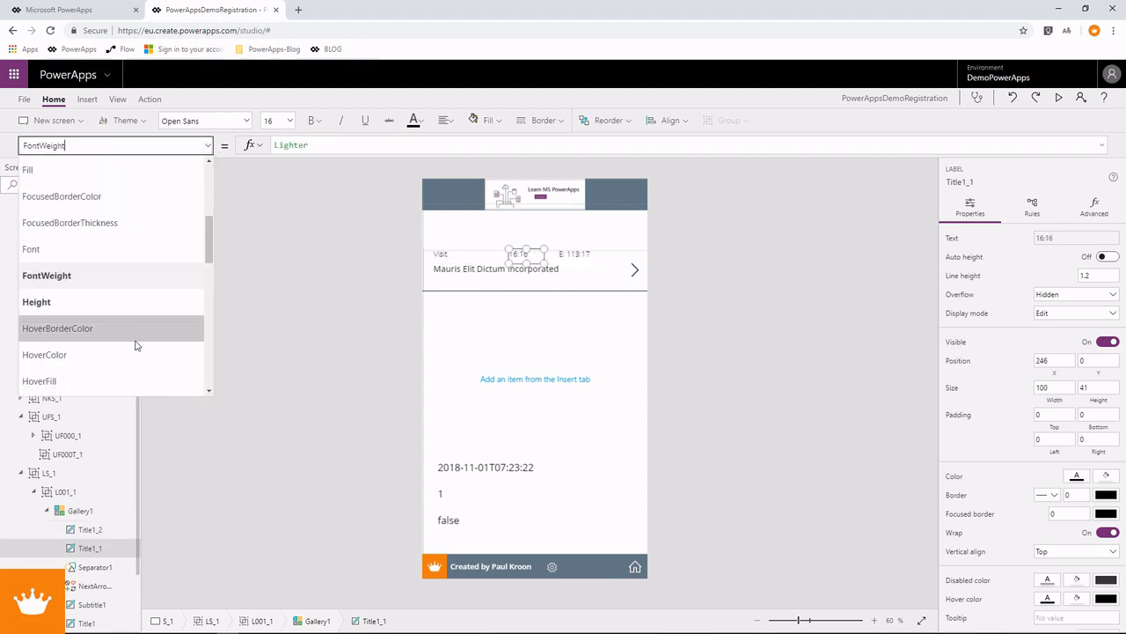
scroll(124, 365, "down", 3)
scroll(124, 363, "down", 5)
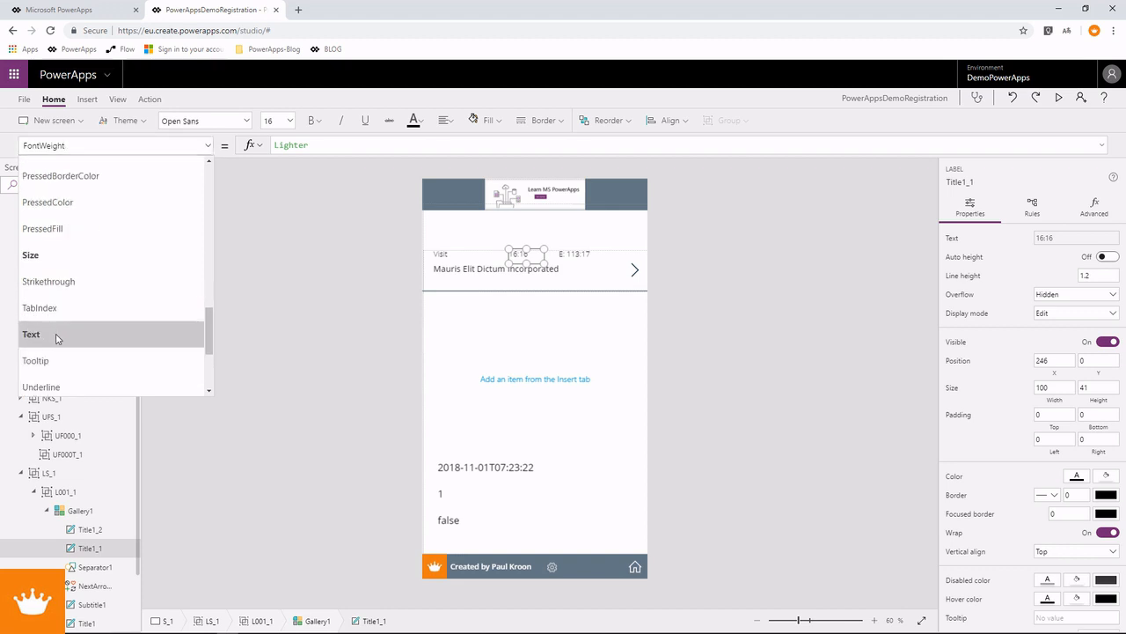
left_click(58, 334)
left_click(276, 146)
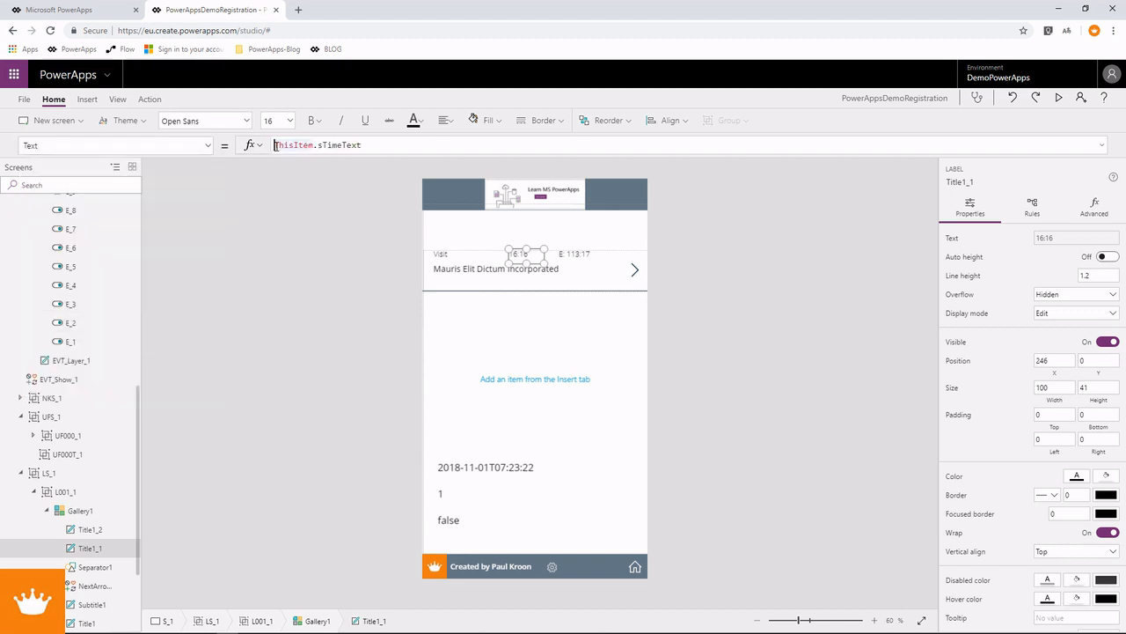
type("\"S\" ")
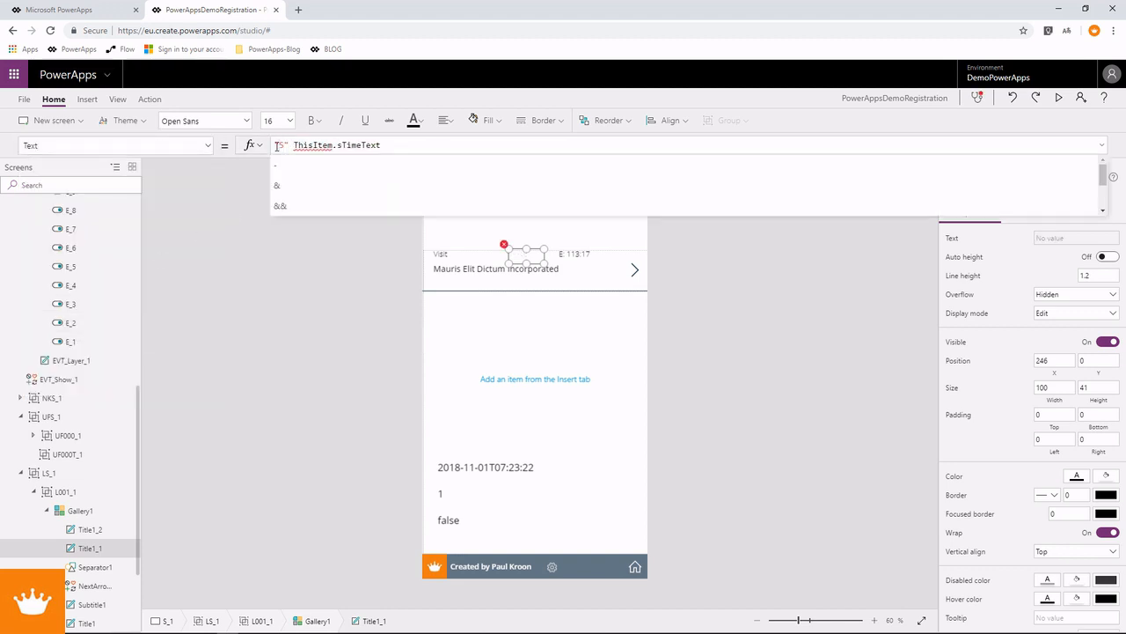
type("&")
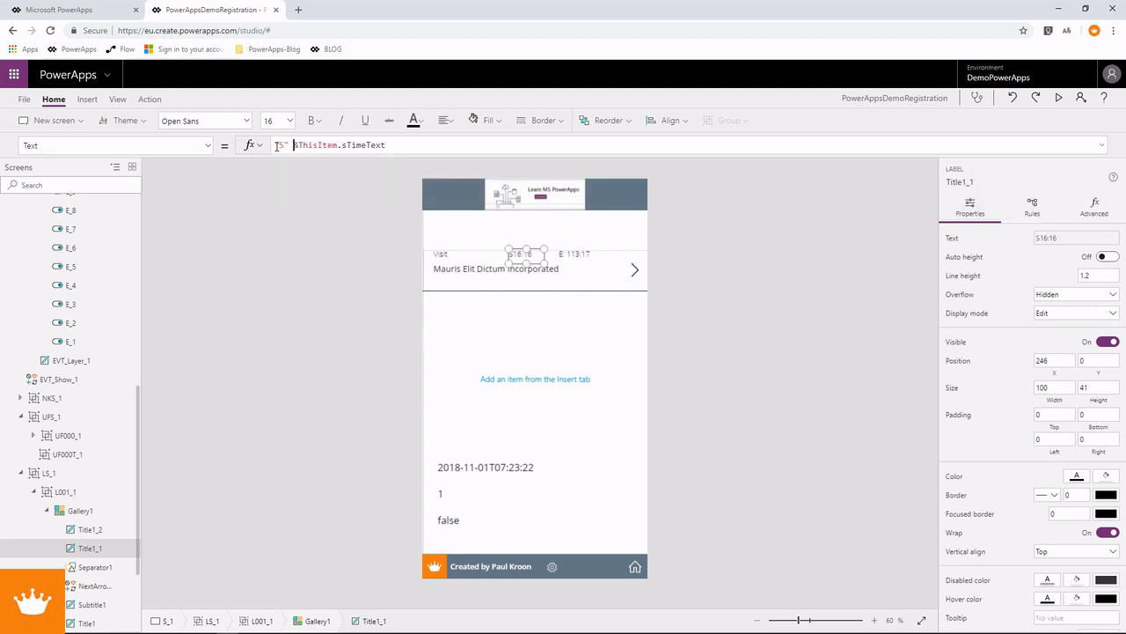
key("Left")
key("Left")
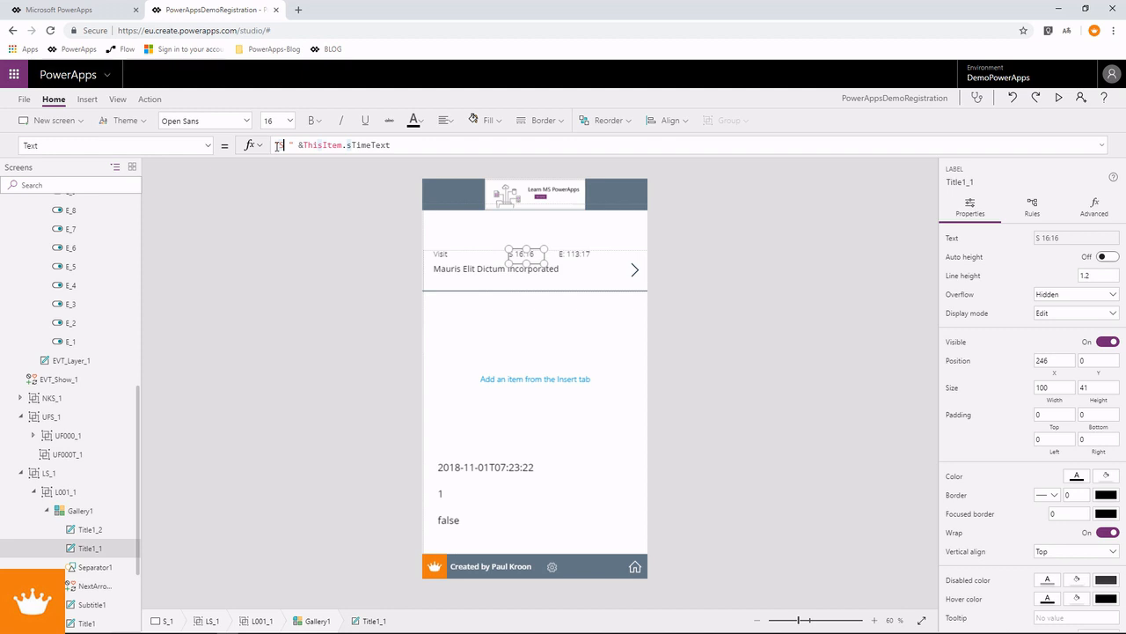
type(":")
left_click(516, 290)
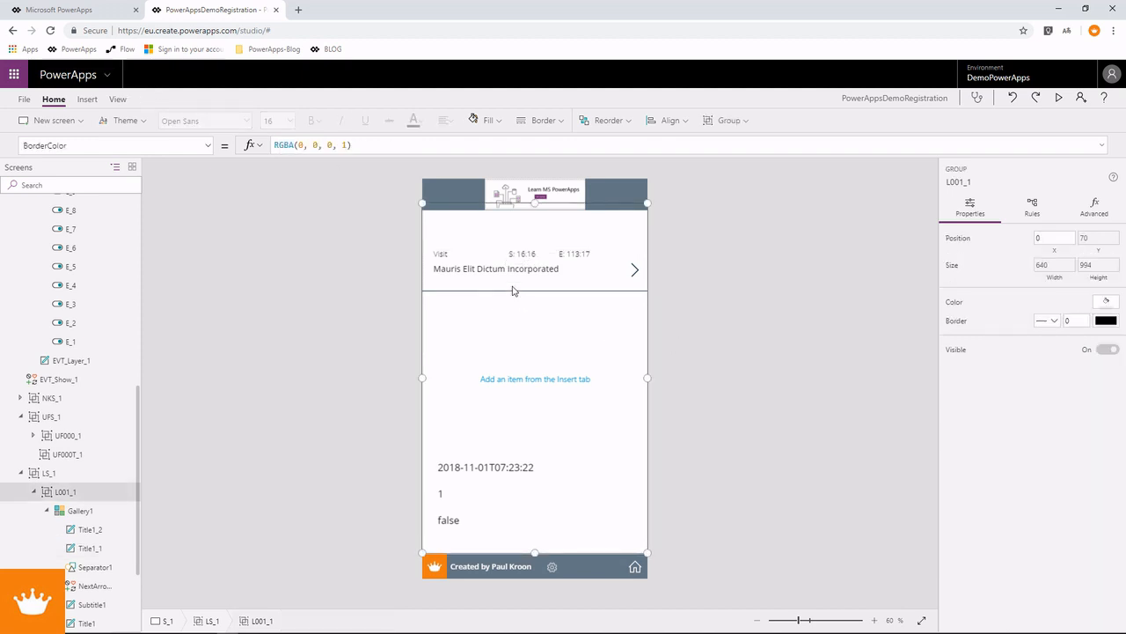
Step: Set the font size of the gallery's type, start time and duration labels to 20
left_click(460, 255)
left_click(513, 255)
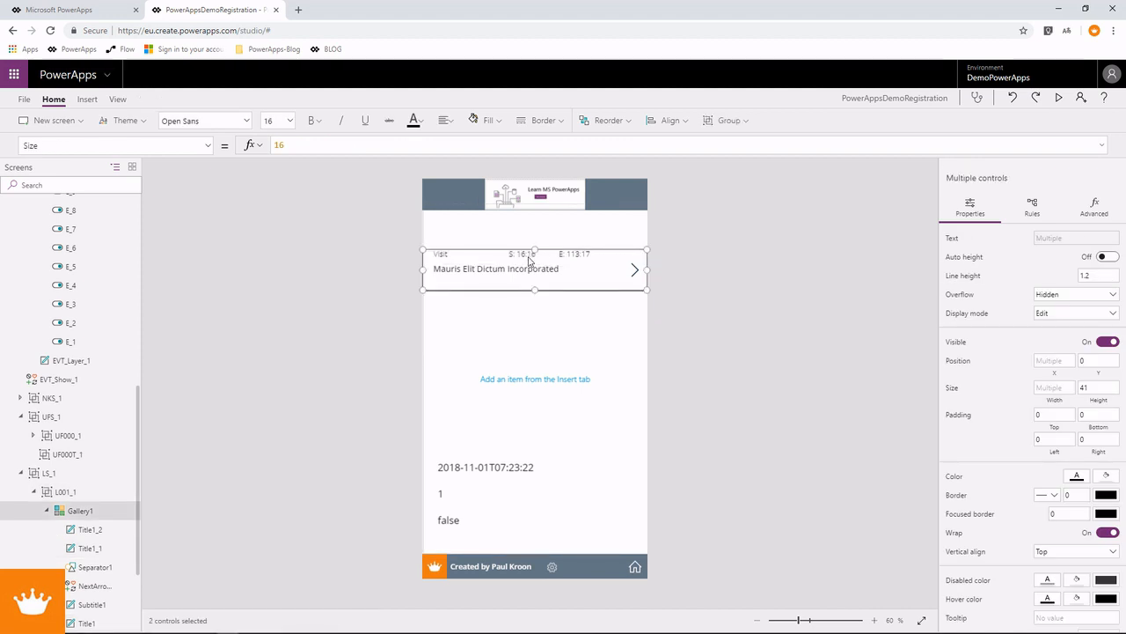
left_click(441, 255)
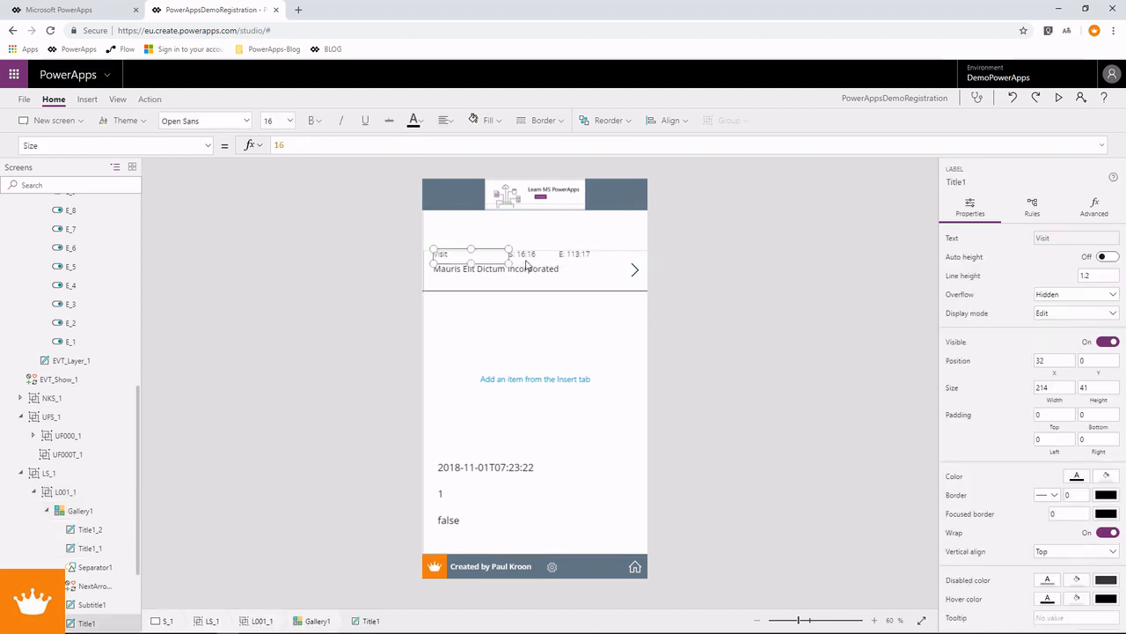
left_click(525, 253, "shift")
left_click(578, 254, "shift")
left_click(264, 123)
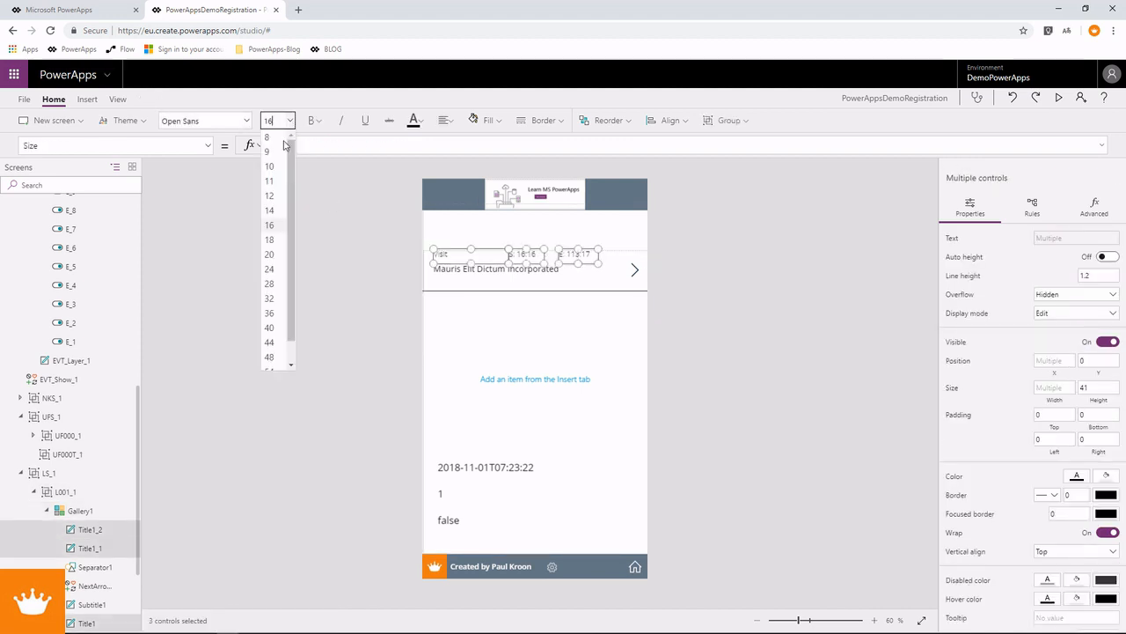
left_click(273, 252)
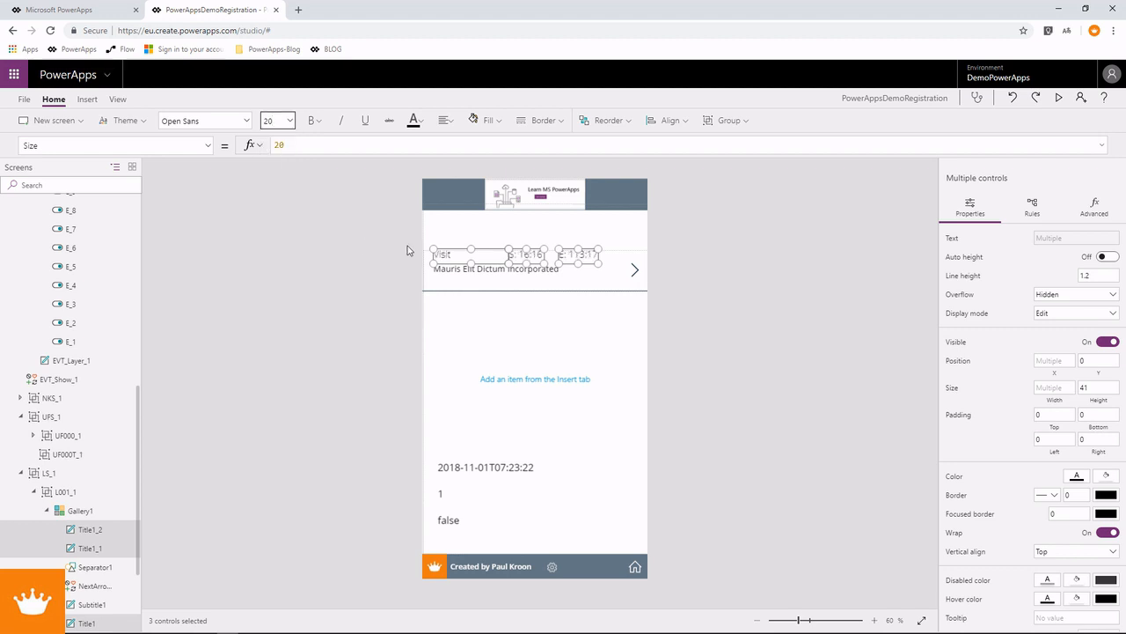
Step: Preview the app and check the start time and duration texts in the gallery row
key("F5")
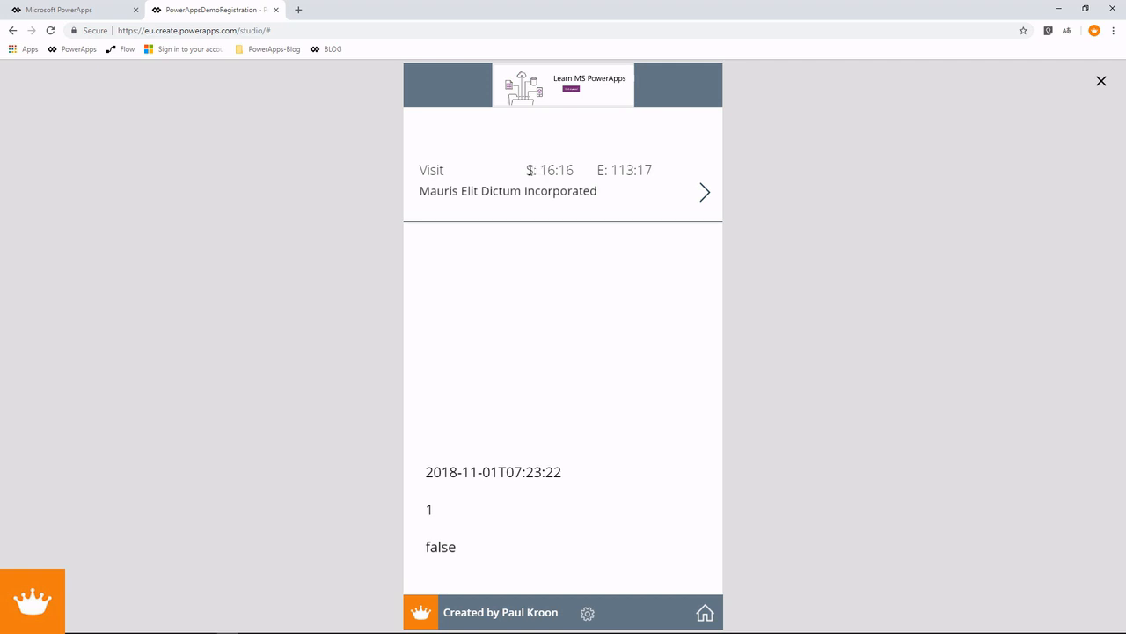
left_click_drag(527, 170, 661, 173)
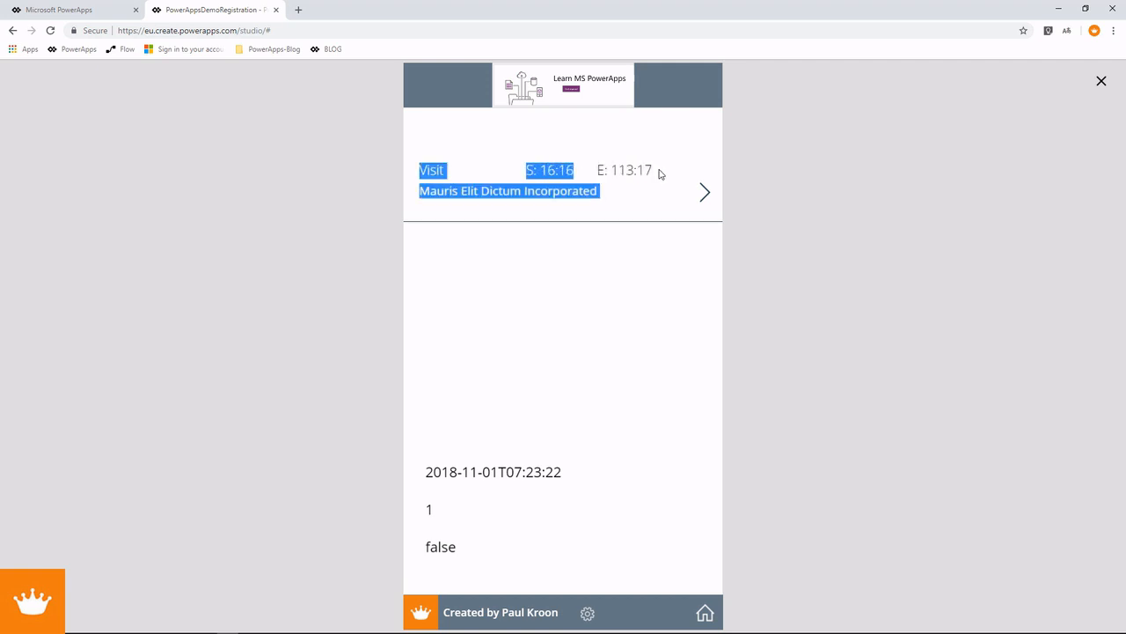
triple_click(653, 170)
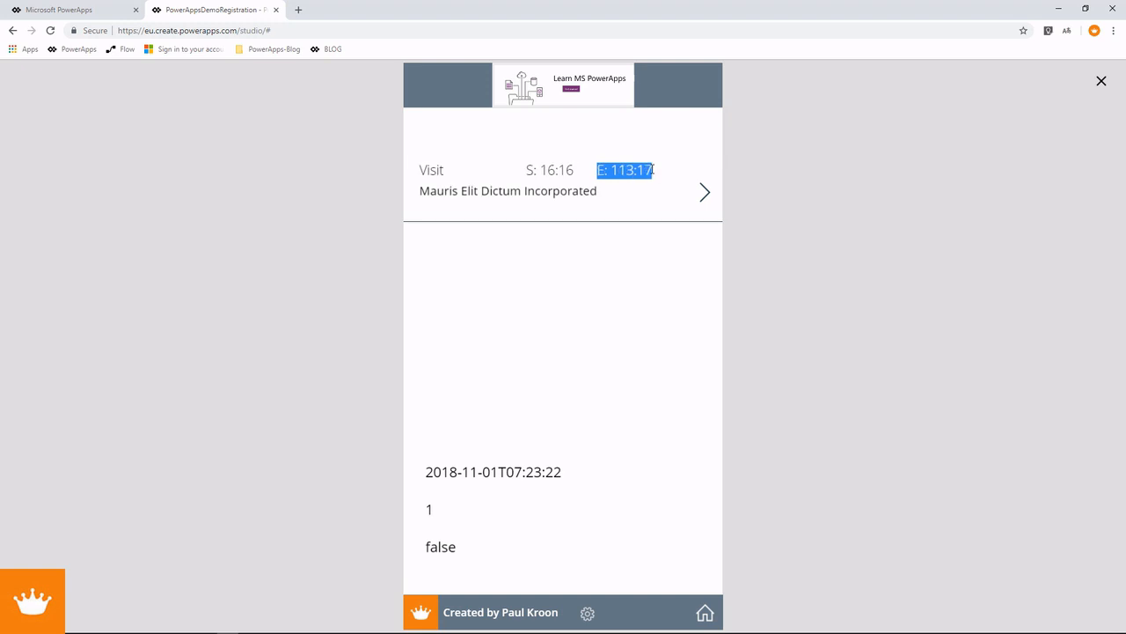
left_click(1103, 83)
Step: Move the customer name label to the lower edge of the gallery row and place a copy at X 32, Y 41
left_click(491, 273)
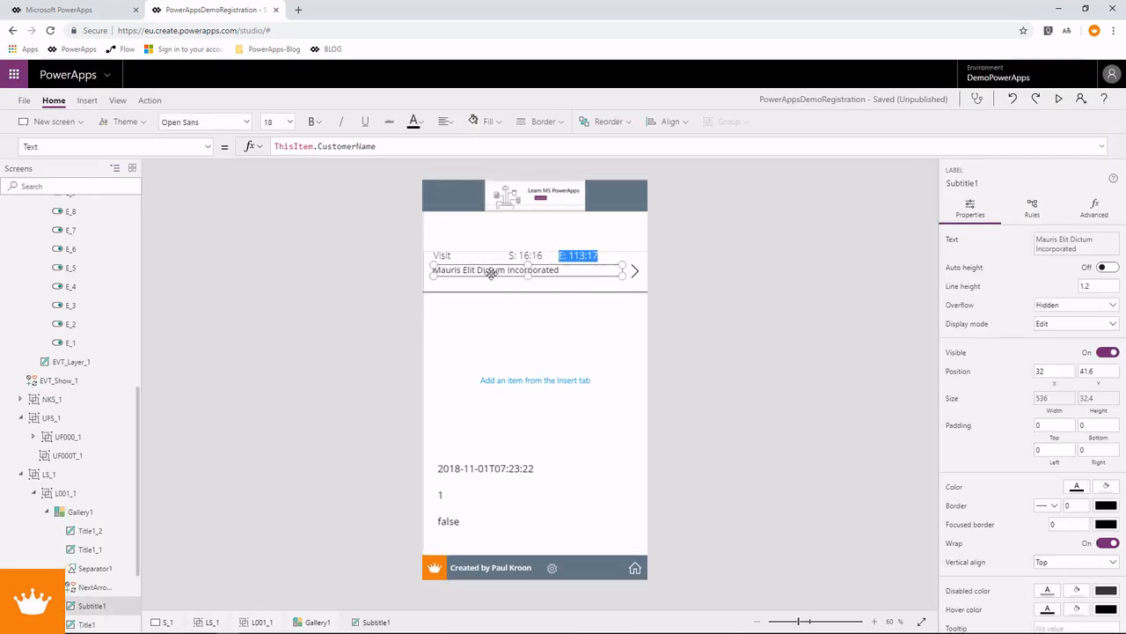
mouse_move(491, 273)
left_mouse_down()
mouse_move(491, 290)
mouse_move(470, 273)
left_mouse_up()
key("ctrl+c")
key("ctrl+v")
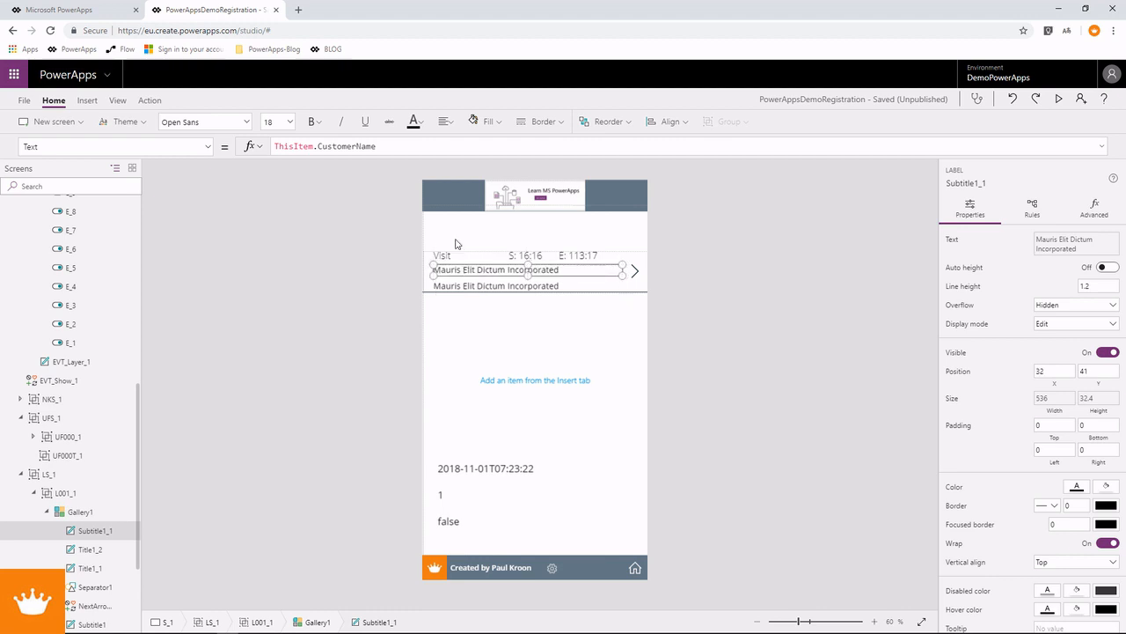
Step: Set the copied Subtitle1_1 label's Text formula to ThisItem.DestinationTypeName
double_click(369, 147)
type("De")
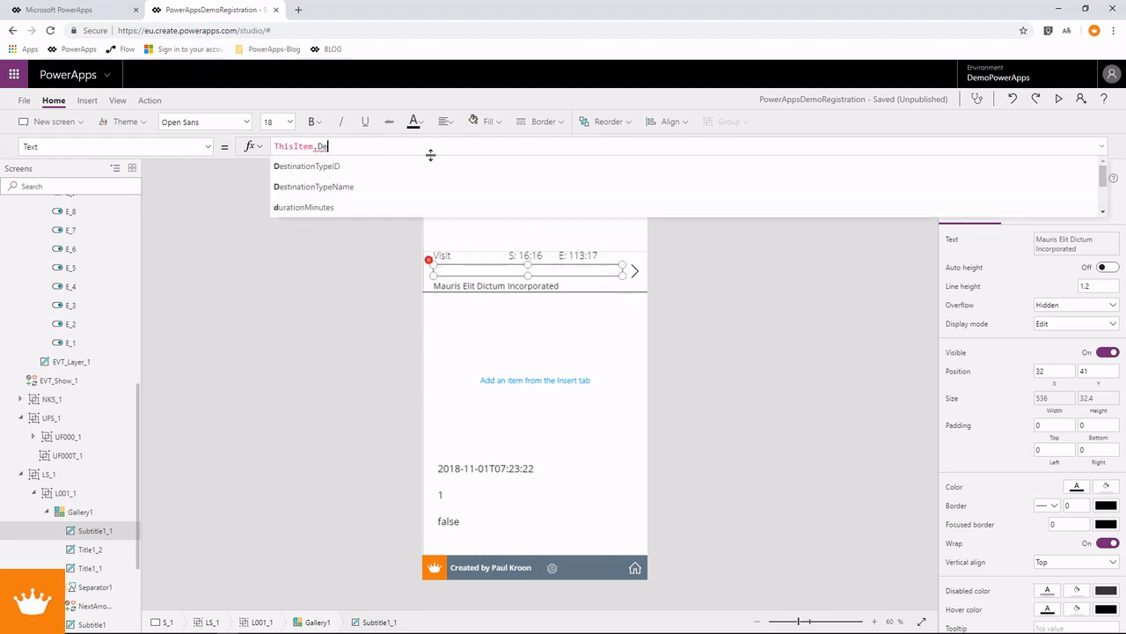
key("Down")
key("Tab")
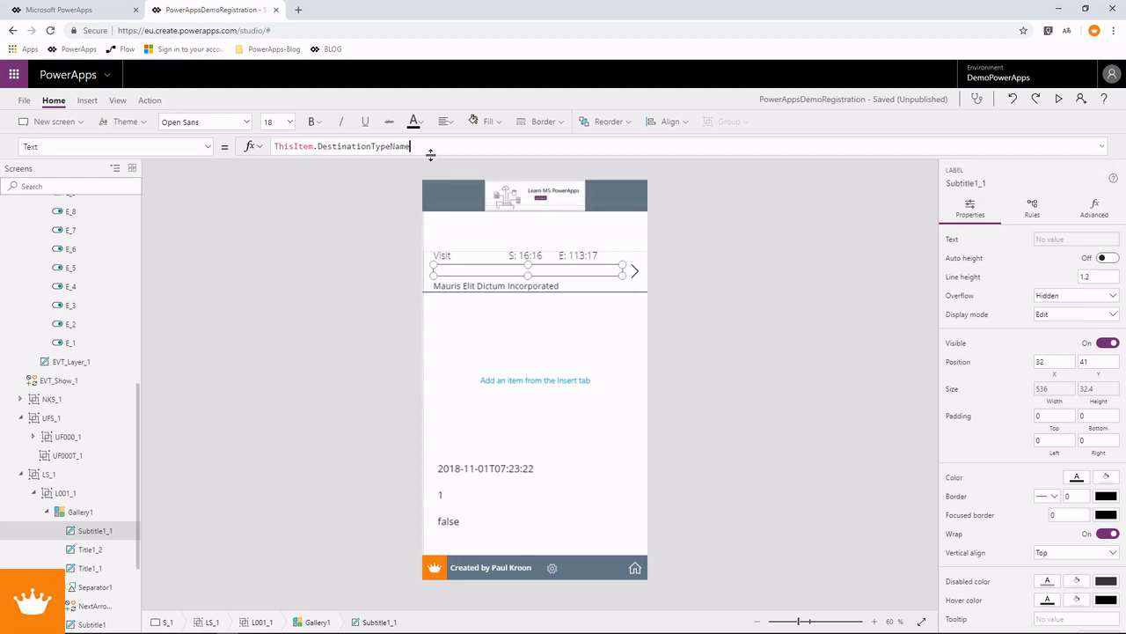
left_click(461, 307)
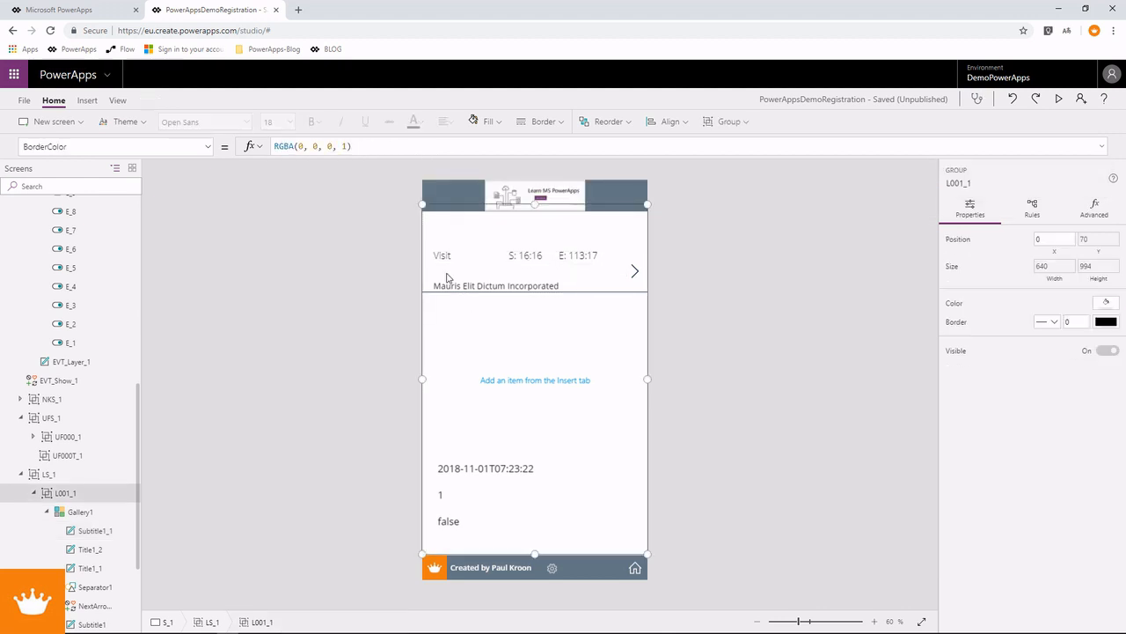
left_click(446, 273)
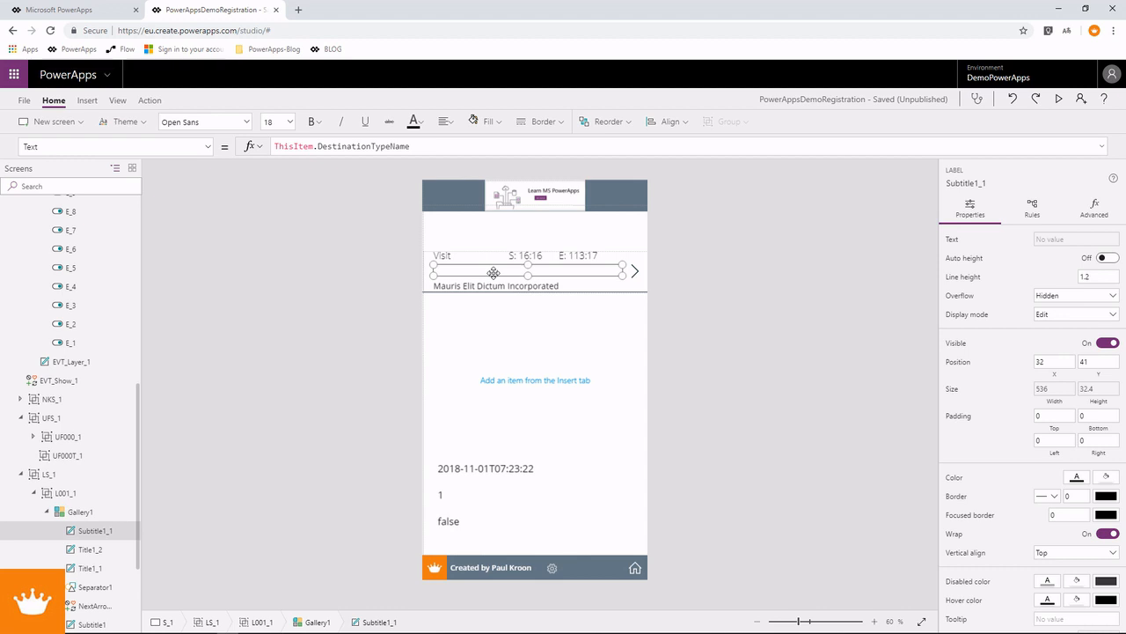
left_click(467, 257)
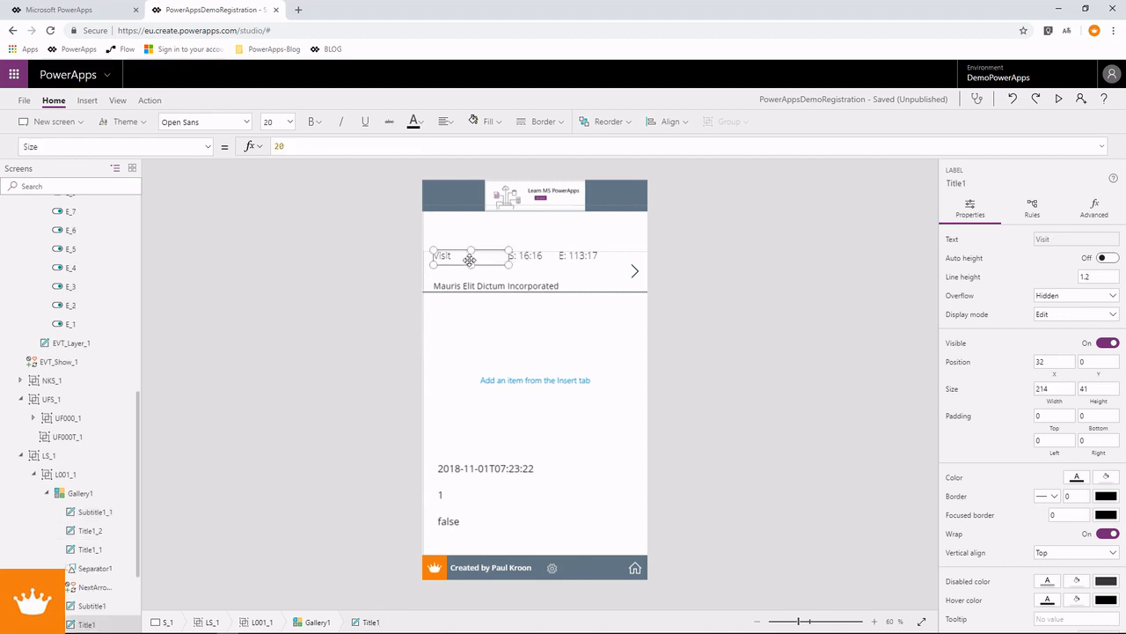
Step: Give Gallery1 a border thickness of 1 and preview the app
left_click(588, 288)
left_click(594, 280)
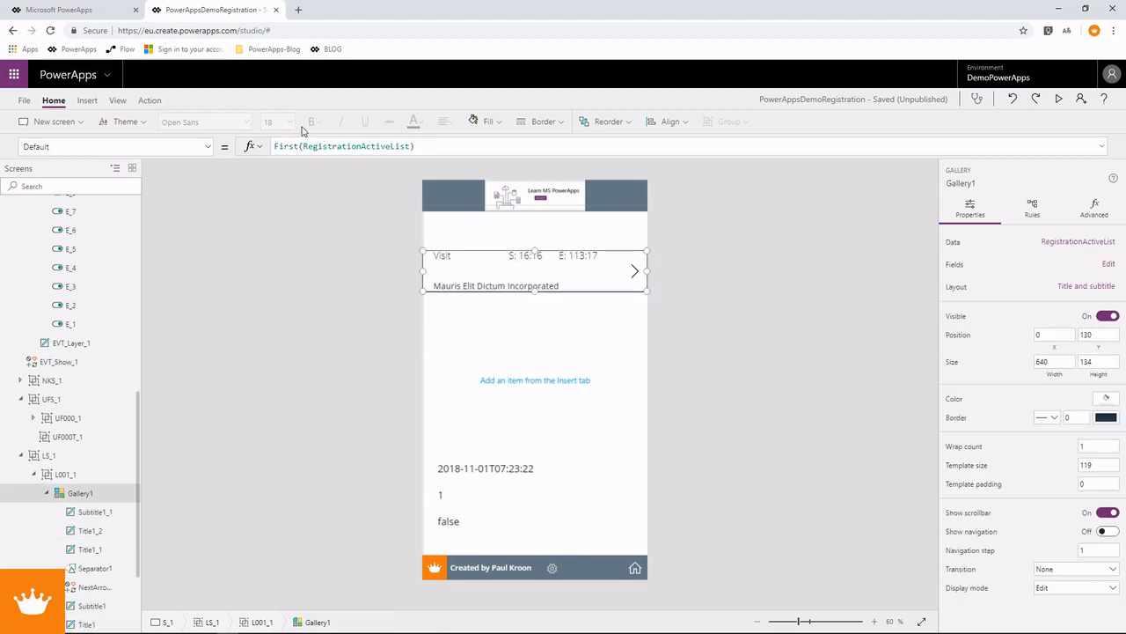
left_click(540, 121)
left_click(643, 188)
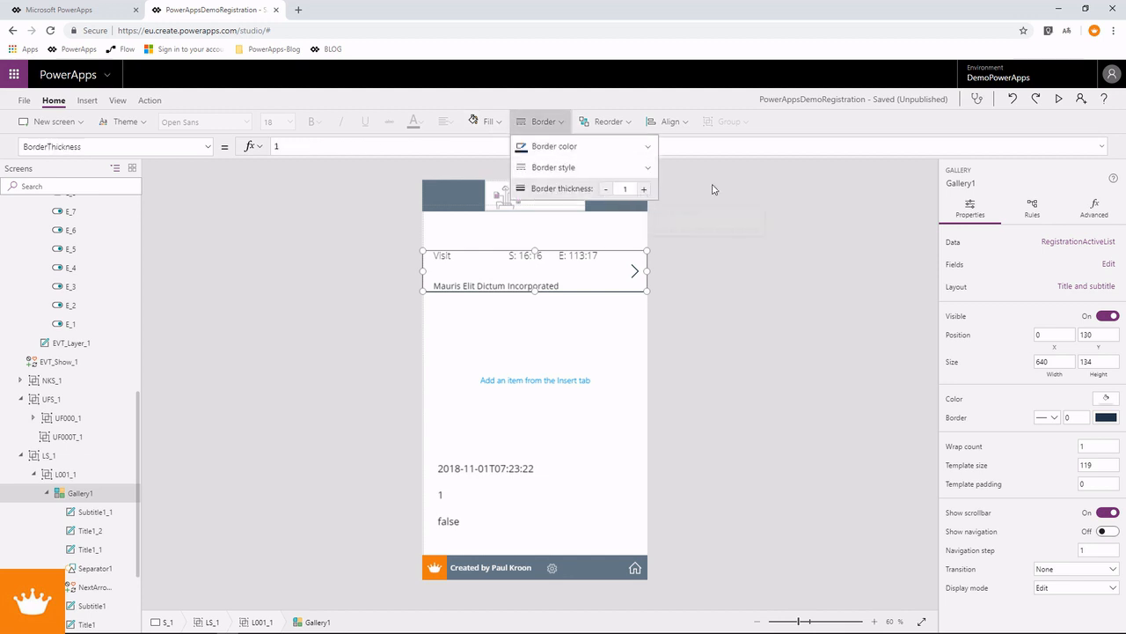
left_click(1059, 99)
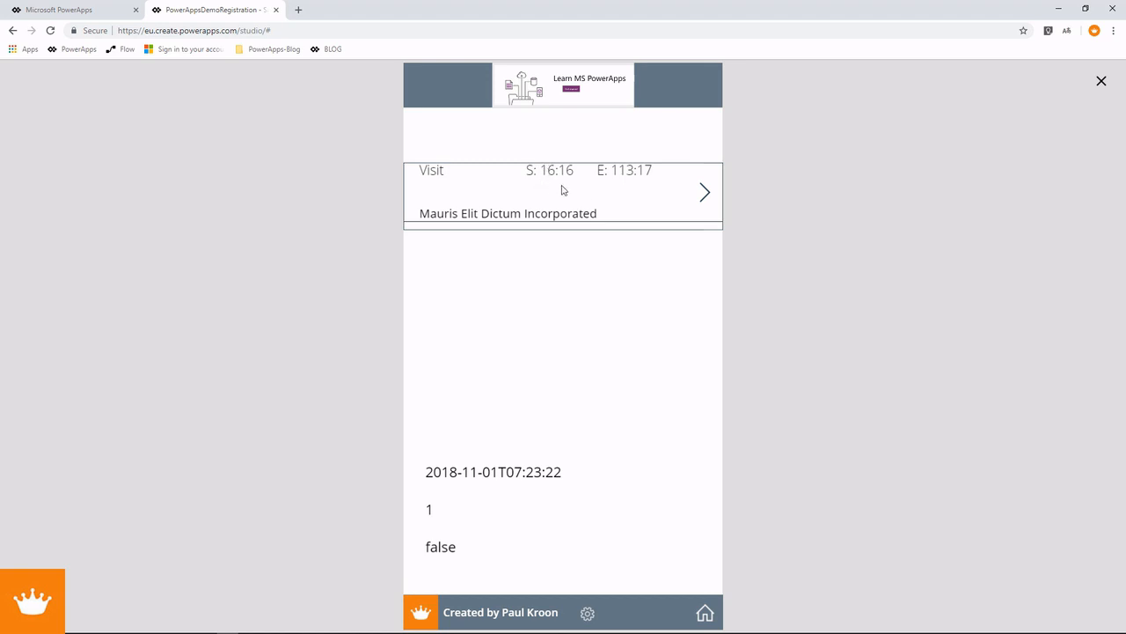
left_click(1103, 81)
Step: Delete the Separator1 line from the gallery template and preview the app
left_click(558, 284)
left_click(572, 286)
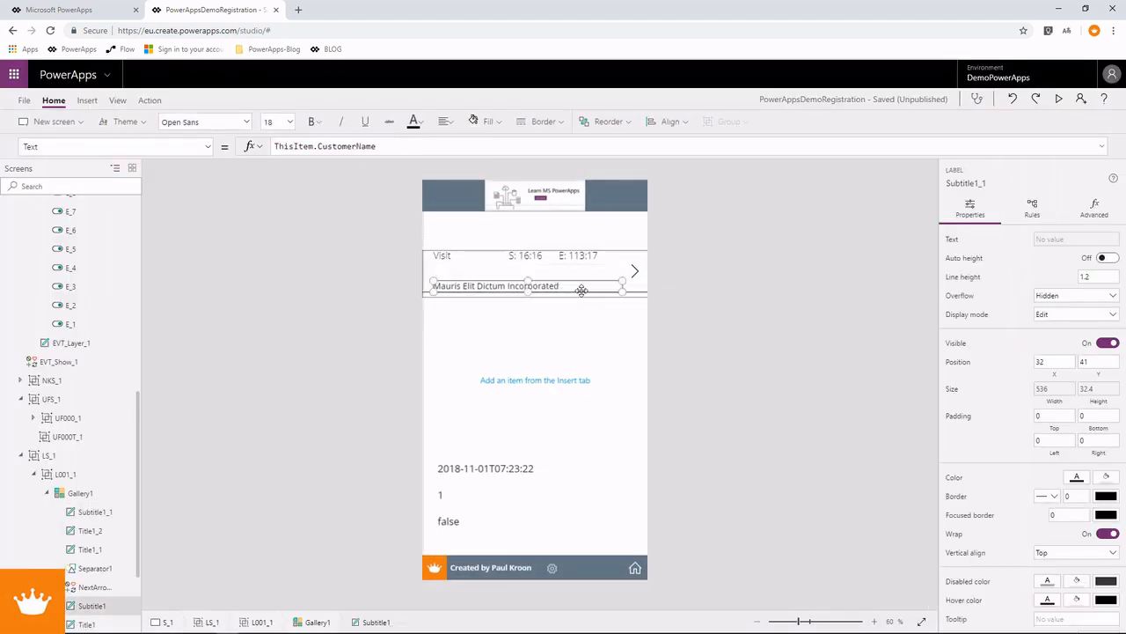
left_click(636, 295)
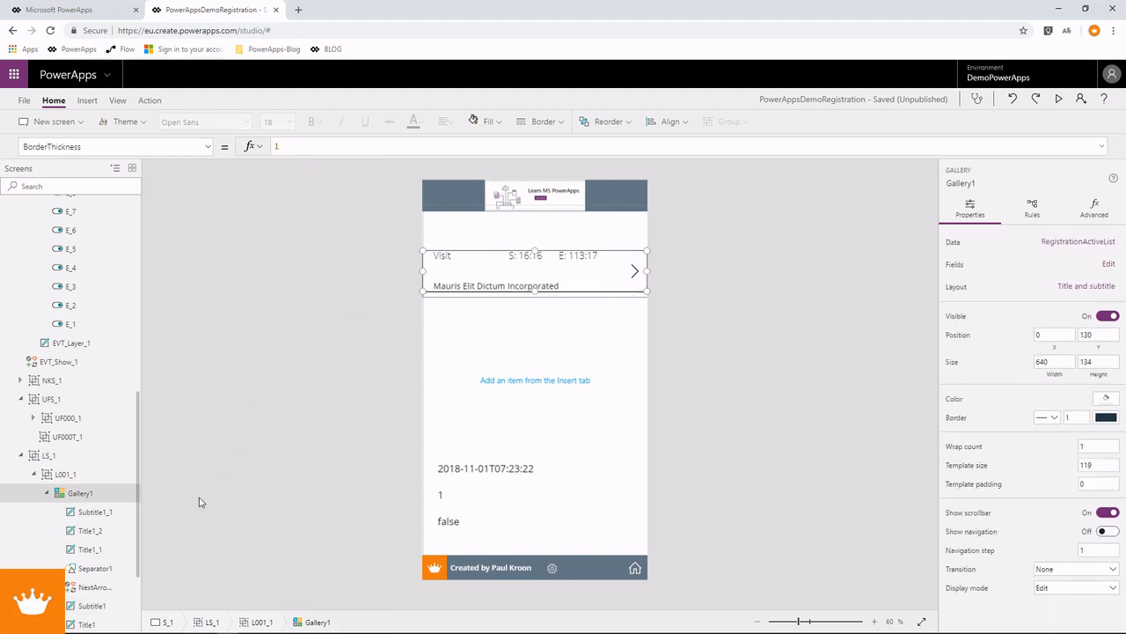
left_click(91, 569)
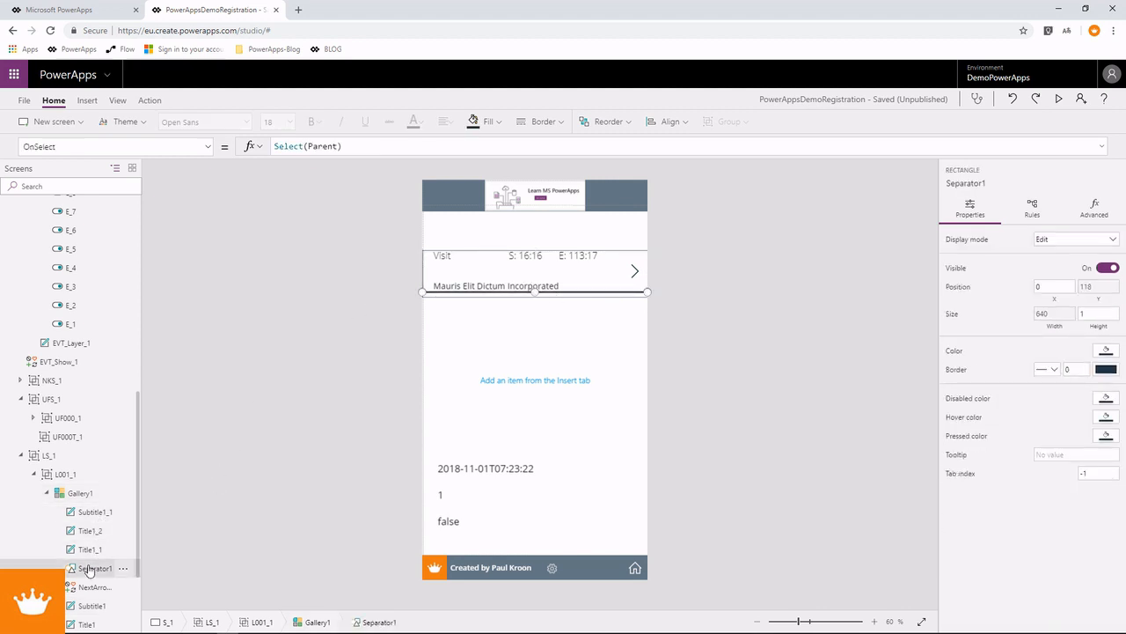
key("Delete")
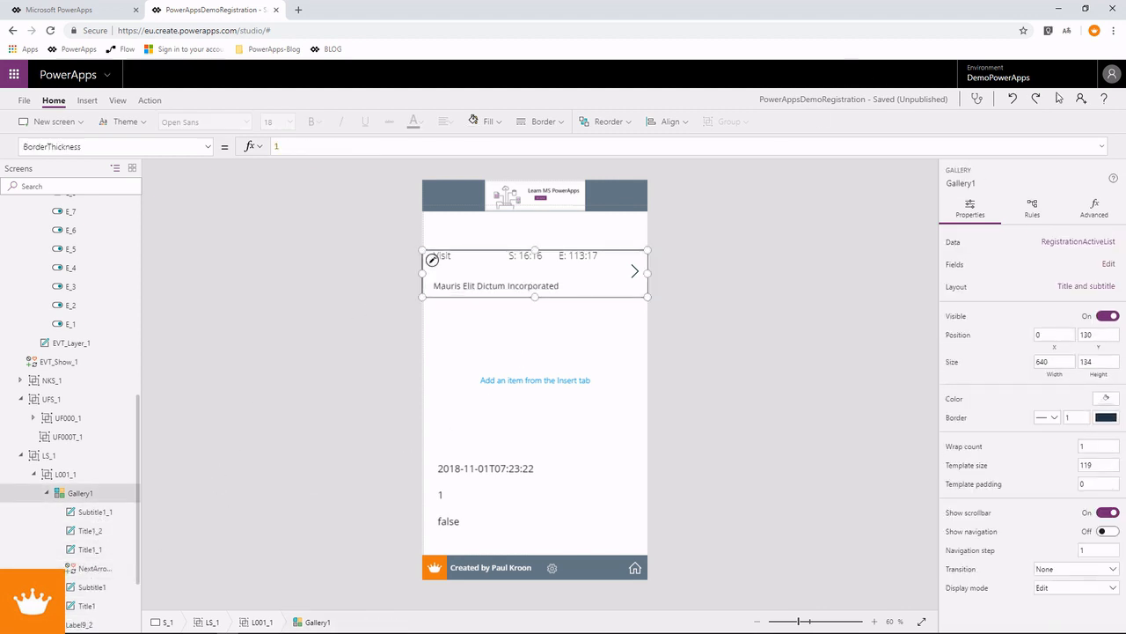
left_click(1059, 99)
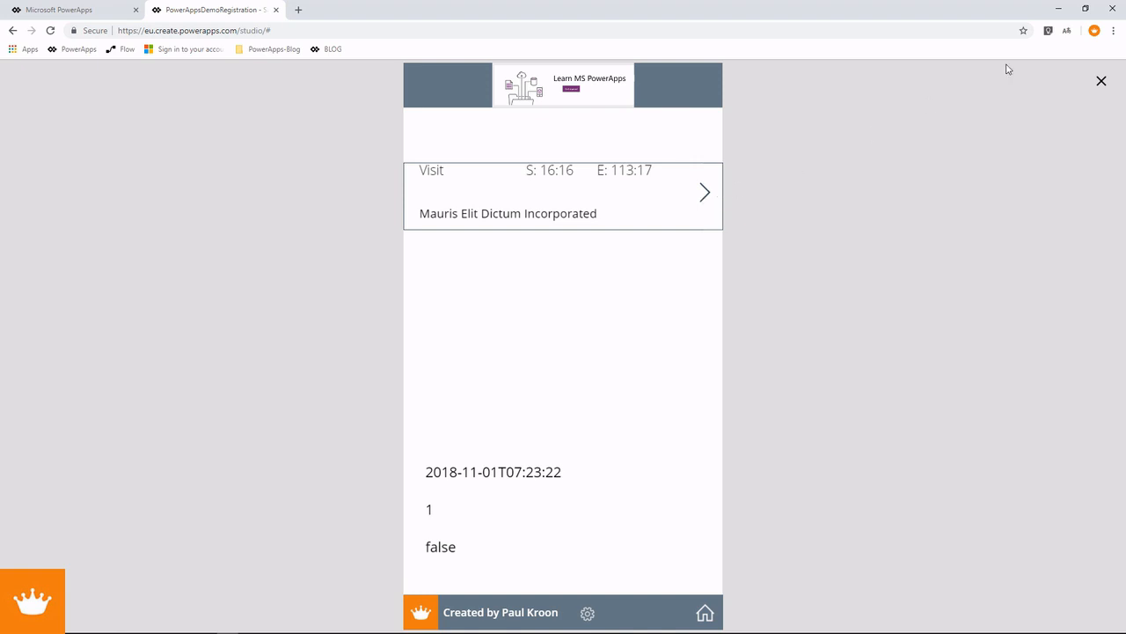
left_click(1102, 82)
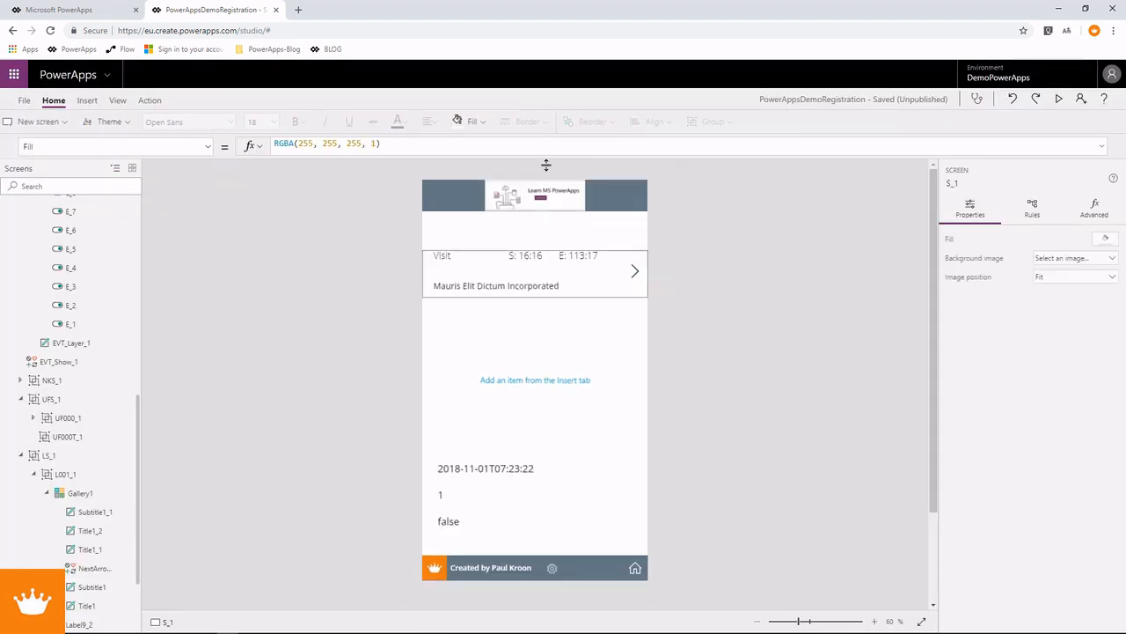
Step: Set Gallery1's BorderColor formula to Header_1.Fill and preview the app
left_click(528, 284)
left_click(631, 304)
left_click(630, 301)
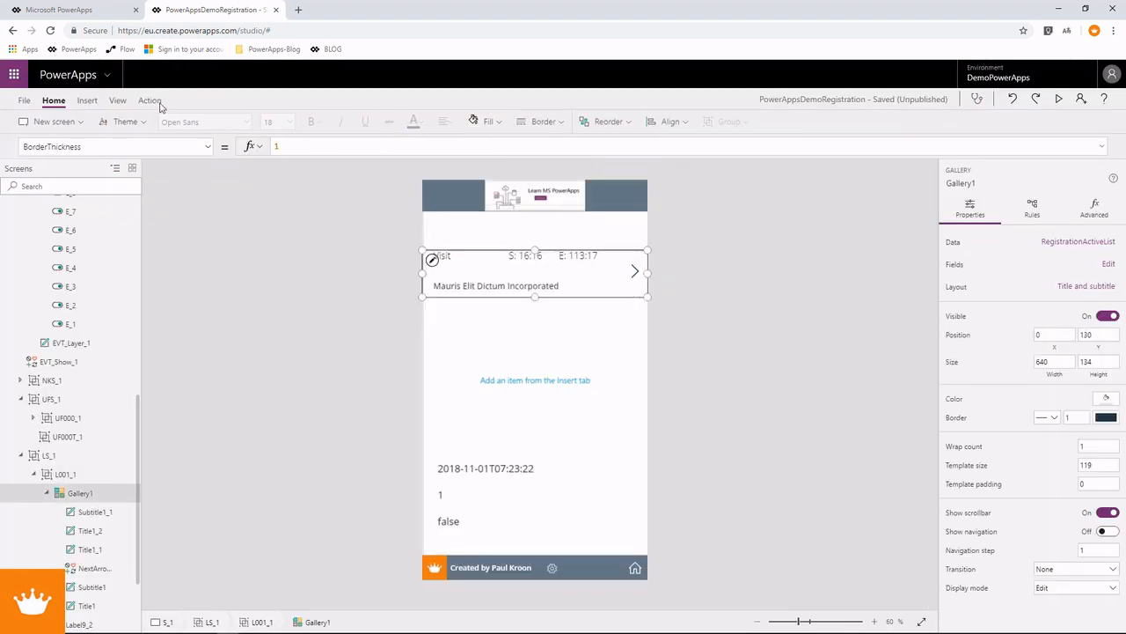
left_click(187, 146)
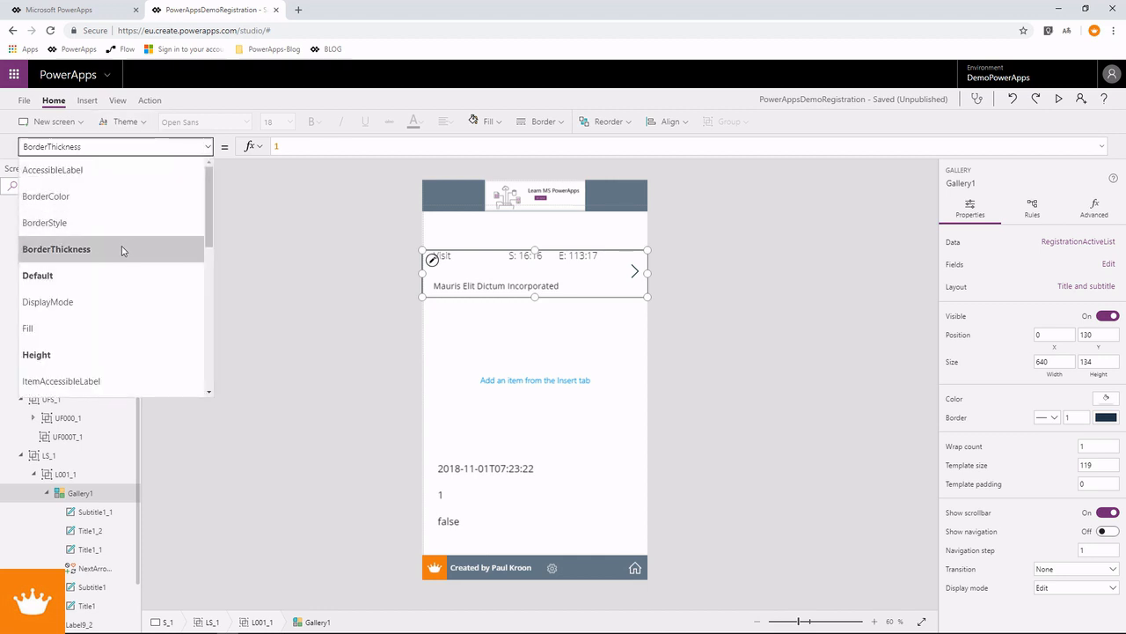
left_click(101, 197)
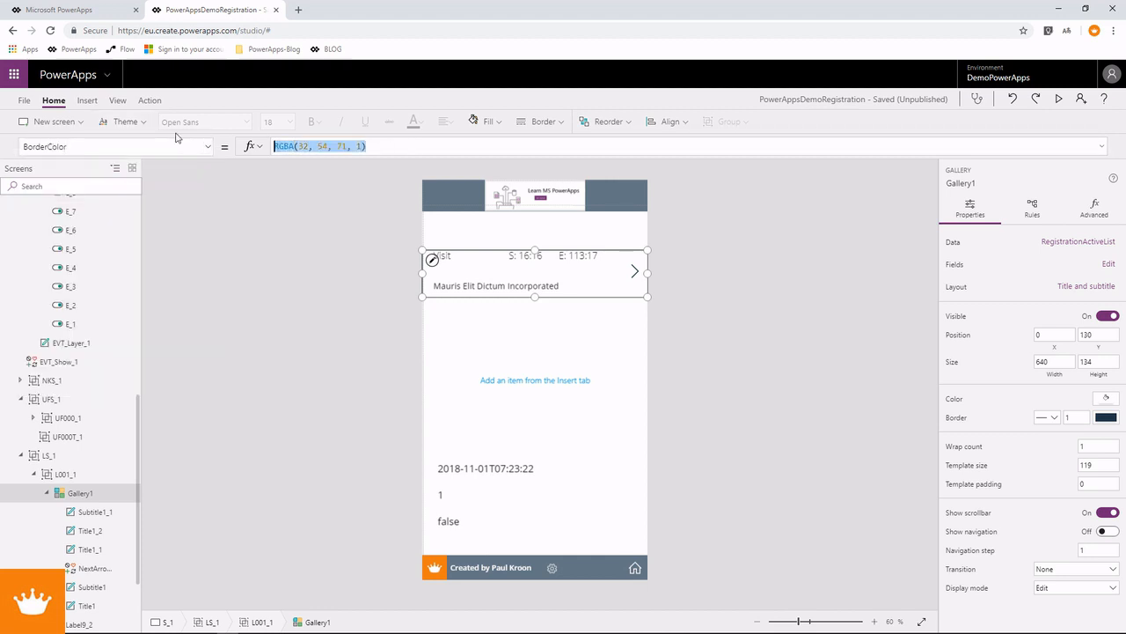
type("Header_")
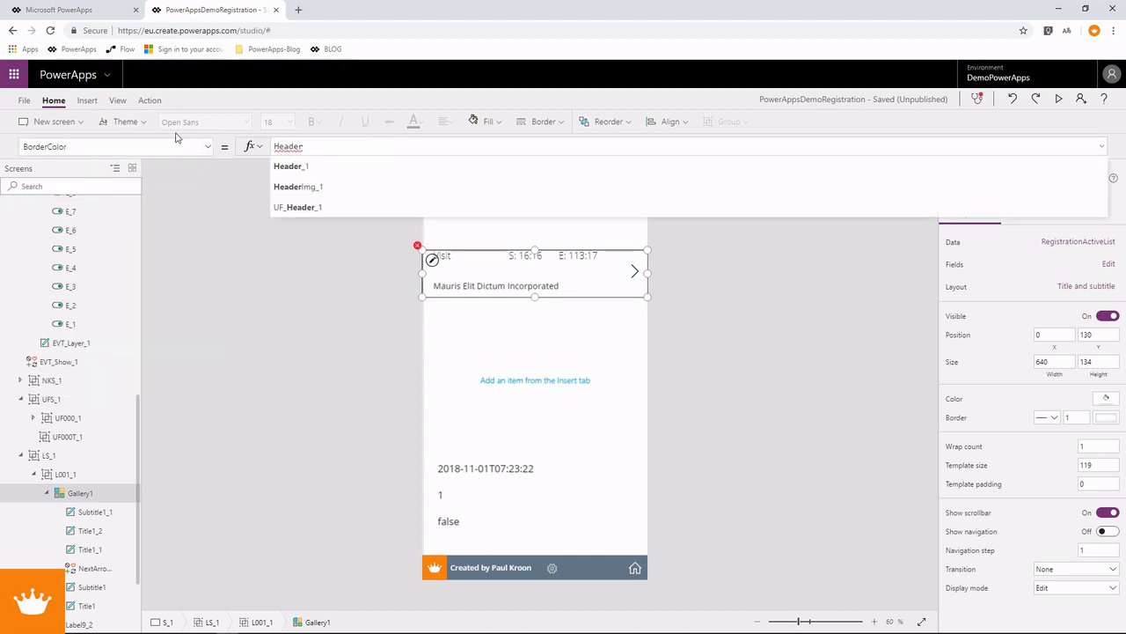
type("1.")
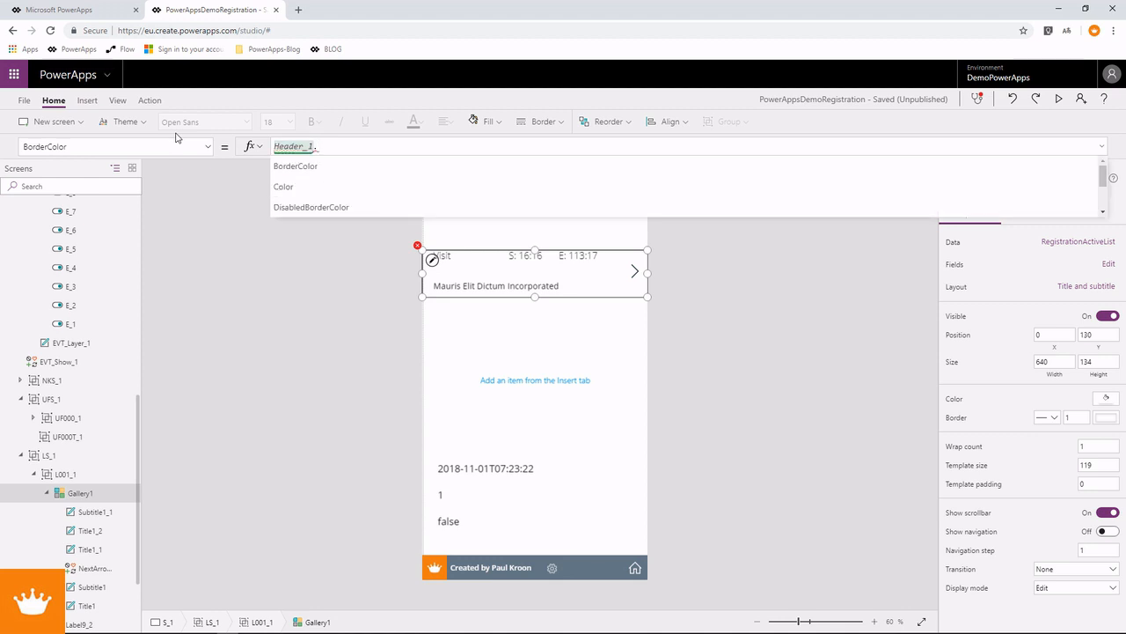
type("Fill")
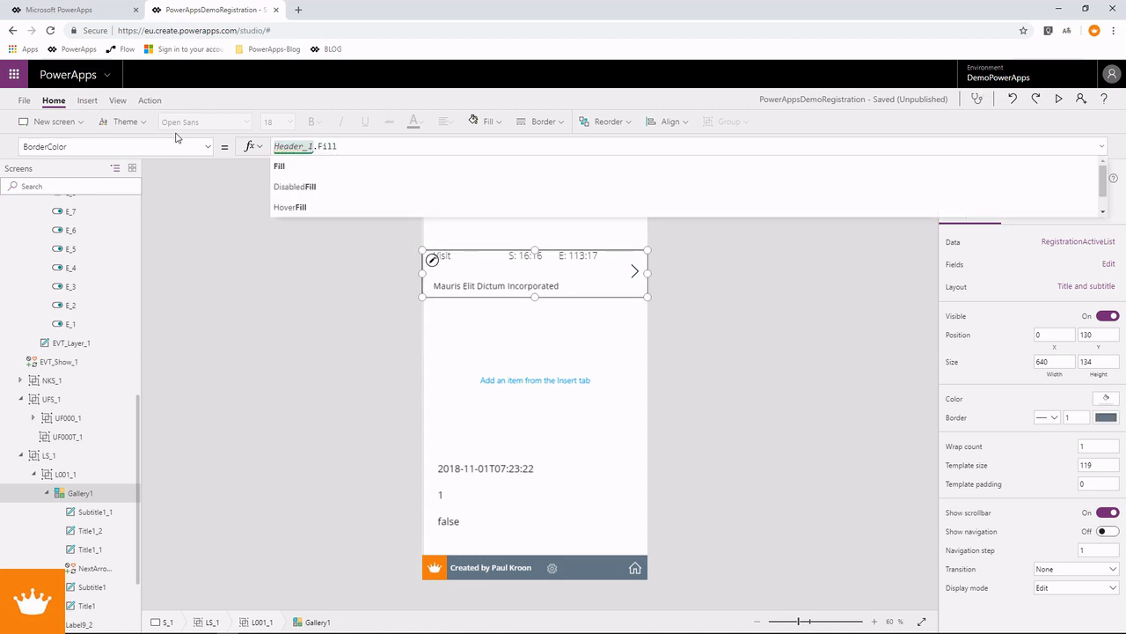
left_click(1058, 99)
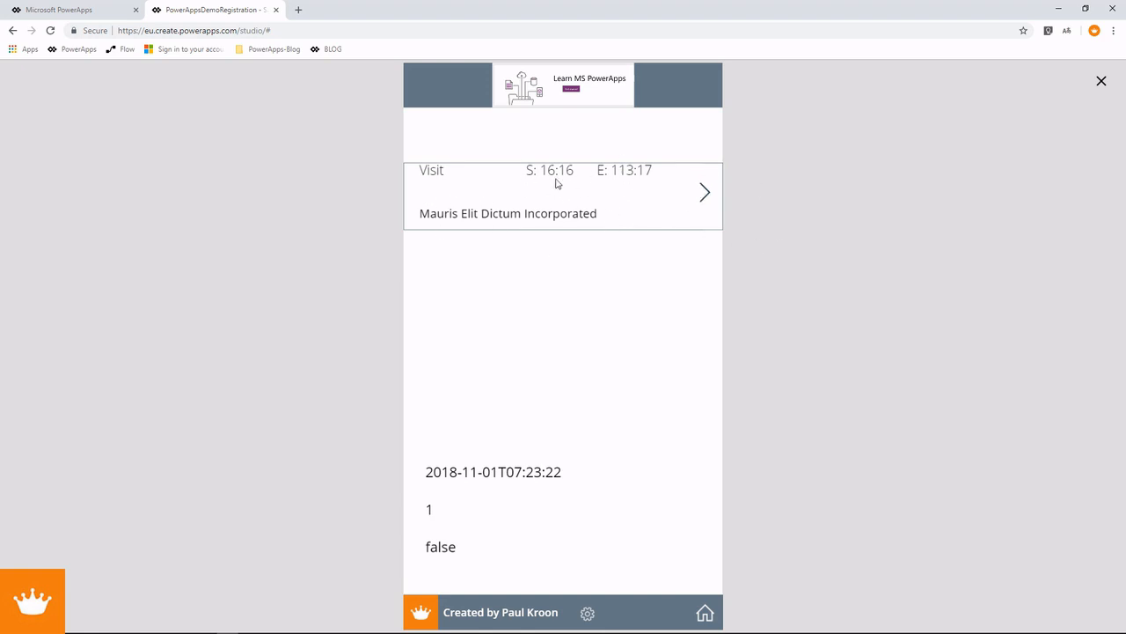
left_click(1101, 81)
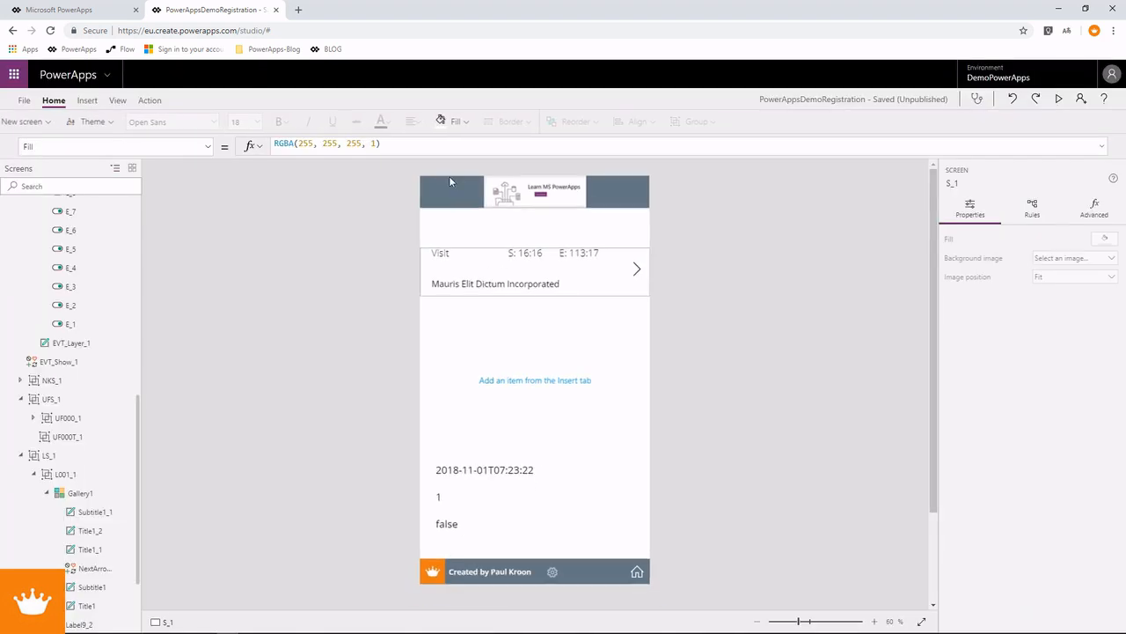
Step: Set the Y position of the registration type, start time and duration labels to 5 and preview the app
left_click(438, 255)
left_click(525, 254, "ctrl")
left_click(579, 254, "ctrl")
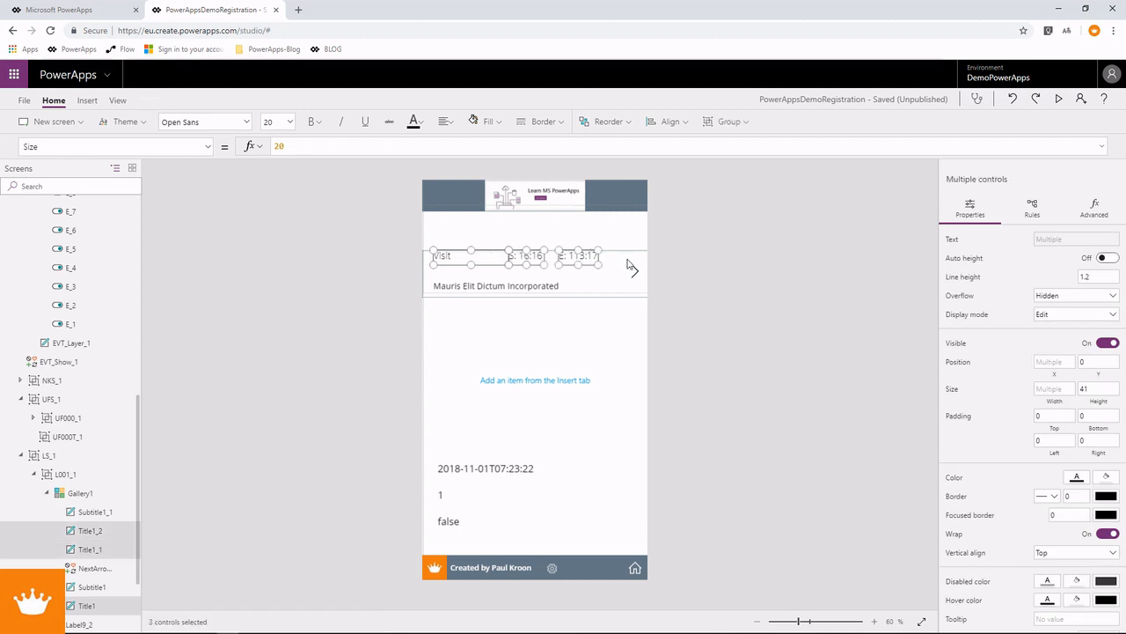
left_click(1083, 361)
type("5")
key("Tab")
left_click(1059, 98)
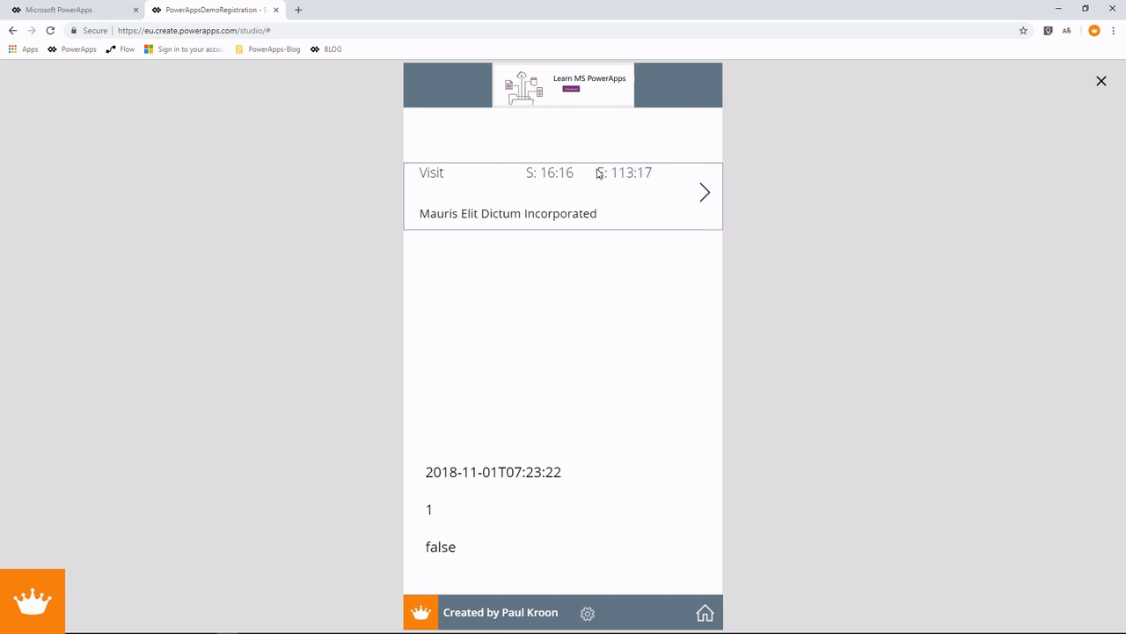
left_click(1101, 81)
Step: Set the Y position of the Title1, Title1_1 and Title1_2 labels in the gallery row to 10
left_click(490, 254)
left_click(591, 262)
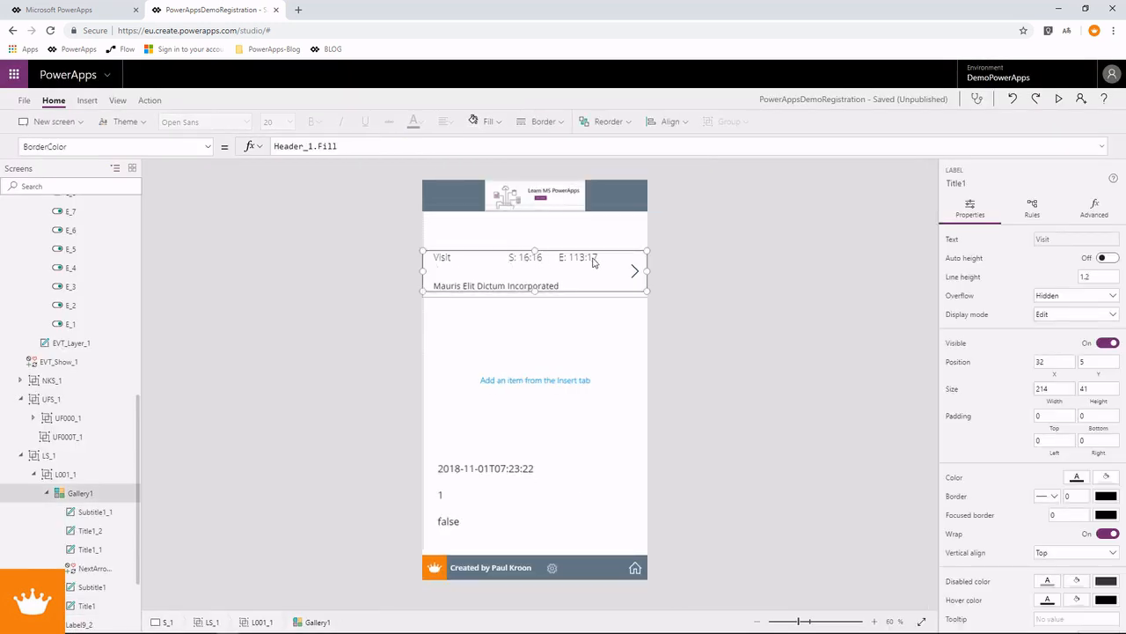
left_click(498, 263)
left_click(535, 261, "ctrl")
left_click(572, 257, "ctrl")
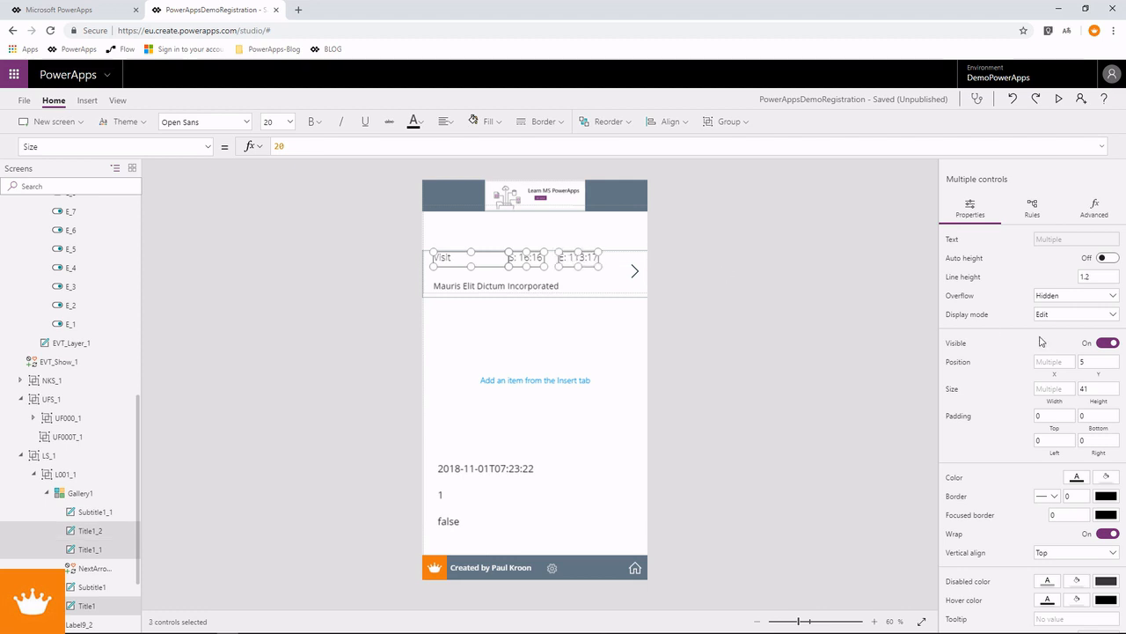
left_click(1075, 361)
type("10")
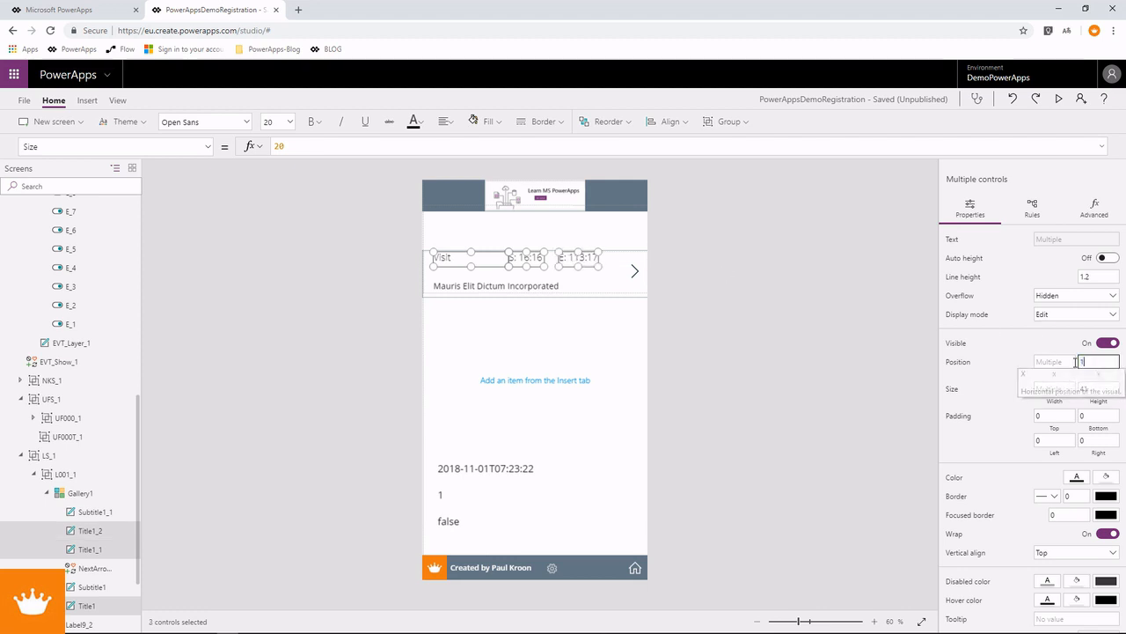
key("Tab")
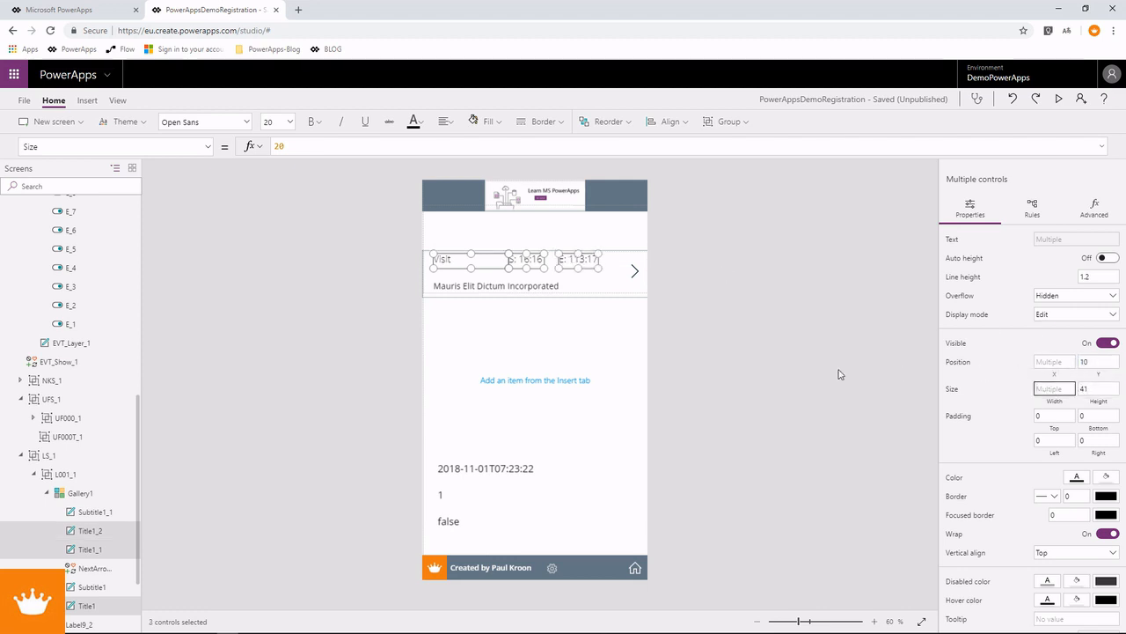
Step: Enlarge the gallery template slightly, lower the destination type label to Y 51 and the customer name label to Y 97, and preview the app
left_click(457, 276)
left_click_drag(456, 275, 460, 288)
left_click(461, 286)
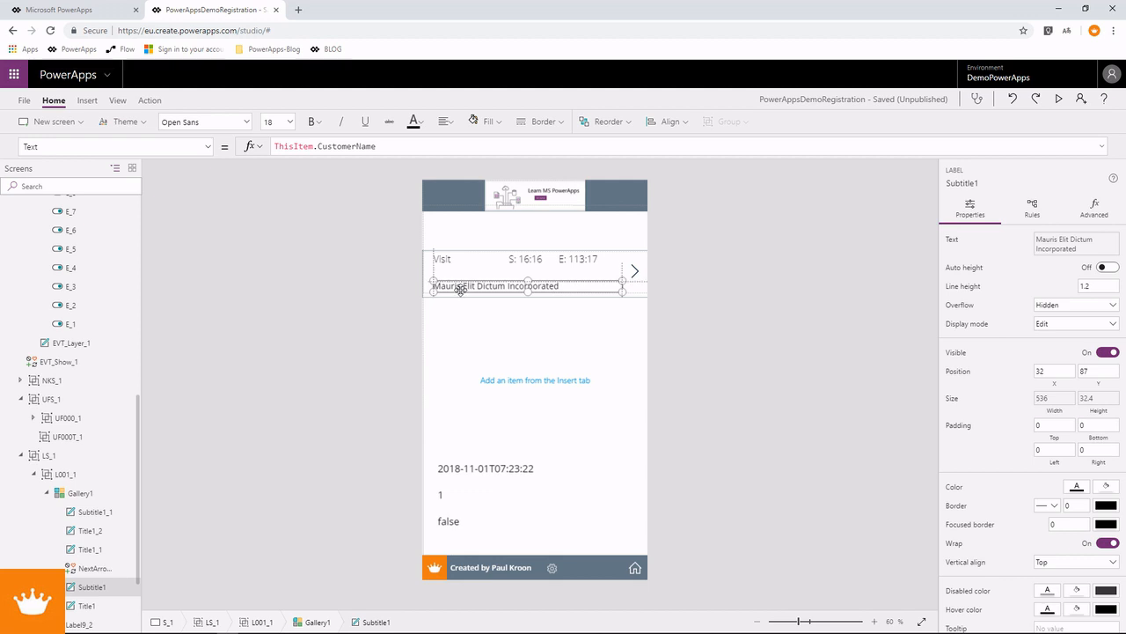
left_click_drag(460, 291, 461, 292)
left_click(644, 292)
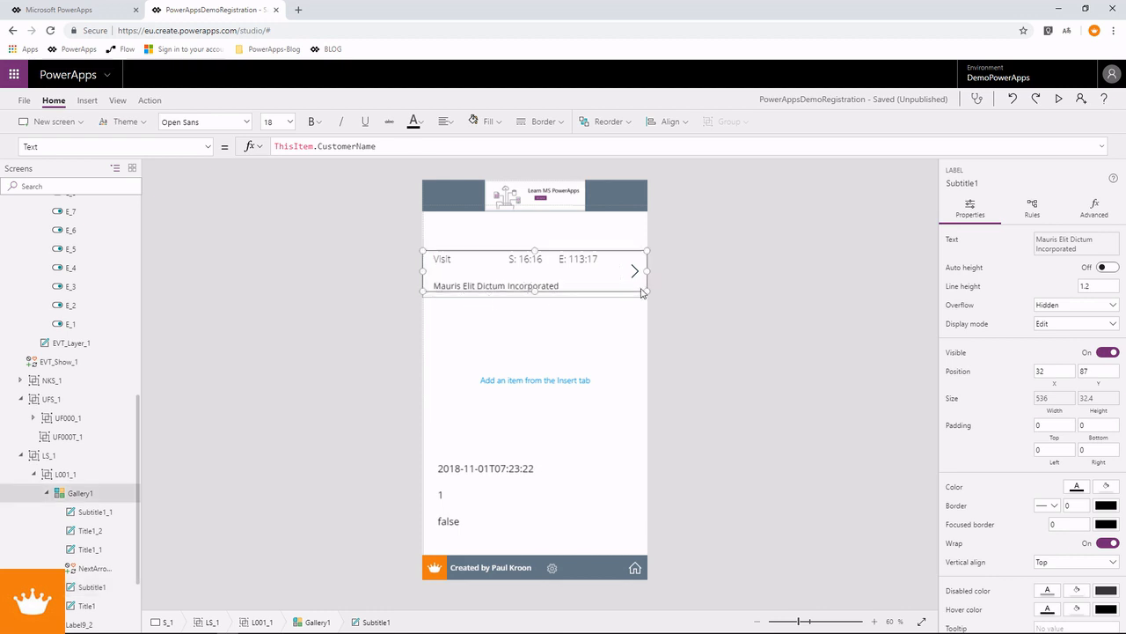
left_click_drag(536, 296, 519, 294)
left_click(529, 290)
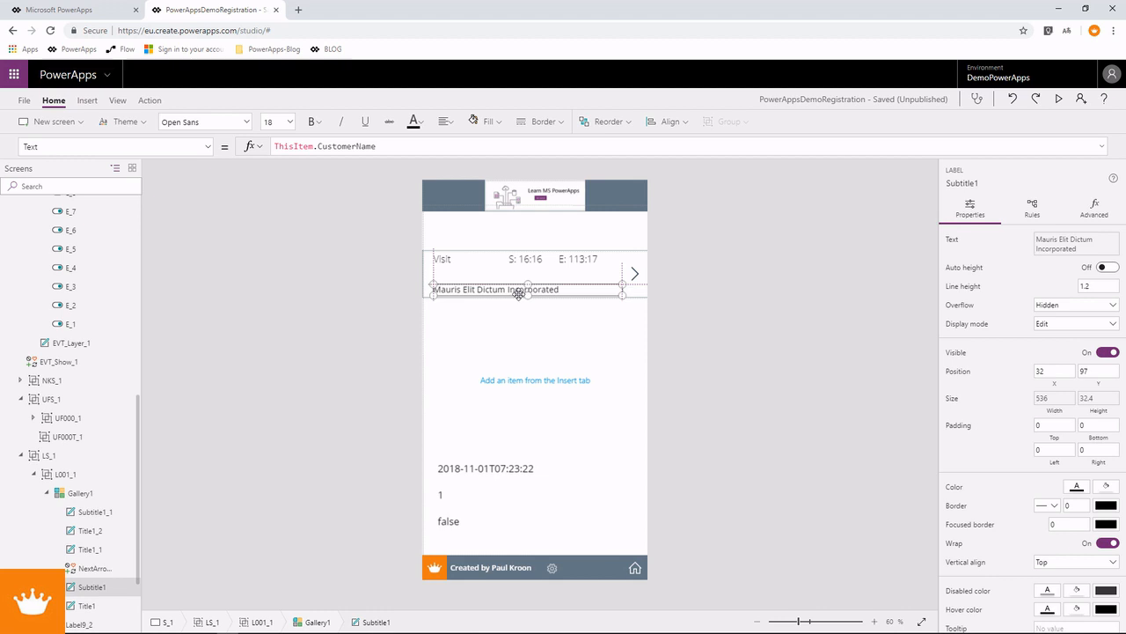
left_click(1059, 98)
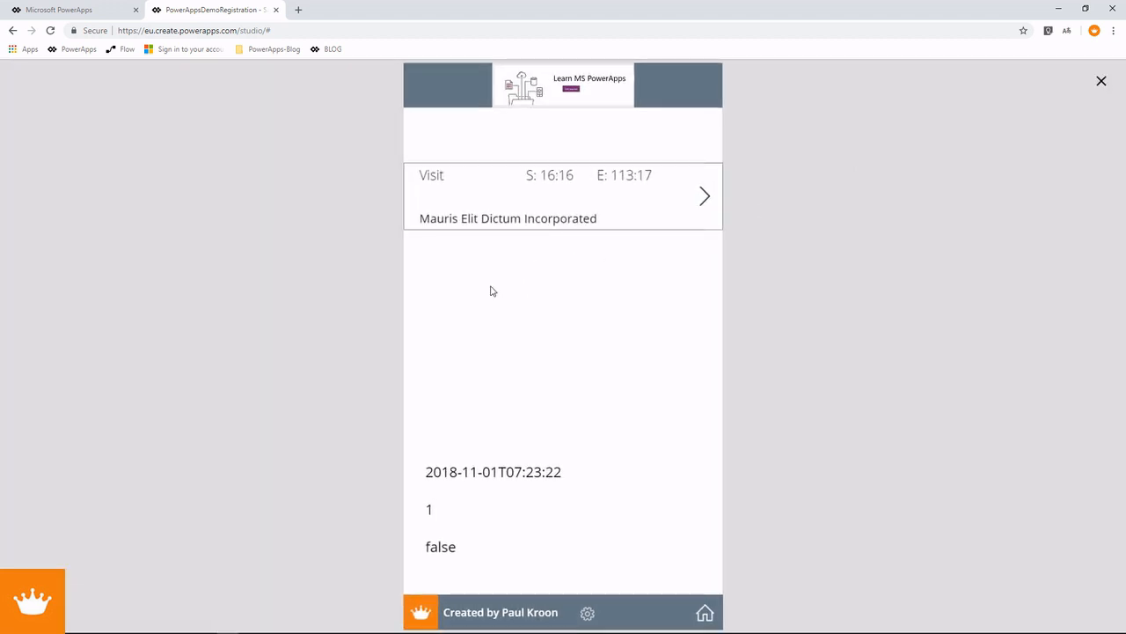
left_click(1101, 80)
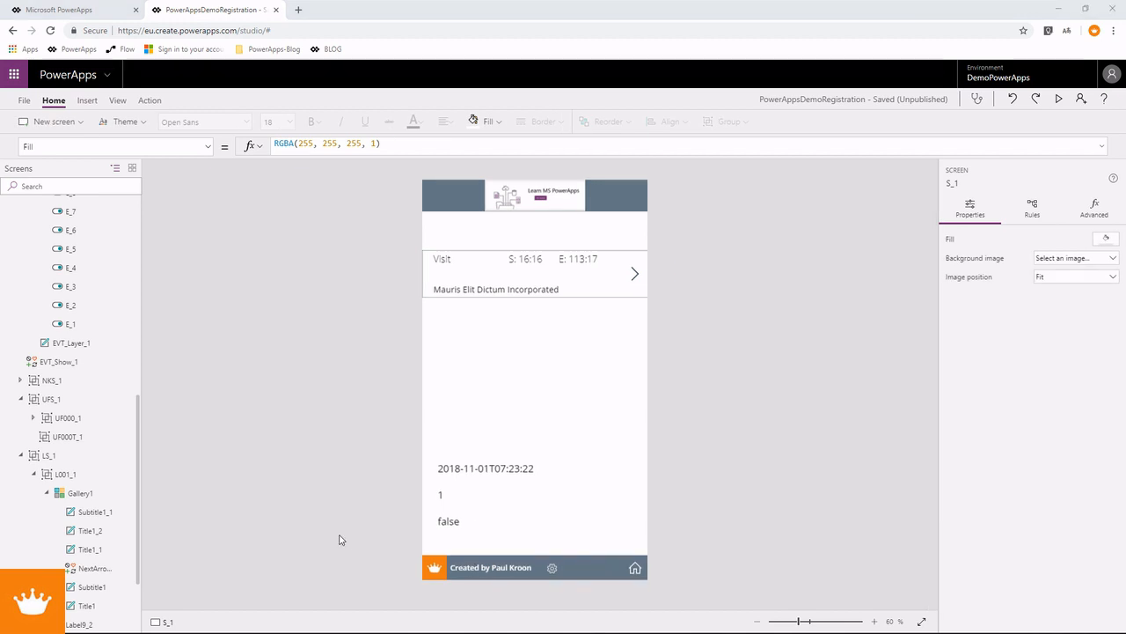
Step: Switch to SQL Server Management Studio and examine the DestinationTypeID value of the last row in the Registrations results
key("alt+Tab")
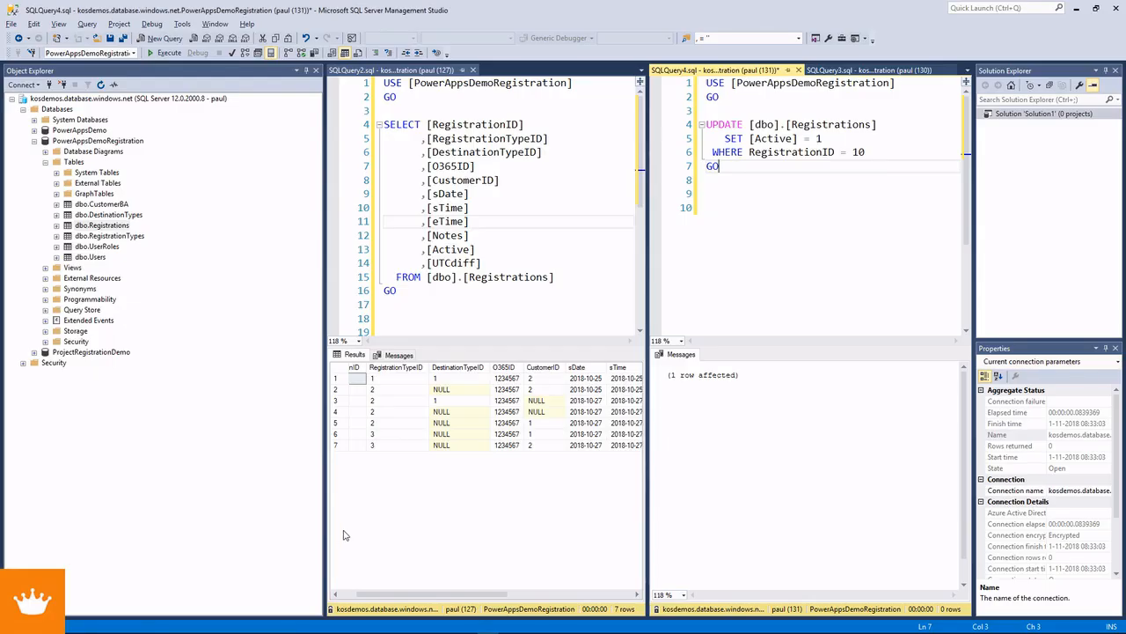
left_click(493, 445)
key("Right")
key("Right")
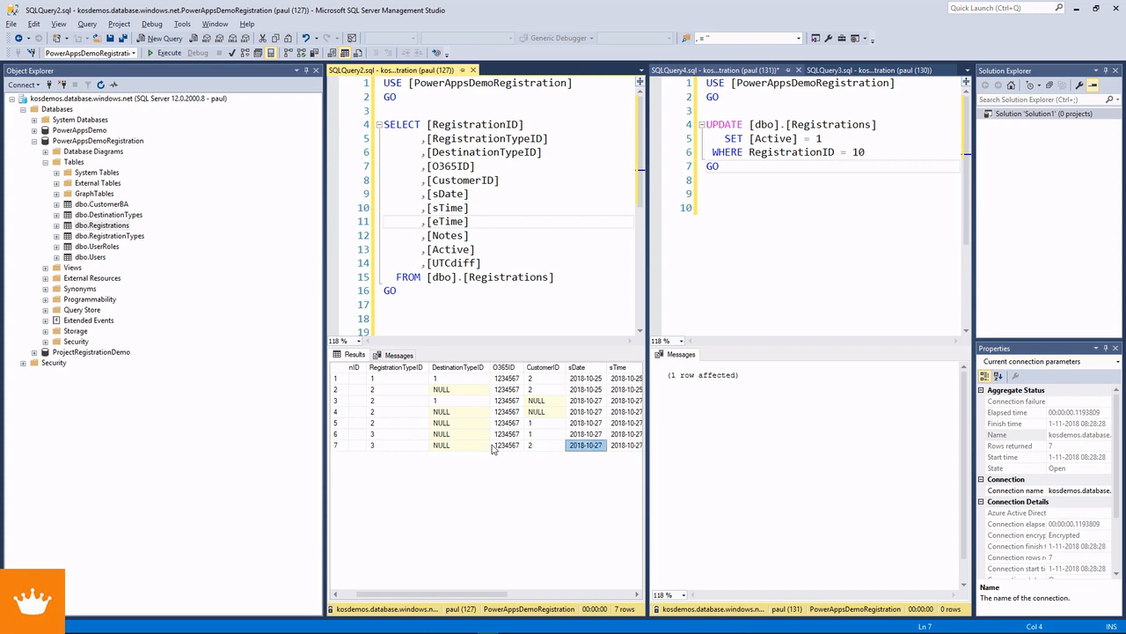
key("Left")
key("Left")
key("Left")
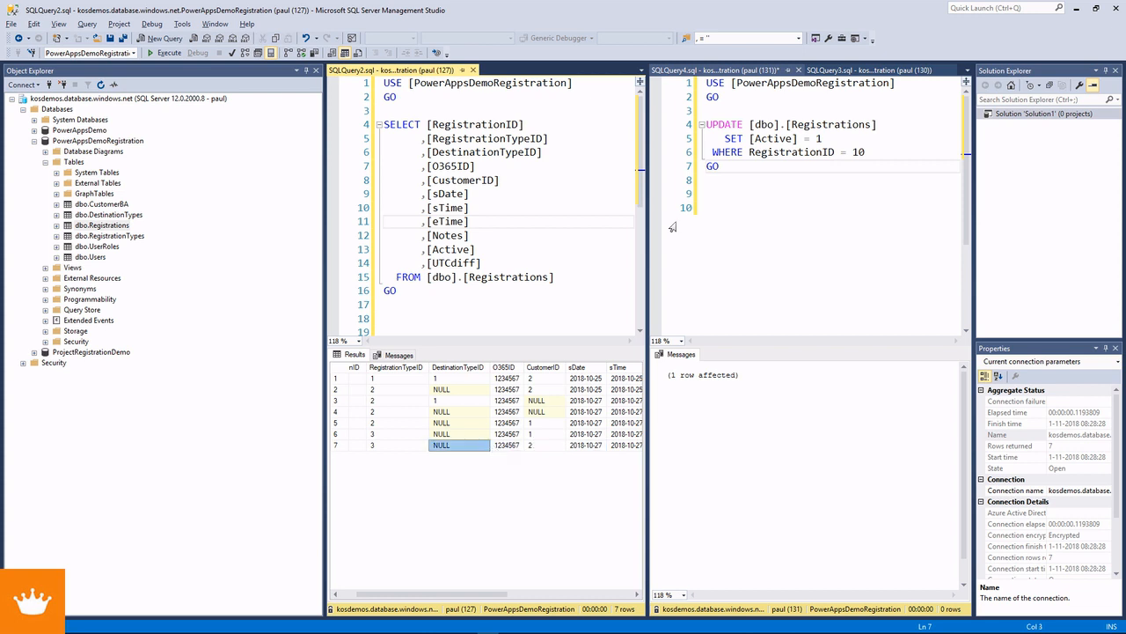
Step: Add [DestinationTypeID] = 1 to the UPDATE statement for RegistrationID 10, execute it and rerun the Registrations SELECT query
left_click(751, 138)
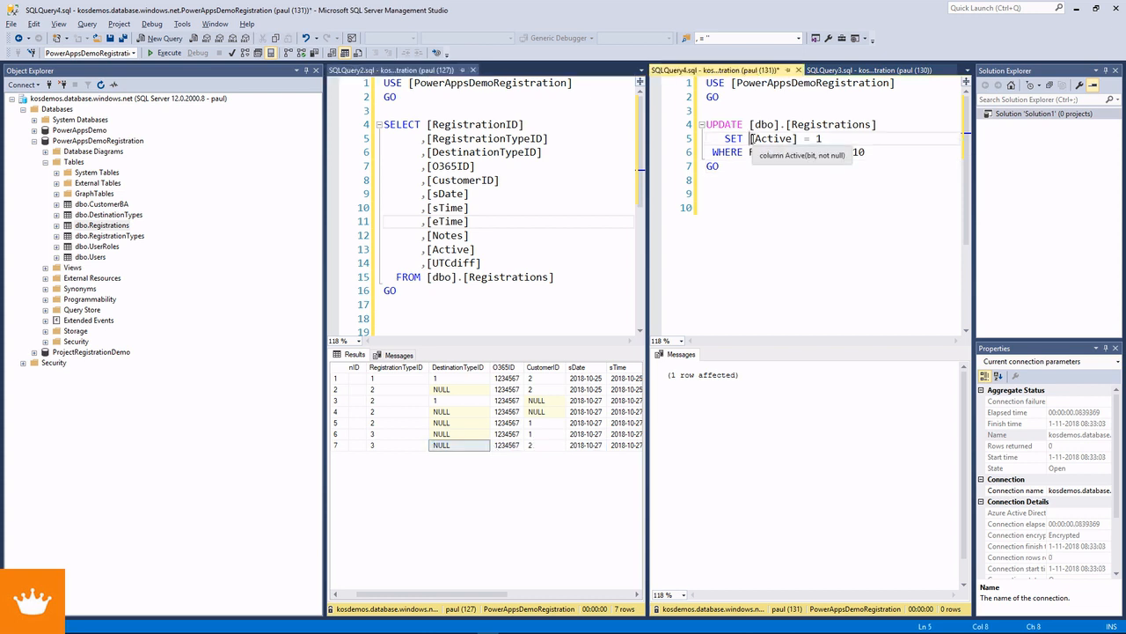
key("End")
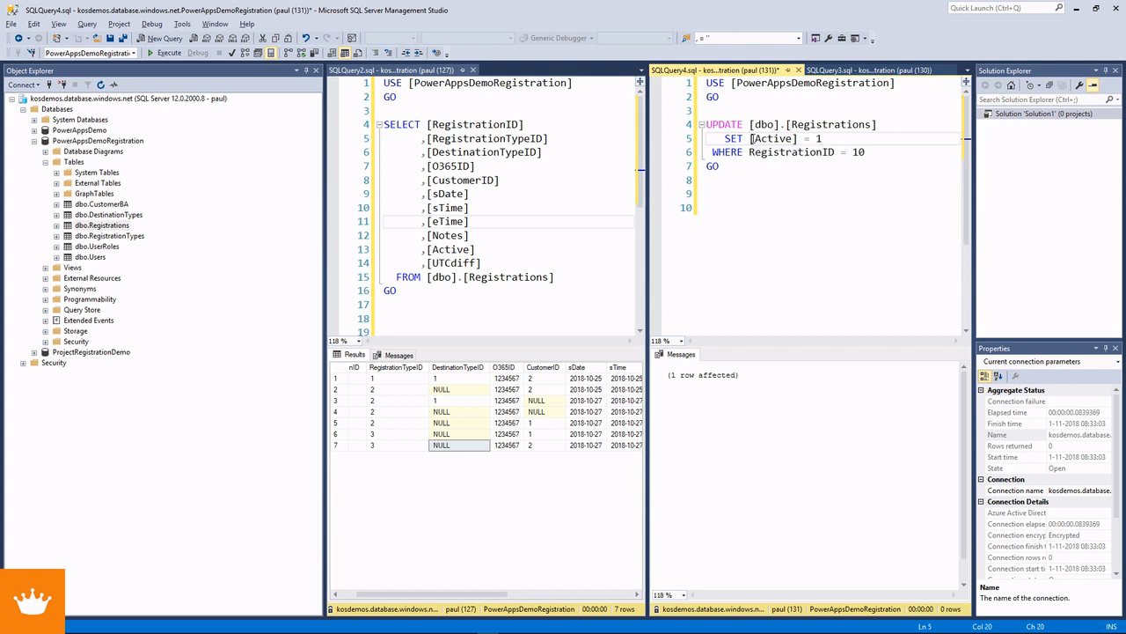
key("Return")
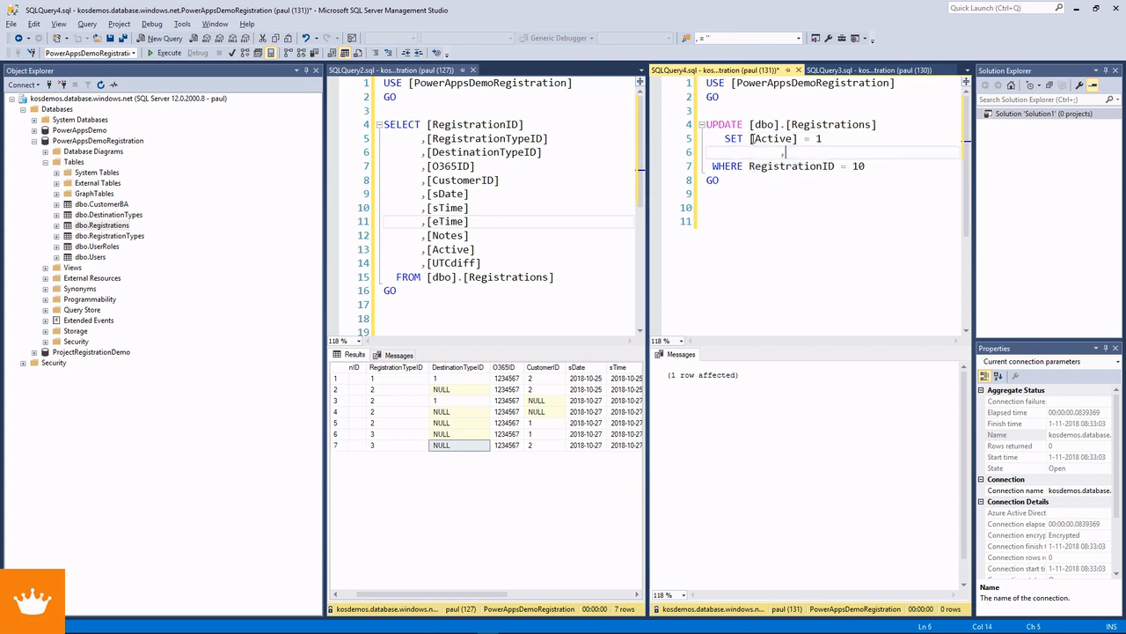
type(",[DestinationTypeID]")
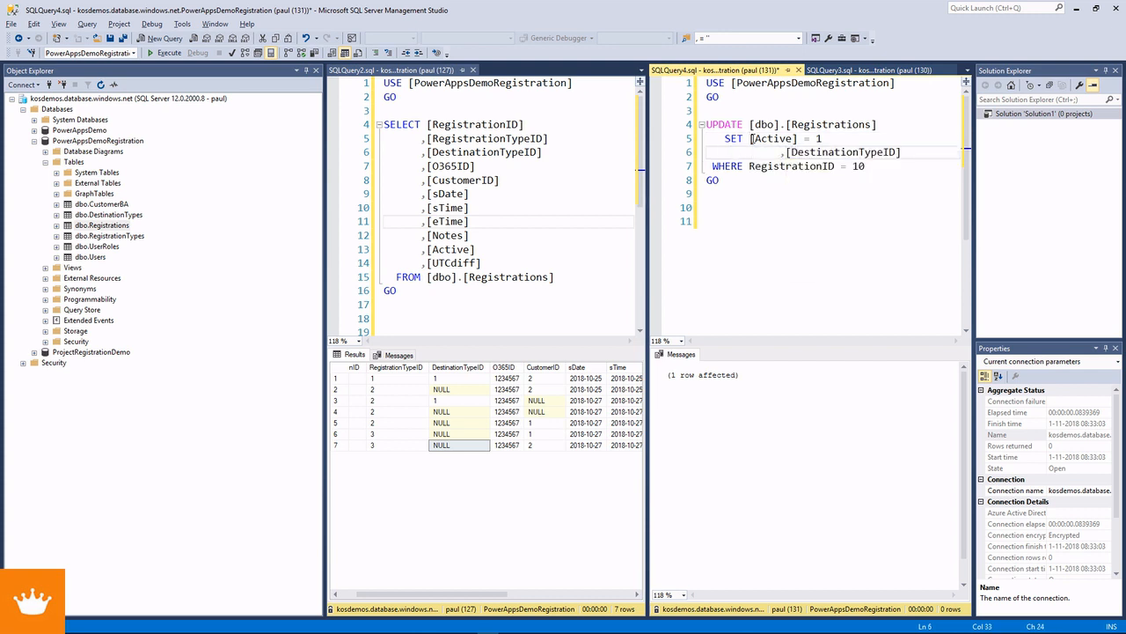
type(" = 1")
key("F5")
left_click(484, 288)
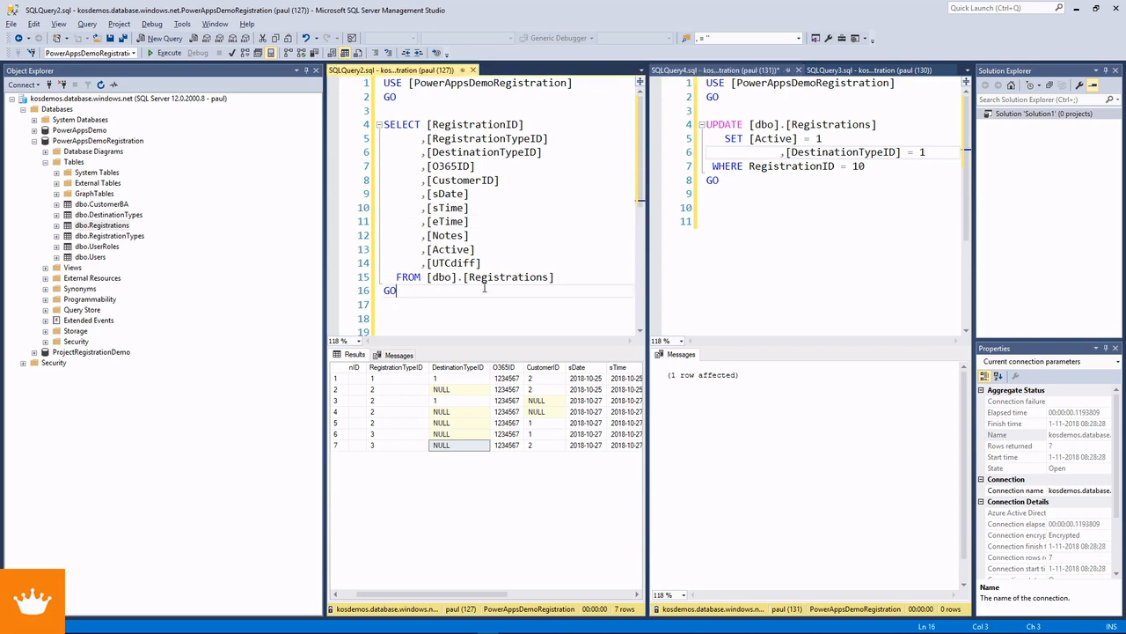
key("F5")
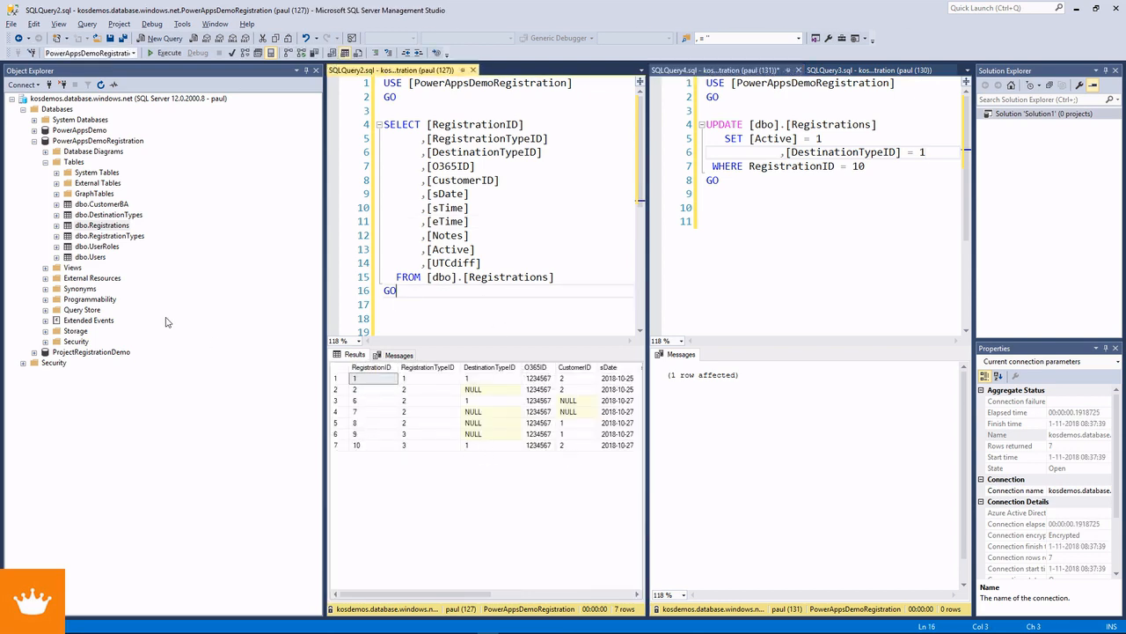
Step: Switch back to PowerApps and reload the active registration through the app's Events overlay, closing the overlay again
key("alt+Tab")
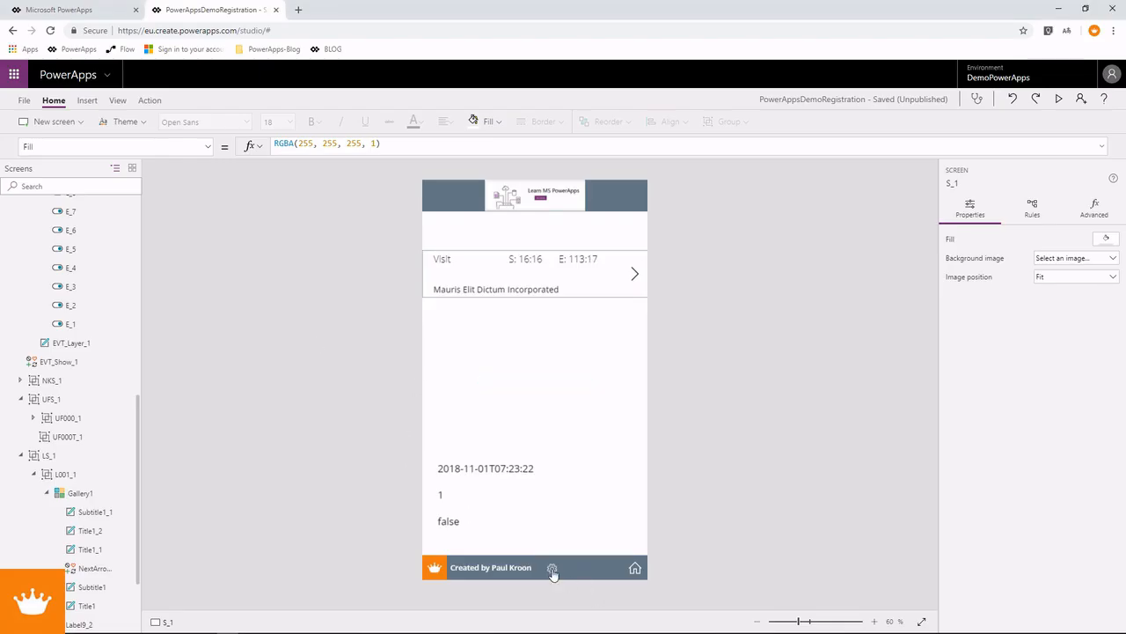
left_click(551, 568, "alt")
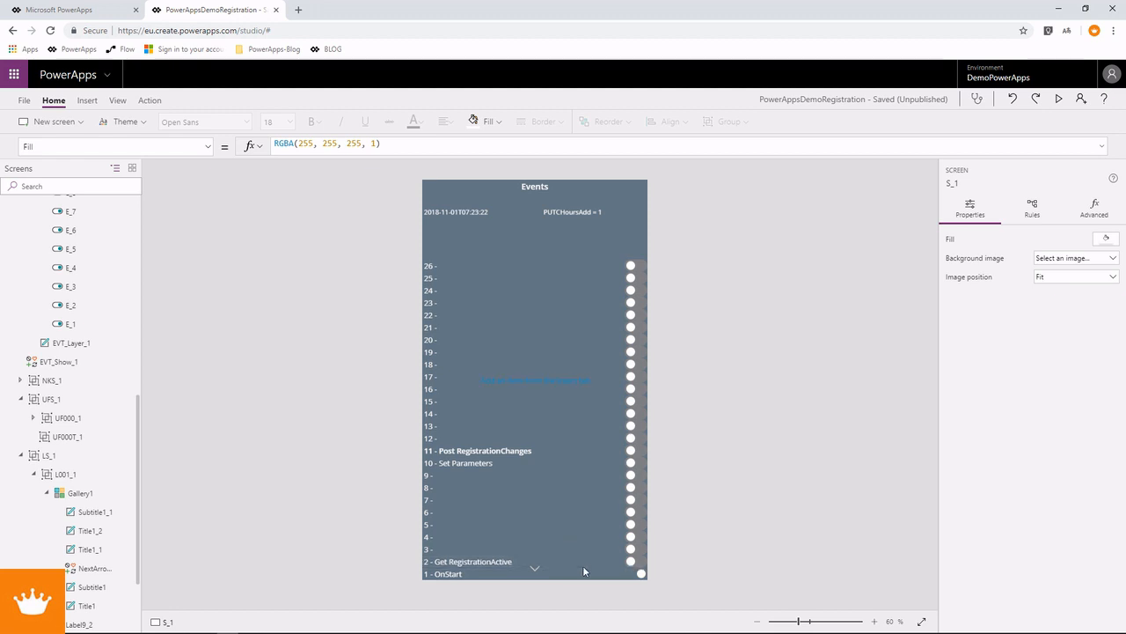
left_click(537, 572, "alt")
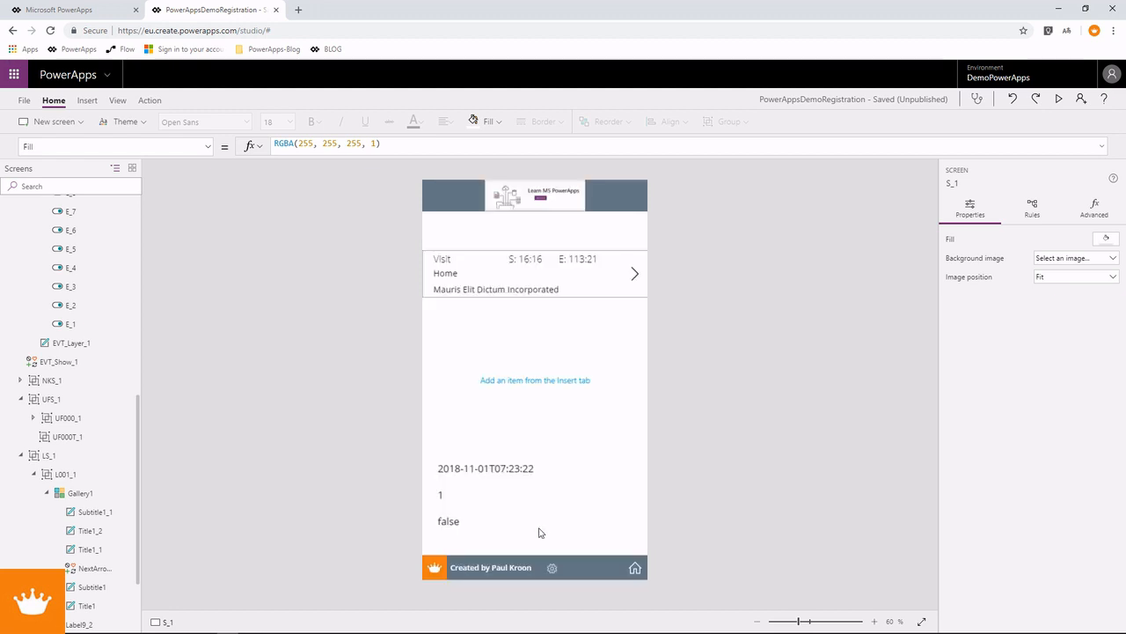
Step: Set the destination type label's Text formula to "D: " & ThisItem.DestinationTypeName
left_click(451, 280)
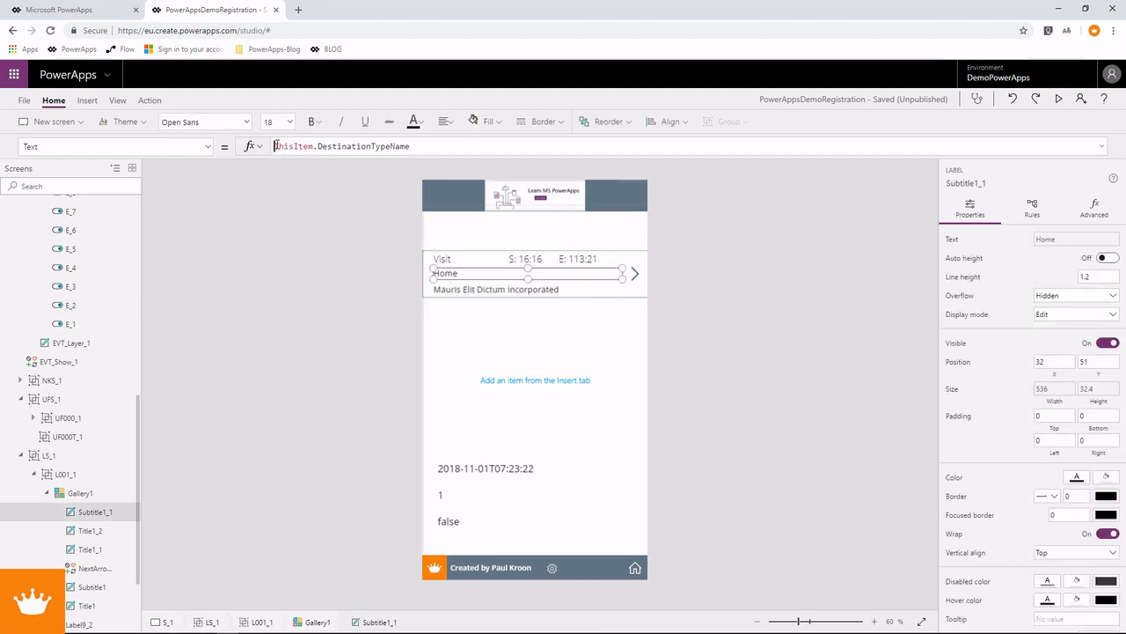
type("\"\"")
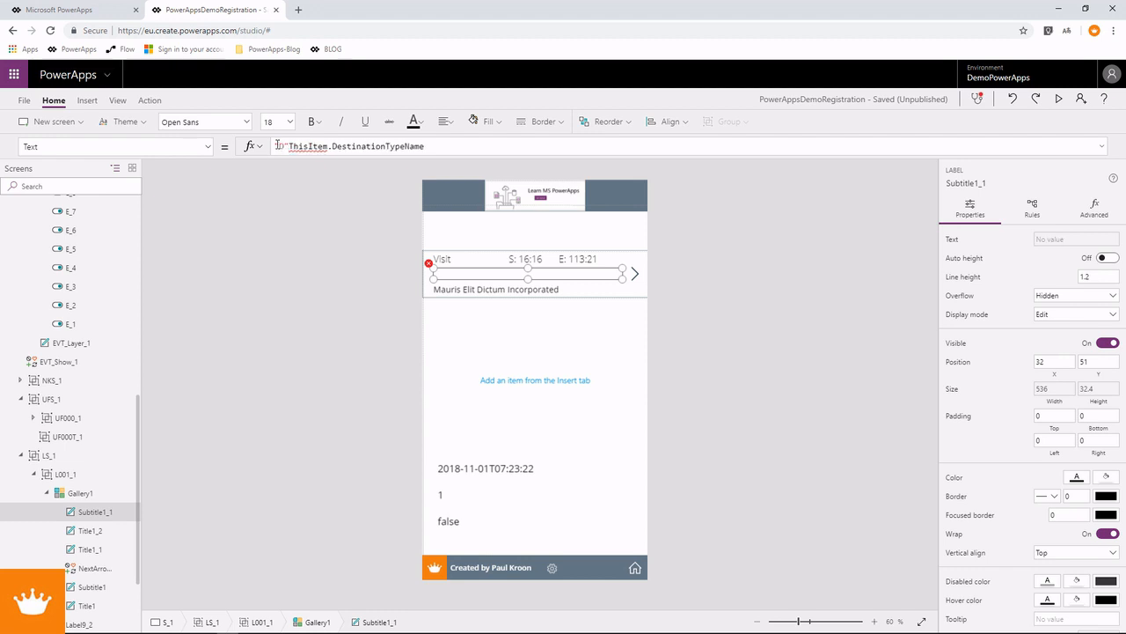
key("Left")
type("D: \" ")
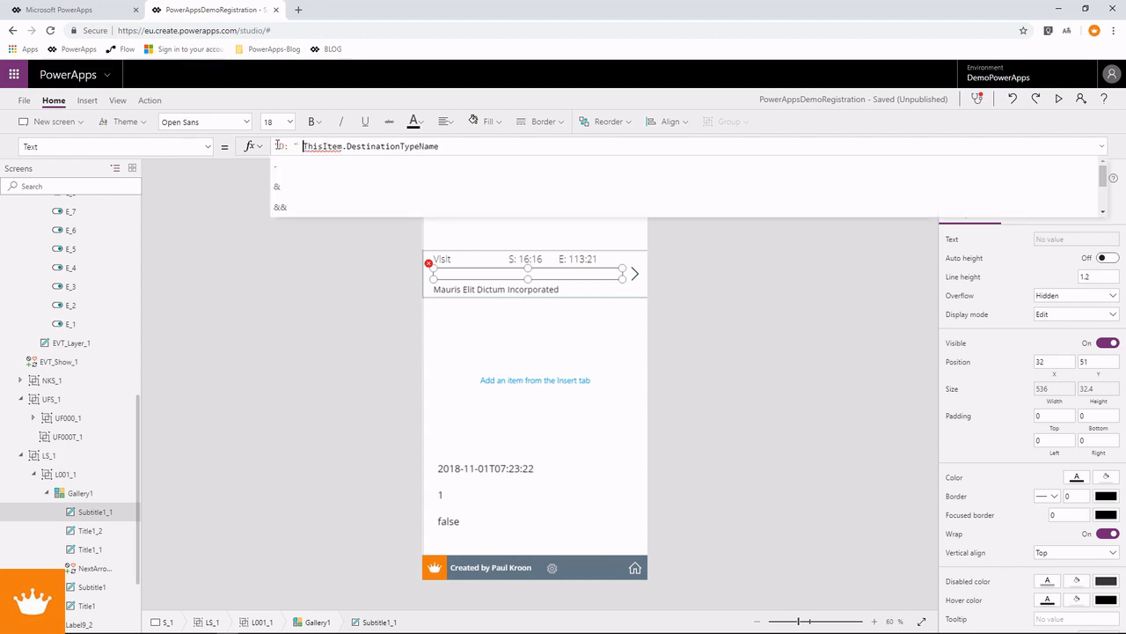
type("&")
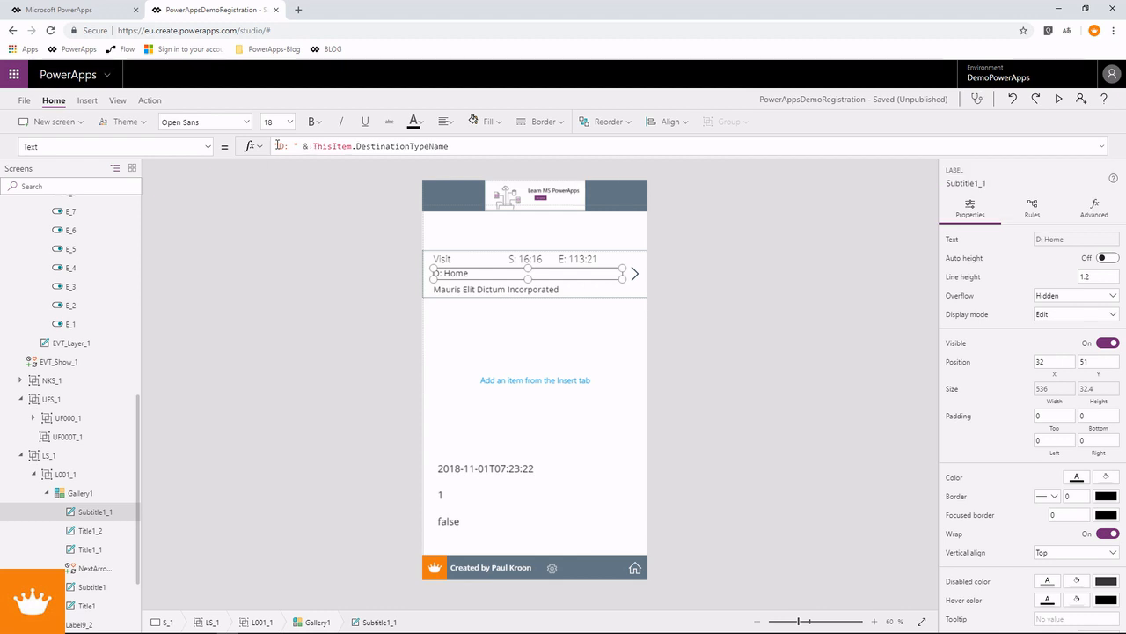
Step: Set the customer name label's Text formula to "L: " & ThisItem.CustomerName
left_click(449, 293)
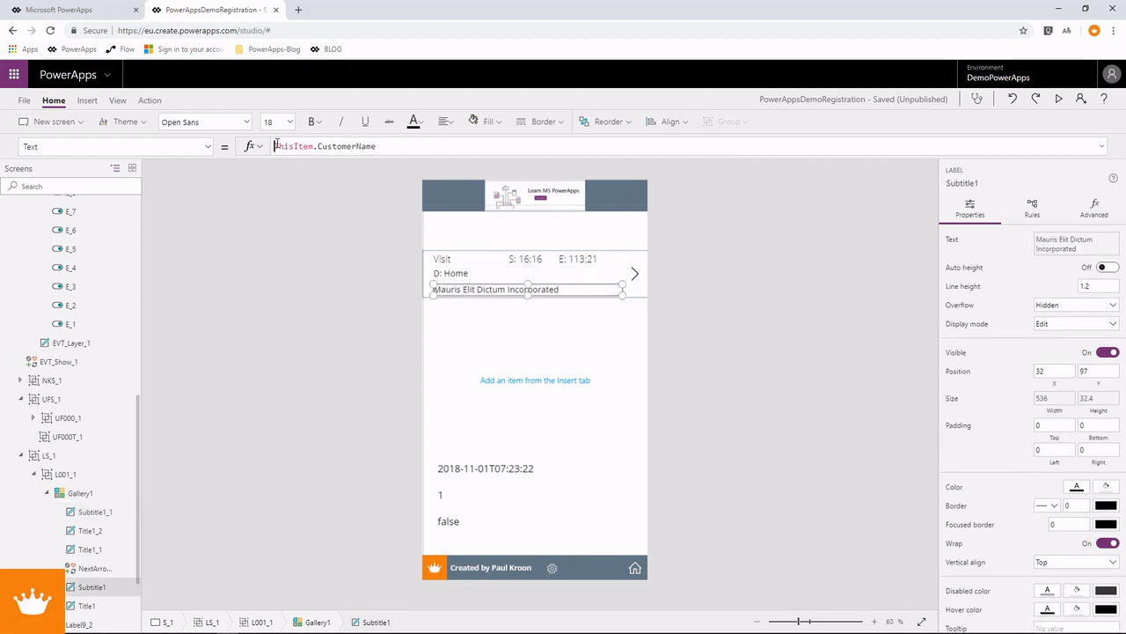
left_click(277, 143)
type("\"\" & ")
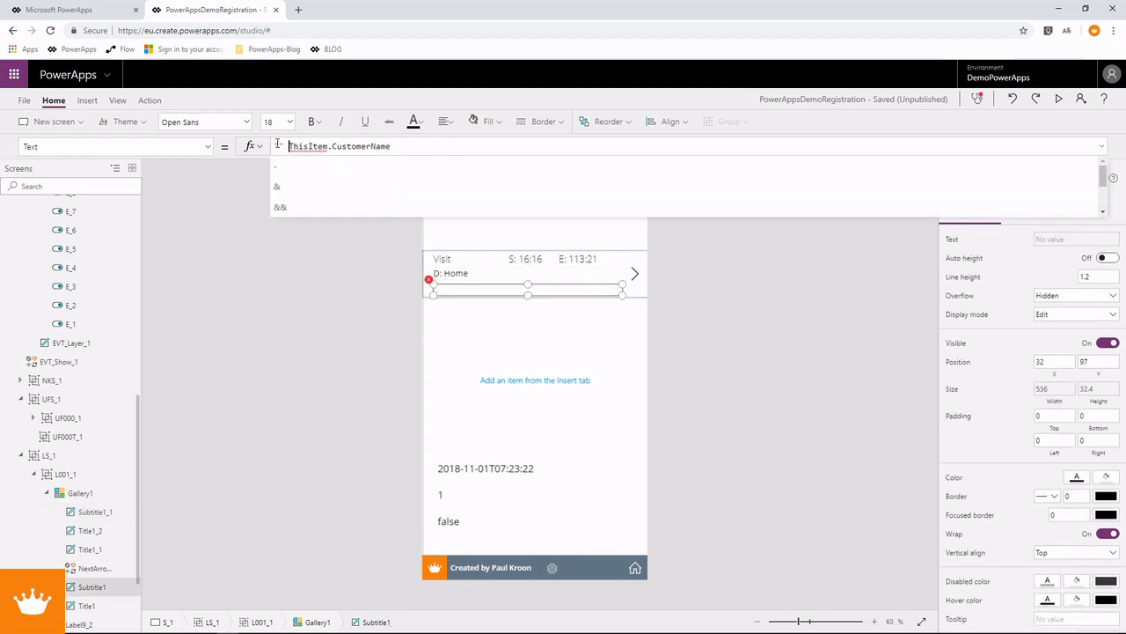
type("L: \" &")
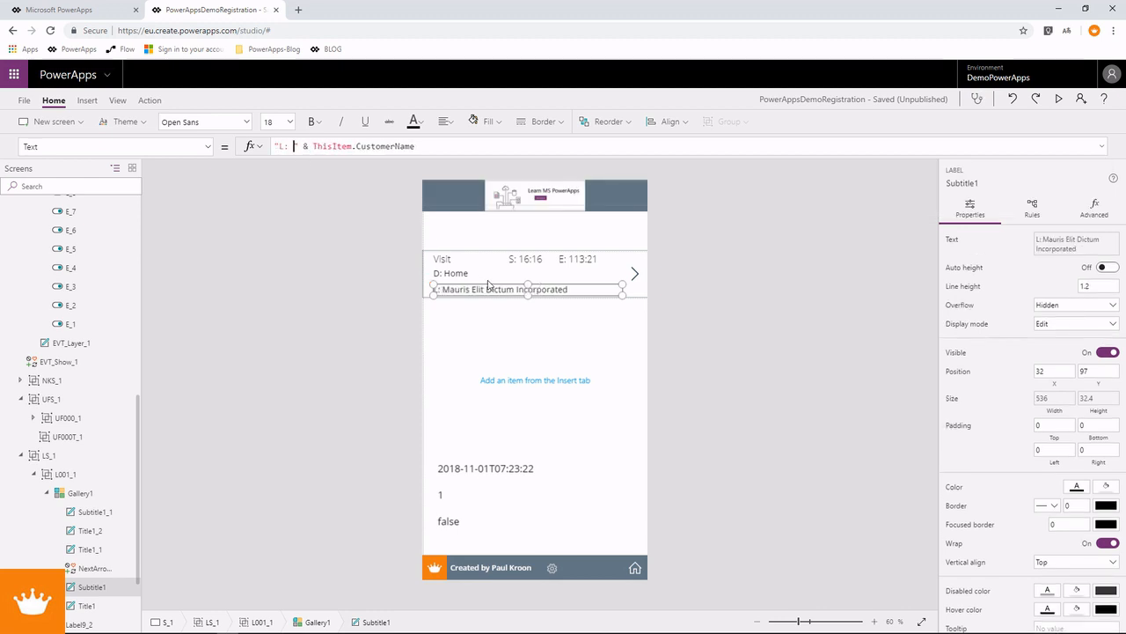
left_click(550, 330)
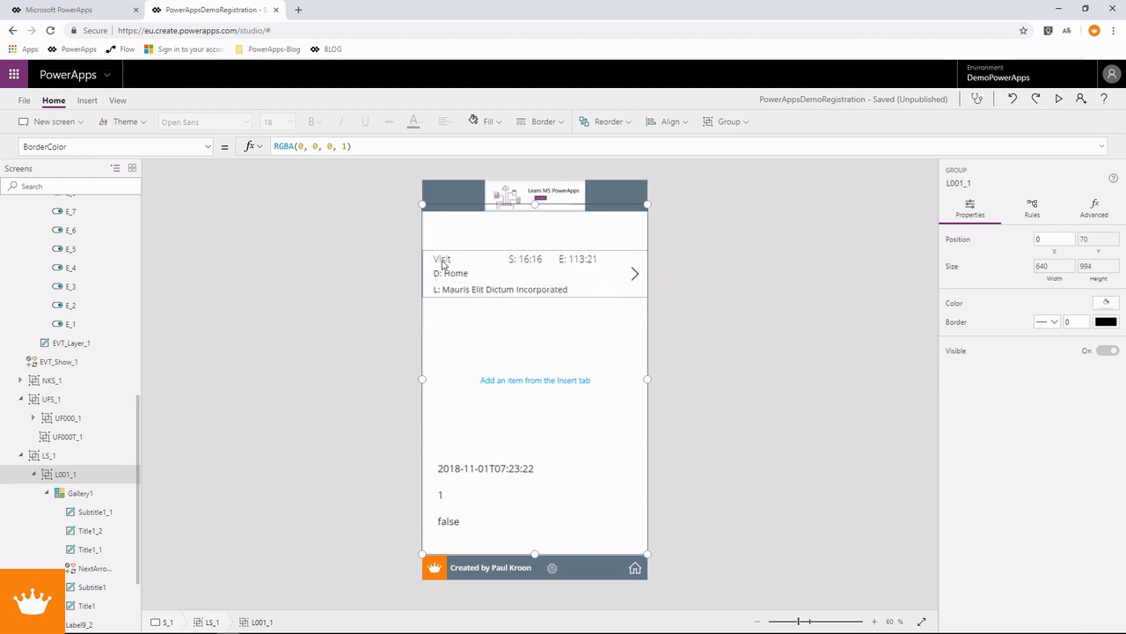
Step: Preview the app and examine the gallery's type, destination and customer name labels, then leave the preview
left_click(444, 258)
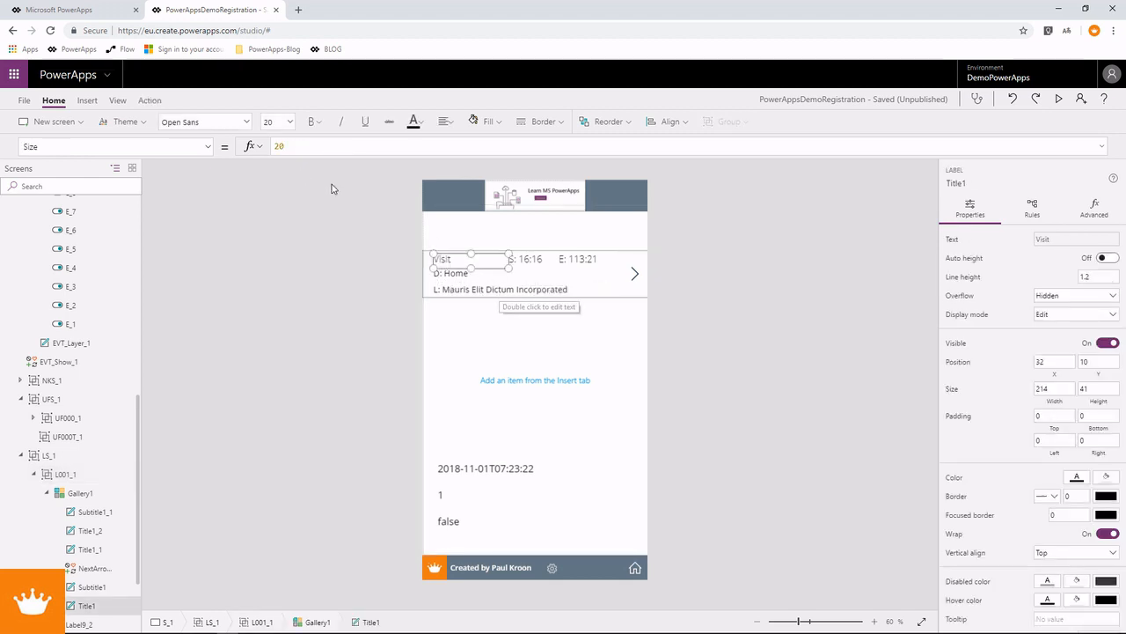
left_click(1060, 98)
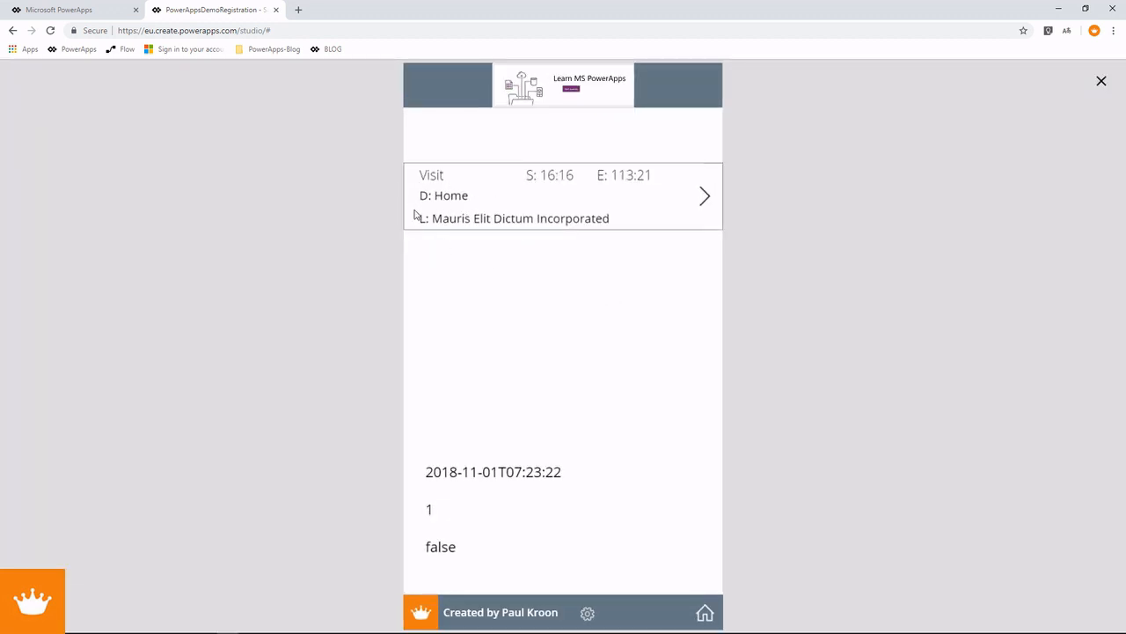
left_click_drag(423, 218, 642, 227)
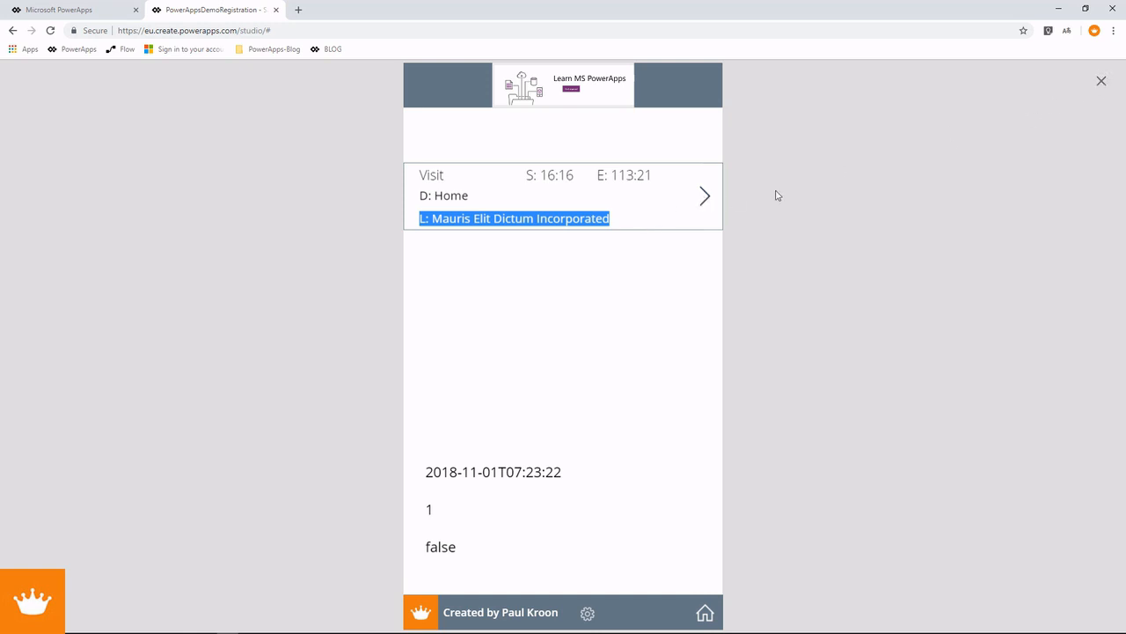
key("Escape")
Step: Delete the gallery's next arrow icon and check the gallery in the app preview
left_click(637, 274)
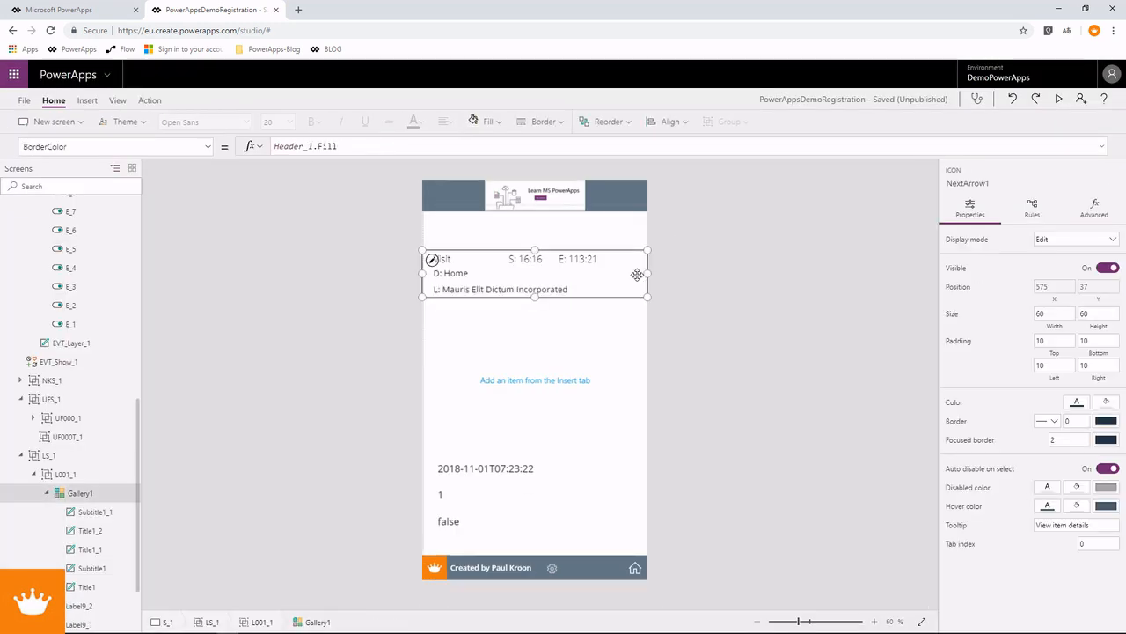
left_click(599, 333)
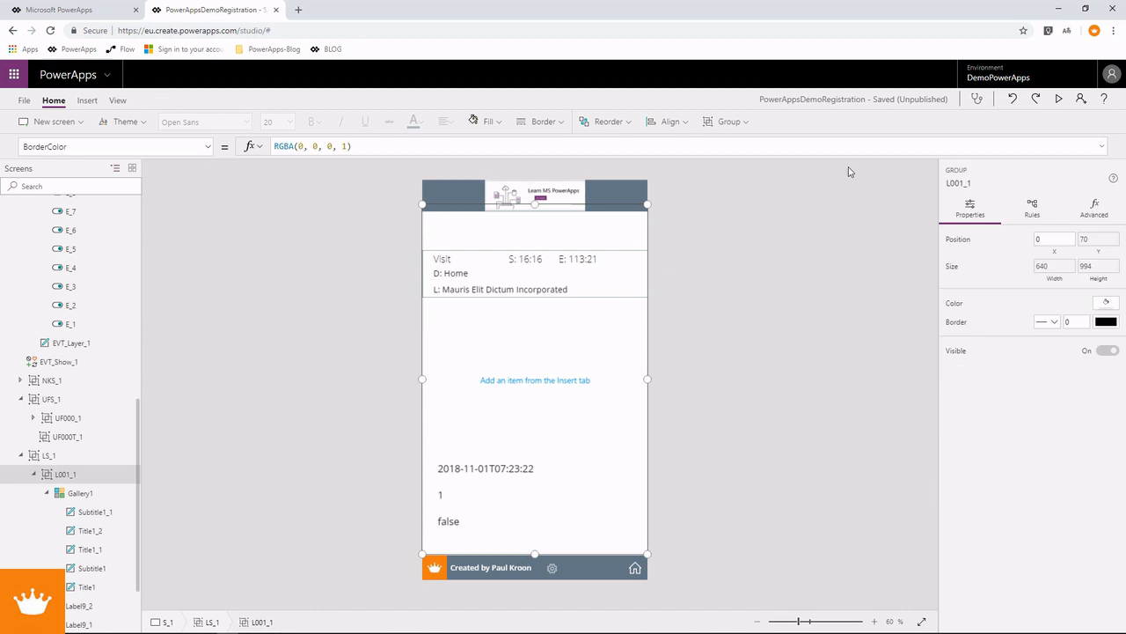
left_click(1062, 99)
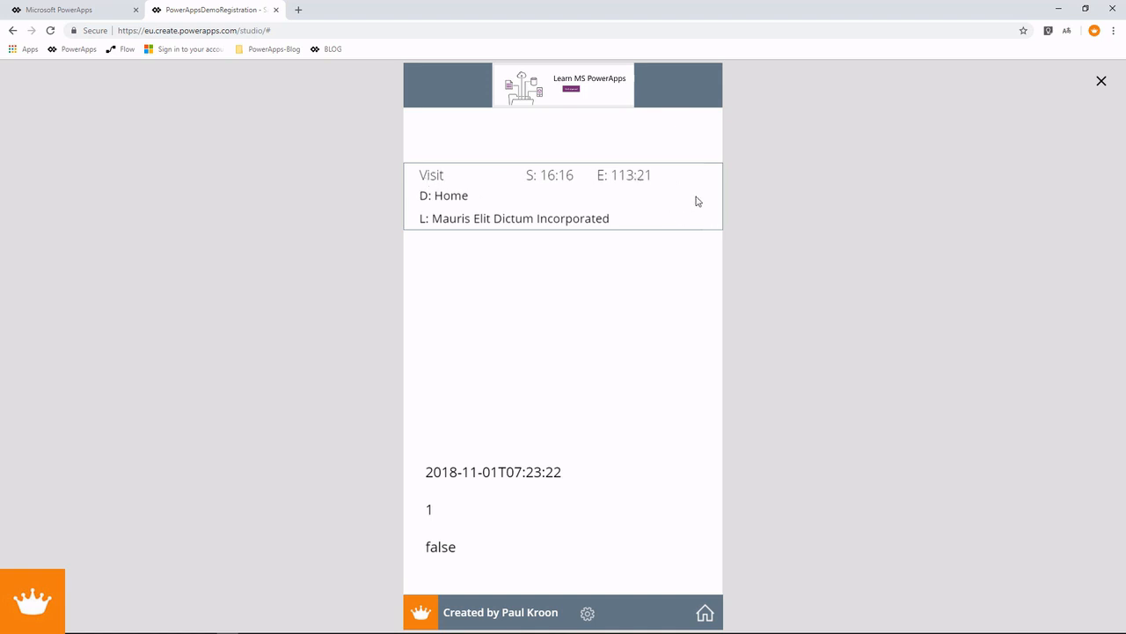
left_click(1101, 81)
Step: Switch to SQL Server Management Studio, set [Active] = 0 in the UPDATE statement for RegistrationID 10 and execute it
key("alt+Tab")
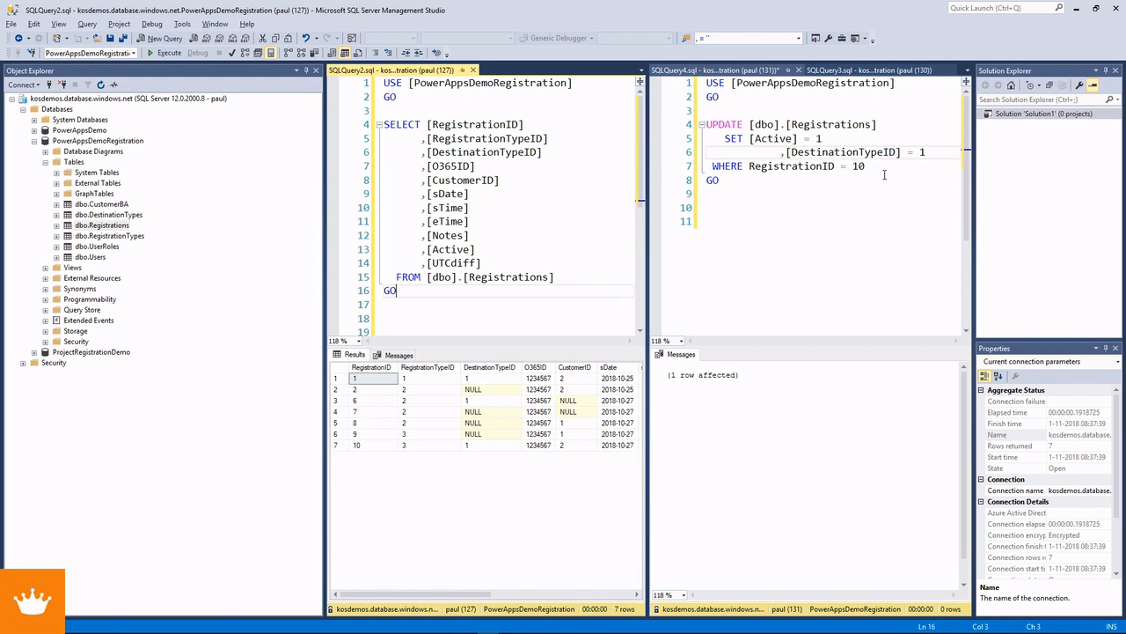
left_click_drag(813, 138, 826, 138)
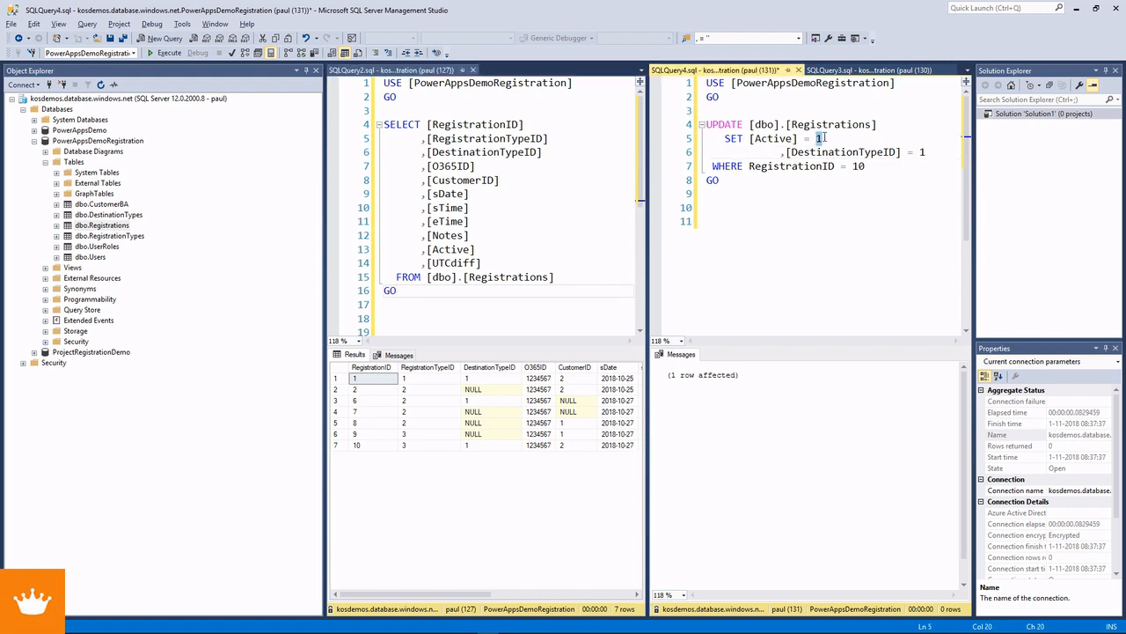
type("0")
key("F5")
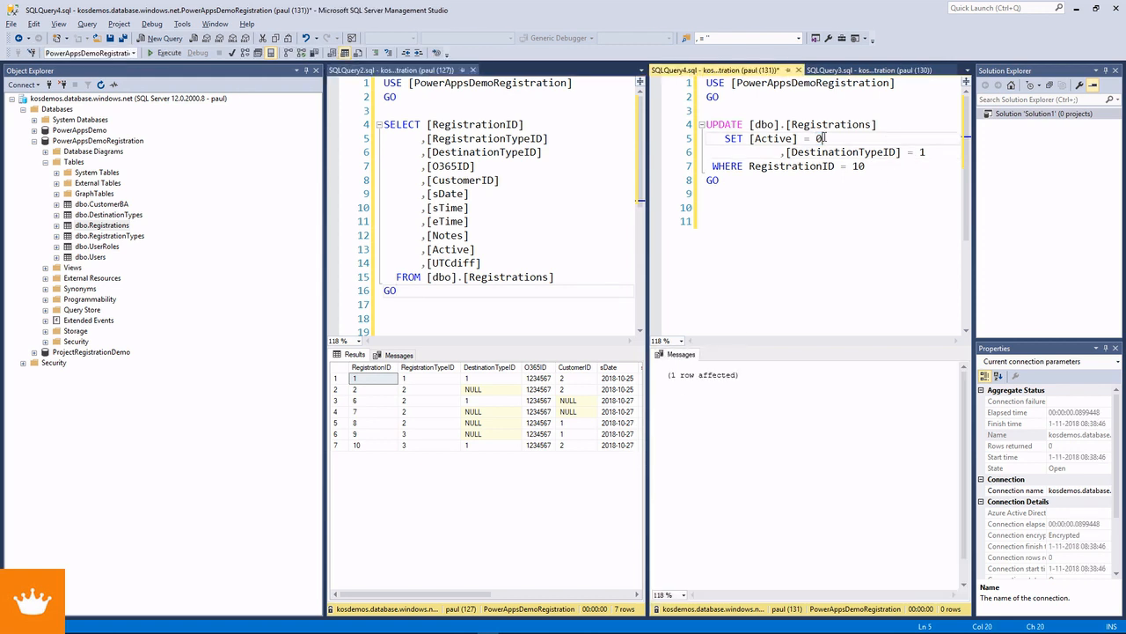
Step: Switch back to PowerApps, reload the active registration through the app's Events overlay and preview the gallery
key("alt+Tab")
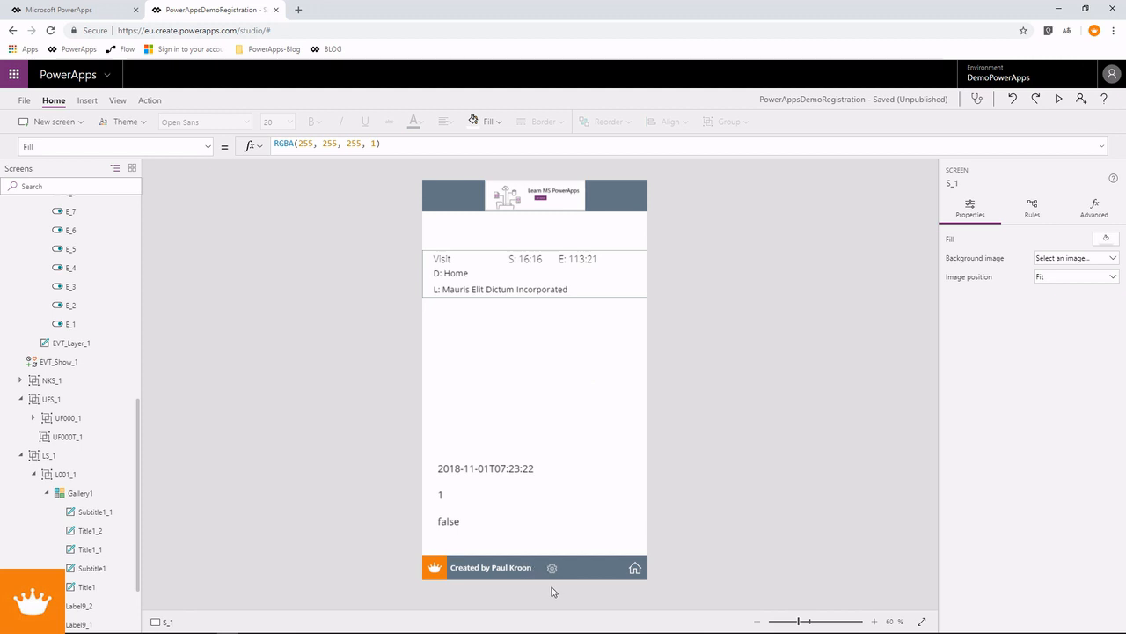
left_click(552, 567)
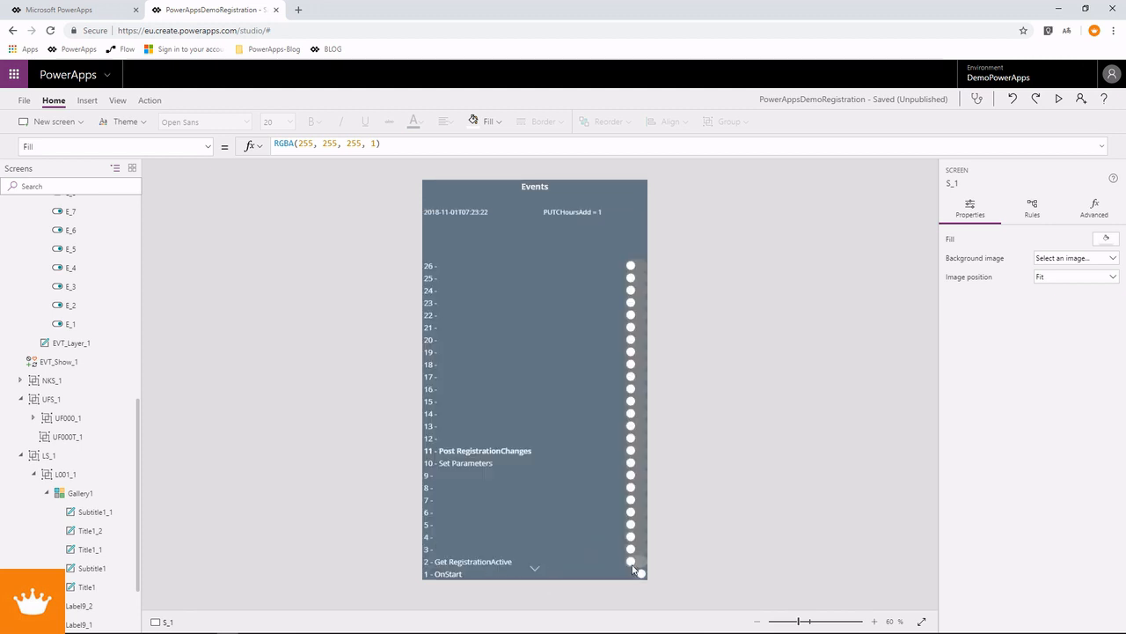
left_click(535, 568)
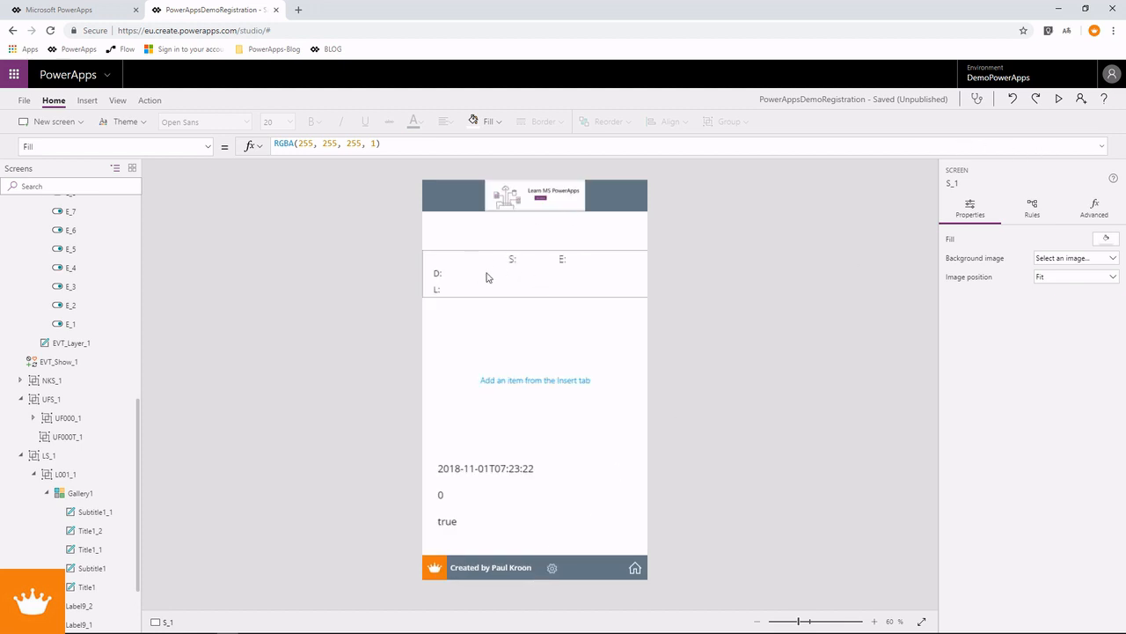
left_click(1049, 102)
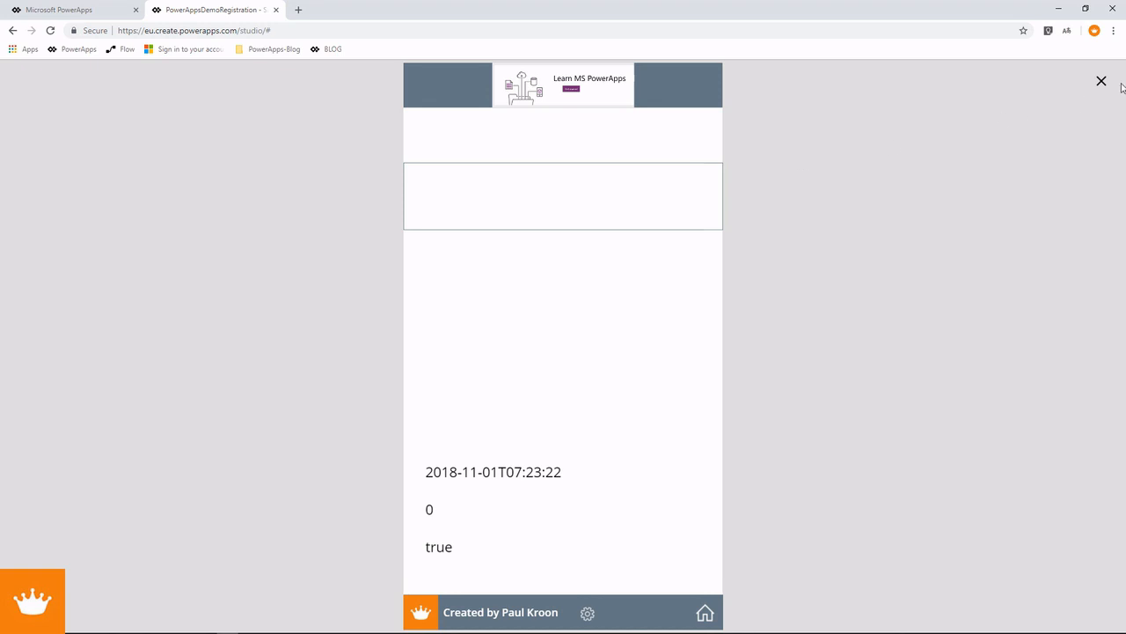
key("Escape")
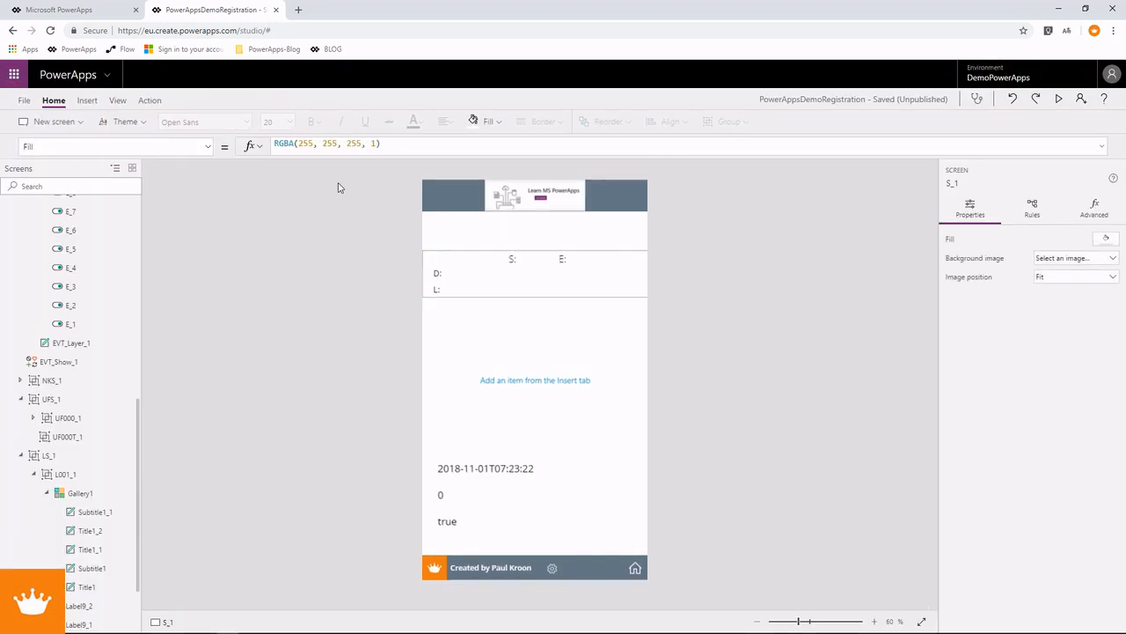
Step: Insert a label in group L001_1 and fit it over the gallery at X 0, Y 130, sized 640 by 134
left_click(86, 100)
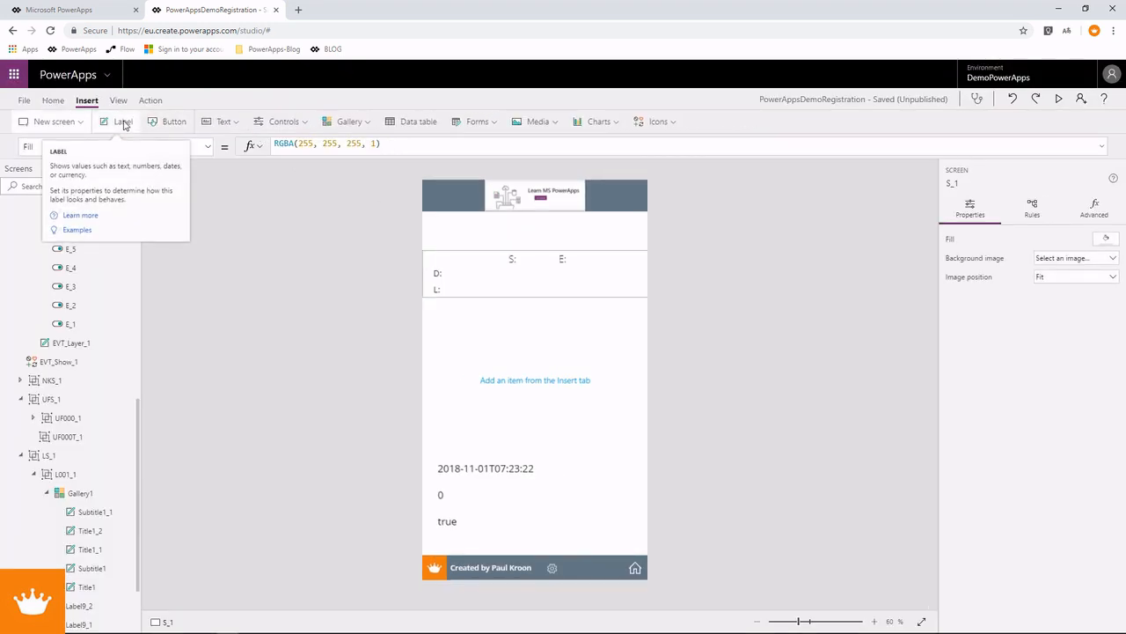
left_click(71, 491)
left_click(62, 475)
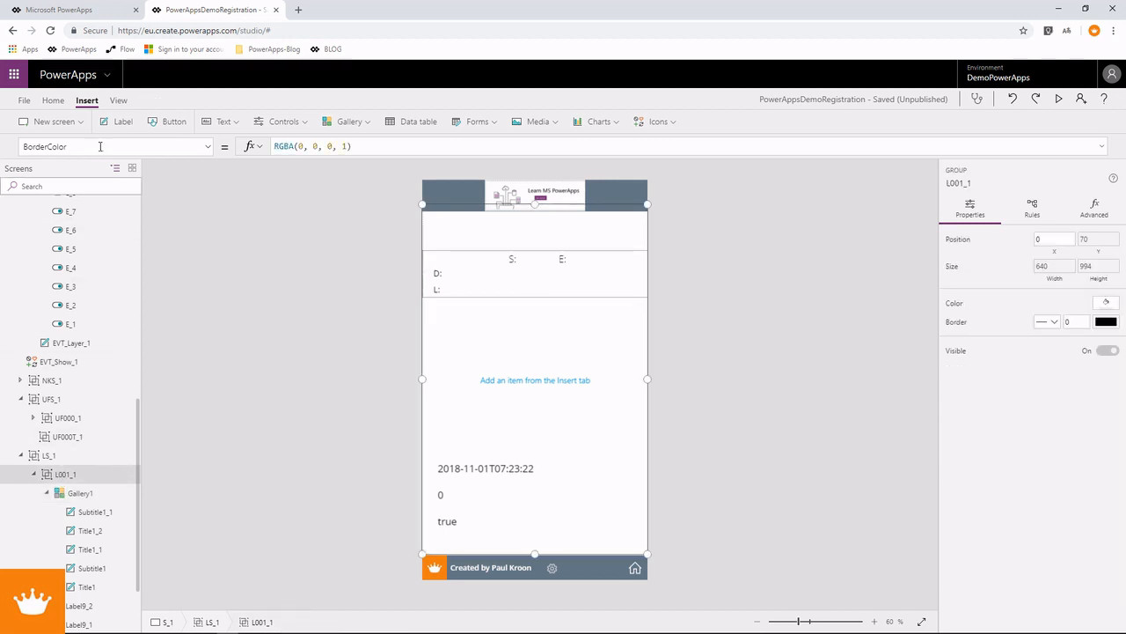
left_click(123, 122)
left_click_drag(468, 241, 456, 275)
left_click_drag(617, 273, 648, 296)
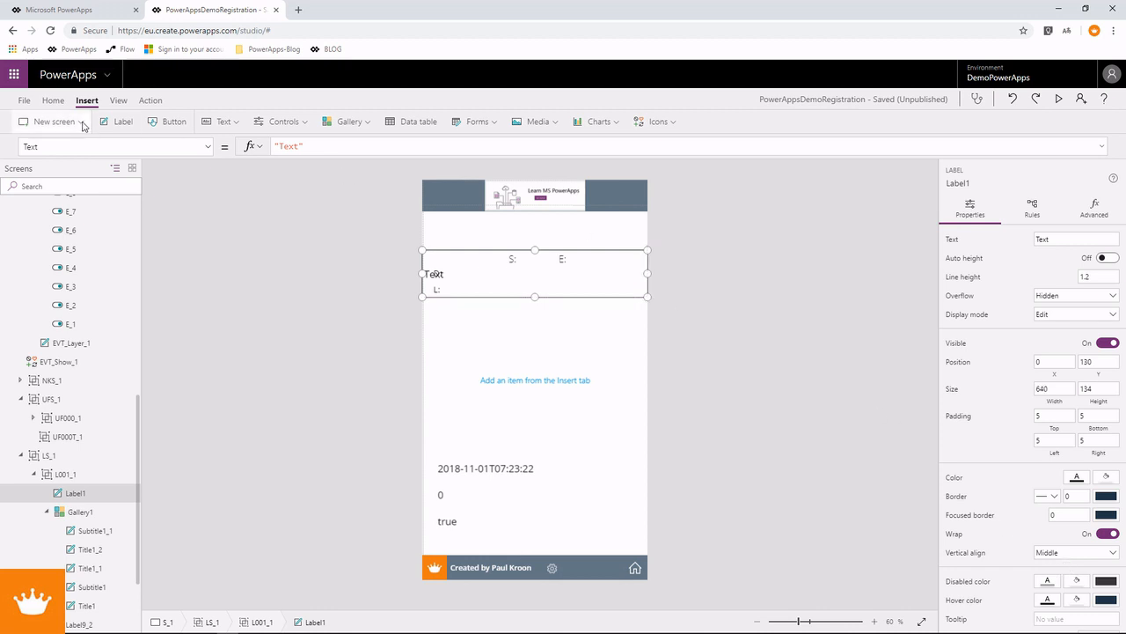
Step: Set the new label's text alignment to Center
left_click(55, 101)
left_click(444, 121)
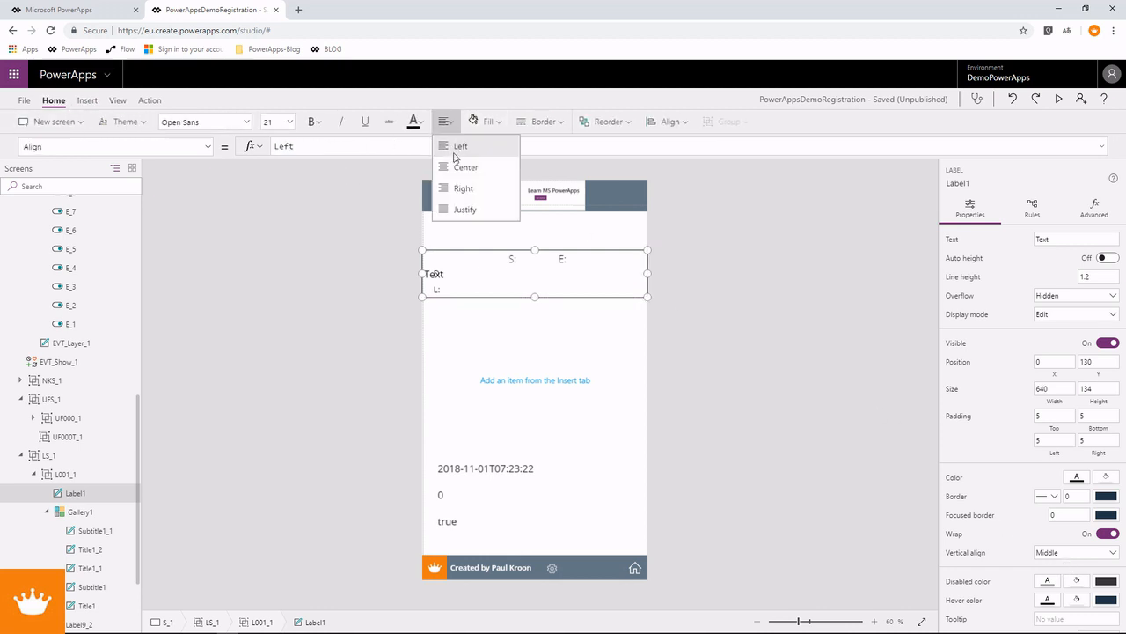
left_click(465, 167)
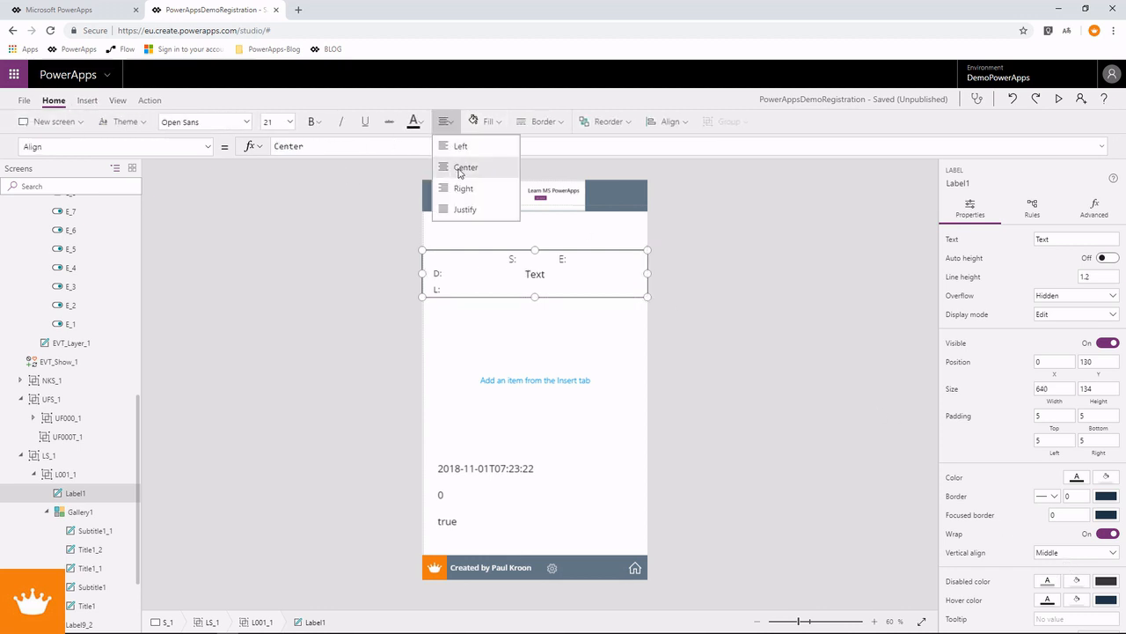
Step: Set the new label's Color property to Header_1.Fill and check it in the app preview
left_click(208, 146)
left_click(53, 299)
left_click_drag(356, 146, 230, 147)
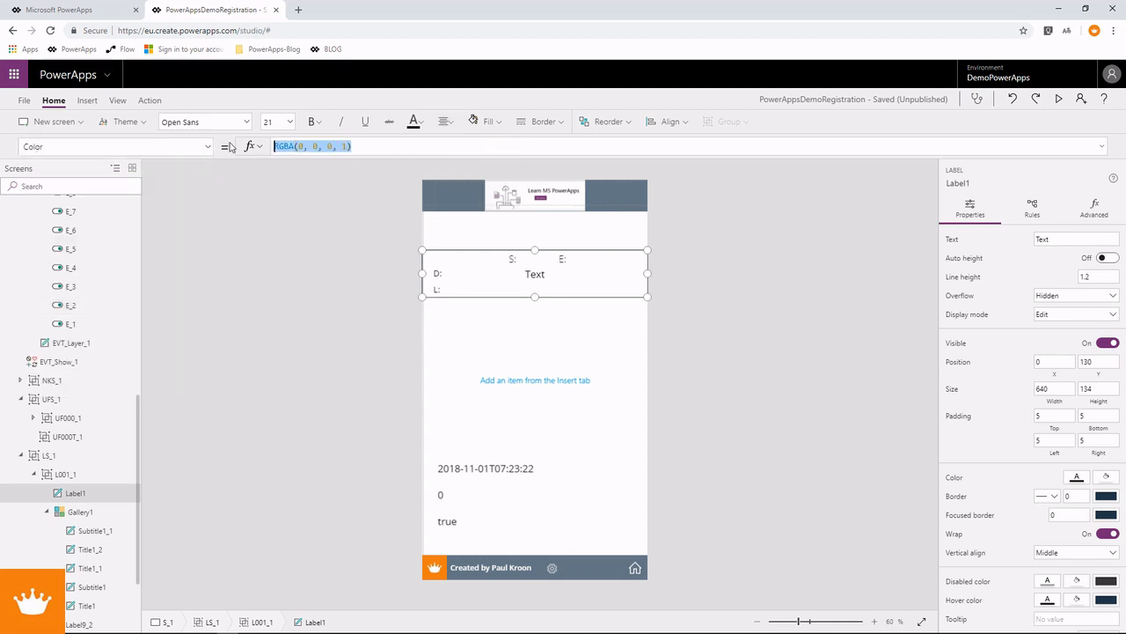
type("Header")
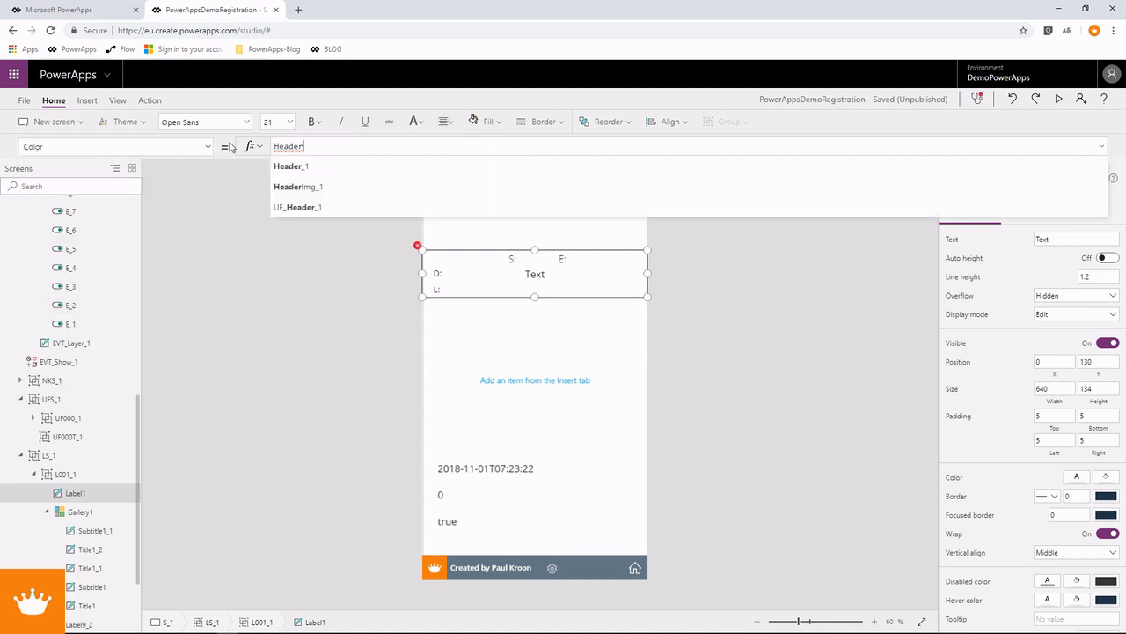
key("Tab")
type(".")
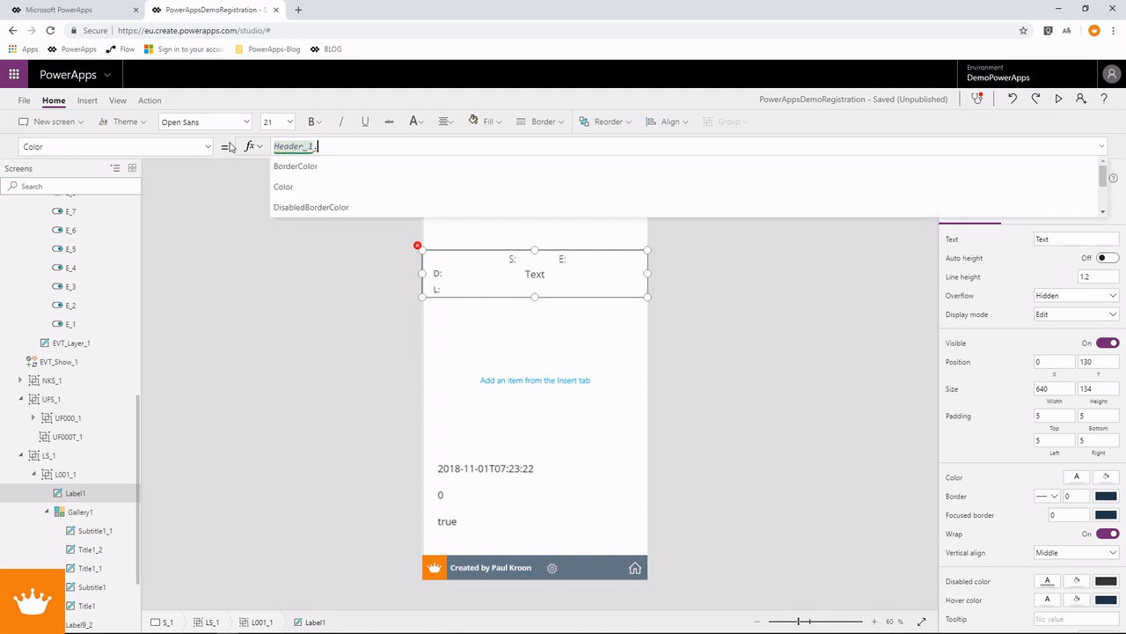
left_click(1059, 99)
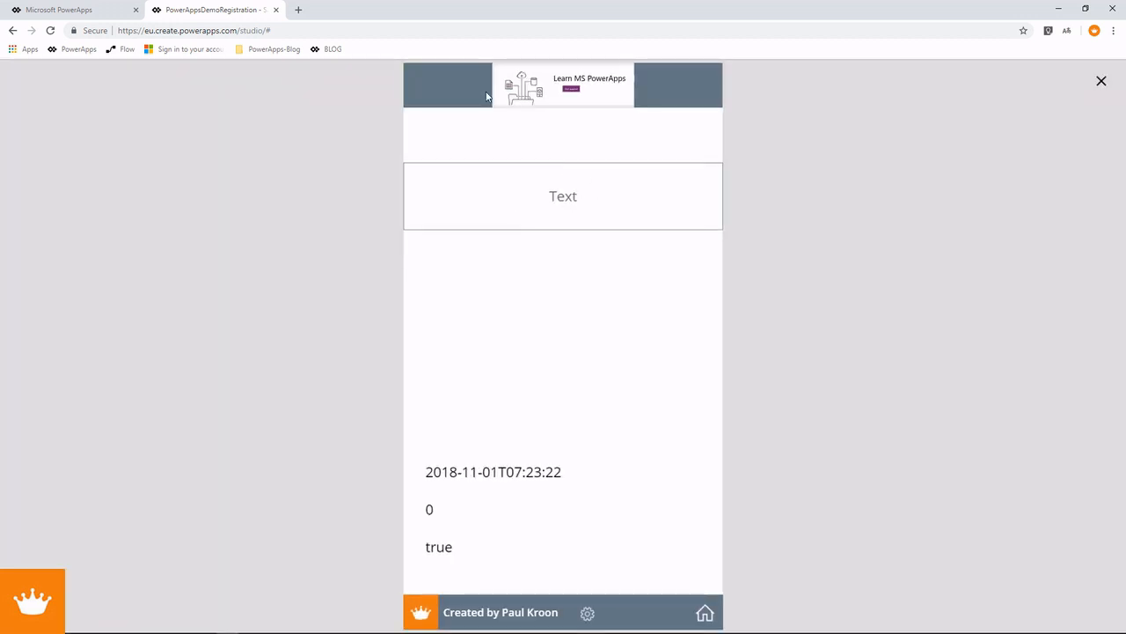
mouse_move(554, 630)
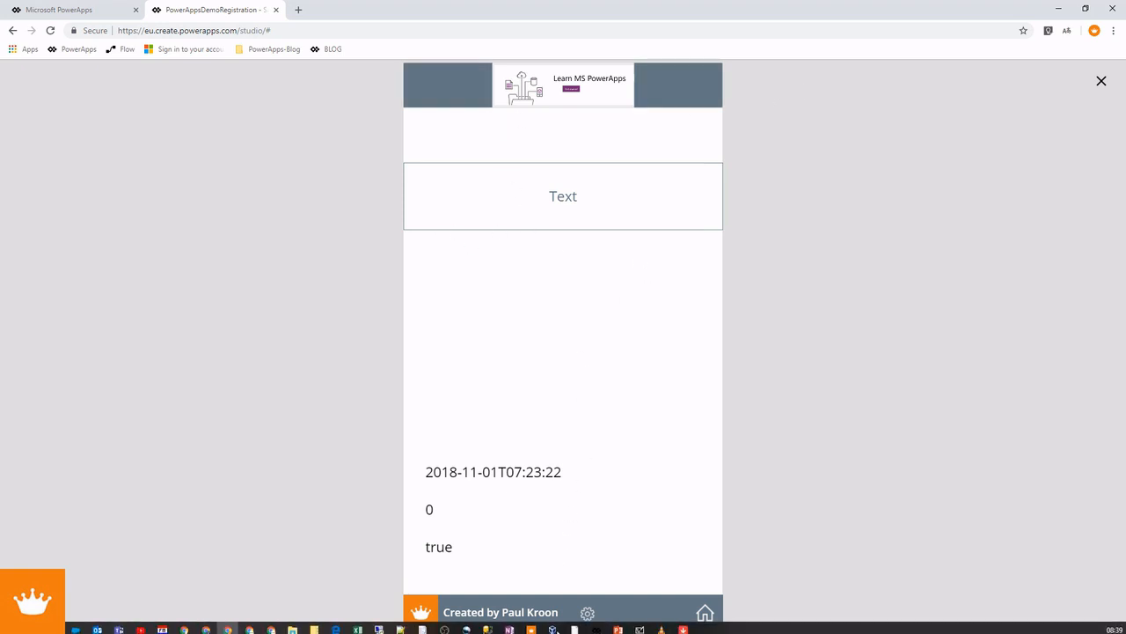
left_click(1104, 83)
Step: Set the label's text to "There are no active registrations on this moment"
left_click(536, 277)
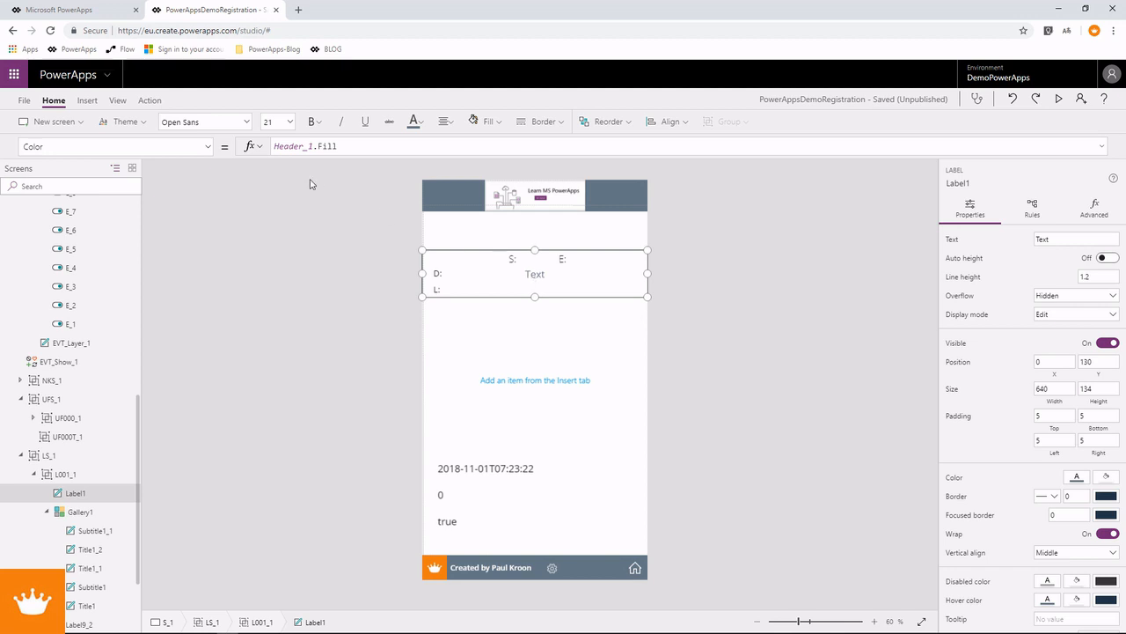
left_click(1077, 239)
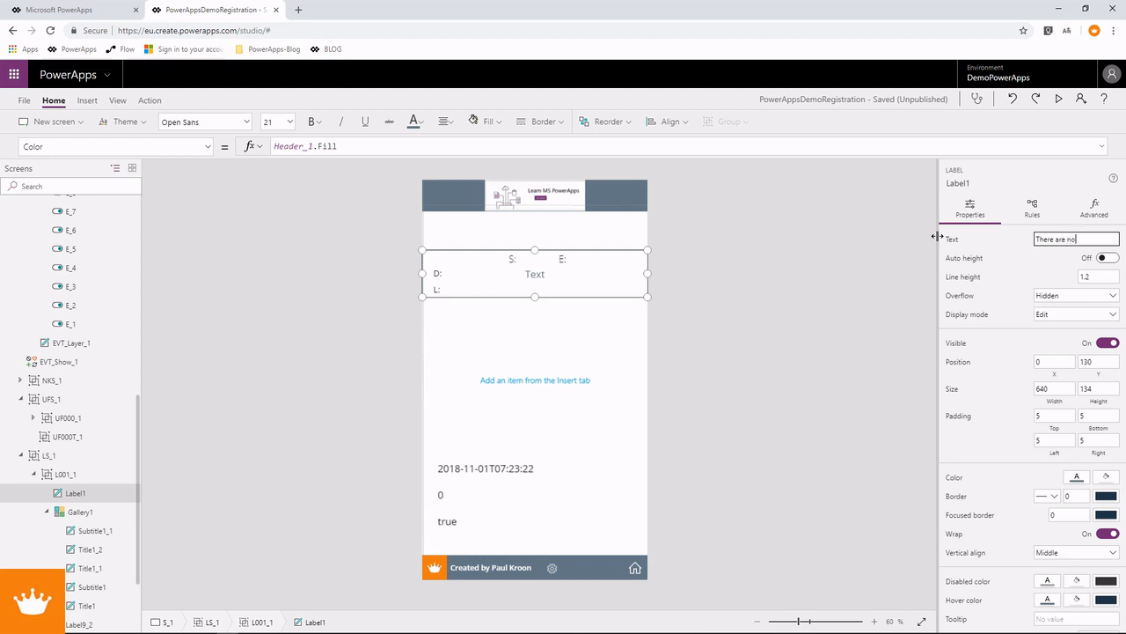
type("There are no active registrations on this m")
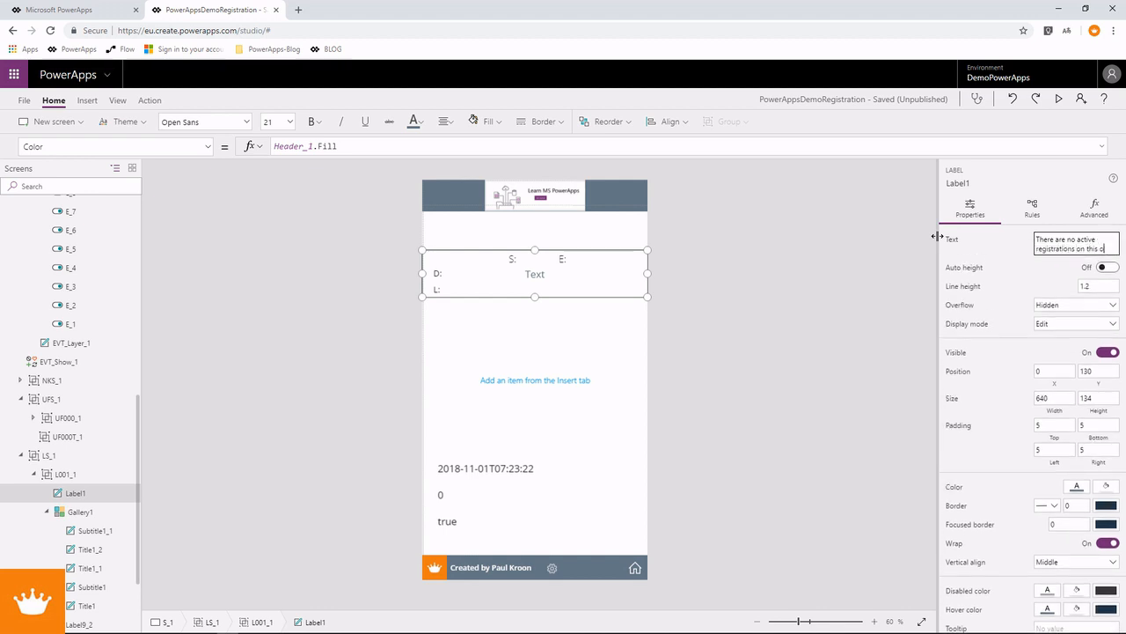
type("oment")
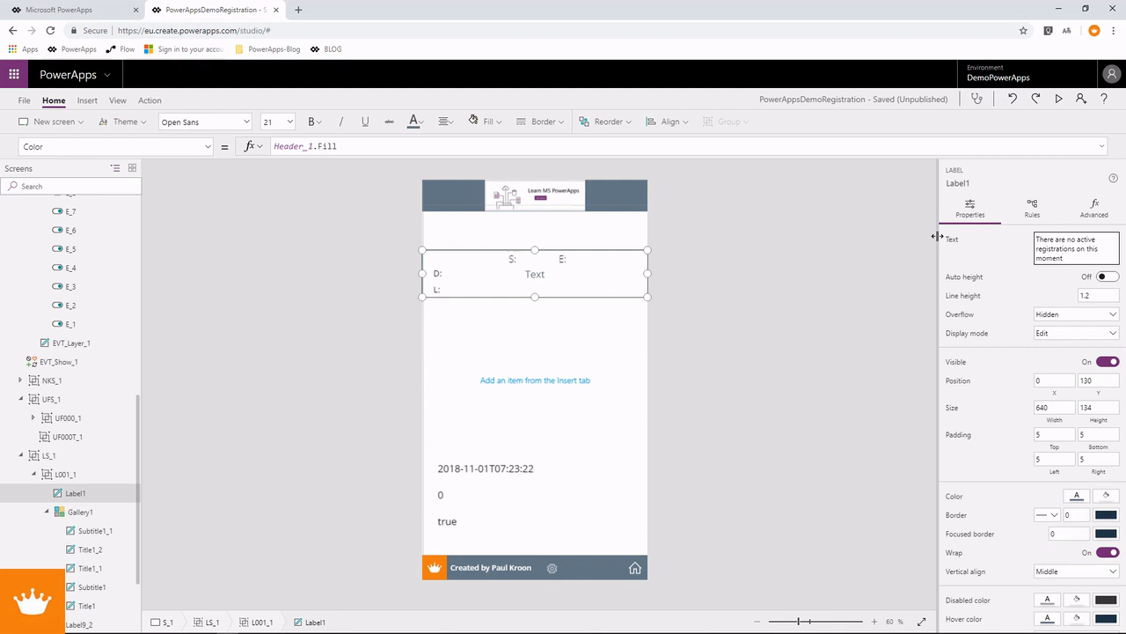
left_click(541, 344)
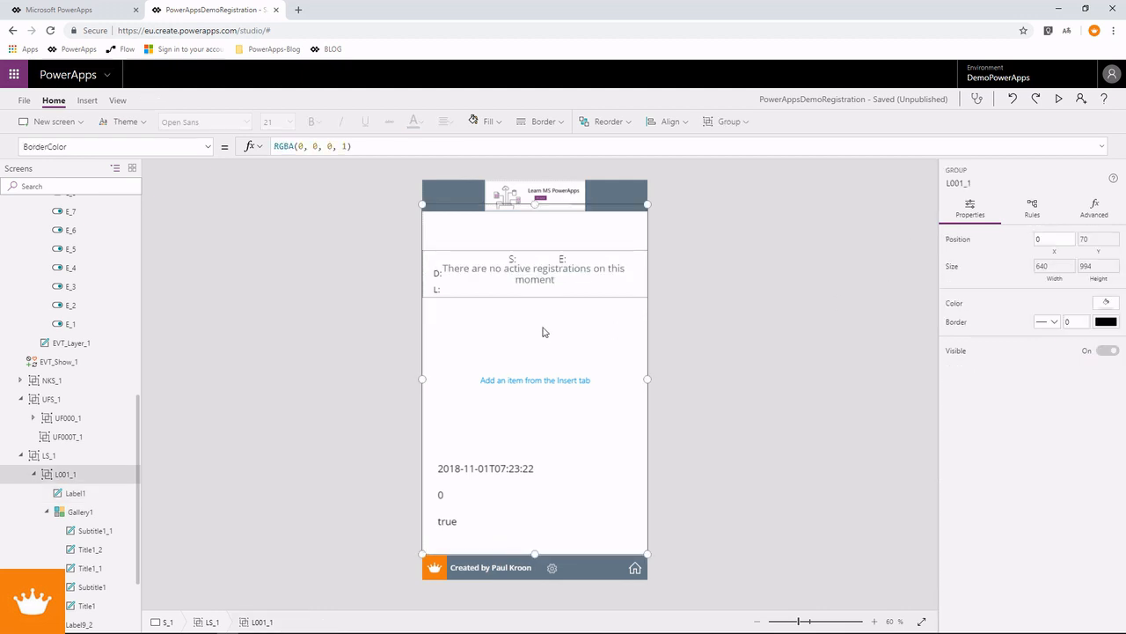
Step: Shorten the message label's text to "There are no active registrations"
left_click(524, 283)
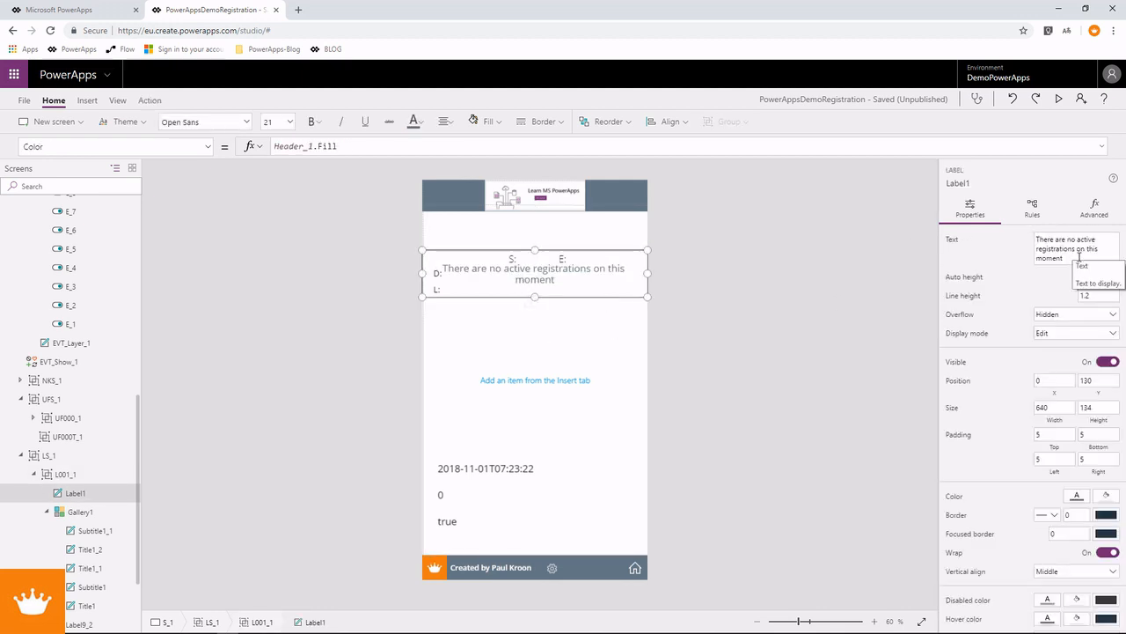
left_click_drag(1079, 256, 1079, 249)
key("BackSpace")
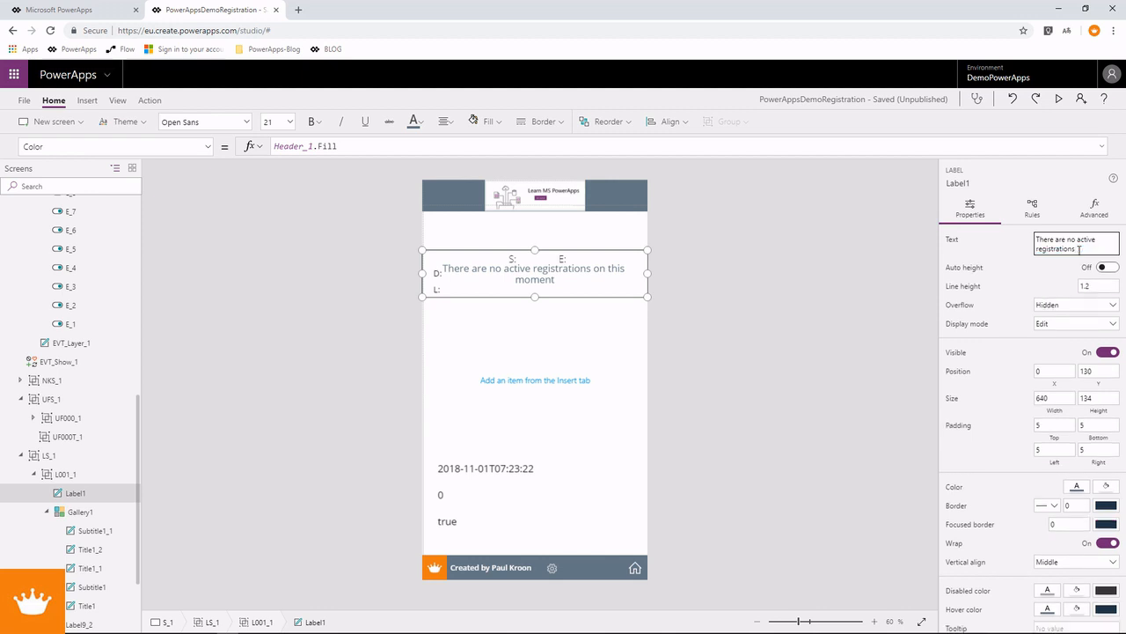
left_click(631, 337)
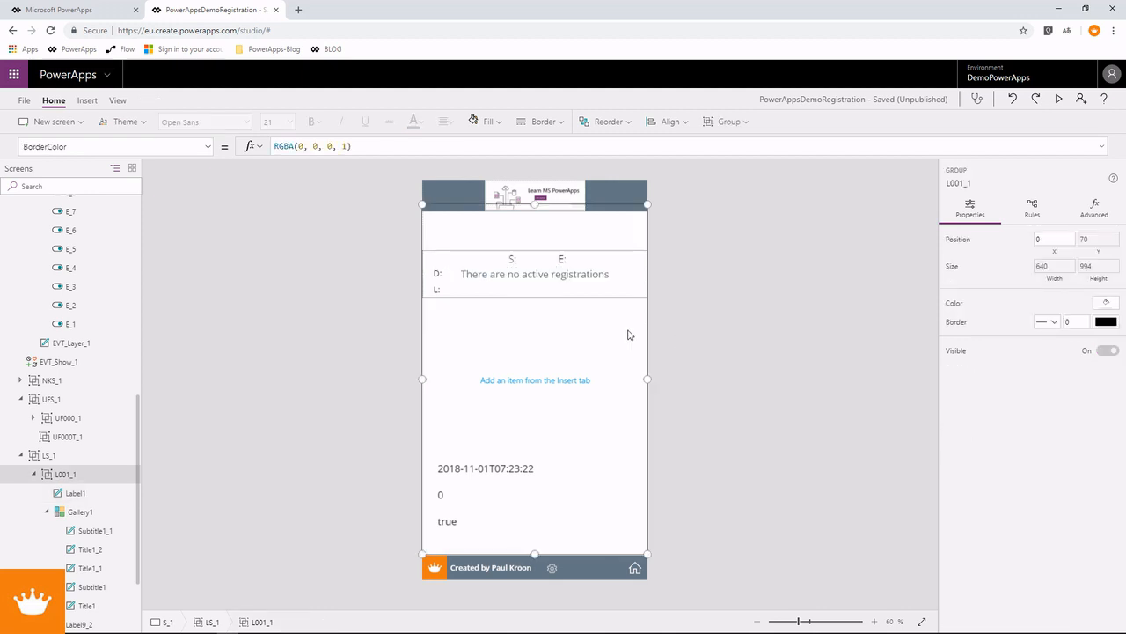
Step: Rename the gallery in group L001_1 as L001_G1_1
left_click(564, 278)
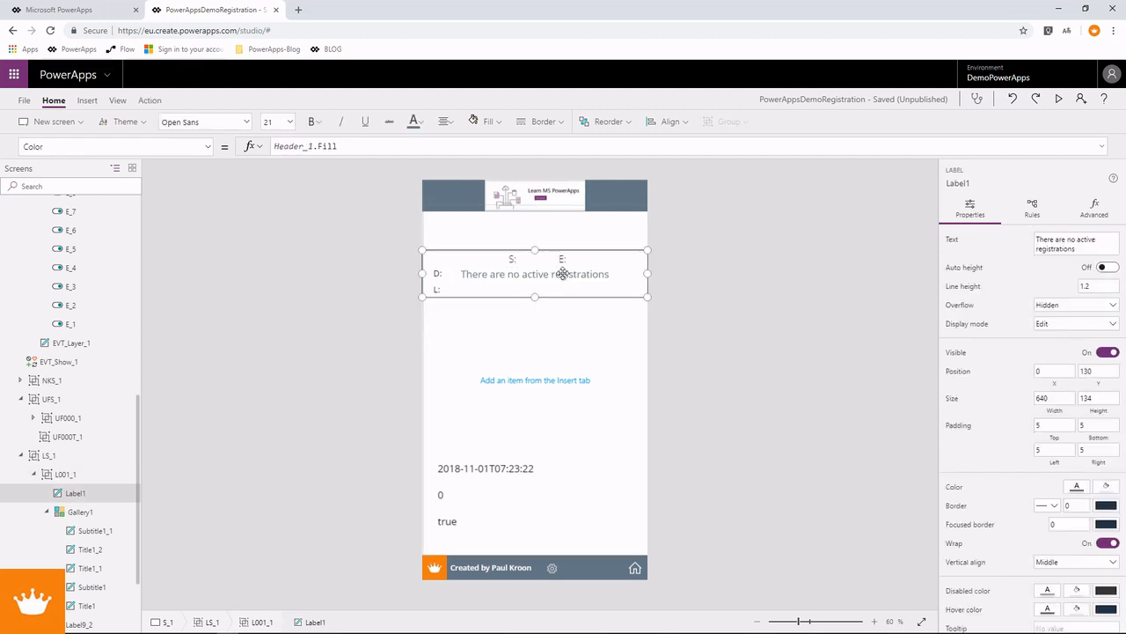
right_click(95, 495)
left_click(47, 512)
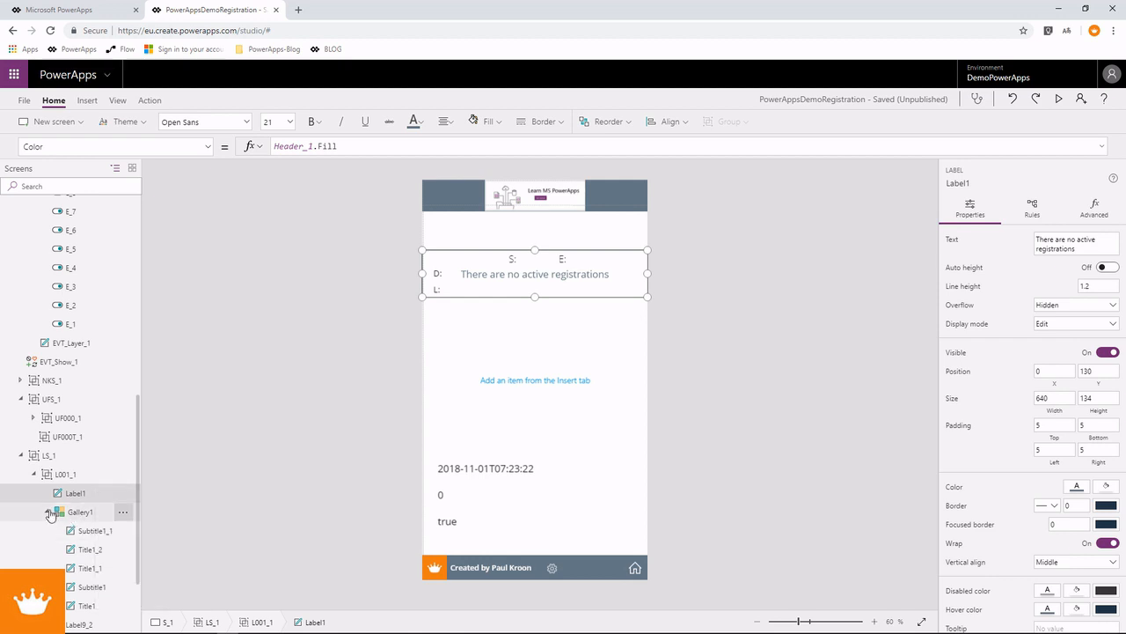
left_click(48, 512)
right_click(86, 512)
left_click(118, 459)
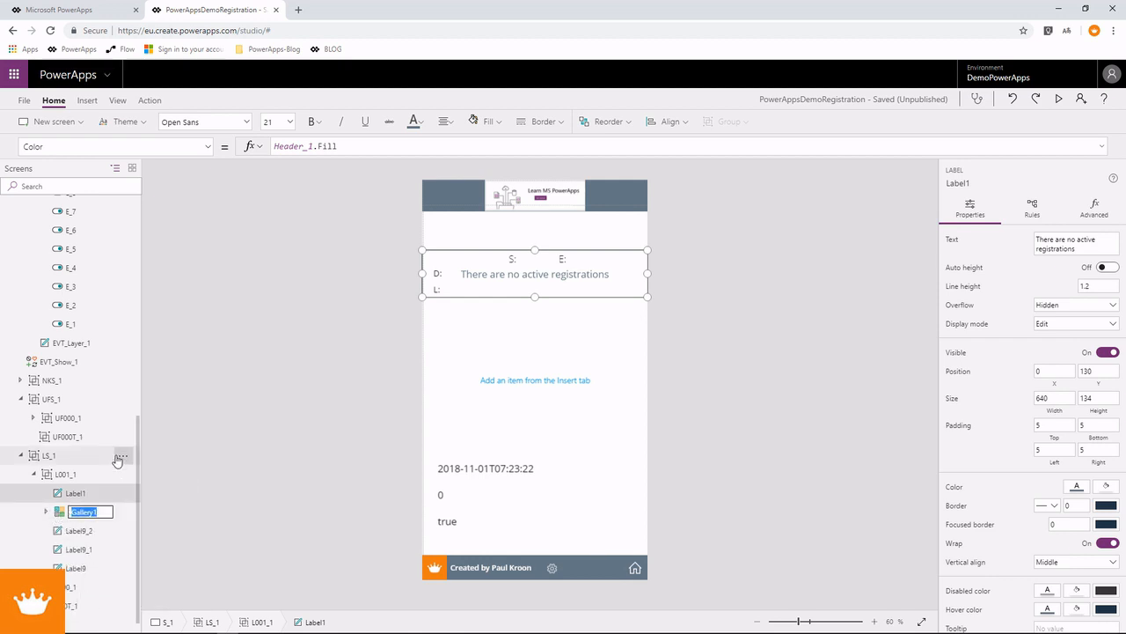
type("L001_G1_1")
Step: Rename the message label as L001_G1_NoRecordMsg_1
right_click(99, 500)
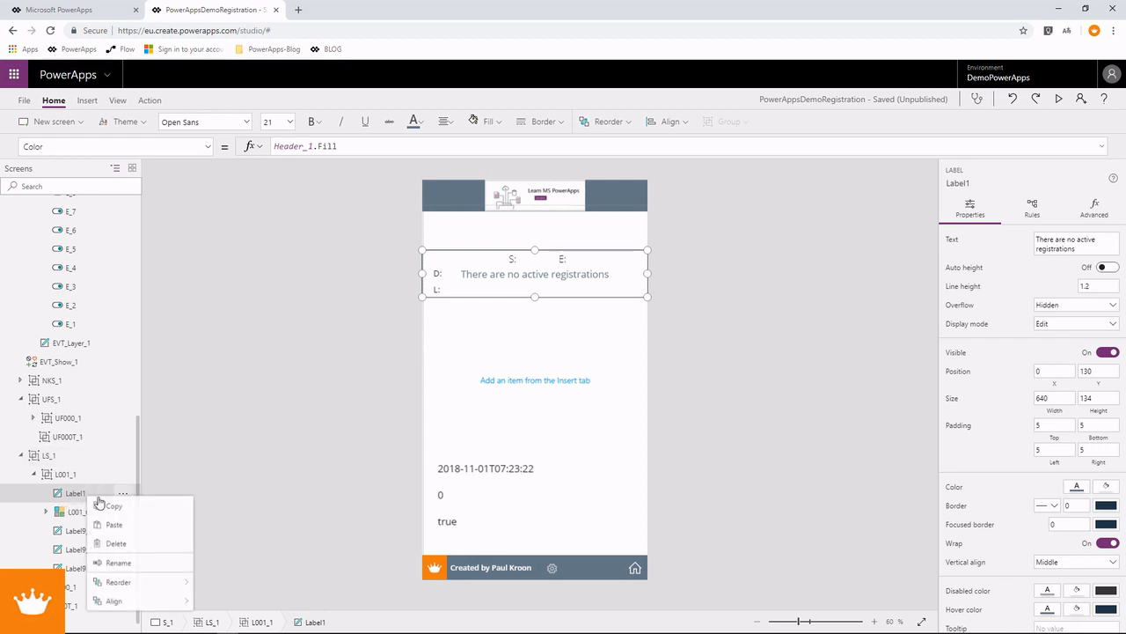
left_click(121, 563)
type("L001_G1_")
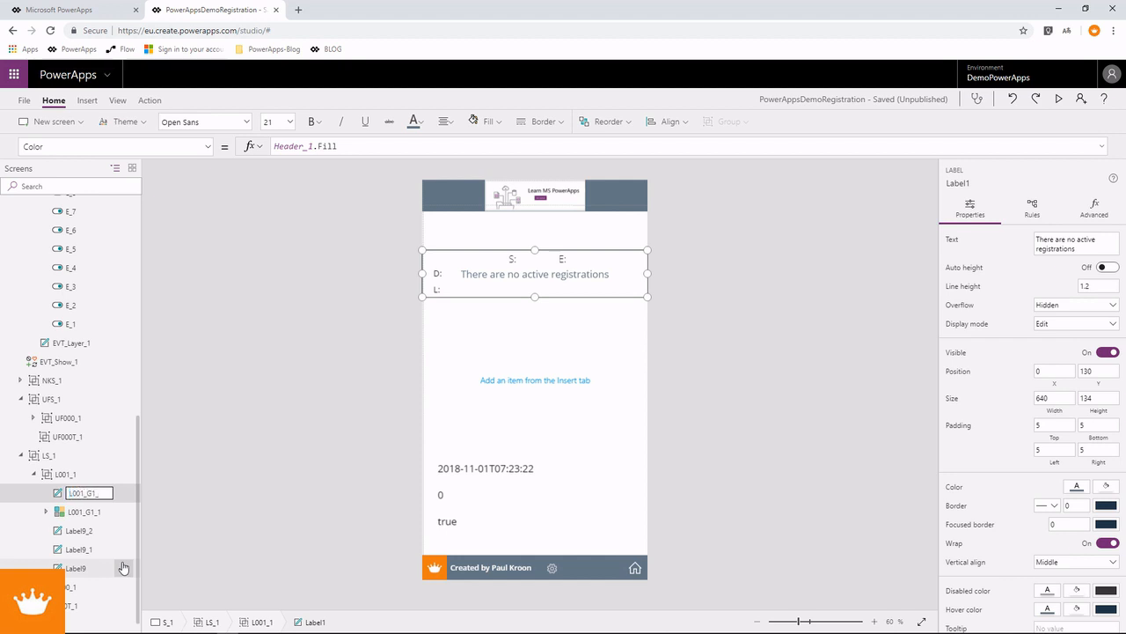
type("NoRegordMsg_1")
key("Return")
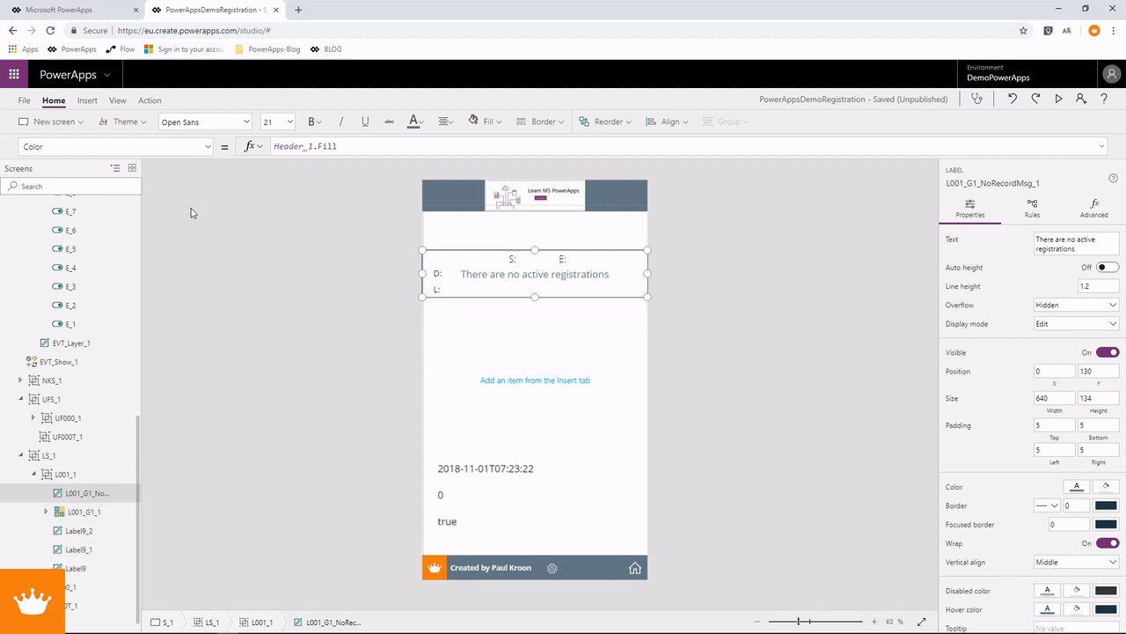
Step: Set the message label's Visible property to IsEmpty(RegistrationActiveList) and check it in the app preview
left_click(208, 146)
scroll(141, 355, "down", 6)
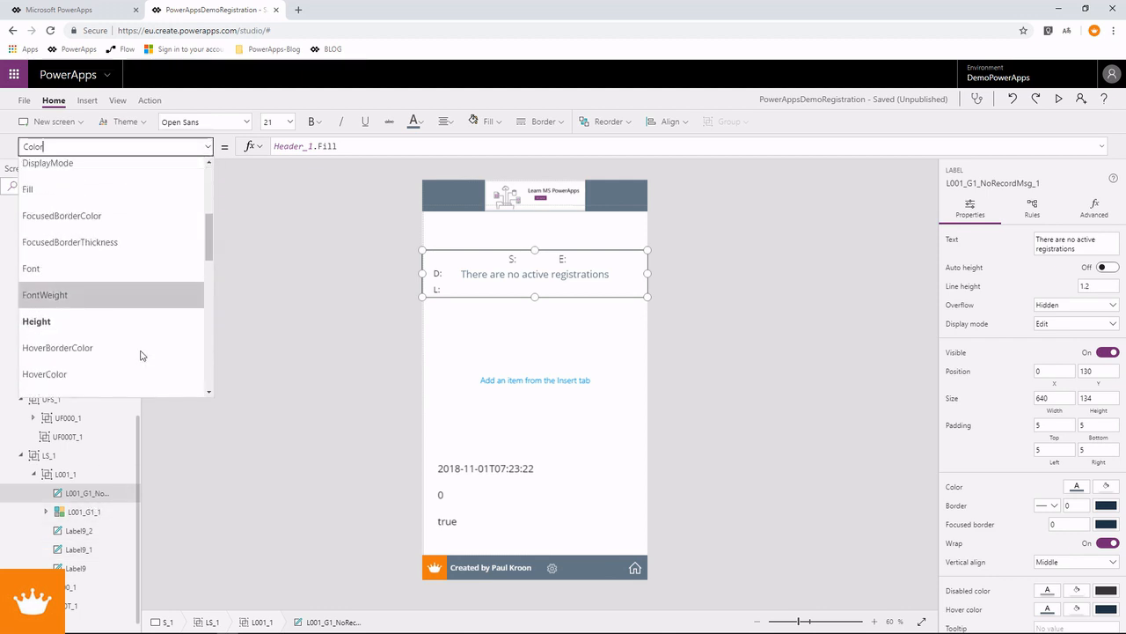
scroll(86, 350, "down", 5)
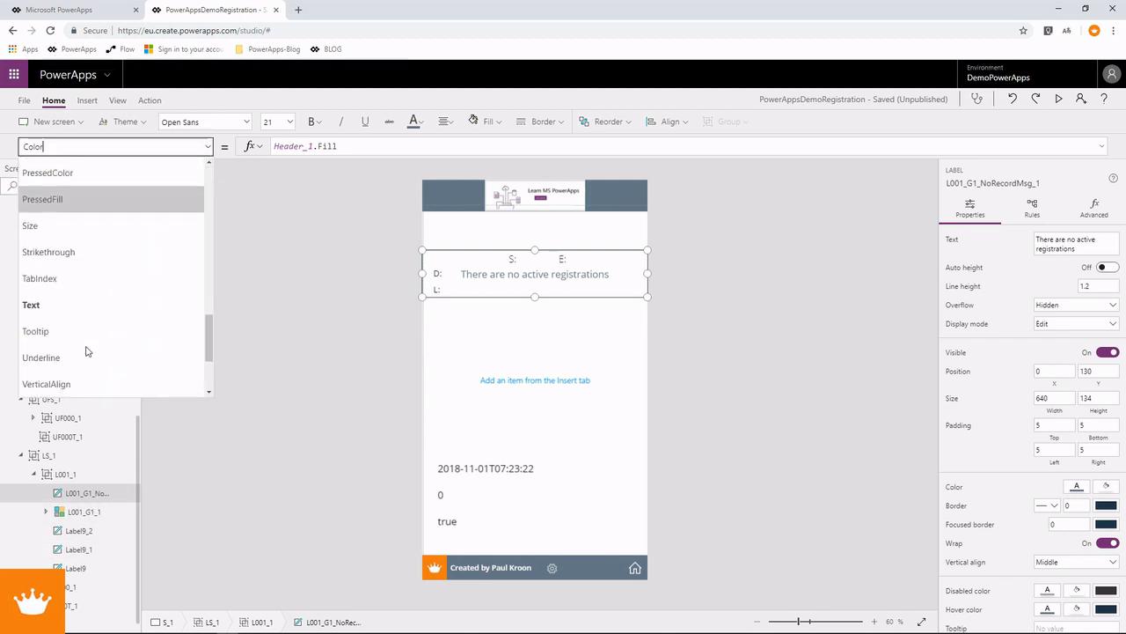
left_click(87, 352)
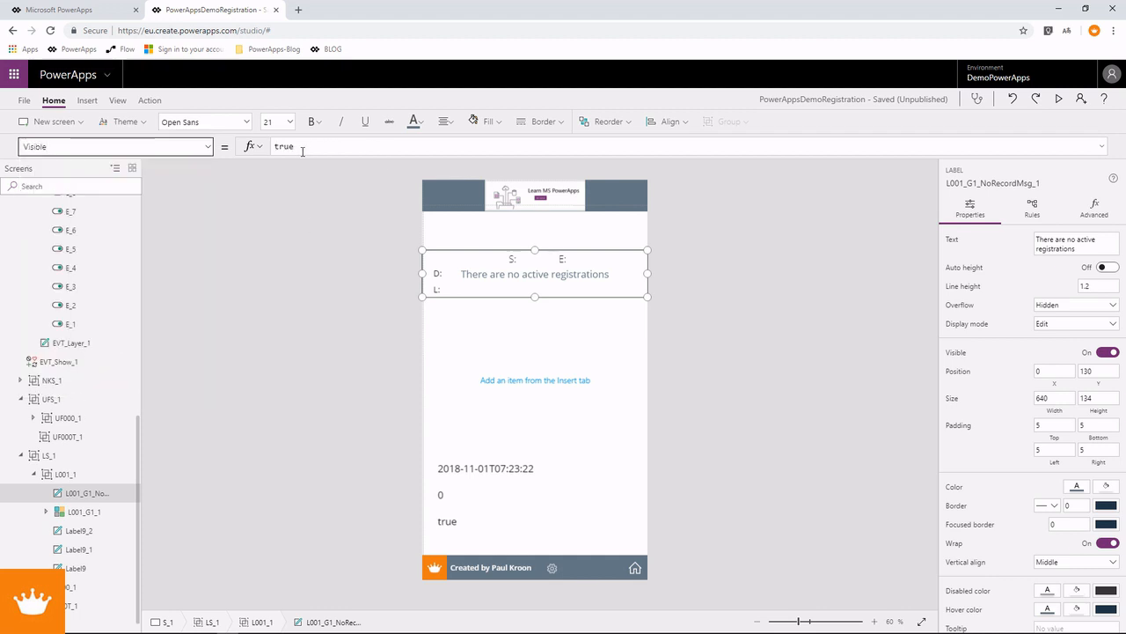
double_click(269, 148)
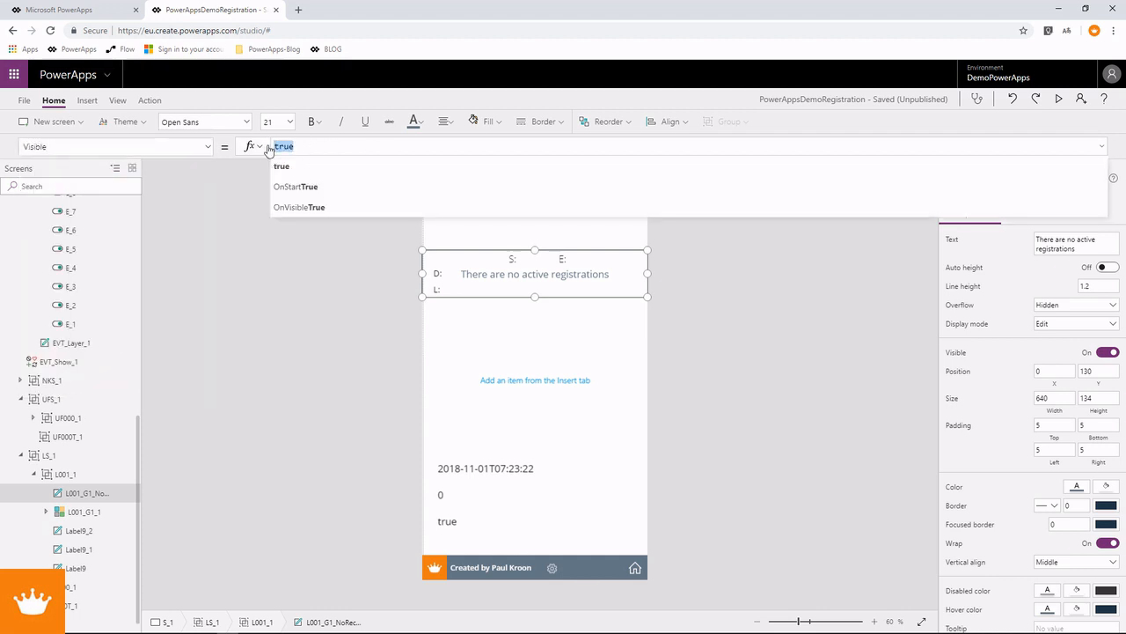
type("Is")
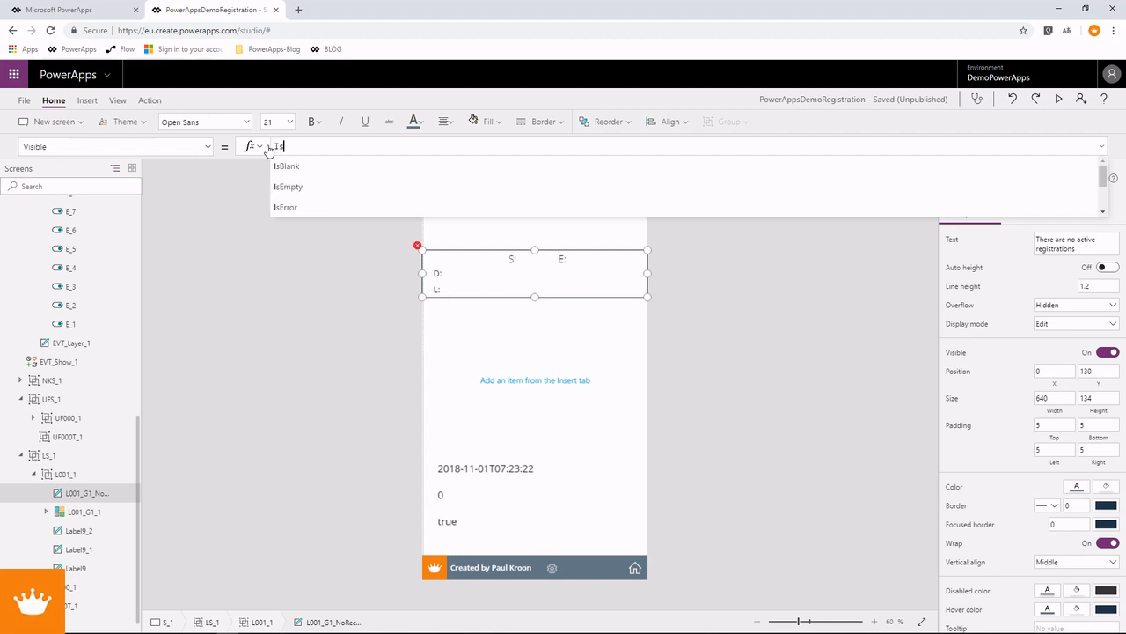
type("Empty")
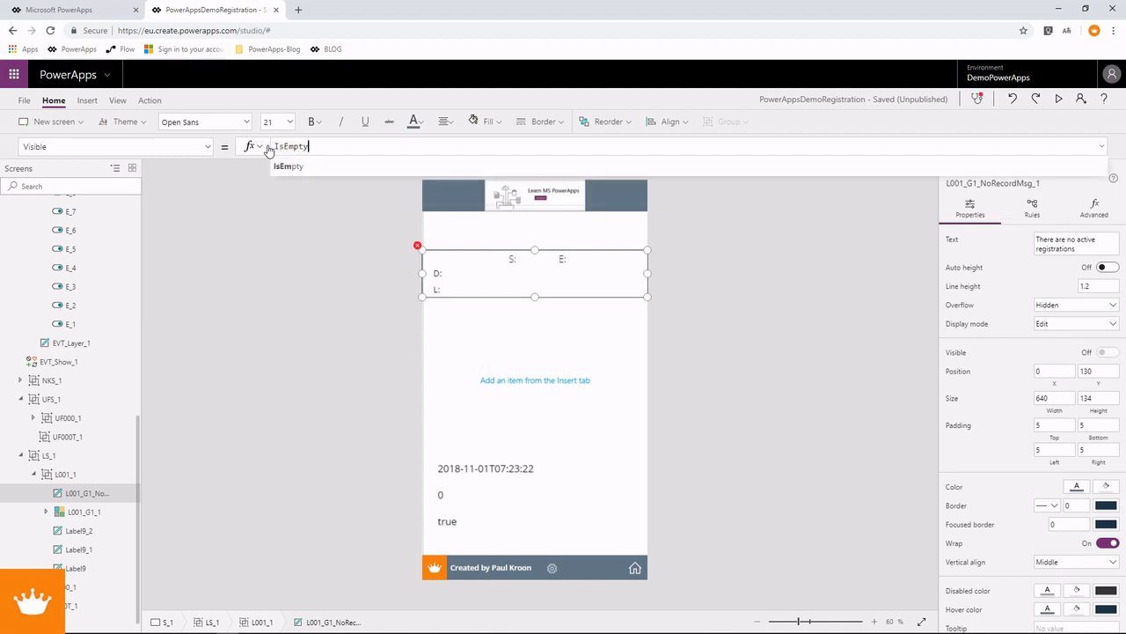
type("(")
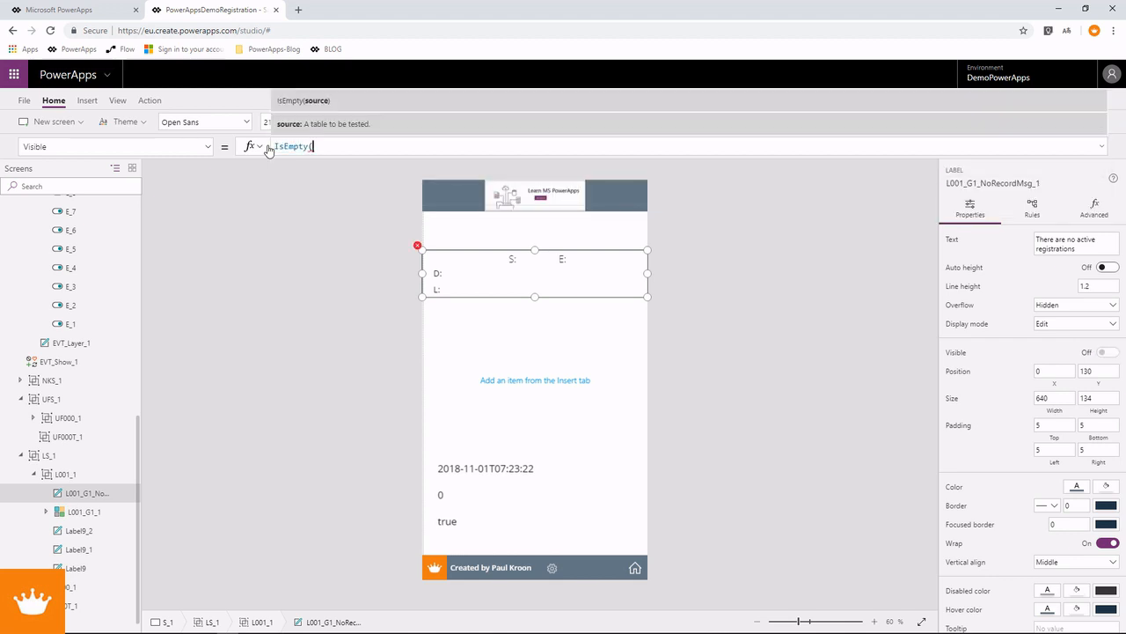
type("RegistrationActiveList)")
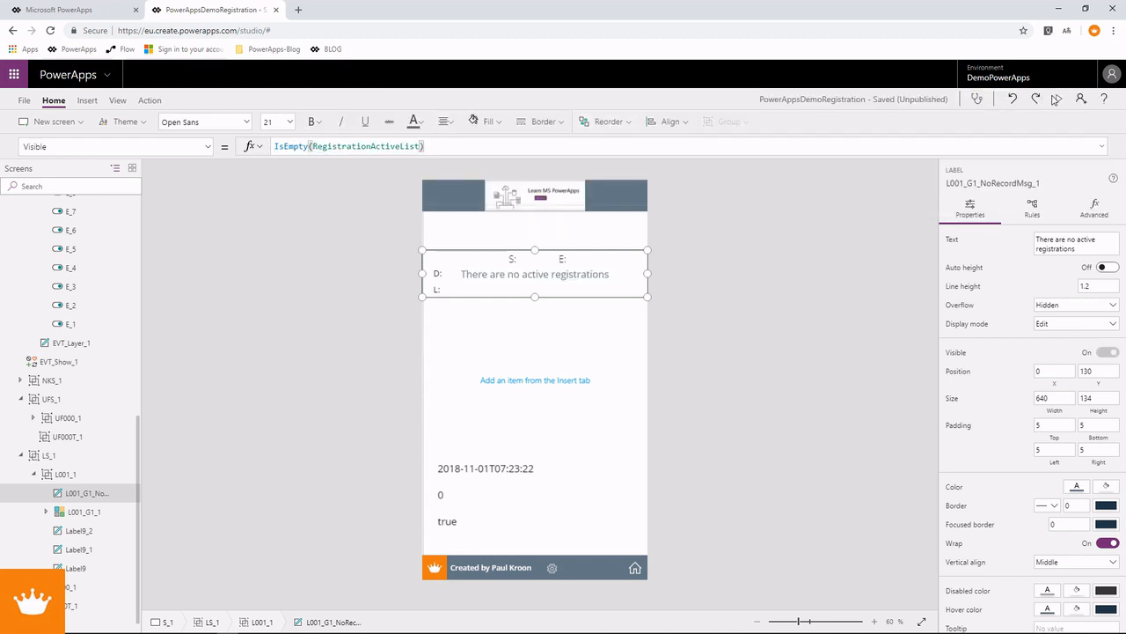
left_click(1056, 99)
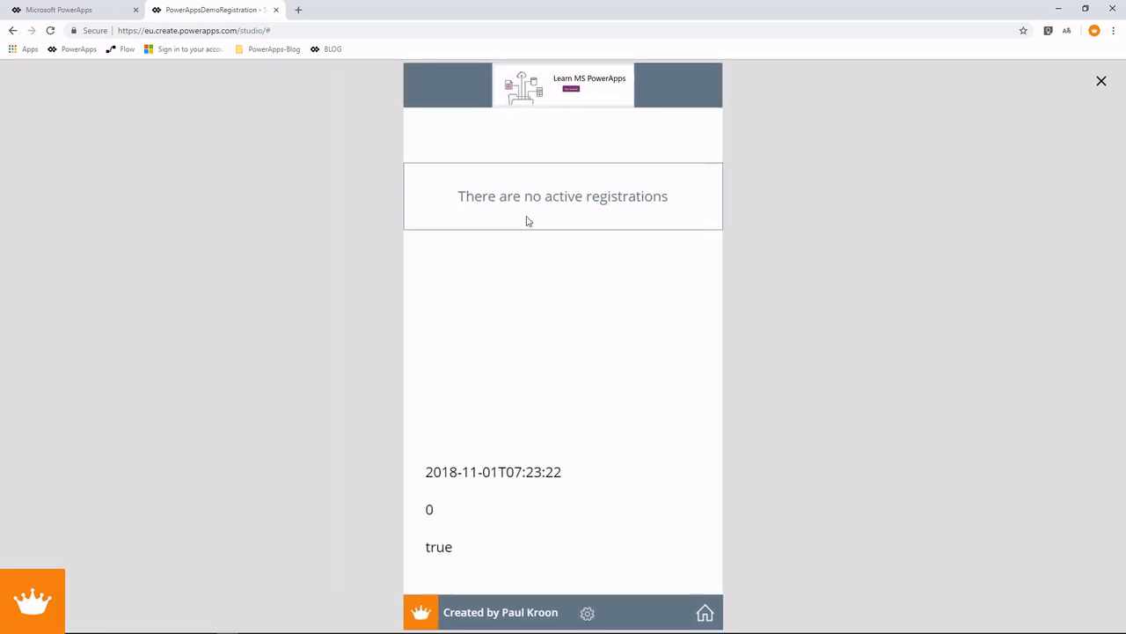
Step: Switch to SQL Server Management Studio and run the update query with Active set to 1 for RegistrationID 10
key("alt+Tab")
double_click(818, 139)
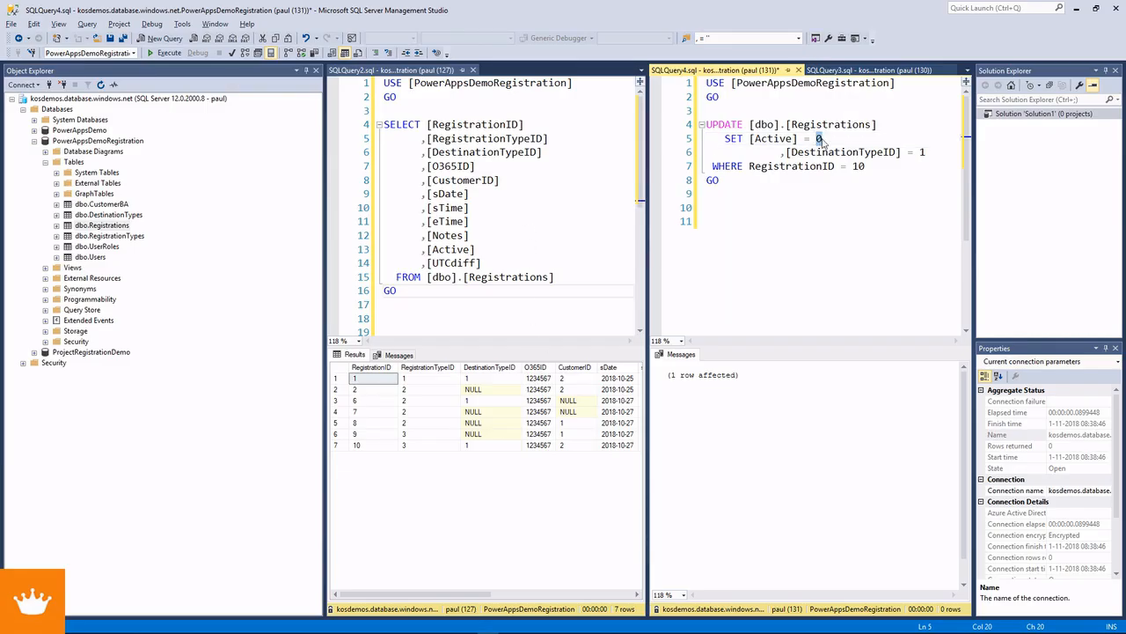
type("1")
key("F5")
Step: Switch to the PowerApps preview, refresh the active registration through the Events overlay, check the gallery and close the preview
key("alt+Tab")
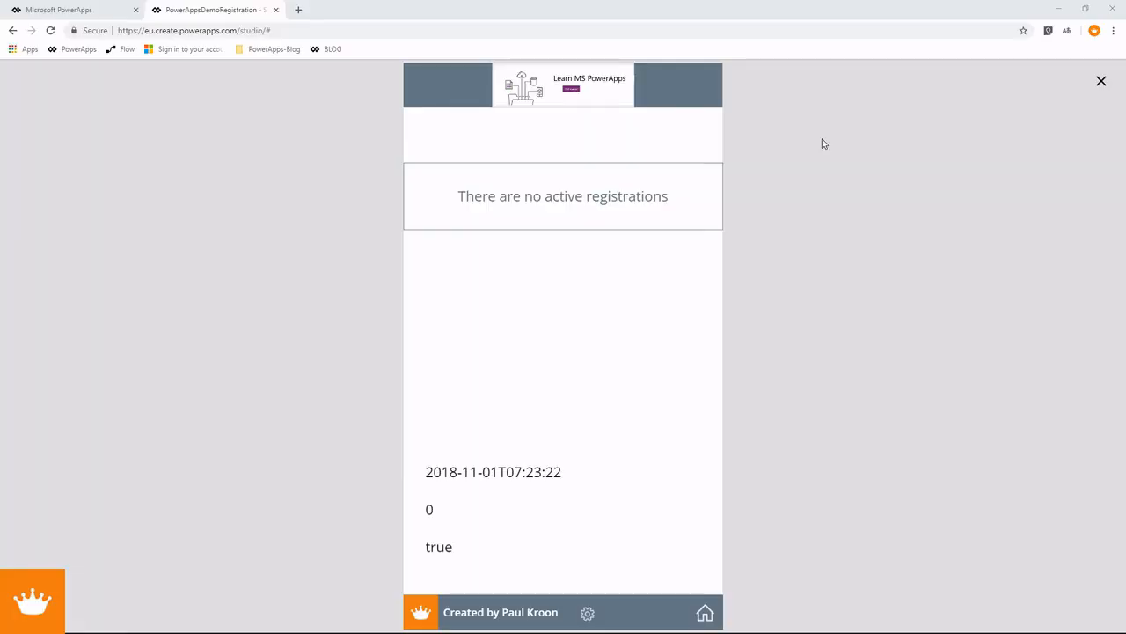
left_click(587, 612)
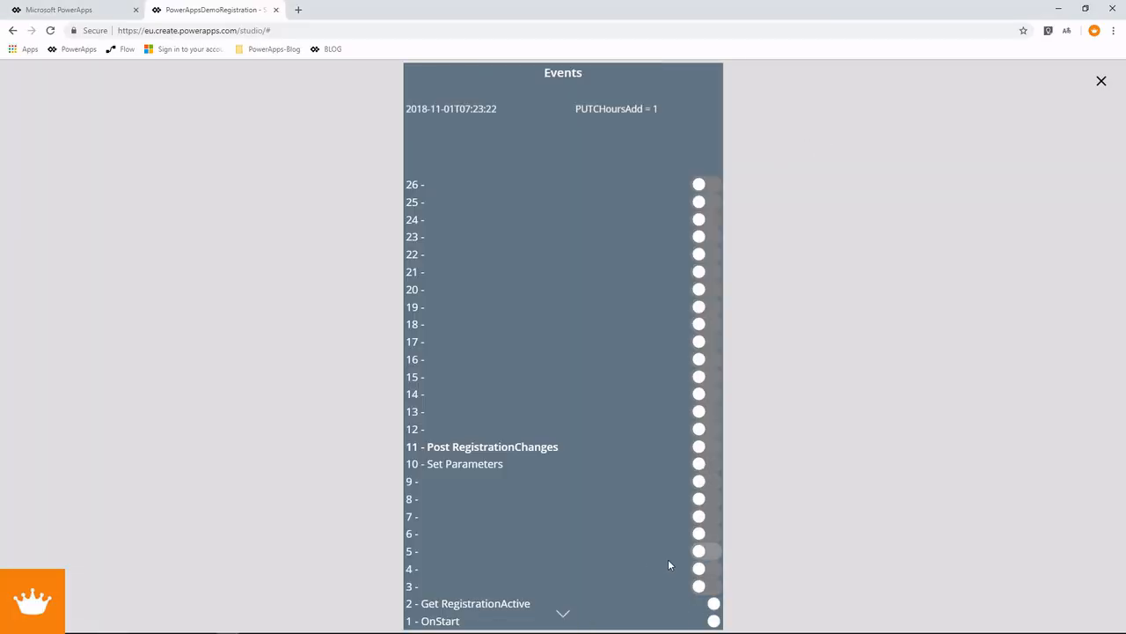
left_click(562, 614)
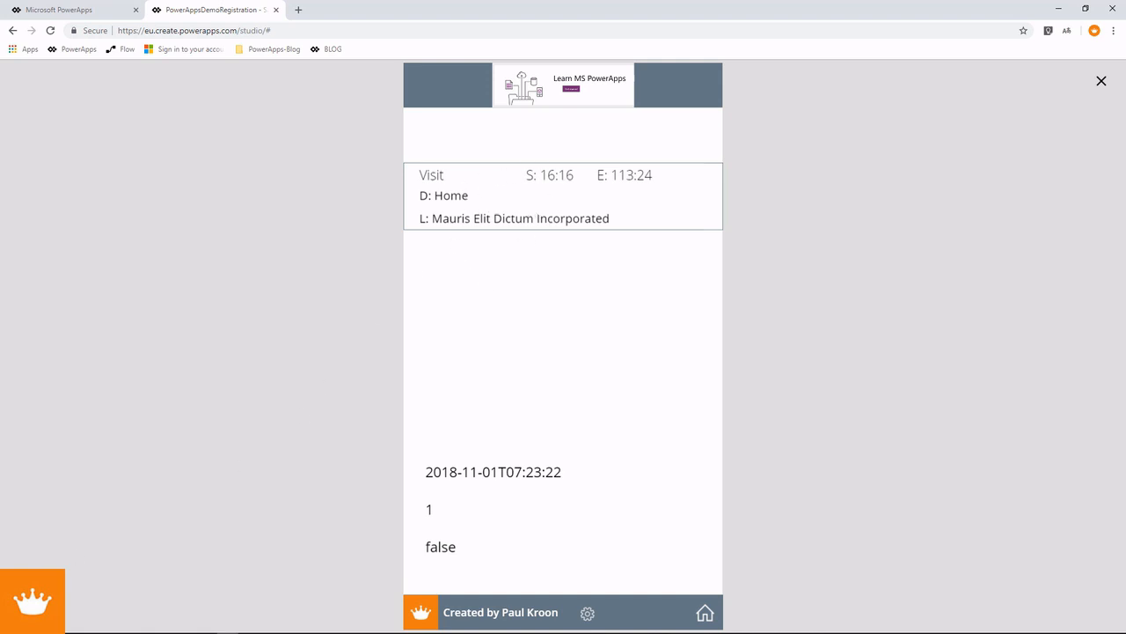
key("Escape")
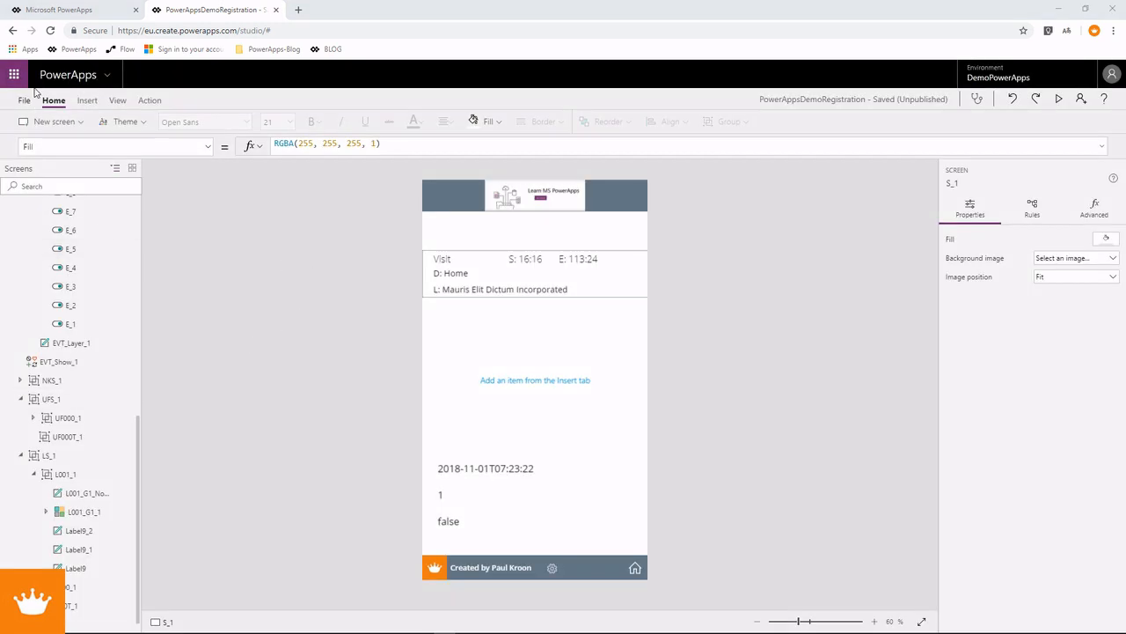
Step: Insert a button below the gallery at X 0, Y 393, stretched to the full screen width at 640 by 70
left_click(87, 100)
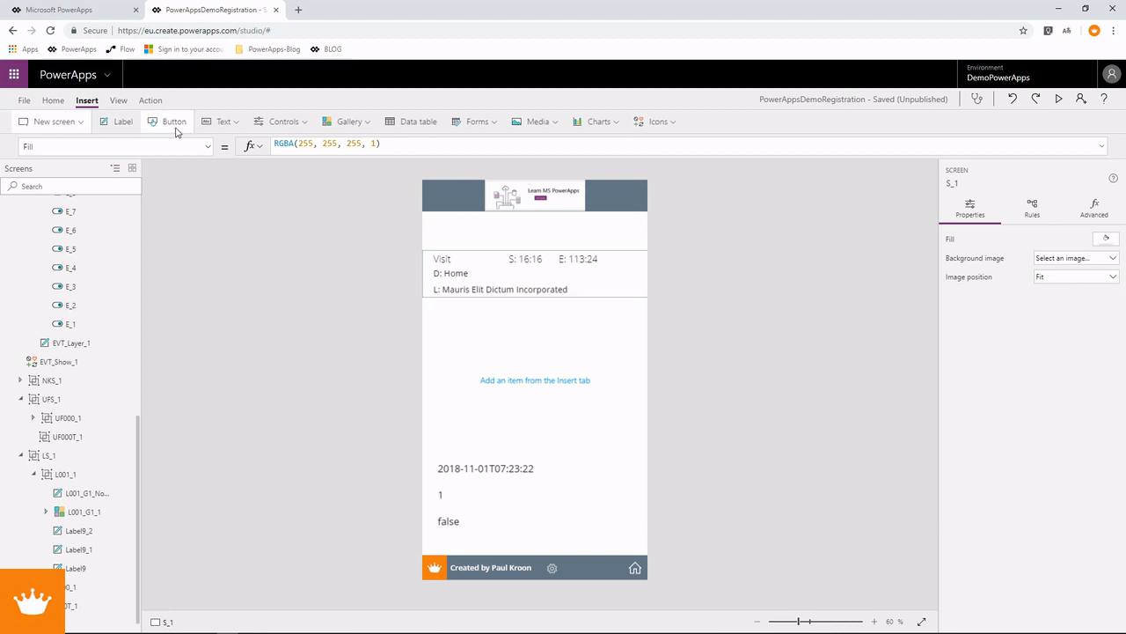
left_click(174, 124)
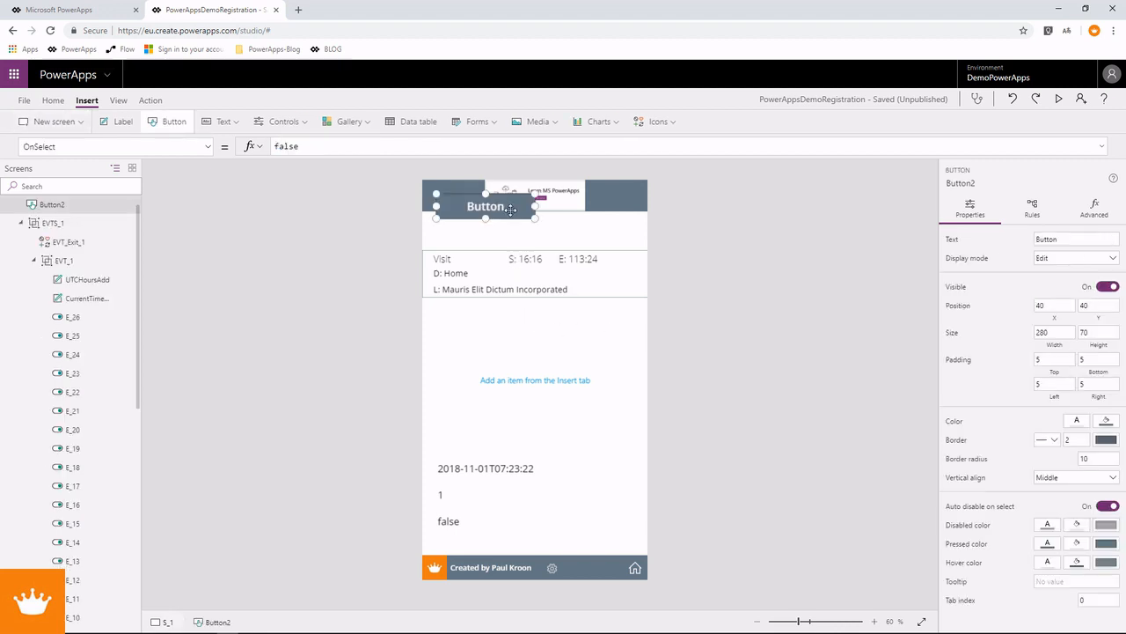
left_click_drag(510, 209, 650, 330)
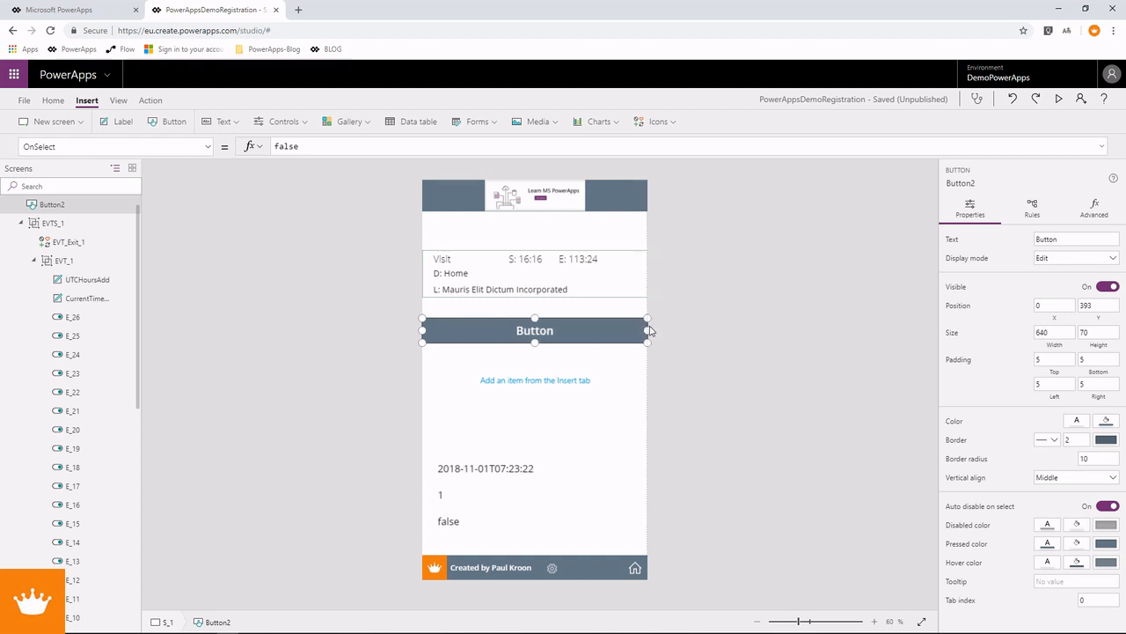
left_click_drag(1089, 334, 1079, 335)
Step: Set the new button's fill to the light grey theme color RGBA(245, 246, 247, 1)
left_click(58, 106)
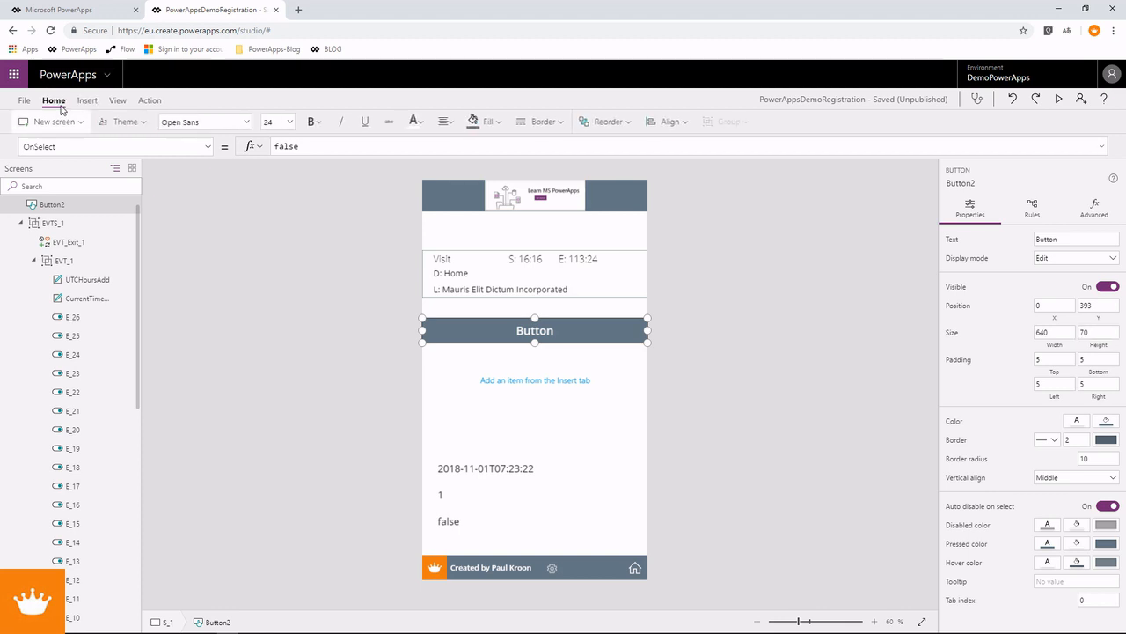
left_click(493, 121)
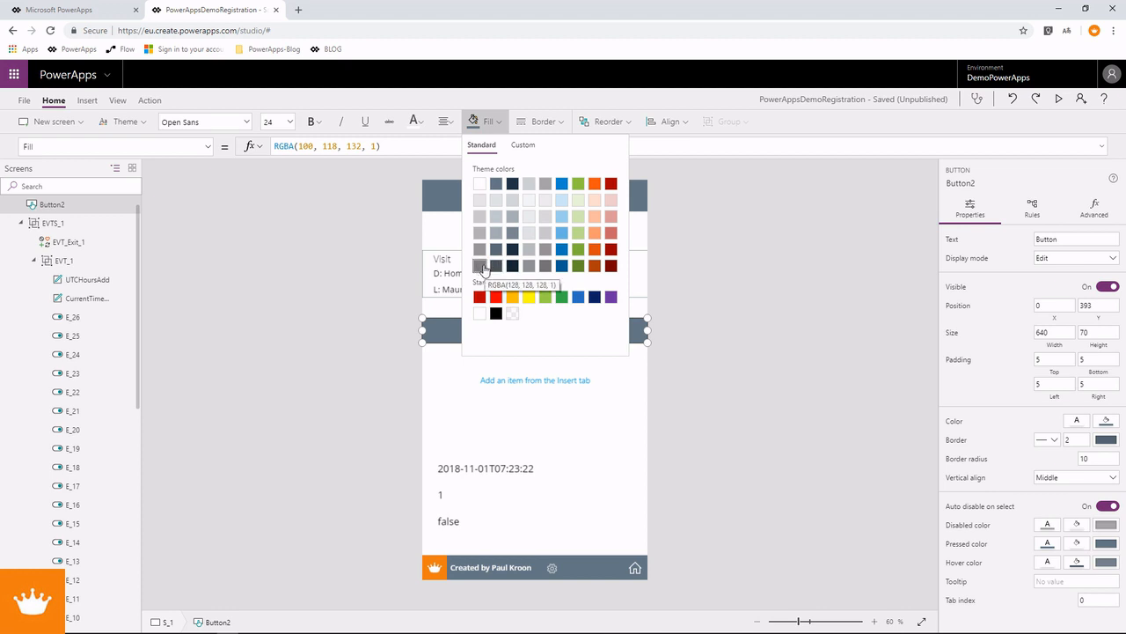
left_click(529, 200)
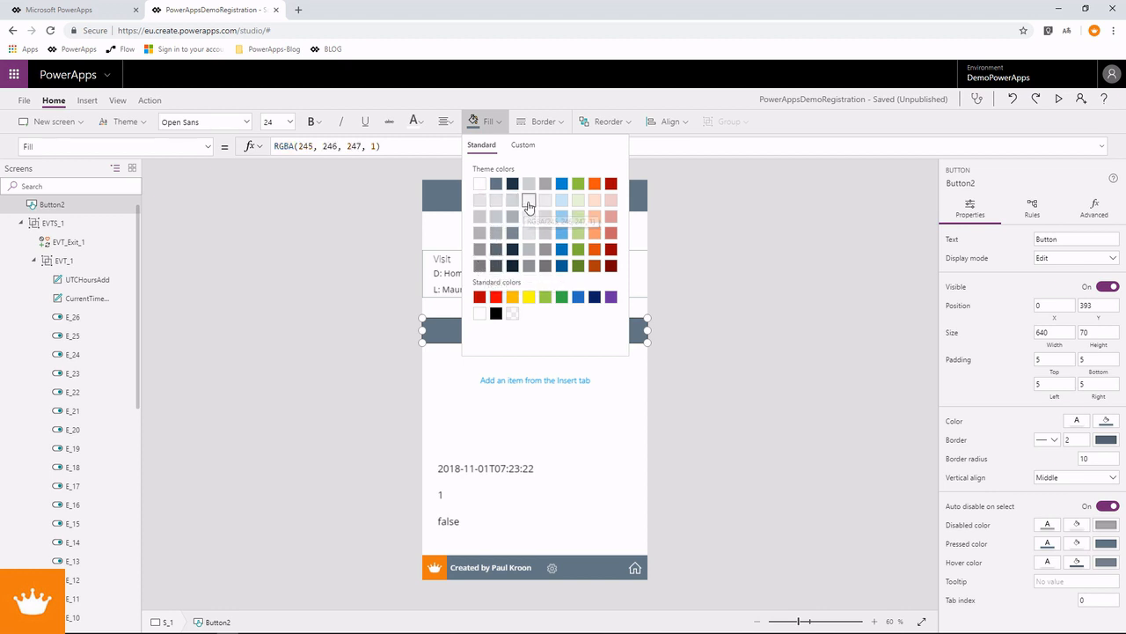
left_click(612, 423)
left_click(560, 339)
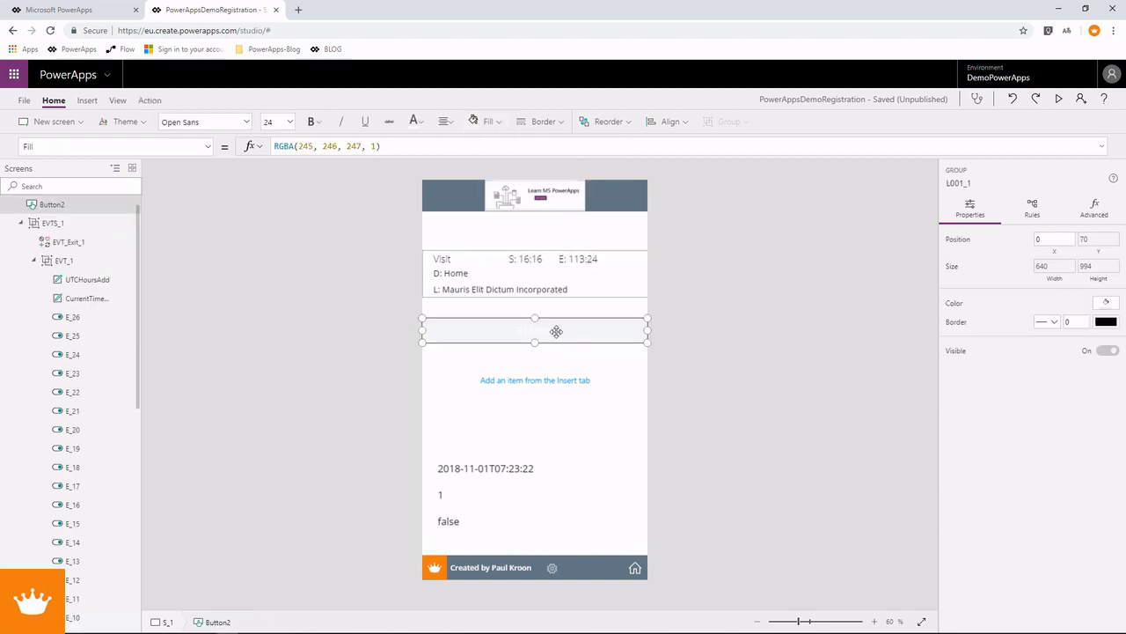
Step: Set the Color property of the button below the gallery to the formula Header_1.Fill and check it in the app preview
left_click(488, 122)
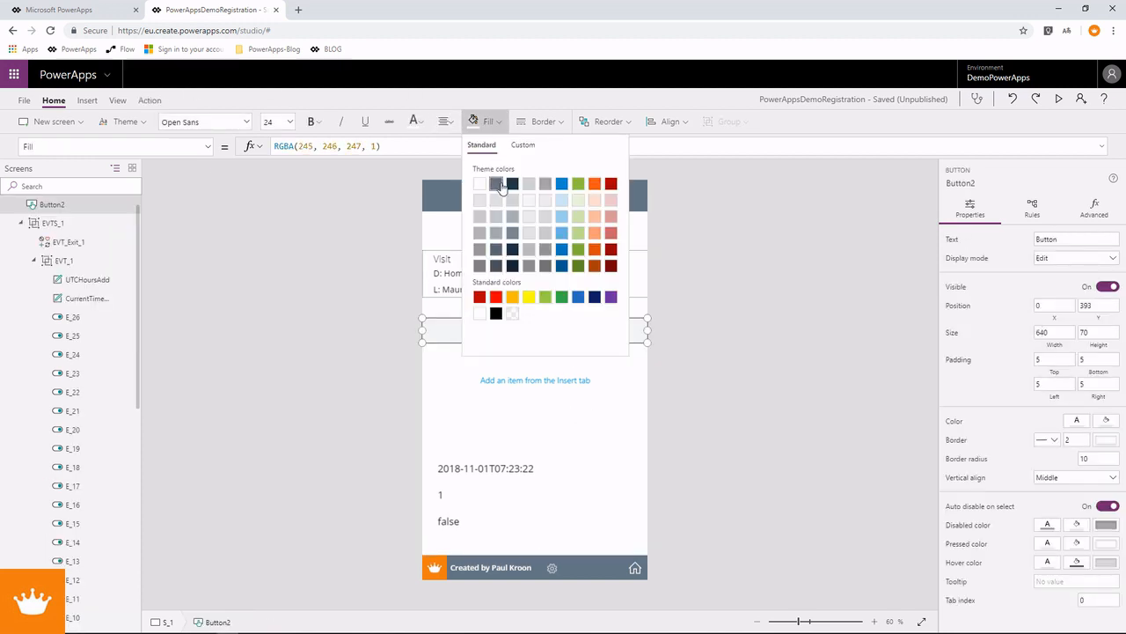
left_click(208, 147)
scroll(100, 277, "down", 1)
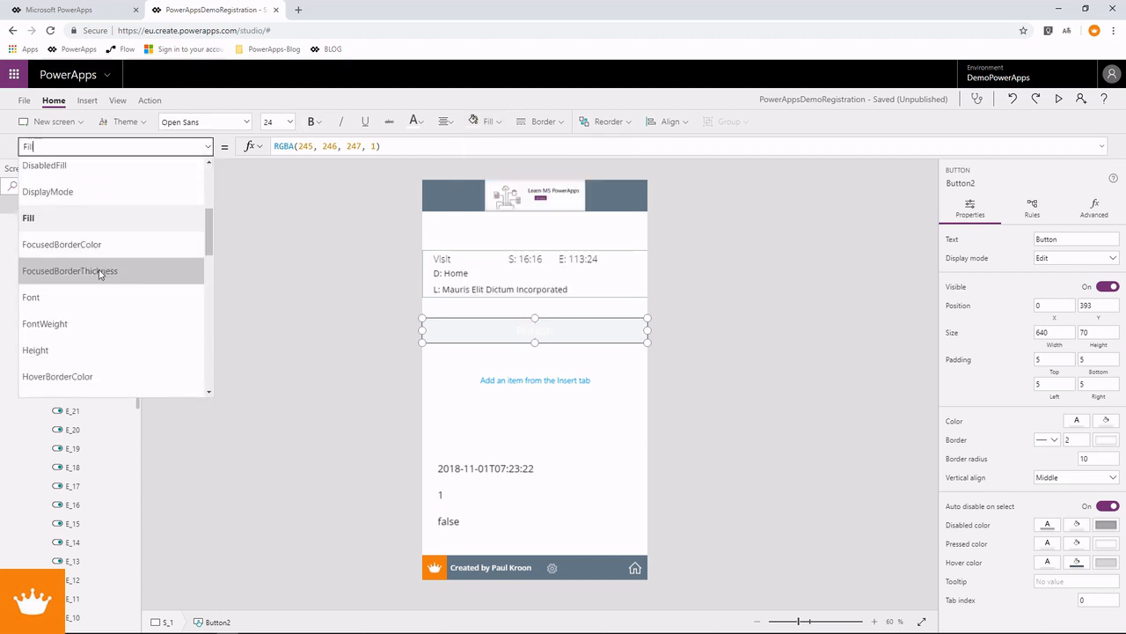
scroll(83, 327, "up", 2)
left_click(88, 229)
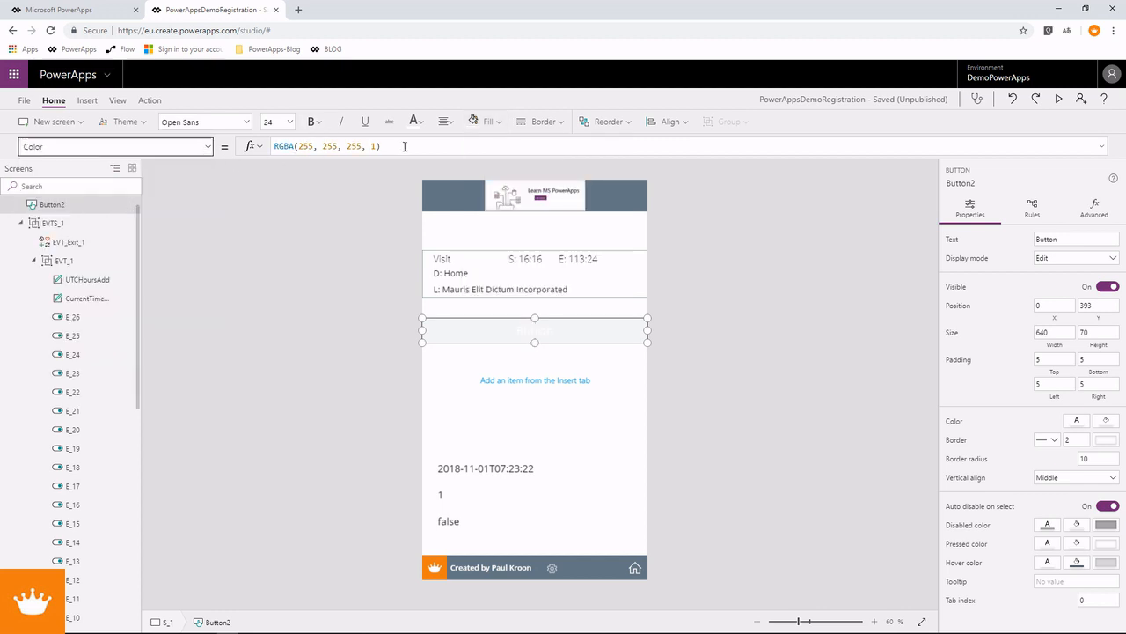
left_click_drag(405, 146, 195, 142)
key("BackSpace")
type("Header")
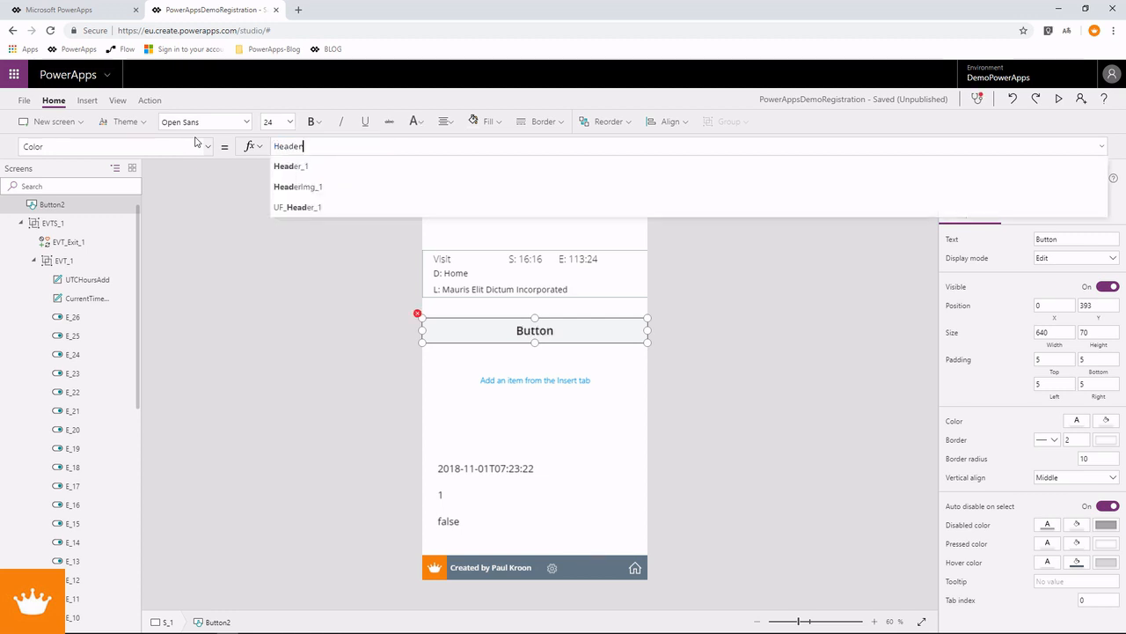
type("_1.Co")
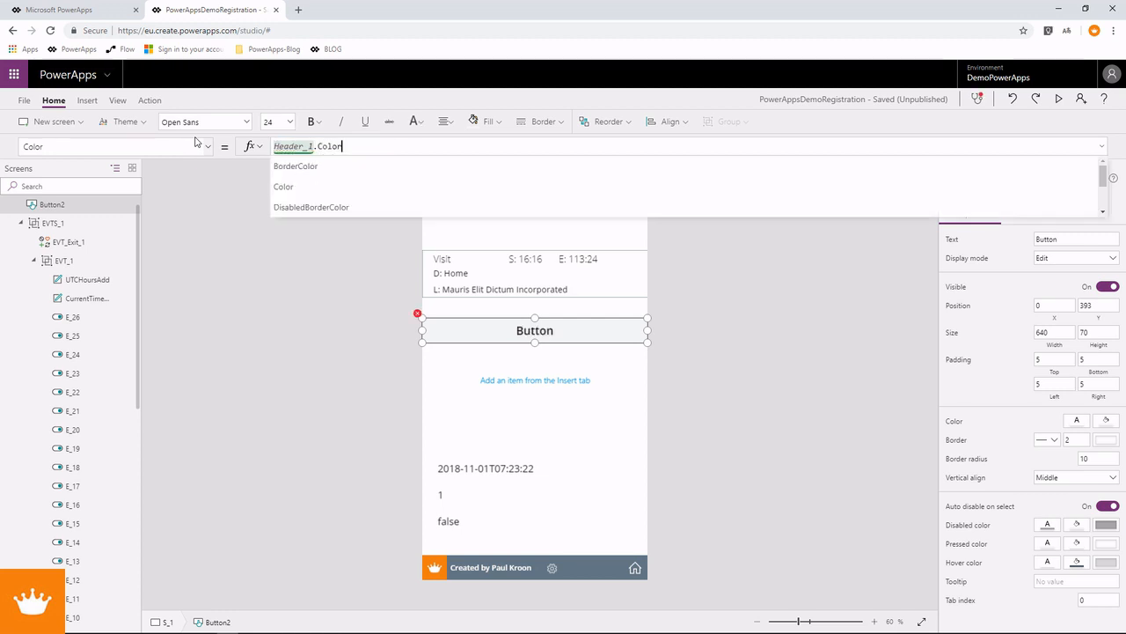
type("lo")
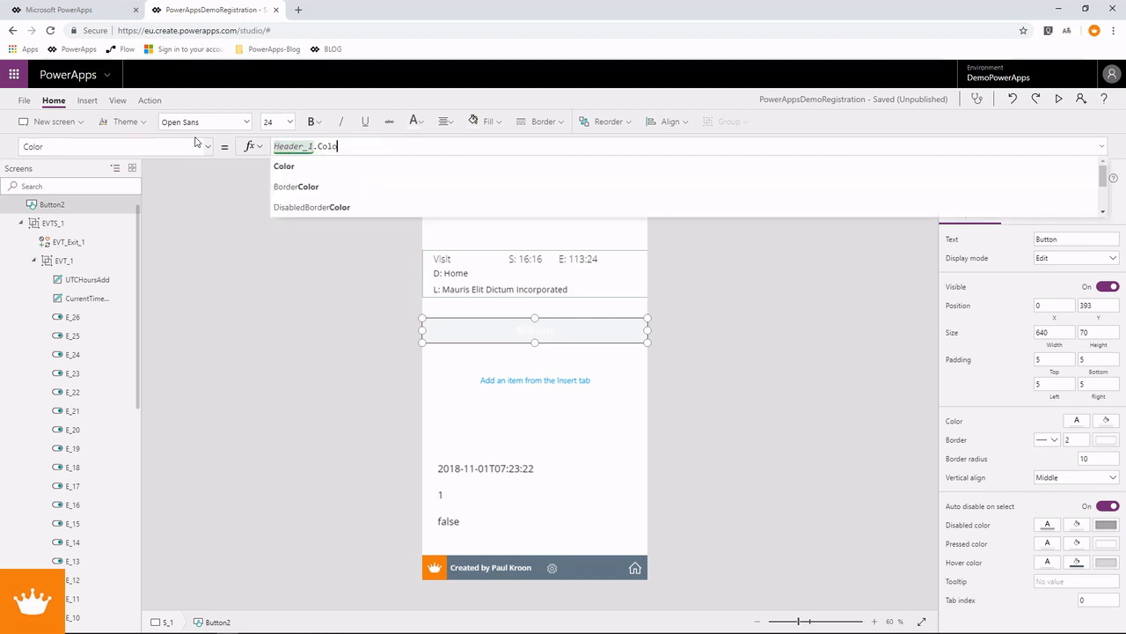
key("BackSpace")
key("BackSpace")
key("BackSpace")
key("BackSpace")
type("Fill")
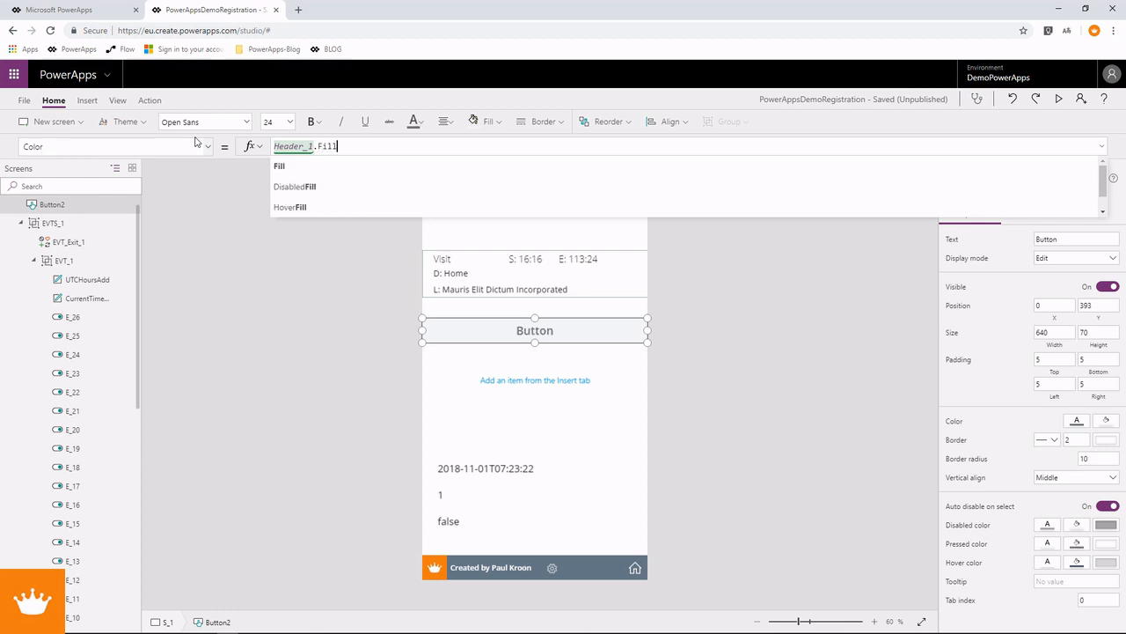
left_click(1058, 98)
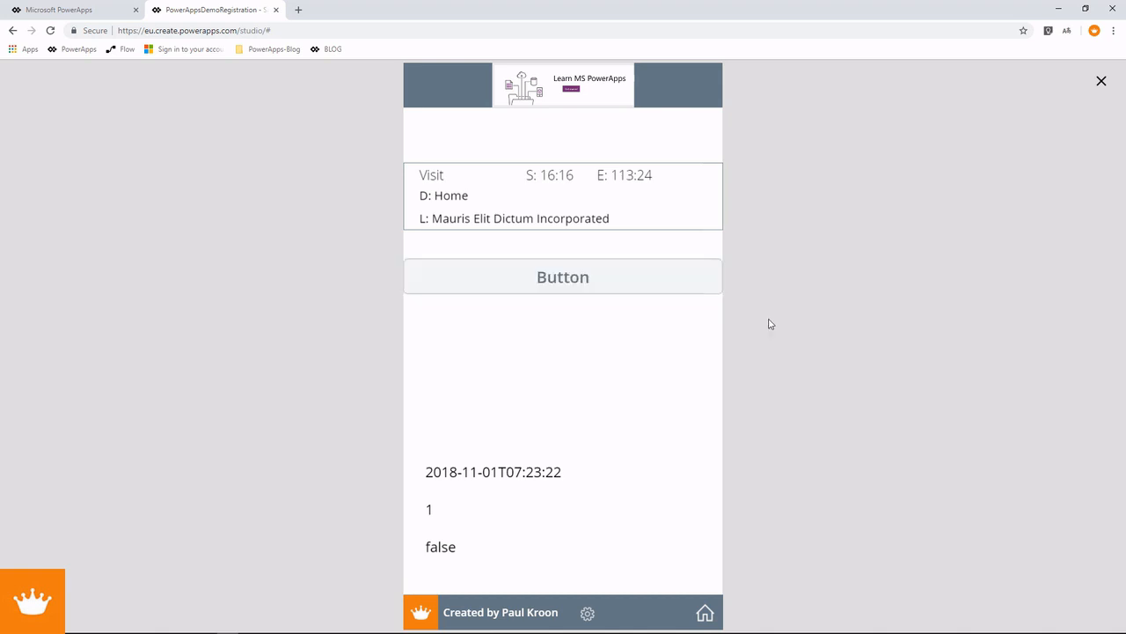
left_click(1100, 81)
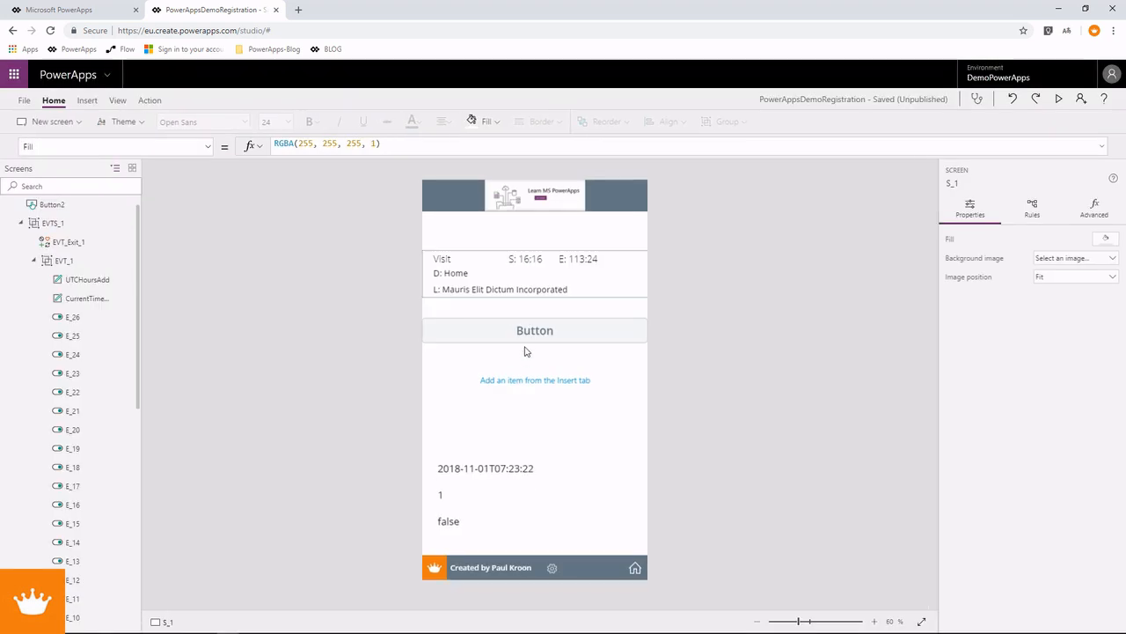
Step: Compare the Semibold, Normal and Lighter font weights on the button's text and settle on Lighter
left_click(537, 341)
left_click(314, 122)
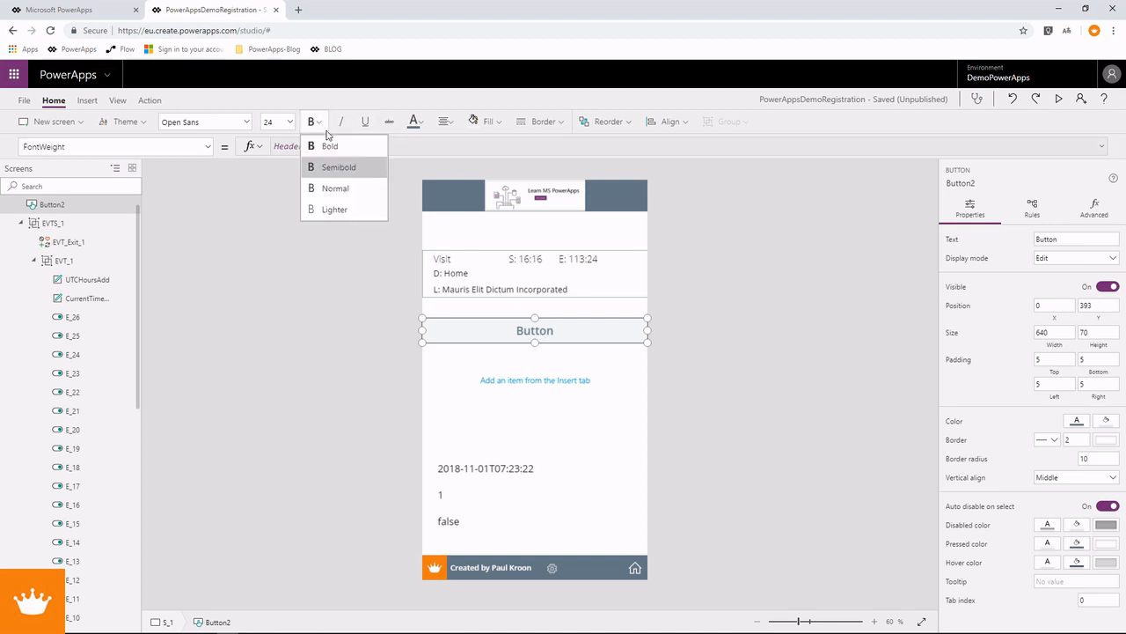
left_click(346, 210)
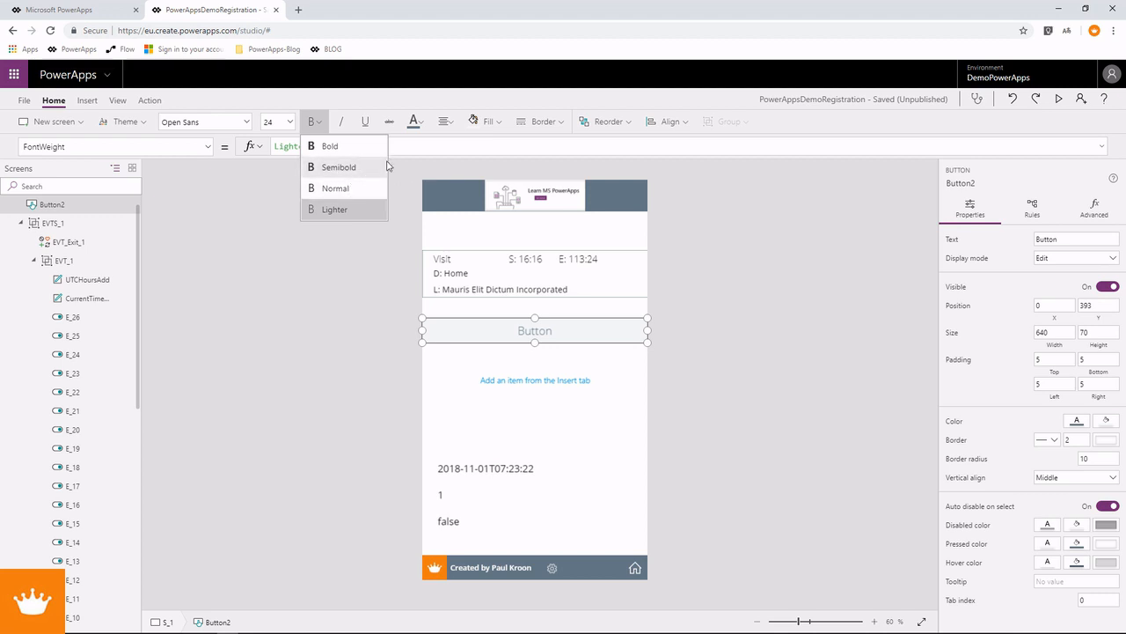
left_click(357, 170)
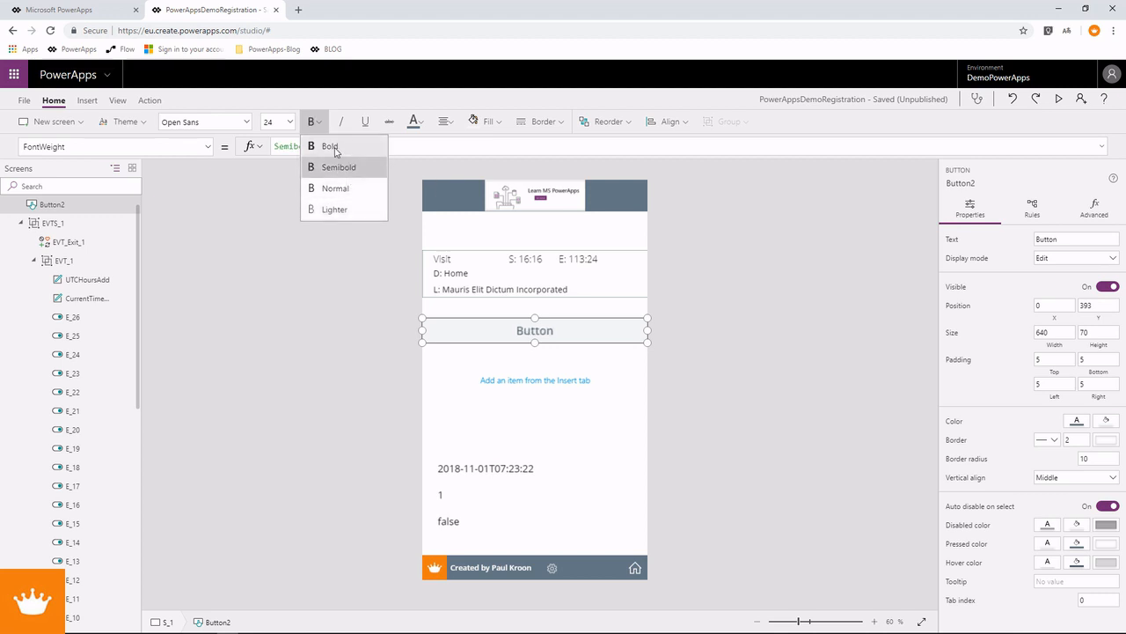
left_click(343, 193)
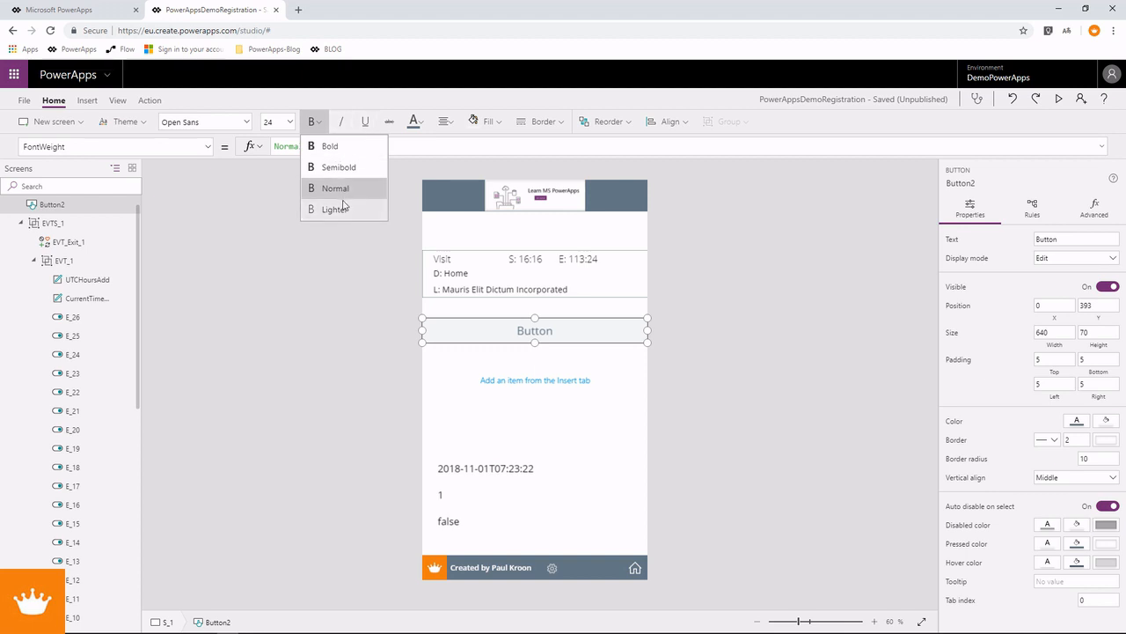
left_click(345, 210)
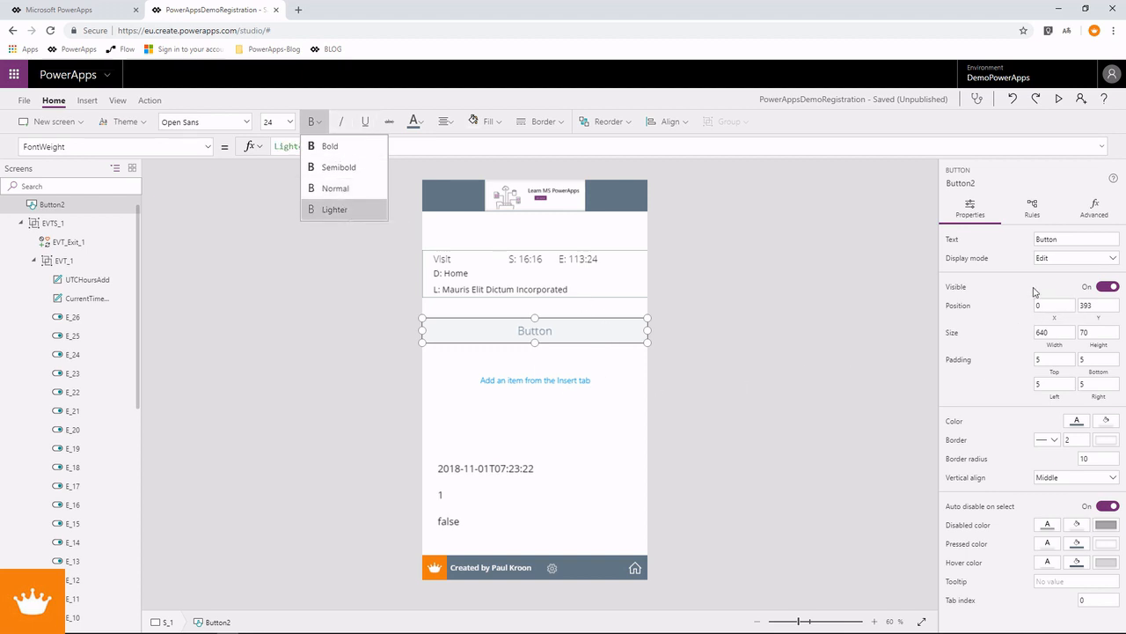
Step: Set the button's border radius to 0, check its look in the app preview and close the preview
left_click(1107, 458)
key("Tab")
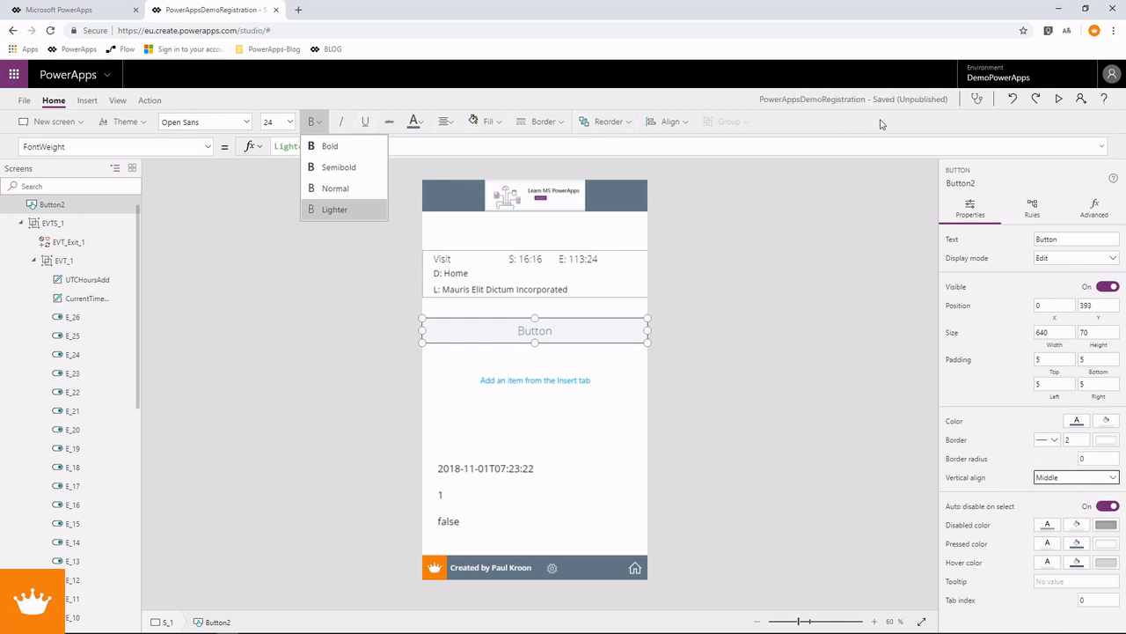
left_click(1058, 100)
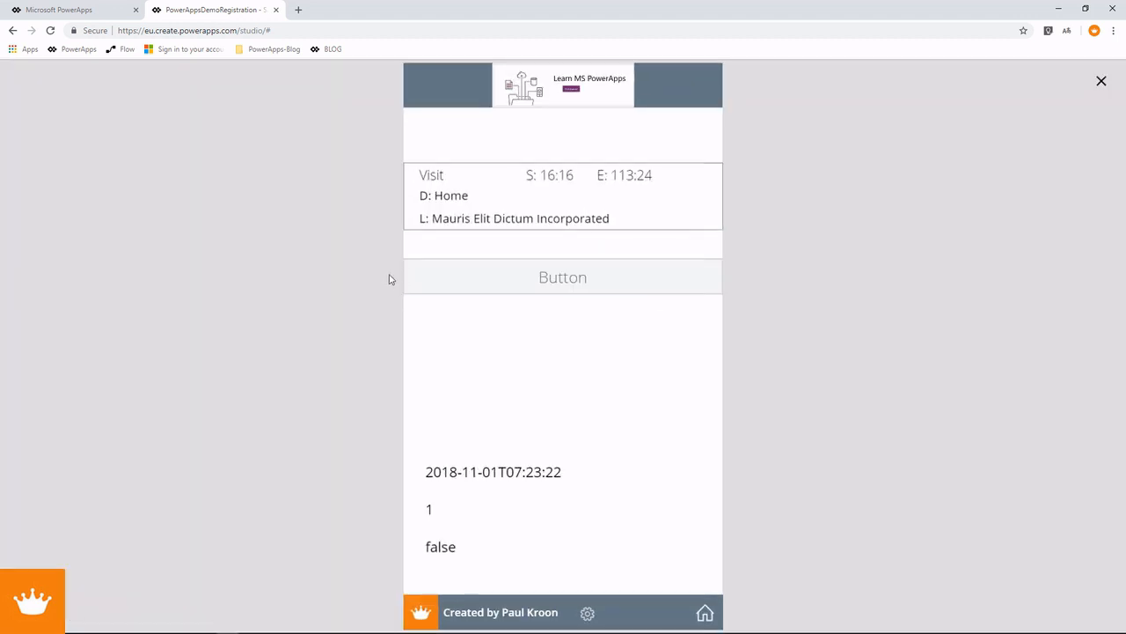
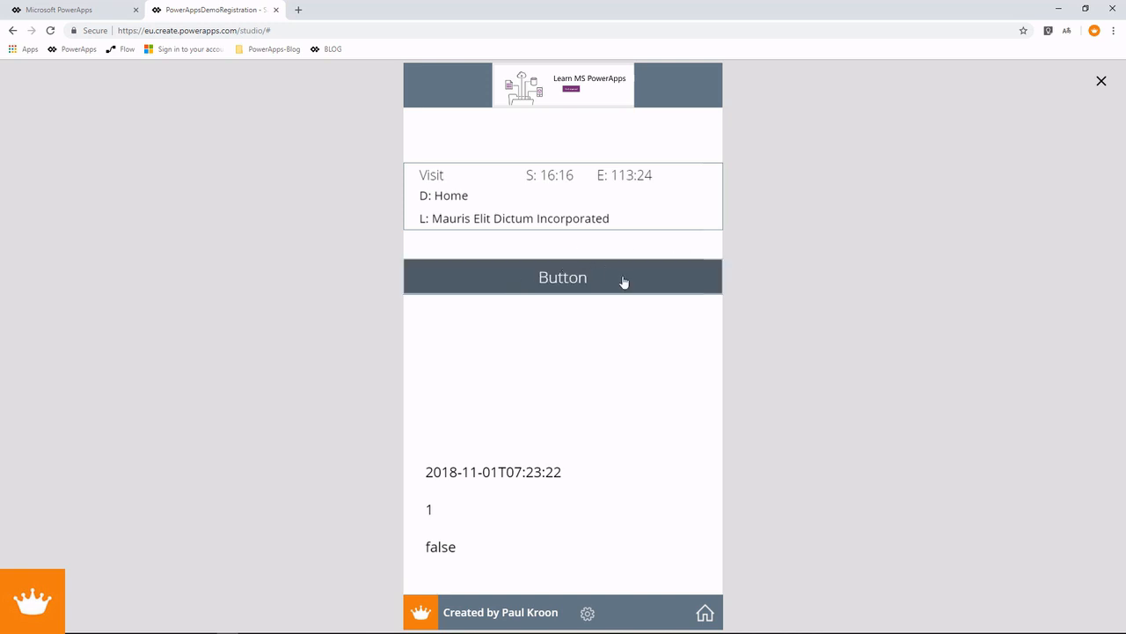
left_click(1101, 80)
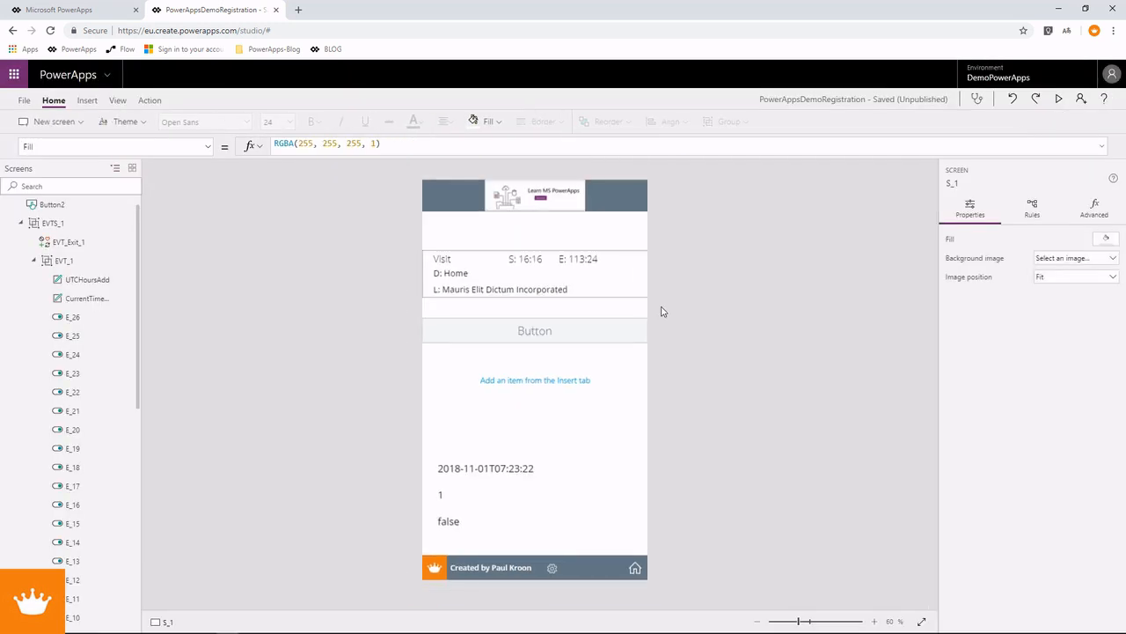
Step: Insert a Check icon on the registration screen
left_click(560, 329)
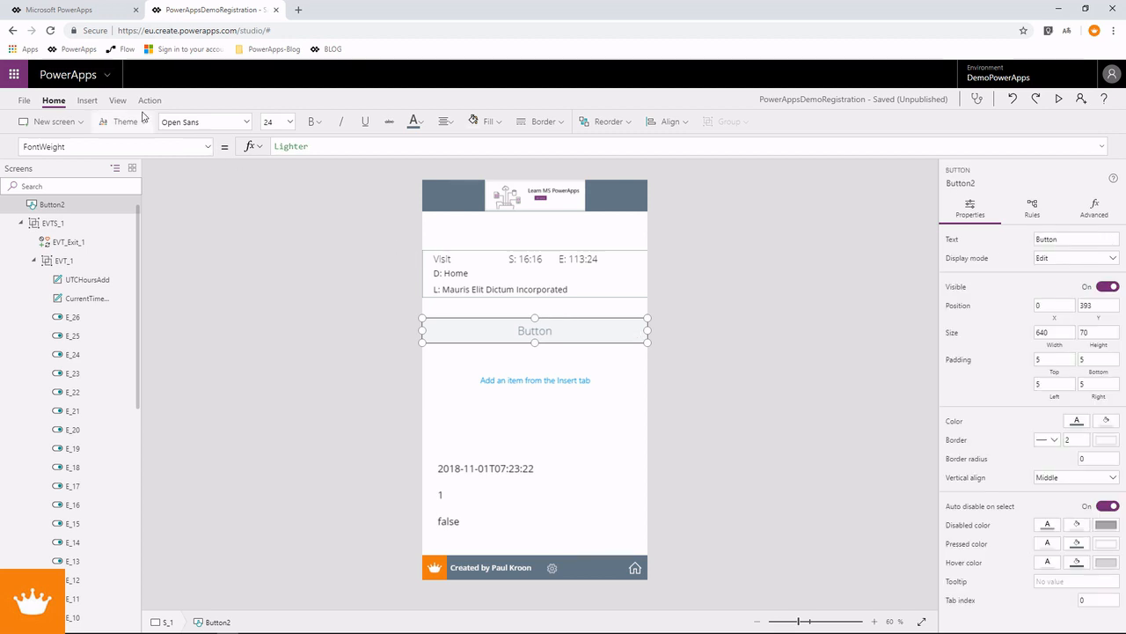
left_click(87, 101)
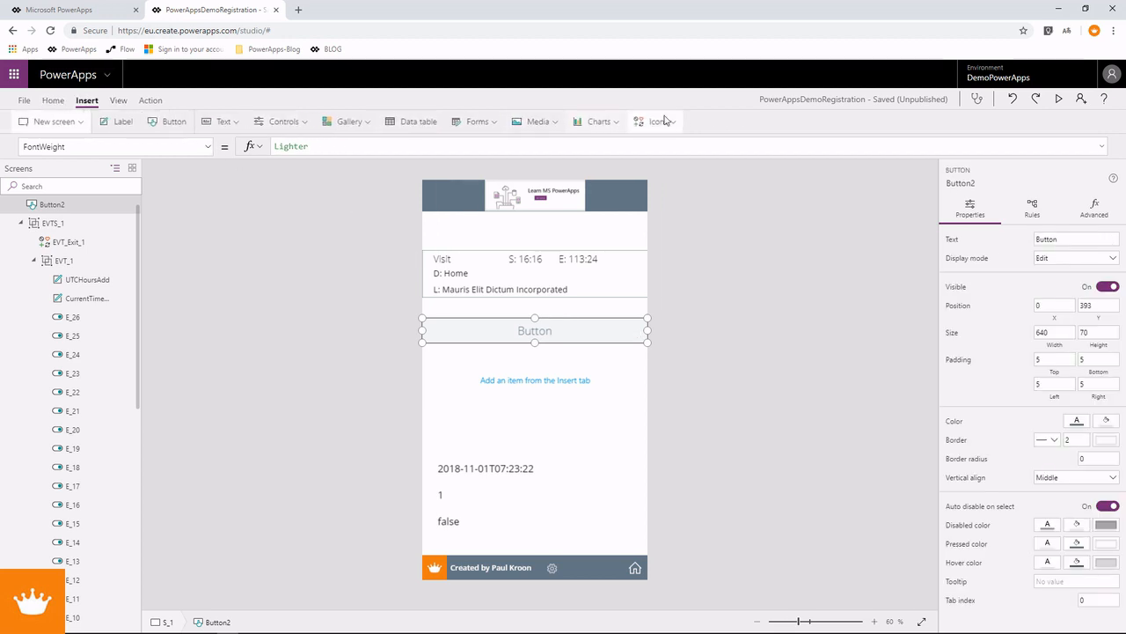
left_click(678, 126)
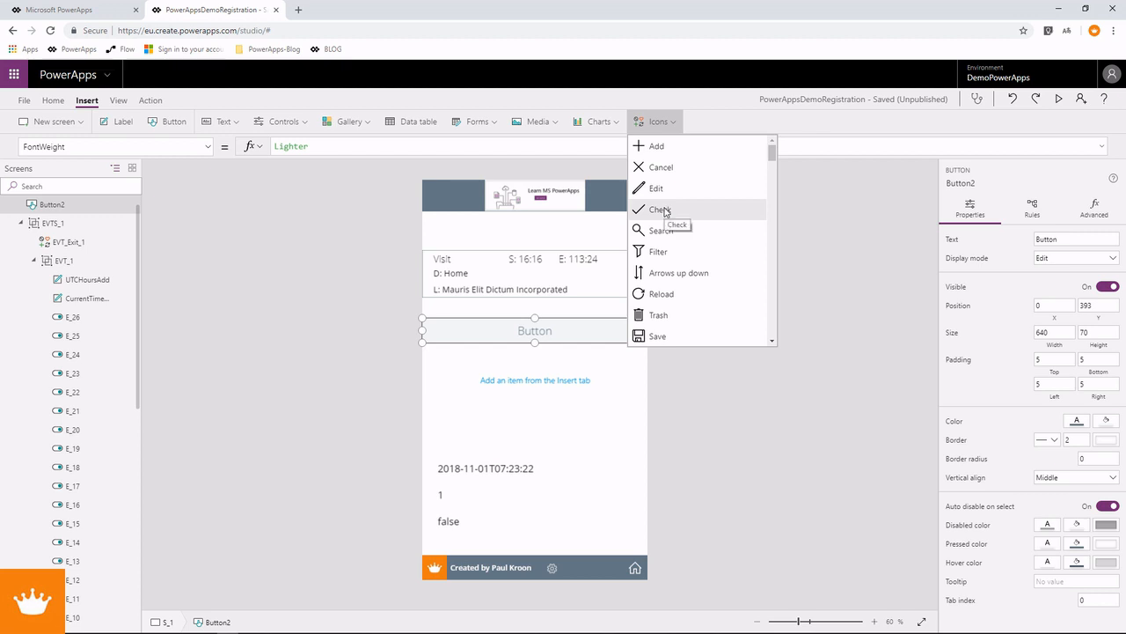
left_click(660, 209)
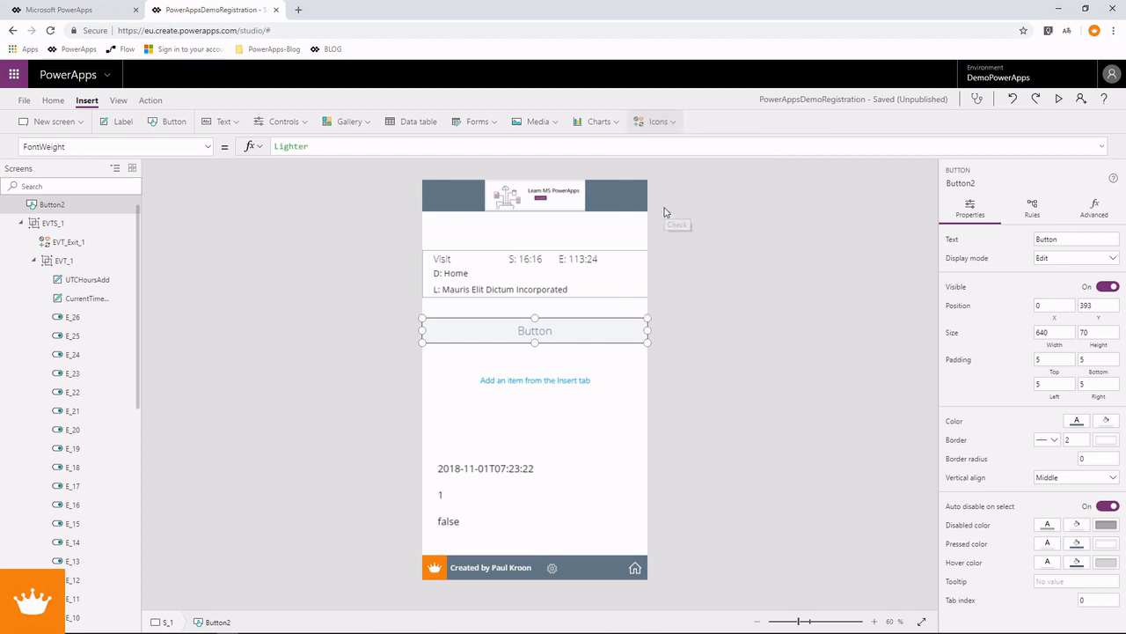
Step: Insert a Search icon on the registration screen
left_click(675, 125)
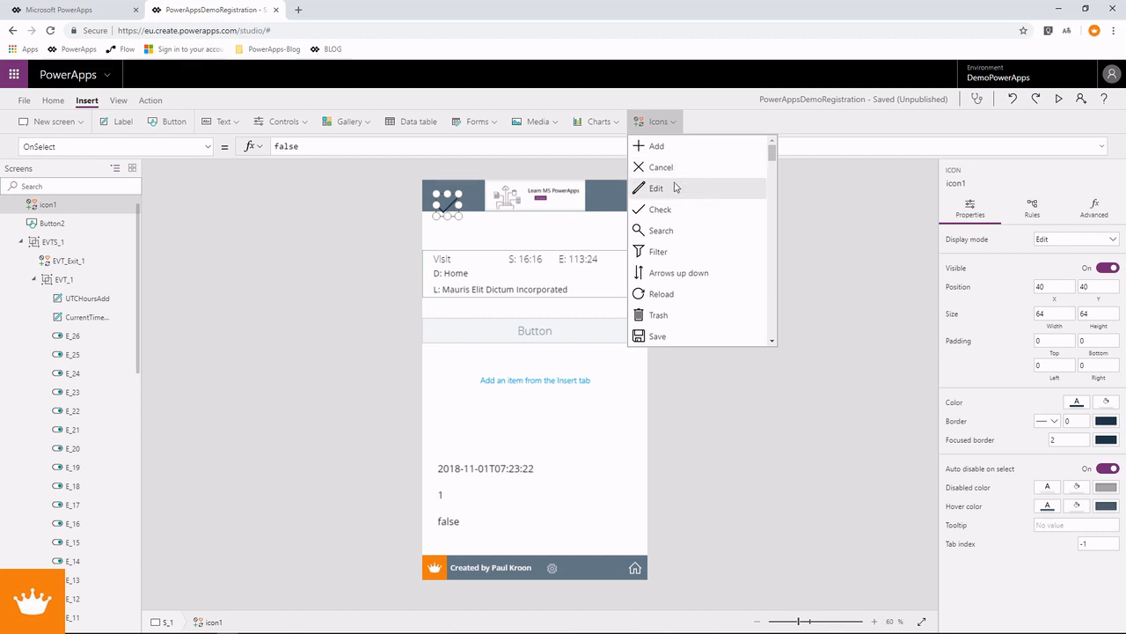
scroll(661, 273, "down", 1)
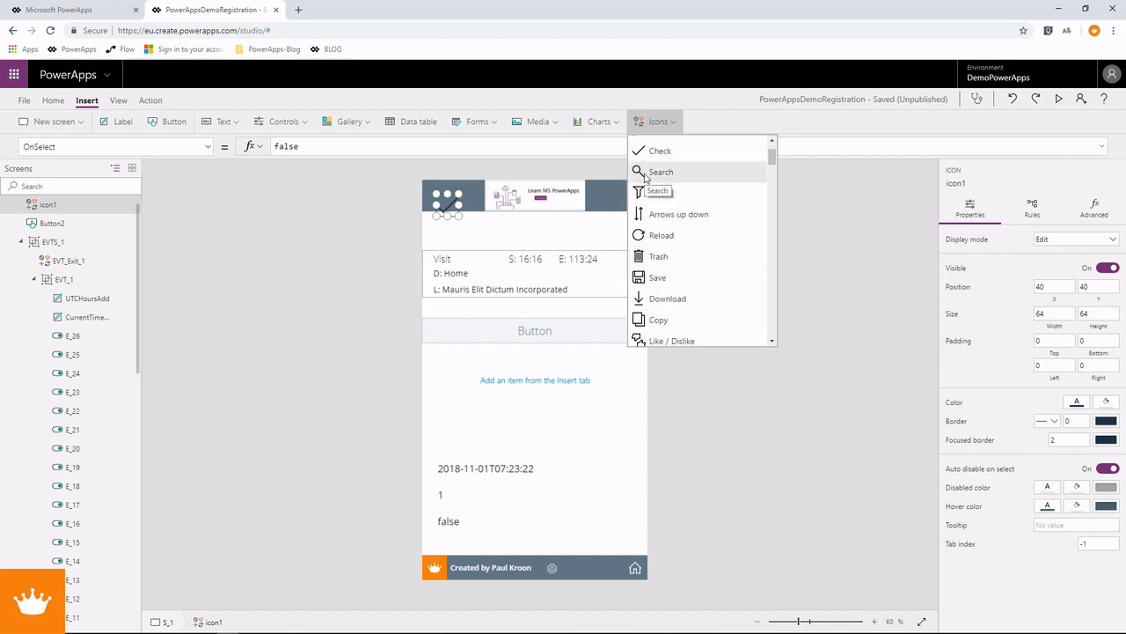
left_click(647, 173)
Step: Insert a Home icon on the registration screen
left_click(658, 123)
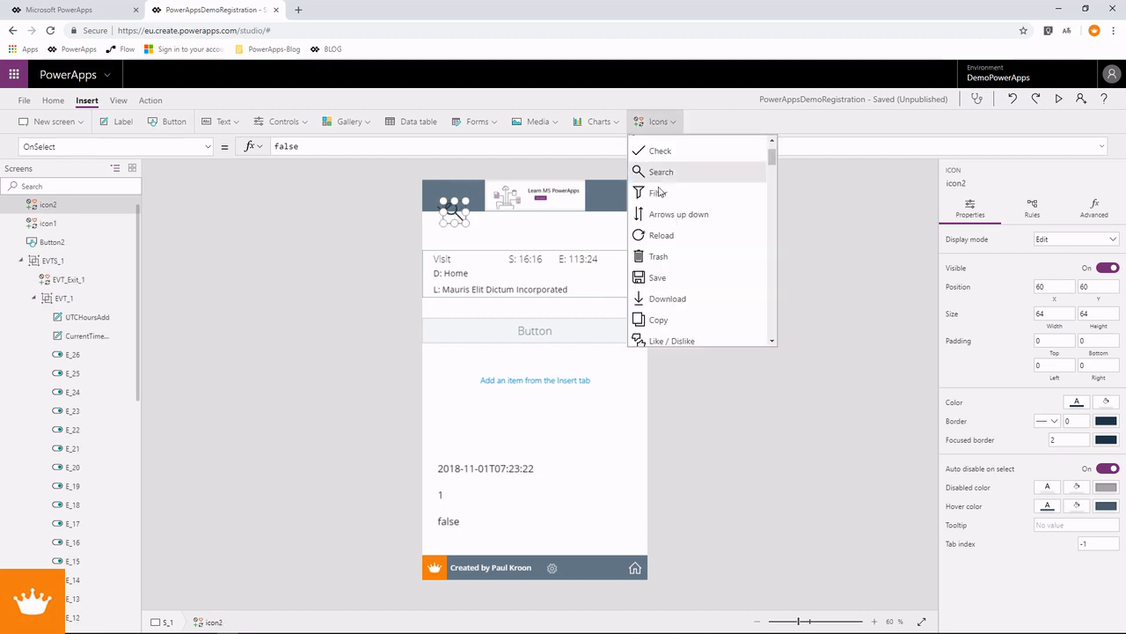
scroll(662, 299, "down", 2)
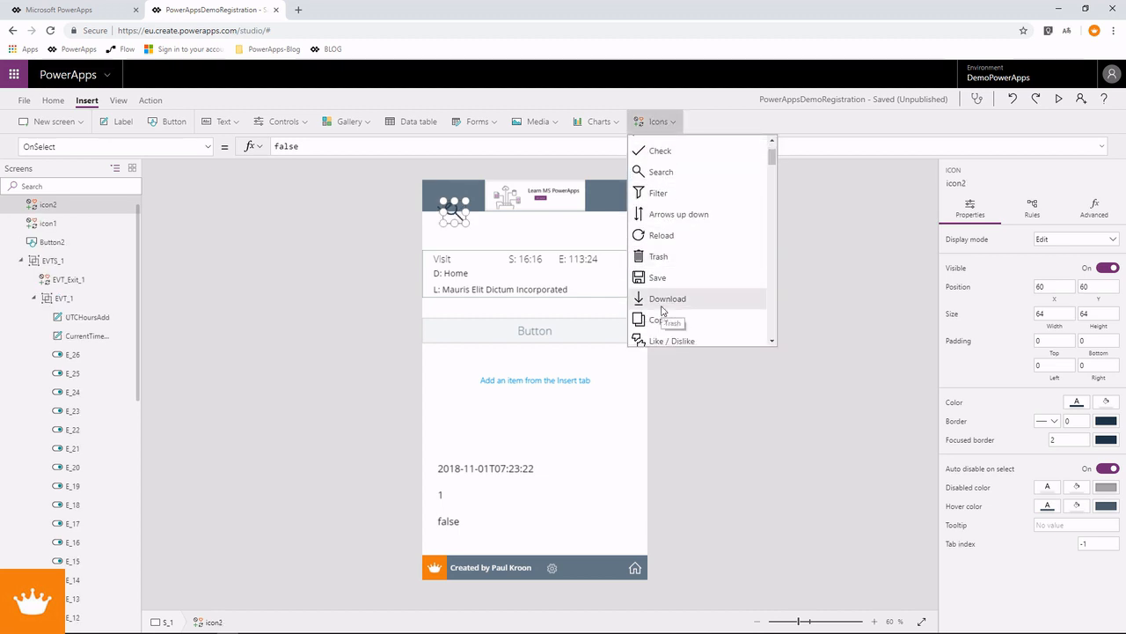
scroll(658, 304, "down", 3)
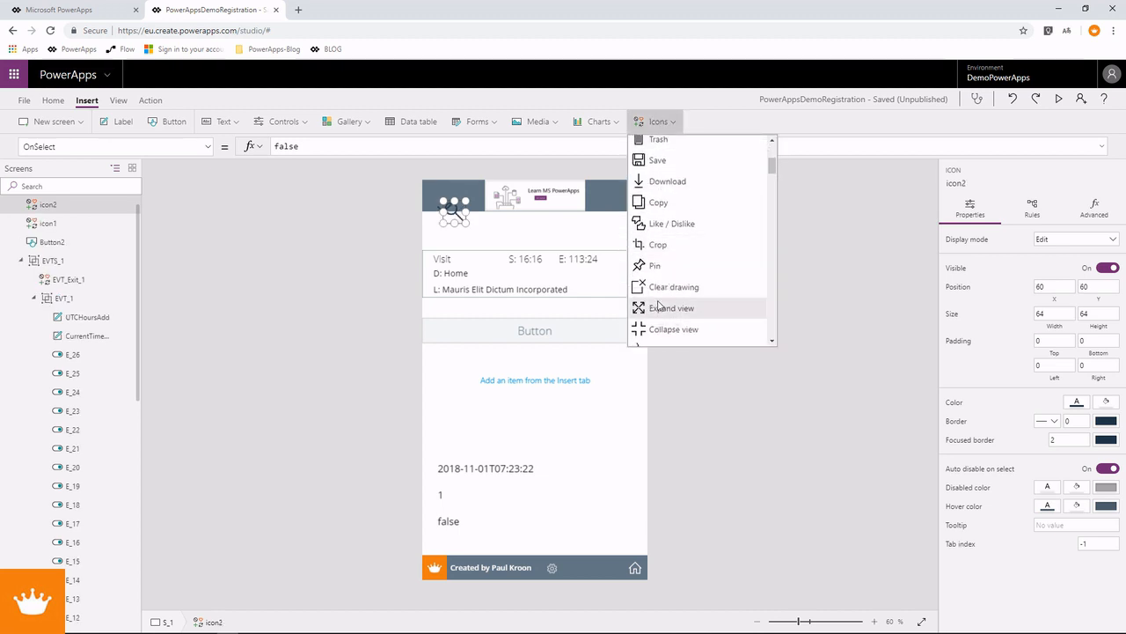
scroll(658, 306, "down", 4)
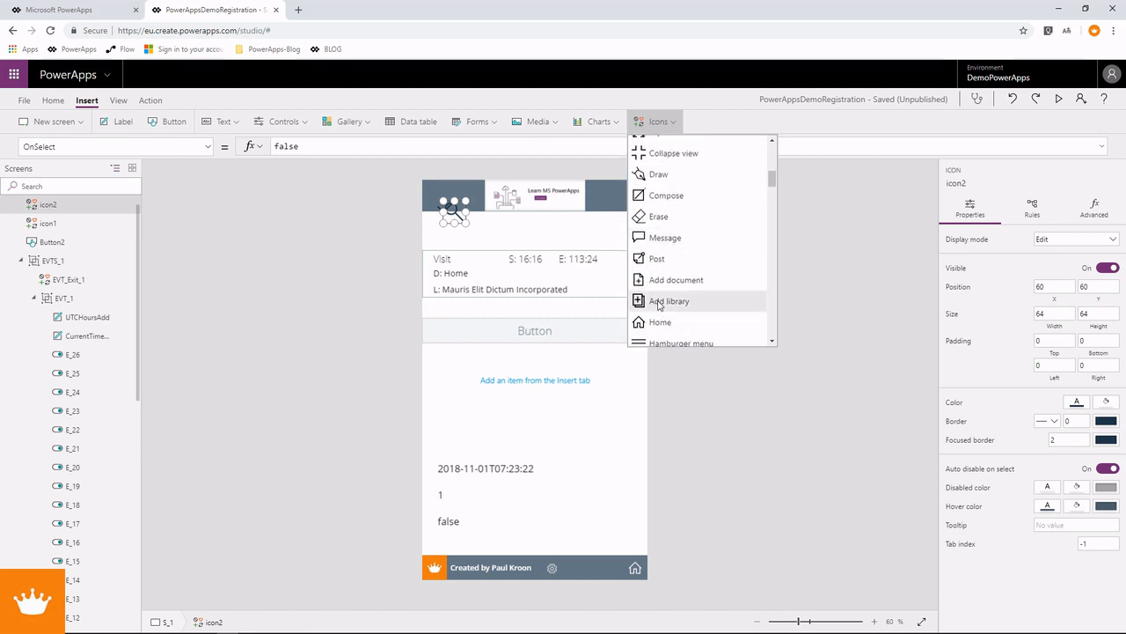
left_click(638, 264)
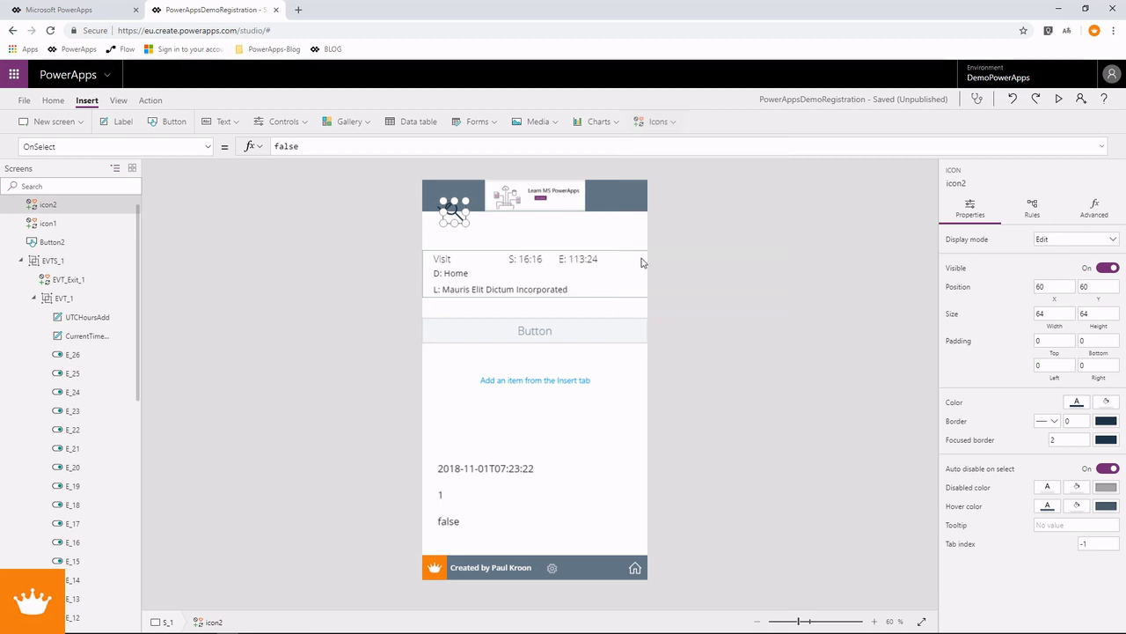
Step: Insert a Map icon on the registration screen
left_click(670, 128)
scroll(673, 308, "down", 8)
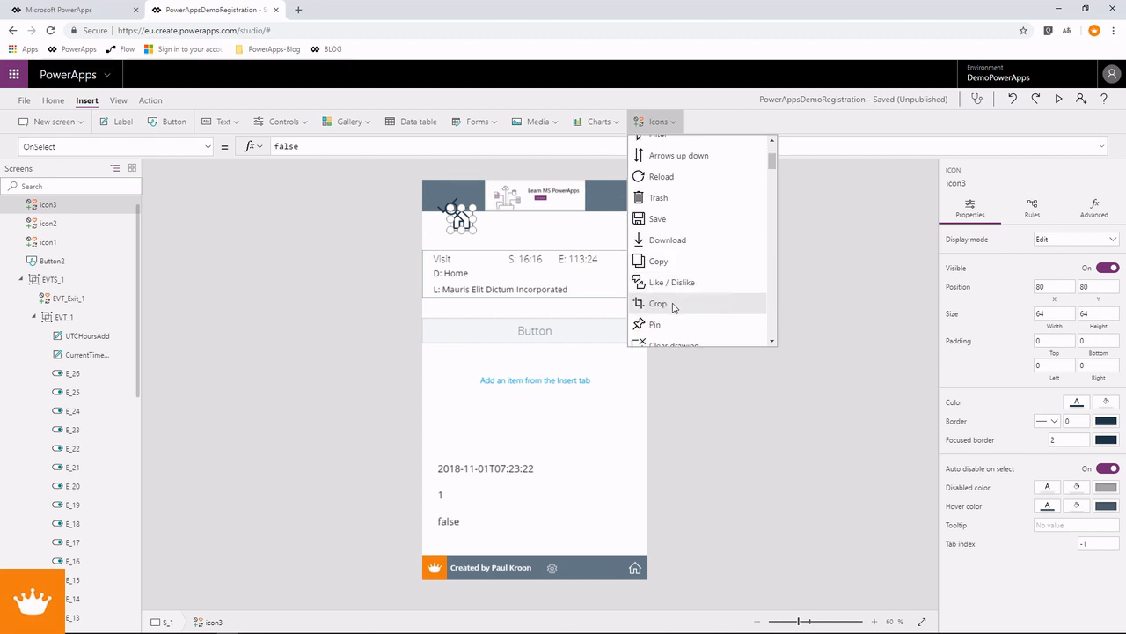
scroll(674, 308, "down", 4)
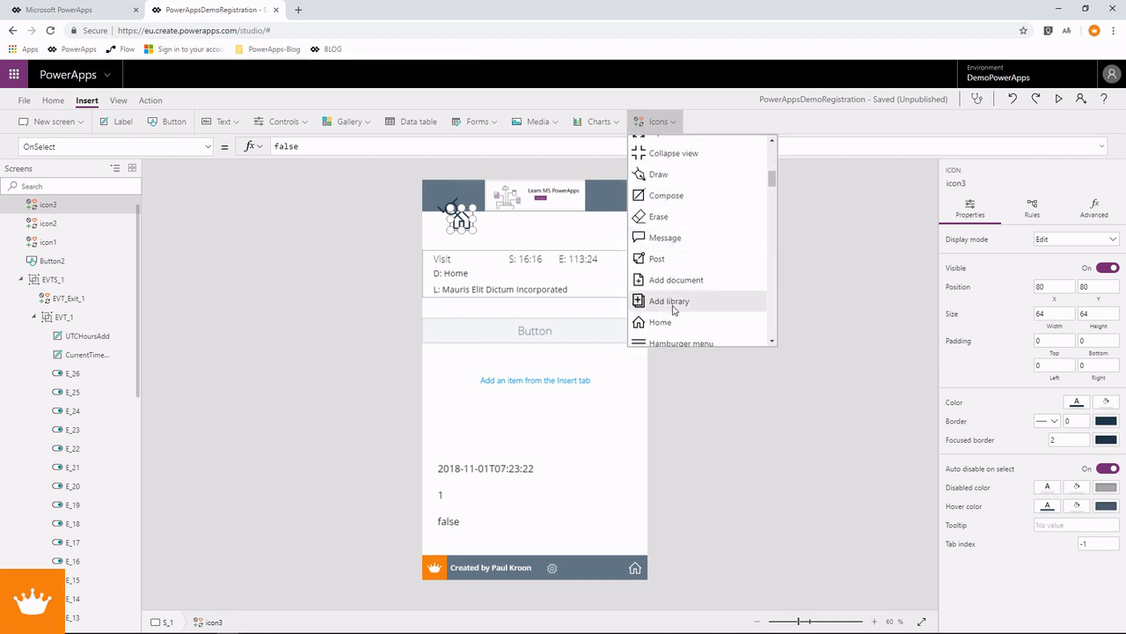
scroll(673, 308, "down", 1)
scroll(674, 310, "down", 2)
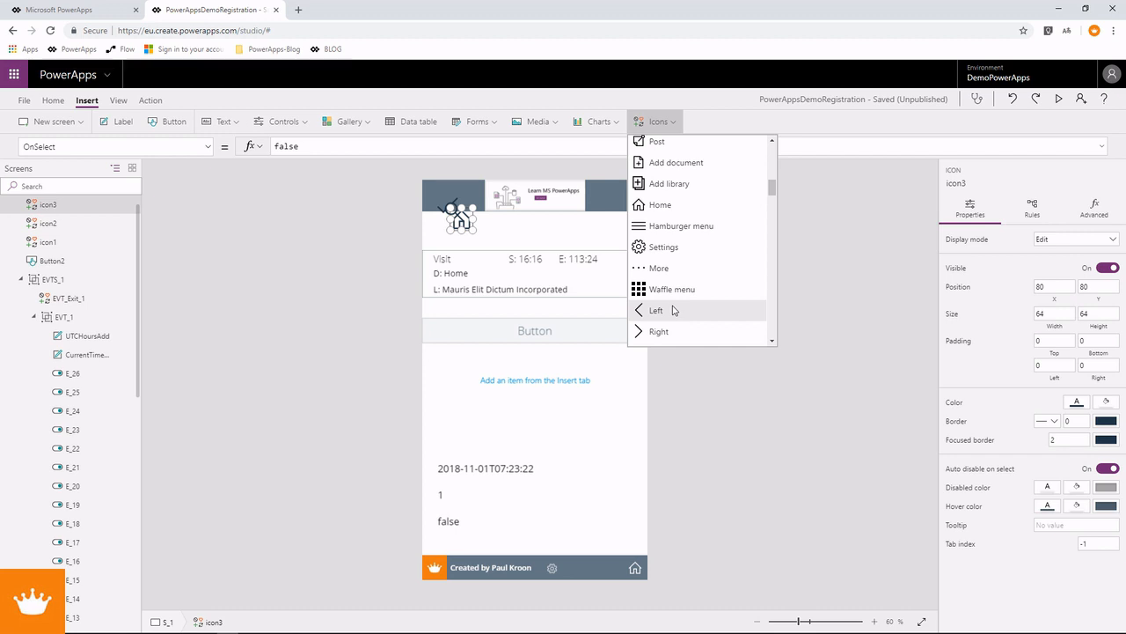
scroll(674, 310, "down", 2)
scroll(674, 310, "down", 5)
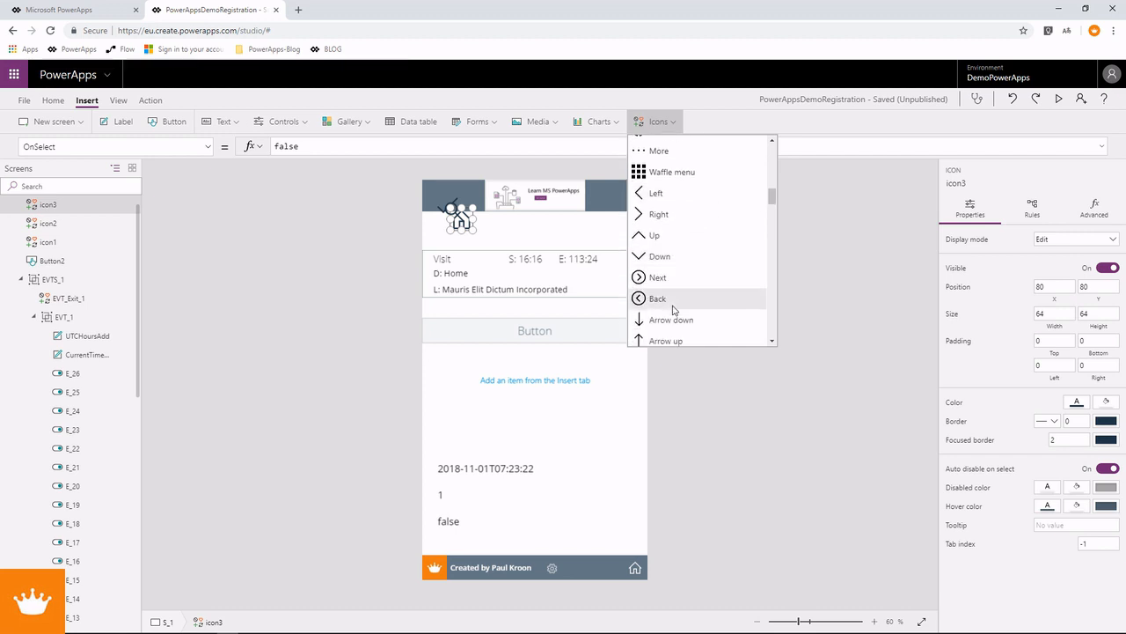
scroll(674, 310, "down", 2)
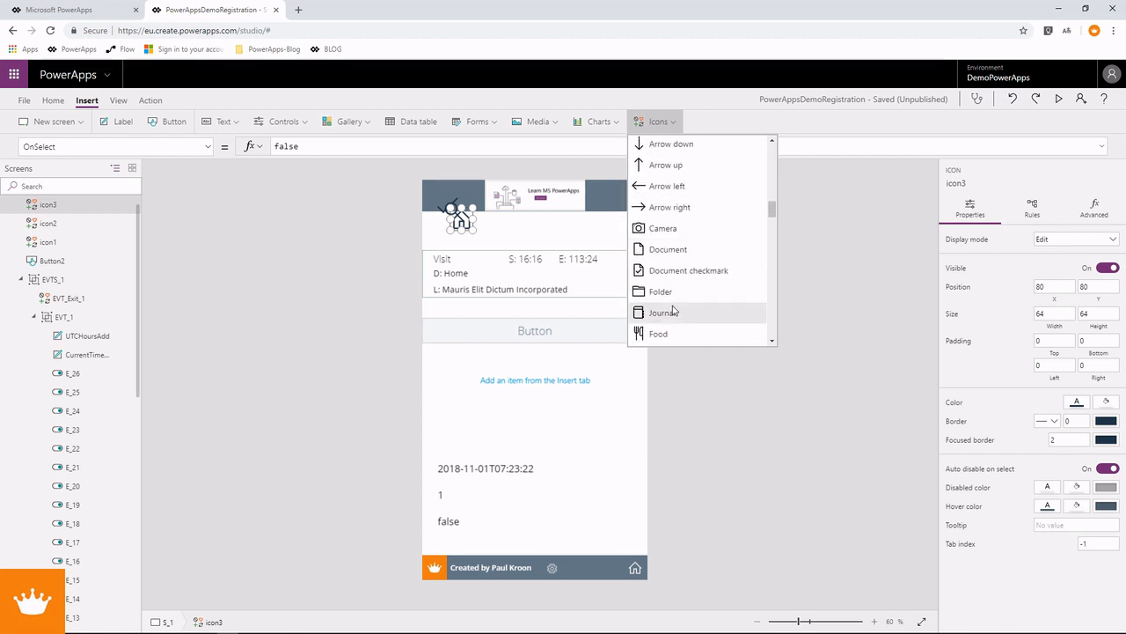
scroll(674, 310, "down", 2)
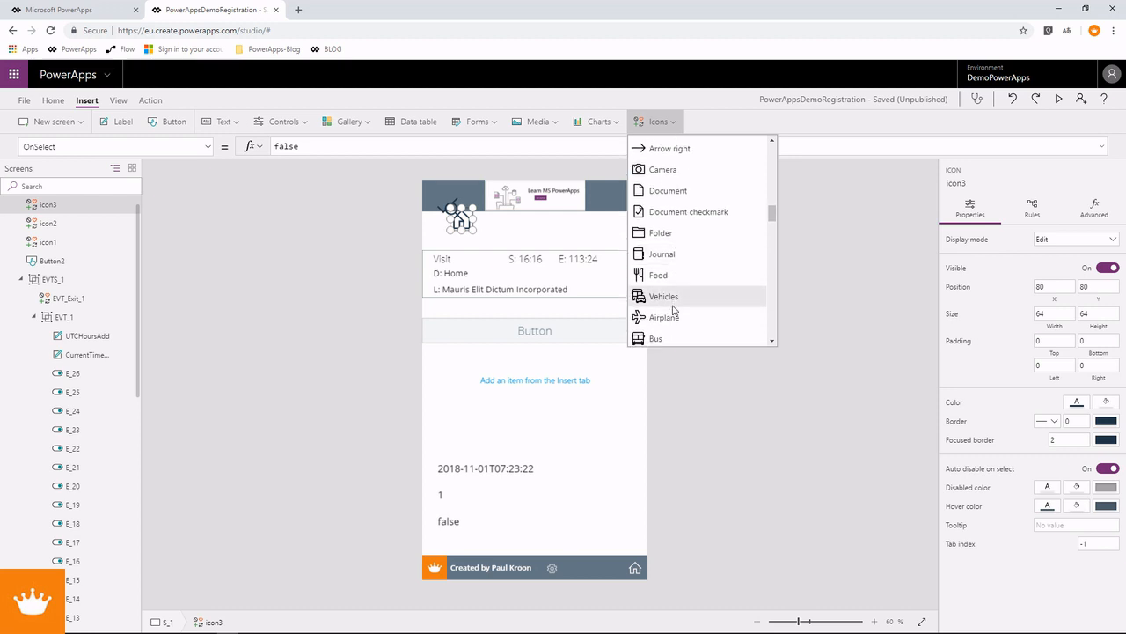
scroll(673, 310, "down", 2)
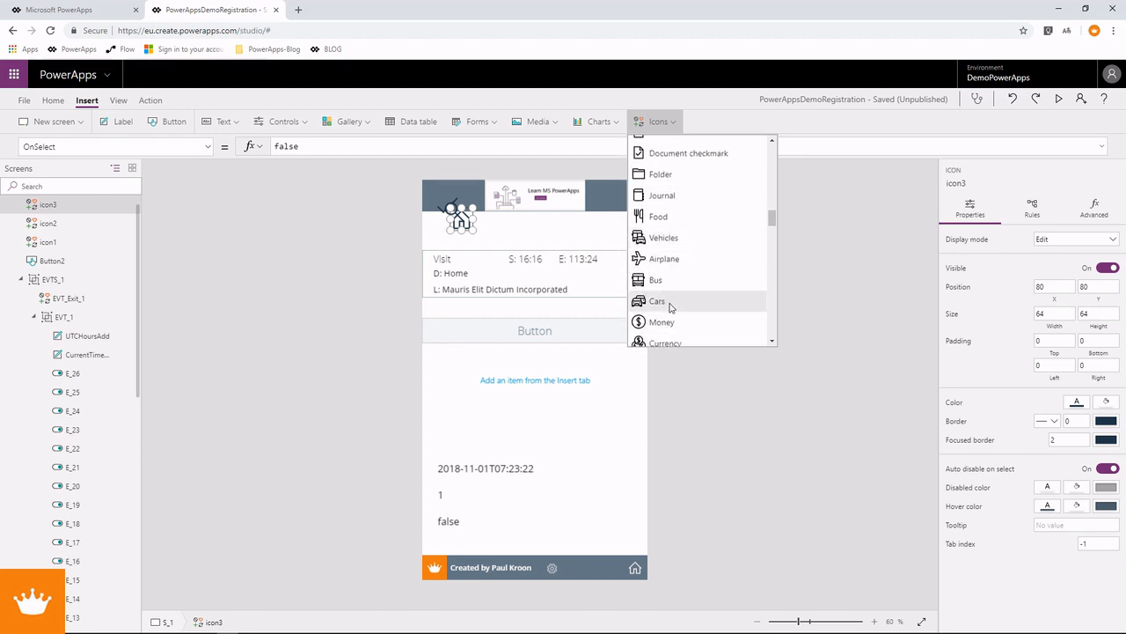
scroll(666, 305, "down", 7)
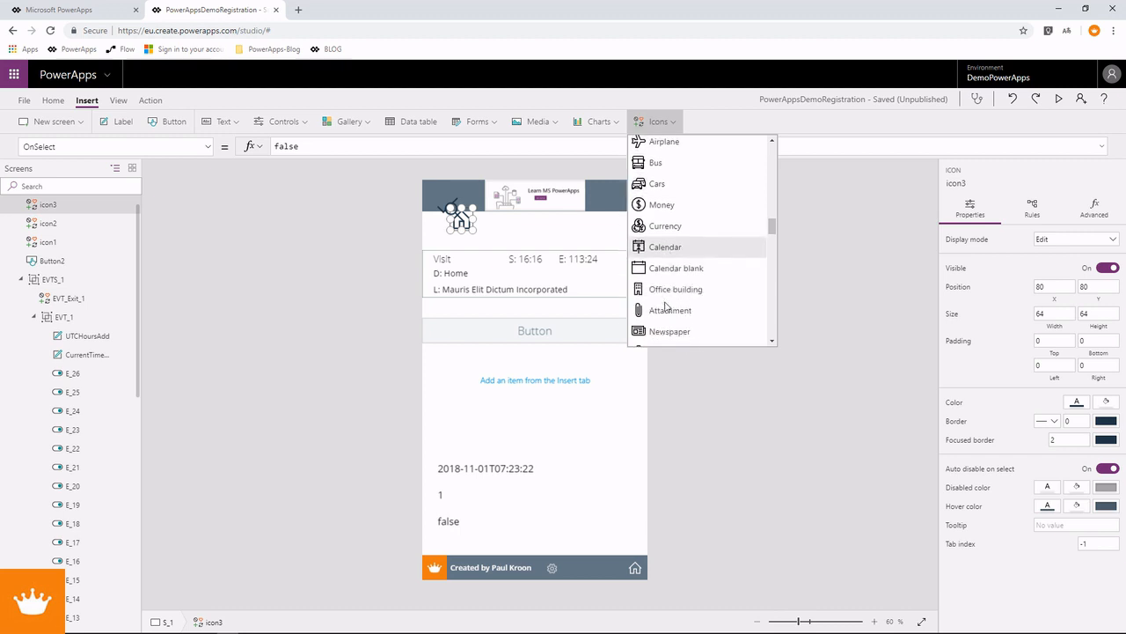
scroll(655, 301, "down", 1)
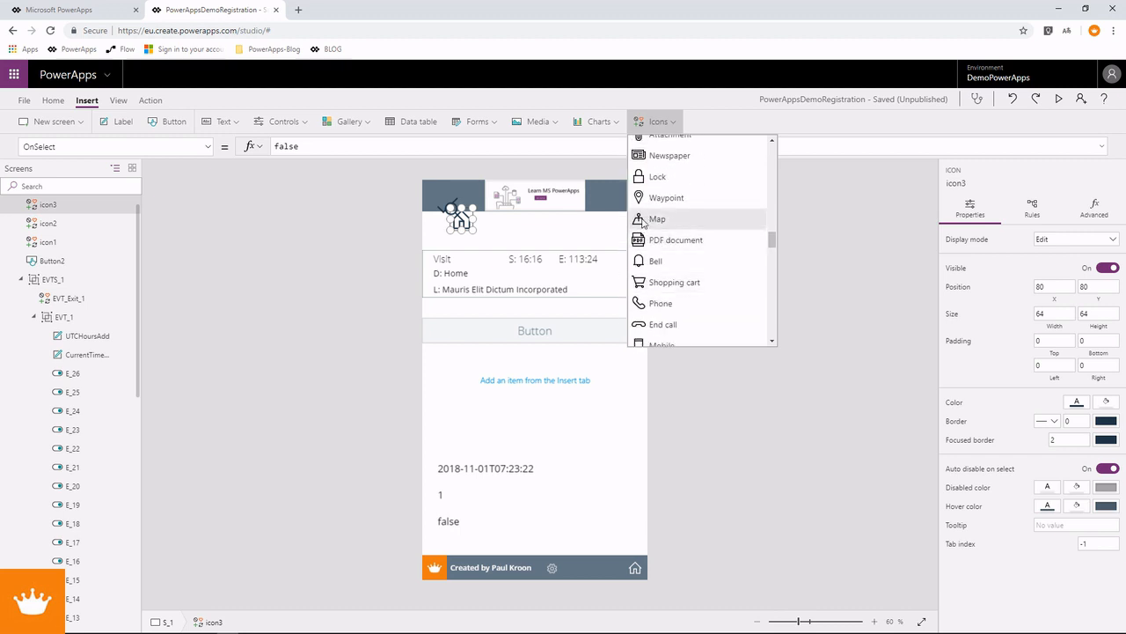
left_click(655, 220)
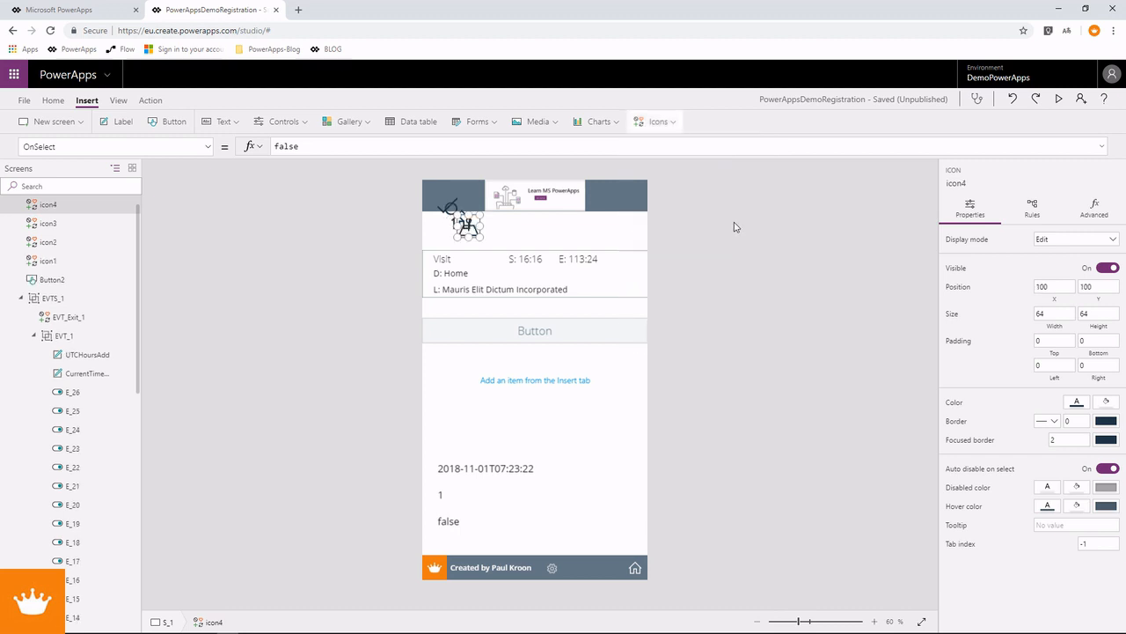
Step: Look through the available icons and shapes and insert a Like / Dislike icon on the registration screen
left_click(669, 125)
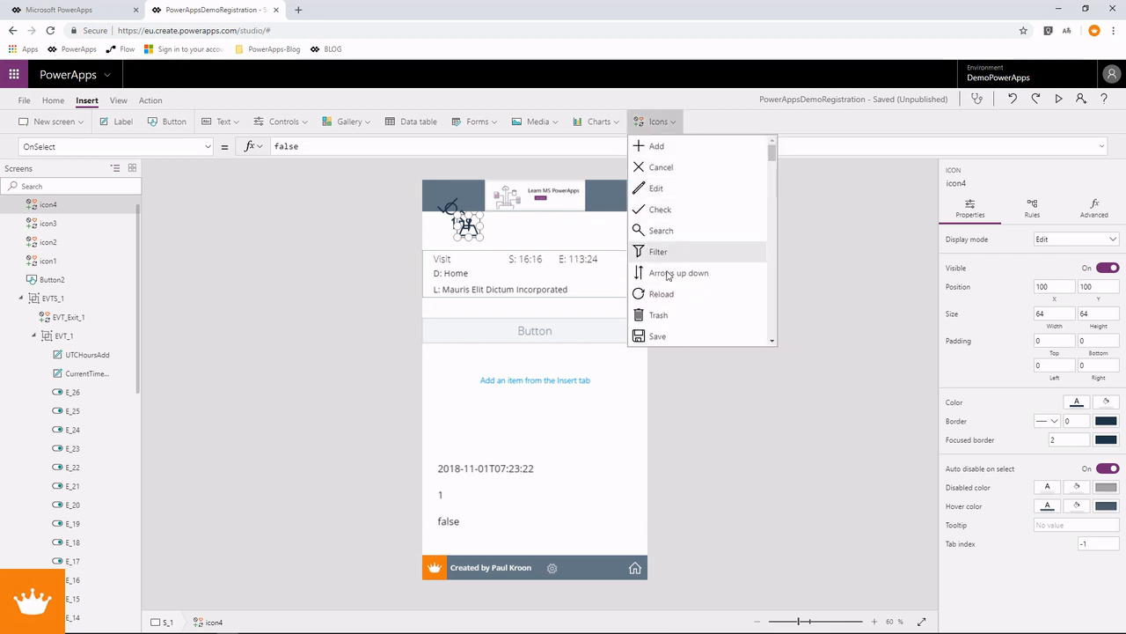
scroll(670, 282, "down", 12)
scroll(670, 289, "down", 15)
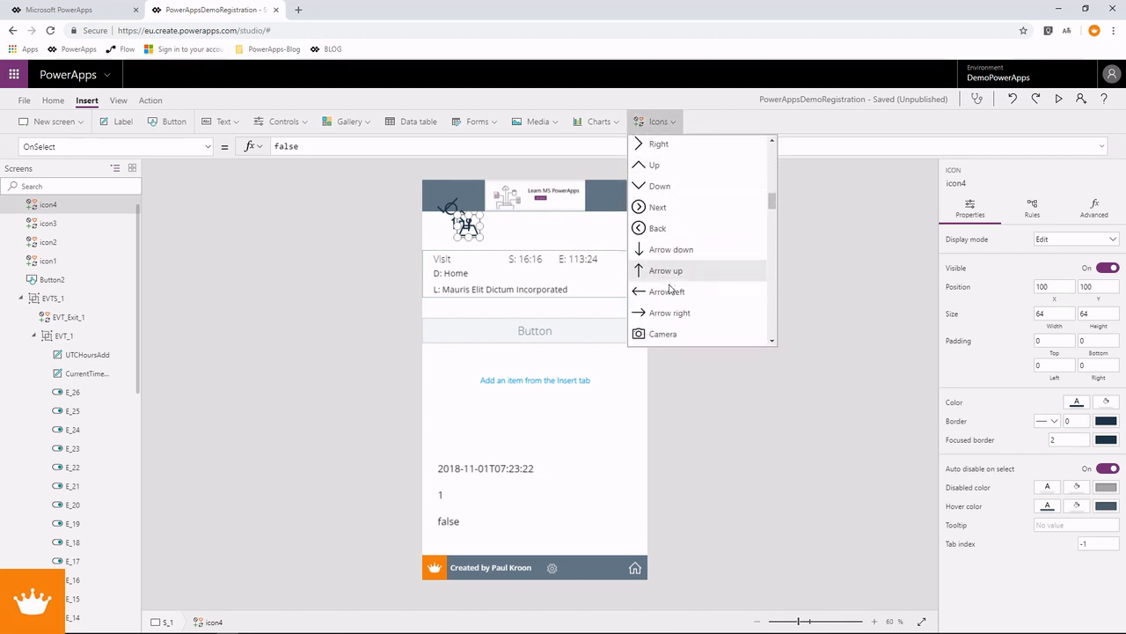
scroll(670, 288, "down", 10)
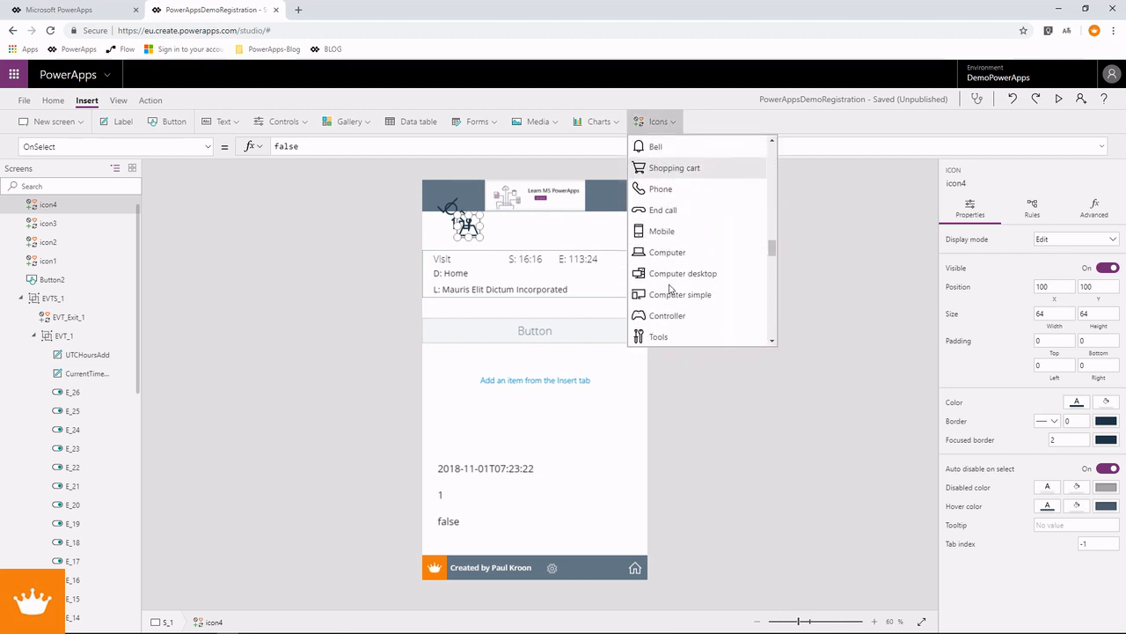
scroll(670, 288, "down", 10)
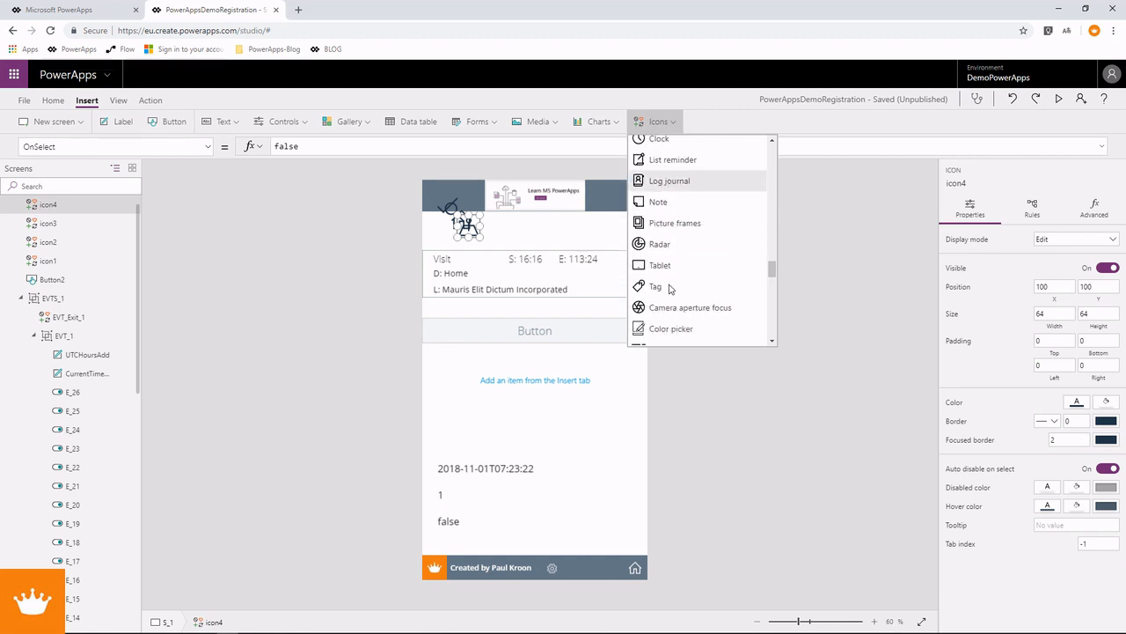
scroll(670, 289, "down", 10)
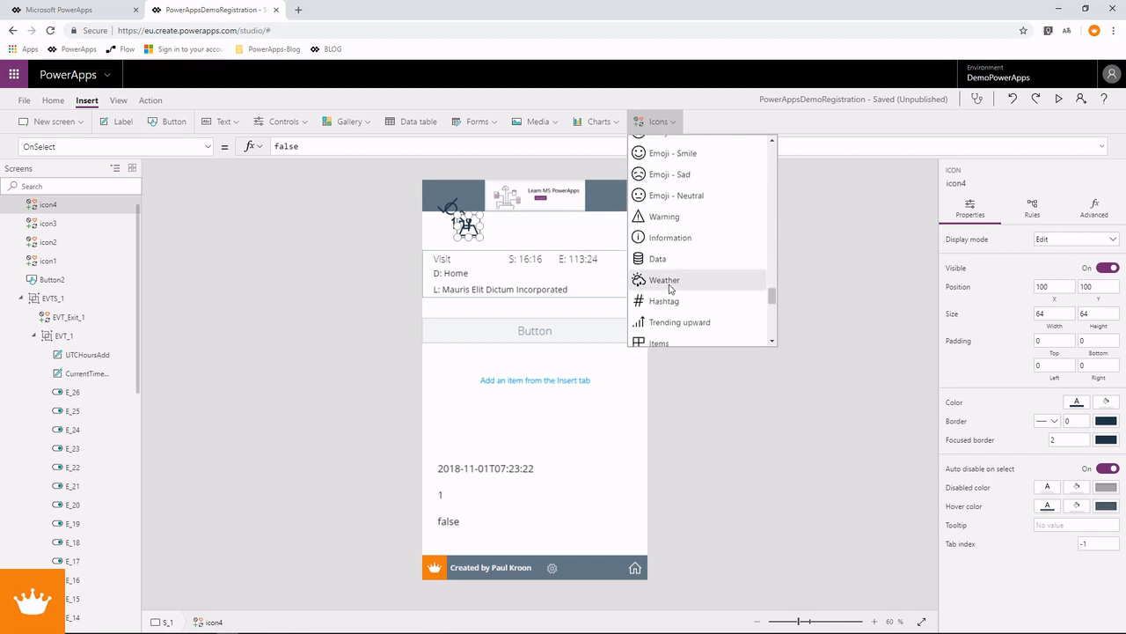
scroll(665, 308, "down", 10)
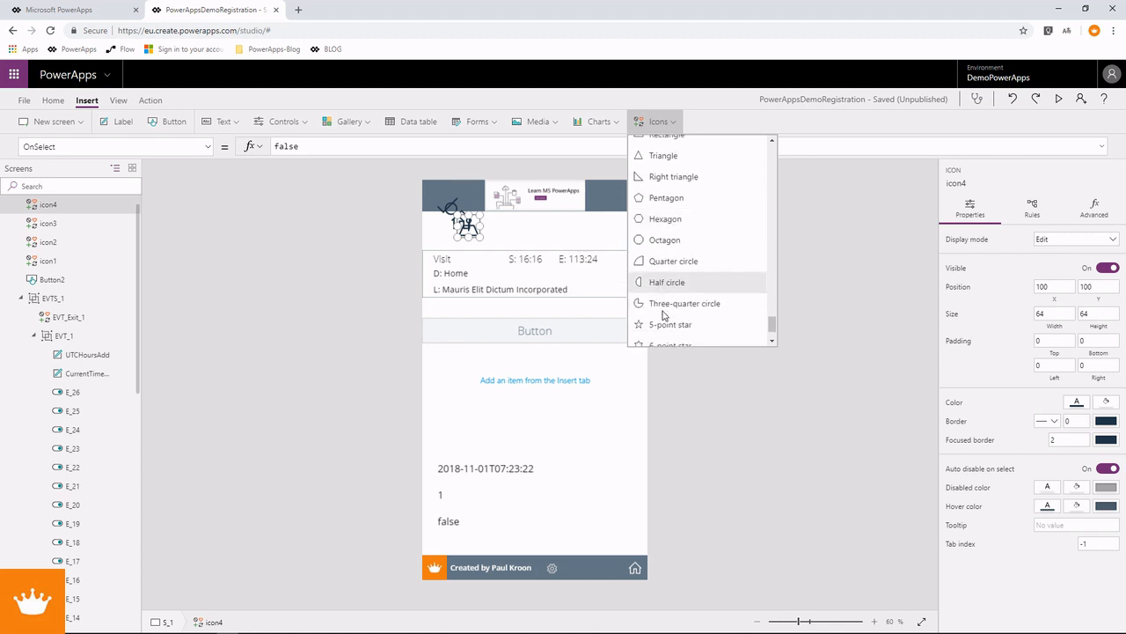
scroll(665, 314, "up", 15)
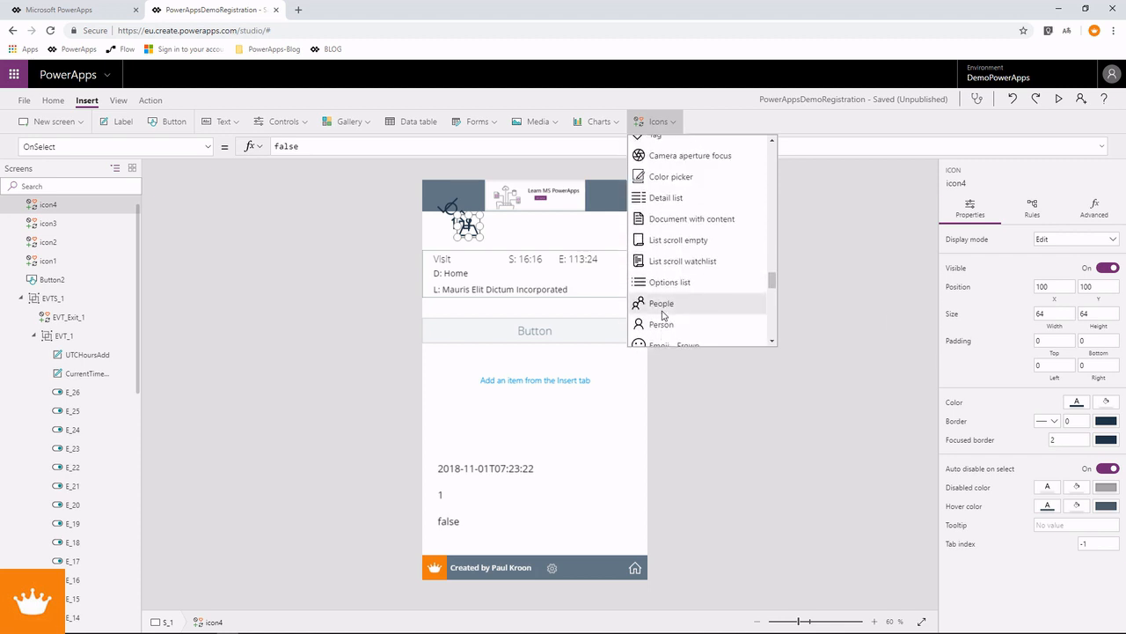
scroll(664, 315, "up", 15)
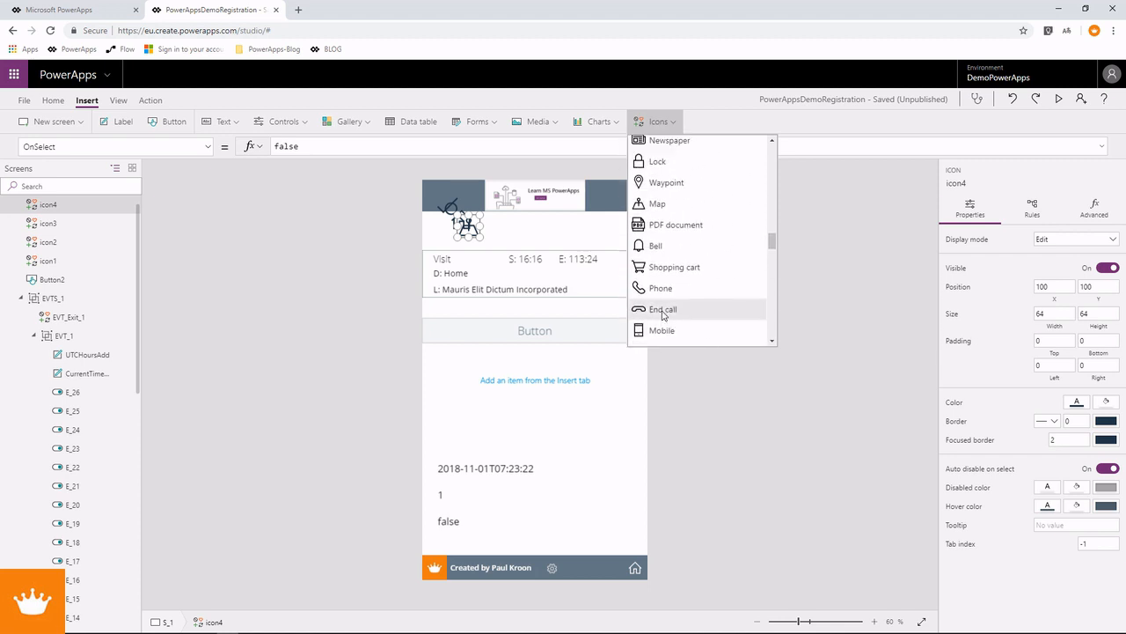
scroll(664, 315, "up", 10)
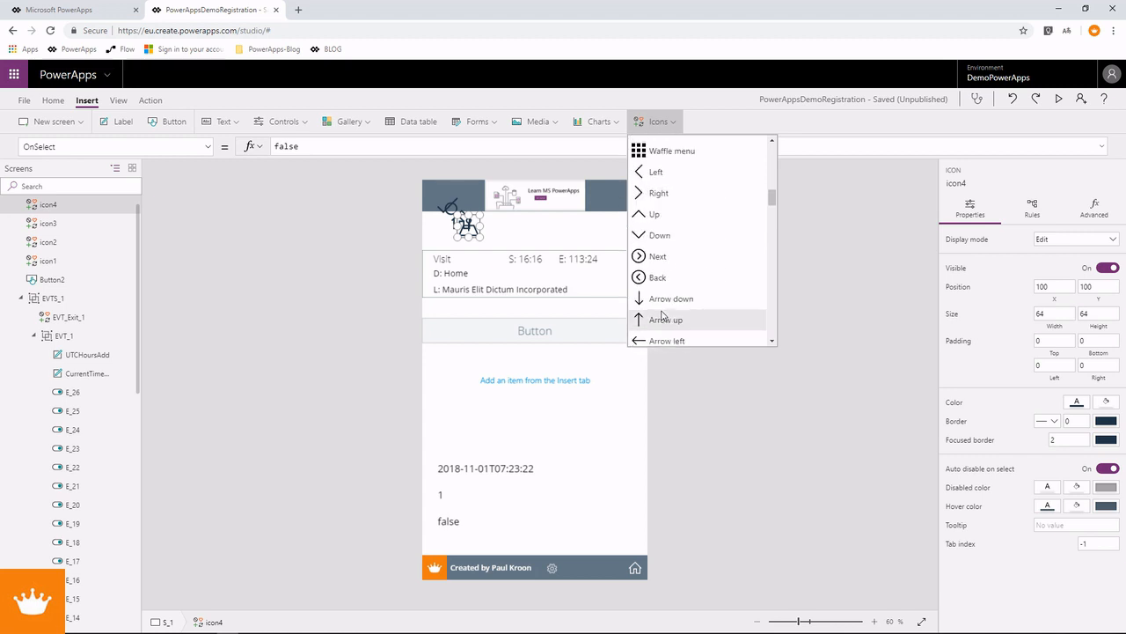
scroll(664, 315, "up", 3)
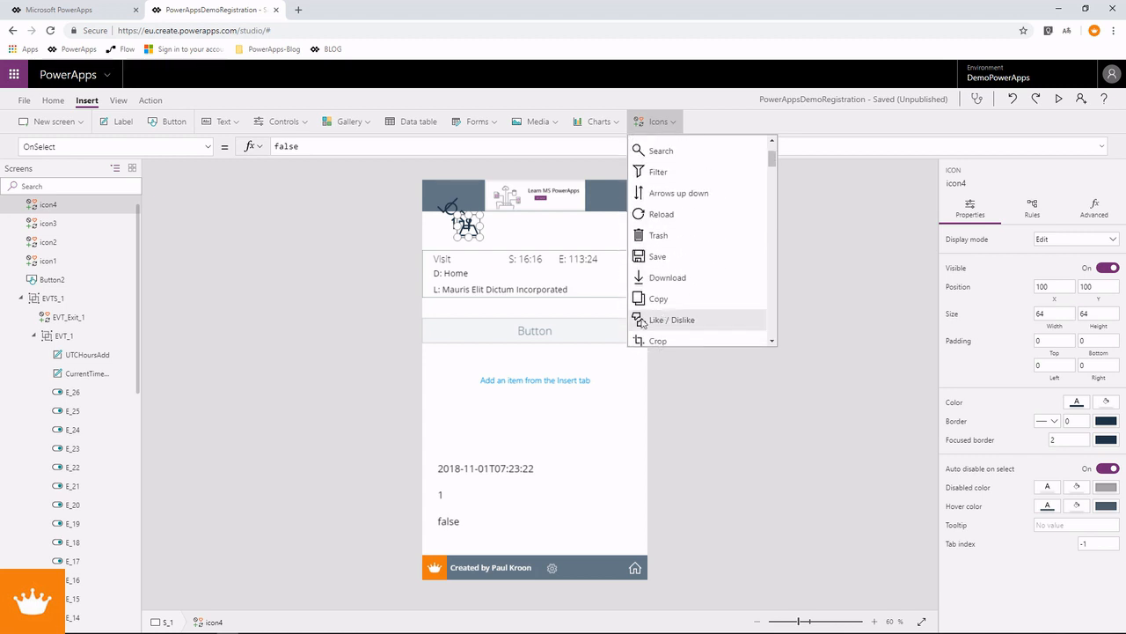
left_click(638, 322)
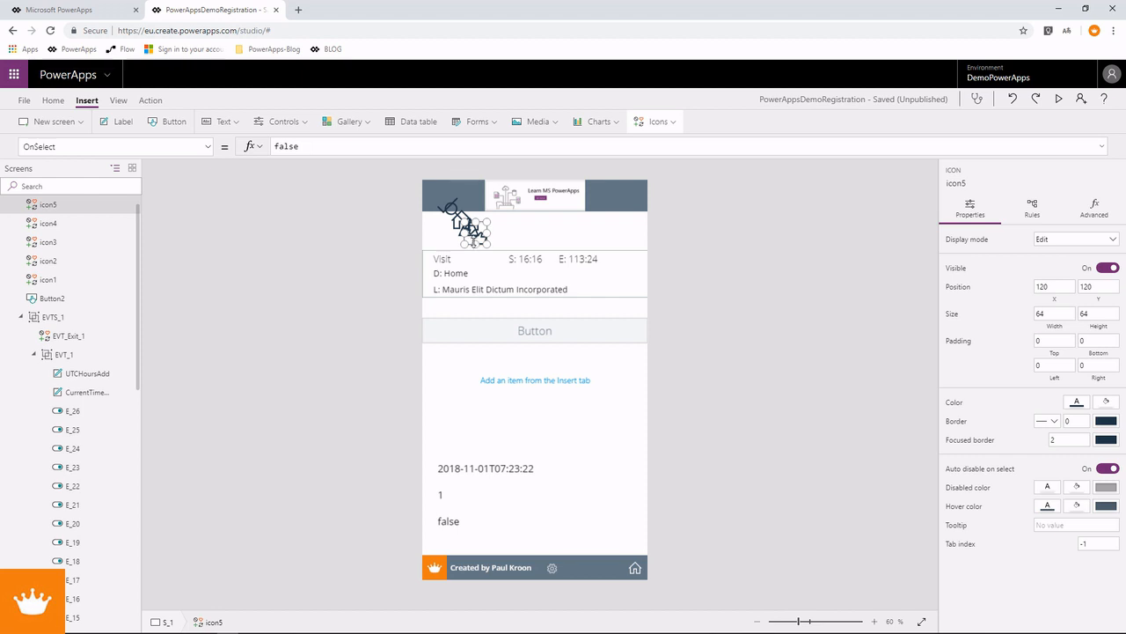
Step: Insert a Clock icon on the registration screen
left_click(671, 123)
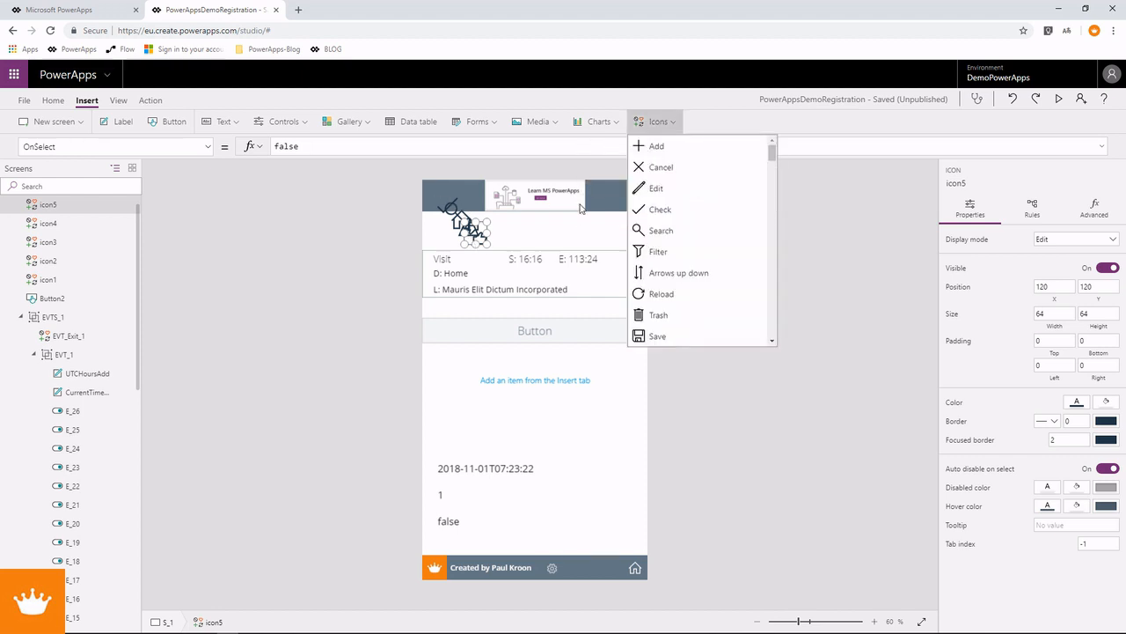
scroll(727, 294, "down", 4)
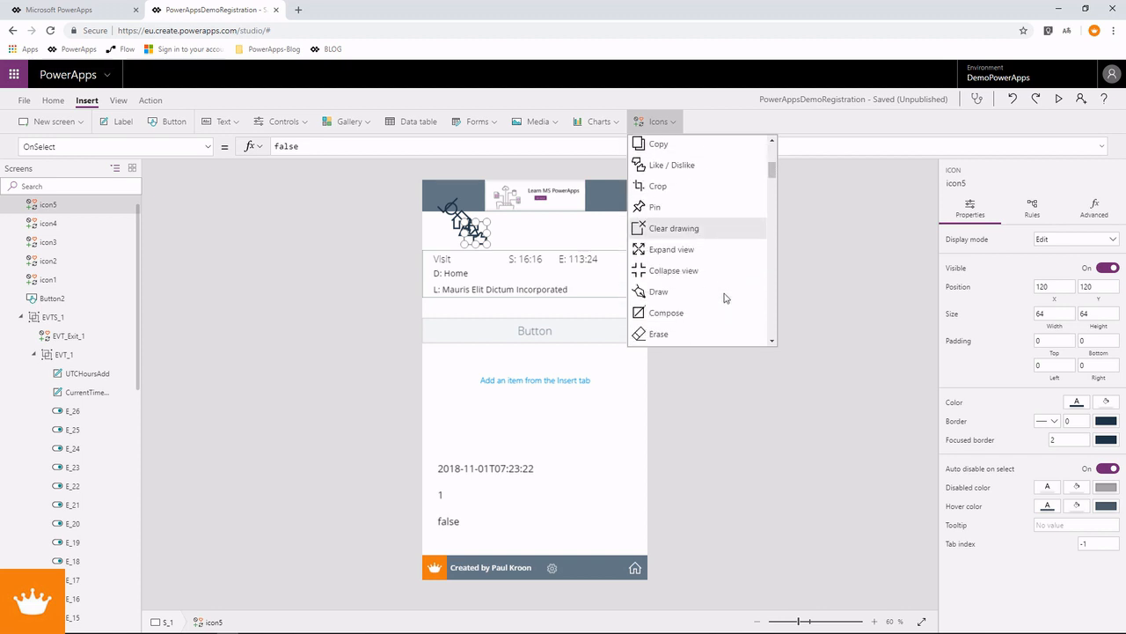
scroll(725, 297, "down", 4)
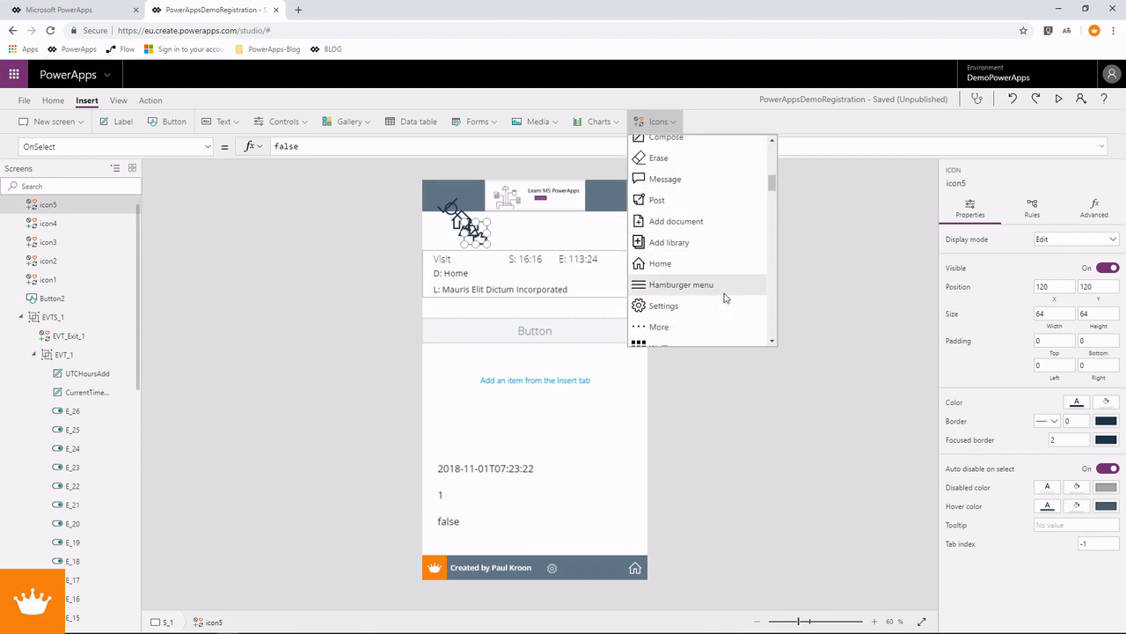
scroll(725, 298, "down", 5)
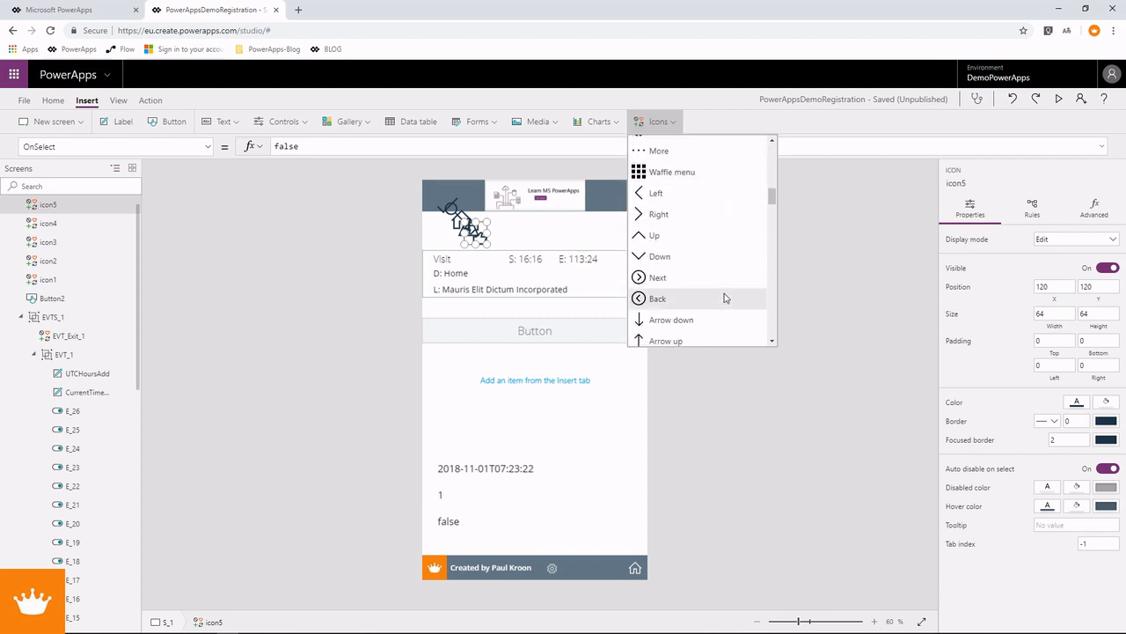
scroll(725, 297, "down", 6)
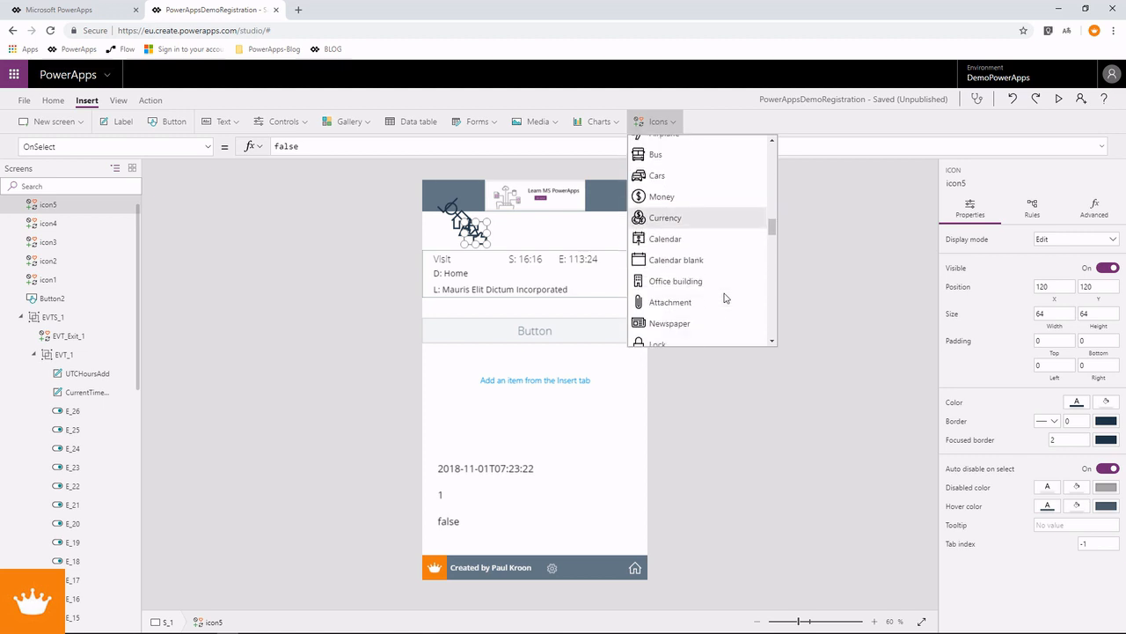
scroll(725, 297, "down", 2)
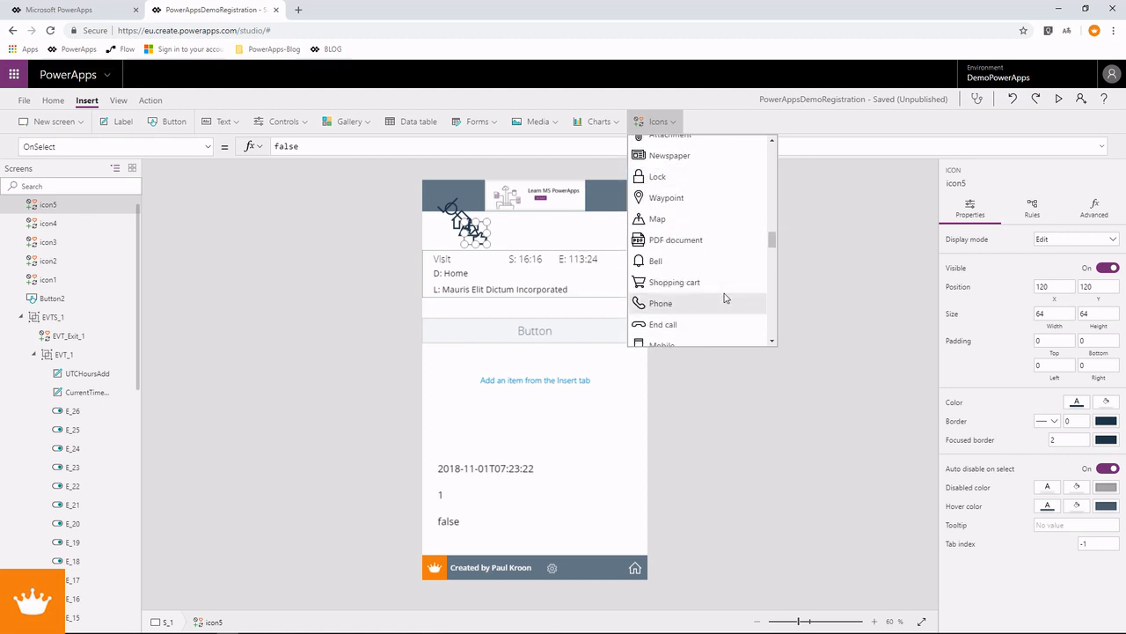
scroll(725, 298, "down", 3)
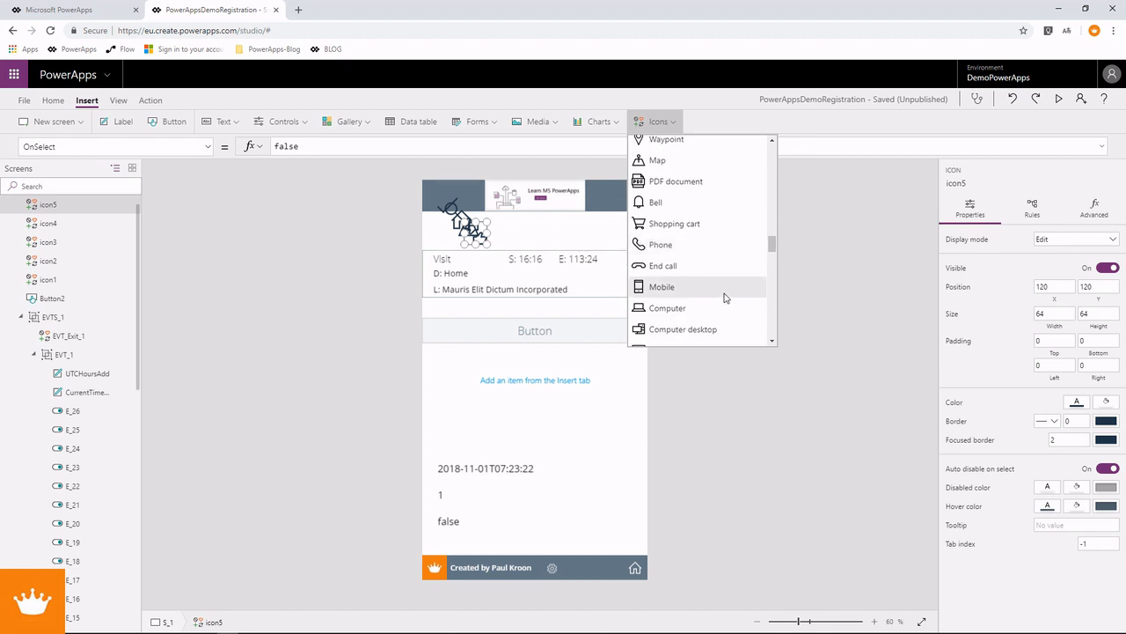
scroll(725, 297, "down", 3)
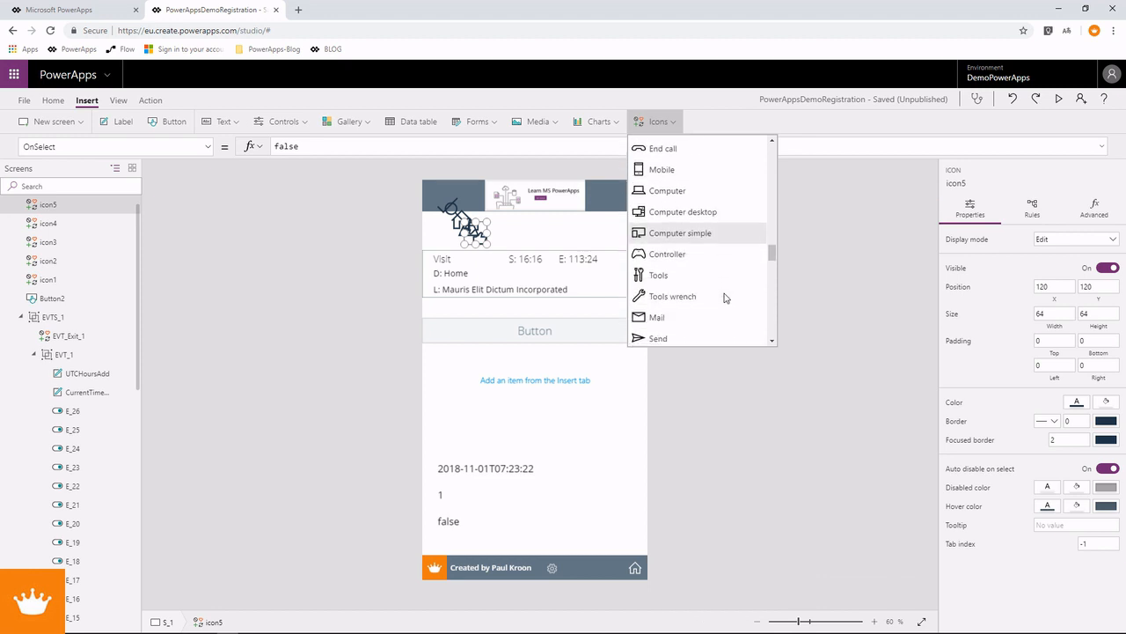
scroll(725, 298, "down", 1)
scroll(725, 297, "down", 1)
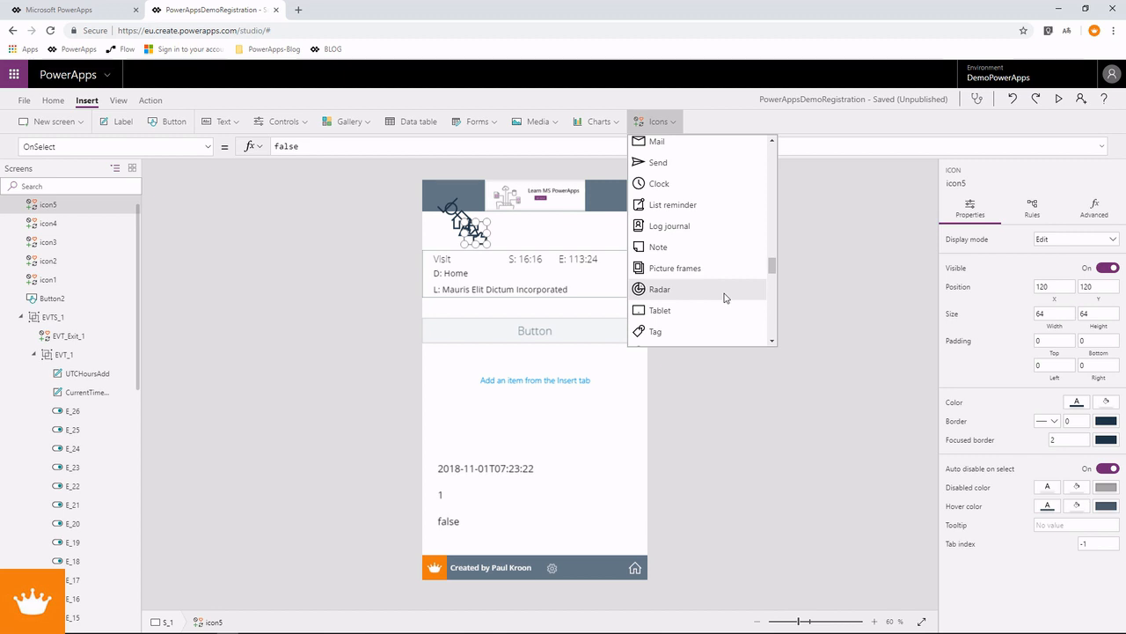
left_click(673, 183)
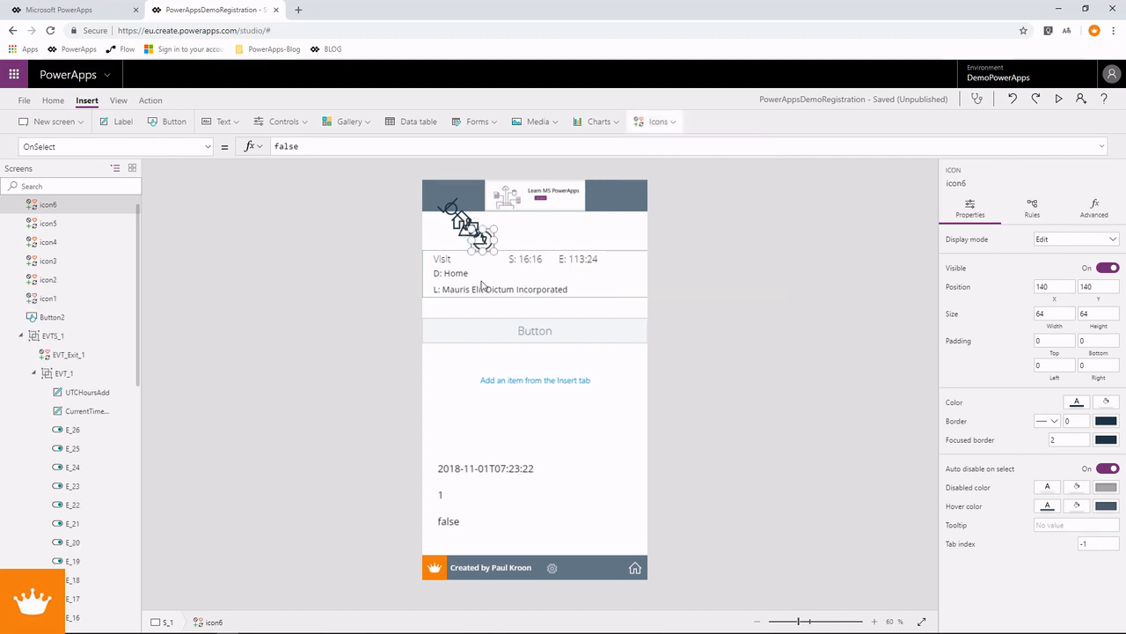
Step: Select all six icons and align them to the left and to the top so that they overlap
left_click(450, 208, "shift")
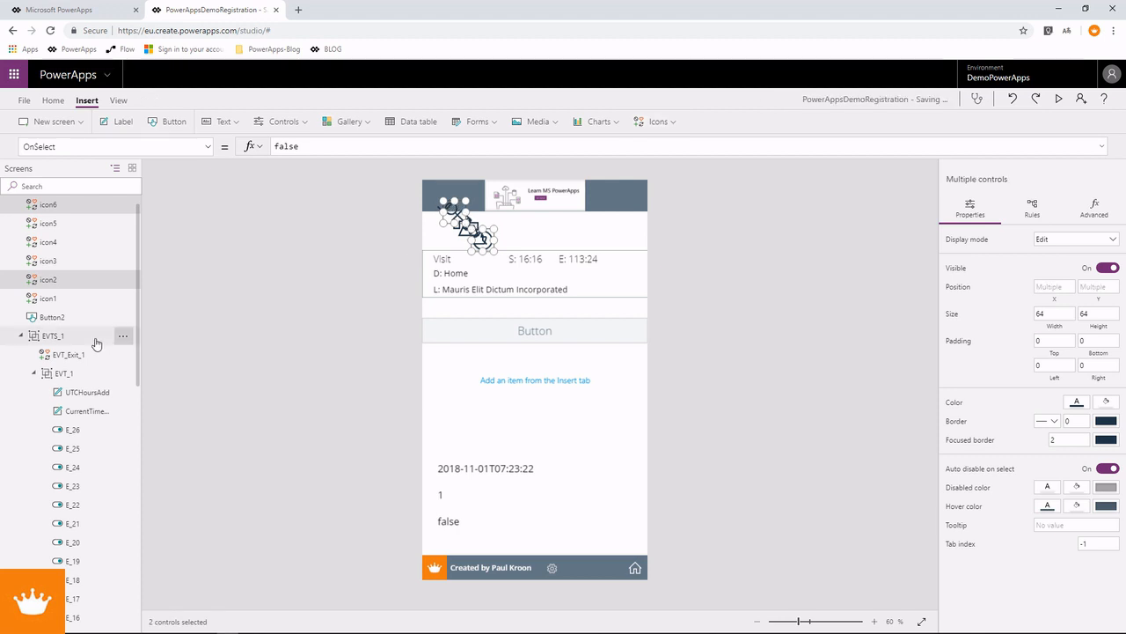
left_click(49, 260, "shift")
left_click(49, 242, "shift")
left_click(48, 224, "shift")
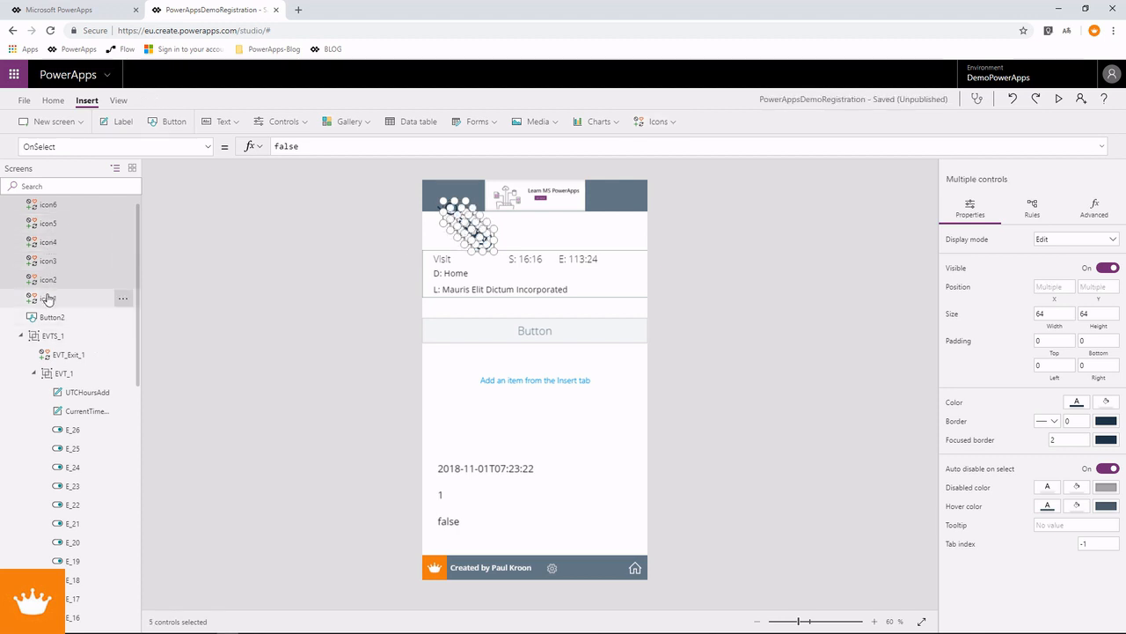
left_click(49, 299, "shift")
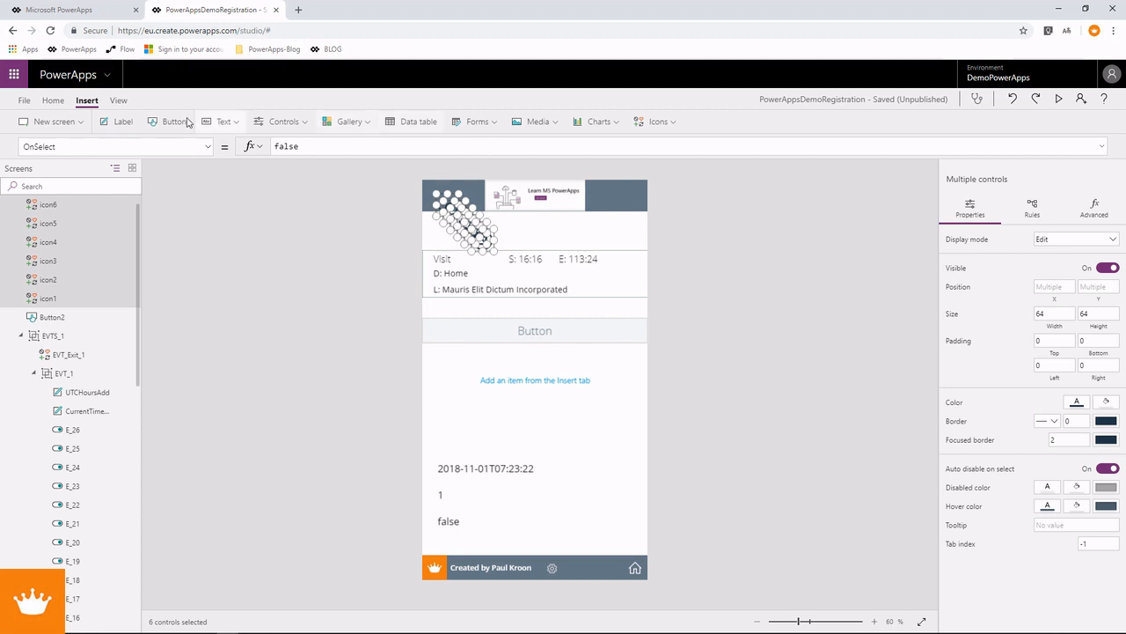
left_click(52, 100)
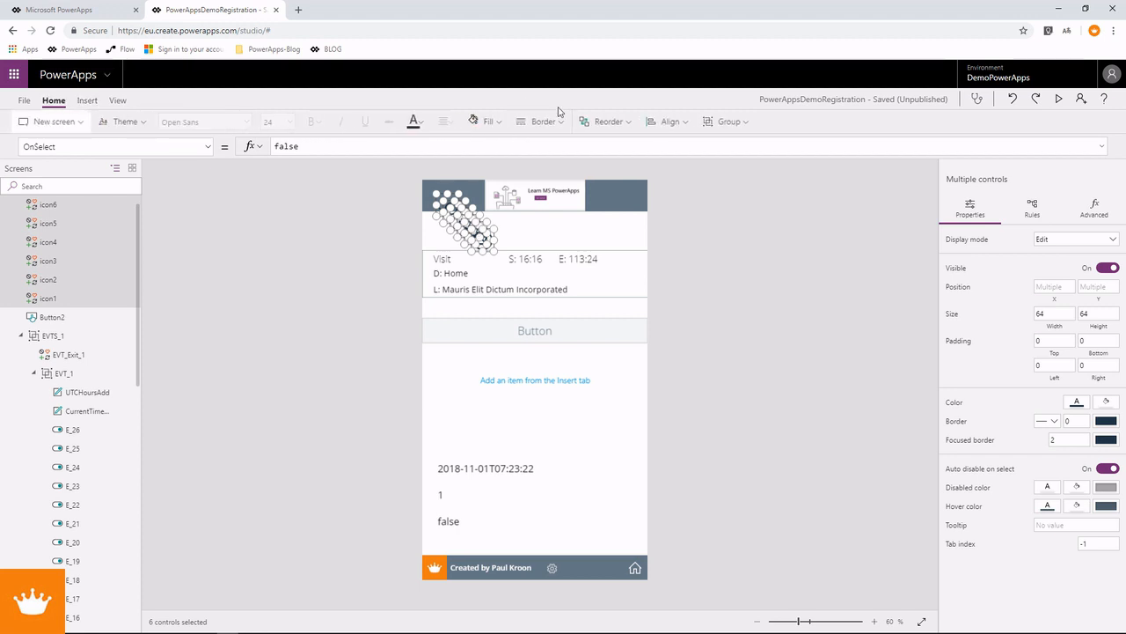
left_click(675, 128)
left_click(677, 146)
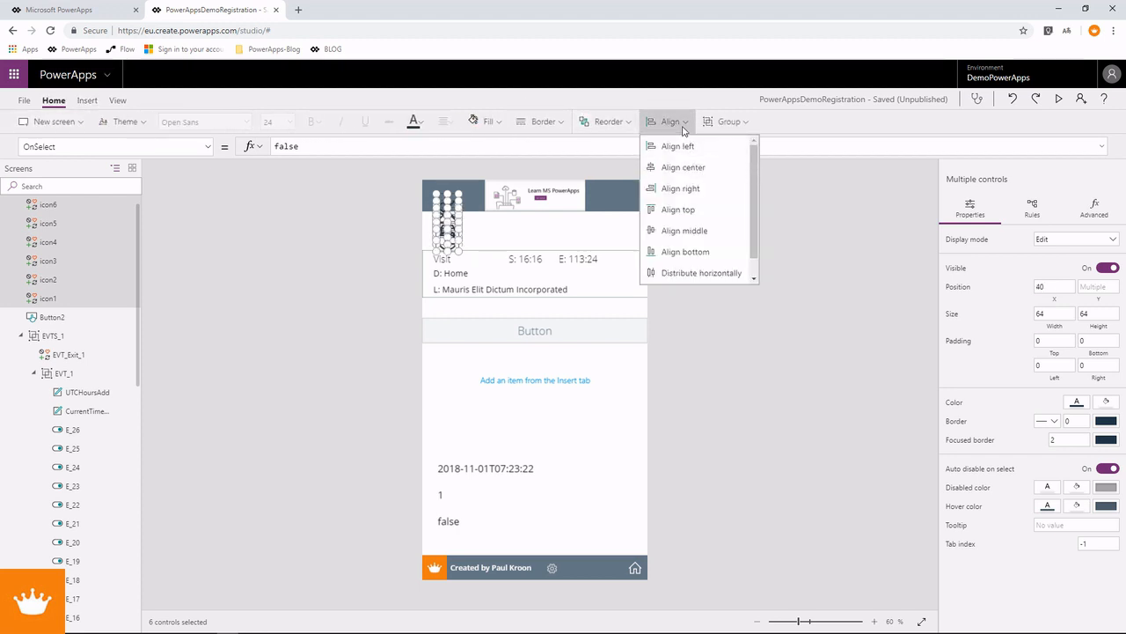
left_click(683, 131)
left_click(678, 130)
left_click(679, 211)
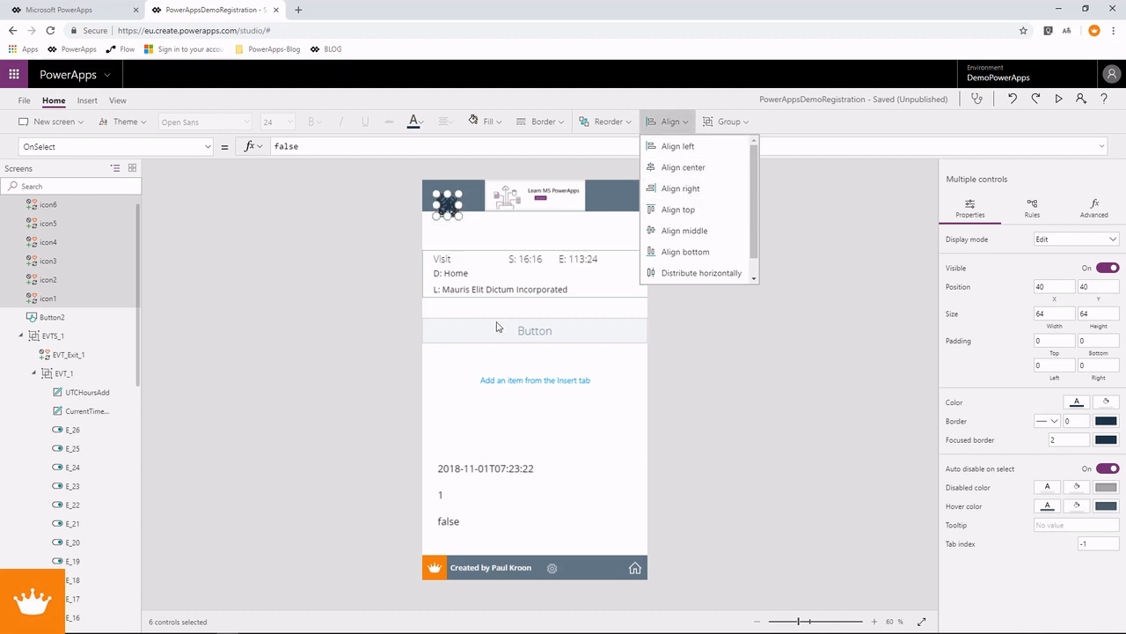
Step: Set the width and height of the six selected icons to 70
left_click(1047, 313)
key("Tab")
type("70")
key("Tab")
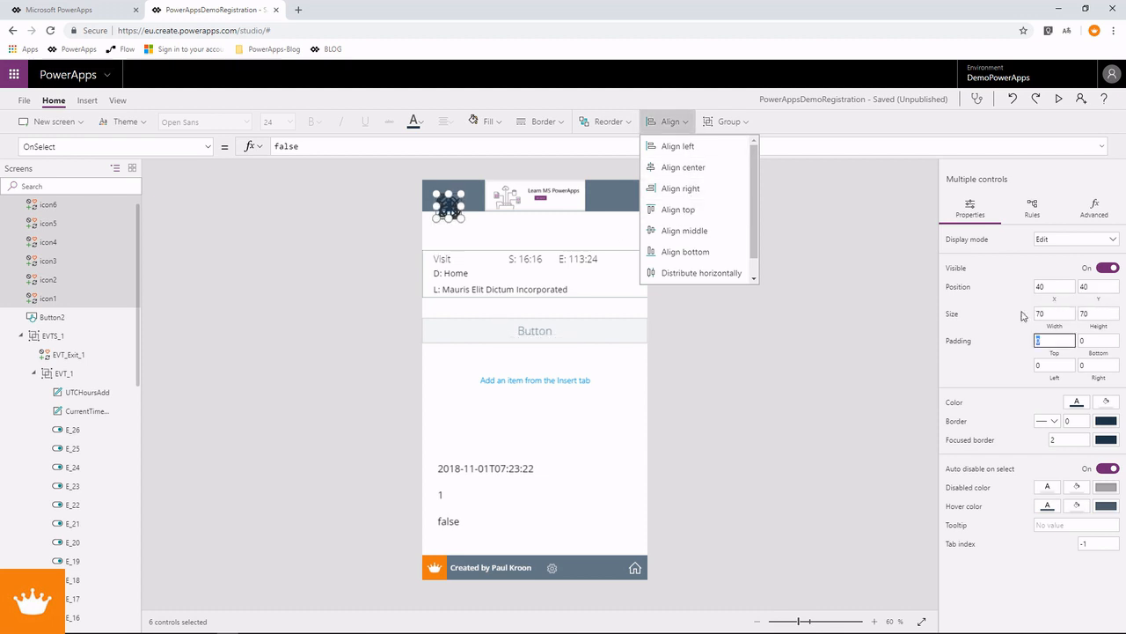
Step: Move the stacked icons onto the button at Y 393 and set their X position to 30
left_click_drag(451, 211, 434, 332)
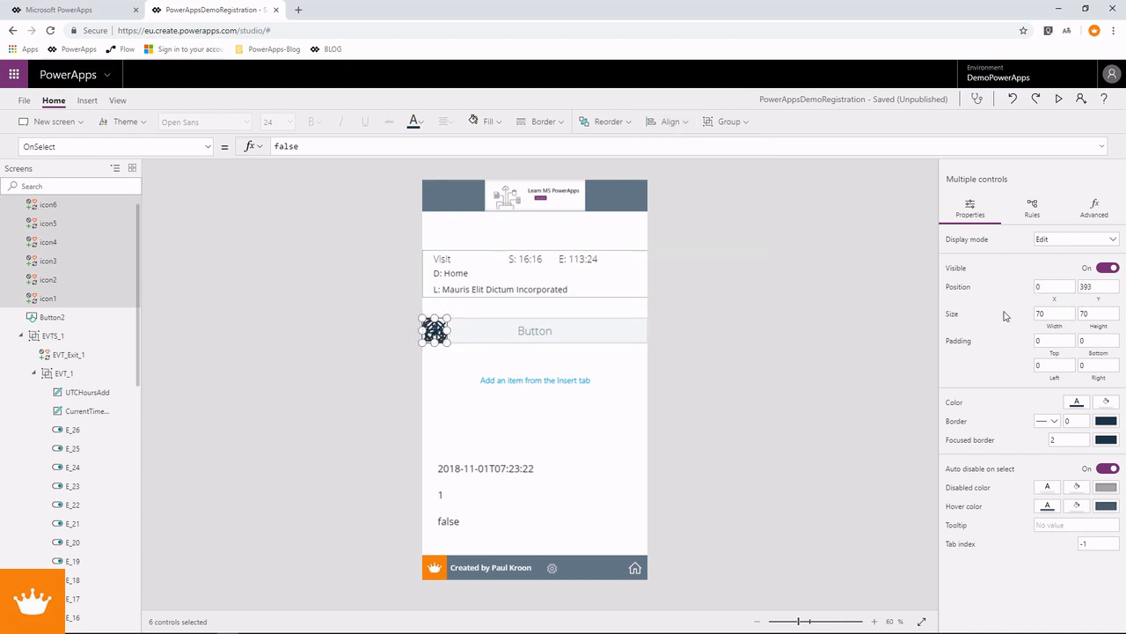
left_click(1067, 286)
key("Tab")
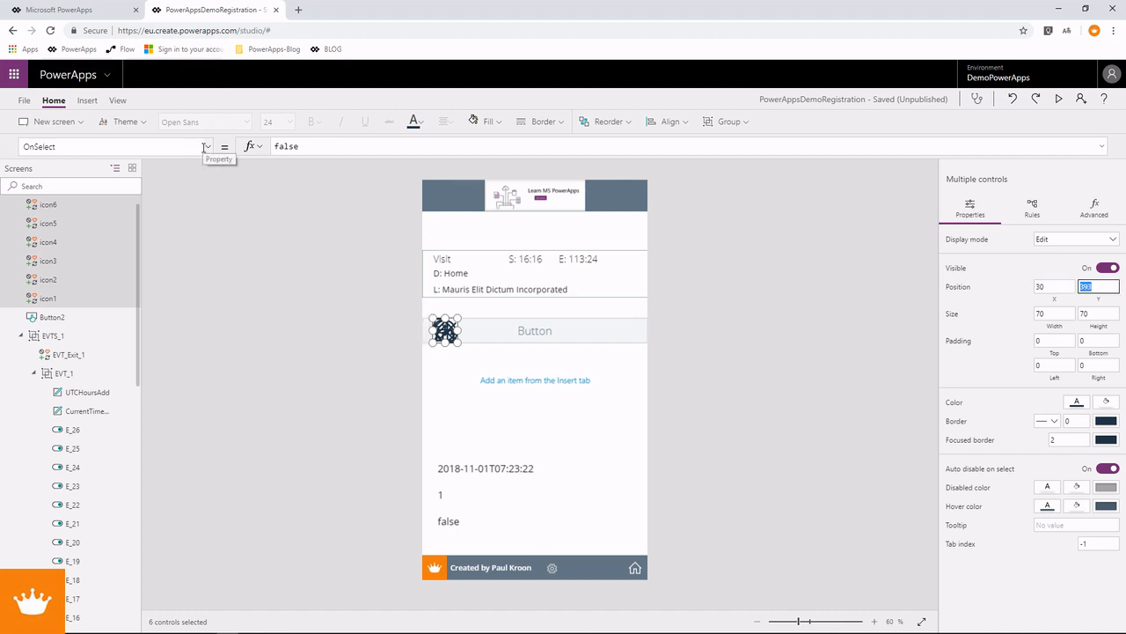
Step: Try a padding of 20 for the six stacked icons
left_click(1056, 340)
type("2")
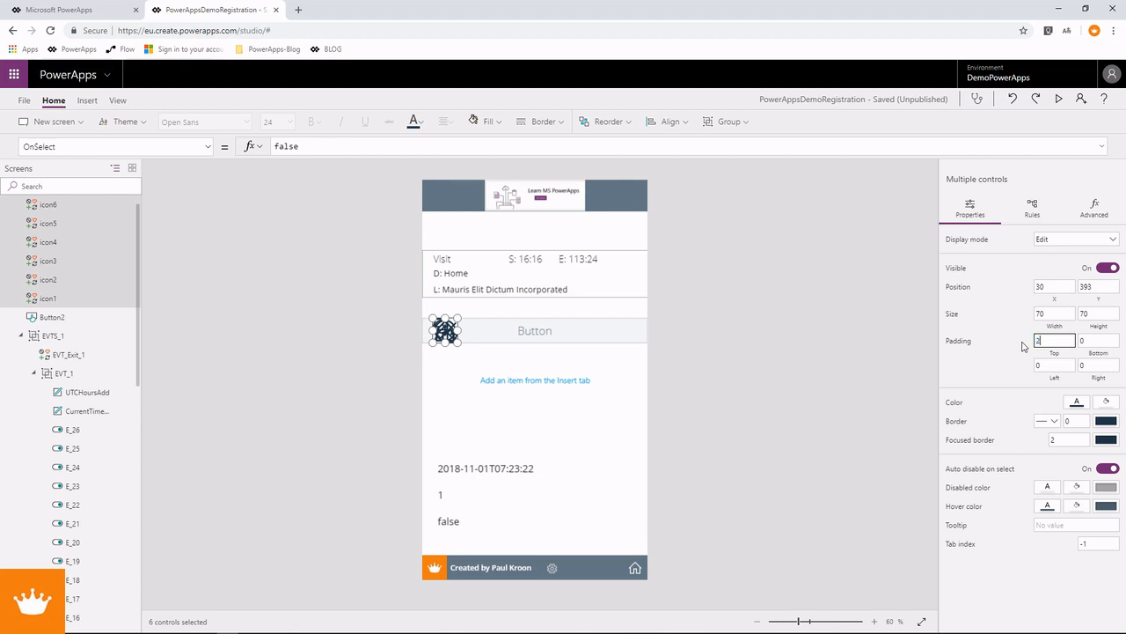
type("0")
key("Tab")
type("20")
key("Tab")
type("2")
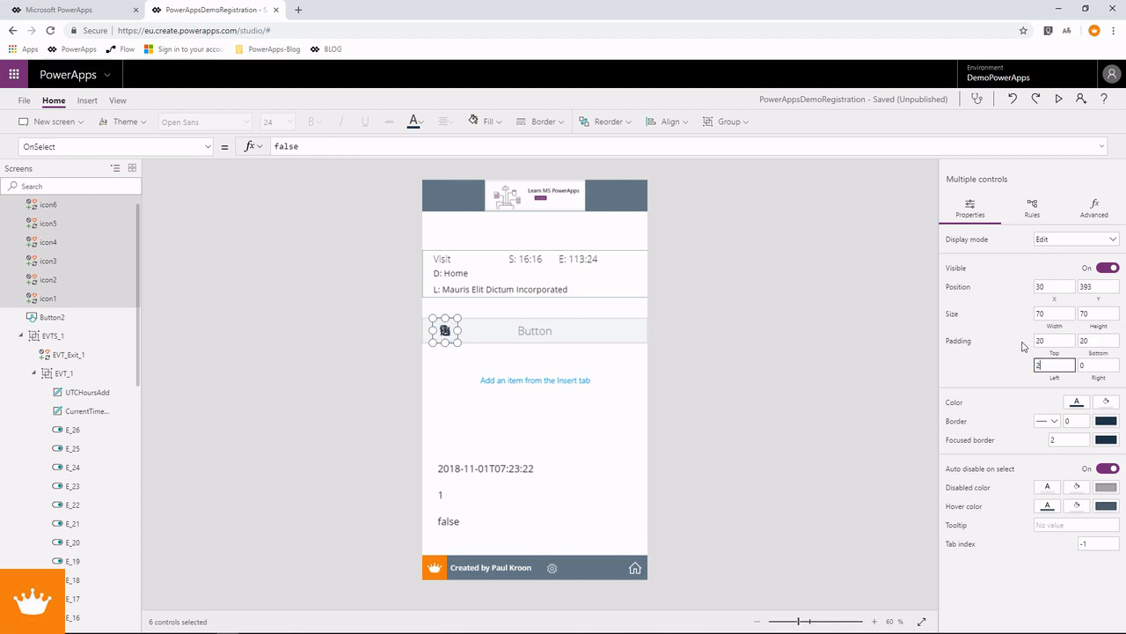
type("0")
key("Tab")
key("Tab")
Step: Set the top, bottom, left and right padding of the six icons to 14
key("shift+Tab")
key("shift+Tab")
key("shift+Tab")
key("shift+Tab")
type("14")
key("Tab")
type("14")
key("Tab")
type("14")
key("Tab")
type("14")
key("Tab")
Step: Set the OnSelect formula of all six icons to Select(Button2)
double_click(269, 147)
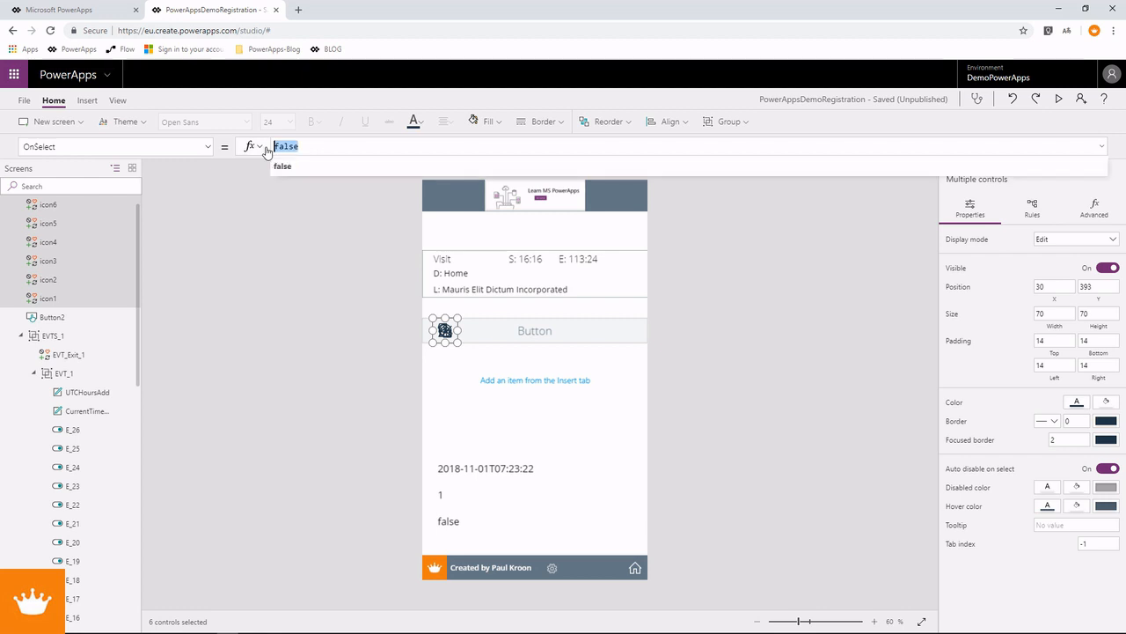
type("Selet")
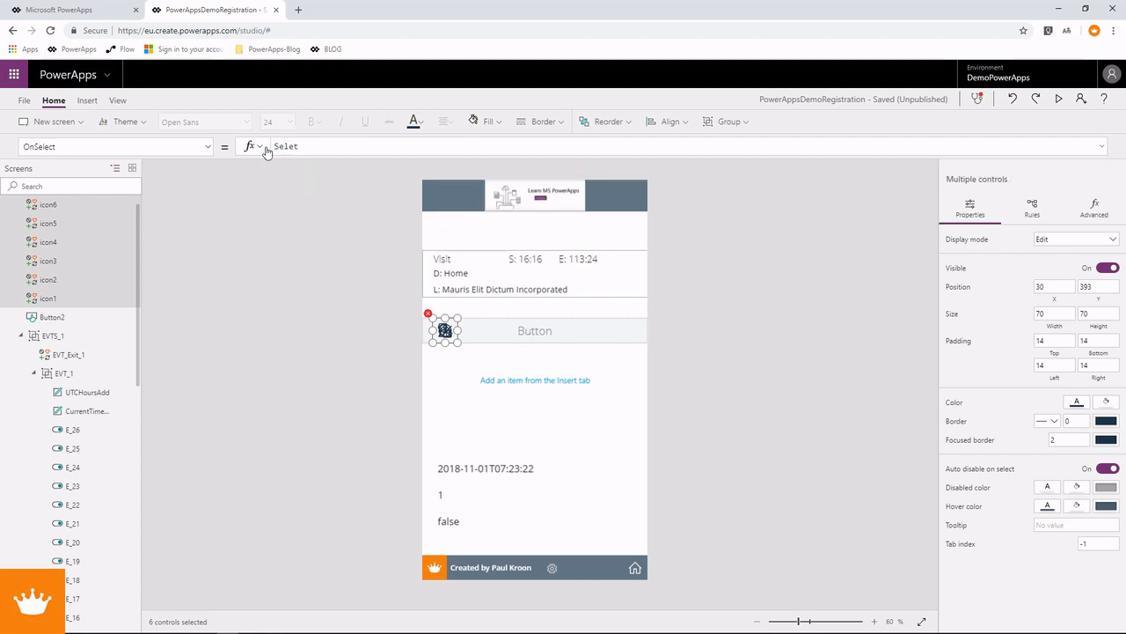
key("BackSpace")
type("ct(")
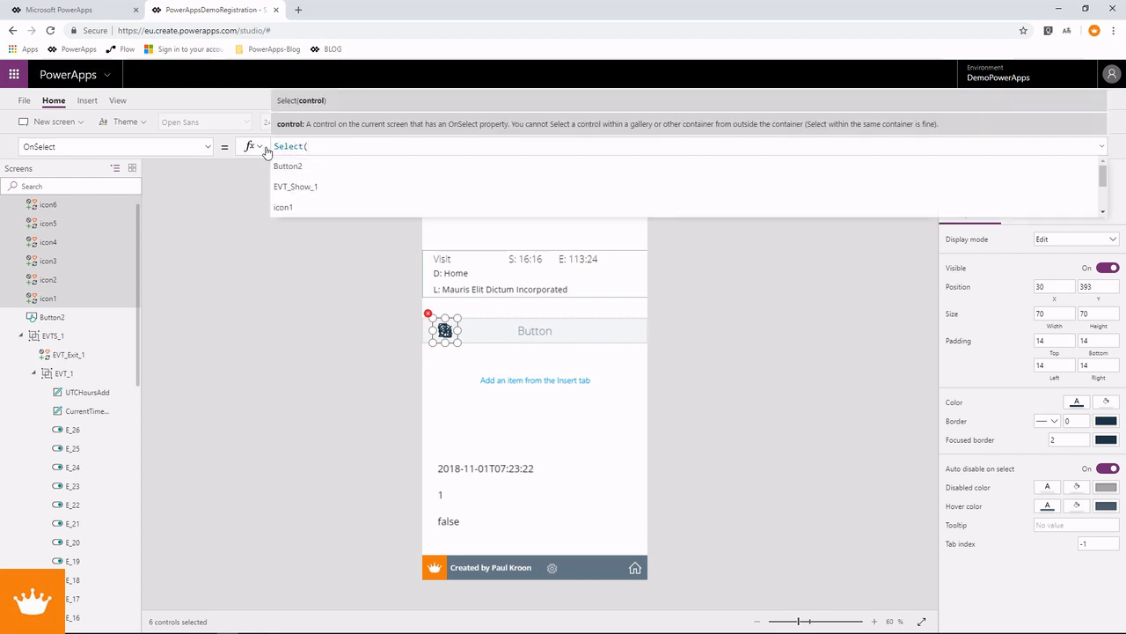
type("Button2)")
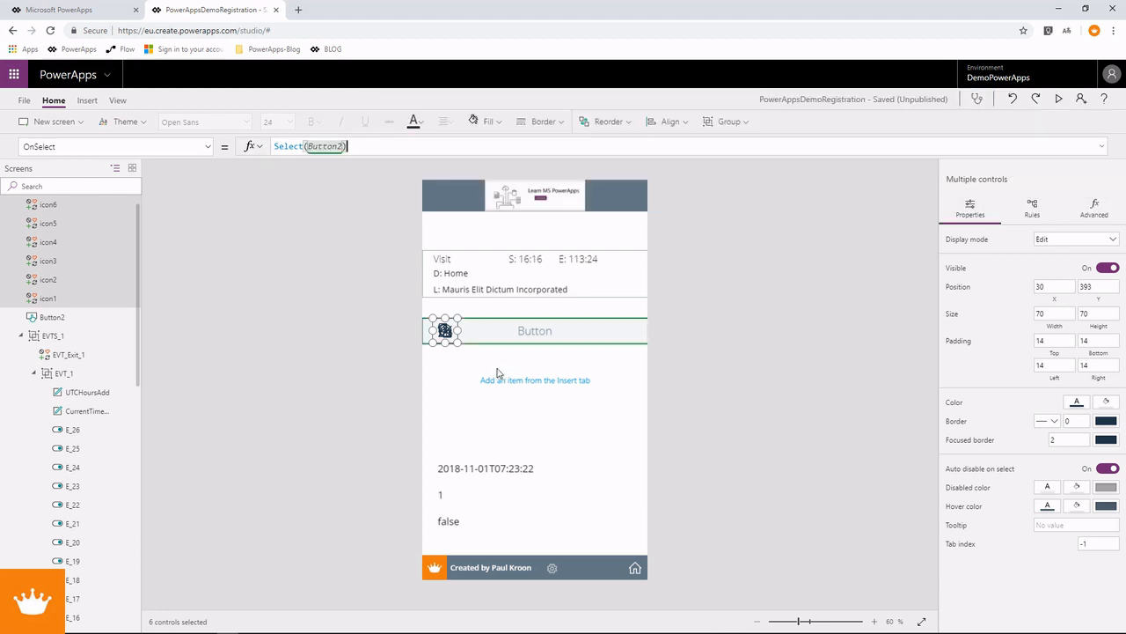
Step: Add Button2 to the icon selection and group the seven controls
left_click(64, 318, "ctrl")
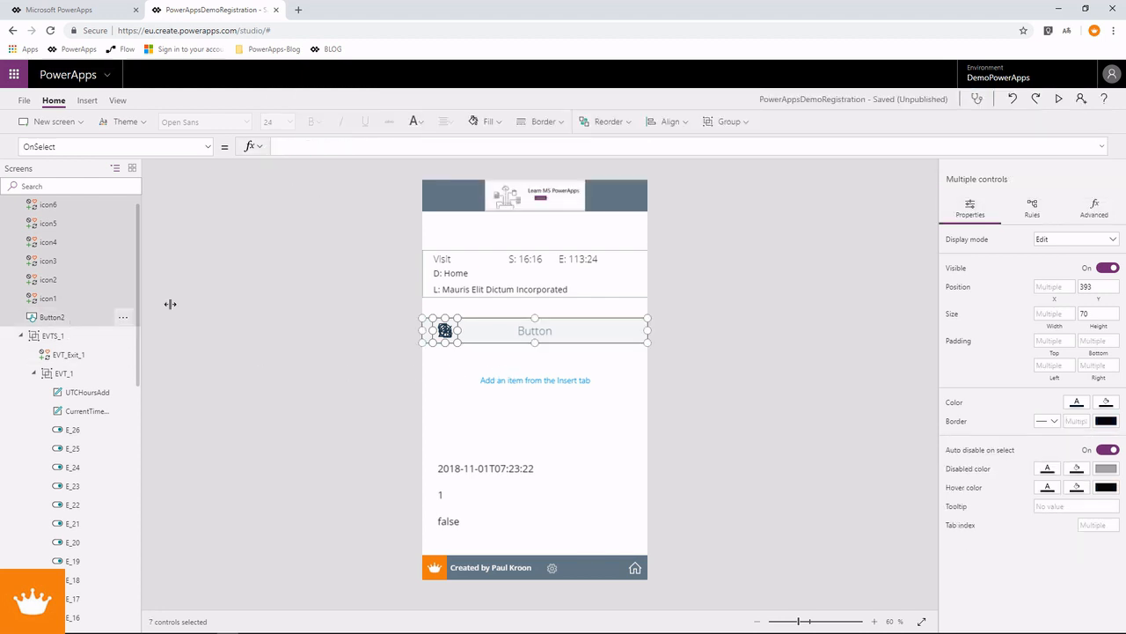
left_click(727, 122)
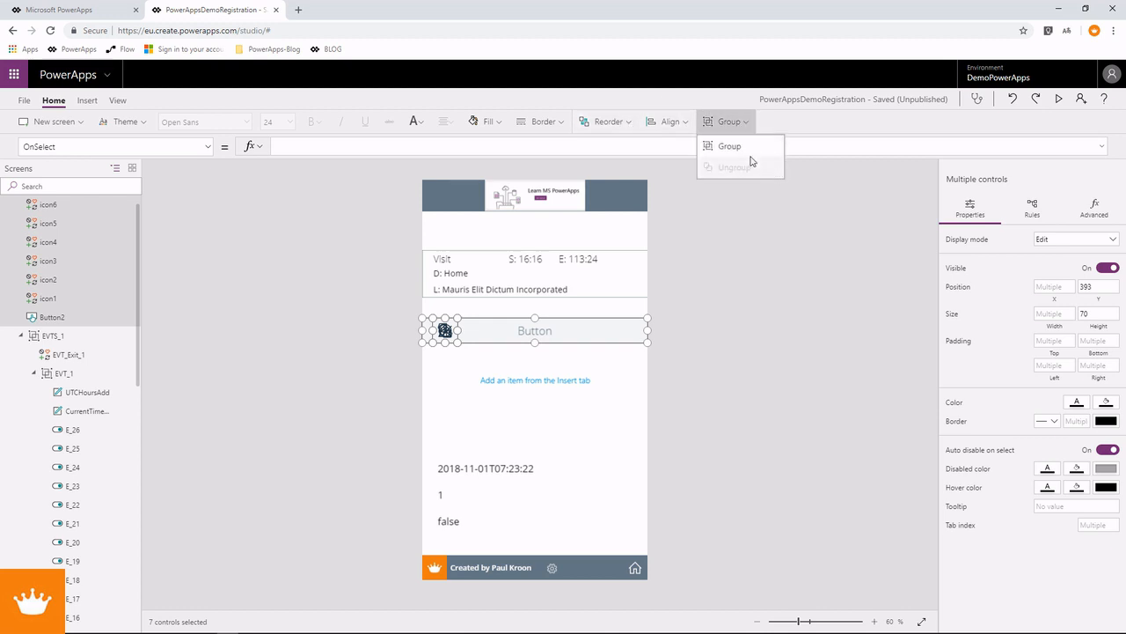
left_click(731, 146)
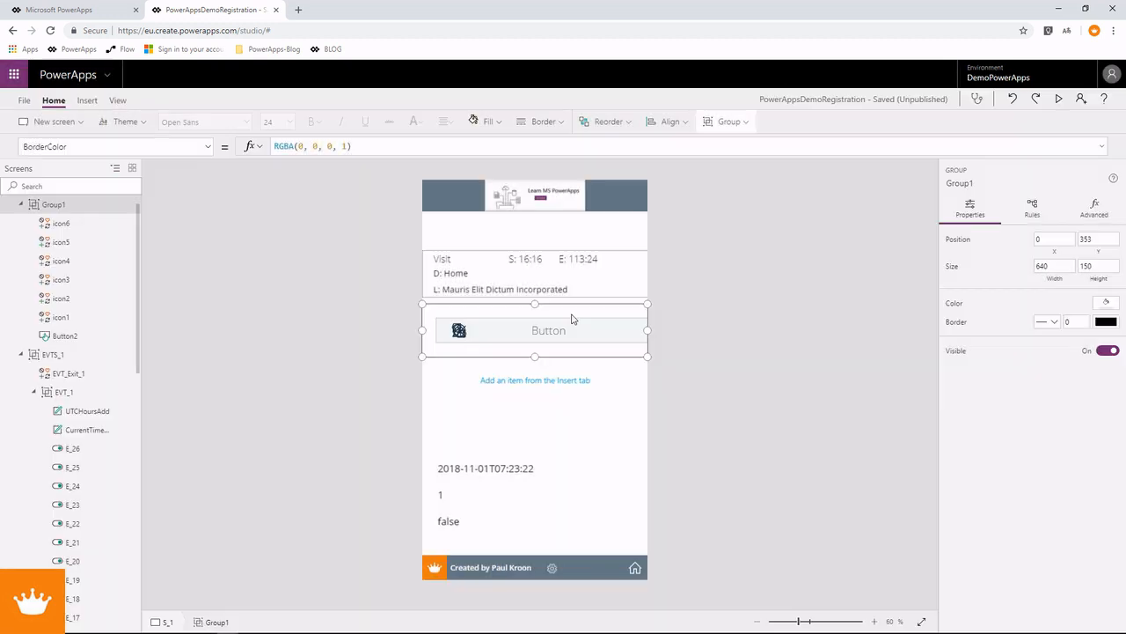
Step: Select the six icons and Button2 inside the group and move them together to the group's upper-left corner
left_click(61, 224)
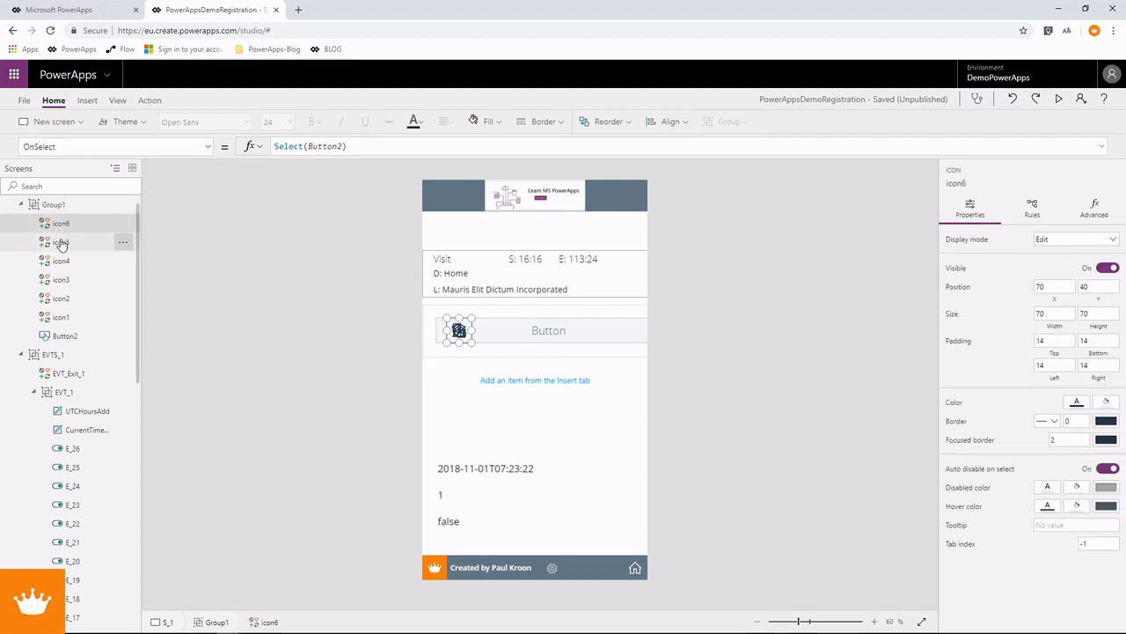
left_click(61, 243, "ctrl")
left_click(61, 260, "ctrl")
left_click(61, 279, "ctrl")
left_click(61, 298, "ctrl")
left_click(61, 316, "ctrl")
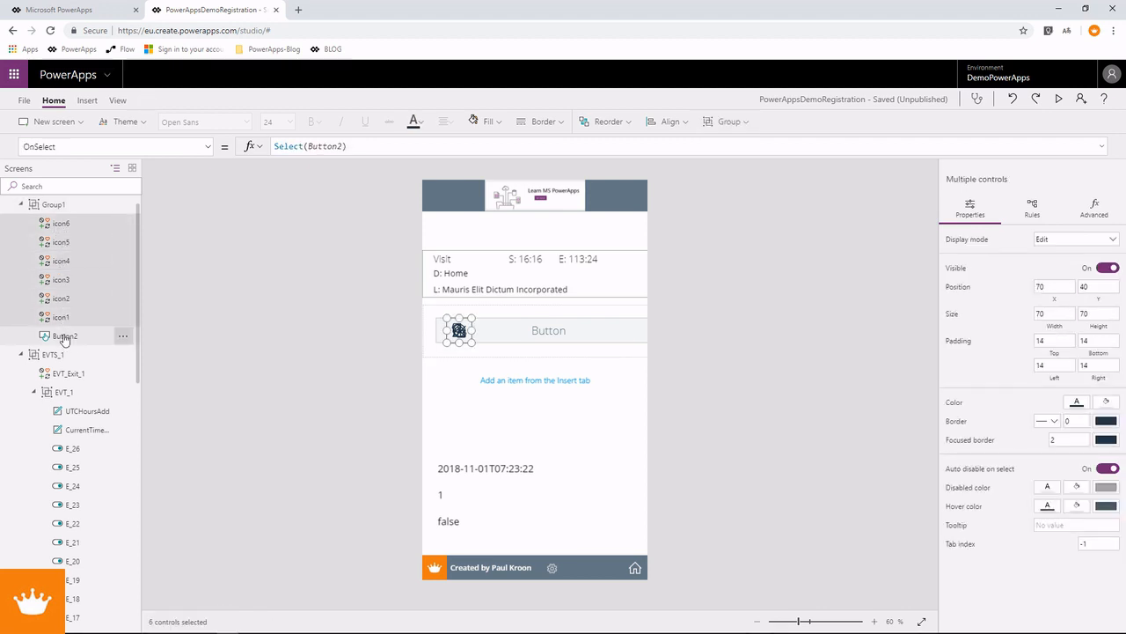
left_click(64, 335, "ctrl")
left_click_drag(507, 330, 488, 311)
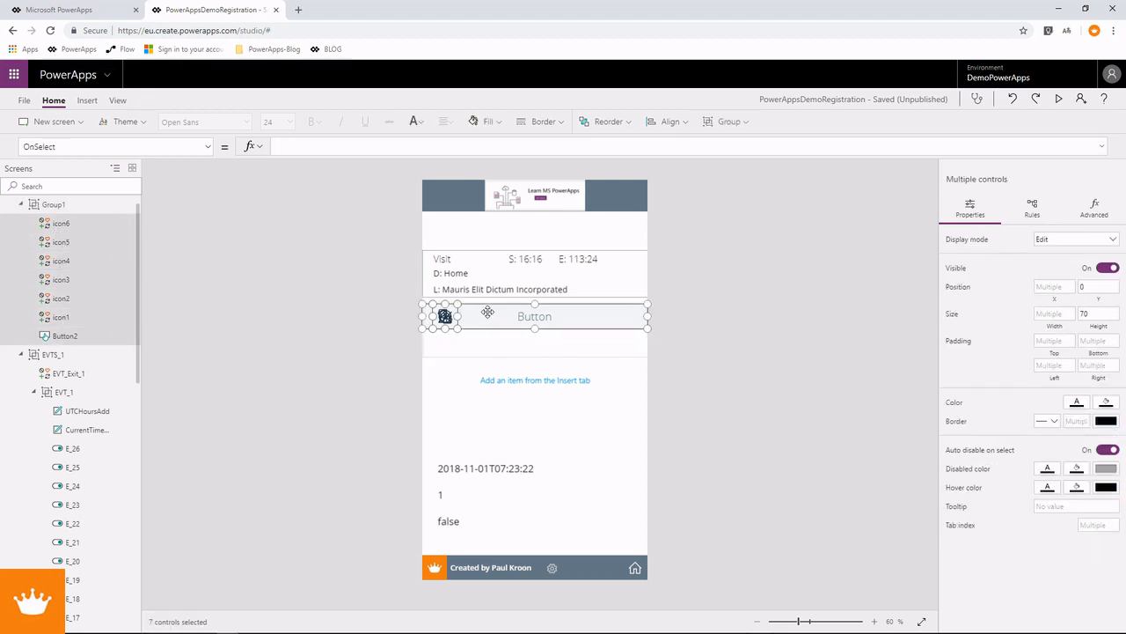
left_click(513, 357)
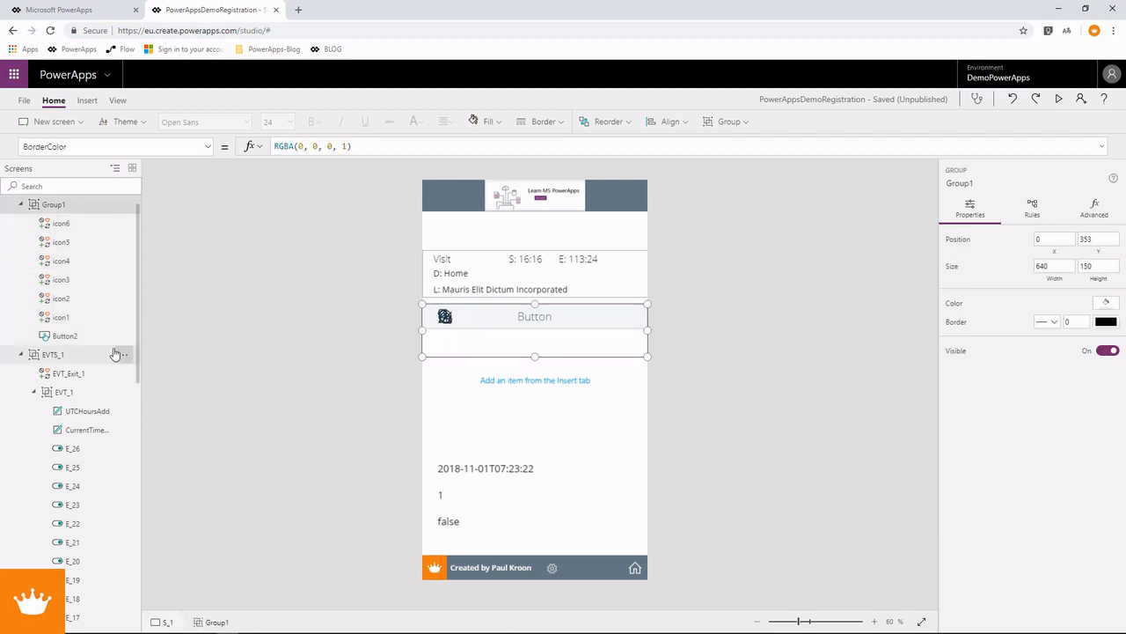
Step: Set the Y position of Button2 and all six icons inside the group to 1
left_click(67, 336)
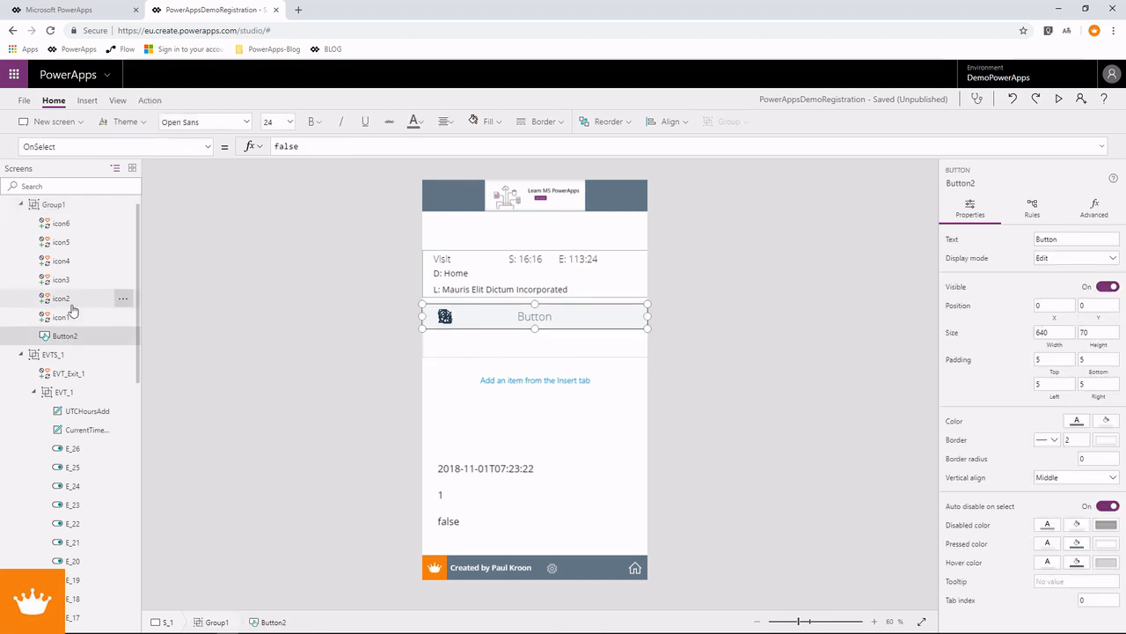
left_click(62, 318, "ctrl")
left_click(66, 300, "ctrl")
left_click(66, 282, "ctrl")
left_click(67, 261, "ctrl")
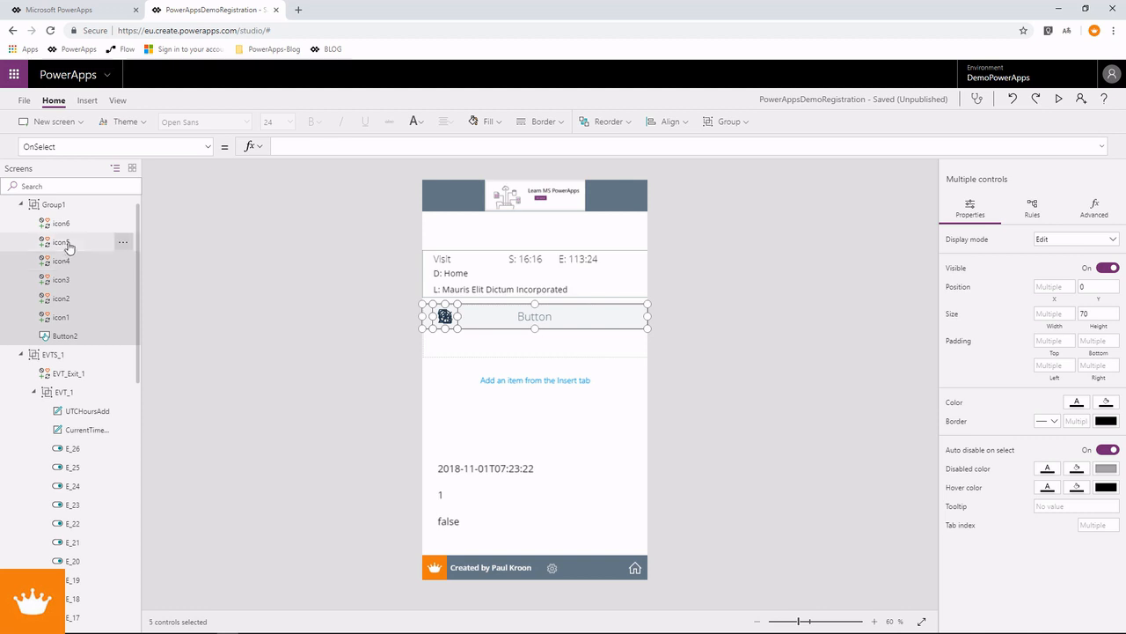
left_click(68, 243, "ctrl")
left_click(70, 224, "ctrl")
left_click_drag(1102, 289, 1073, 286)
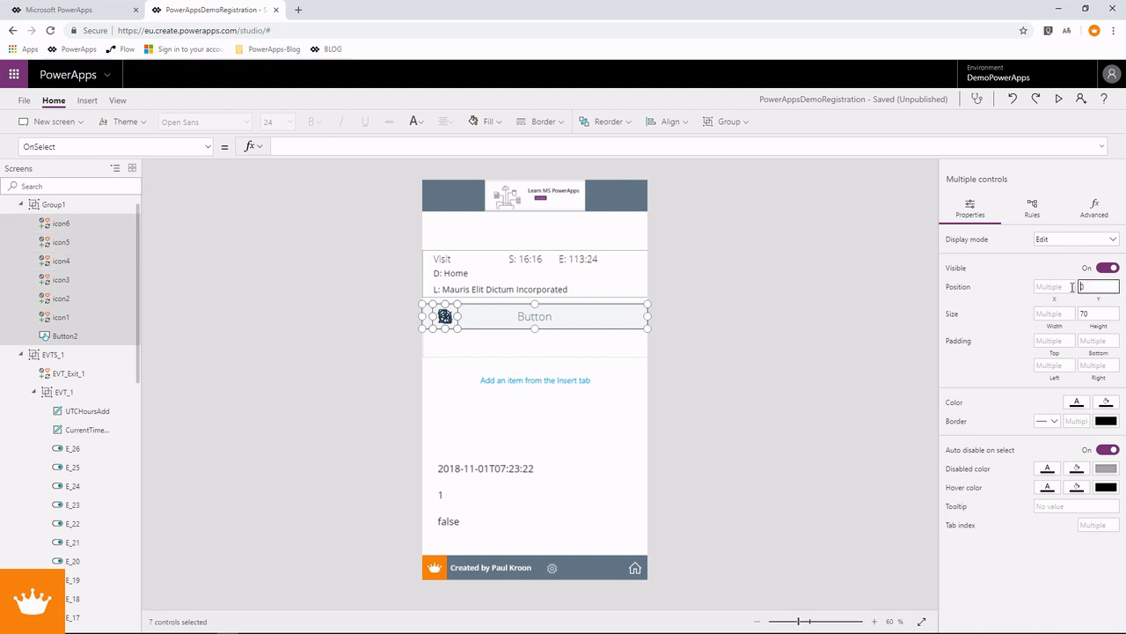
type("1")
Step: Set the height of the group holding the button and icons to 72
left_click(519, 349)
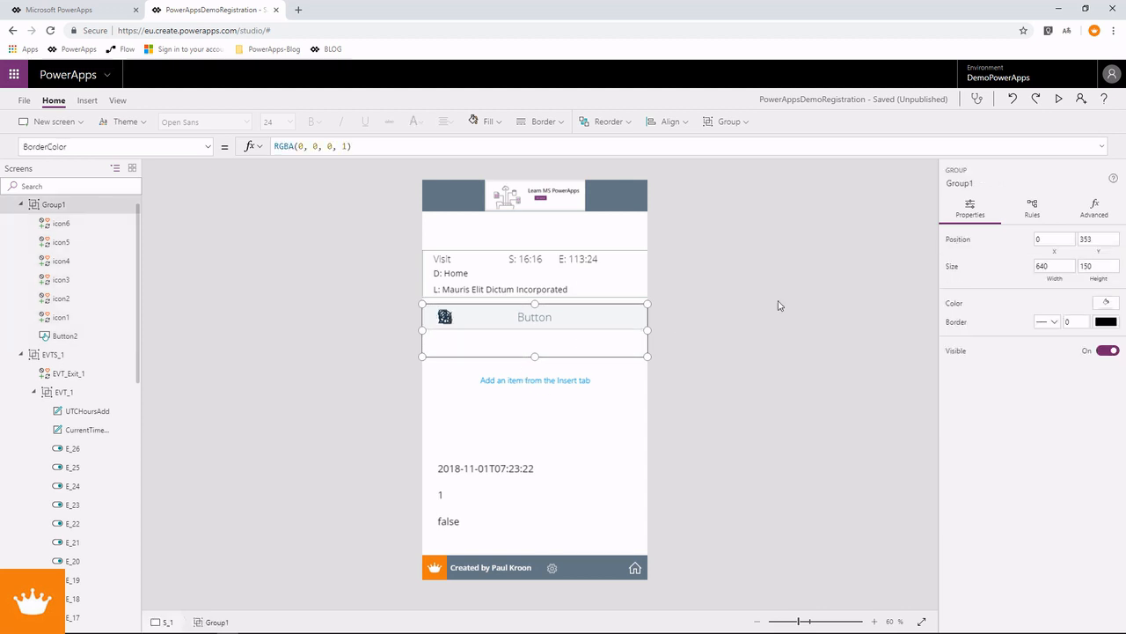
left_click_drag(1111, 264, 1066, 262)
type("72")
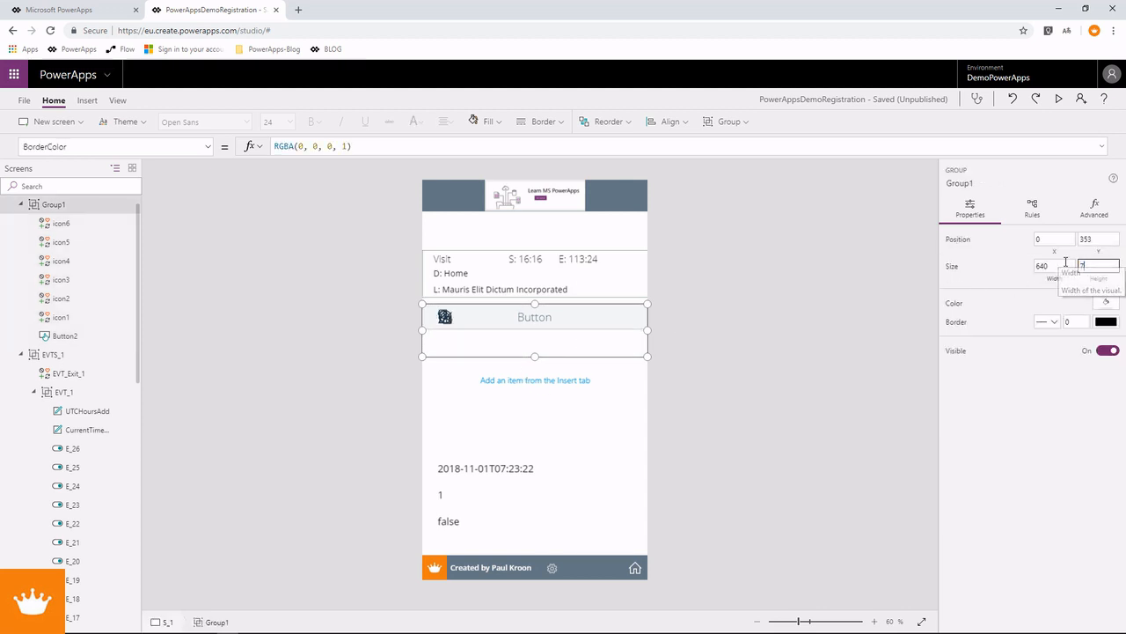
key("Tab")
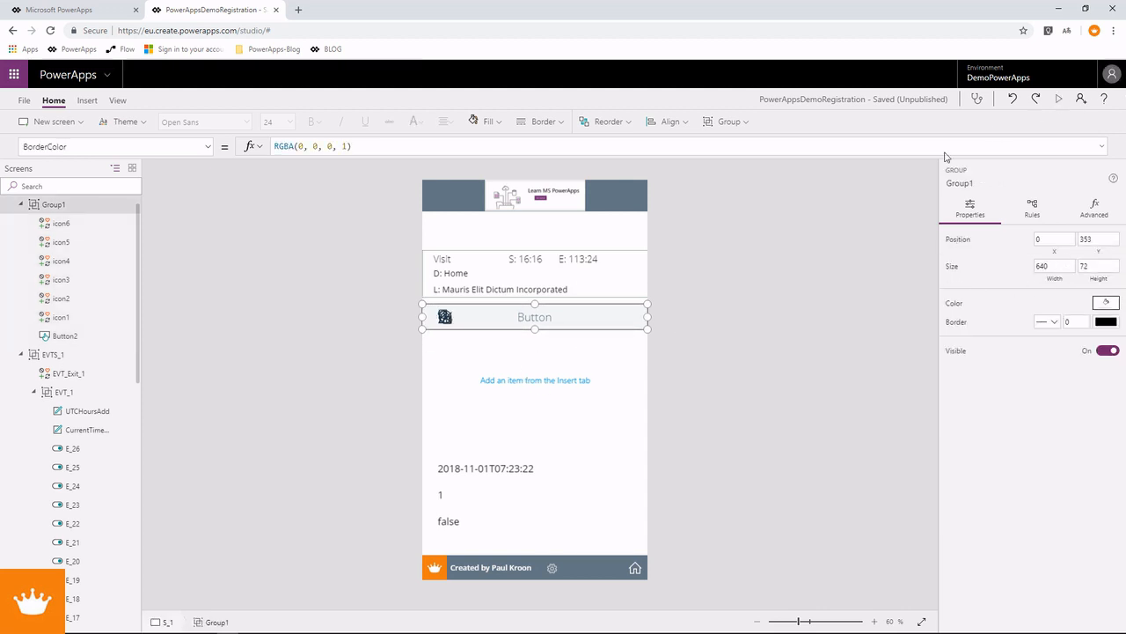
Step: Preview the app to check the grouped button with its icons, and return to editing
left_click(1060, 99)
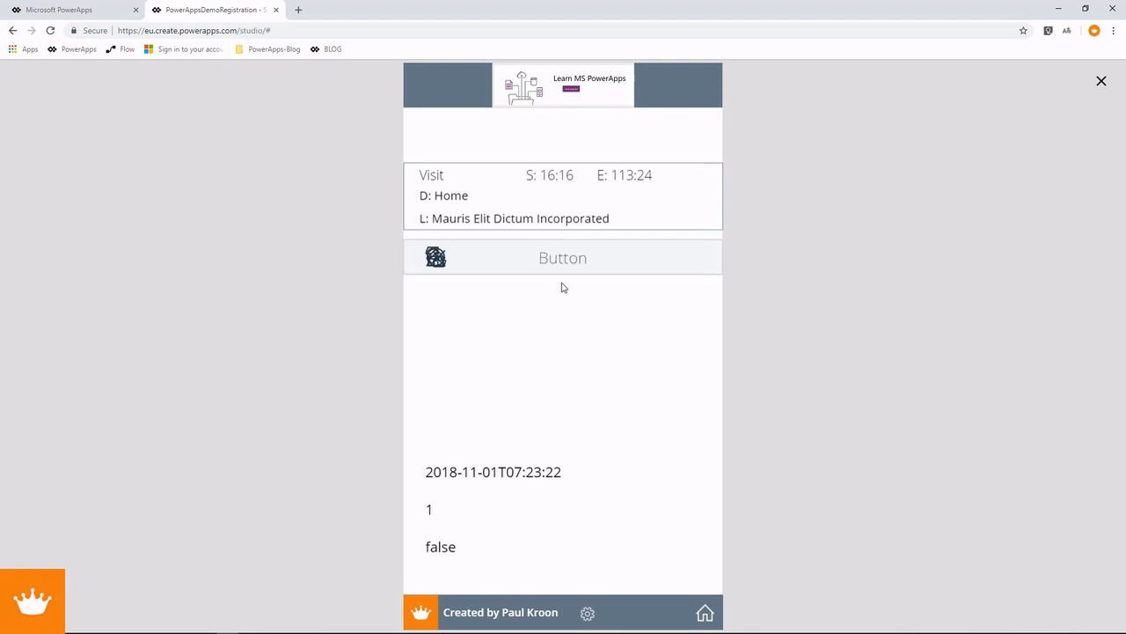
left_click(1101, 81)
left_click(570, 330)
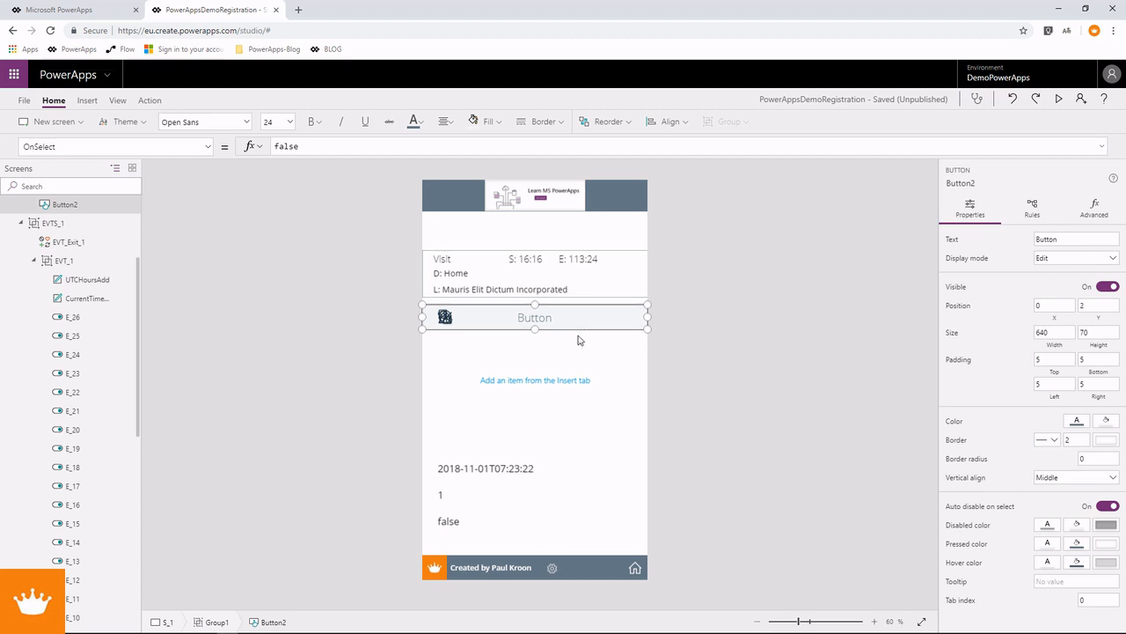
Step: Select the group with the button and icons and move it down to about Y 384
scroll(92, 254, "up", 2)
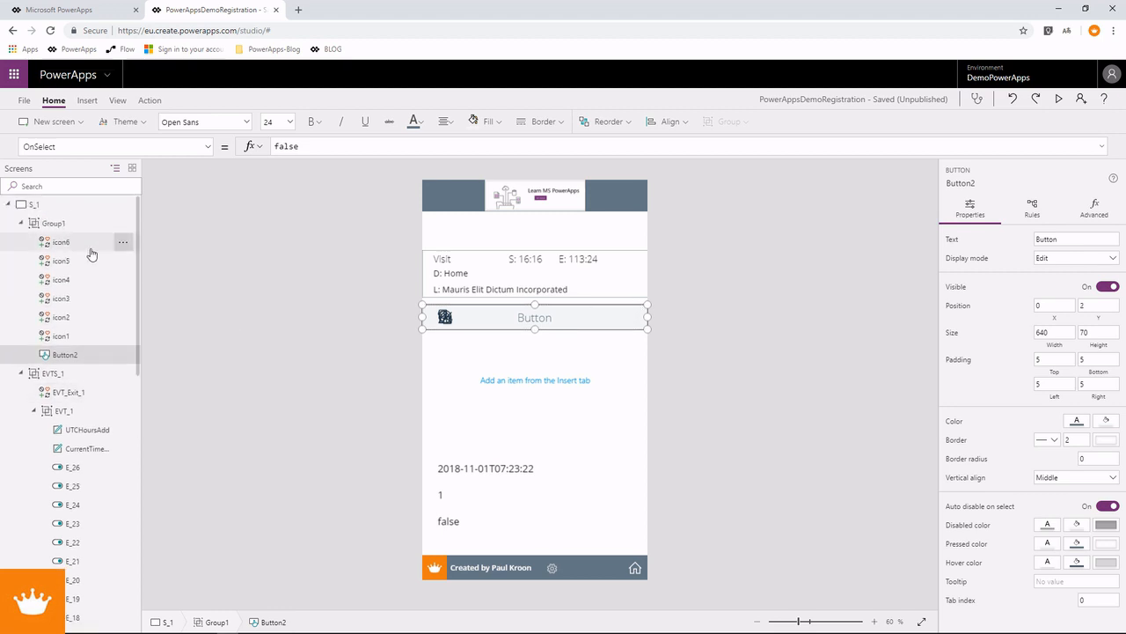
left_click(86, 225)
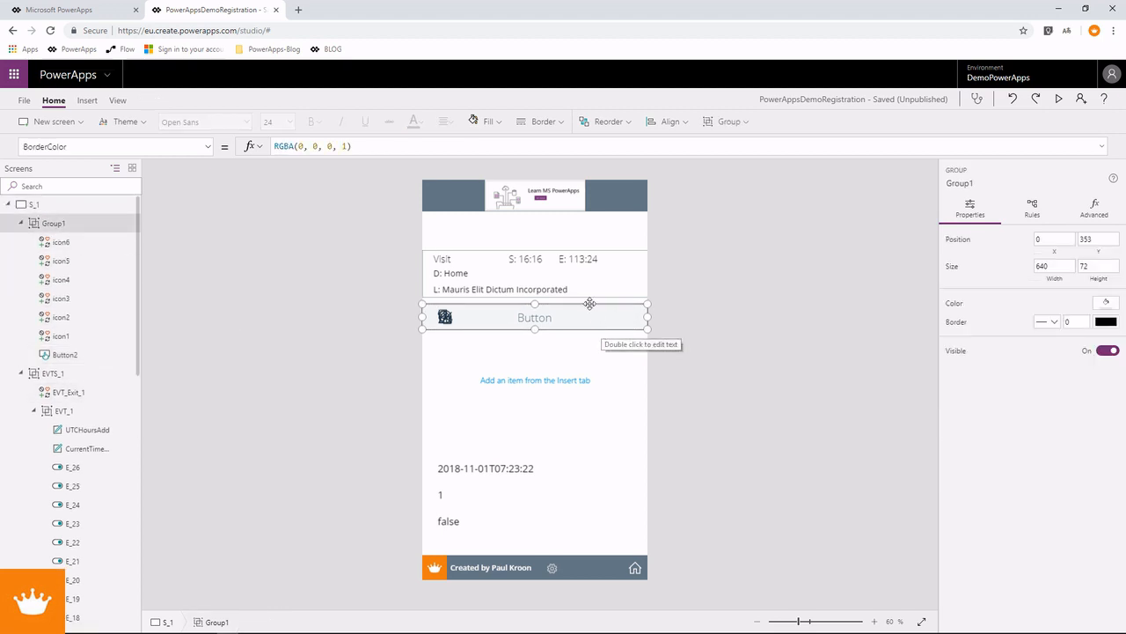
left_click_drag(589, 304, 589, 315)
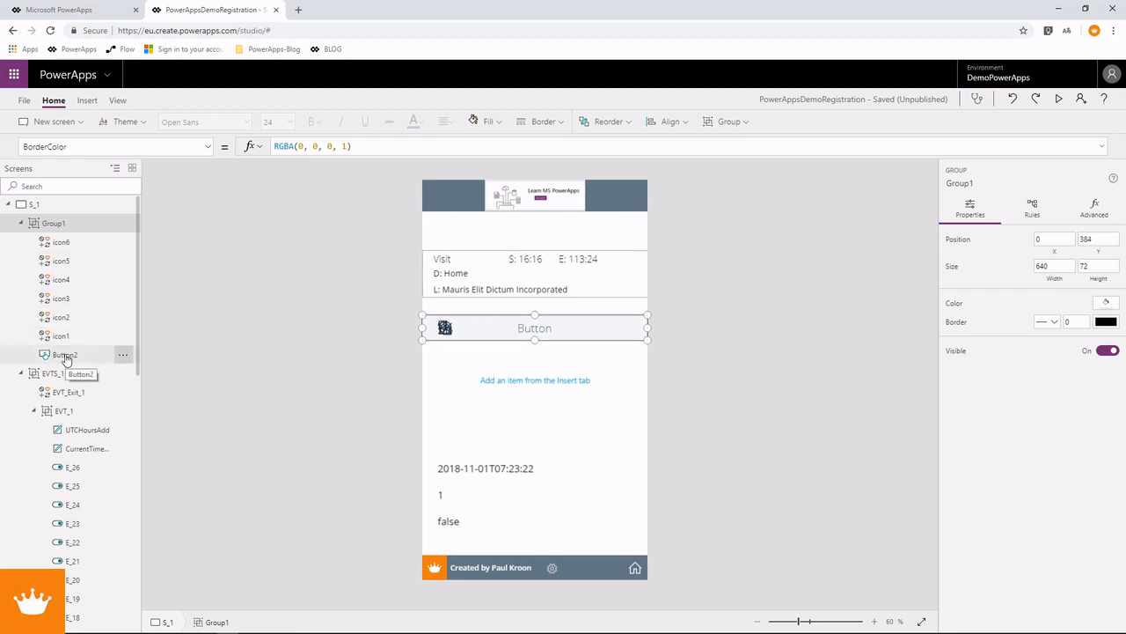
Step: Move icon6 in the group out of the icon stack to about X 163 and rename it Clock_1
left_click(66, 248)
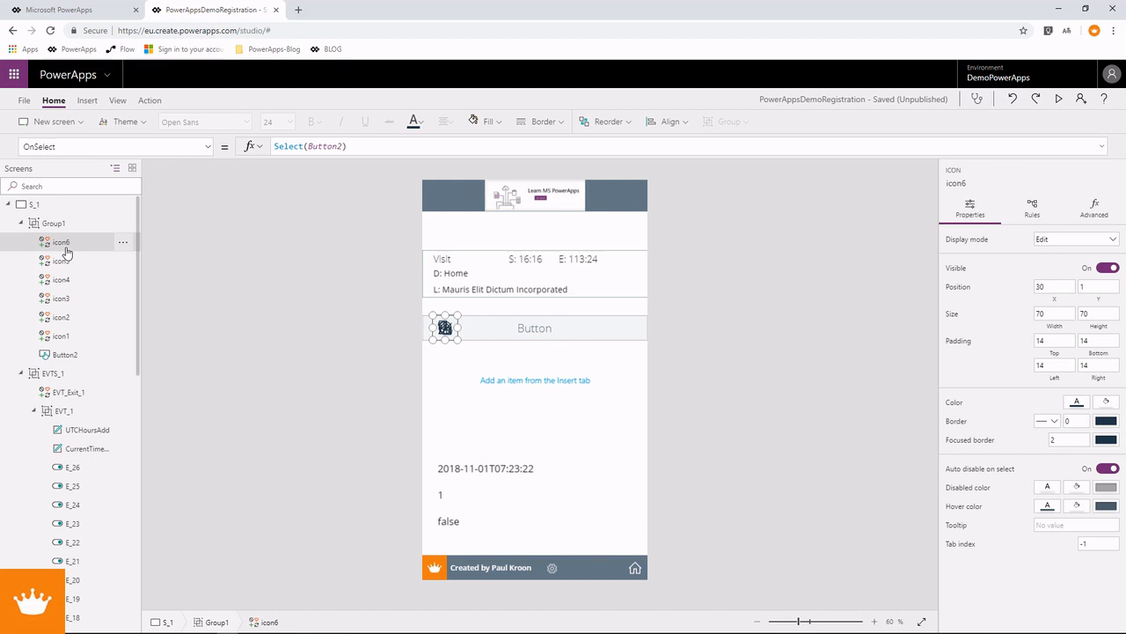
left_click_drag(447, 327, 495, 329)
right_click(63, 242)
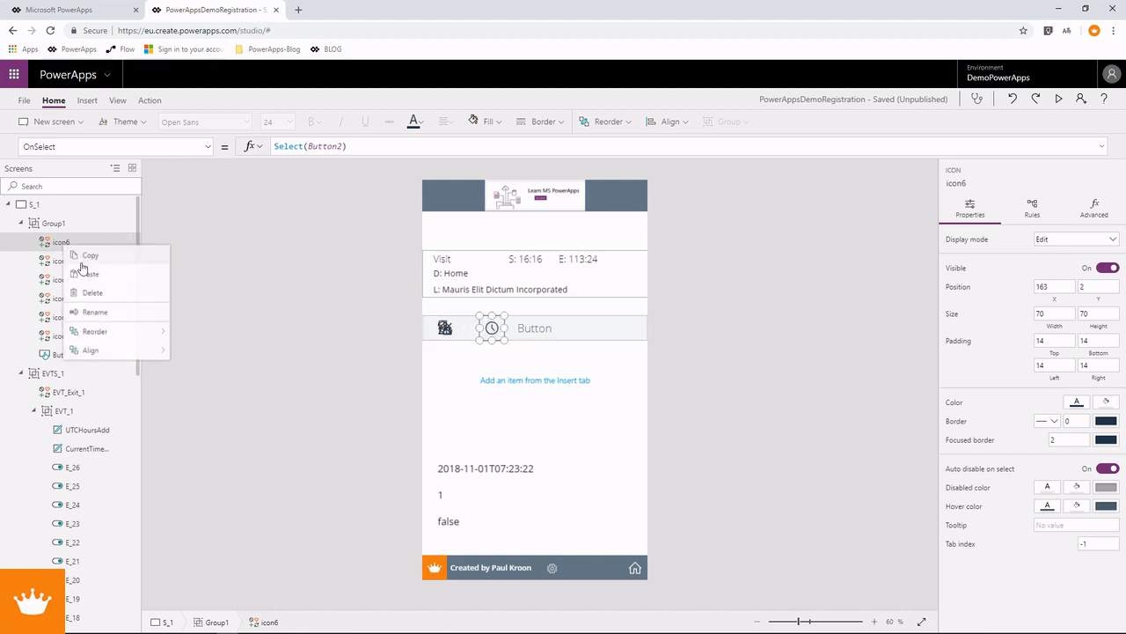
left_click(110, 313)
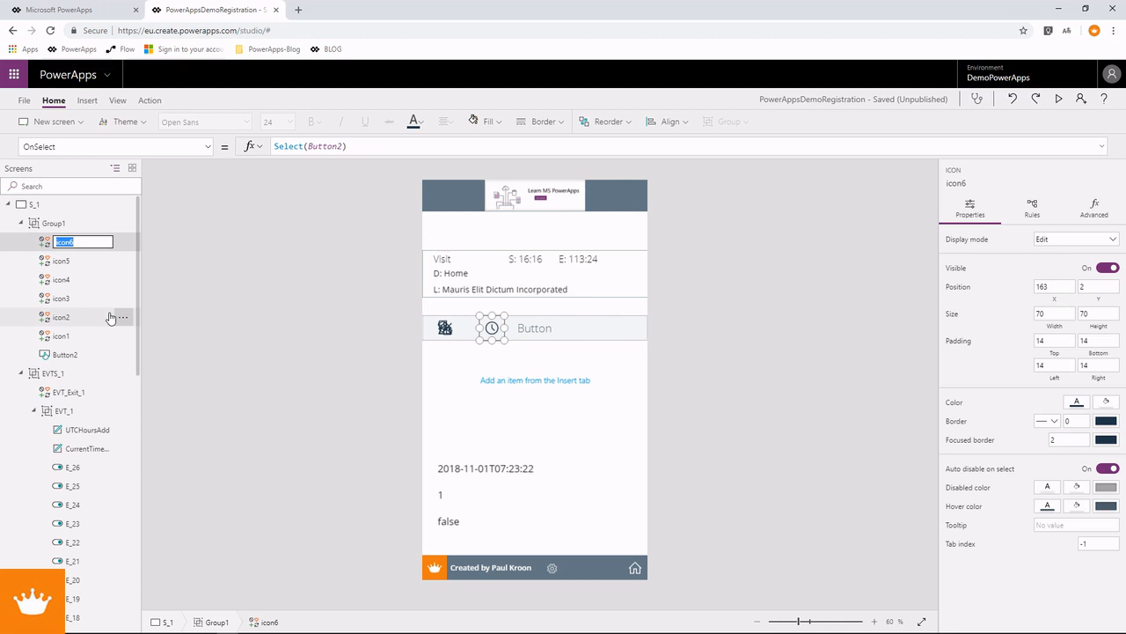
type("Clock_1")
Step: Move icon5 out of the icon stack to about X 100 and rename it Hands_1
left_click(63, 261)
left_click_drag(445, 325, 469, 328)
right_click(84, 263)
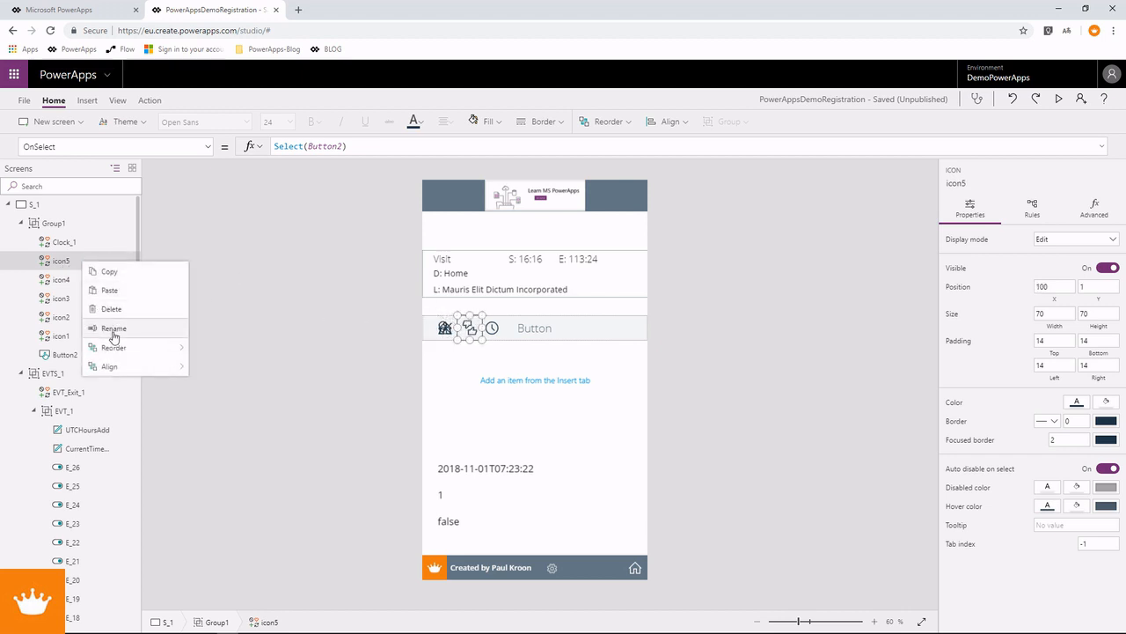
left_click(113, 328)
type("Hand")
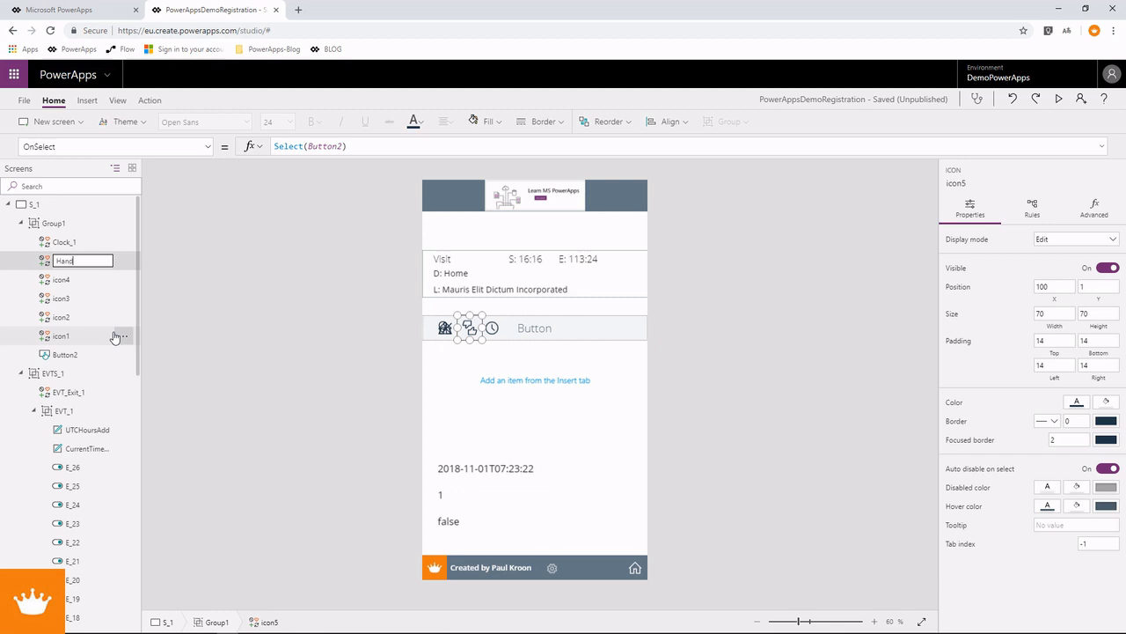
type("s_1")
key("Return")
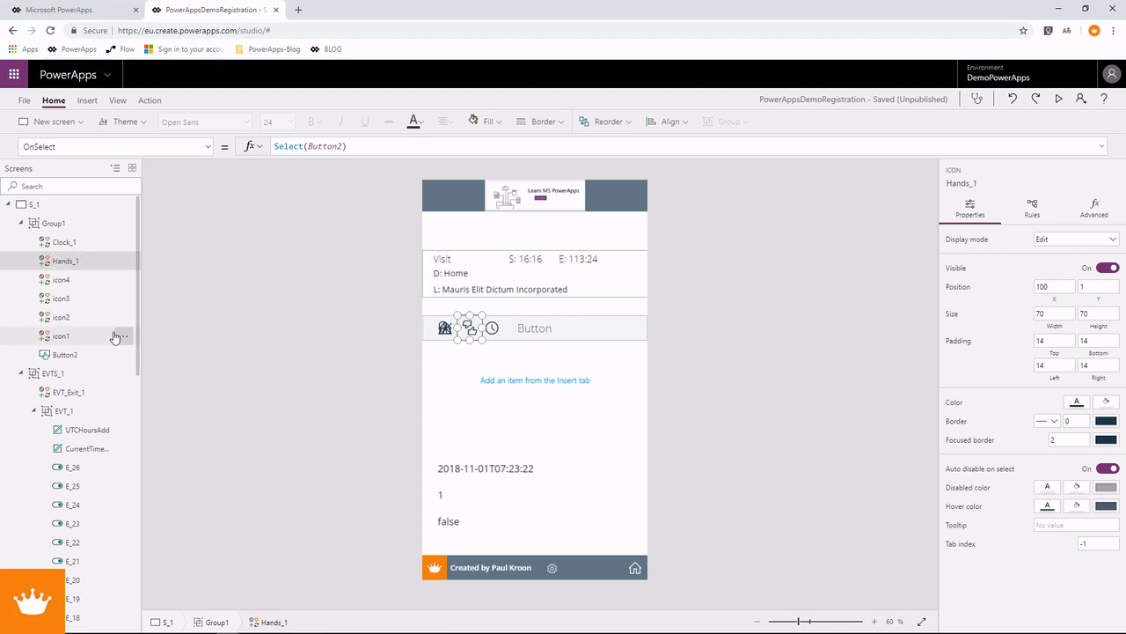
Step: Move icon4 out of the icon stack to about X 75 and rename it Navigate_1
left_click(65, 279)
left_click_drag(446, 328, 470, 329)
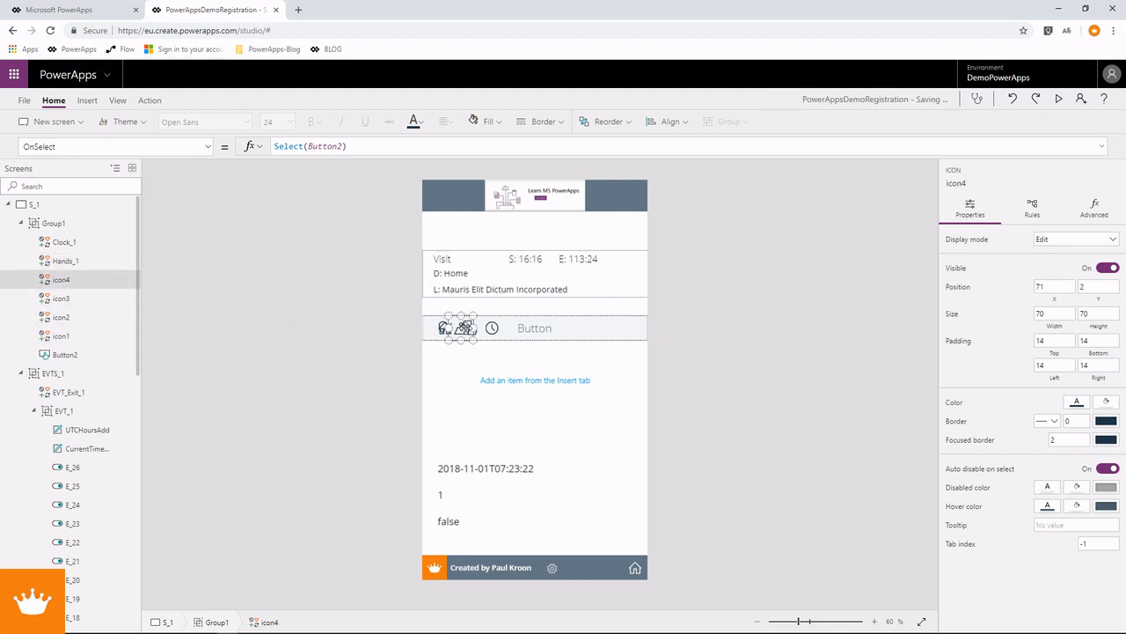
right_click(77, 280)
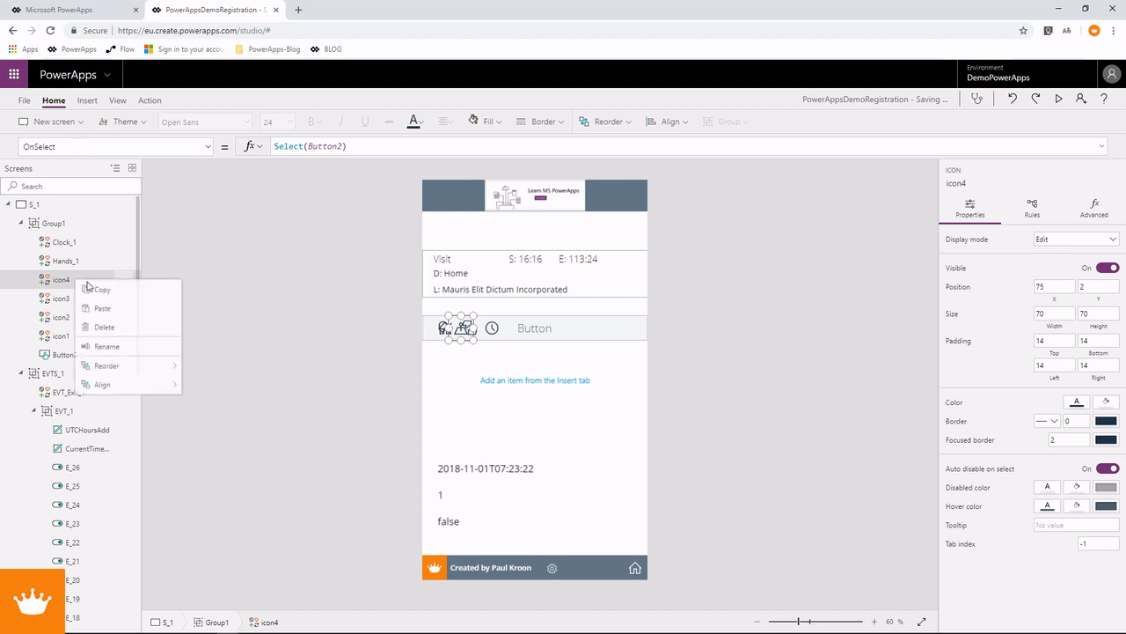
left_click(111, 346)
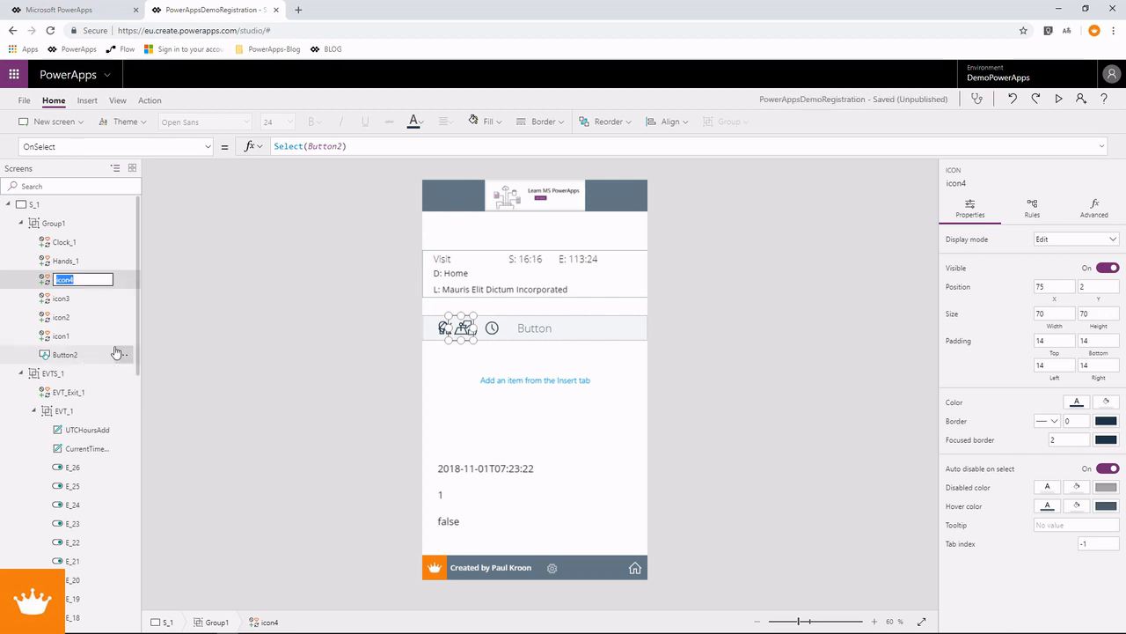
type("Nag")
key("Return")
Step: Separate the overlapping icons by moving icon3 to about X 75 and Navigate_1 to about X 261
left_click(67, 302)
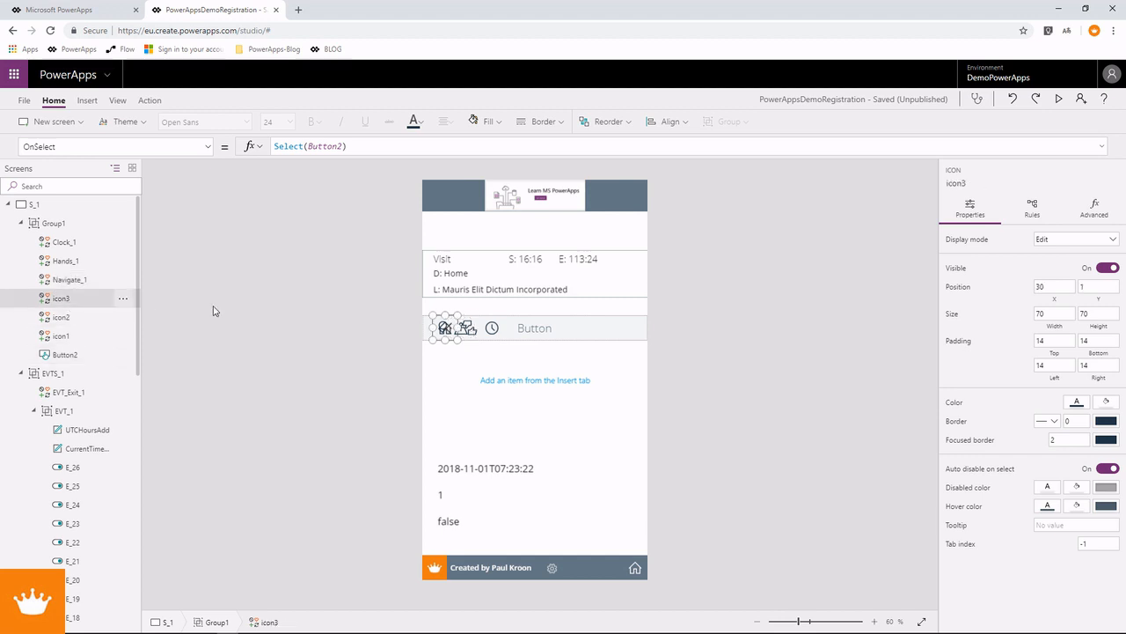
left_click_drag(444, 327, 460, 328)
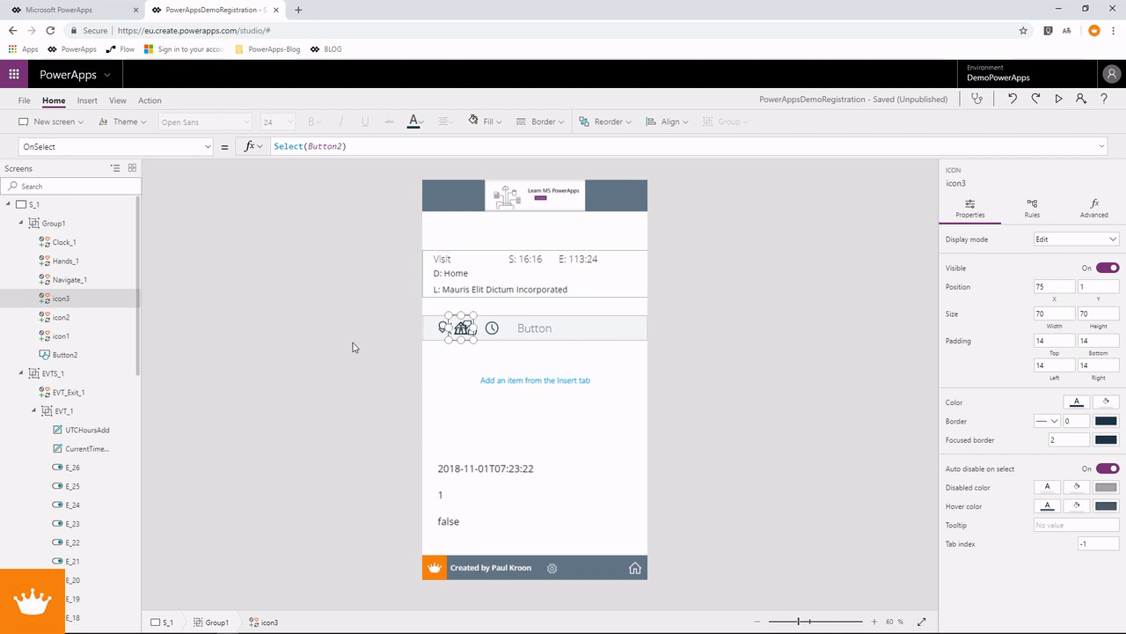
right_click(107, 301)
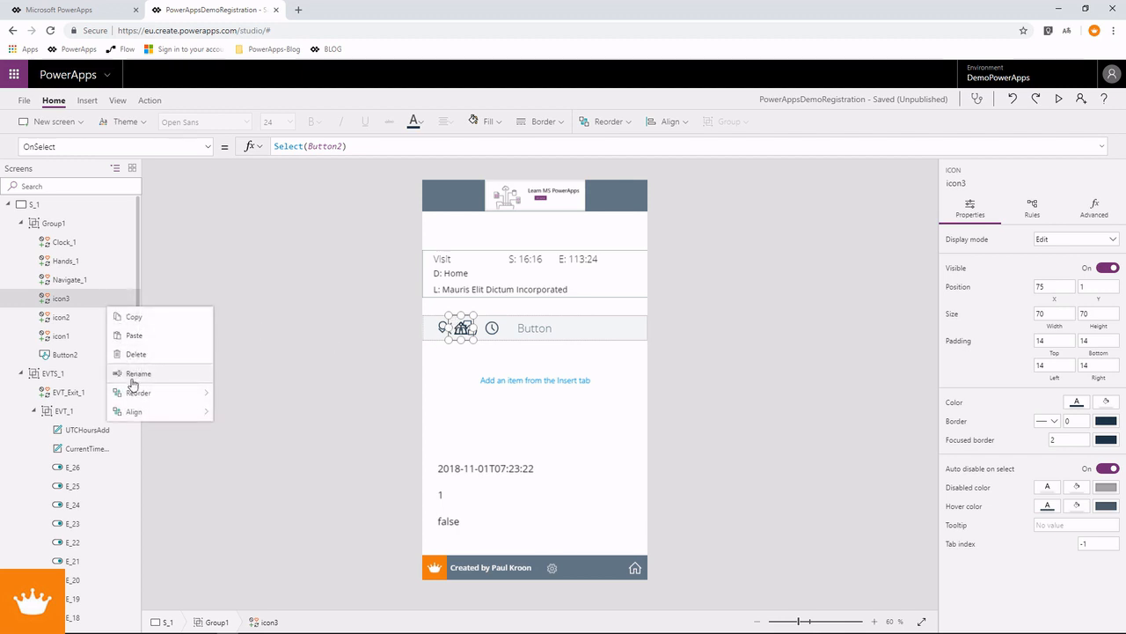
left_click(130, 375)
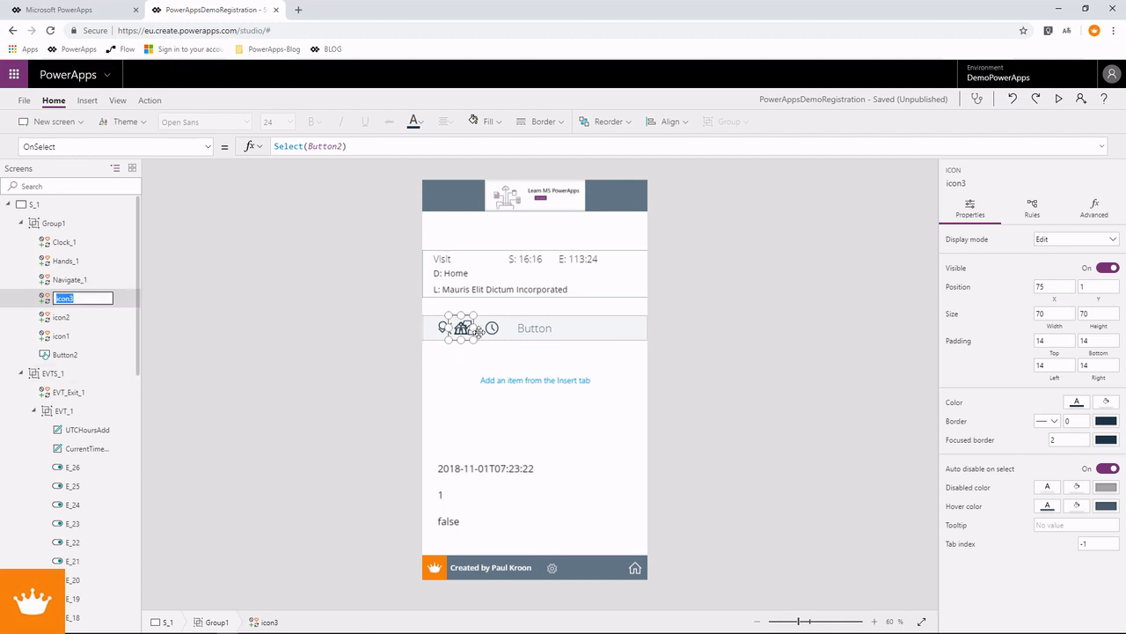
left_click(475, 327)
left_click_drag(458, 328, 530, 328)
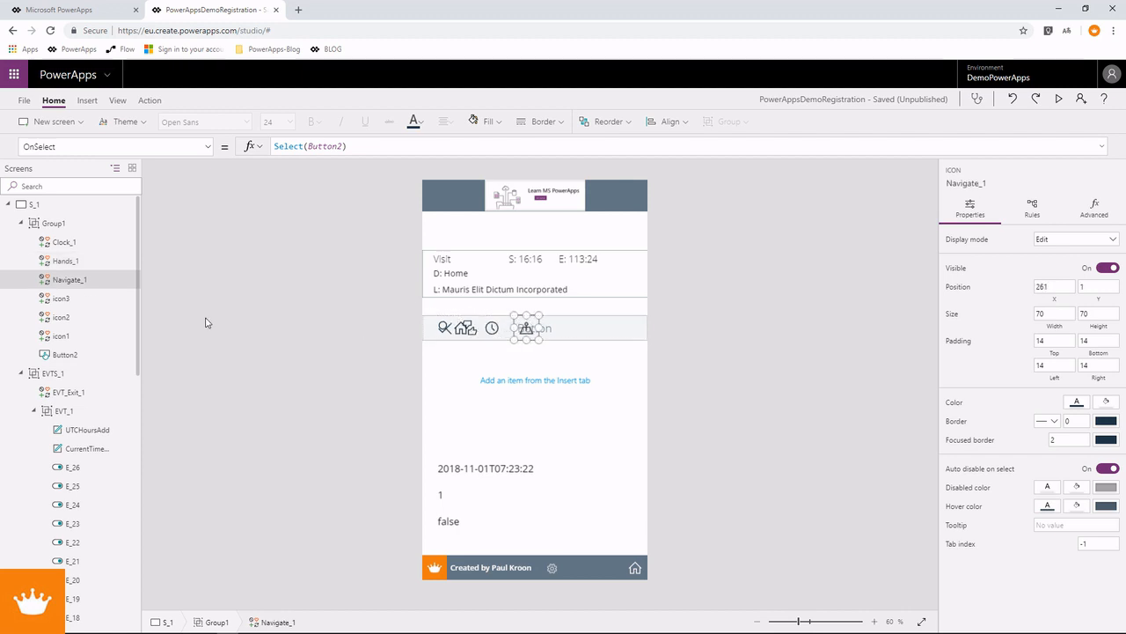
Step: Move icon3 to about X 100 and try to rename it Home_1
left_click(62, 298)
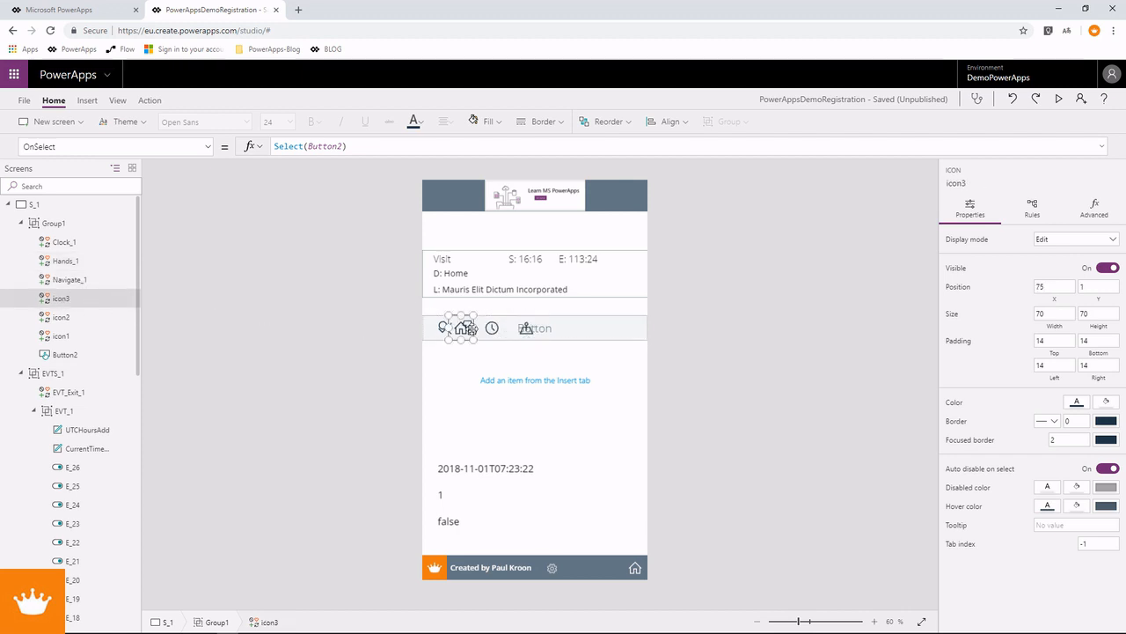
left_click_drag(457, 328, 466, 328)
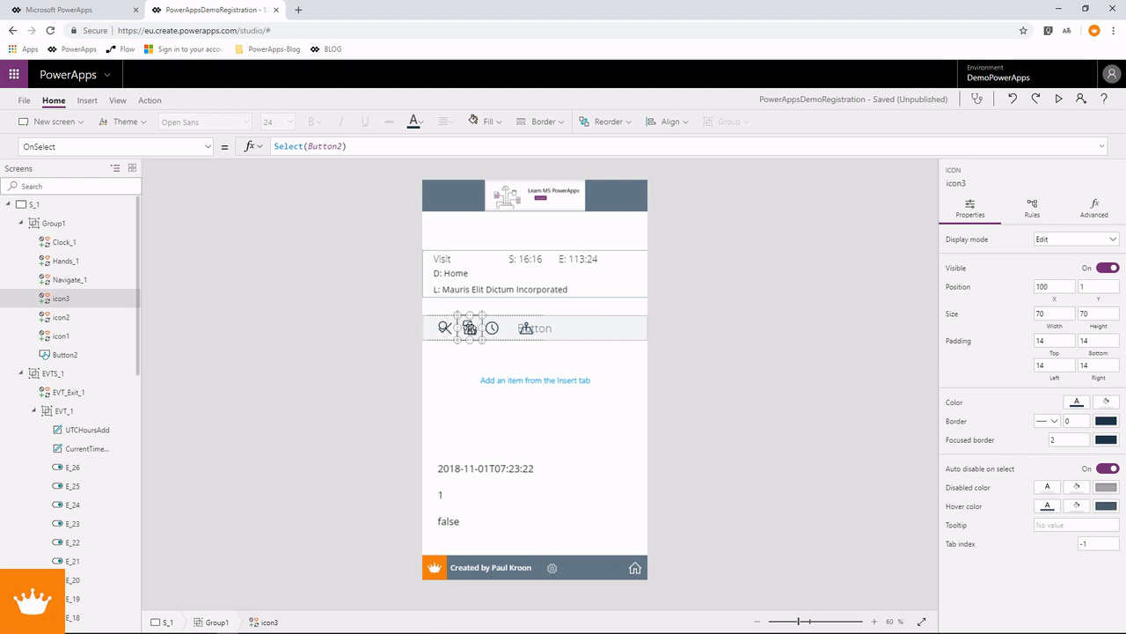
right_click(55, 299)
left_click(94, 369)
type("Ho")
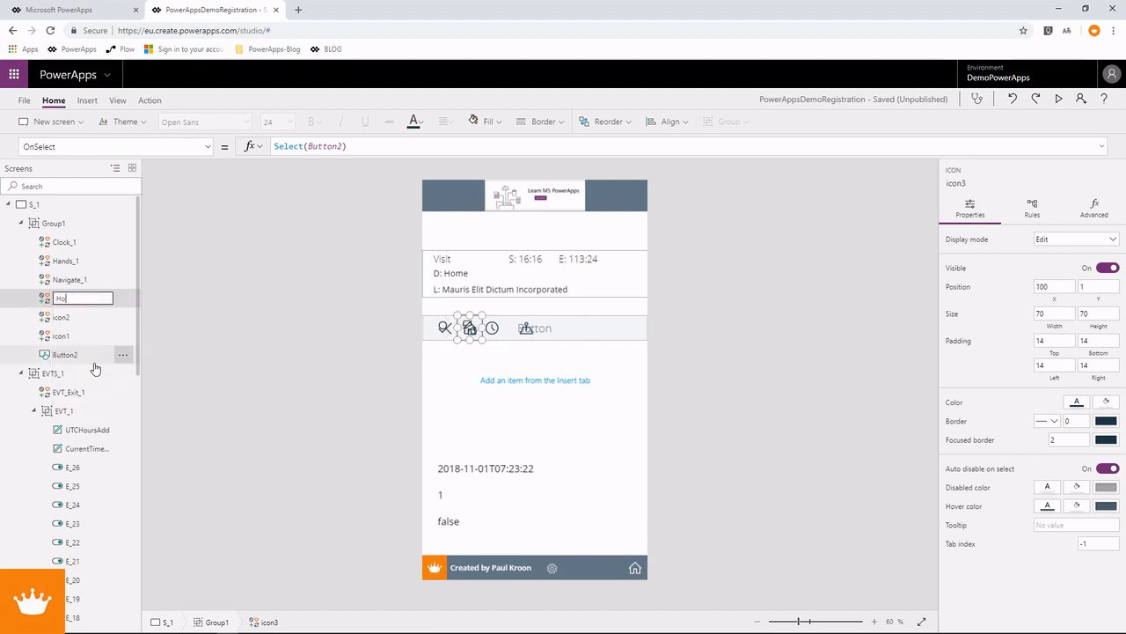
type("me_1")
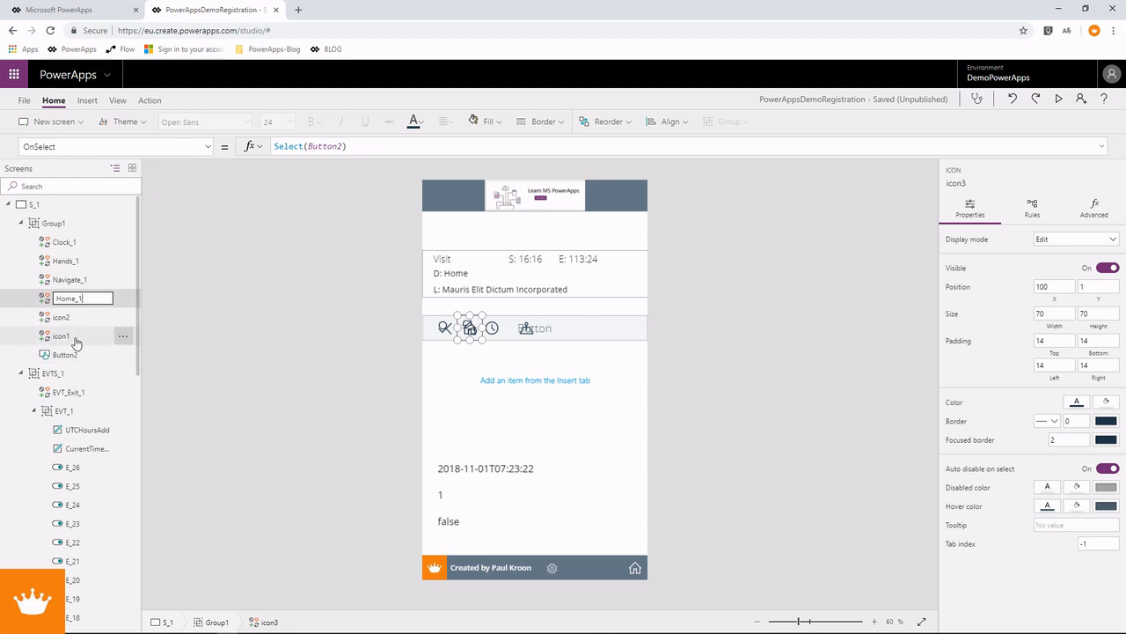
key("Return")
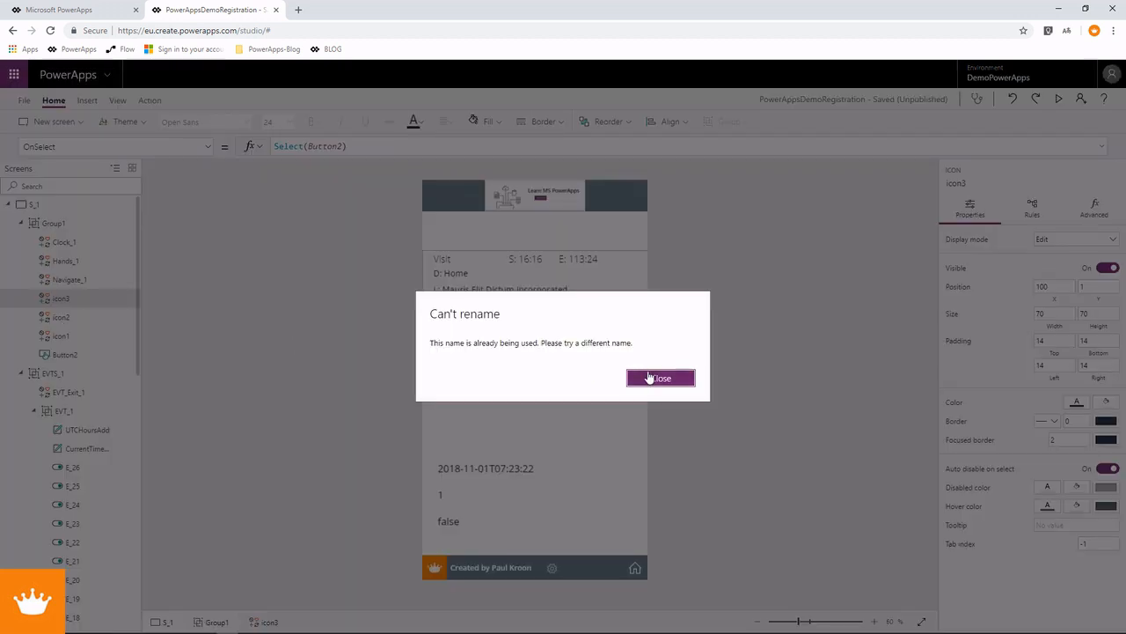
left_click(656, 378)
Step: Rename the house icon icon3 as GoHome_1
right_click(63, 299)
left_click(97, 369)
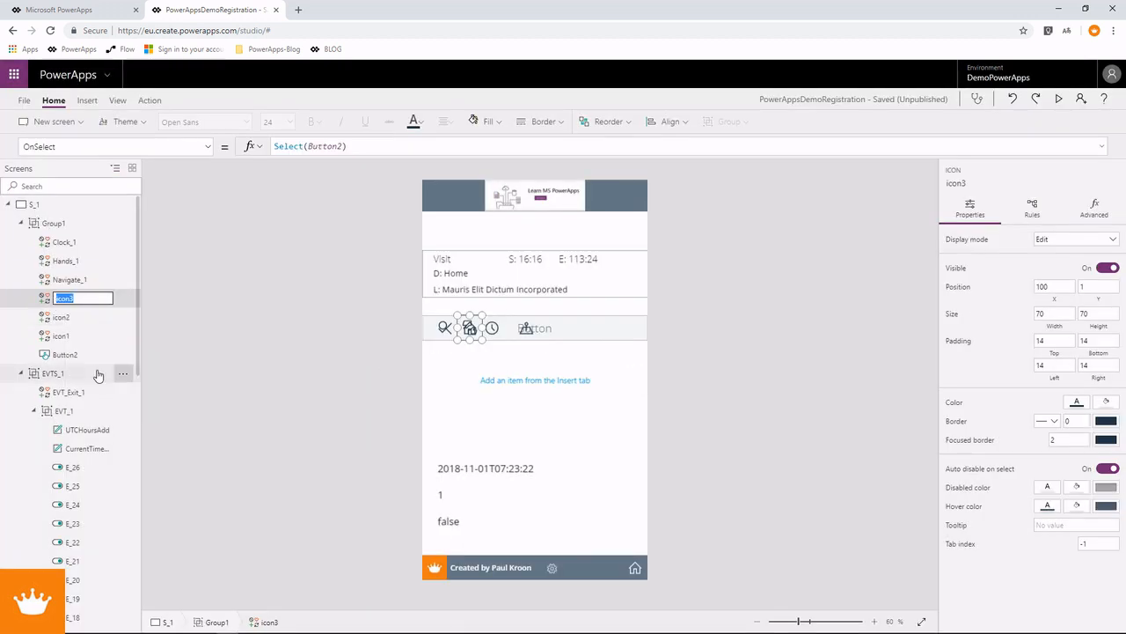
type("Home_1")
key("Return")
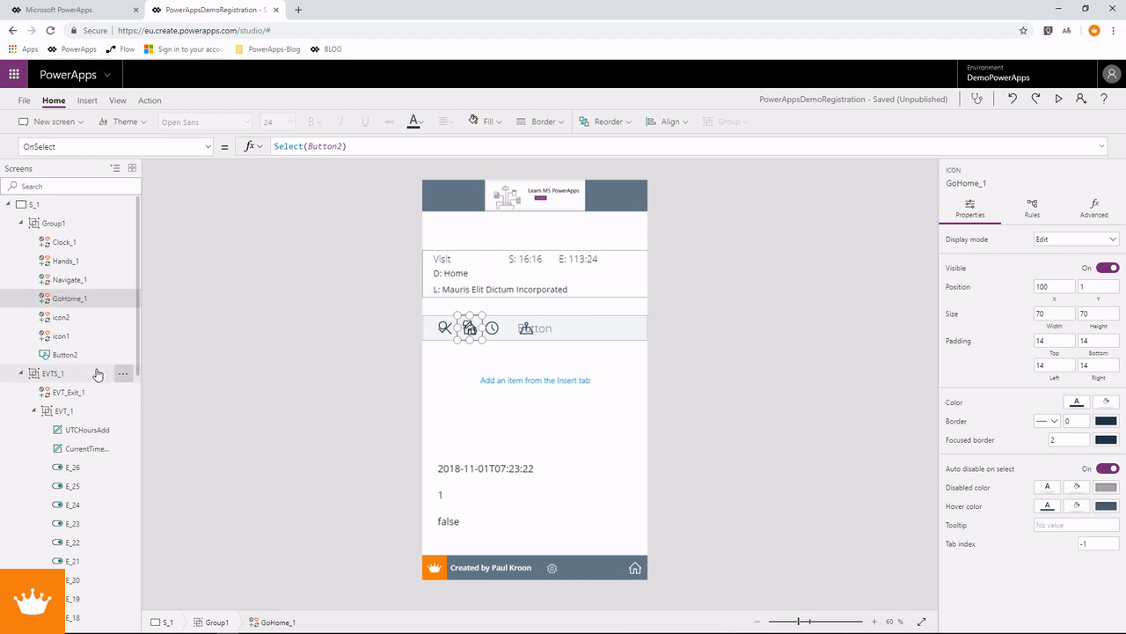
Step: Rename icon2 in the group as Check_1
left_click(70, 323)
right_click(69, 322)
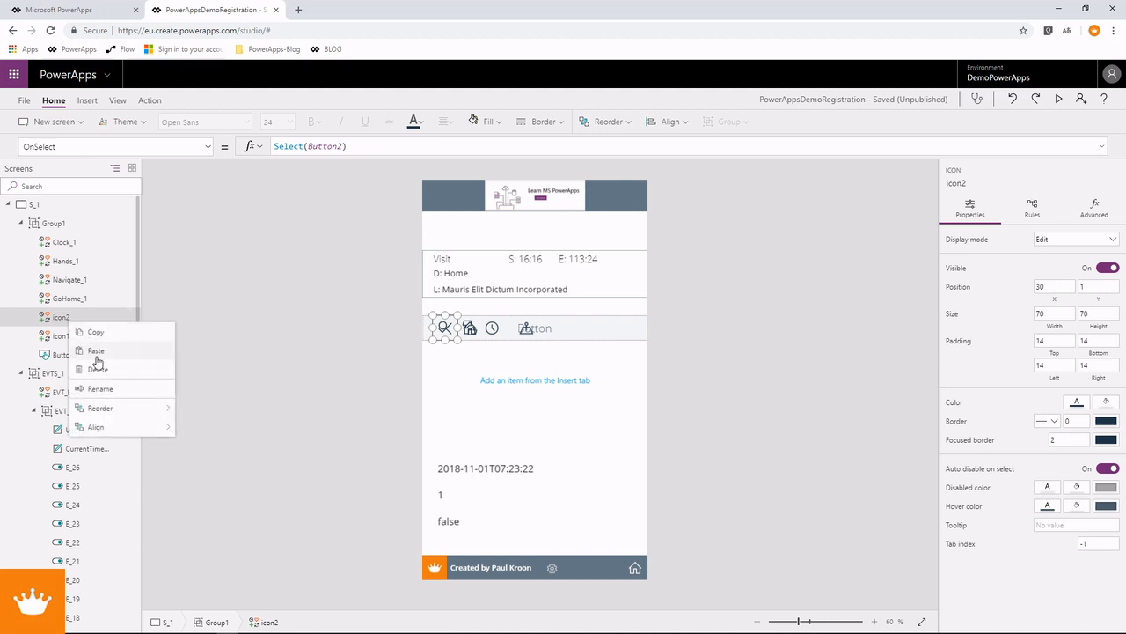
left_click(92, 387)
type("Chec")
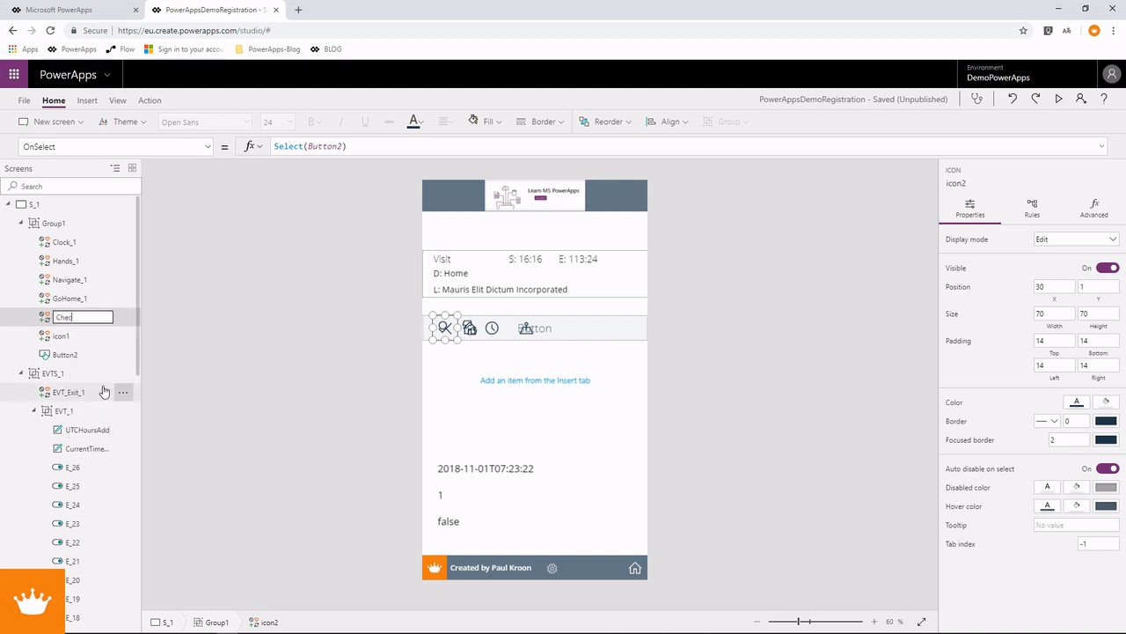
type("k_1")
key("Return")
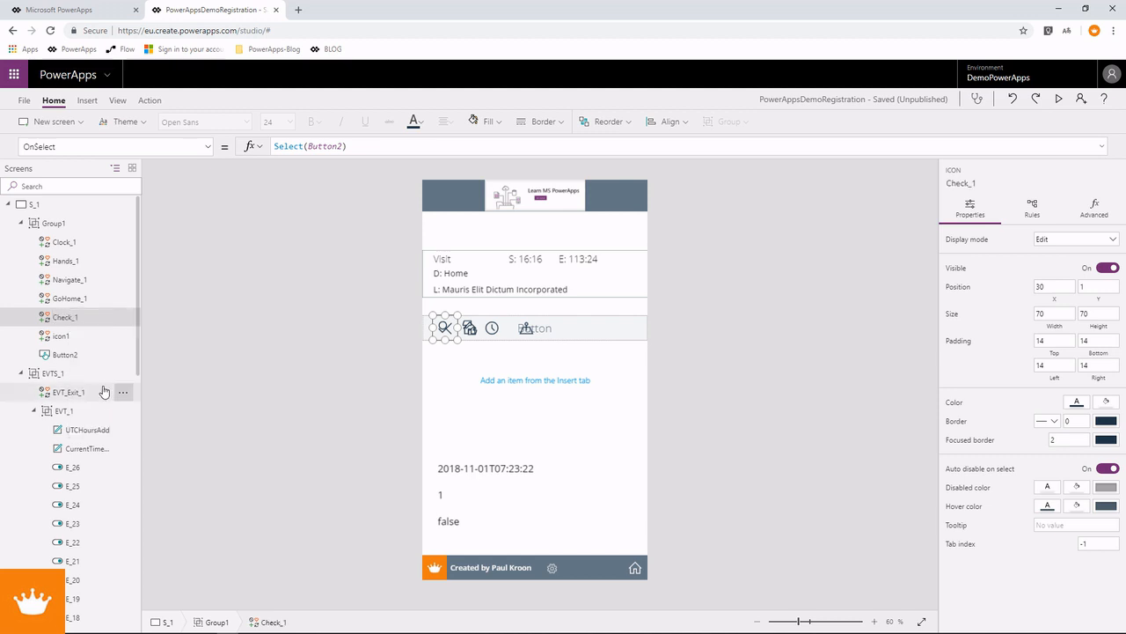
Step: Rename icon1 in the group as Search_1
left_click(68, 337)
right_click(68, 337)
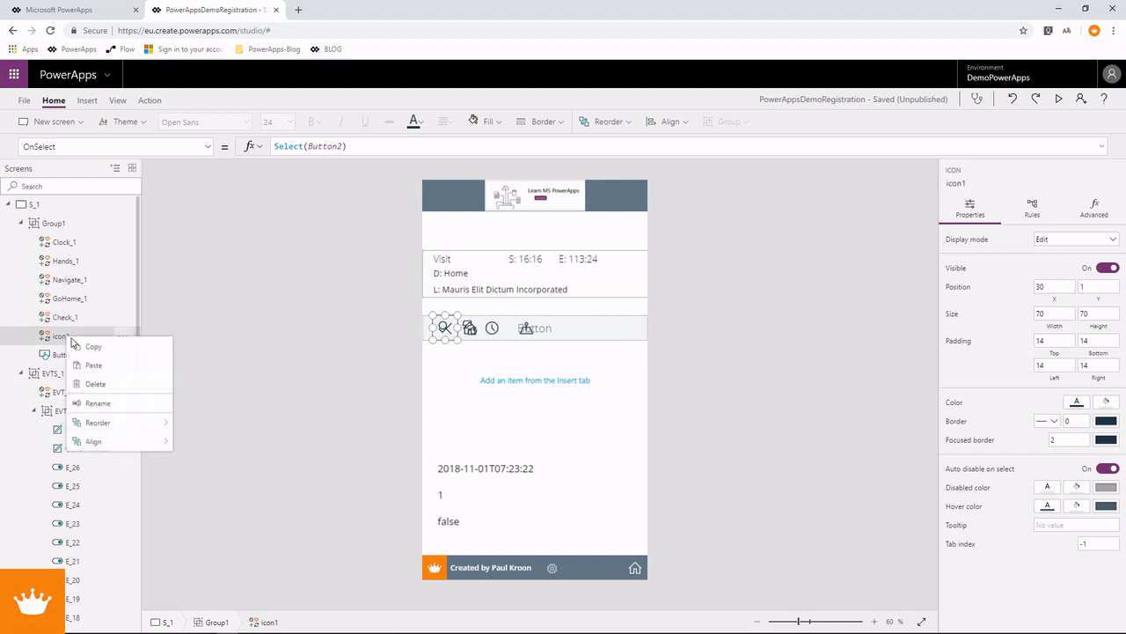
left_click(93, 402)
type("Search_1")
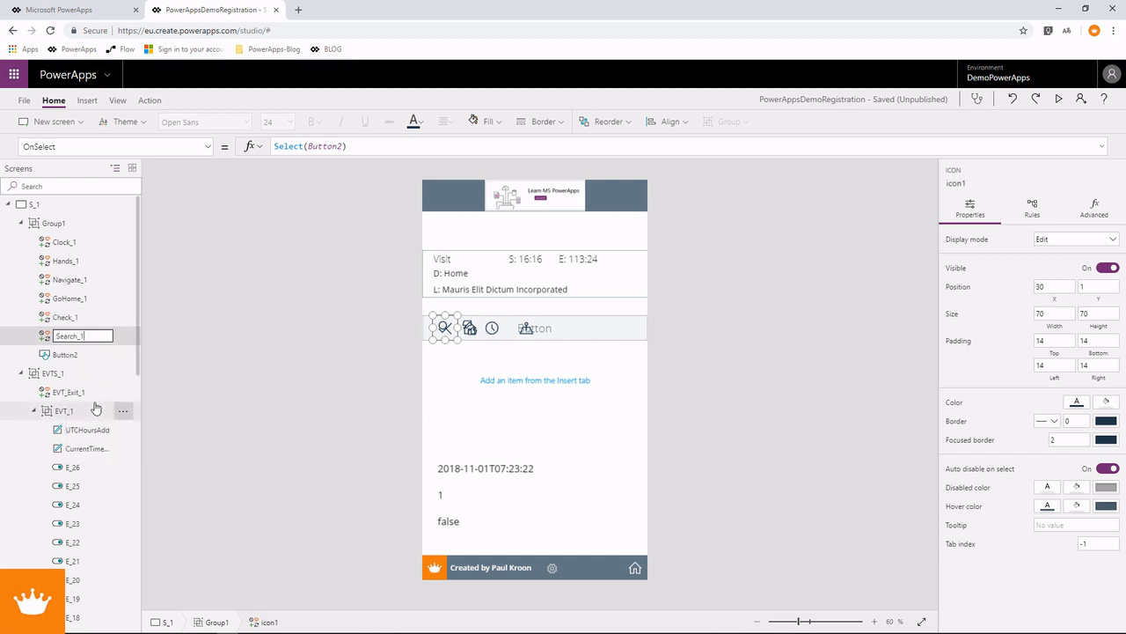
key("Return")
Step: Select all six icons from Search_1 to Clock_1 and align them left so they stack on the button again
left_click(66, 318, "ctrl")
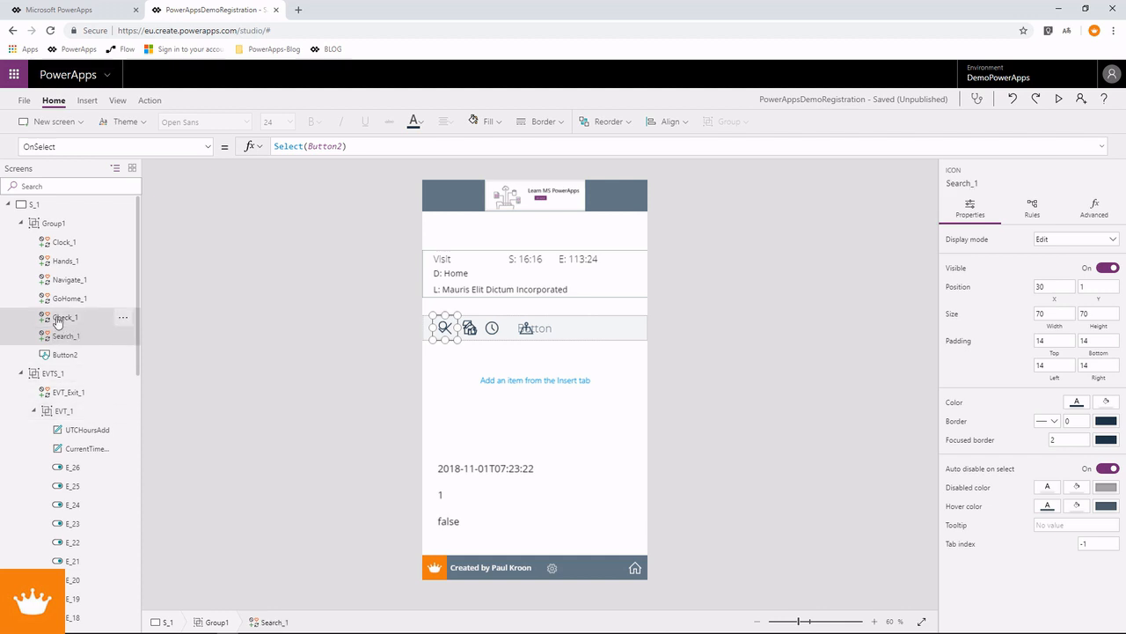
left_click(64, 298, "ctrl")
left_click(65, 279, "ctrl")
left_click(64, 260, "ctrl")
left_click(63, 242, "ctrl")
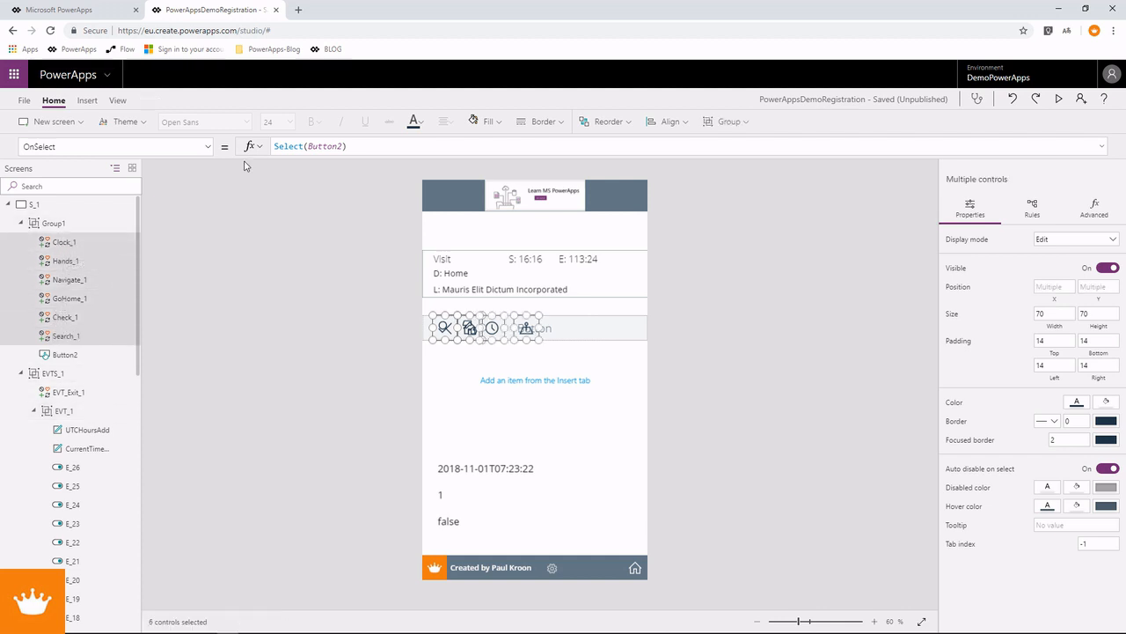
left_click(666, 123)
left_click(662, 146)
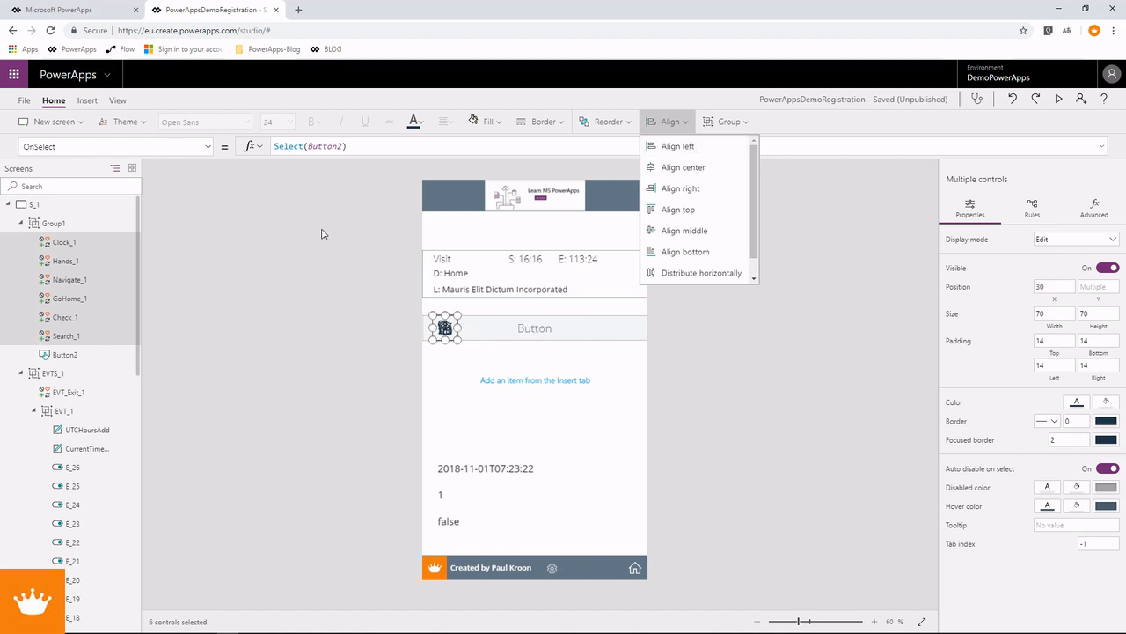
Step: Set the Visible property of all six selected icons to false
left_click(209, 147)
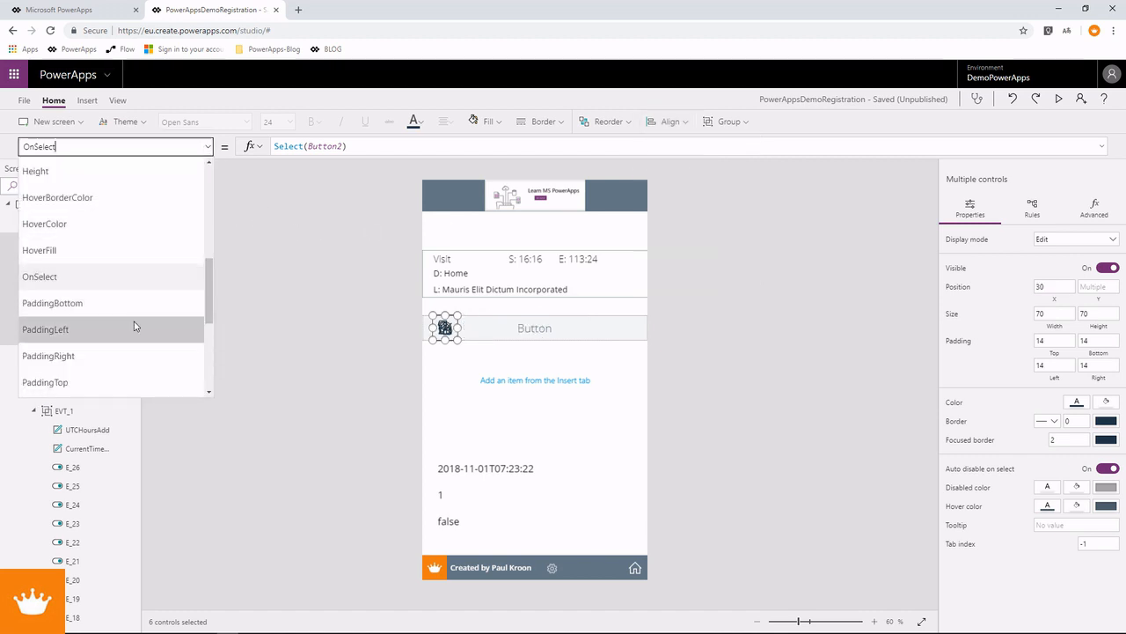
scroll(133, 327, "down", 3)
left_click(103, 307)
left_click_drag(298, 147, 271, 148)
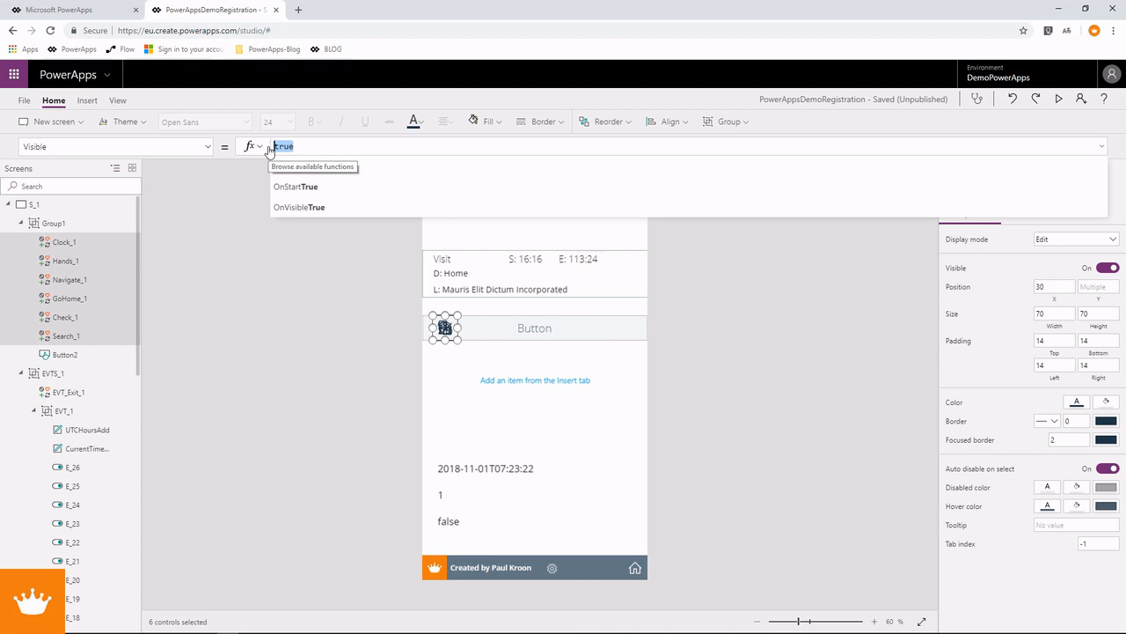
type("false")
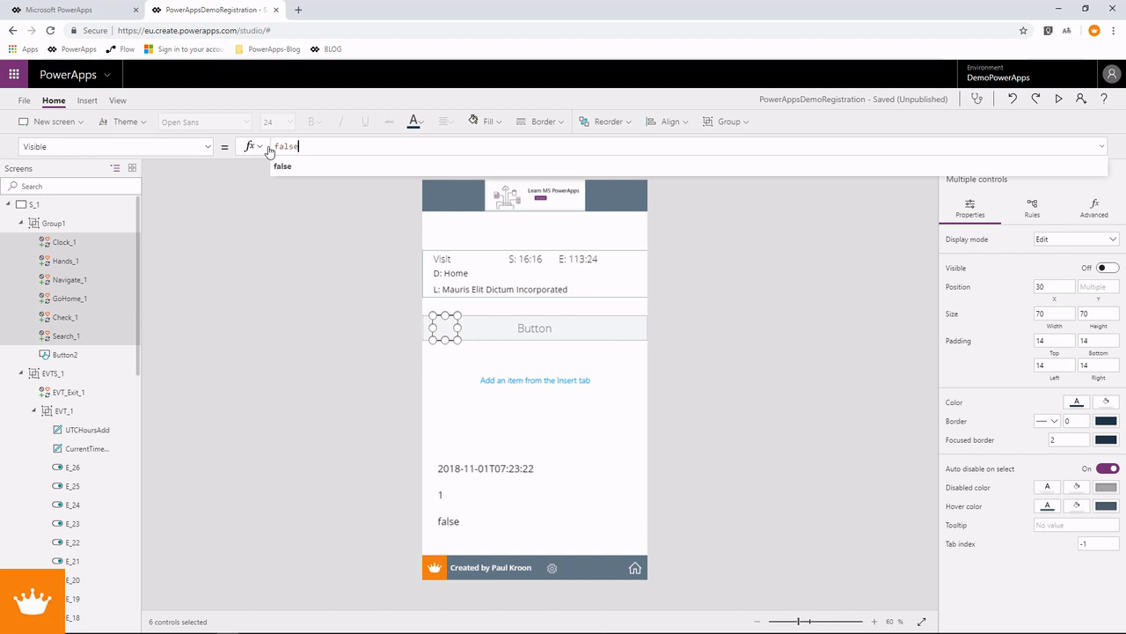
Step: Rename Button2 in the group as Trigger_1
left_click(80, 354)
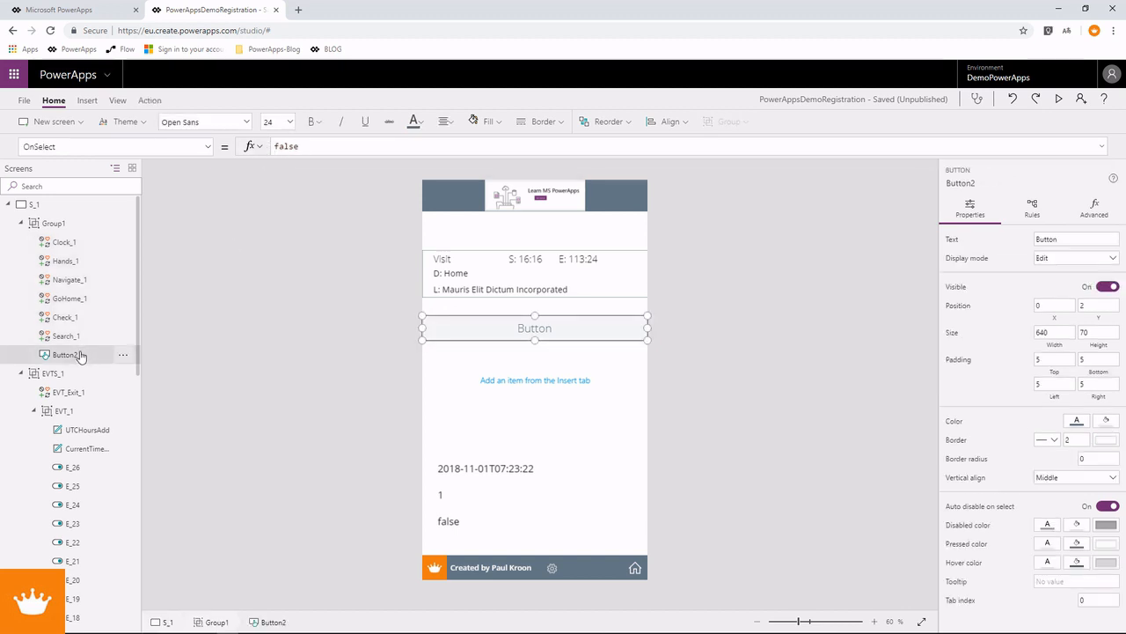
right_click(80, 355)
left_click(118, 419)
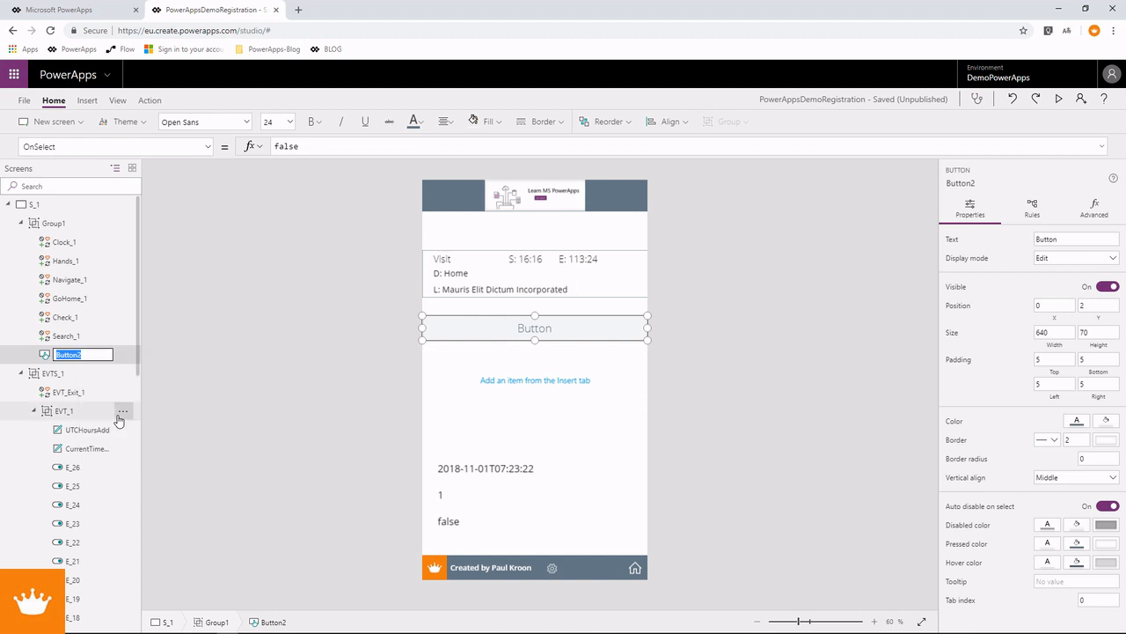
type("Men")
key("Return")
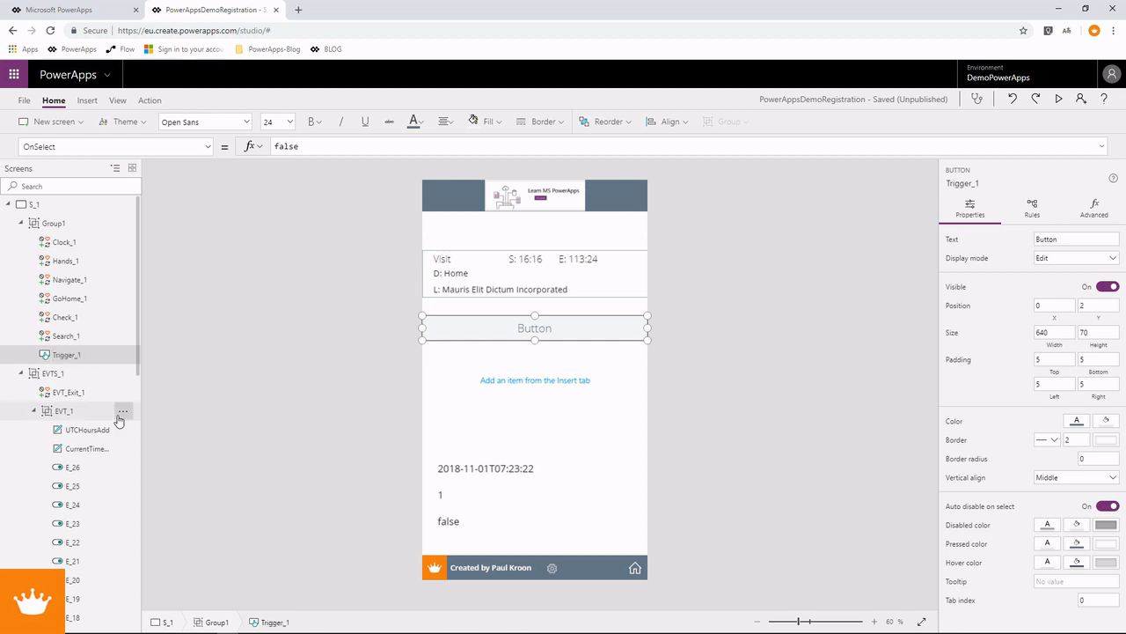
Step: Rename the Trigger_1 button inside Group1 as Button_1
right_click(56, 224)
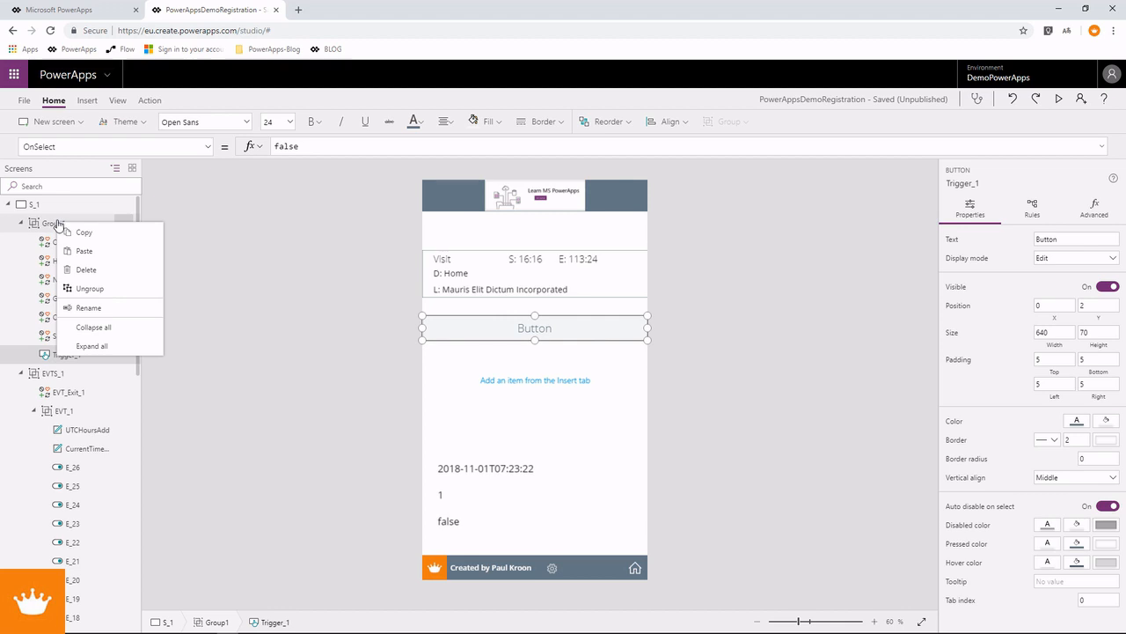
left_click(49, 223)
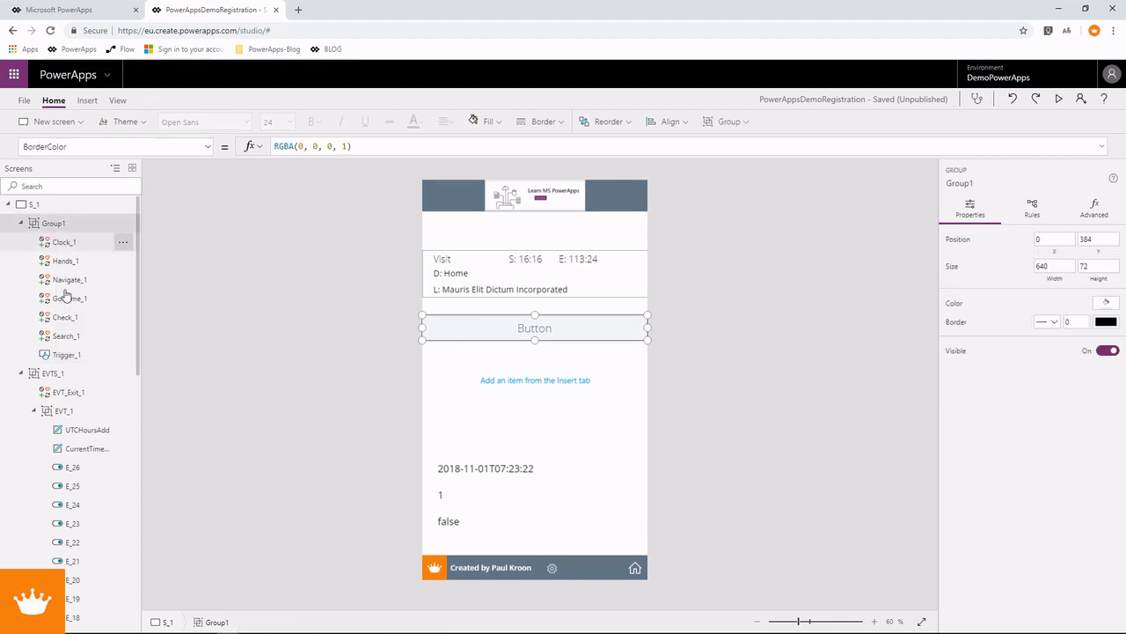
left_click(68, 355)
right_click(70, 355)
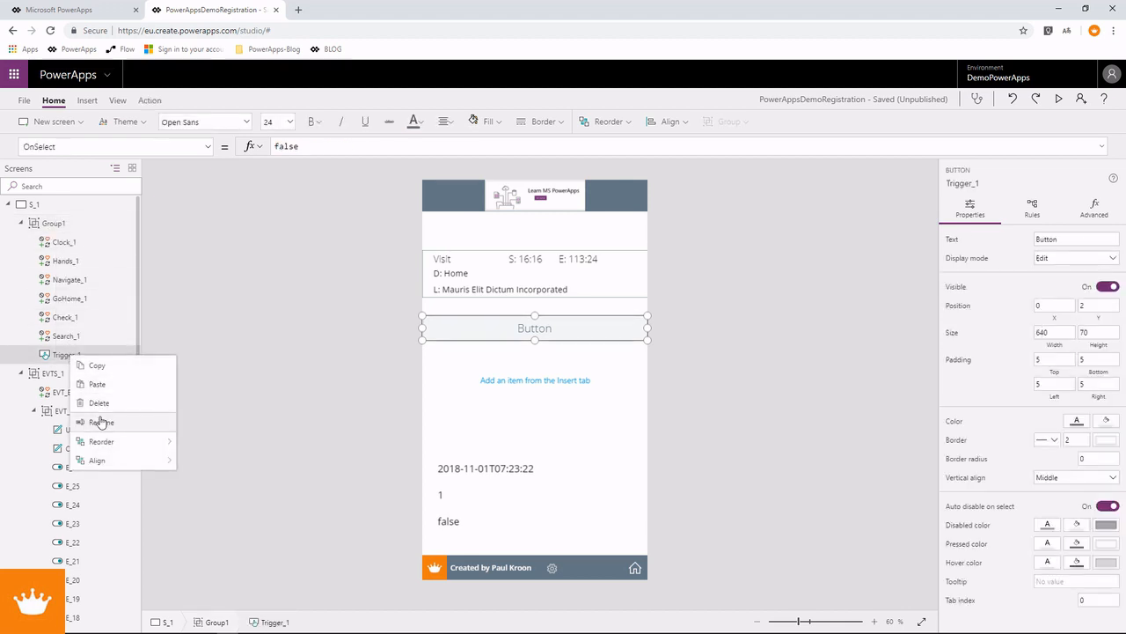
left_click(101, 422)
type("Button_1")
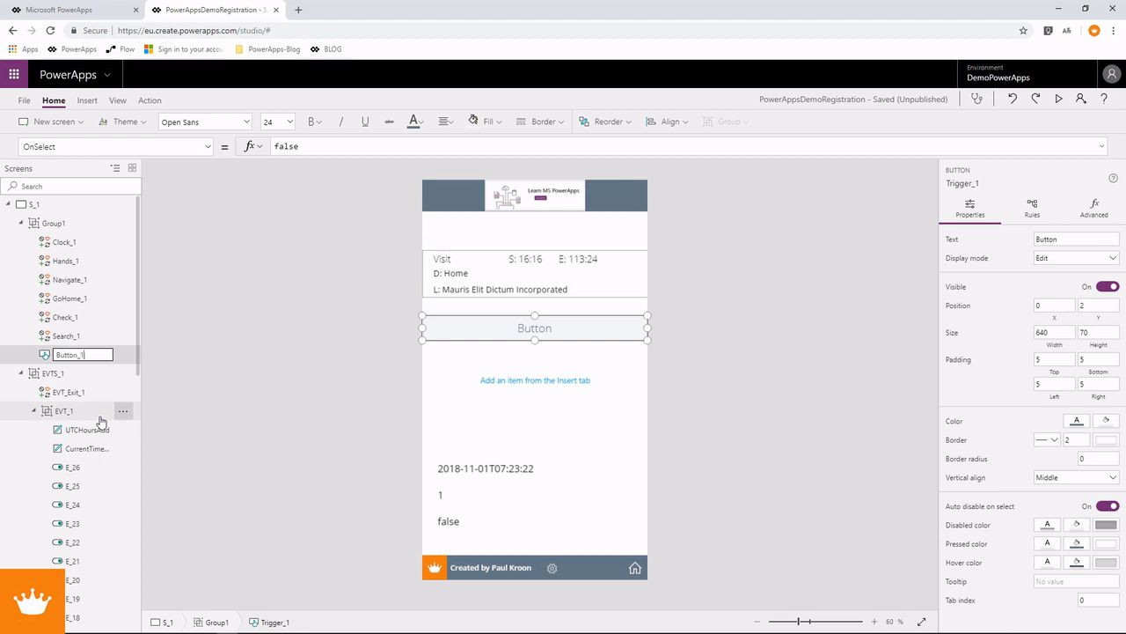
key("Return")
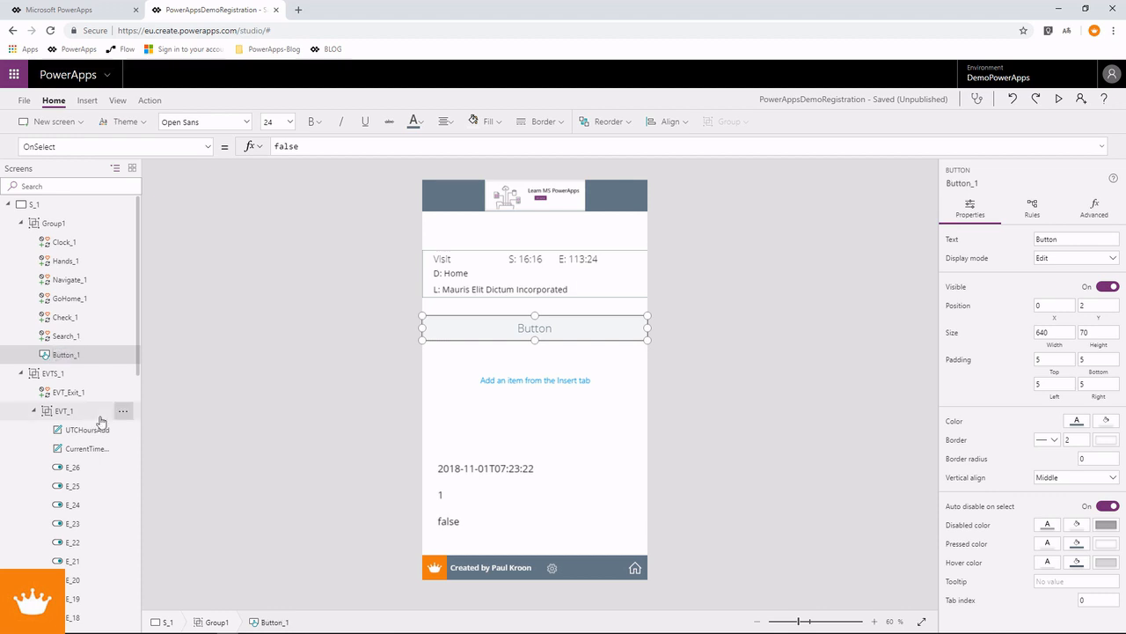
Step: Rename the group holding the six icons and the button as Trigger_1
left_click(58, 224)
right_click(68, 225)
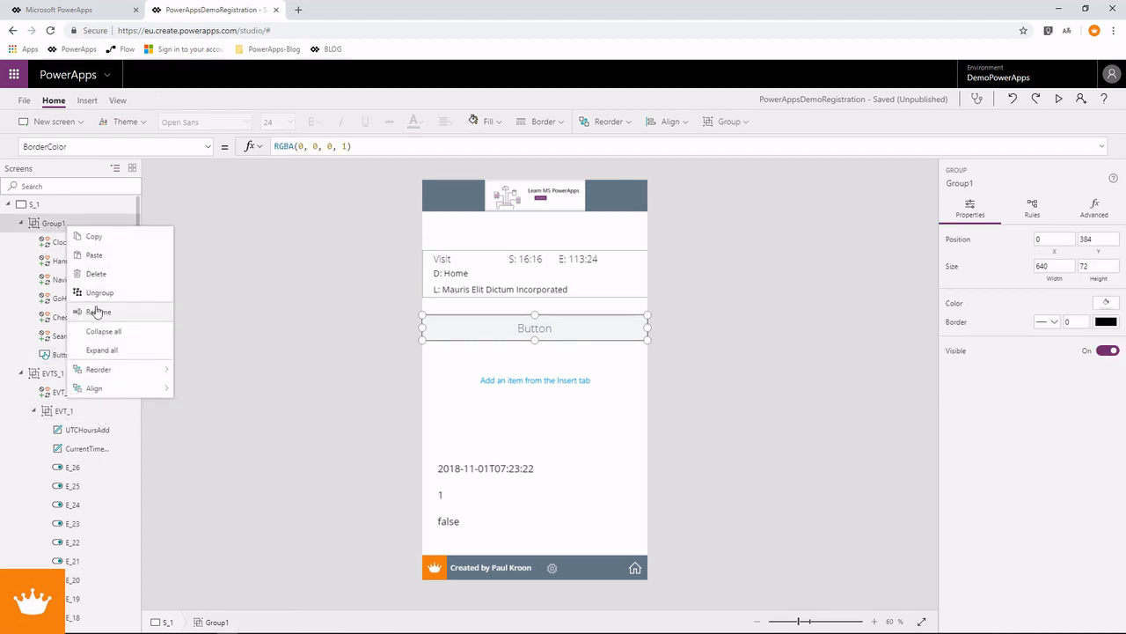
left_click(95, 311)
type("Trigger_")
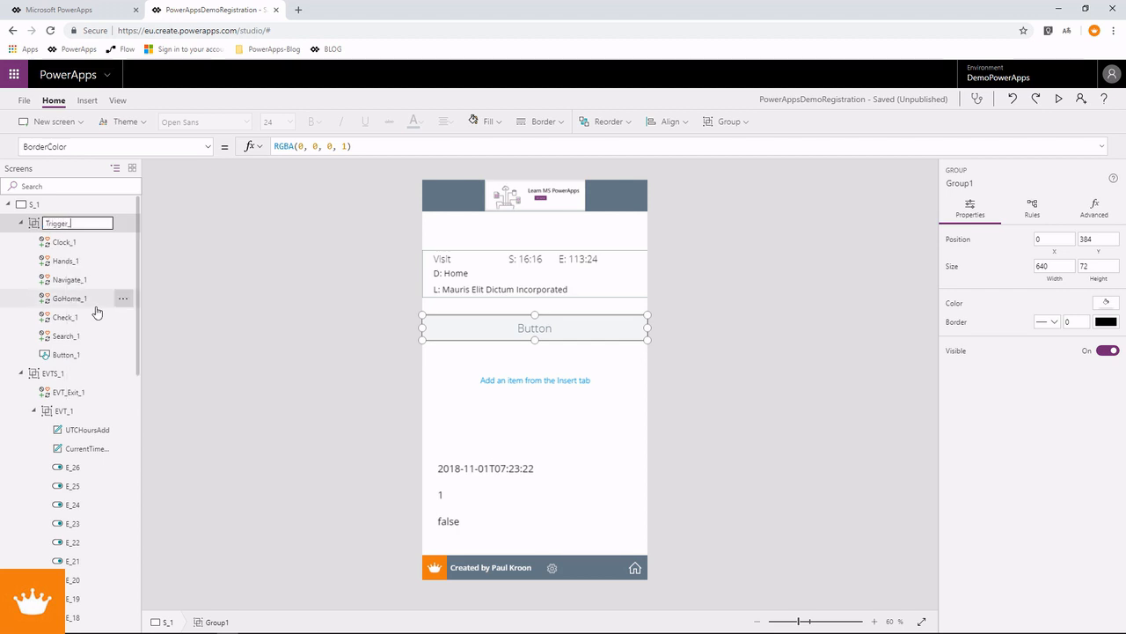
type("1")
key("Return")
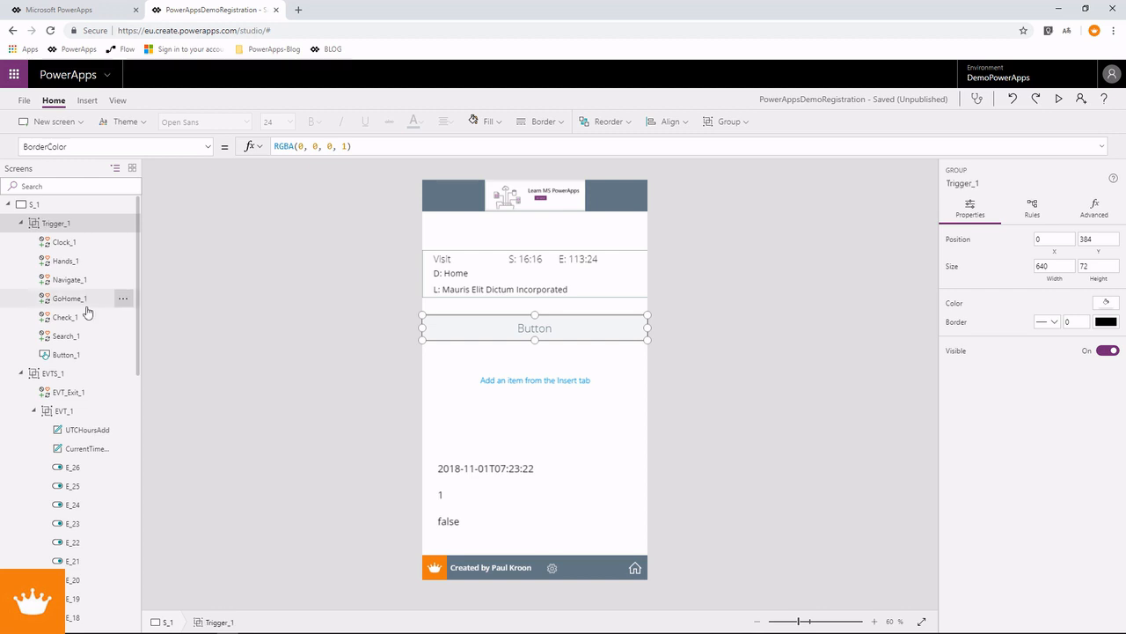
Step: Rename Button_1 inside the Trigger_1 group as Submit_1
right_click(75, 358)
left_click(106, 431)
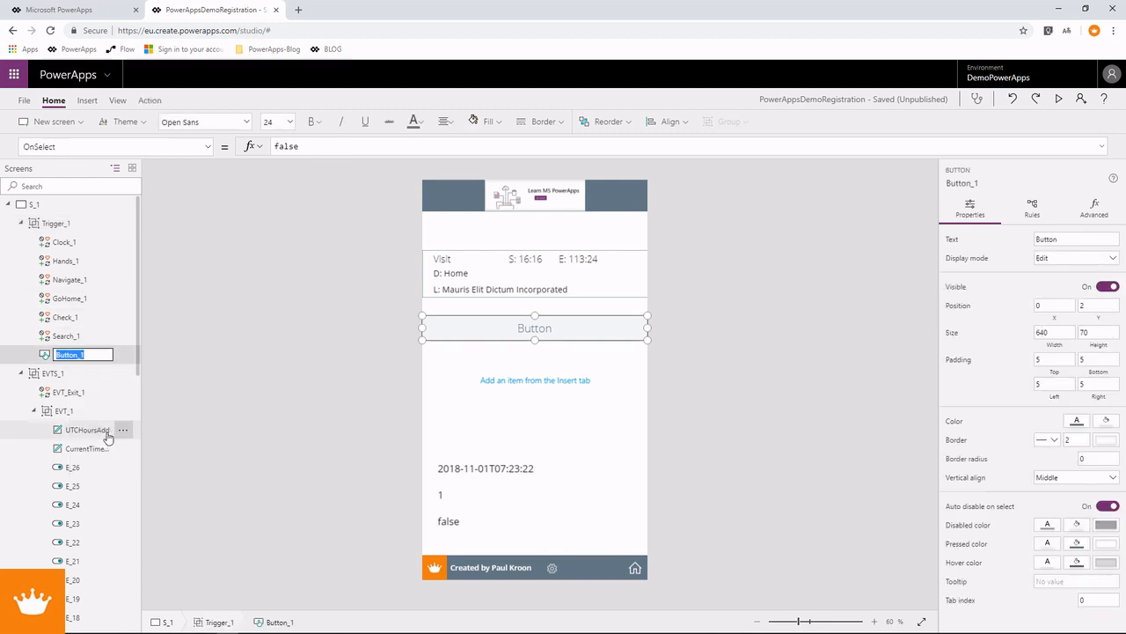
type("Submit_1")
key("Return")
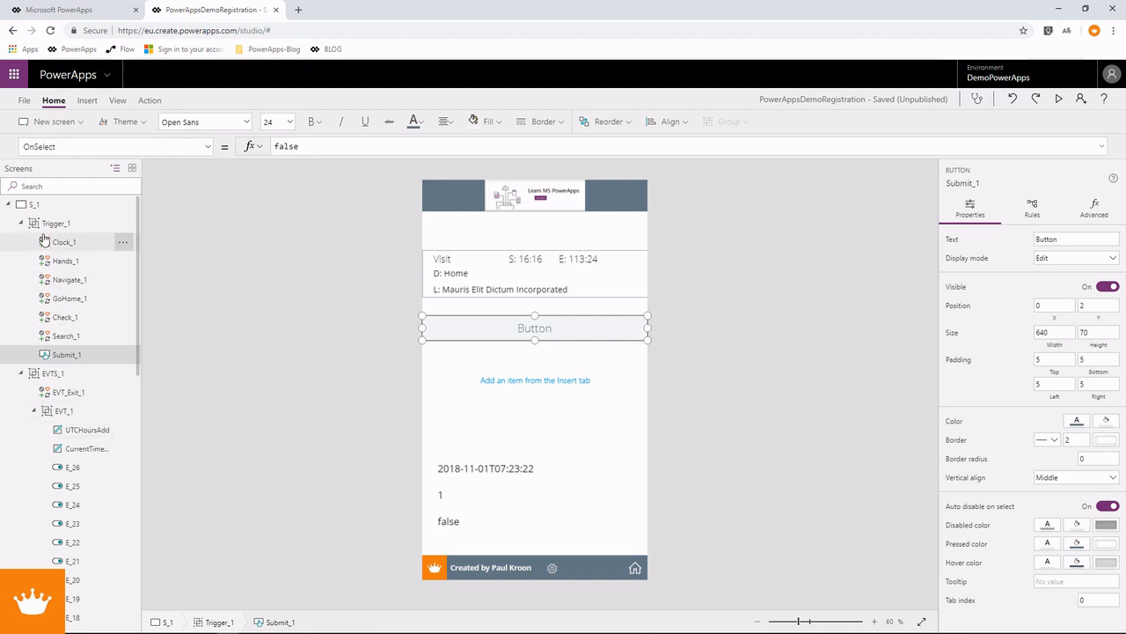
Step: Duplicate the Trigger_1 group on screen S_1 and place the copy just beneath the original at Y 486
left_click(46, 226)
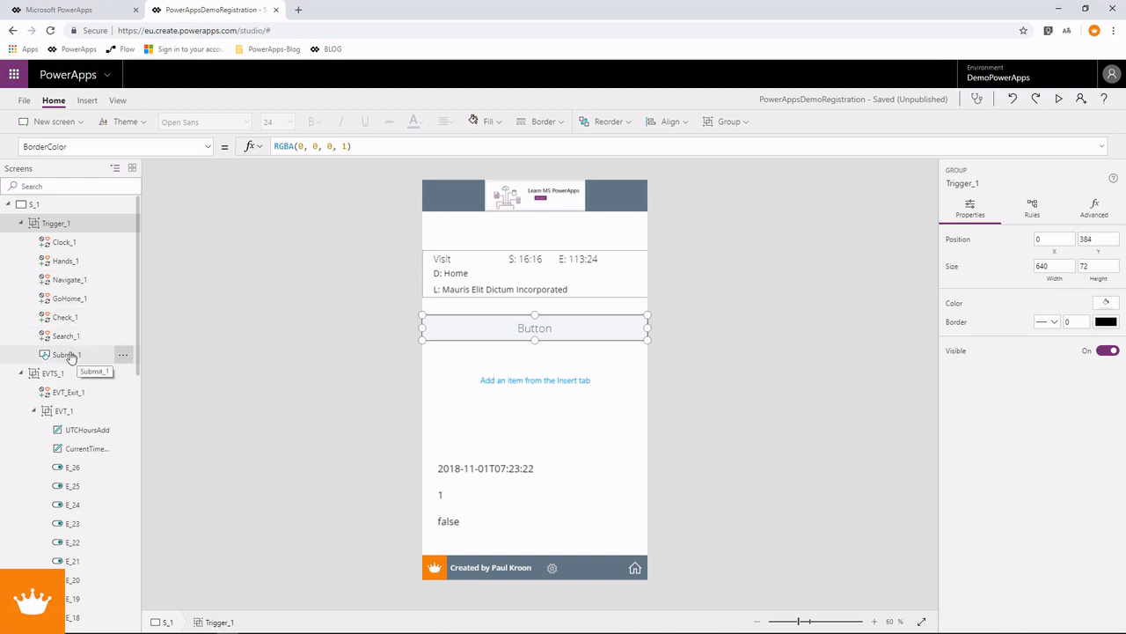
left_click(68, 356)
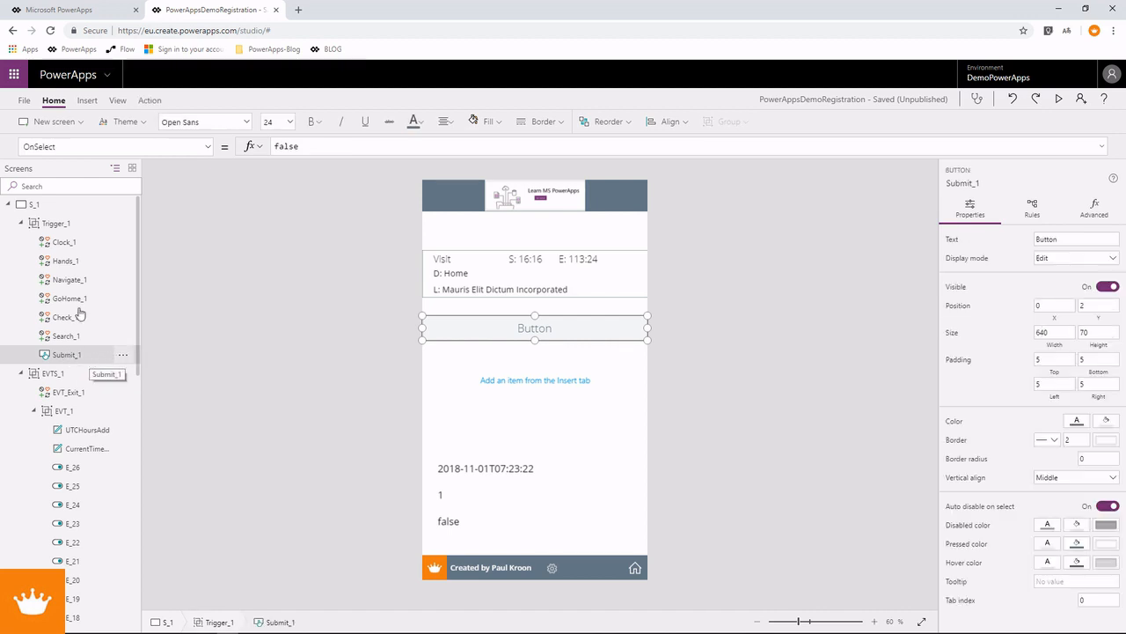
left_click(60, 225)
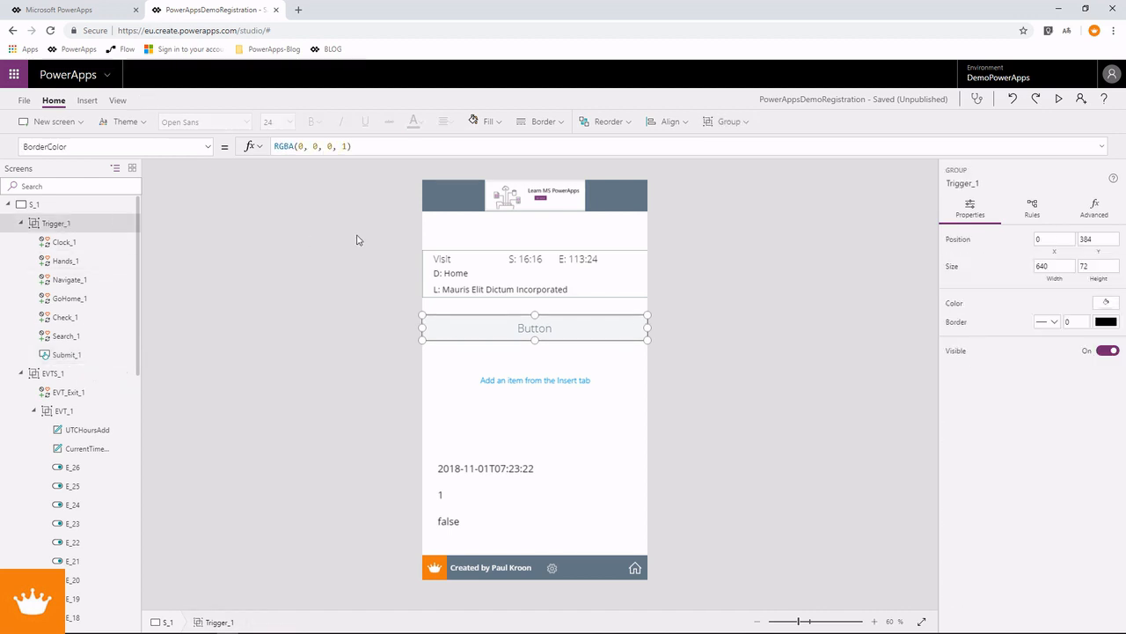
left_click(22, 224)
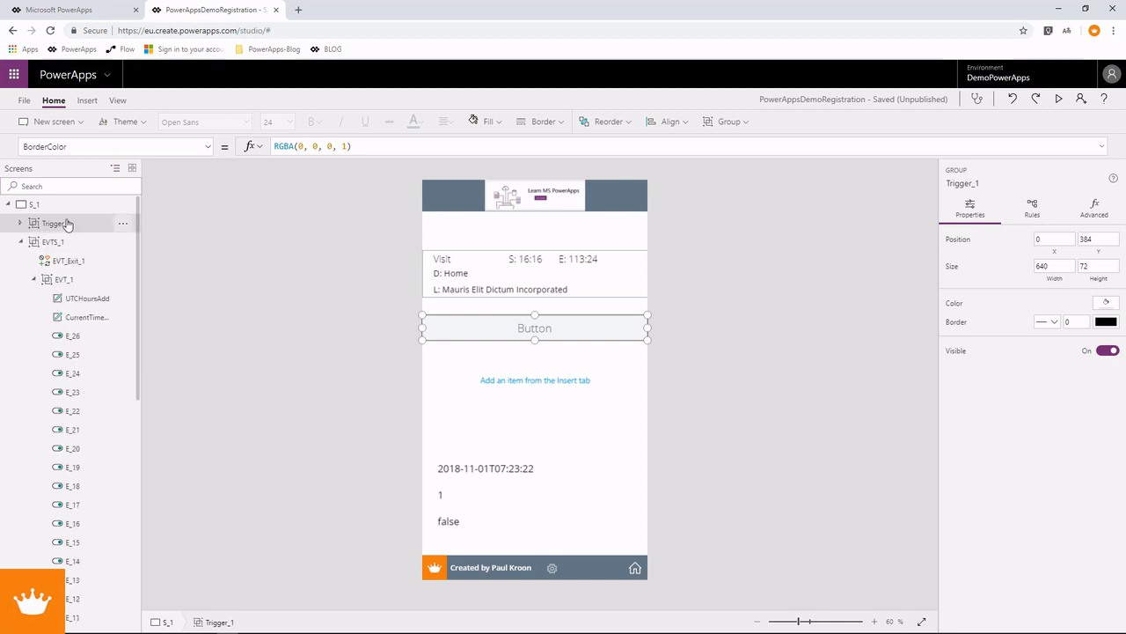
left_click(48, 204)
key("ctrl+v")
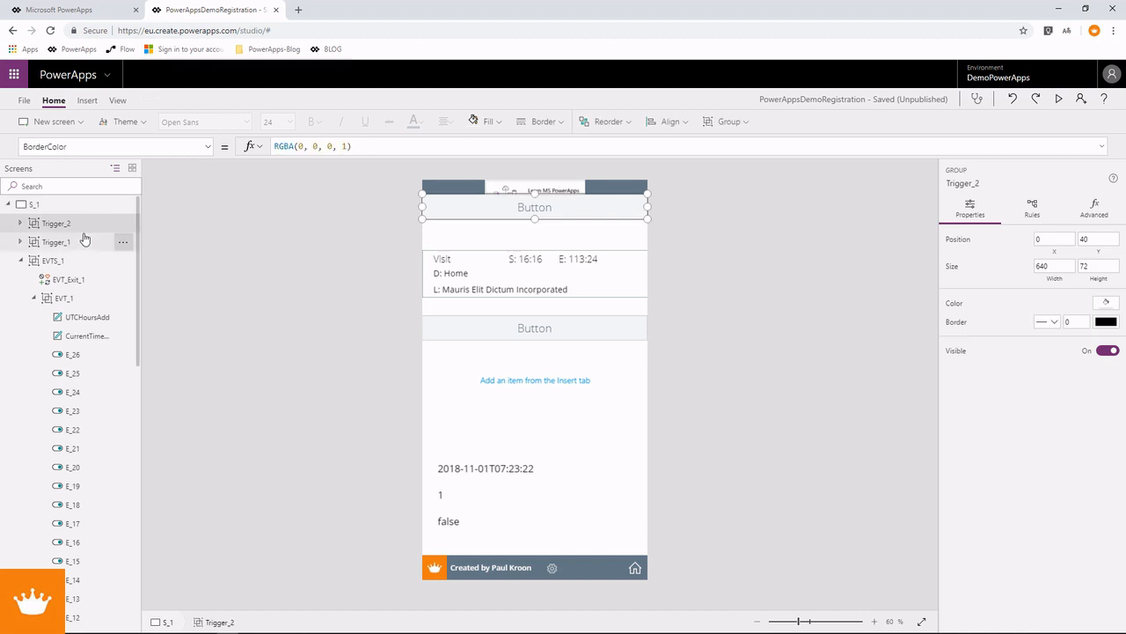
left_click_drag(523, 221, 528, 378)
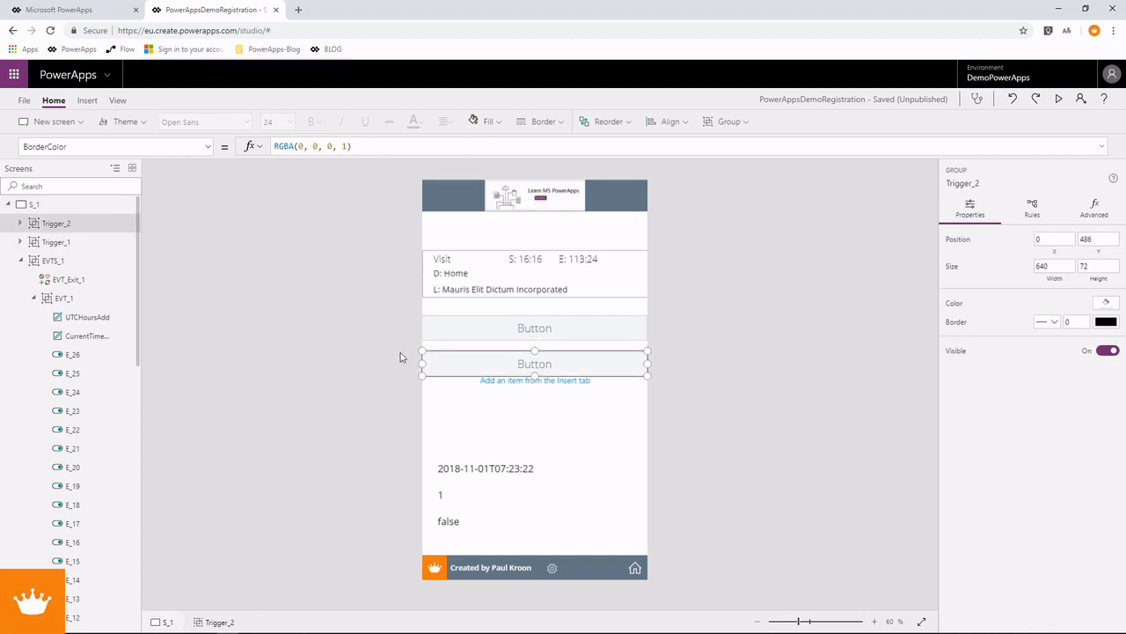
Step: Paste a third copy of the trigger group on S_1 and move it just beneath the second button
left_click(40, 207)
key("ctrl+v")
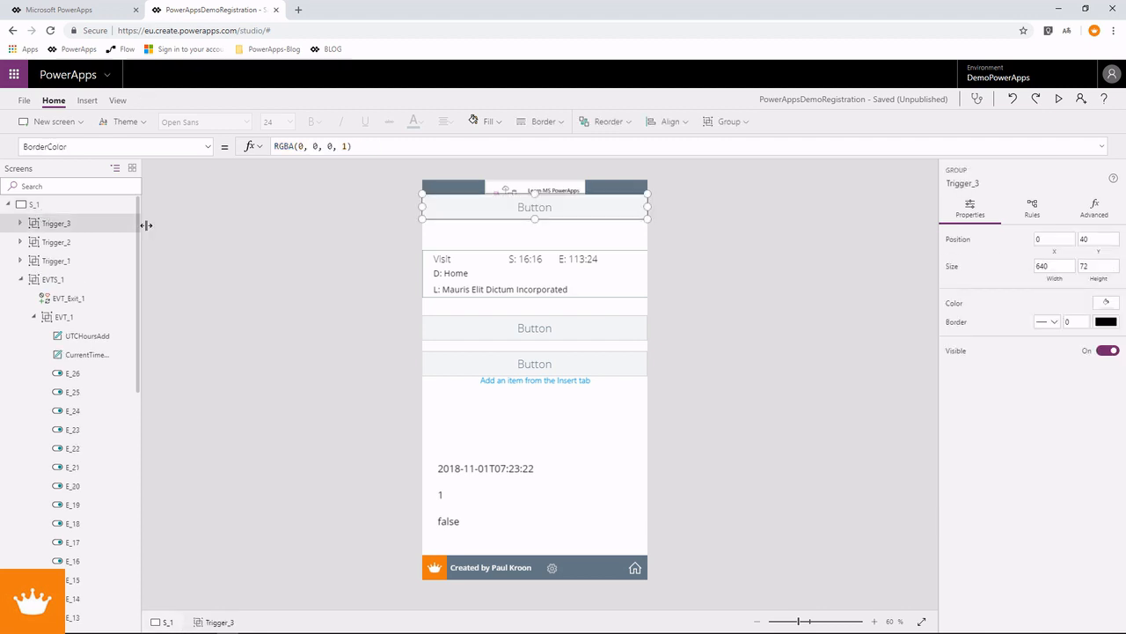
left_click(511, 220)
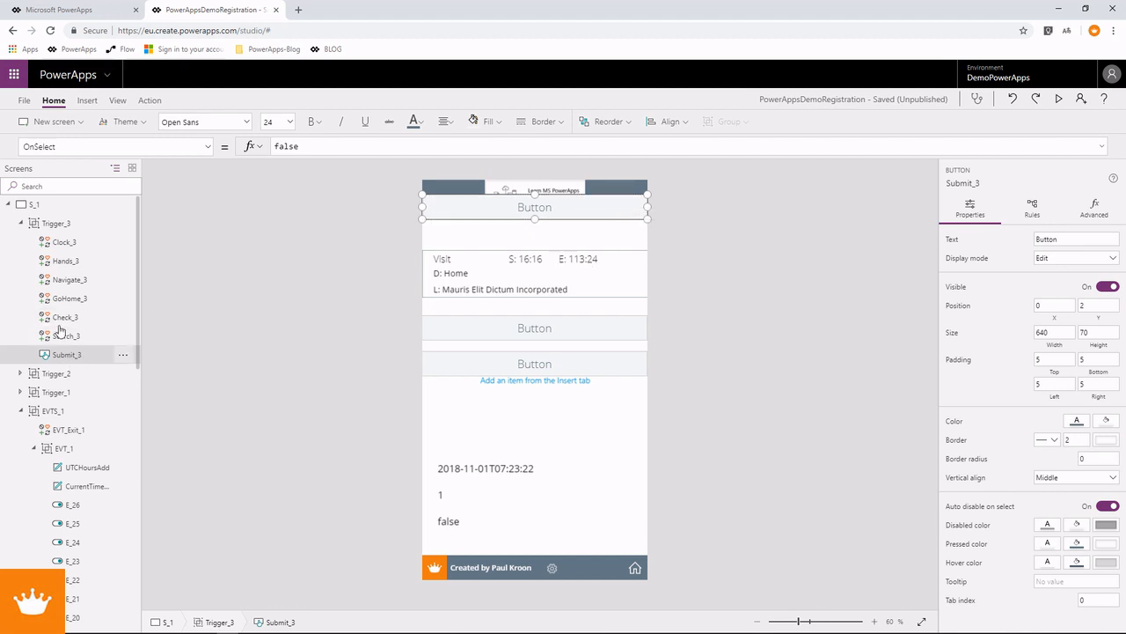
left_click(56, 224)
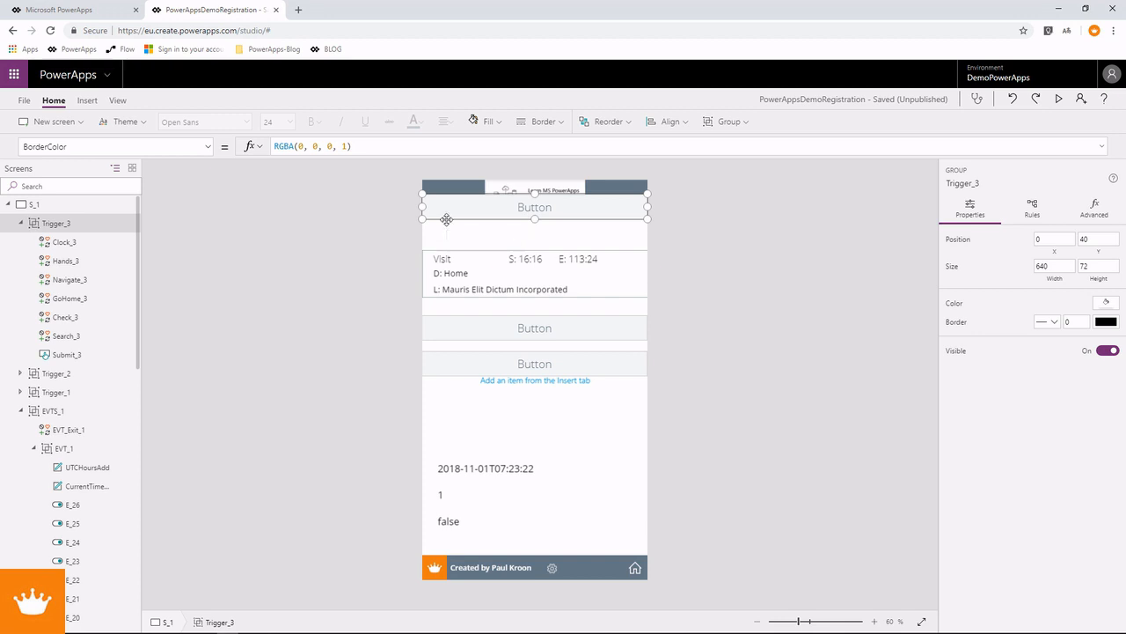
left_click_drag(445, 219, 445, 410)
Step: Select the three Trigger groups, review the alignment options, and preview the button layout in the running app
left_click(56, 380, "ctrl")
left_click(56, 392, "ctrl")
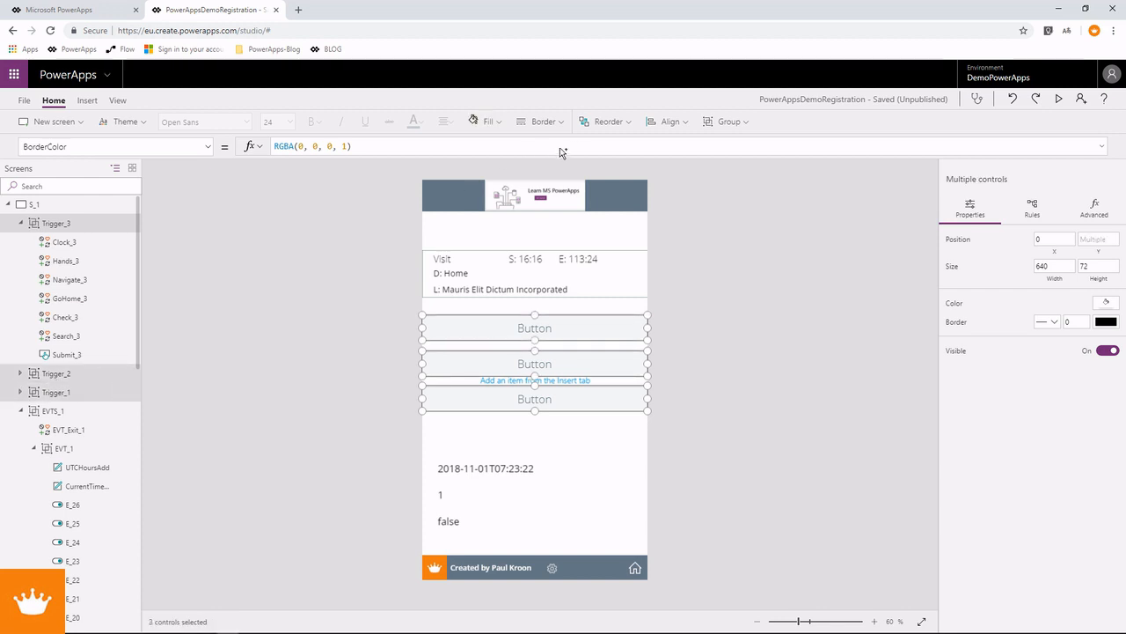
left_click(667, 121)
scroll(687, 252, "down", 1)
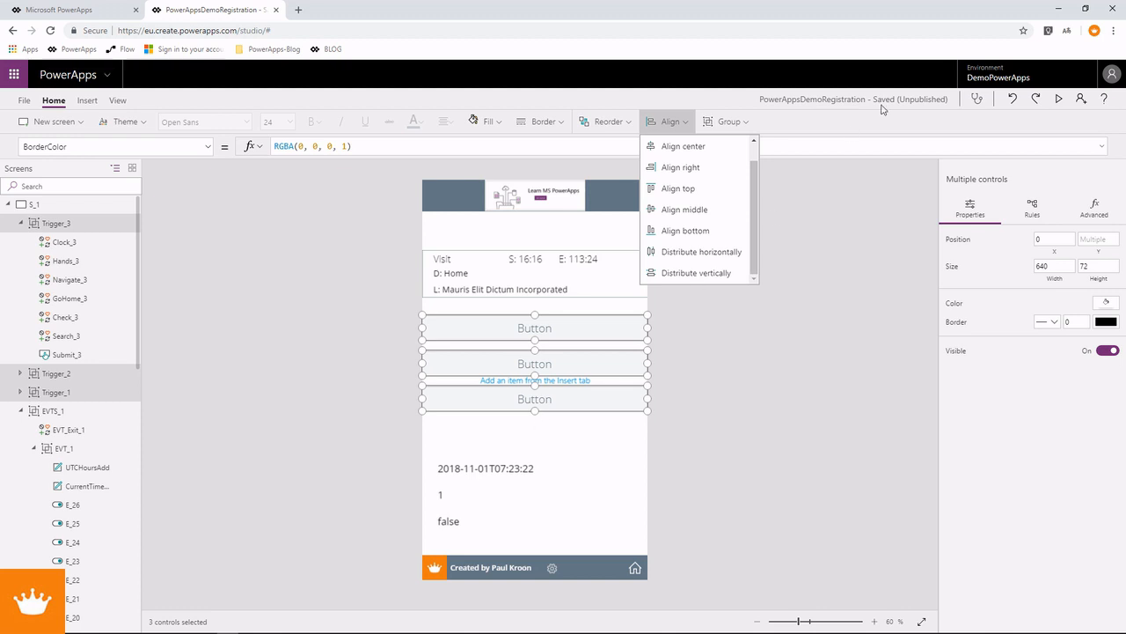
left_click(1059, 98)
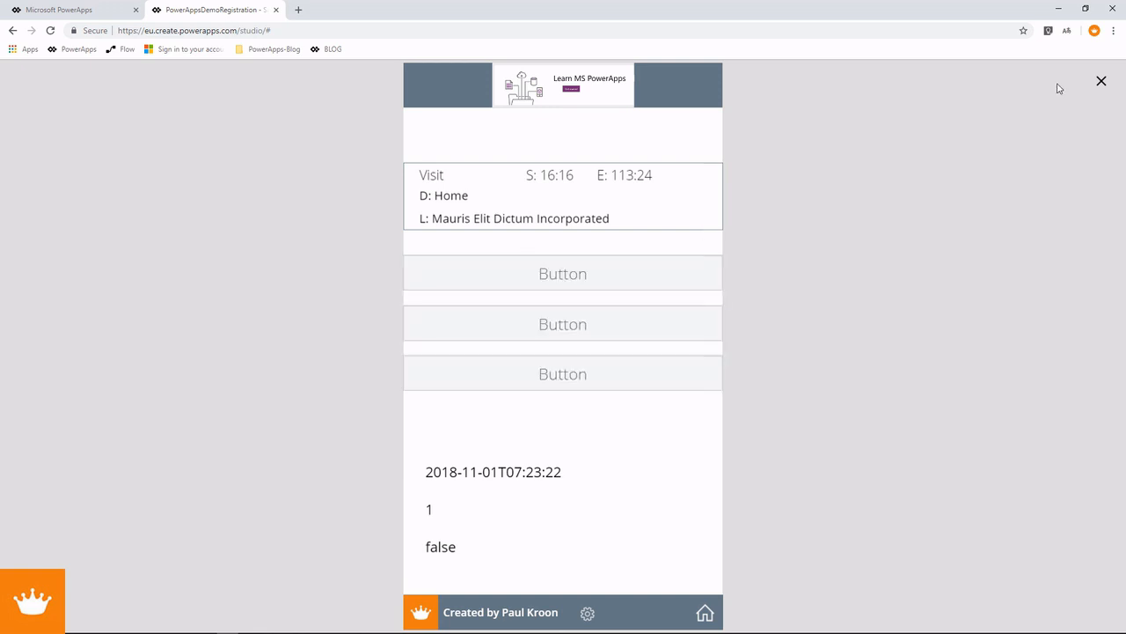
left_click(1100, 81)
Step: Change the Text property of the Submit_1 button to a Coalesce formula containing "Button1"
left_click(525, 330)
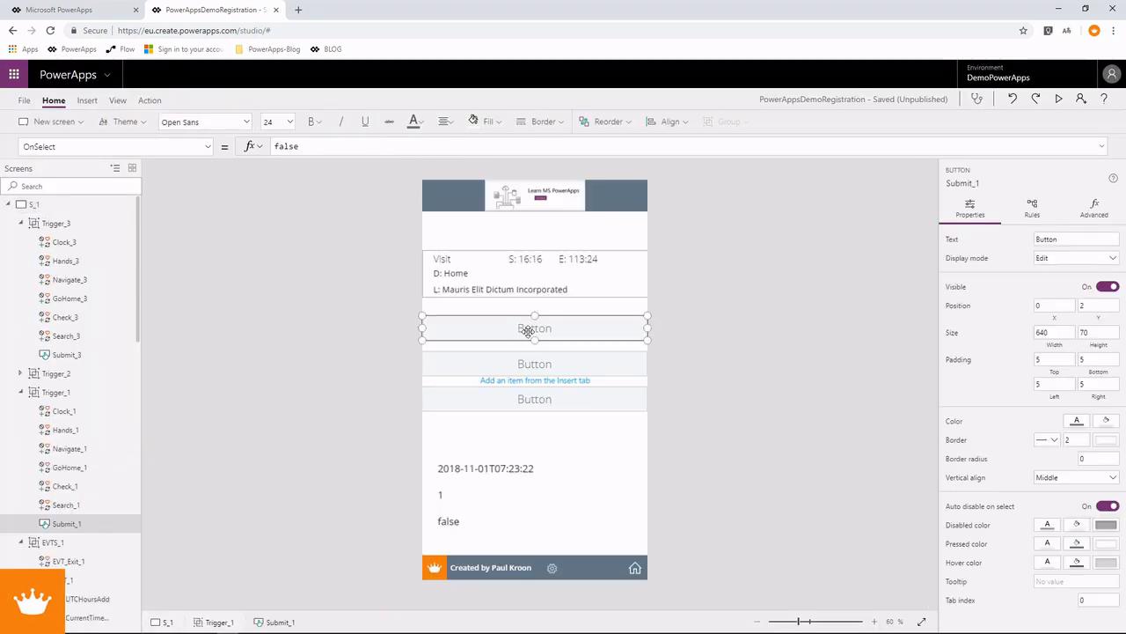
left_click(206, 147)
scroll(123, 317, "down", 3)
scroll(115, 334, "down", 2)
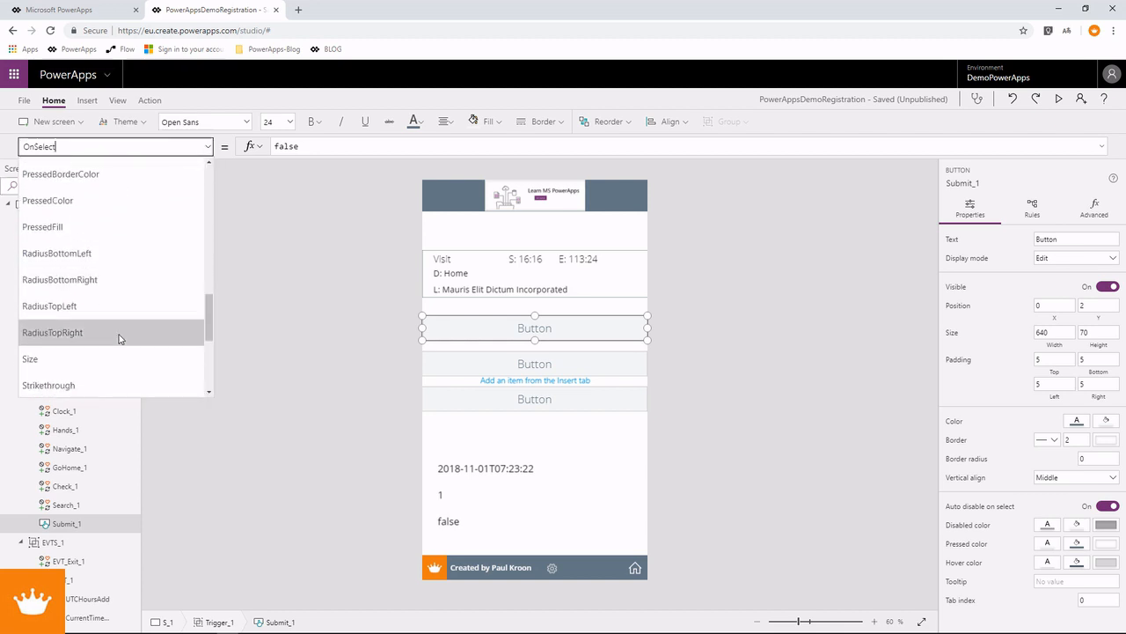
left_click(92, 322)
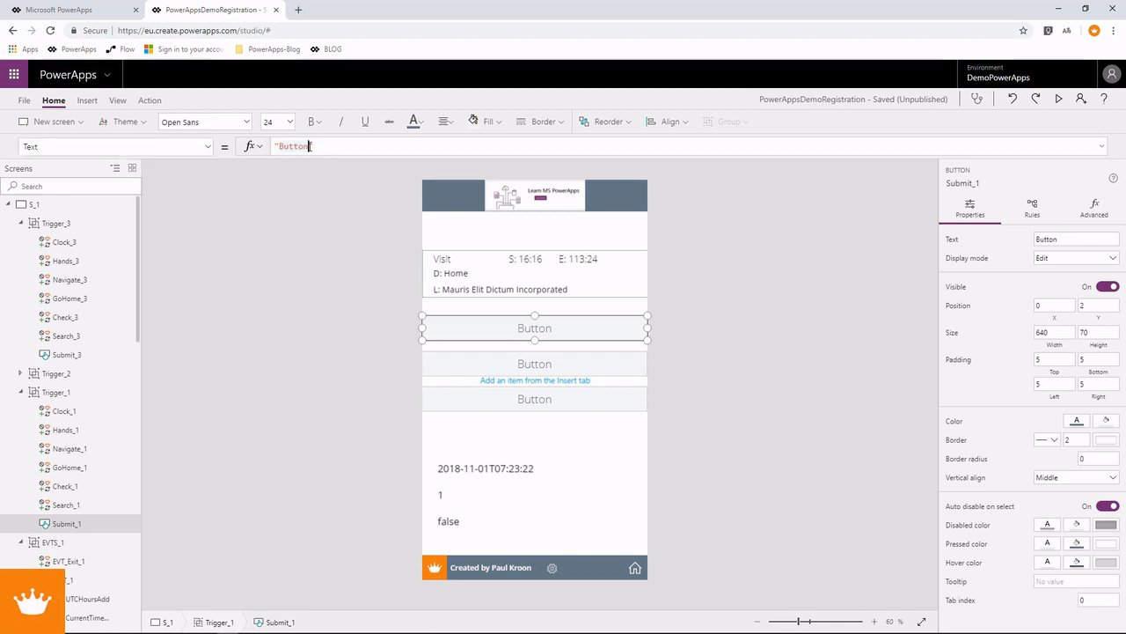
left_click(310, 147)
type("1")
type("Coales")
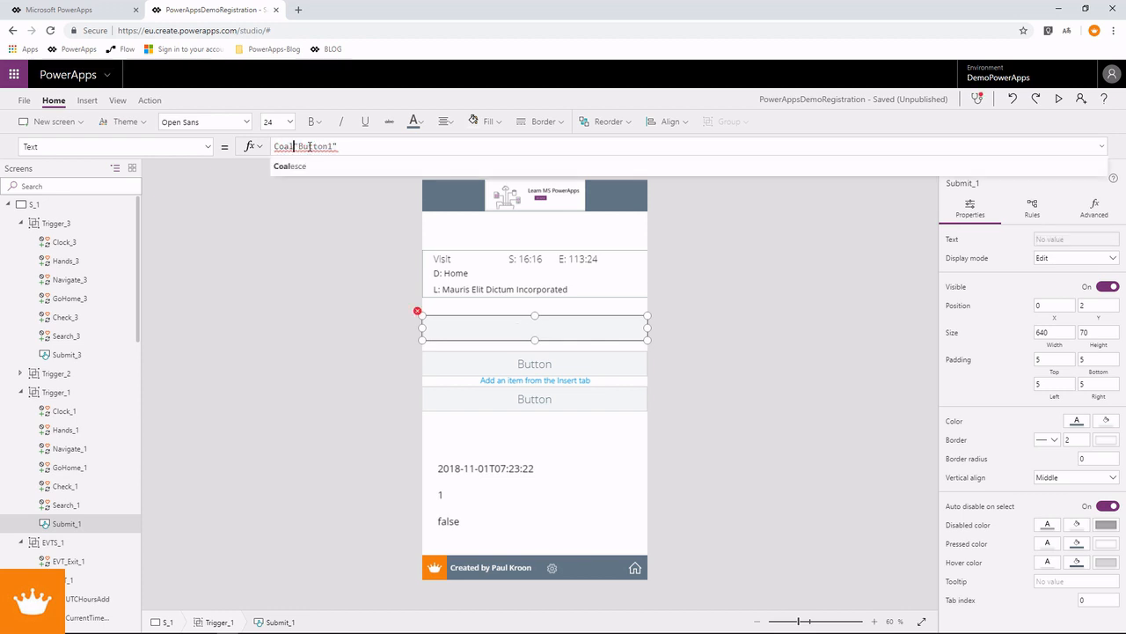
type("ce(")
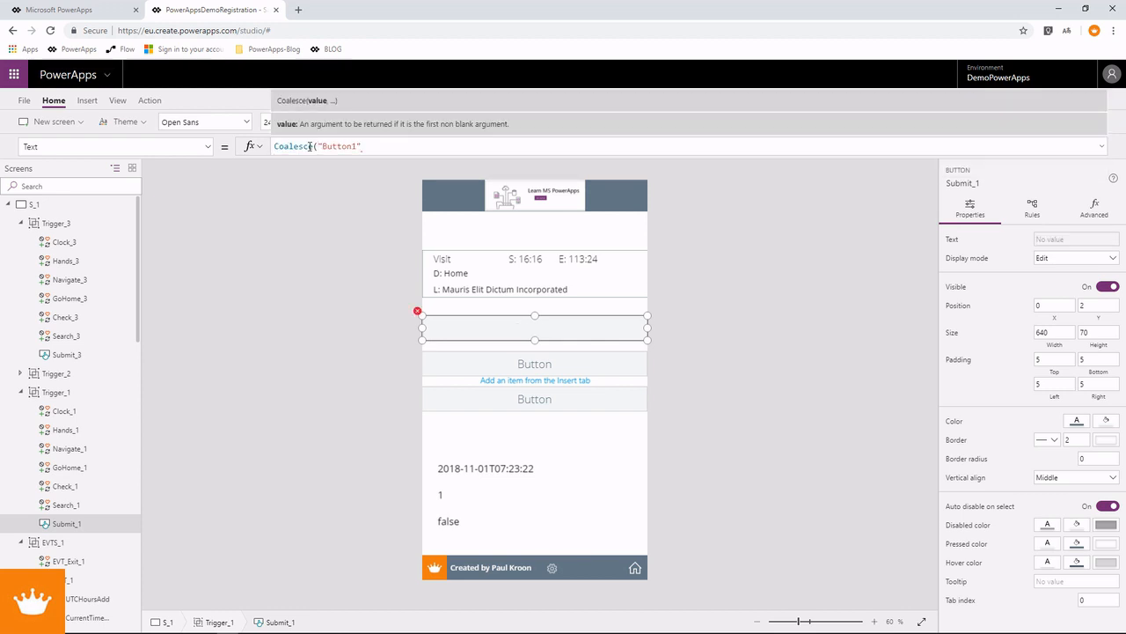
type(",")
type(")")
Step: Insert the variable T1_Title as the first Coalesce argument, making Submit_1's Text formula Coalesce(T1_Title,"Button1")
key("Left")
key("Left")
key("Left")
key("Left")
key("Left")
type("Trigger_1_Ti")
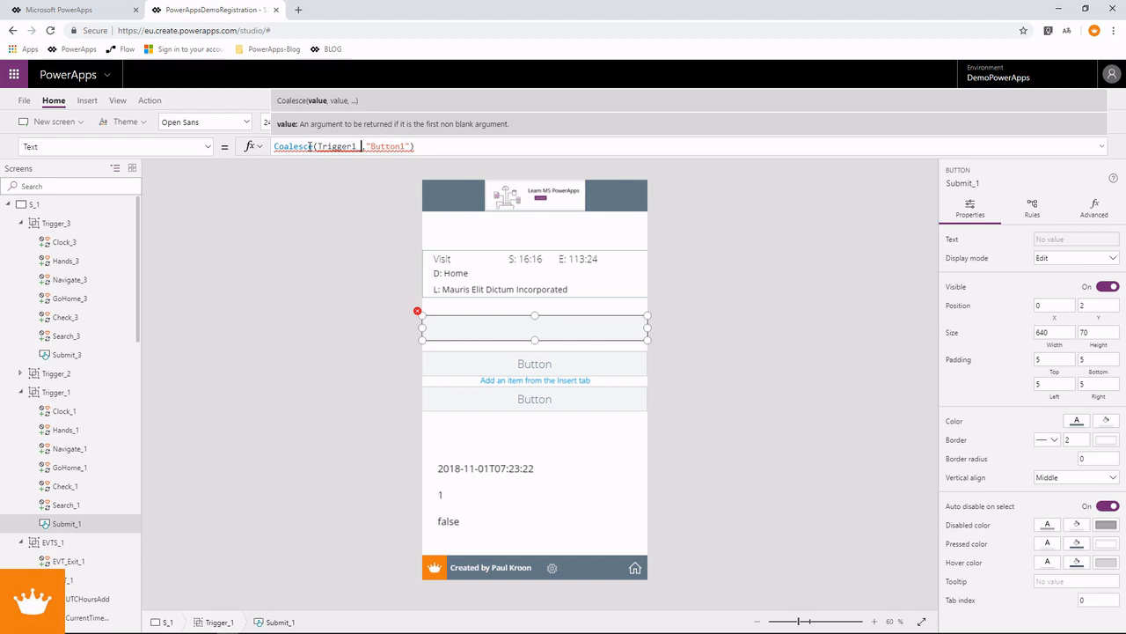
type("tle")
key("BackSpace")
key("BackSpace")
key("BackSpace")
key("BackSpace")
key("BackSpace")
key("BackSpace")
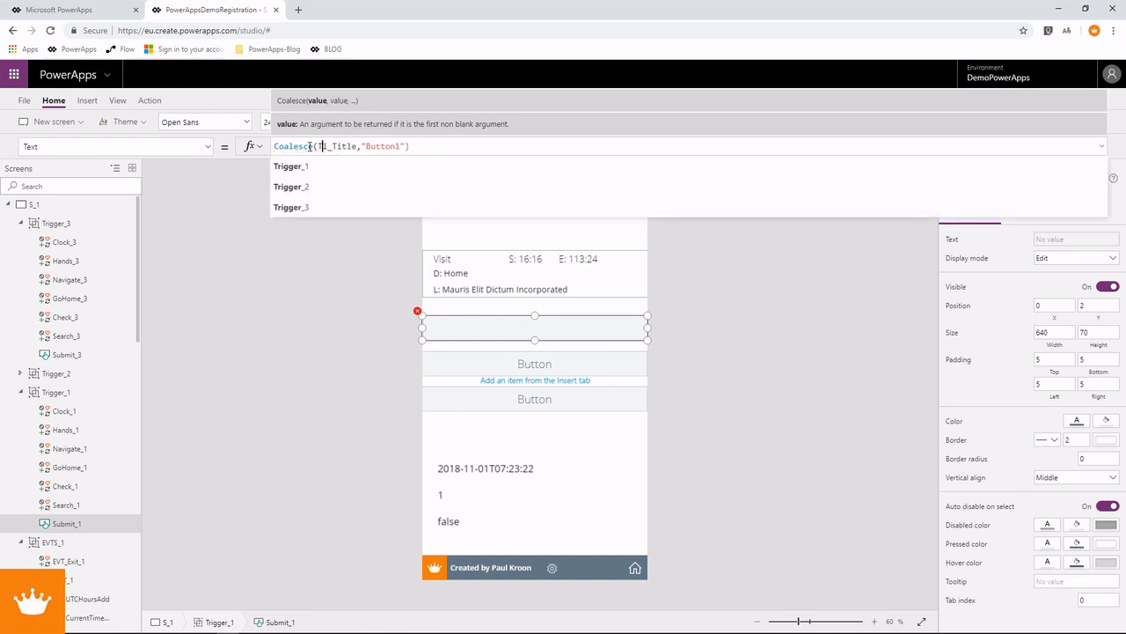
Step: Pick out the T1_Title variable name, open the Events overlay, and begin the OnChange formula of toggle E_3 with UpdateContext(
double_click(346, 146)
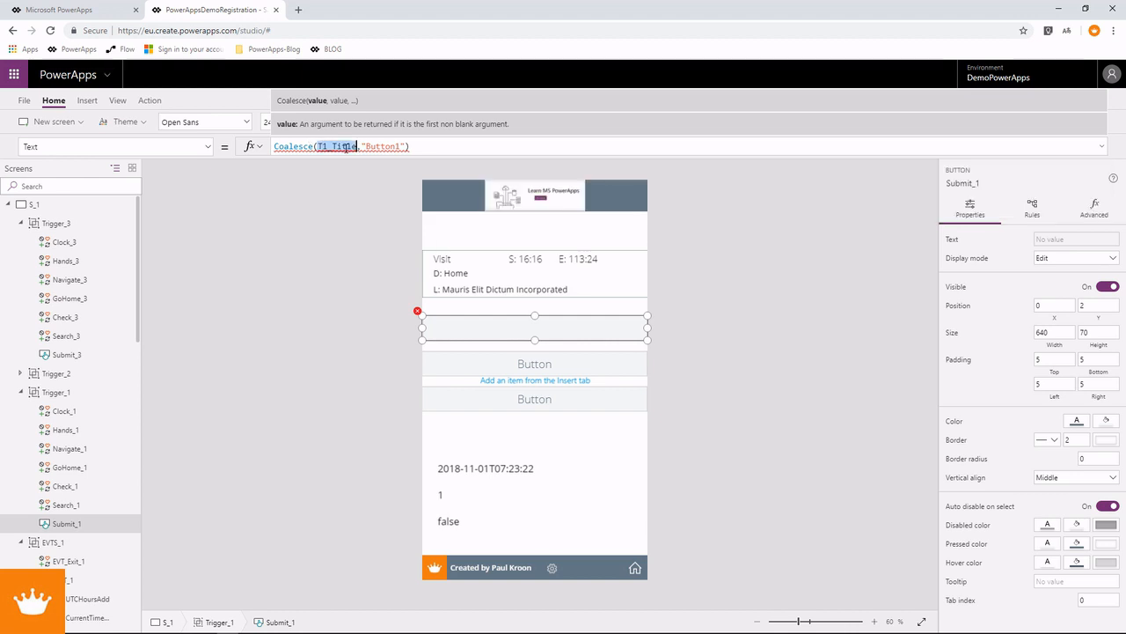
left_click(555, 570, "alt")
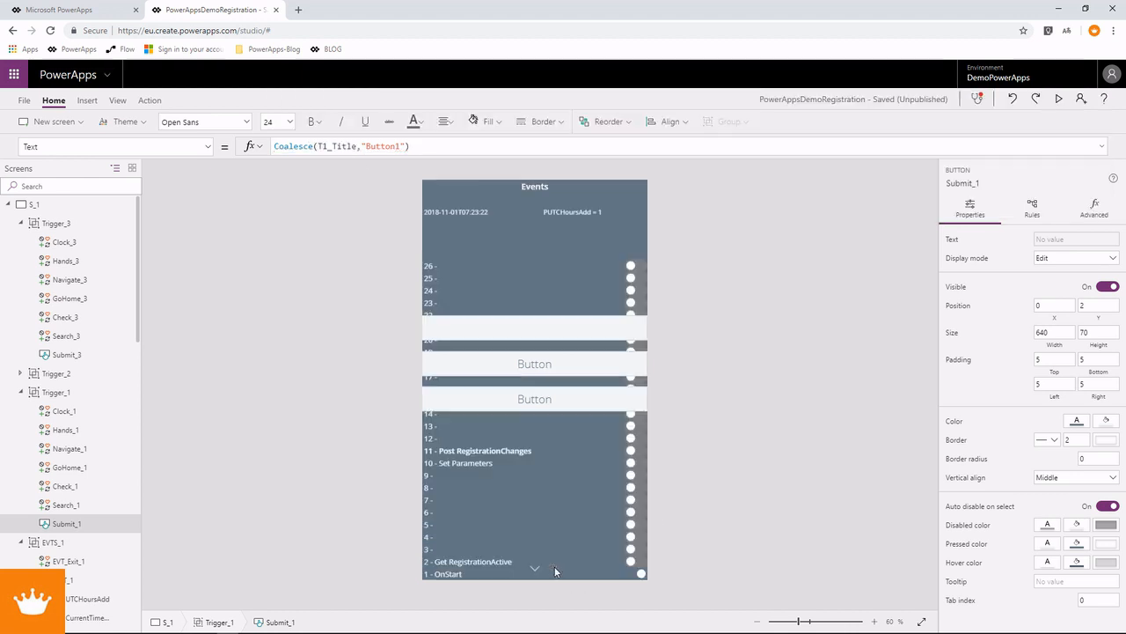
left_click(475, 546)
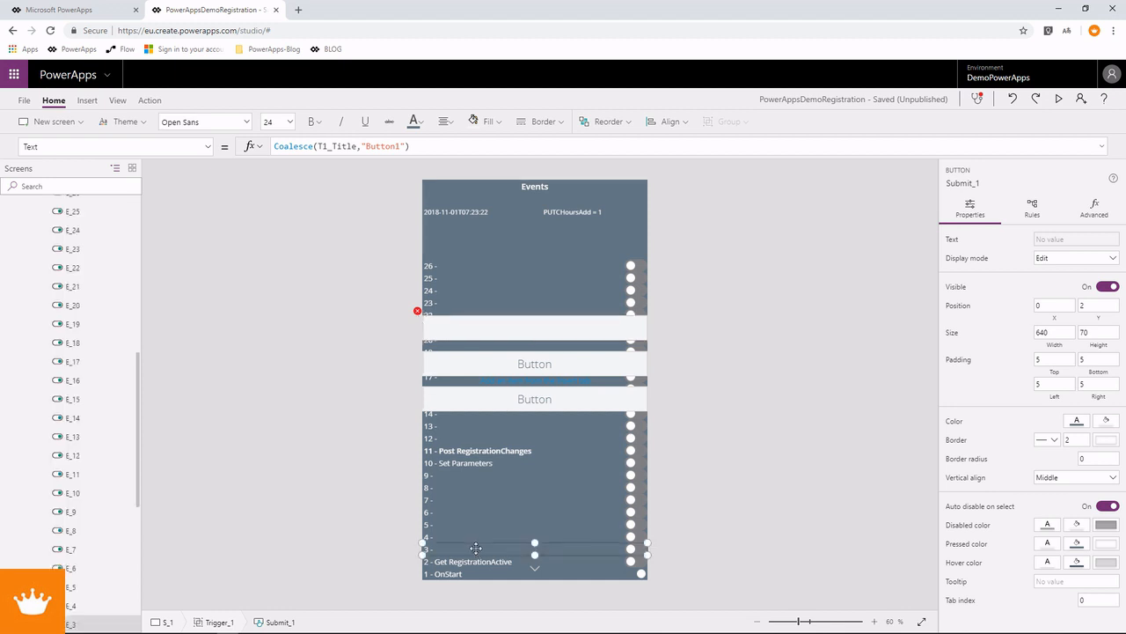
left_click(313, 147)
type("U")
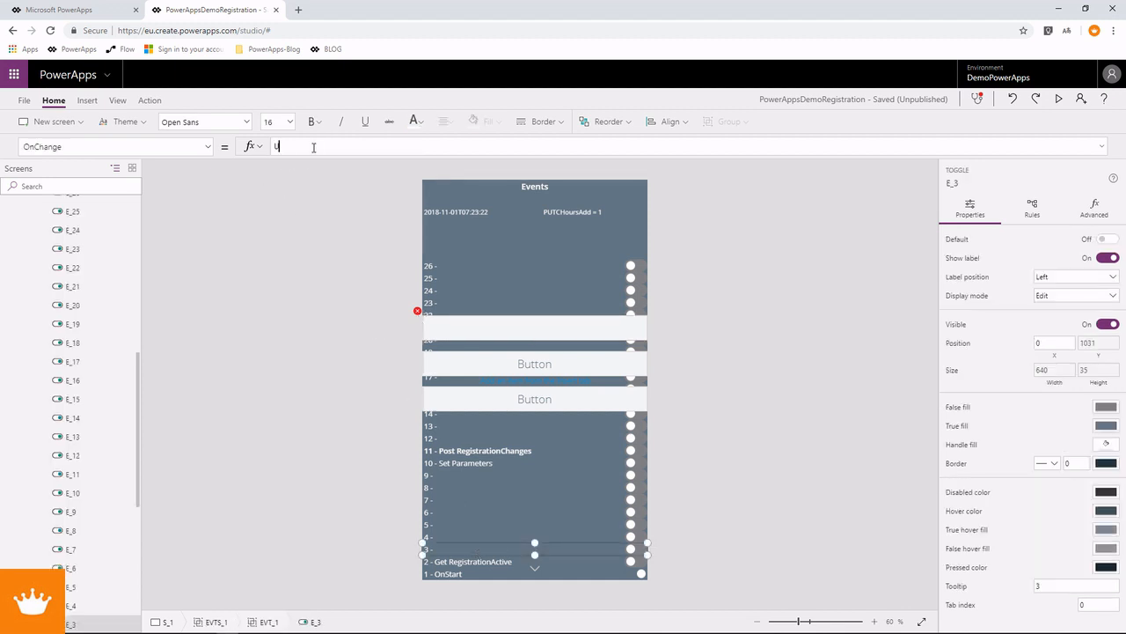
type("pdateContext(")
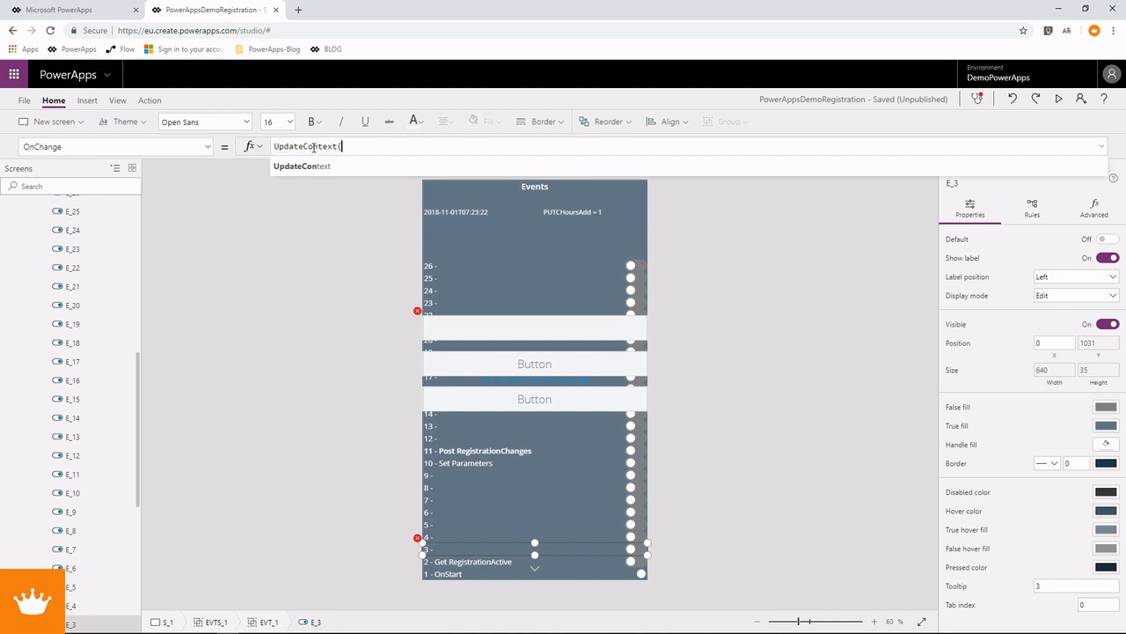
Step: Complete E_3's OnChange formula with UpdateContext setting T1_Title, T2_Title and T3_Title to empty text, and switch toggle 3 on
type("{T1_Title")
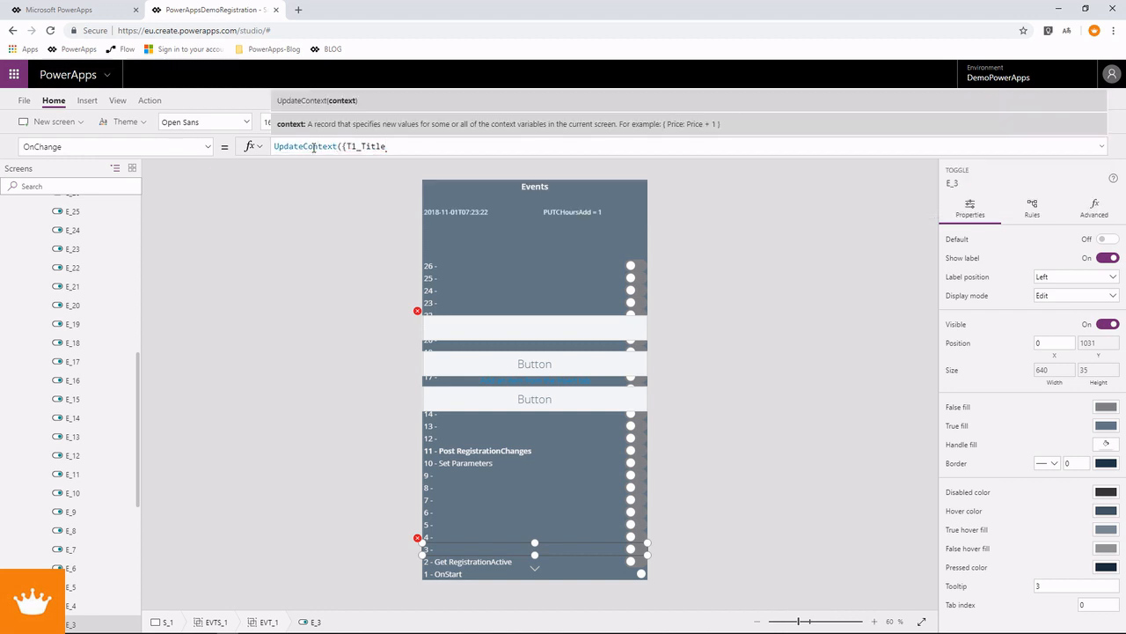
type(":\"\", T1_Title:\"\"")
key("BackSpace")
type("2")
type(",T1_Title:\"")
type(")")
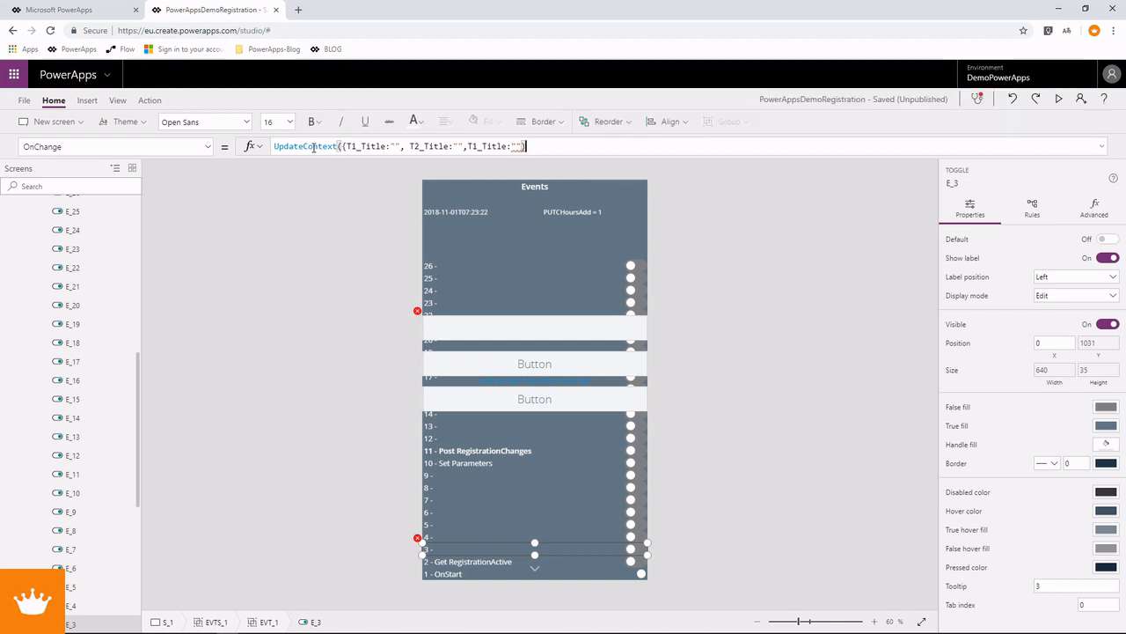
key("Left")
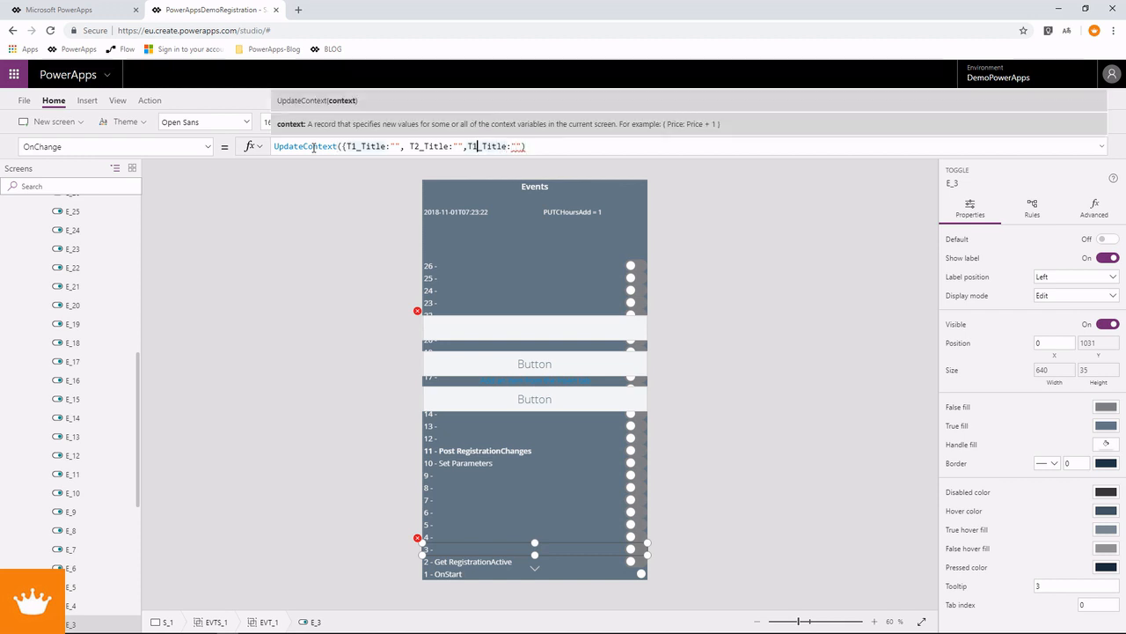
key("BackSpace")
type("2")
key("BackSpace")
type("3")
key("alt")
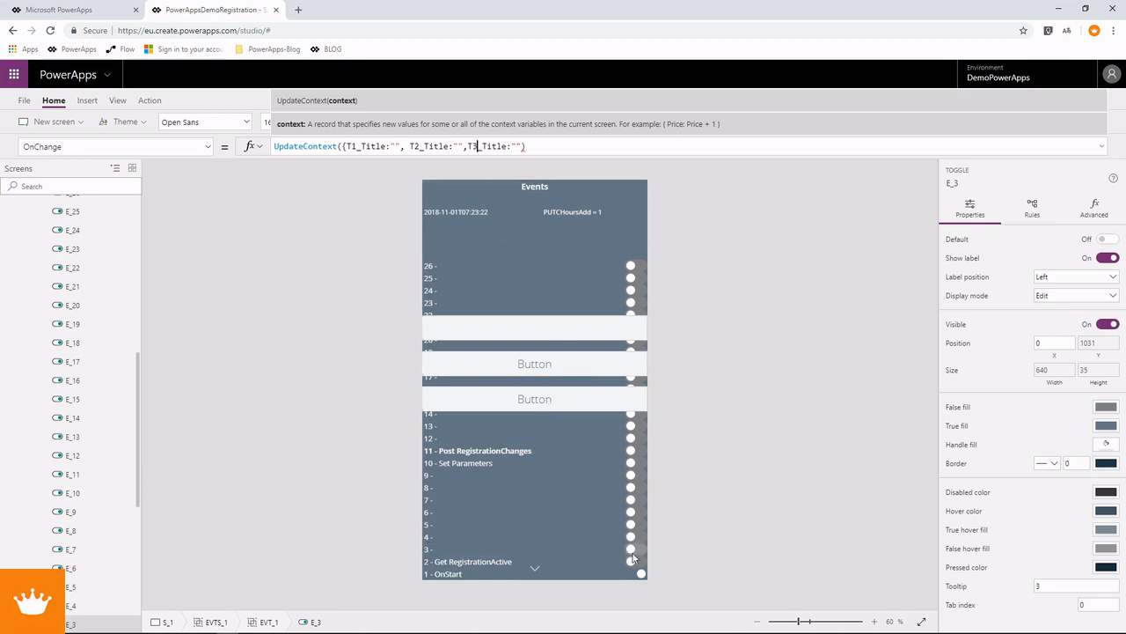
left_click(633, 554)
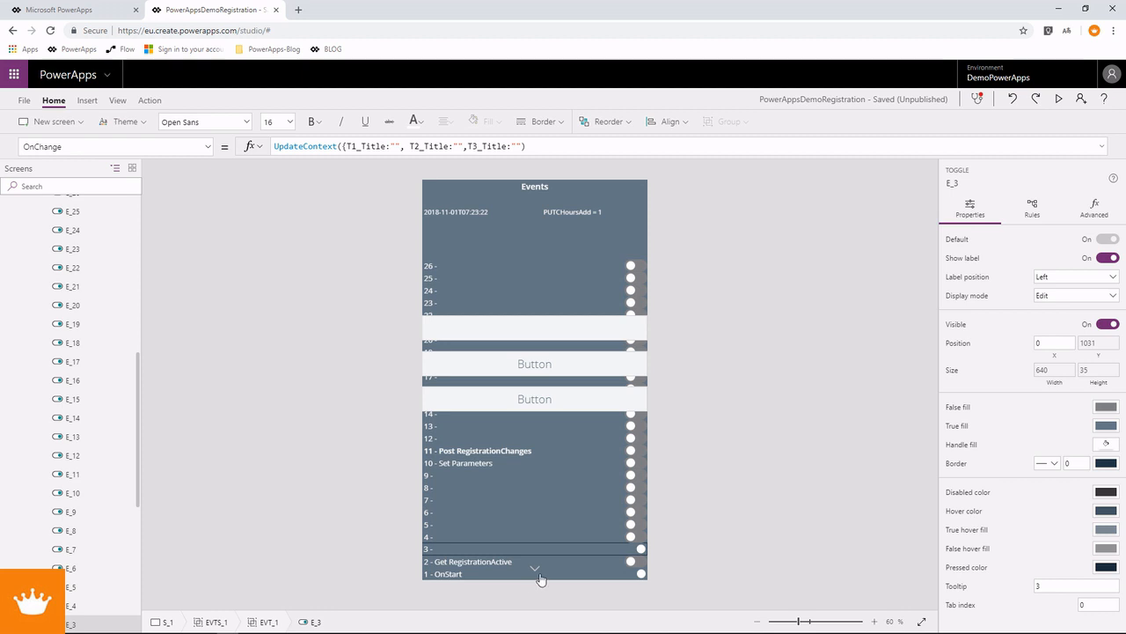
Step: Select the entire Text formula of the first button, Submit_1, for replacement
left_click(533, 329)
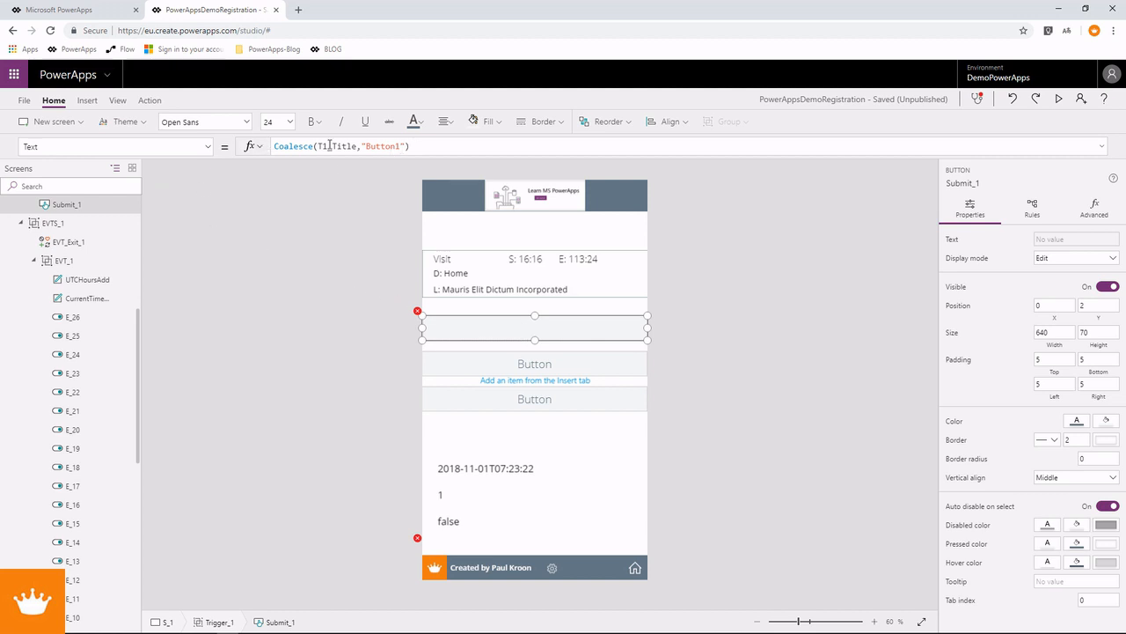
left_click_drag(418, 148, 276, 148)
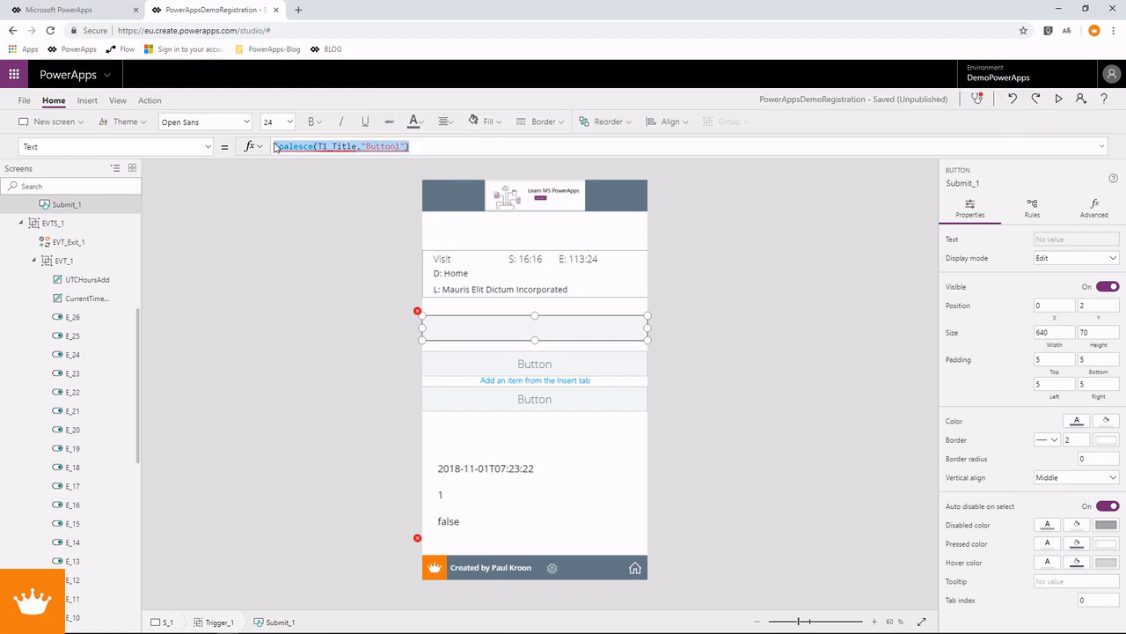
type("Switch")
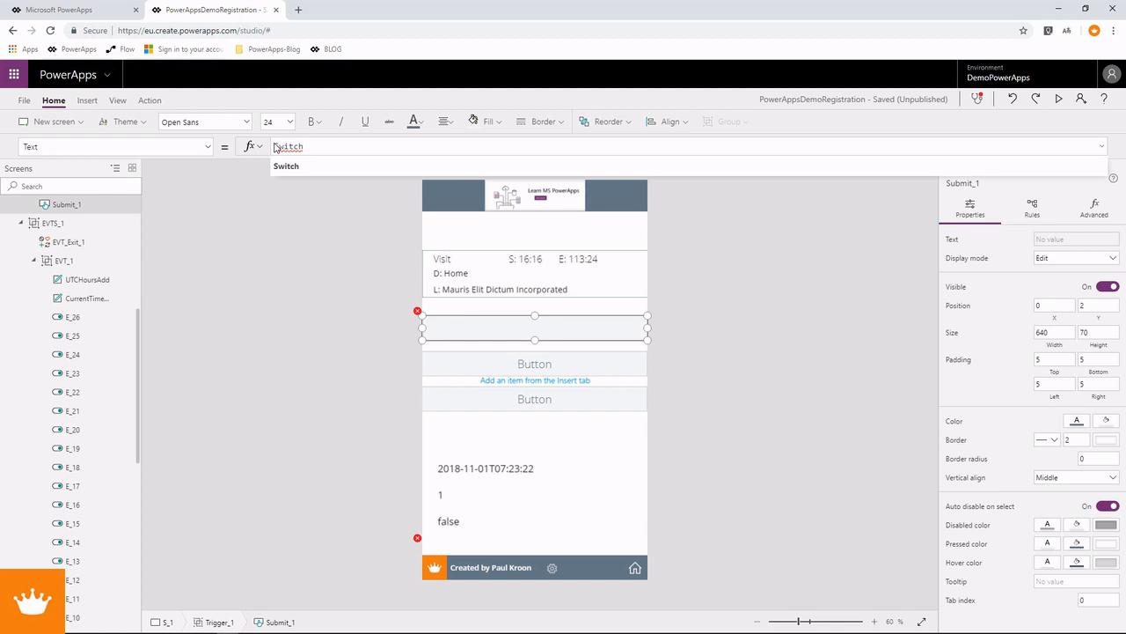
type("(")
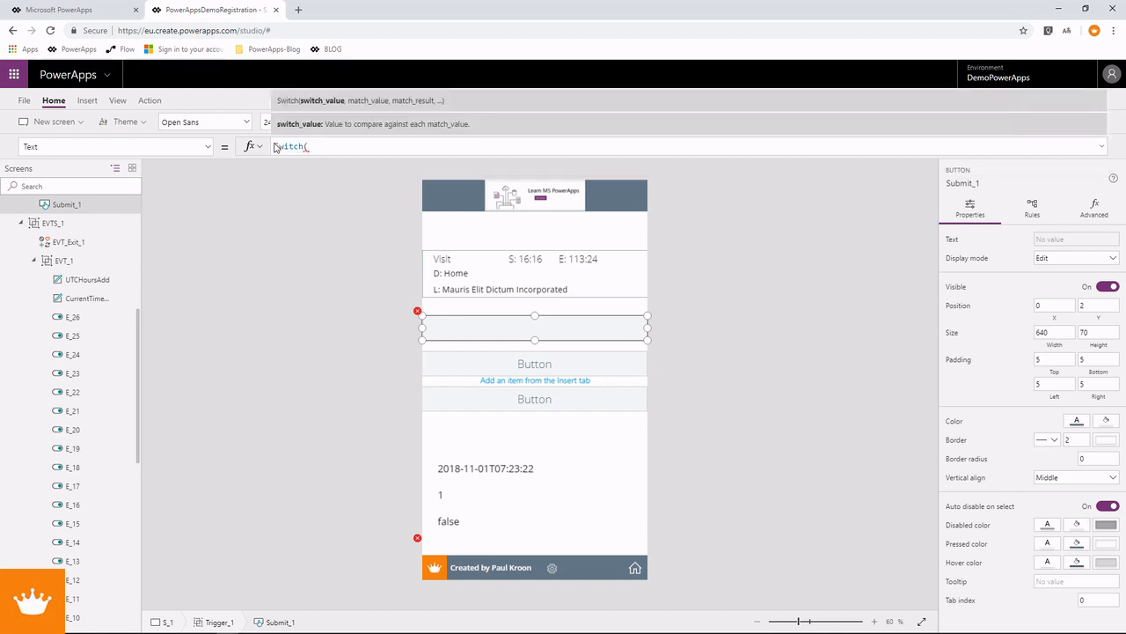
type("!")
key("BackSpace")
key("BackSpace")
key("BackSpace")
key("BackSpace")
key("BackSpace")
key("BackSpace")
key("BackSpace")
key("BackSpace")
Step: Enter a Text formula for Submit_1 that returns "Travel" if RegistrationActiveList is empty, using If and IsEmpty
type("If(")
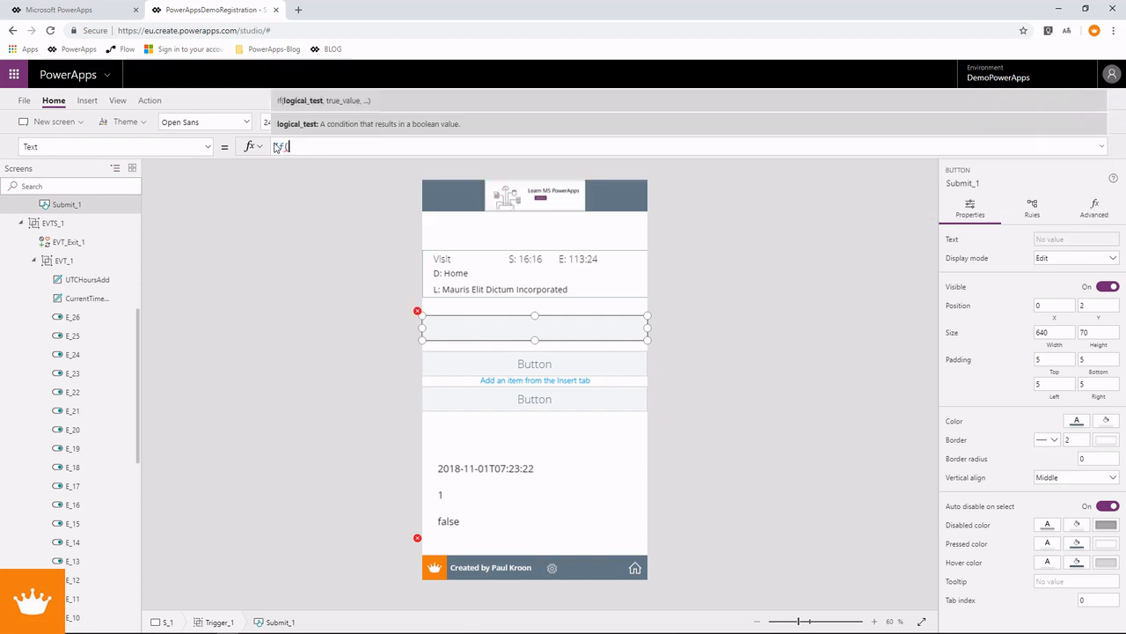
type("IsEmp")
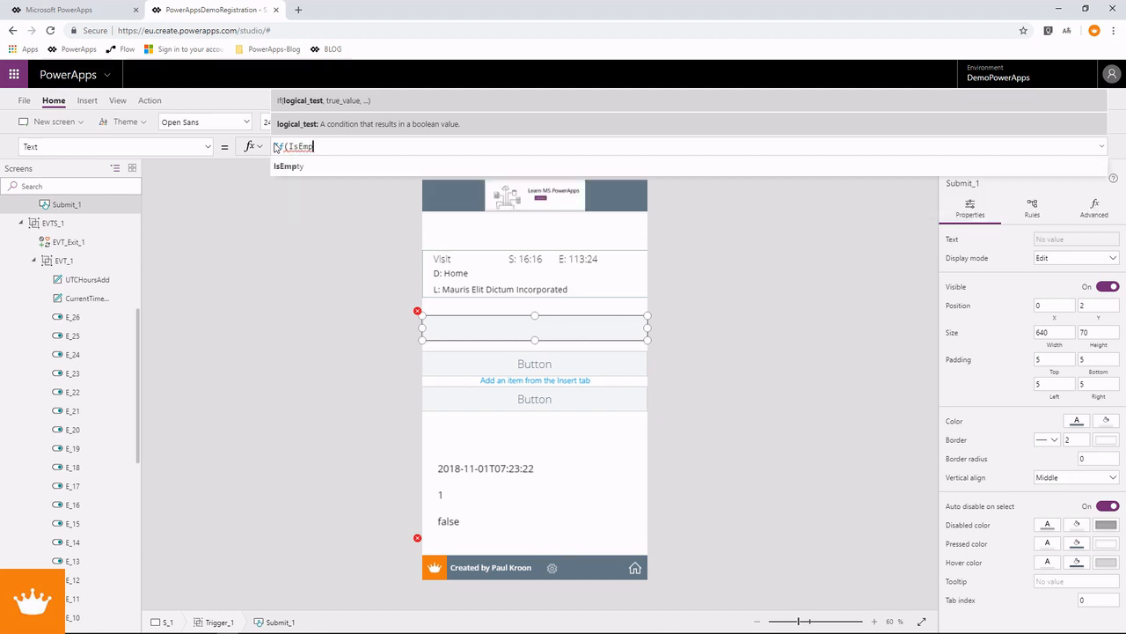
type("ty(Registr")
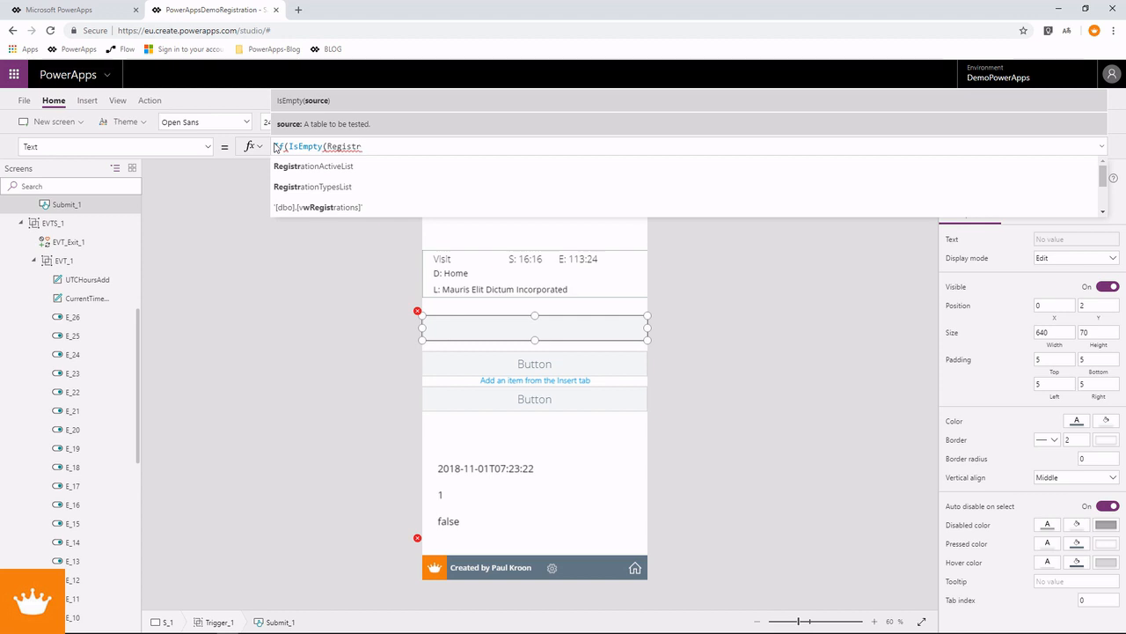
key("Tab")
type("), ")
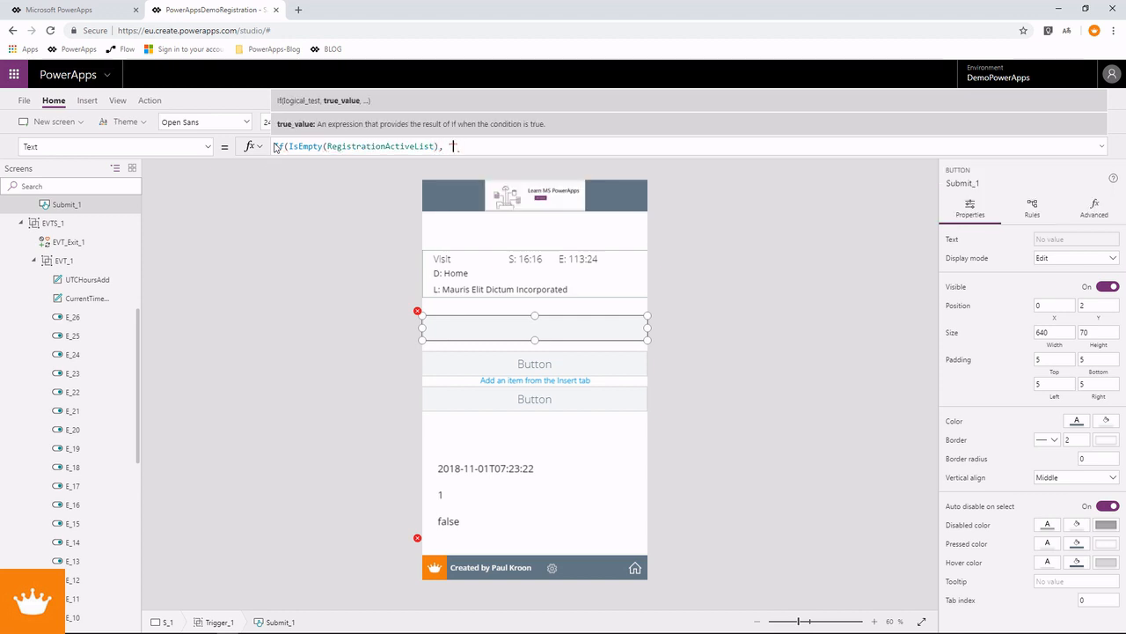
type("\"Travel\")")
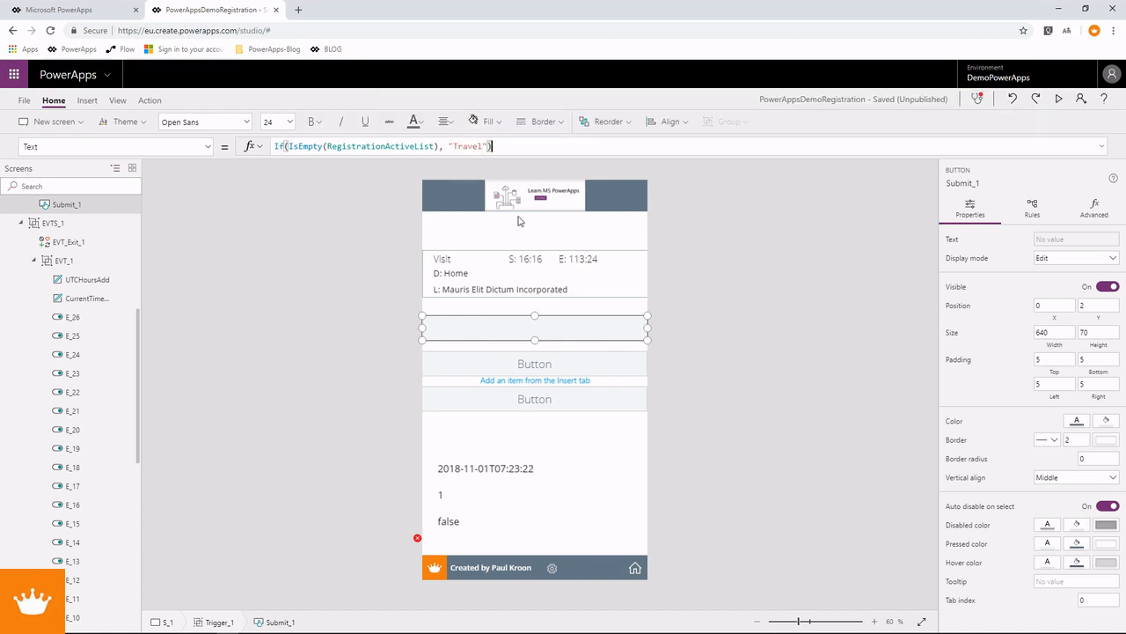
Step: Add "Submit" as the else value of Submit_1's Text formula
left_click(489, 147)
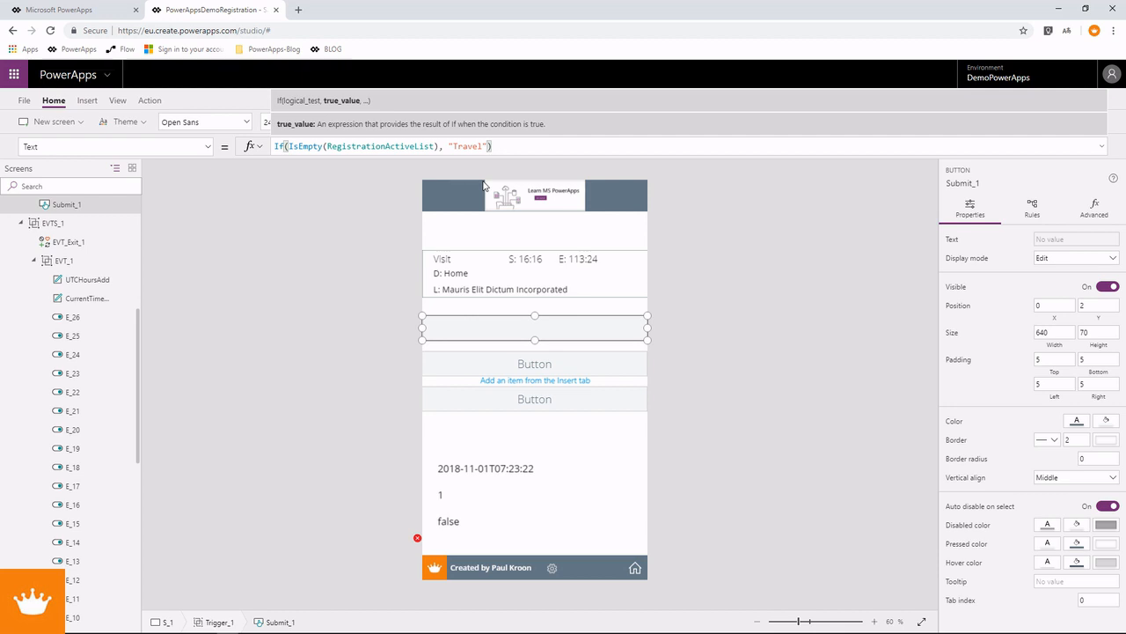
type(", \"Travel\", \"")
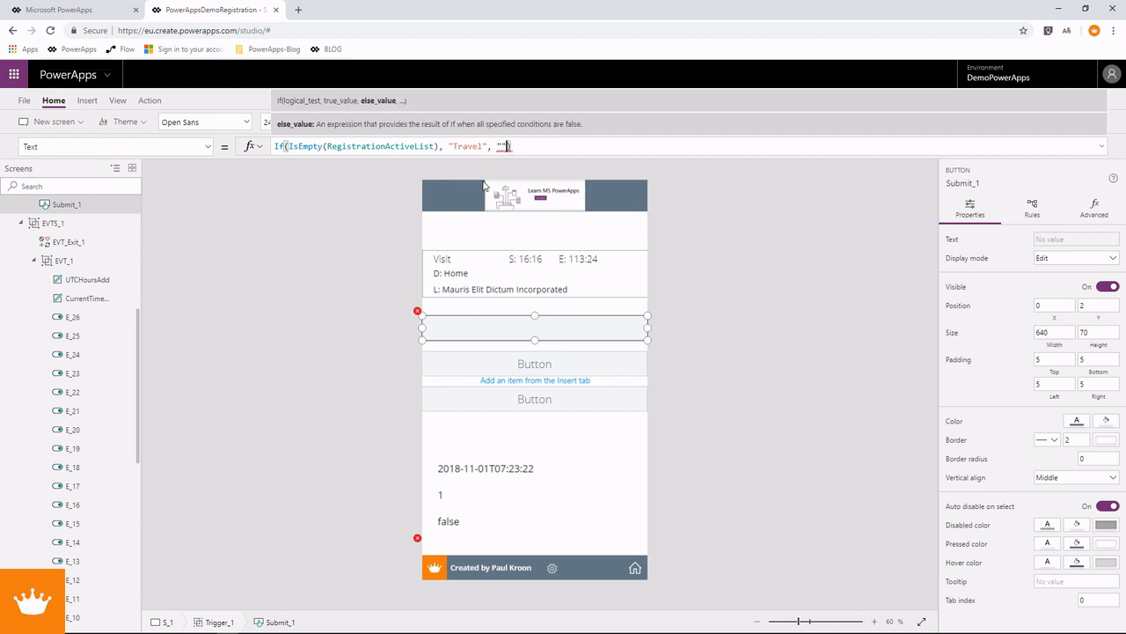
type("Button")
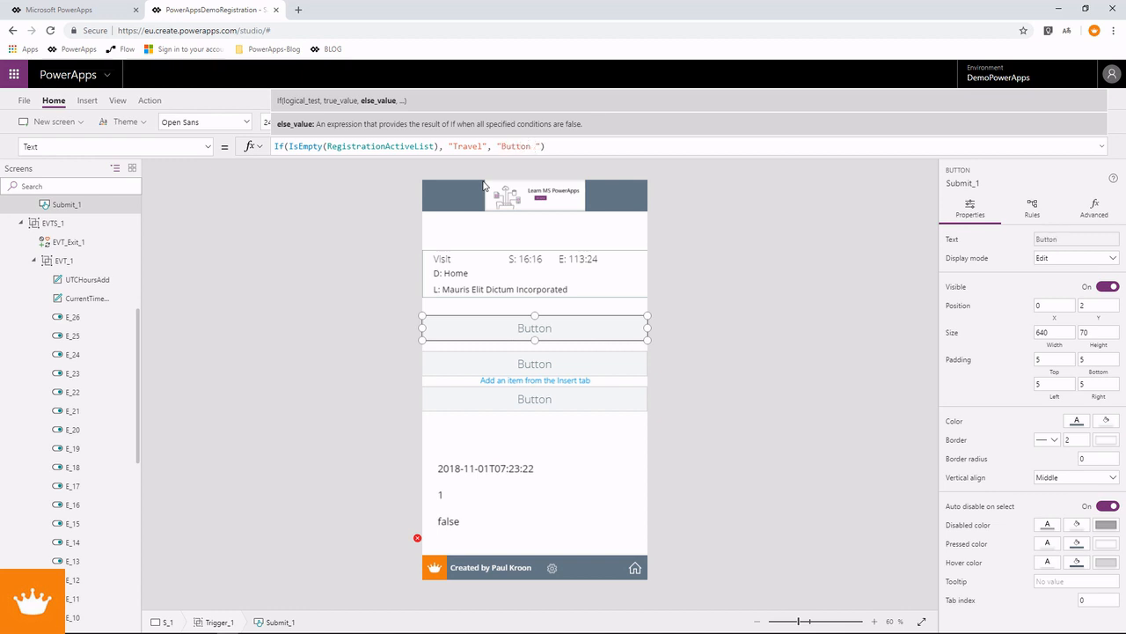
type(" 1")
key("Left")
key("Left")
key("BackSpace")
key("BackSpace")
key("BackSpace")
key("BackSpace")
key("BackSpace")
type("Sumbi")
key("BackSpace")
key("BackSpace")
key("BackSpace")
type("bmit")
key("Delete")
key("Delete")
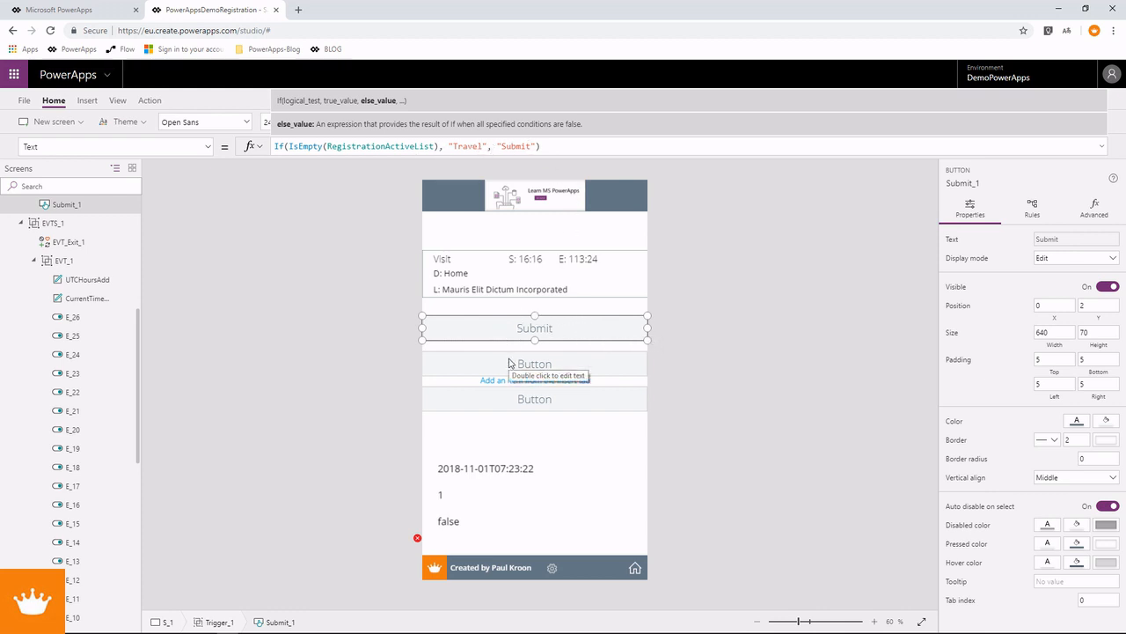
Step: Copy Submit_1's Text formula into the Text property of the second button, Submit_2
left_click_drag(542, 147, 254, 148)
key("ctrl+c")
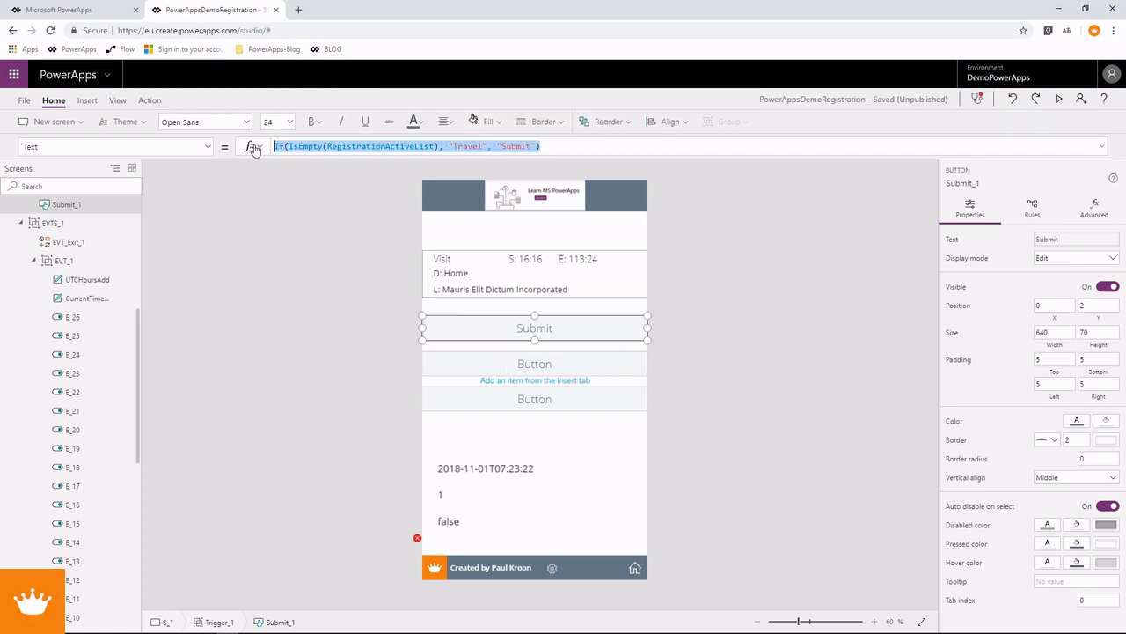
left_click(528, 366)
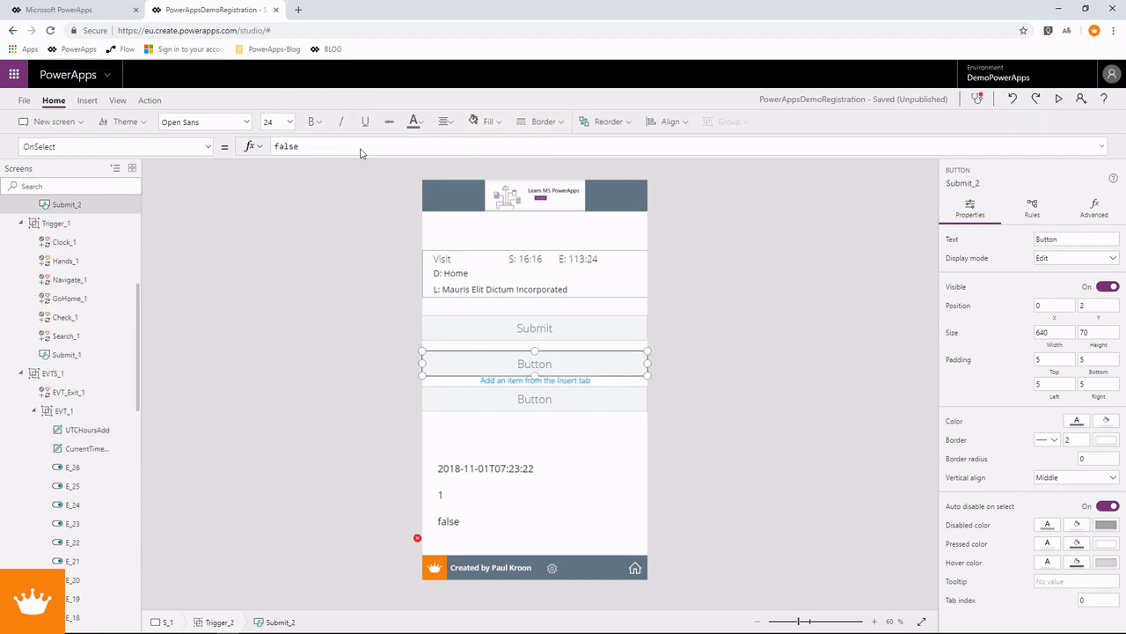
left_click(329, 147)
left_click_drag(330, 148, 239, 146)
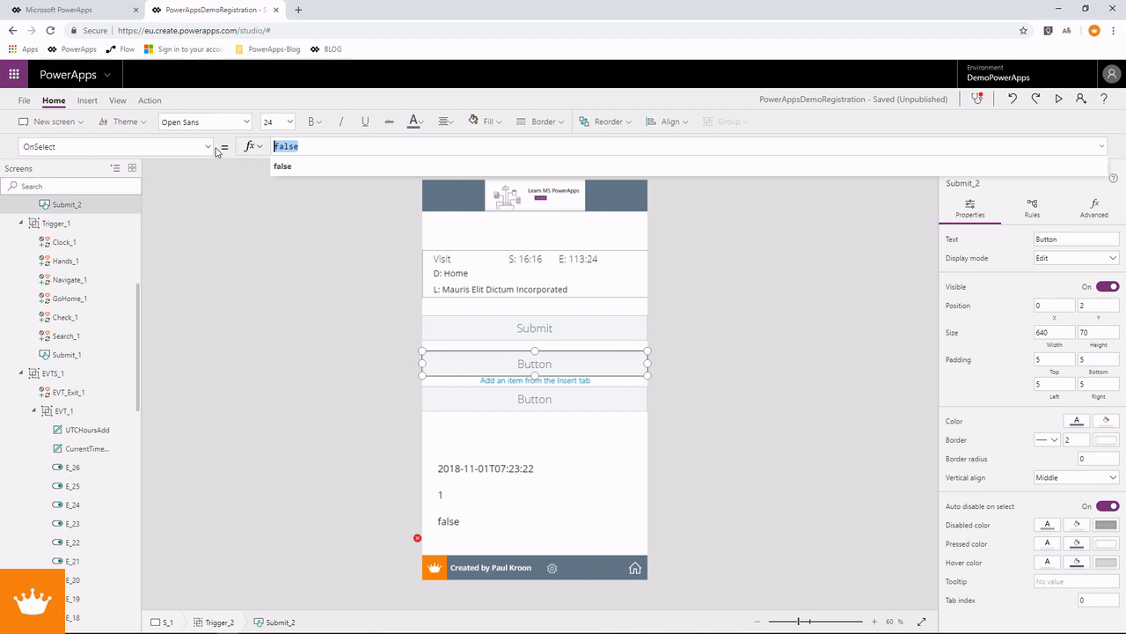
left_click(208, 147)
scroll(176, 297, "down", 5)
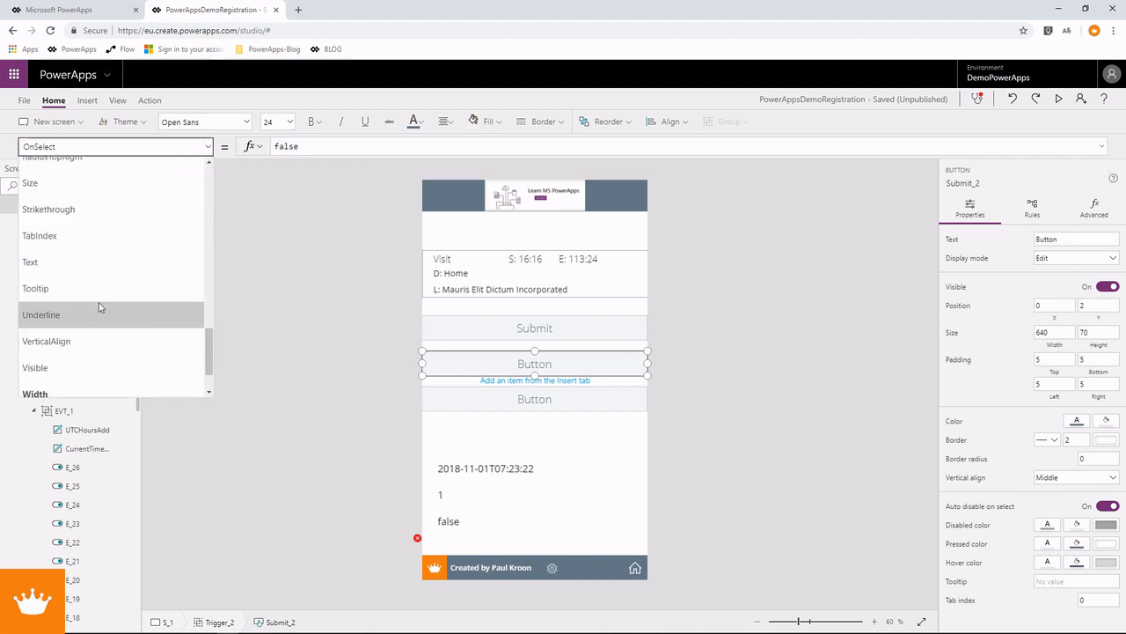
left_click(83, 262)
left_click_drag(330, 147, 259, 148)
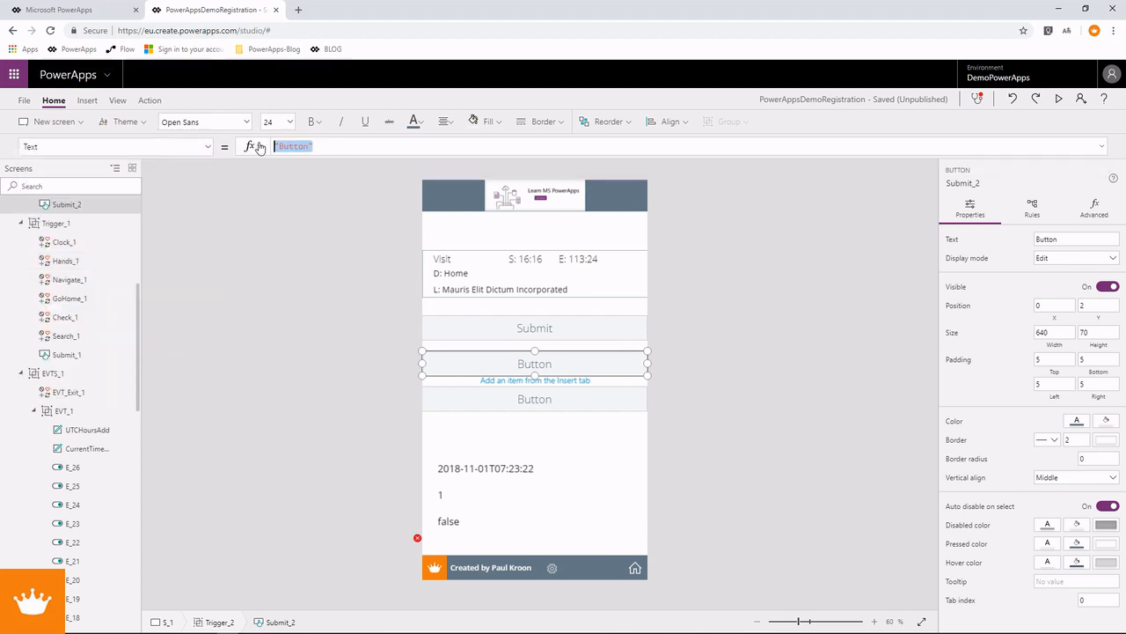
key("ctrl+v")
Step: Change the true value in Submit_2's Text formula to "Work home"
double_click(468, 147)
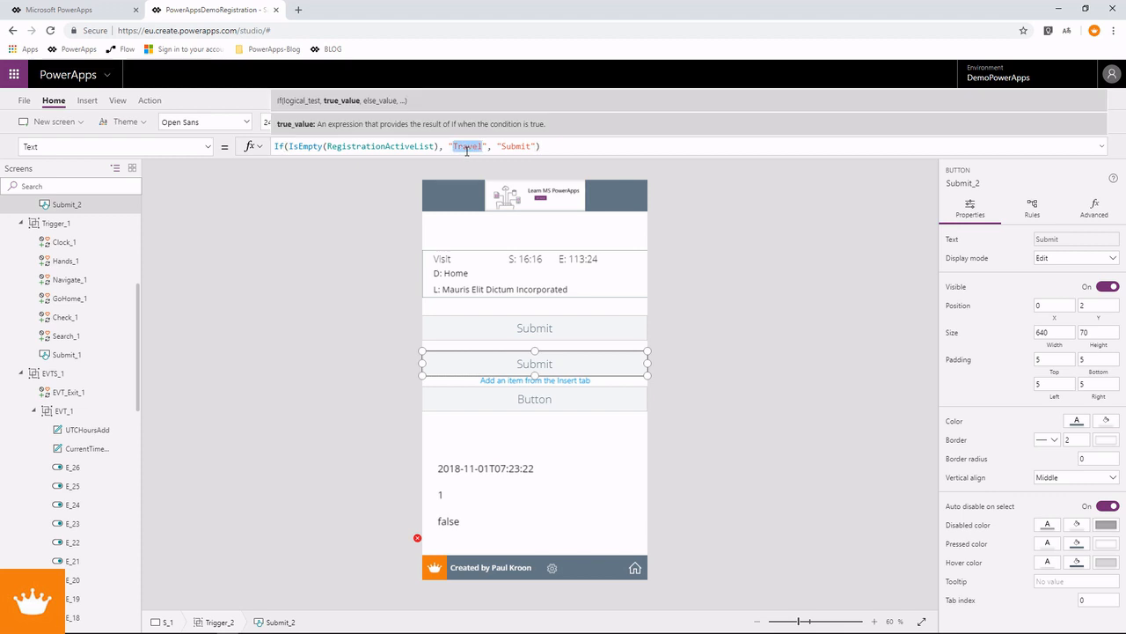
type("Wok")
type("k home")
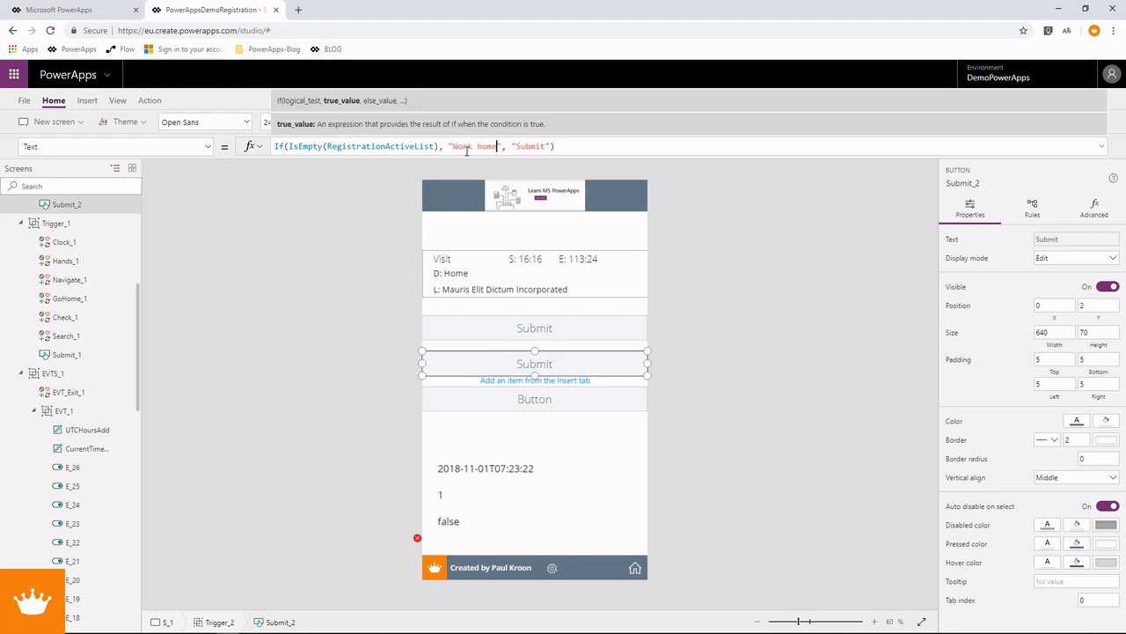
Step: Switch to SQL Server Management Studio, set Active to 0 in the UPDATE query for RegistrationID 10, and execute it
left_click(567, 374, "alt")
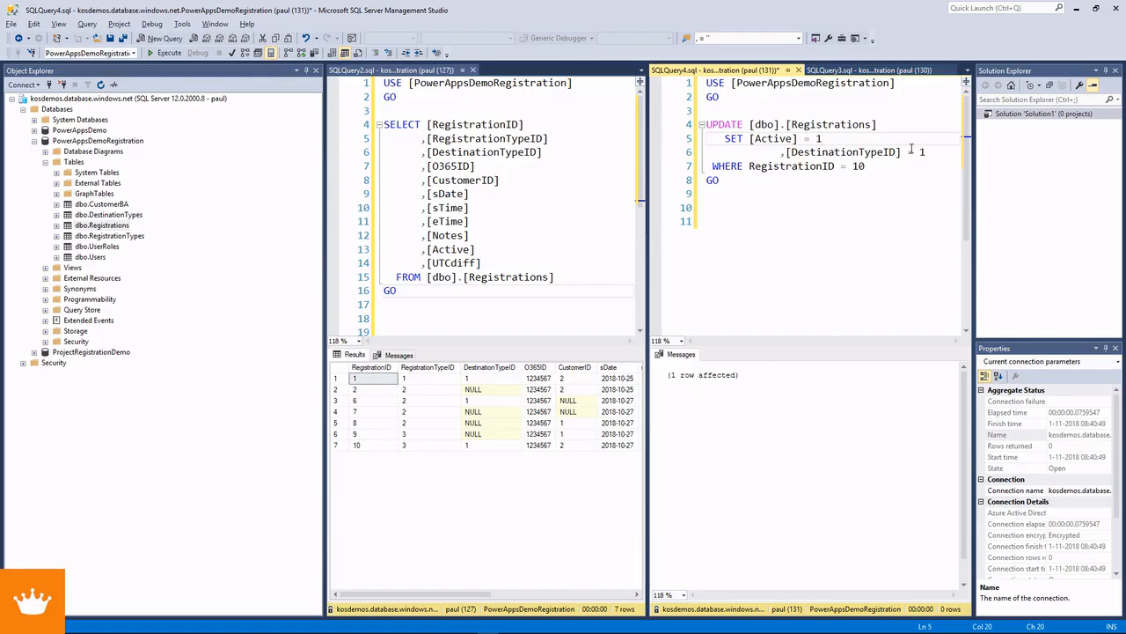
left_click(818, 138)
key("Delete")
type("0")
key("F5")
Step: Switch back to PowerApps, reload the active registrations with the Get RegistrationActive event, and preview the app's buttons
key("alt+Tab")
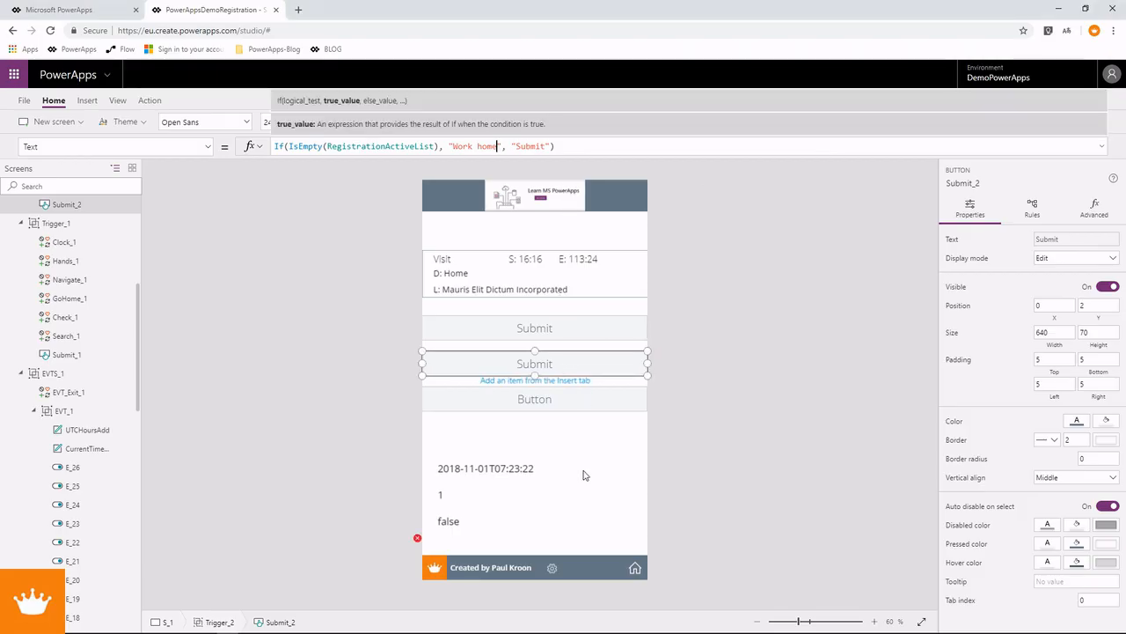
left_click(553, 572, "alt")
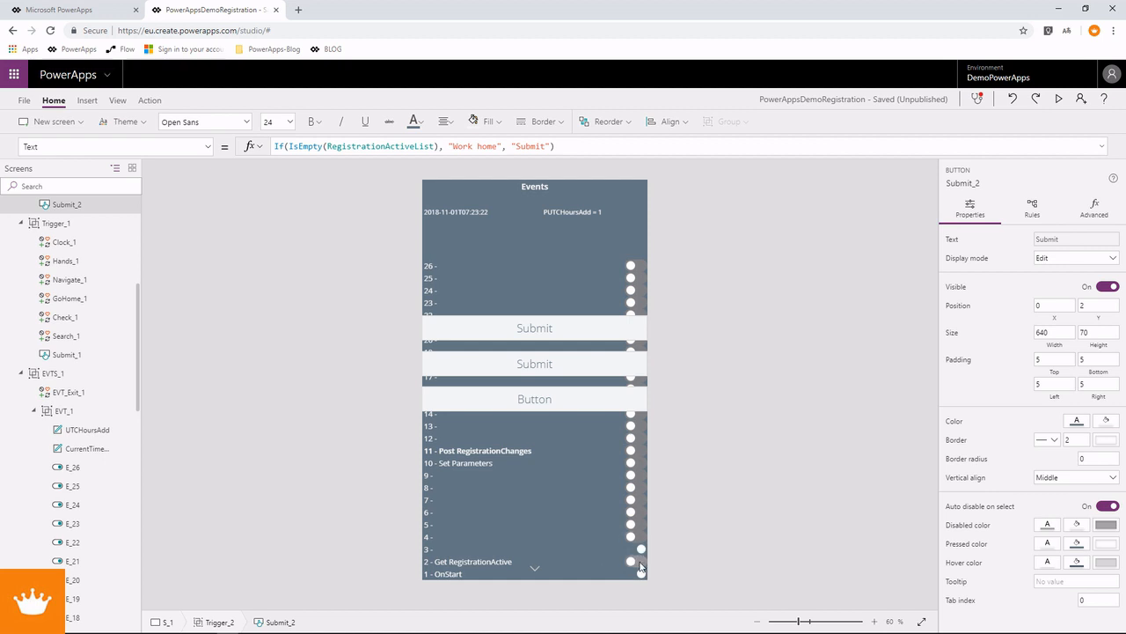
left_click(535, 569, "alt")
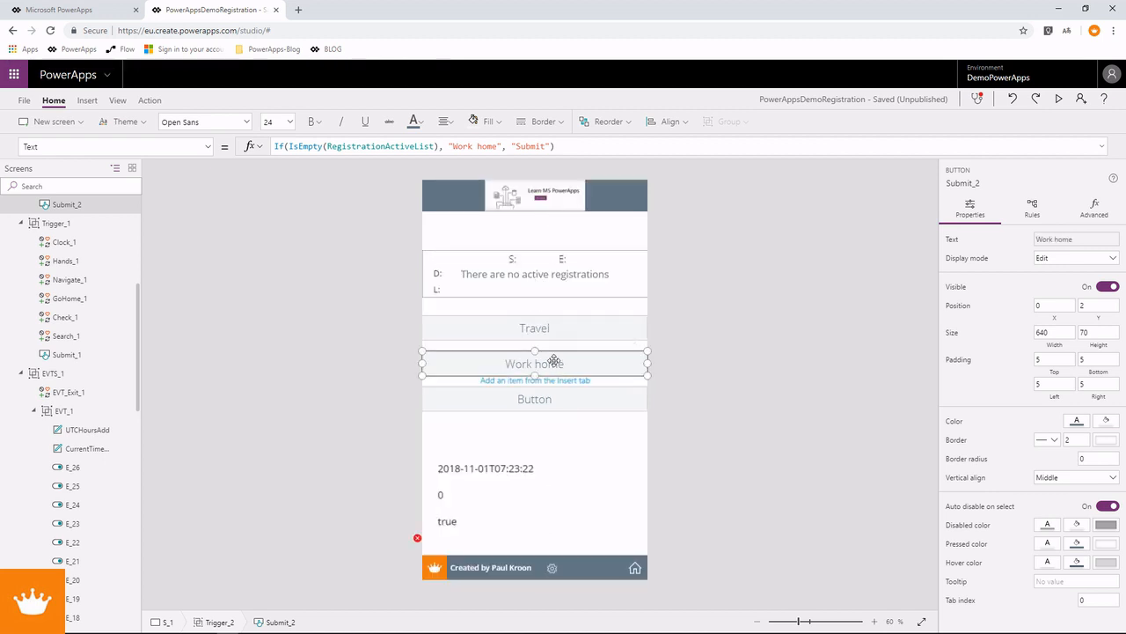
left_click(1059, 99)
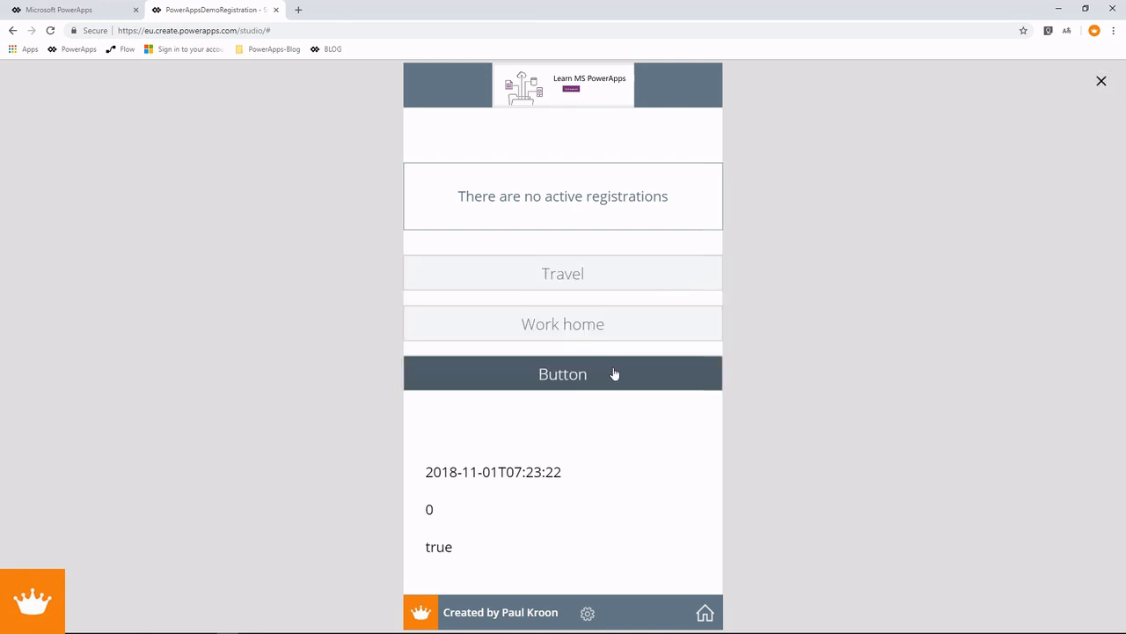
left_click(1100, 82)
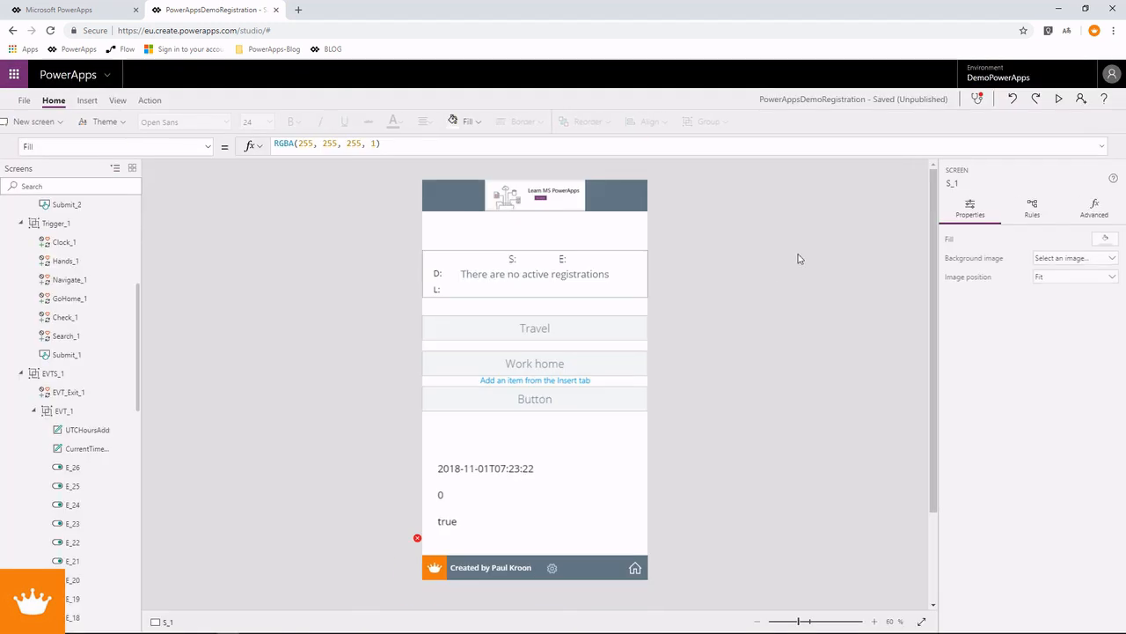
Step: Open the Visible formula of the Trigger_3 group, which holds the third button, for editing
left_click(615, 401)
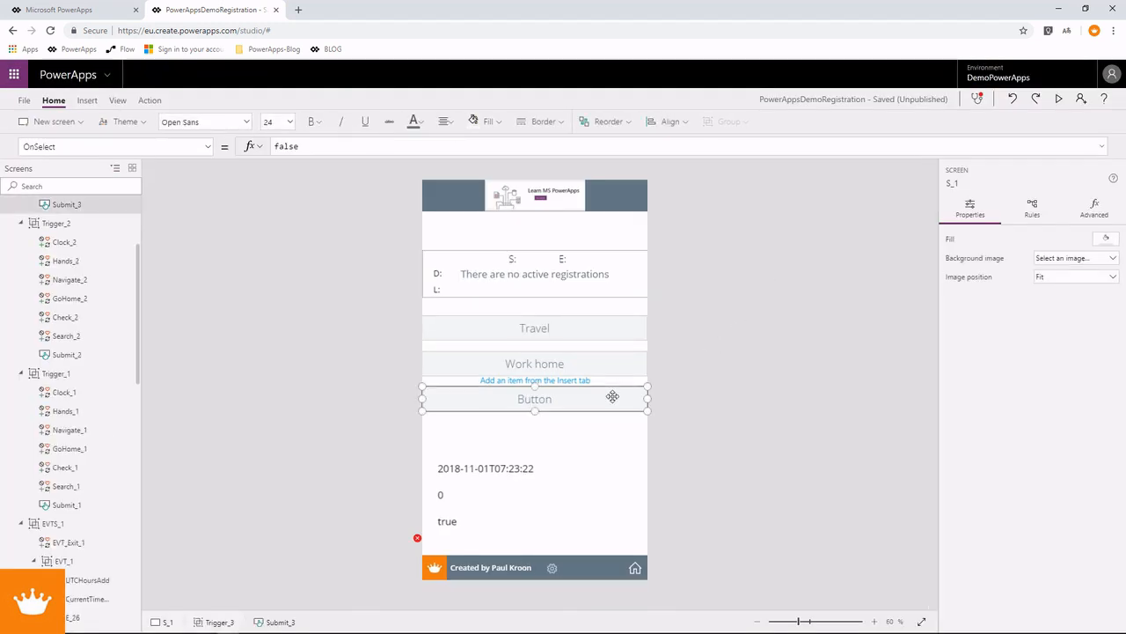
scroll(67, 249, "up", 3)
left_click(56, 223)
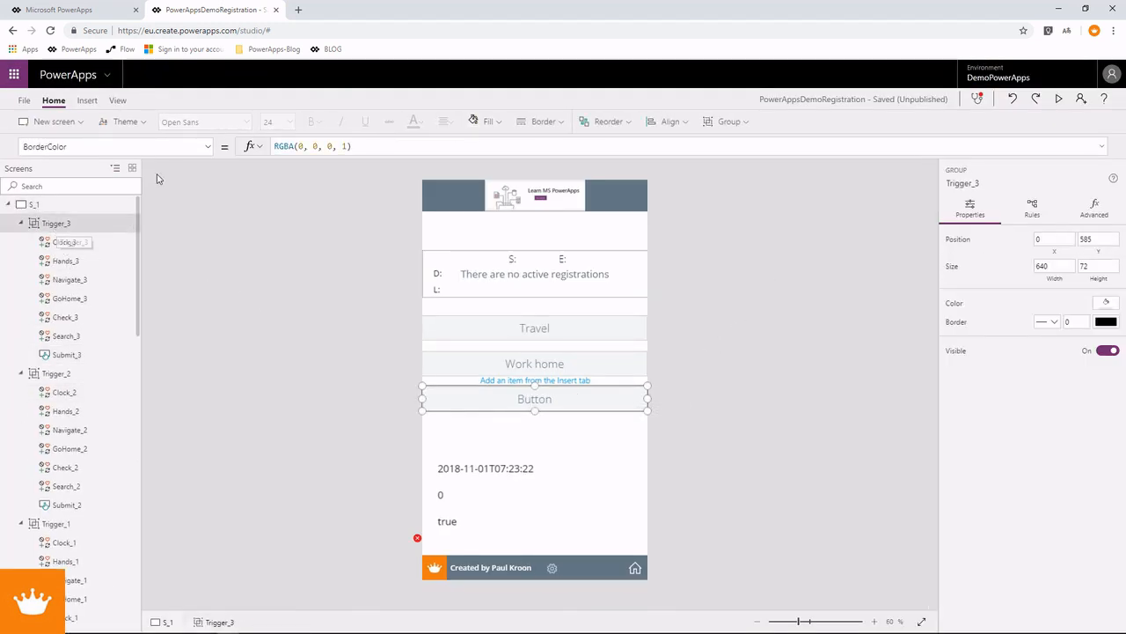
left_click(209, 154)
left_click(93, 326)
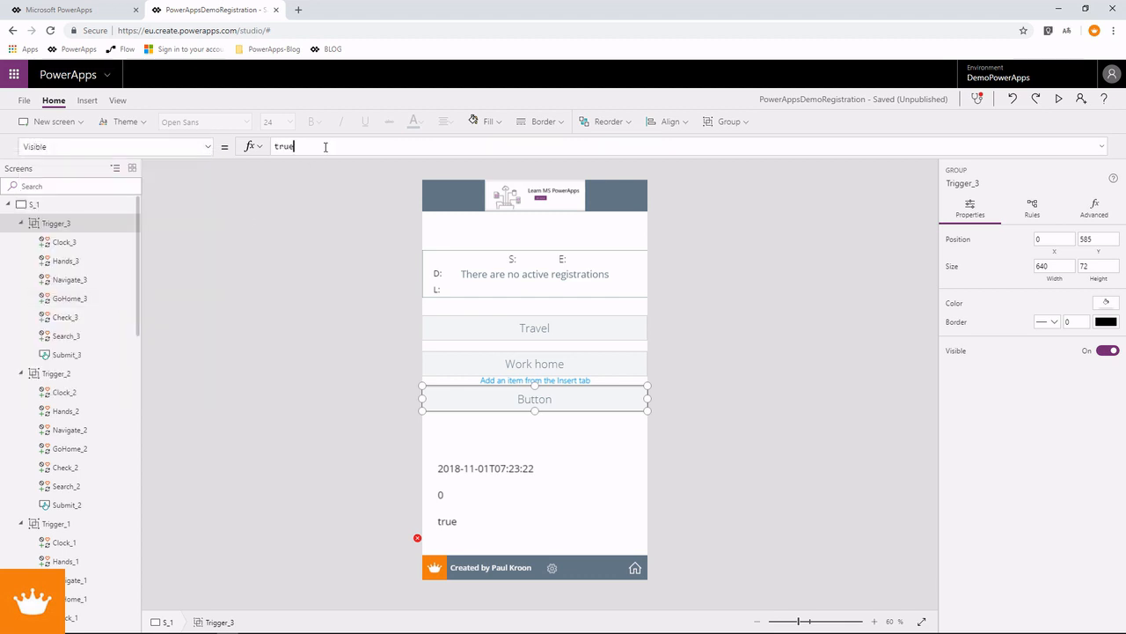
left_click_drag(325, 147, 260, 151)
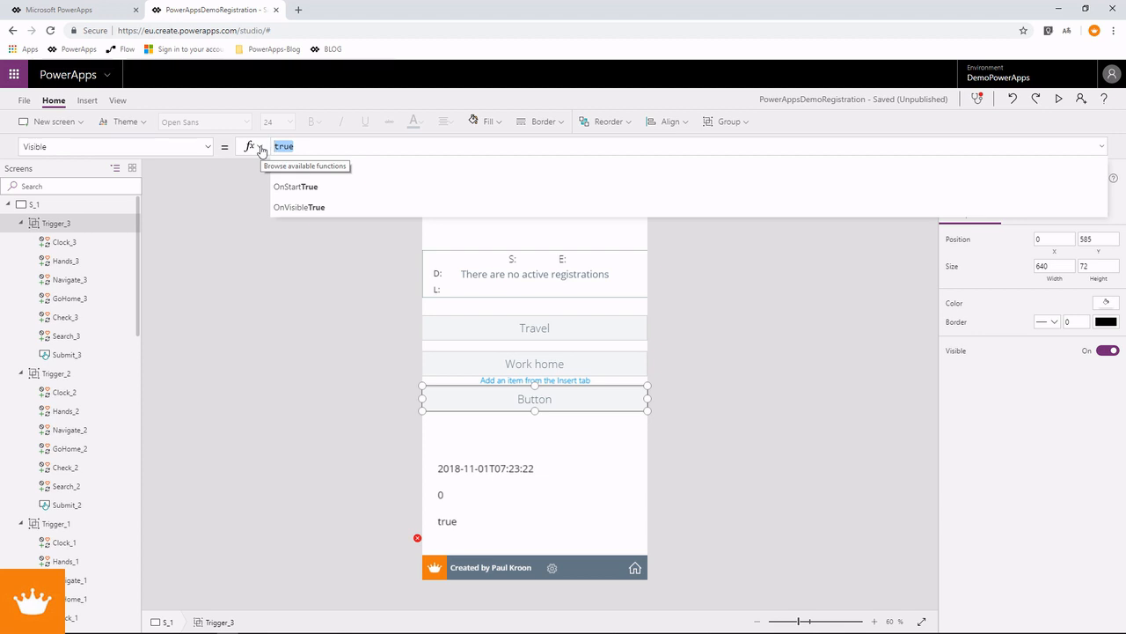
type("f")
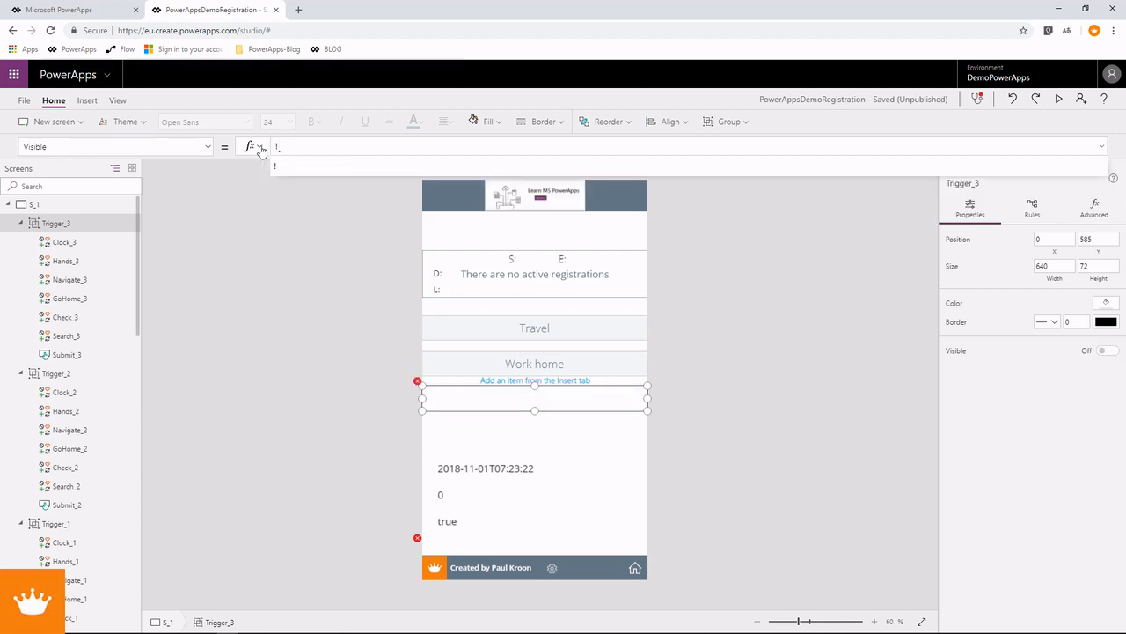
type("IsEm")
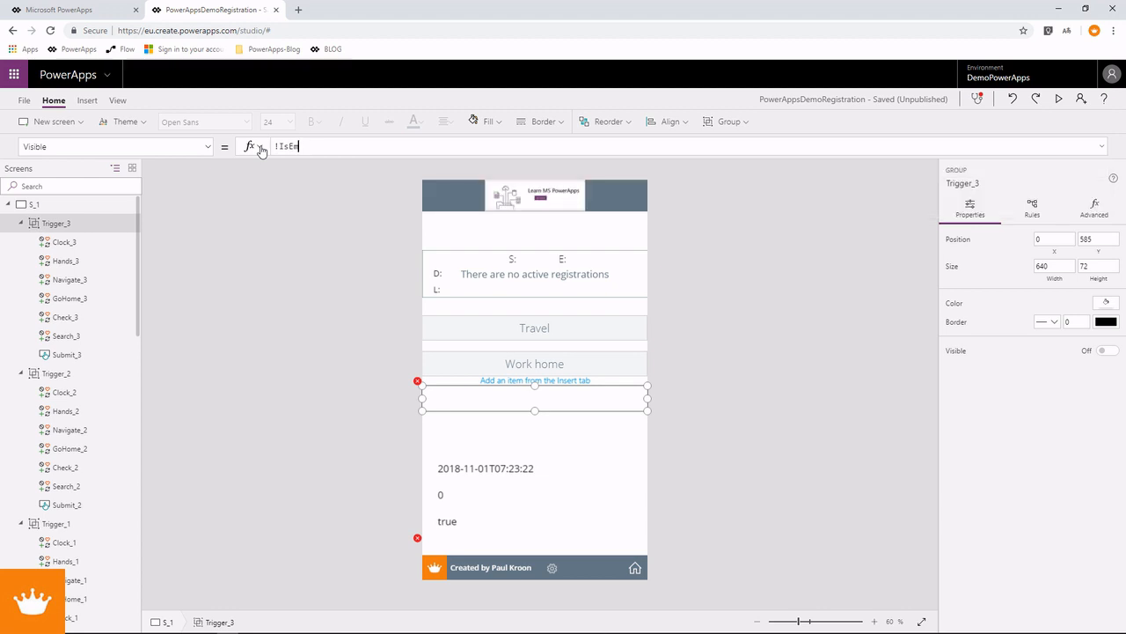
type("pty(")
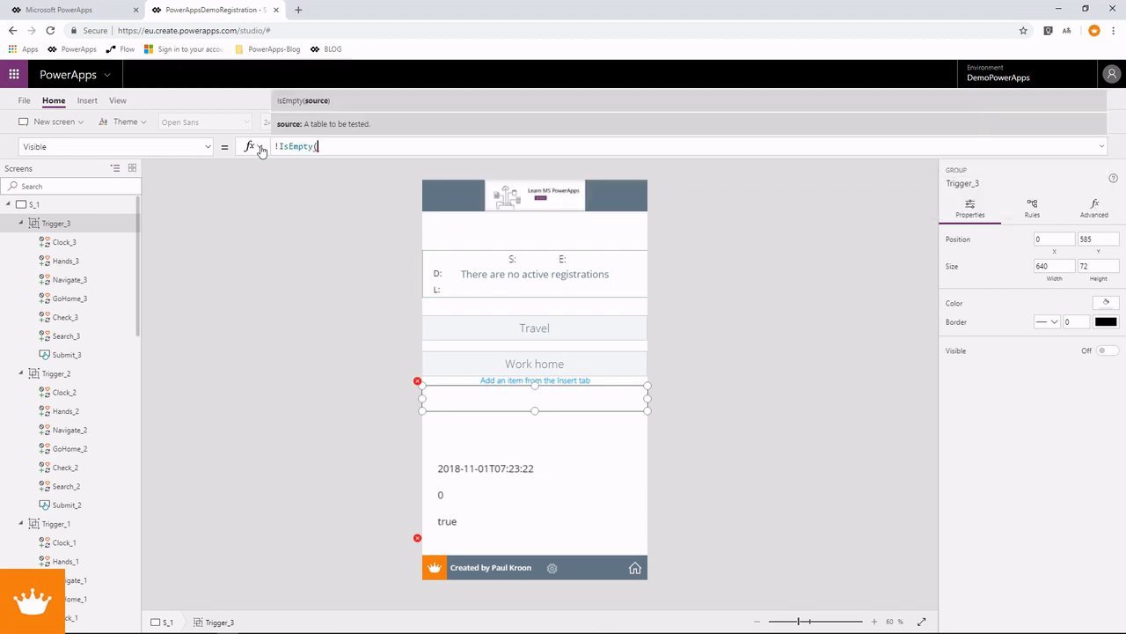
key("BackSpace")
key("BackSpace")
key("BackSpace")
key("BackSpace")
key("BackSpace")
key("BackSpace")
key("BackSpace")
key("BackSpace")
key("BackSpace")
Step: Set the Trigger_3 group's Visible property to false
type("false")
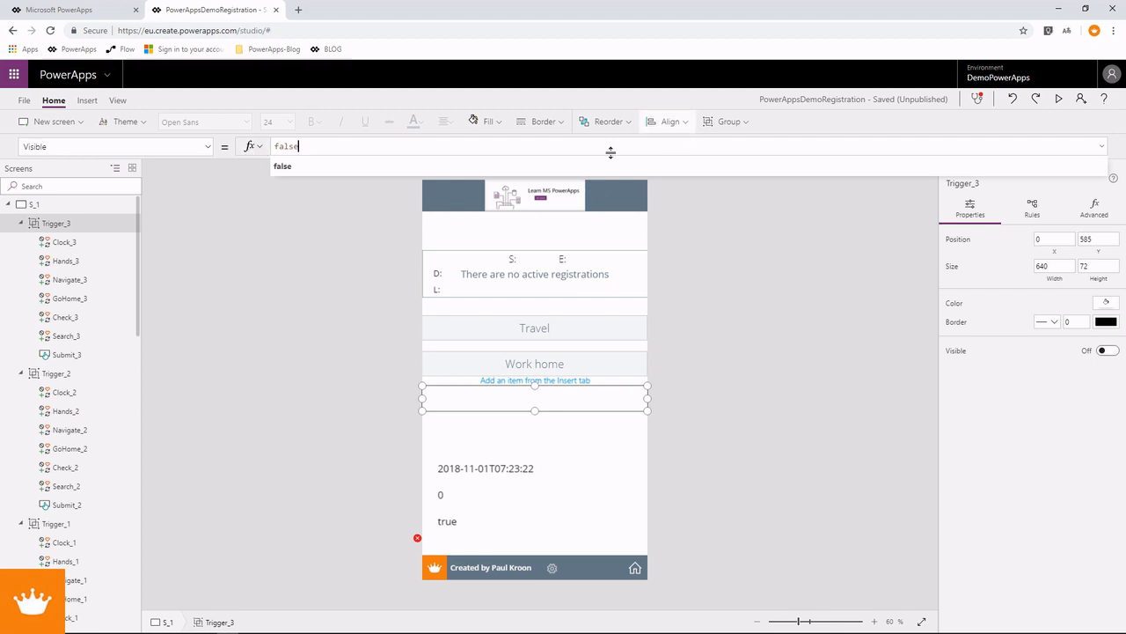
left_click(548, 490)
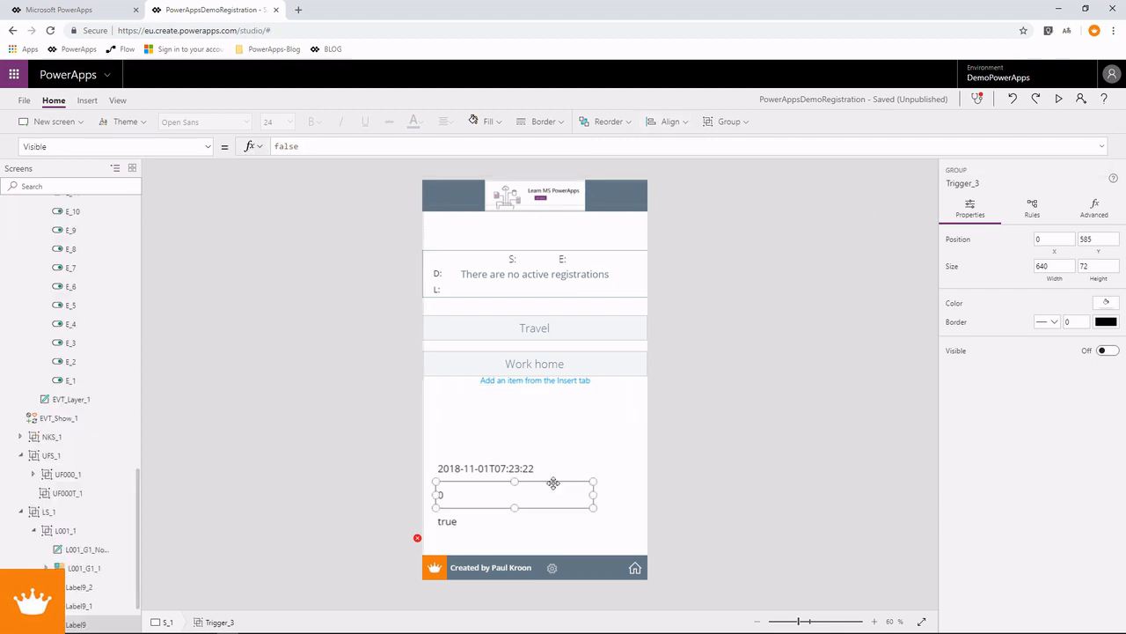
Step: Preview the app, try out the Travel button, and close the preview
left_click(1060, 99)
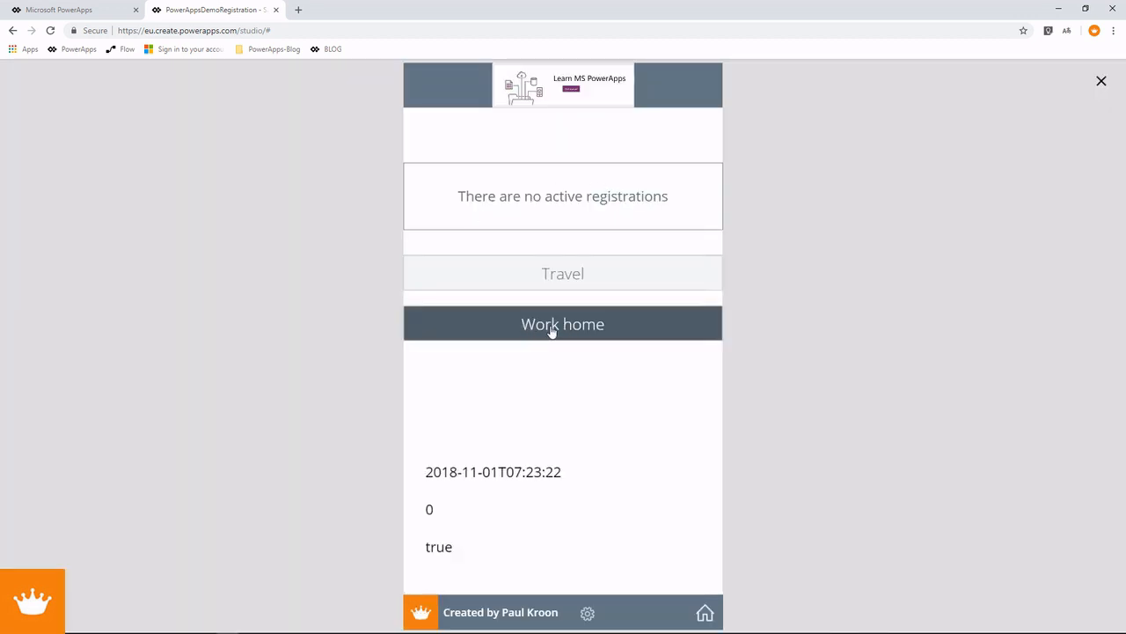
left_click(561, 280)
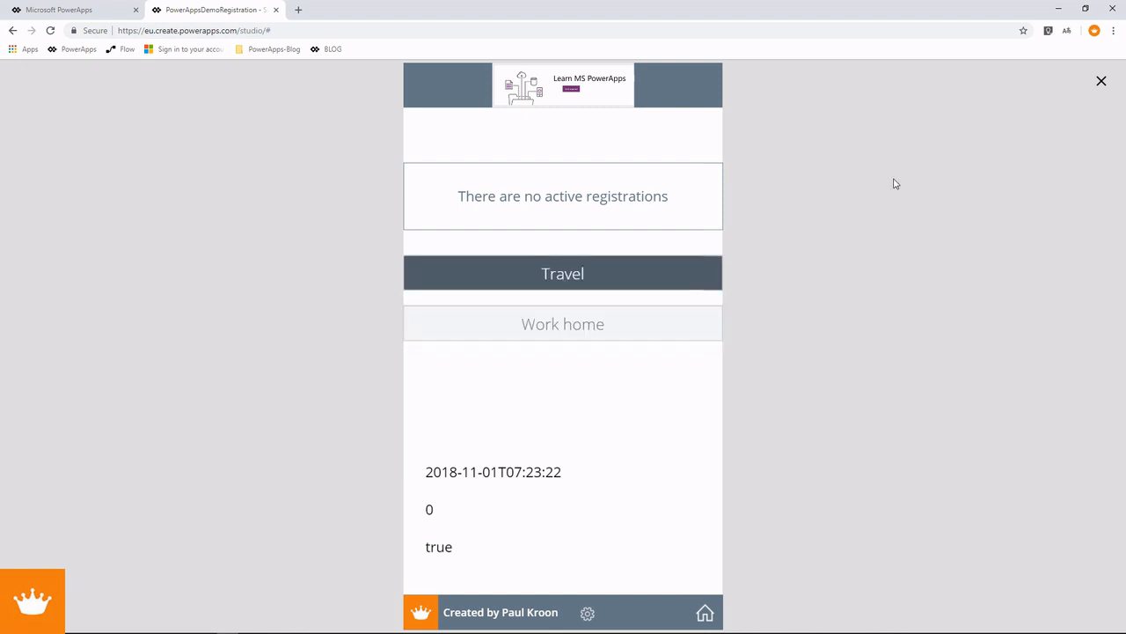
left_click(1101, 81)
Step: Set the Visible property of the Navigate_1 icon on the Travel button to Submit_1.Text = "Travel"
left_click(457, 336)
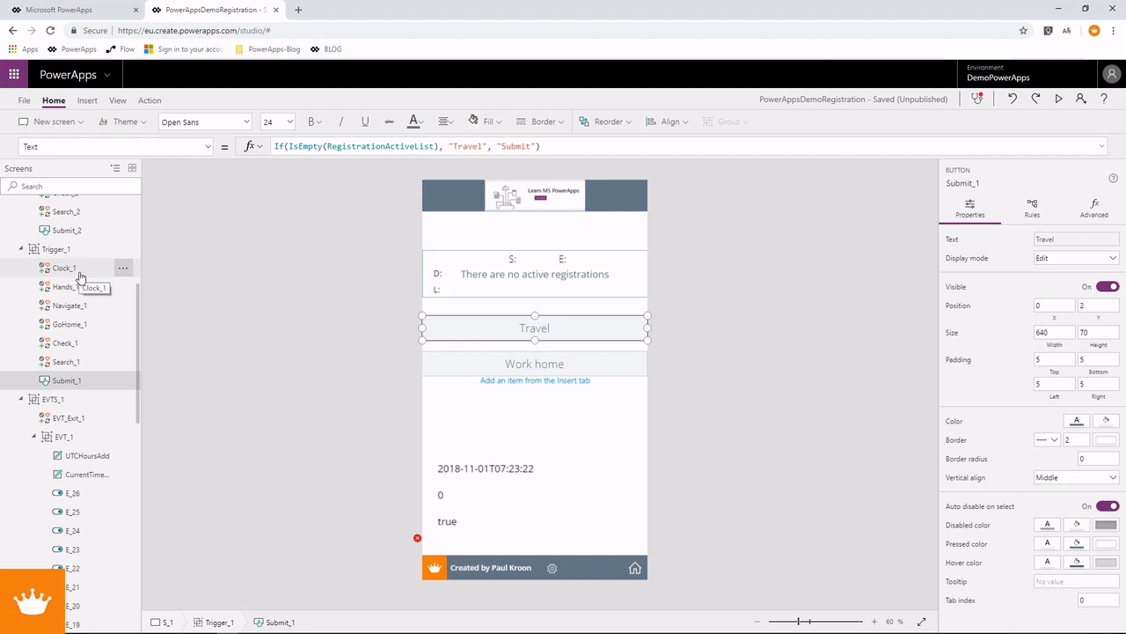
left_click(79, 306)
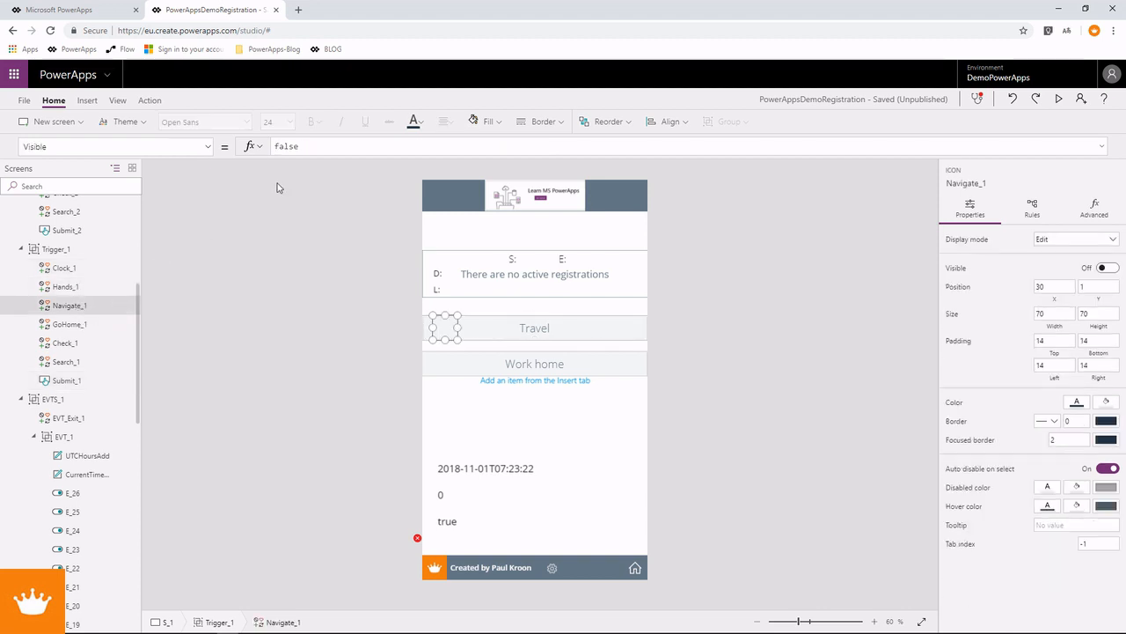
left_click_drag(302, 145, 267, 148)
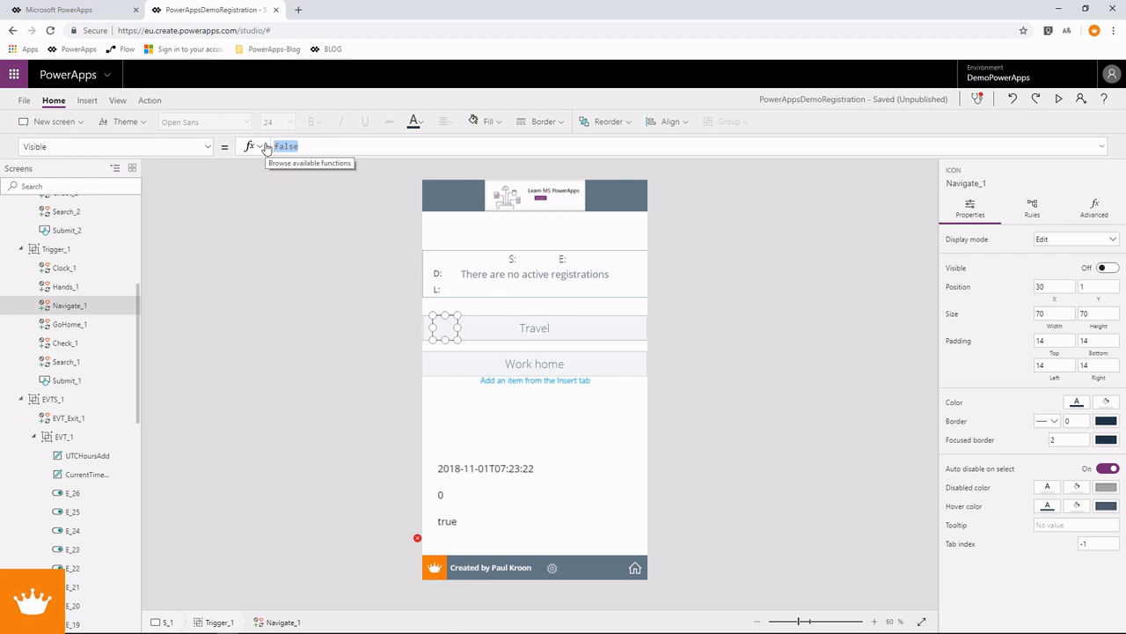
type("Sumb")
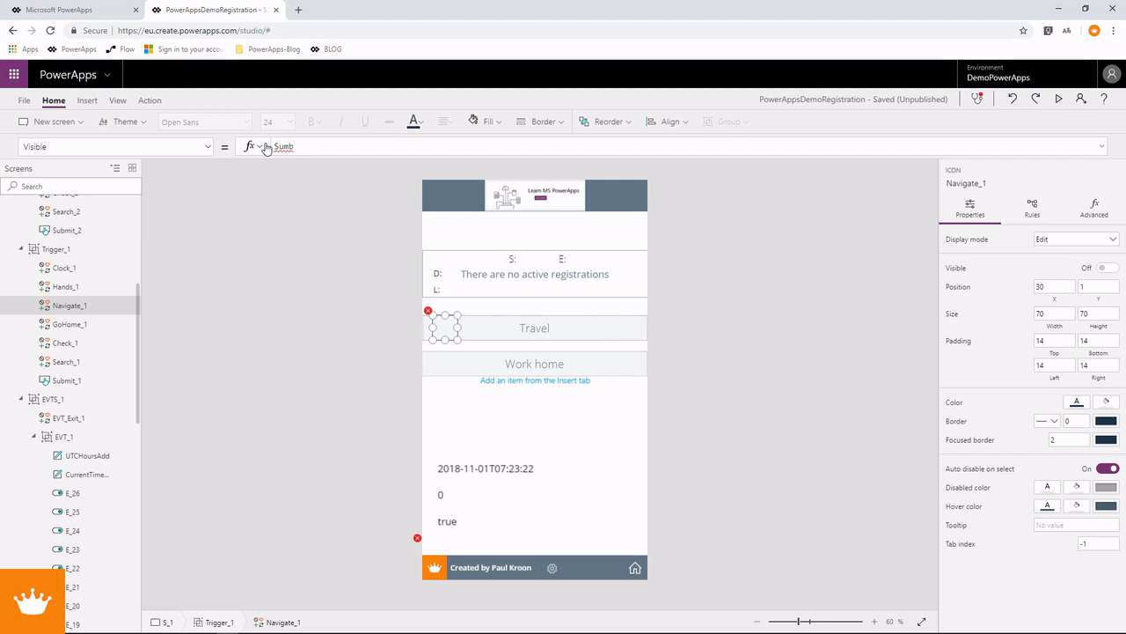
key("BackSpace")
key("BackSpace")
type("bmit_1")
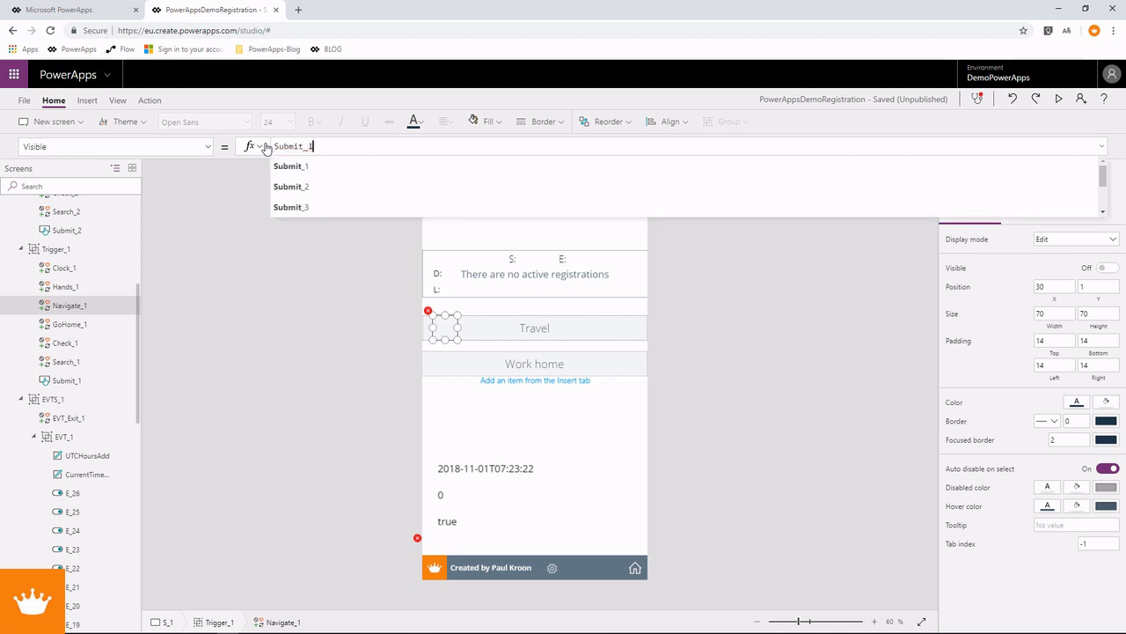
type(".Text")
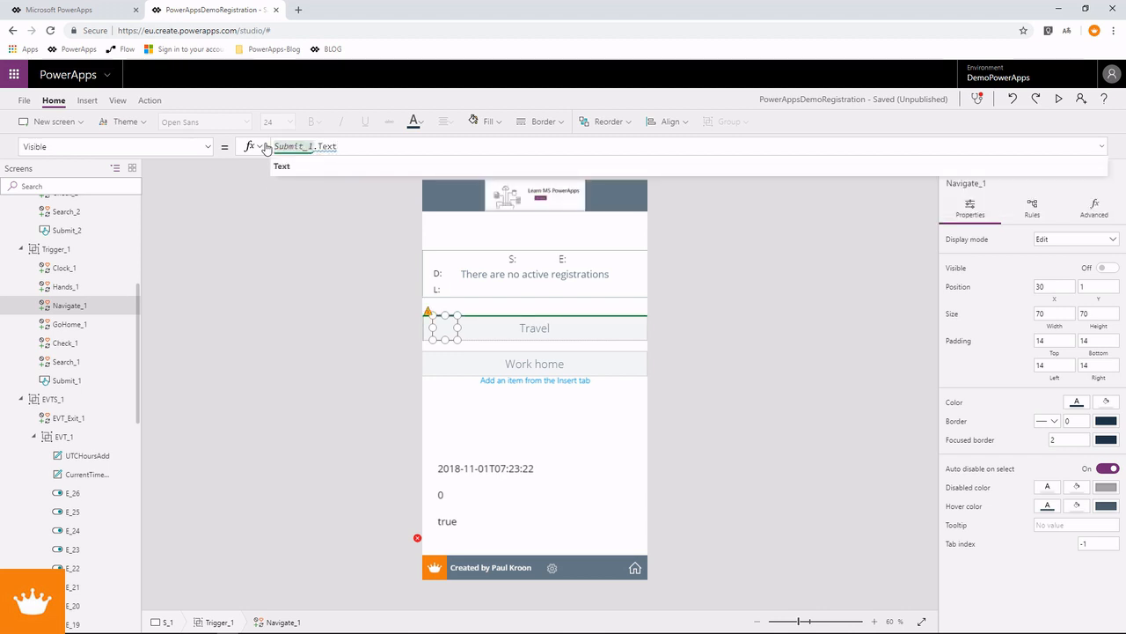
type(" = \"\"")
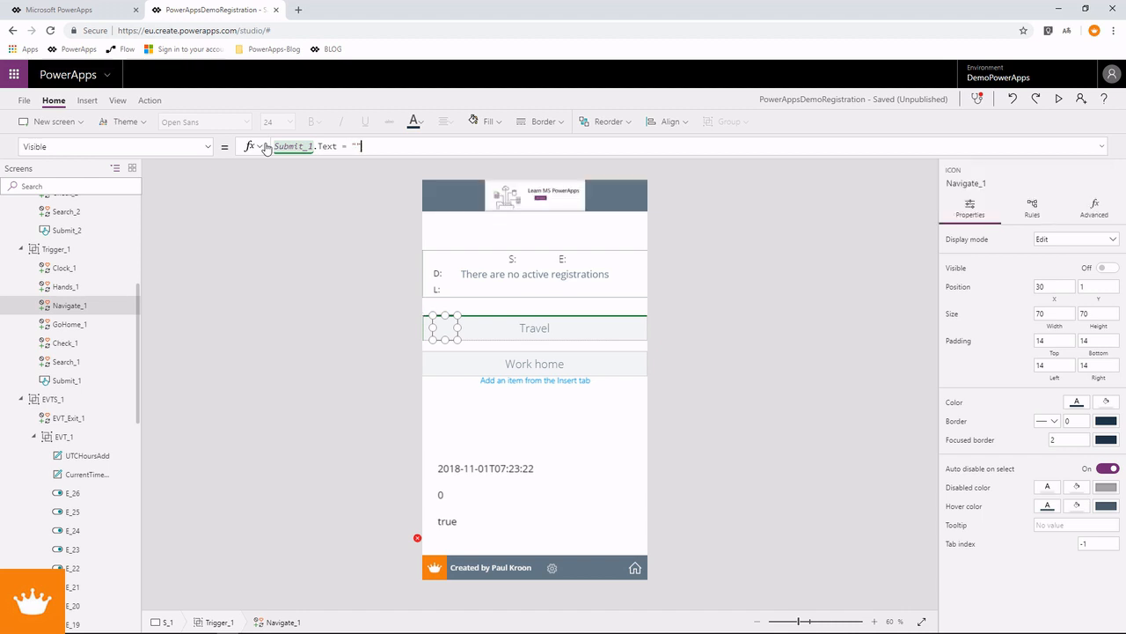
type("Travel")
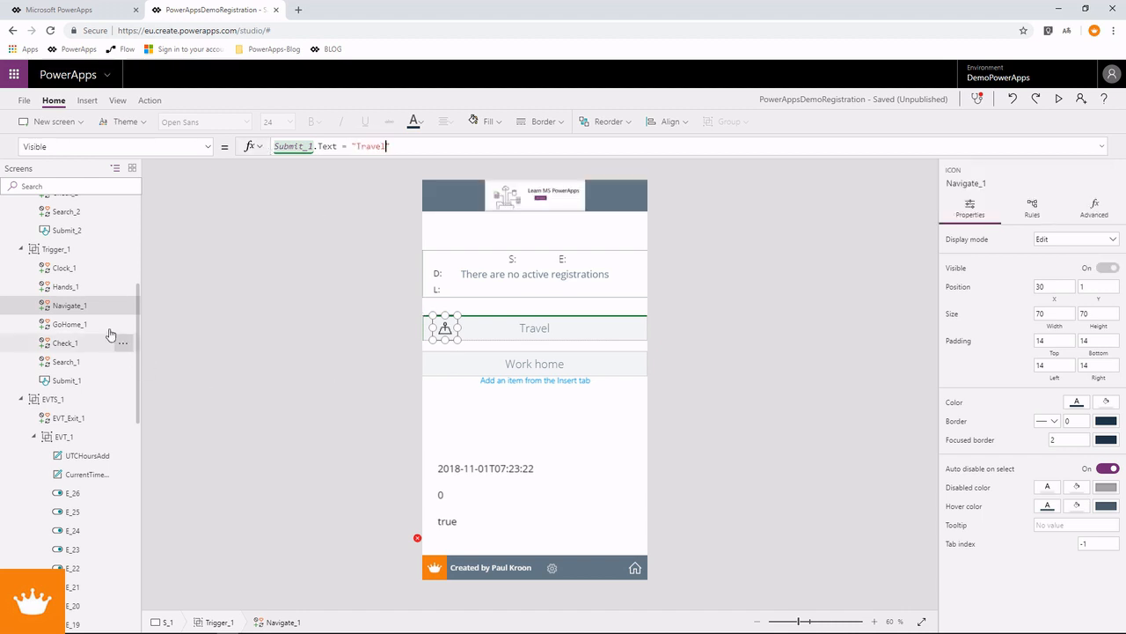
Step: Rename the GoHome_2 icon in the Trigger_2 group as HomeWork_2
scroll(111, 331, "up", 3)
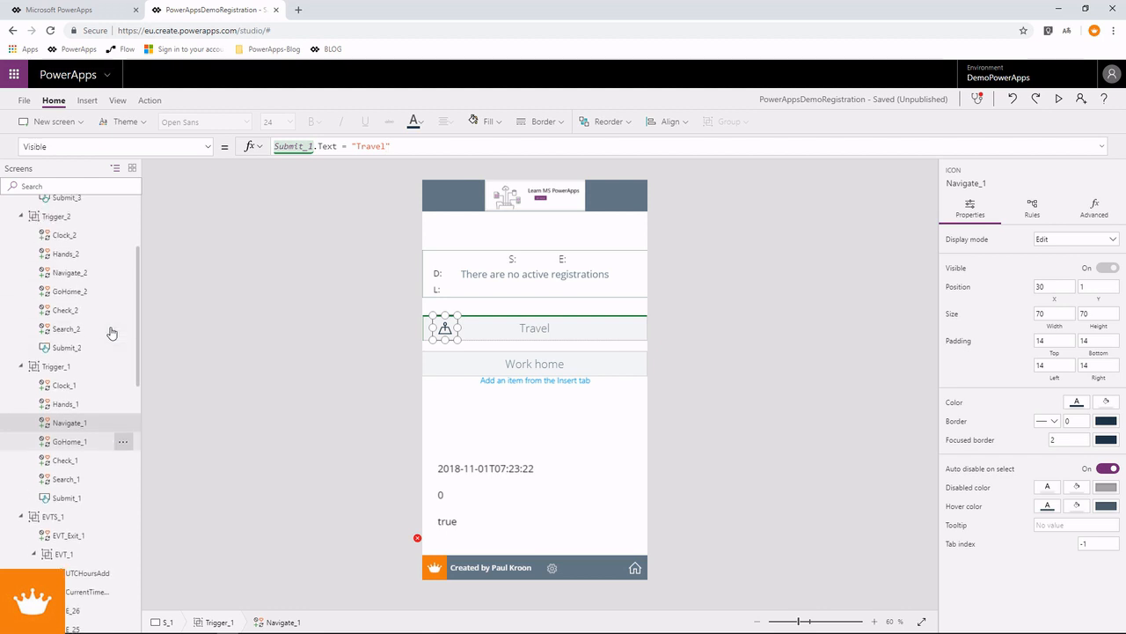
left_click(74, 293)
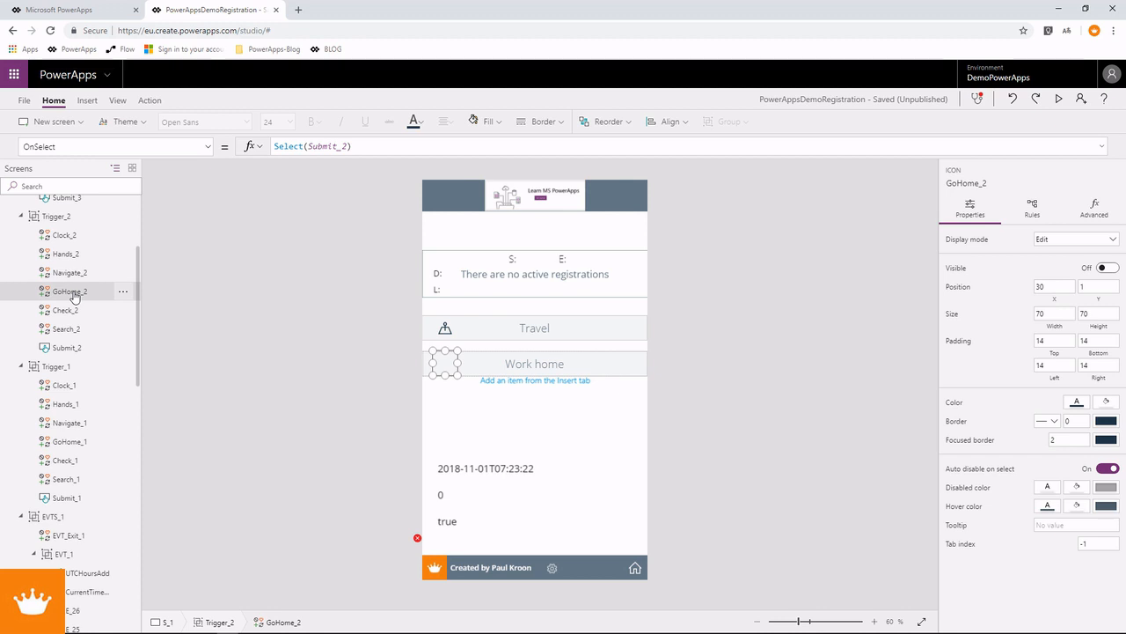
right_click(74, 297)
left_click(115, 360)
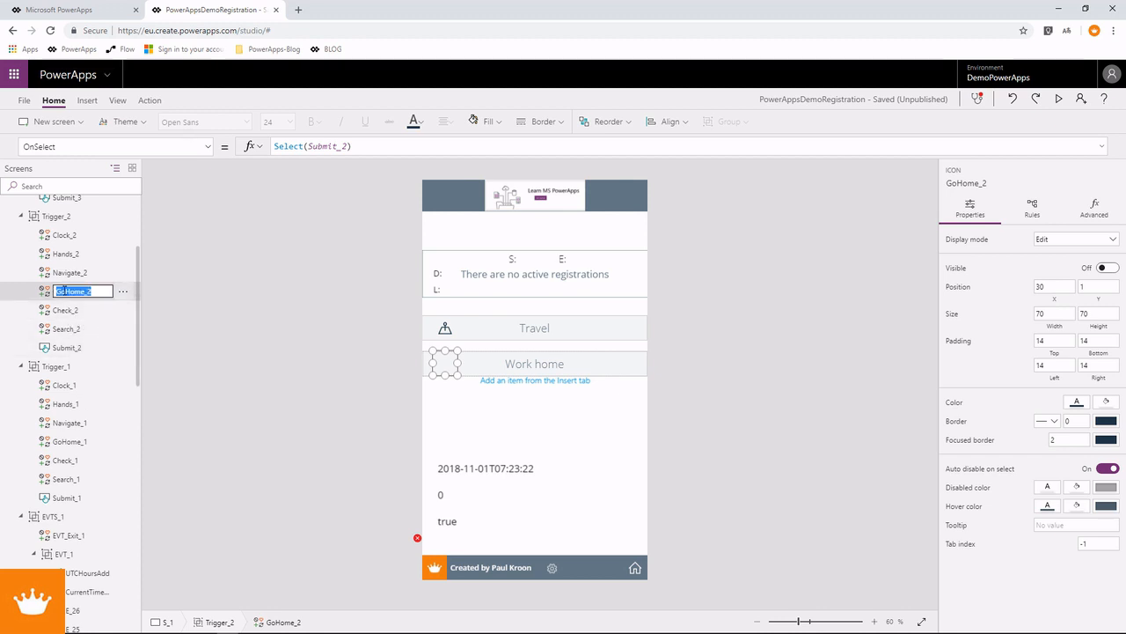
left_click(65, 292)
key("BackSpace")
key("BackSpace")
key("Return")
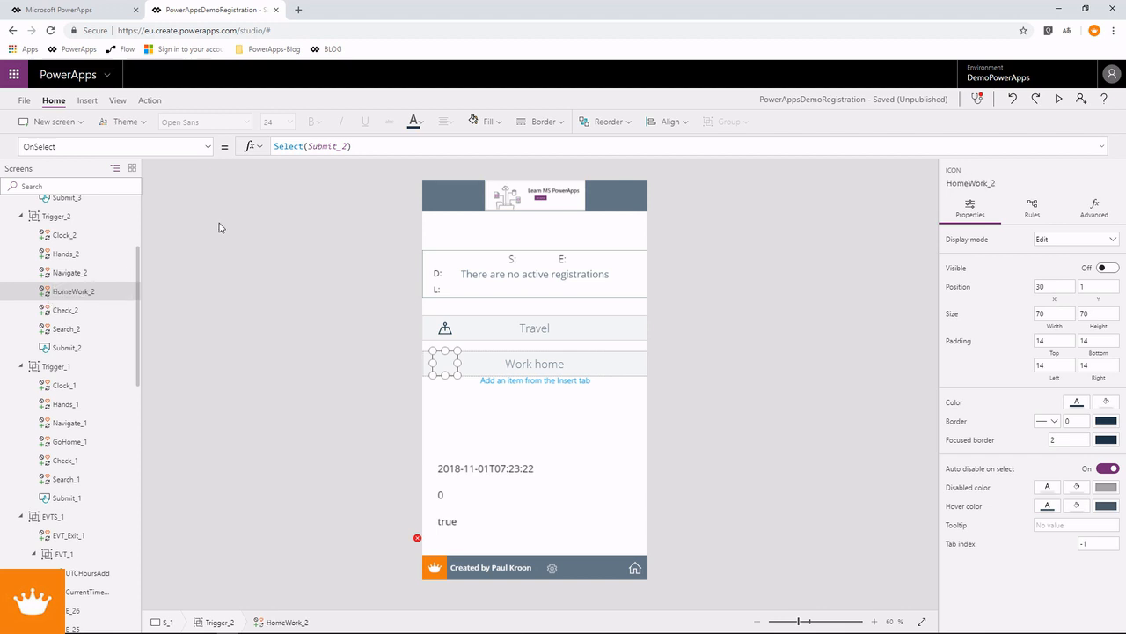
Step: Set the HomeWork_2 icon's Visible property to Submit_2.Text = "Work home"
left_click(210, 151)
scroll(129, 350, "down", 5)
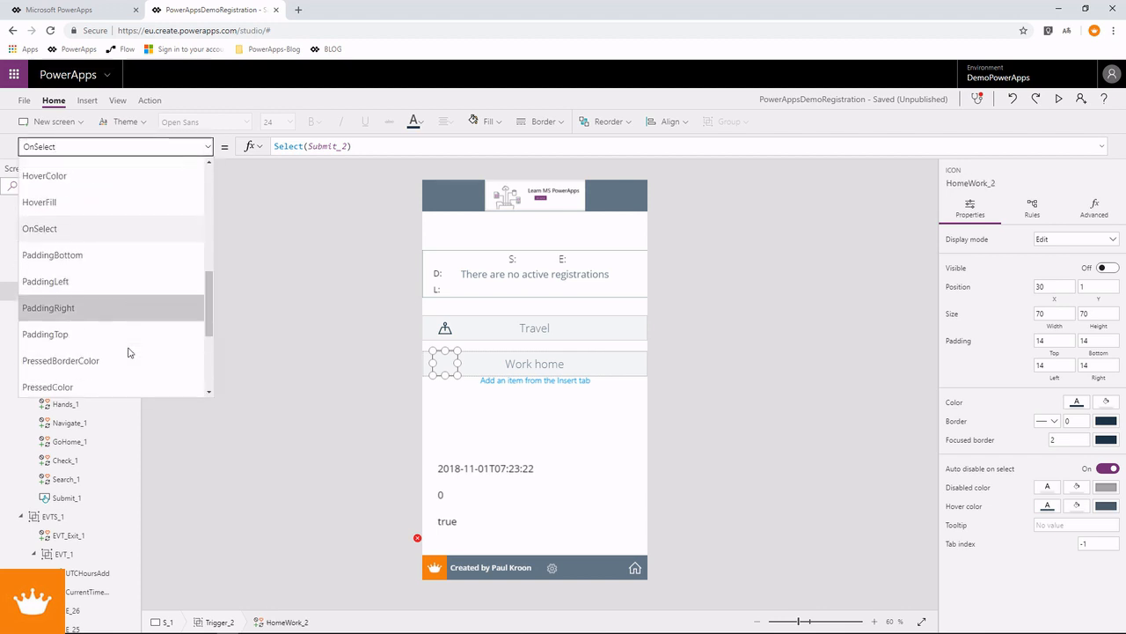
left_click(75, 305)
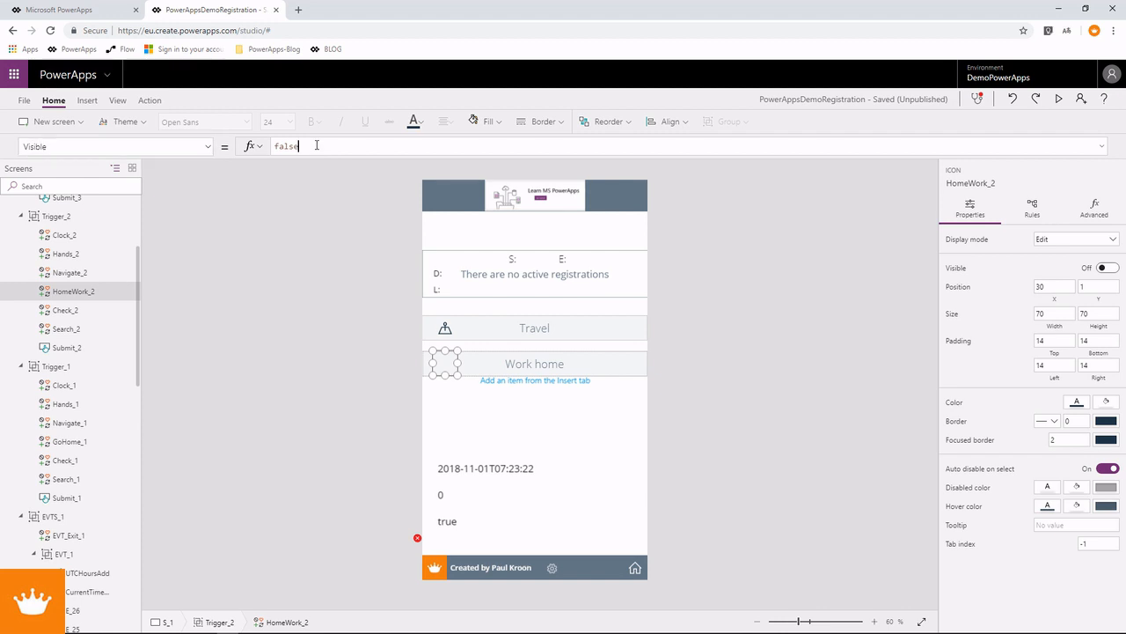
left_click(276, 146)
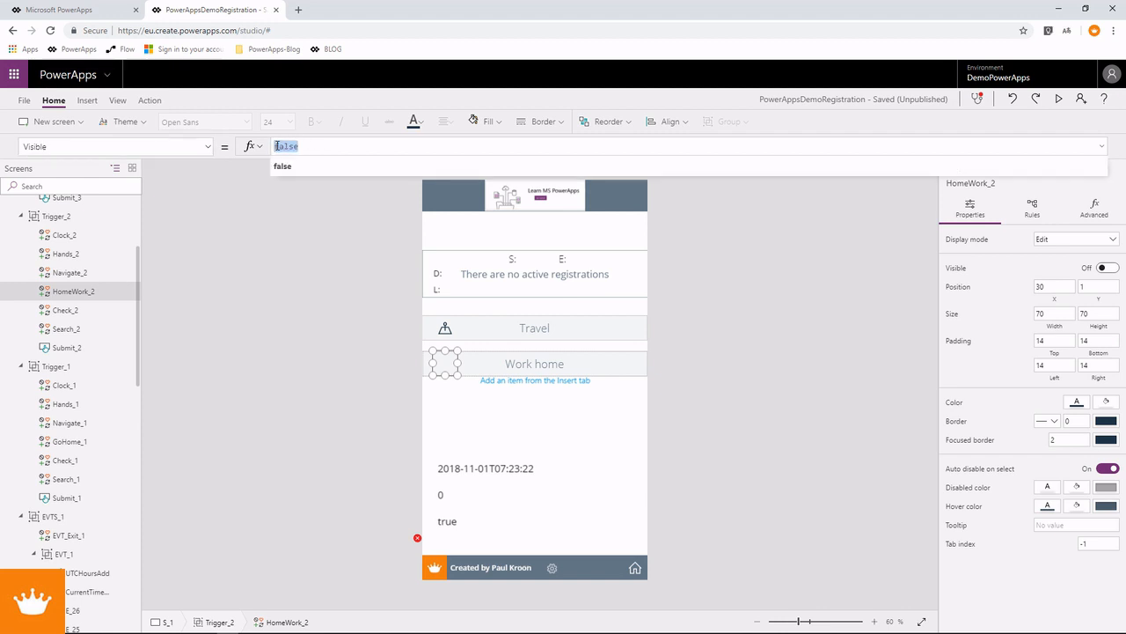
type("S")
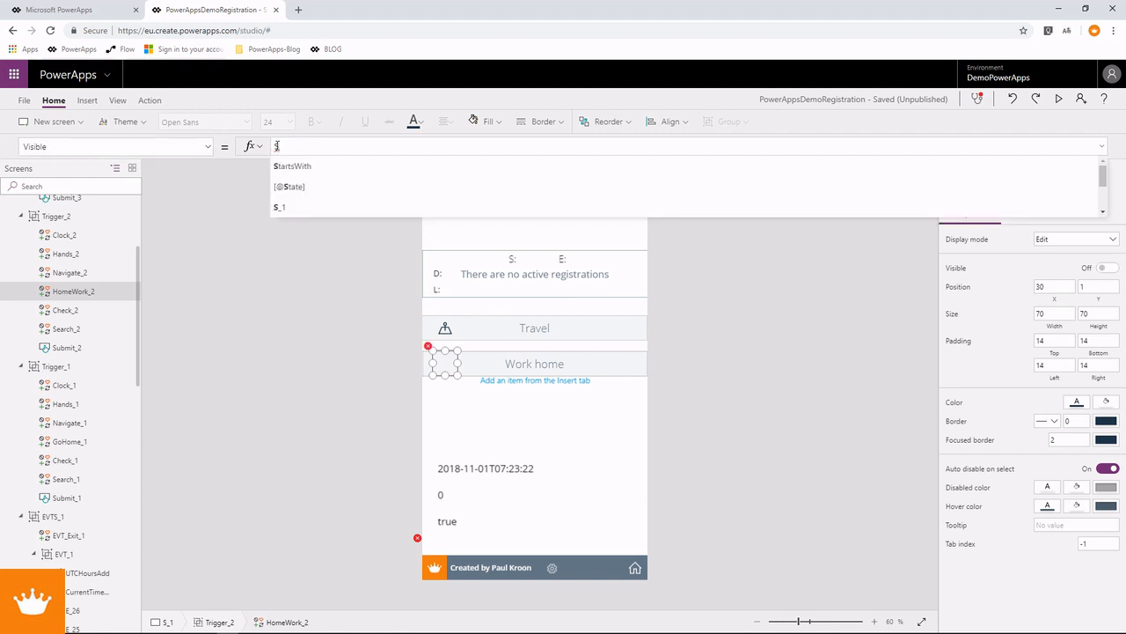
type("ubmit")
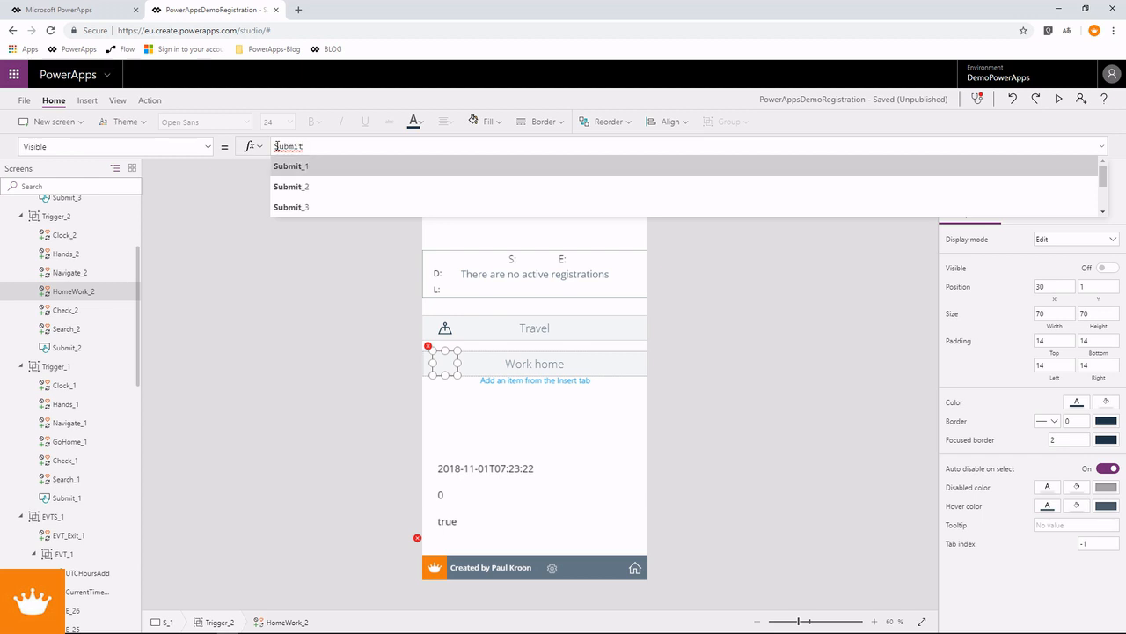
type("_2.Tex")
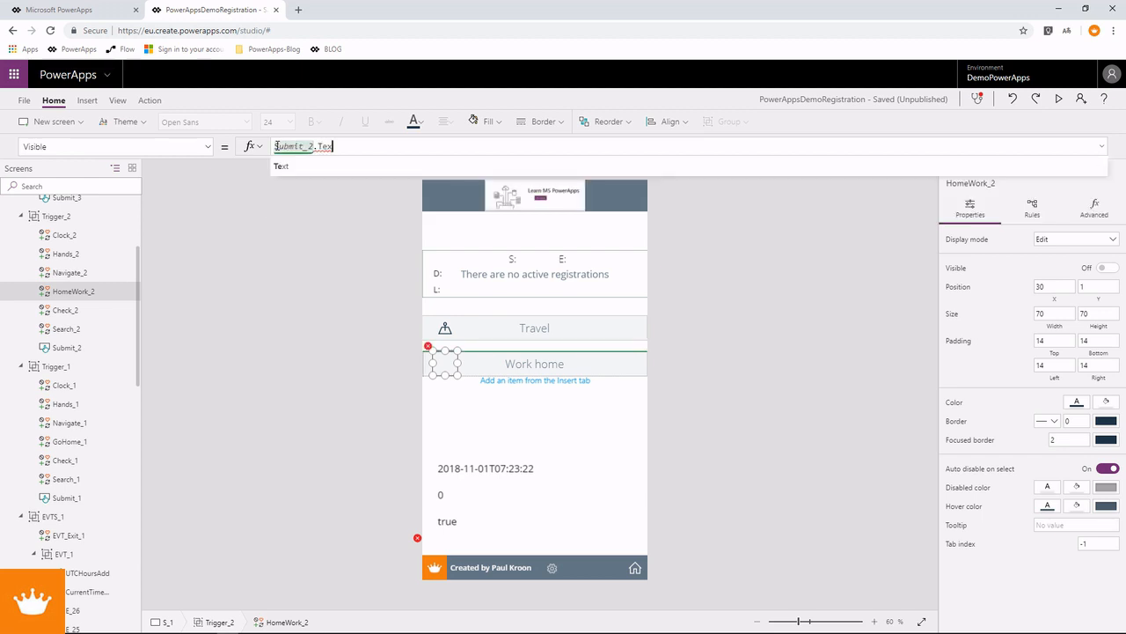
type("t = ")
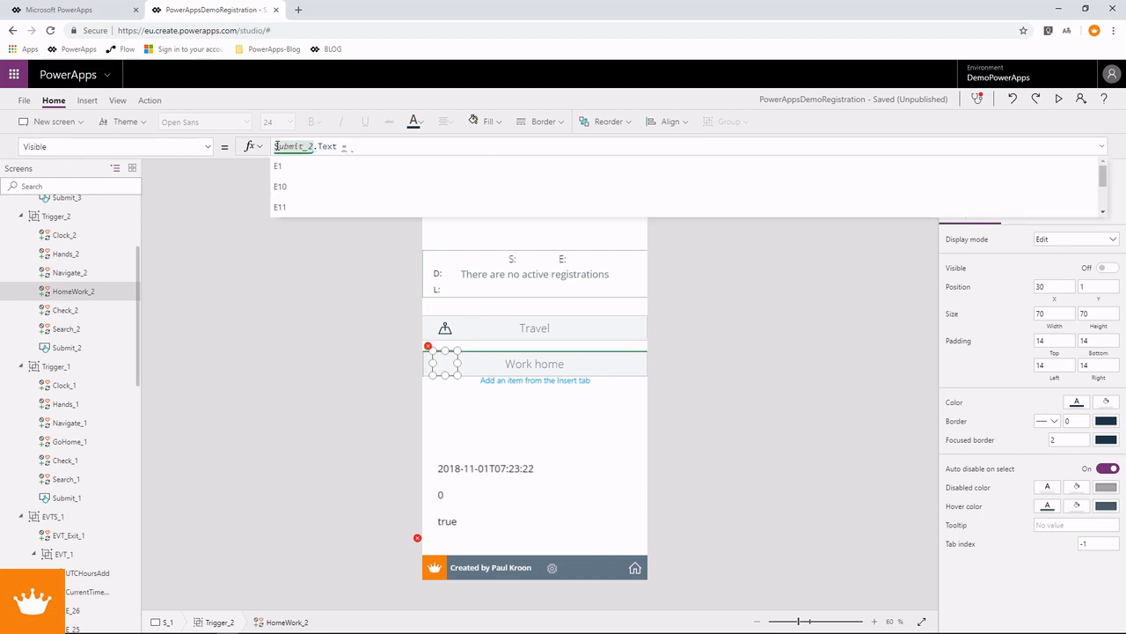
type("\"Work")
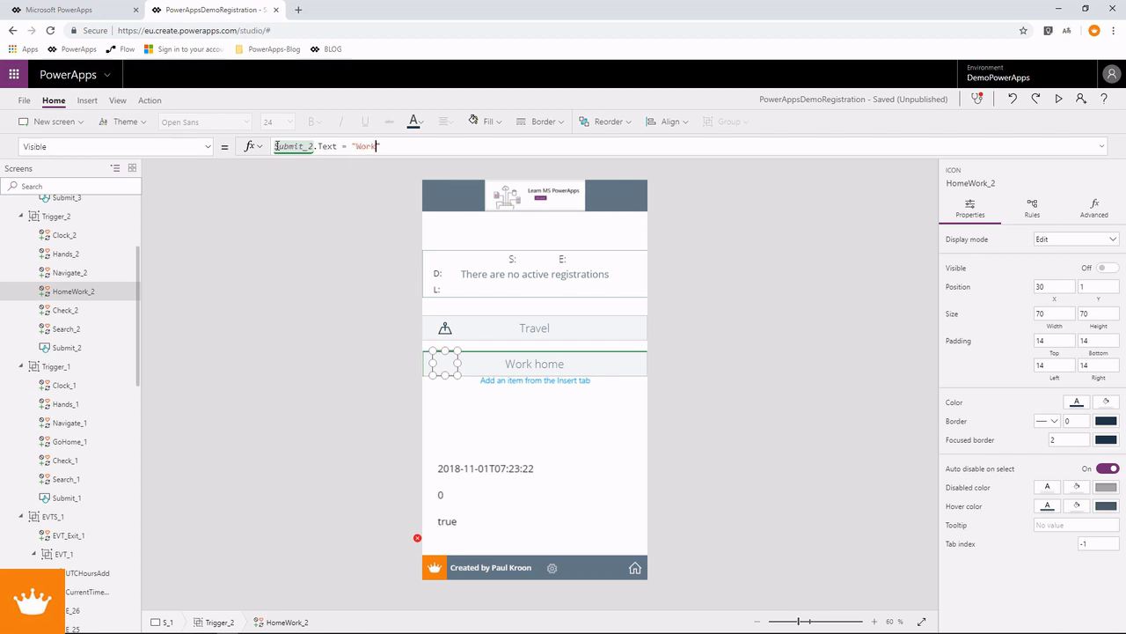
type(" home\"")
Step: Preview the app to check the icons on the Travel and Work home buttons, and close the preview
left_click(1064, 99)
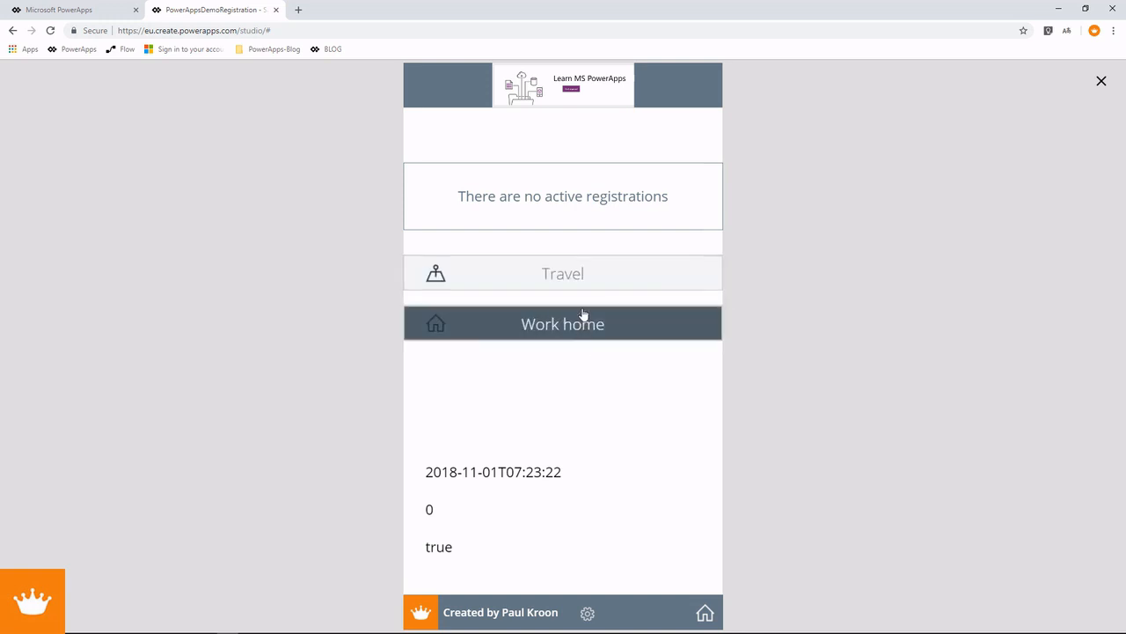
left_click(1102, 81)
Step: Replace the Travel button's OnSelect formula with the If(IsEmpty(RegistrationActiveList) condition copied from its Text property
left_click(530, 318)
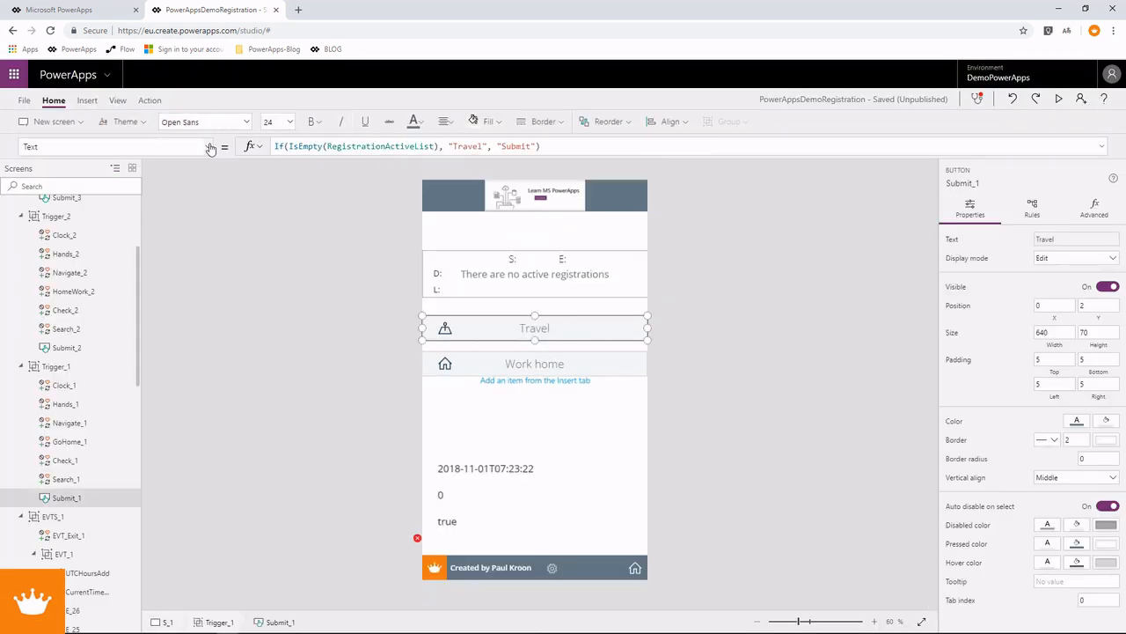
left_click_drag(440, 146, 274, 146)
key("ctrl+c")
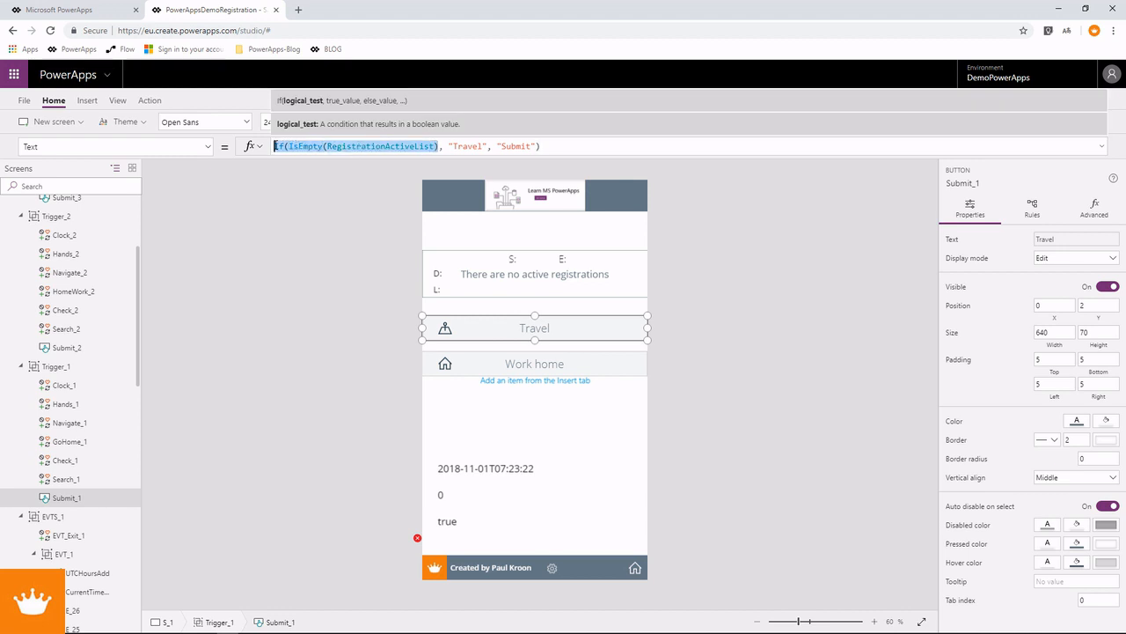
left_click(209, 146)
scroll(112, 282, "down", 5)
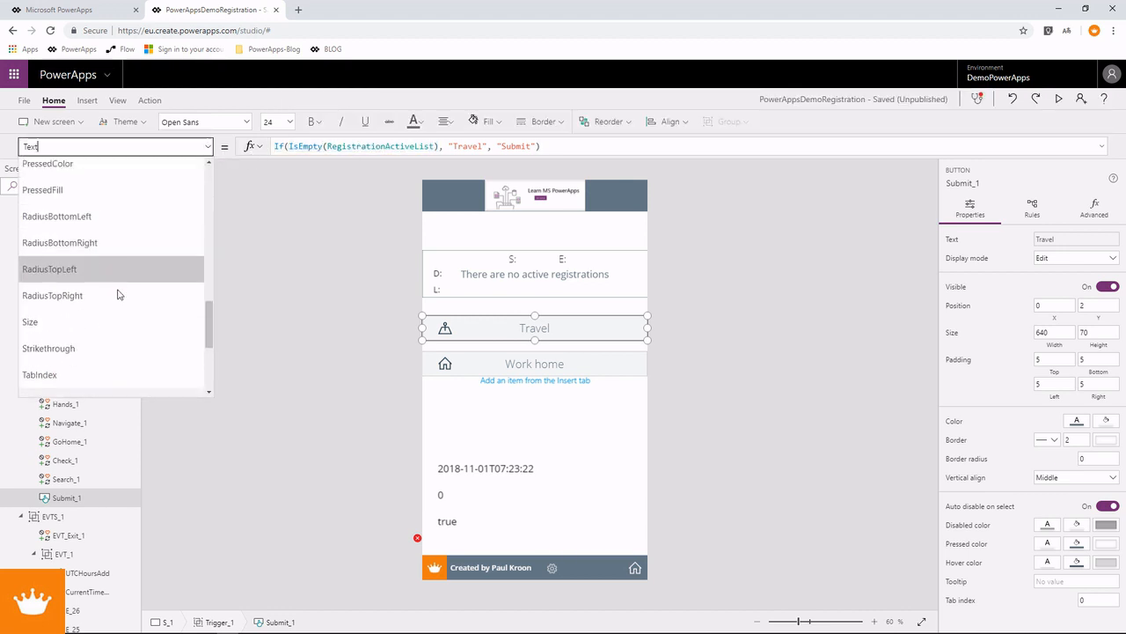
scroll(106, 335, "up", 7)
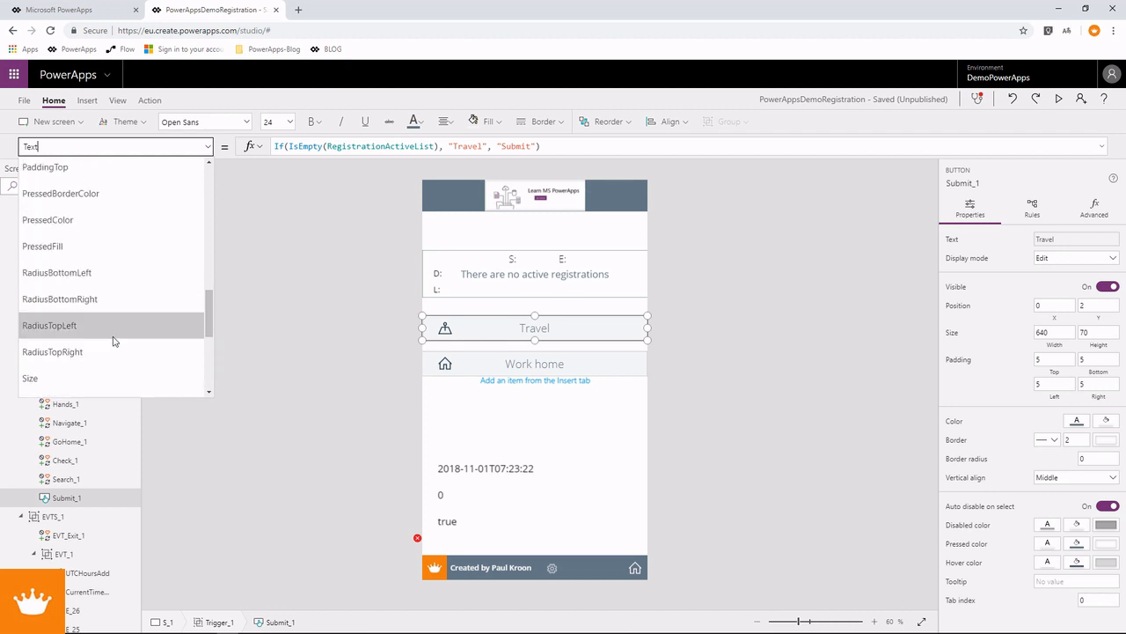
left_click(95, 353)
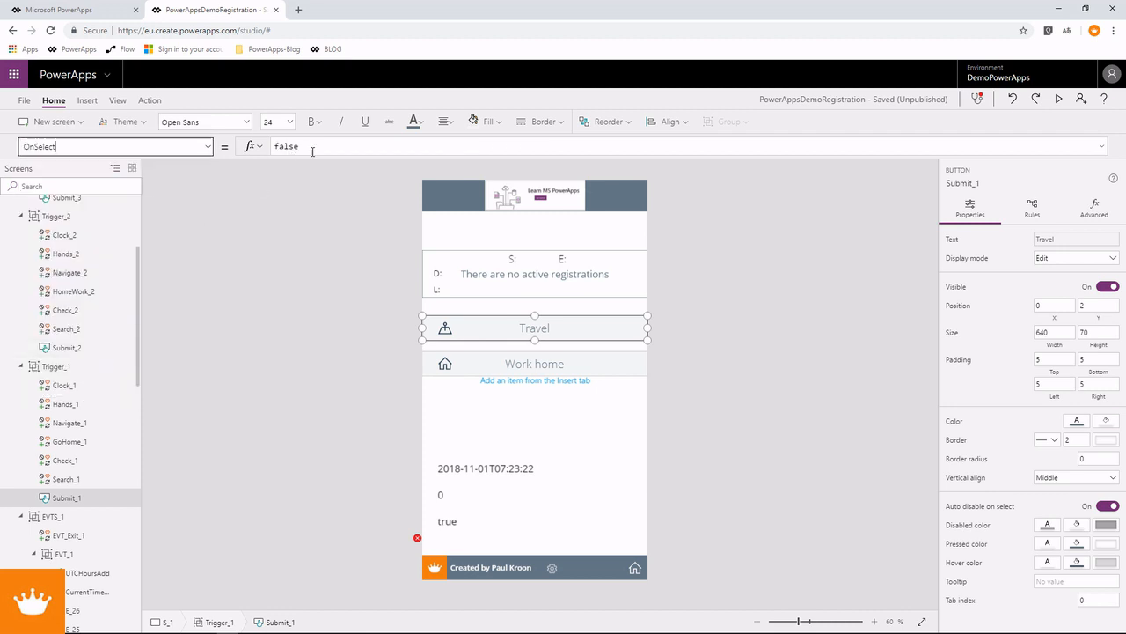
left_click(422, 146)
key("ctrl+v")
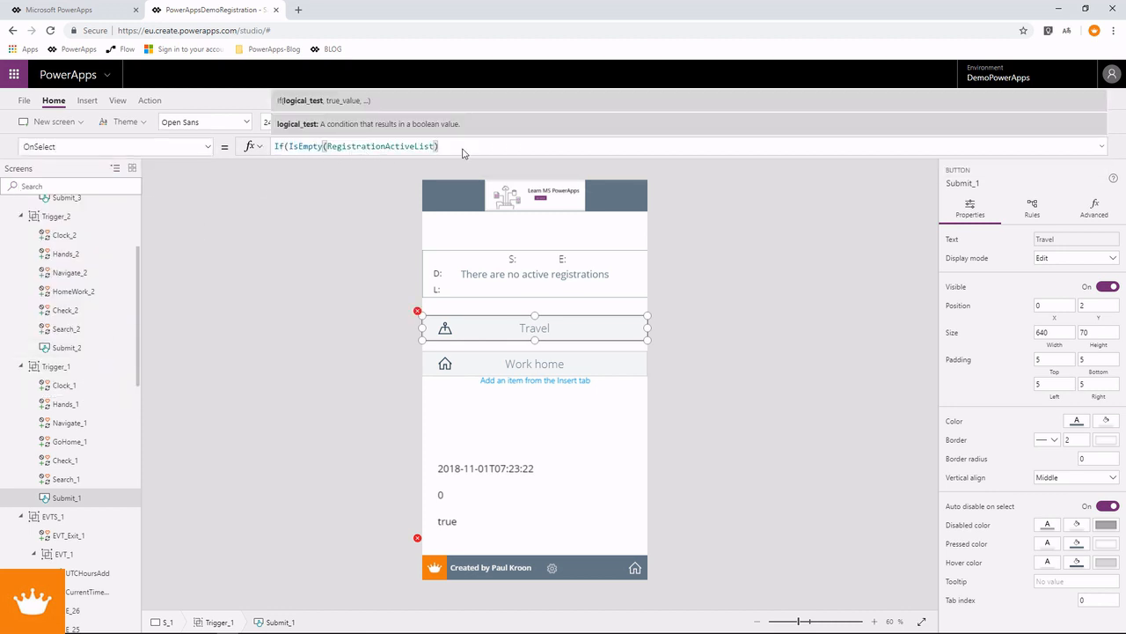
Step: Add an UpdateContext call that sets UF_Show to 1 as the true result of the Travel button's OnSelect condition
type(", U")
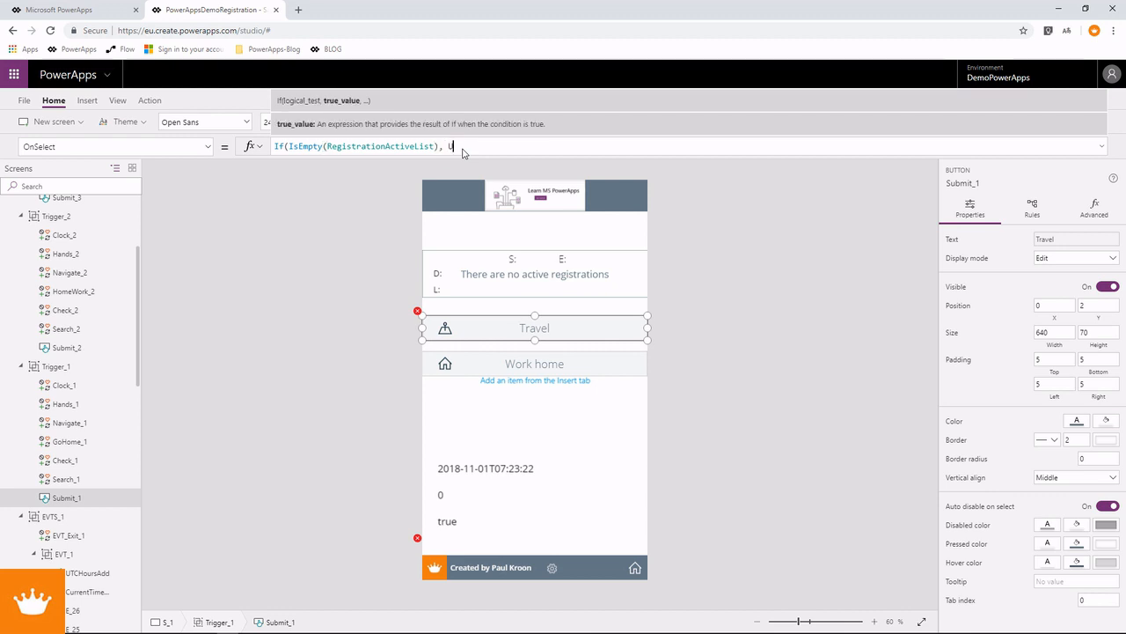
type("pdate")
key("Down")
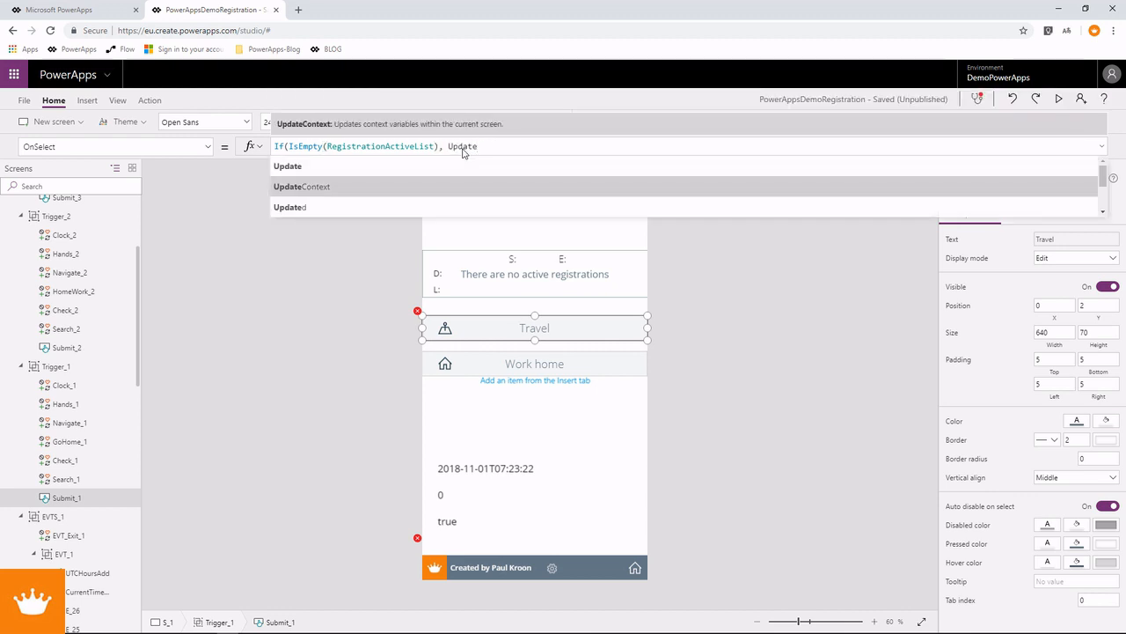
key("Tab")
type("{")
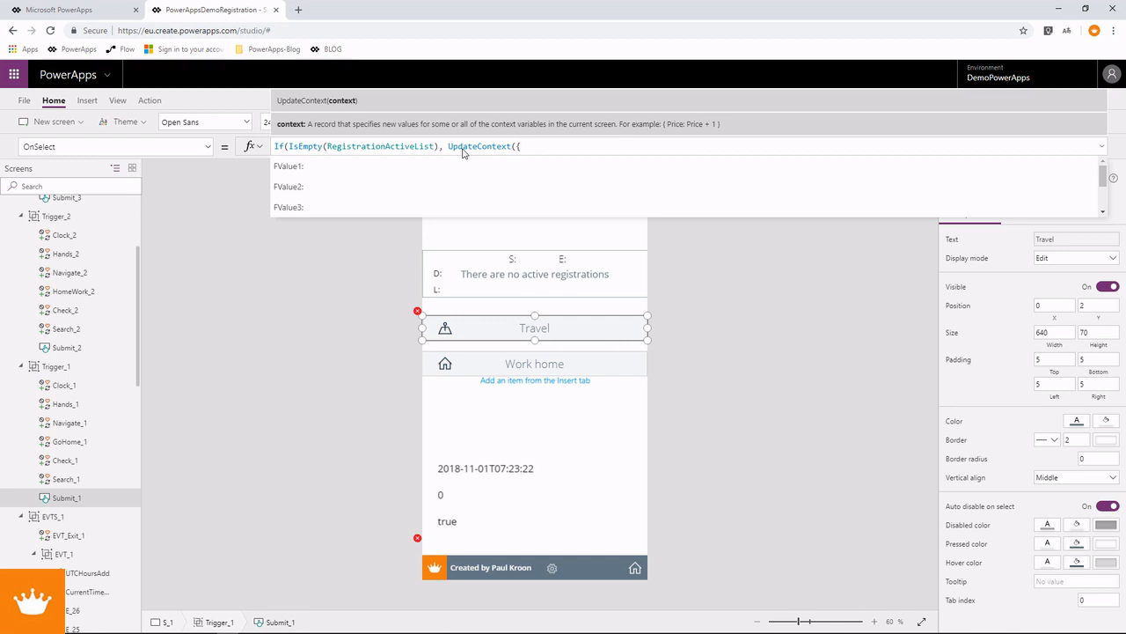
type("UF")
key("Tab")
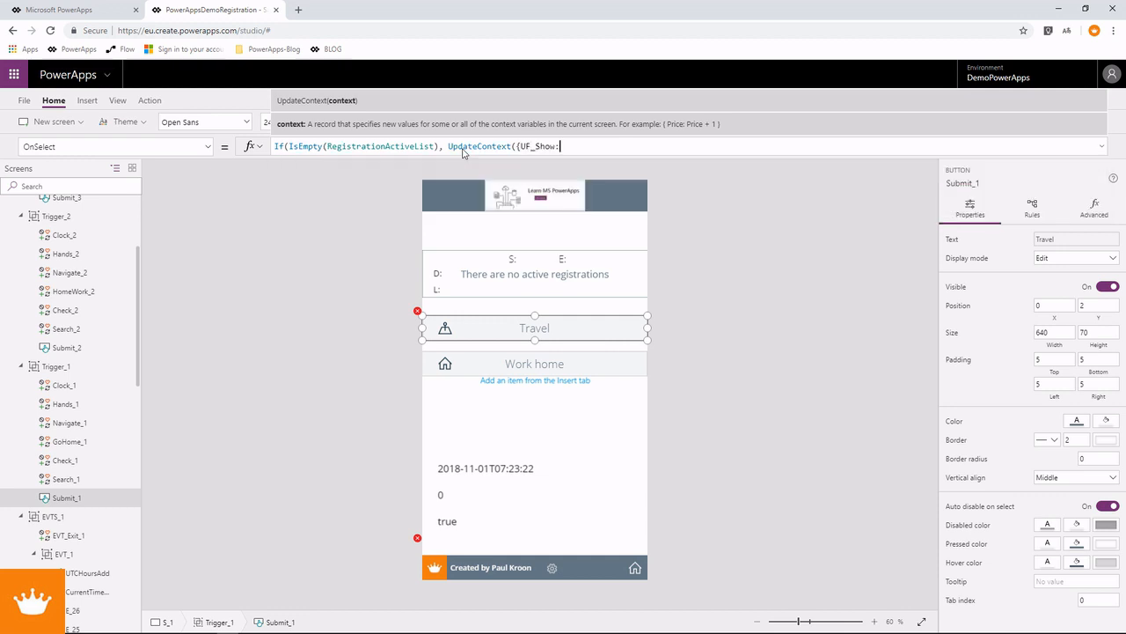
type("1,")
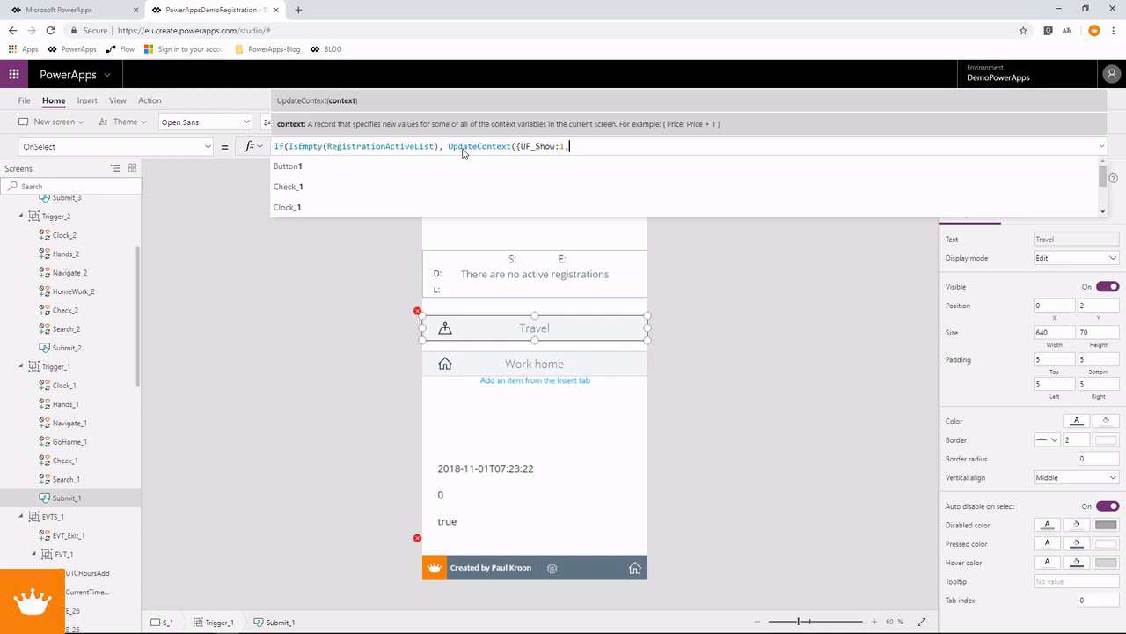
Step: Add UF_Title:"New Travel" to the UpdateContext record and complete the Travel button's OnSelect formula with its closing brackets
type("UF_")
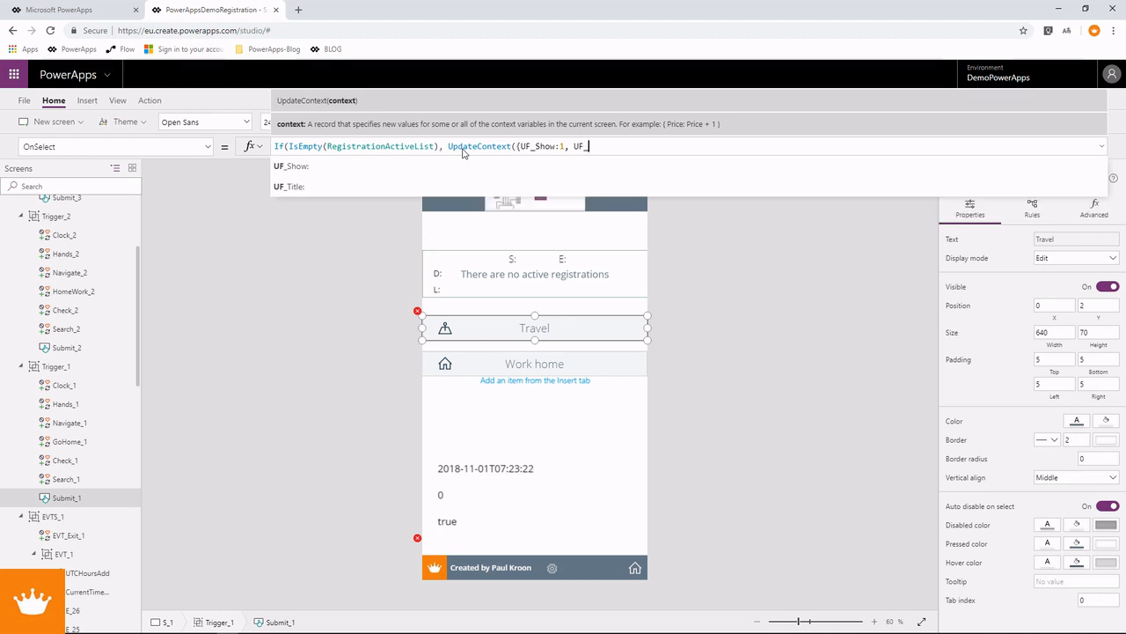
type("T")
key("Tab")
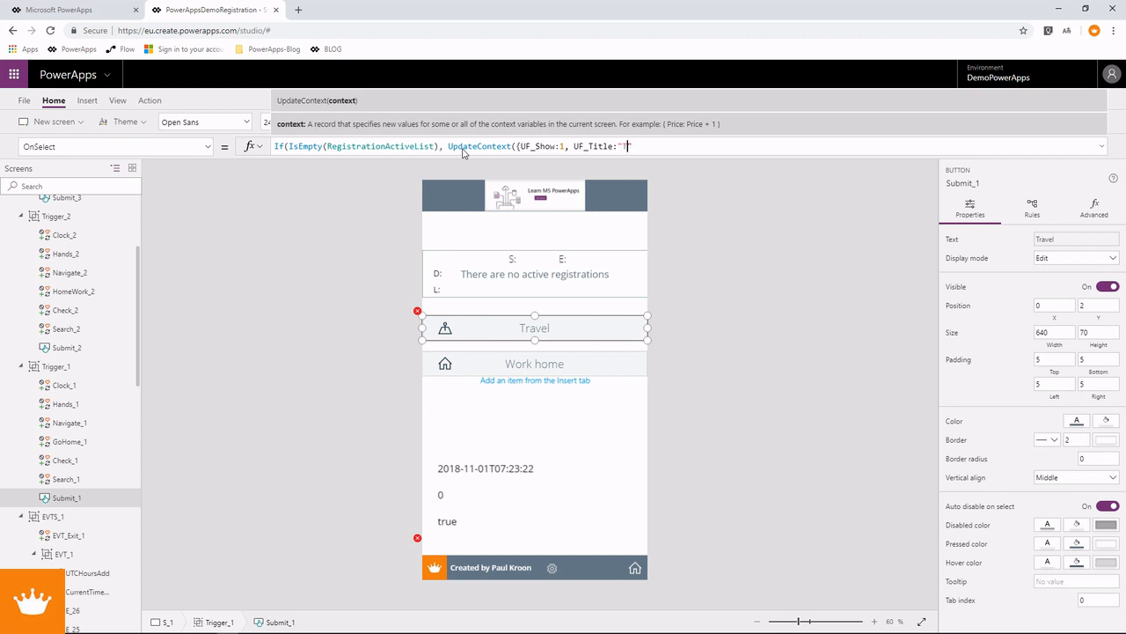
type("\"Trave")
type("l new")
type("New ")
type("})")
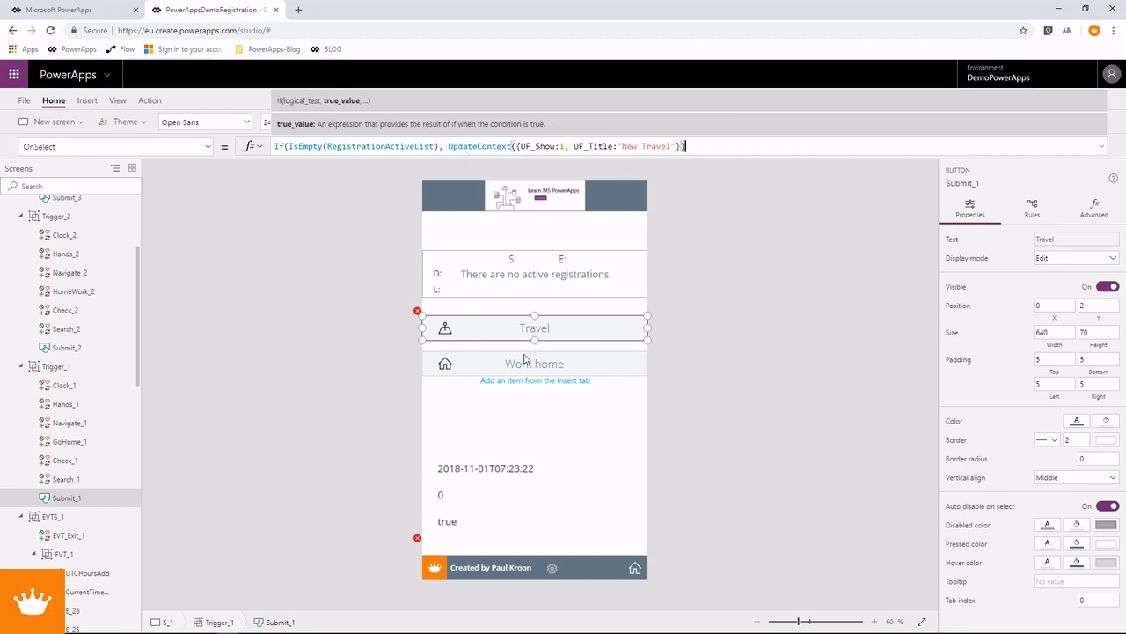
left_click(419, 316)
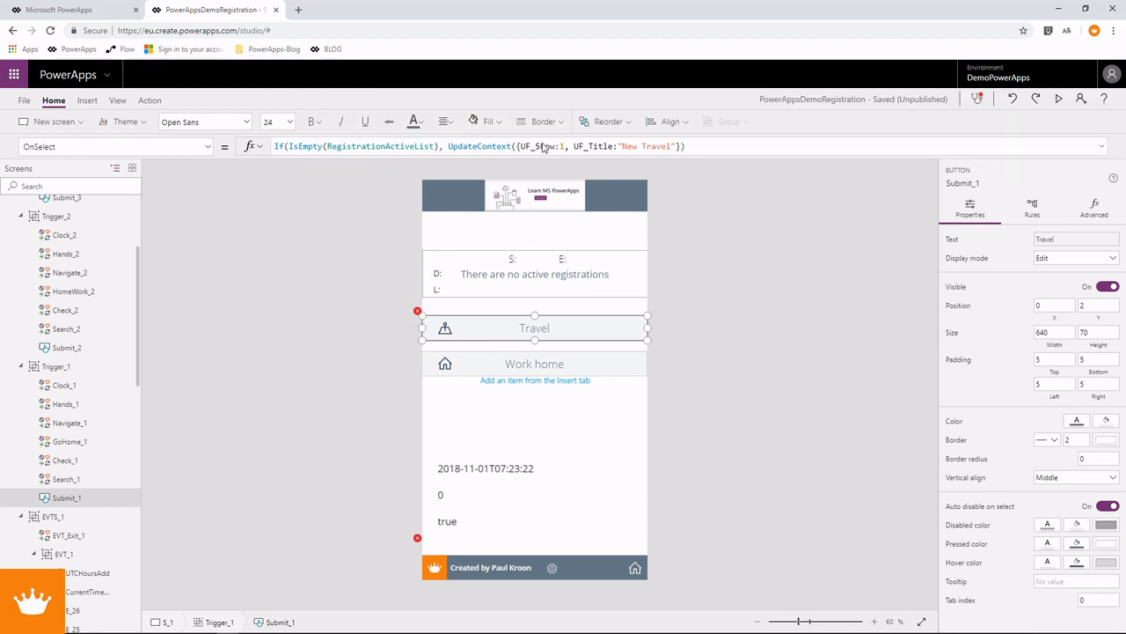
left_click(704, 145)
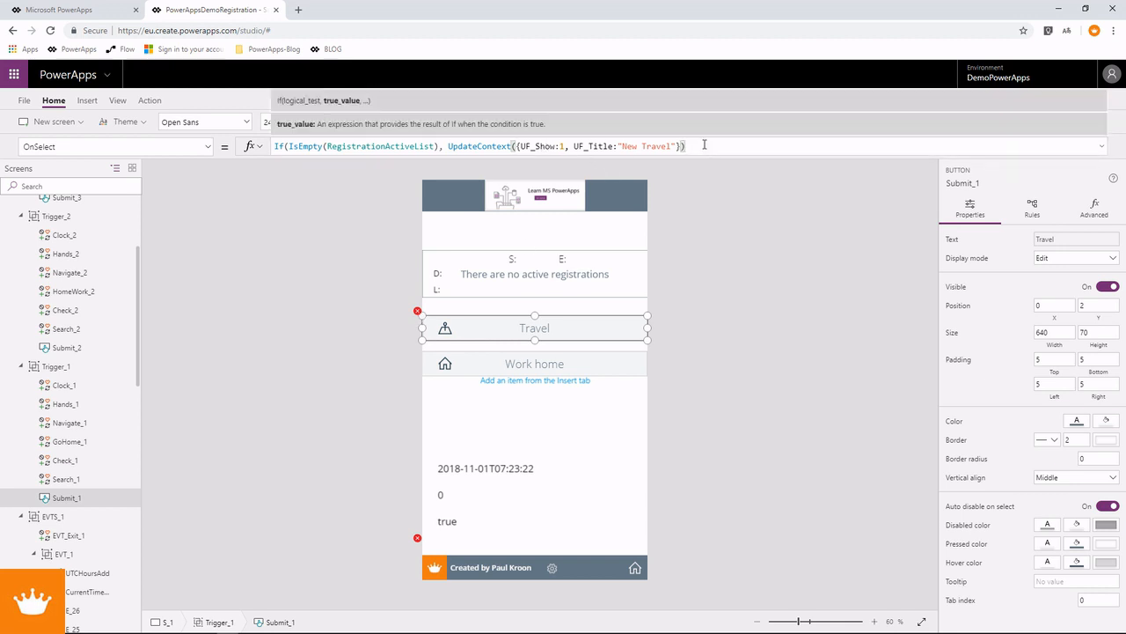
type(")")
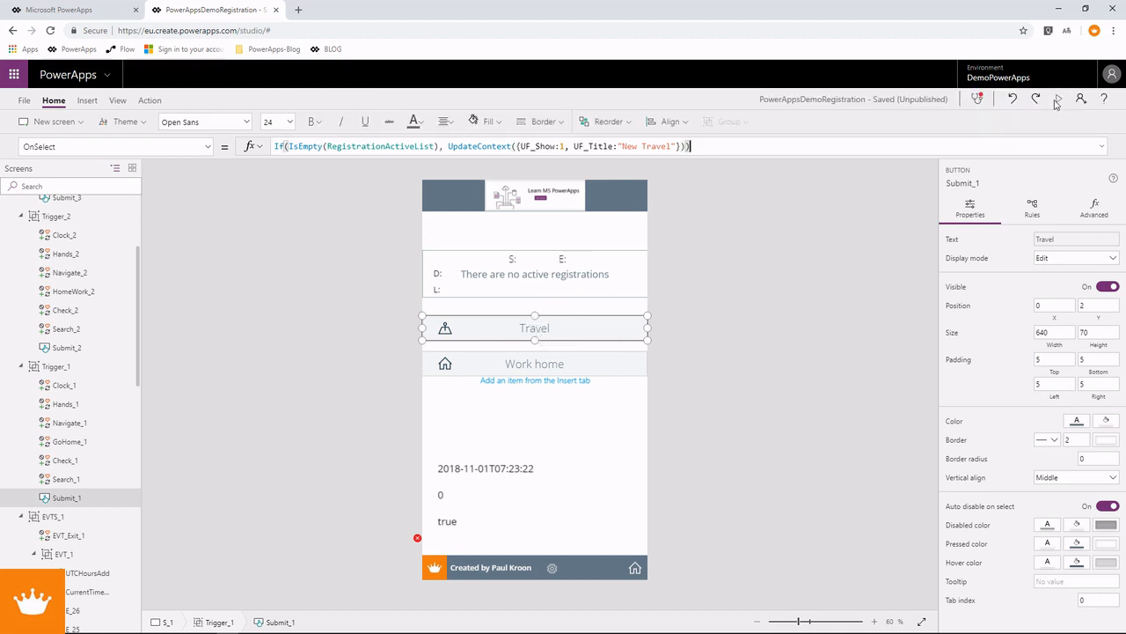
Step: Copy the Travel button's whole OnSelect formula into the OnSelect property of the Work home button, replacing false
left_click_drag(733, 145, 271, 147)
key("ctrl+c")
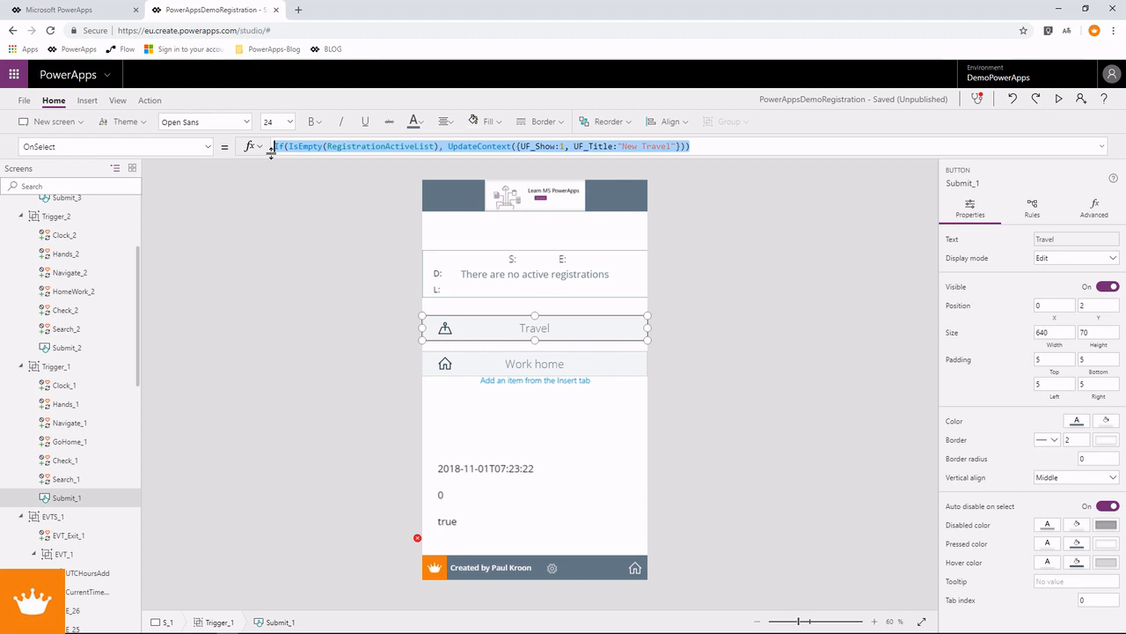
left_click(491, 368)
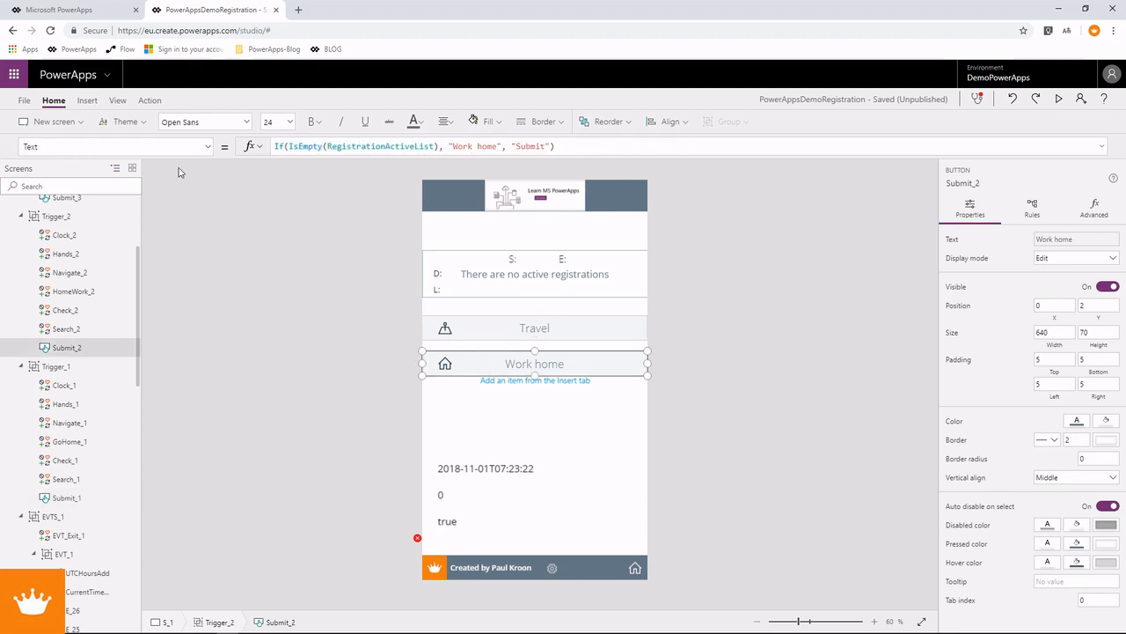
left_click(209, 147)
left_click(115, 351)
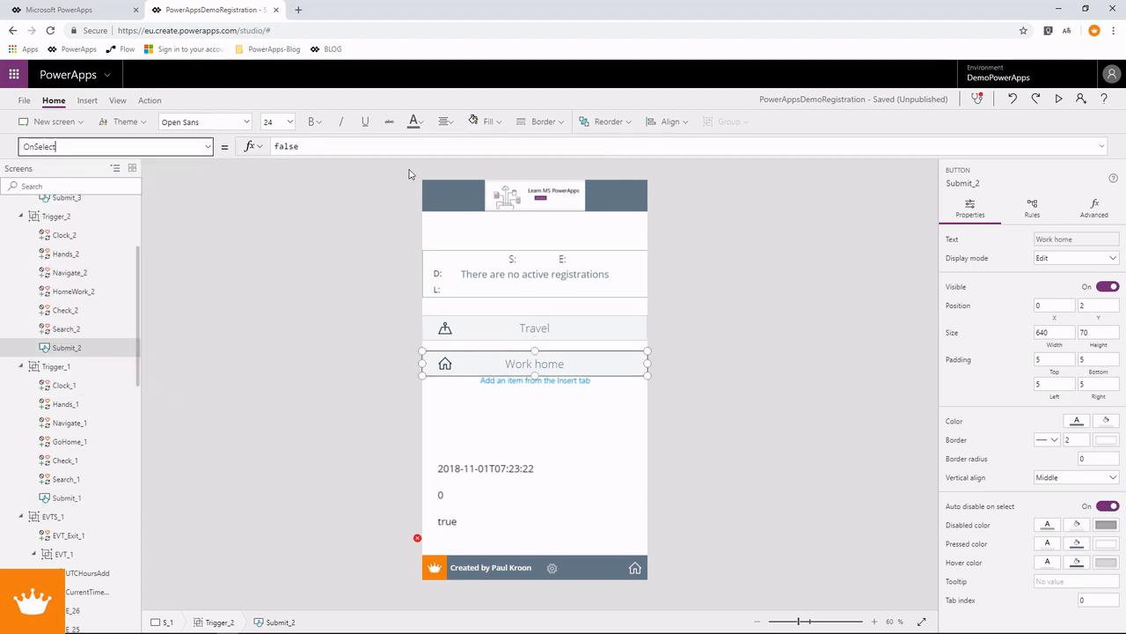
left_click(357, 145)
left_click_drag(368, 146, 273, 147)
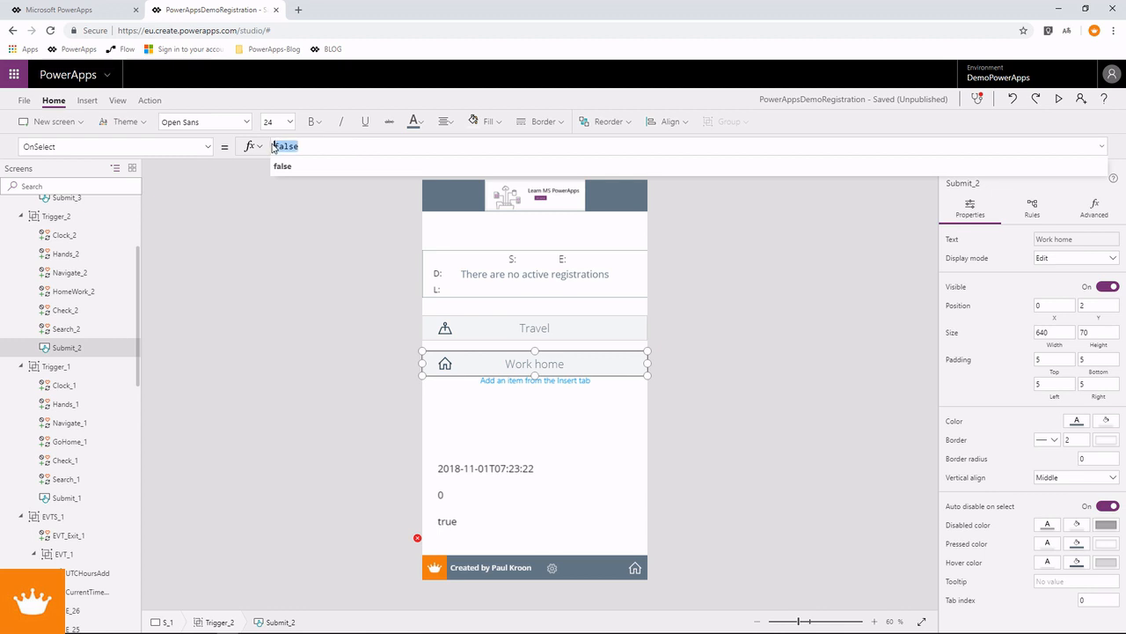
key("ctrl+v")
Step: Change the Work home button's OnSelect formula to use UF_Title "New Work home" and UF_Show 2
left_click(623, 146)
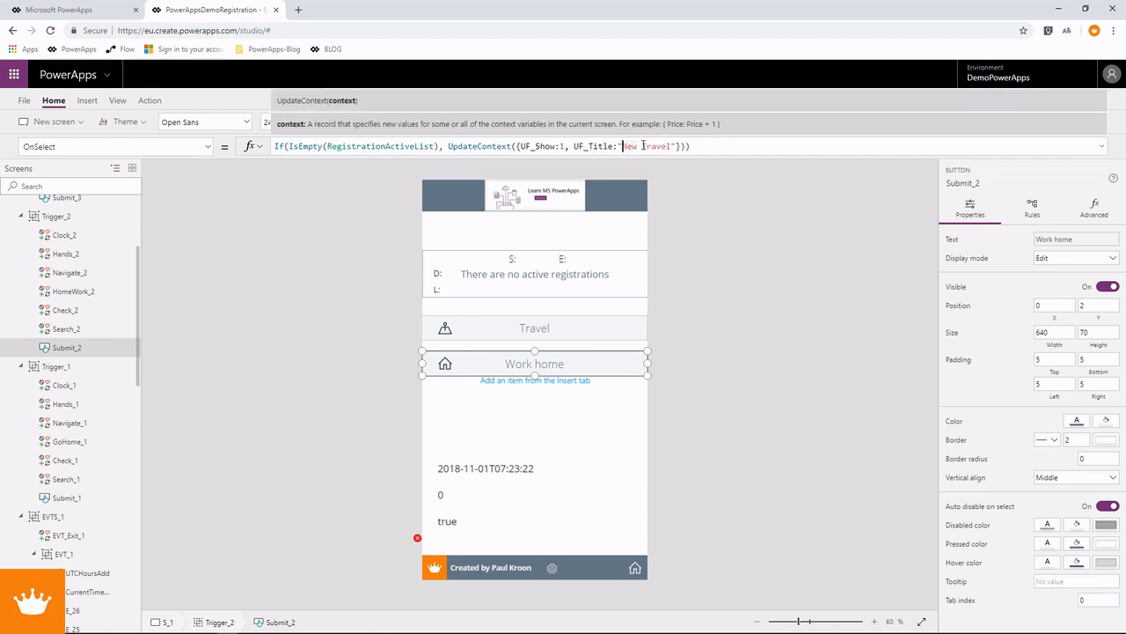
left_click_drag(643, 146, 667, 146)
type("Wo")
type("rk ")
type("Home")
type("2")
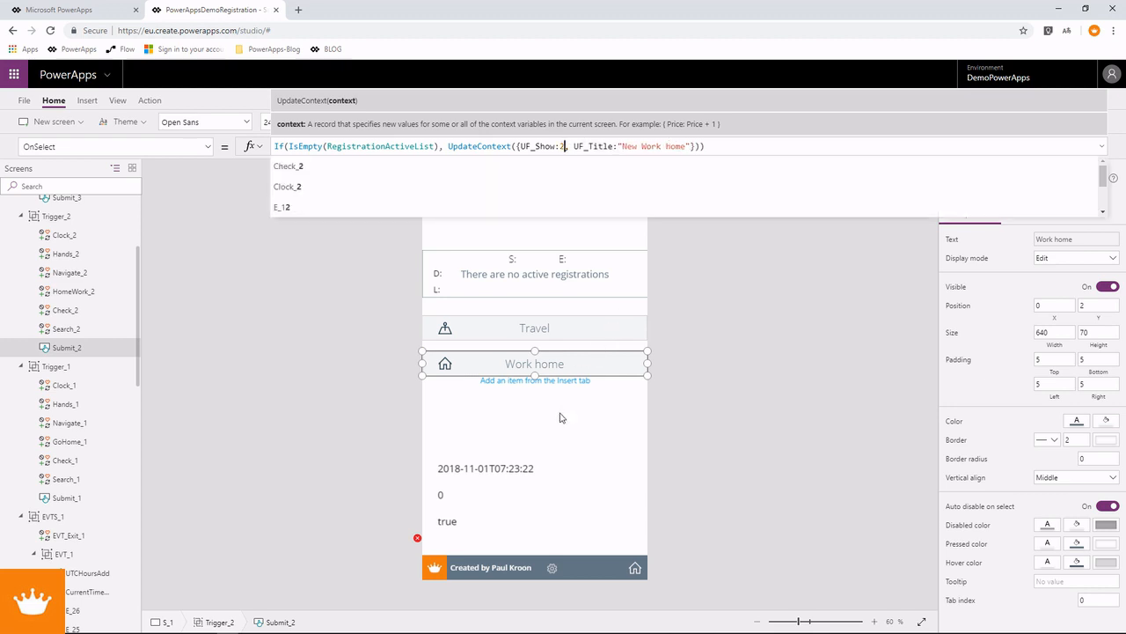
left_click(561, 417)
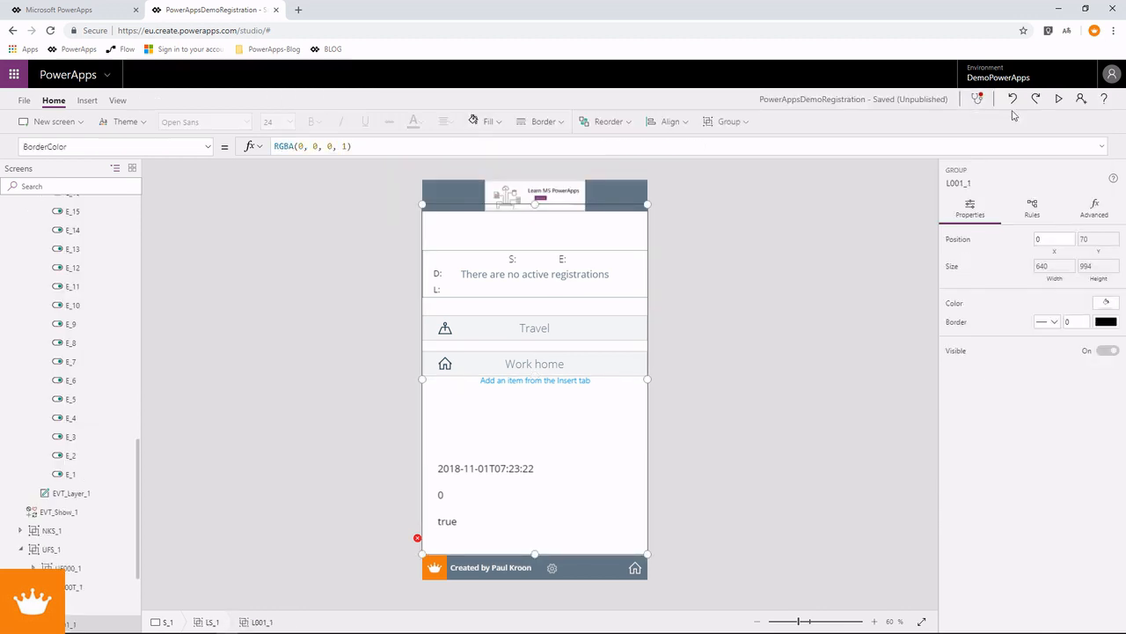
Step: Preview the app to test the Travel button, close the form it opens, and exit the preview
left_click(1065, 100)
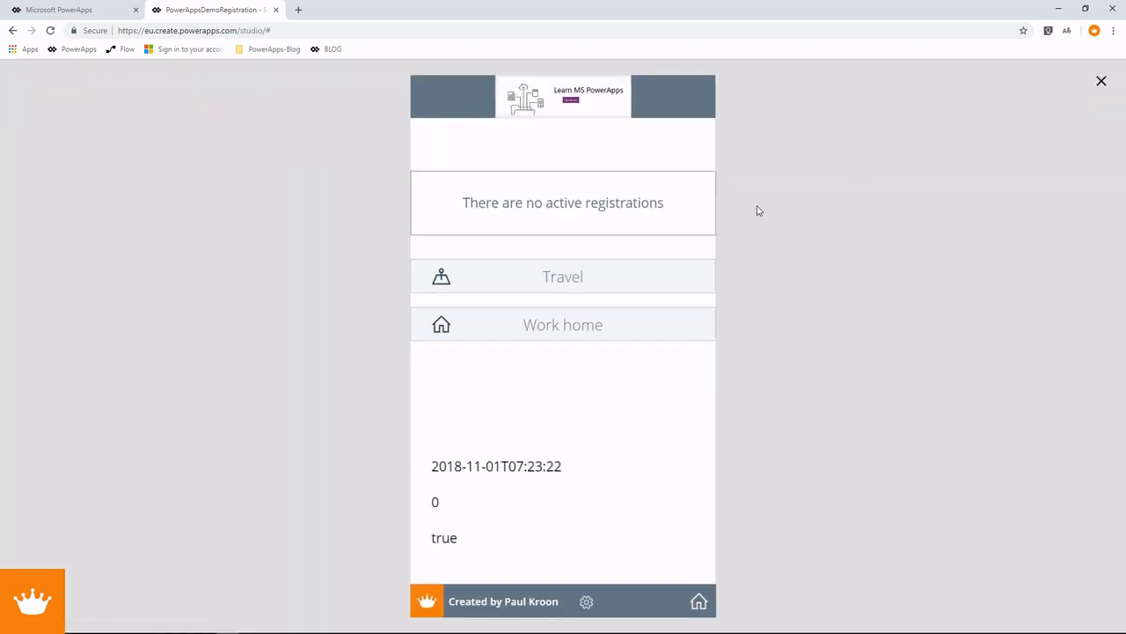
left_click(572, 286)
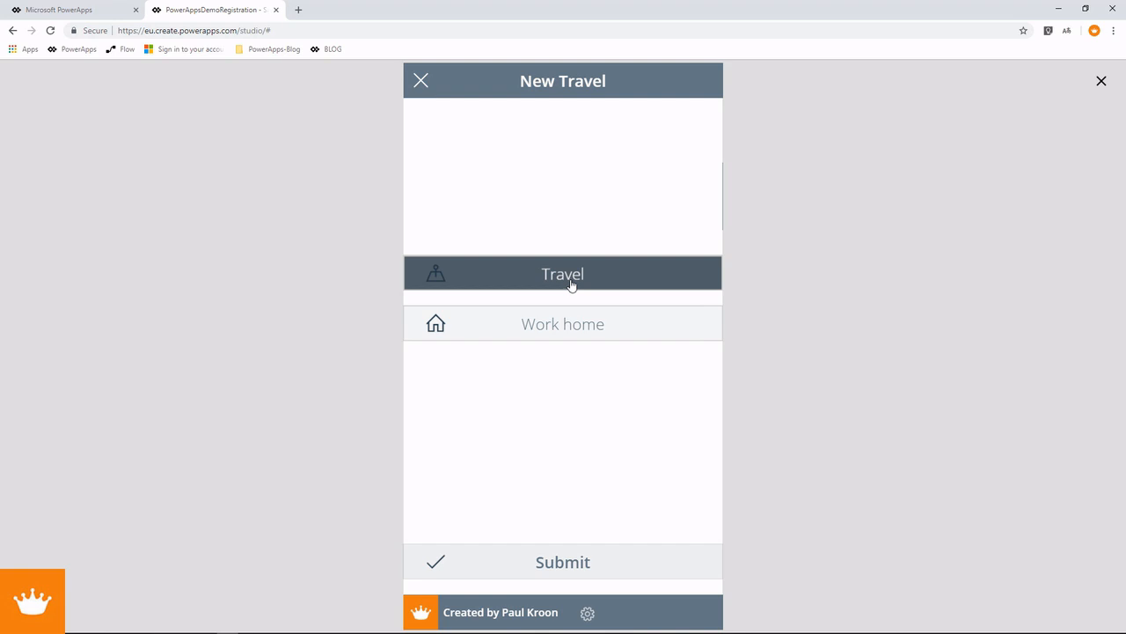
left_click(422, 77)
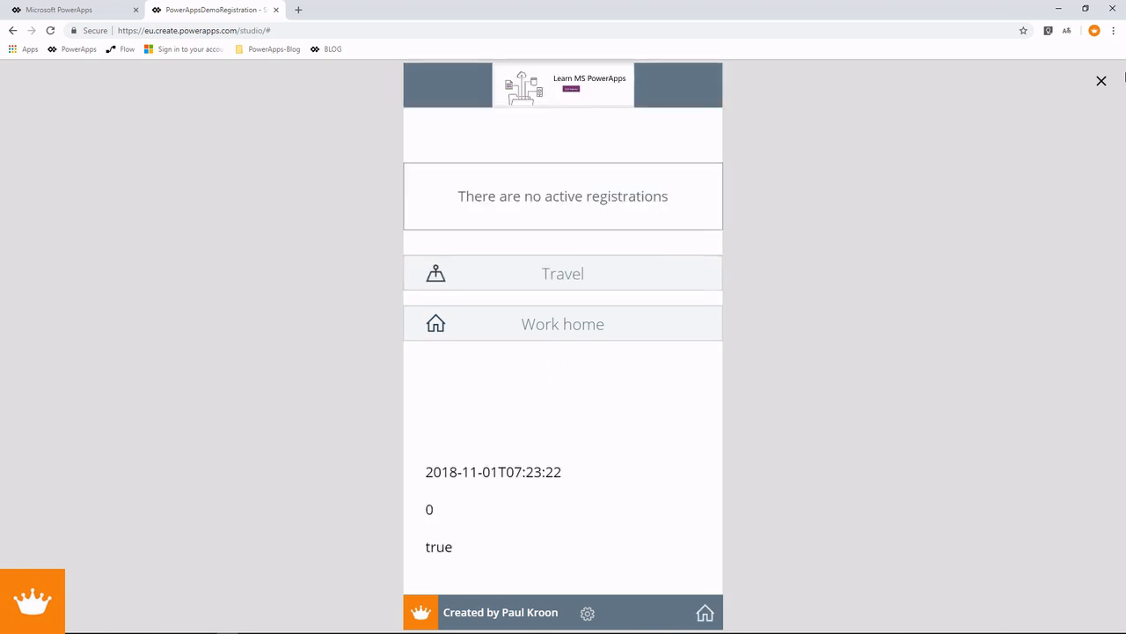
left_click(1101, 81)
Step: Move the Trigger_1, Trigger_2 and Trigger_3 groups from the S_1 screen into the L001_1 group by cutting and pasting
left_click(537, 335)
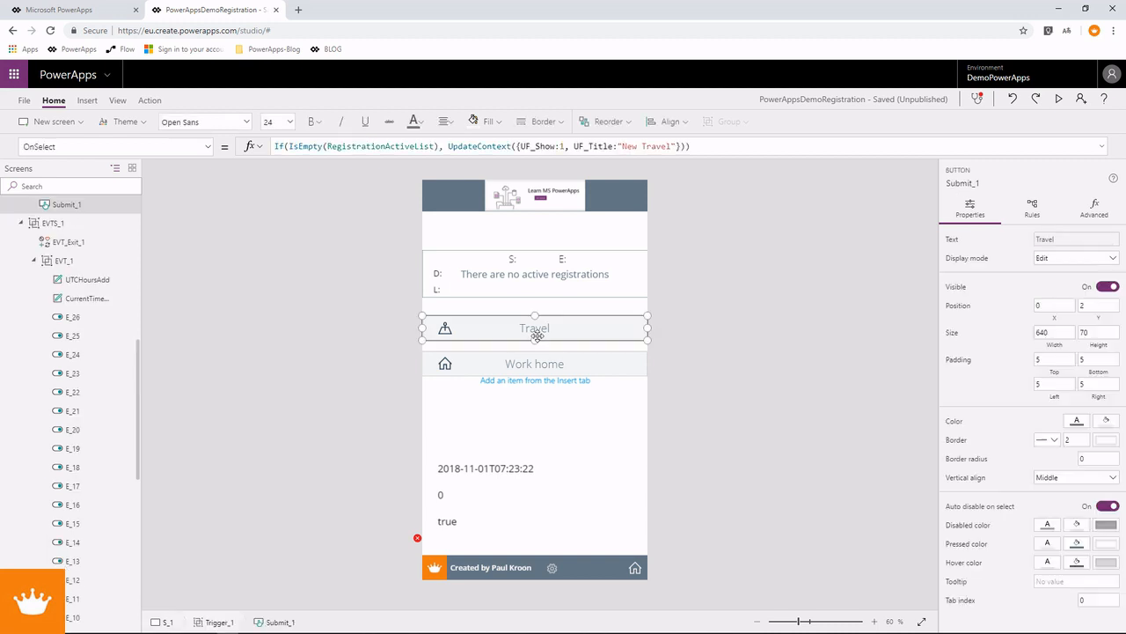
scroll(29, 280, "up", 3)
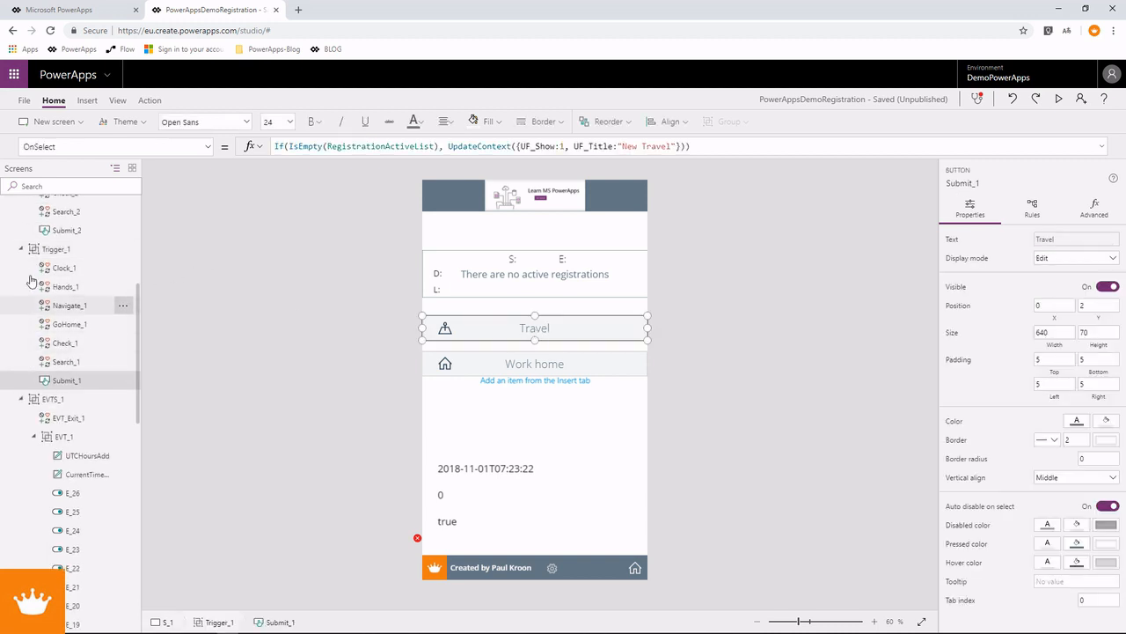
left_click(37, 251)
scroll(70, 264, "up", 3)
left_click(60, 276, "ctrl")
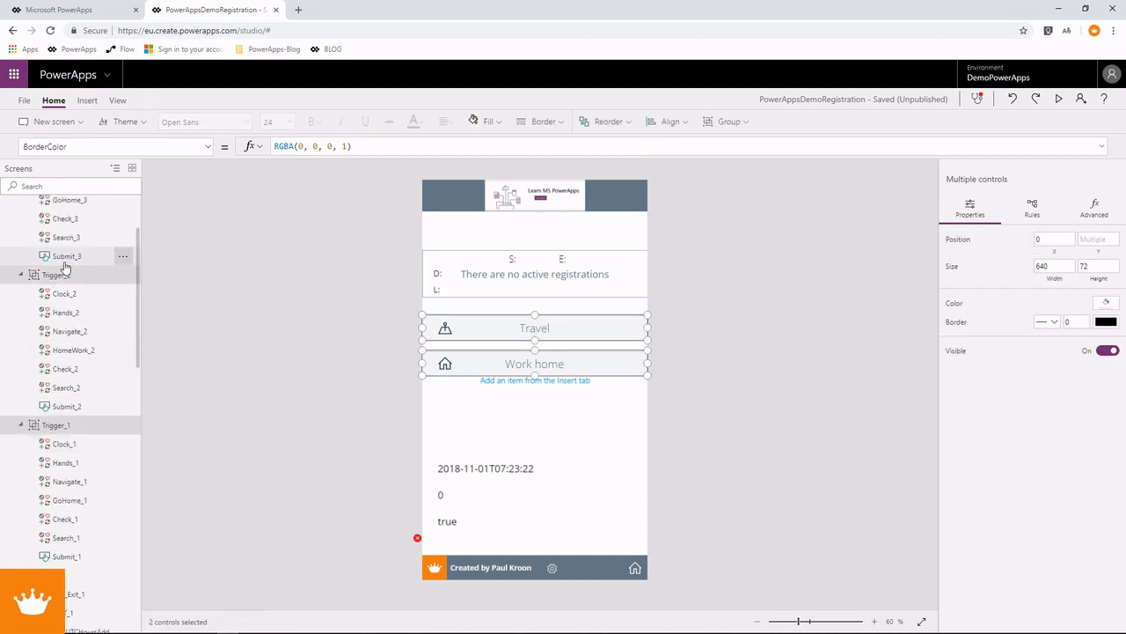
scroll(69, 256, "up", 3)
left_click(60, 226, "ctrl")
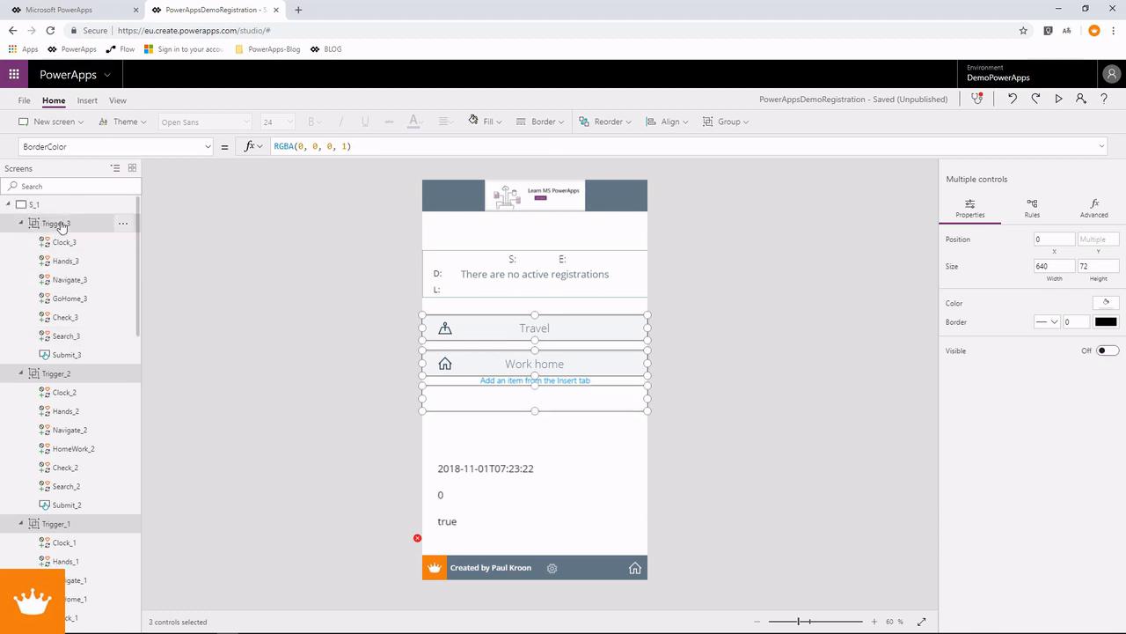
key("Delete")
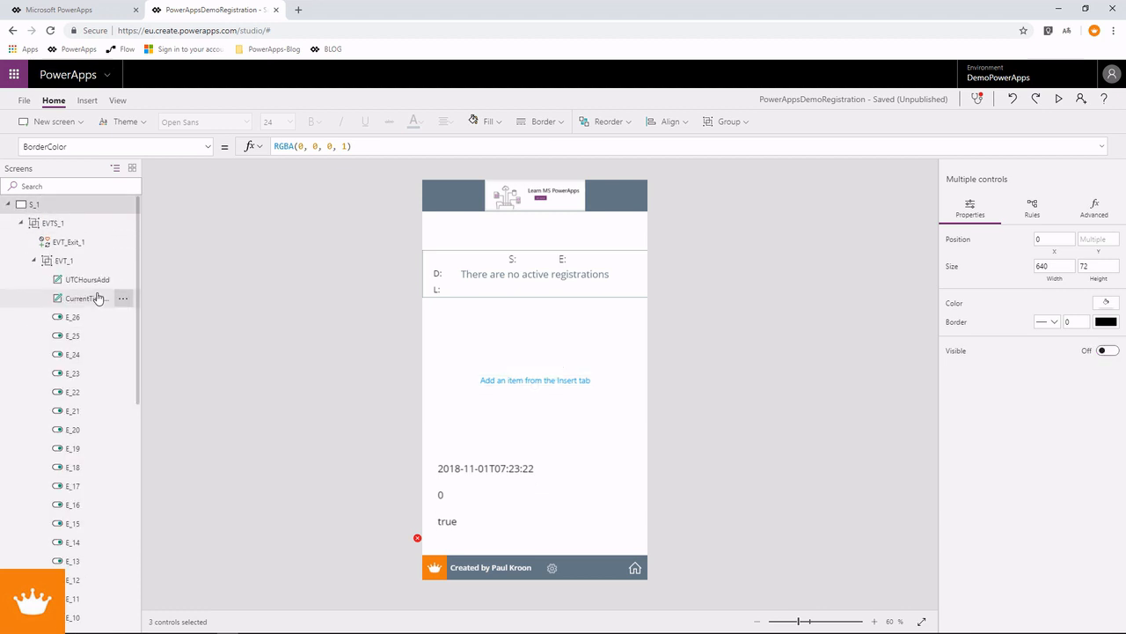
scroll(106, 413, "down", 10)
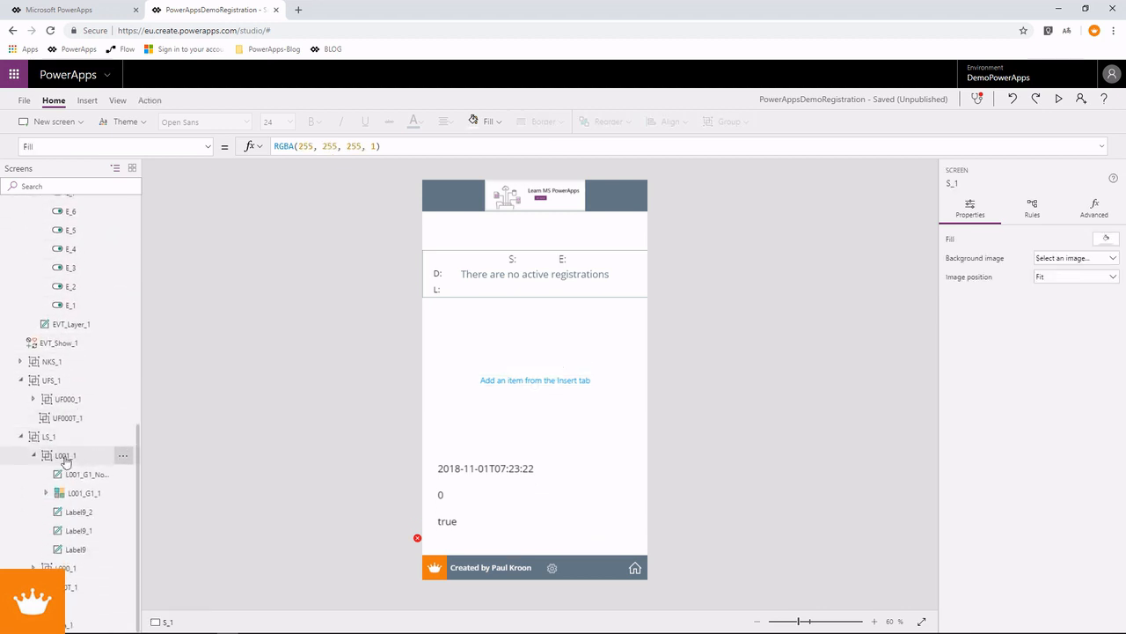
left_click(66, 455)
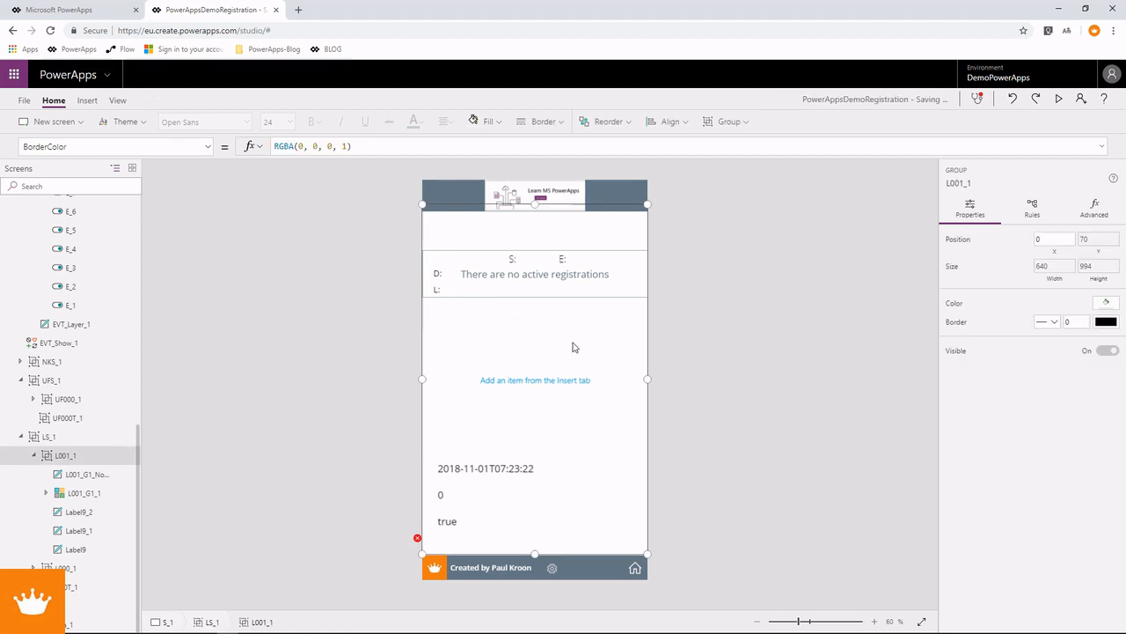
key("ctrl+v")
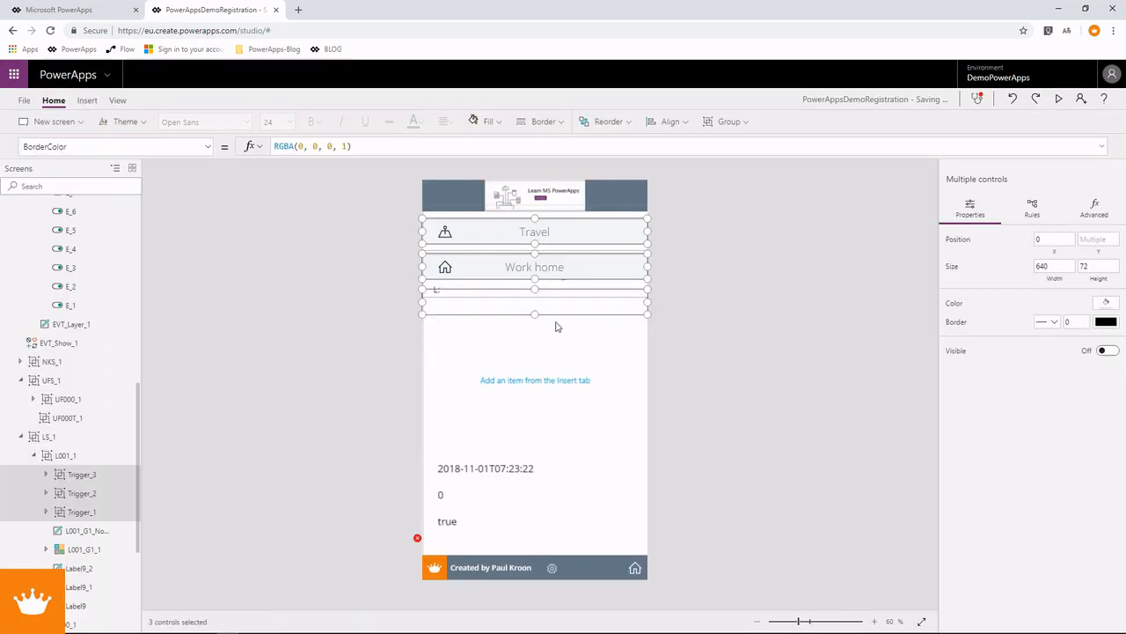
Step: Move the three trigger groups below the active registrations box, and preview the app to test opening the Travel form
left_click_drag(554, 251, 546, 343)
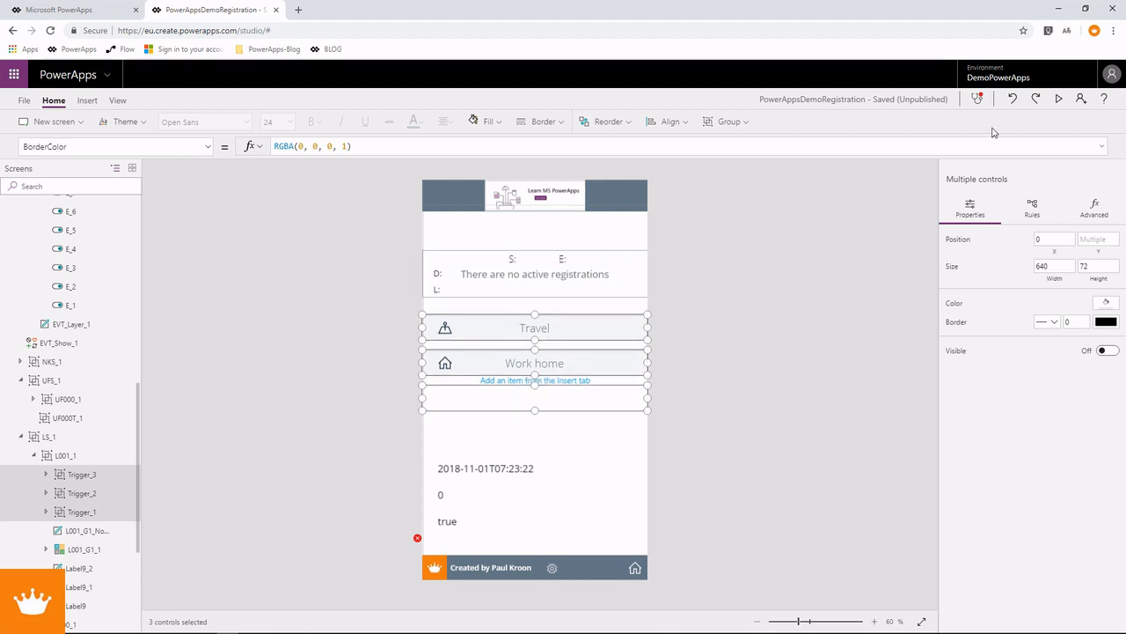
left_click(1059, 99)
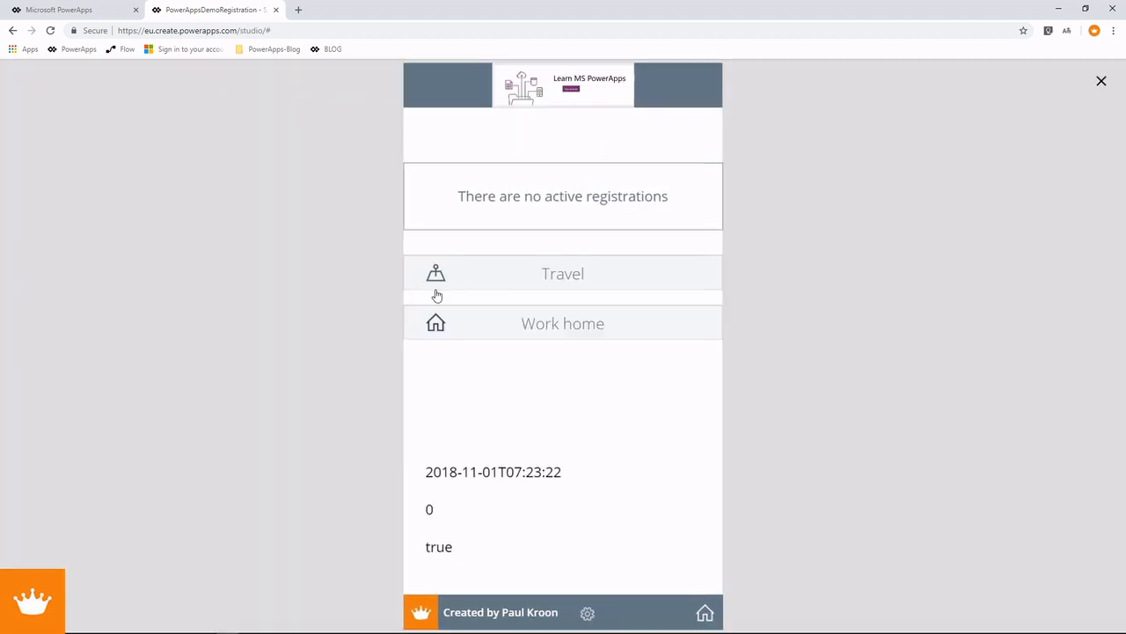
left_click(560, 291)
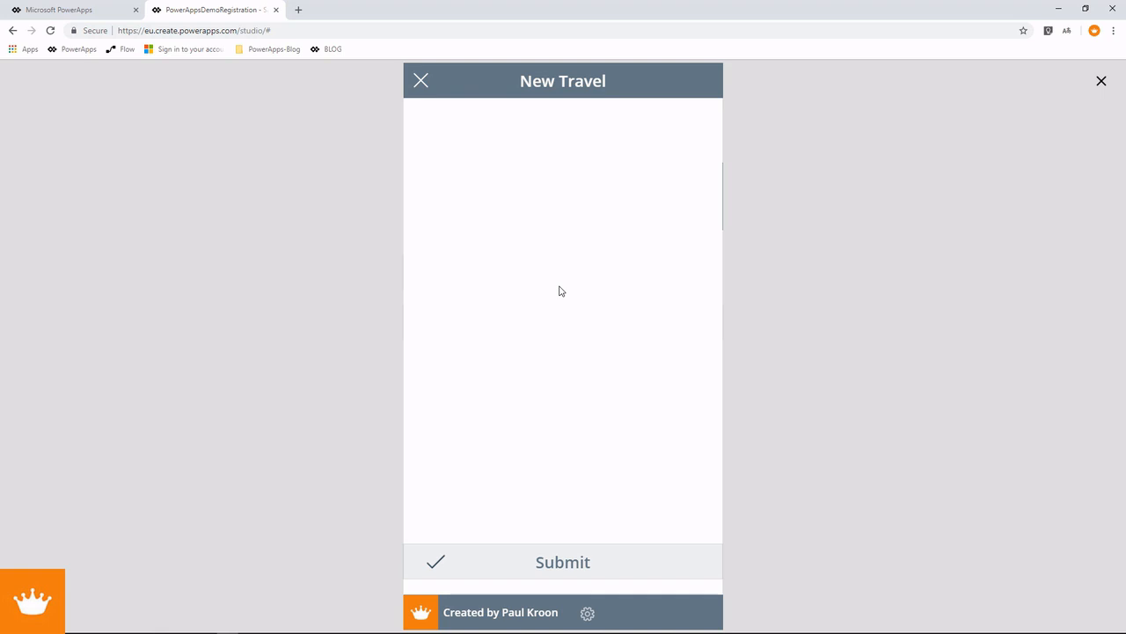
left_click(1101, 84)
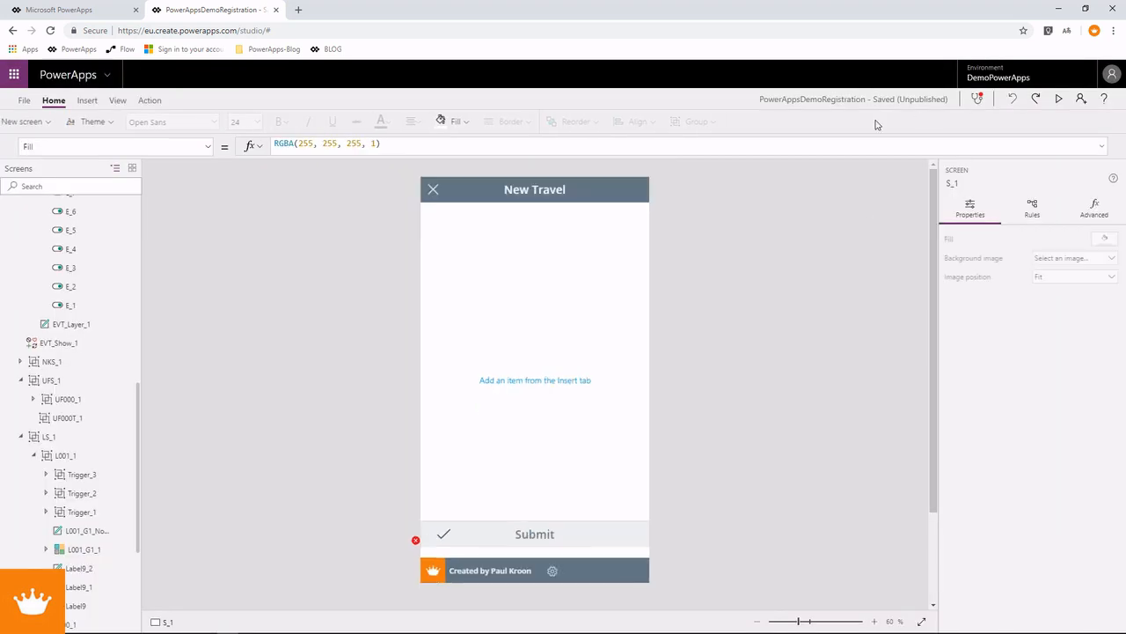
Step: Duplicate the UF000T_1 template group inside the UFS_1 group
scroll(71, 280, "up", 5)
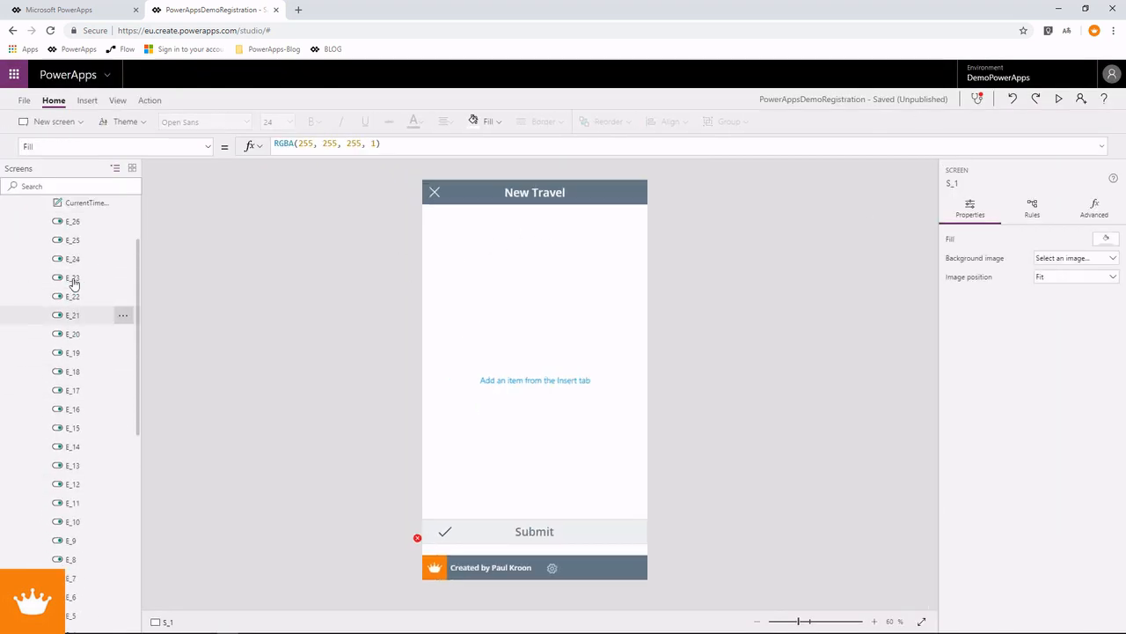
left_click(33, 261)
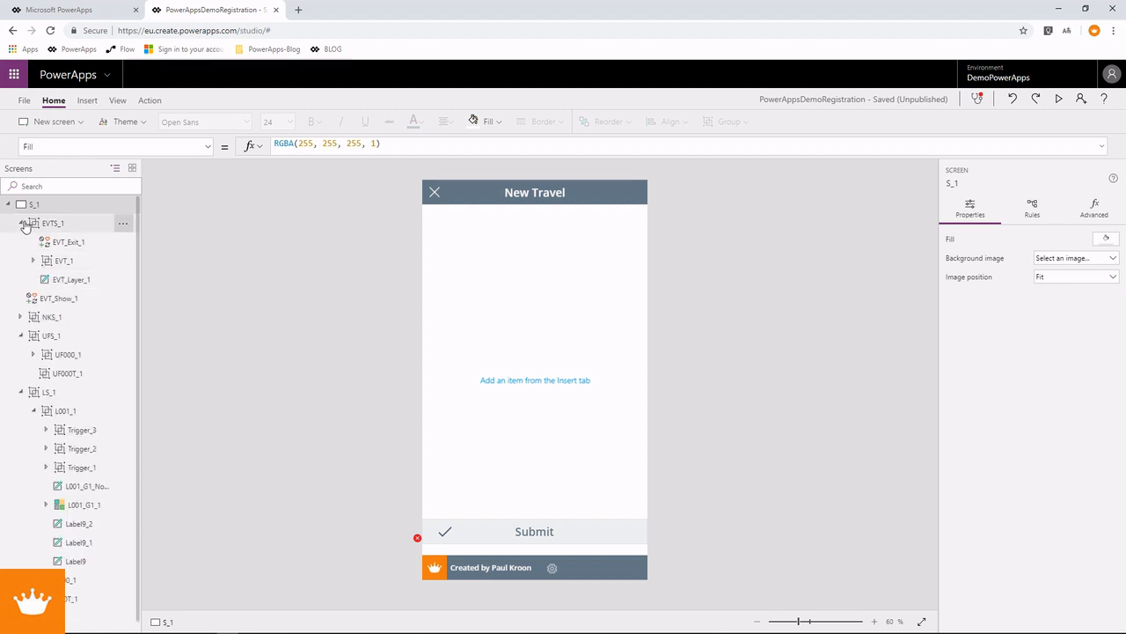
left_click(23, 224)
left_click(58, 317)
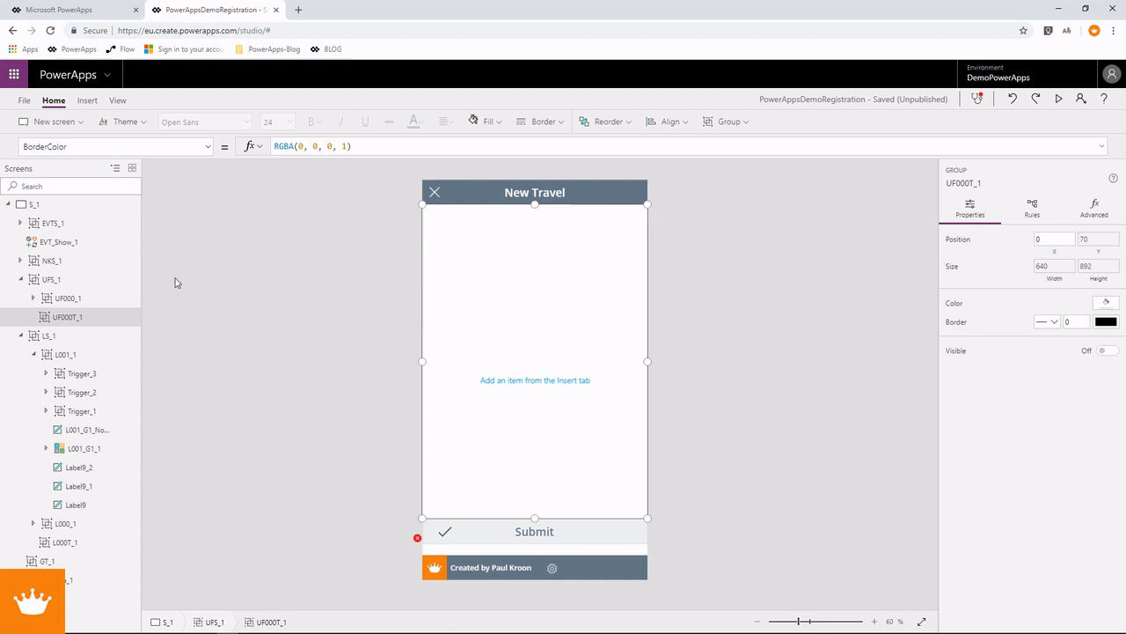
left_click(46, 282)
key("ctrl+v")
right_click(52, 282)
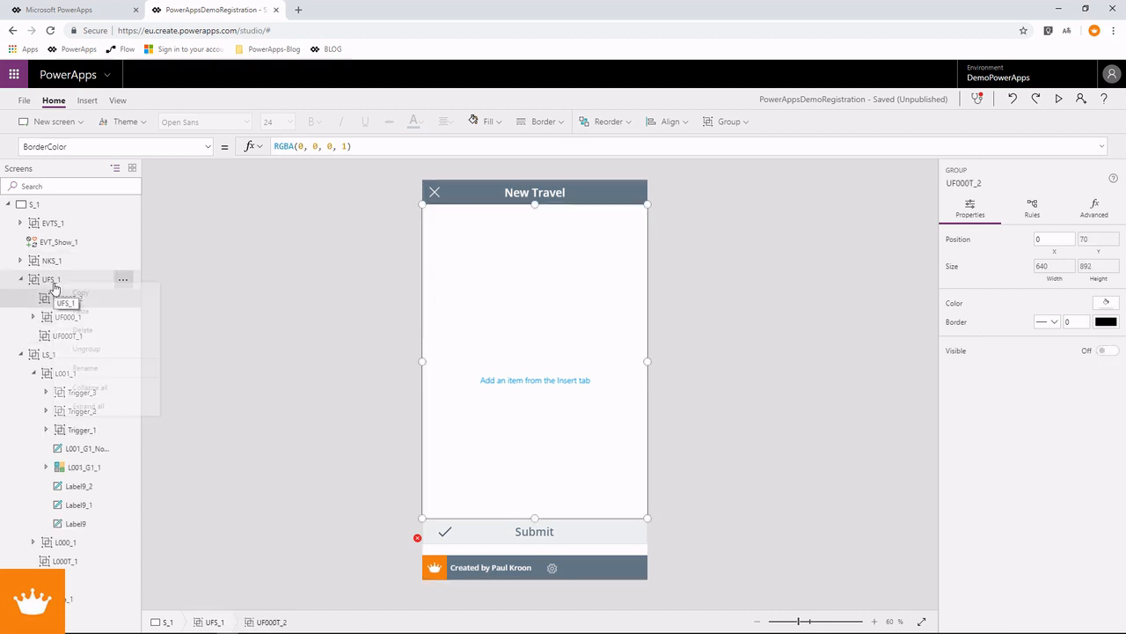
Step: Rename the copied template group in UFS_1 as UF001_1
right_click(63, 298)
left_click(83, 367)
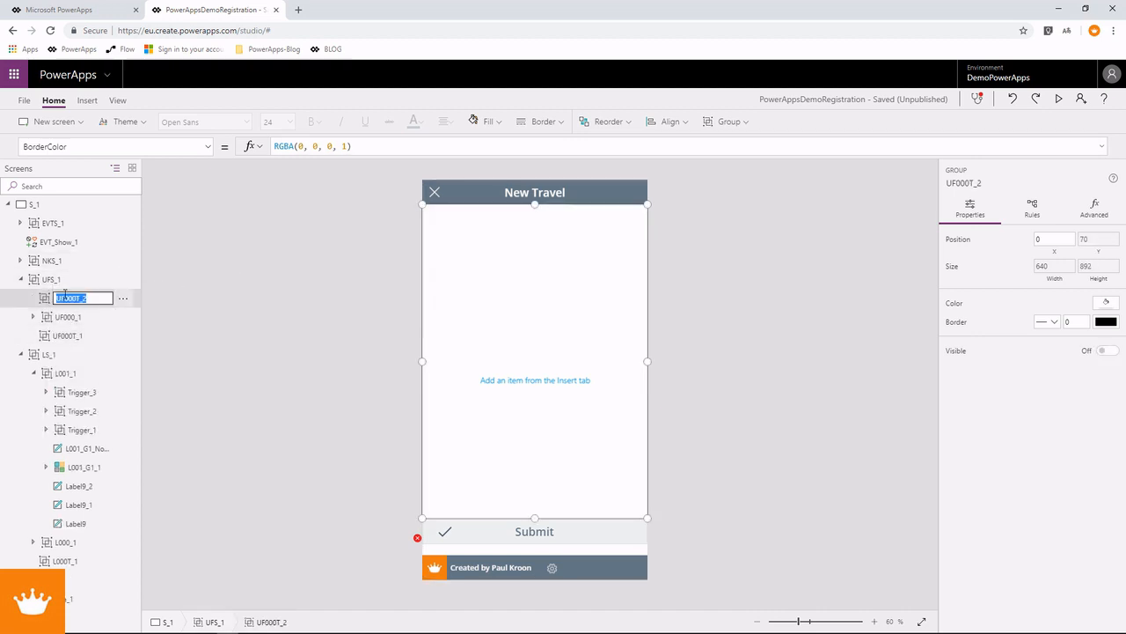
left_click(66, 298)
type("1")
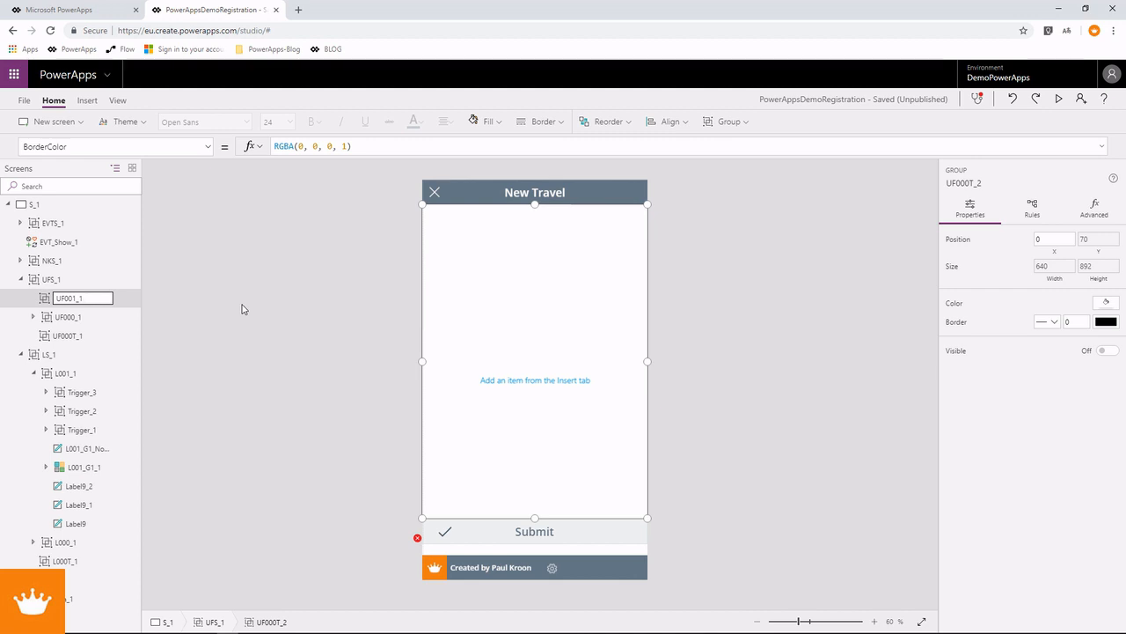
key("Return")
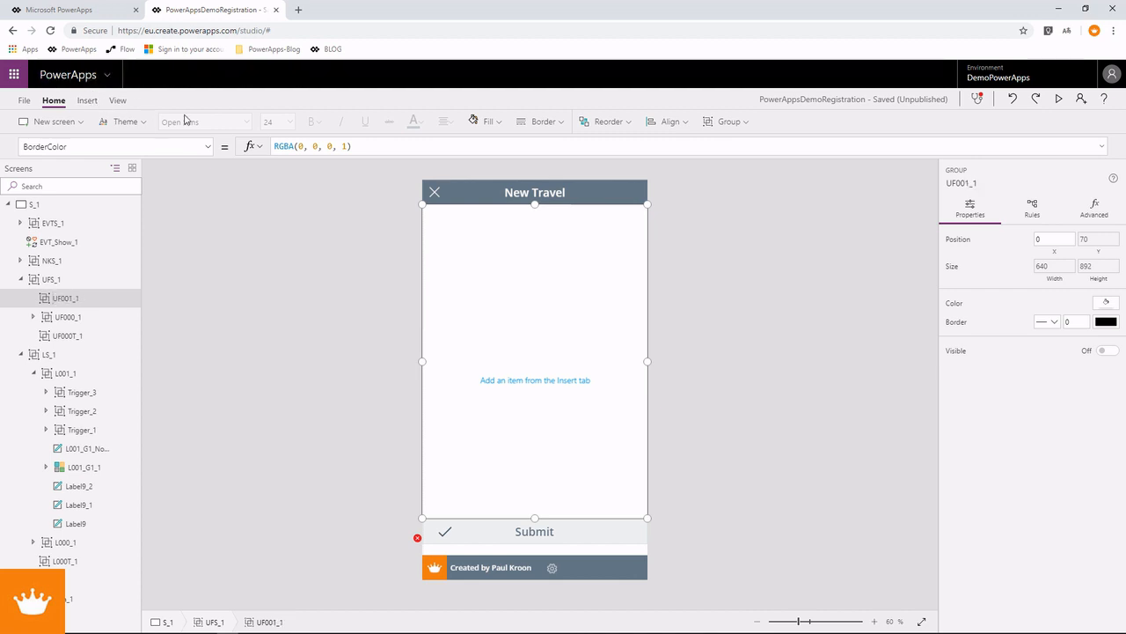
Step: Insert a Radio control into the UF001_1 group
left_click(88, 101)
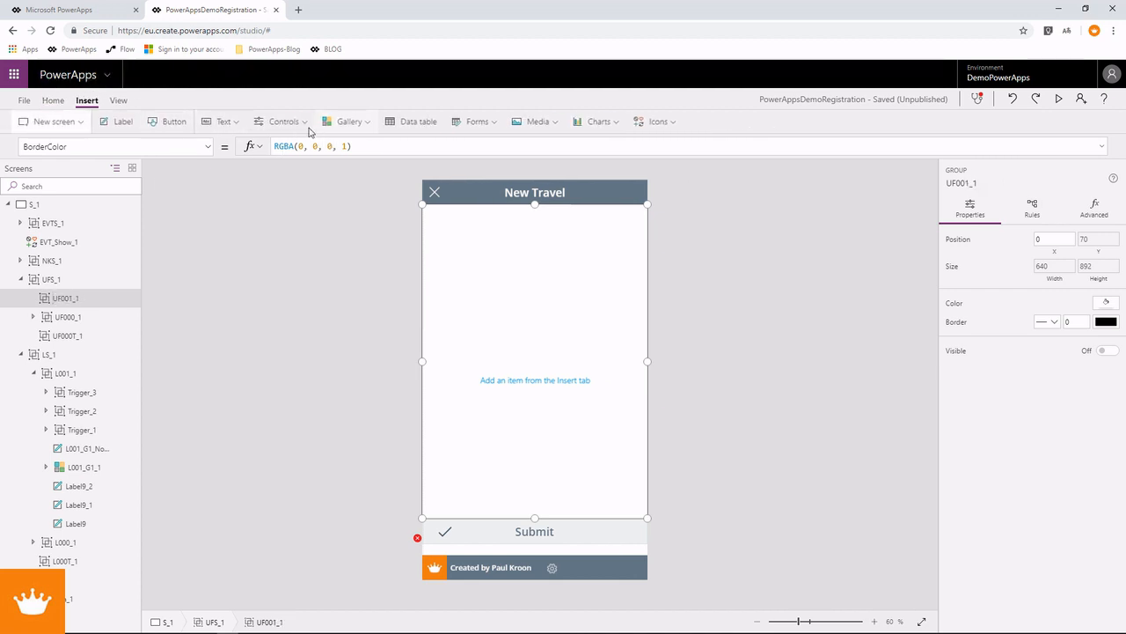
left_click(294, 124)
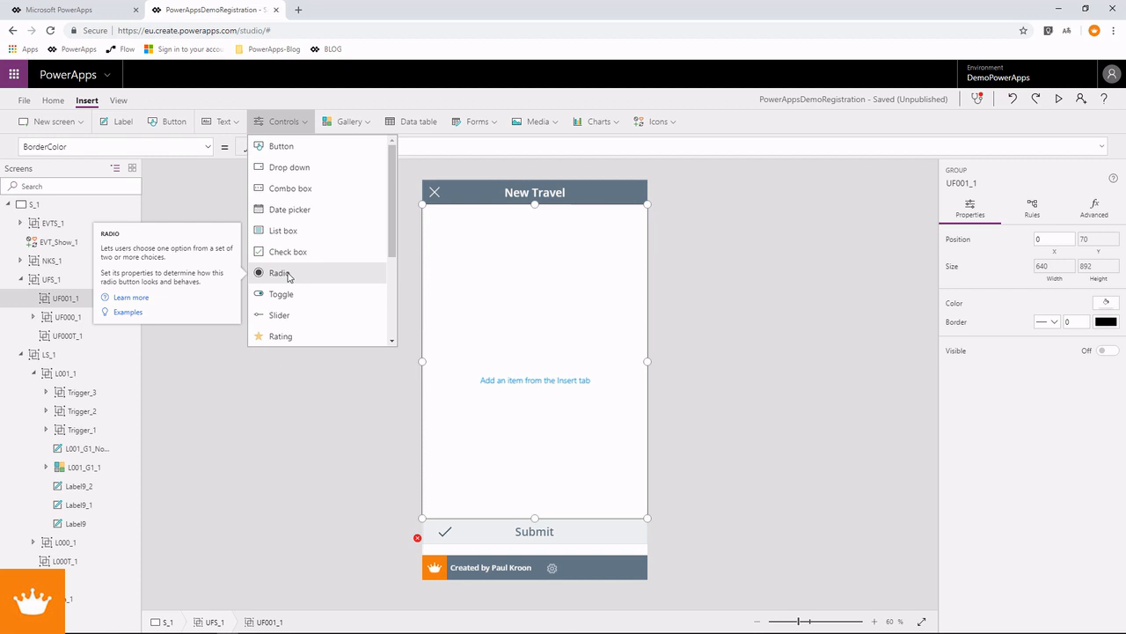
left_click(280, 273)
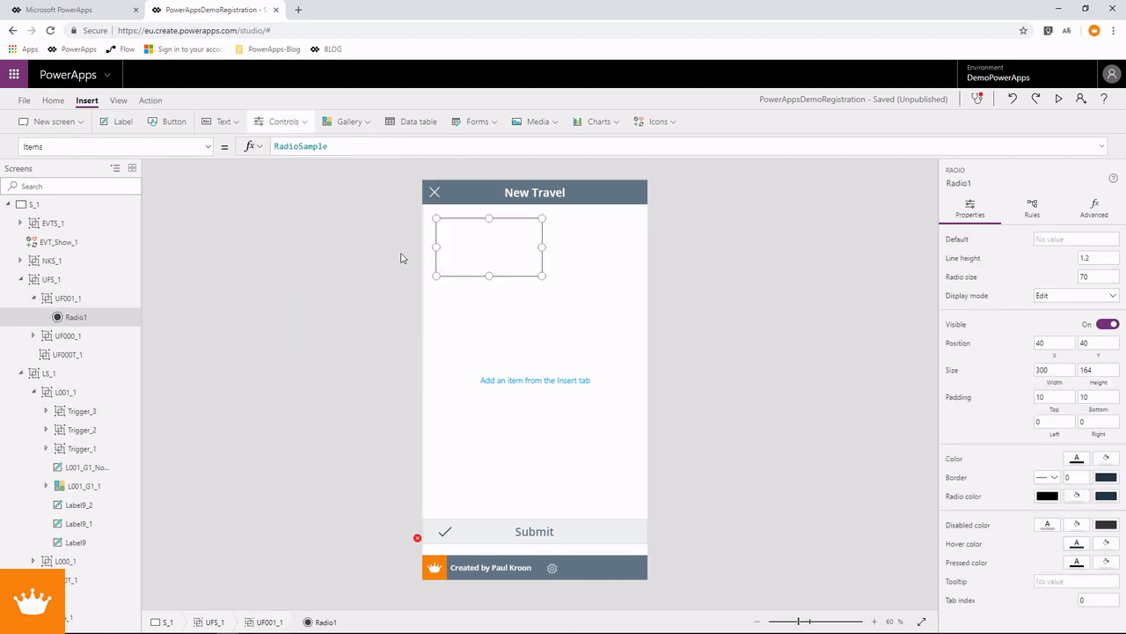
Step: Set the radio control's Items to DestinationTypesList and enlarge it to about 478 wide by 302 high
left_click_drag(339, 149, 254, 149)
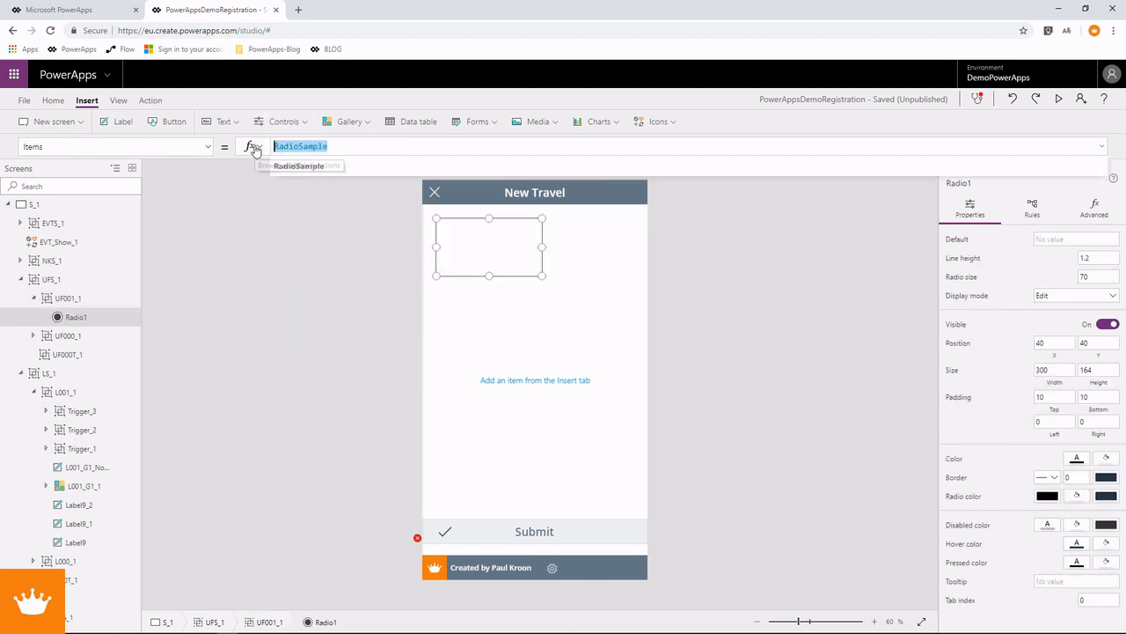
type("Des")
key("Down")
key("Tab")
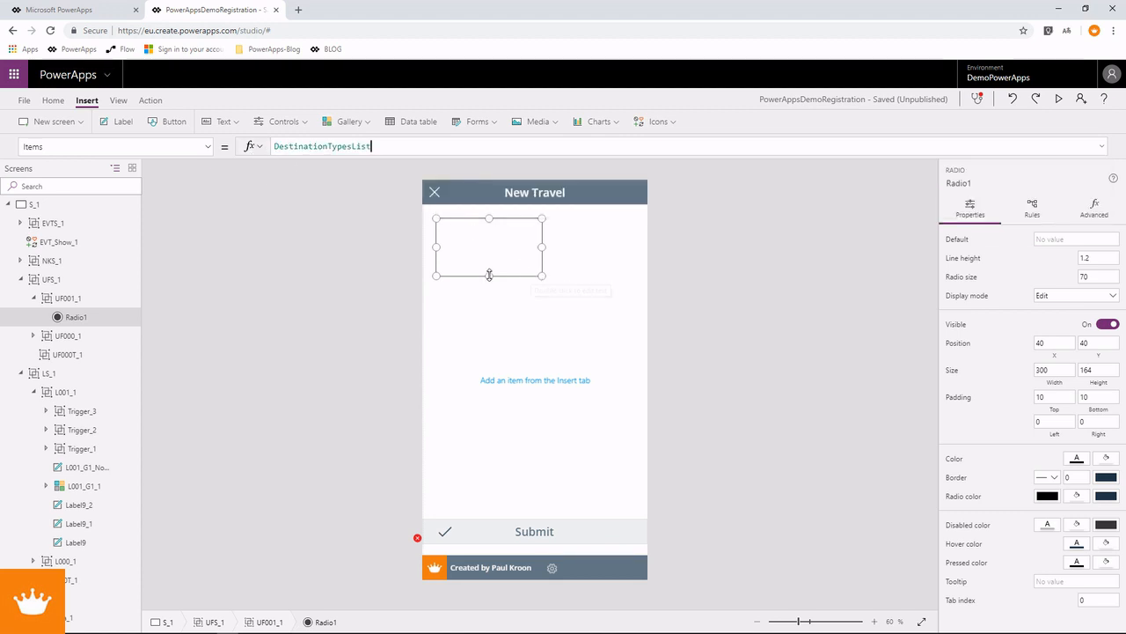
left_click_drag(489, 276, 490, 325)
left_click_drag(549, 270, 604, 271)
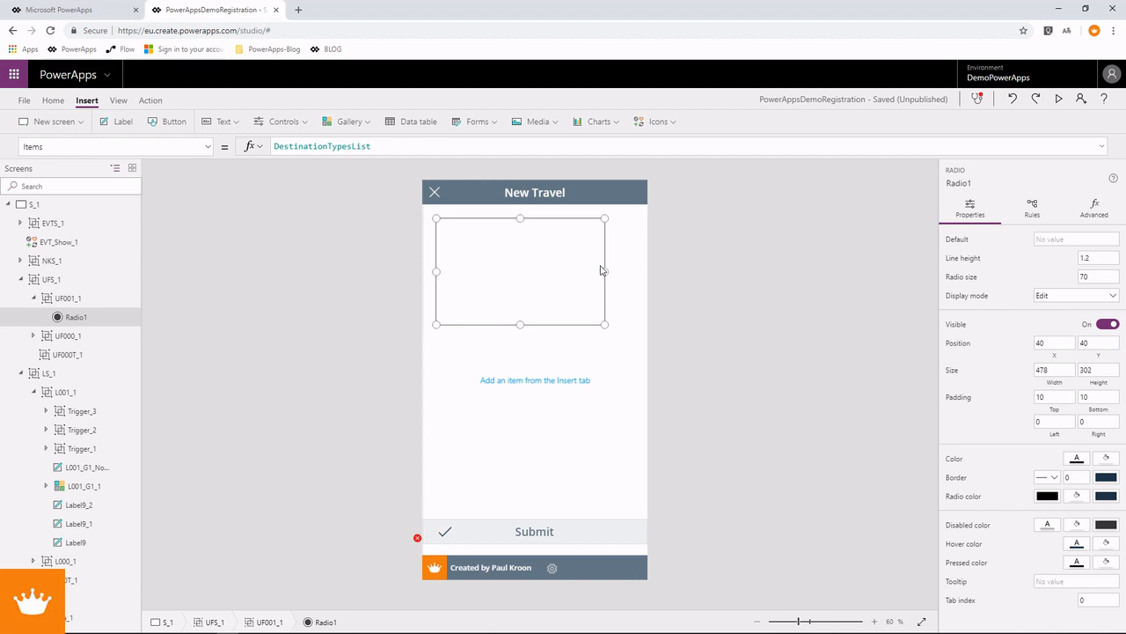
Step: Run the OnStart event from the app's Events overlay and close the overlay
left_click(552, 571, "alt")
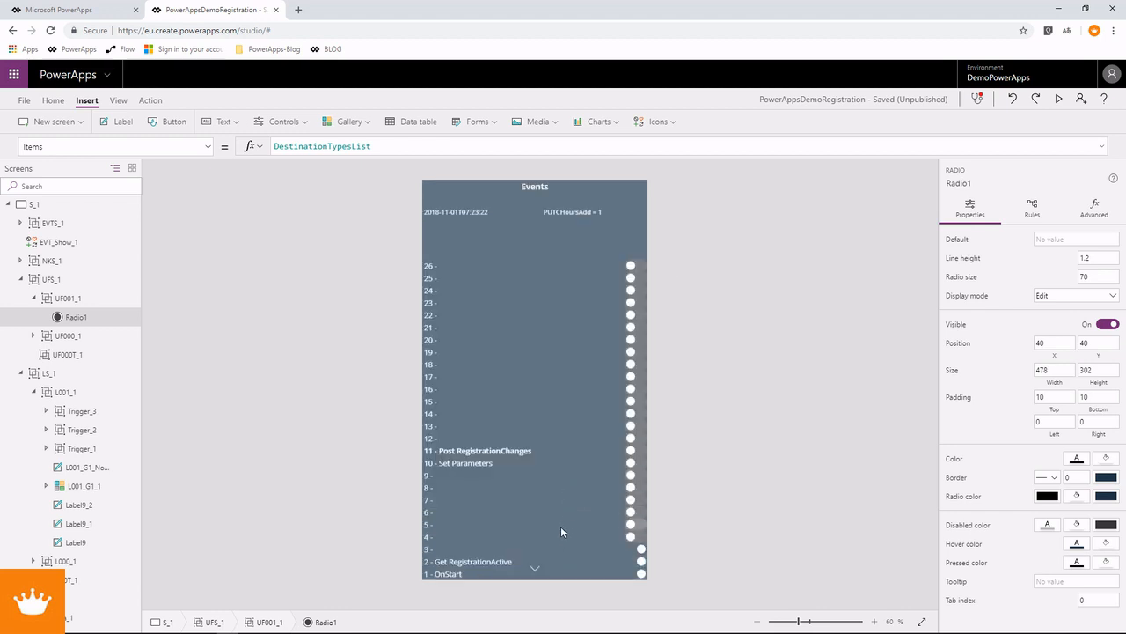
left_click(556, 547)
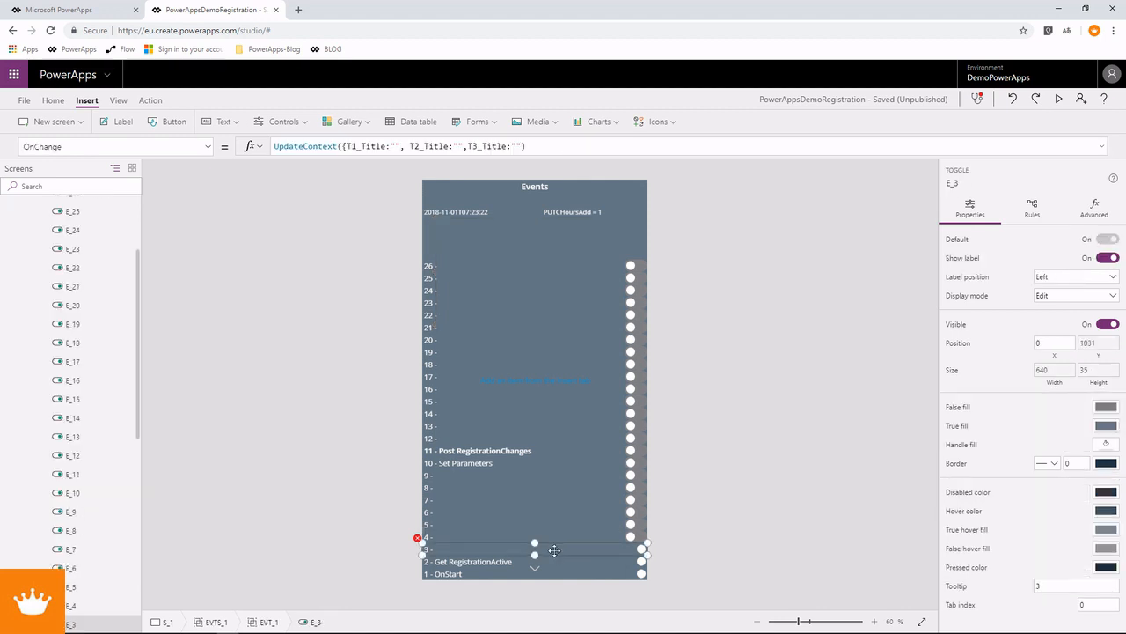
left_click(555, 574)
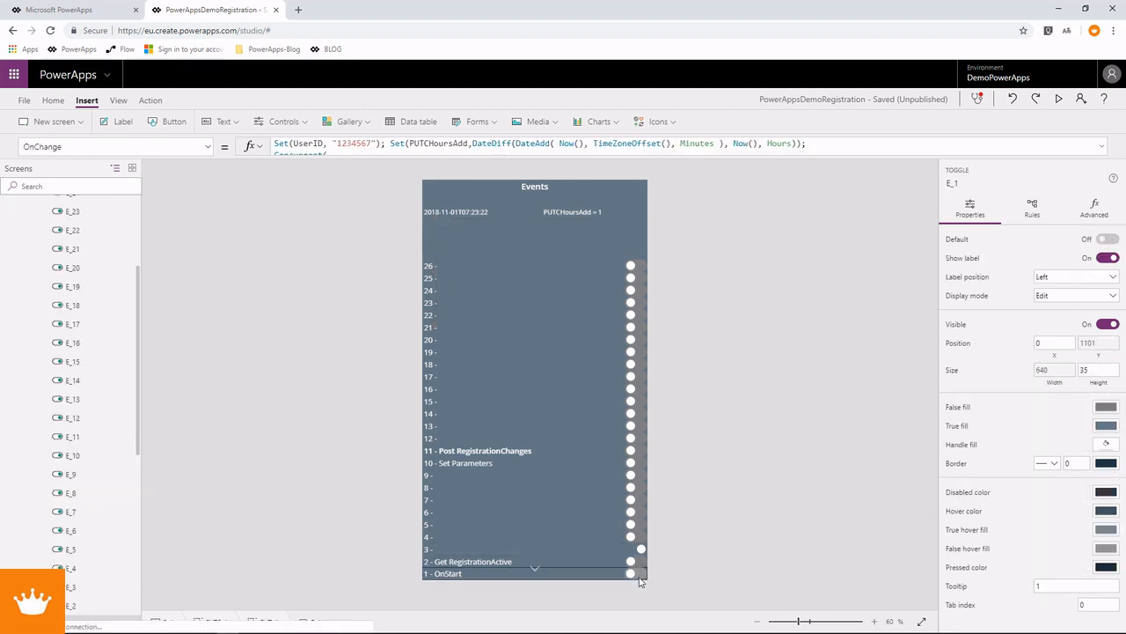
left_click(535, 570, "alt")
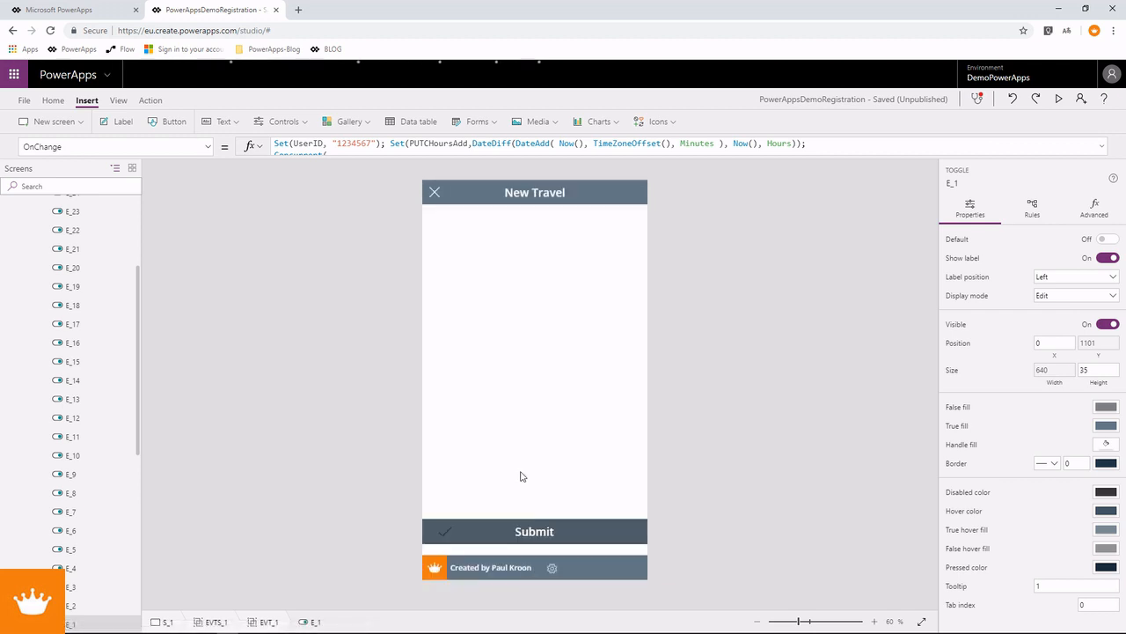
Step: Examine which properties are available for the radio control in the UF001_1 group
left_click(456, 269)
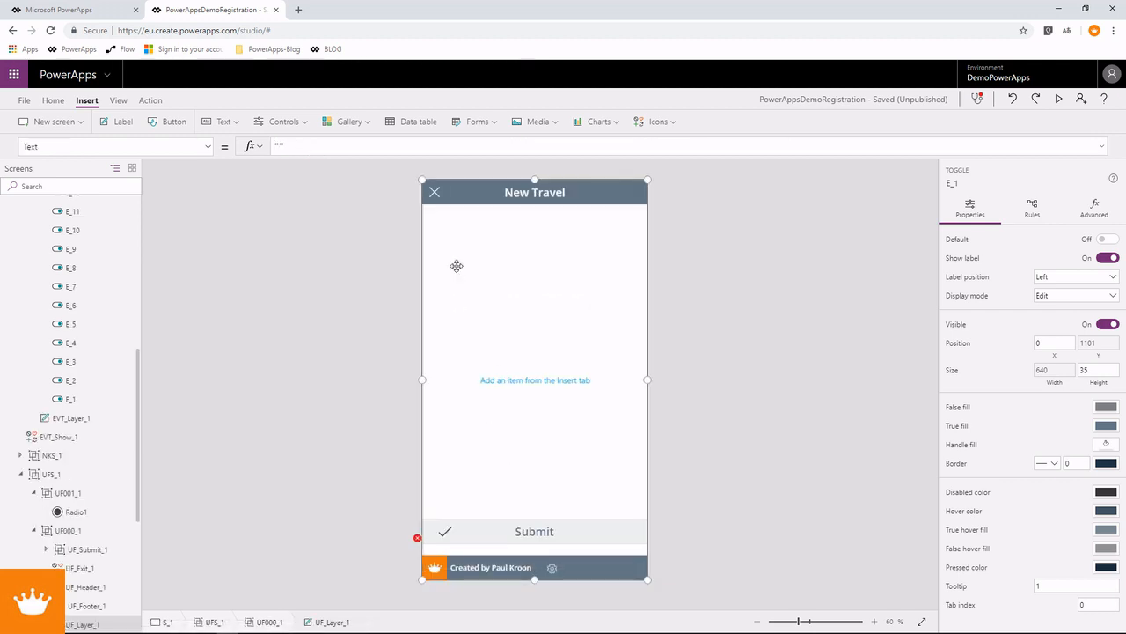
left_click(65, 443)
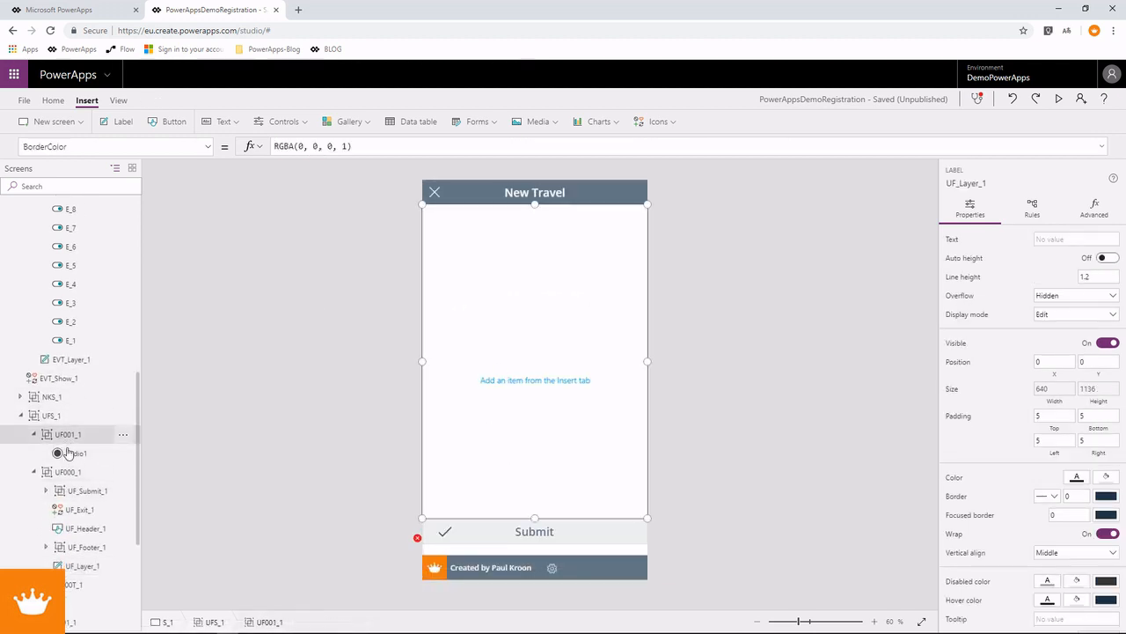
left_click(70, 455)
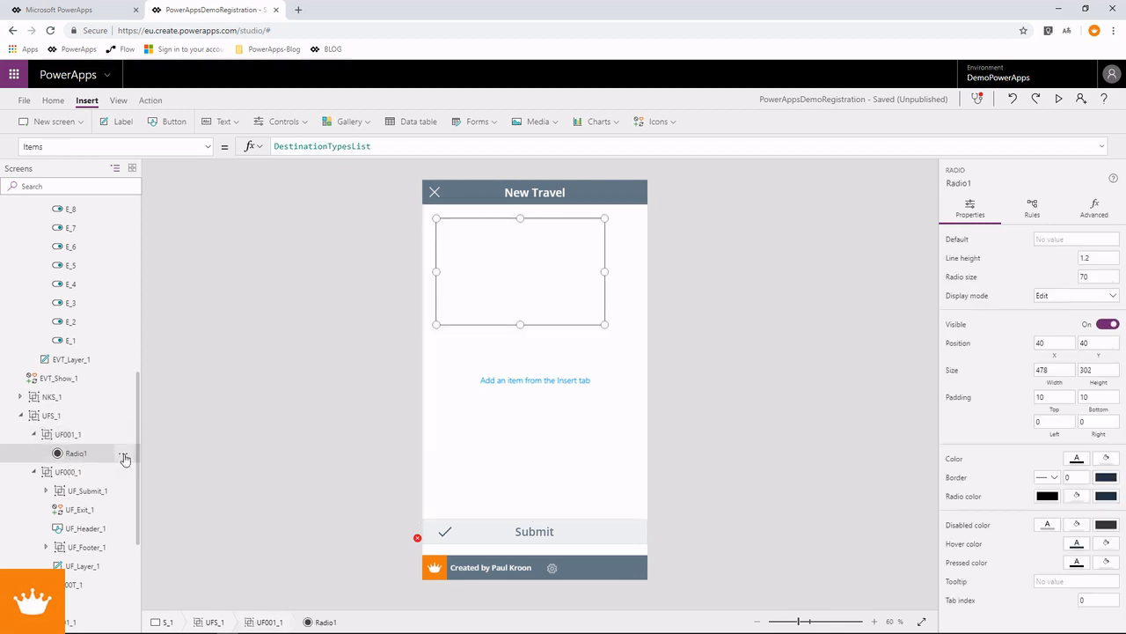
left_click(207, 147)
scroll(100, 352, "up", 4)
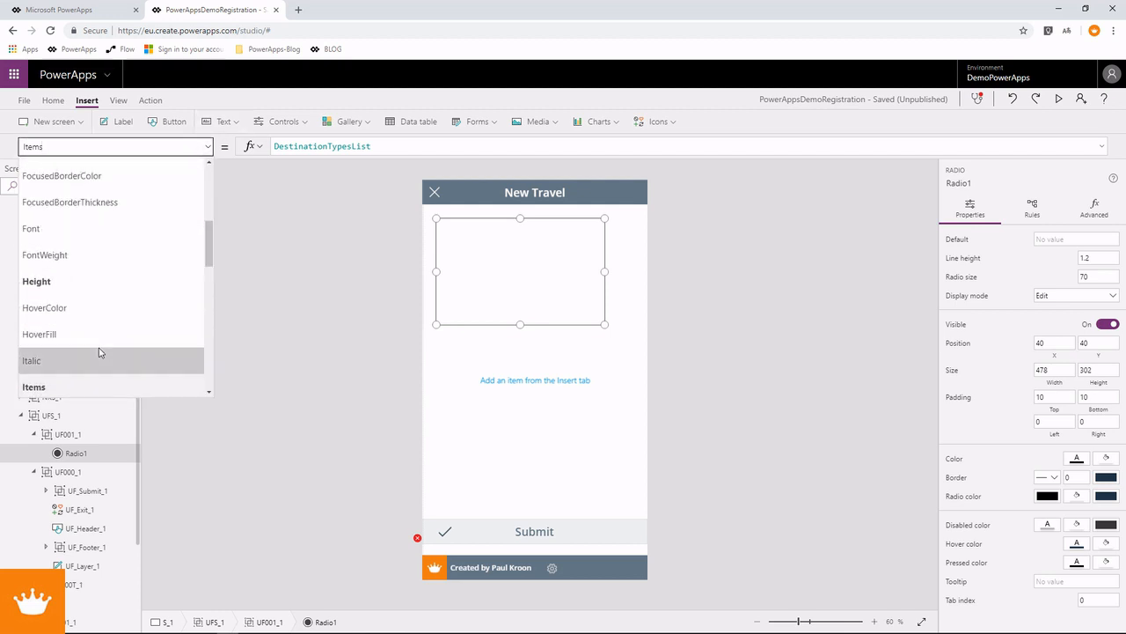
scroll(100, 352, "up", 4)
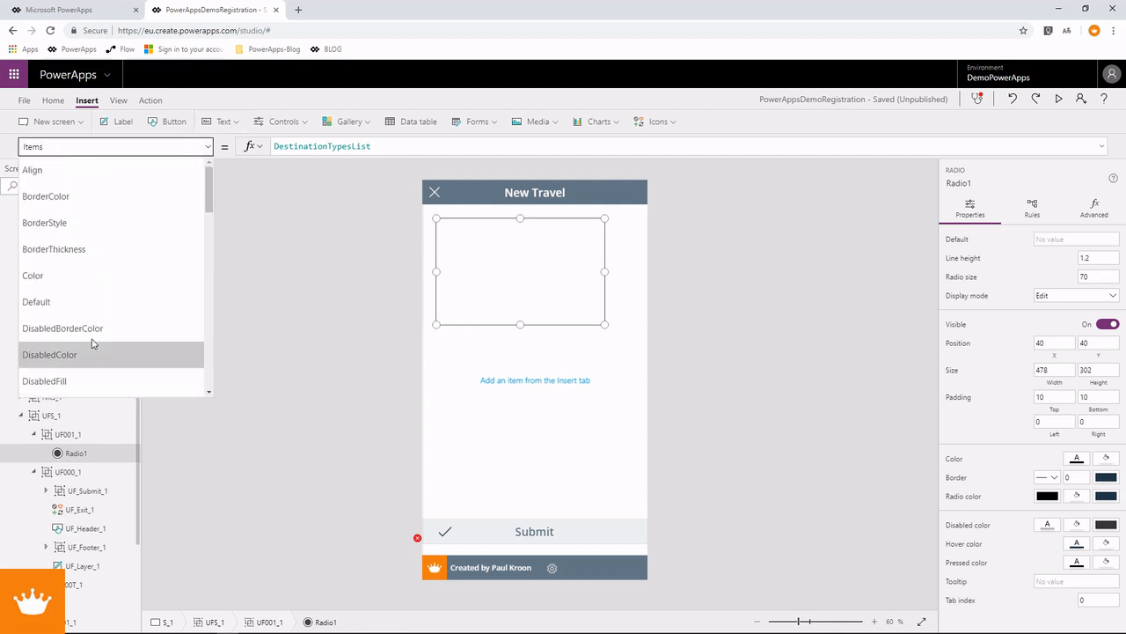
scroll(77, 299, "down", 7)
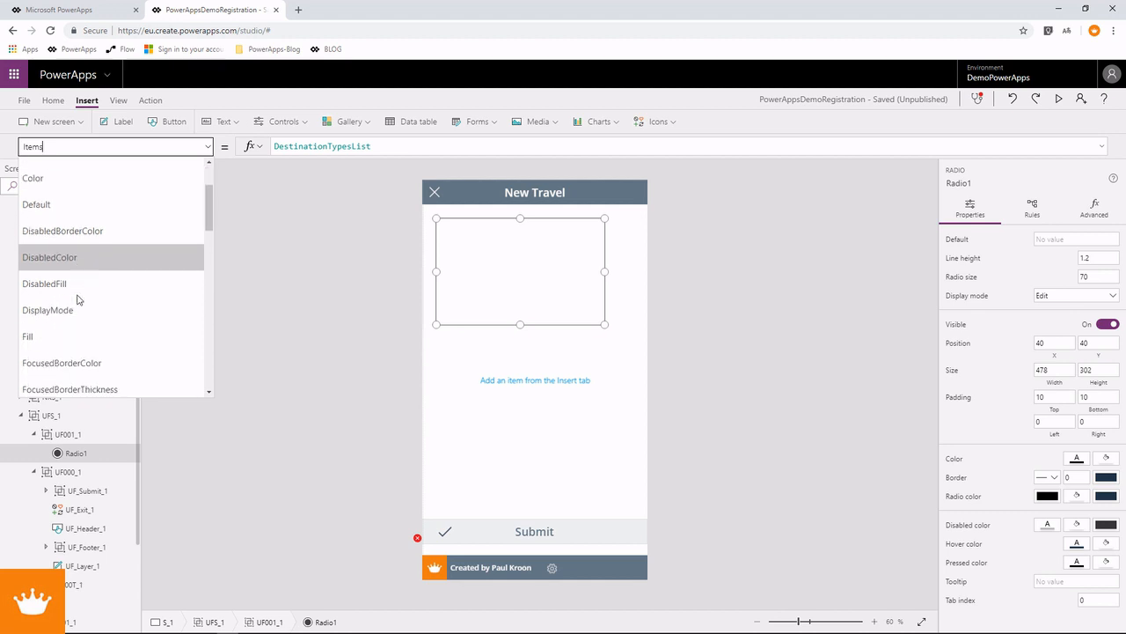
scroll(76, 300, "down", 6)
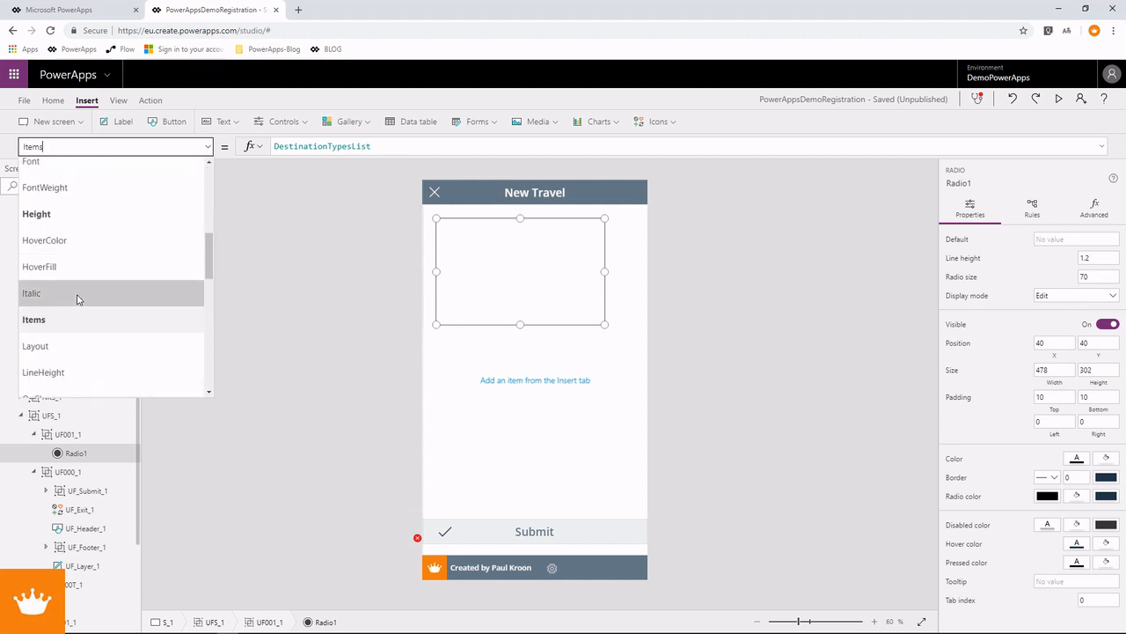
left_click(489, 274)
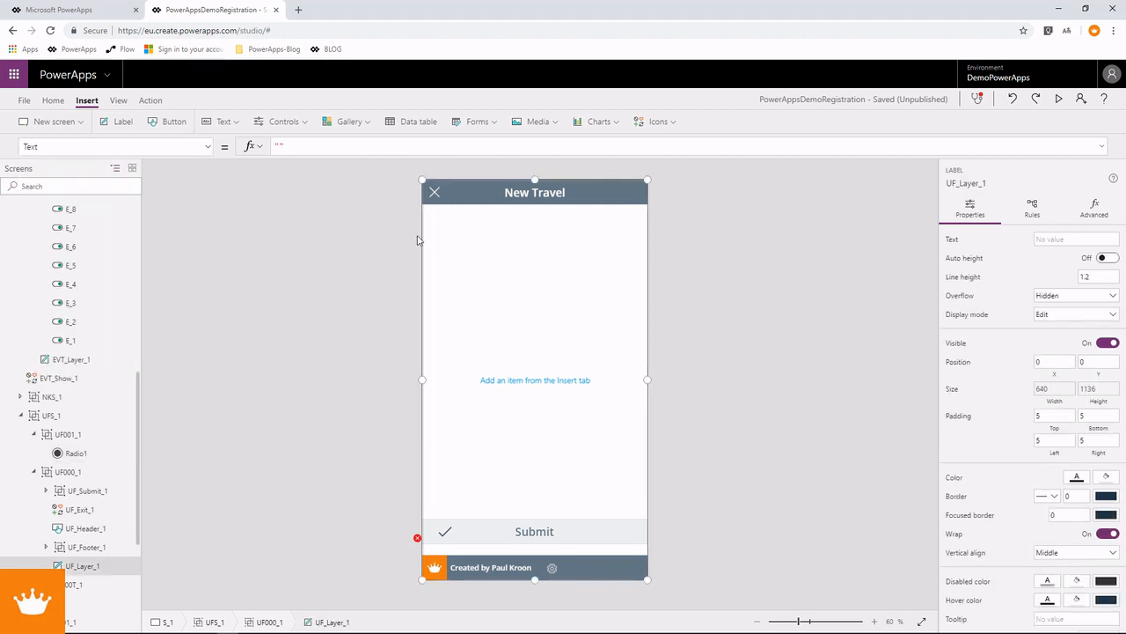
Step: Check the DestinationTypesList collection's records in a temporary vertical gallery, and delete that gallery
left_click(349, 125)
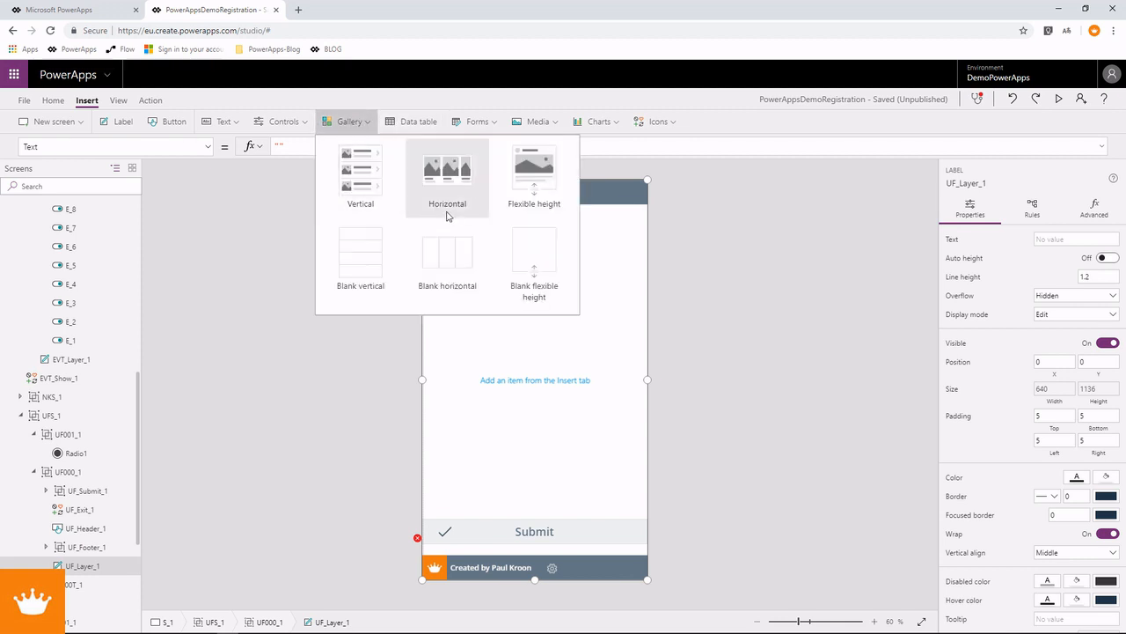
left_click(365, 180)
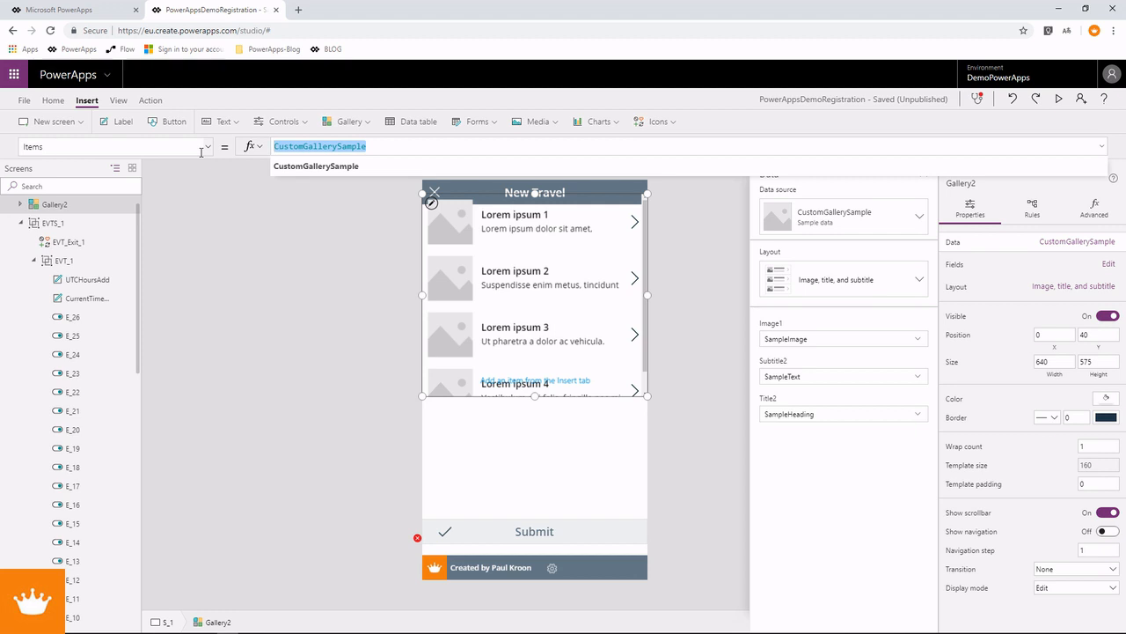
type("Dest")
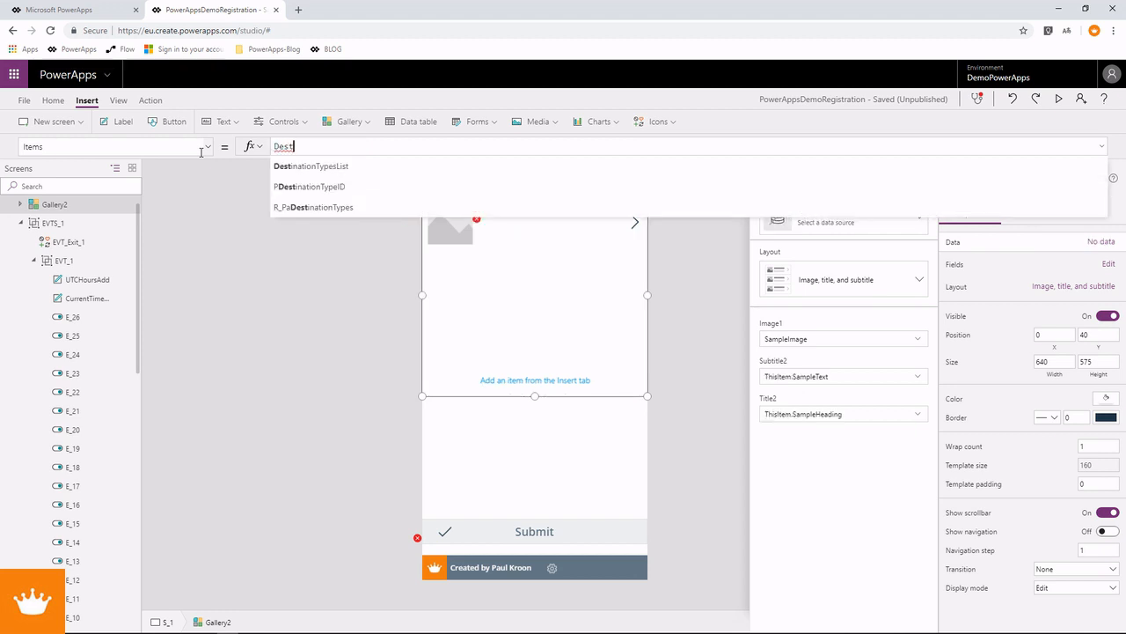
left_click(311, 166)
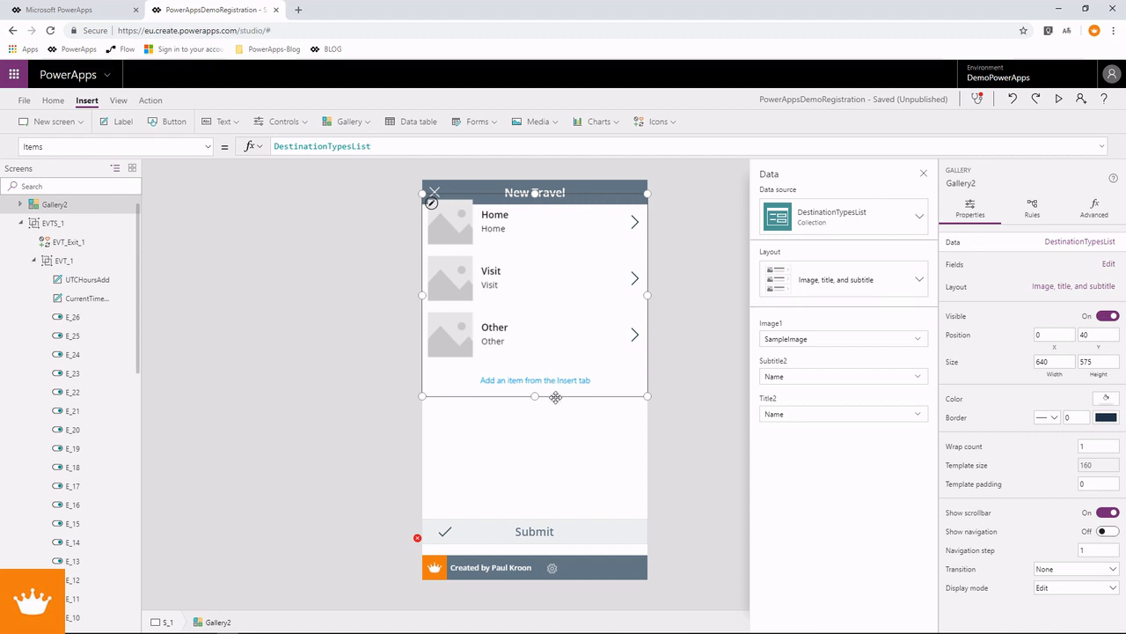
key("Delete")
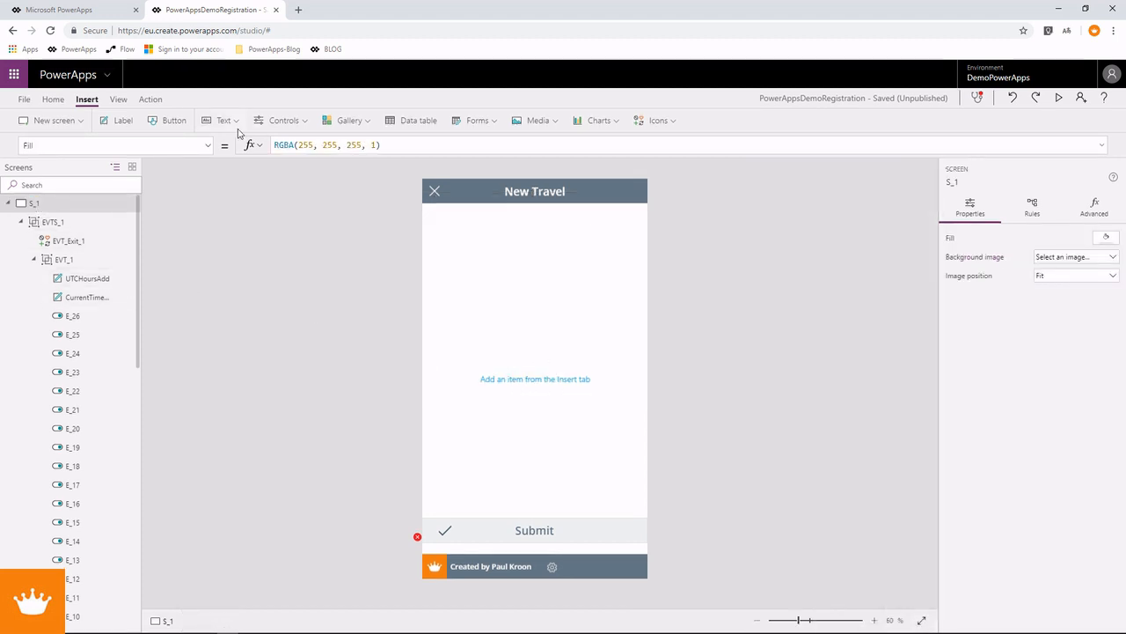
Step: Add a new radio control directly on screen S_1 and set its Items to DestinationTypesList
left_click(308, 123)
scroll(311, 273, "down", 3)
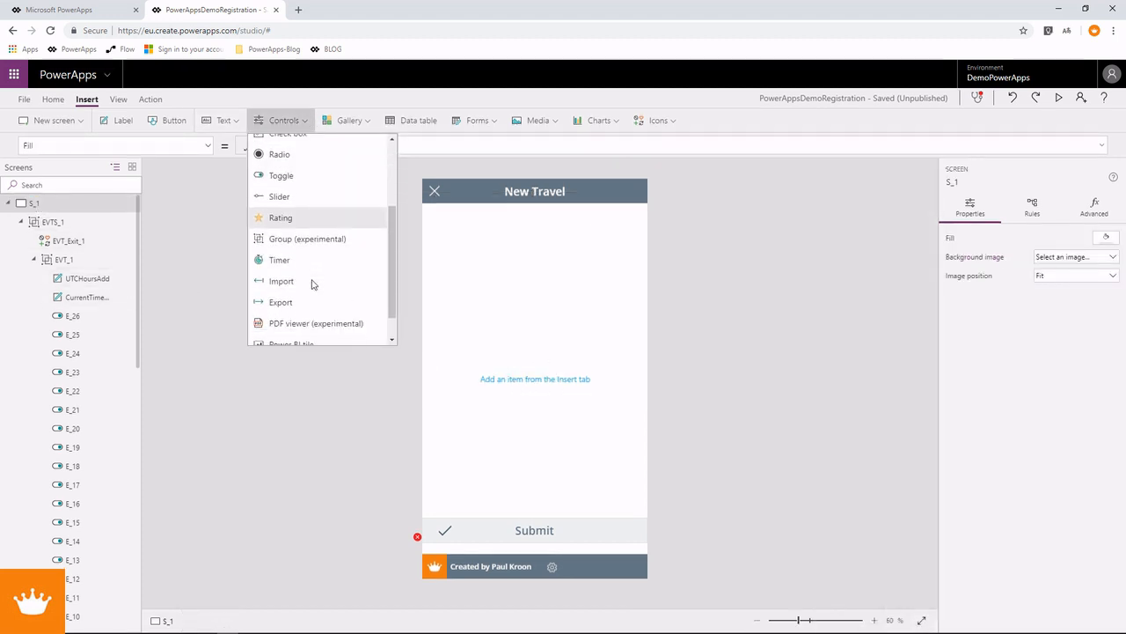
scroll(304, 291, "down", 1)
scroll(308, 290, "up", 3)
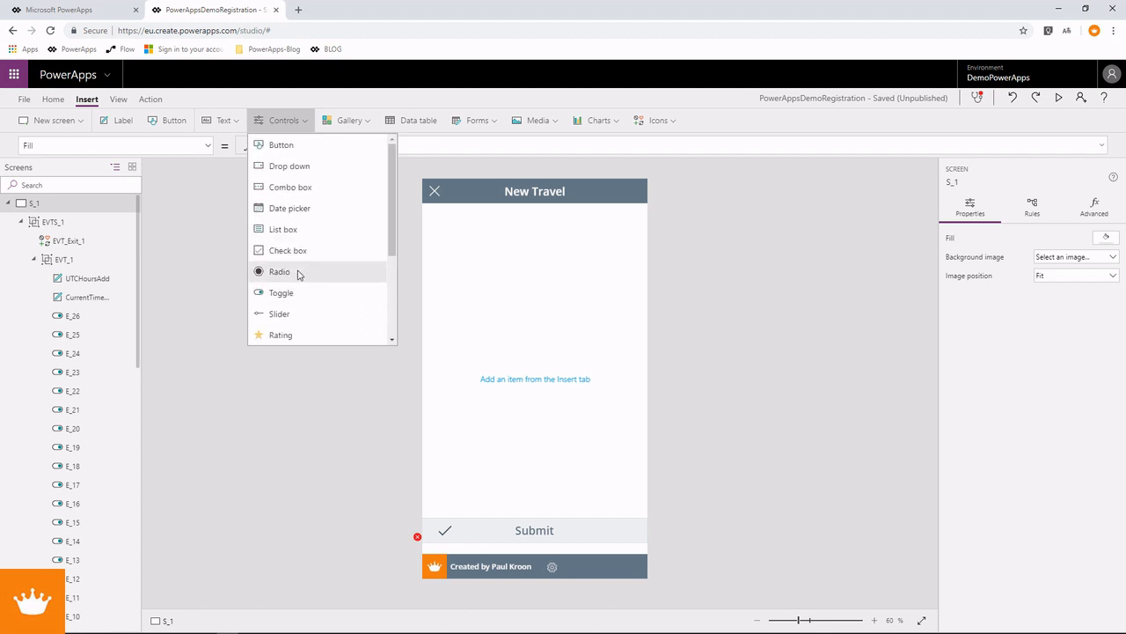
left_click(308, 272)
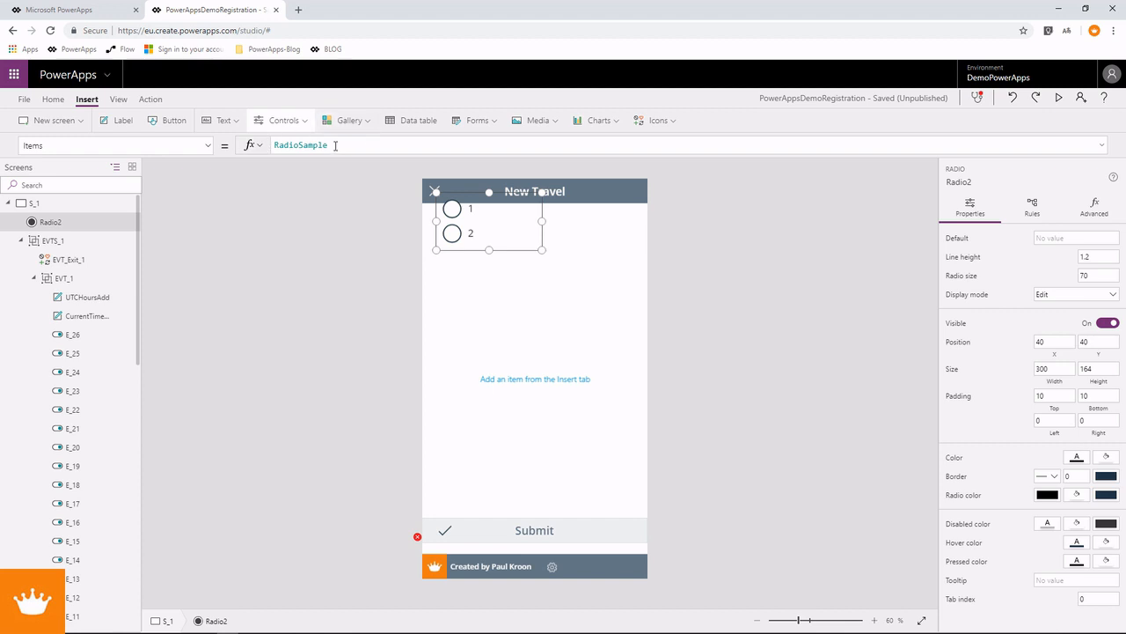
left_click(249, 147)
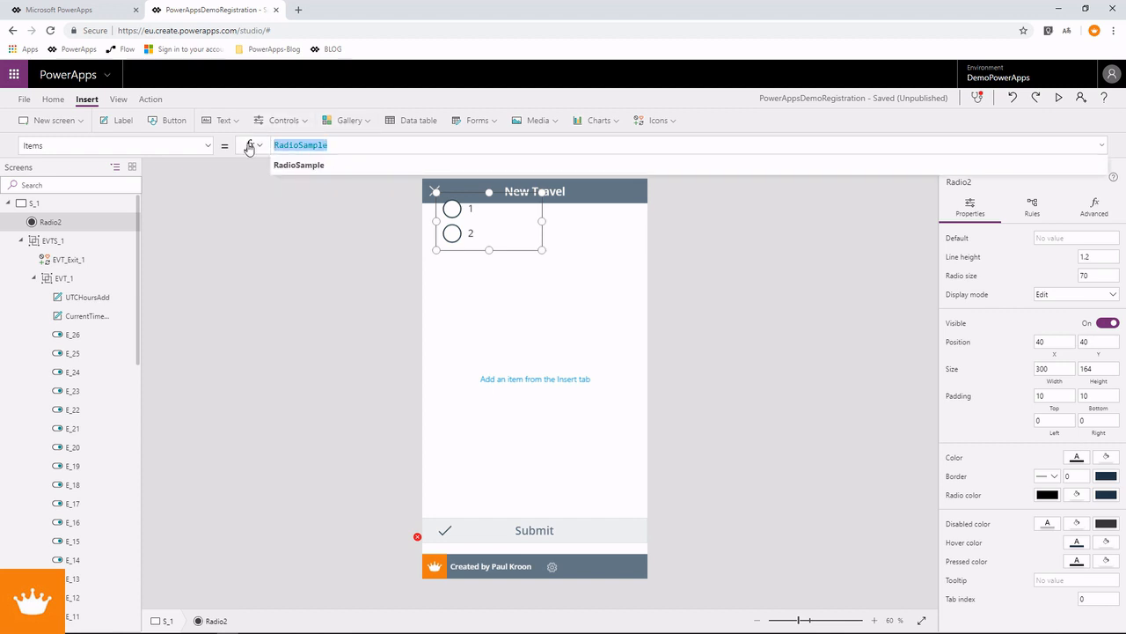
type("Desti")
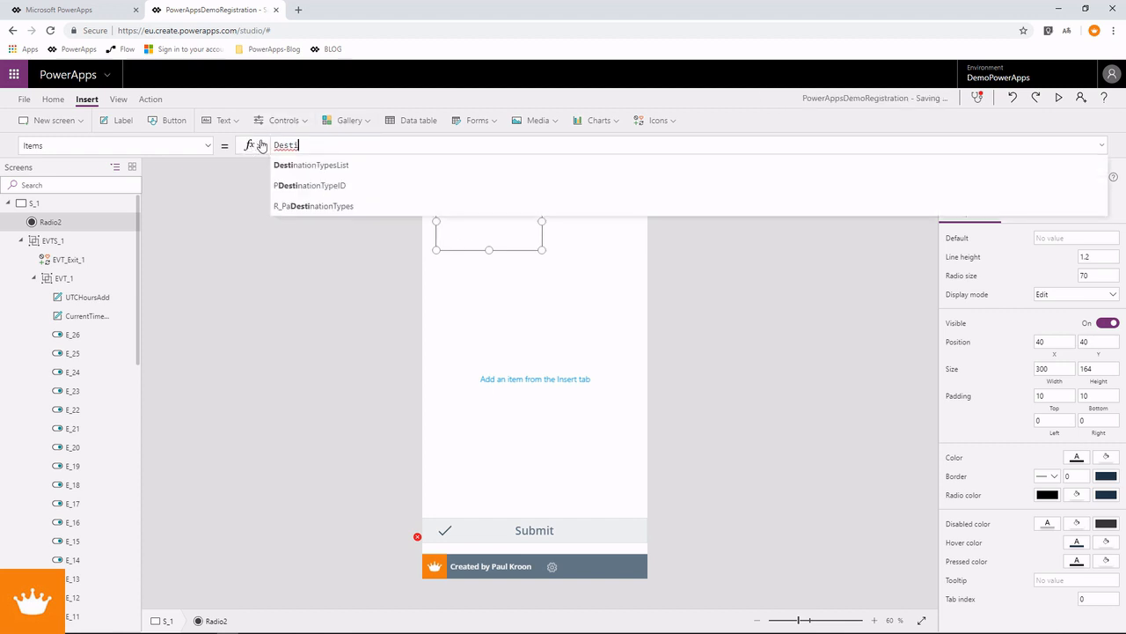
left_click(311, 165)
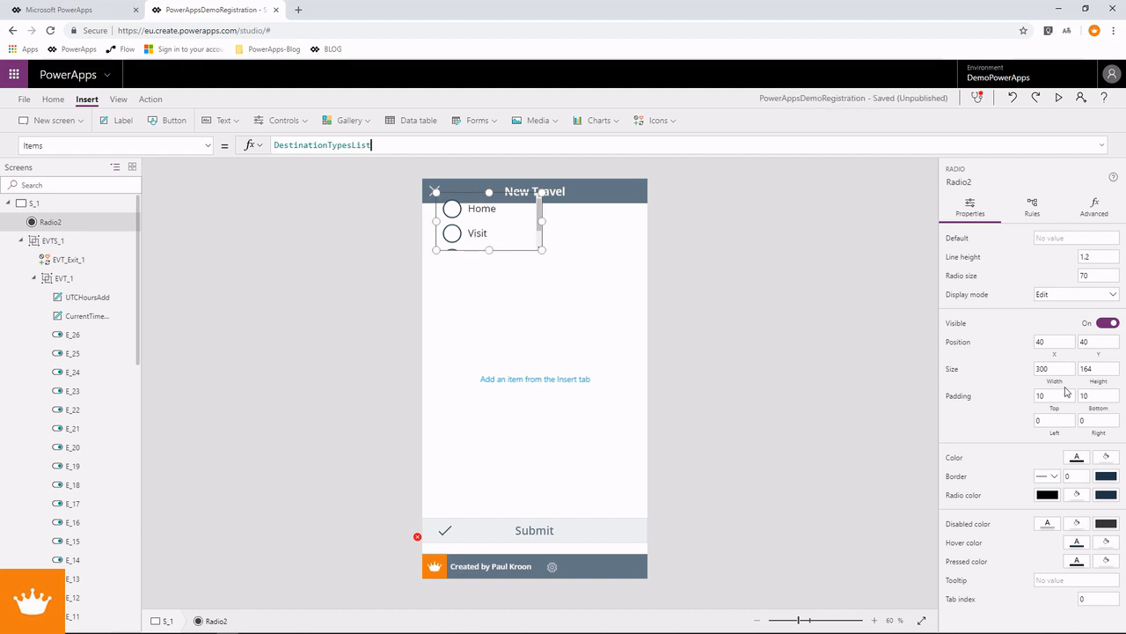
Step: Set the new radio control's radio size to 40 and stretch it to about 640 wide by 188 high just below the header
left_click(1083, 276)
type("40")
key("Tab")
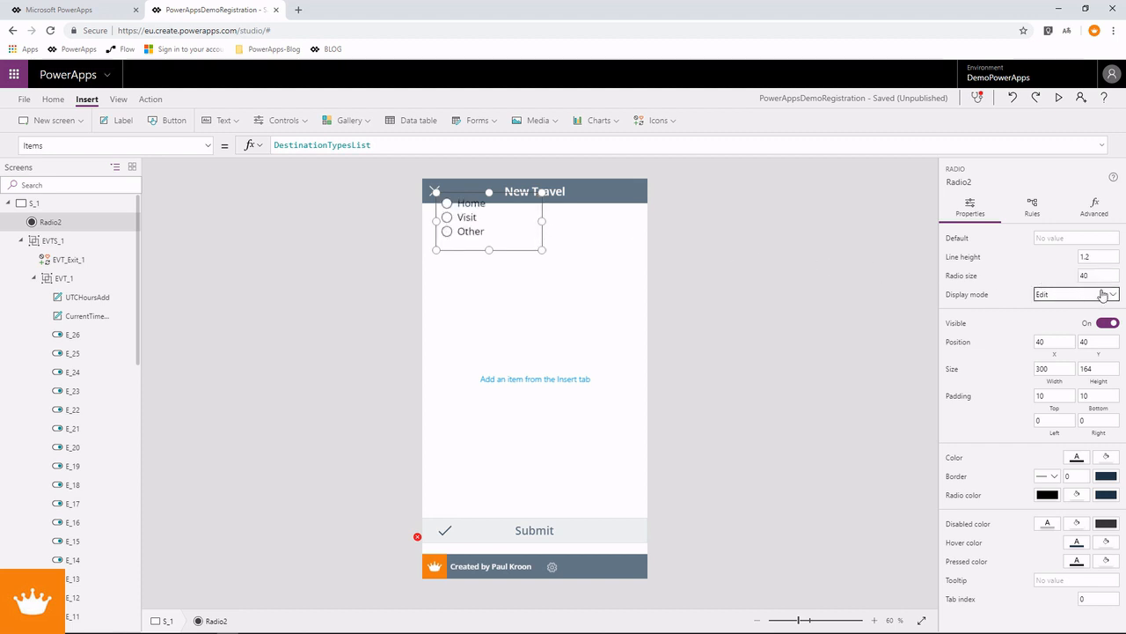
left_click_drag(540, 250, 647, 217)
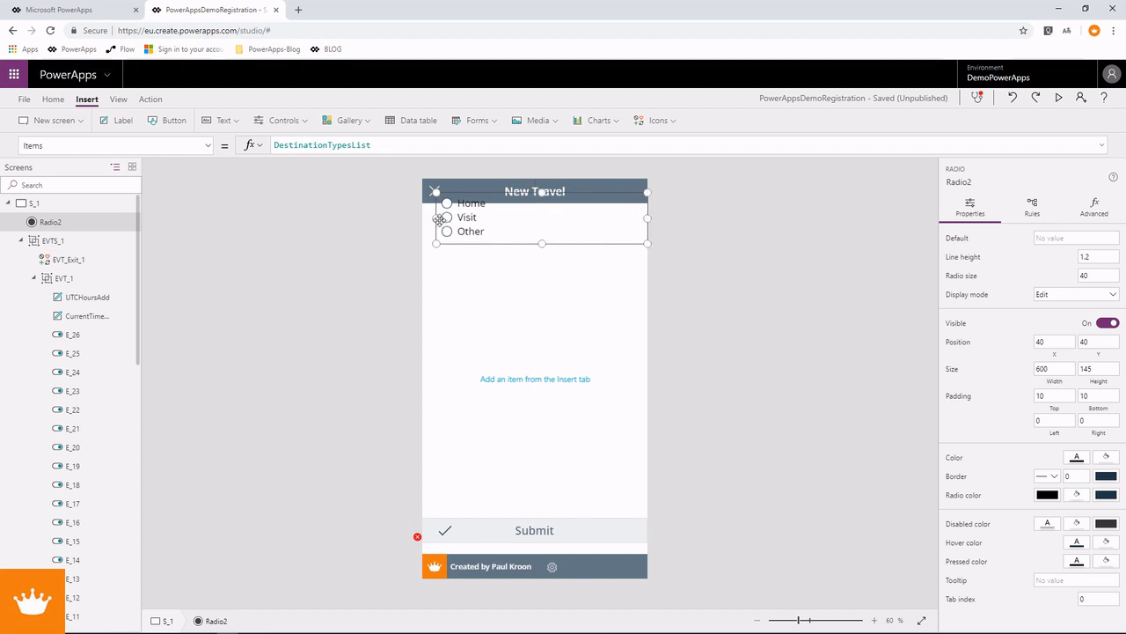
left_click_drag(432, 222, 423, 220)
left_click_drag(537, 195, 533, 264)
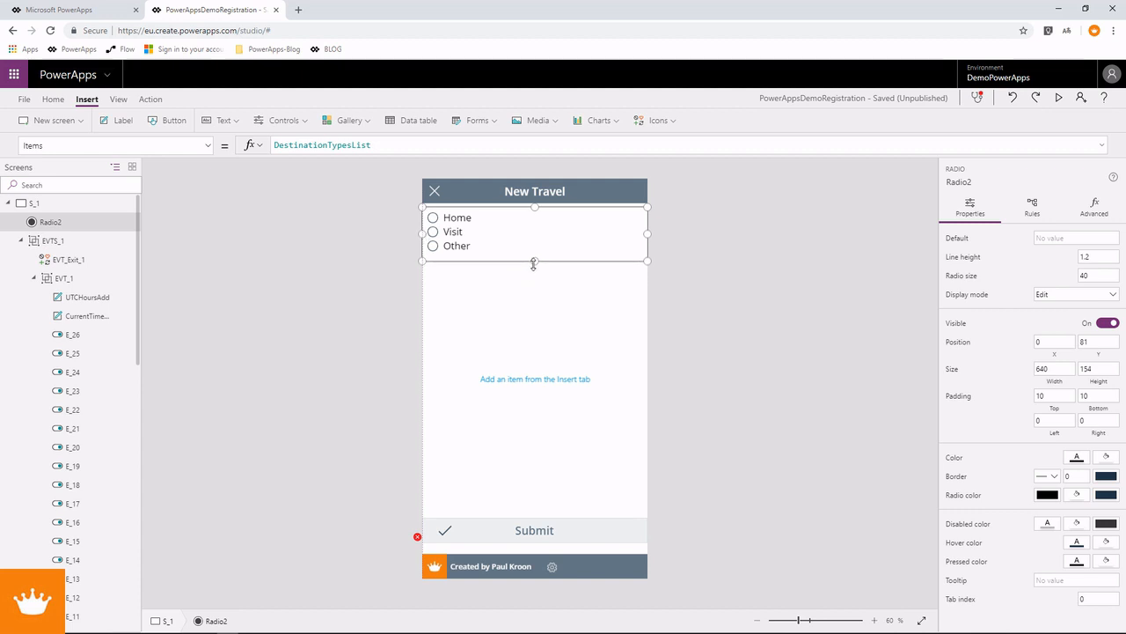
left_click_drag(533, 263, 533, 276)
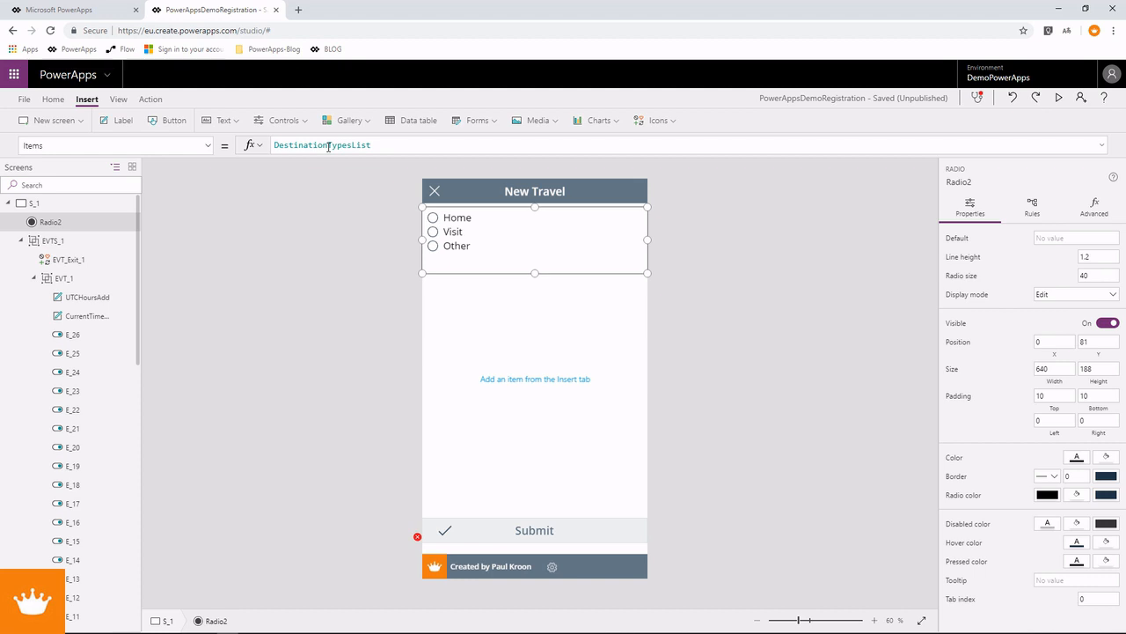
Step: Move the new radio control from screen S_1 into the UF001_1 group by cutting and pasting it
key("Delete")
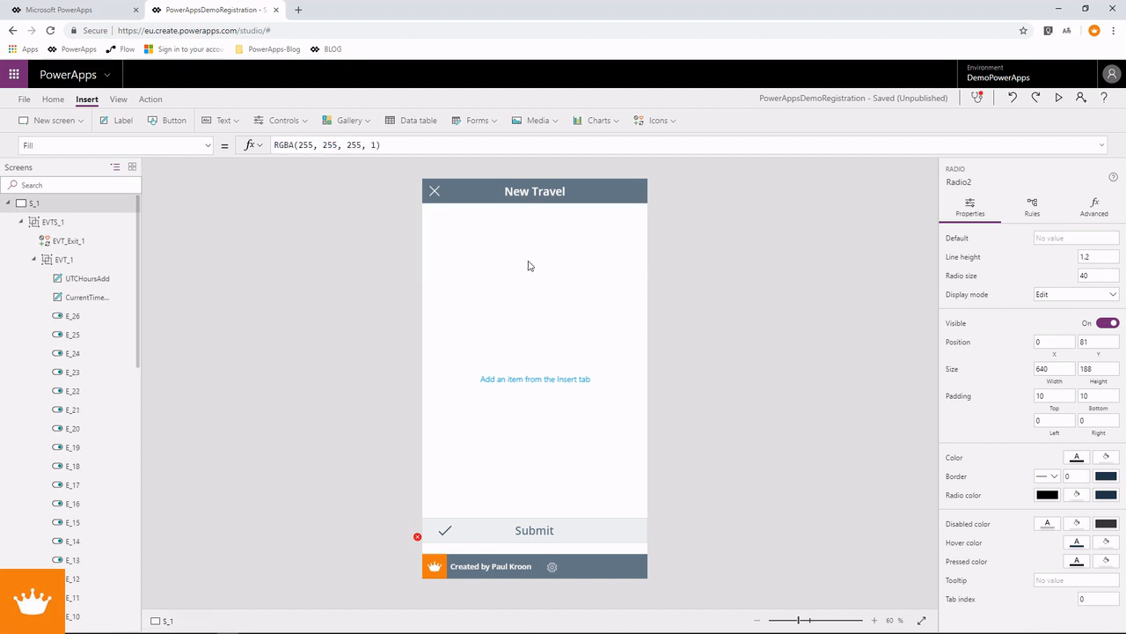
left_click(21, 222)
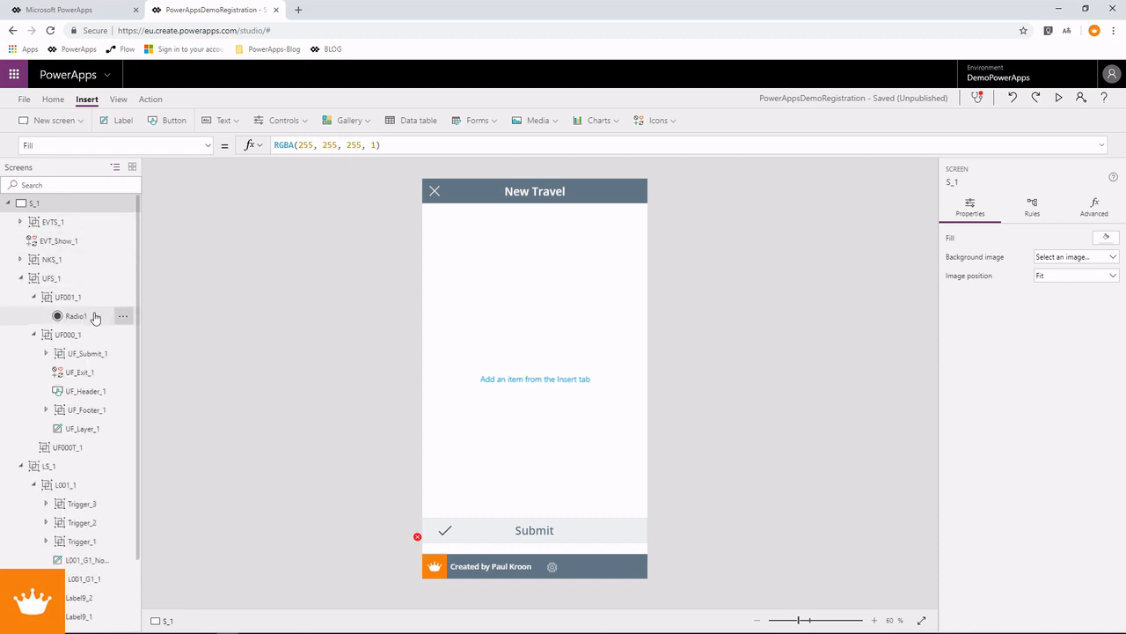
left_click(64, 298)
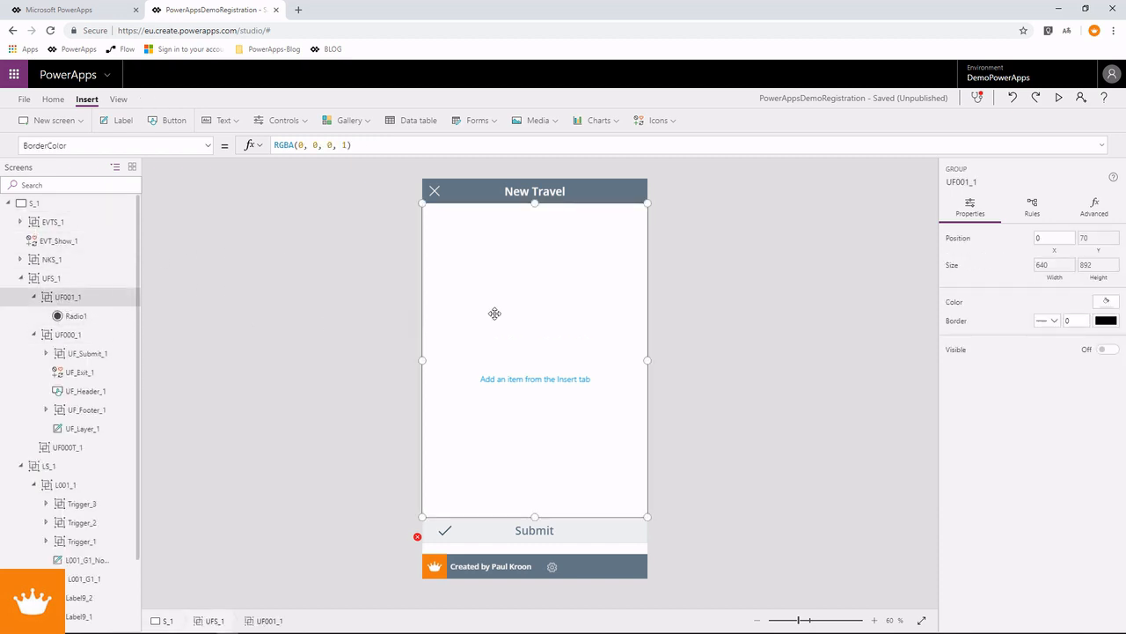
key("ctrl+v")
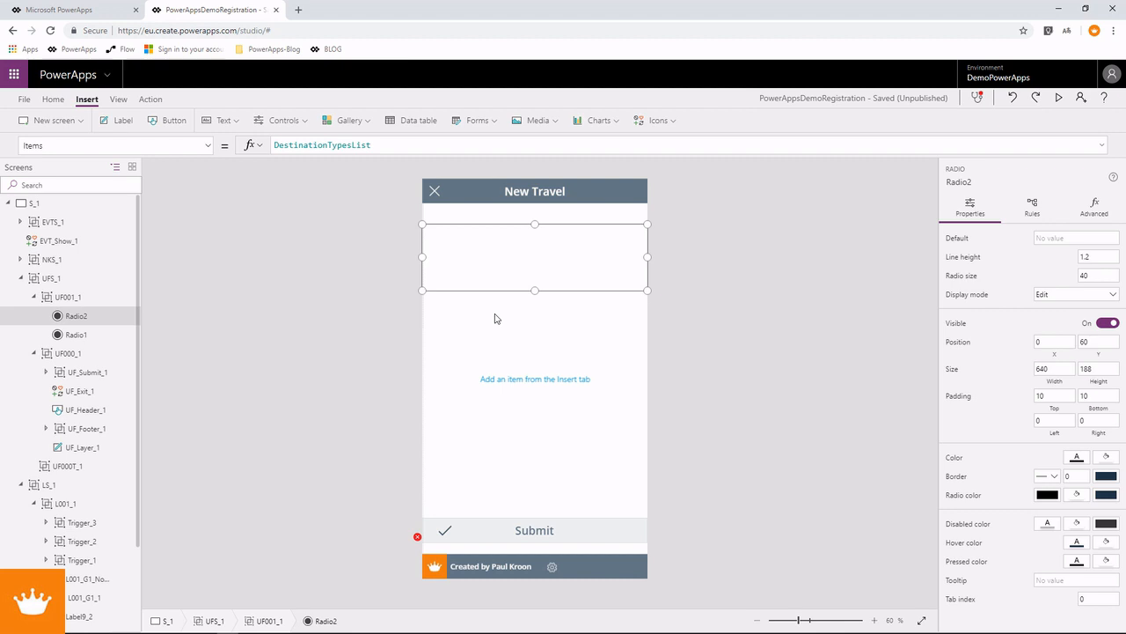
Step: Delete the old Radio1 from the UF001_1 group and rename the remaining radio control as Destination_1
left_click(98, 338)
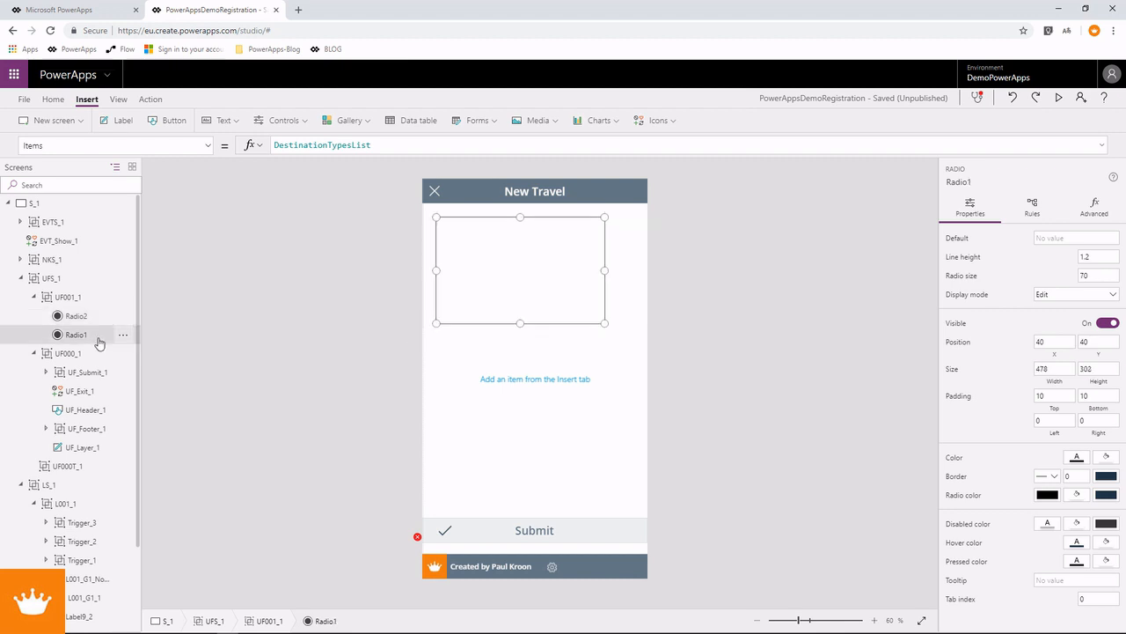
key("Delete")
left_click(78, 315)
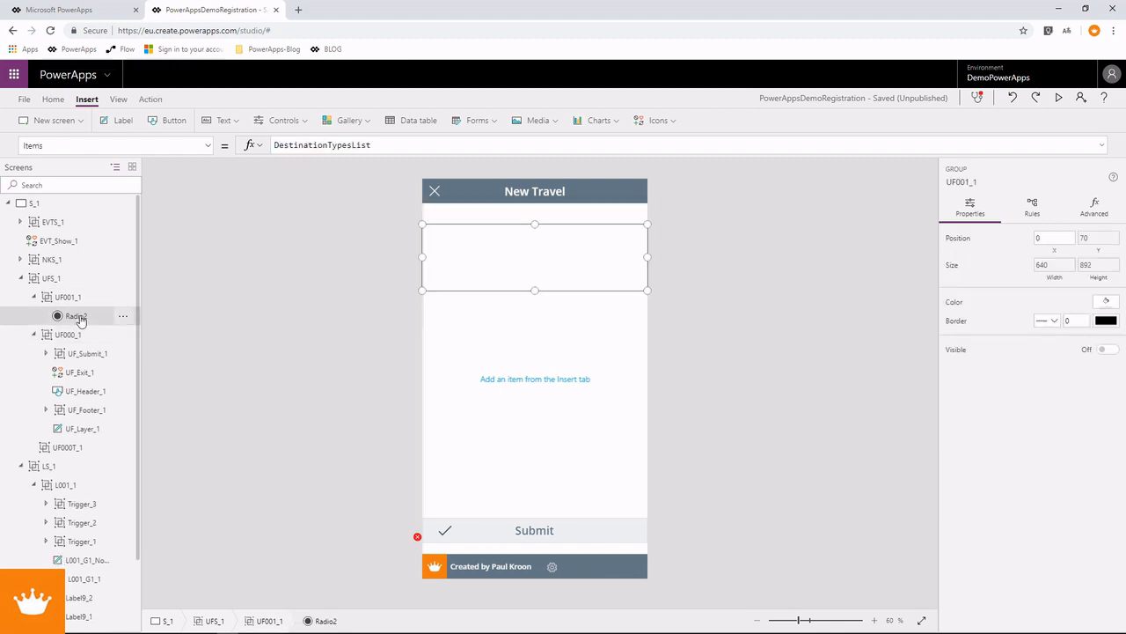
right_click(80, 317)
left_click(119, 387)
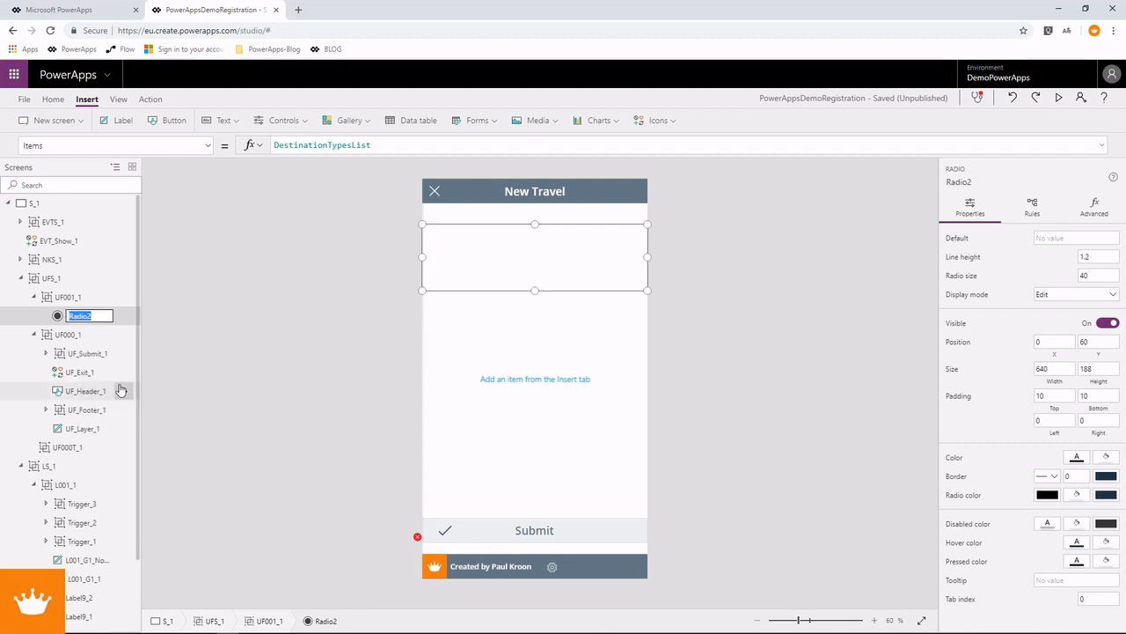
type("Destination_1")
key("Return")
Step: Set the UF001_1 group's Visible property to UF_Show in [1]
left_click(74, 299)
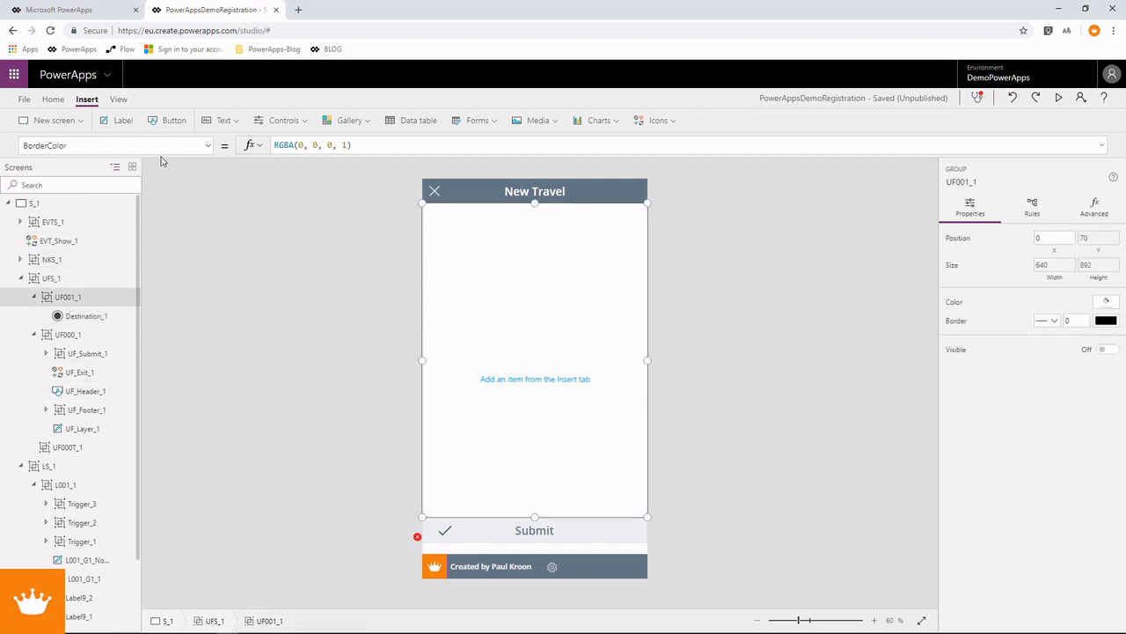
left_click(204, 147)
left_click(118, 301)
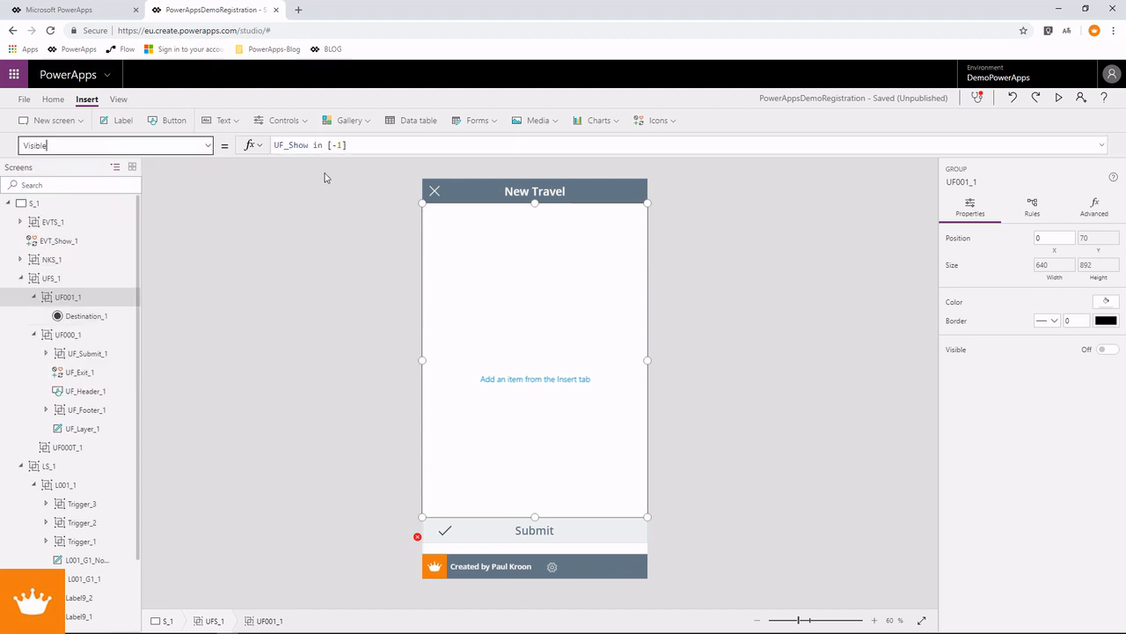
double_click(338, 146)
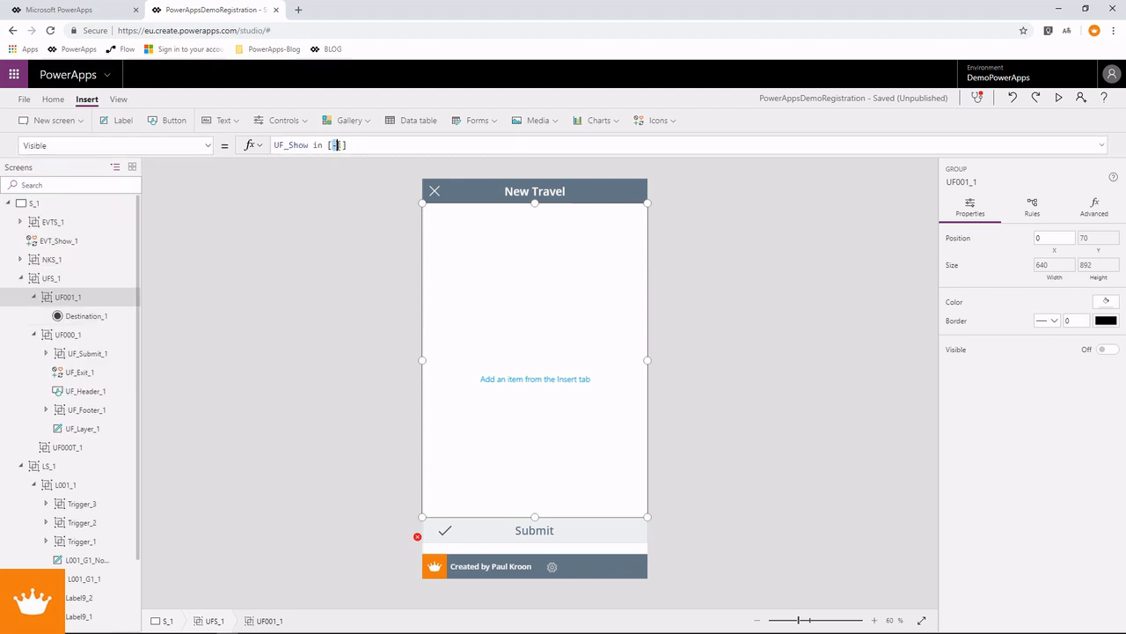
type("1")
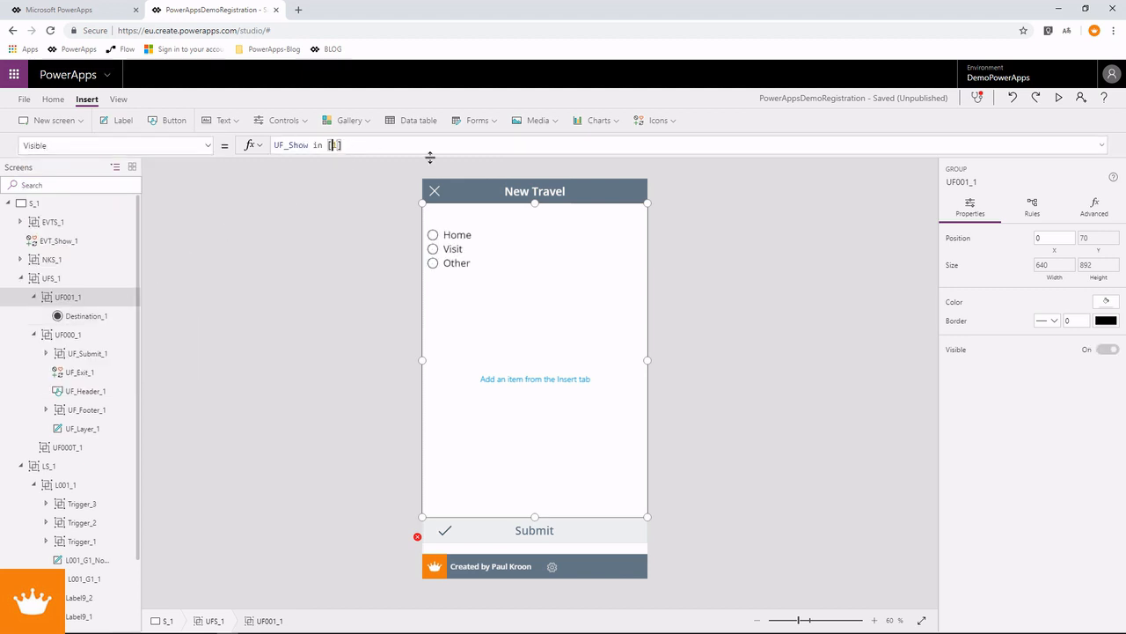
Step: Shift the Destination_1 radio control down to about Y 138 and add a 640-wide label reading "Destination" directly above it
left_click(462, 275)
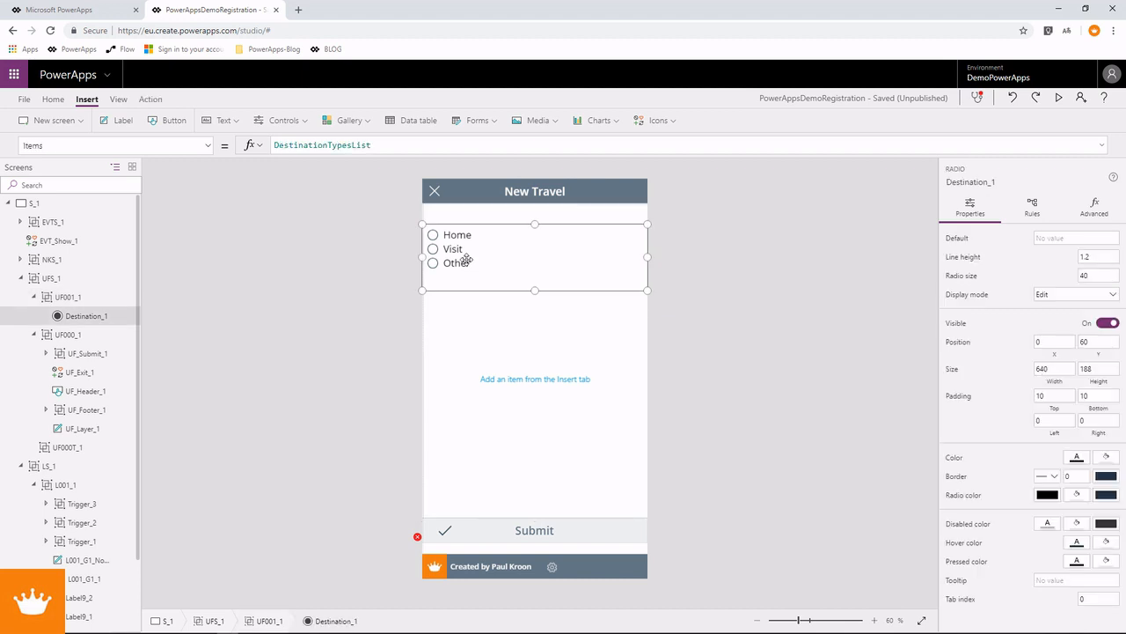
left_click_drag(466, 261, 466, 288)
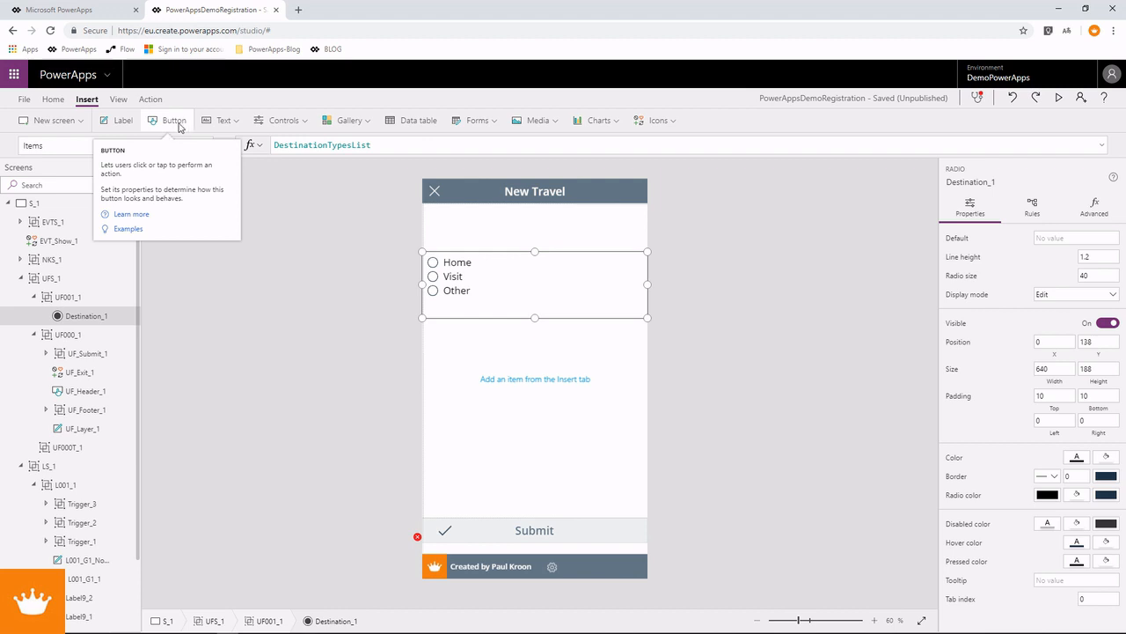
left_click(123, 120)
left_click_drag(462, 234, 453, 246)
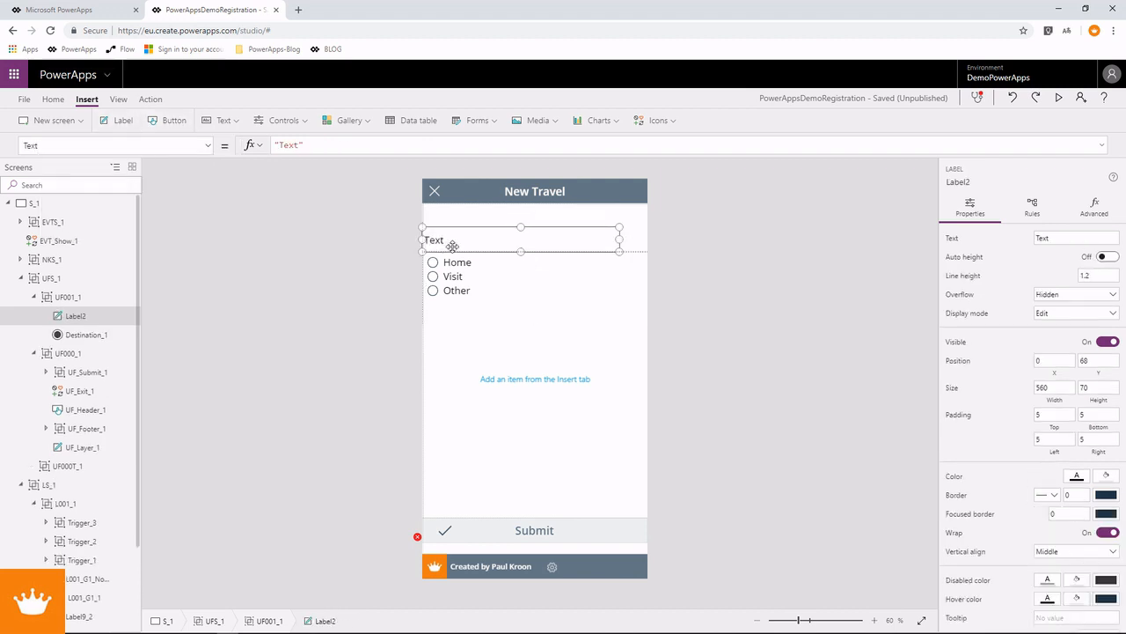
left_click_drag(621, 237, 649, 238)
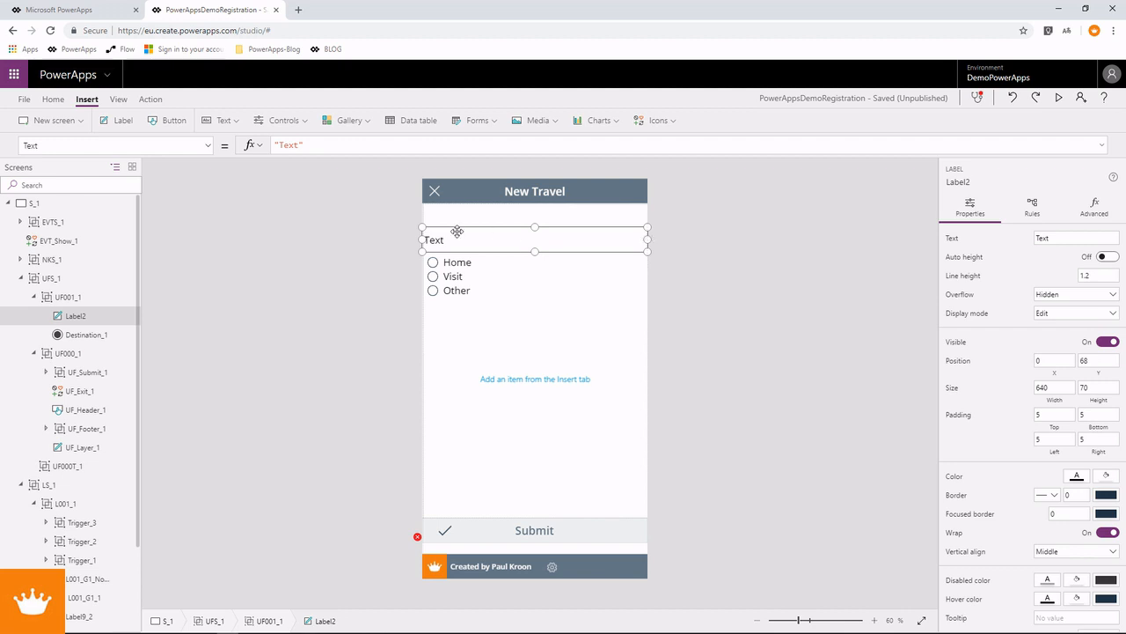
double_click(285, 146)
type("Ds")
type("stination")
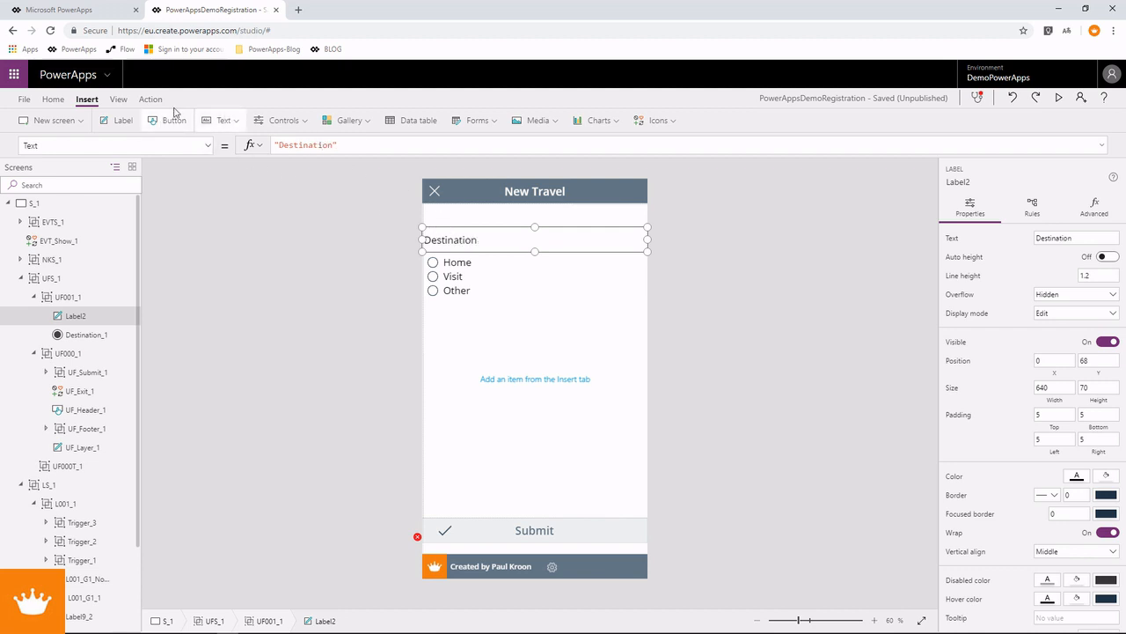
Step: Format the Destination label as size 16, bold and centered, and reduce its height to about 60
left_click(54, 100)
left_click(289, 121)
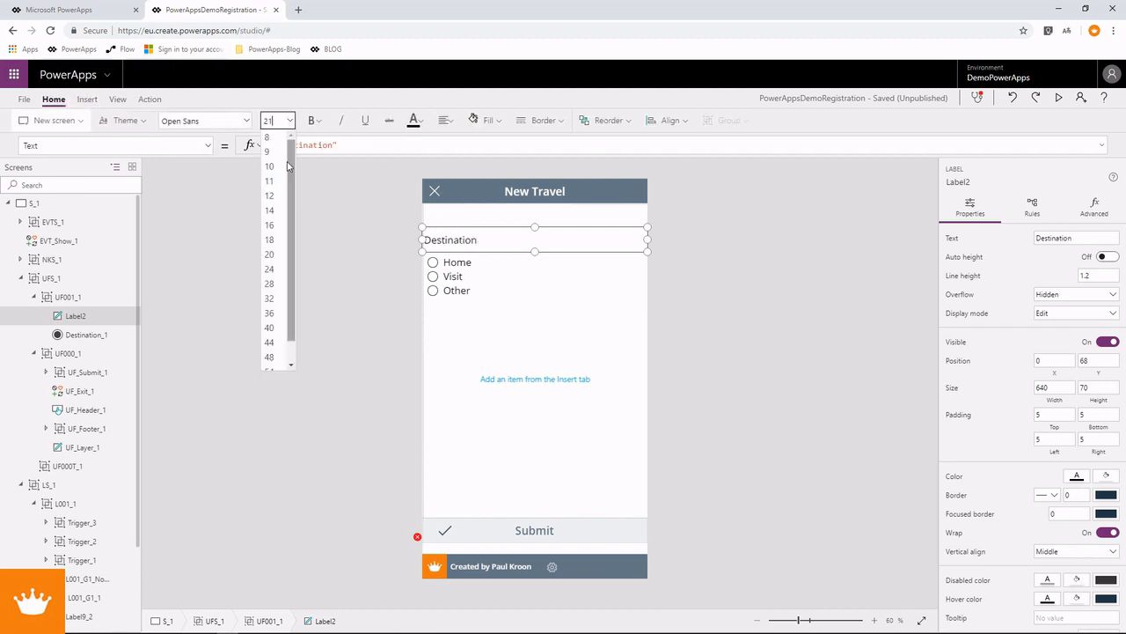
left_click(273, 224)
left_click(314, 121)
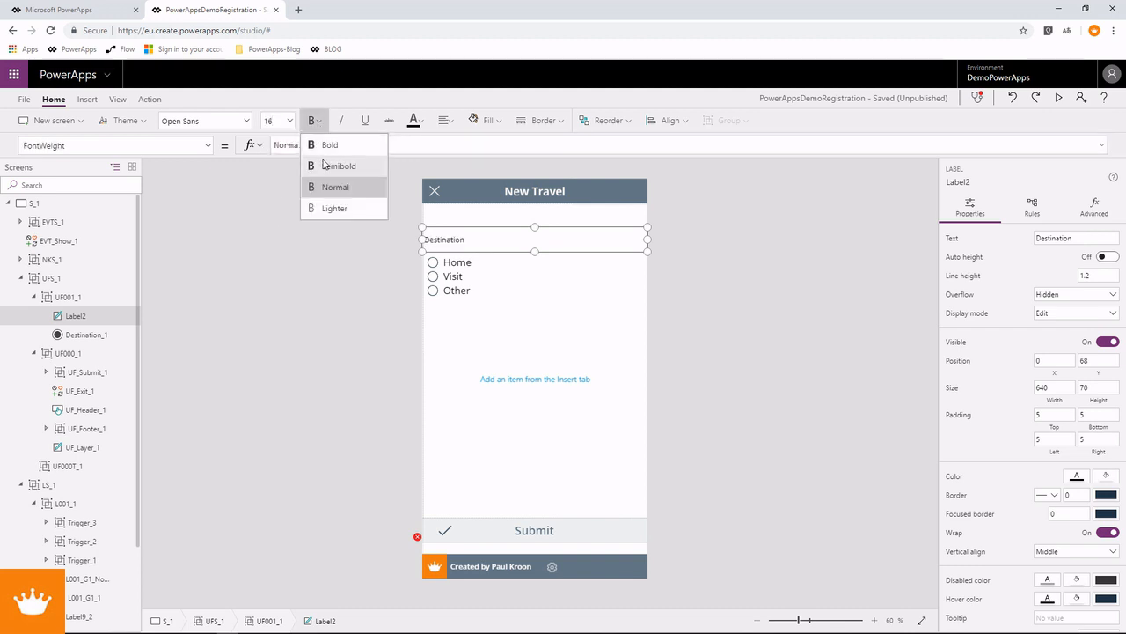
left_click(327, 146)
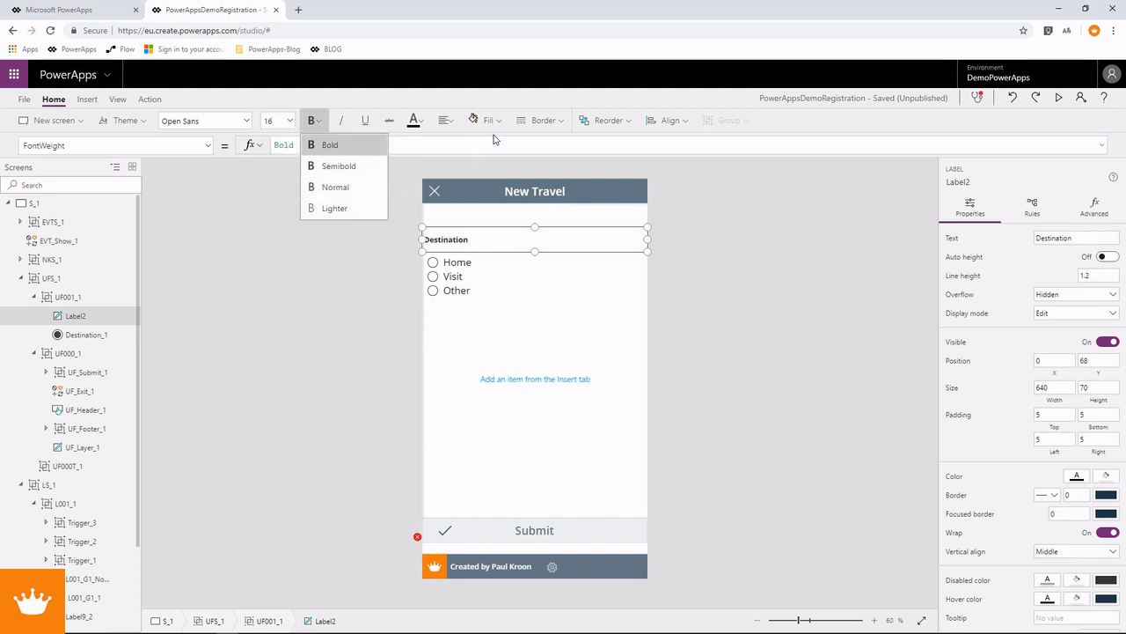
left_click(444, 121)
left_click(466, 166)
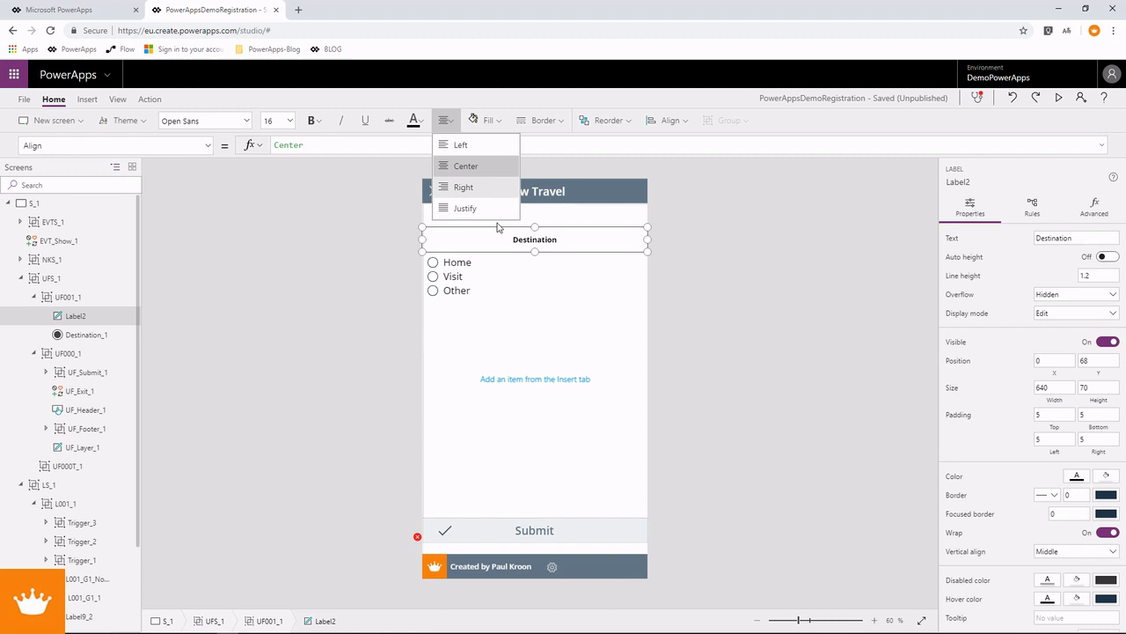
left_click(514, 280)
left_click(522, 230)
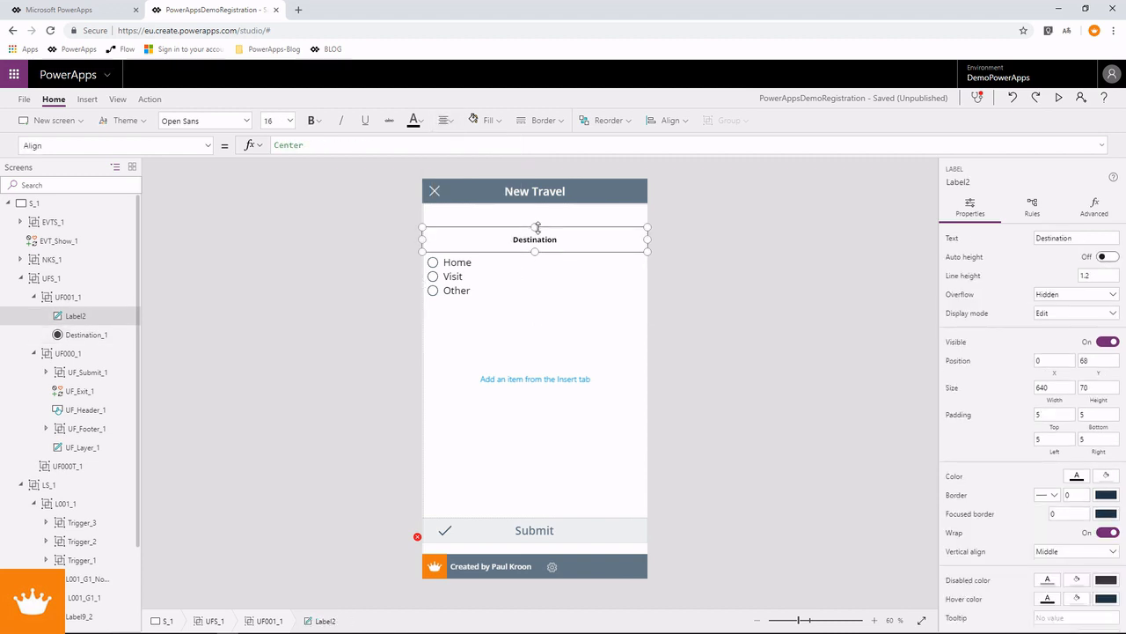
left_click_drag(535, 227, 538, 235)
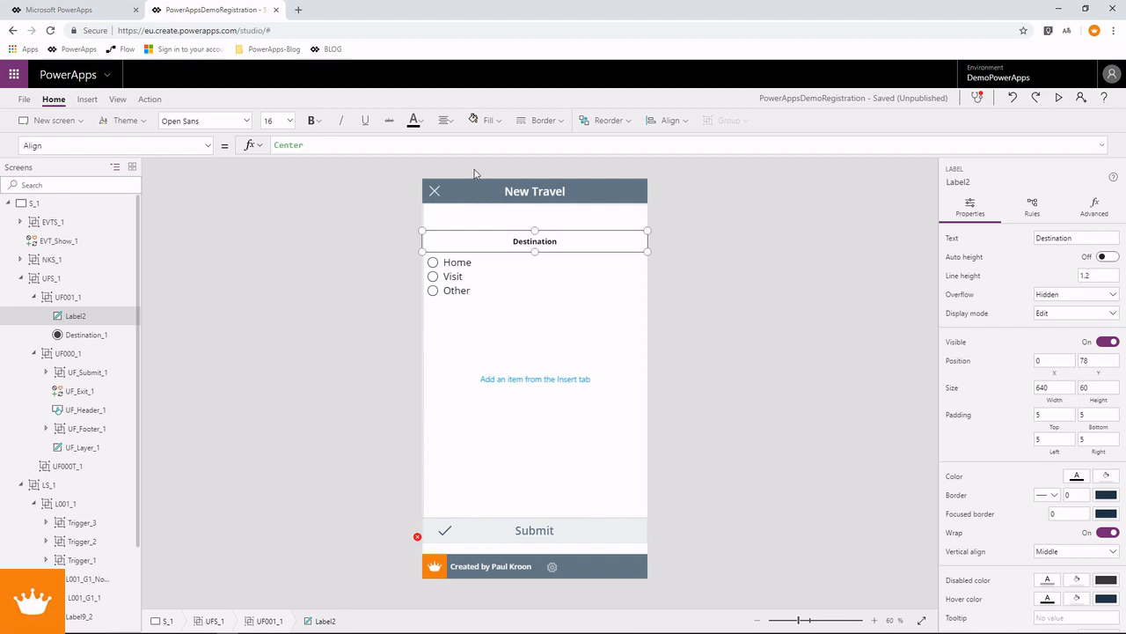
Step: Set the Destination label's Fill property to Header_1.Fill
left_click(417, 122)
left_click(422, 124)
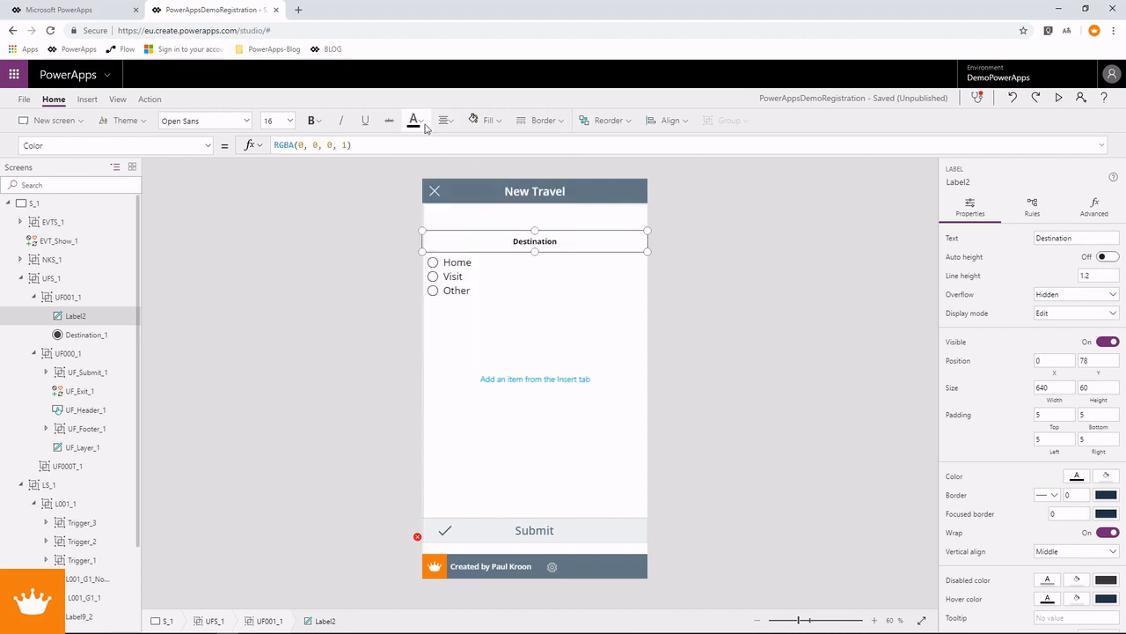
left_click(209, 146)
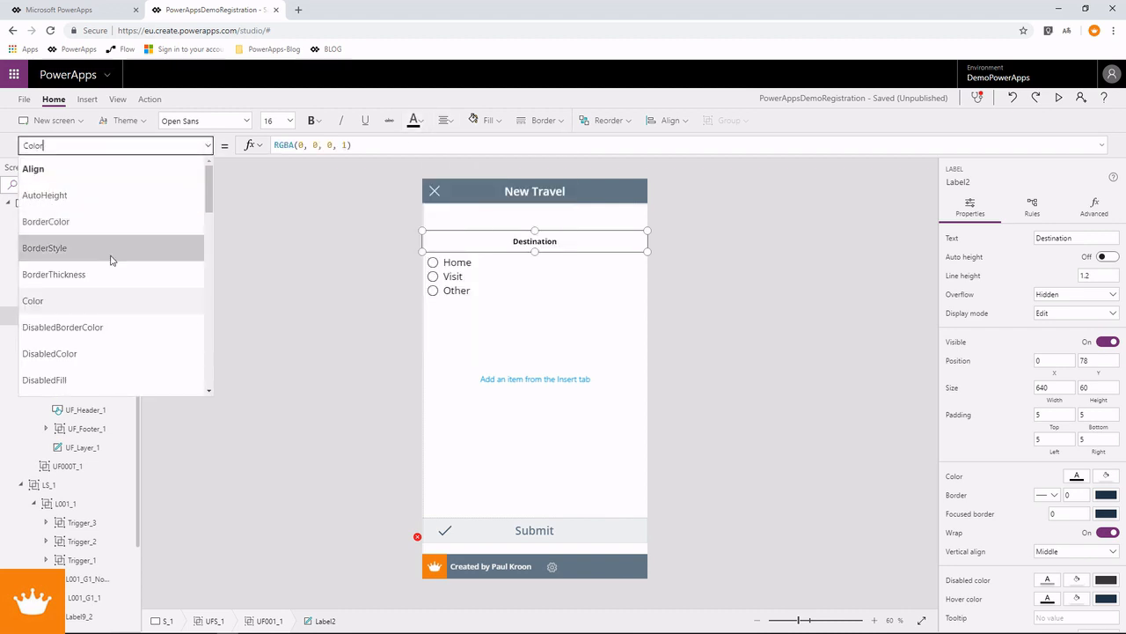
scroll(99, 339, "down", 3)
left_click(35, 202)
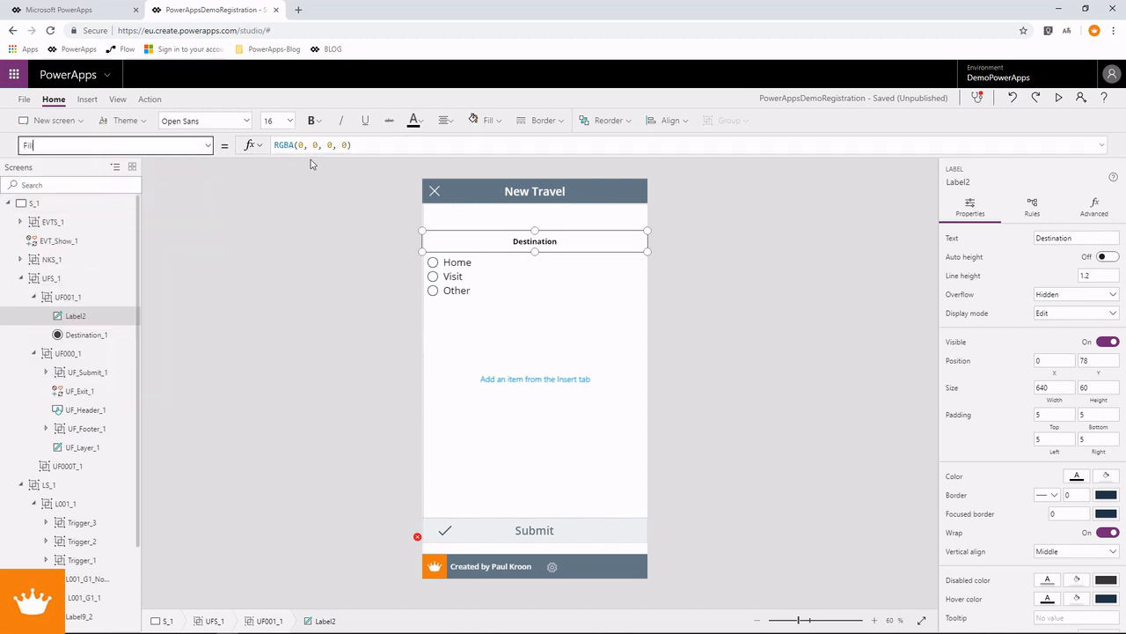
left_click_drag(352, 145, 244, 148)
type("Header")
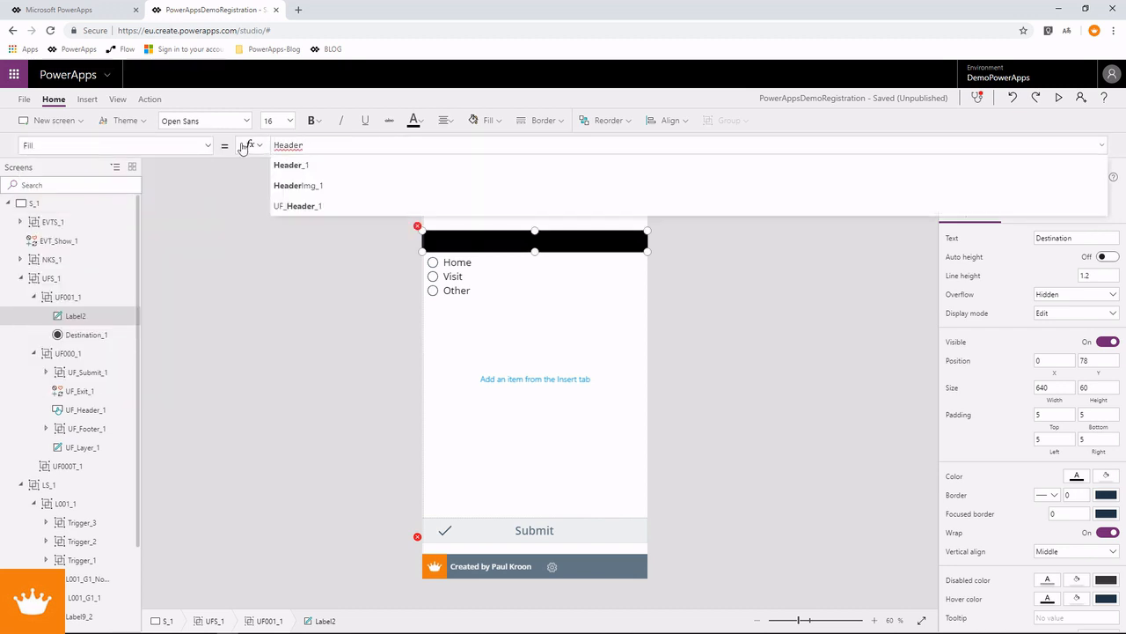
key("Tab")
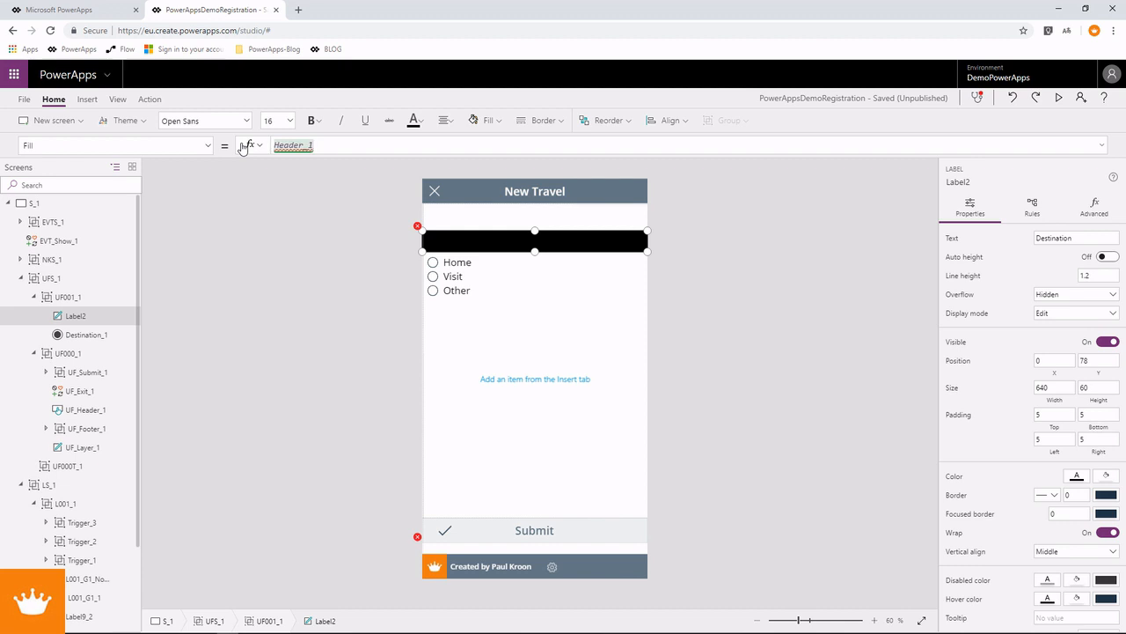
type(".Fill")
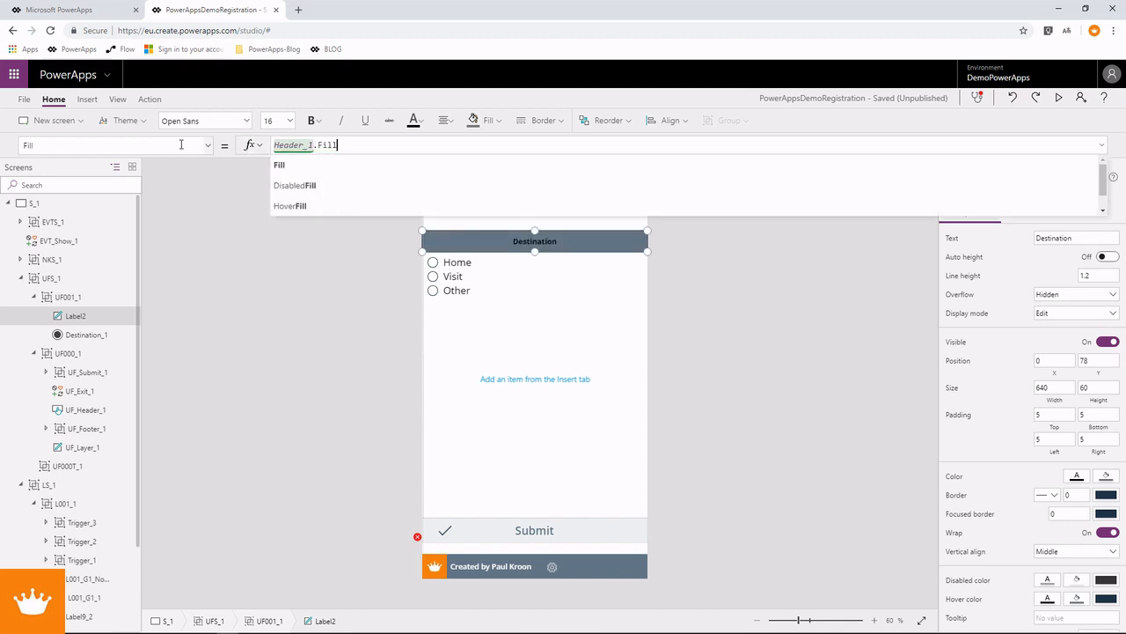
Step: Set the Destination label's Color property to Header_1.Color
left_click(207, 152)
scroll(101, 281, "up", 2)
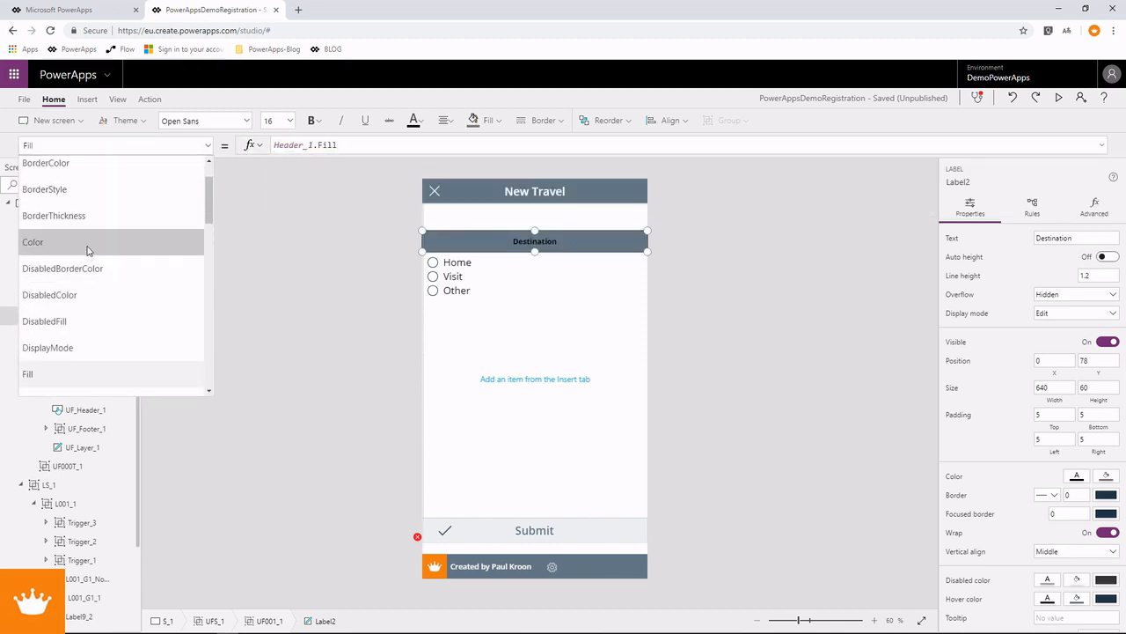
left_click(88, 242)
left_click_drag(354, 146, 249, 150)
type("He")
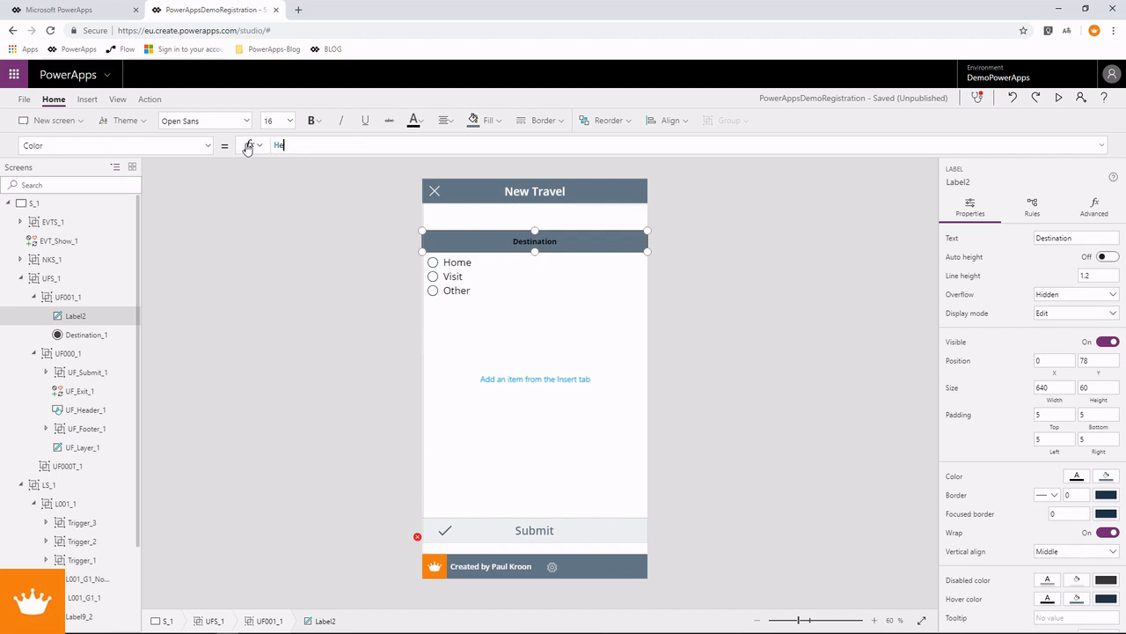
type("ader_1.Color")
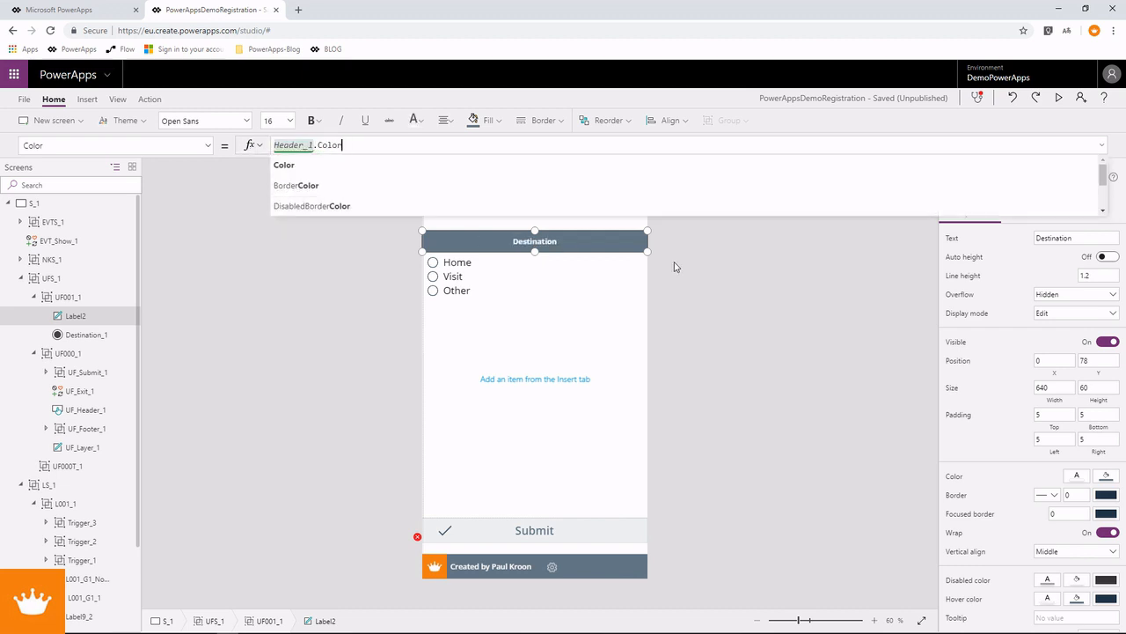
Step: Check the New Travel form in preview and give the Destination_1 radio control a border thickness of 1
left_click(1058, 98)
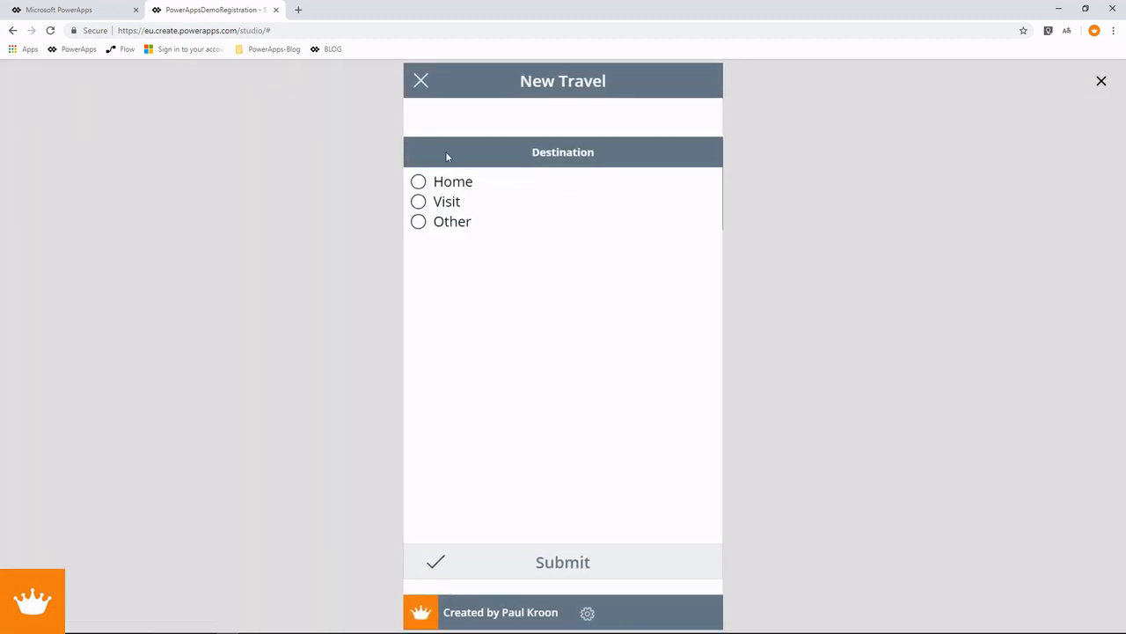
left_click(1101, 81)
left_click(572, 286)
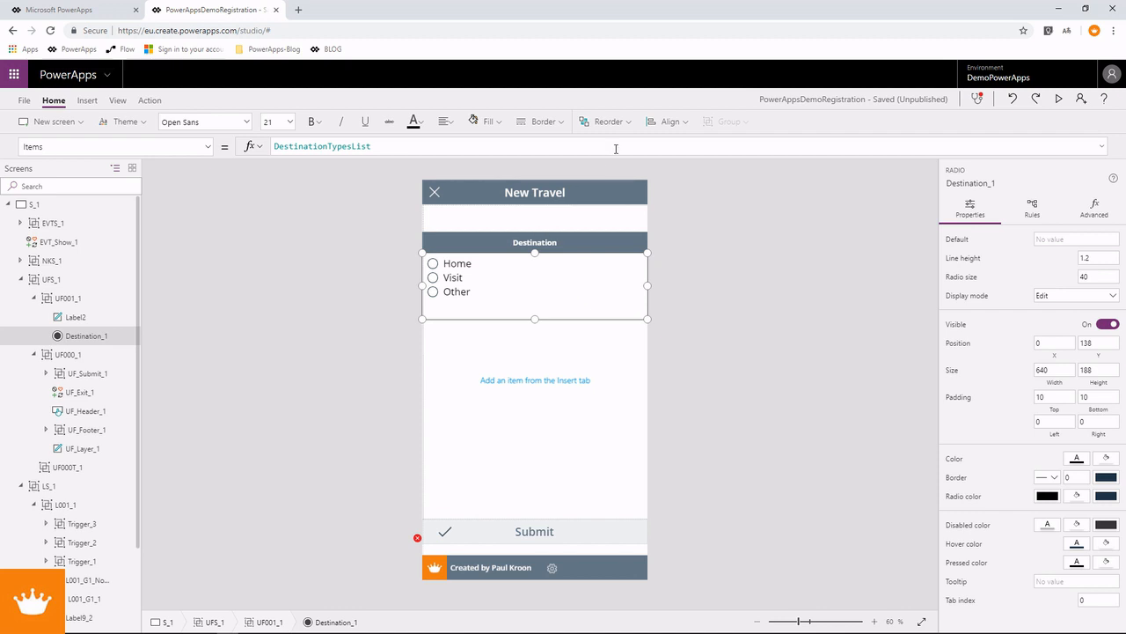
left_click(539, 121)
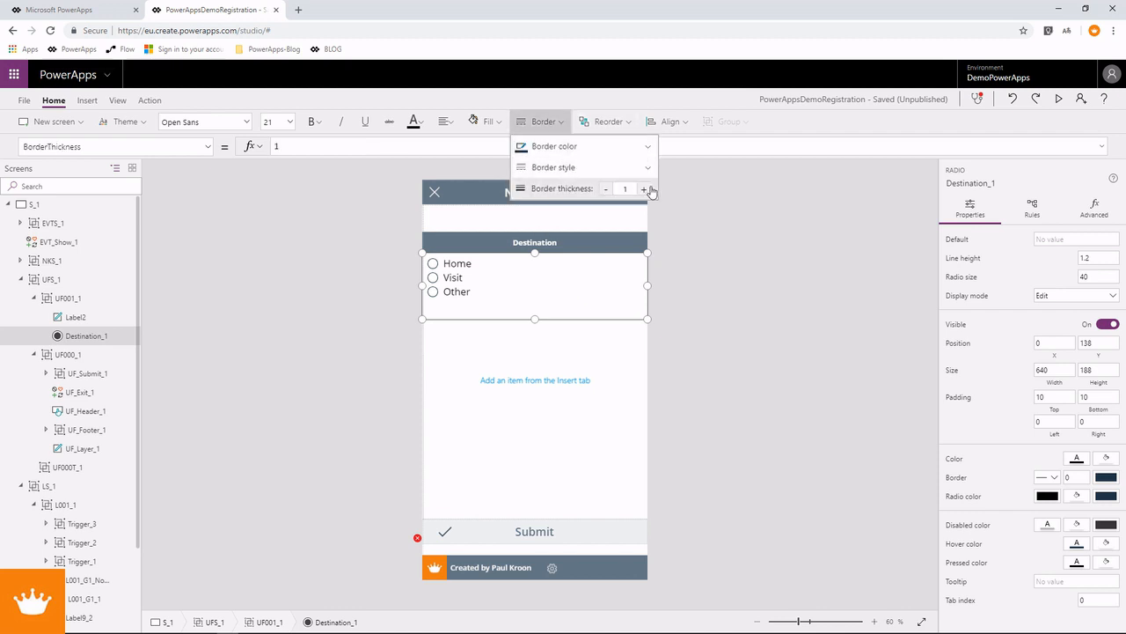
Step: Preview the New Travel form and try out the Home, Visit and Other destination choices
left_click(1061, 99)
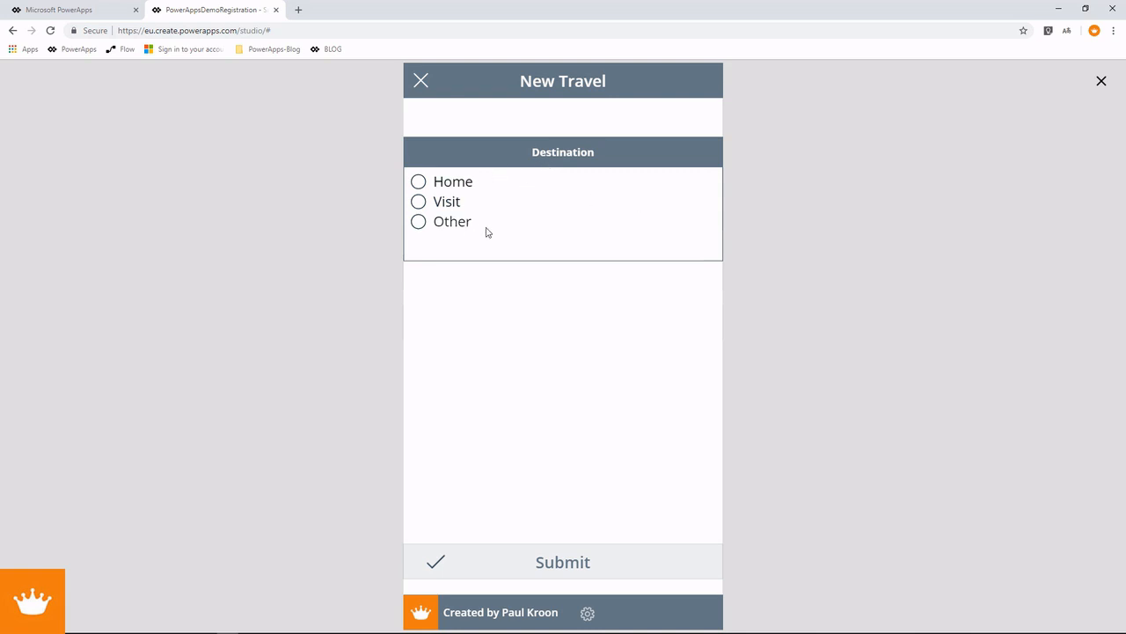
left_click(423, 185)
left_click(422, 222)
left_click(422, 203)
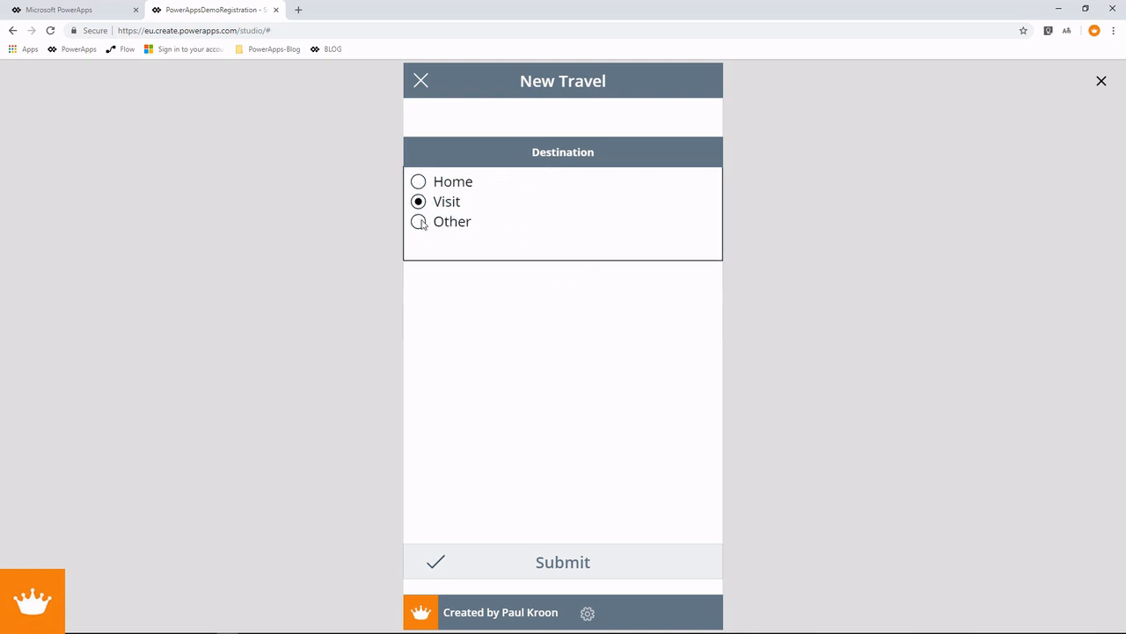
left_click(421, 222)
left_click(419, 182)
left_click(419, 203)
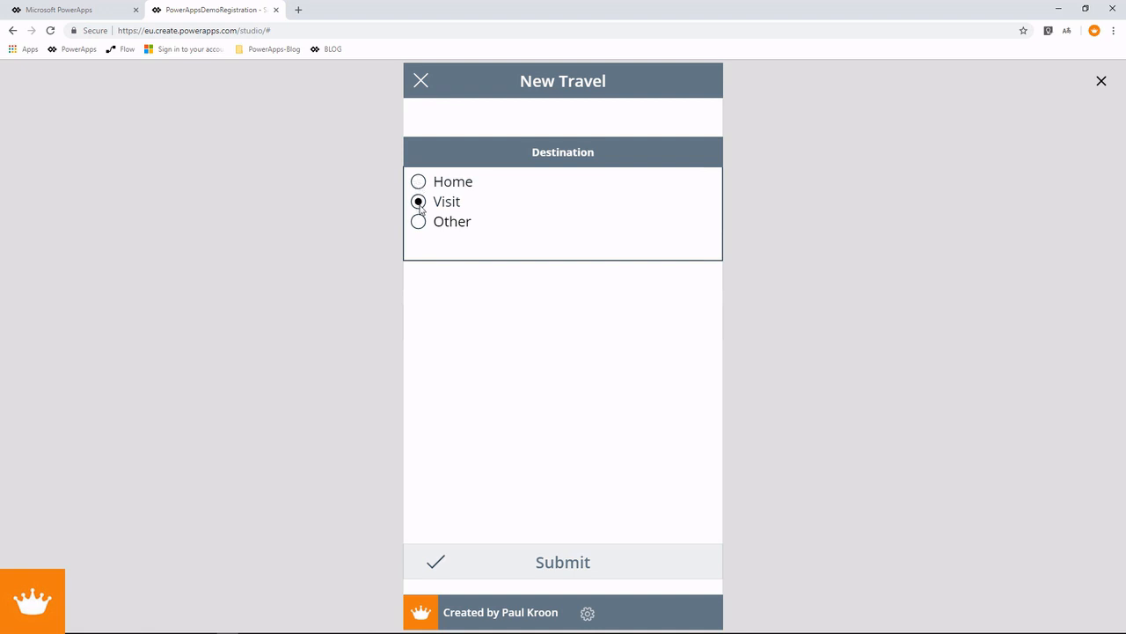
left_click(1102, 84)
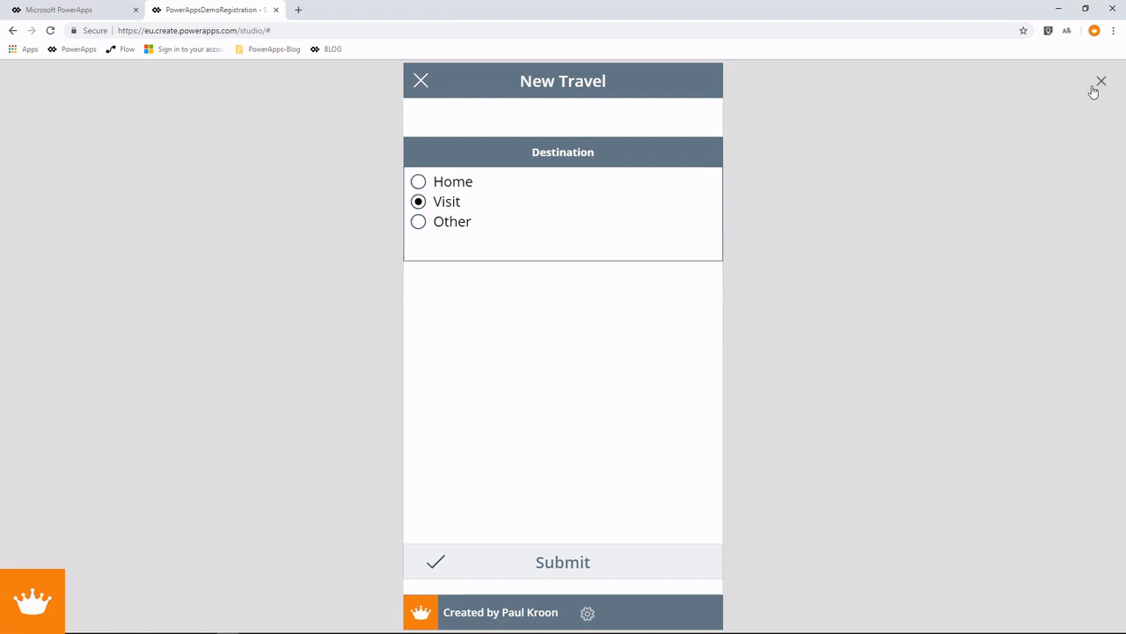
Step: Inspect the records of the DestinationTypesList collection and return to the form design
left_click(563, 282)
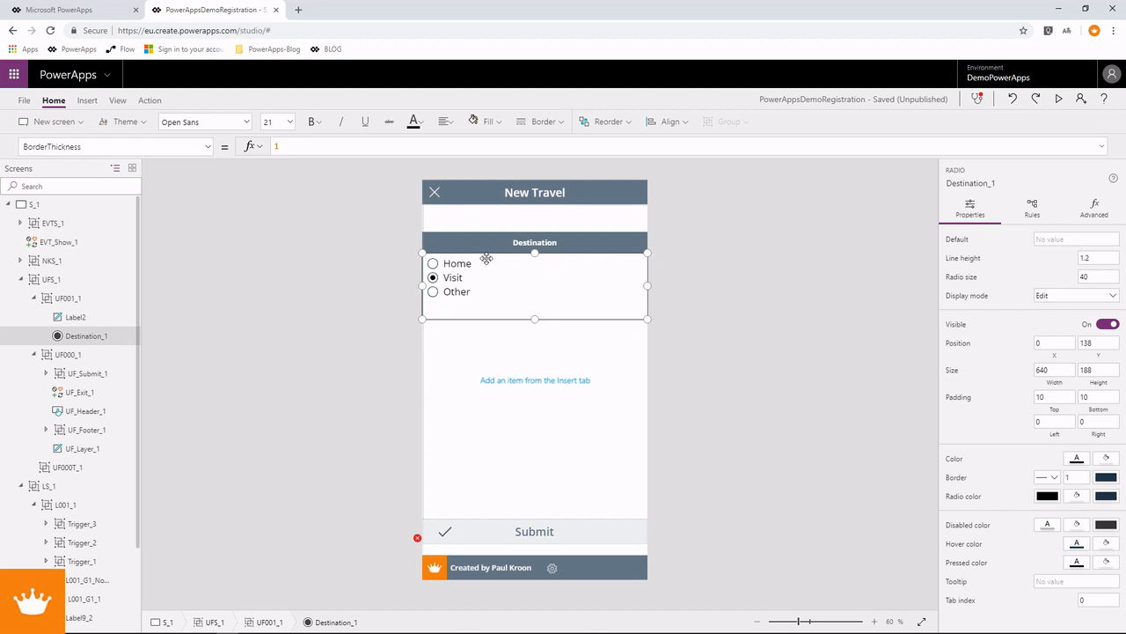
left_click(117, 101)
left_click(173, 124)
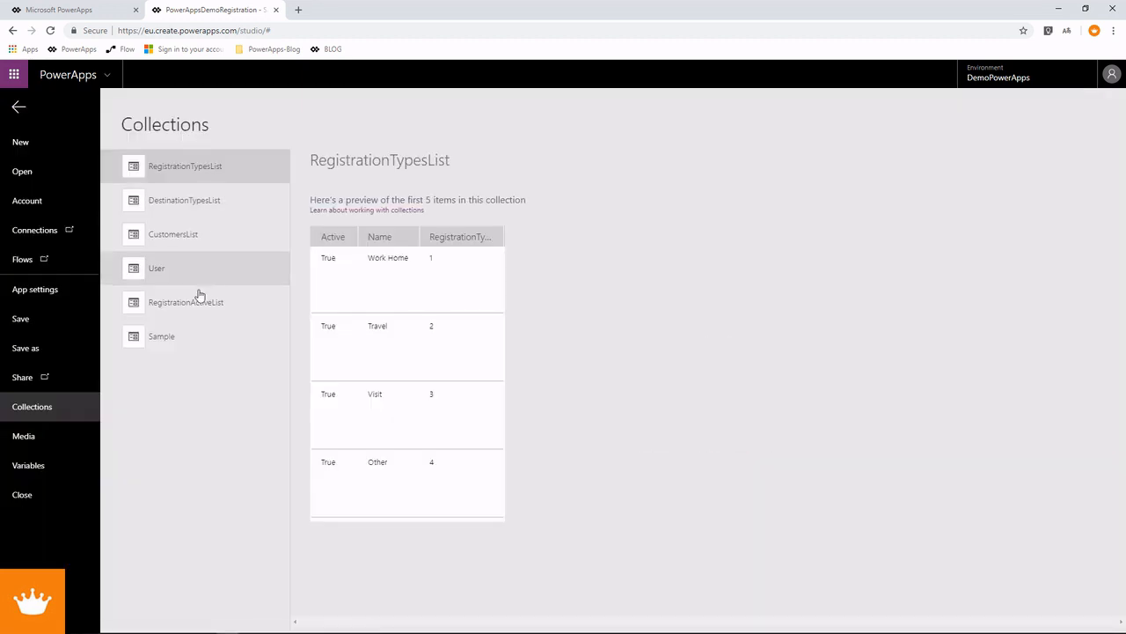
left_click(183, 201)
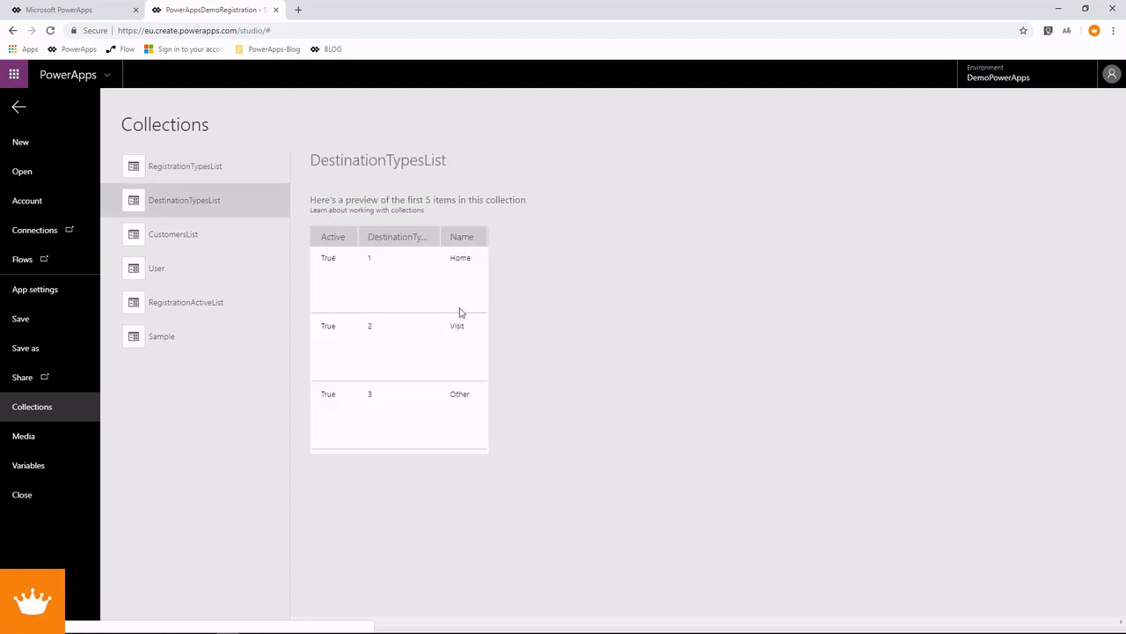
left_click(18, 108)
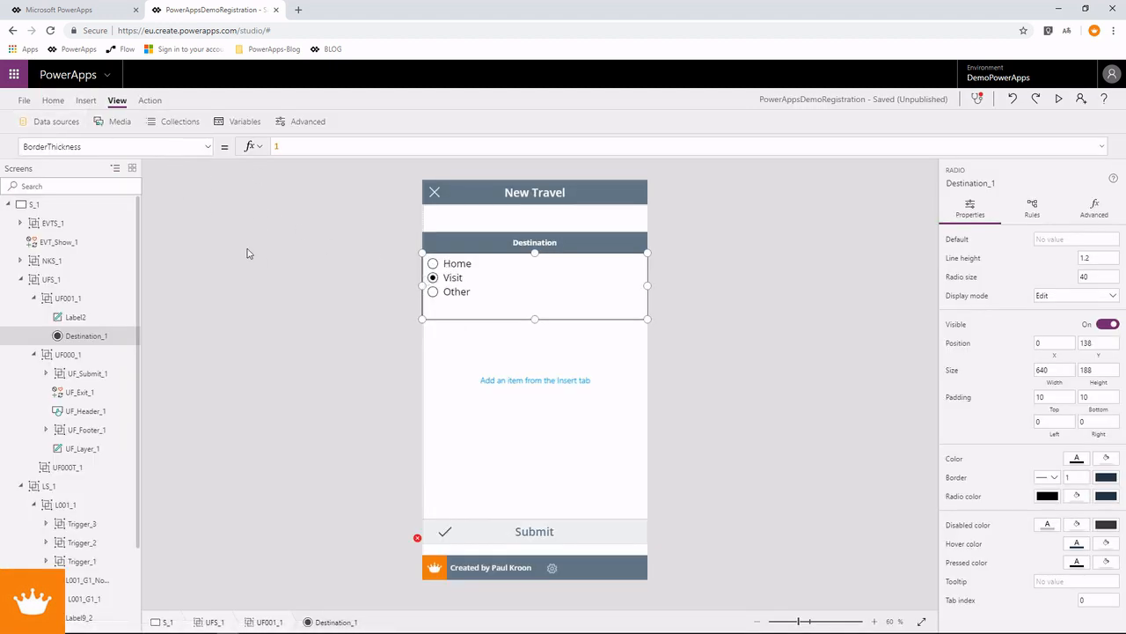
Step: Set the Destination_1 radio control's Default to "Visit" and reduce its height to about 146
left_click(208, 146)
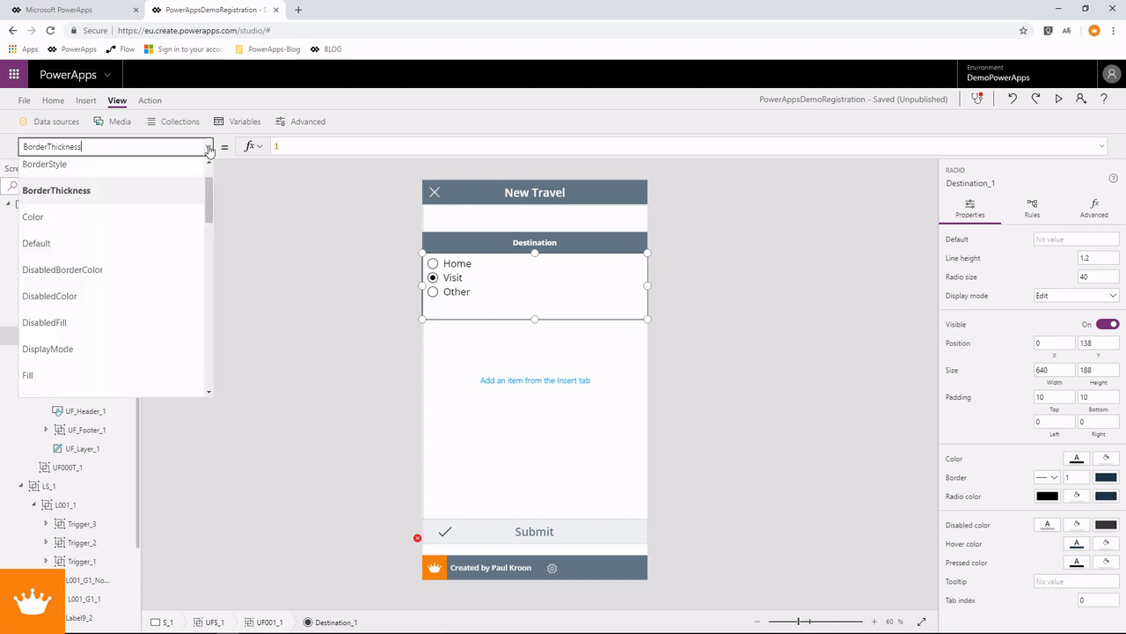
left_click(115, 245)
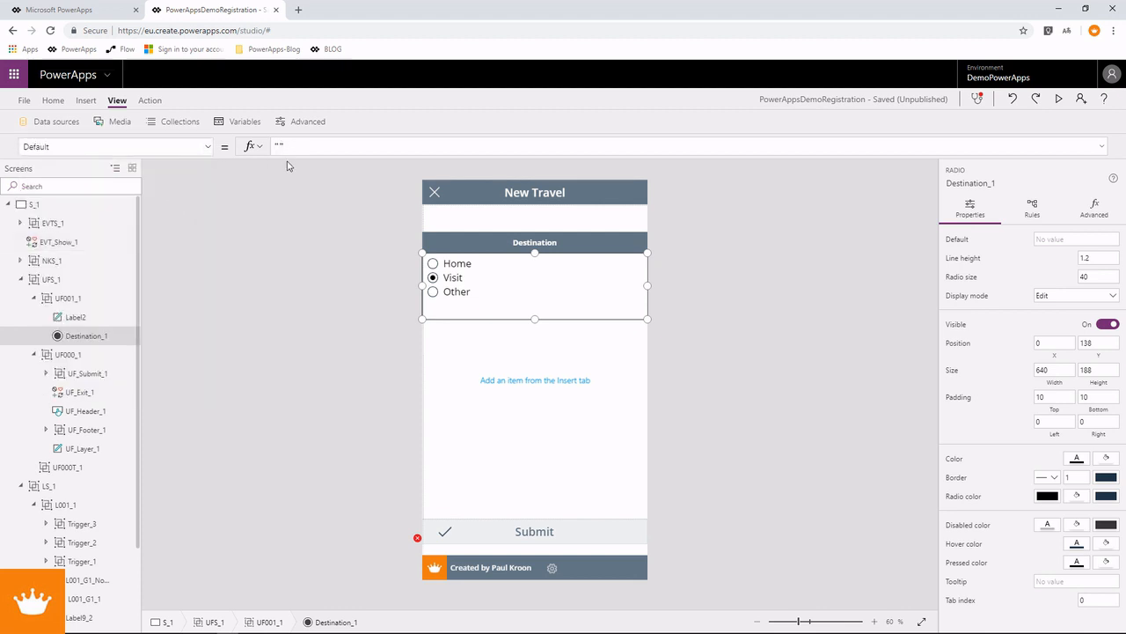
type("Visit")
left_click_drag(304, 146, 280, 146)
type("Home\"Visi")
left_click_drag(536, 319, 535, 305)
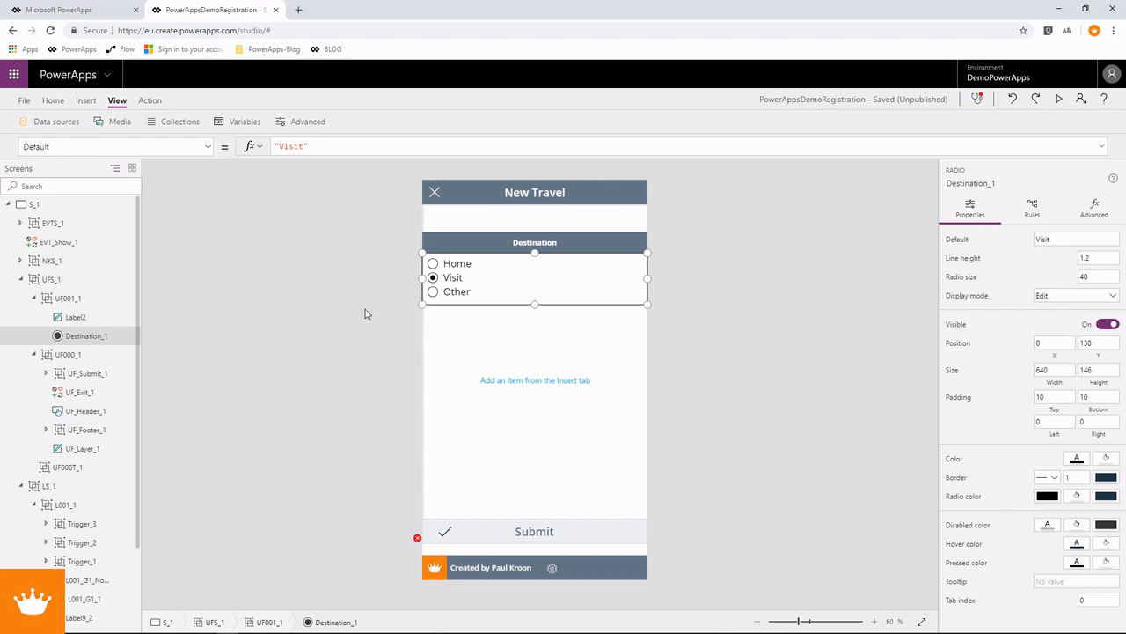
Step: Duplicate the Destination label, place the copy below the radio choices at about Y 381, and change its text to "Location"
left_click(501, 245)
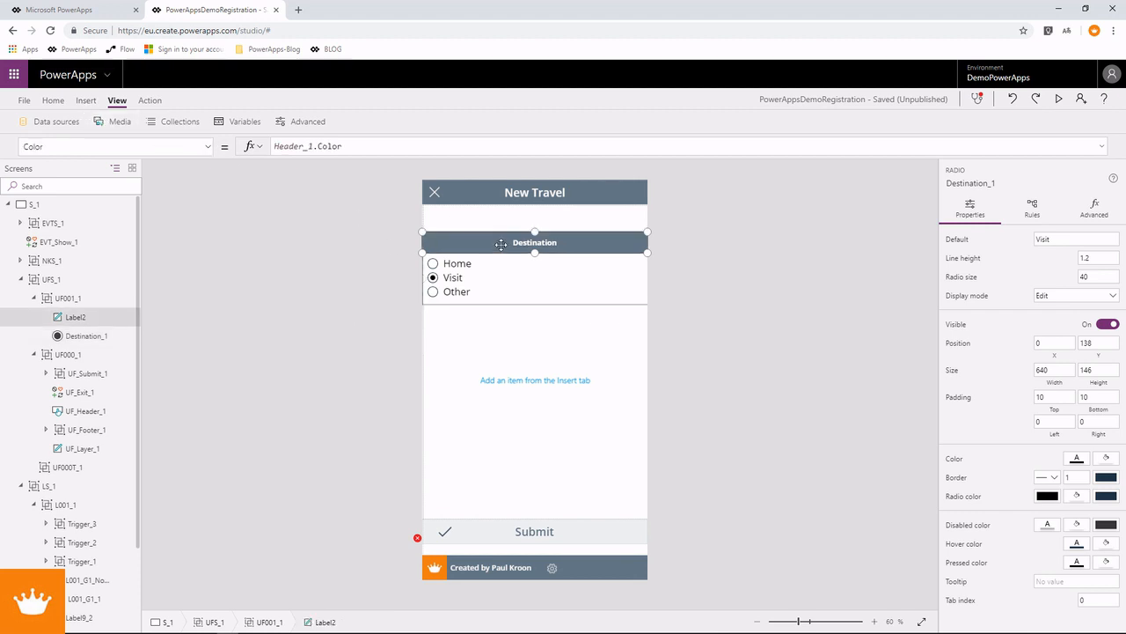
key("ctrl+c")
key("ctrl+v")
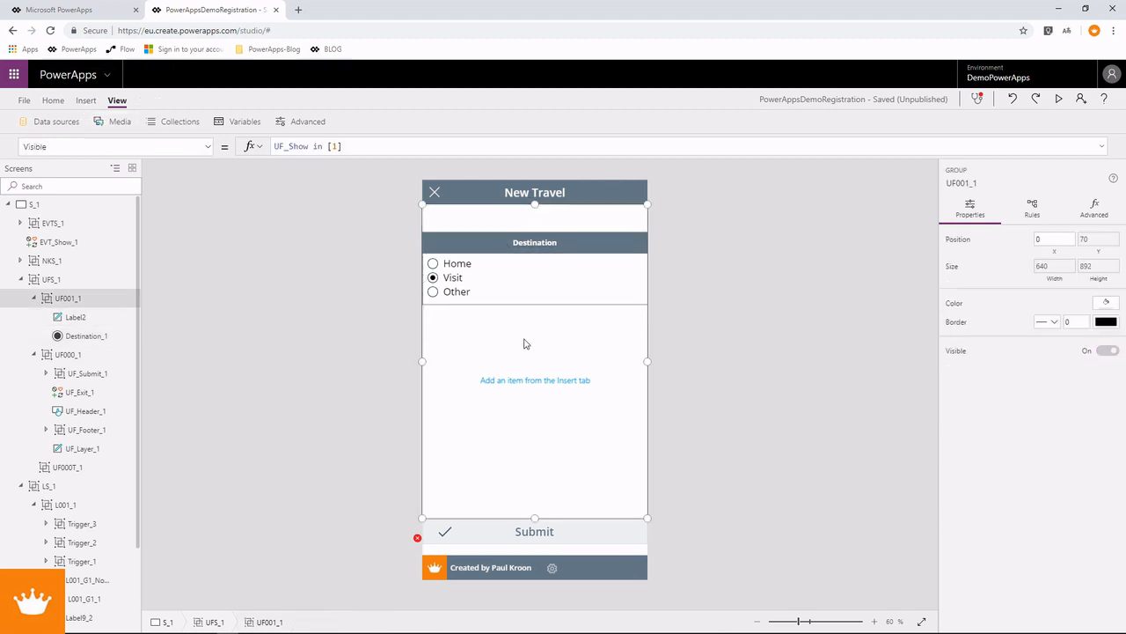
left_click_drag(509, 228, 500, 349)
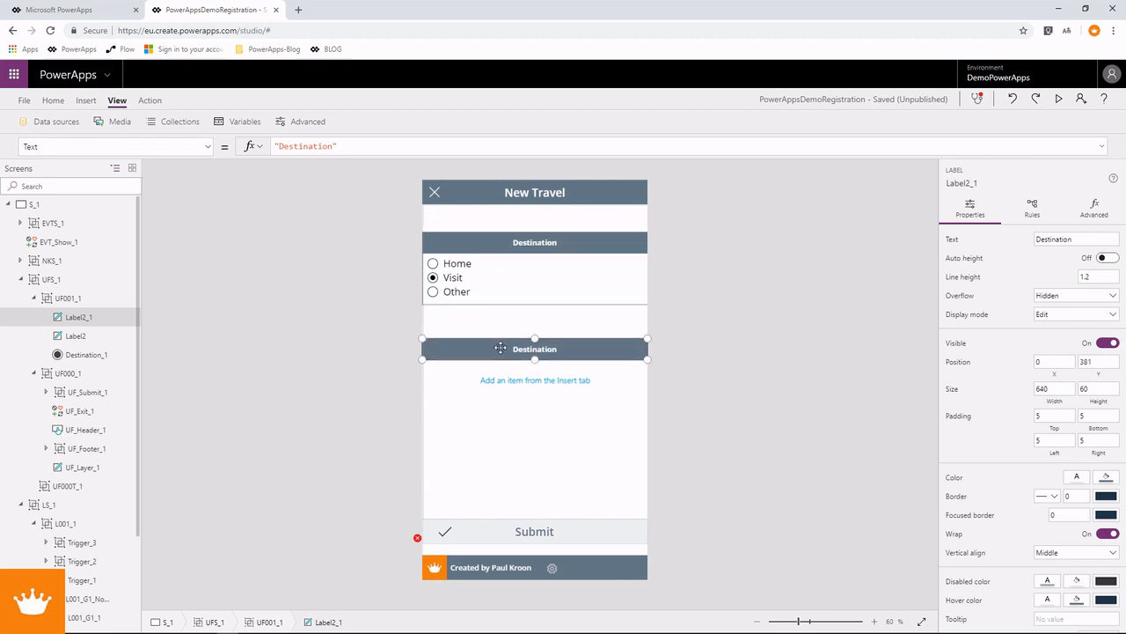
left_click_drag(334, 145, 280, 146)
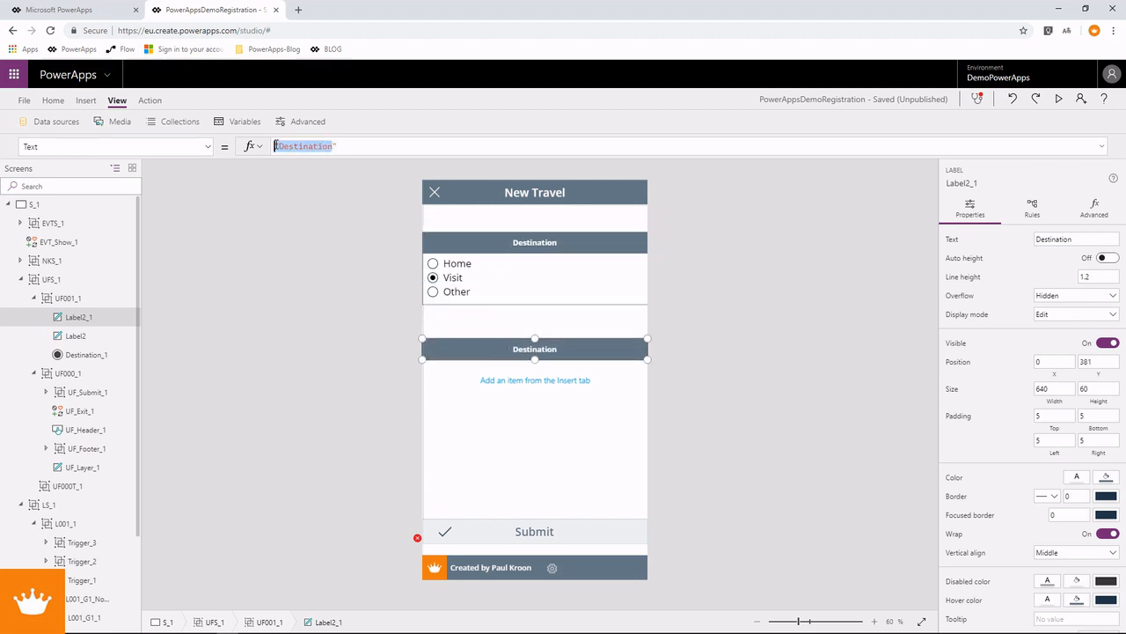
type("Location")
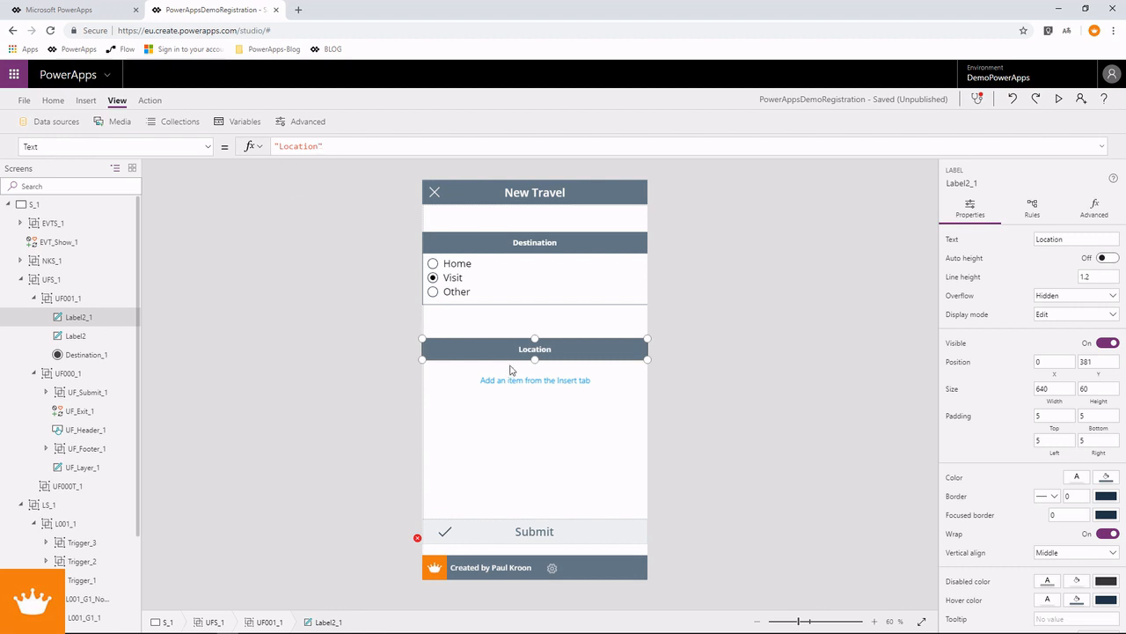
Step: Add a combo box directly below the Location label at X 0, Y 441 and widen it to 640
left_click(86, 100)
left_click(279, 121)
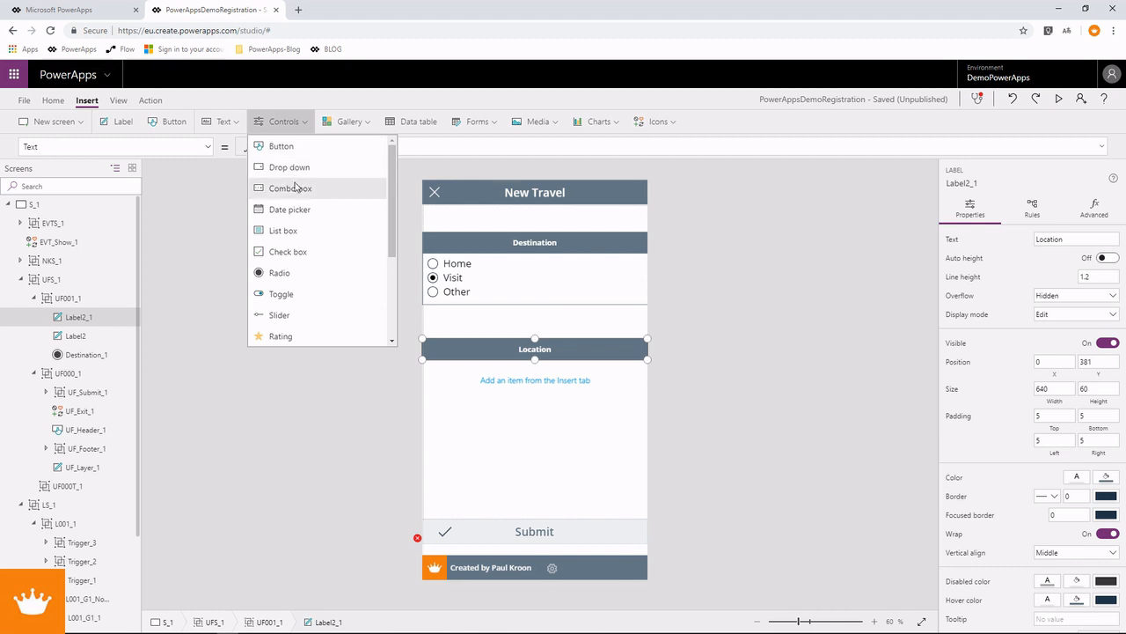
left_click(289, 187)
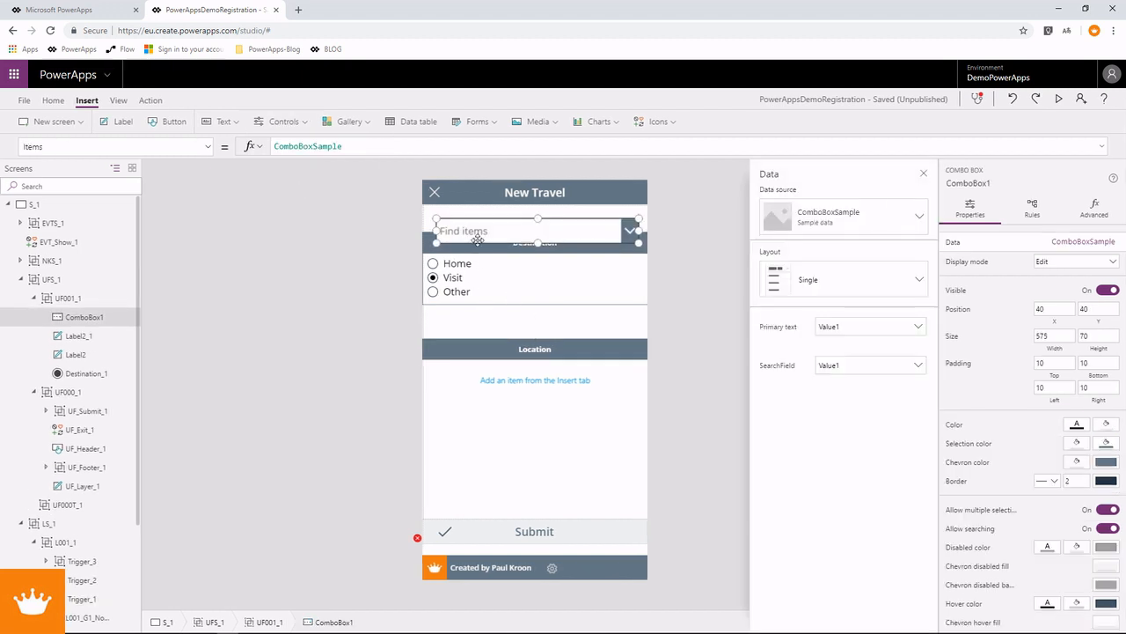
left_click_drag(478, 237, 464, 379)
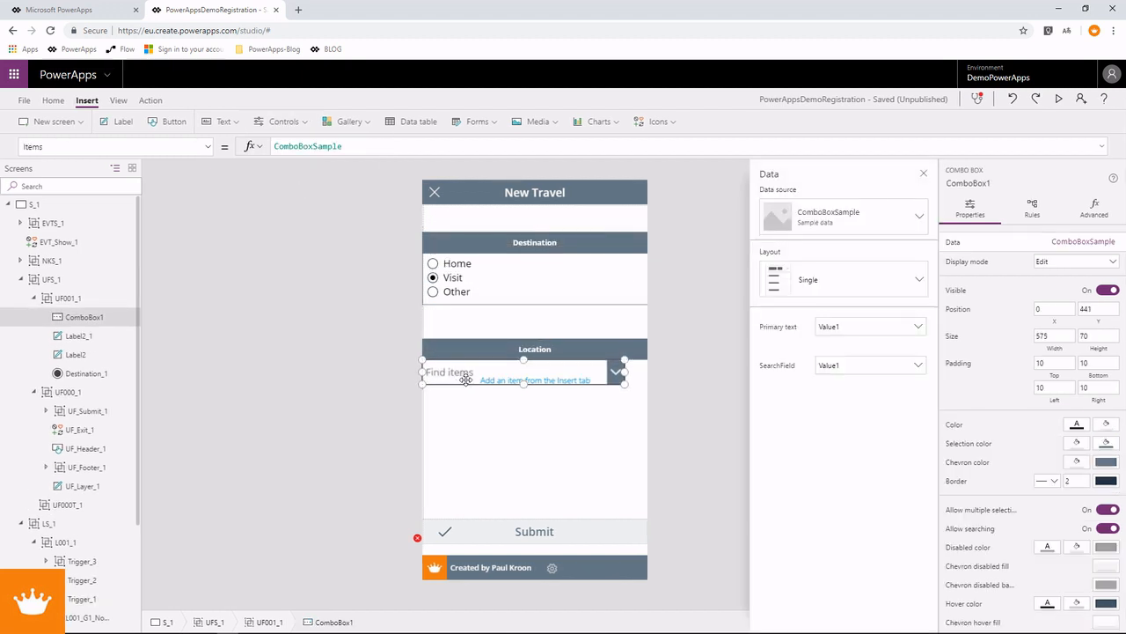
left_click_drag(631, 372, 647, 370)
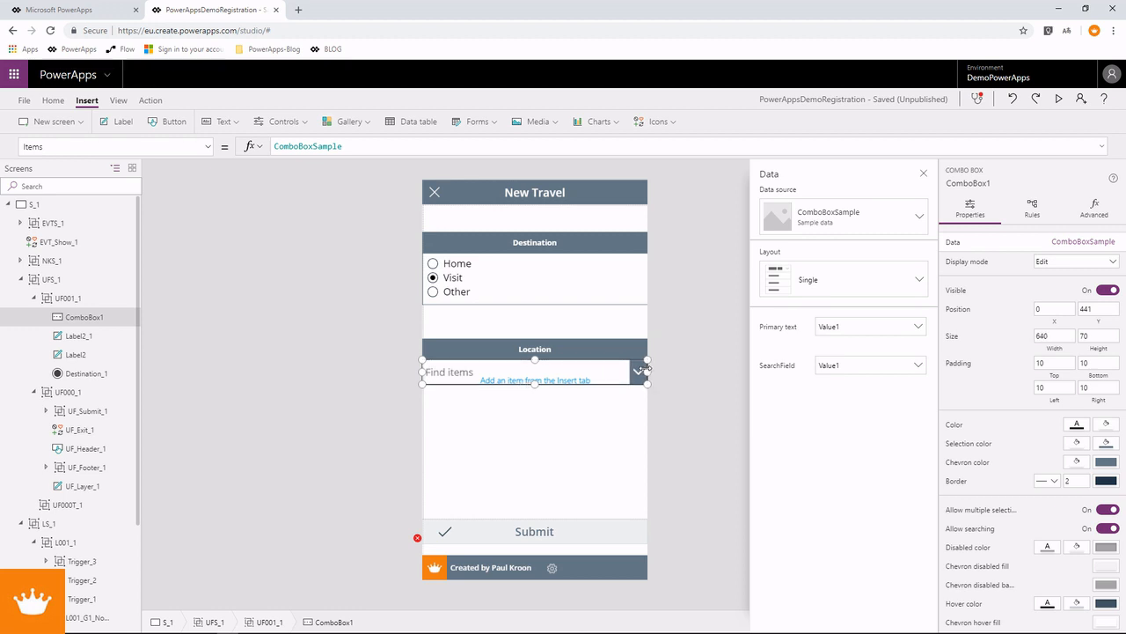
Step: Clear the ComboBoxSample formula from the Location combo box's Items property
left_click_drag(357, 146, 234, 151)
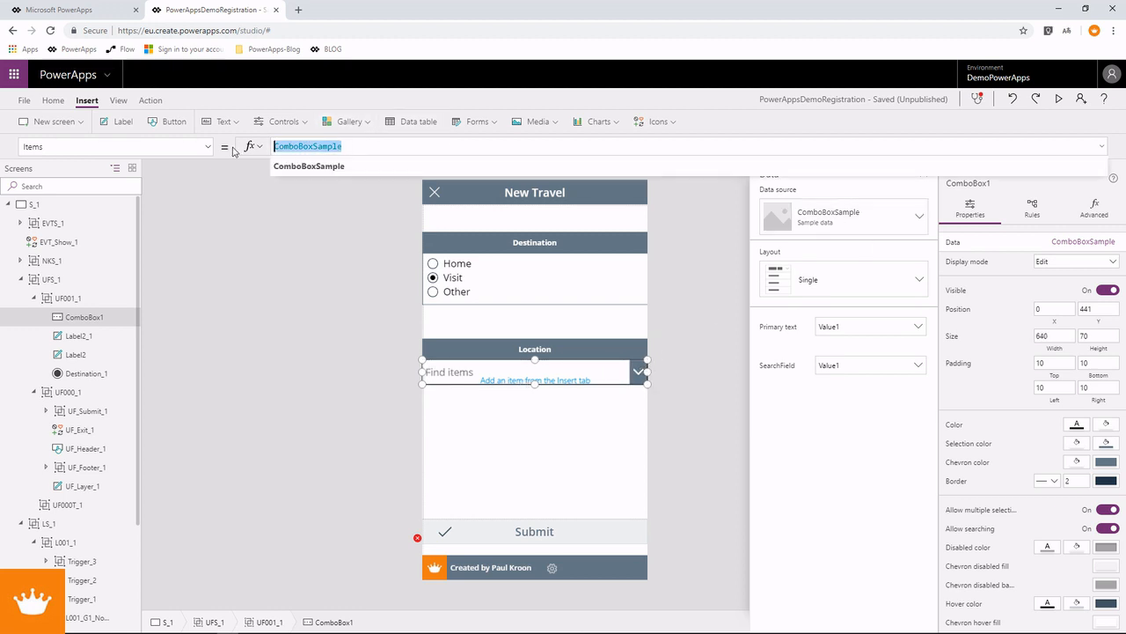
type("Loca")
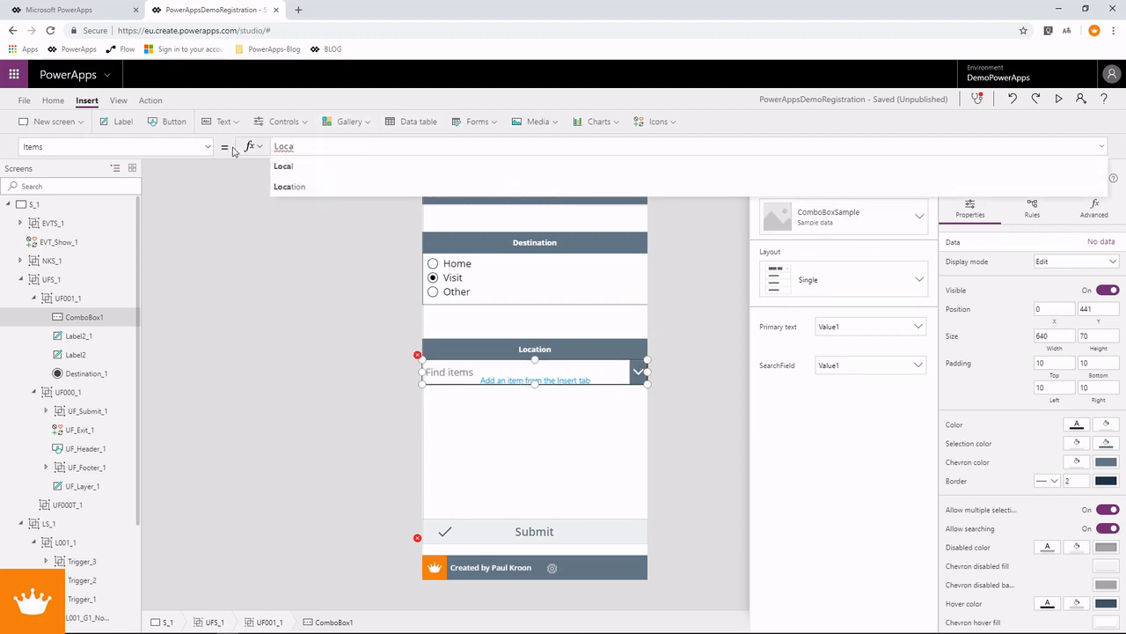
key("BackSpace")
key("BackSpace")
key("BackSpace")
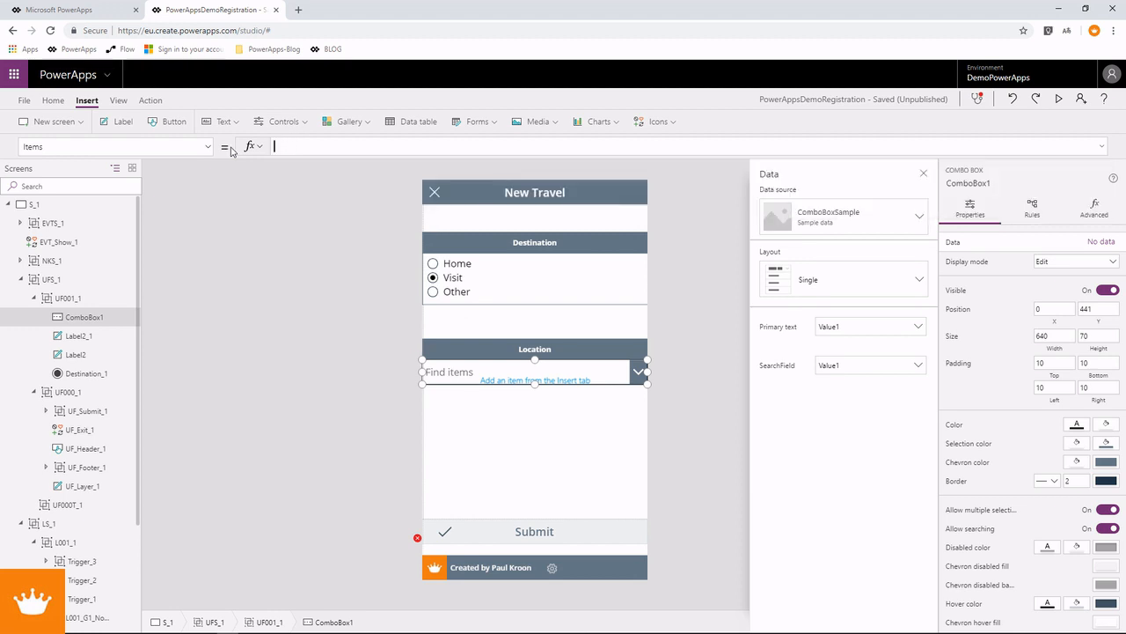
Step: Look through the app's collections for the one holding the customers and return to the form design
left_click(119, 101)
left_click(170, 122)
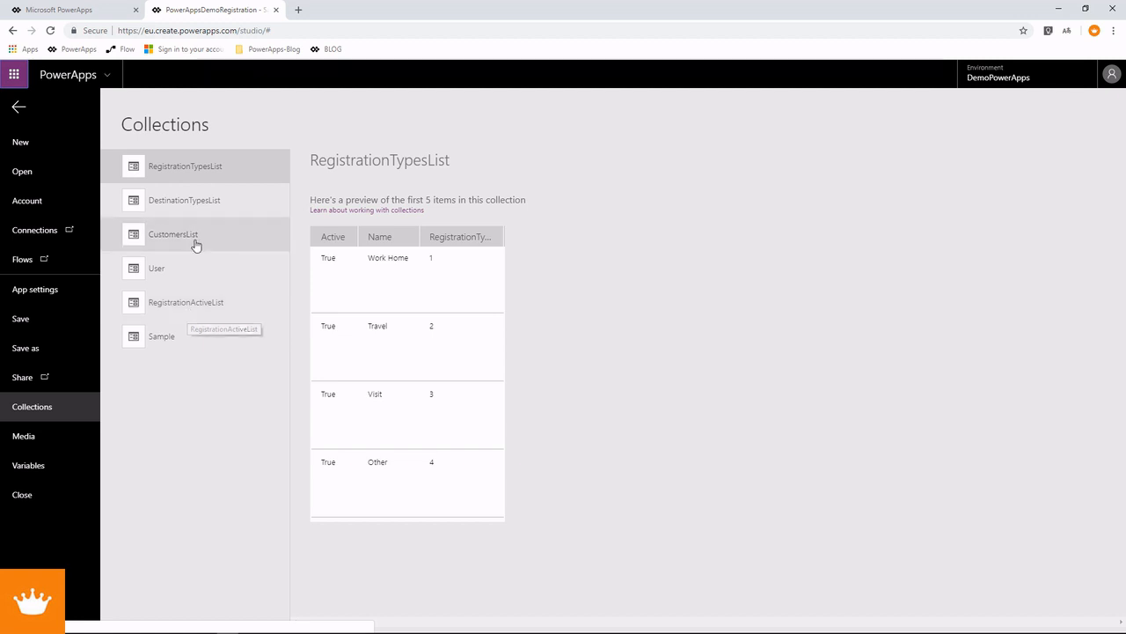
left_click(20, 107)
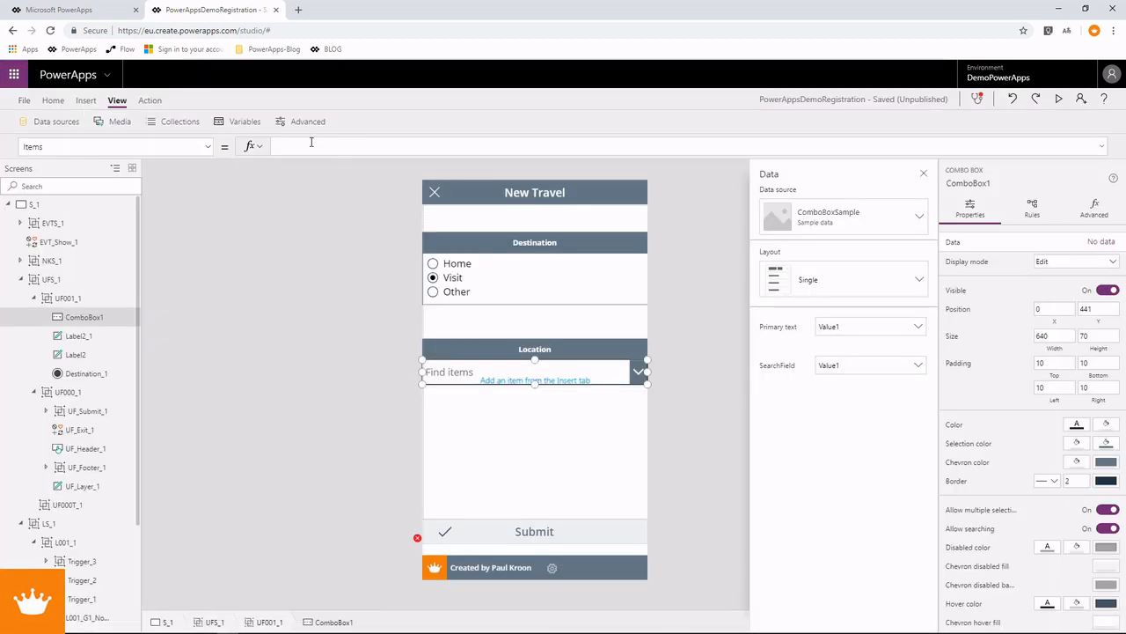
Step: Set the Location combo box's Items to ShowColumns(CustomersList,"CustomerName","CustomerID")
type("ShowC")
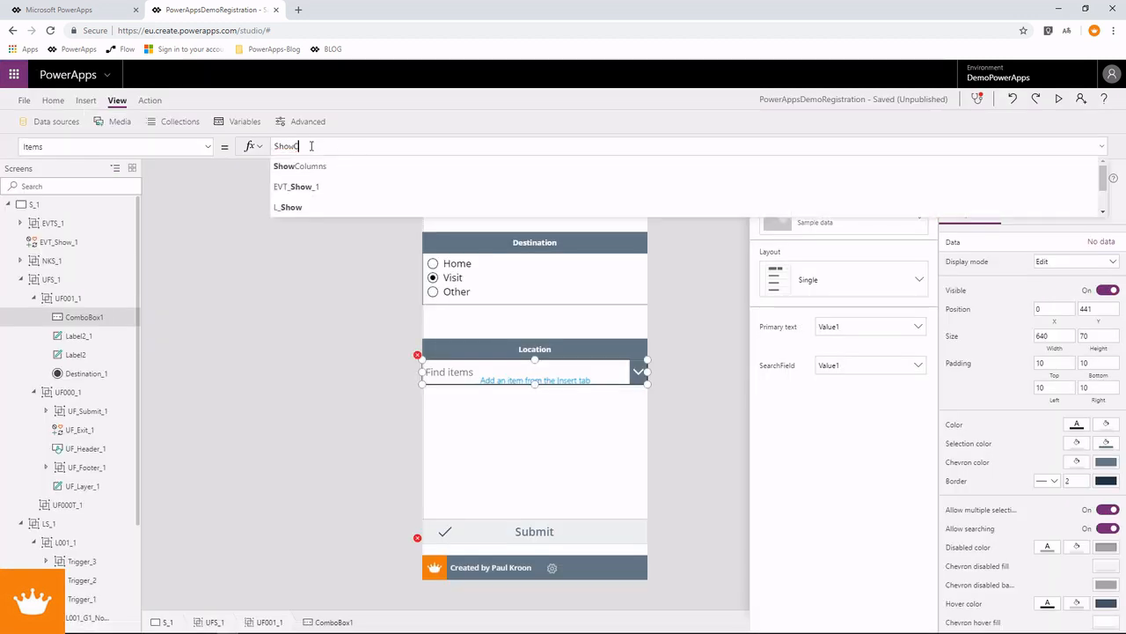
type("olumns(C")
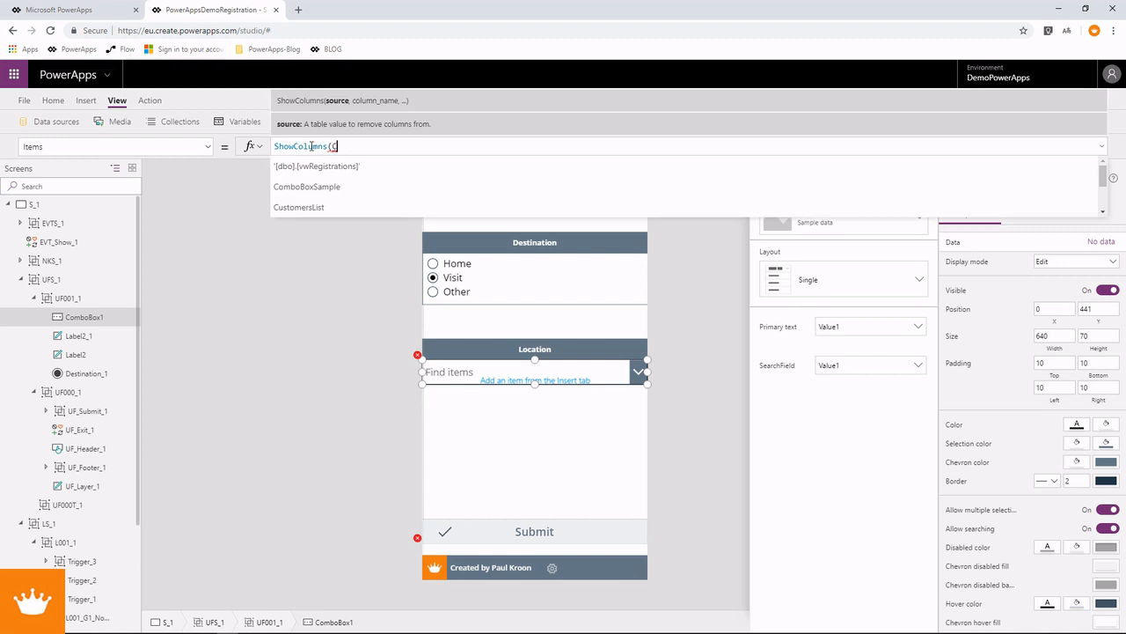
type("ustomersList")
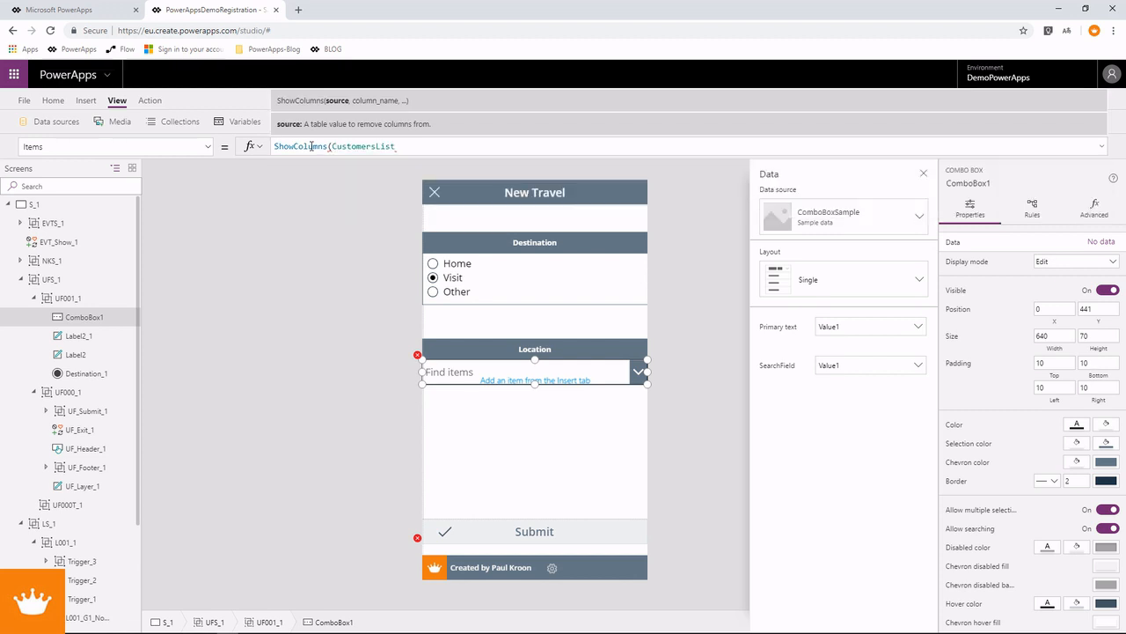
type(",\"")
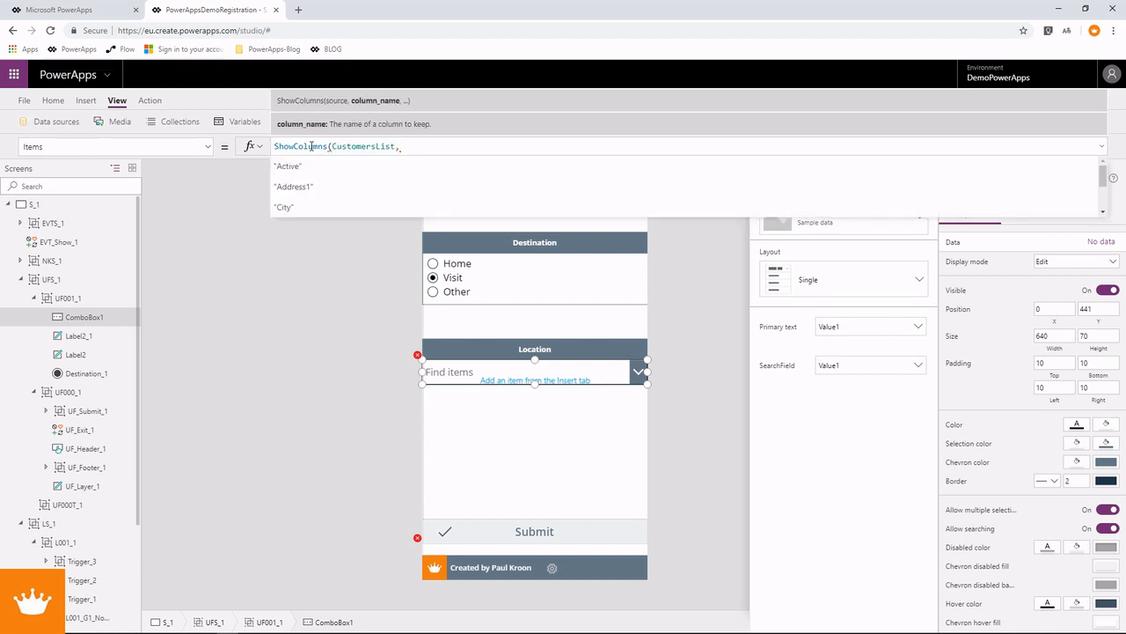
type("Cust")
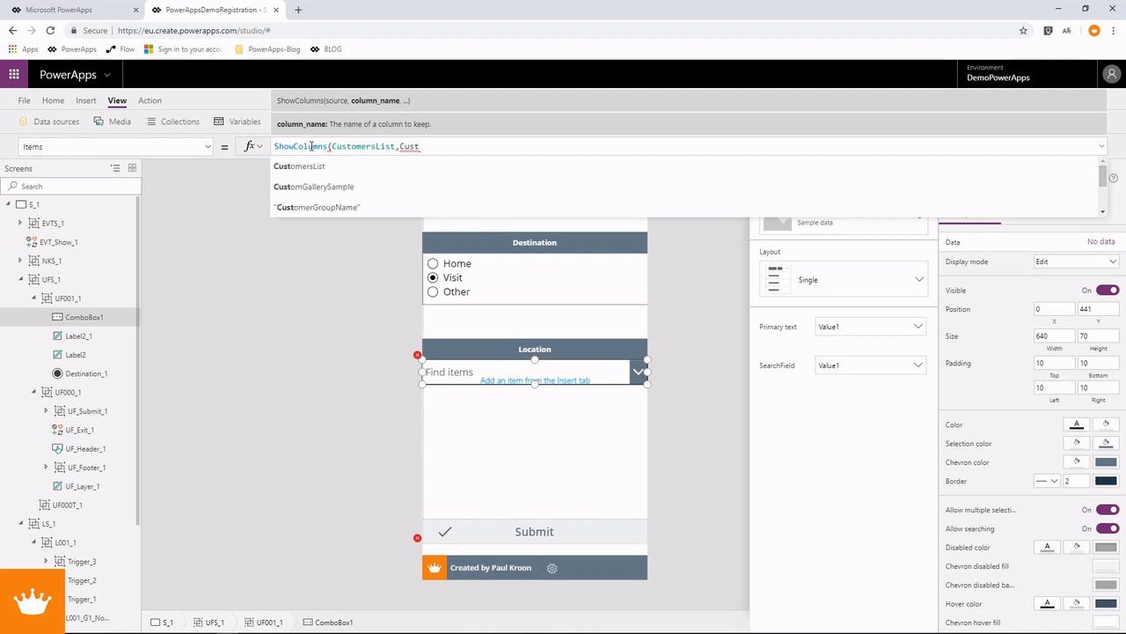
type("omerName\"")
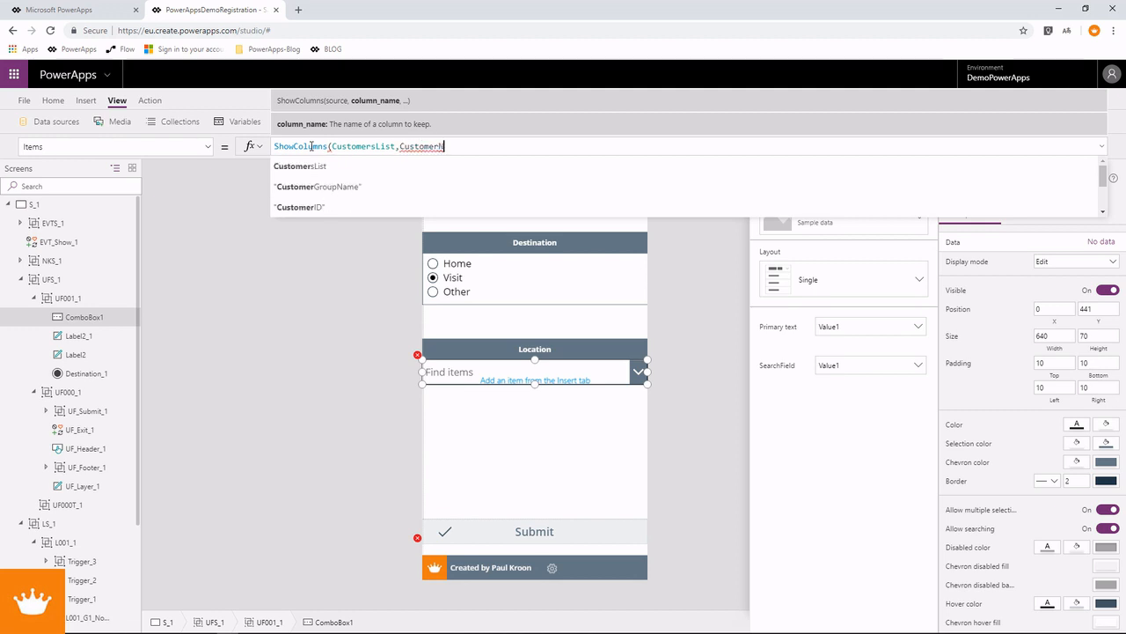
key("Tab")
type(",")
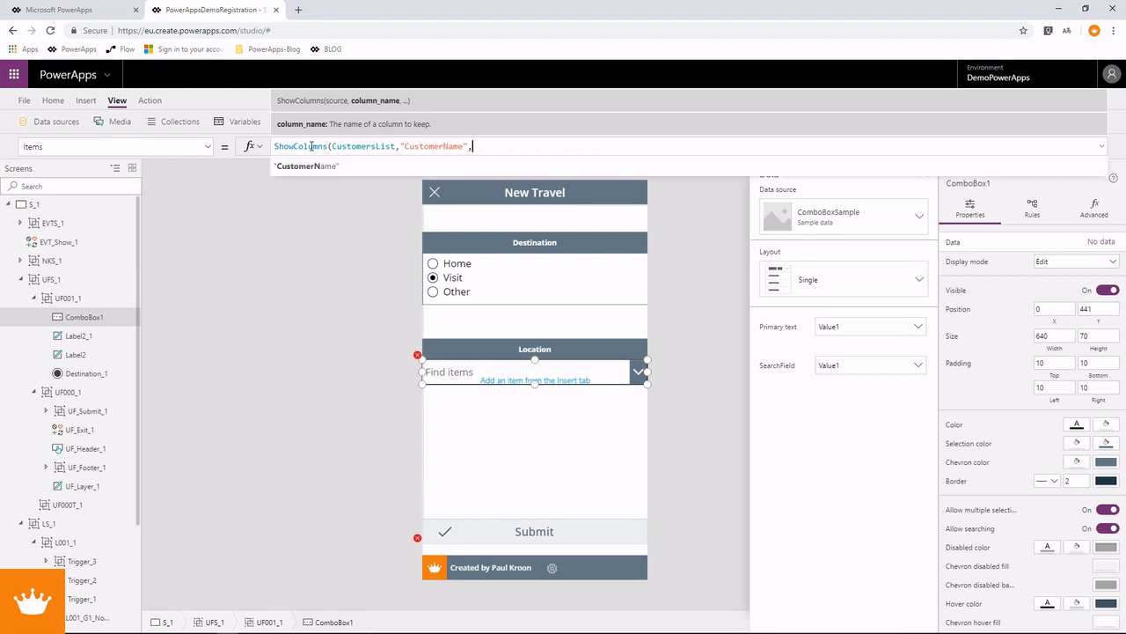
type("ID")
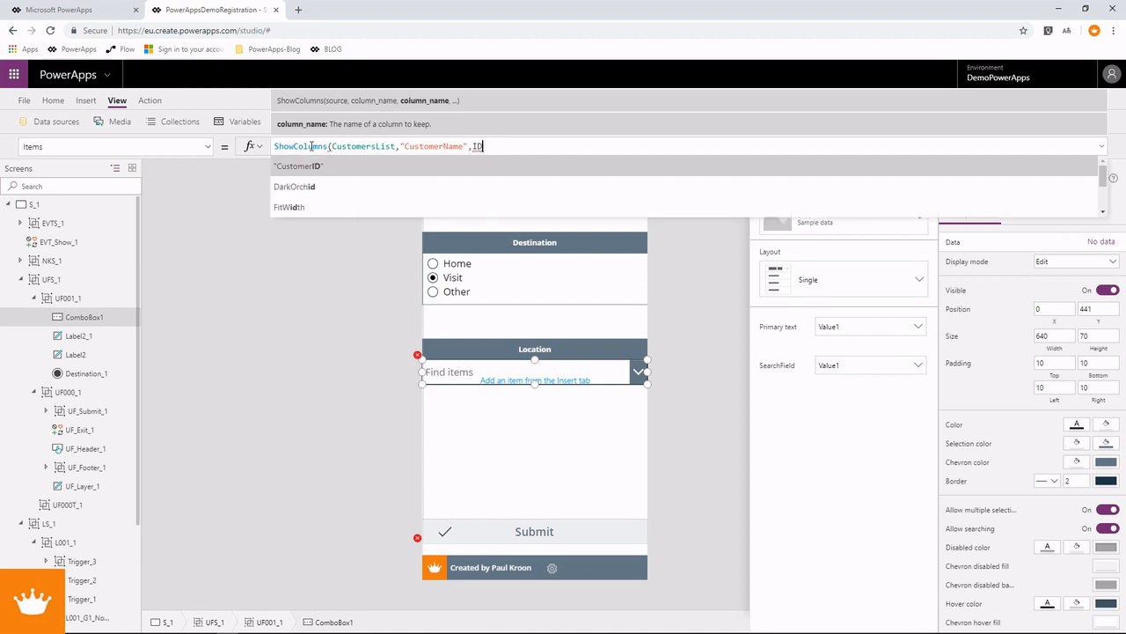
key("Tab")
type(")")
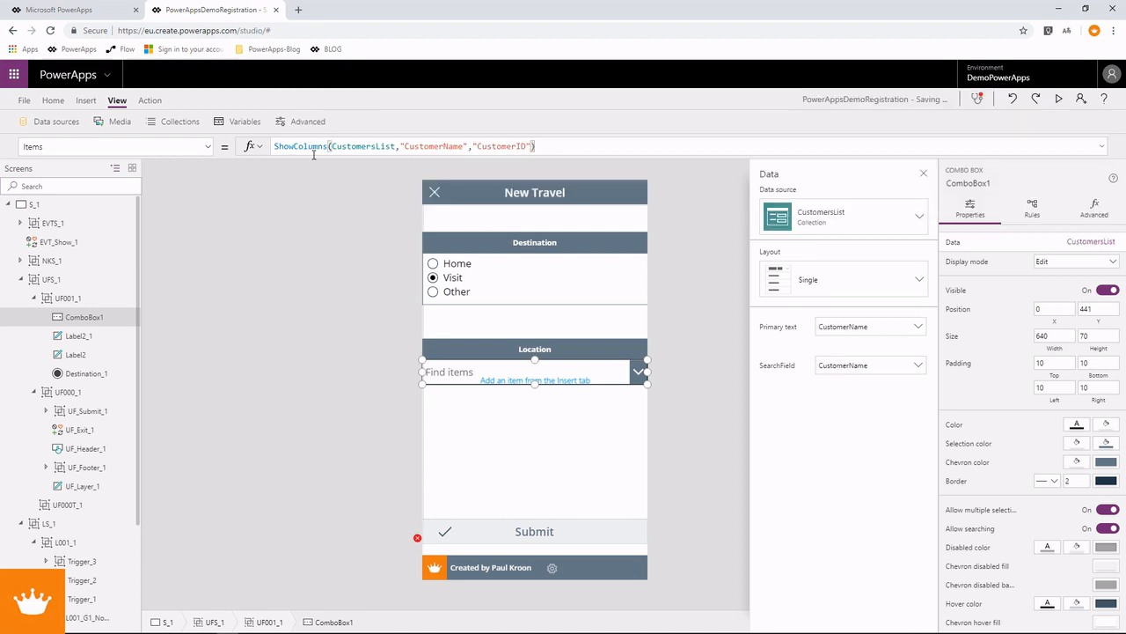
Step: Preview the form to check the order of the choices in the Location combo box, and return to editing
left_click(1061, 99)
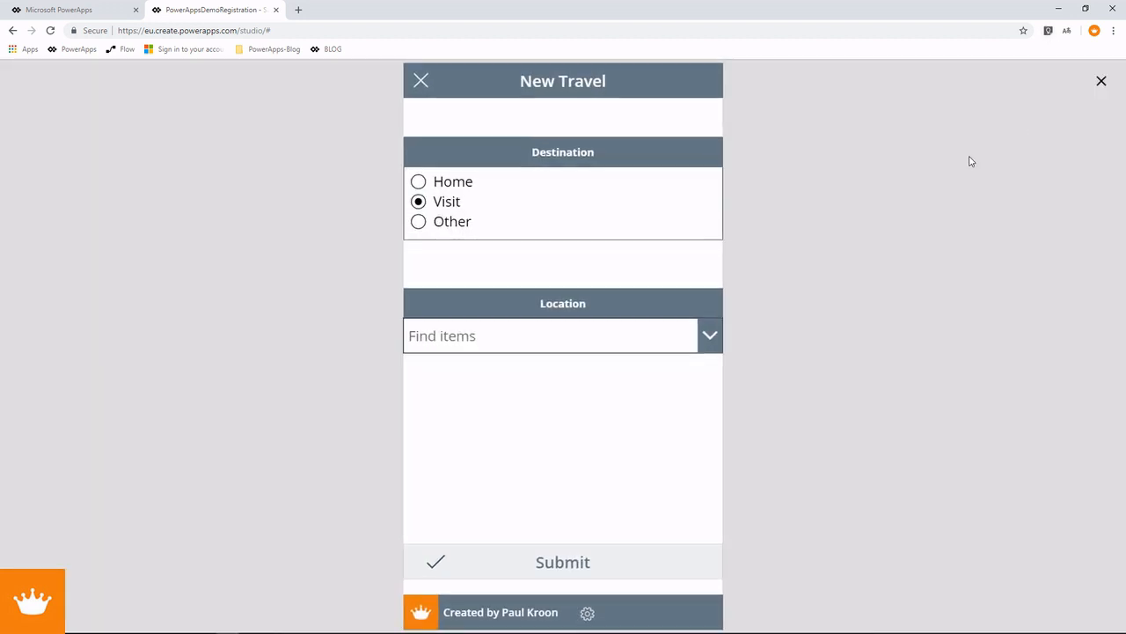
left_click(707, 340)
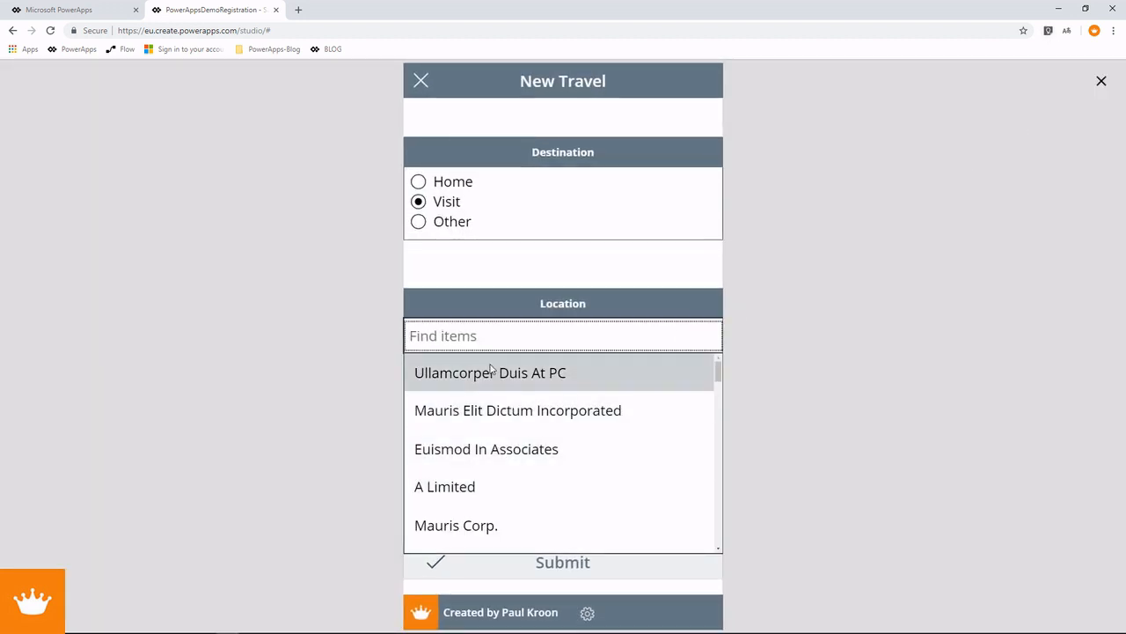
left_click(485, 509)
left_click(709, 337)
left_click(502, 476)
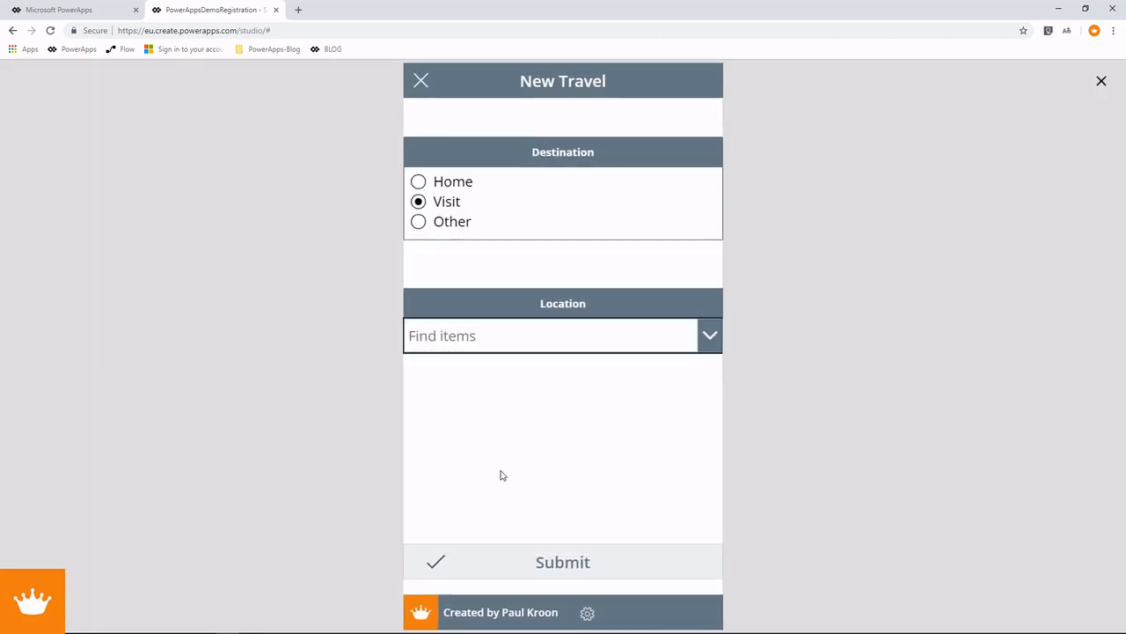
left_click(710, 341)
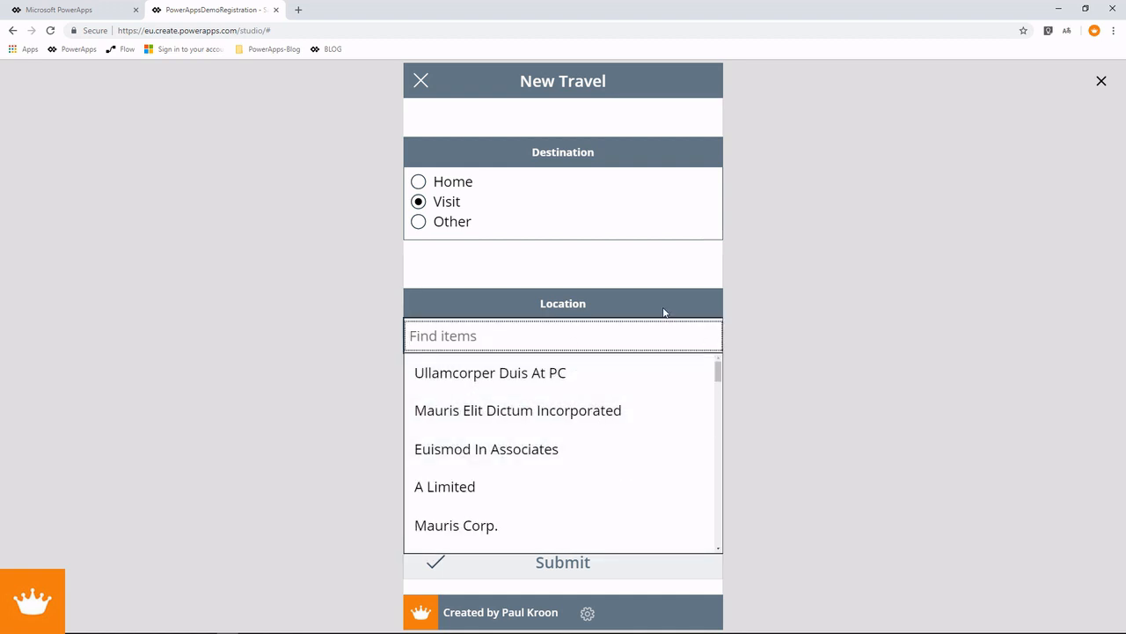
left_click(688, 333)
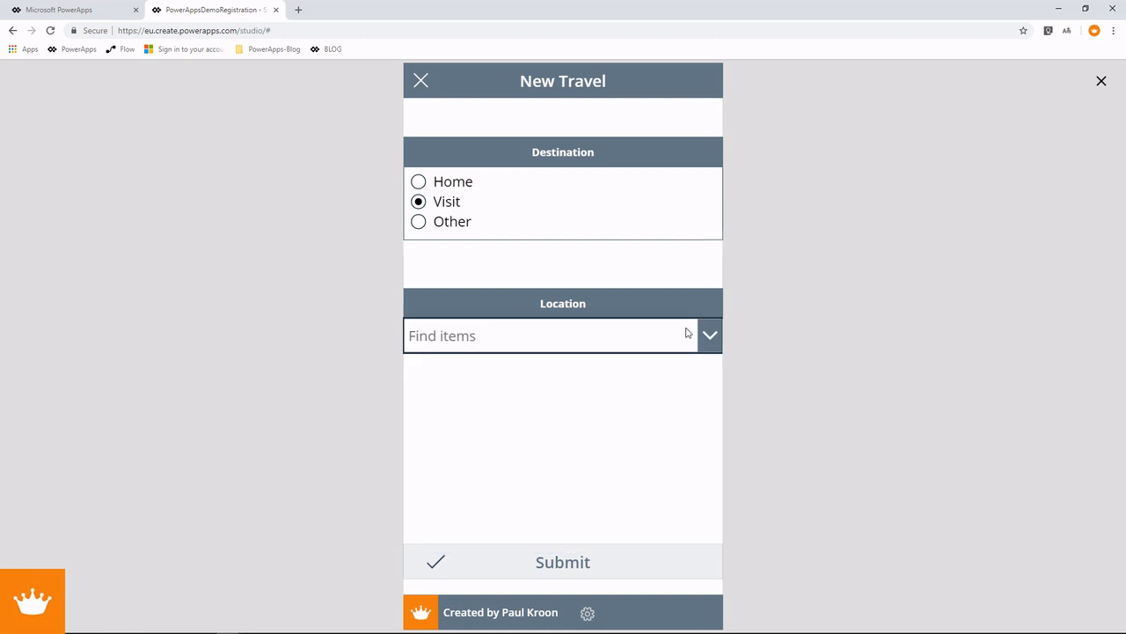
left_click(1101, 80)
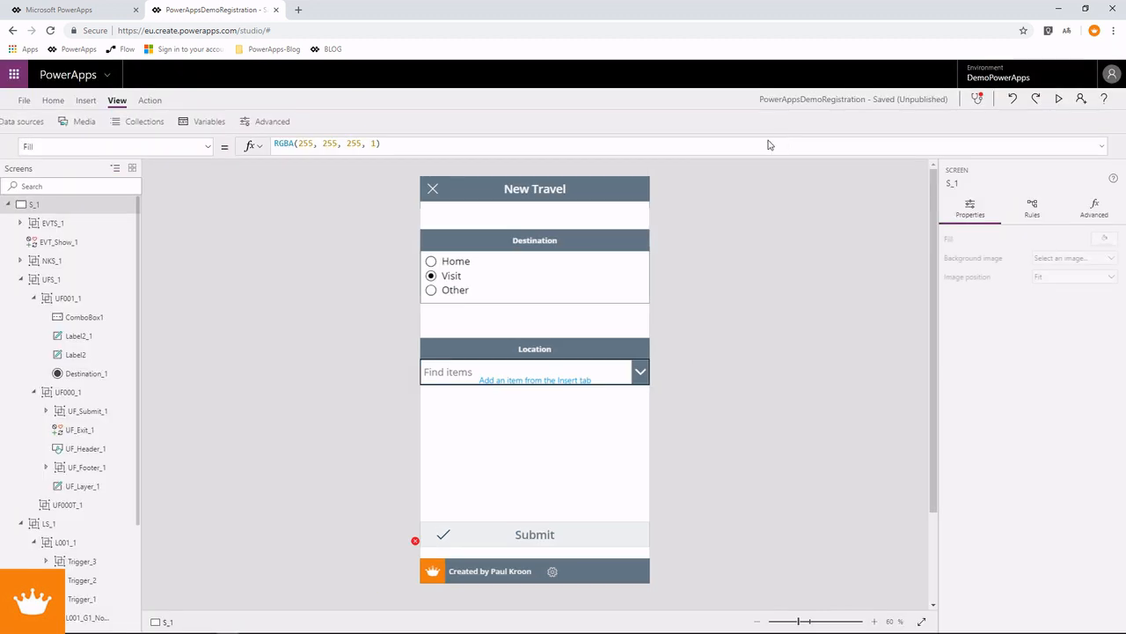
Step: Sort the Location combo box's source by customer name by replacing CustomersList in its Items formula with SortByColumns(CustomersList,"CustomerName")
left_click(523, 363)
left_click(334, 146)
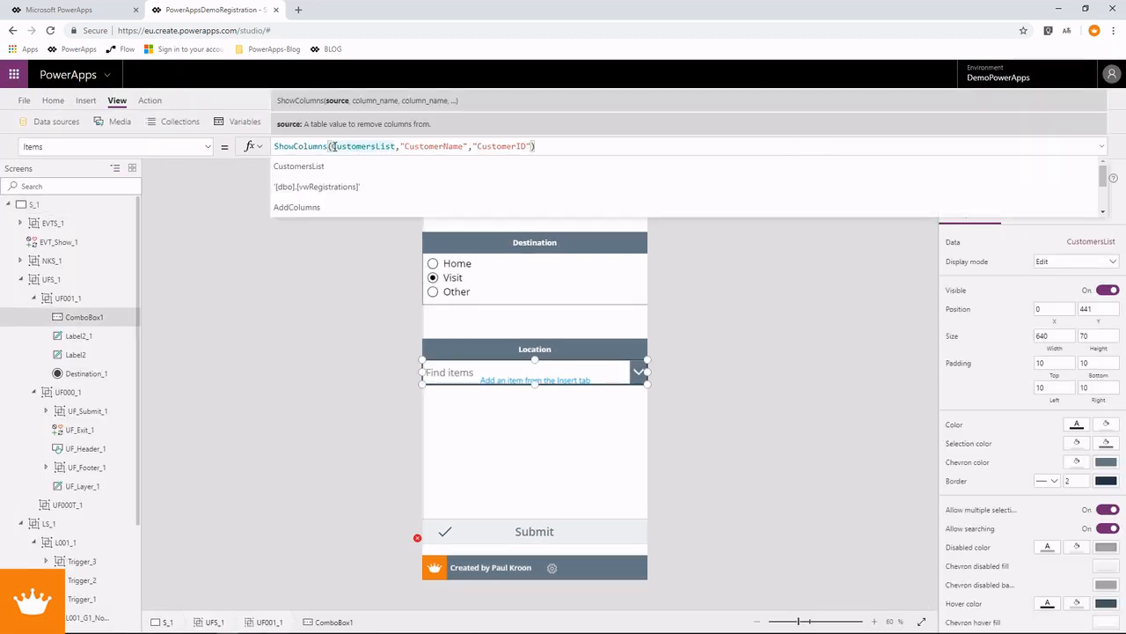
type("Sortby")
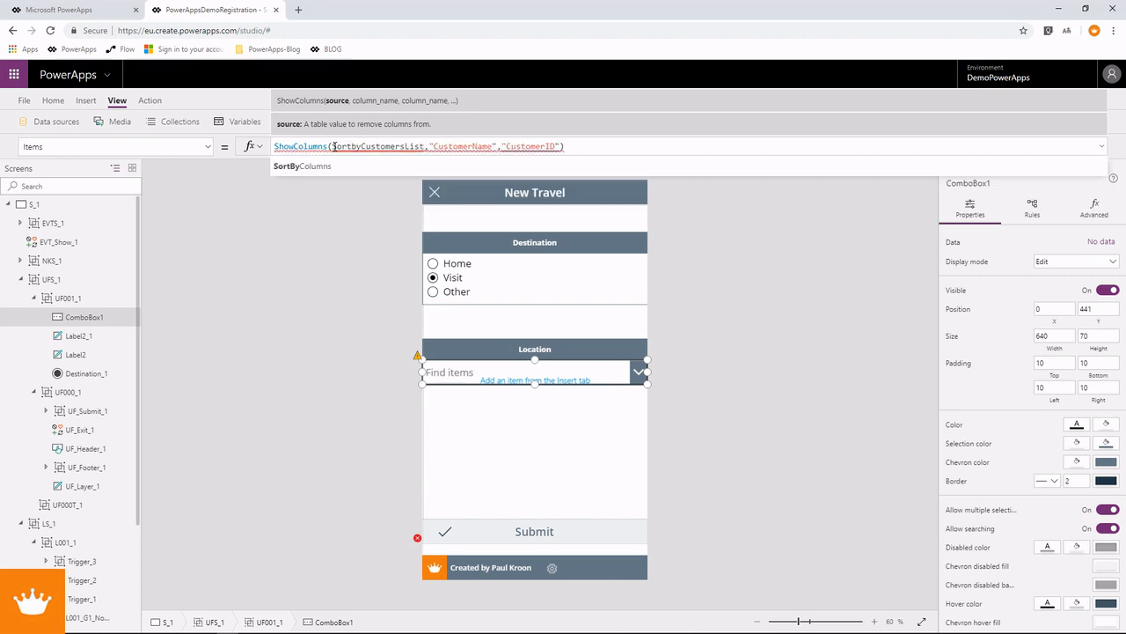
key("Tab")
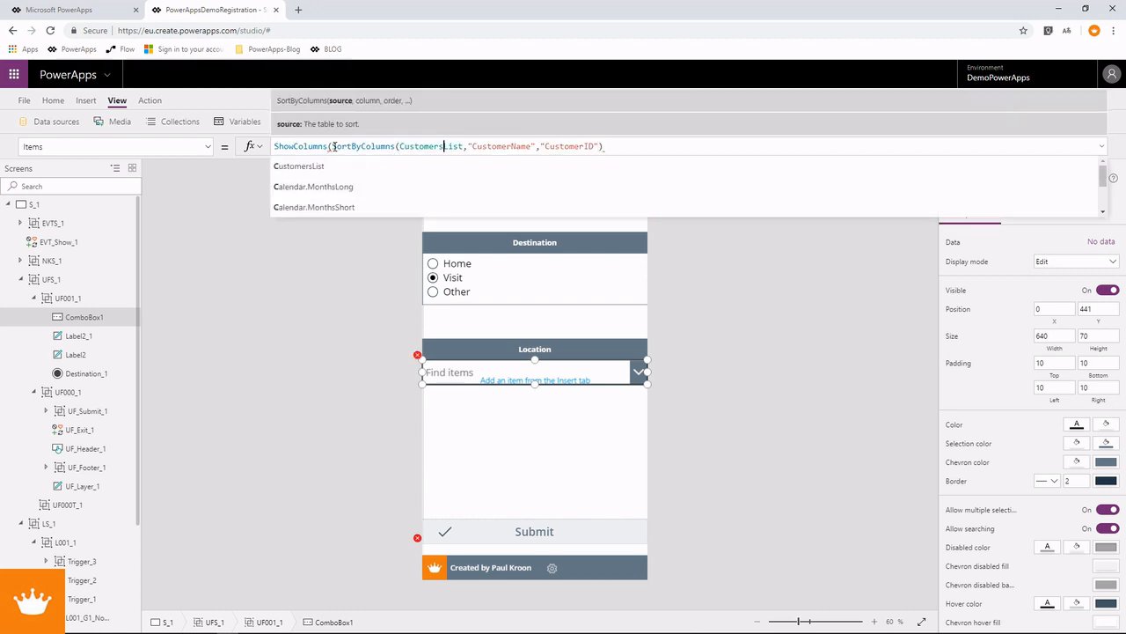
type(",")
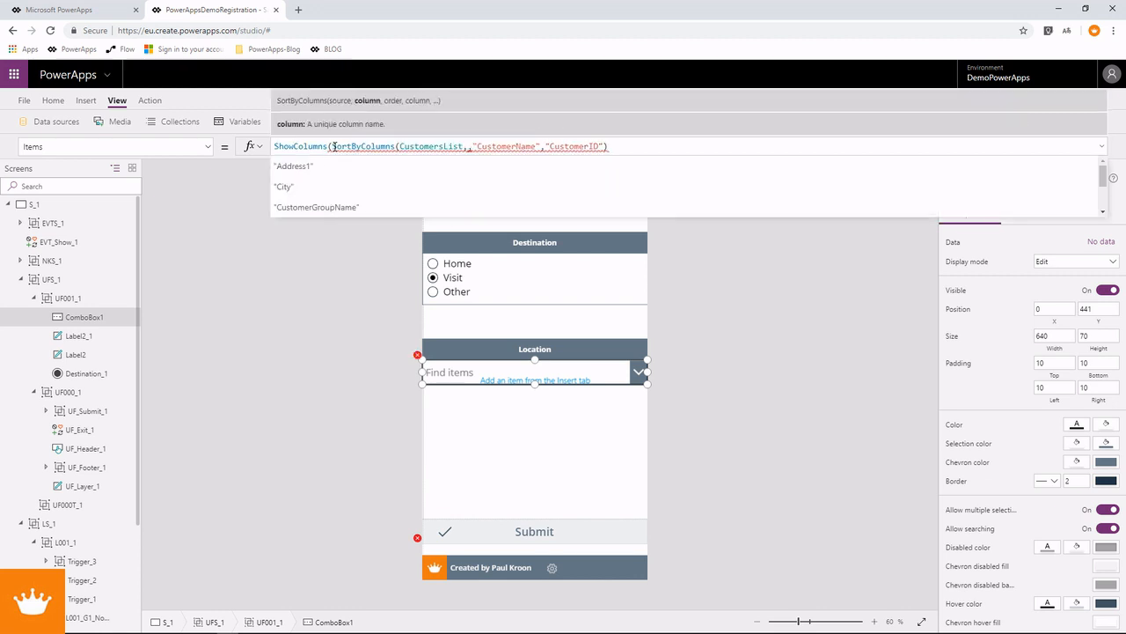
type("Custom")
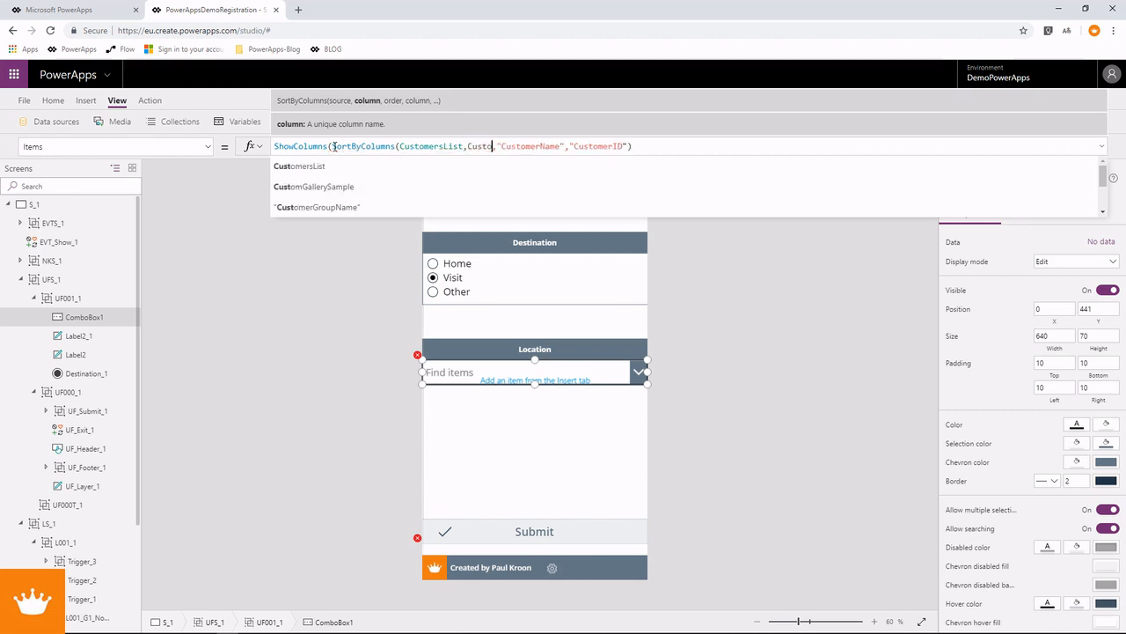
key("Down")
key("Down")
key("Down")
key("Tab")
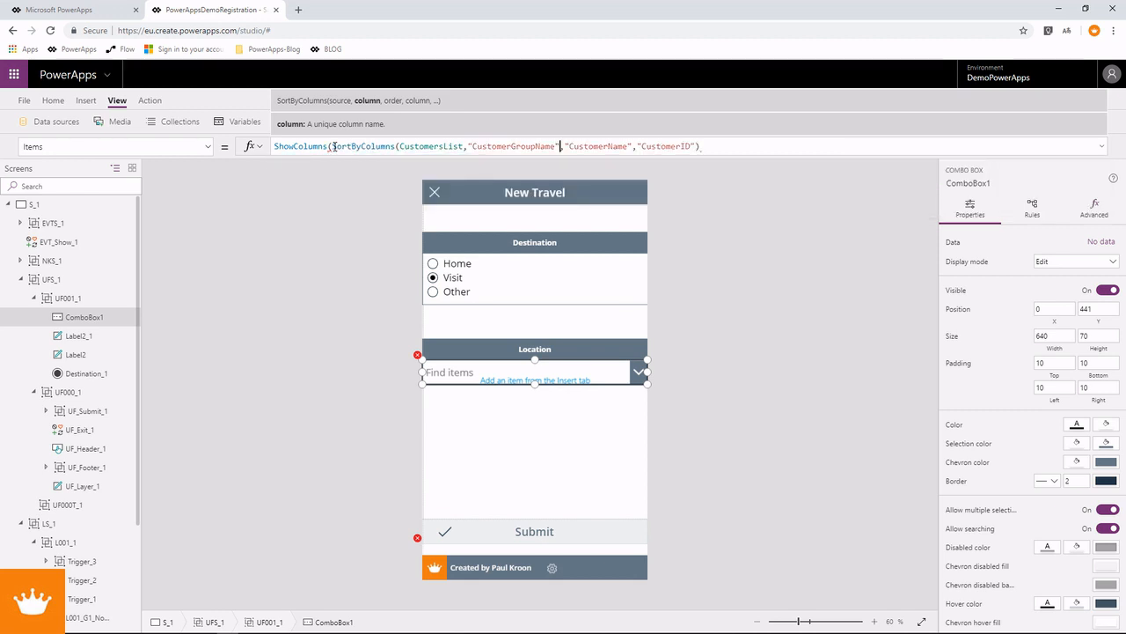
key("BackSpace")
key("BackSpace")
key("BackSpace")
key("BackSpace")
key("BackSpace")
key("BackSpace")
key("BackSpace")
key("BackSpace")
key("BackSpace")
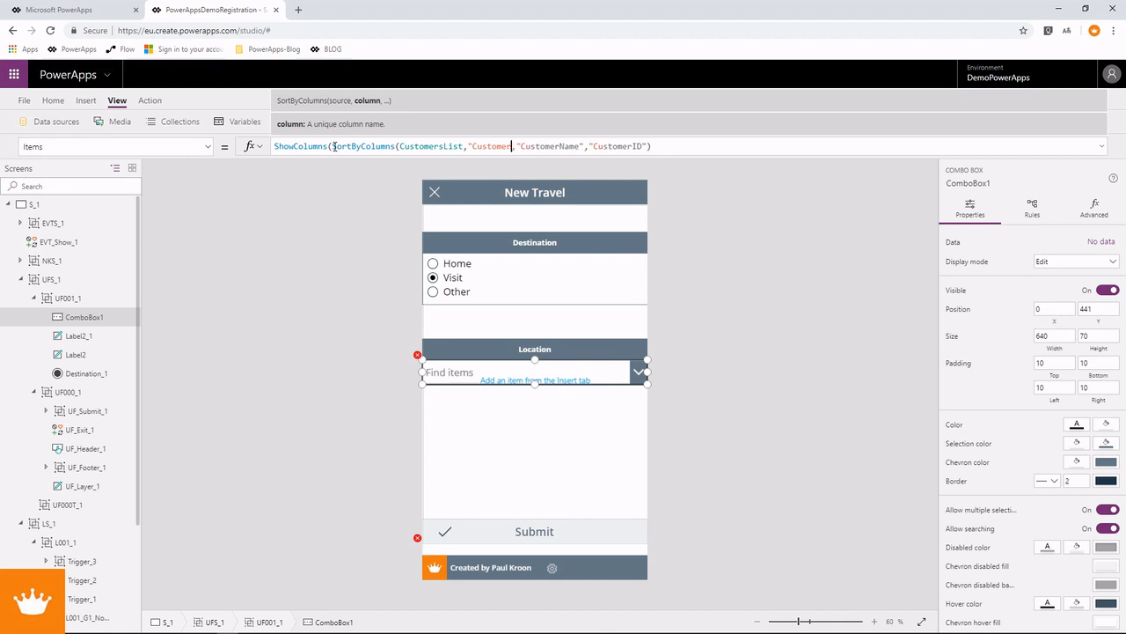
type("Name\"")
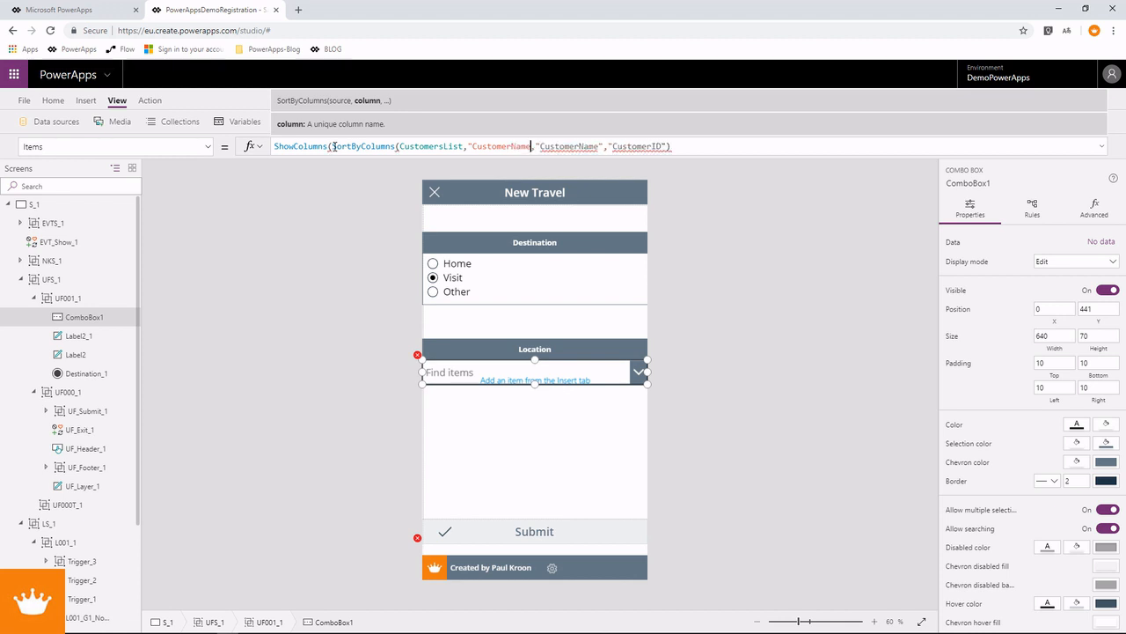
type(")")
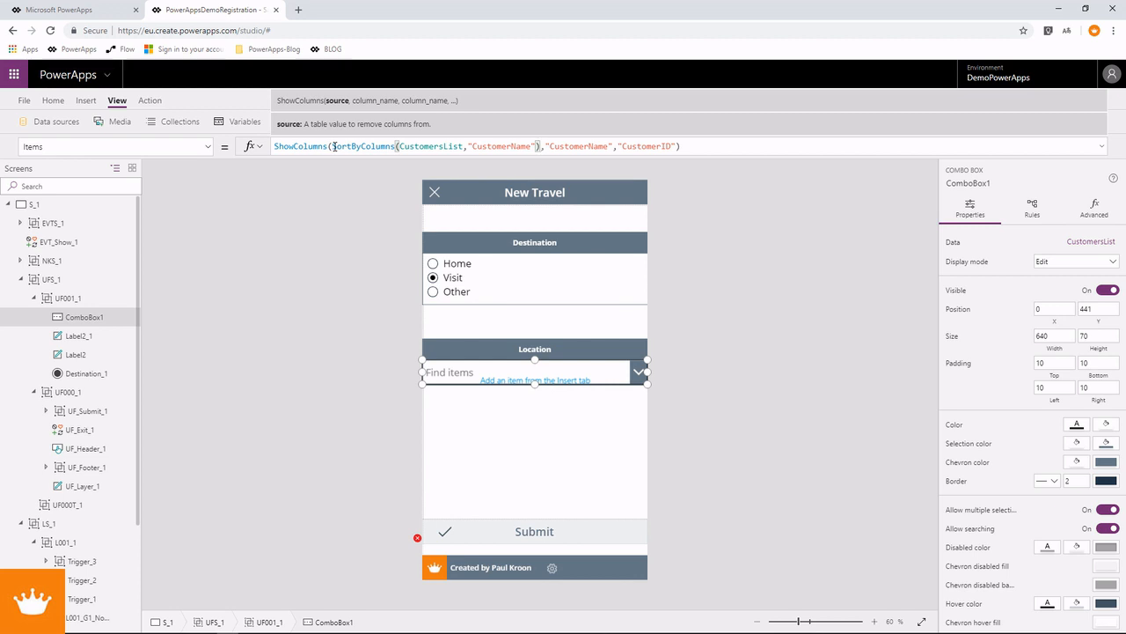
Step: Add "FullAddress" as a third column after "CustomerID" in the ShowColumns formula of the Location combo box
left_click(676, 146)
type(", ")
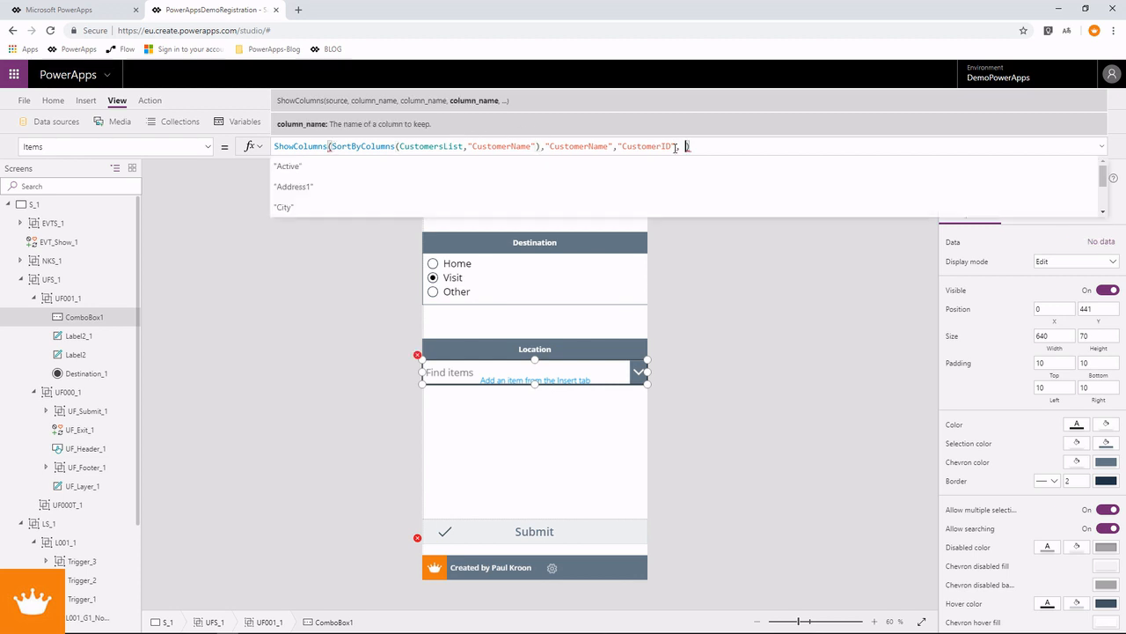
type("\"")
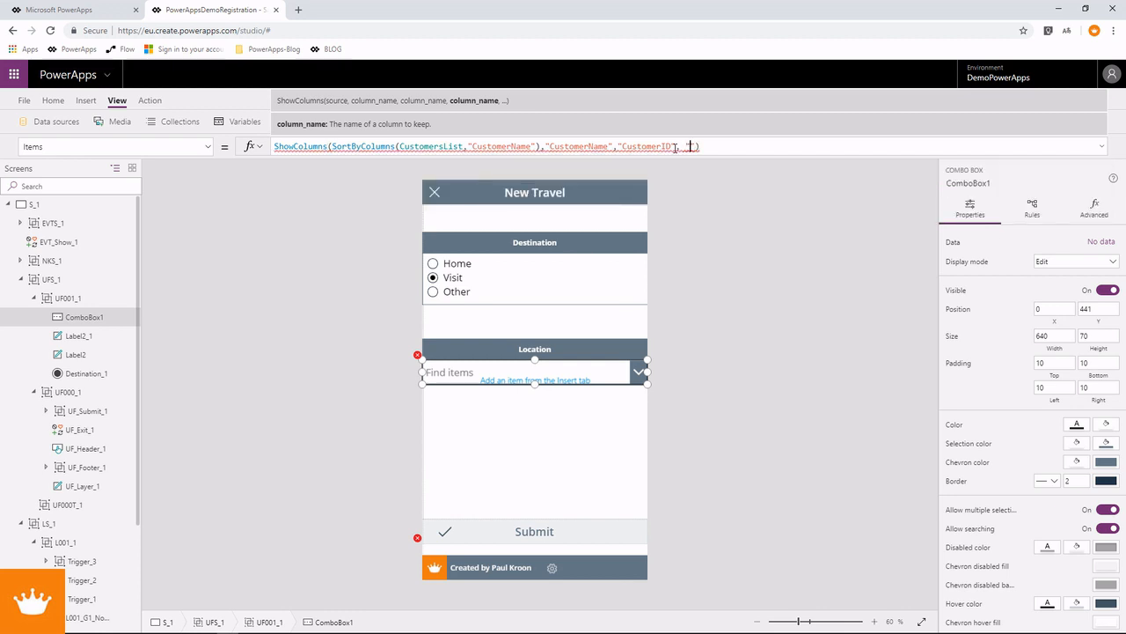
type("Fu")
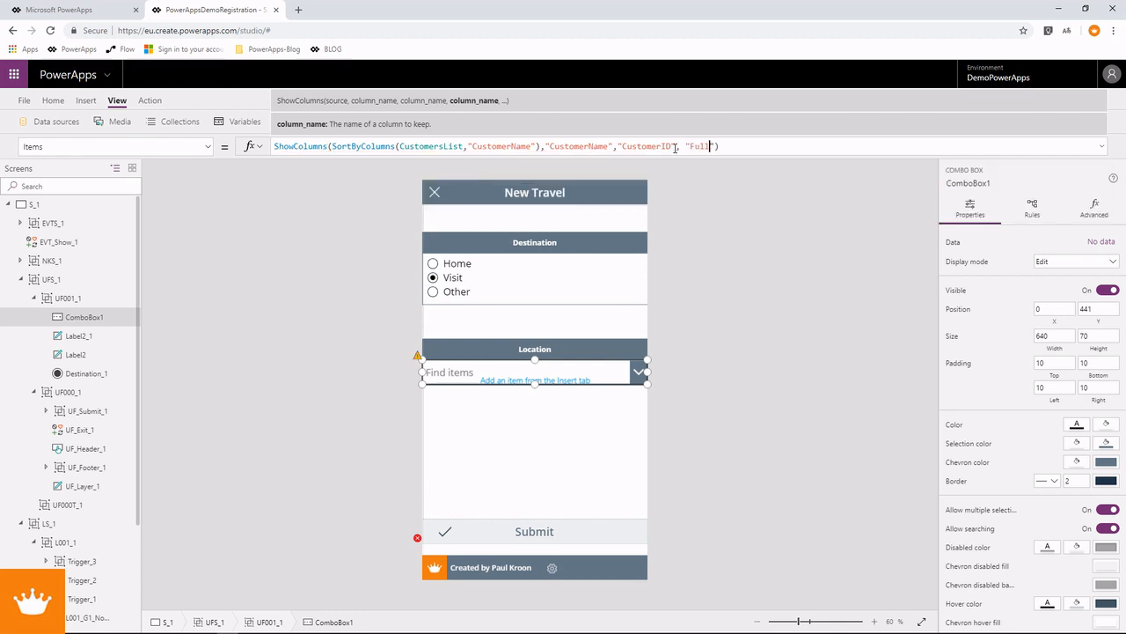
type("ll")
key("BackSpace")
key("BackSpace")
key("BackSpace")
key("BackSpace")
key("BackSpace")
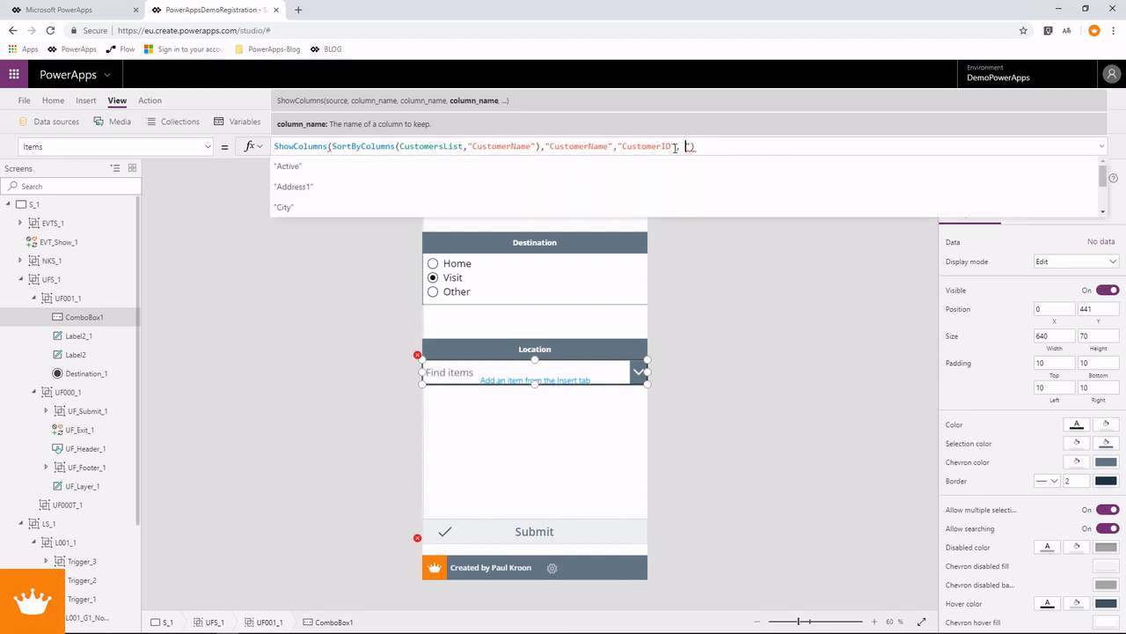
key("Right")
type("Full")
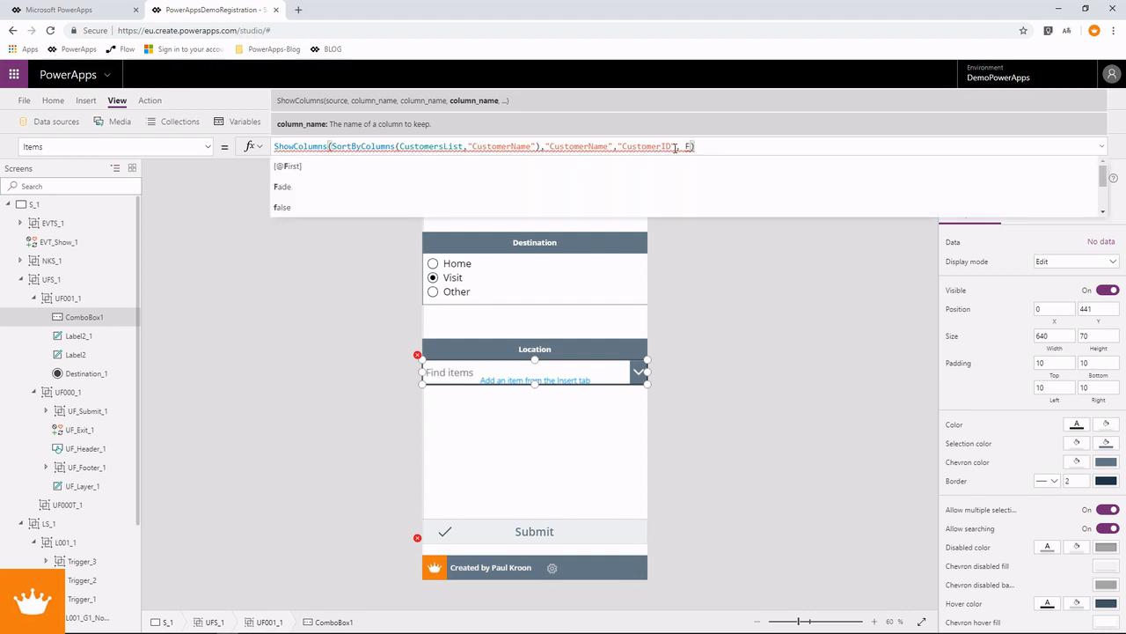
key("Tab")
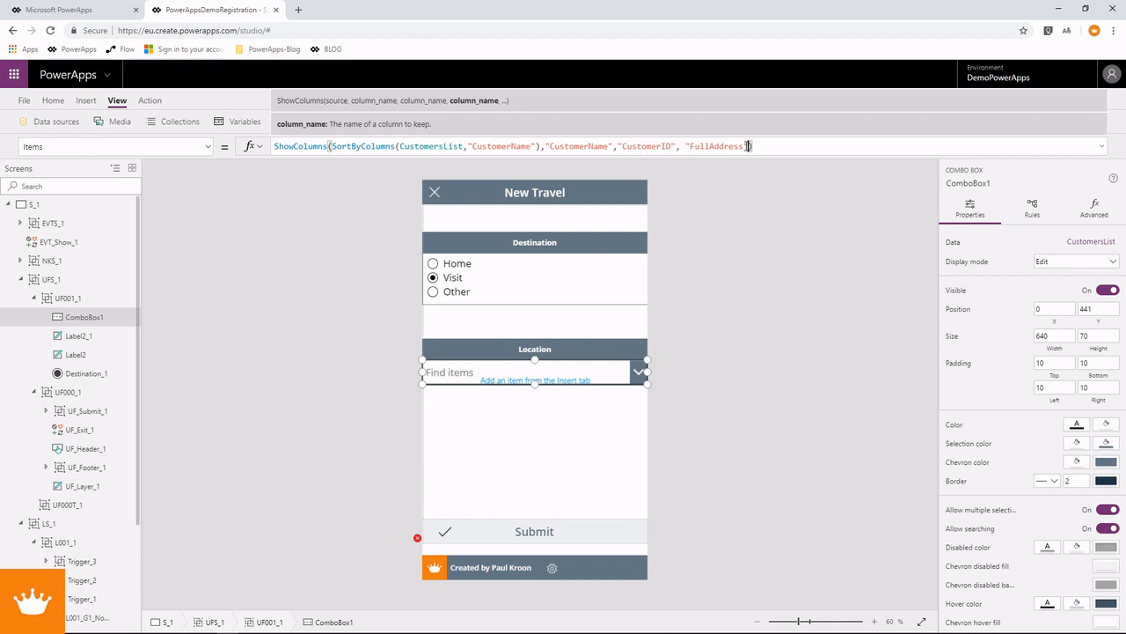
Step: Replace "FullAddress" with "City" as the third column in the ShowColumns formula of the Location combo box
left_click_drag(744, 146, 692, 147)
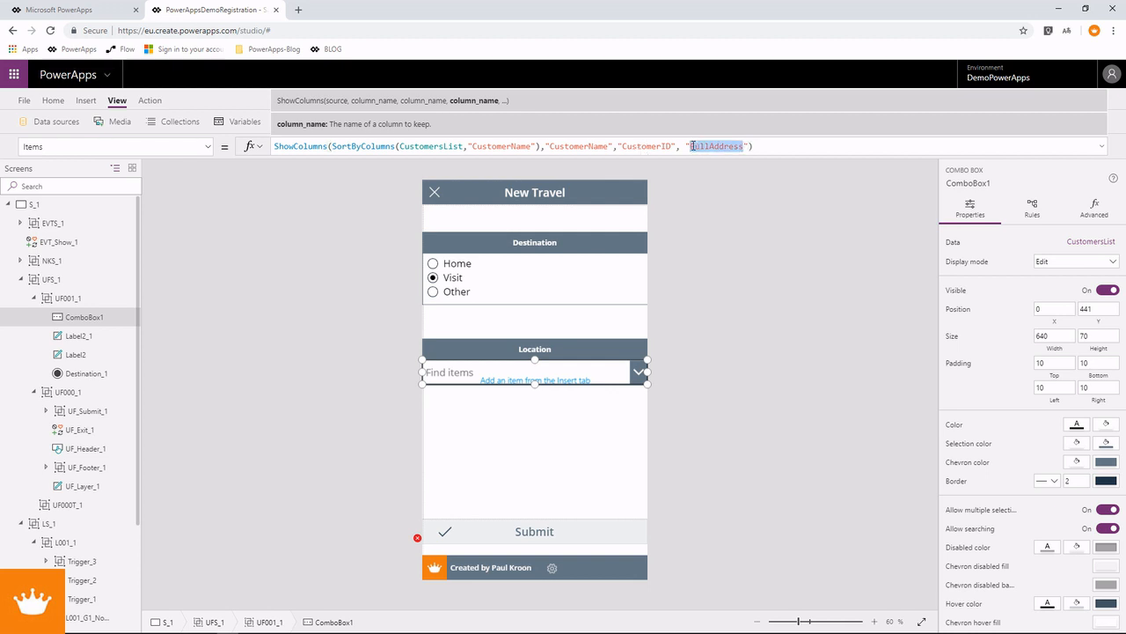
type("Cit")
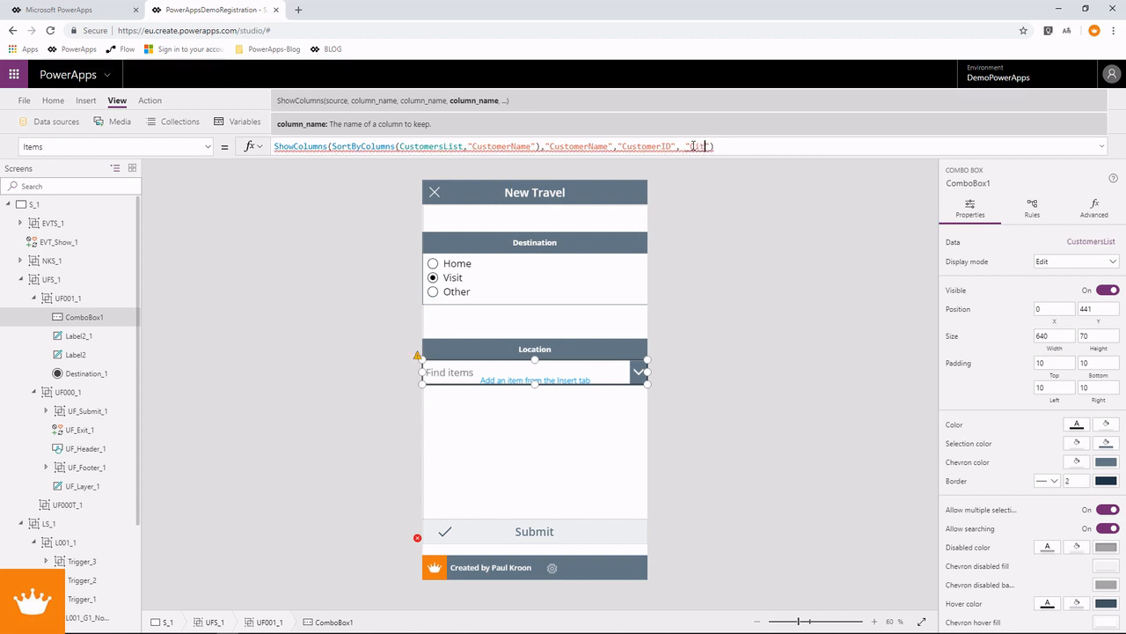
key("BackSpace")
key("BackSpace")
key("BackSpace")
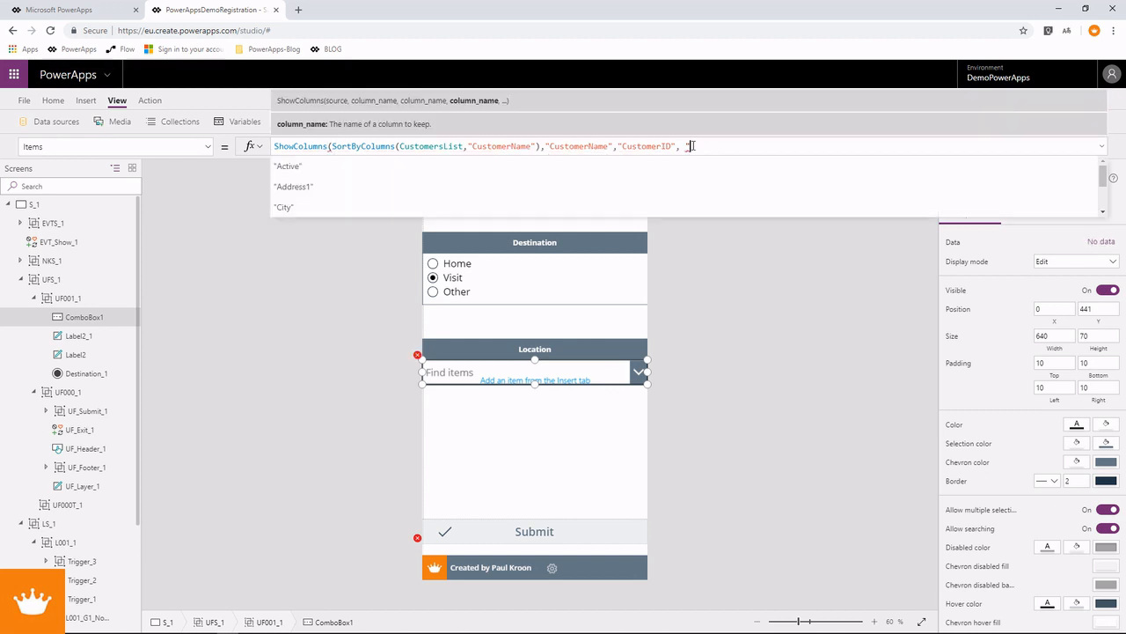
type("City")
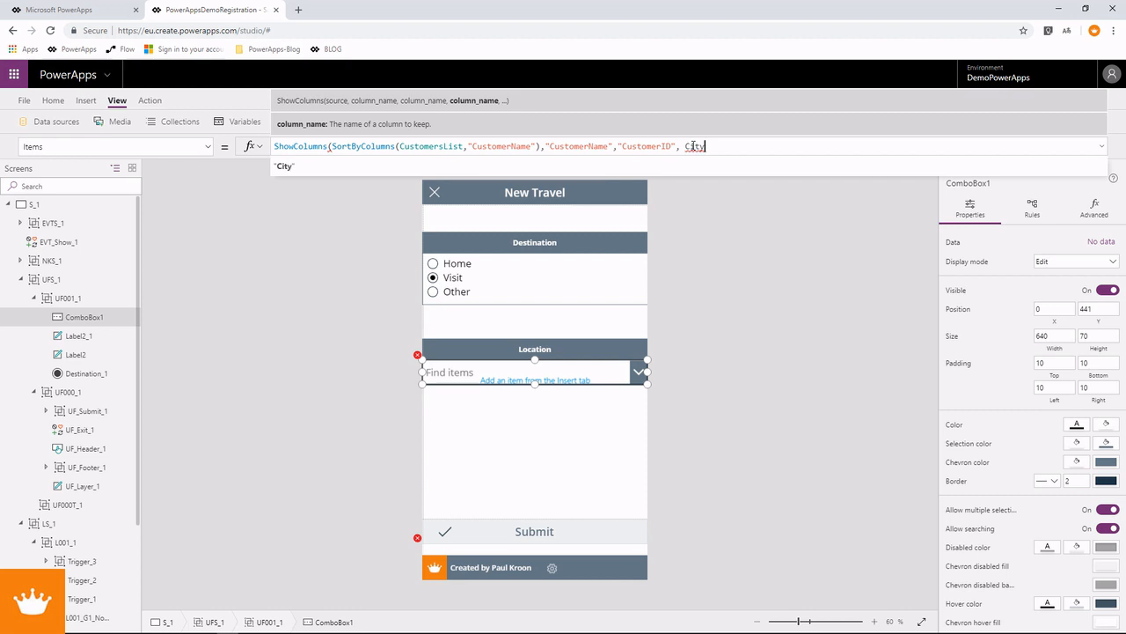
key("Tab")
type(")")
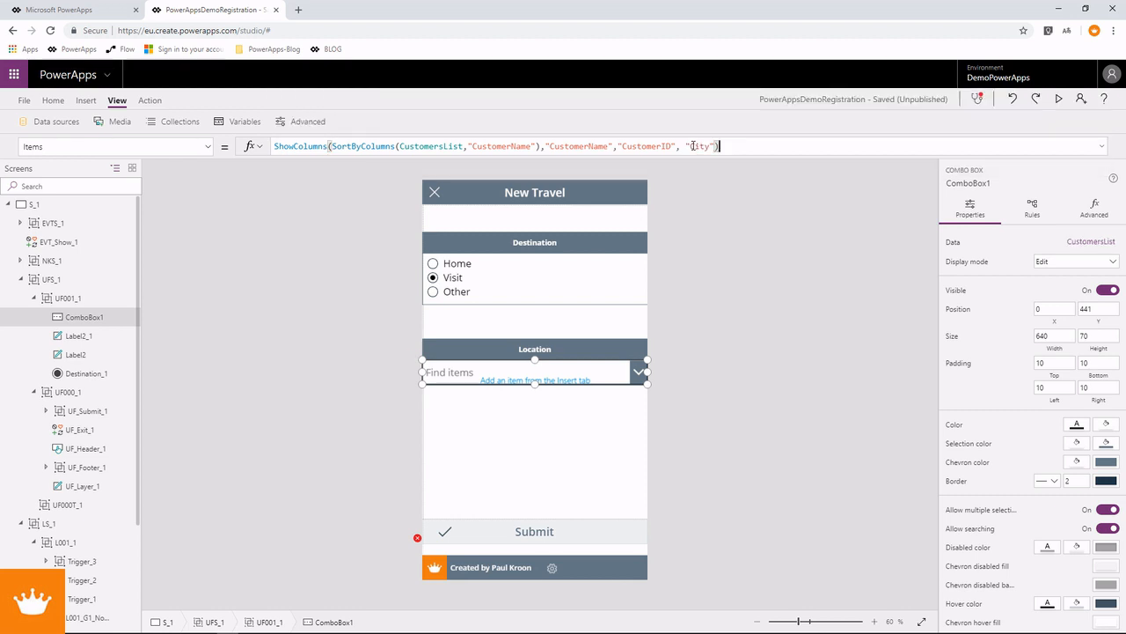
Step: Set the Location combo box's DisplayFields to ["CustomerName"]
left_click(1099, 209)
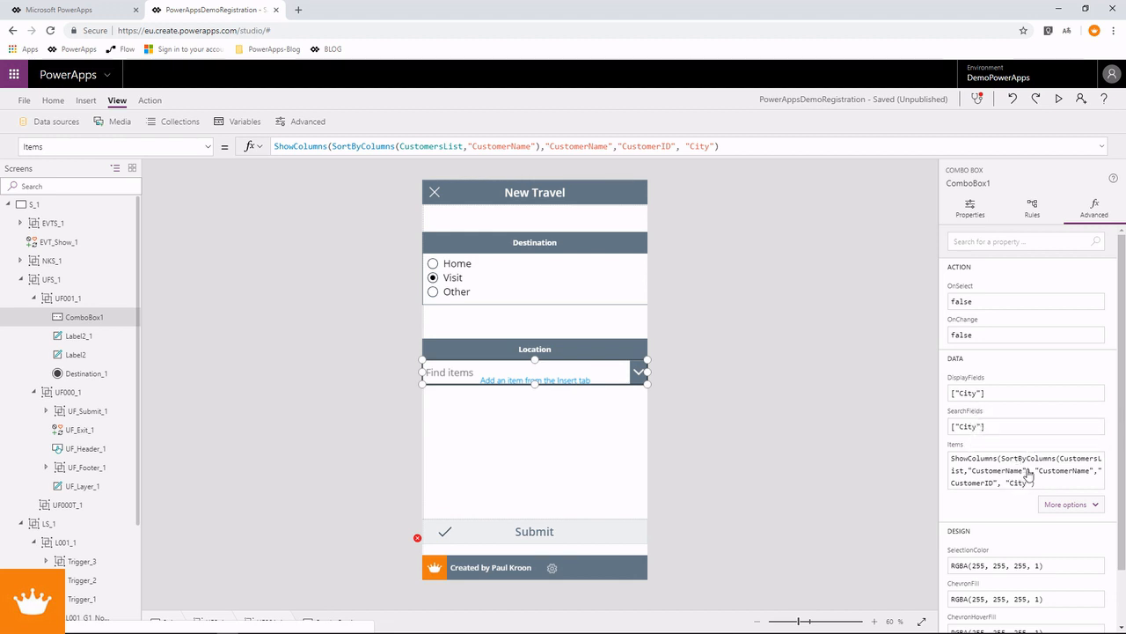
left_click(1091, 472)
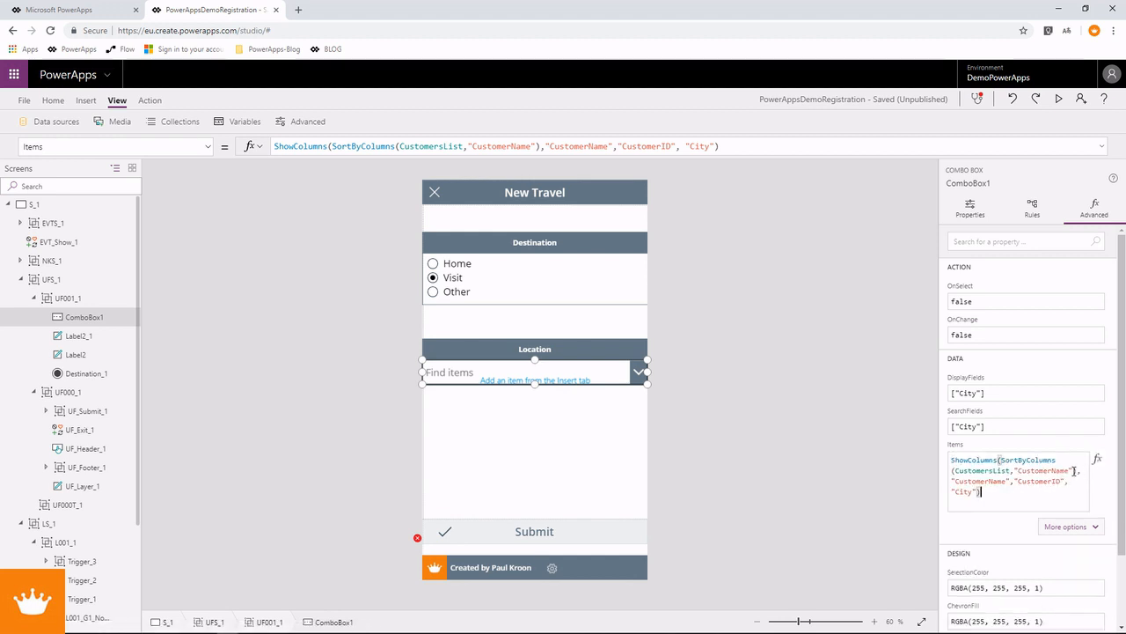
left_click_drag(1075, 471, 1017, 471)
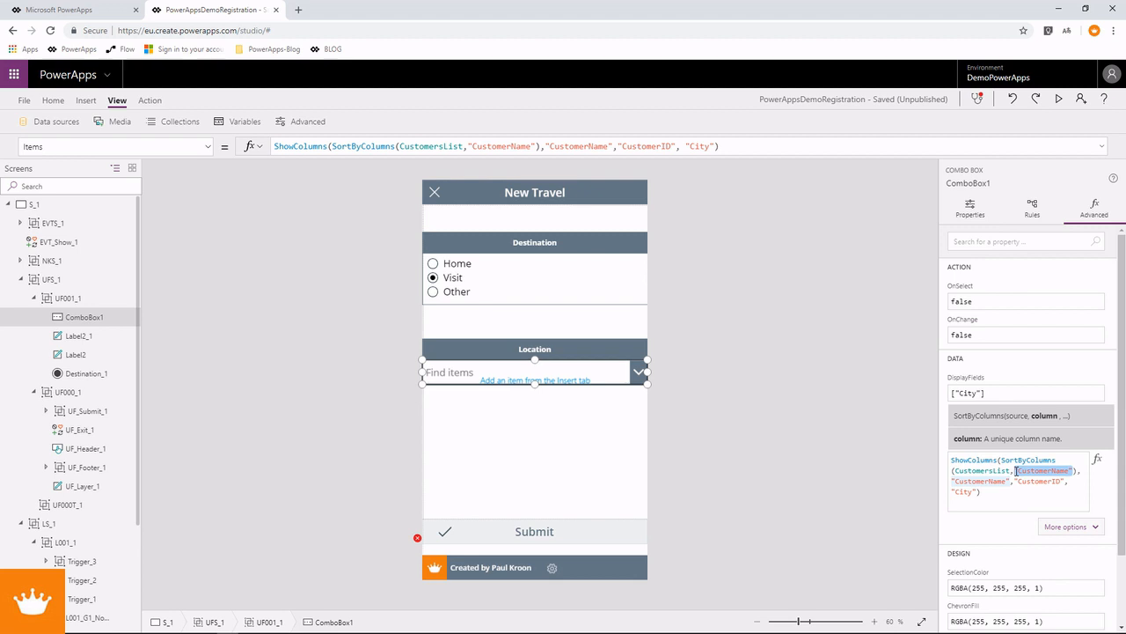
left_click(968, 394)
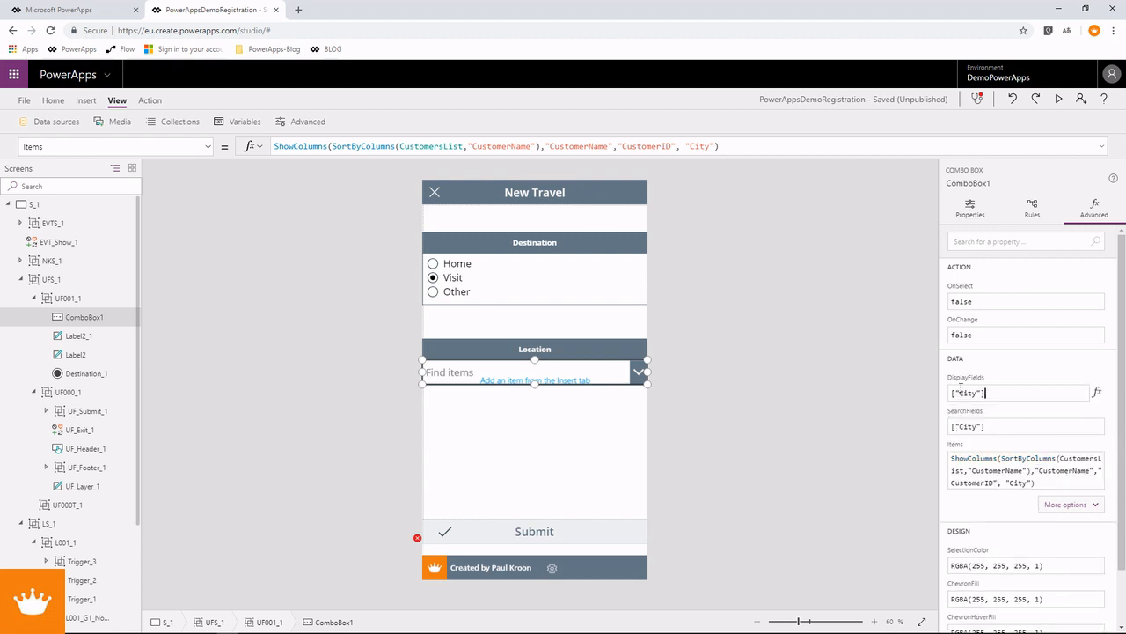
double_click(971, 394)
left_click_drag(981, 393, 966, 393)
type("\"CustomerName\"")
Step: Add "CustomerName" before "City" in the Location combo box's SearchFields, making it ["CustomerName", "City"]
left_click(959, 427)
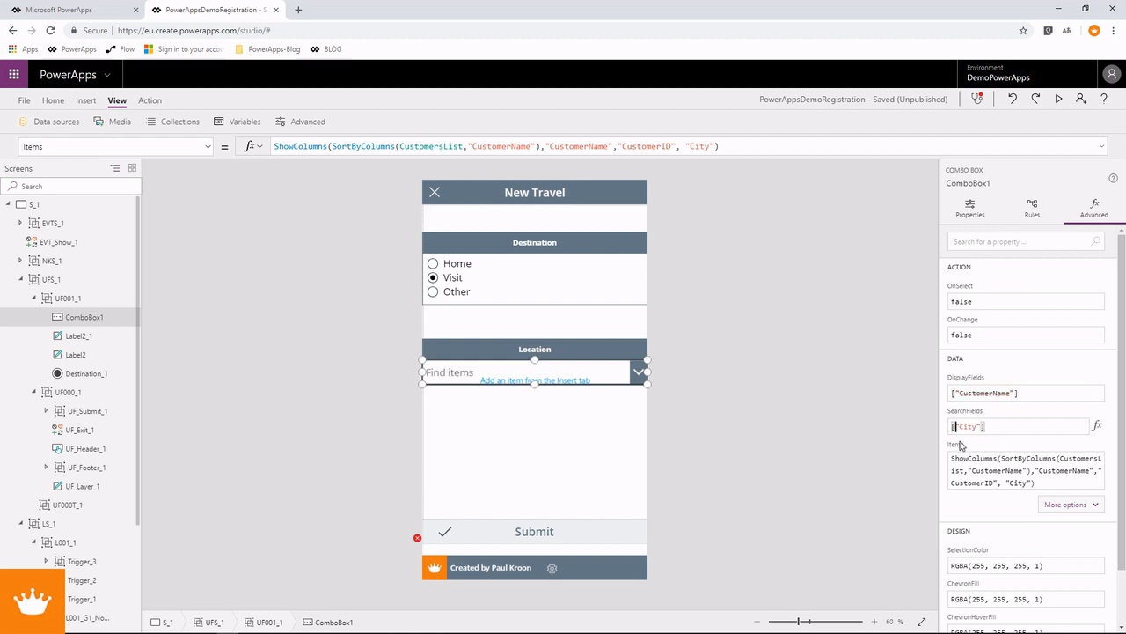
type("\"CustomerName\"")
type(",")
Step: Preview the form, test the Location combo box by searching its customers for "blan", and return to editing
left_click(1062, 99)
left_click(709, 335)
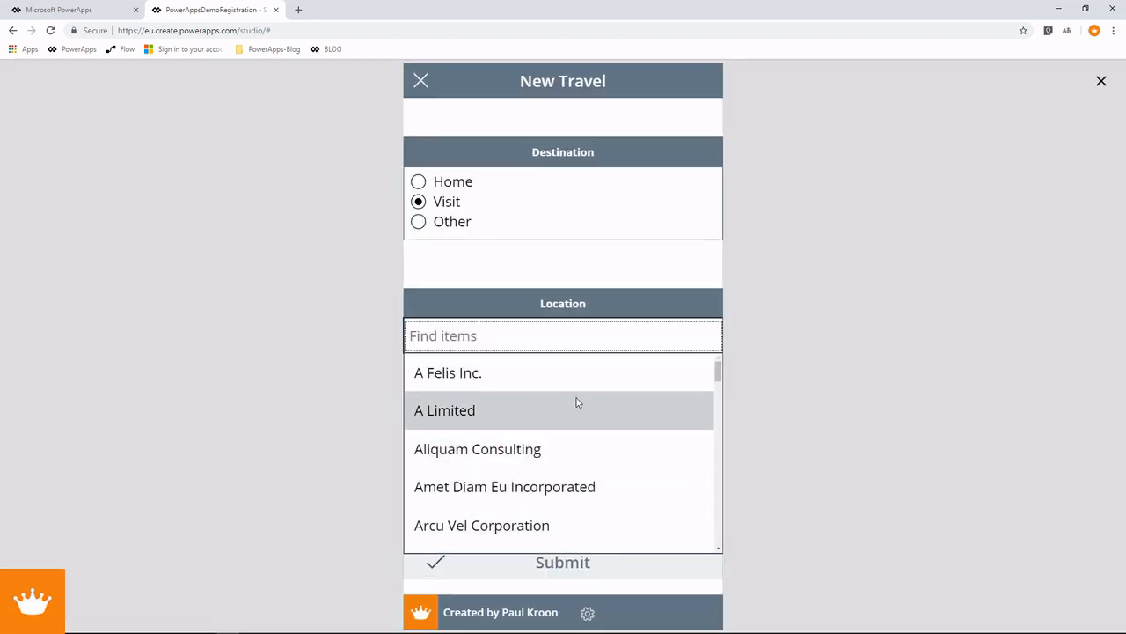
type("d")
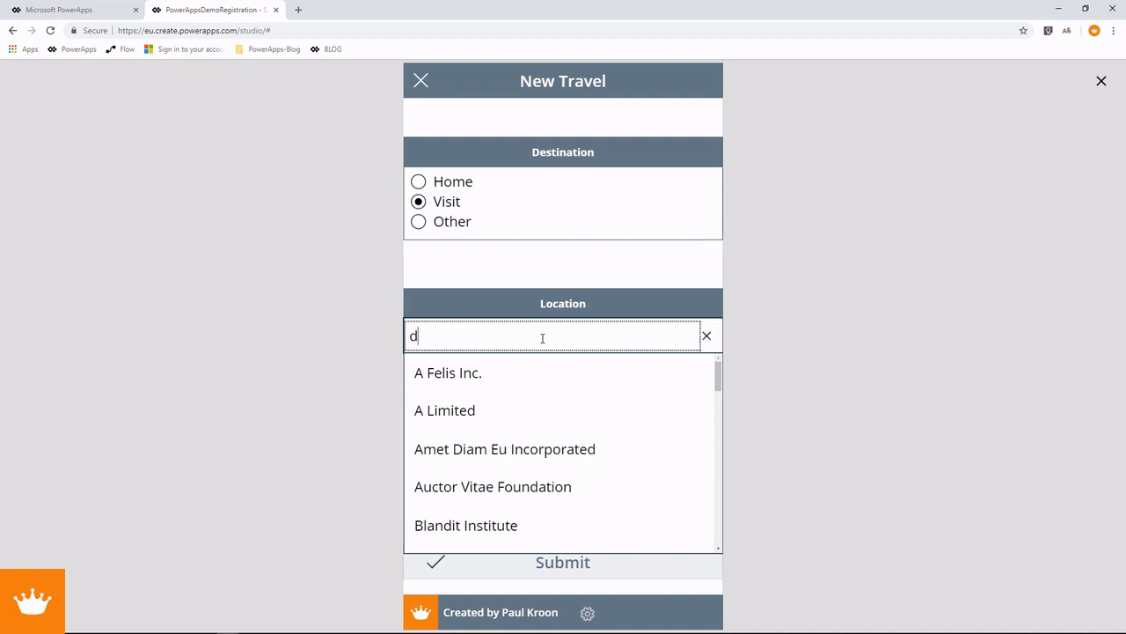
type("lan")
key("BackSpace")
key("BackSpace")
key("BackSpace")
key("BackSpace")
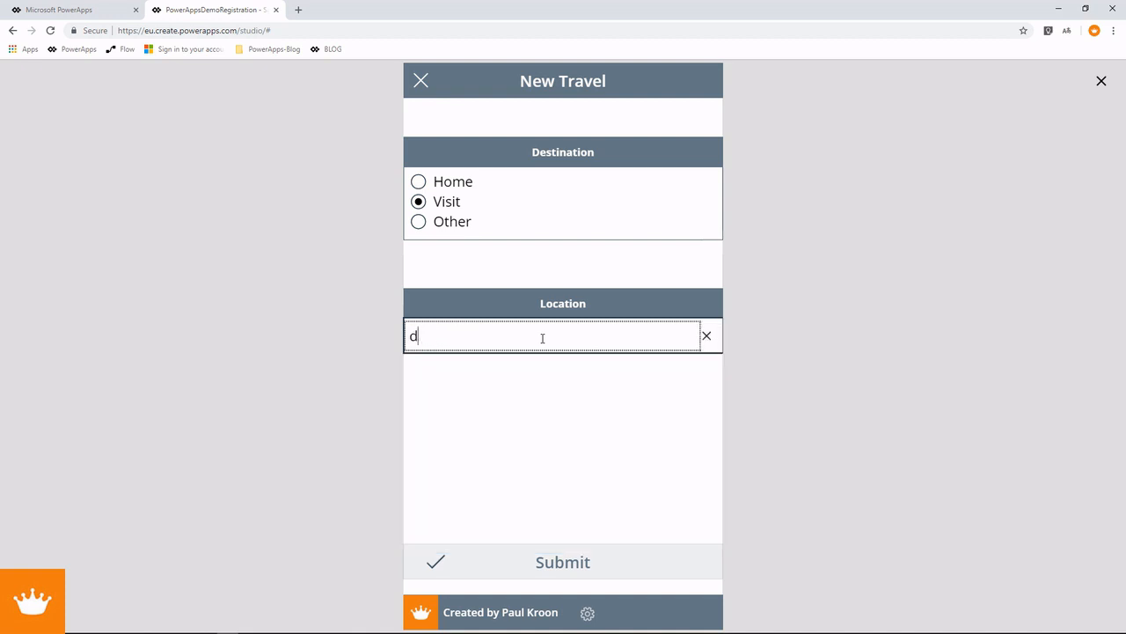
type("blan")
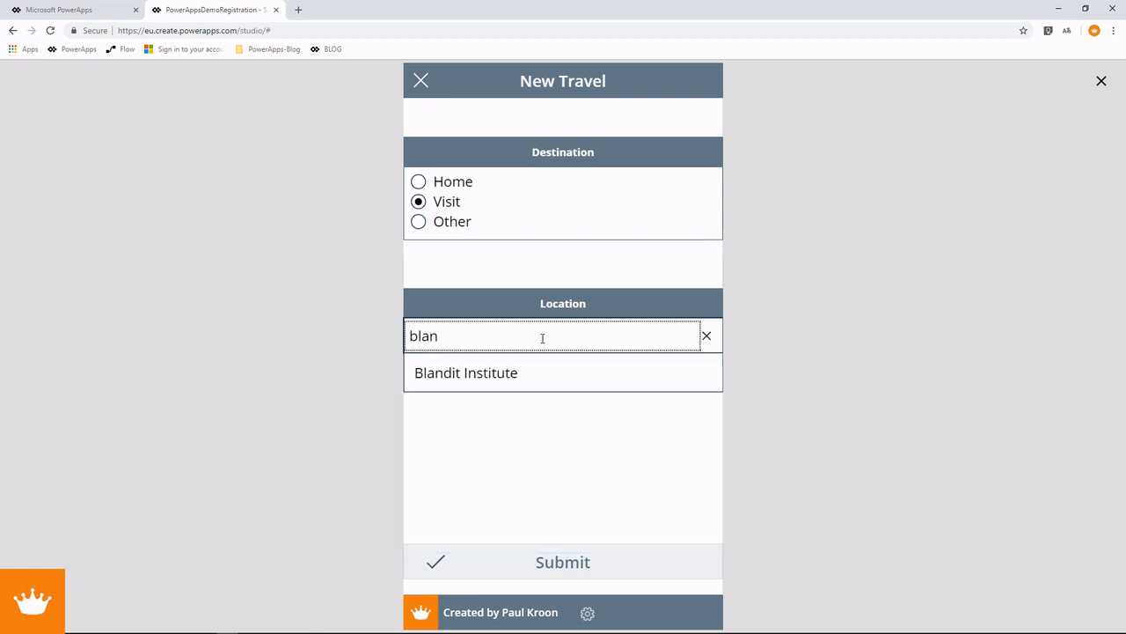
key("Tab")
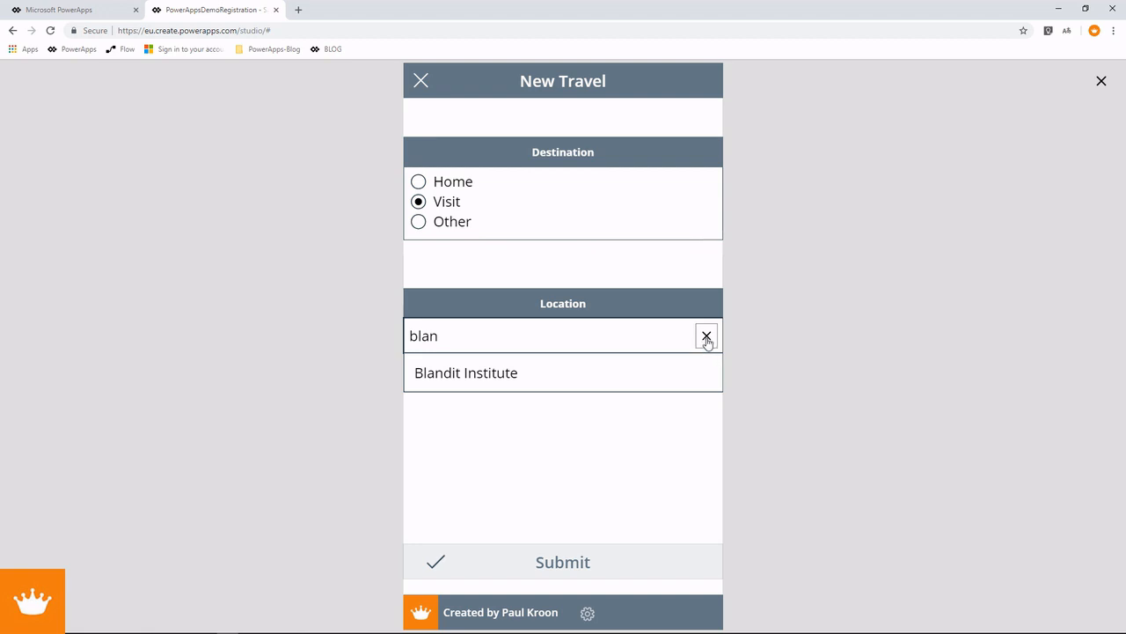
left_click(1101, 80)
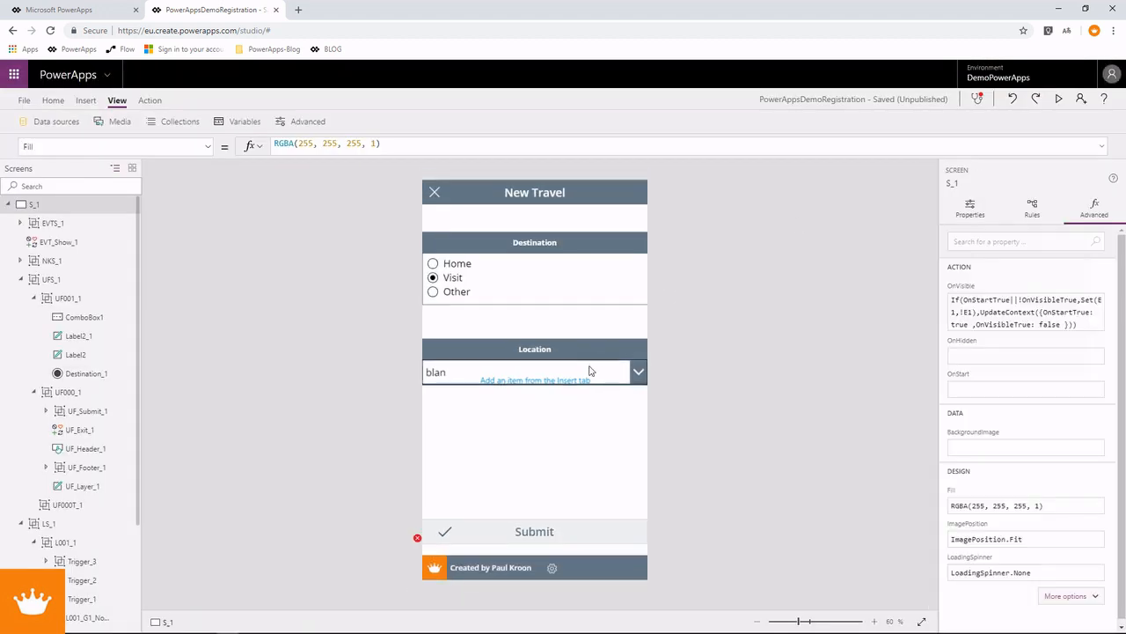
Step: Turn off multiple selection for the Location combo box
left_click(588, 373)
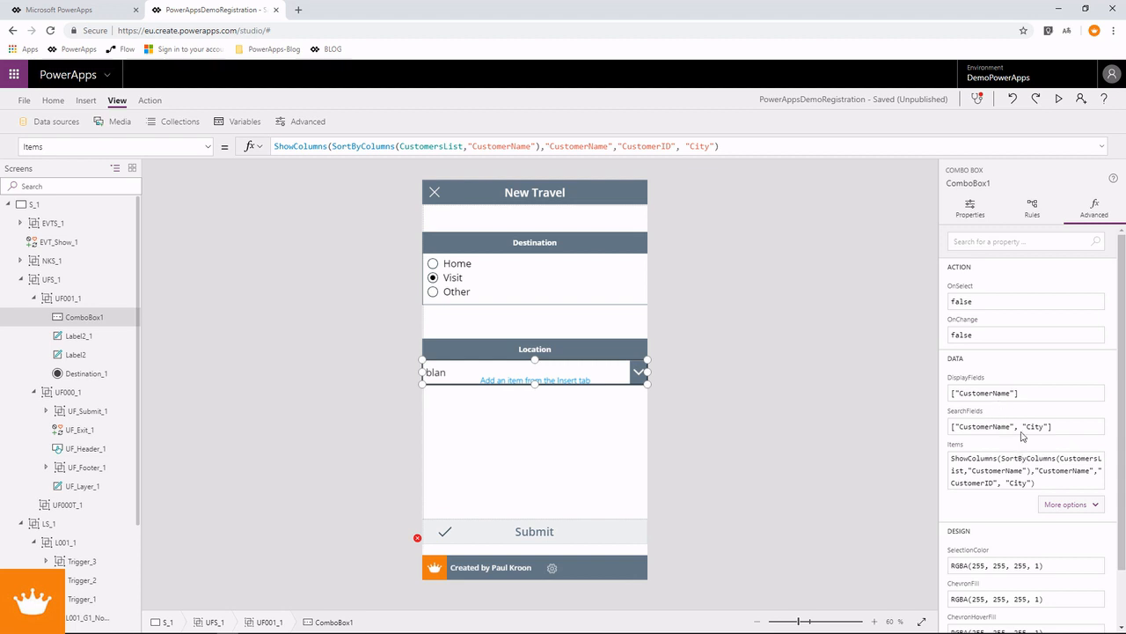
left_click(976, 213)
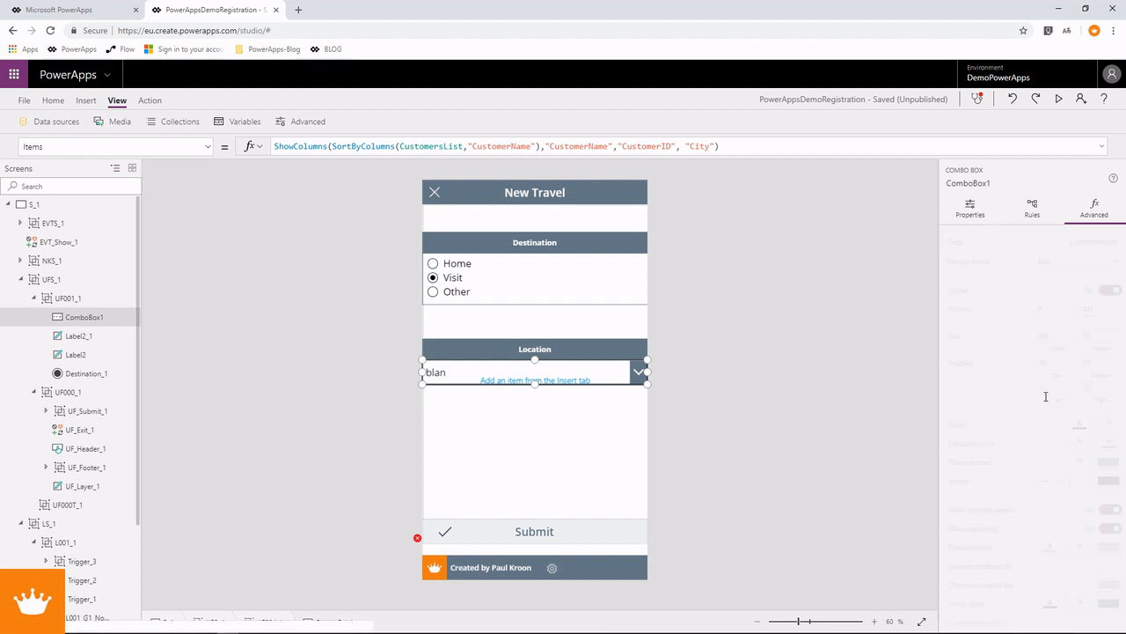
left_click(1105, 512)
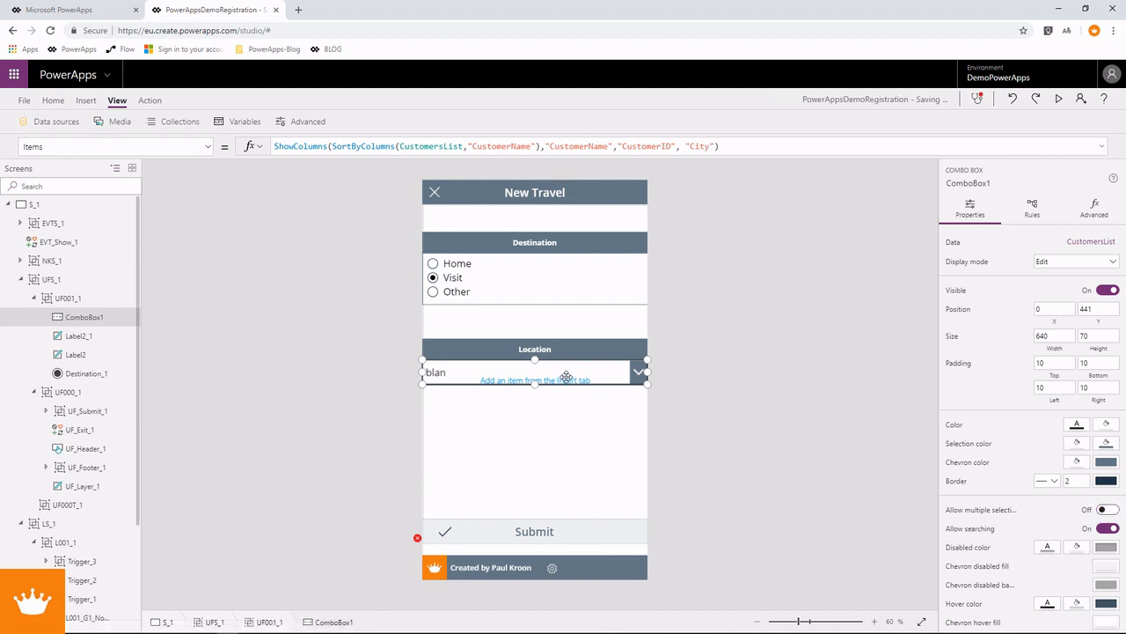
Step: Preview the form, choose Blandit Institute as the location to test single selection, and return to editing
left_click(1059, 99)
left_click(708, 337)
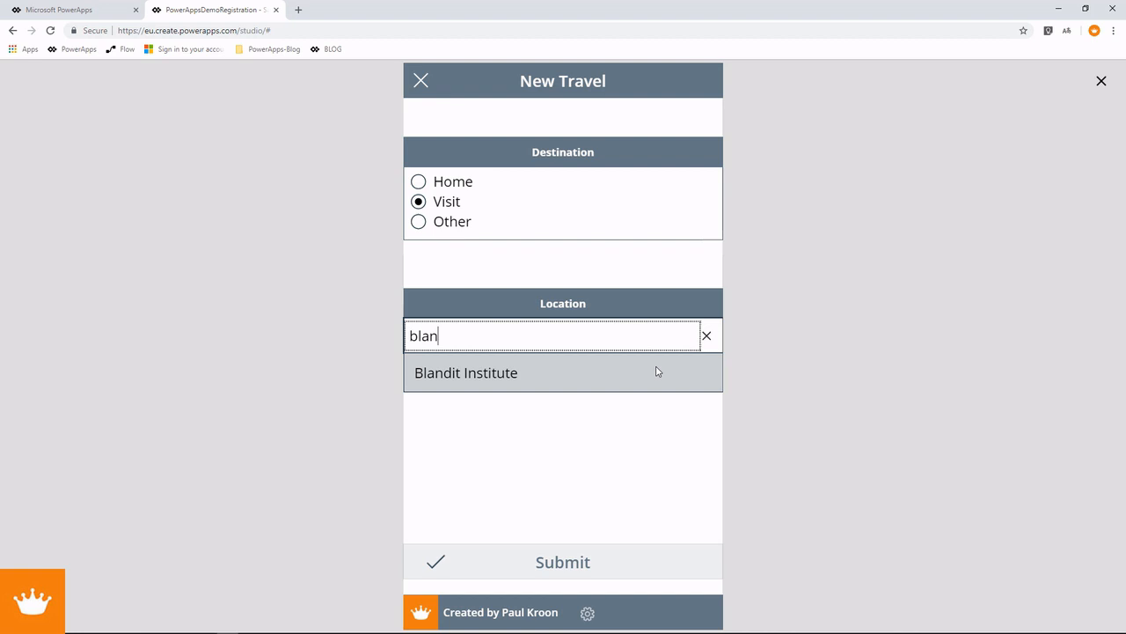
left_click(570, 377)
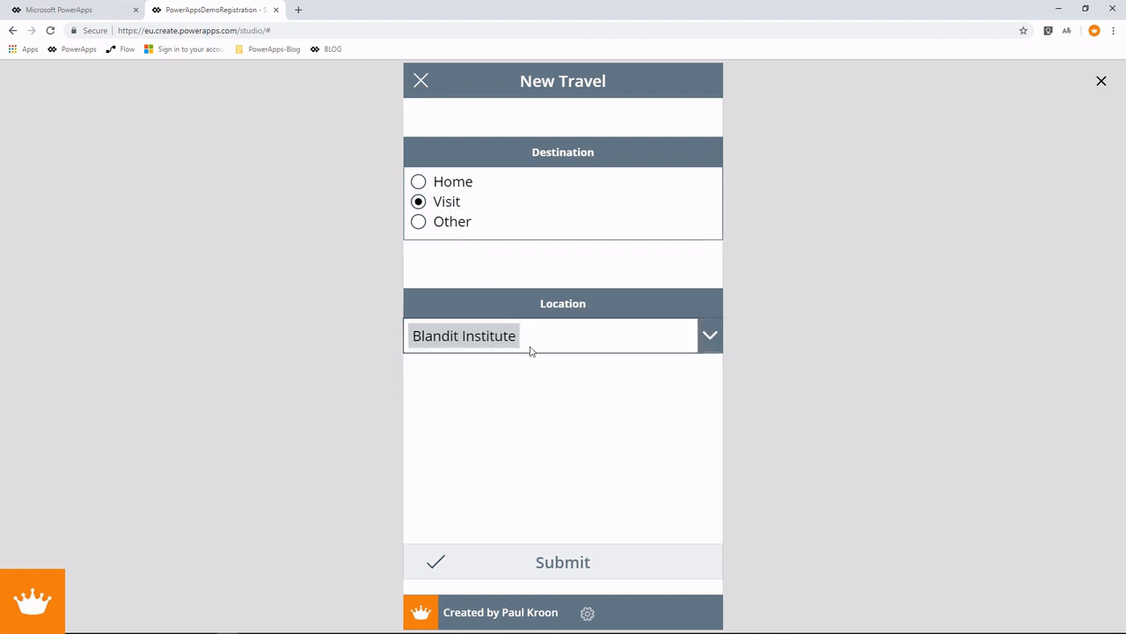
left_click(1101, 81)
left_click(575, 535)
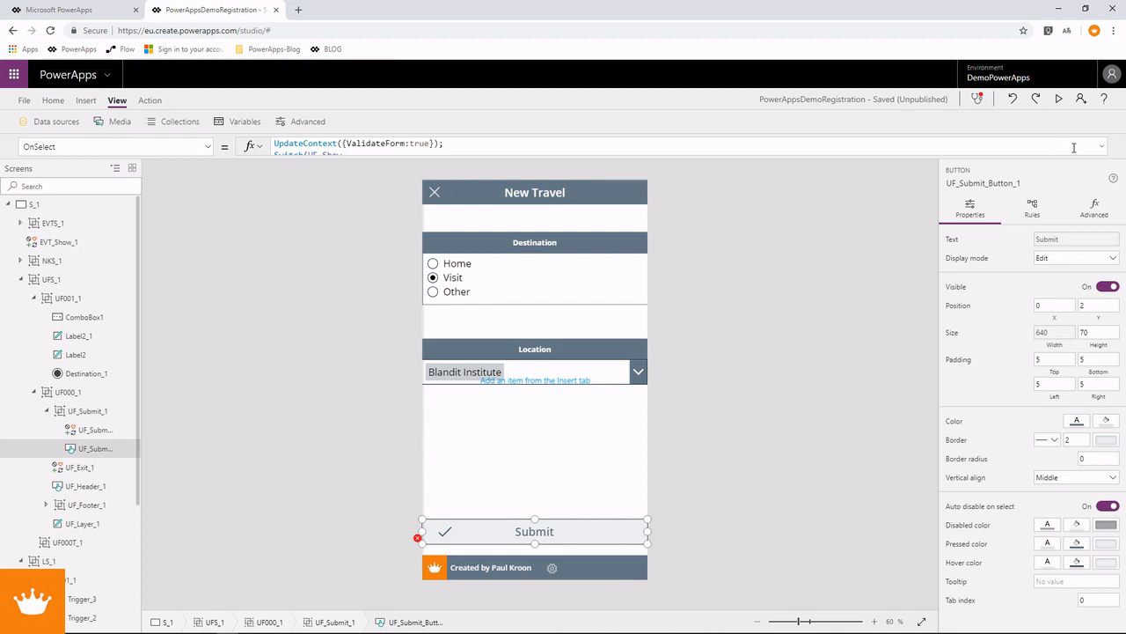
left_click(1102, 146)
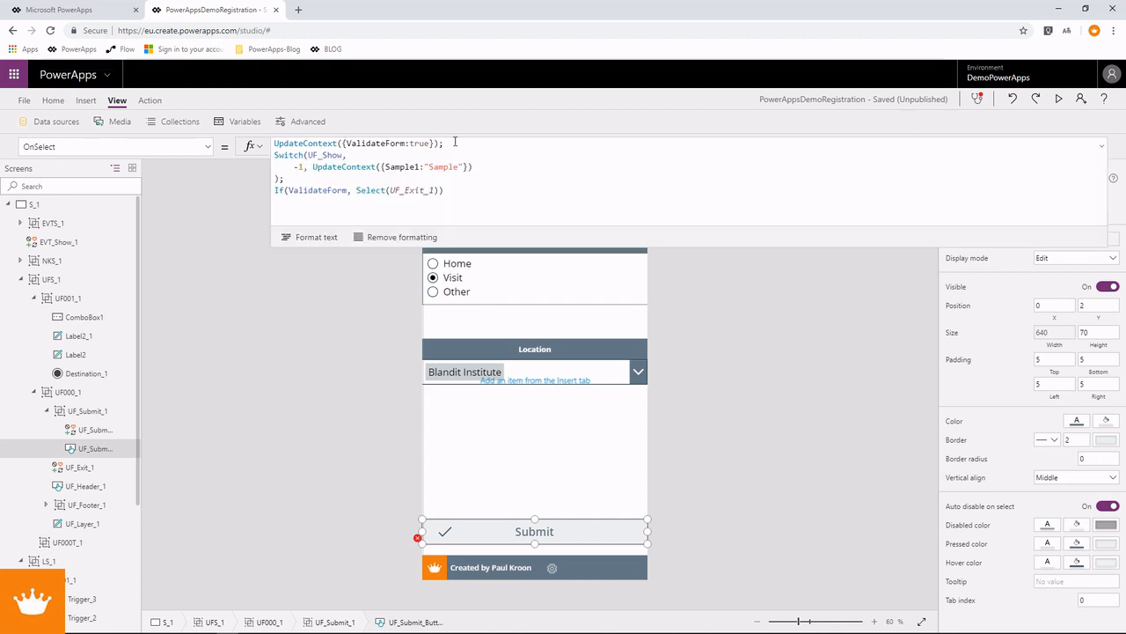
left_click(294, 166)
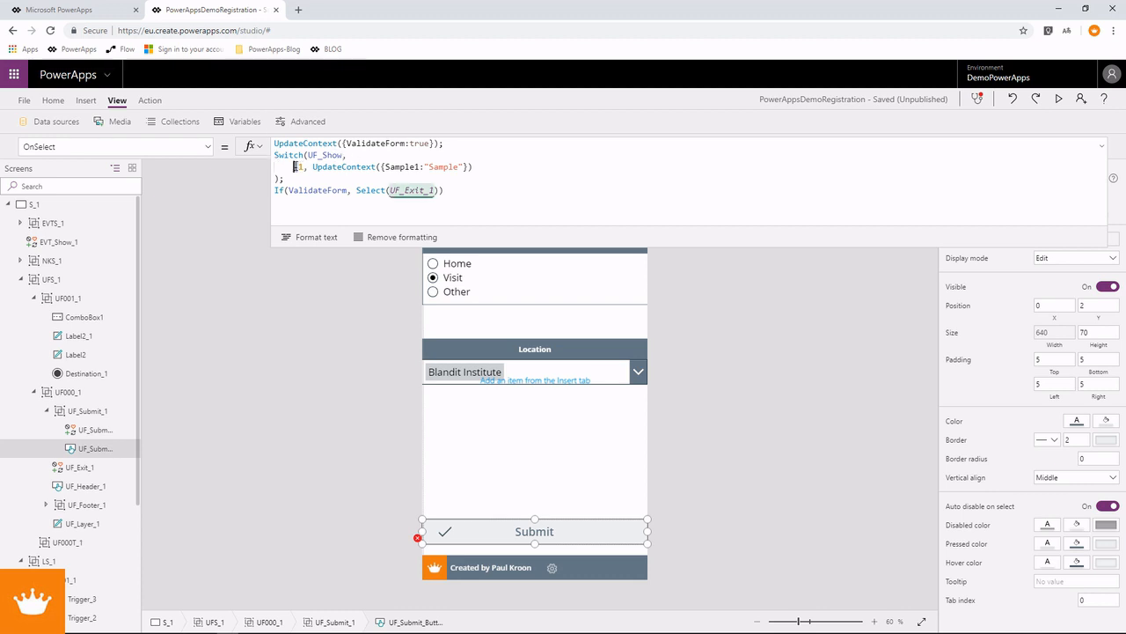
key("BackSpace")
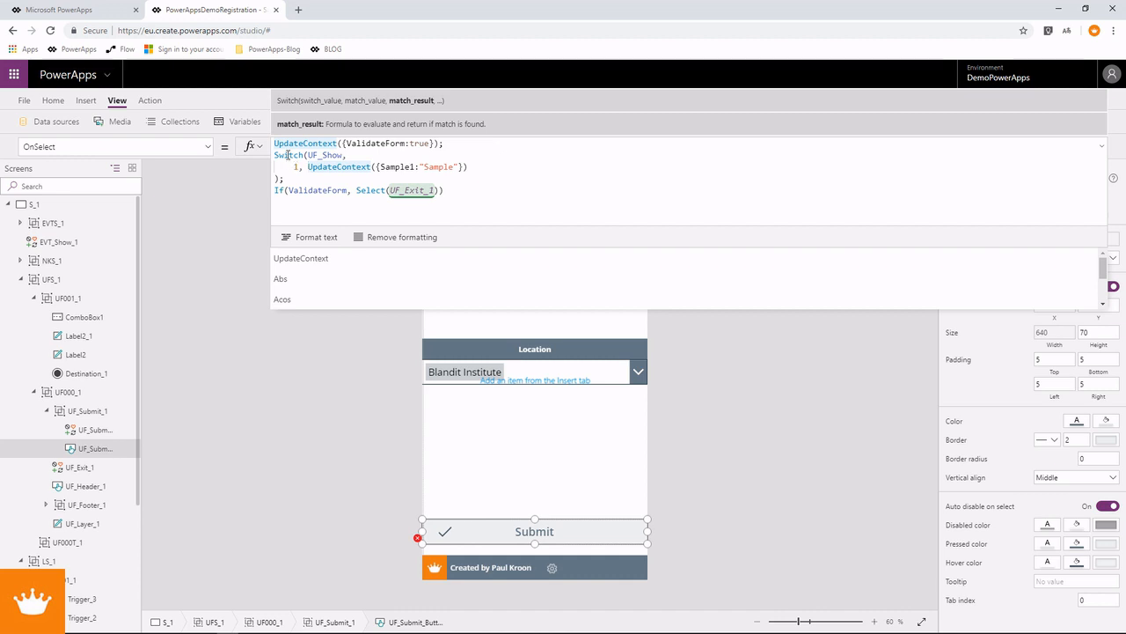
left_click(470, 167, "shift")
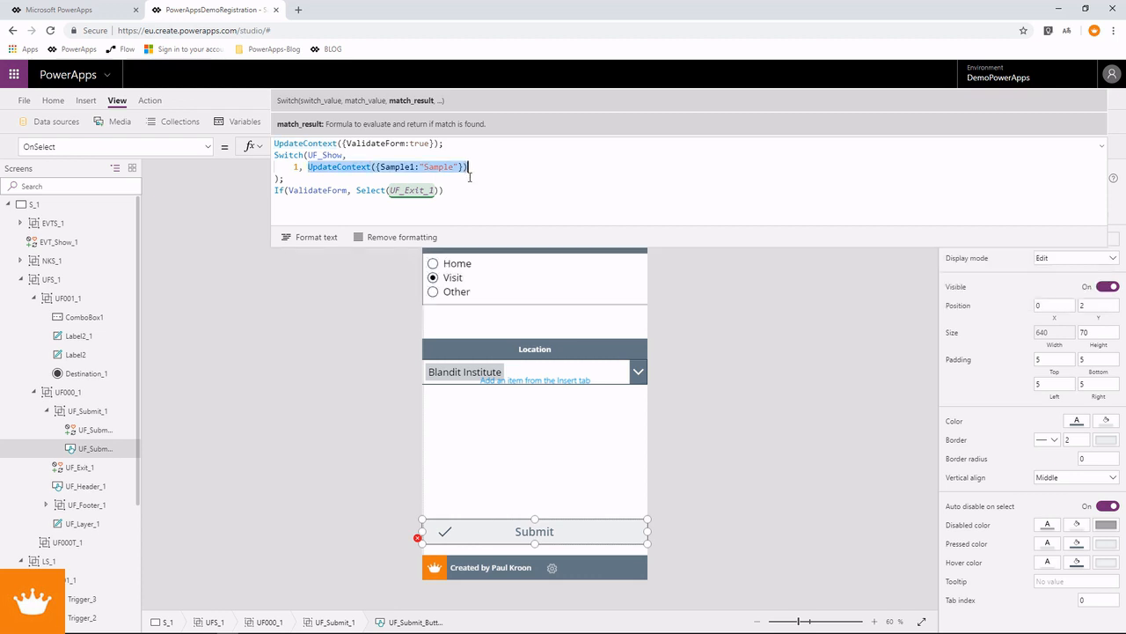
type("If")
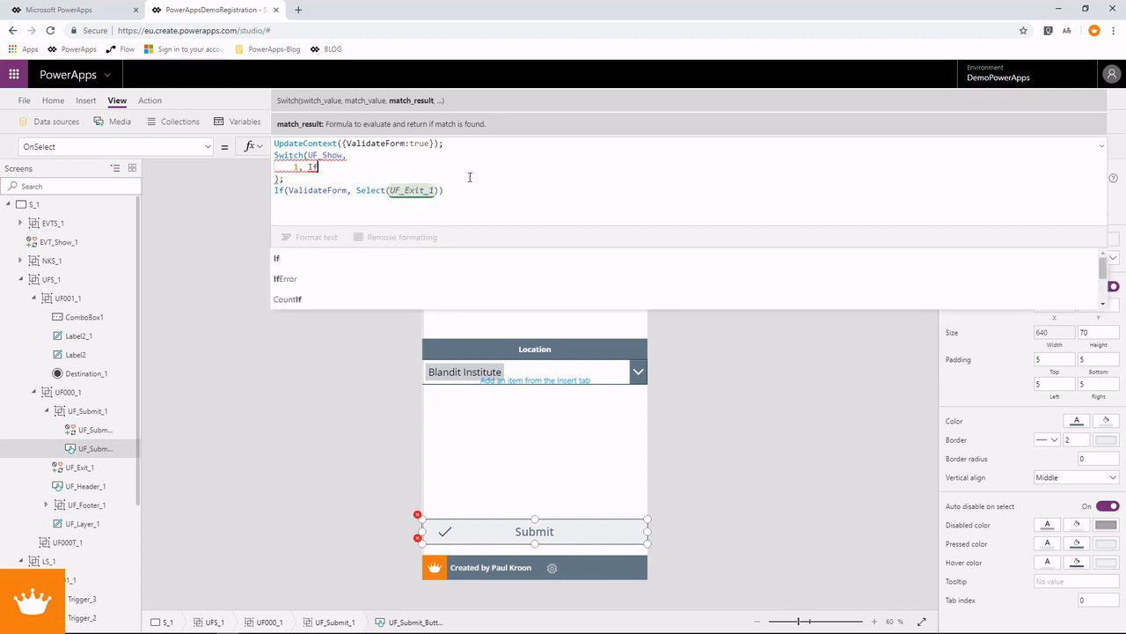
type("(")
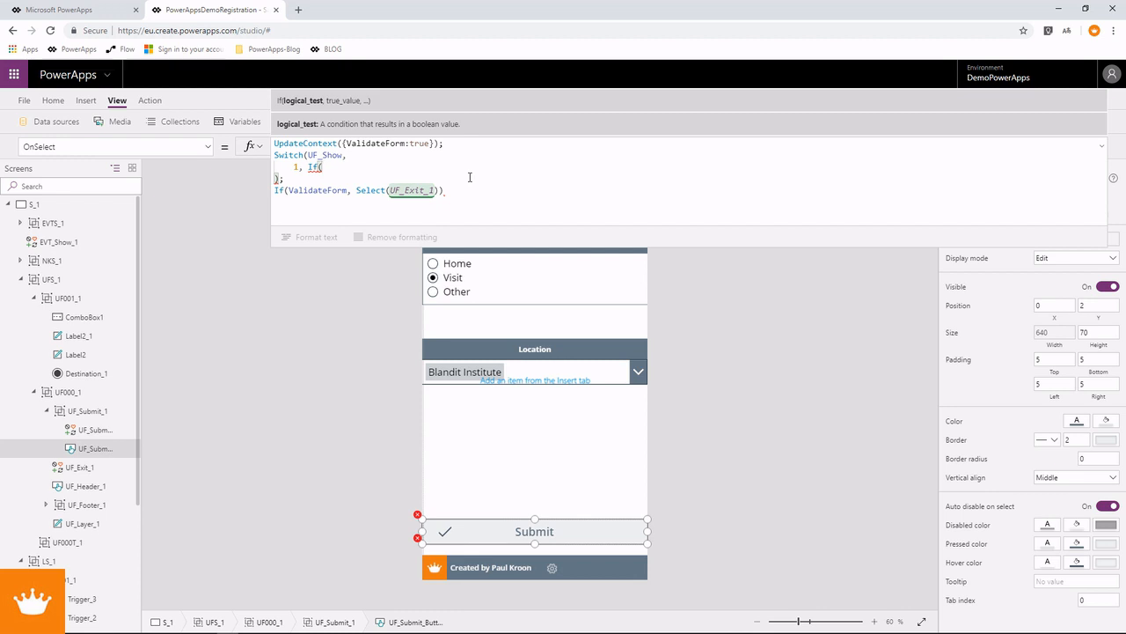
key("ctrl+z")
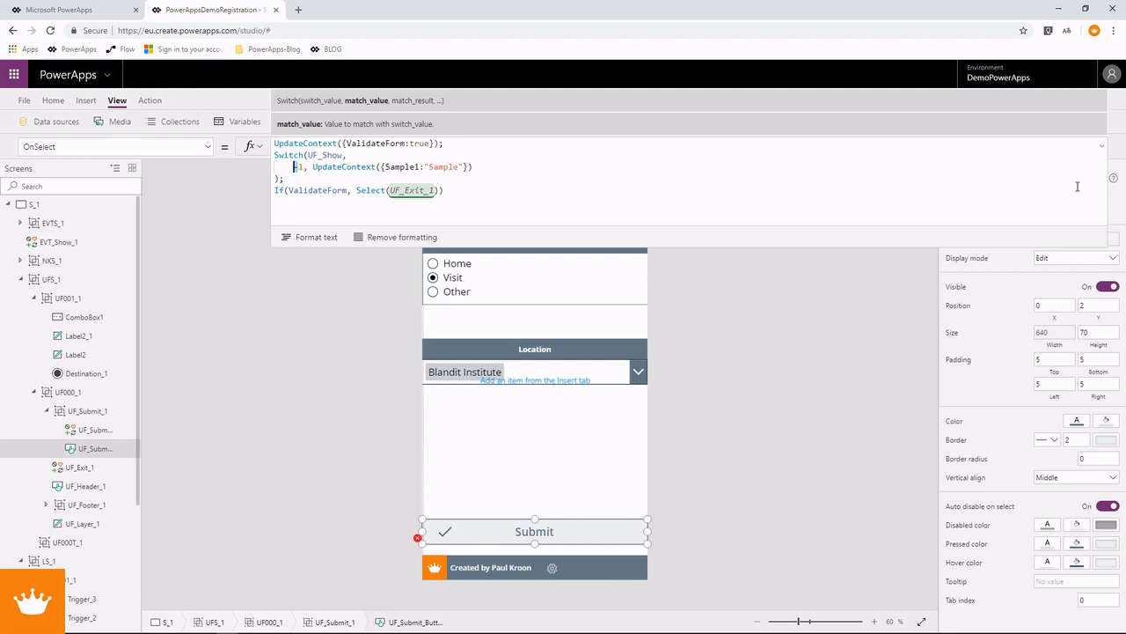
left_click(1101, 147)
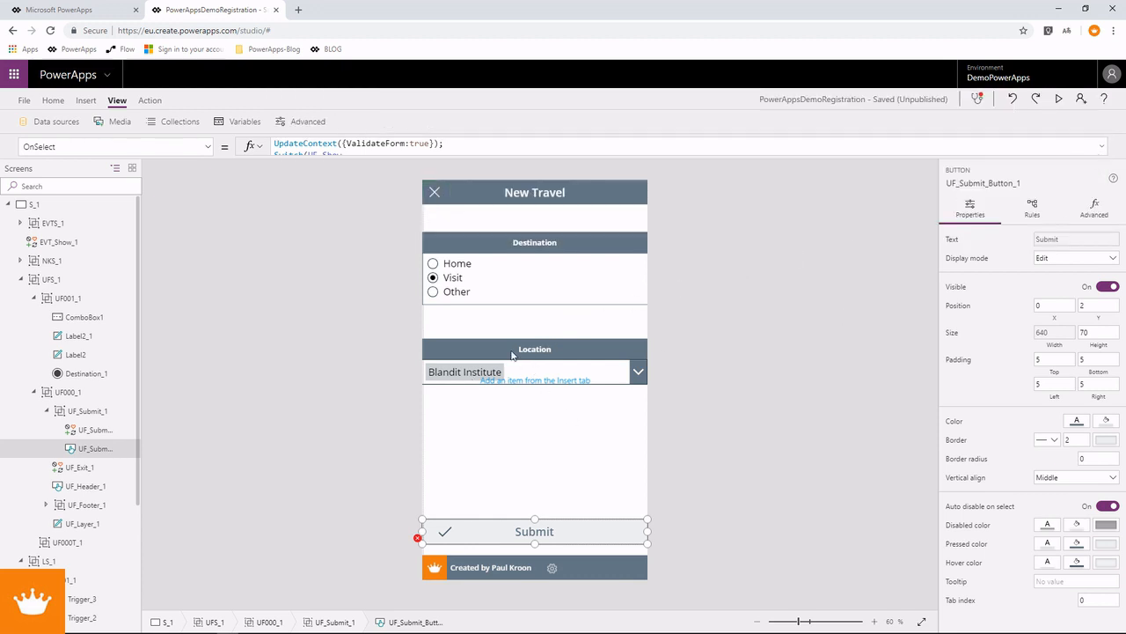
Step: Preview the form, switch the Destination choice to Home and then to Other, and return to editing
left_click(434, 267)
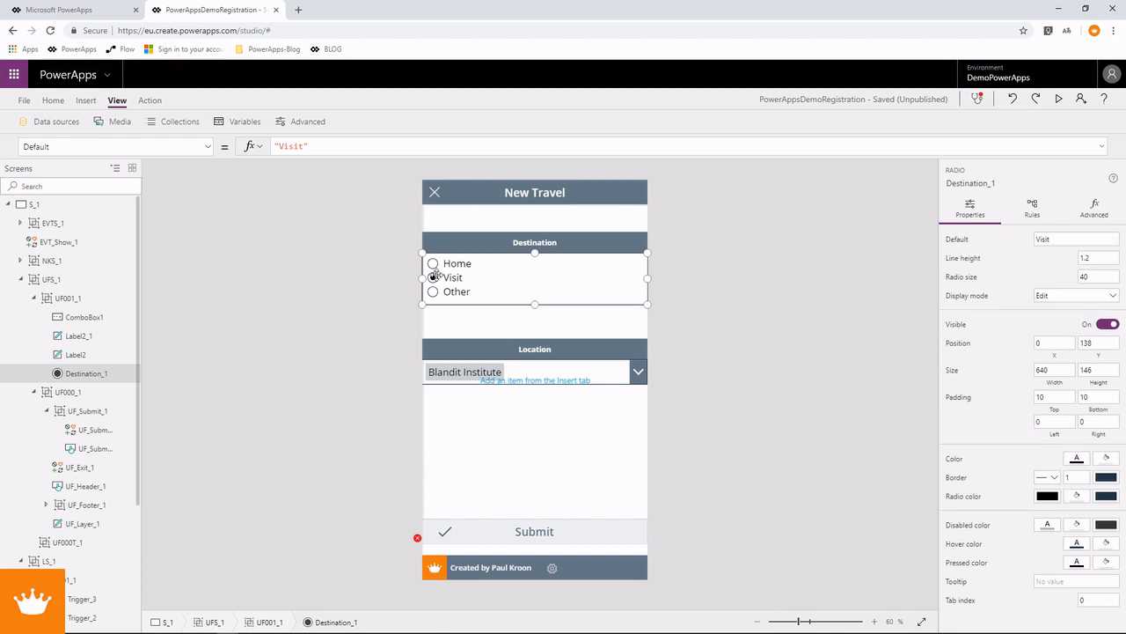
left_click(1058, 100)
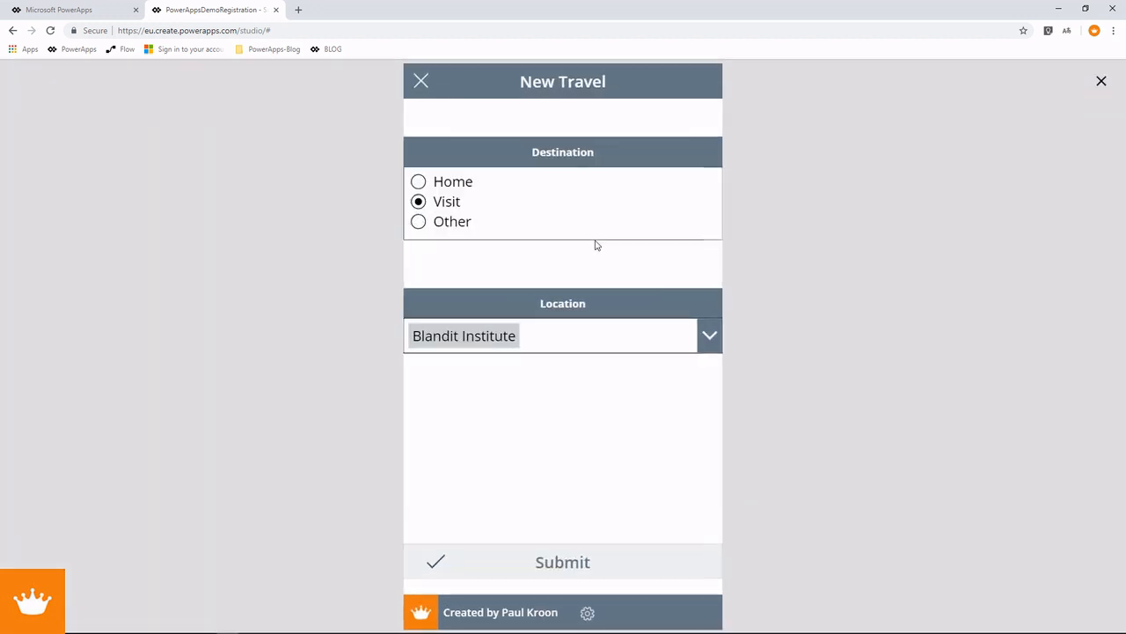
left_click(421, 183)
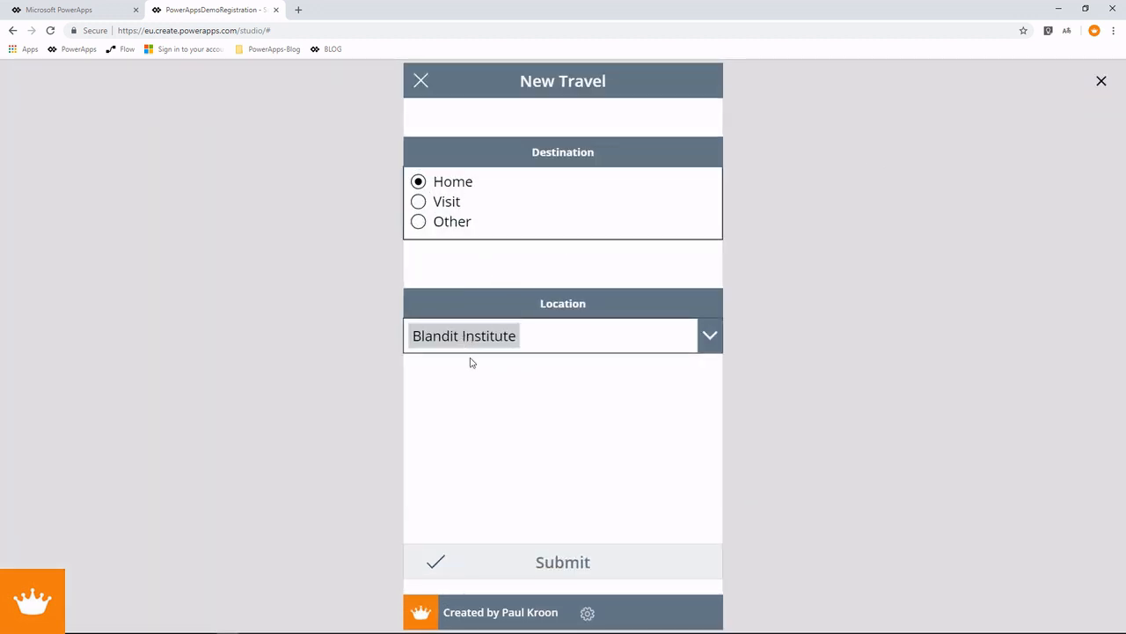
left_click(420, 224)
left_click(1101, 82)
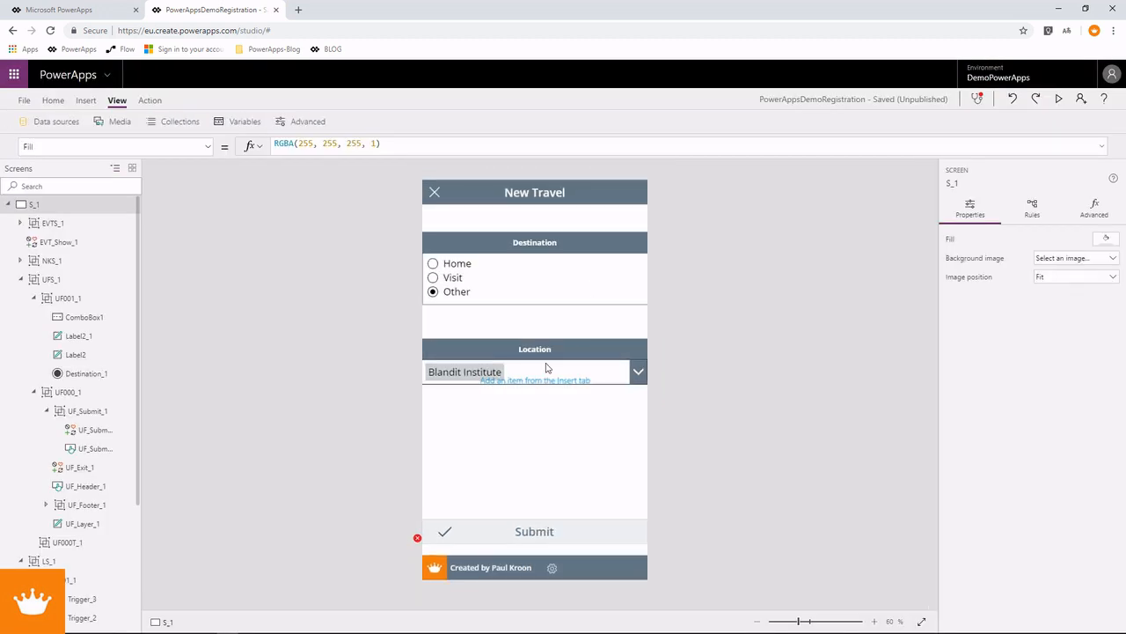
Step: Move the Location label and its combo box up together, closer to the Destination choices
left_click(545, 355)
left_click(548, 366, "ctrl")
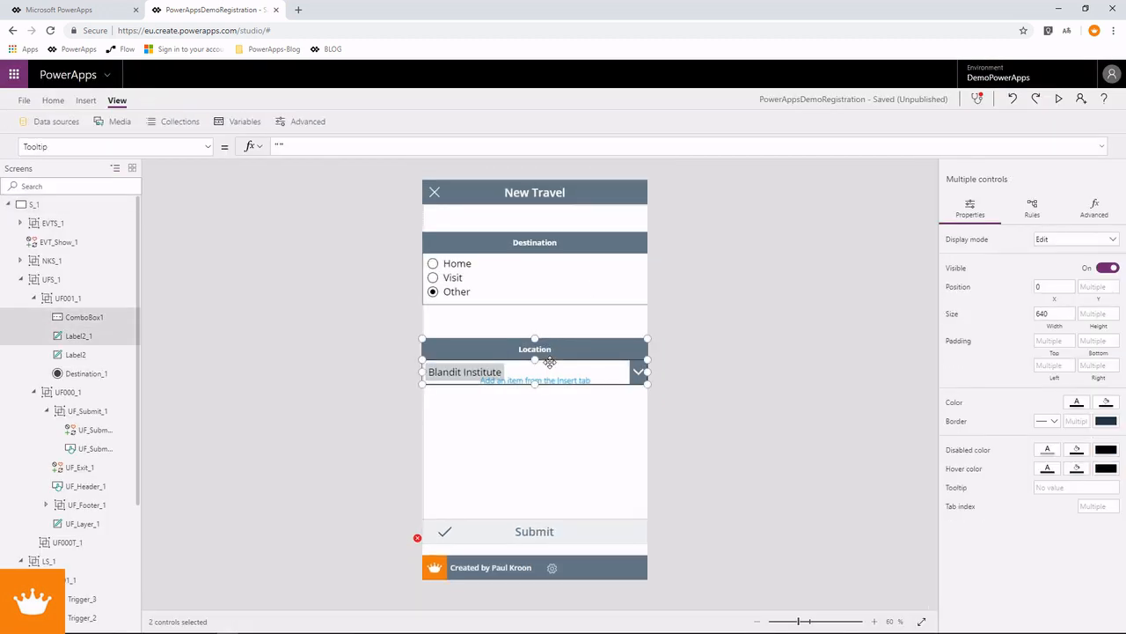
left_click_drag(549, 362, 549, 332)
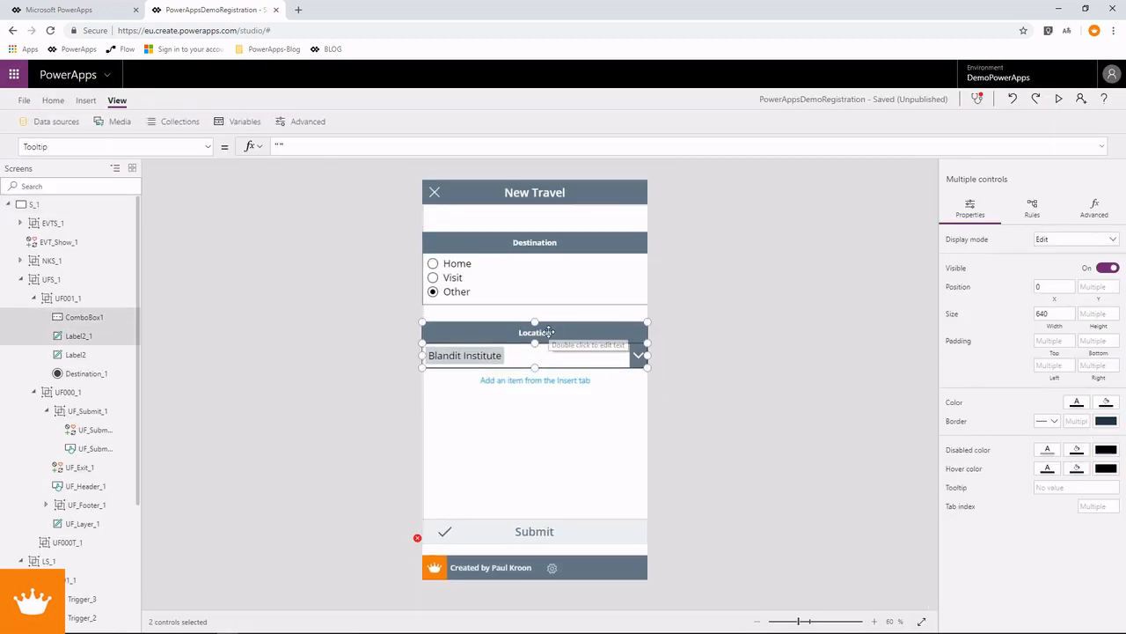
left_click(568, 401)
Step: Duplicate the Location label, place the copy below the combo box at about Y 534, and set its text to "Notes"
left_click(565, 333)
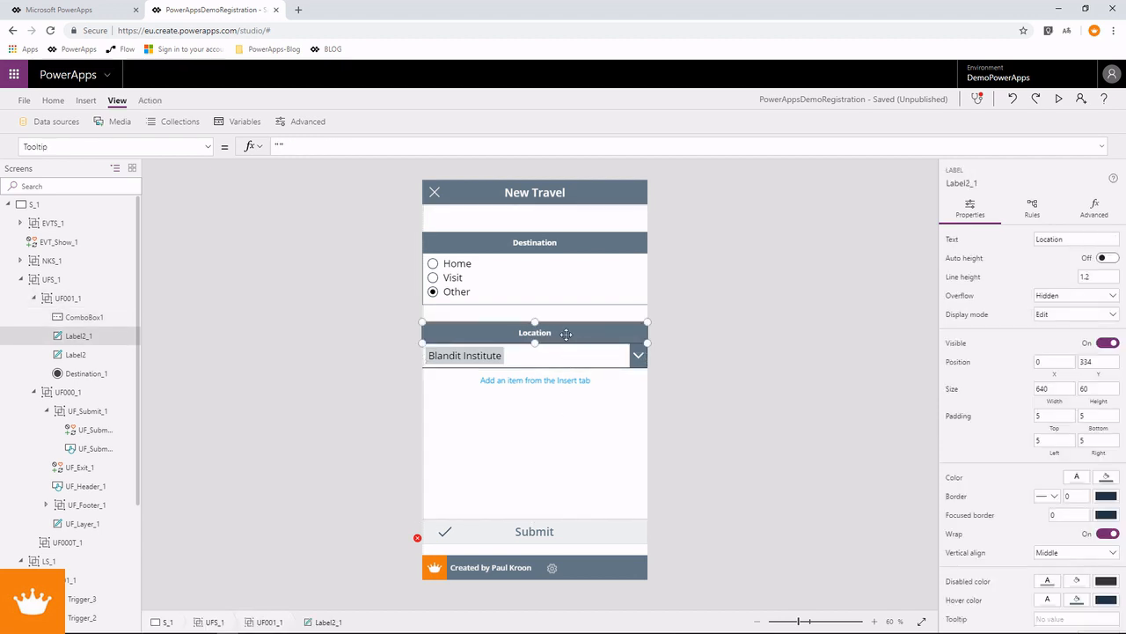
key("ctrl+c")
left_click(535, 422)
key("ctrl+v")
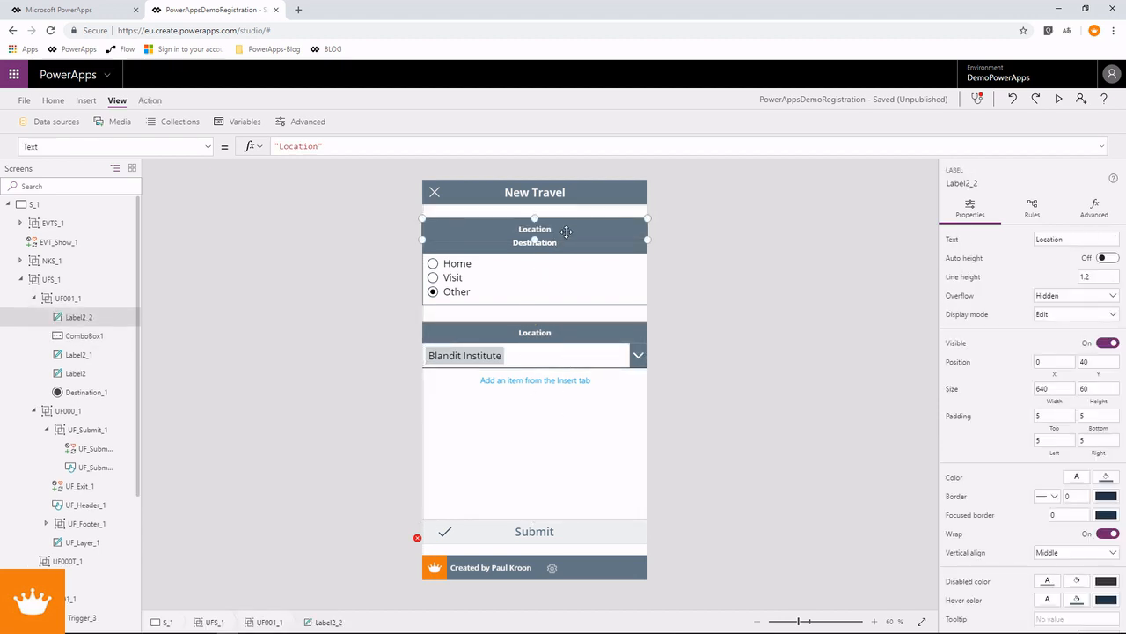
left_click_drag(565, 232, 564, 405)
left_click_drag(318, 147, 282, 146)
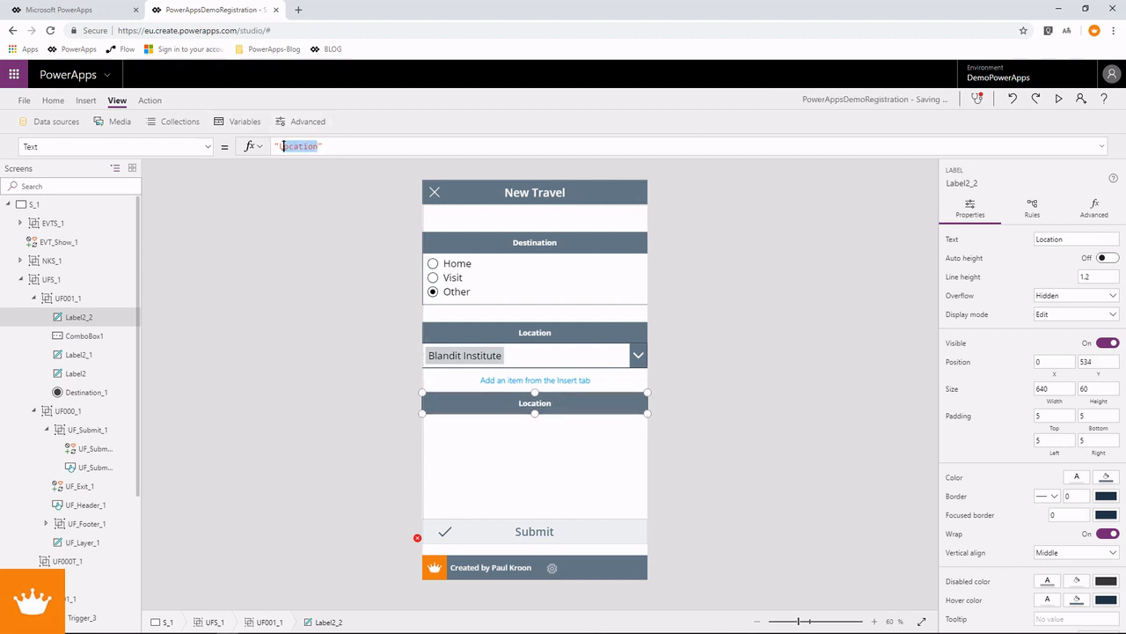
type("Notes")
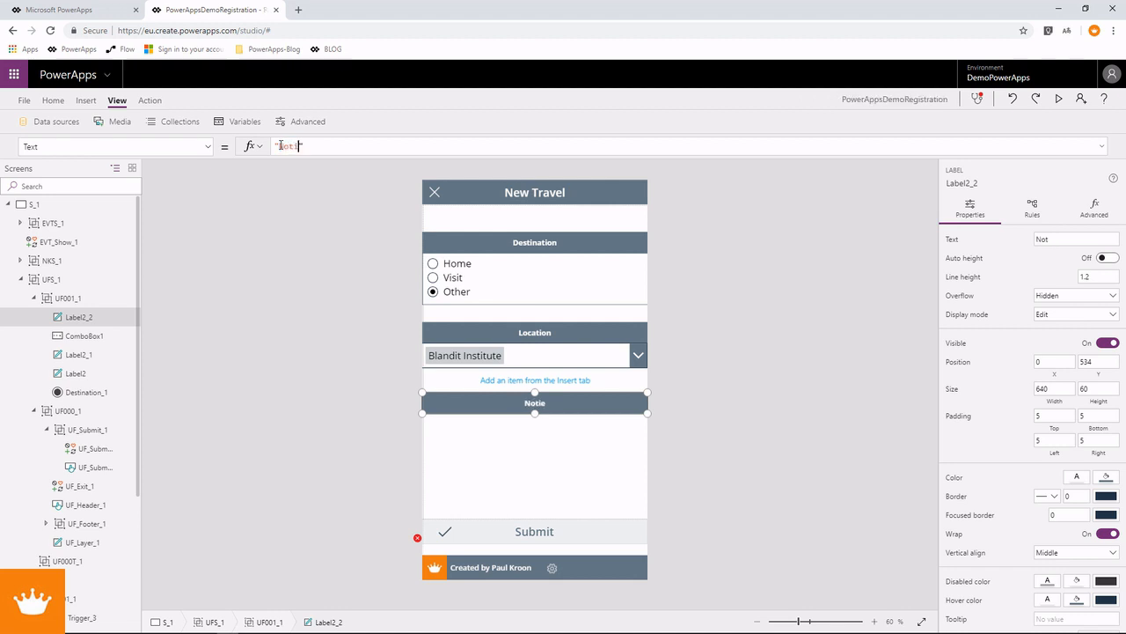
Step: Insert a text input directly under the Notes label and resize it to about 640 by 286, filling the space above Submit
left_click(86, 100)
left_click(291, 123)
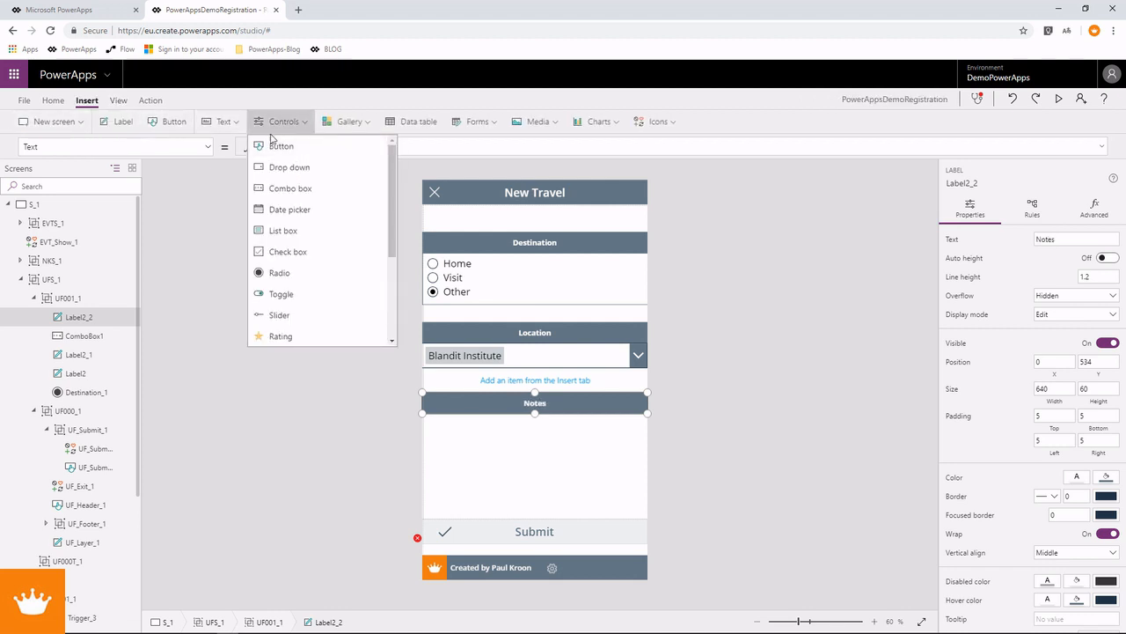
left_click(236, 129)
left_click(252, 168)
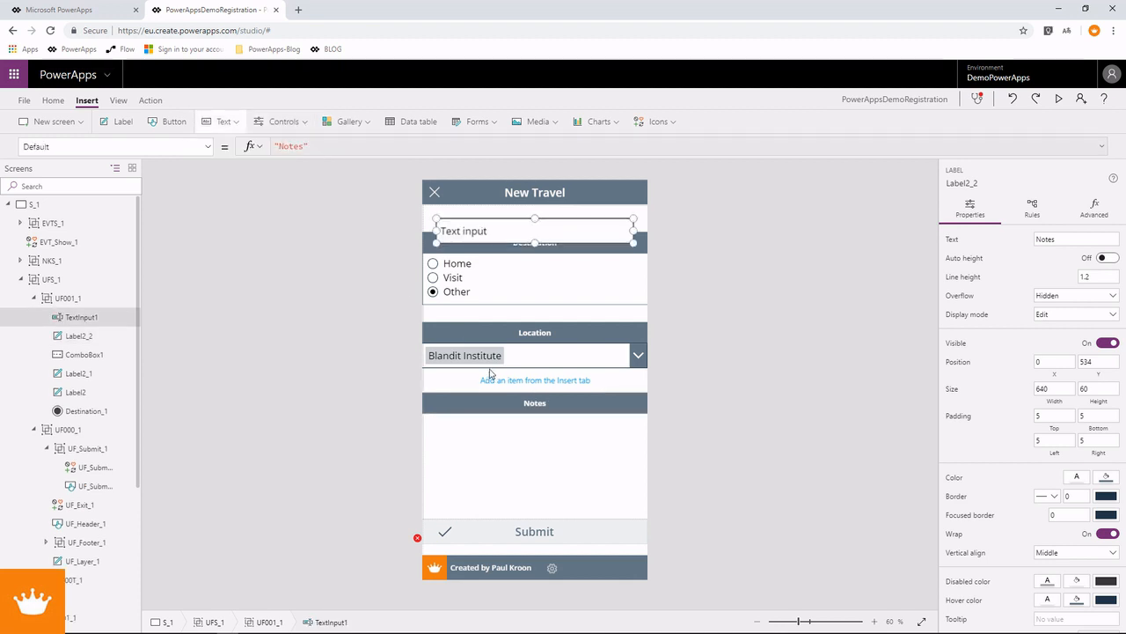
left_click_drag(484, 231, 481, 430)
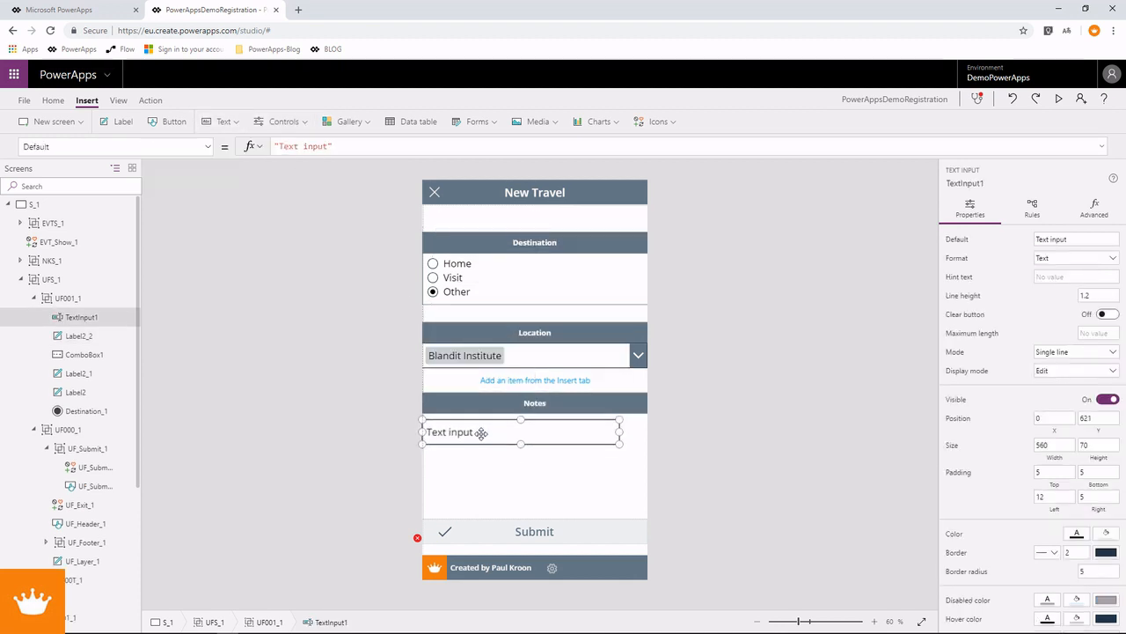
left_click_drag(618, 437, 650, 514)
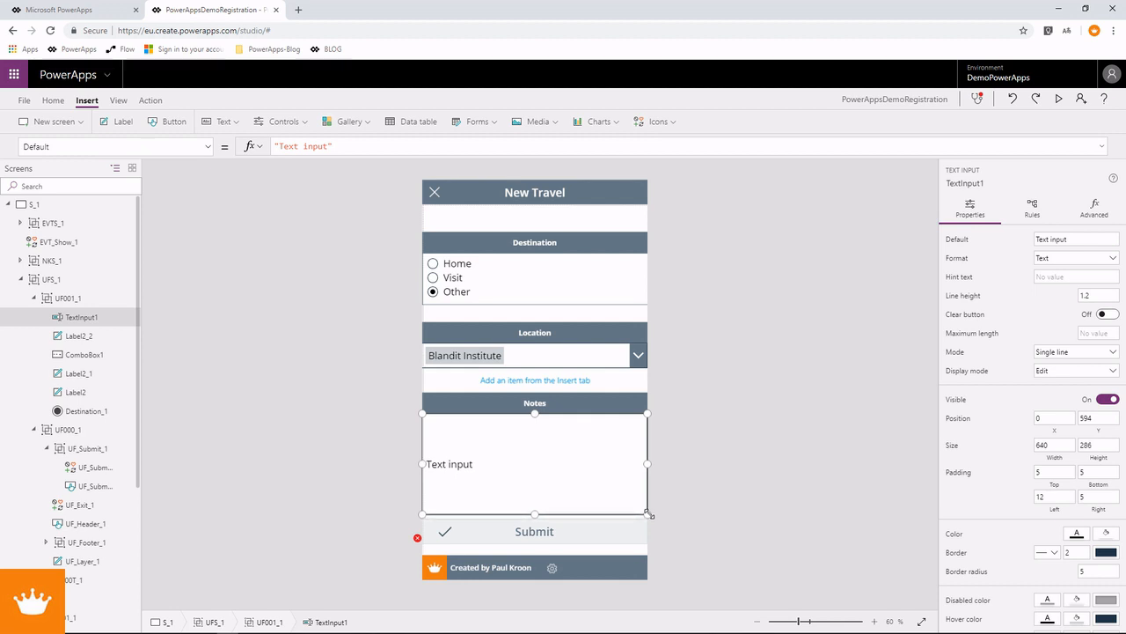
Step: Set the Notes text input to Multiline mode, clear its default text, and check the form in preview before returning to editing
left_click(1082, 355)
left_click(1060, 367)
left_click_drag(1069, 241, 1009, 239)
key("BackSpace")
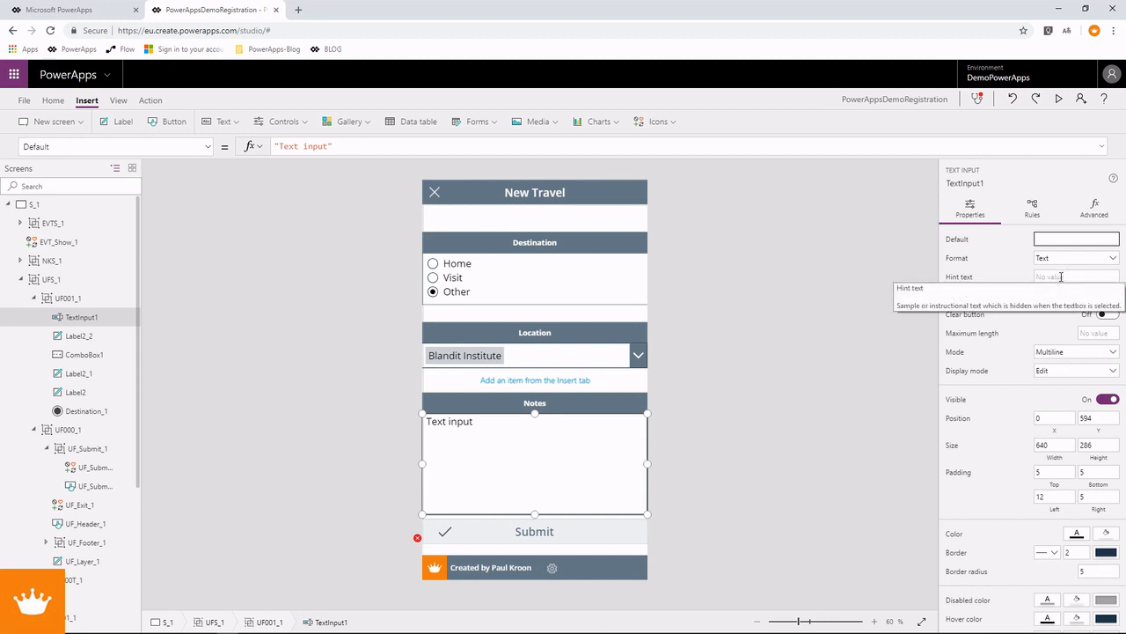
left_click(1065, 352)
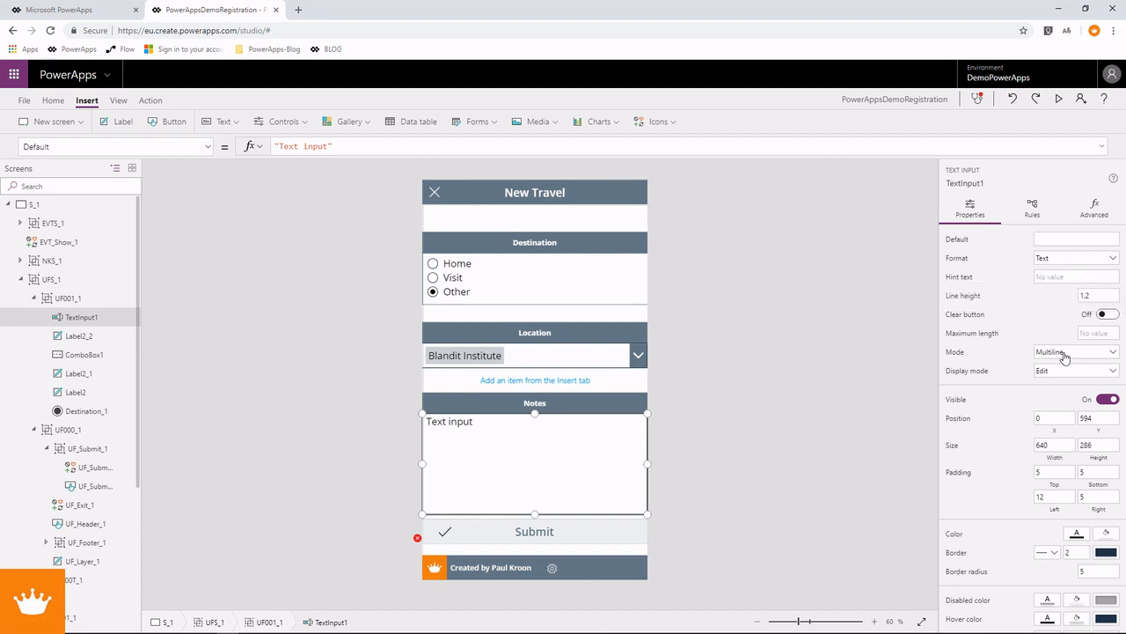
left_click(1065, 355)
left_click(1059, 100)
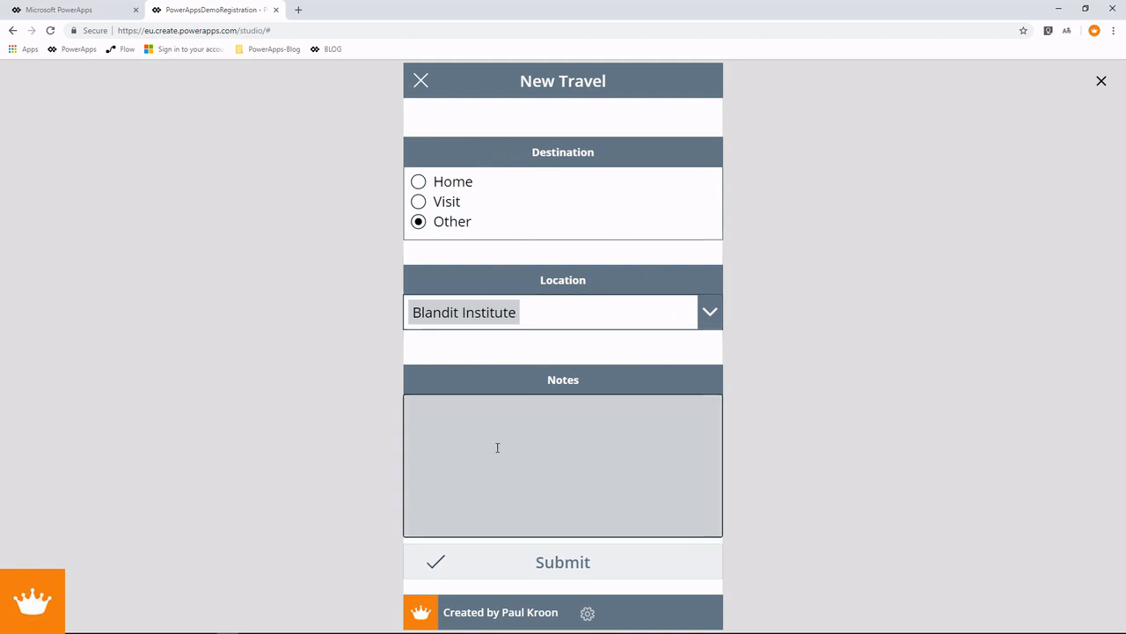
left_click(1101, 81)
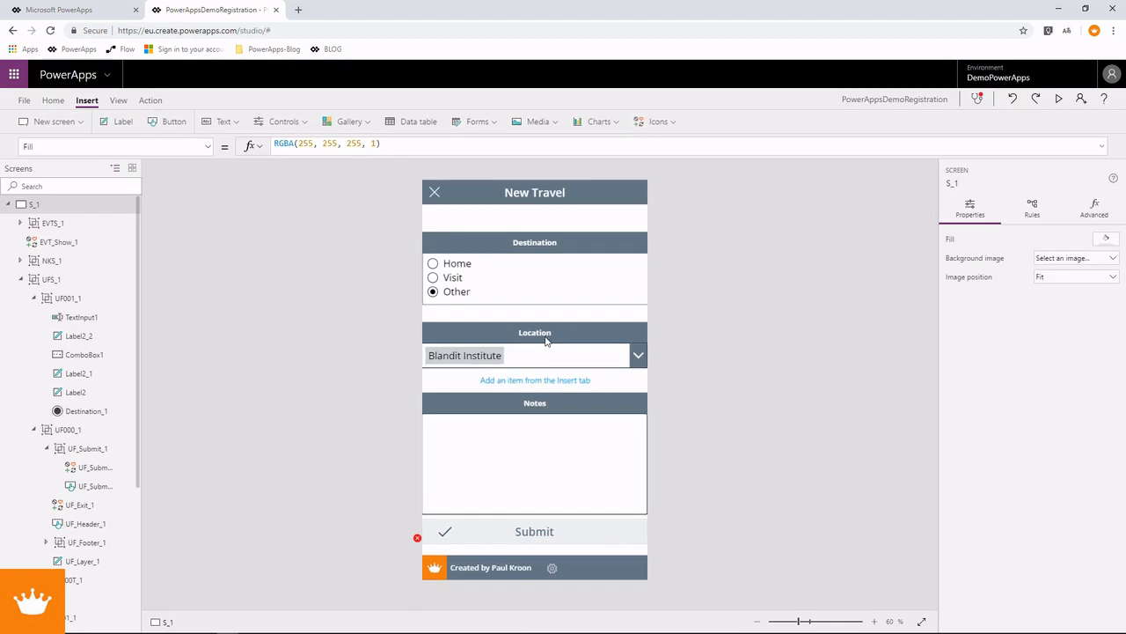
Step: Group the Location label with its combo box
left_click(545, 341)
left_click(539, 355, "shift")
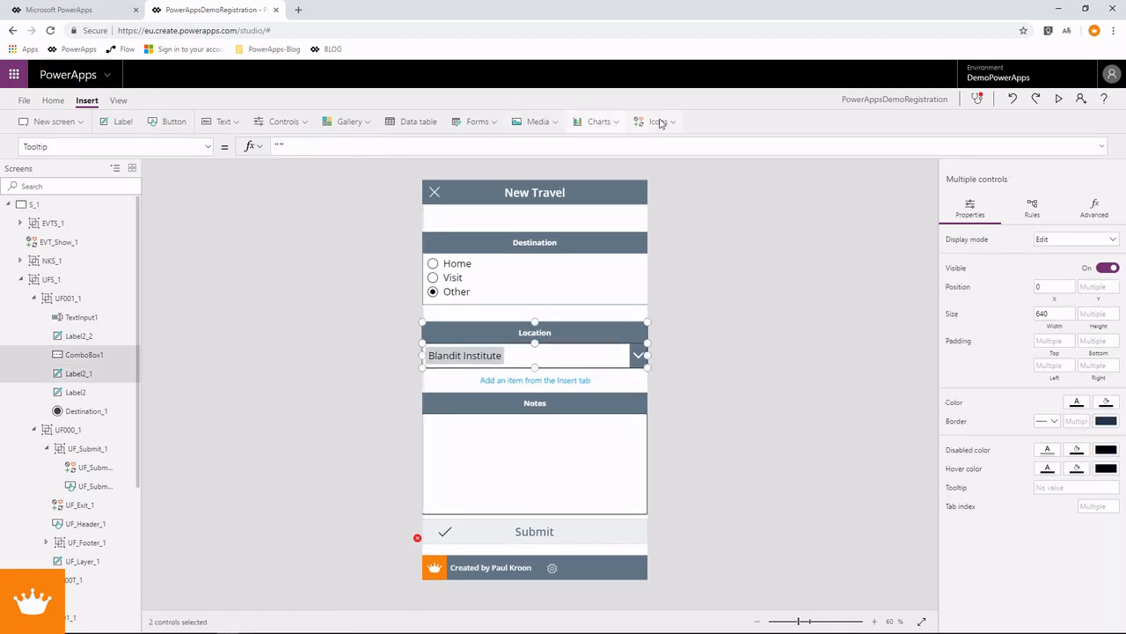
left_click(53, 100)
left_click(727, 121)
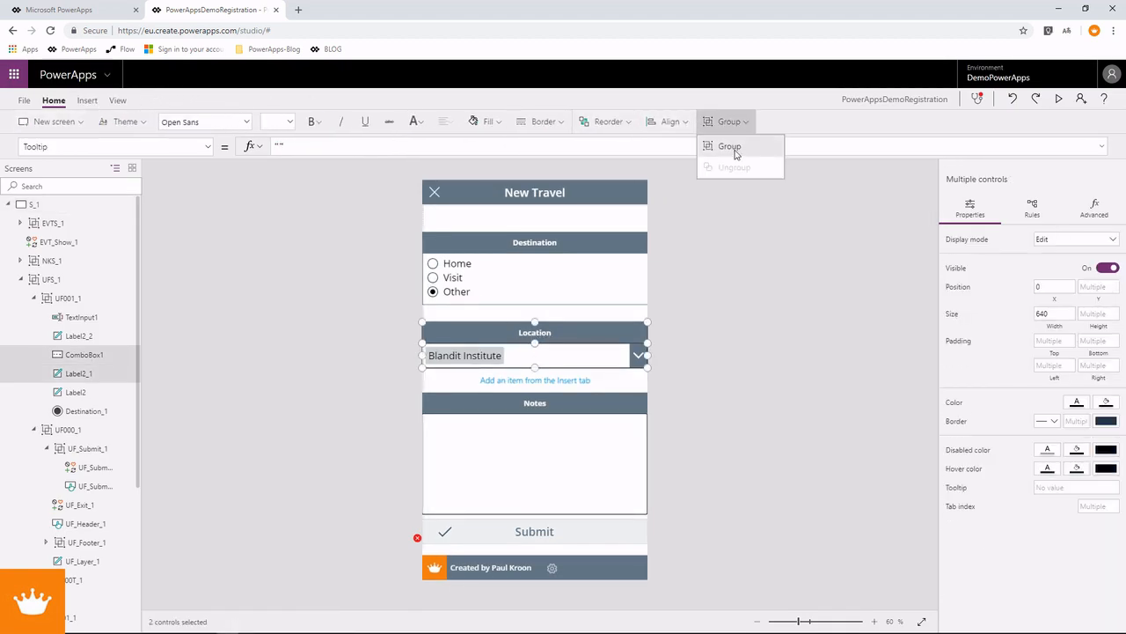
left_click(736, 151)
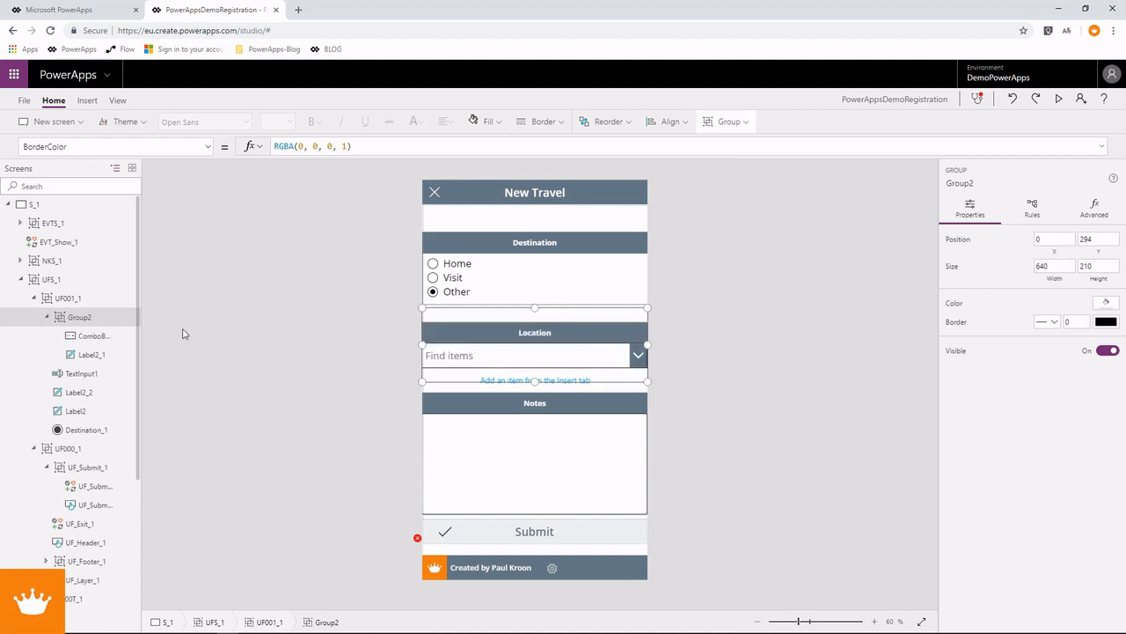
Step: Move the Location controls to their group's top edge, shrink the group to about 136 high, and place it at about Y 327
left_click(92, 339)
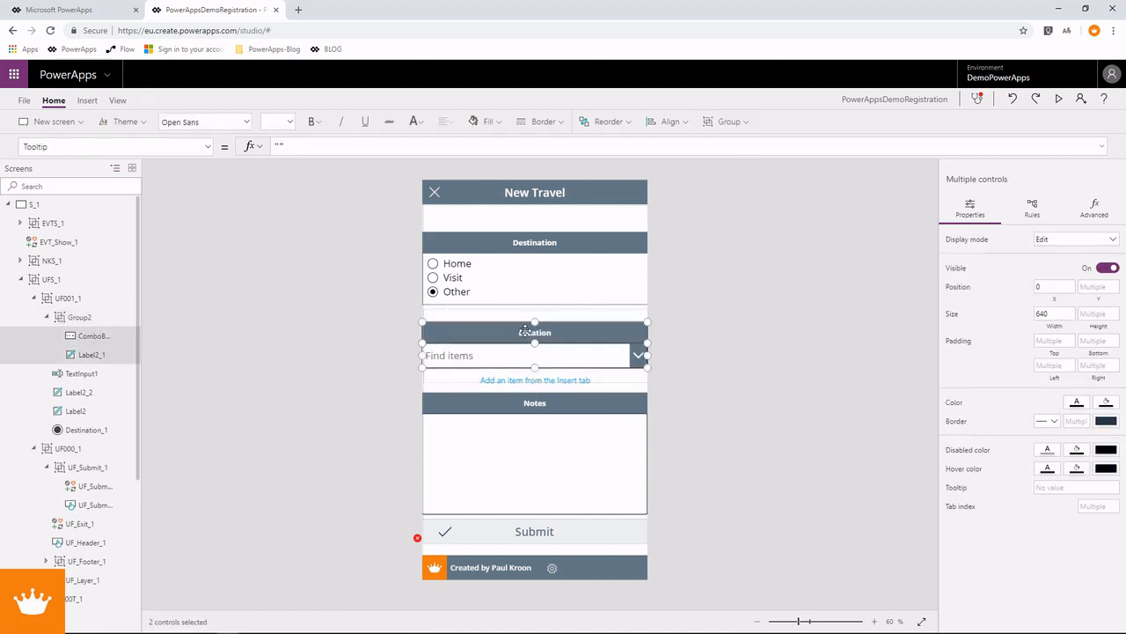
left_click_drag(528, 339, 527, 325)
left_click(86, 323)
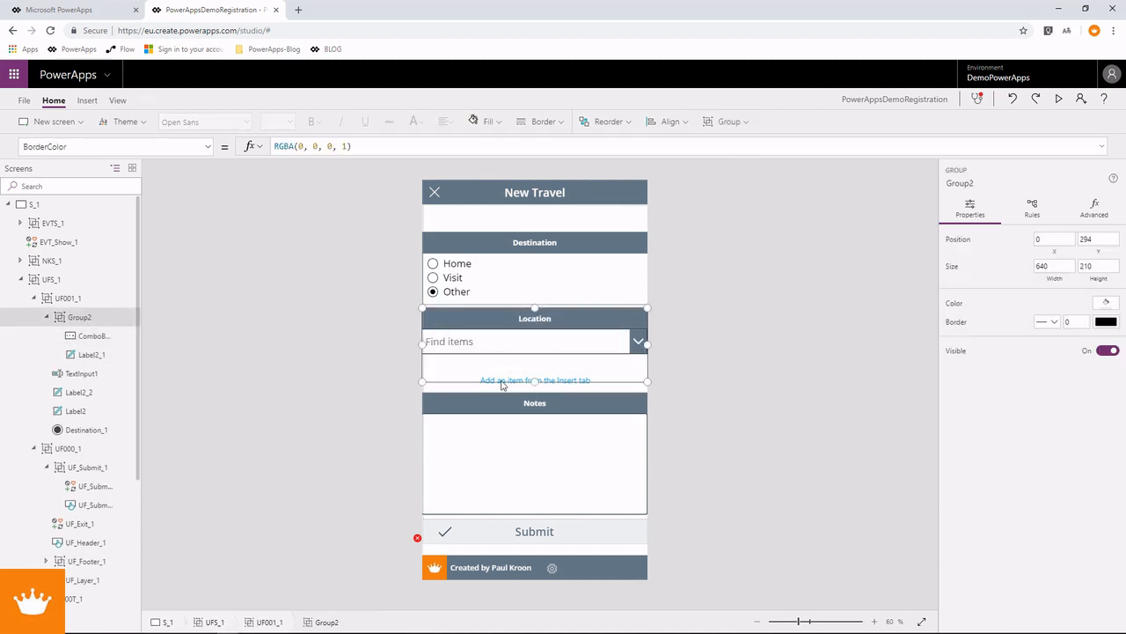
left_click_drag(536, 381, 537, 354)
left_click_drag(561, 306, 563, 317)
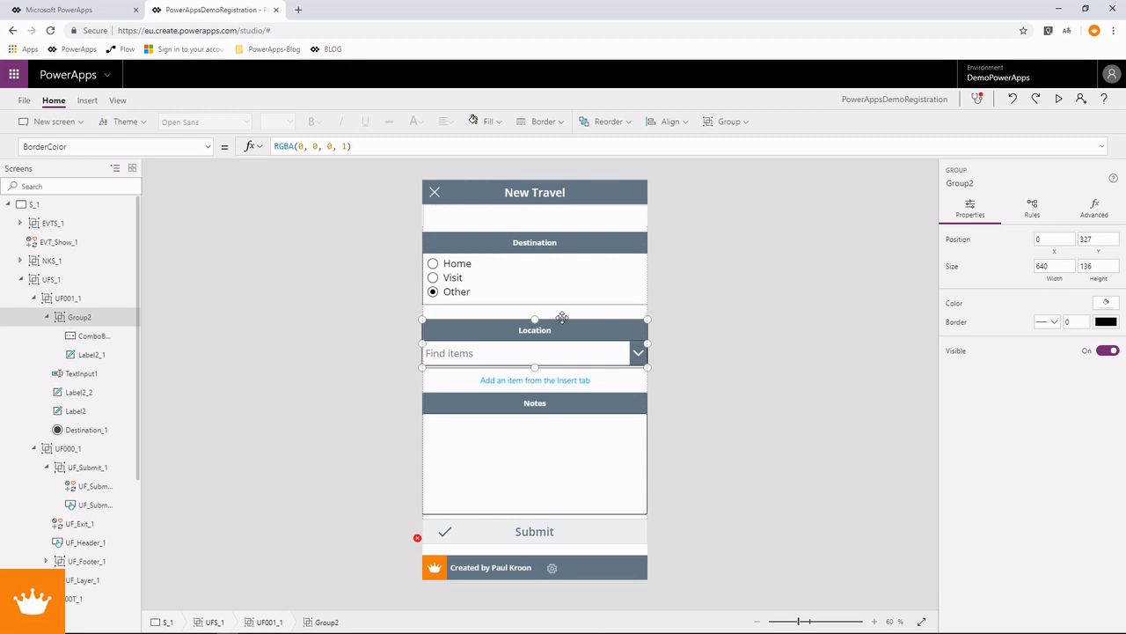
Step: Group the Notes label with its multiline text input
left_click(540, 401)
left_click(535, 449, "shift")
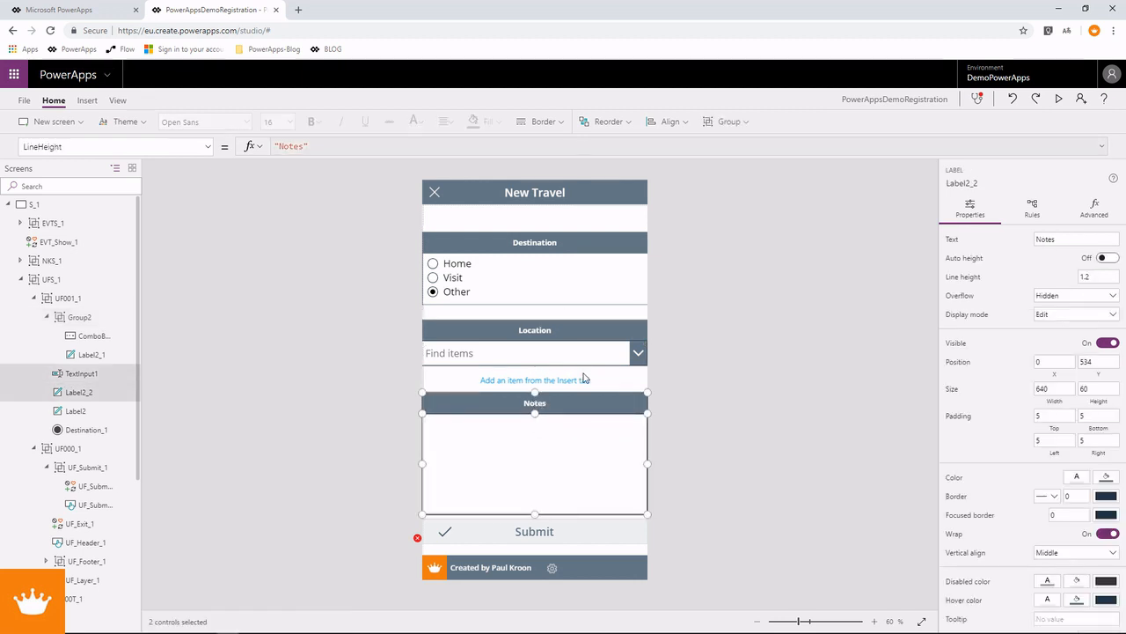
left_click(728, 122)
left_click(731, 147)
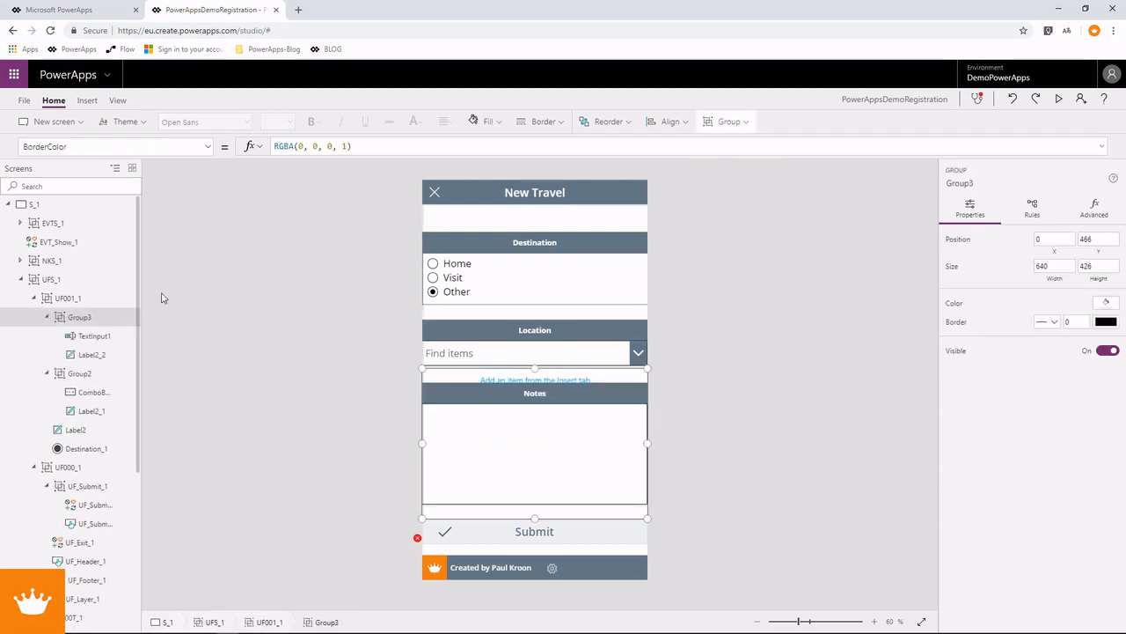
Step: Move the Notes controls to their group's top edge, shrink the group to about 349 high, and place it at about Y 502
left_click(91, 337)
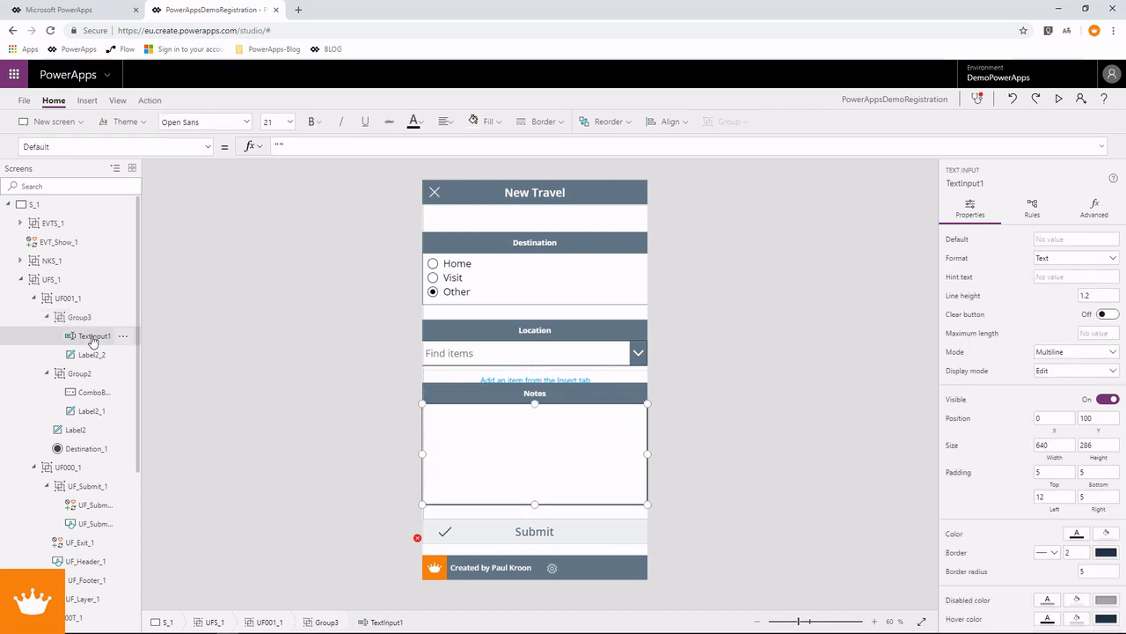
left_click(92, 356, "shift")
left_click_drag(462, 387, 485, 377)
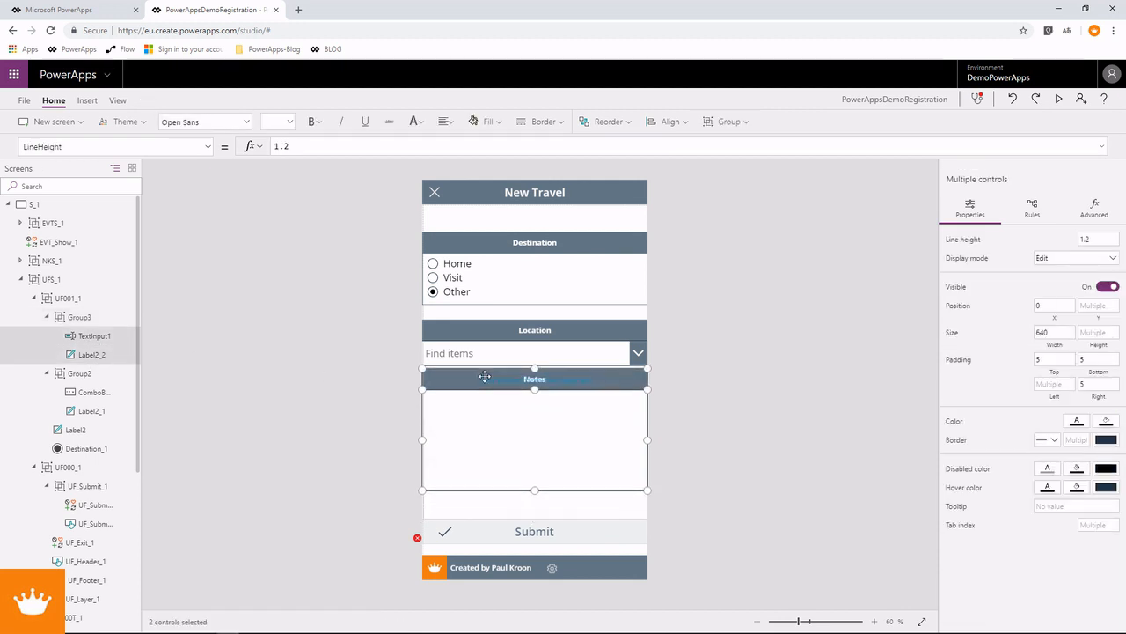
left_click(525, 506)
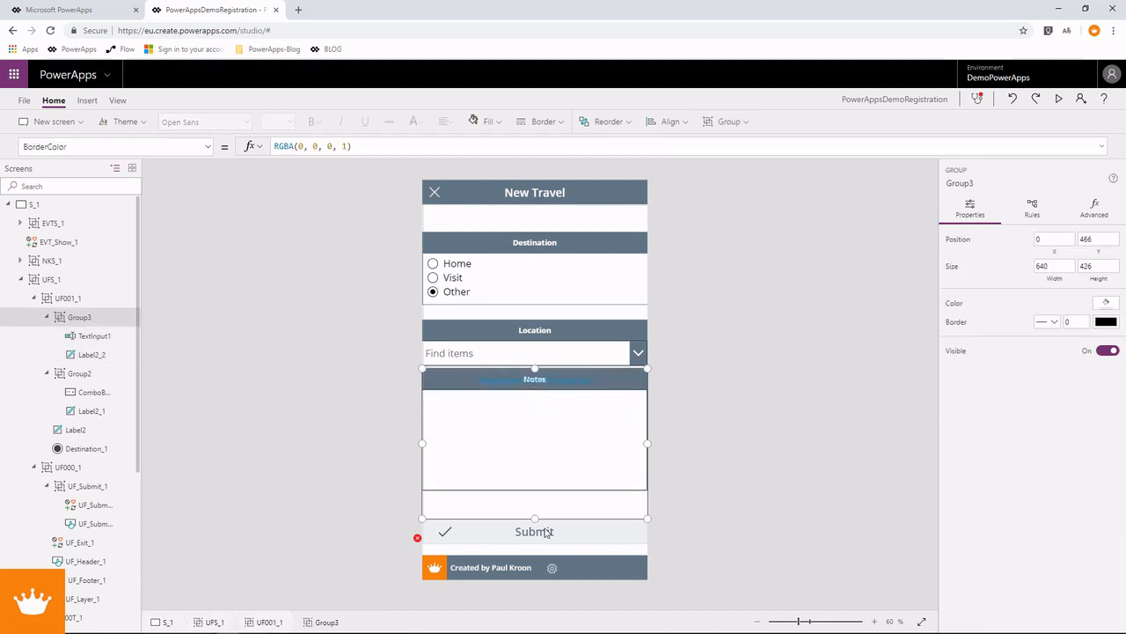
left_click_drag(536, 517, 536, 490)
left_click_drag(548, 368, 546, 378)
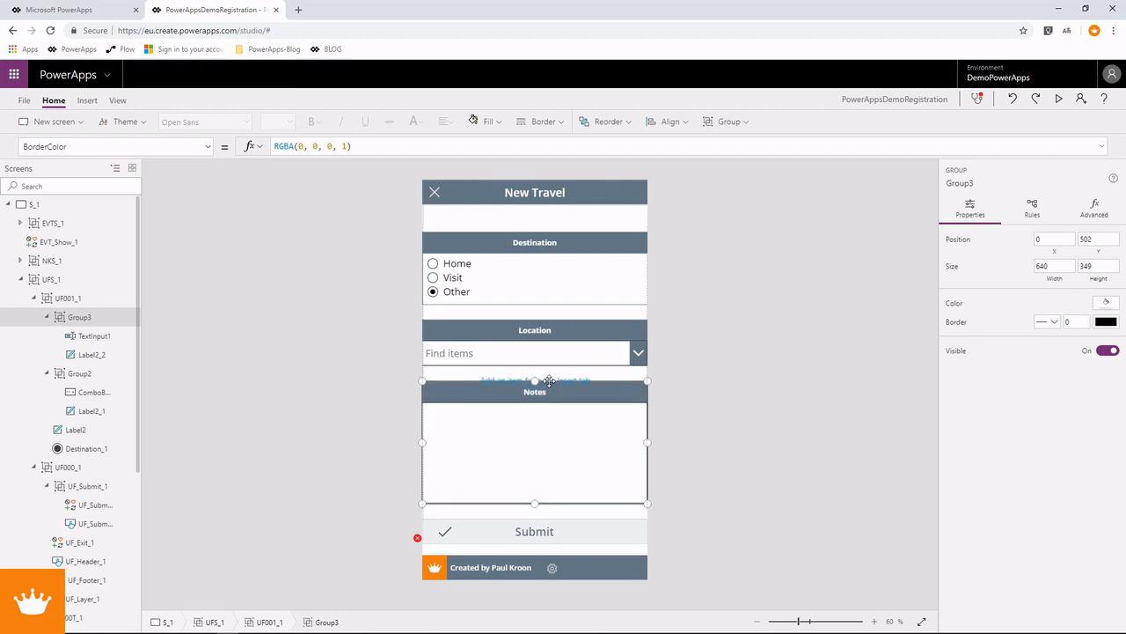
Step: Group the Destination label with its radio choices
left_click(514, 249)
left_click(505, 268, "shift")
left_click(722, 124)
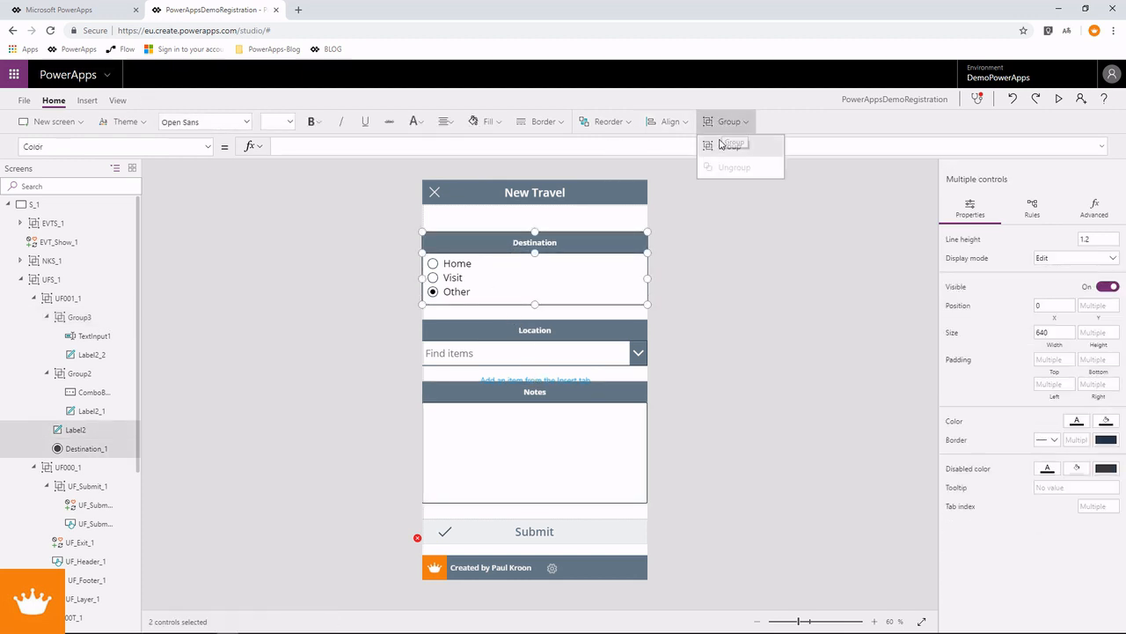
left_click(731, 142)
Step: Move the Destination controls to their group's top edge, shrink the group to about 209 high, and place it at about Y 59
left_click(486, 247)
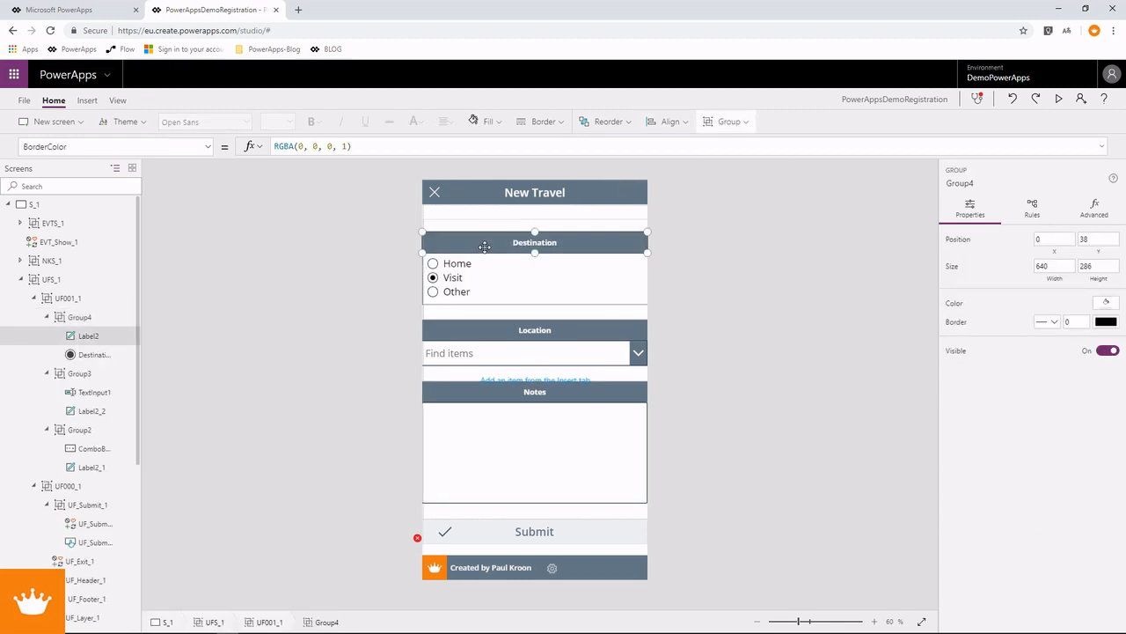
left_click(487, 269, "shift")
left_click_drag(497, 242, 495, 229)
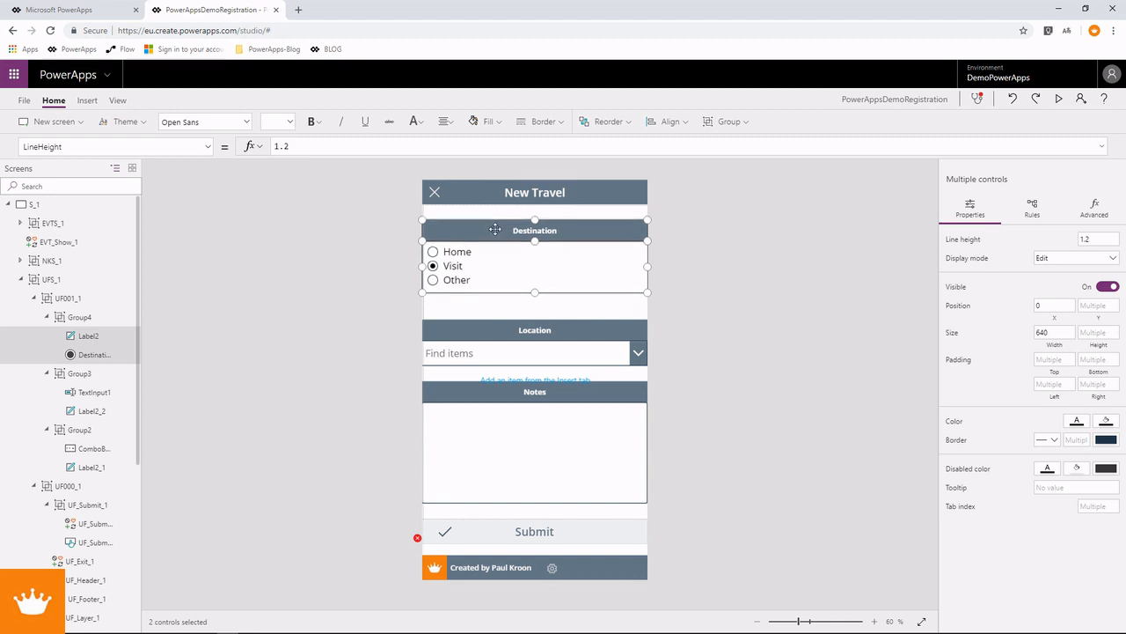
left_click(514, 307)
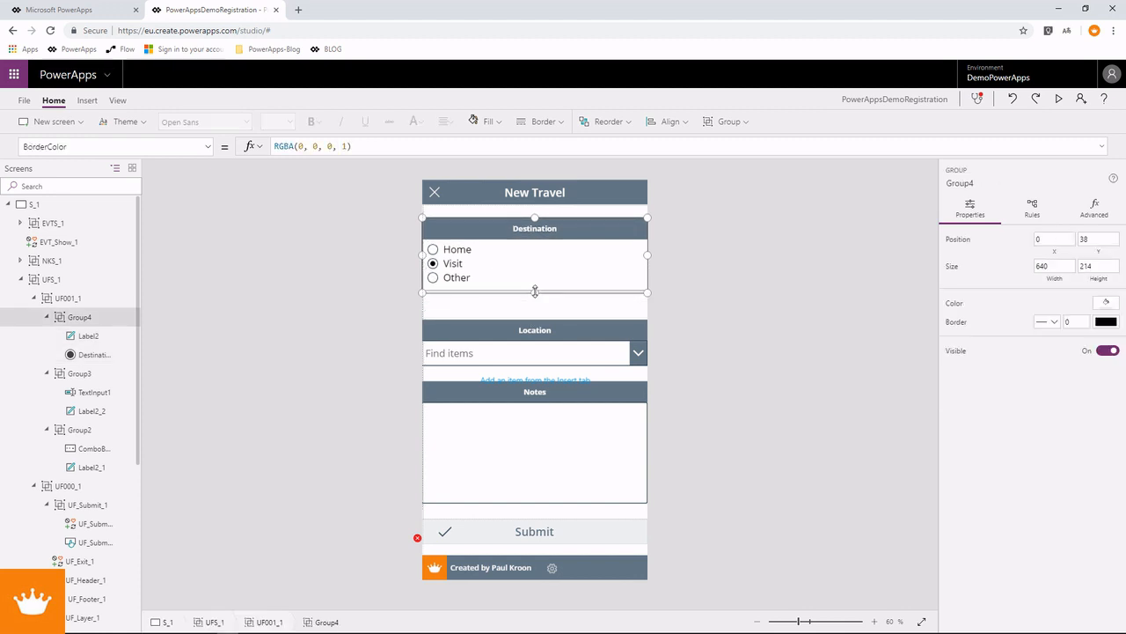
left_click_drag(535, 290, 535, 288)
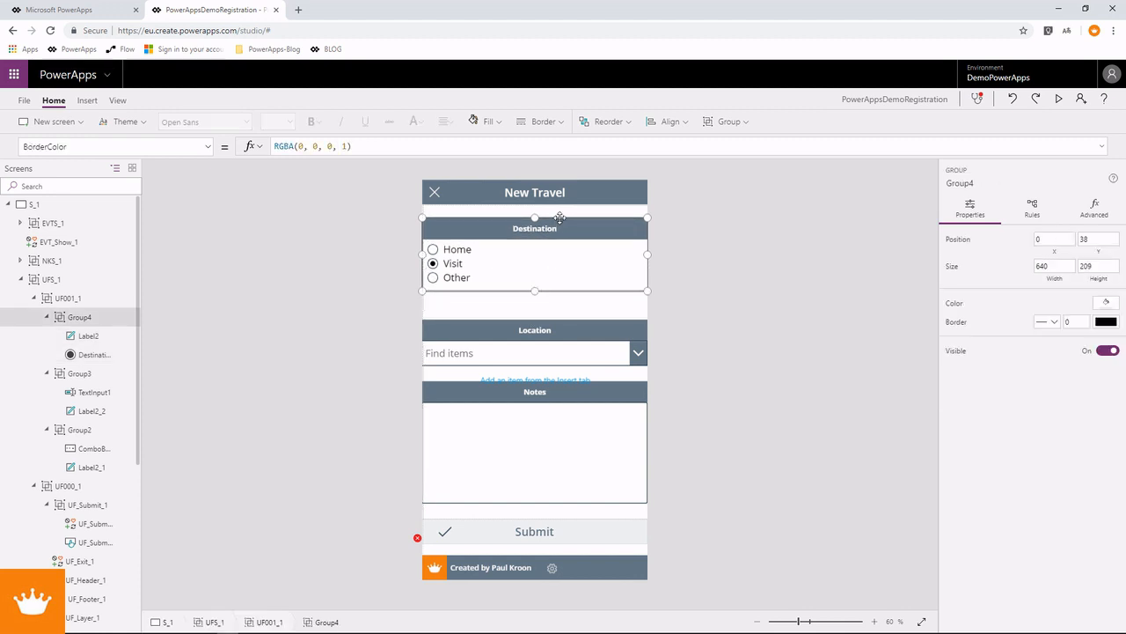
left_click_drag(560, 218, 560, 225)
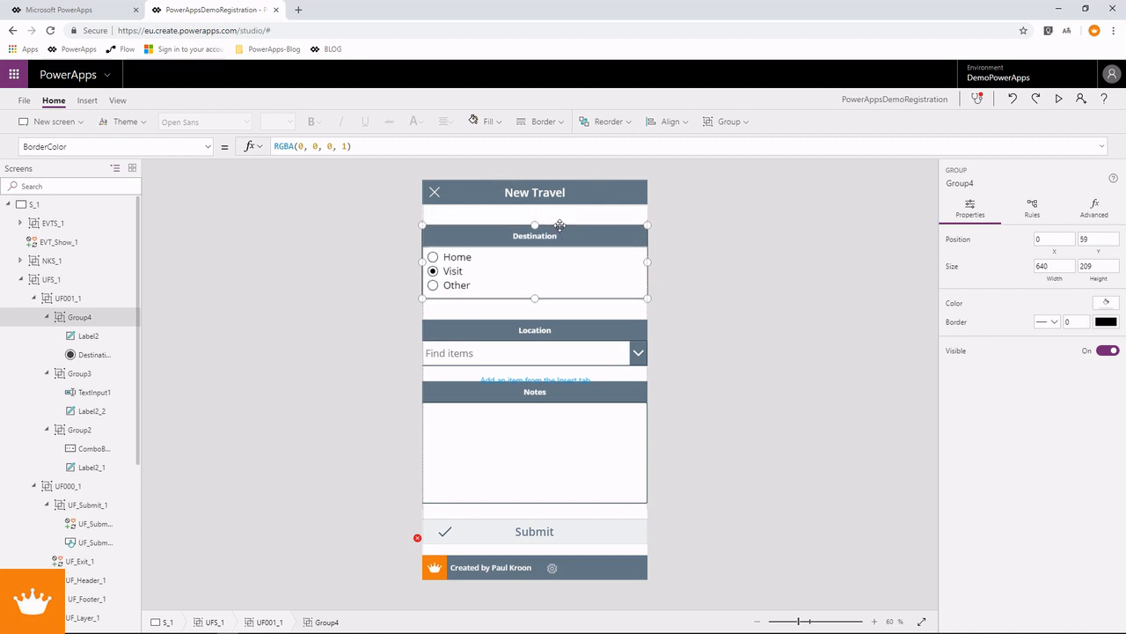
Step: Select the group holding the Location label and combo box and open its Visible property formula
left_click(515, 341)
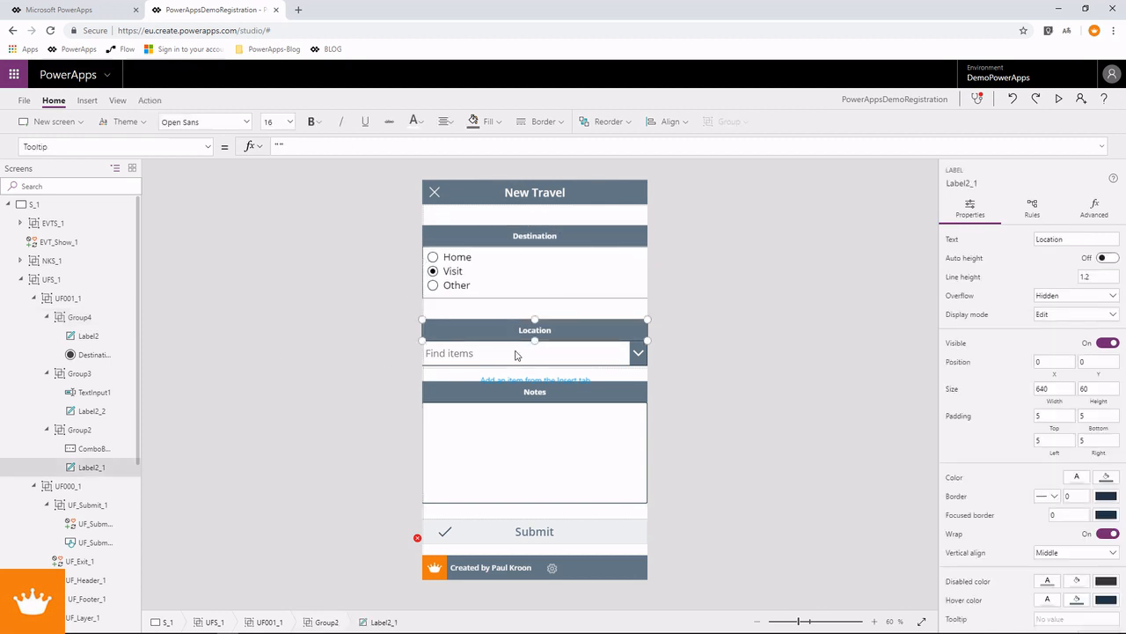
left_click(515, 350)
left_click(593, 326, "shift")
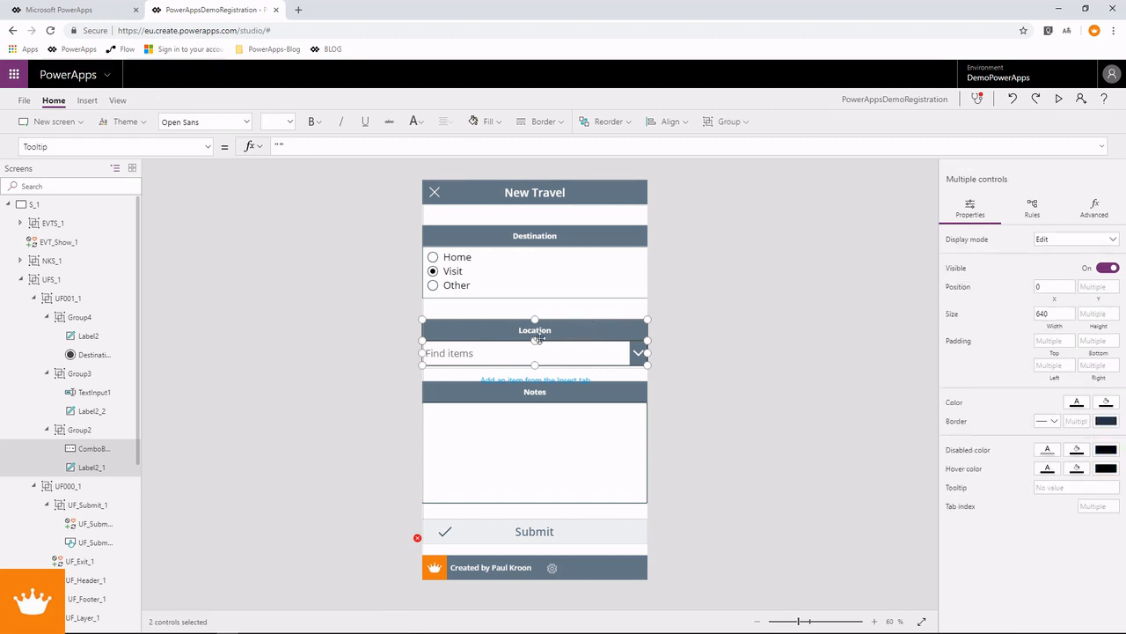
left_click(95, 428)
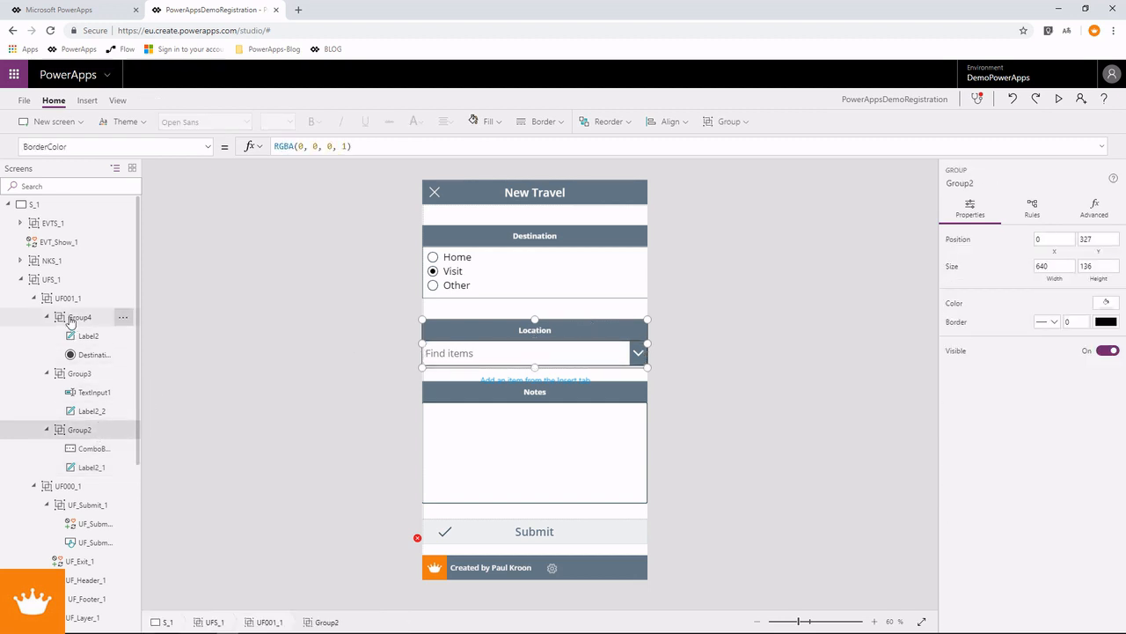
left_click(207, 148)
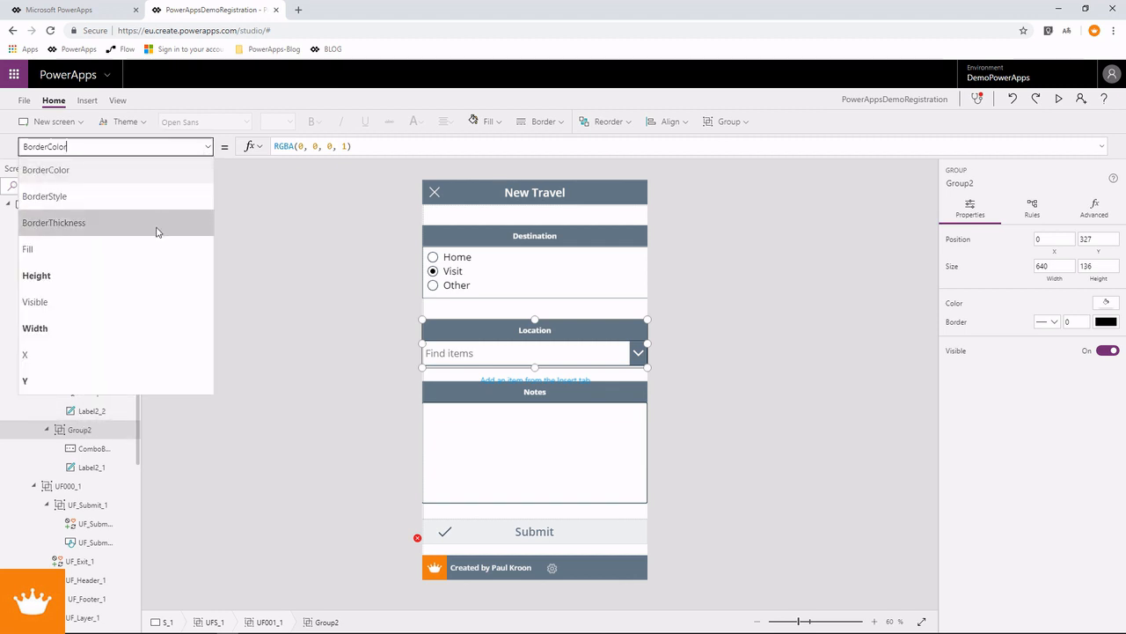
left_click(127, 302)
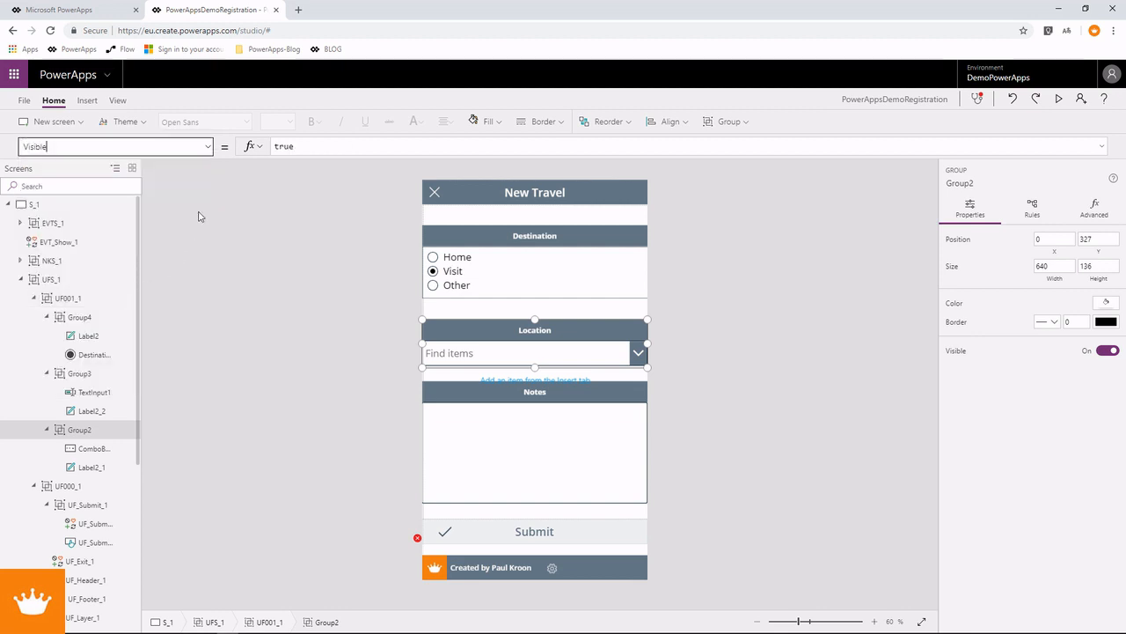
left_click(302, 145)
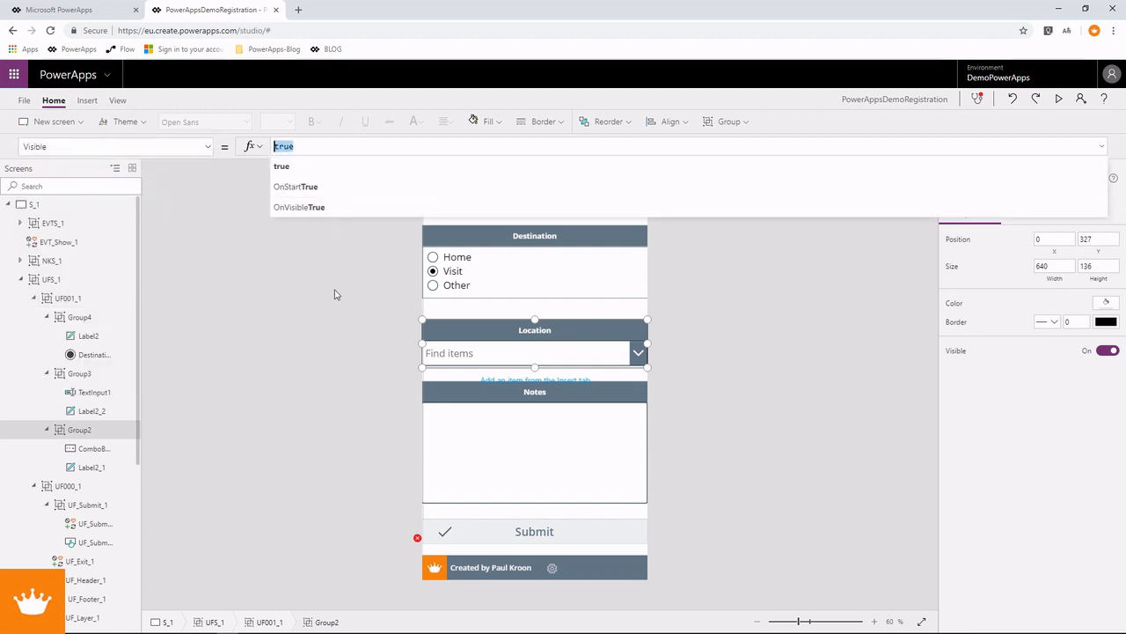
Step: Copy the name of the Destination radio control
right_click(95, 360)
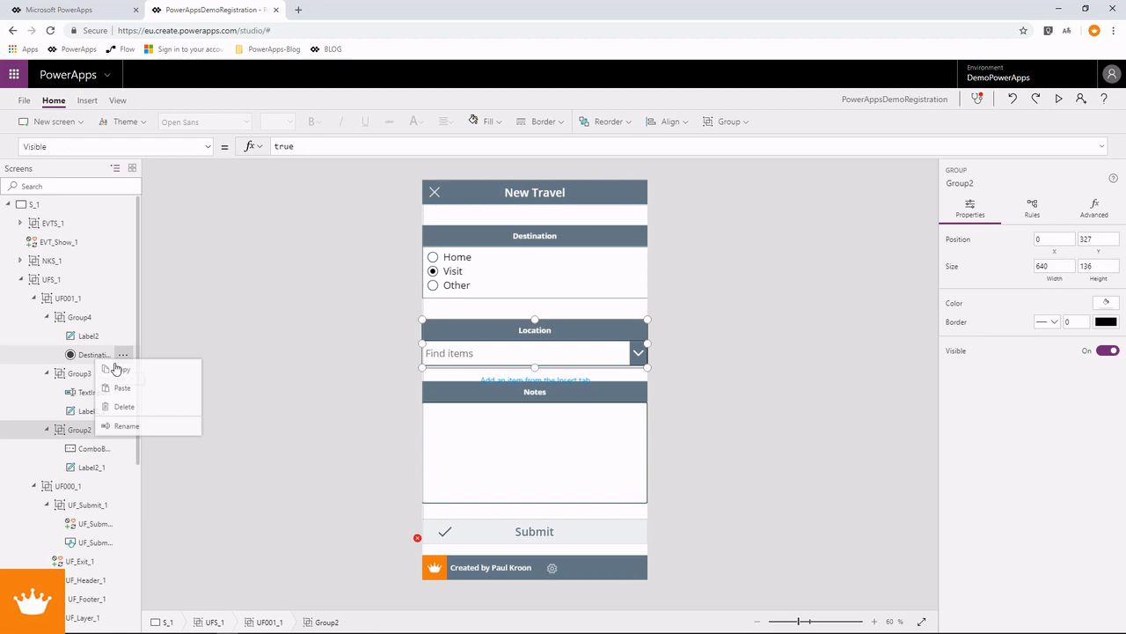
left_click(128, 426)
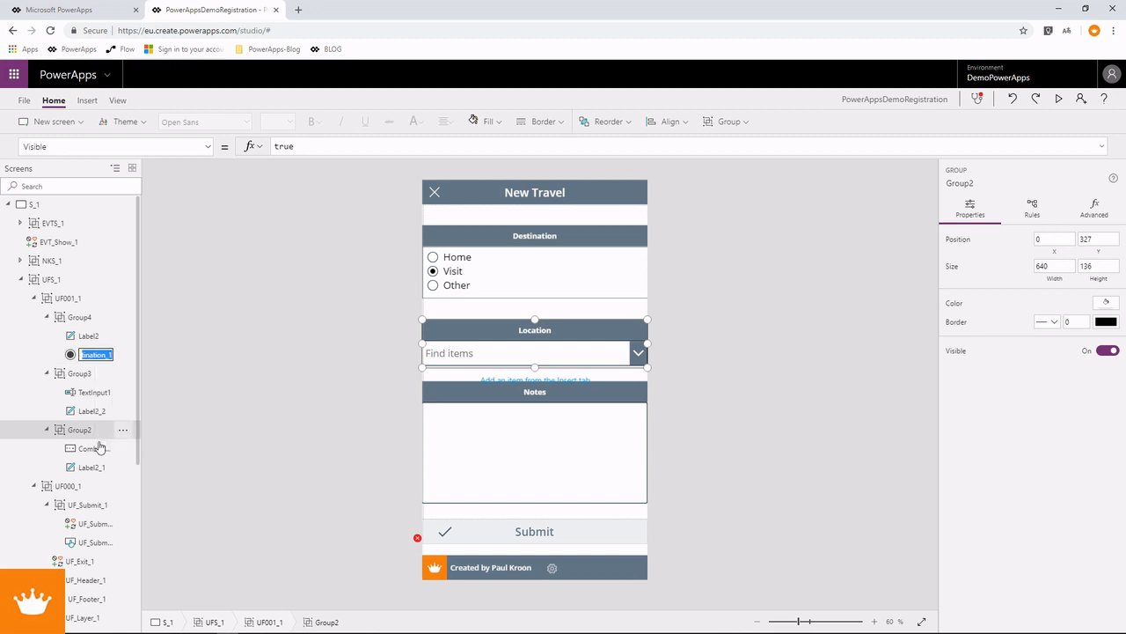
left_click(85, 378)
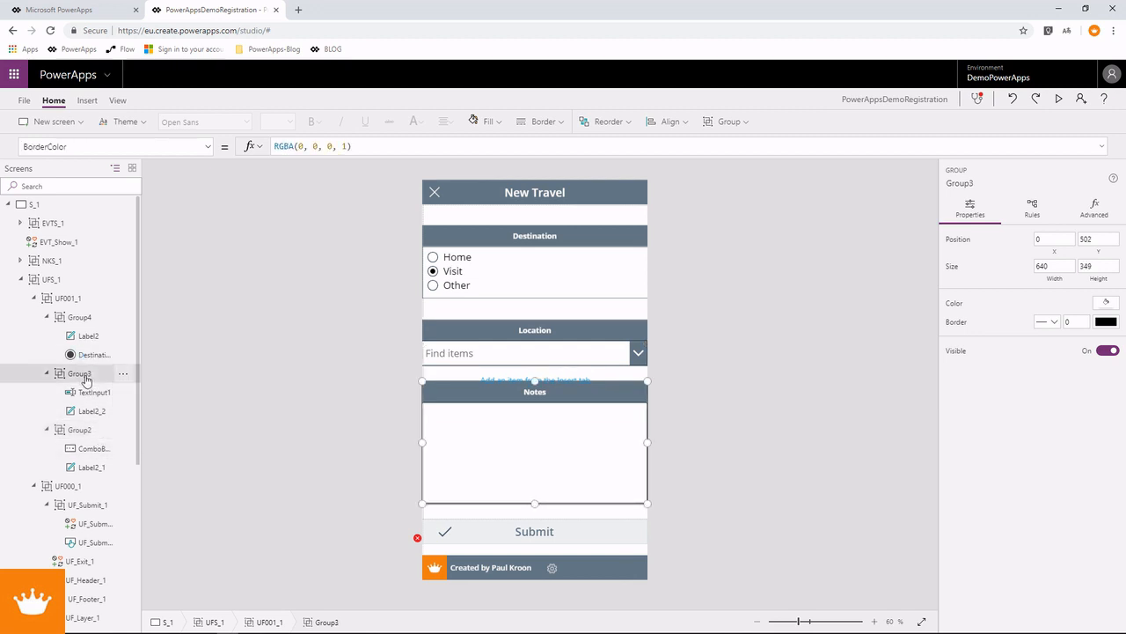
Step: Replace the Location group's Visible formula with a reference to the selected destination, Destination_1.Selected
left_click(81, 430)
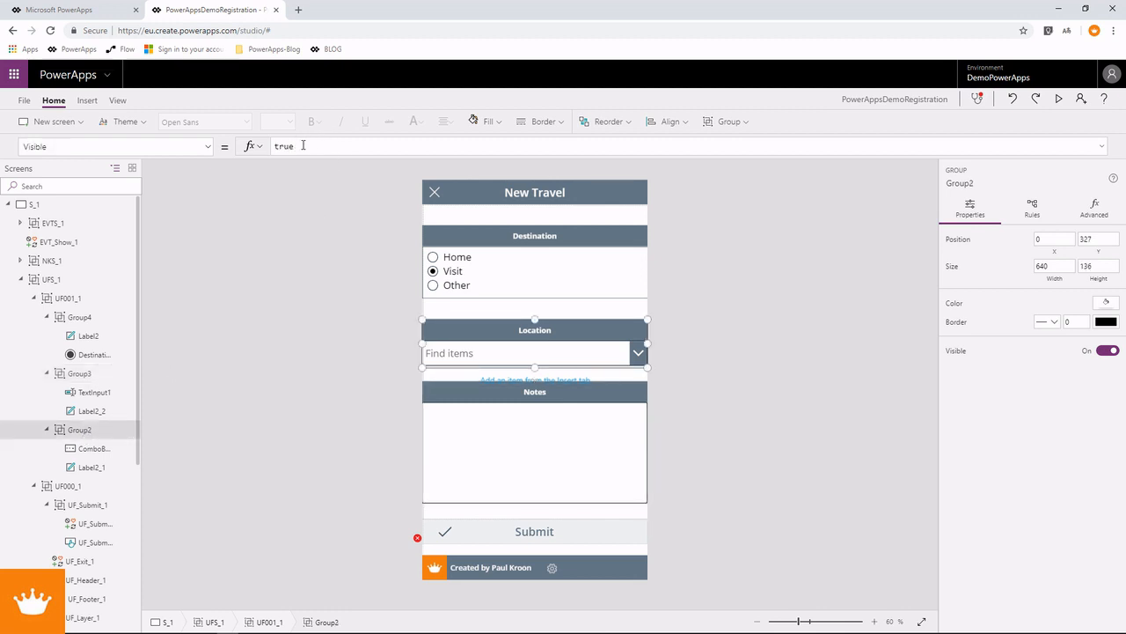
double_click(294, 146)
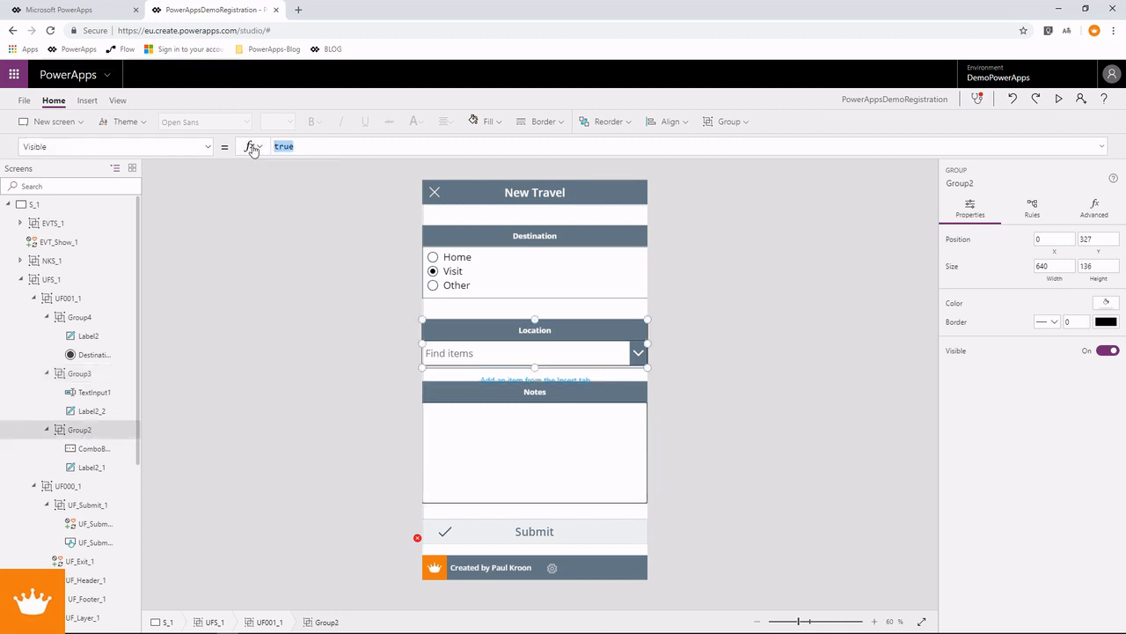
type("Destination_1")
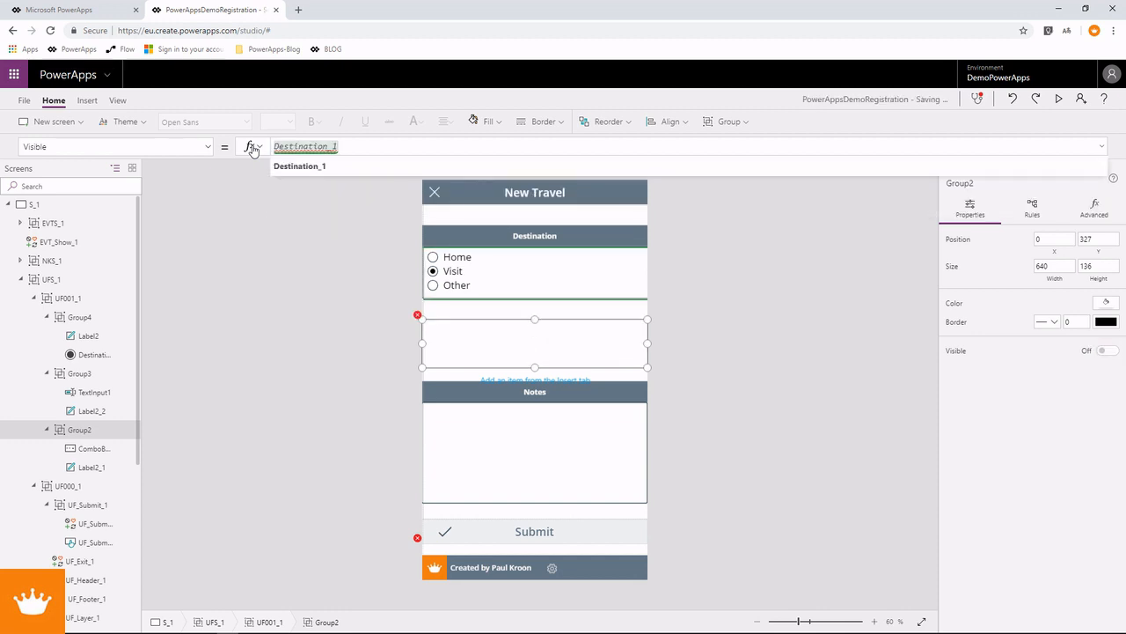
type(".")
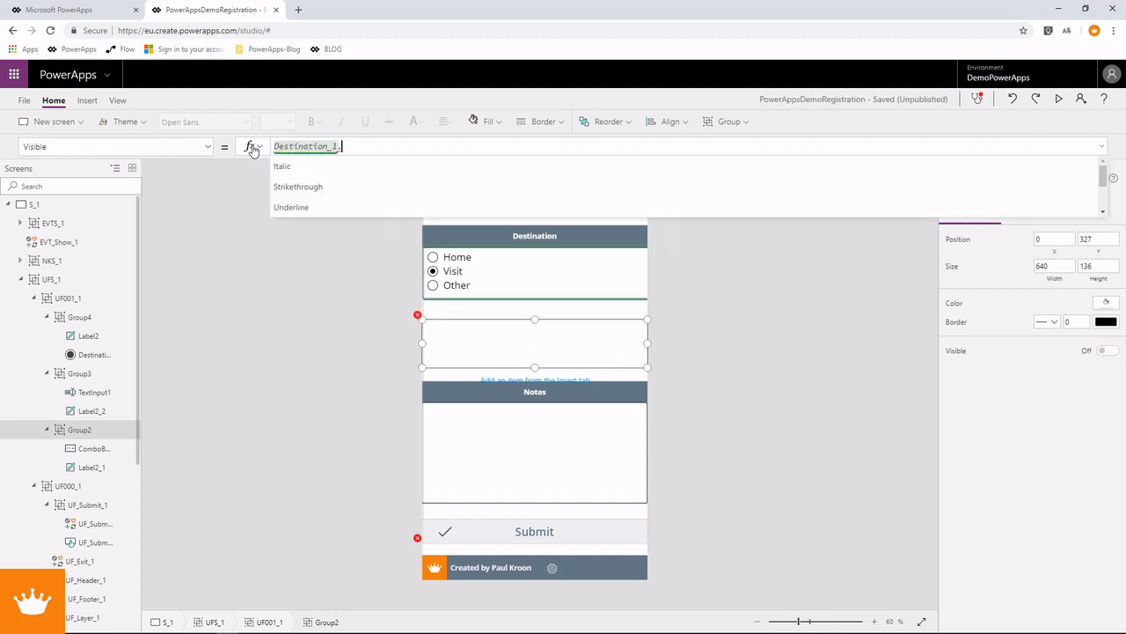
type("Selecte")
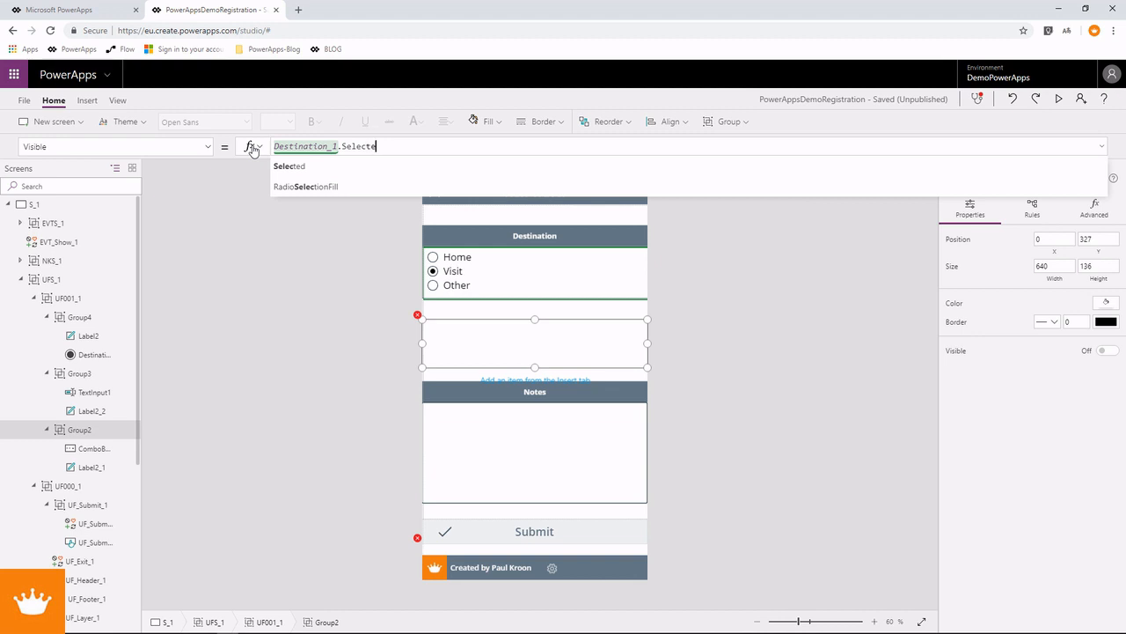
type("d.")
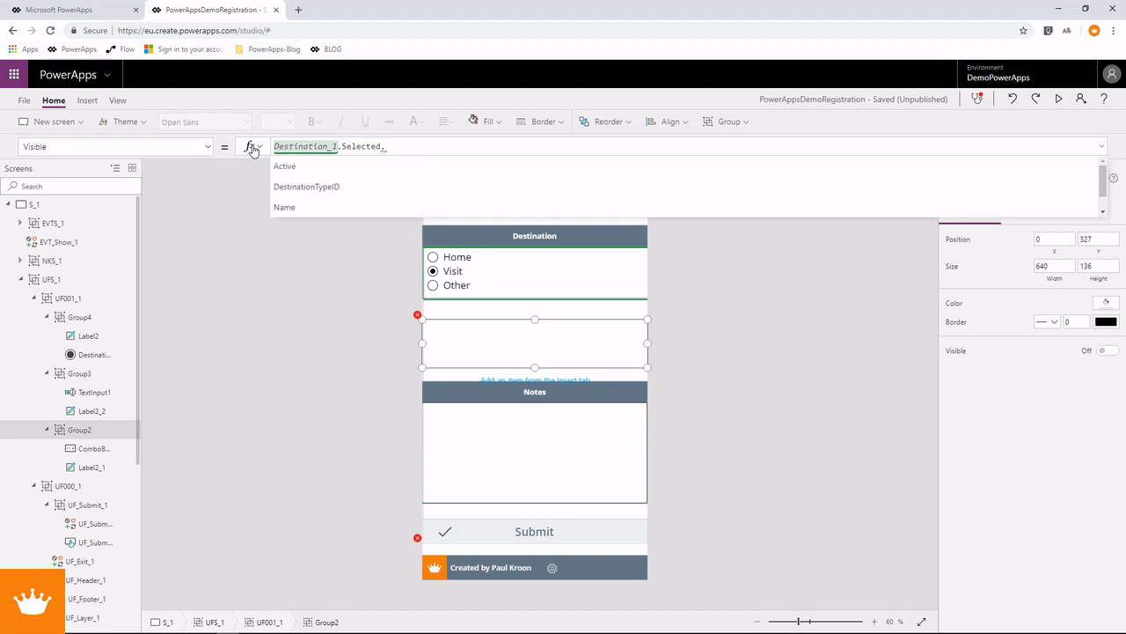
Step: Try to compare the selected destination's Value field with 2 in the Location group's Visible formula
key("Down")
key("Down")
key("Down")
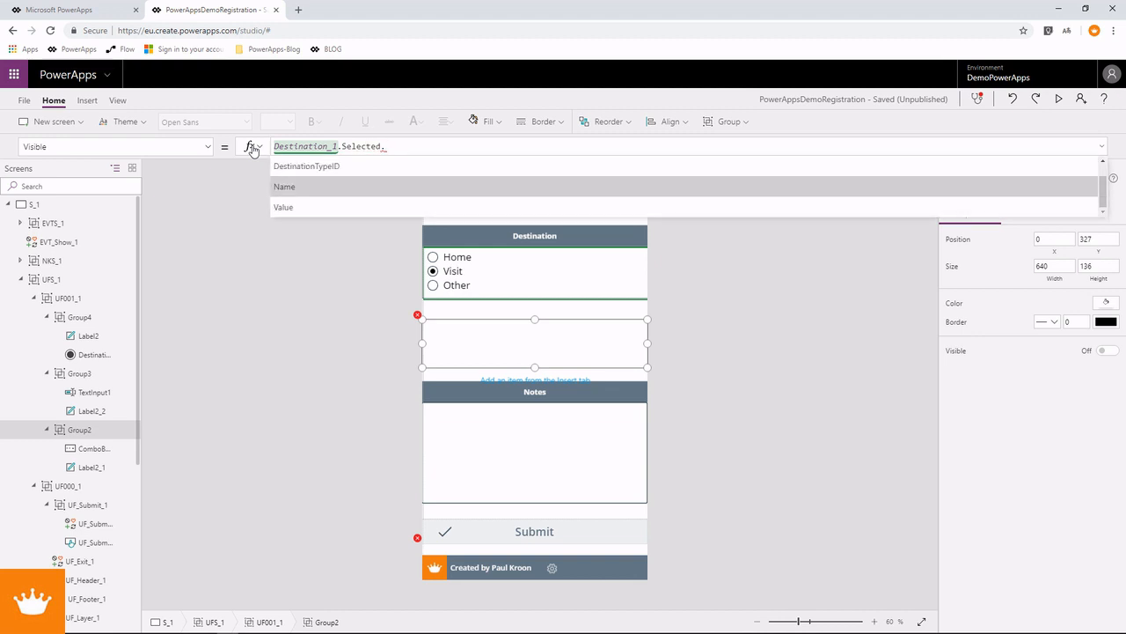
key("Tab")
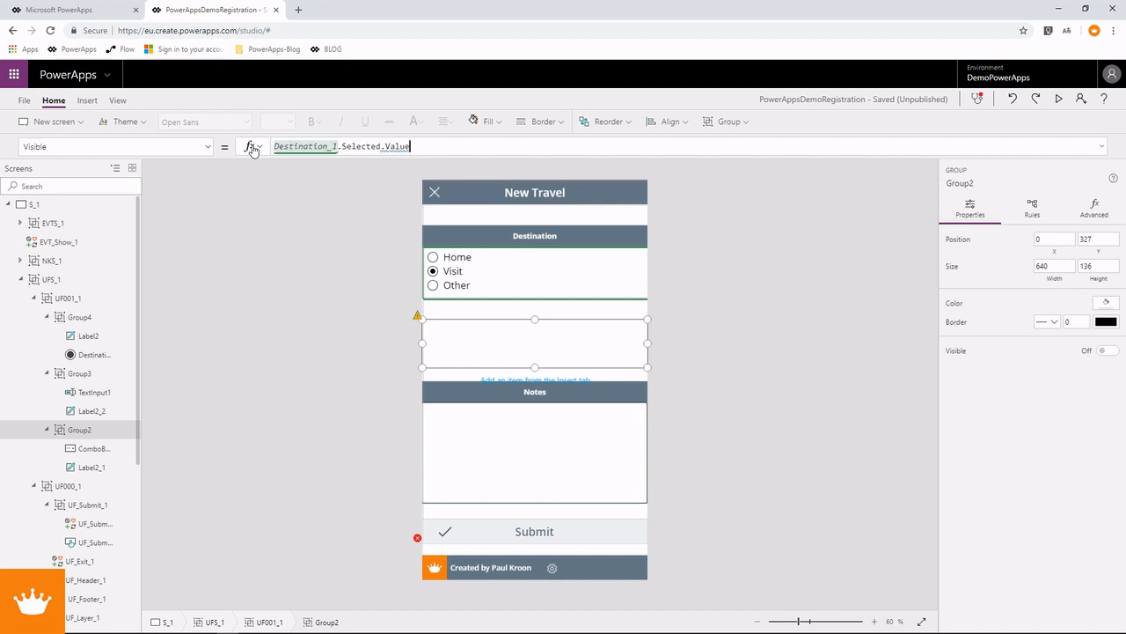
type("= 2")
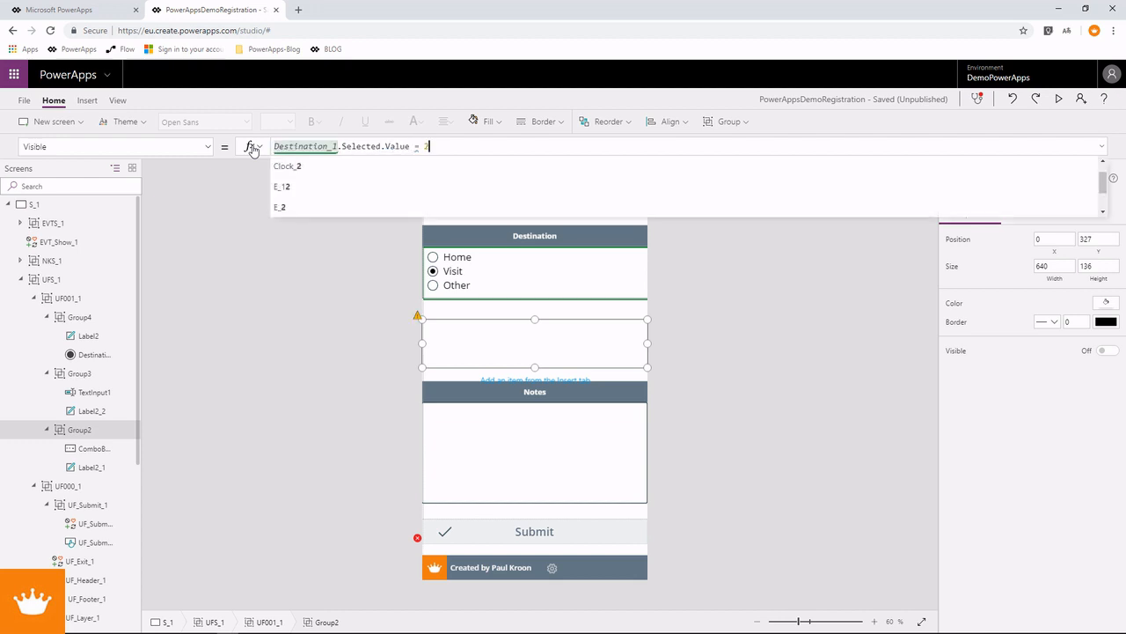
type("3")
key("BackSpace")
key("BackSpace")
key("BackSpace")
key("BackSpace")
key("BackSpace")
key("BackSpace")
key("BackSpace")
key("BackSpace")
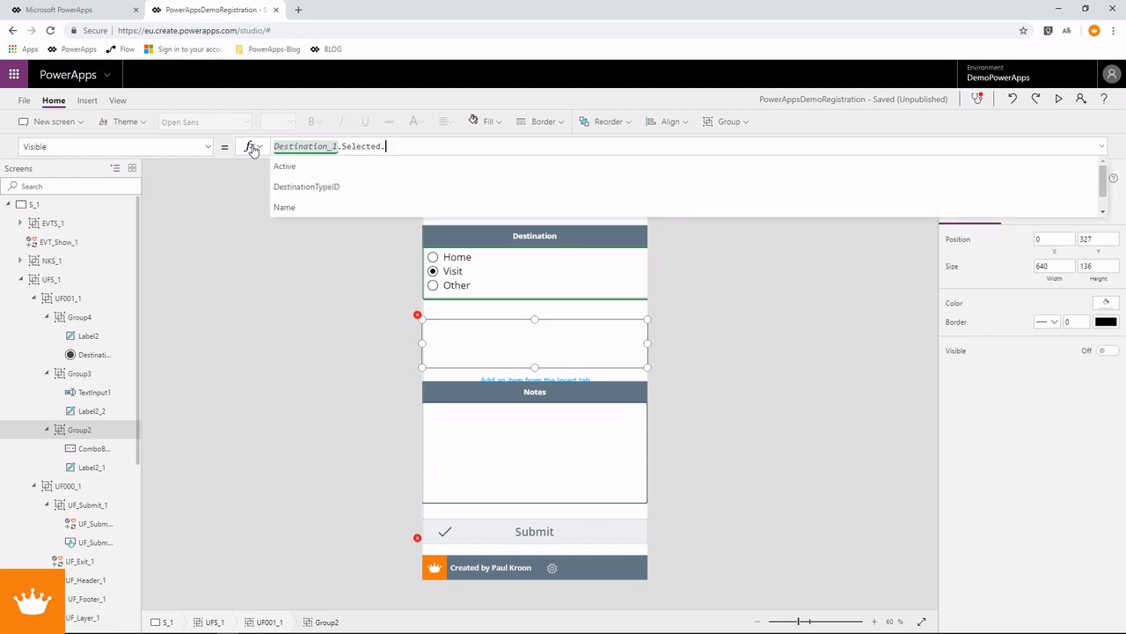
Step: Complete the Location group's Visible formula as Destination_1.Selected.DestinationTypeID = 2
type(".")
key("Down")
key("Down")
key("Down")
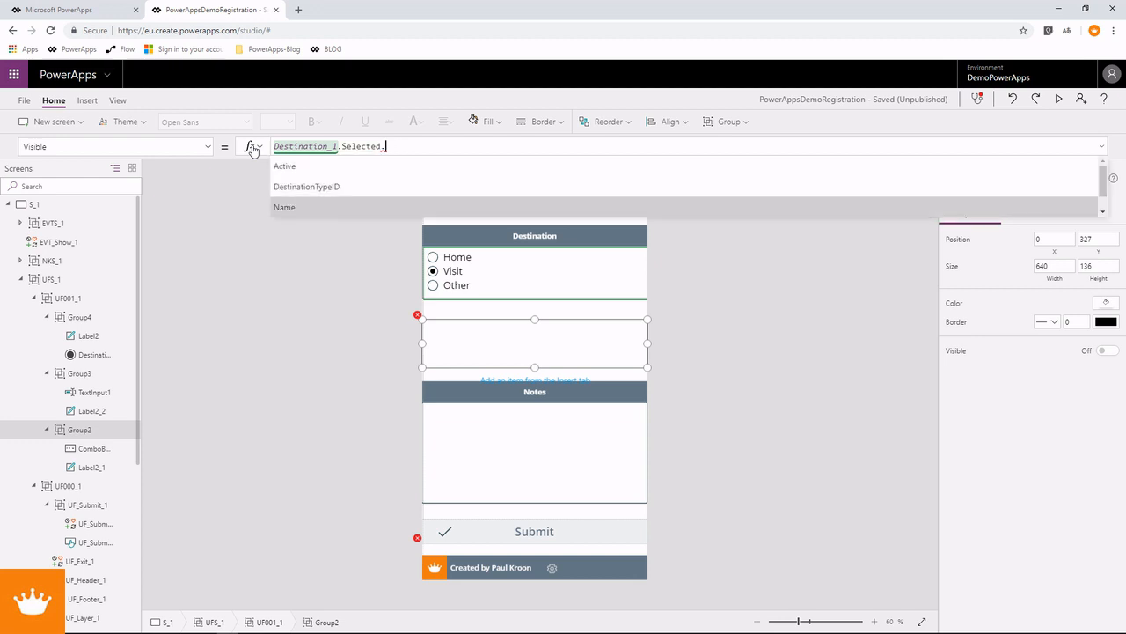
key("Up")
key("Return")
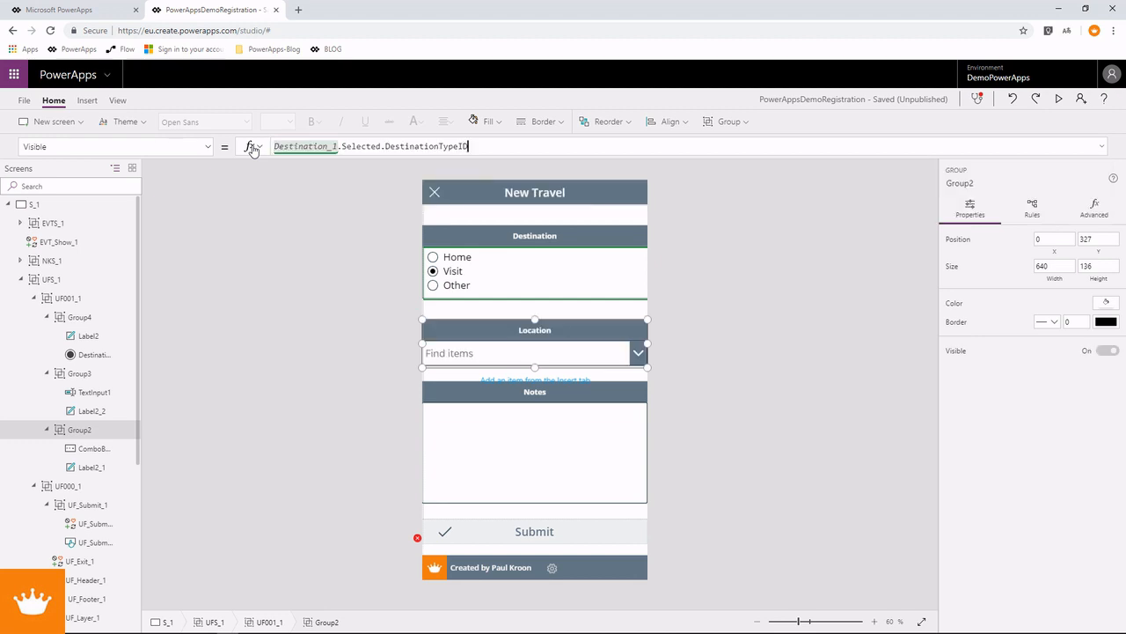
type("= ")
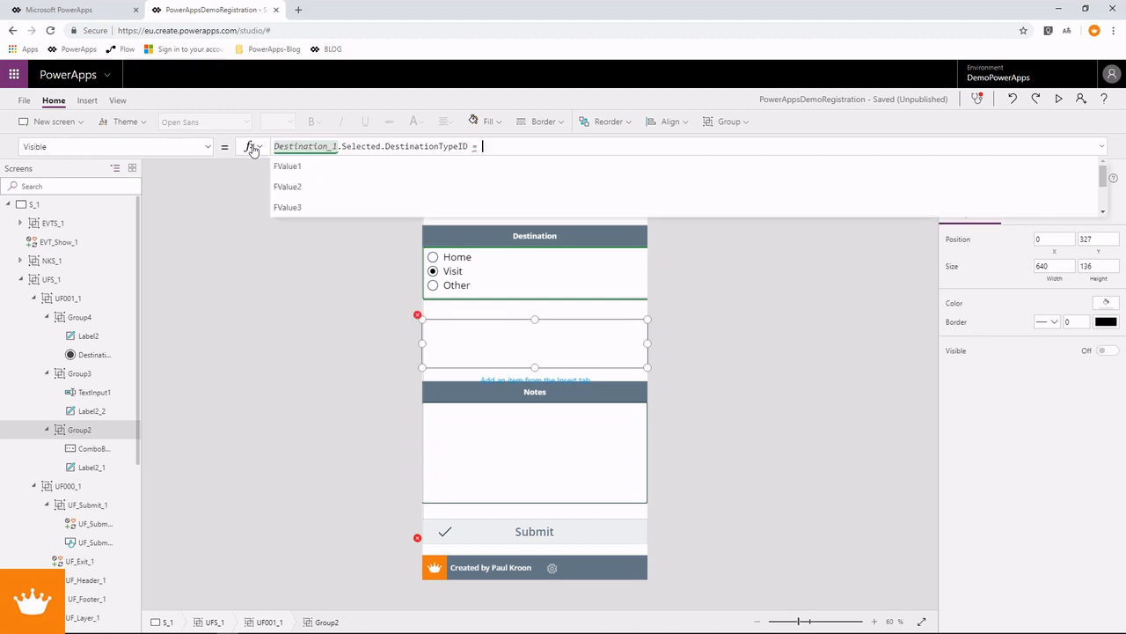
type("2")
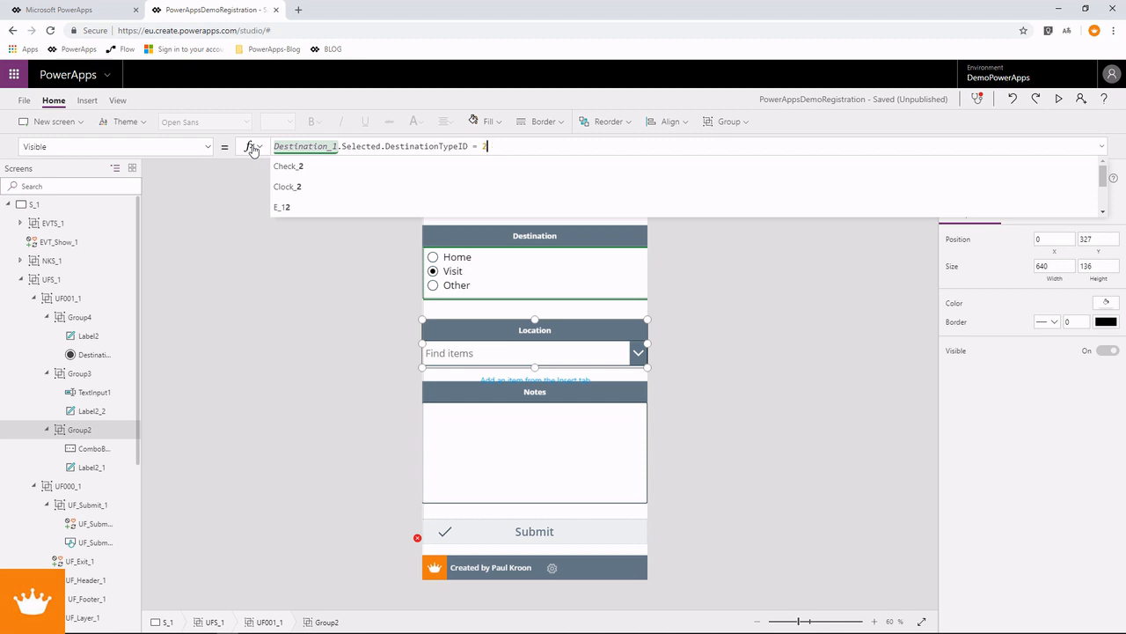
Step: Preview the app and test the Location group's visibility with the Home and Other destinations
key("F5")
left_click(419, 172)
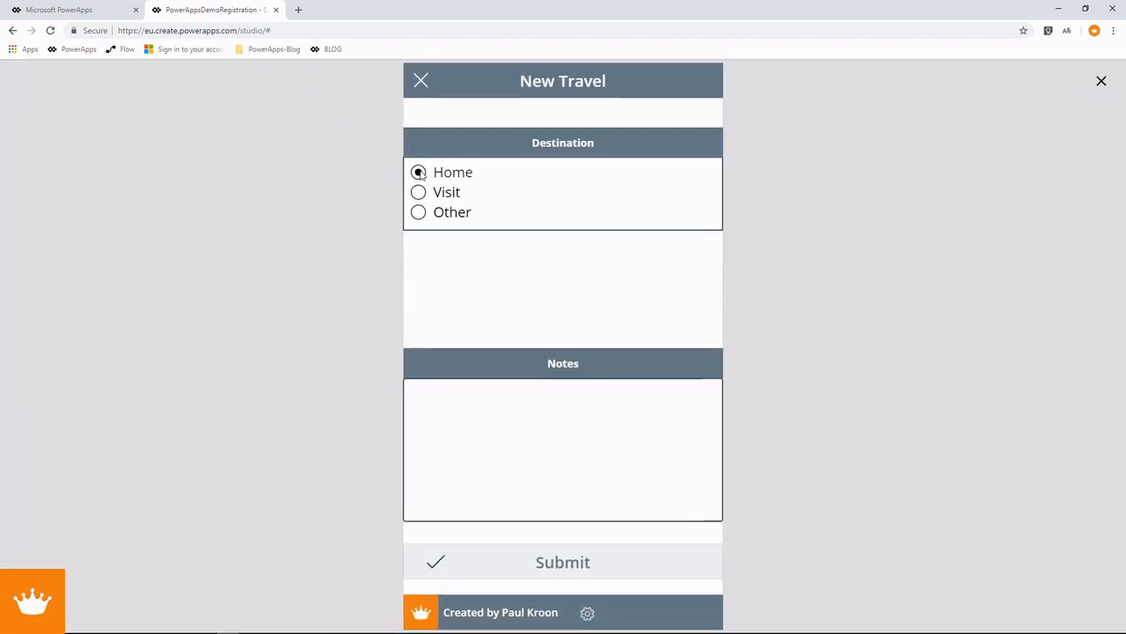
left_click(420, 213)
left_click(419, 212)
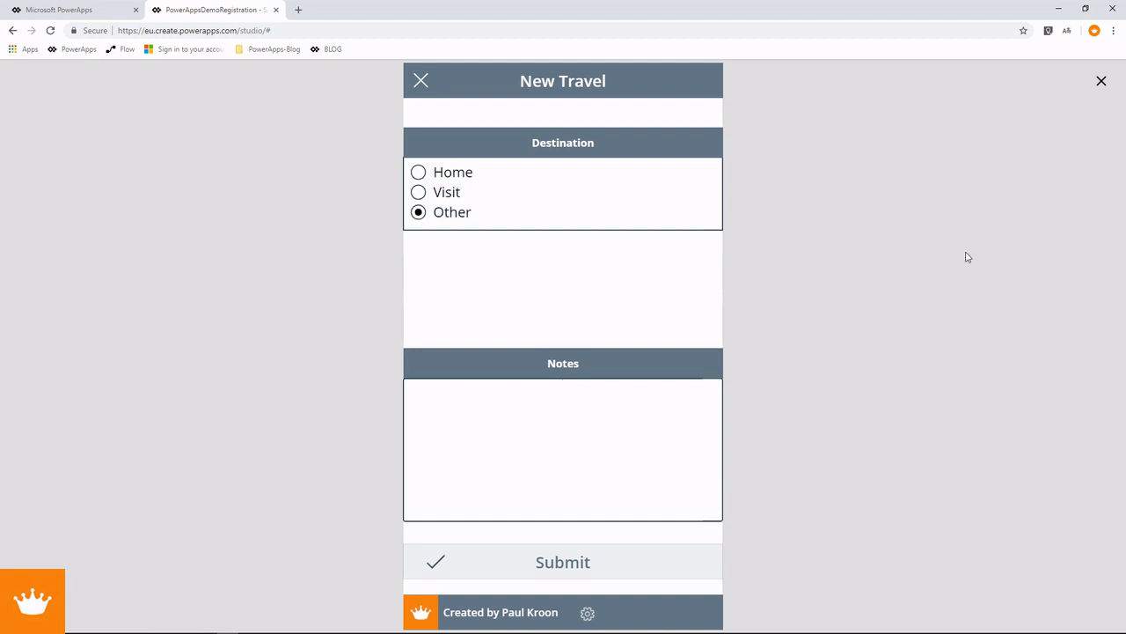
left_click(1100, 83)
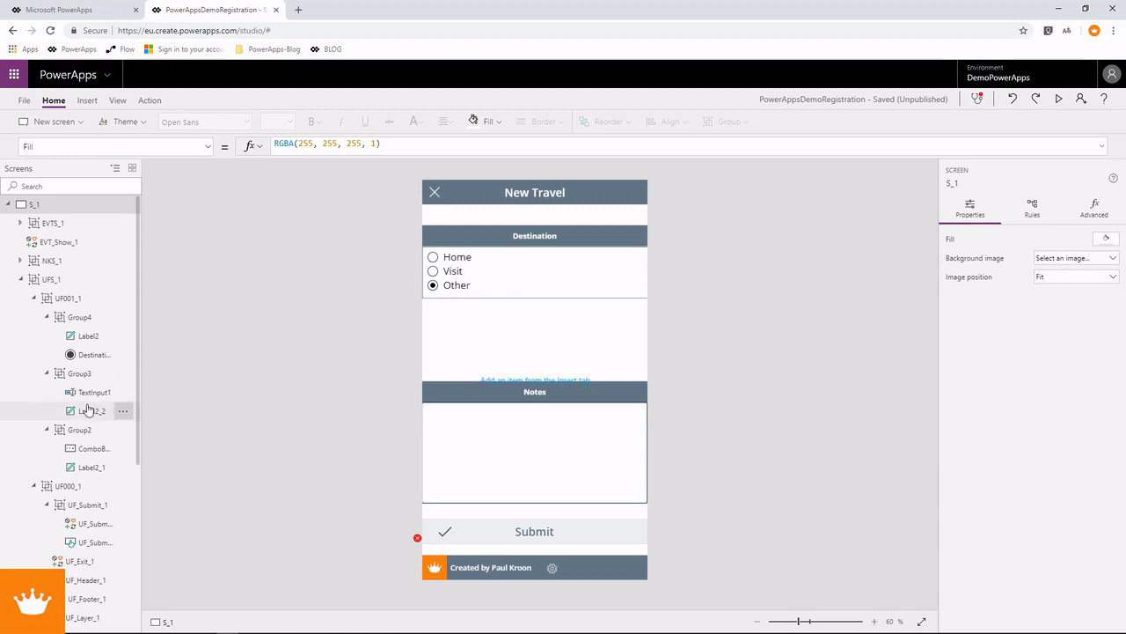
Step: Copy the Location group's Visible formula to the Notes group, changing it to Destination_1.Selected.DestinationTypeID = 3
left_click(81, 375)
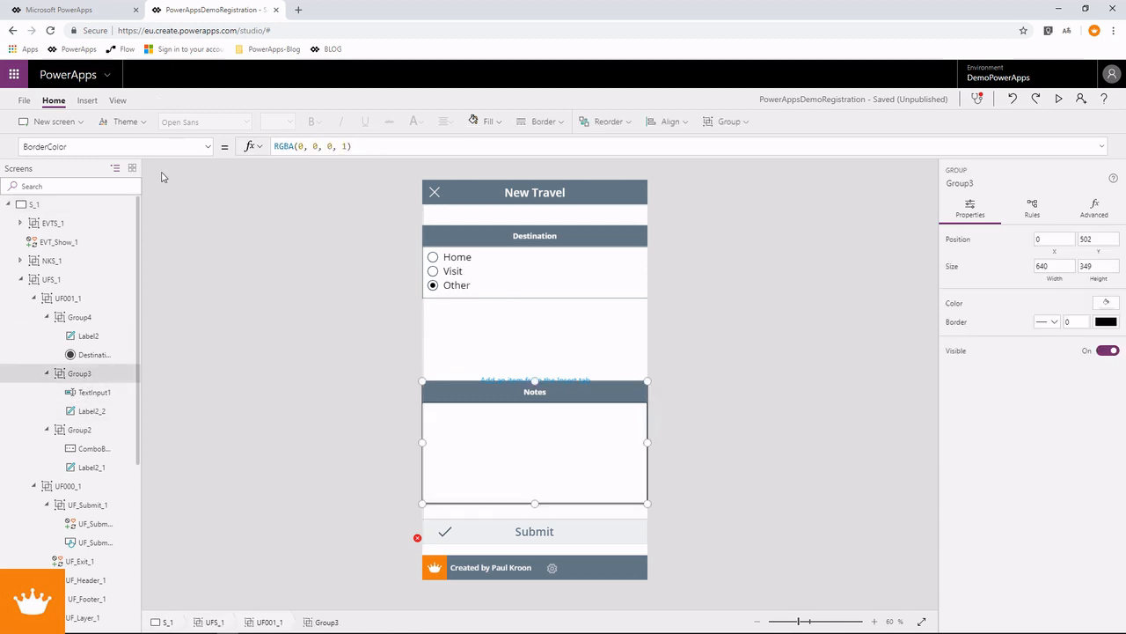
left_click(207, 146)
left_click(35, 302)
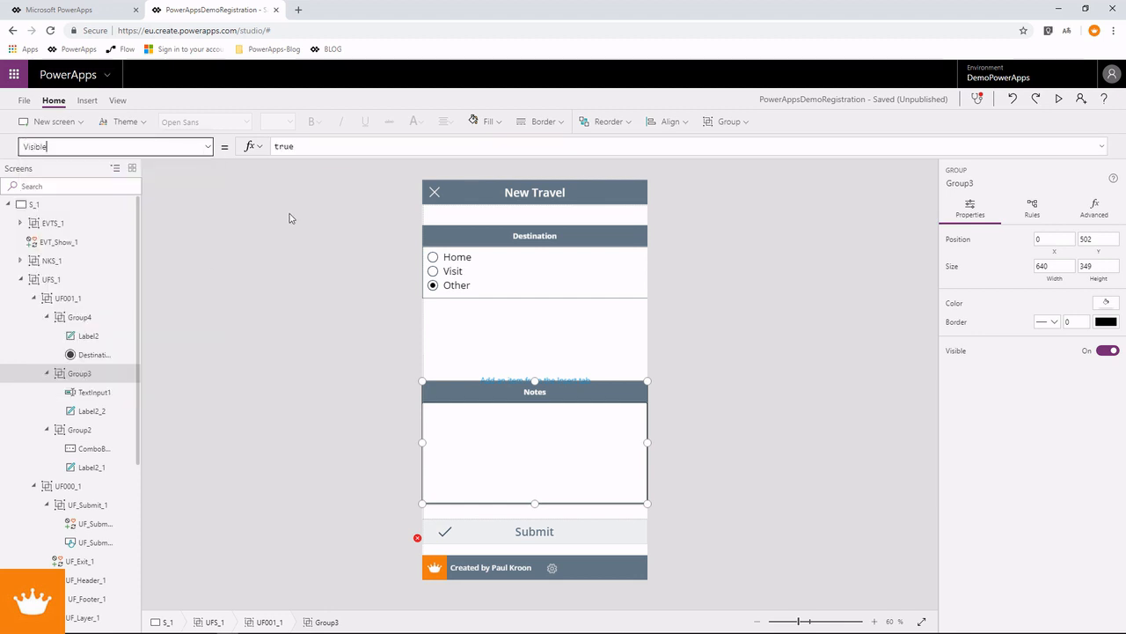
left_click(81, 429)
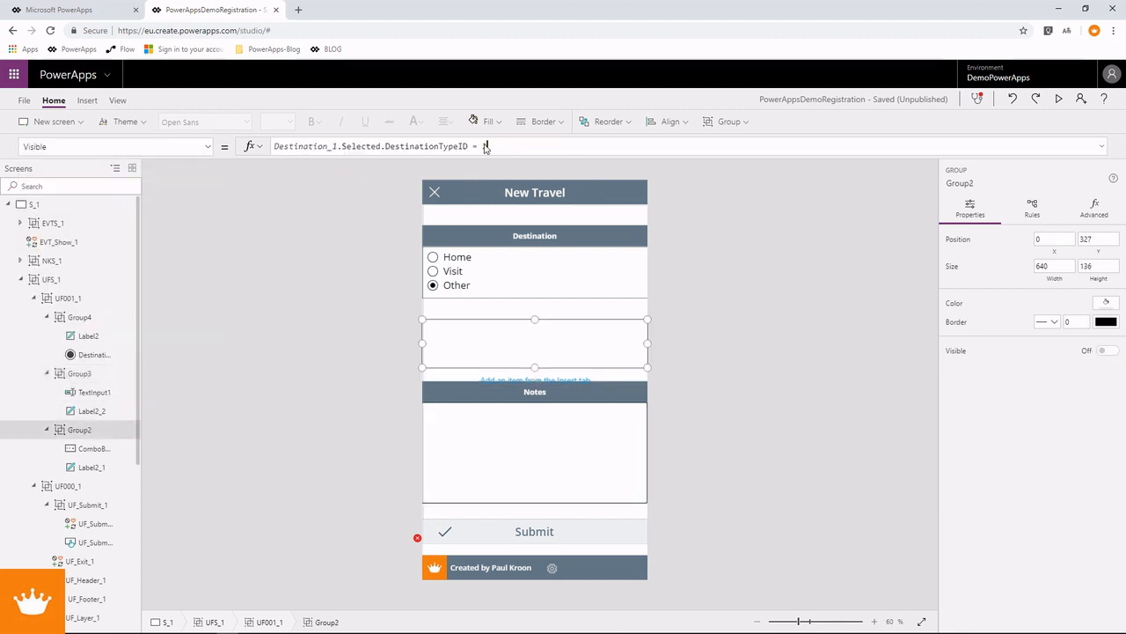
left_click_drag(485, 148, 273, 146)
key("ctrl+c")
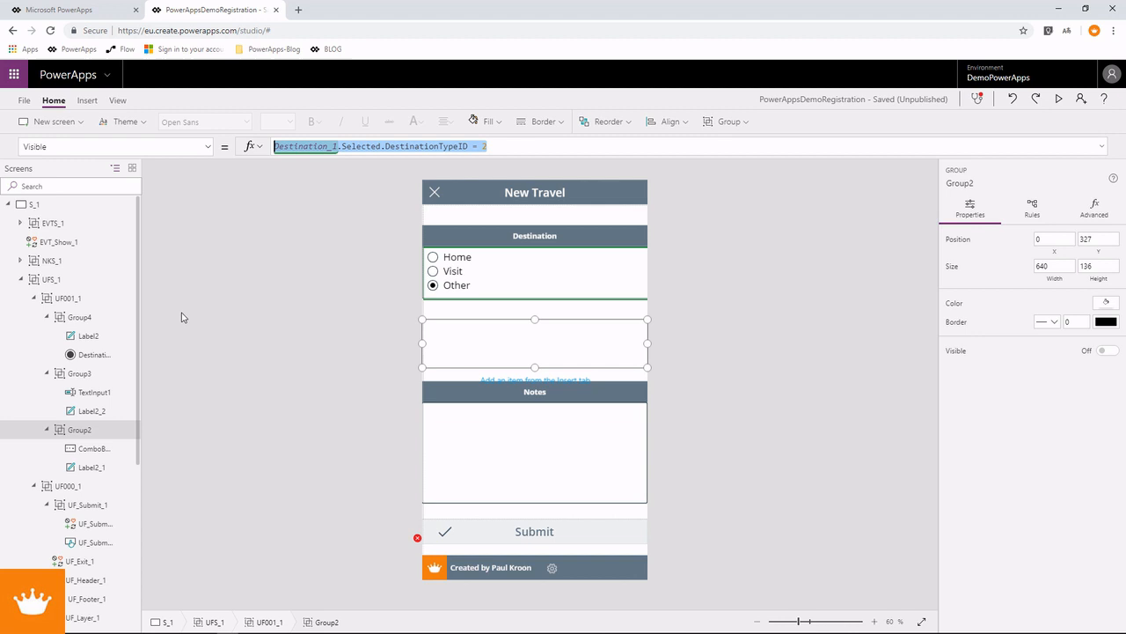
left_click(79, 373)
left_click_drag(314, 149, 274, 151)
key("ctrl+v")
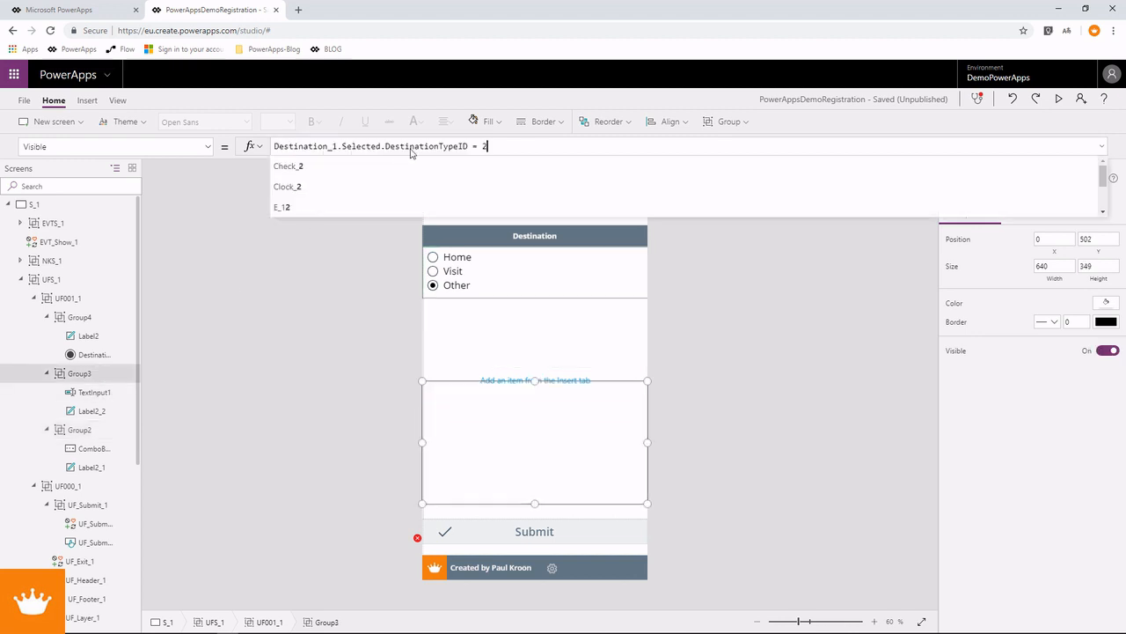
type("3")
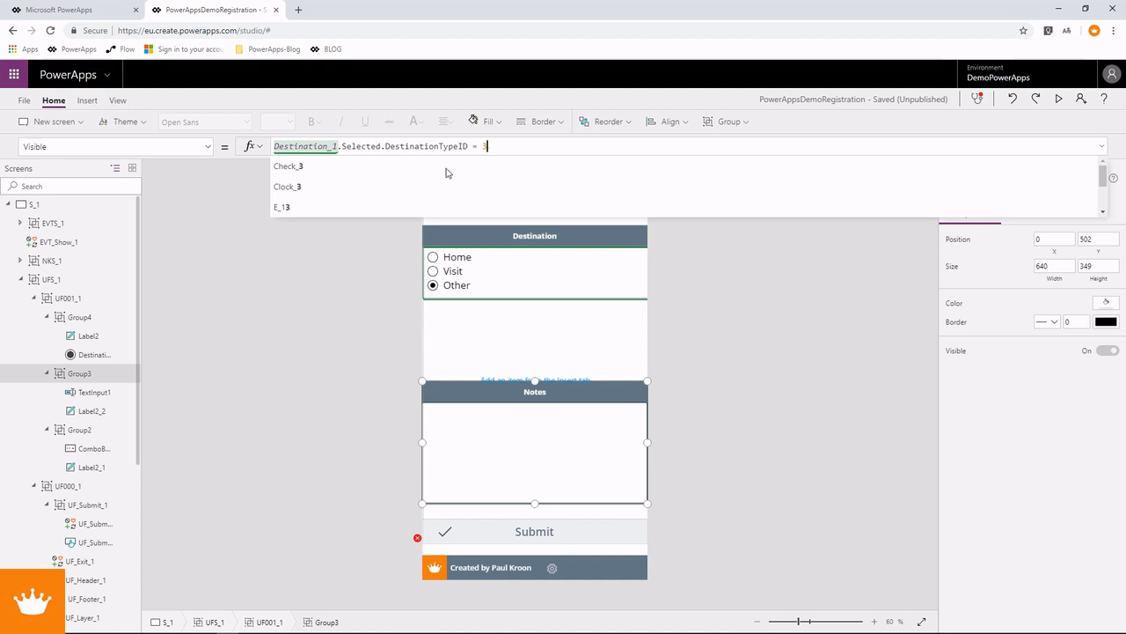
Step: Change the Location group's Visible condition so that DestinationTypeID is tested with in [2,3]
left_click(79, 429)
double_click(477, 145)
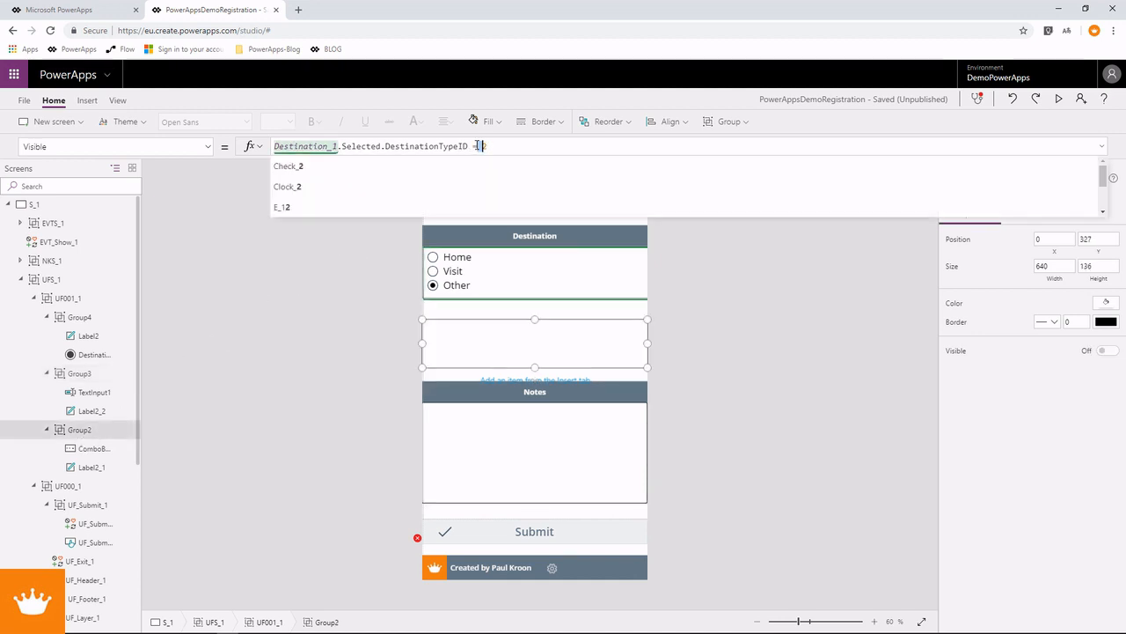
key("BackSpace")
type("in [2,3]")
Step: Preview the app and test the Location and Notes visibility by switching the destination between Home, Visit and Other
key("F5")
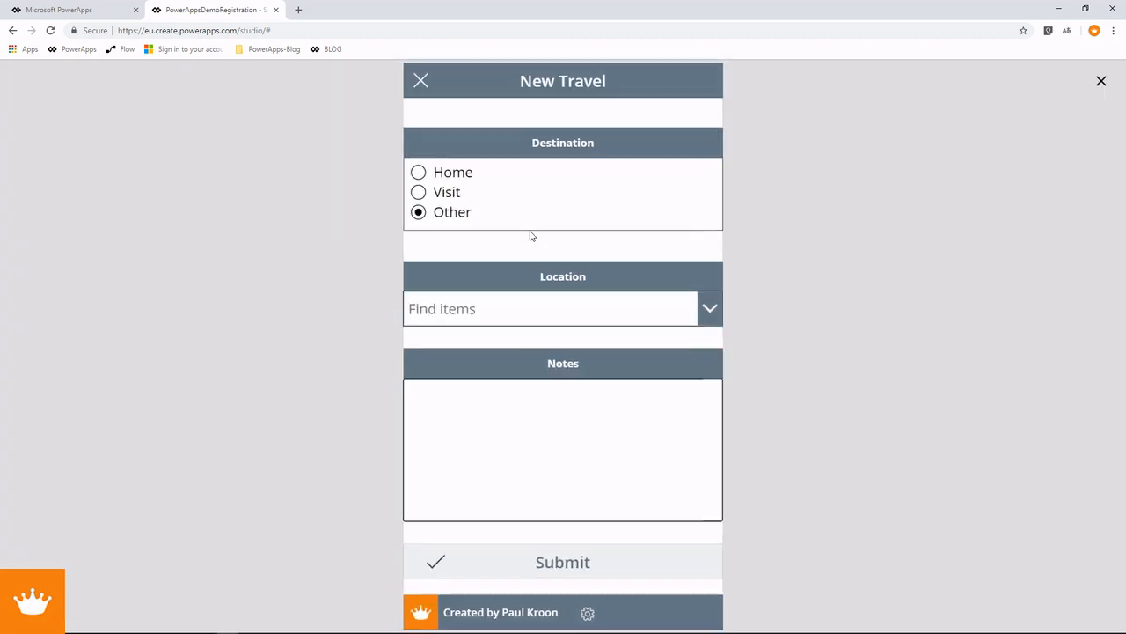
left_click(418, 173)
left_click(420, 212)
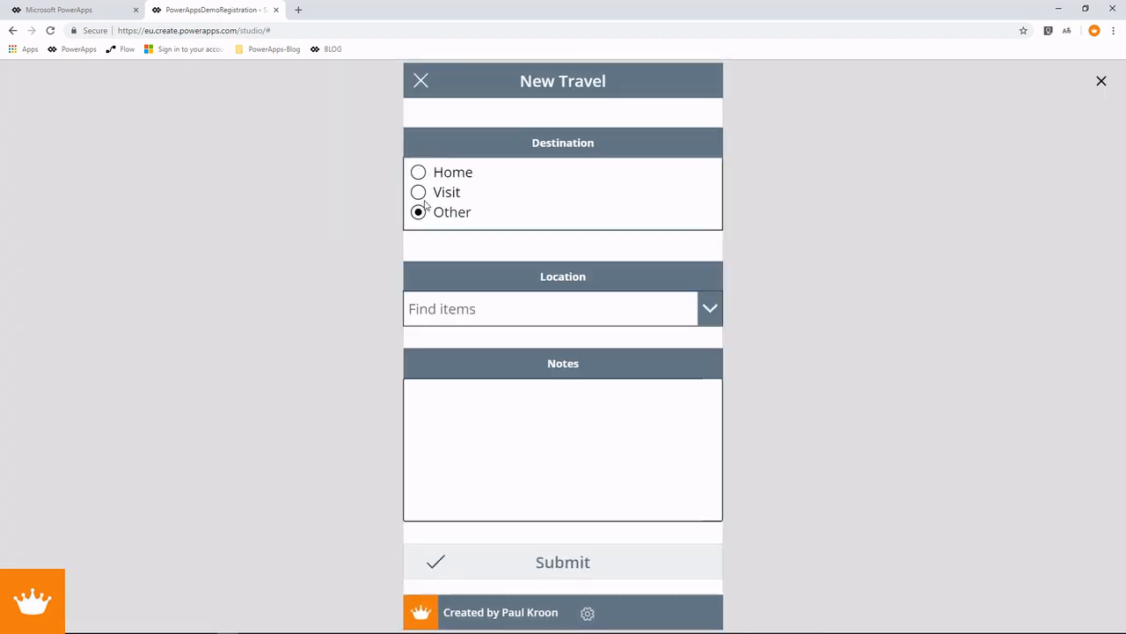
left_click(422, 195)
left_click(421, 212)
left_click(420, 192)
left_click(420, 212)
left_click(418, 172)
left_click(420, 192)
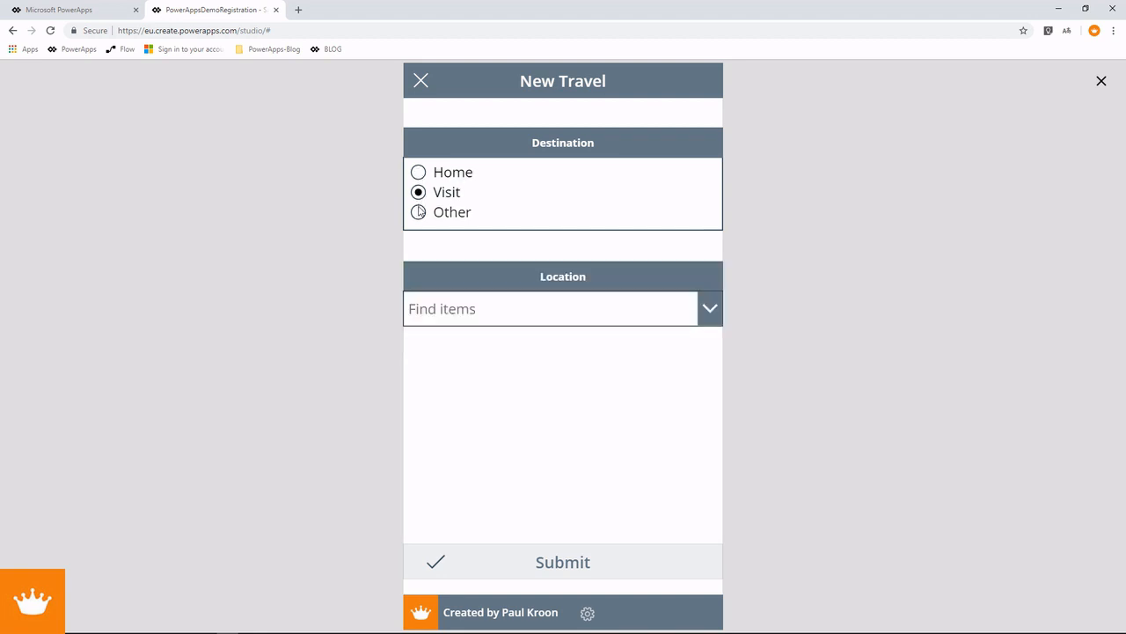
left_click(420, 212)
left_click(419, 173)
left_click(419, 192)
left_click(419, 212)
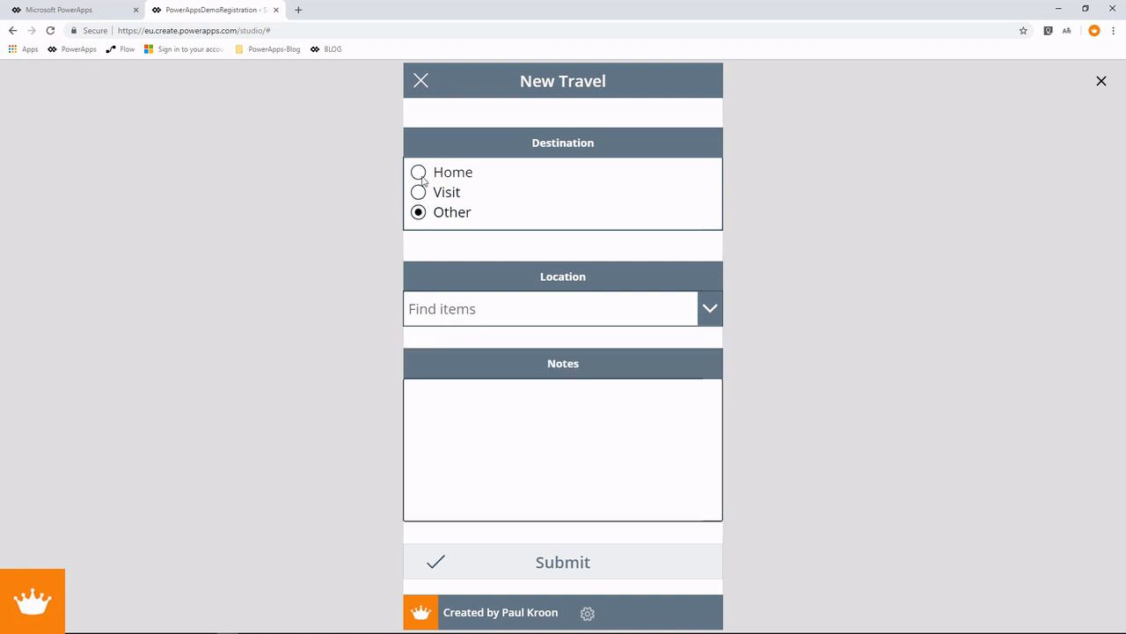
Step: Test the Location combo box in the preview by selecting and clearing A Limited, and return to the editor
left_click(444, 383)
left_click(453, 308)
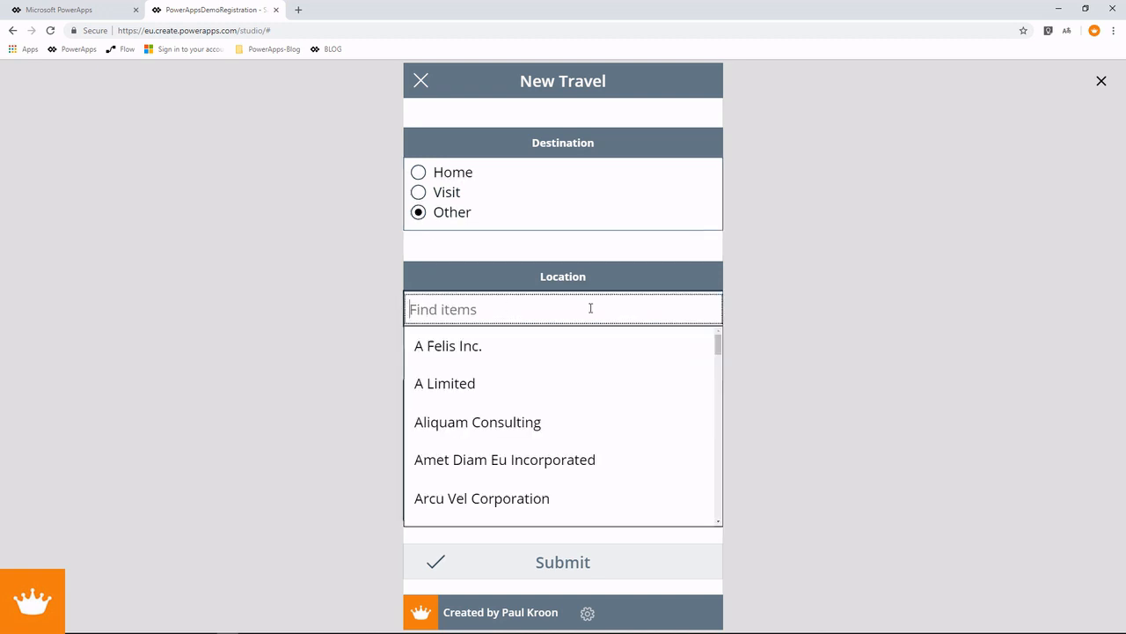
left_click(481, 401)
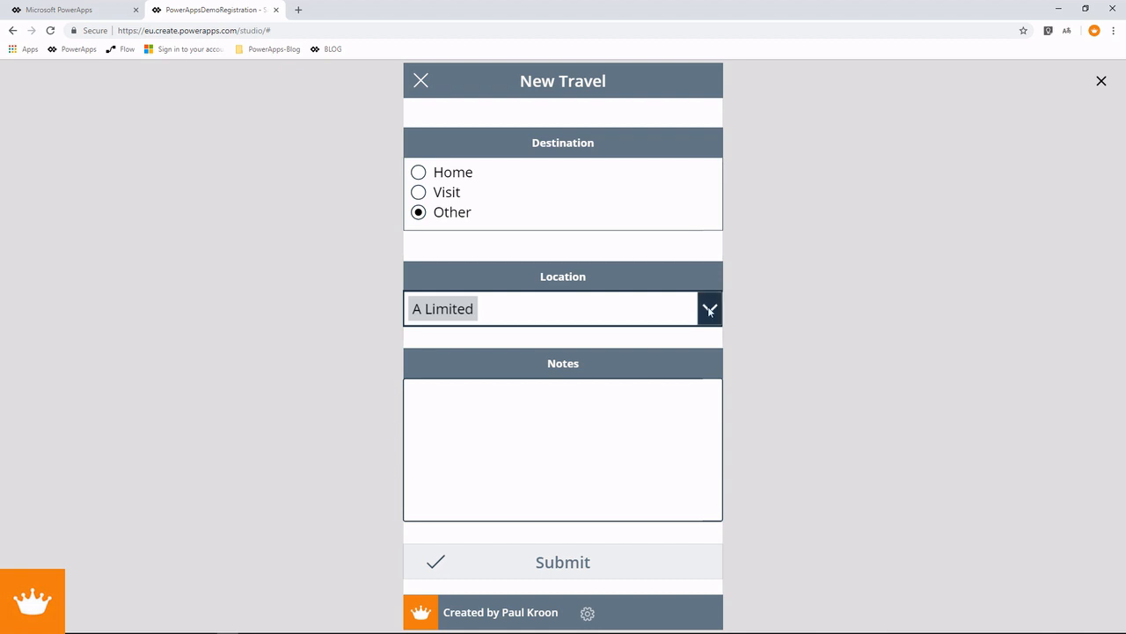
left_click(486, 310)
left_click(488, 309)
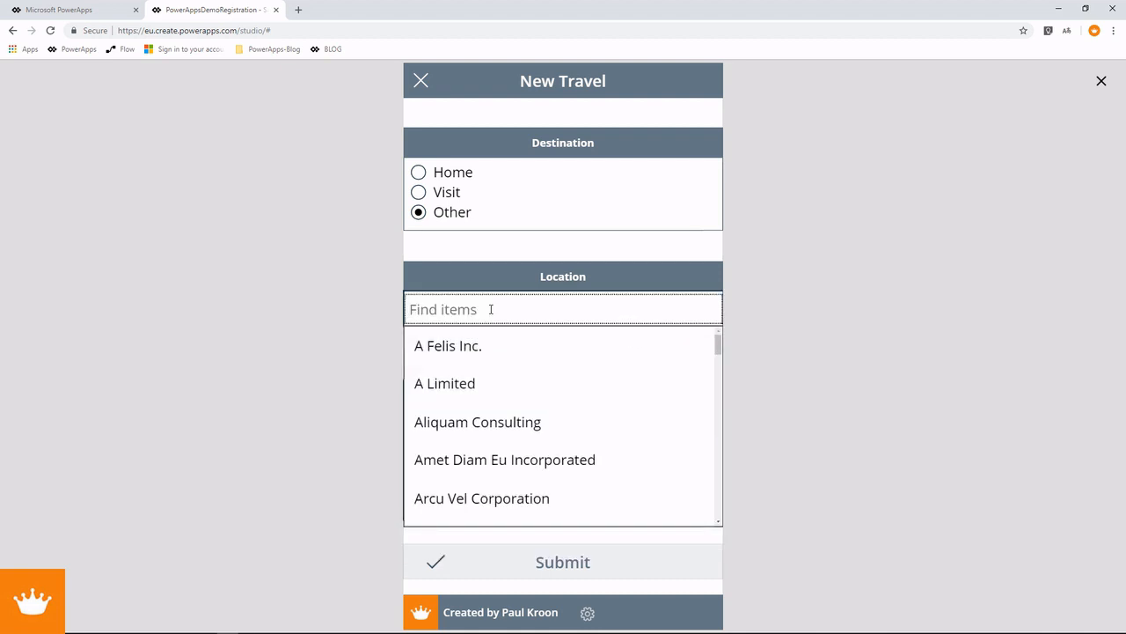
left_click(518, 253)
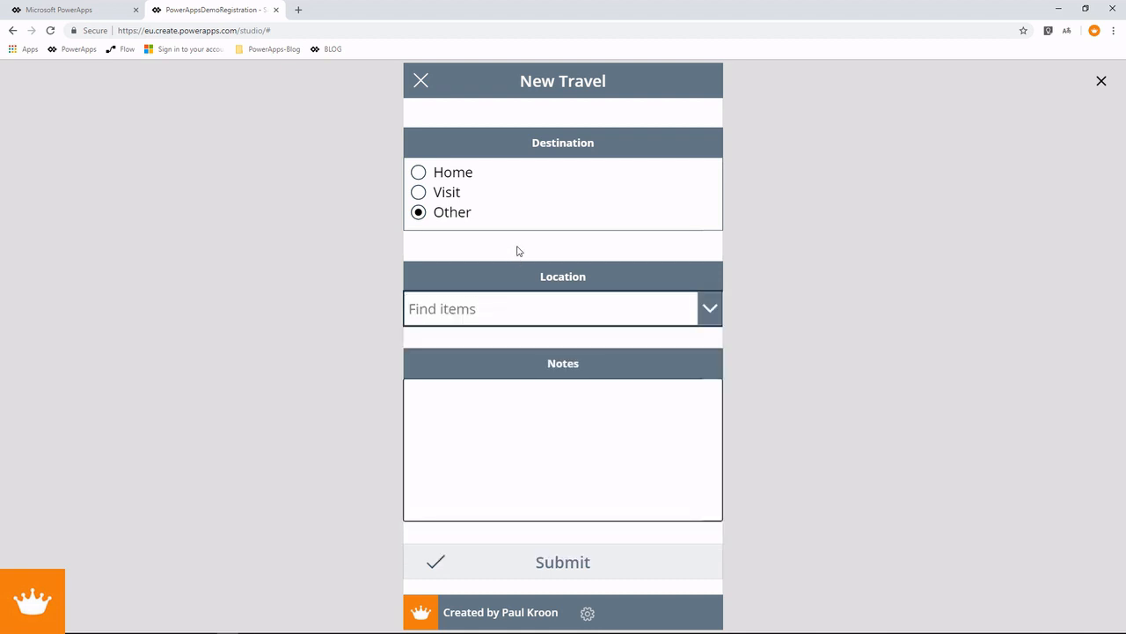
left_click(1102, 82)
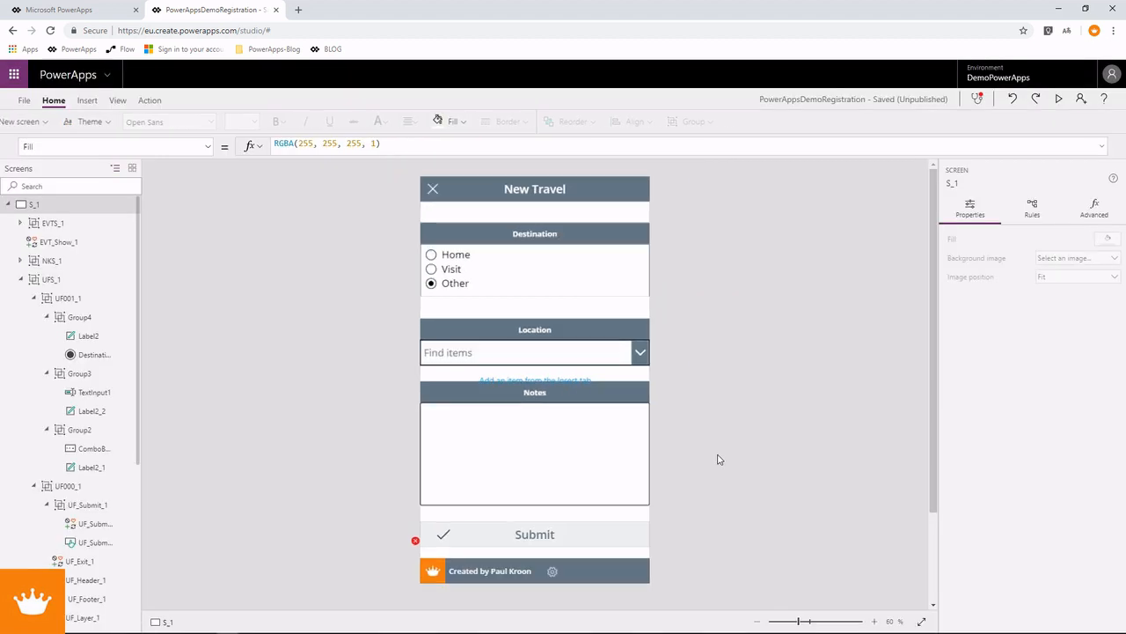
Step: Change the Switch match value in the Submit button's OnSelect formula to 1
left_click(540, 534)
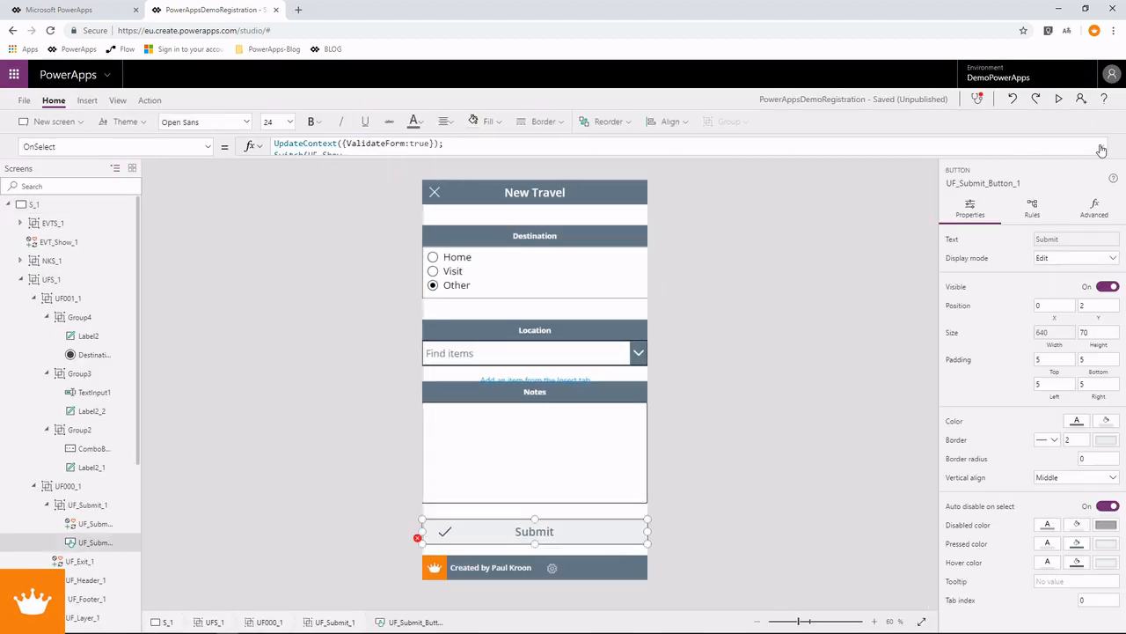
left_click(1101, 146)
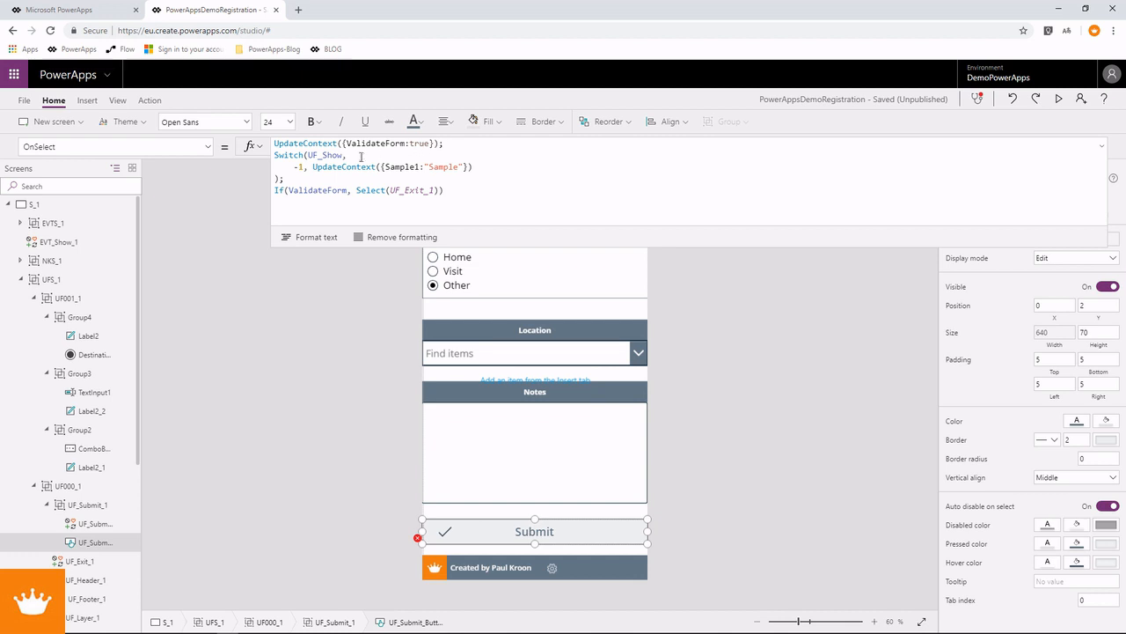
left_click(294, 166)
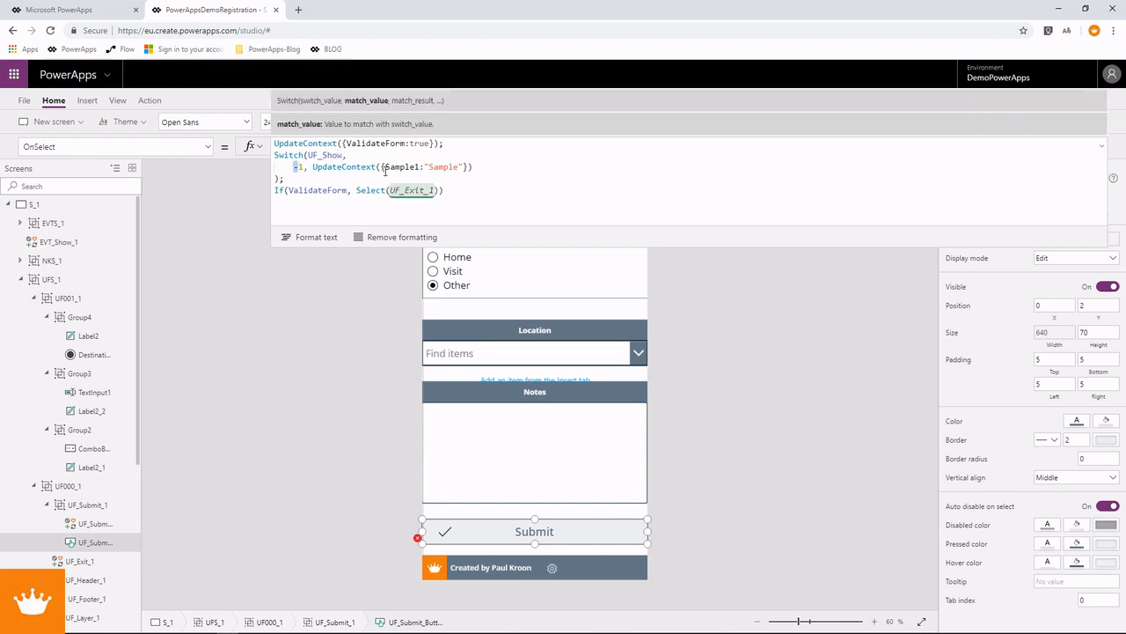
left_click(312, 166)
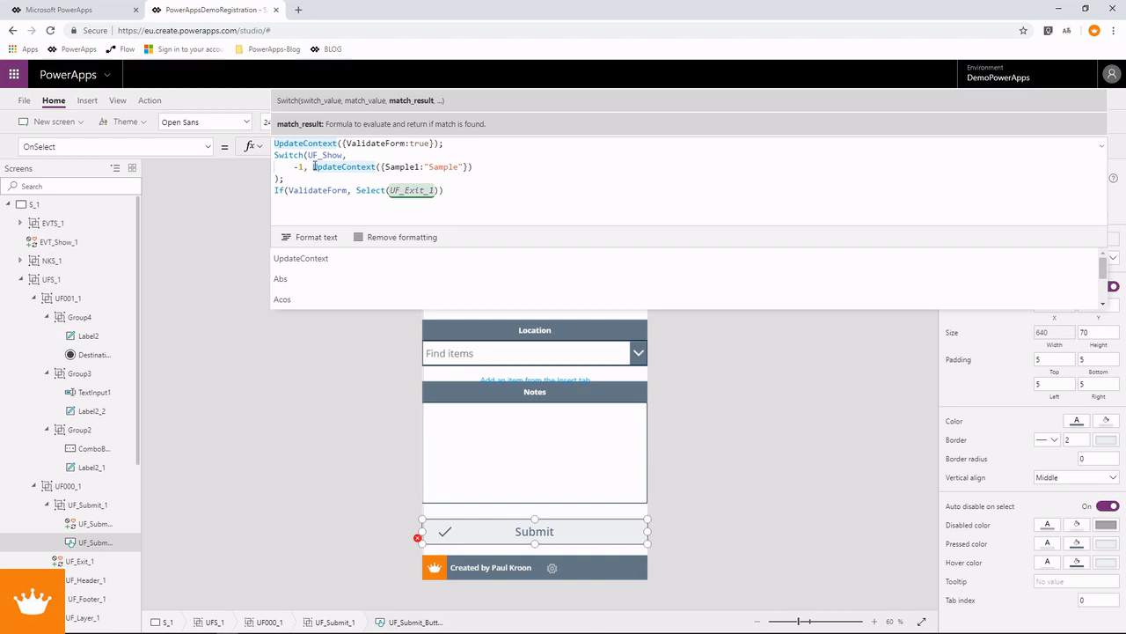
left_click(294, 167)
key("Delete")
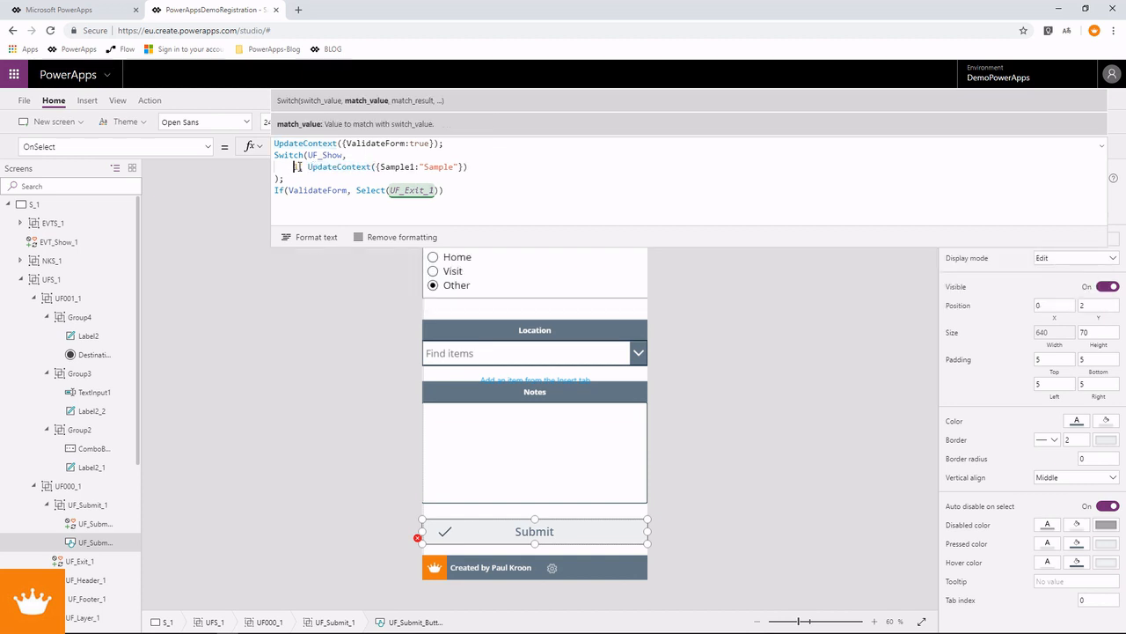
Step: Begin the case 1 result with an If function testing Destination_1.Selected.DestinationTypeID = 3, replacing the UpdateContext function name
type("If")
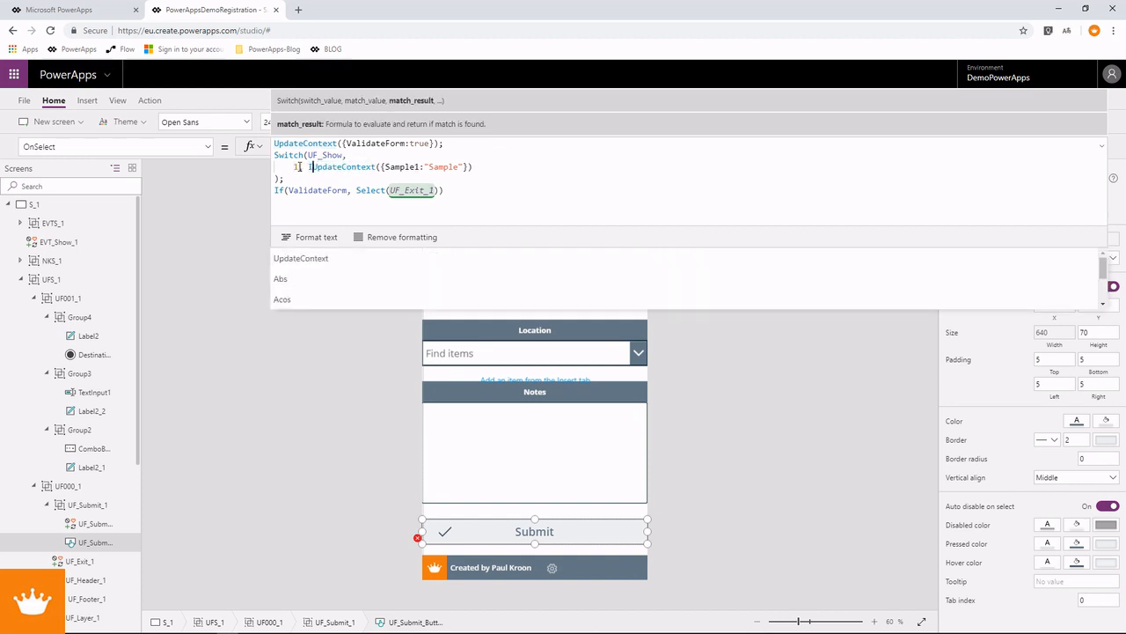
type("(")
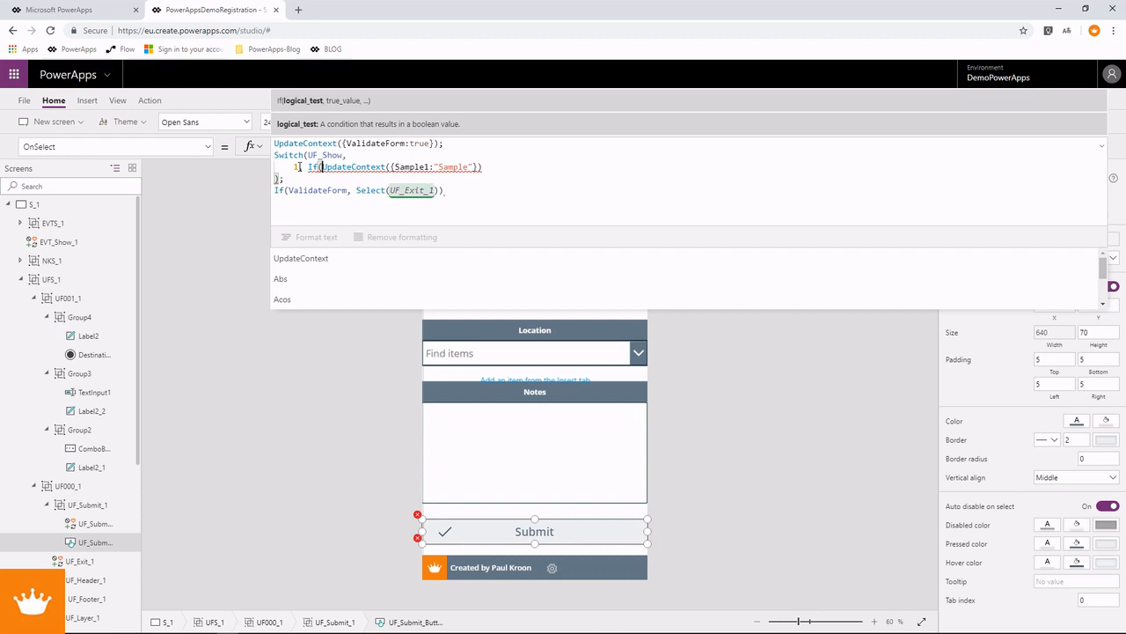
type("Desti")
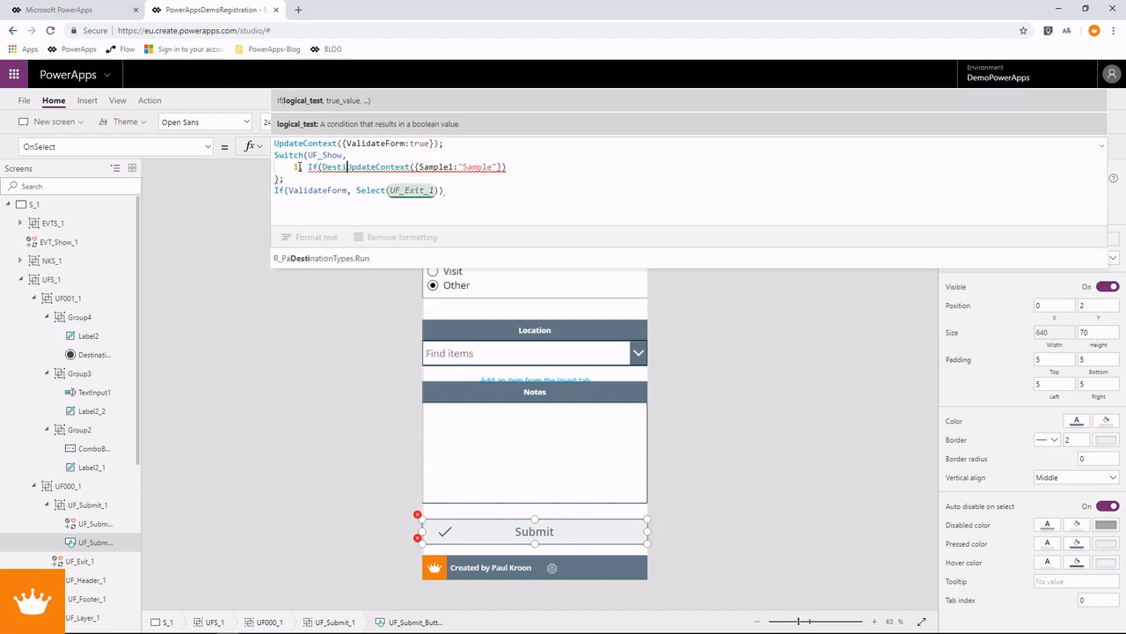
type("nation")
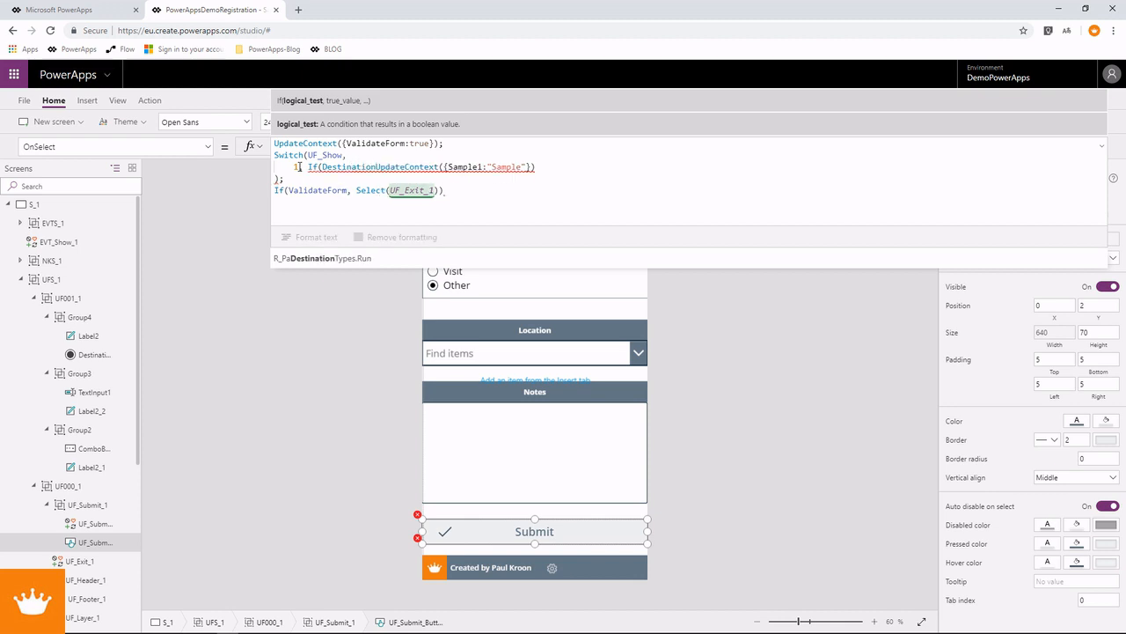
double_click(364, 166)
type("Destination_1.Selected.DestinationTypeID = 2")
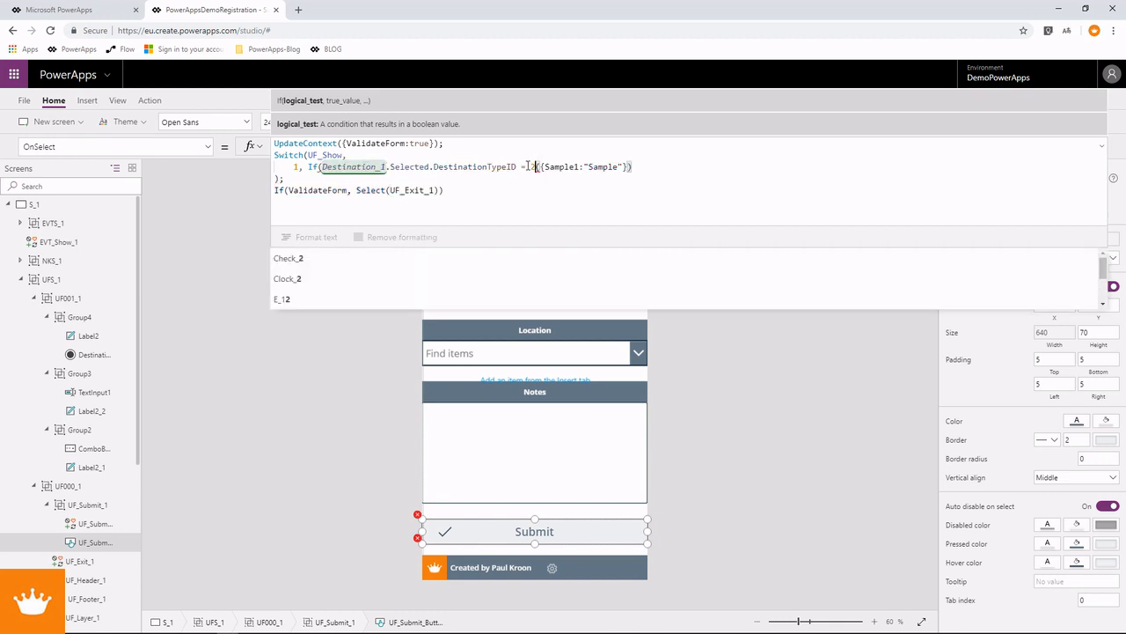
key("Delete")
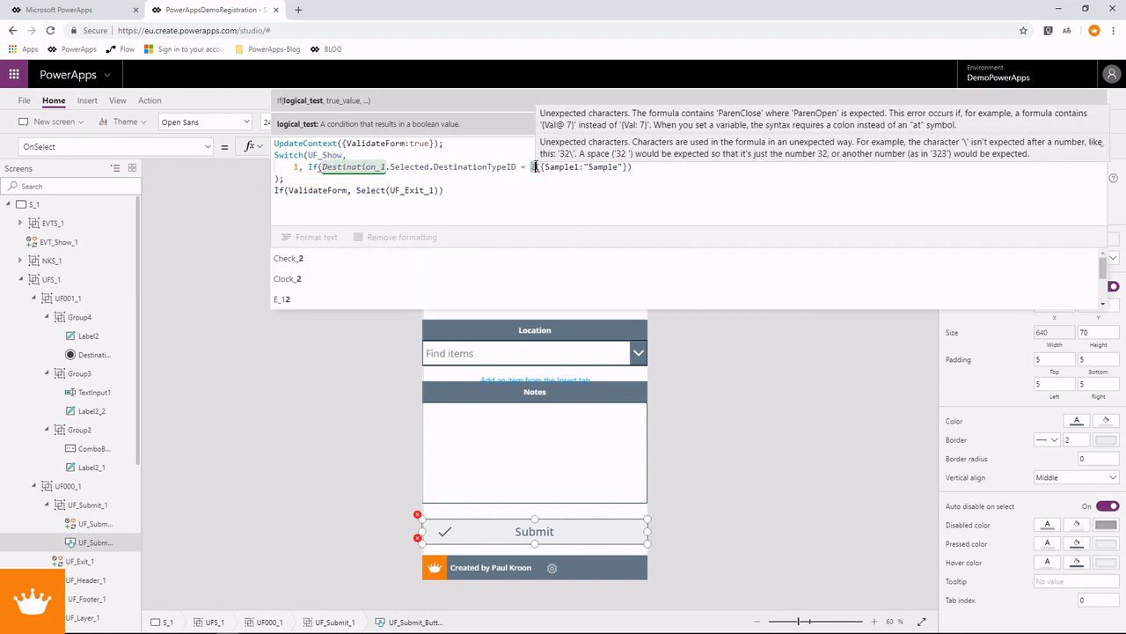
key("BackSpace")
type("3")
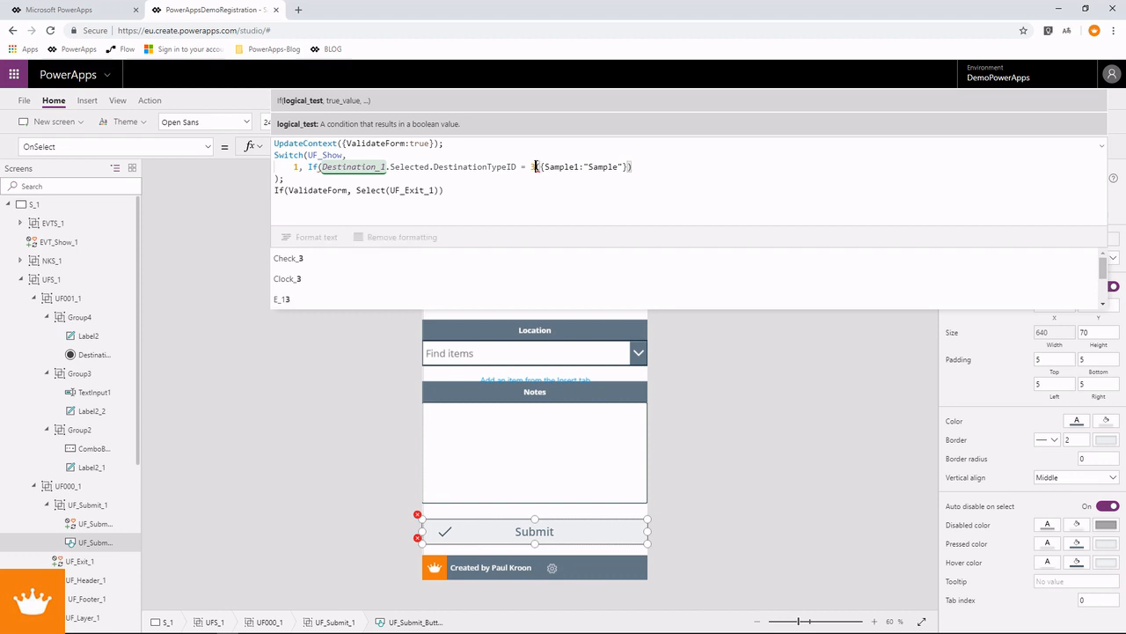
type(",")
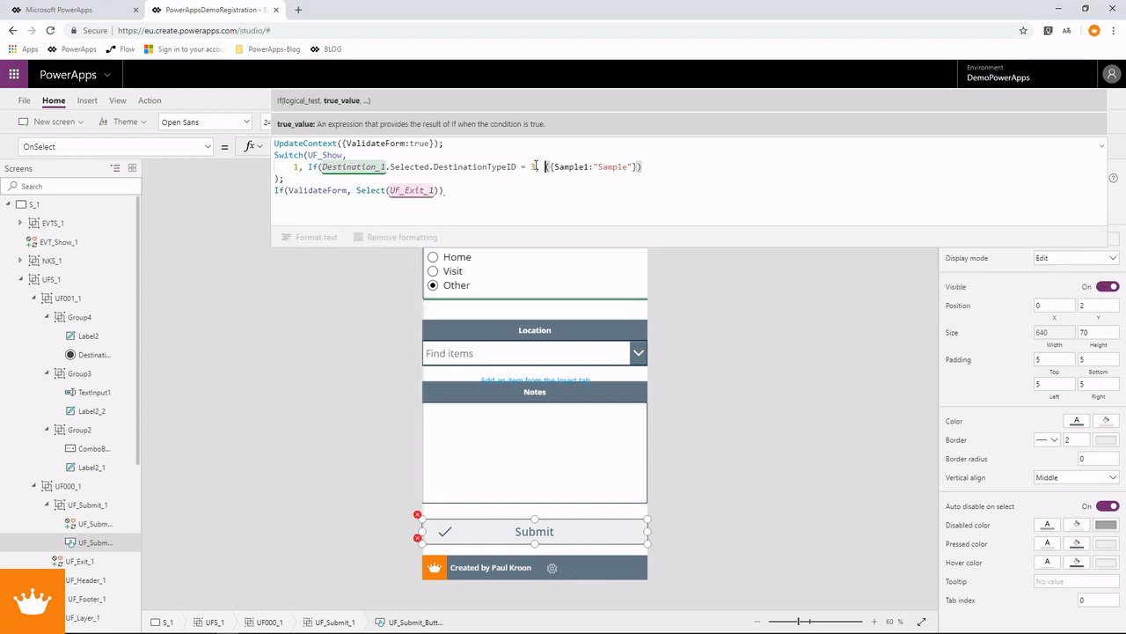
Step: Extend the If condition with && and copy the name of the Notes text input, TextInput1, for the second test
left_click(535, 166)
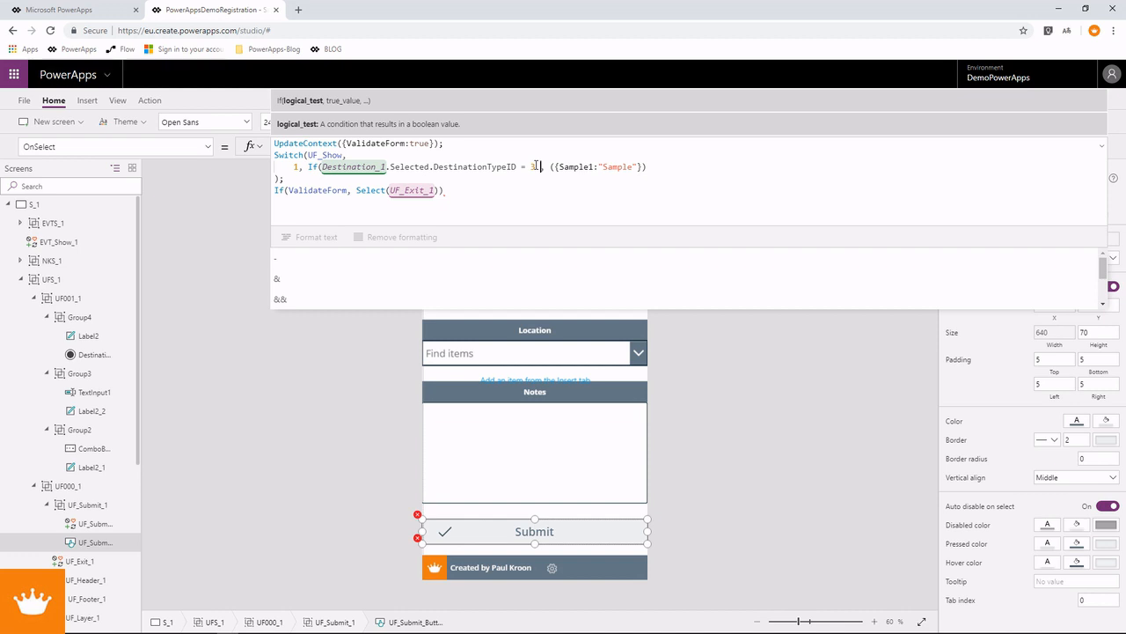
type("&&")
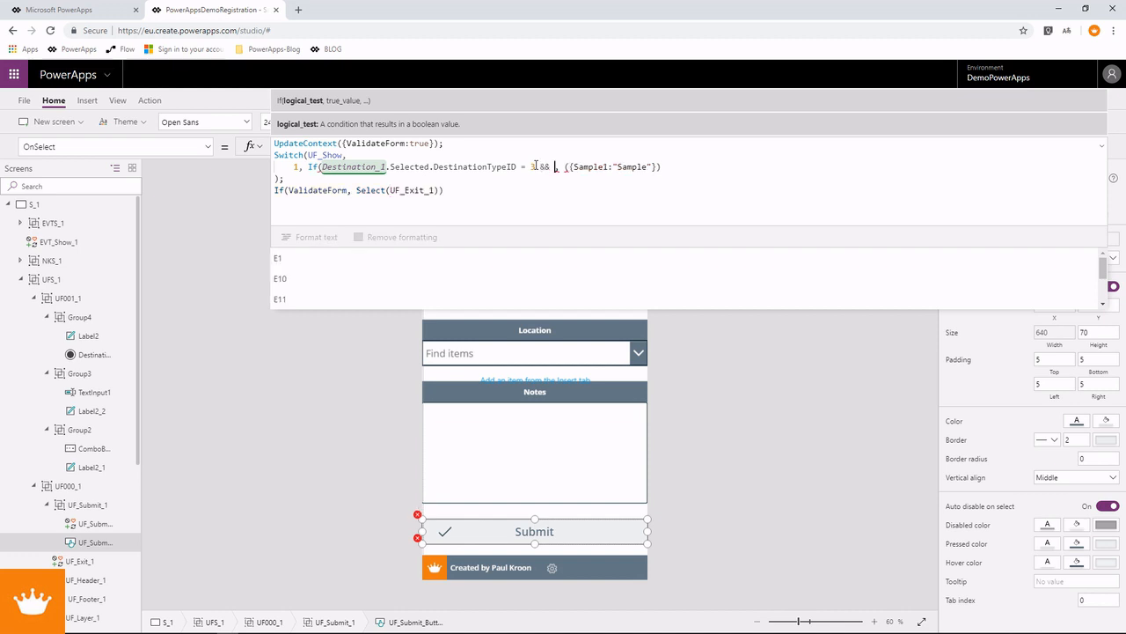
right_click(94, 395)
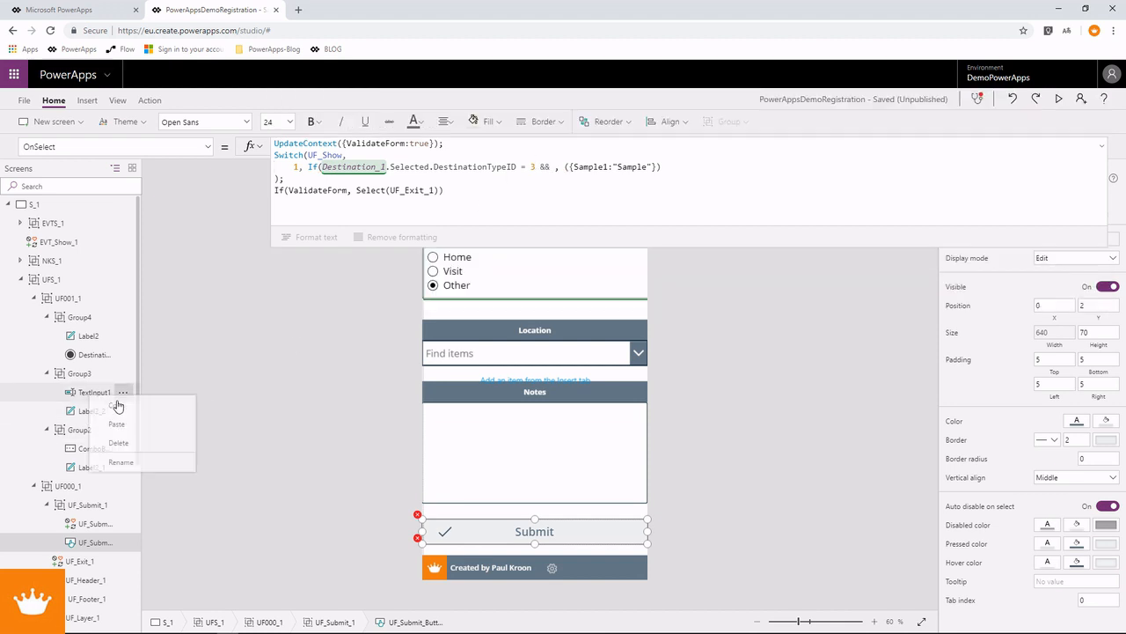
left_click(118, 463)
key("ctrl+c")
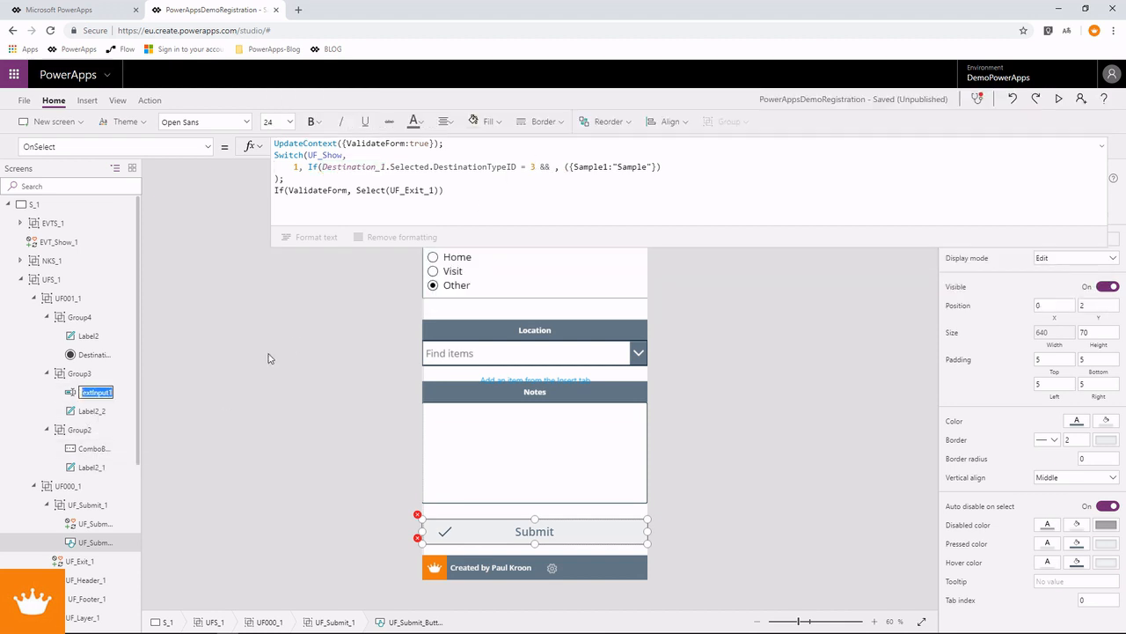
Step: Complete the second condition of the If inside the Switch as IsBlank(TextInput1.Text)
left_click(554, 166)
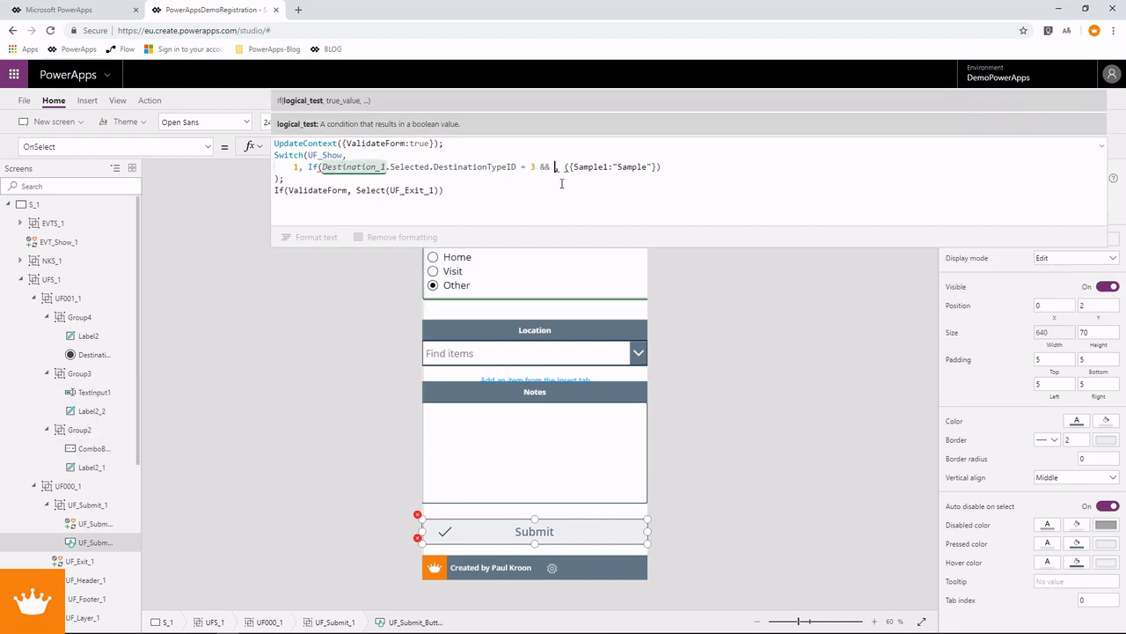
key("ctrl+v")
type(".Text")
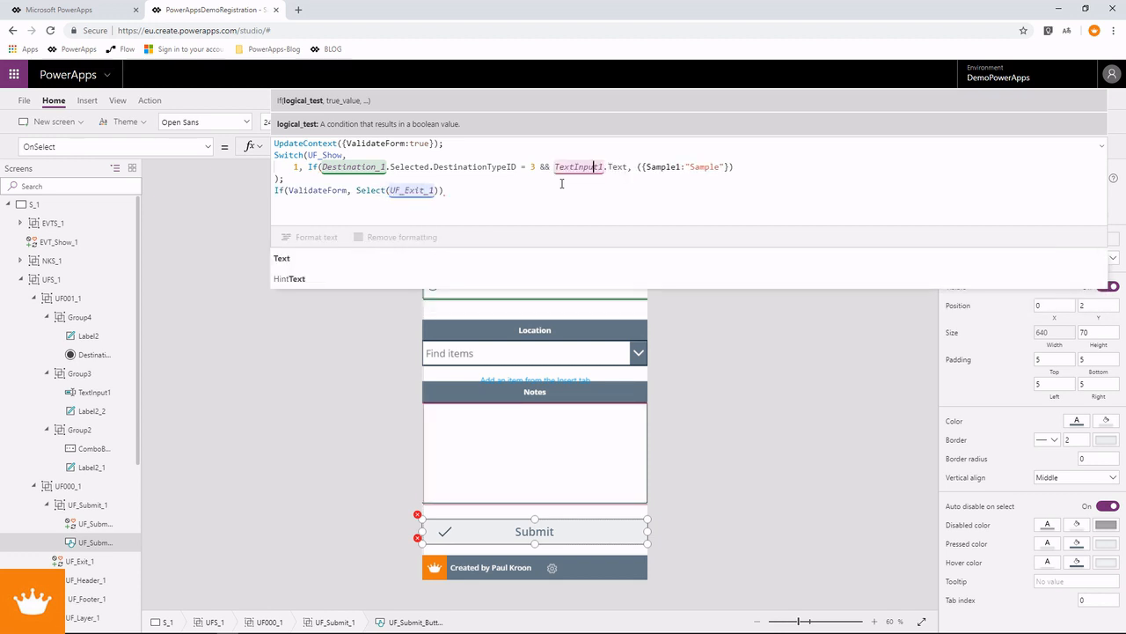
key("ctrl+Left")
type("IsB")
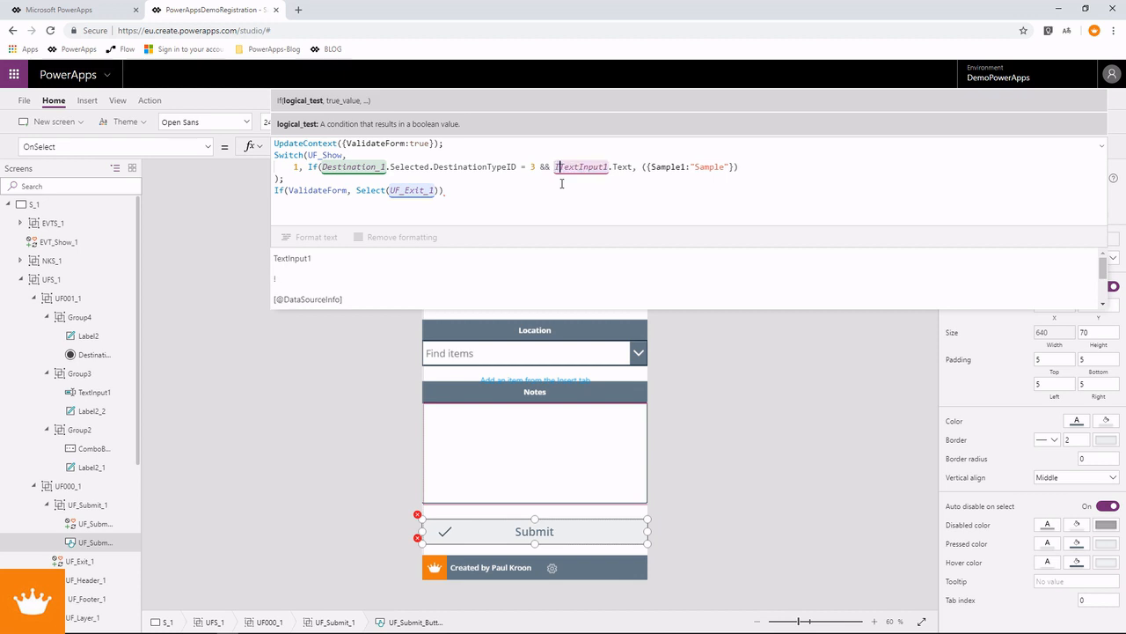
key("Tab")
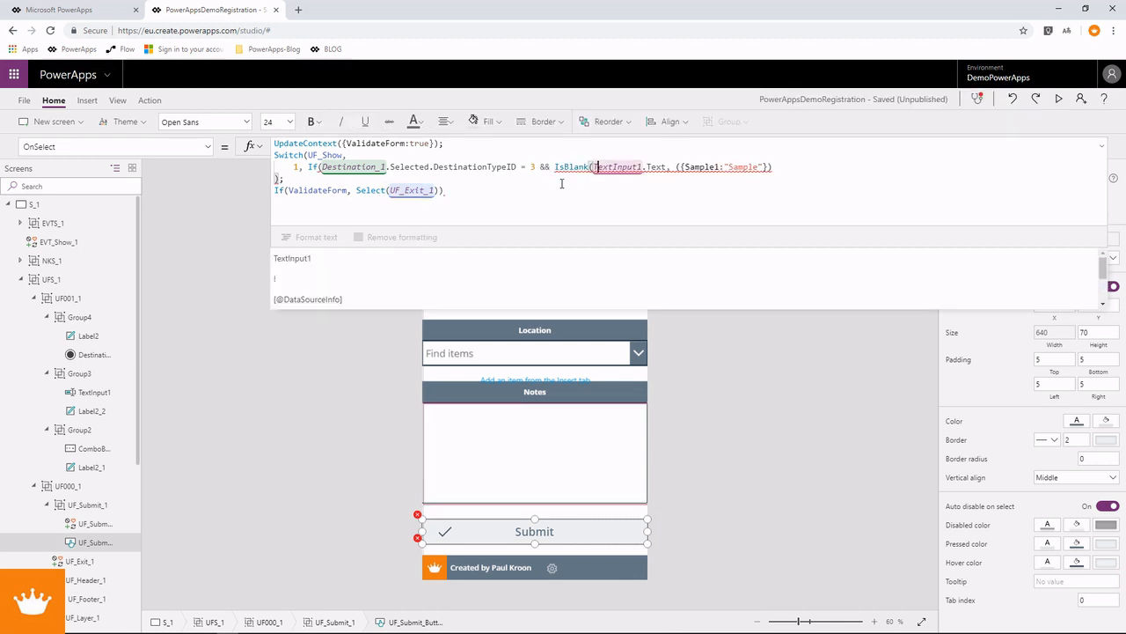
key("Right")
key("Right")
key("Right")
key("Right")
key("Right")
key("Right")
key("Right")
key("Right")
key("Right")
key("Right")
key("Right")
key("Right")
key("Right")
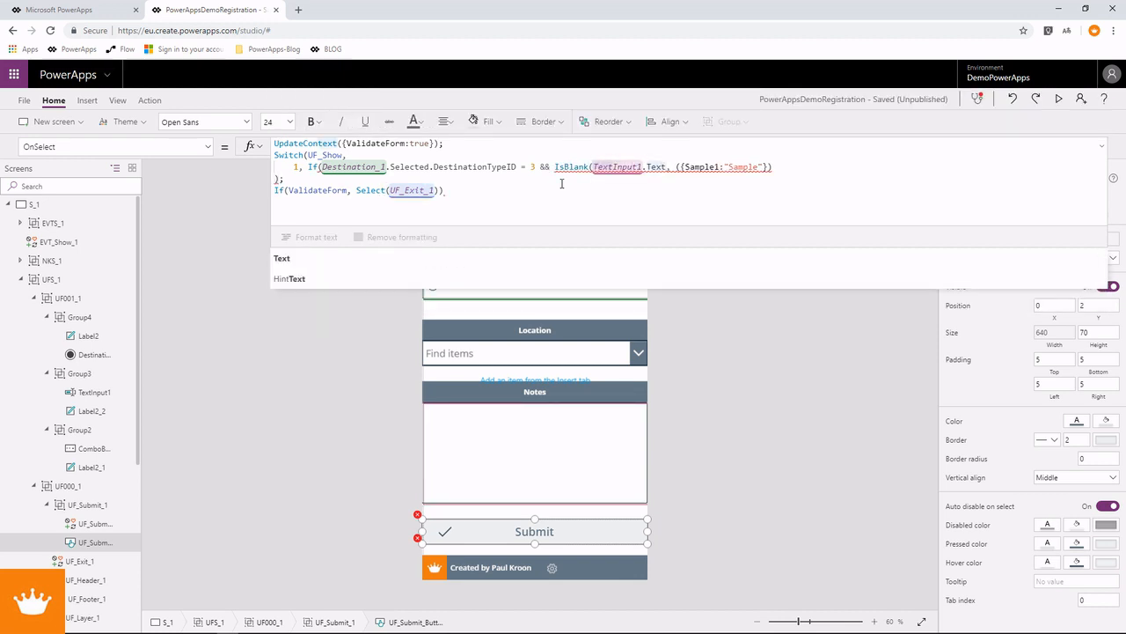
type(")")
key("Right")
key("Right")
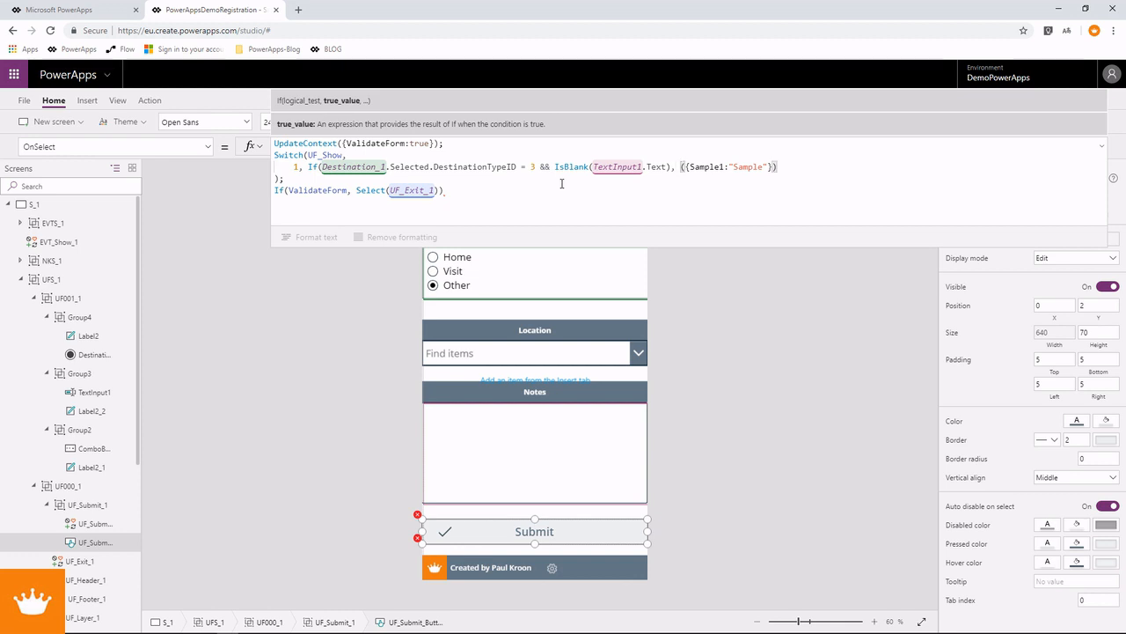
Step: Replace the sample record in the If's true result with an UpdateContext call containing an empty record
key("Delete")
key("Delete")
key("Delete")
key("Delete")
key("Delete")
key("Delete")
key("Delete")
key("Delete")
key("Delete")
key("Delete")
key("Delete")
key("Delete")
key("Delete")
key("Delete")
key("Delete")
key("Delete")
key("Delete")
key("Delete")
key("Delete")
key("Delete")
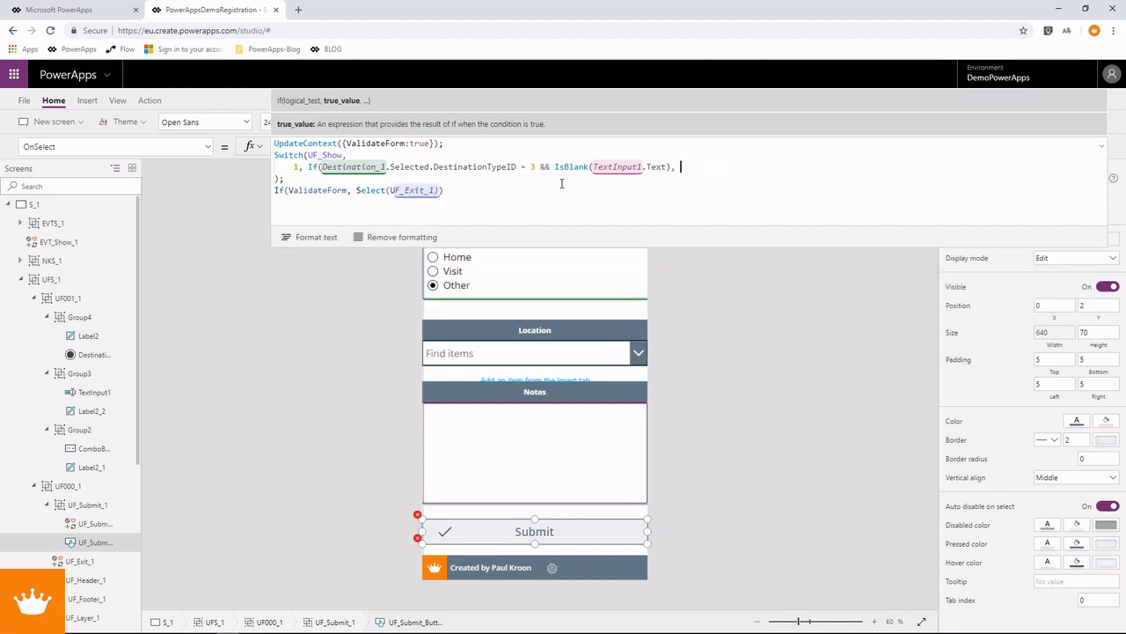
type("Updat")
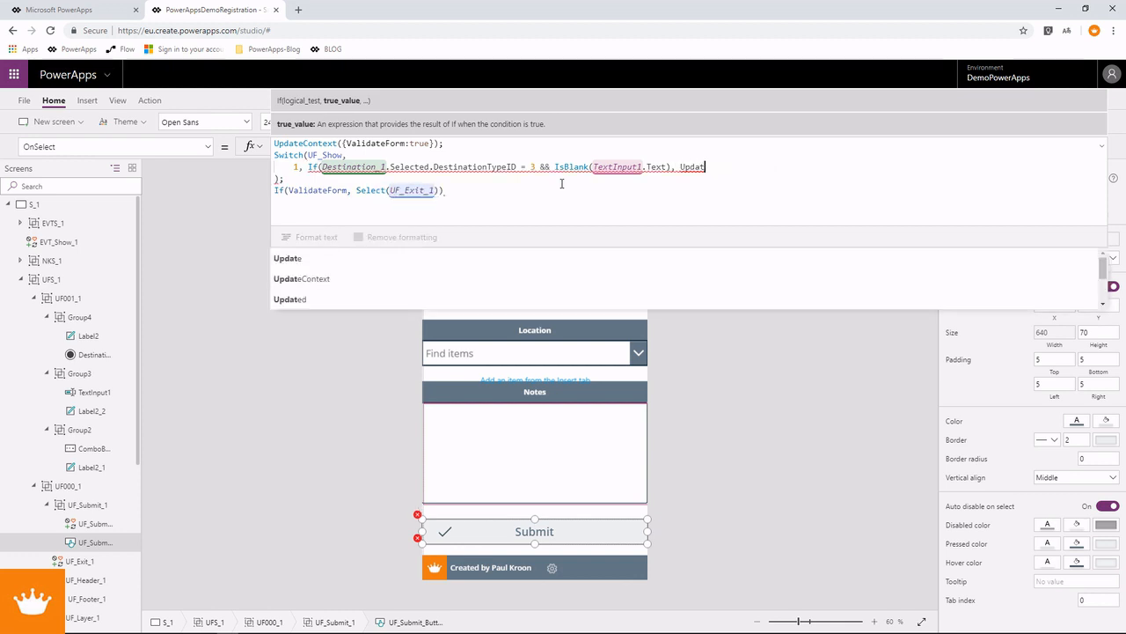
type("eContext")
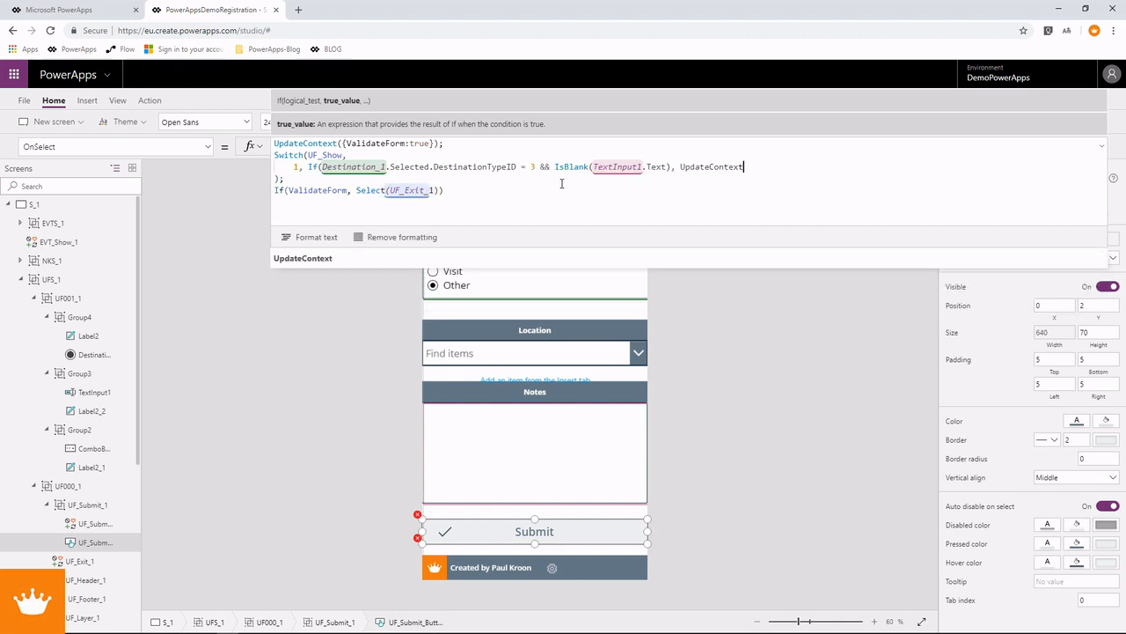
type("({")
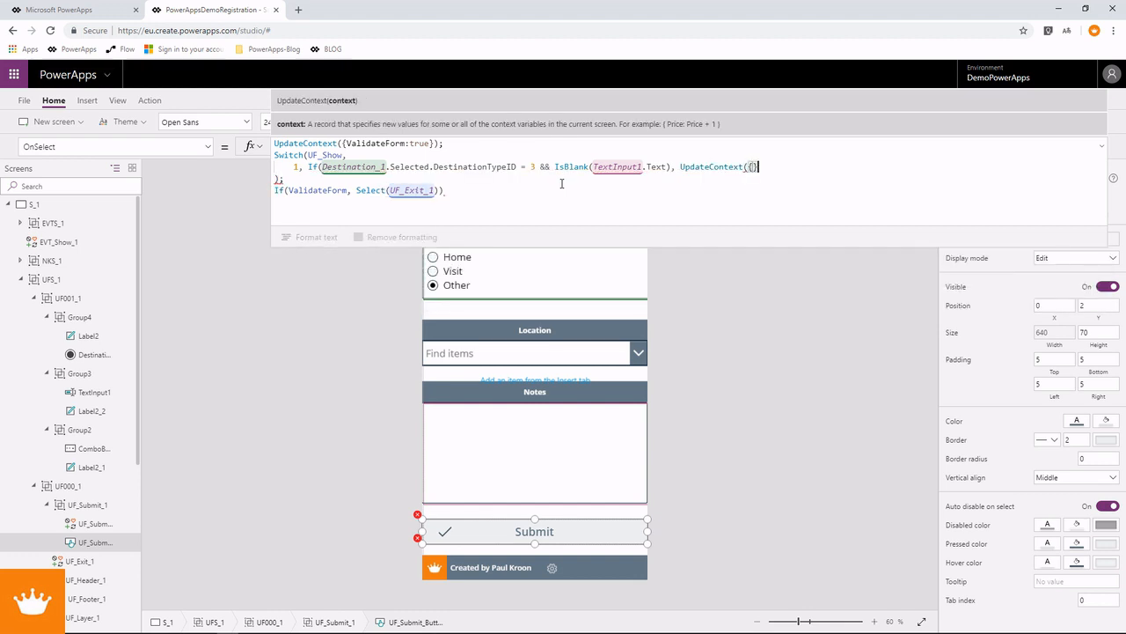
Step: Fill the new UpdateContext record with ValidateForm:false and add the missing closing parenthesis of the If
double_click(389, 142)
key("ctrl+c")
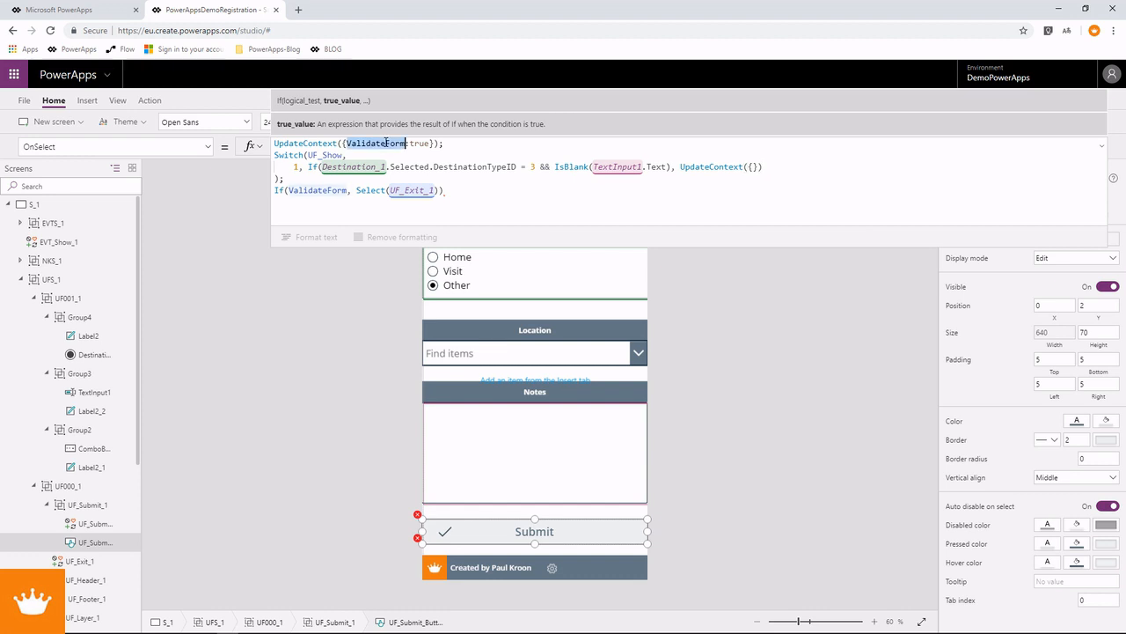
left_click(752, 168)
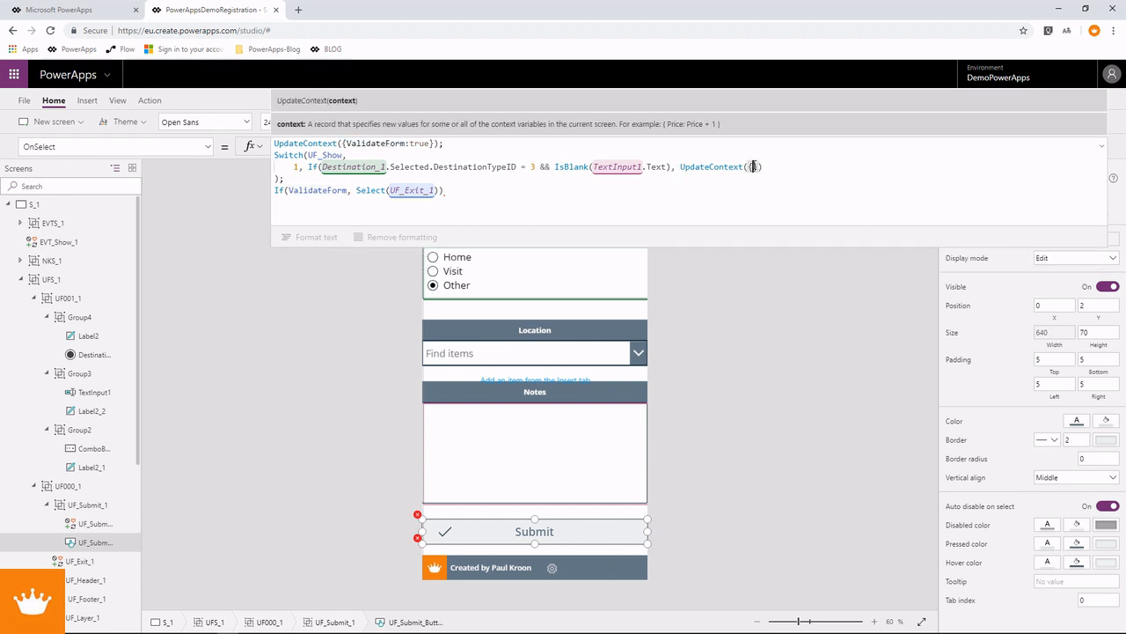
key("ctrl+v")
type(",")
key("BackSpace")
key("BackSpace")
type(":fasl")
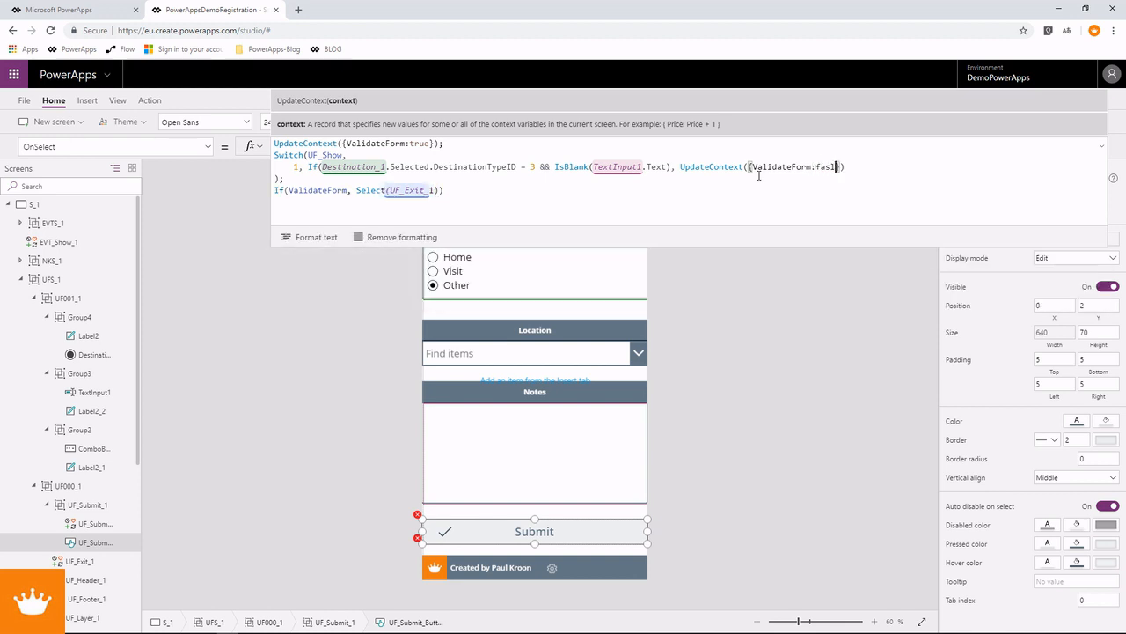
key("BackSpace")
key("BackSpace")
type("lse")
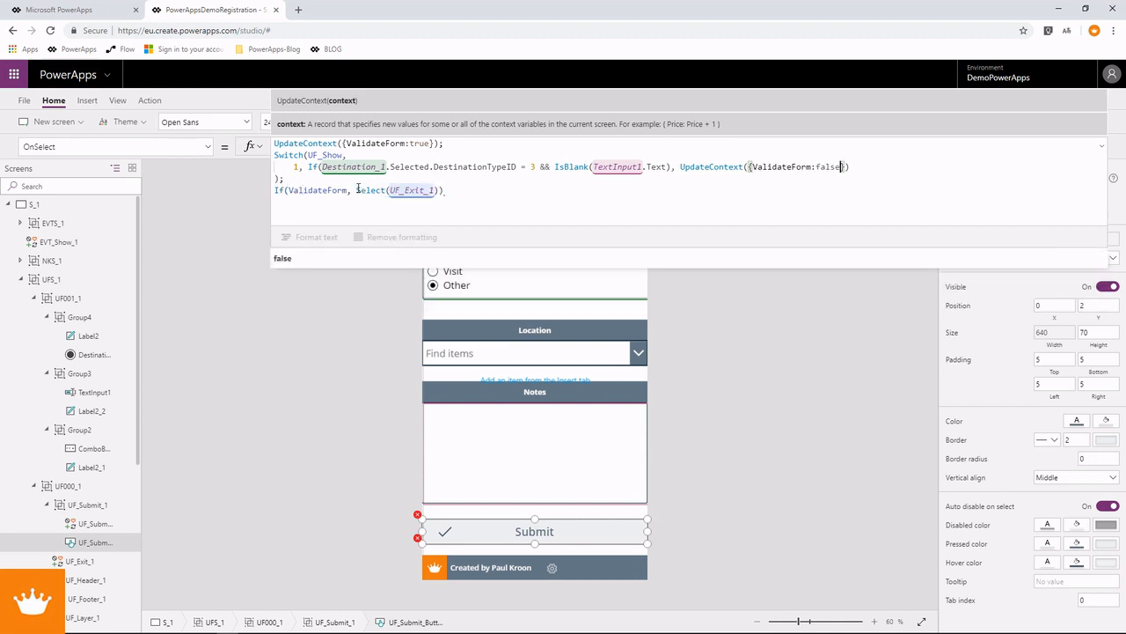
left_click(441, 190)
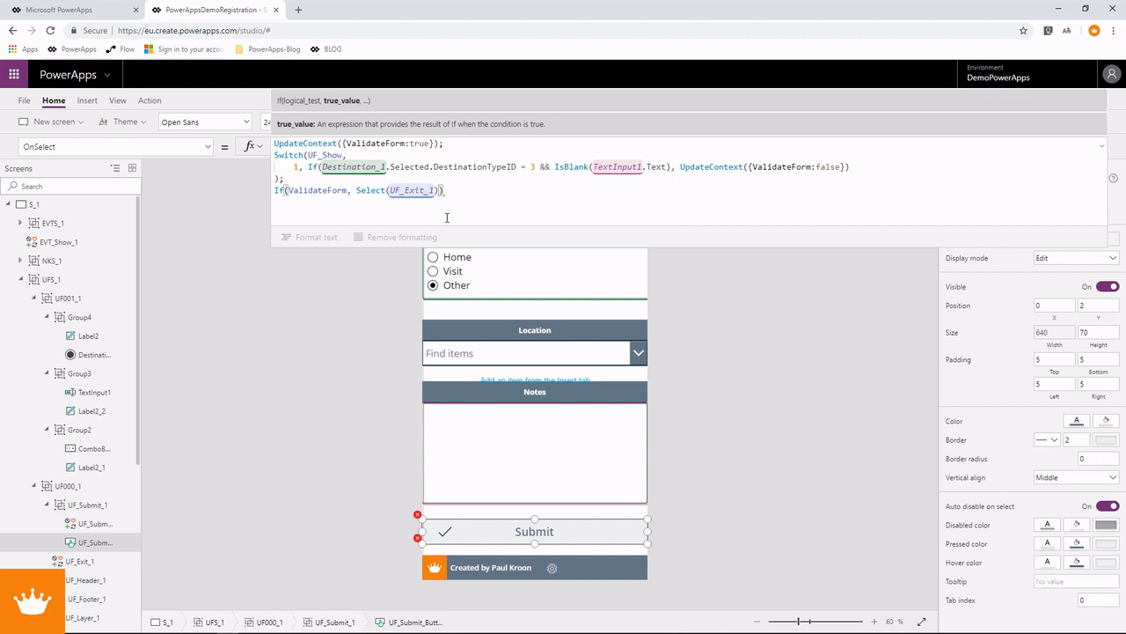
left_click(862, 166)
type(")")
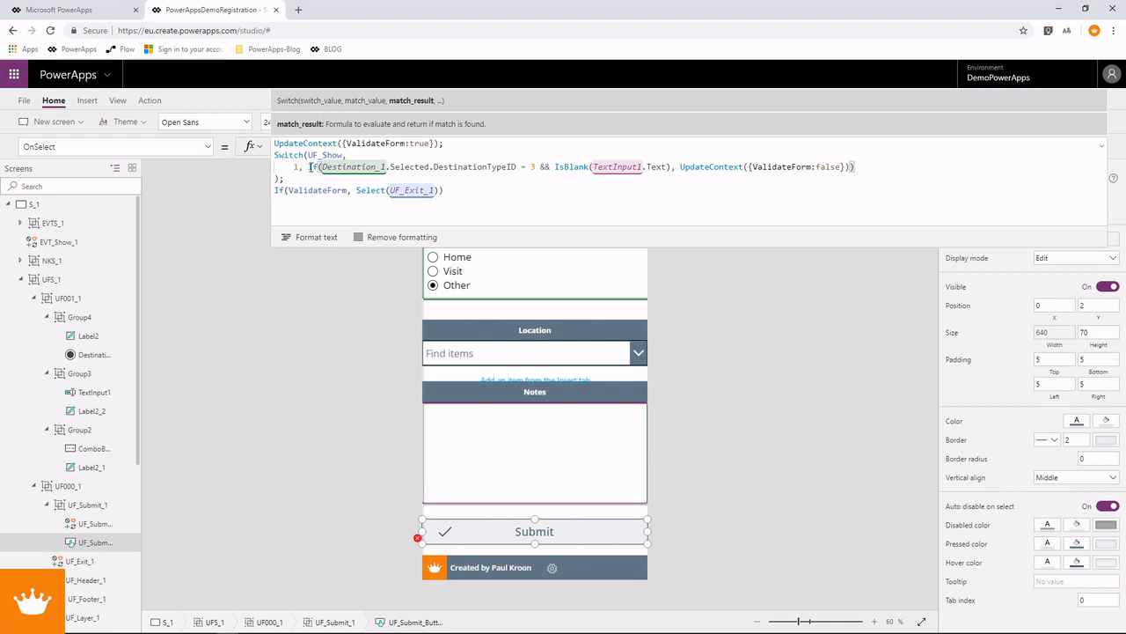
Step: Add a second context variable, Err1:1, after ValidateForm:false in the UpdateContext record
left_click_drag(322, 166, 541, 166)
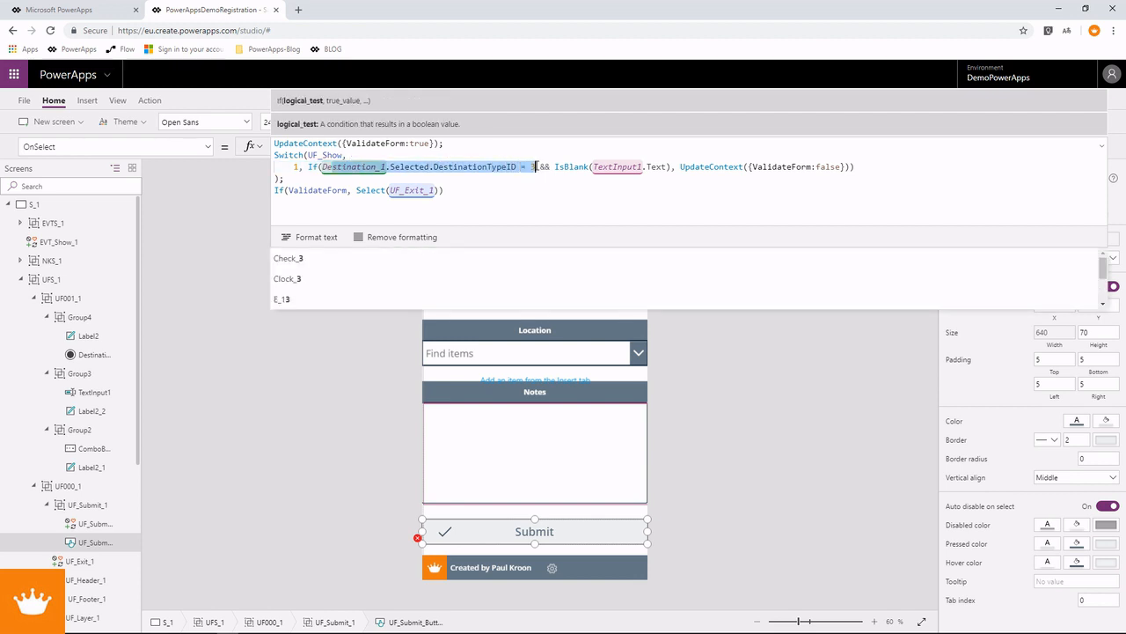
left_click_drag(556, 167, 852, 166)
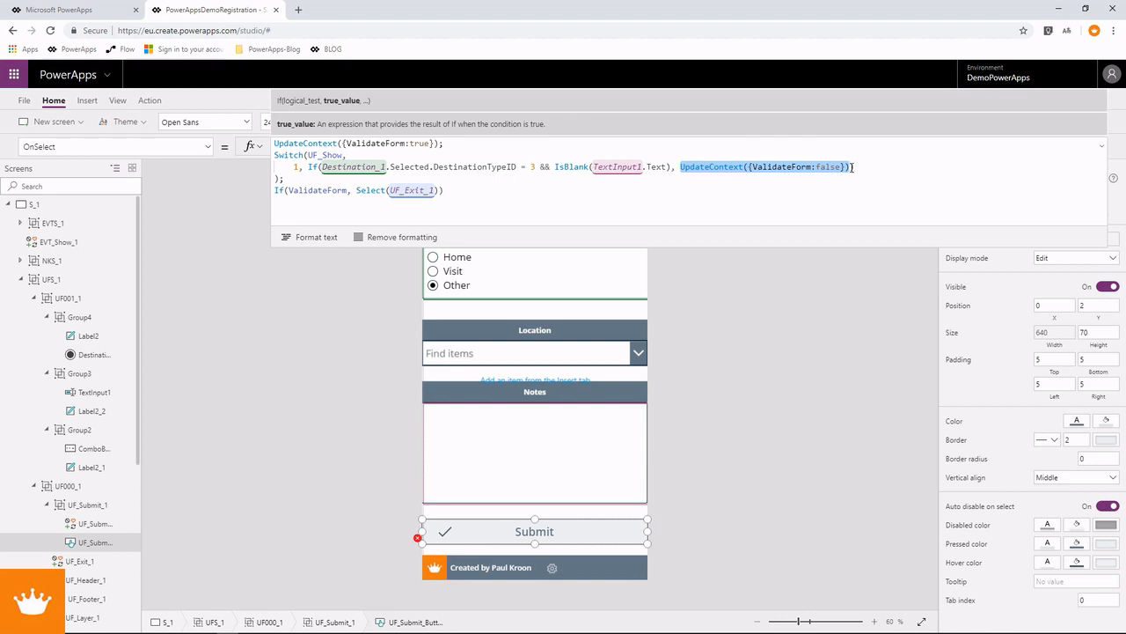
left_click(843, 167)
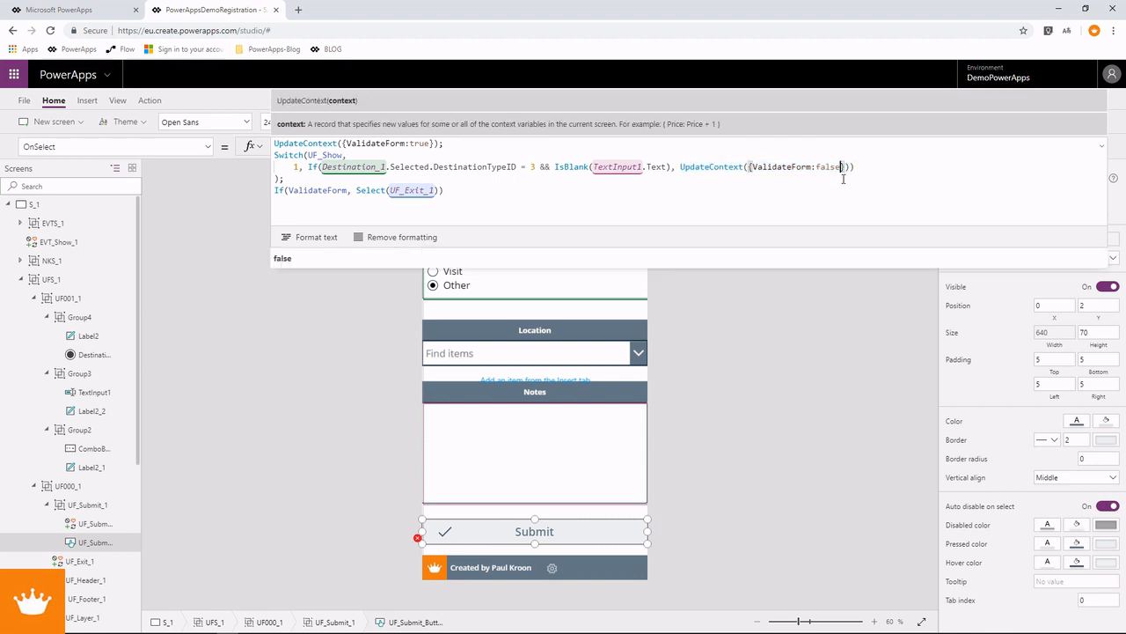
type(", ")
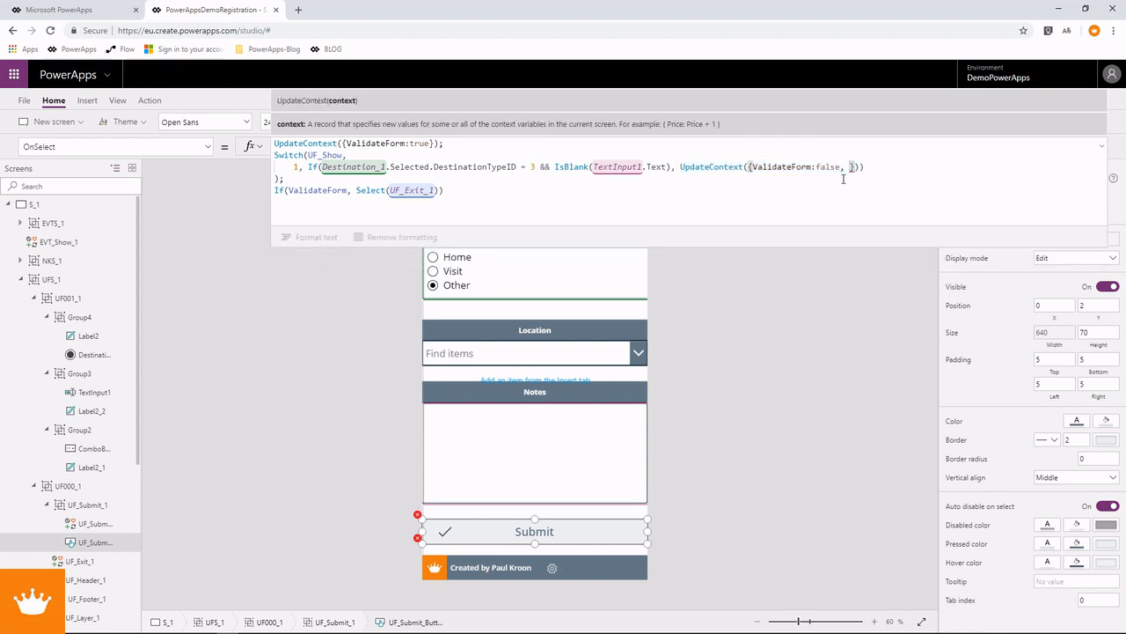
type("Err1:")
type("1")
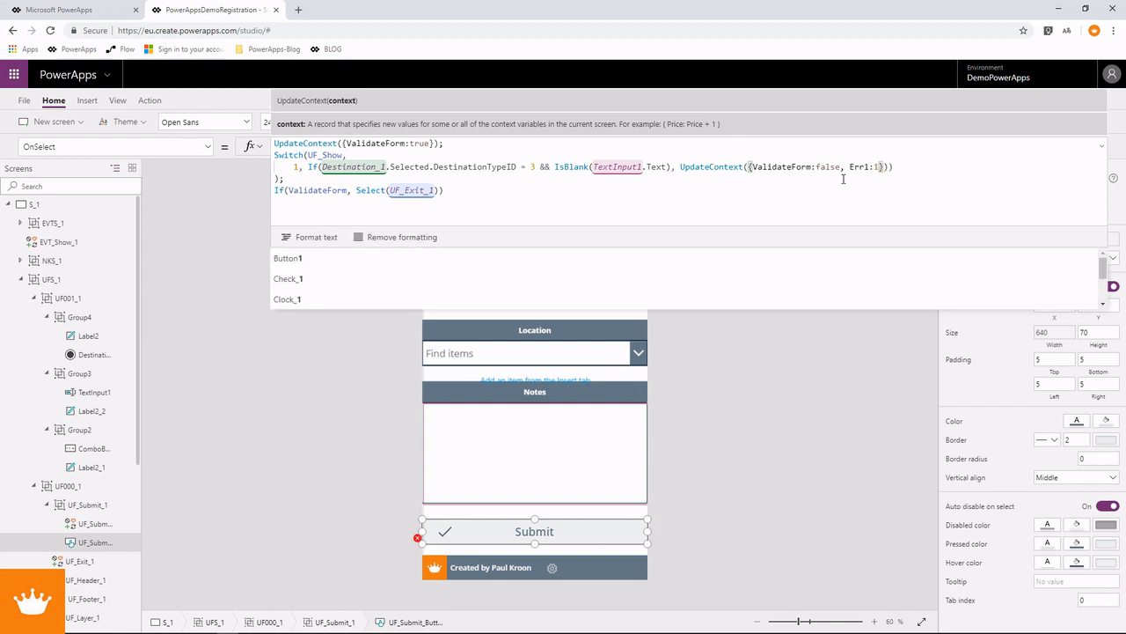
left_click_drag(878, 167, 849, 167)
Step: Give the final If(ValidateForm) an else result of Notify("Wrong input",NotificationType.Warning)
left_click(440, 191)
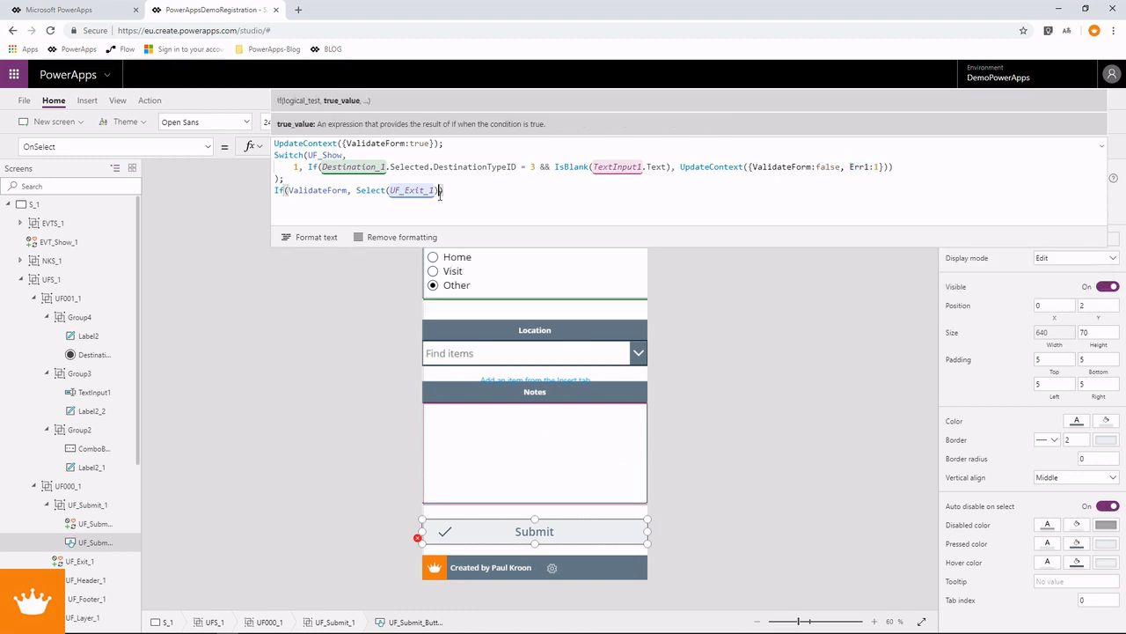
type(", ")
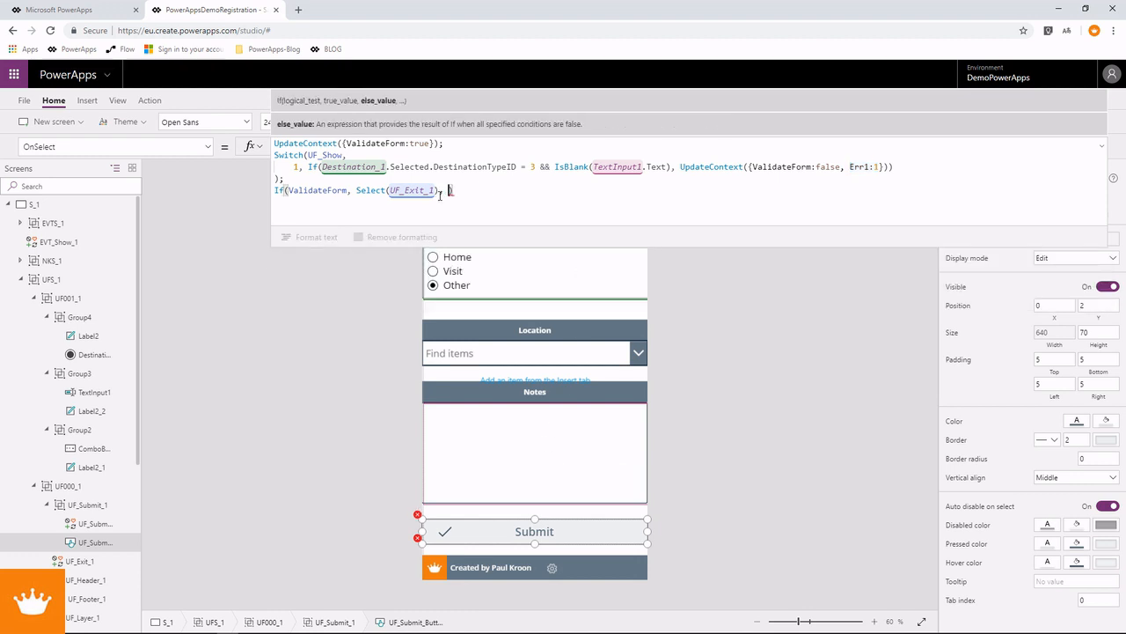
type("Notify")
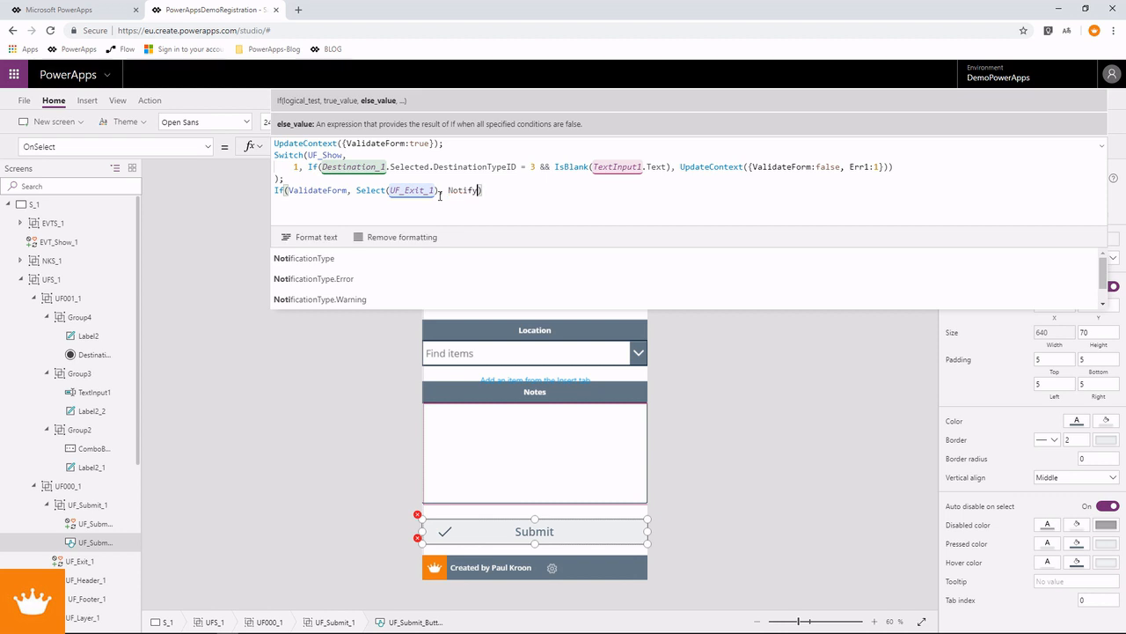
type("(")
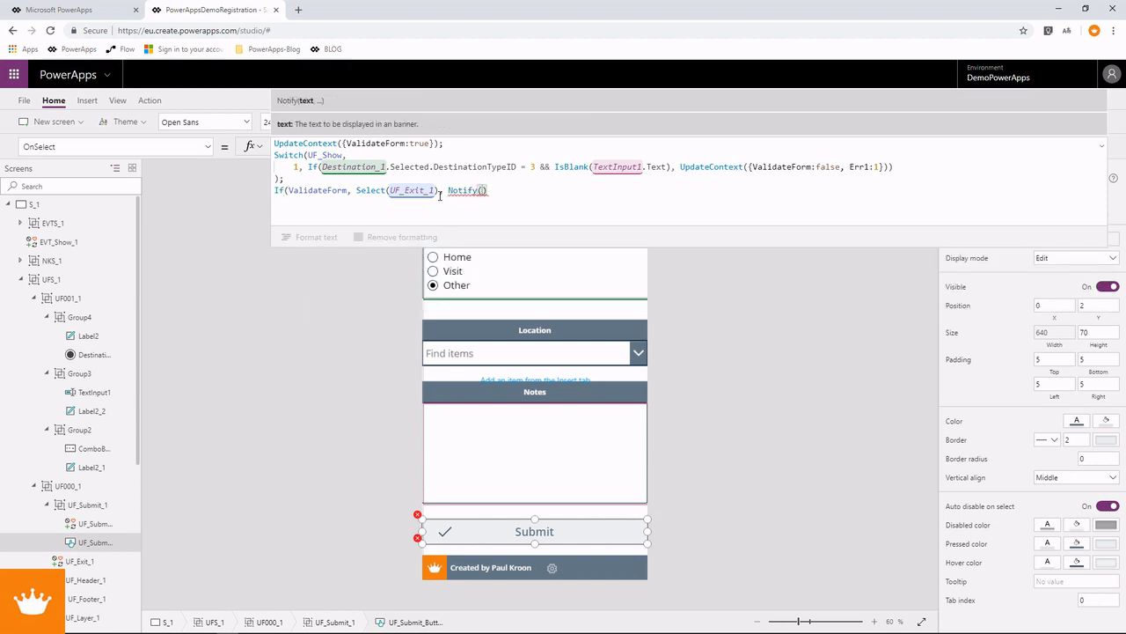
type(")")
type("\"")
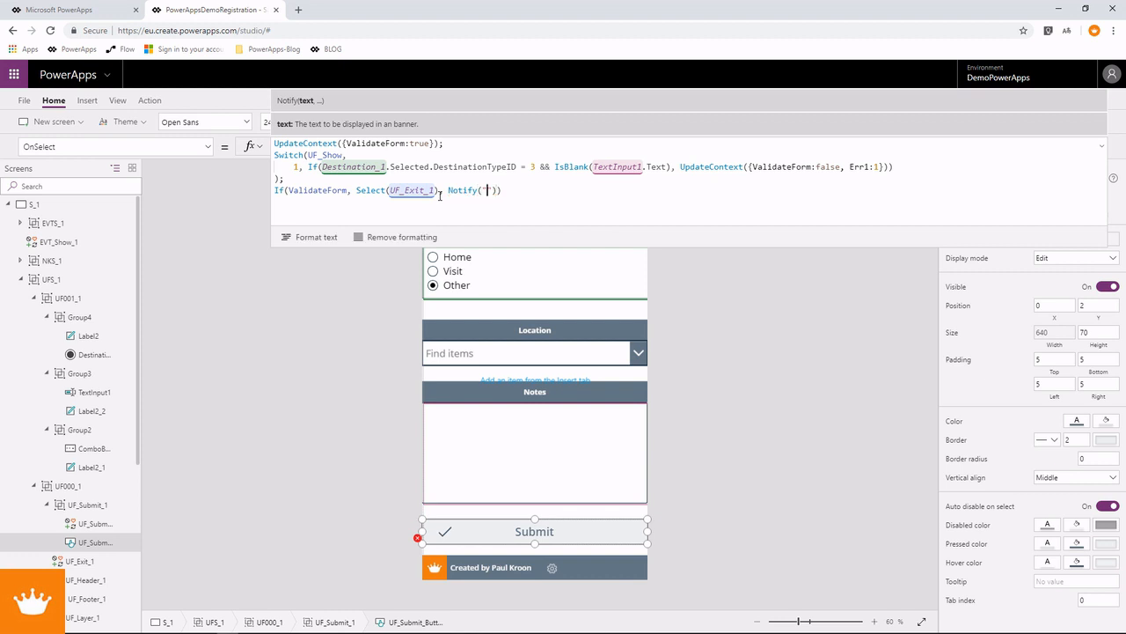
type("Wrong input\",")
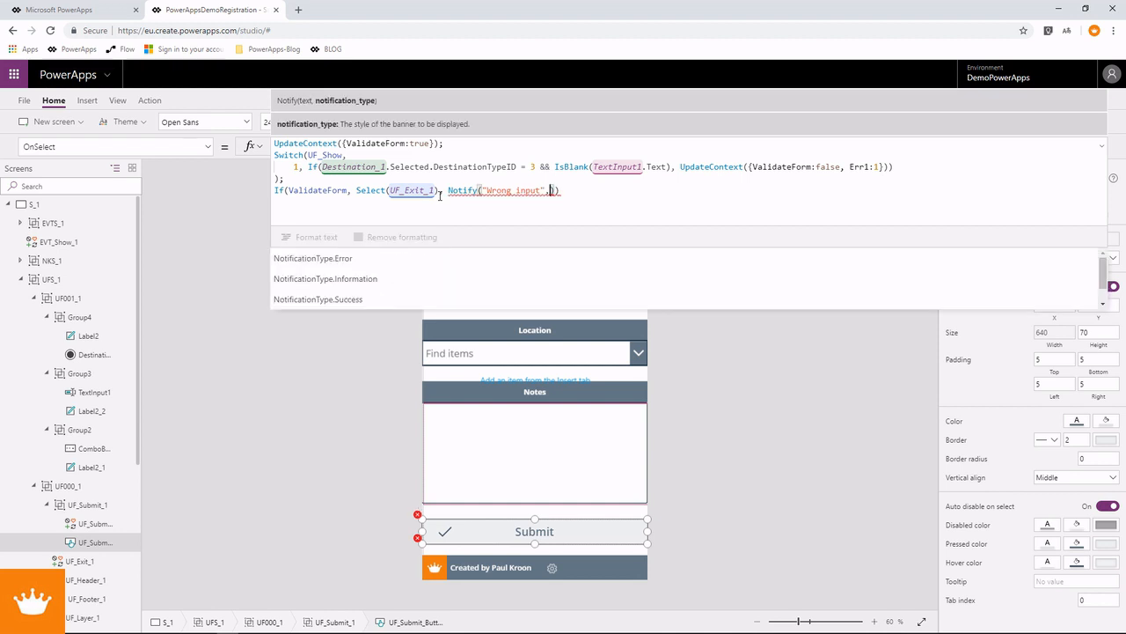
key("Down")
key("Down")
key("Down")
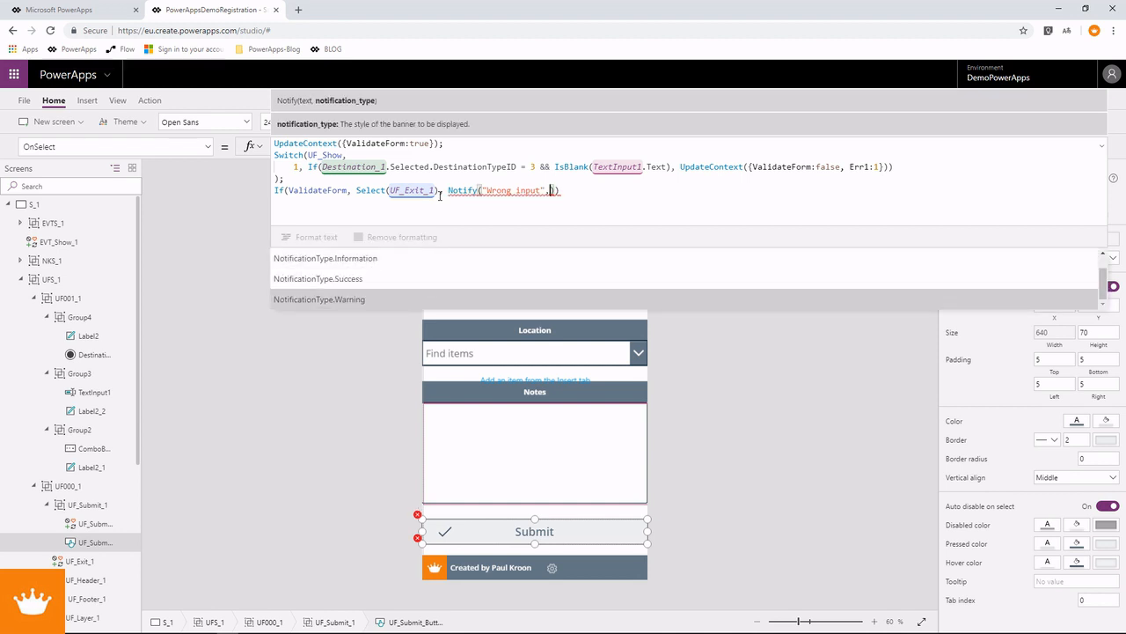
key("Tab")
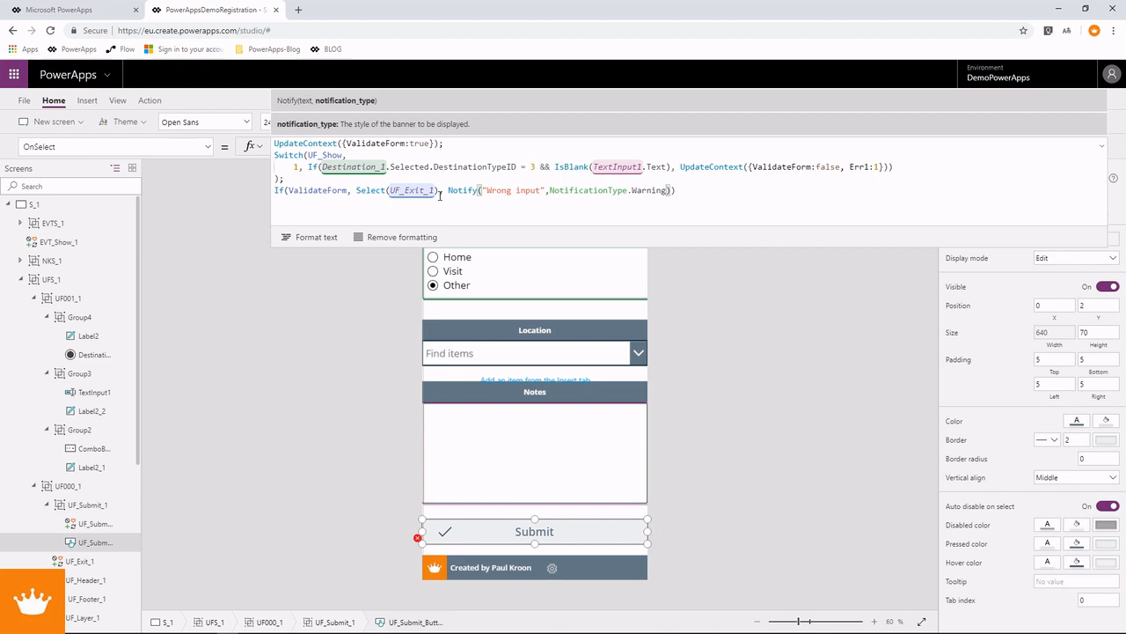
type(",")
key("BackSpace")
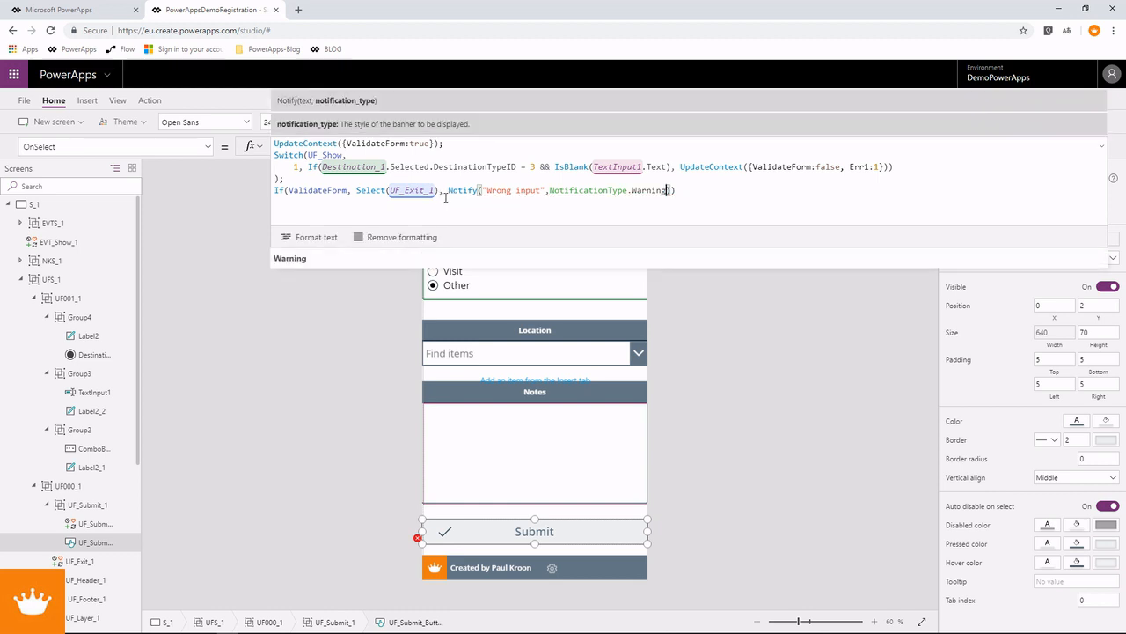
Step: Preview the app, submit the New Travel form with destination Other and empty notes, and dismiss the notification
key("F5")
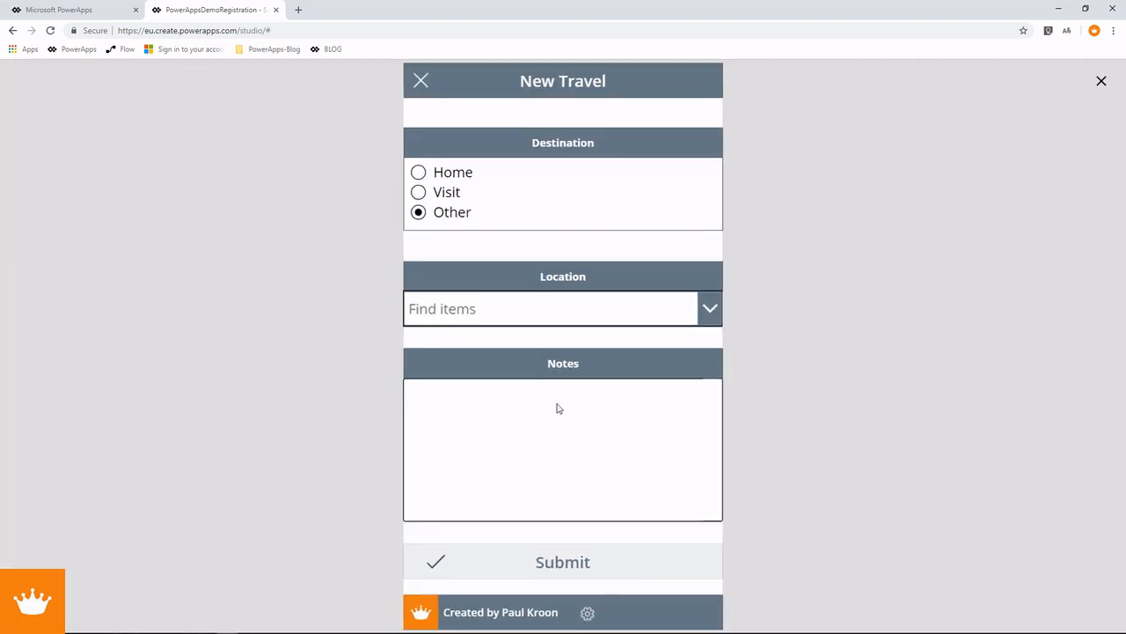
left_click(576, 570)
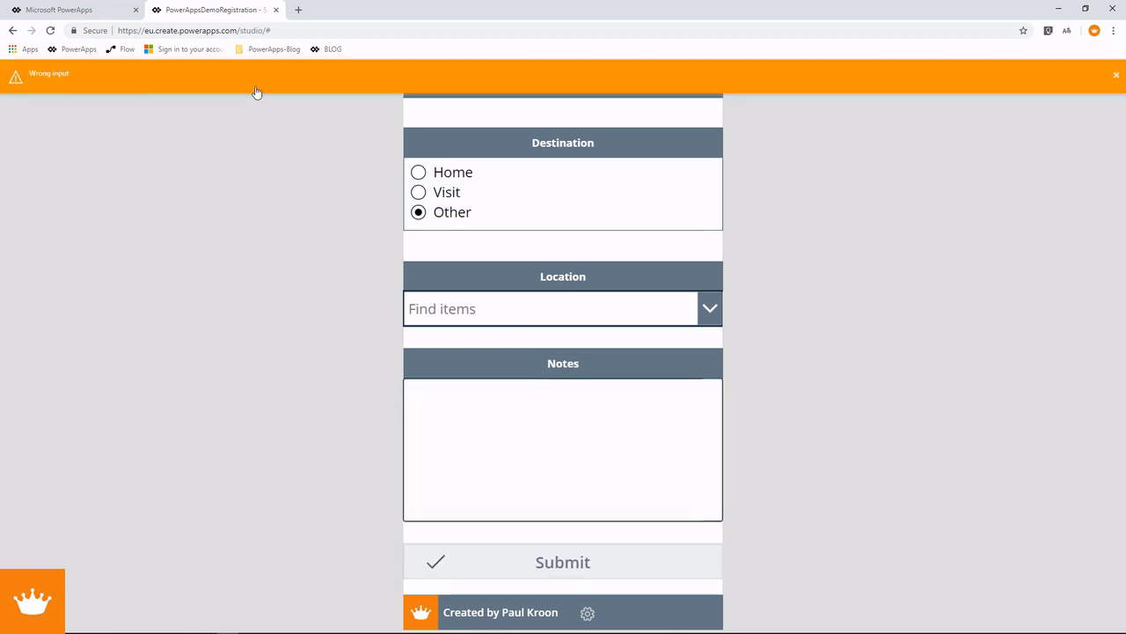
left_click(1116, 76)
Step: Enter "Test" in the Notes field and submit the New Travel form
left_click(616, 432)
type("Test")
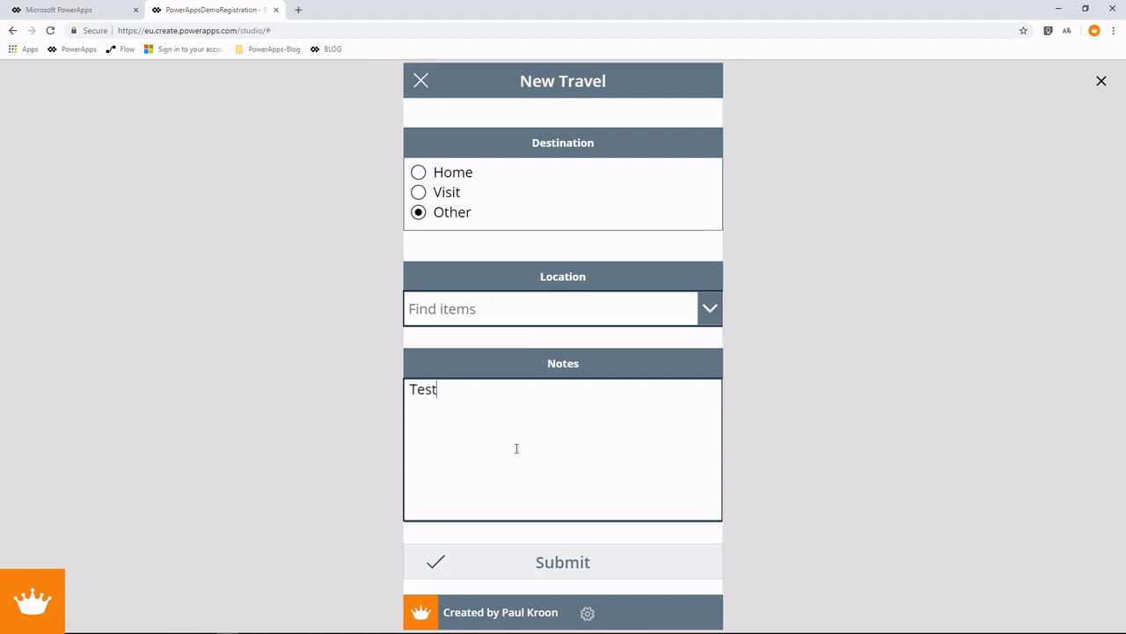
left_click(540, 563)
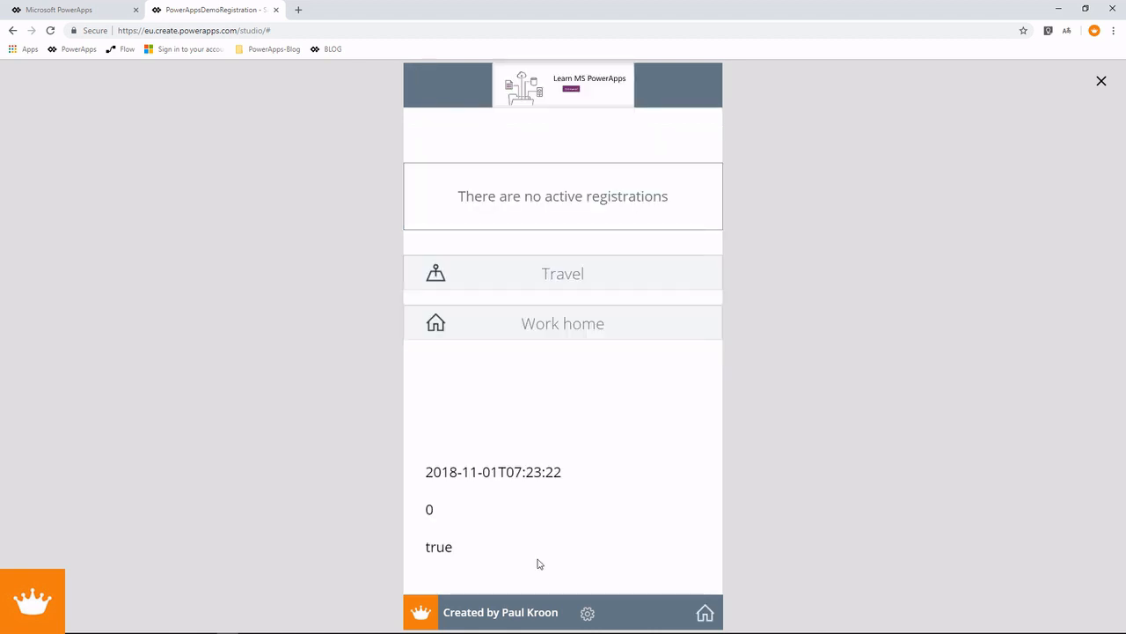
Step: Submit the New Travel form once with destination Visit and once with destination Home
left_click(586, 280)
left_click(437, 193)
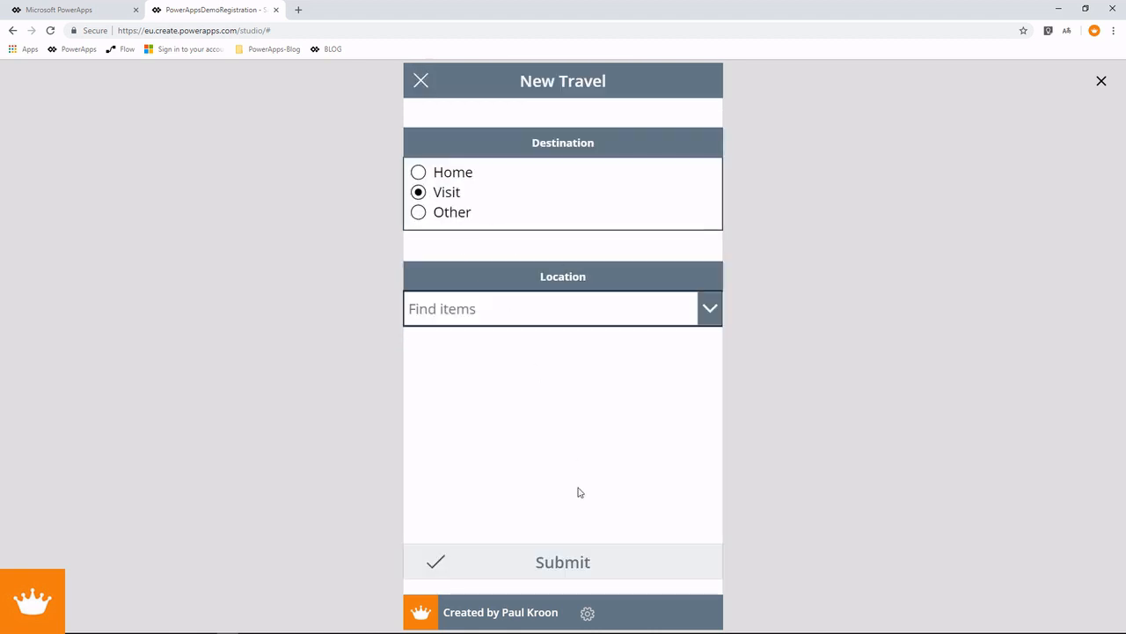
left_click(576, 562)
left_click(502, 284)
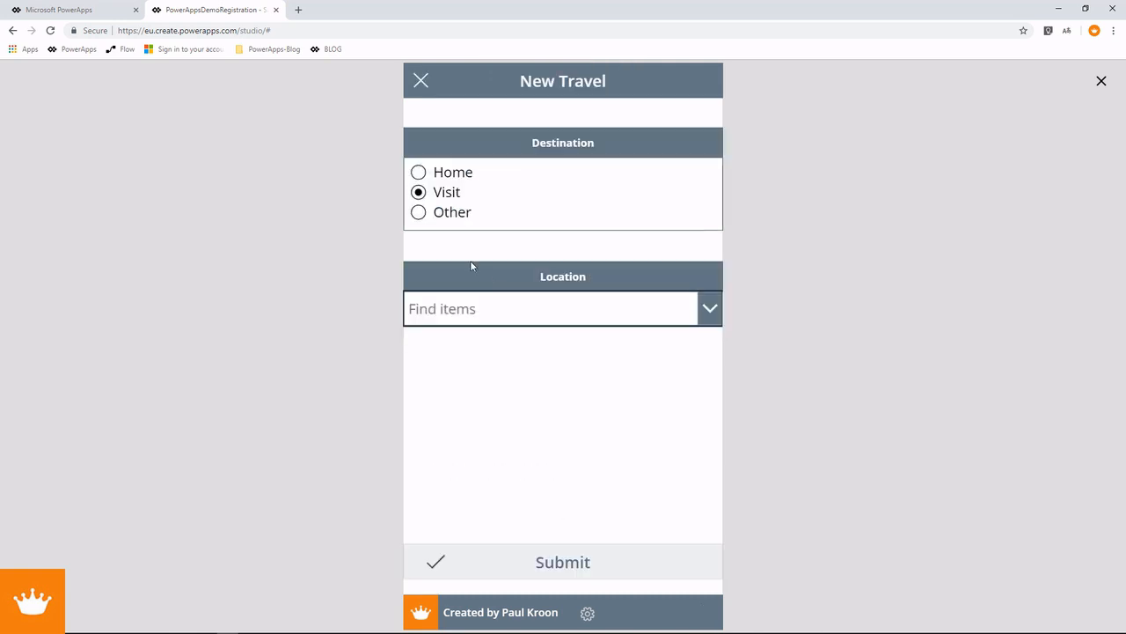
left_click(438, 173)
left_click(578, 568)
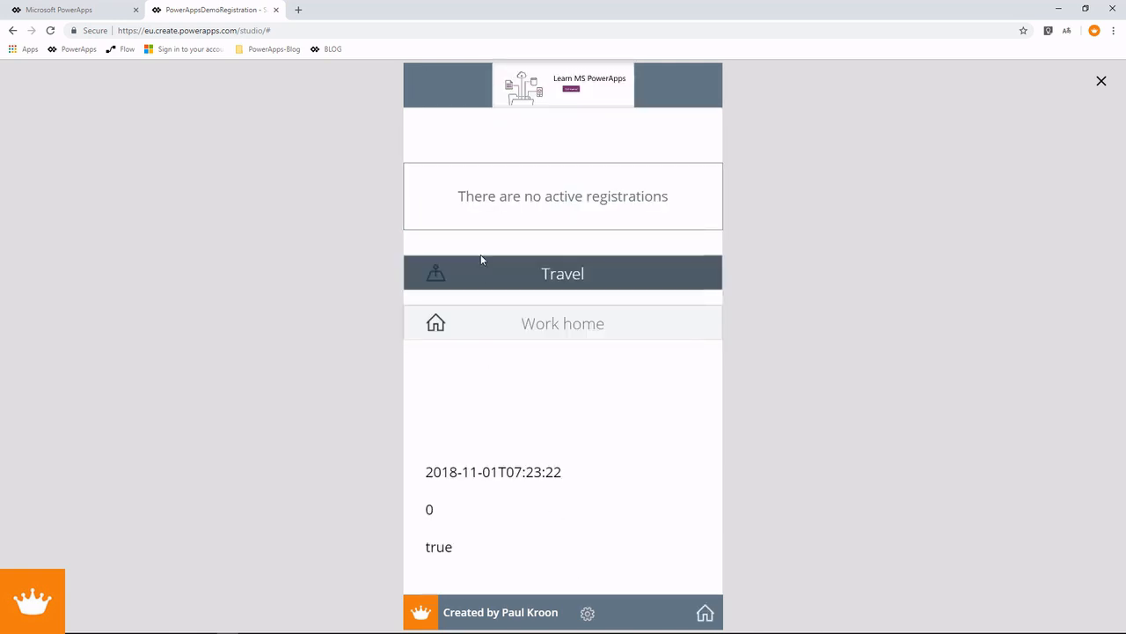
Step: Submit New Travel with destination Visit and location A Limited, reopen the form to check its fields, and exit the preview
left_click(478, 275)
left_click(445, 192)
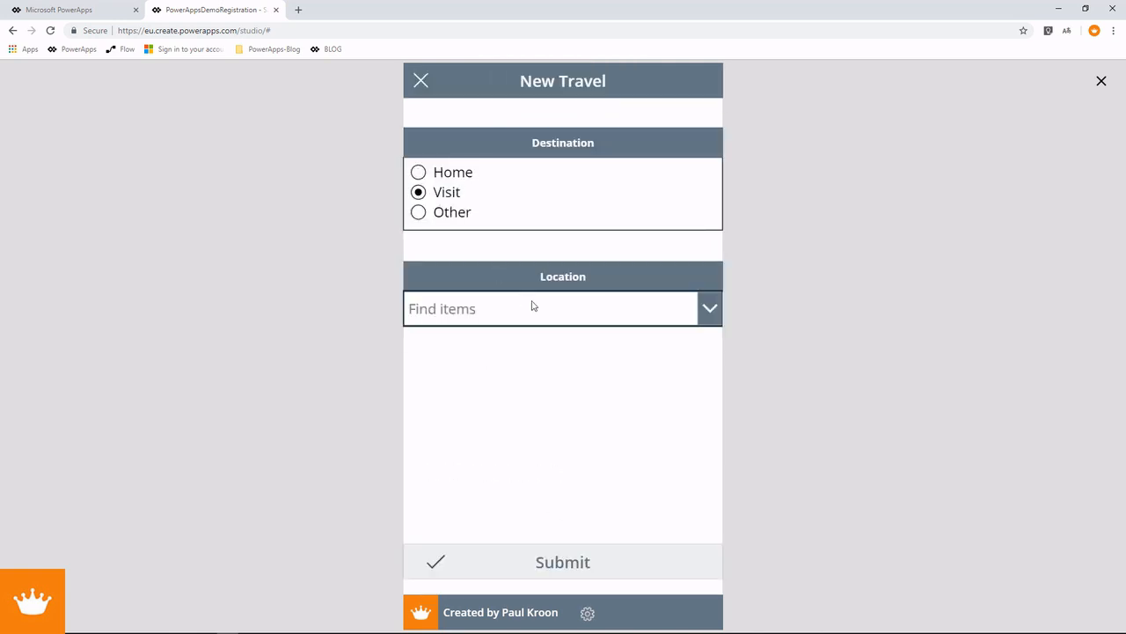
left_click(637, 315)
left_click(536, 379)
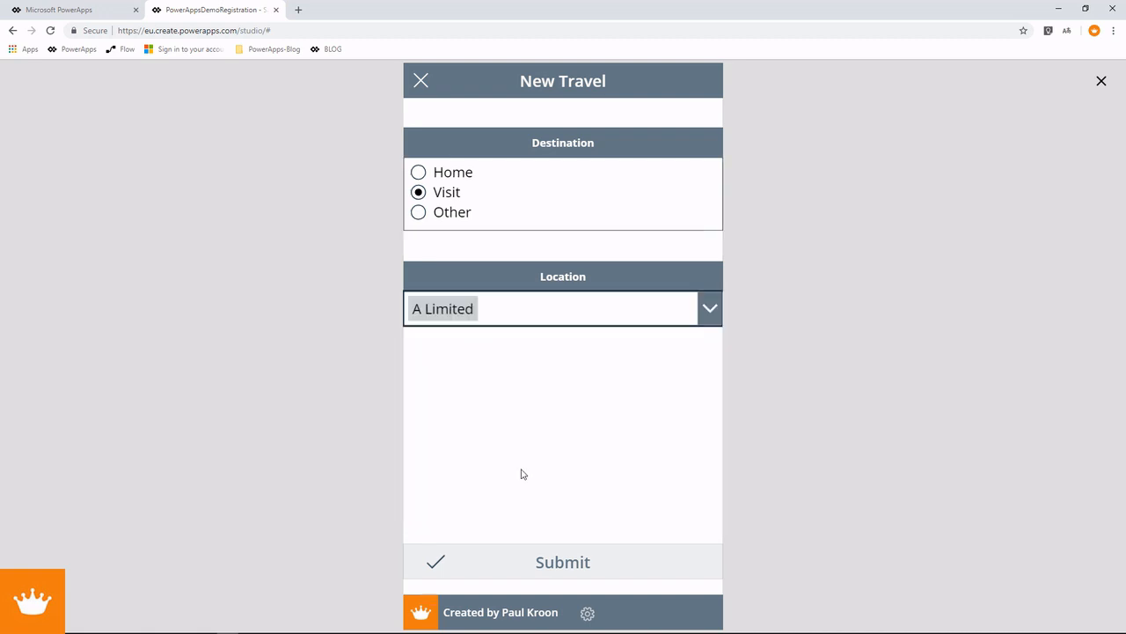
left_click(537, 558)
left_click(524, 276)
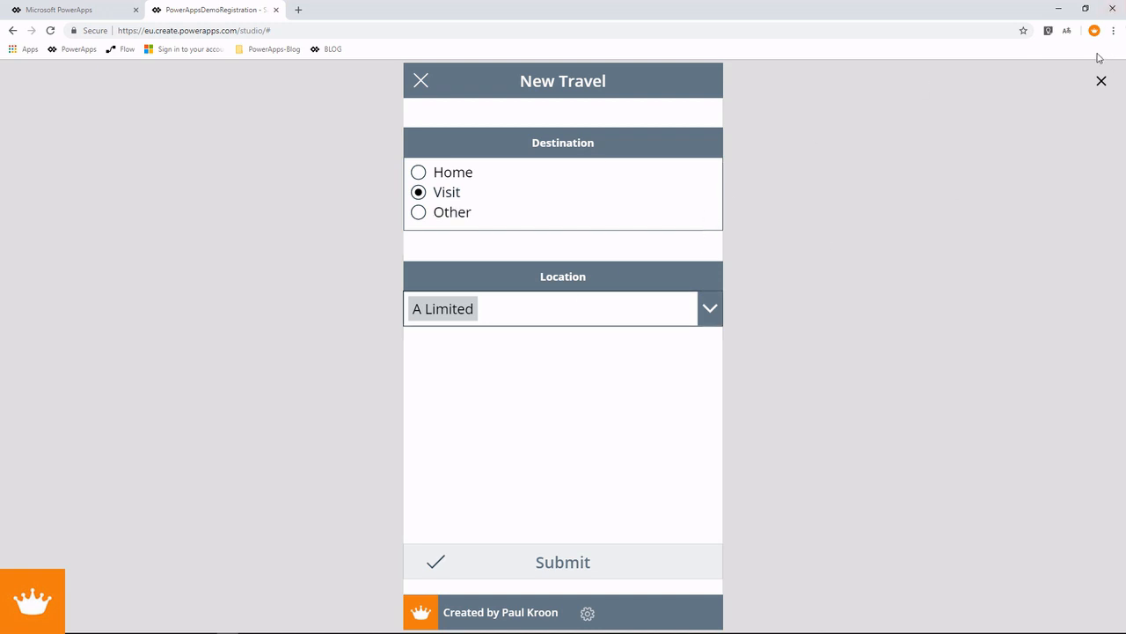
left_click(1102, 82)
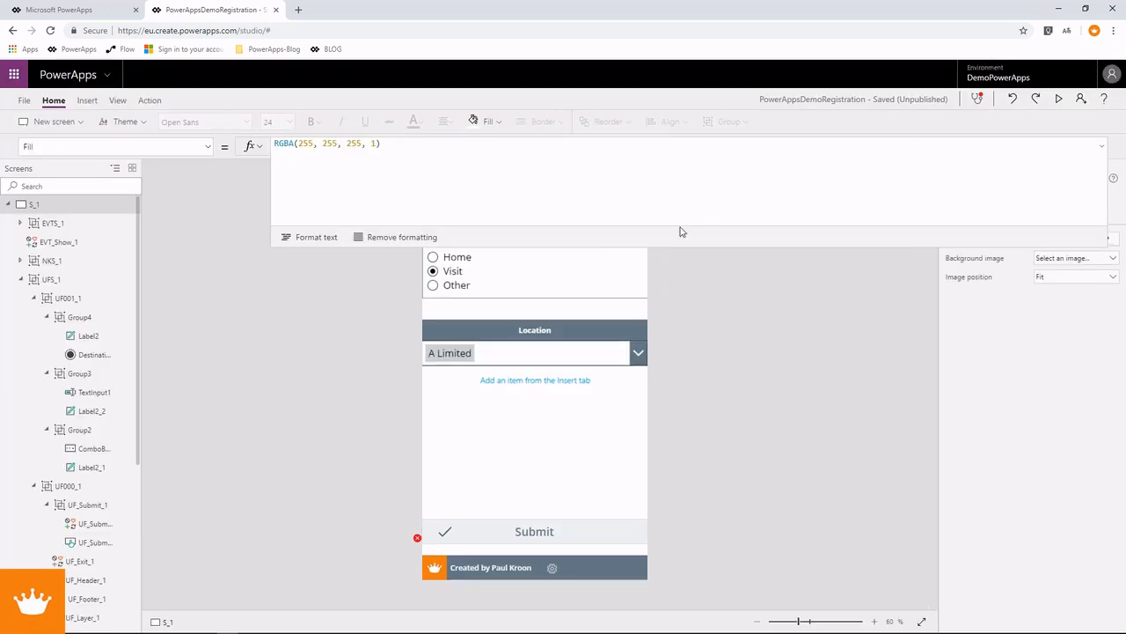
Step: Begin a Reset( call on a new line of the OnSelect formula of the New Travel form's close icon
left_click(1101, 146)
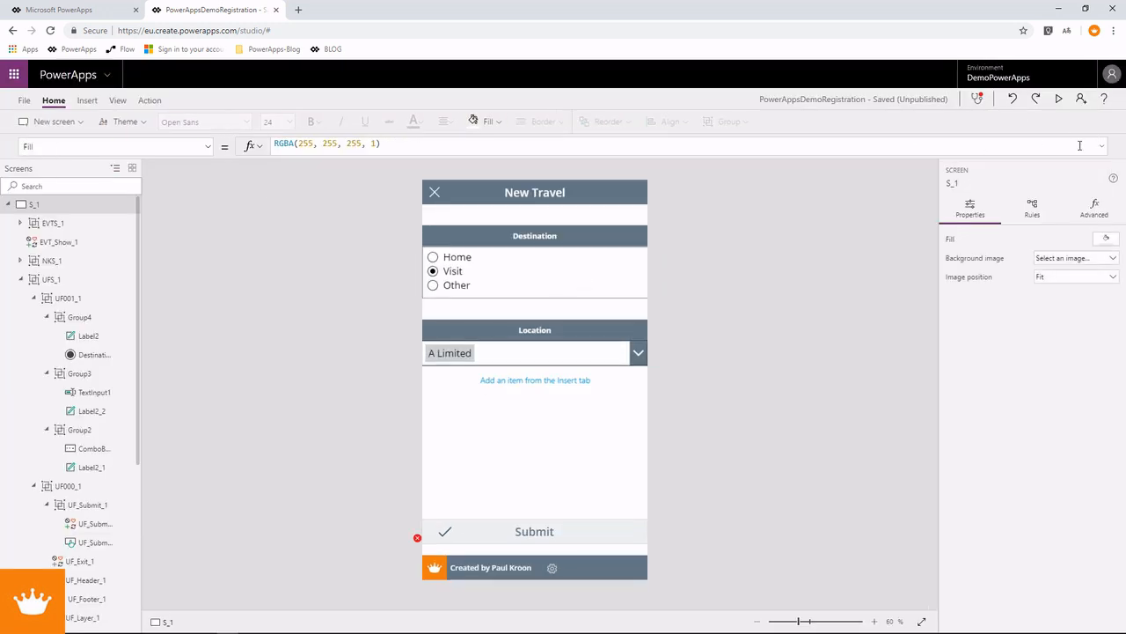
left_click(435, 192)
left_click(1102, 147)
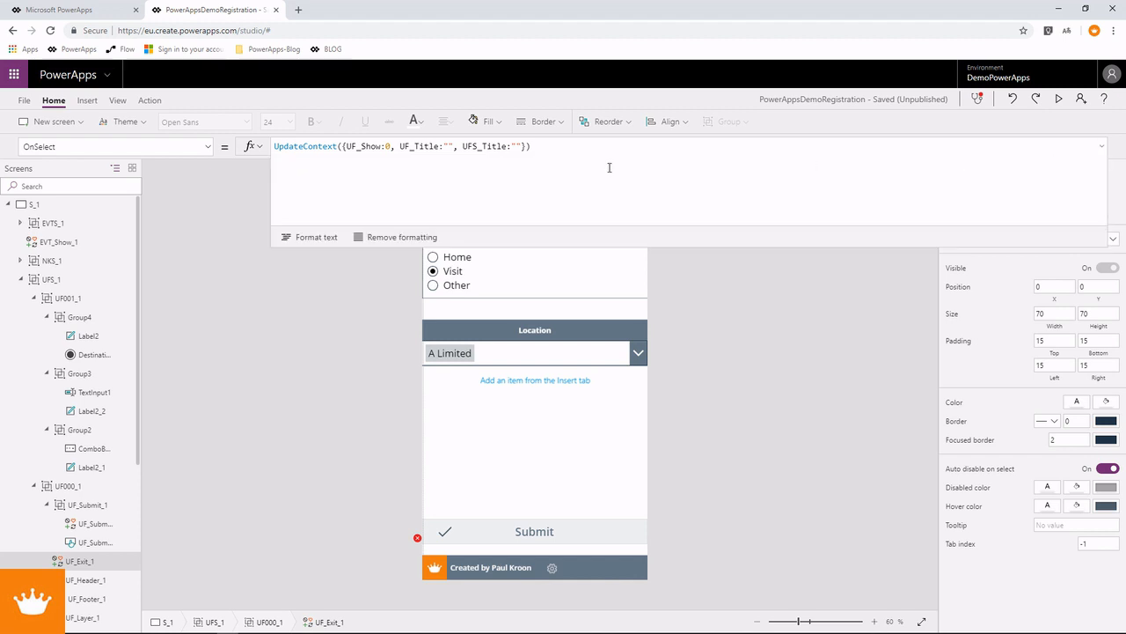
left_click(538, 149)
type(";")
key("shift+Return")
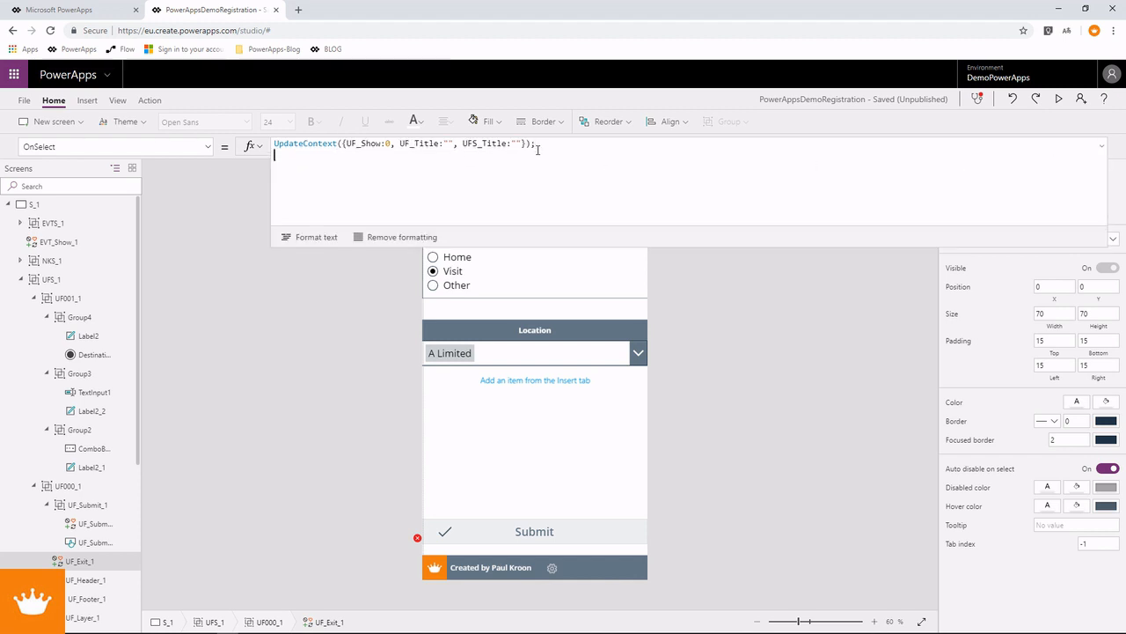
type("Reset")
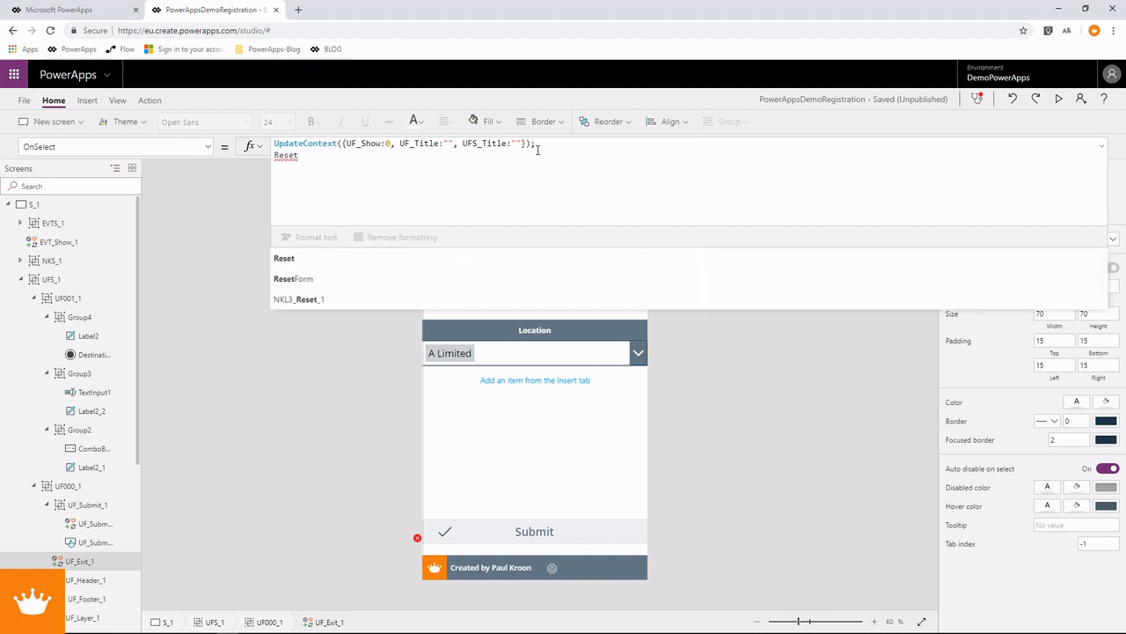
type("(")
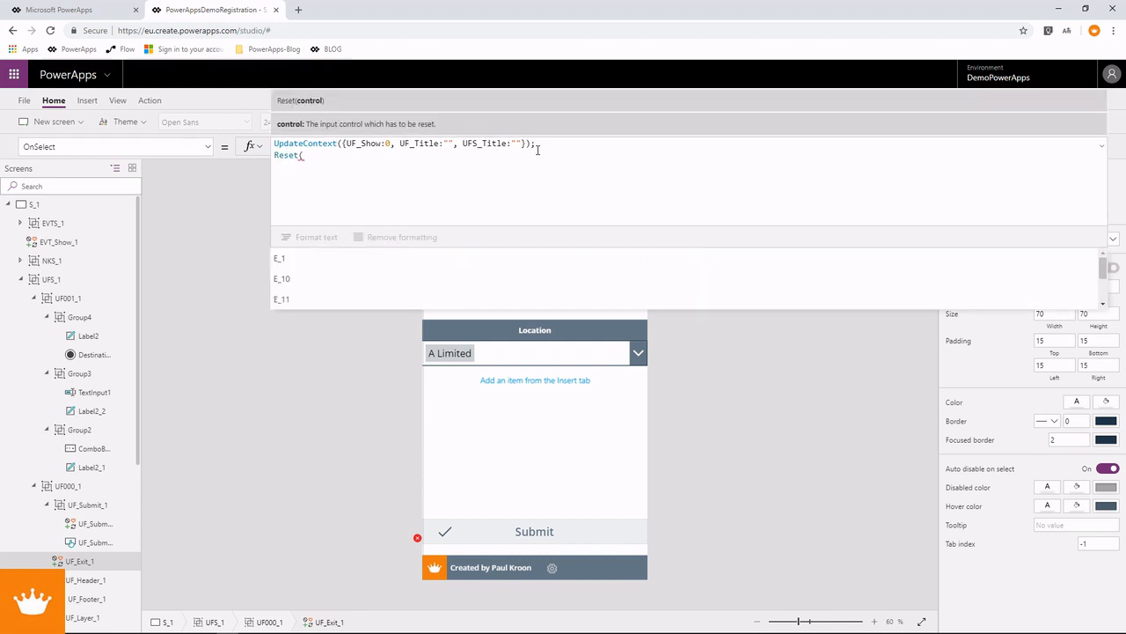
type("ValidateForm")
key("BackSpace")
key("BackSpace")
key("BackSpace")
key("BackSpace")
key("BackSpace")
key("BackSpace")
key("BackSpace")
key("BackSpace")
key("BackSpace")
key("BackSpace")
key("BackSpace")
key("BackSpace")
key("BackSpace")
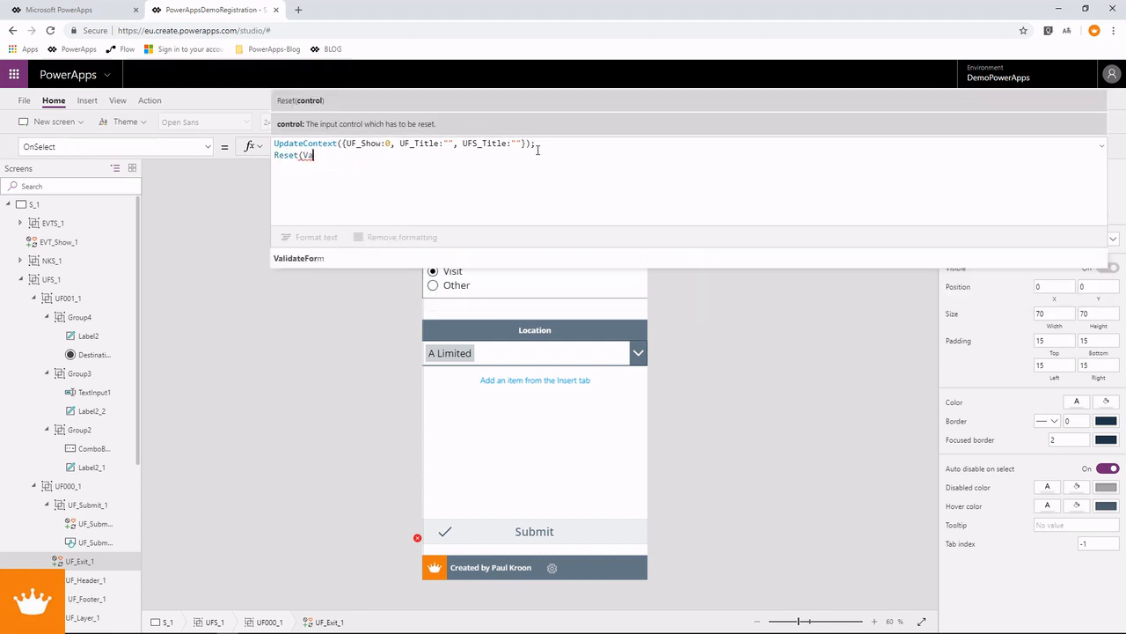
type("t(")
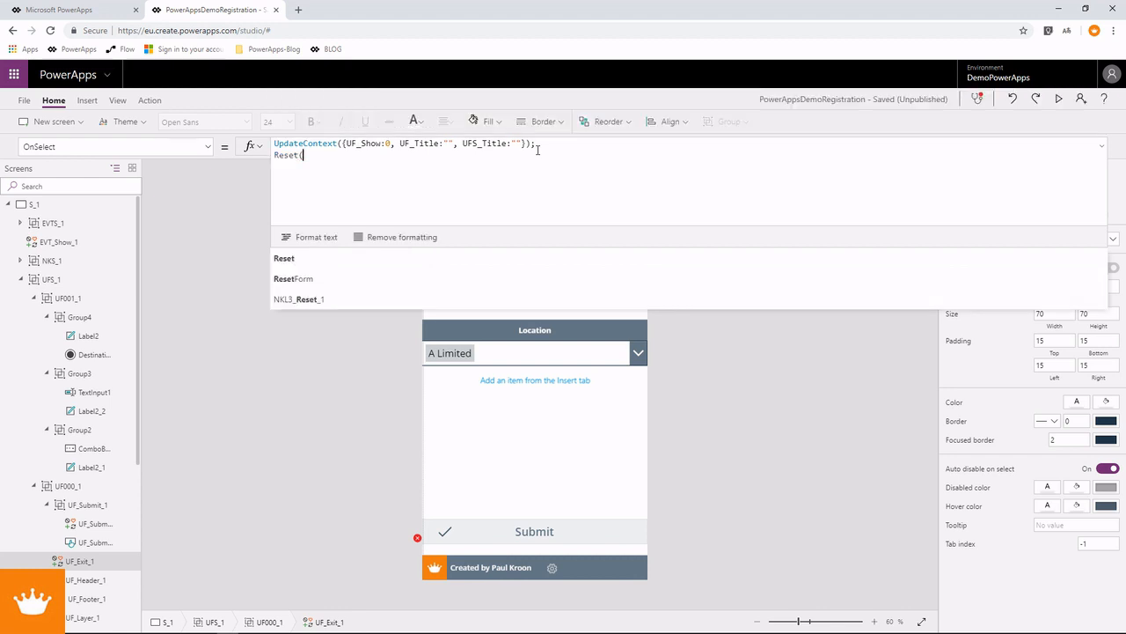
Step: Complete the call as Reset(Destination_1); in the close icon's OnSelect formula
type("Destinati")
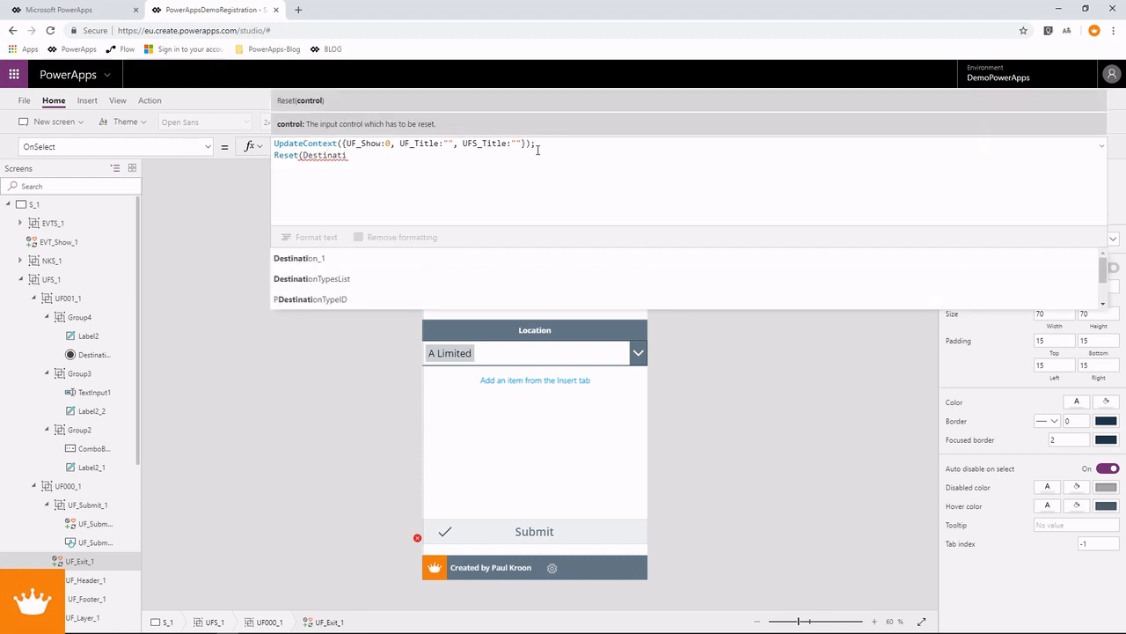
key("Tab")
type(")")
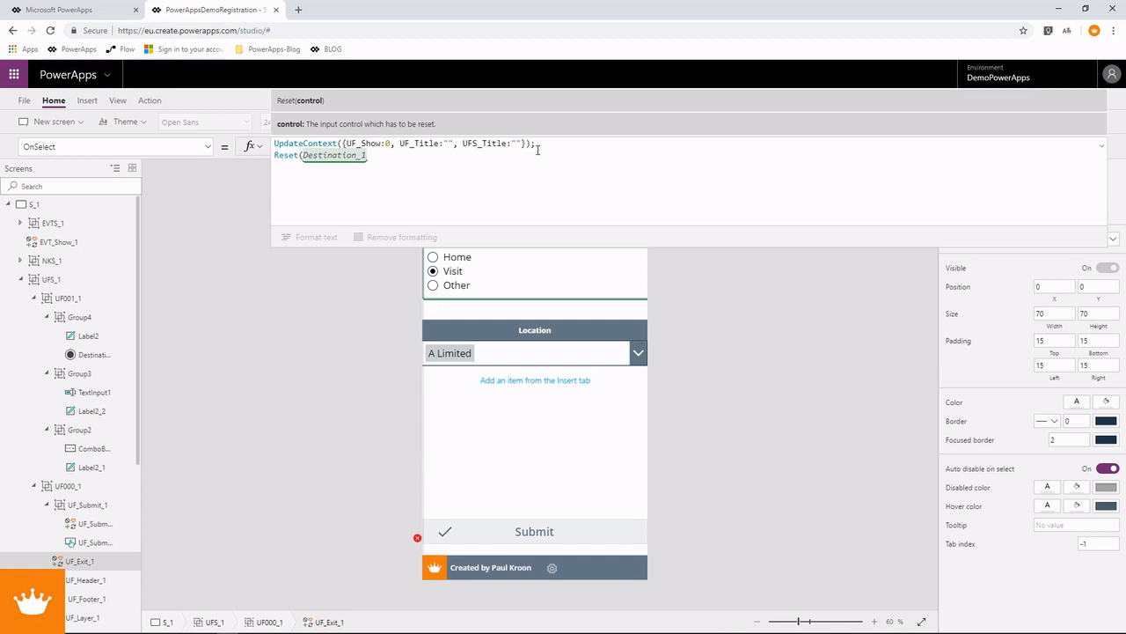
type(";")
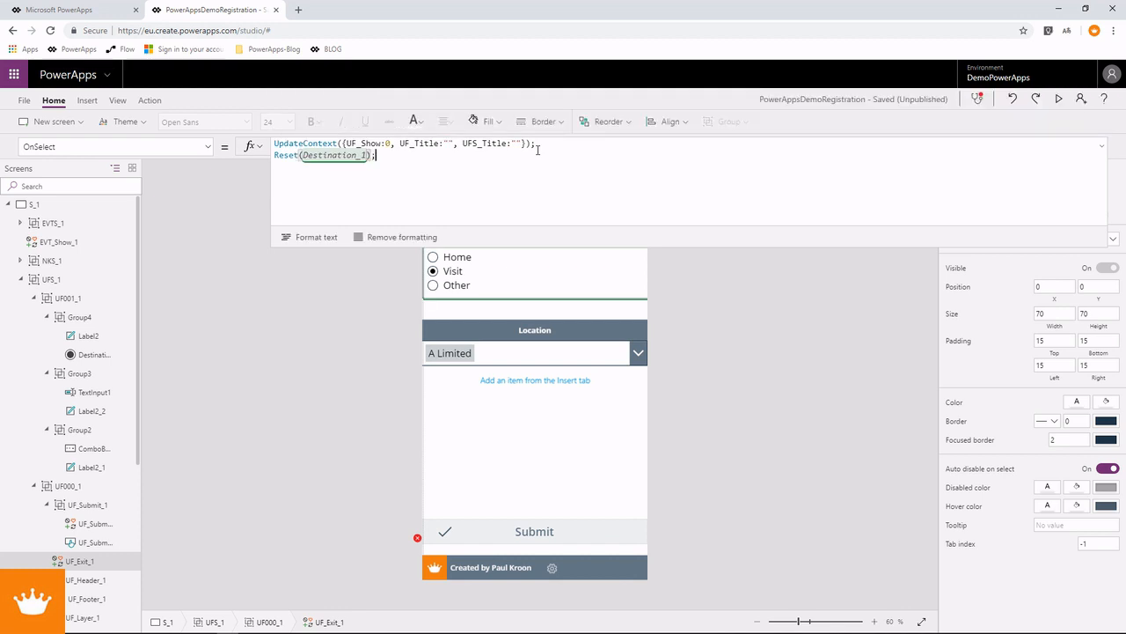
Step: Append Reset(TextInput1);Reset(ComboBox1) after the Destination_1 reset in the close icon's OnSelect formula
type("Reset")
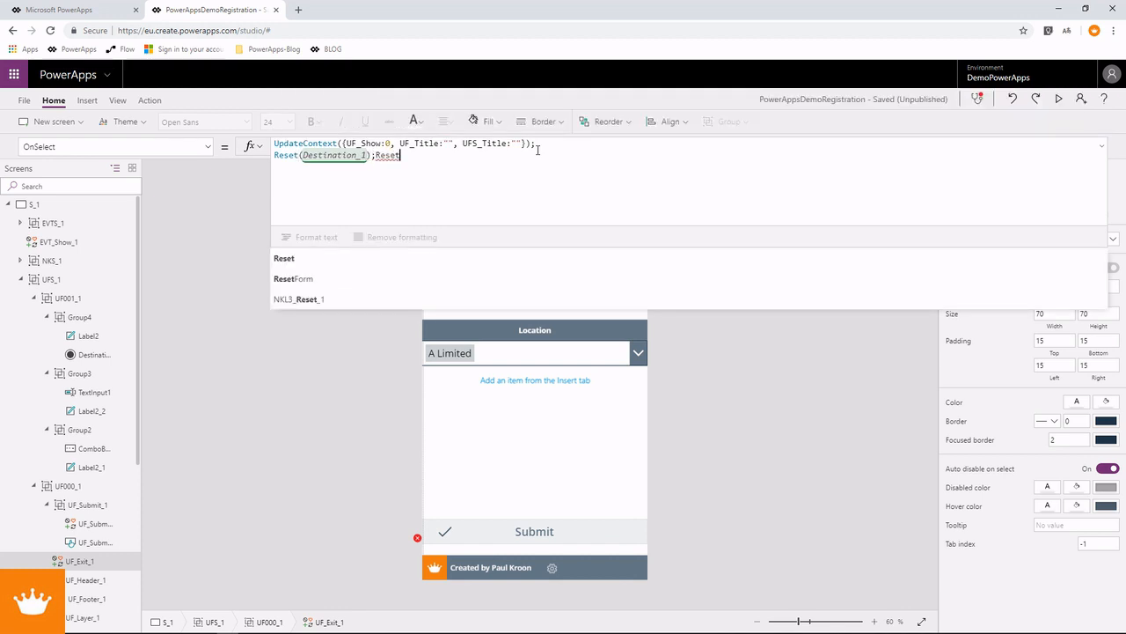
type("(")
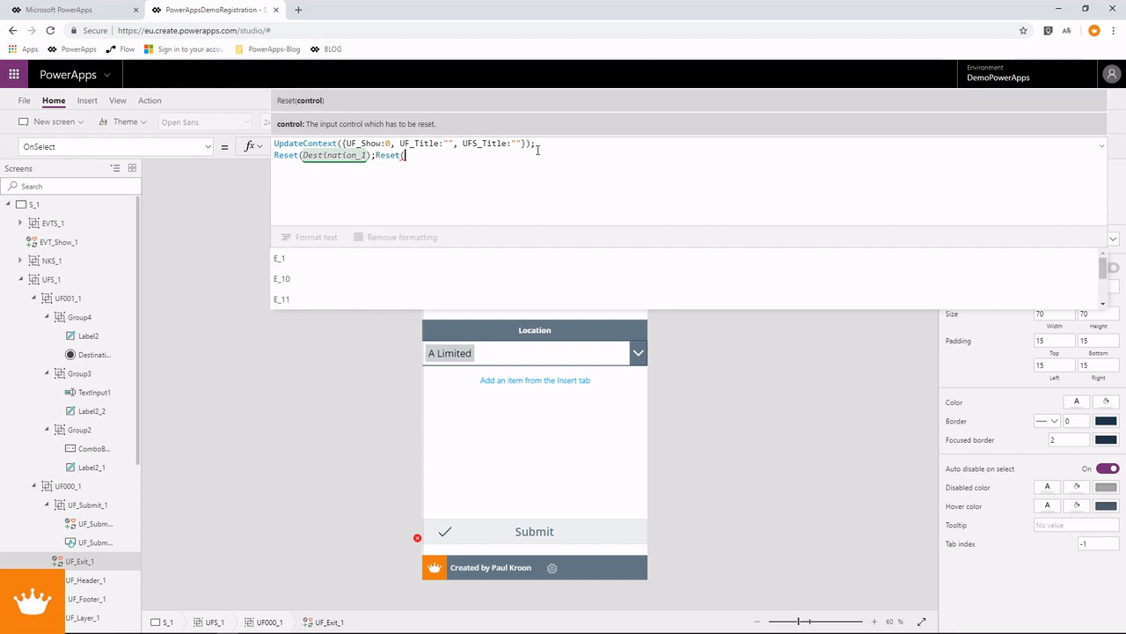
type("TextInput")
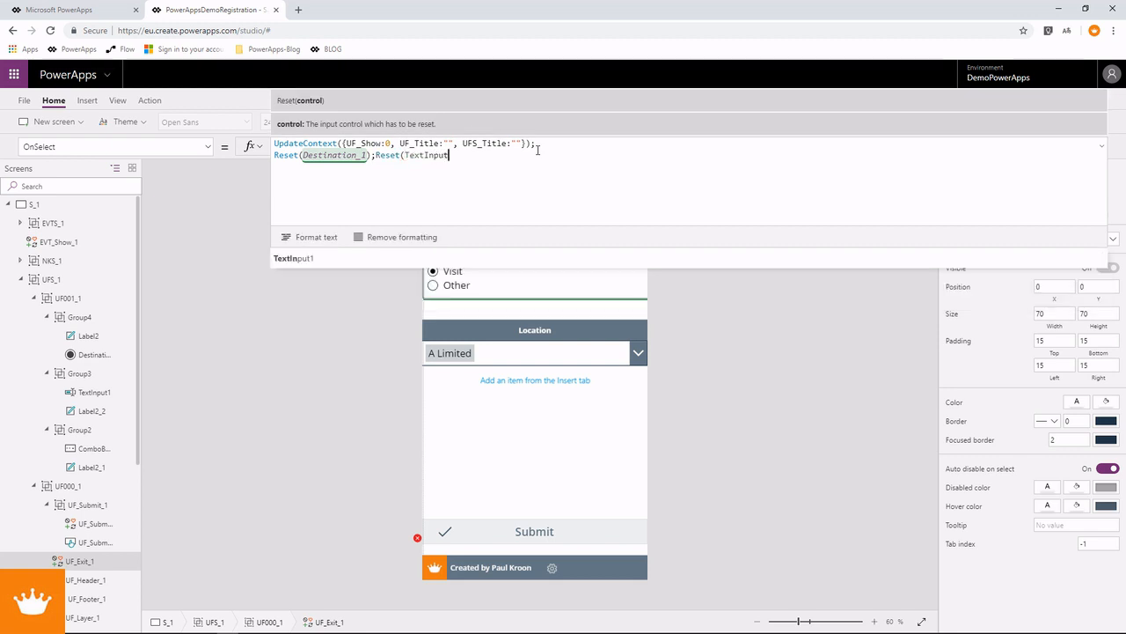
type("1)")
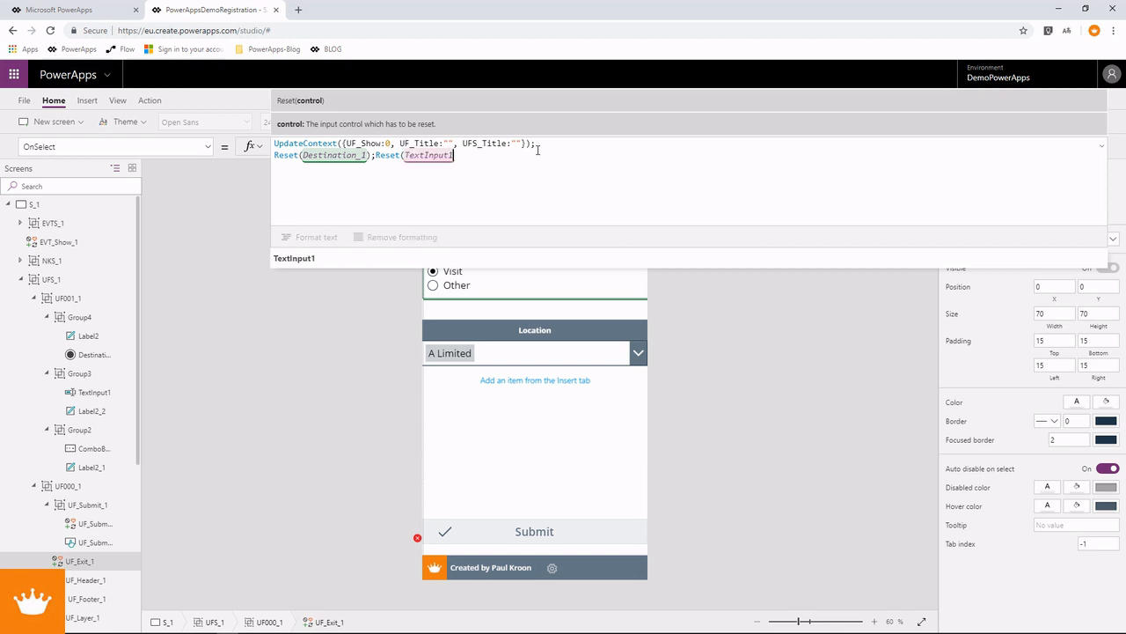
type(";Reset")
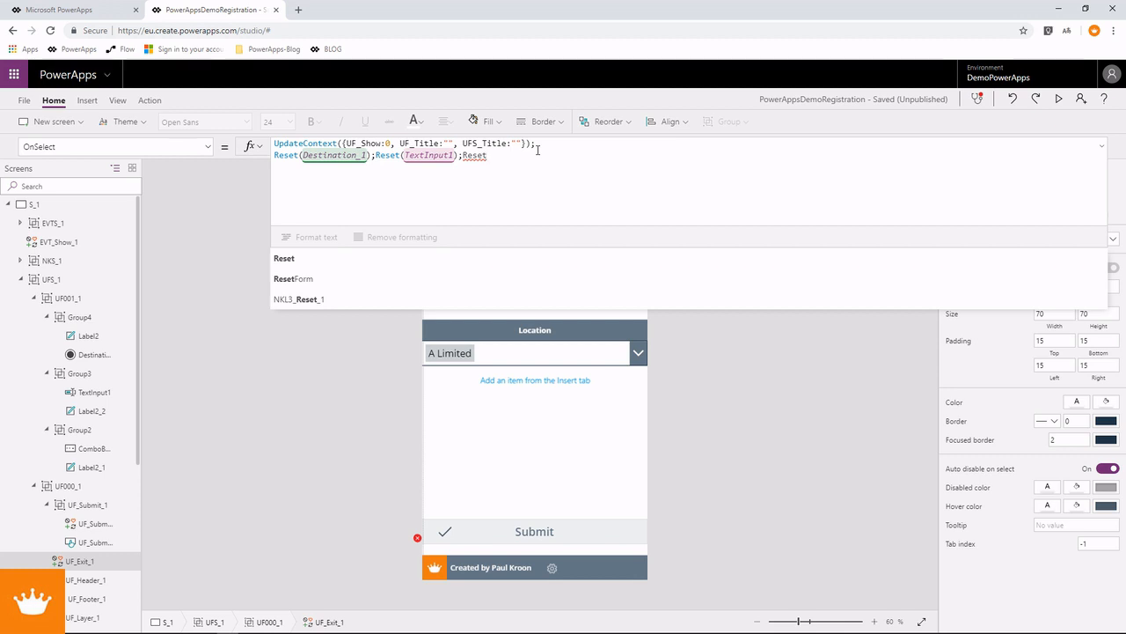
type("(Co")
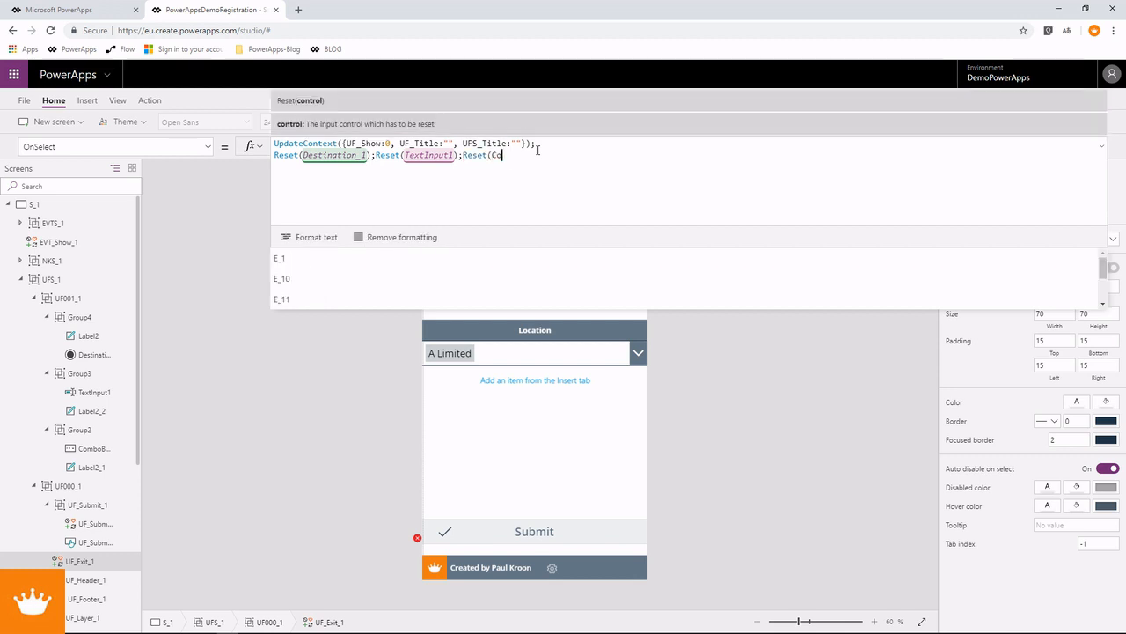
type("mboBox1)")
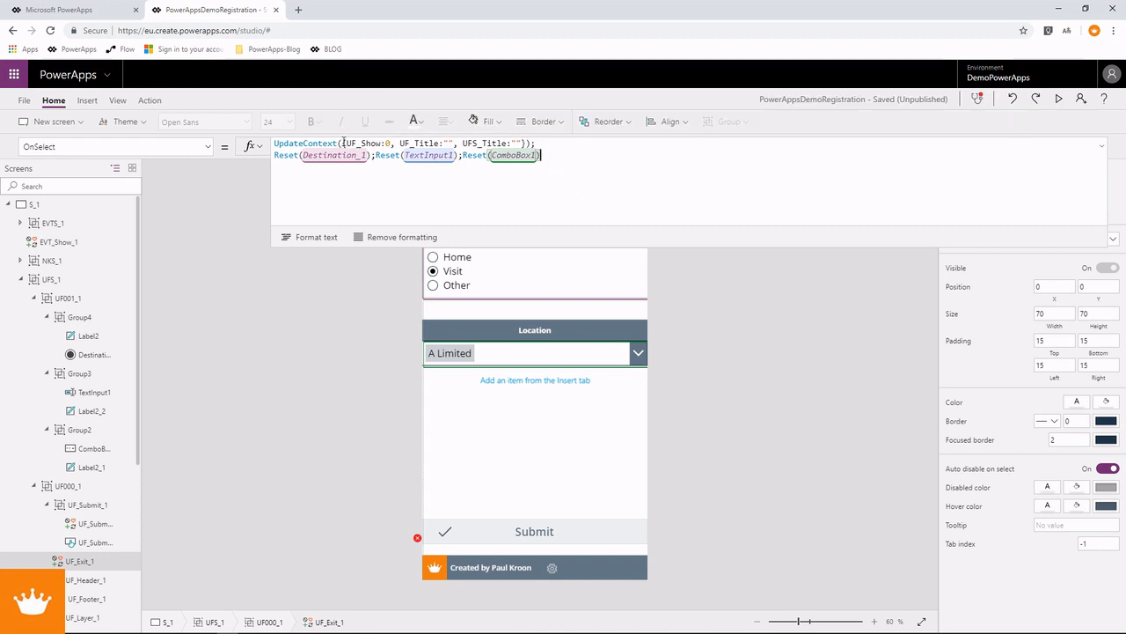
Step: Preview the app, submit the New Travel form with its current entries, and reopen it to check the reset
left_click(1058, 98)
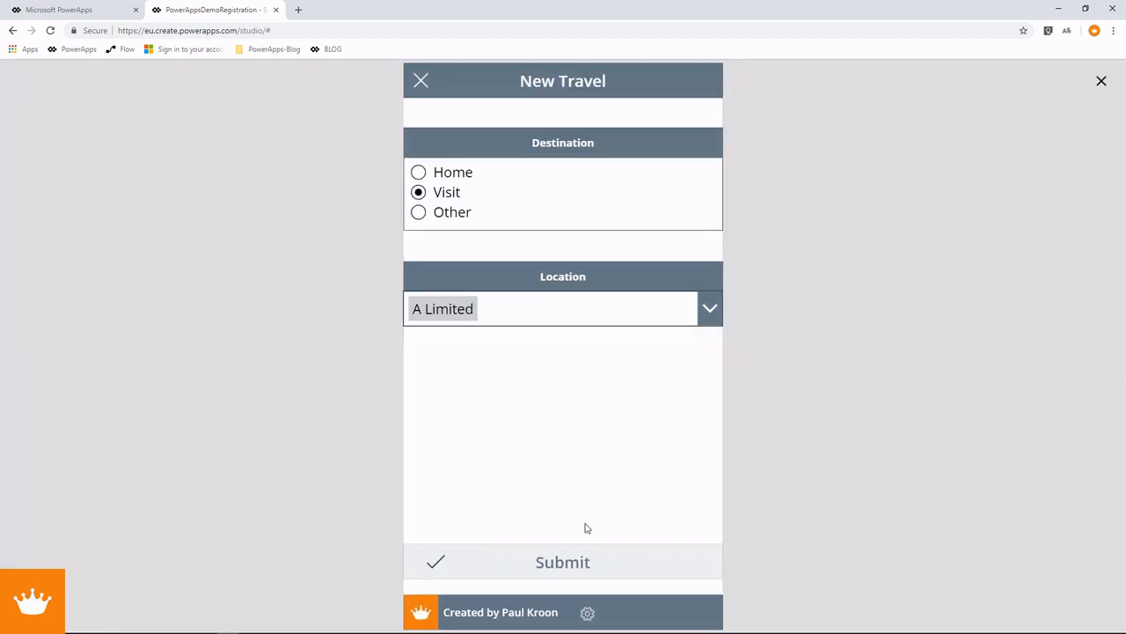
left_click(569, 563)
left_click(528, 273)
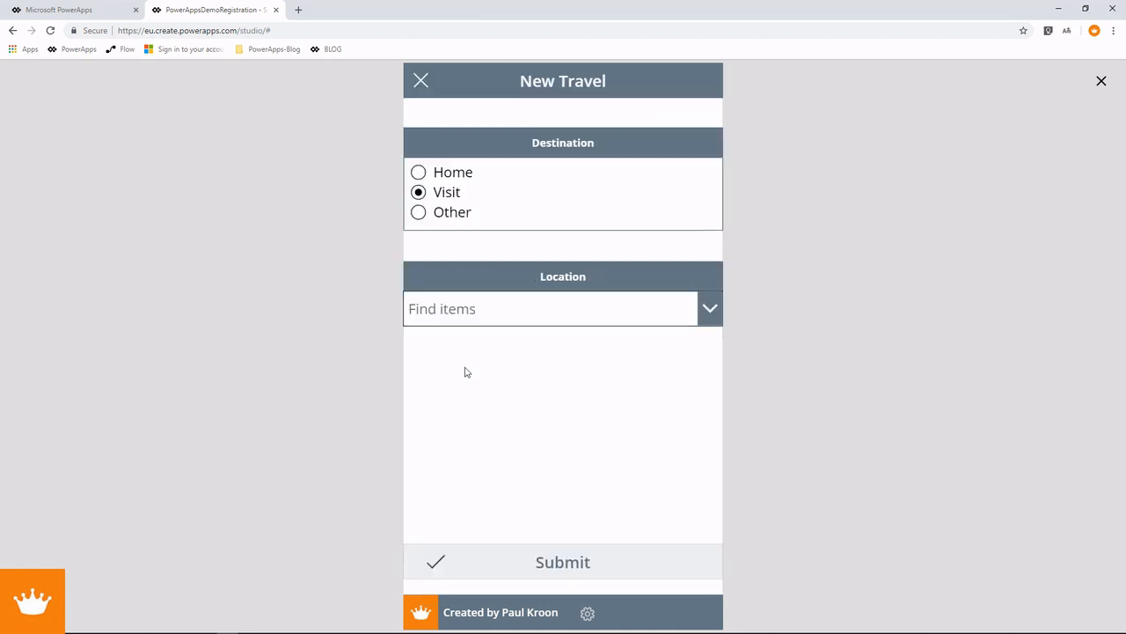
Step: Submit New Travel with location A Limited, reopen the form, and submit it again with the location empty
left_click(604, 315)
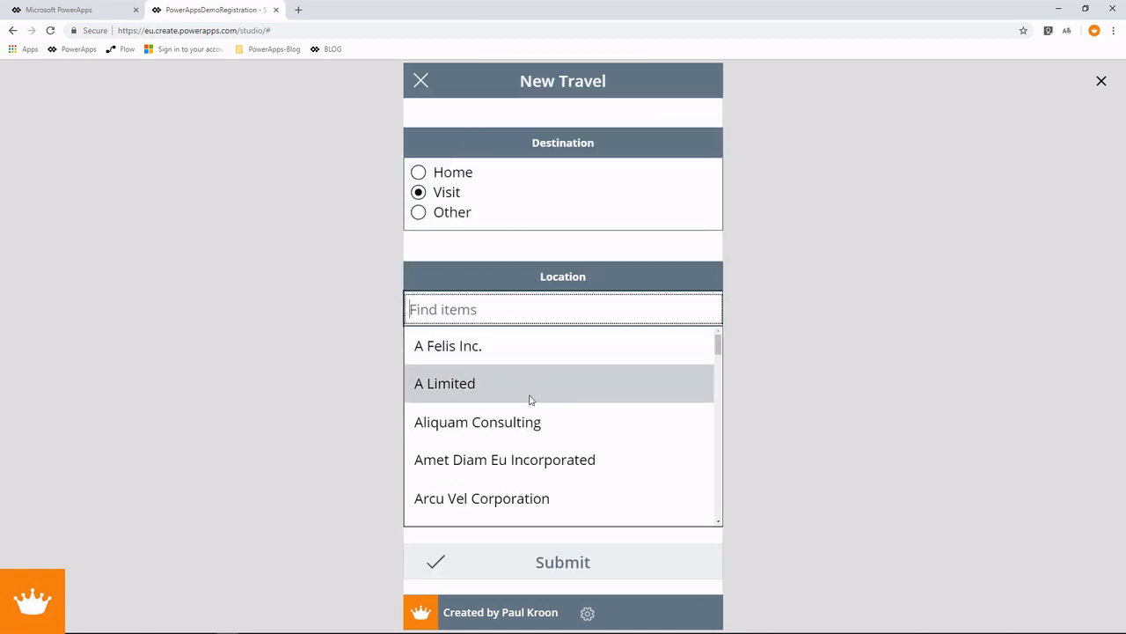
left_click(533, 395)
left_click(550, 563)
left_click(506, 282)
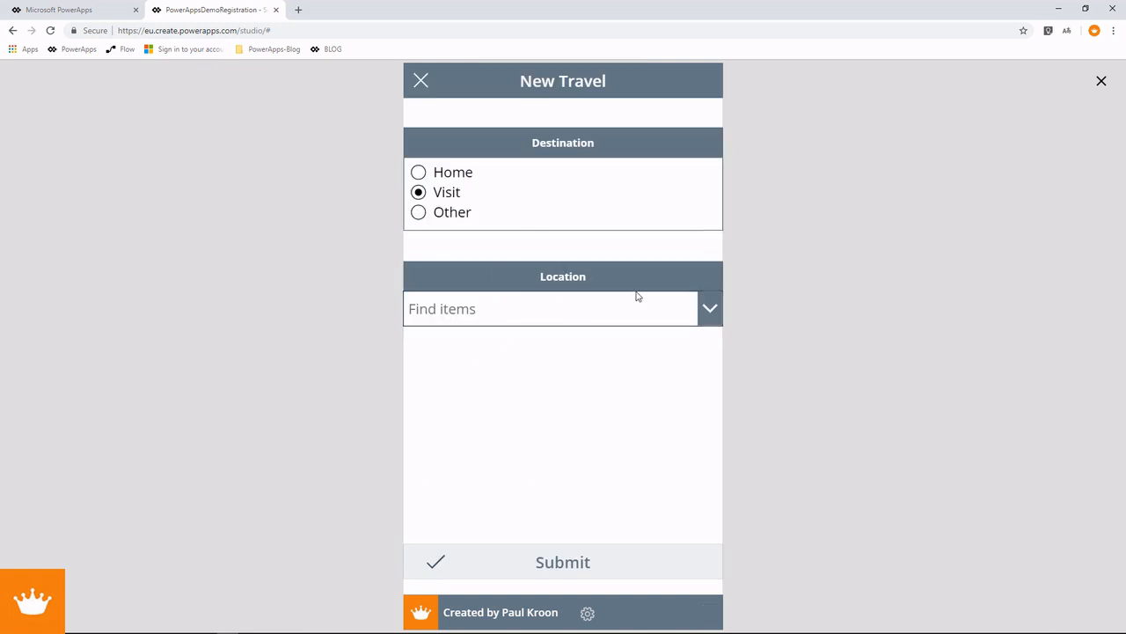
left_click(585, 561)
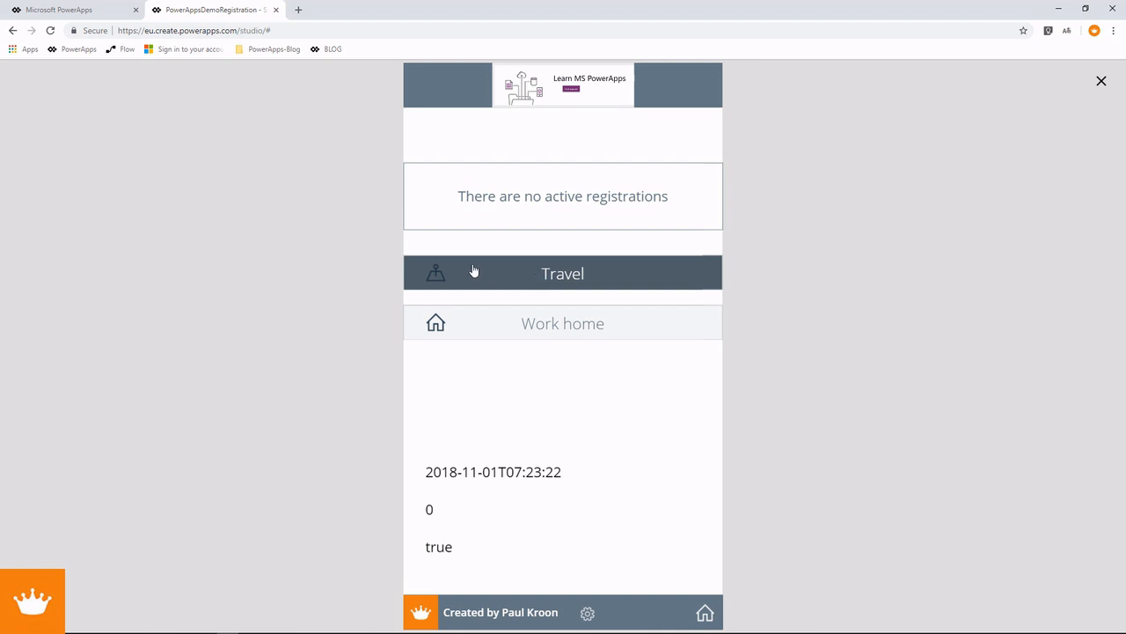
Step: Submit a New Travel entry with destination Other and notes "Test", and reopen the form to check the reset
left_click(595, 280)
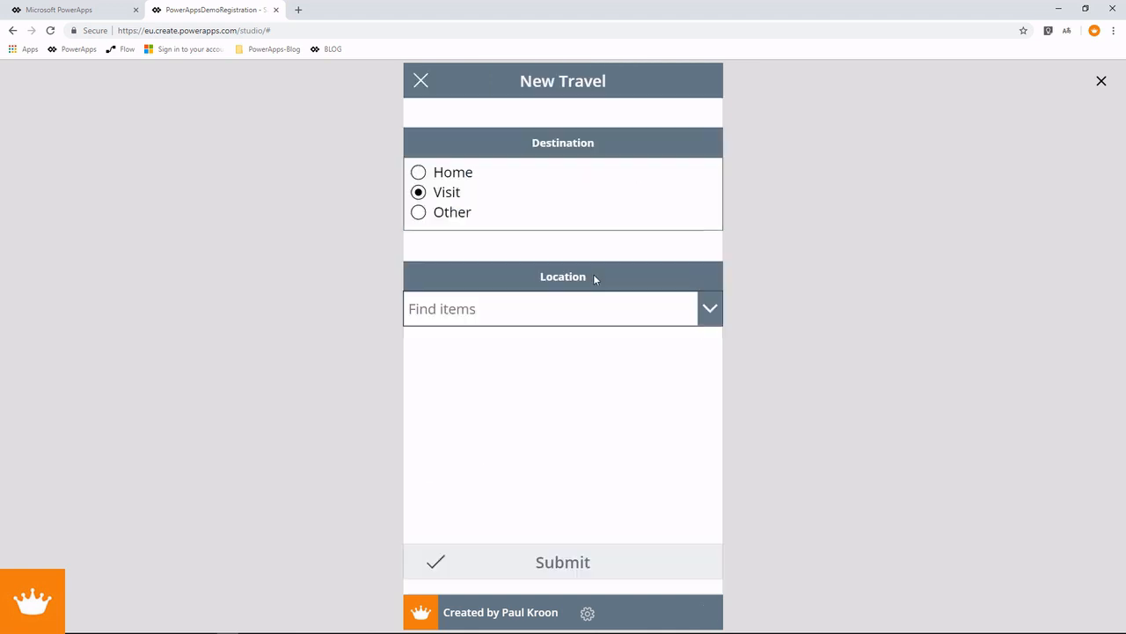
left_click(418, 173)
left_click(418, 192)
left_click(419, 212)
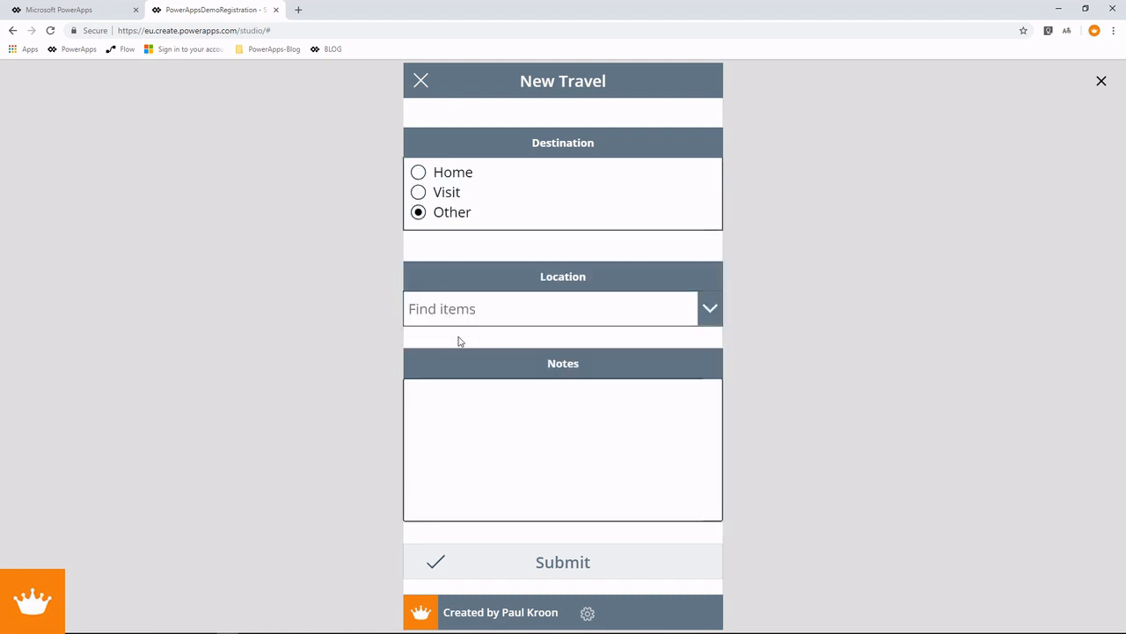
left_click(464, 391)
type("Test")
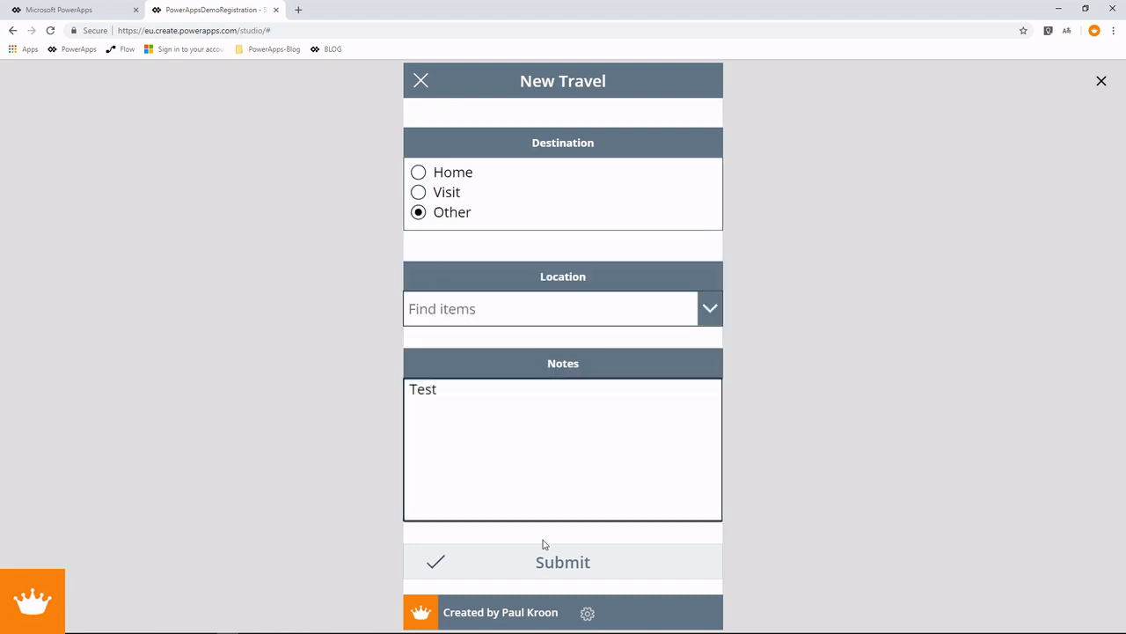
left_click(543, 547)
left_click(503, 264)
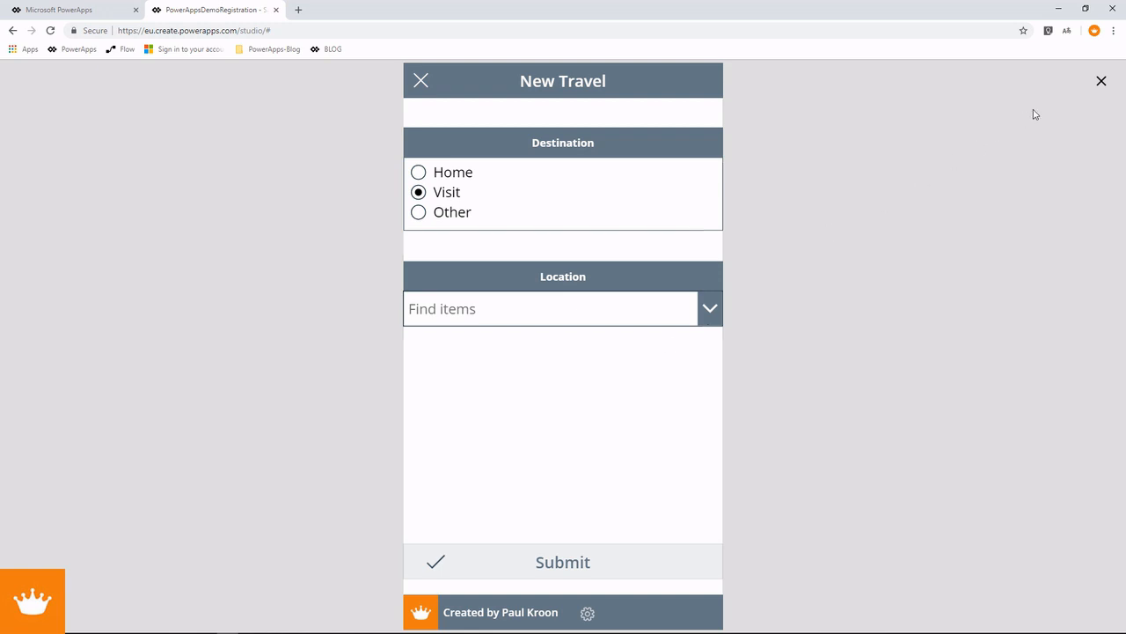
Step: Leave the preview and choose A Limited in the Location combo box on the New Travel form
left_click(1101, 82)
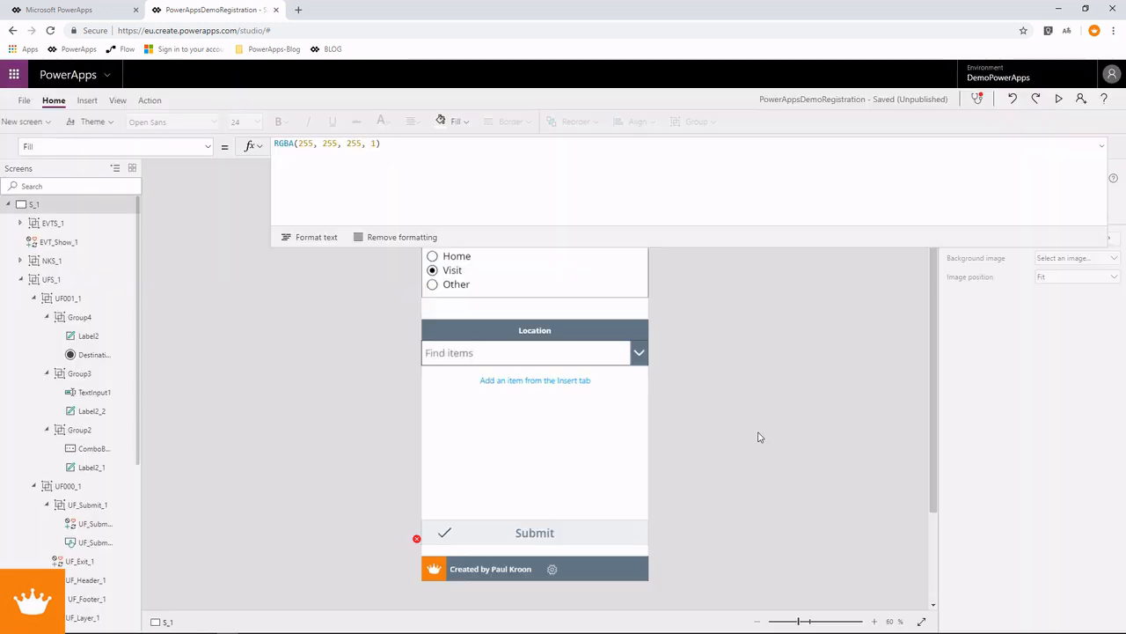
left_click(544, 361)
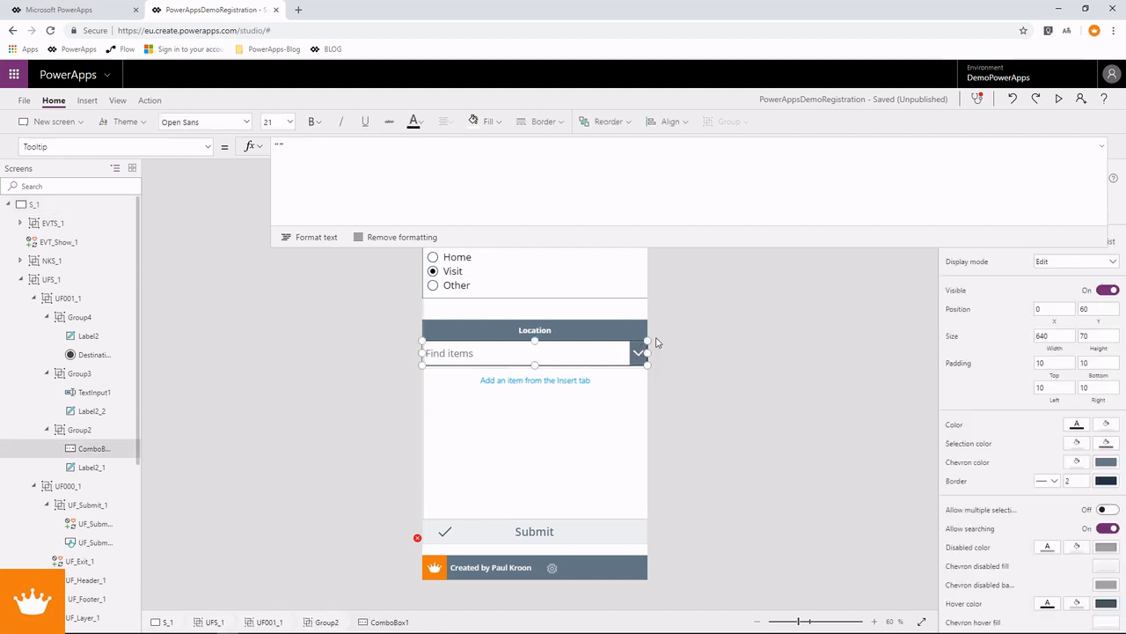
left_click(641, 348)
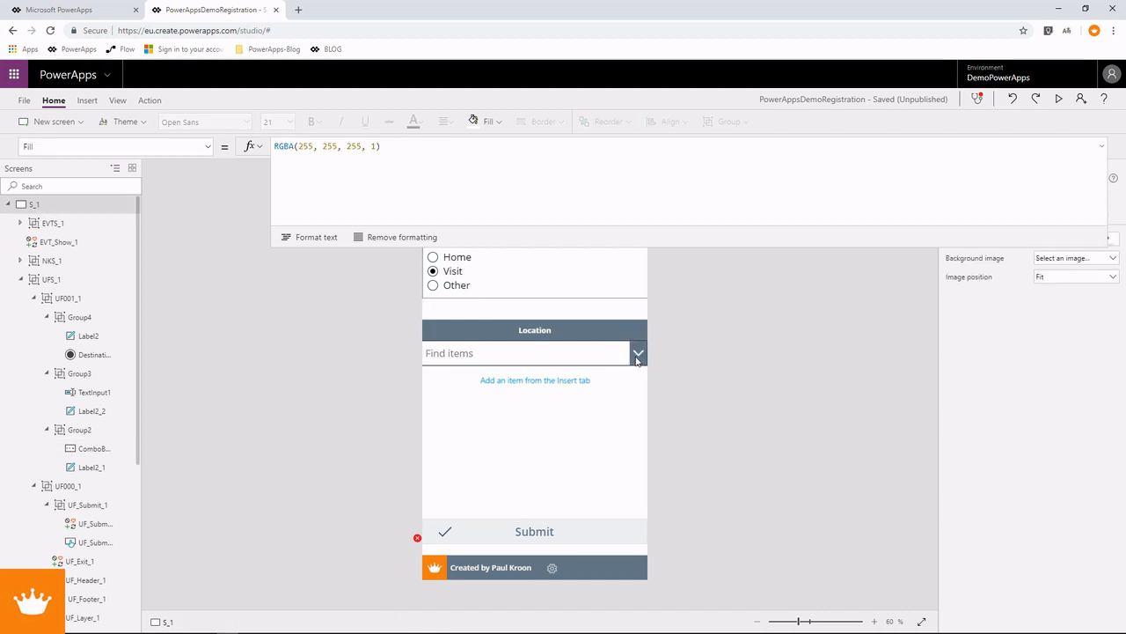
left_click(639, 353)
left_click(547, 410)
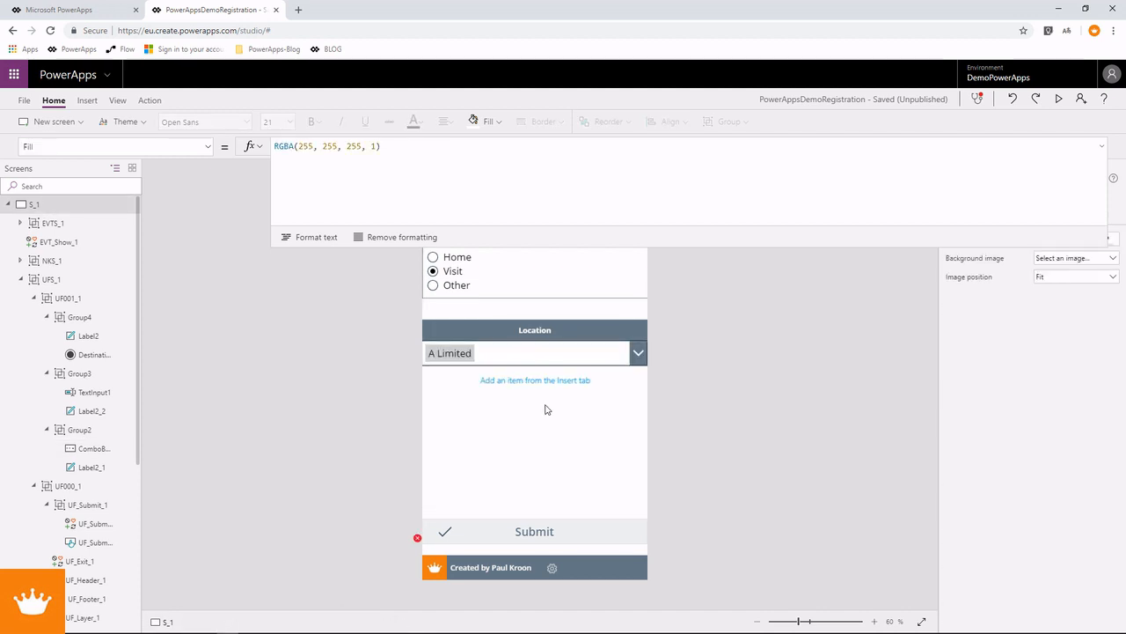
Step: In the Submit button's OnSelect formula, put Select(UF_Exit_1) on its own line with blank lines above it and a break before Notify
left_click(539, 531)
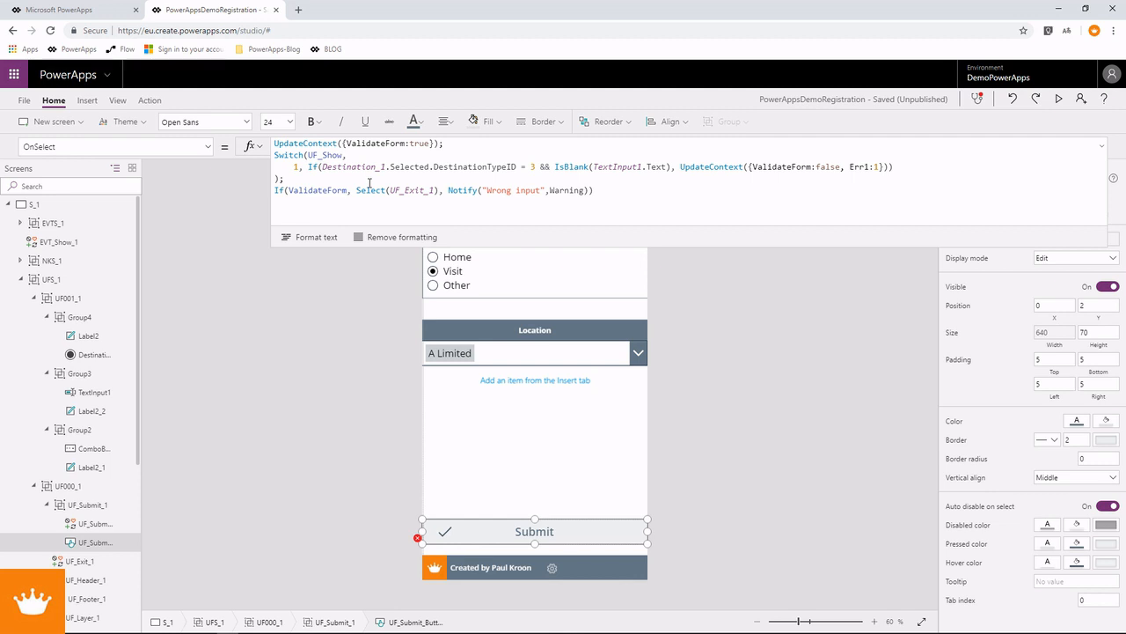
left_click(437, 190)
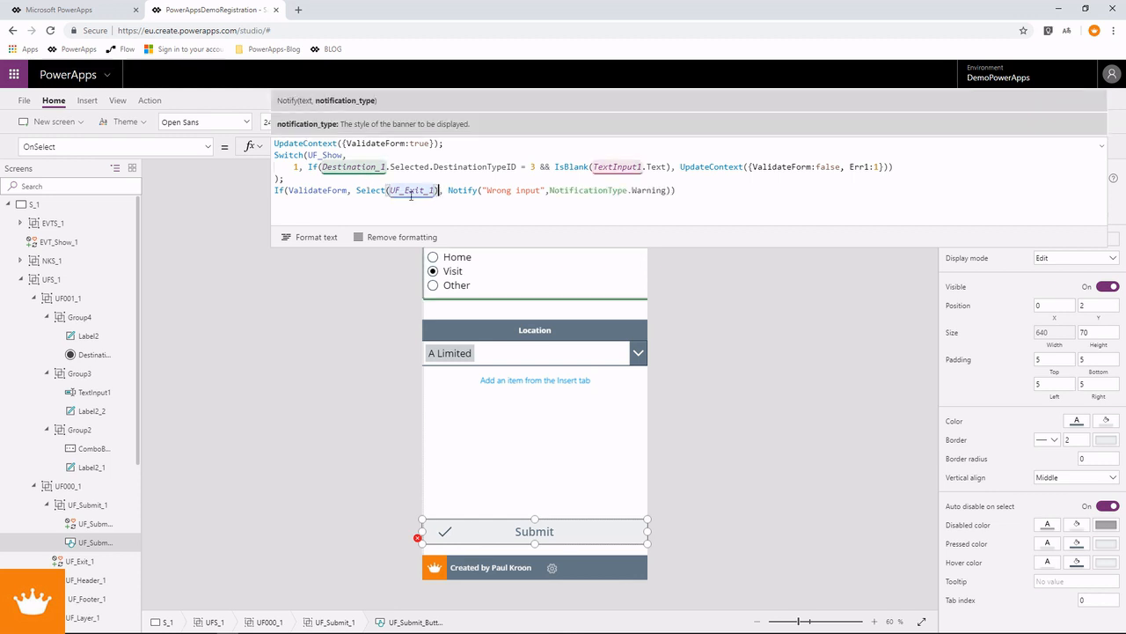
left_click(358, 190)
key("shift+Return")
key("shift+Return")
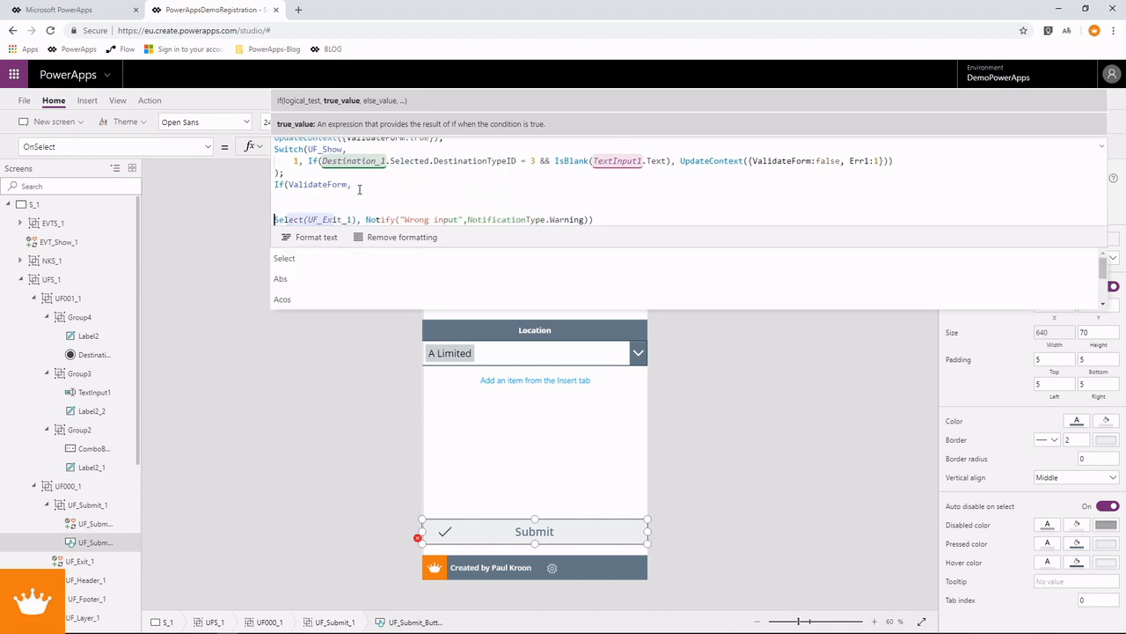
key("Right")
key("Right")
key("Right")
key("Right")
key("Right")
key("Right")
key("Right")
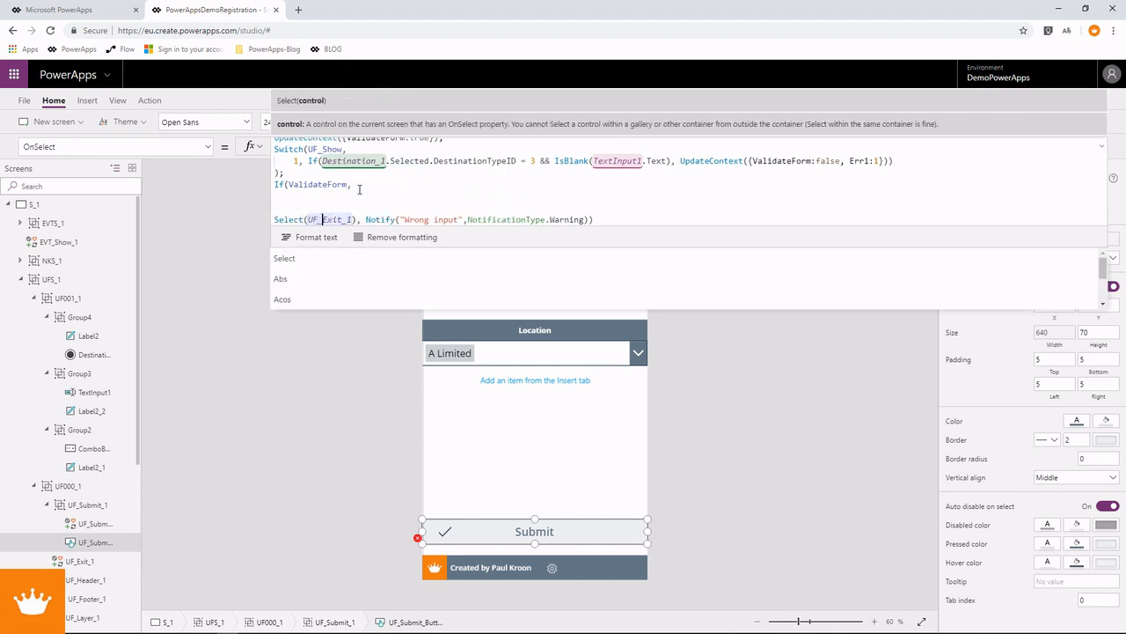
key("Right")
key("Right")
key("Right")
key("Right")
key("Right")
key("shift+Return")
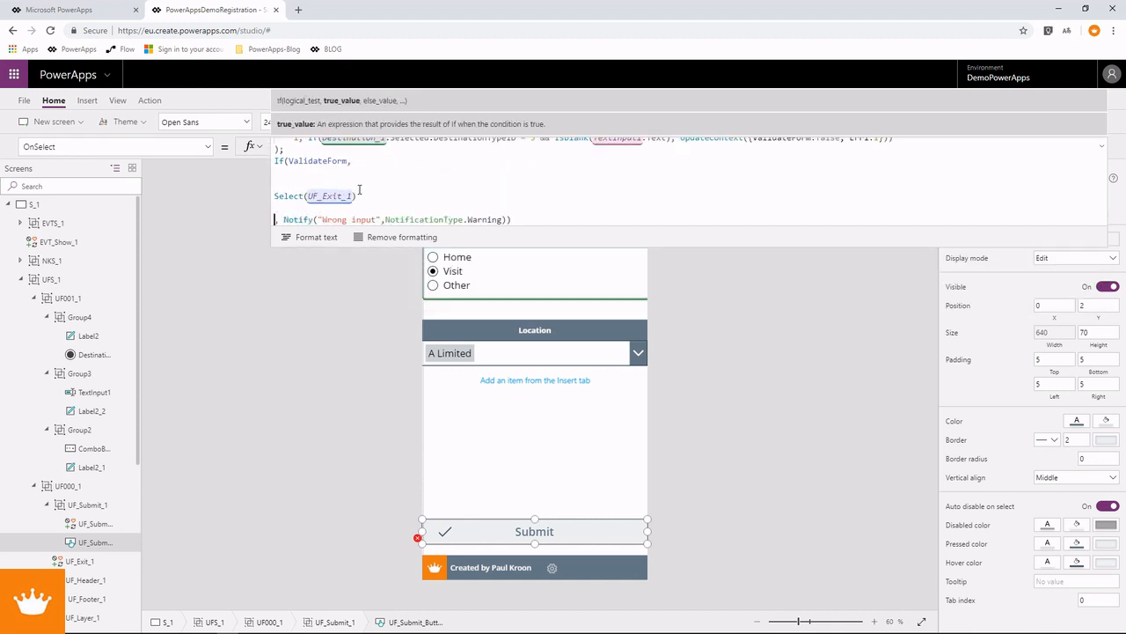
key("Up")
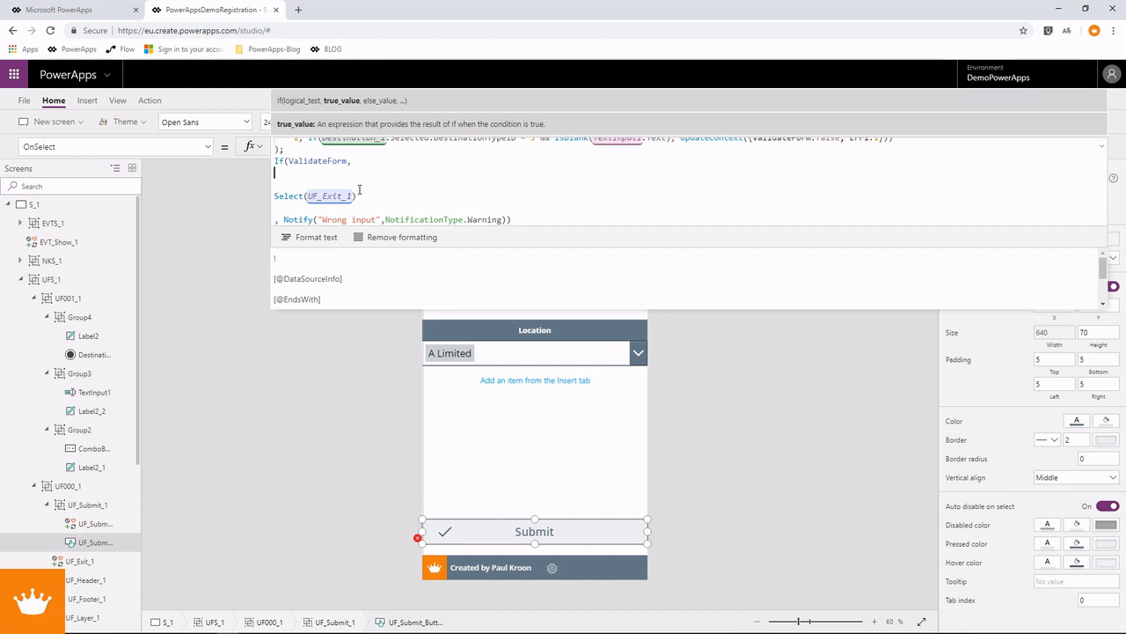
Step: Insert an indented Switch(UF_Show, 1, ) block above Select(UF_Exit_1) in the If(ValidateForm) true branch, with an empty line for its result
key("Tab")
key("BackSpace")
key("Tab")
type("Switch")
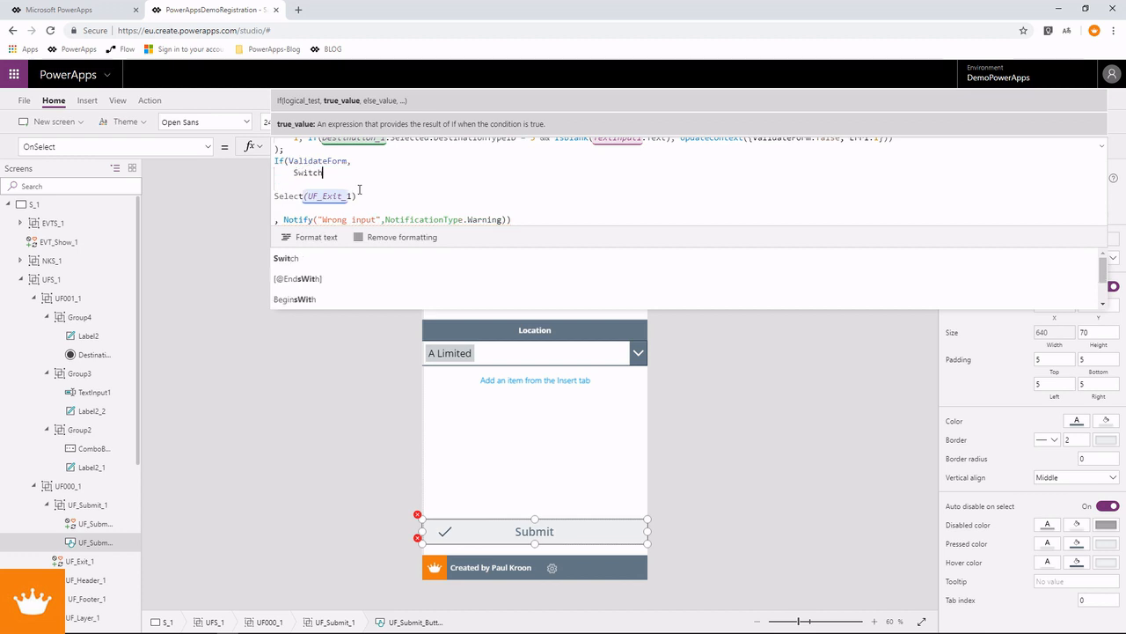
type("(")
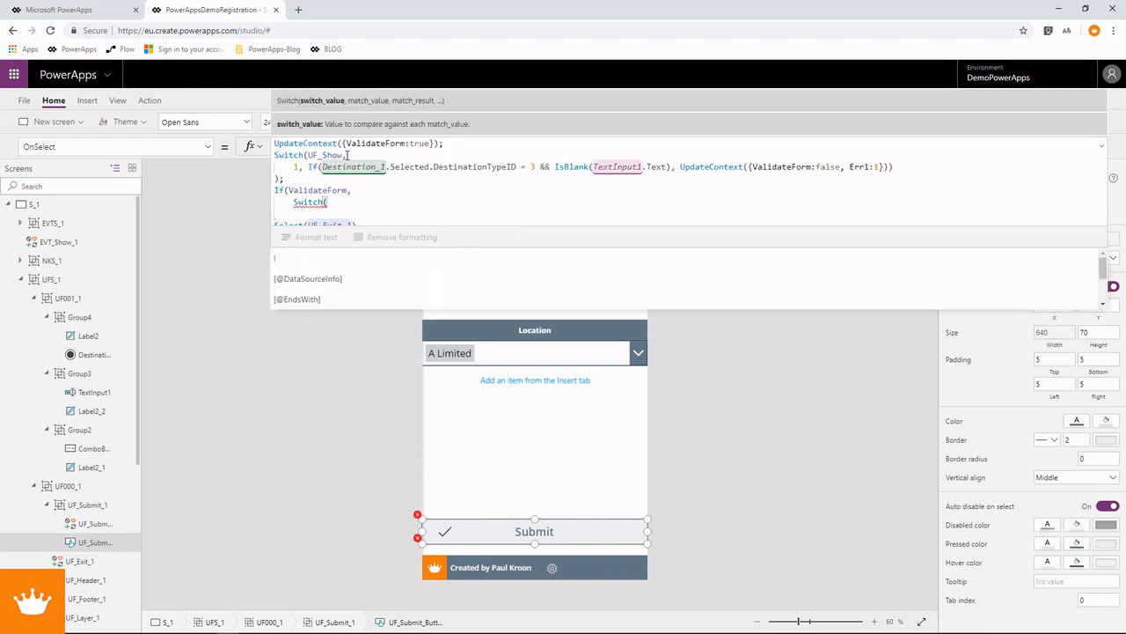
left_click_drag(304, 166, 308, 155)
key("ctrl+c")
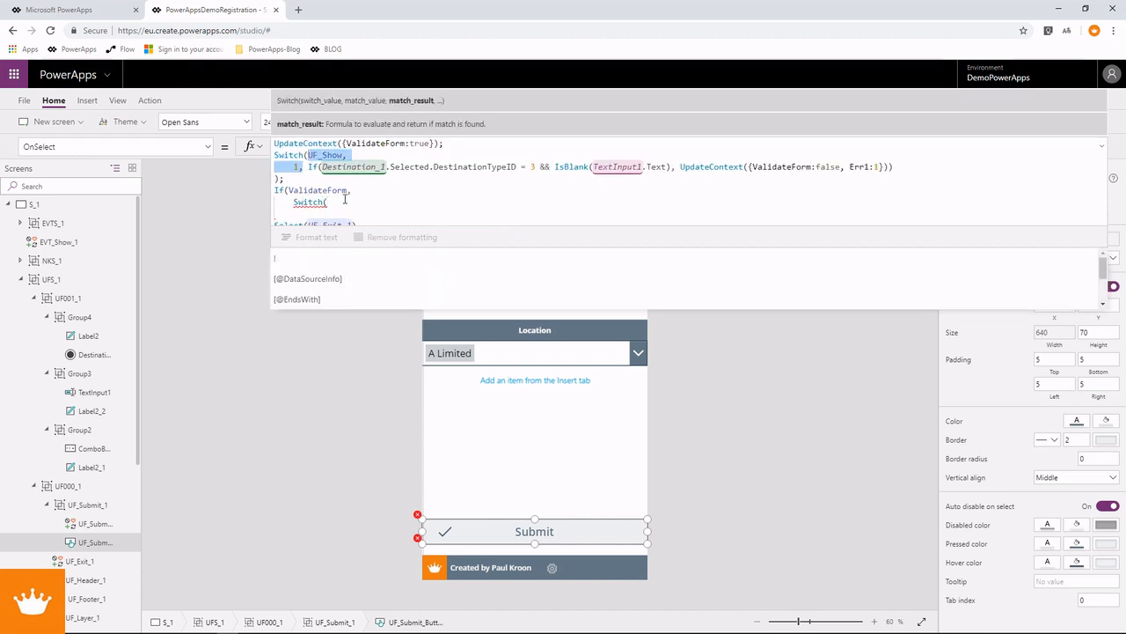
scroll(346, 196, "down", 1)
key("ctrl+v")
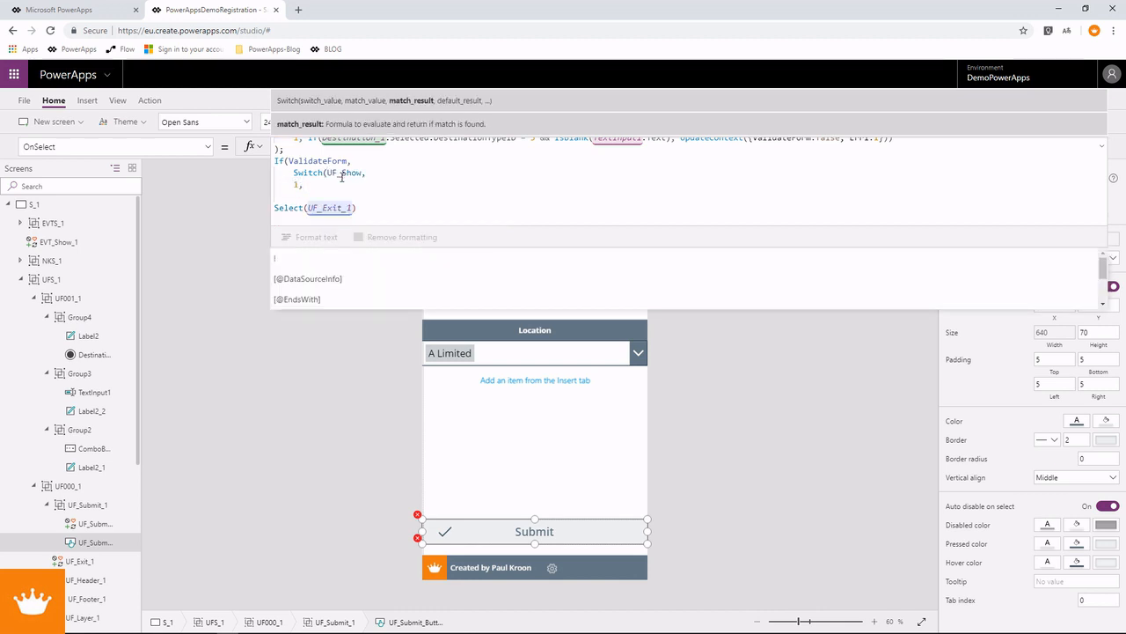
key("Return")
type(")")
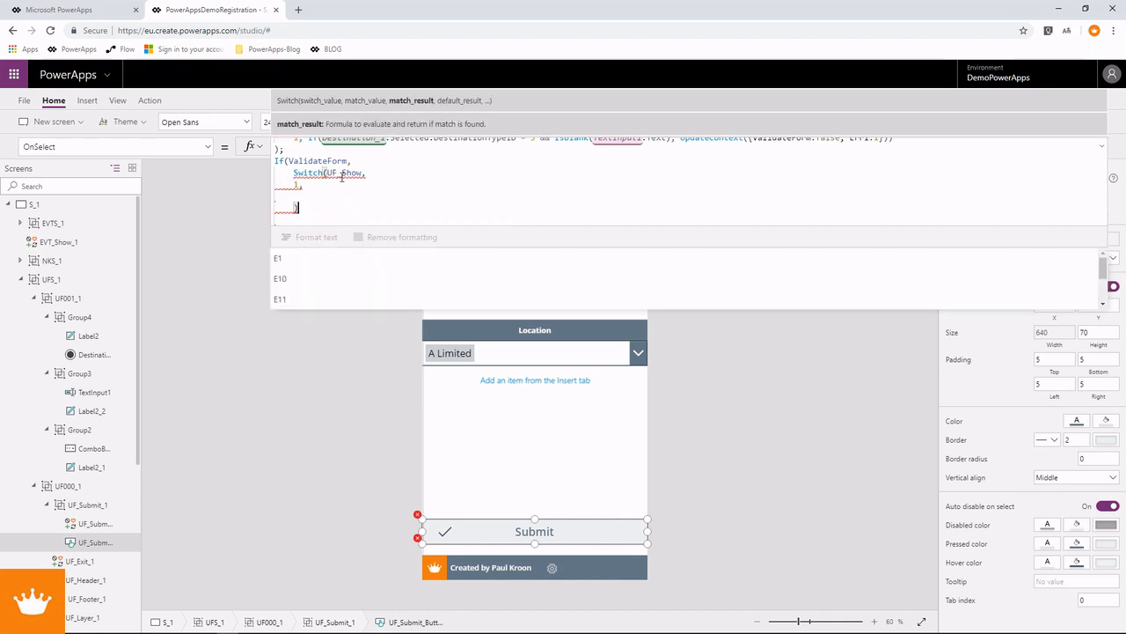
key("Up")
key("Up")
key("Right")
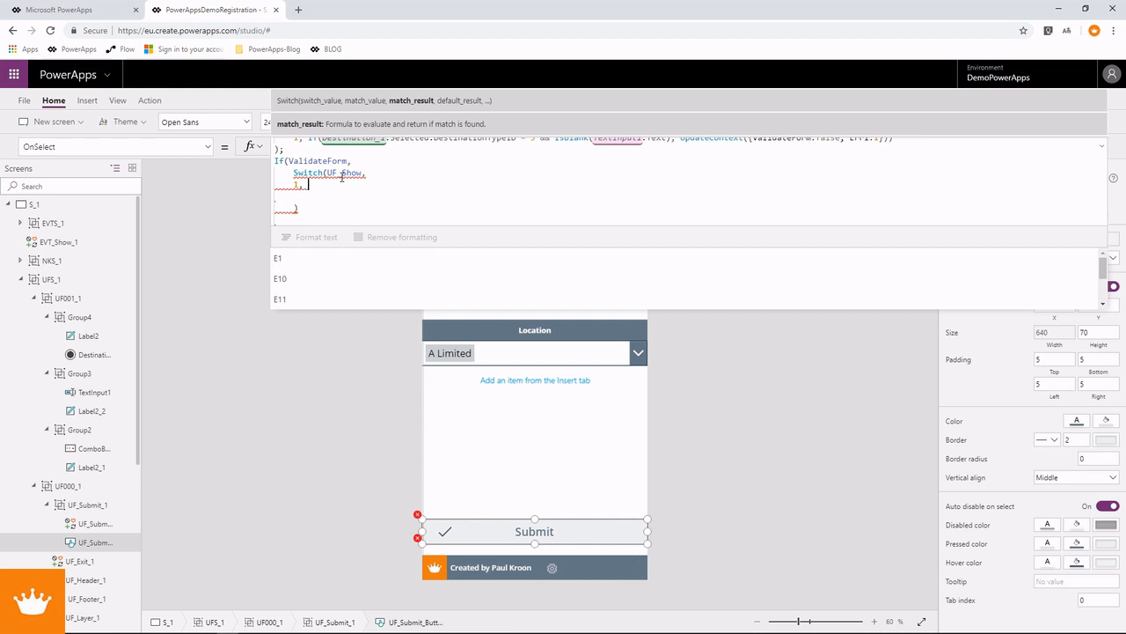
key("Return")
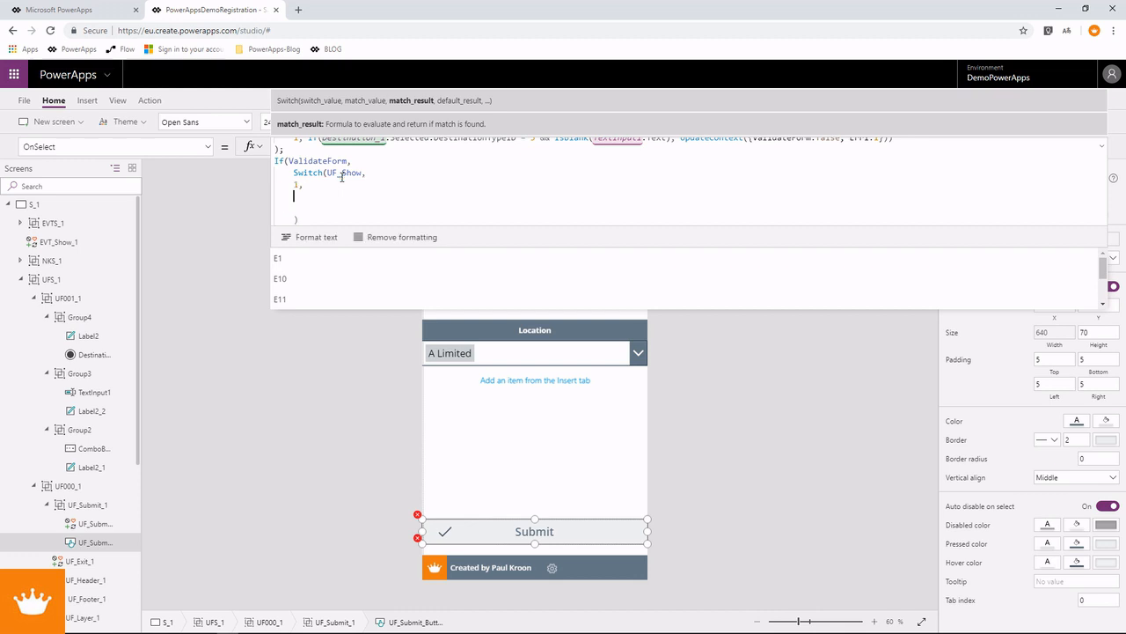
type("E1")
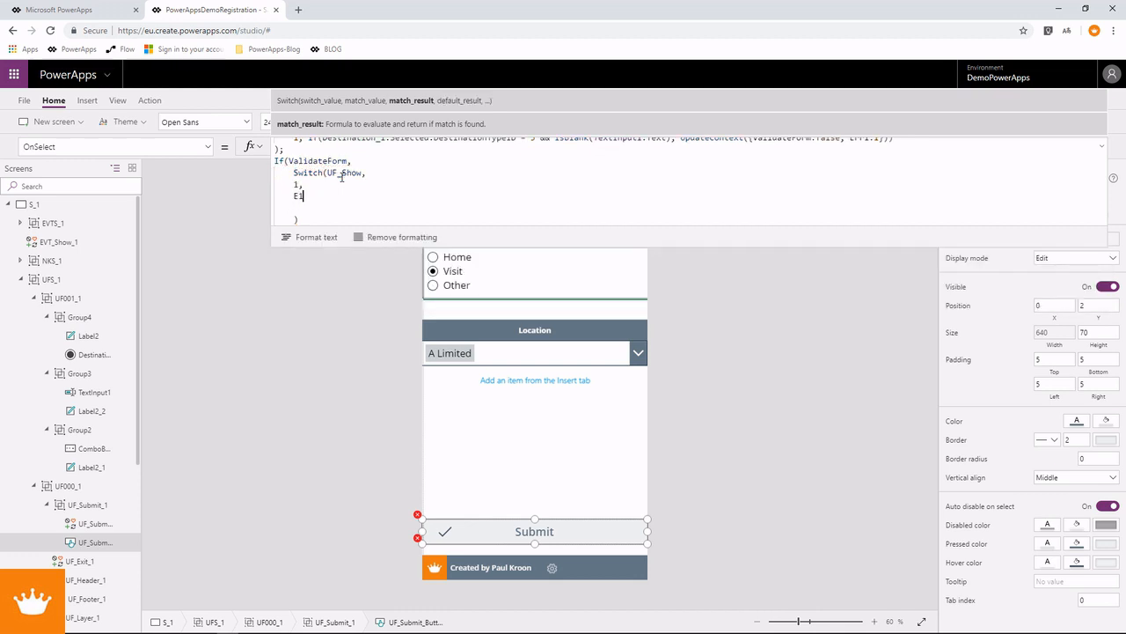
key("BackSpace")
key("BackSpace")
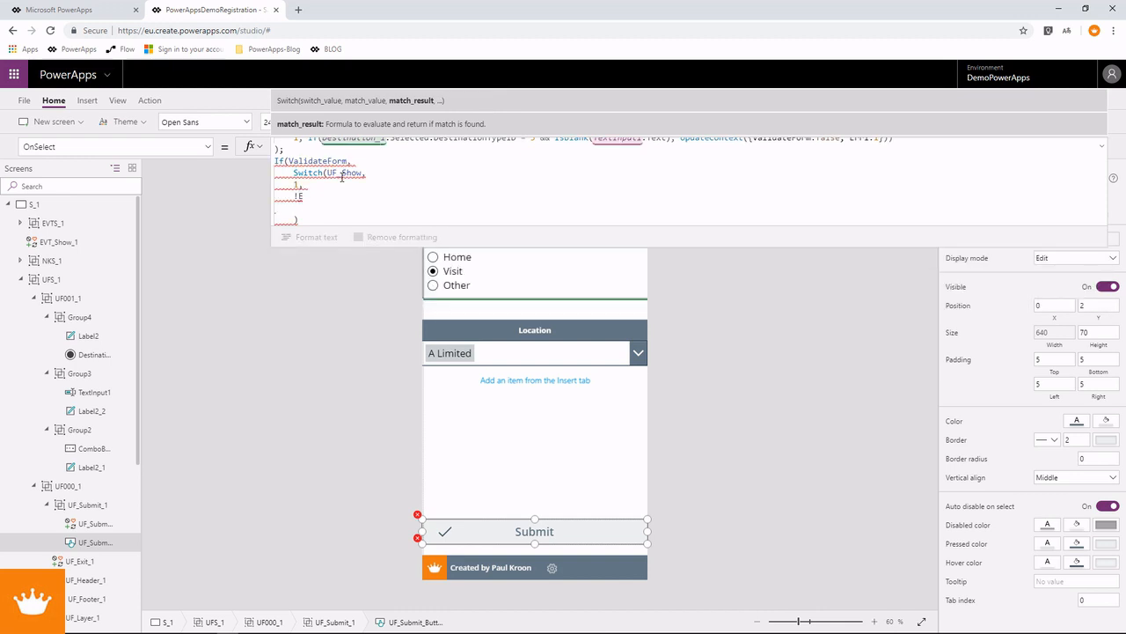
type("!")
key("Tab")
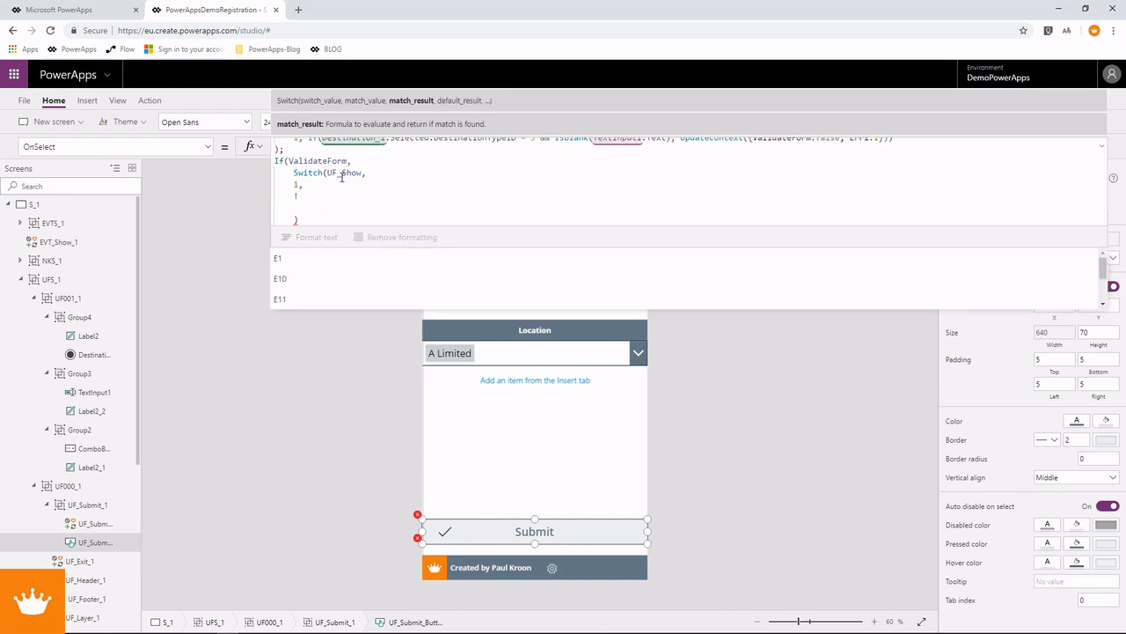
key("BackSpace")
Step: Enter Set(PDestinationTypeID, Destination_1.Selected.DestinationTypeID) as the result for case 1 of the new Switch
type("Set(")
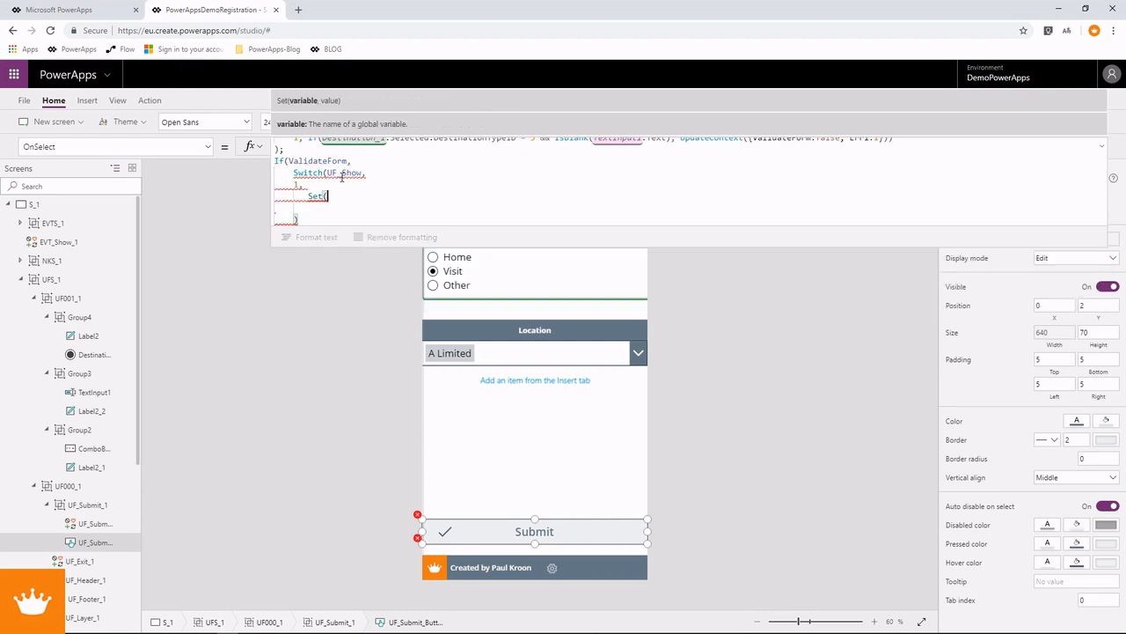
type("PDest")
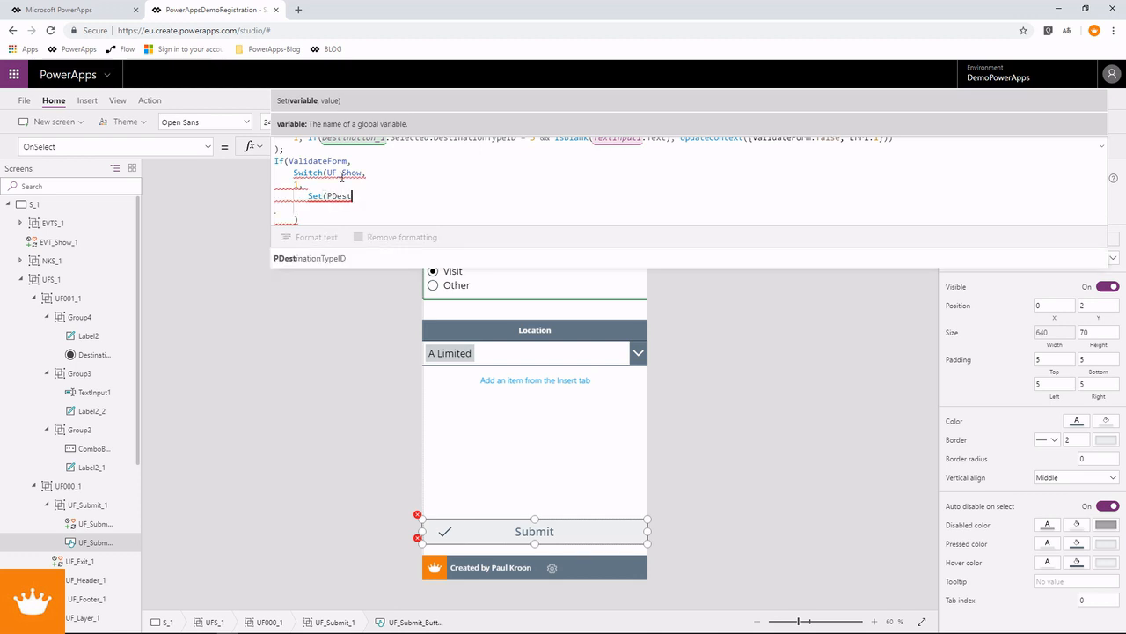
key("Tab")
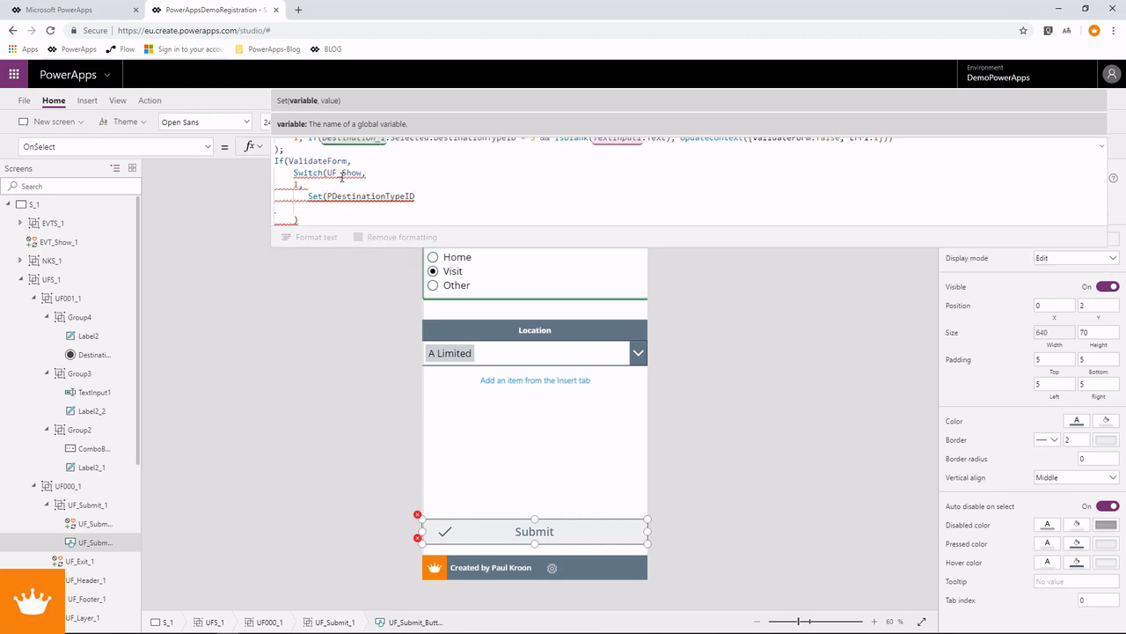
type(",")
key("BackSpace")
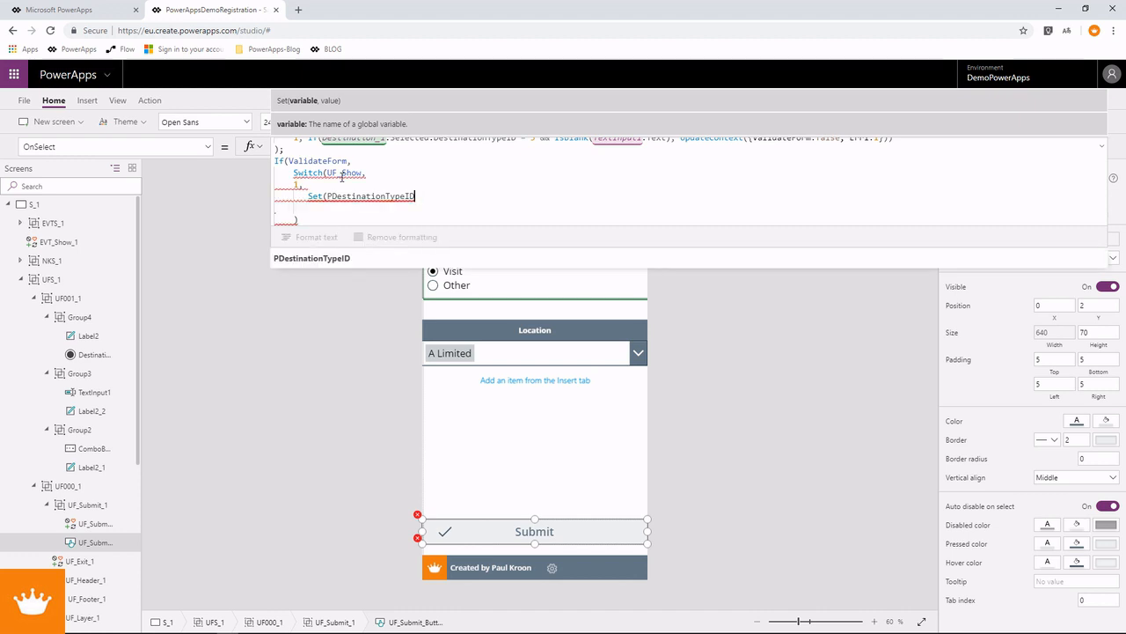
type(", ")
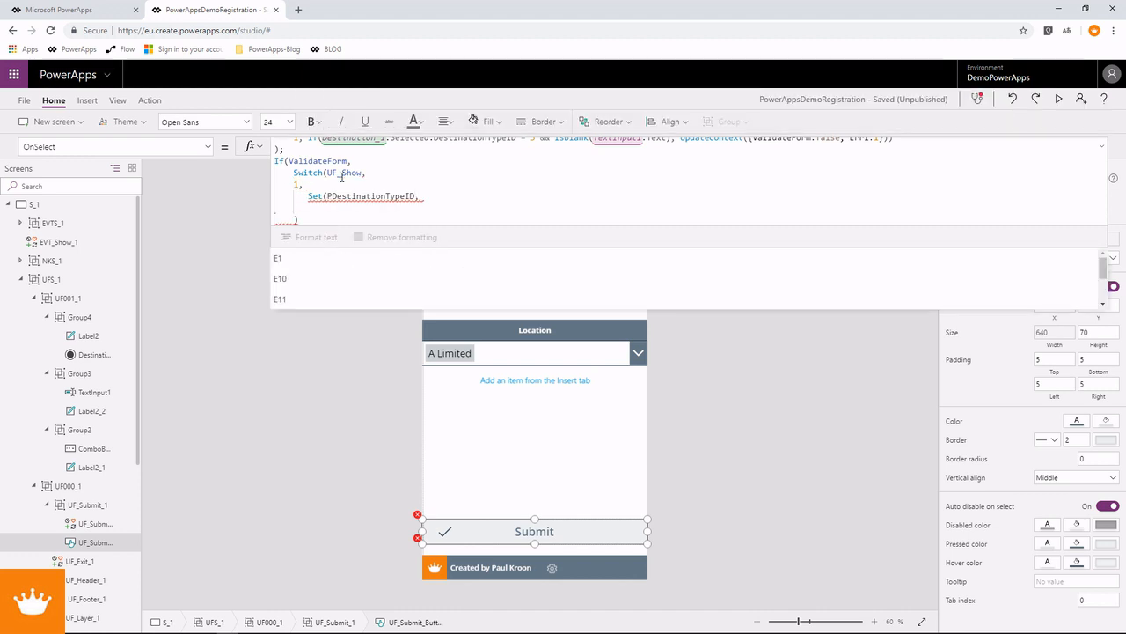
type("Des")
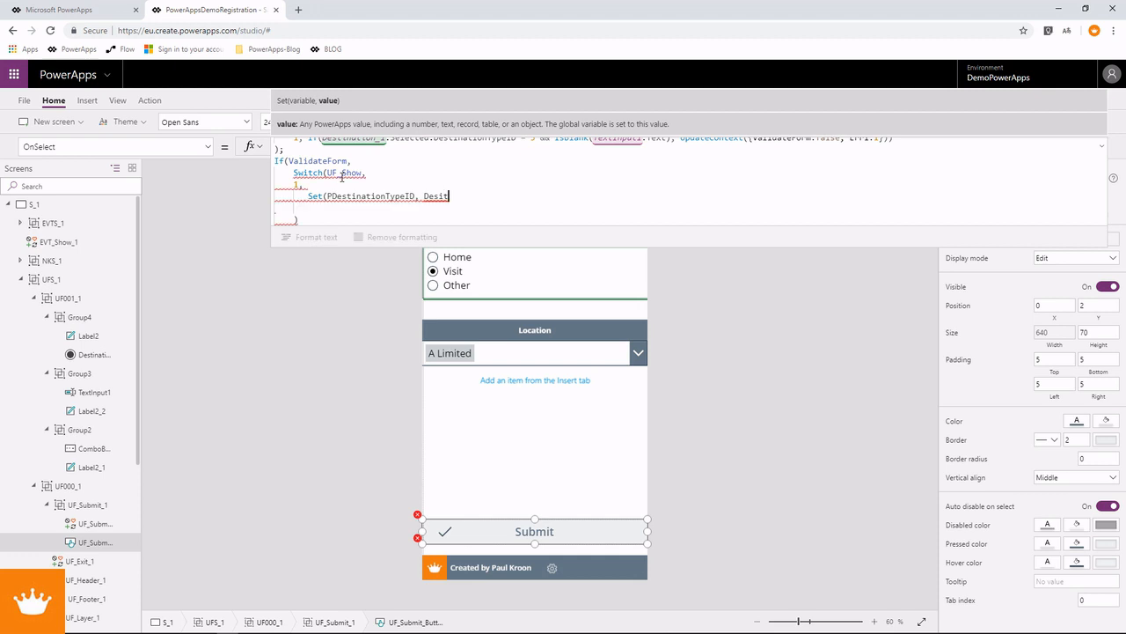
type("tinati")
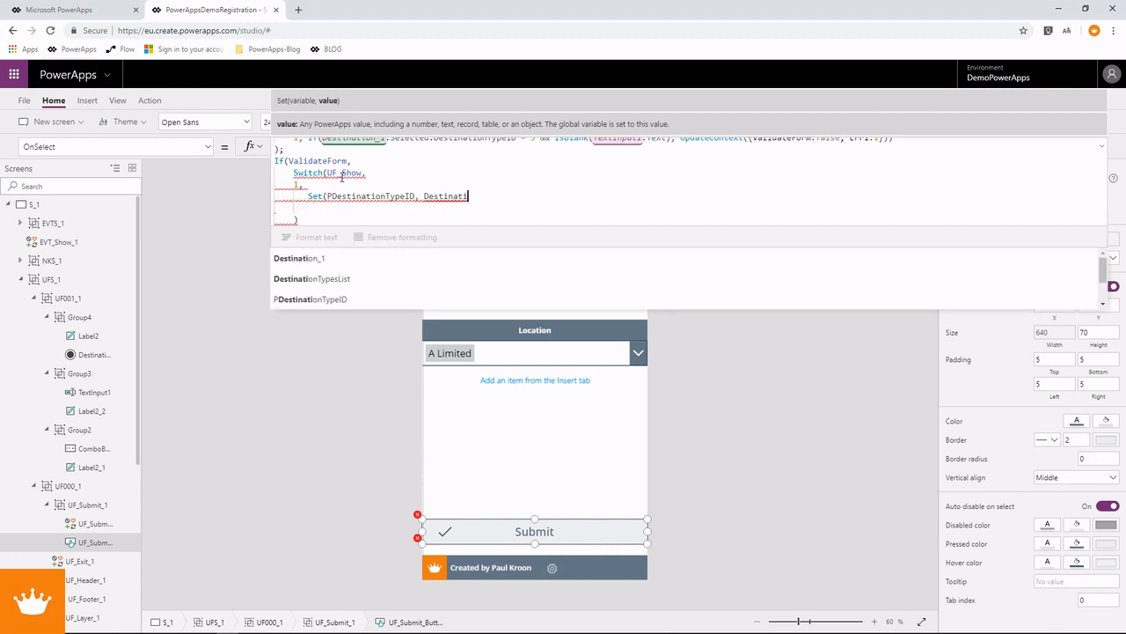
key("Tab")
type(".Sele")
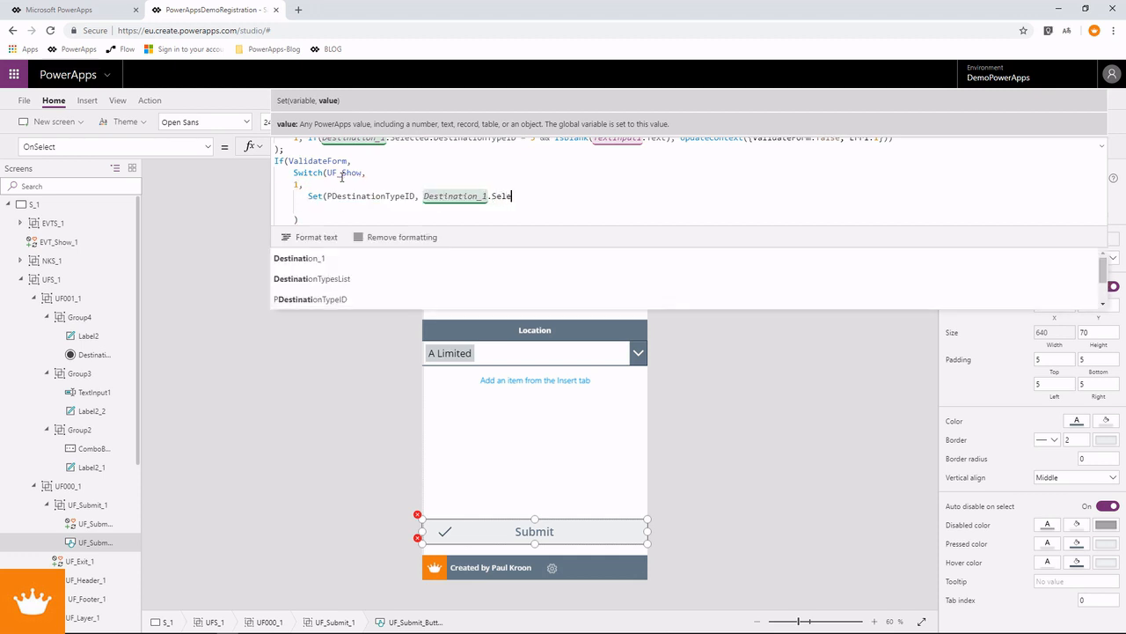
type("cted.")
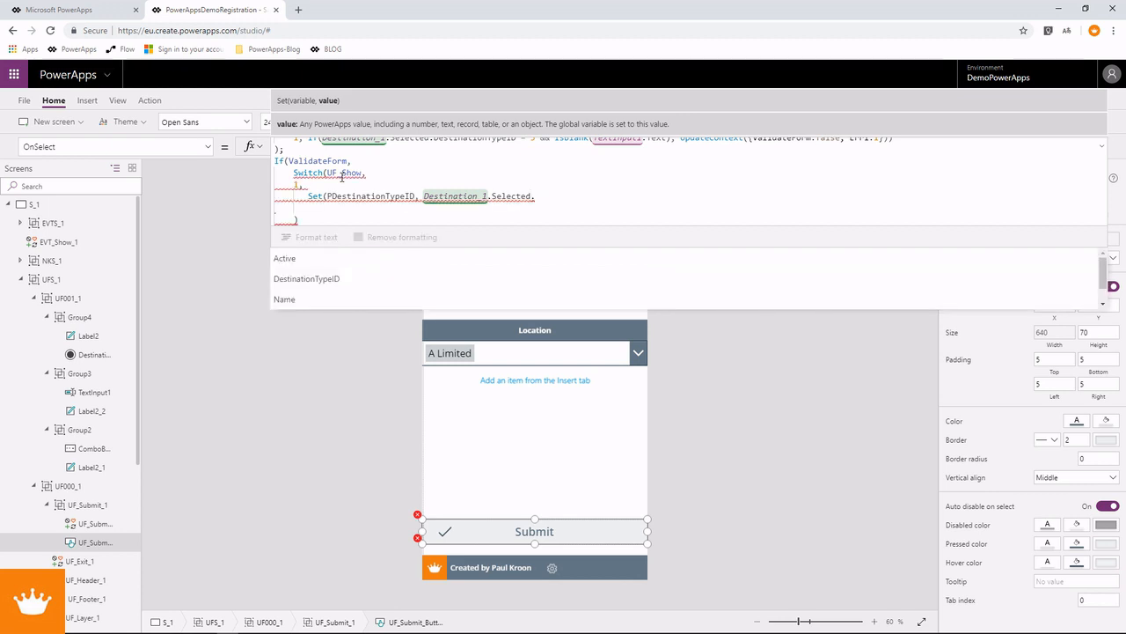
type("De")
key("Tab")
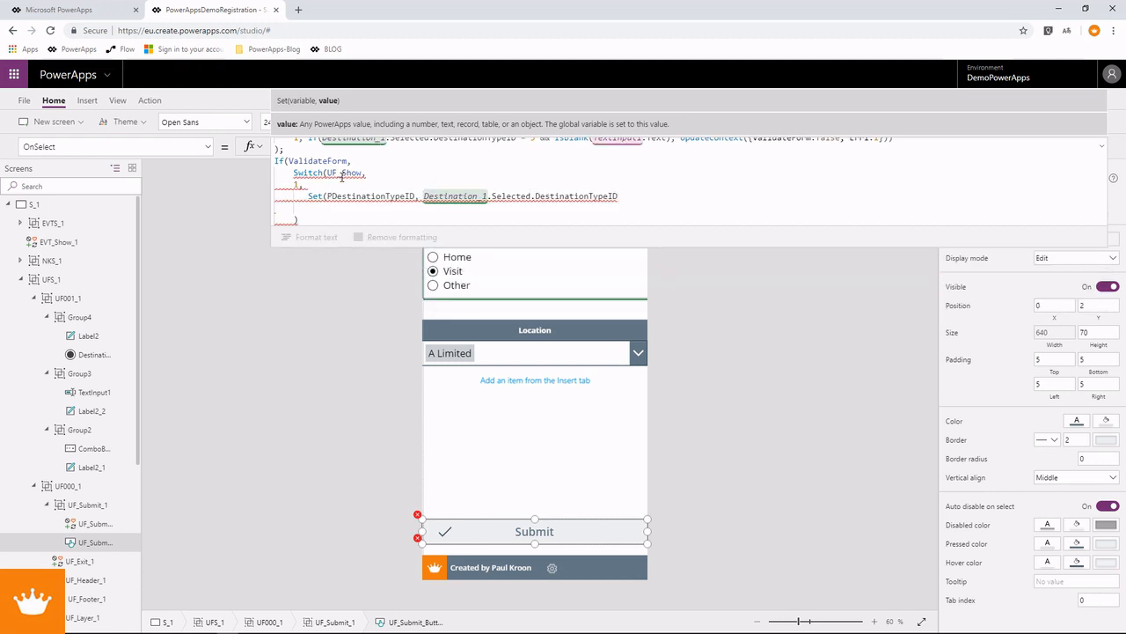
type(")")
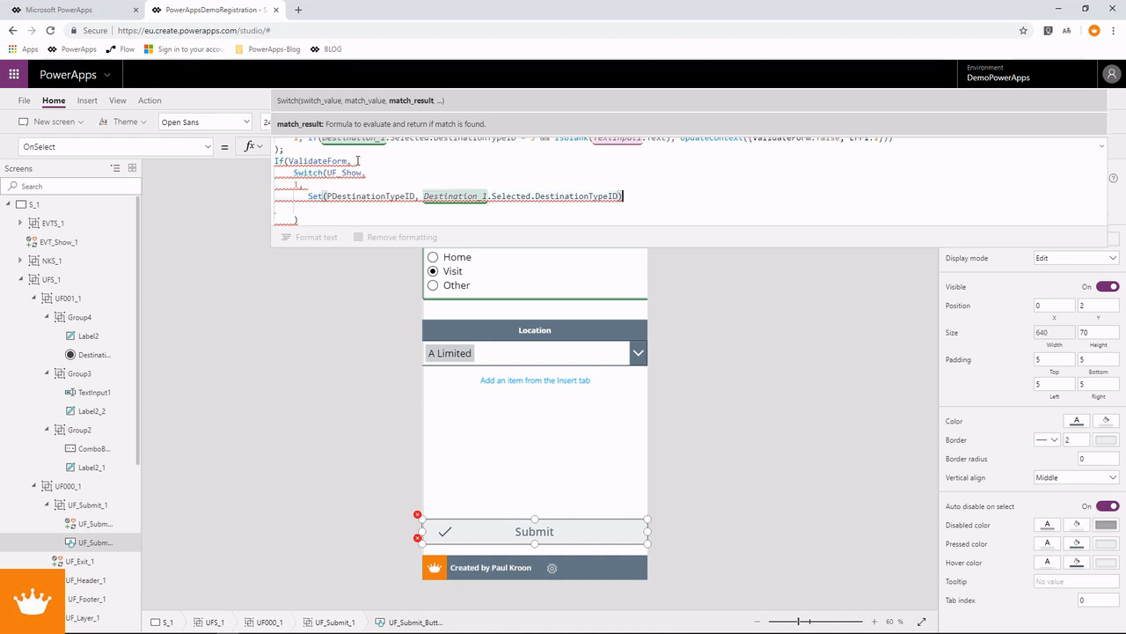
Step: Add a semicolon after the new Switch's closing bracket to separate it from Select(UF_Exit_1)
scroll(367, 171, "down", 2)
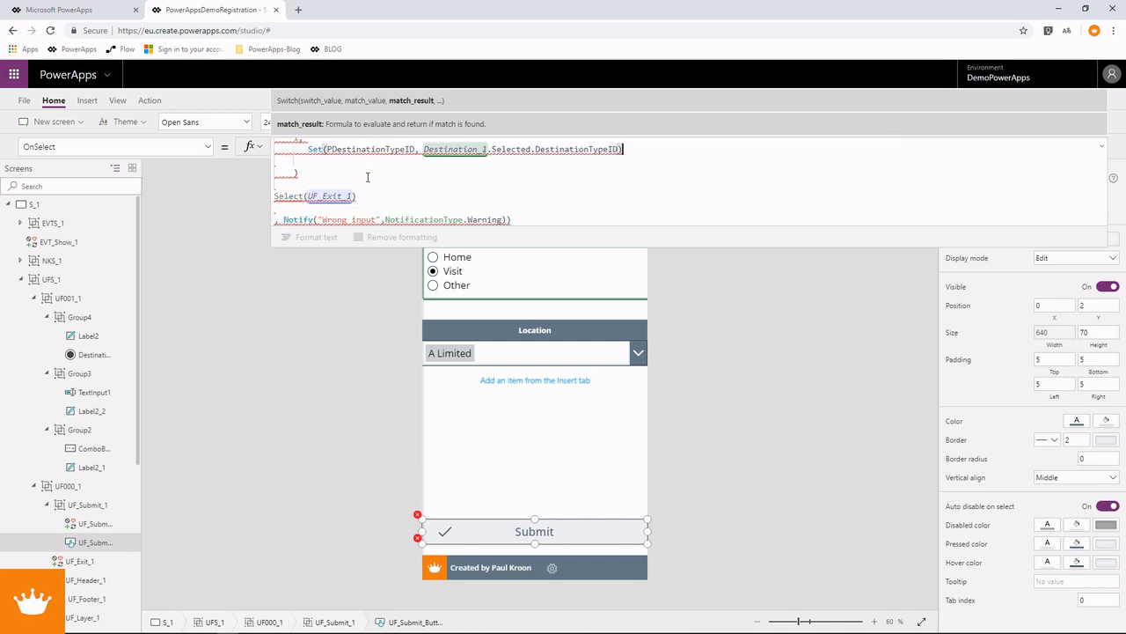
scroll(367, 176, "up", 1)
scroll(367, 180, "down", 1)
left_click(299, 173)
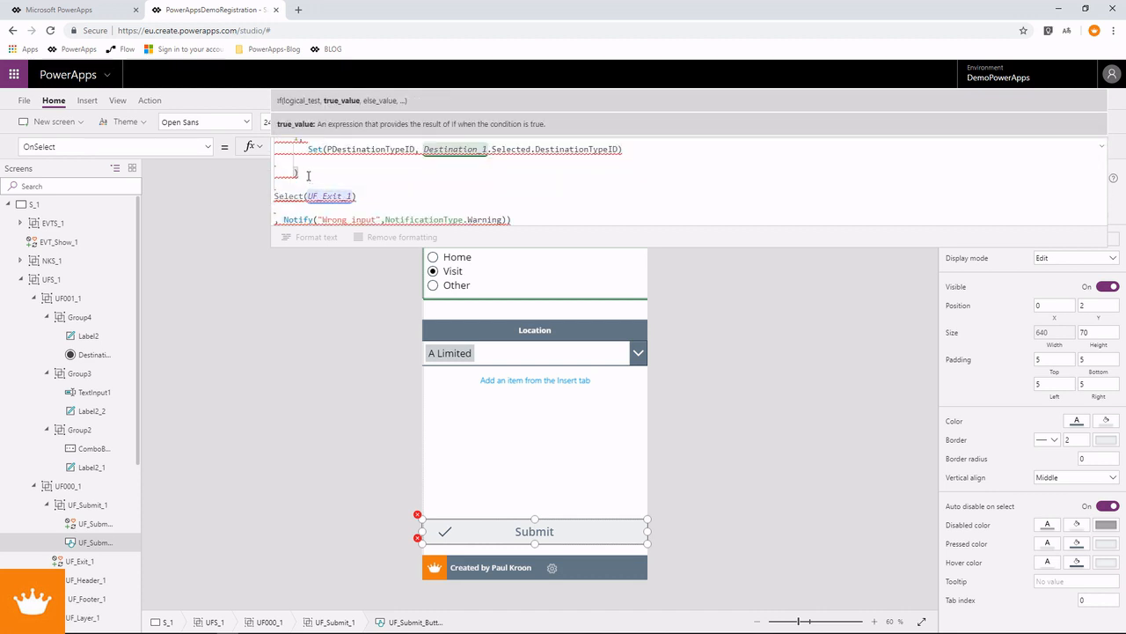
type(";")
key("Down")
key("Down")
key("Up")
key("Up")
key("Up")
key("Up")
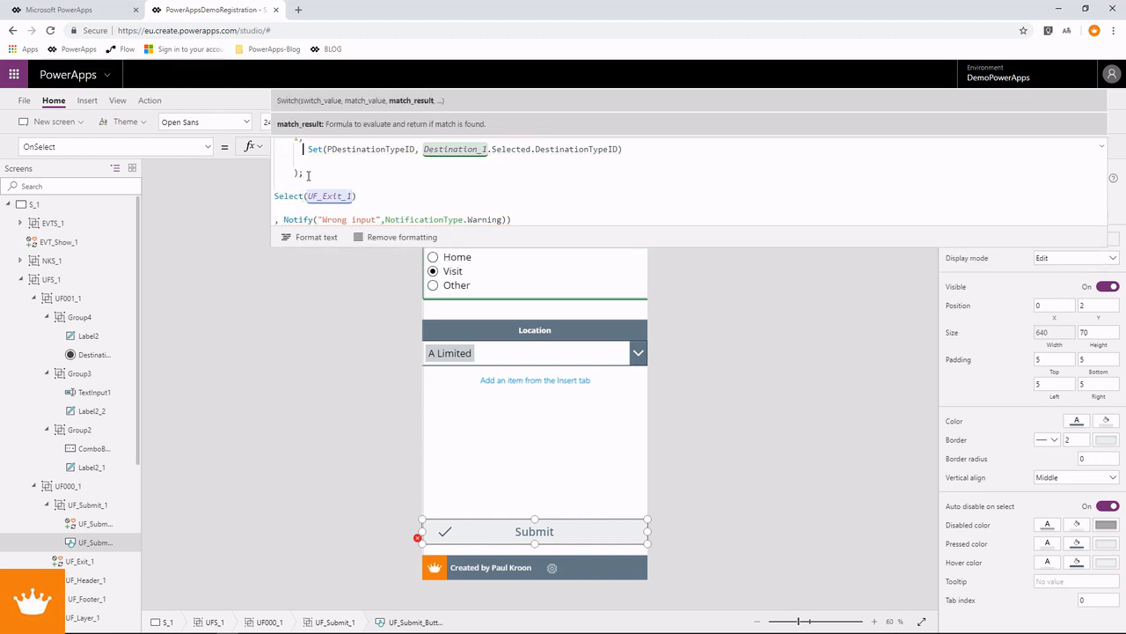
key("Left")
key("Down")
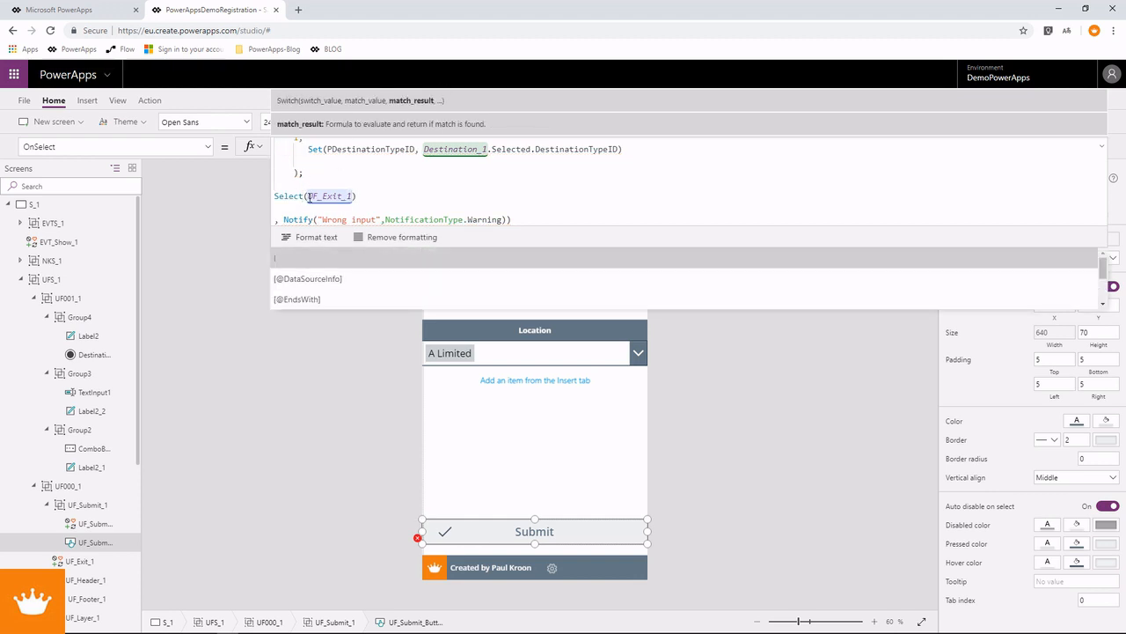
left_click(276, 196)
key("Tab")
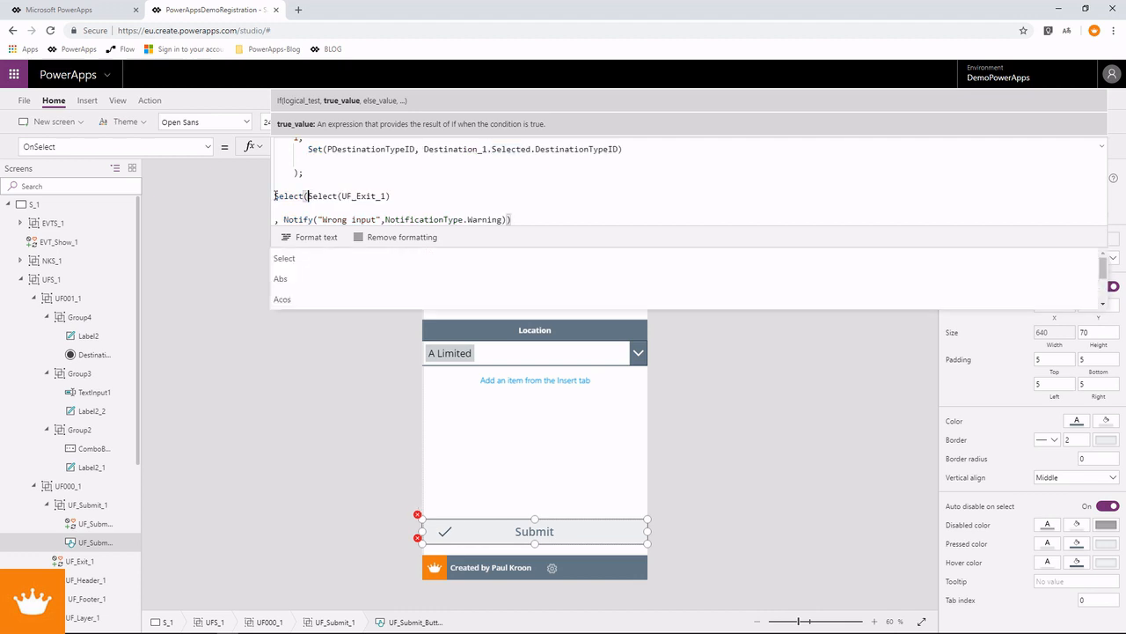
key("Tab")
key("Tab")
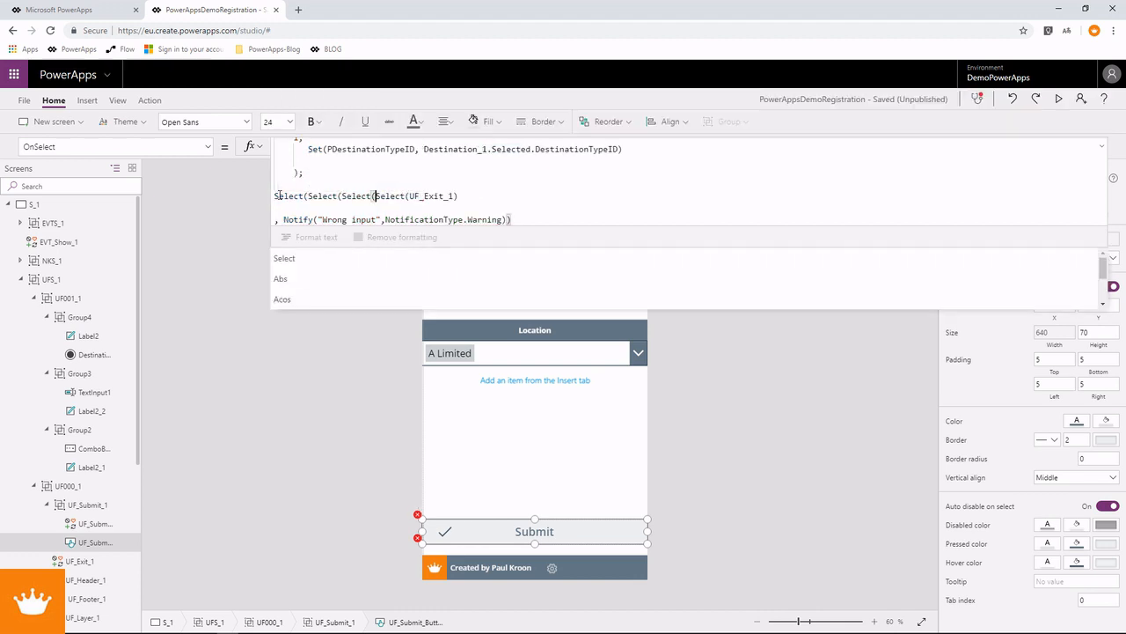
key("Escape")
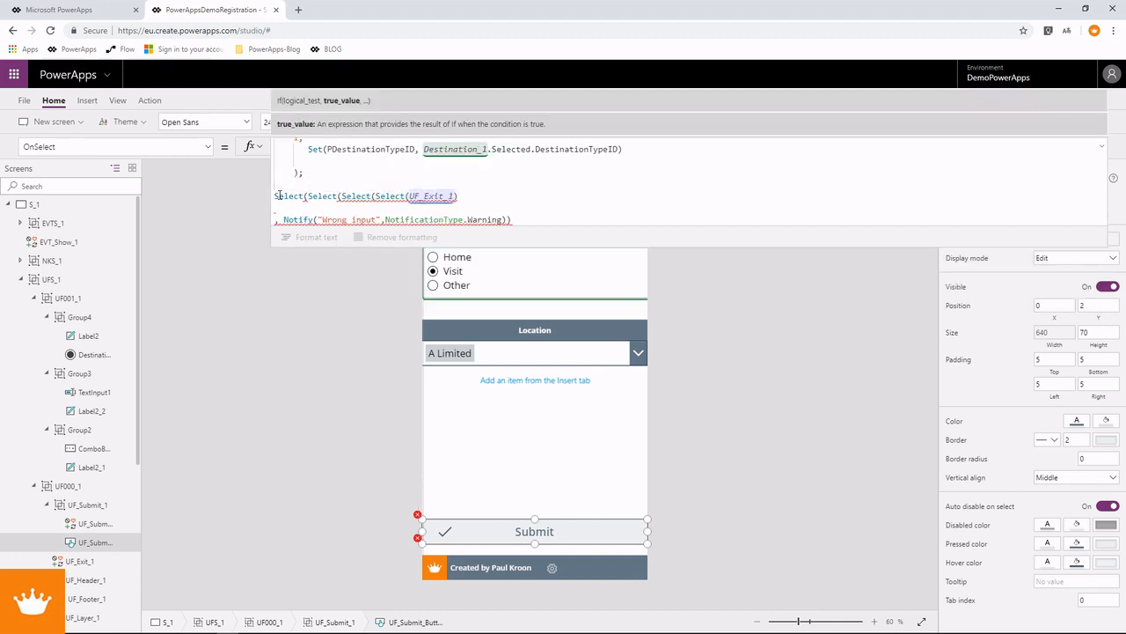
key("Delete")
key("Delete")
key("Delete")
key("Delete")
key("Delete")
key("Delete")
key("Delete")
key("Delete")
key("Delete")
key("Delete")
key("Delete")
key("Delete")
key("Delete")
key("Delete")
key("Delete")
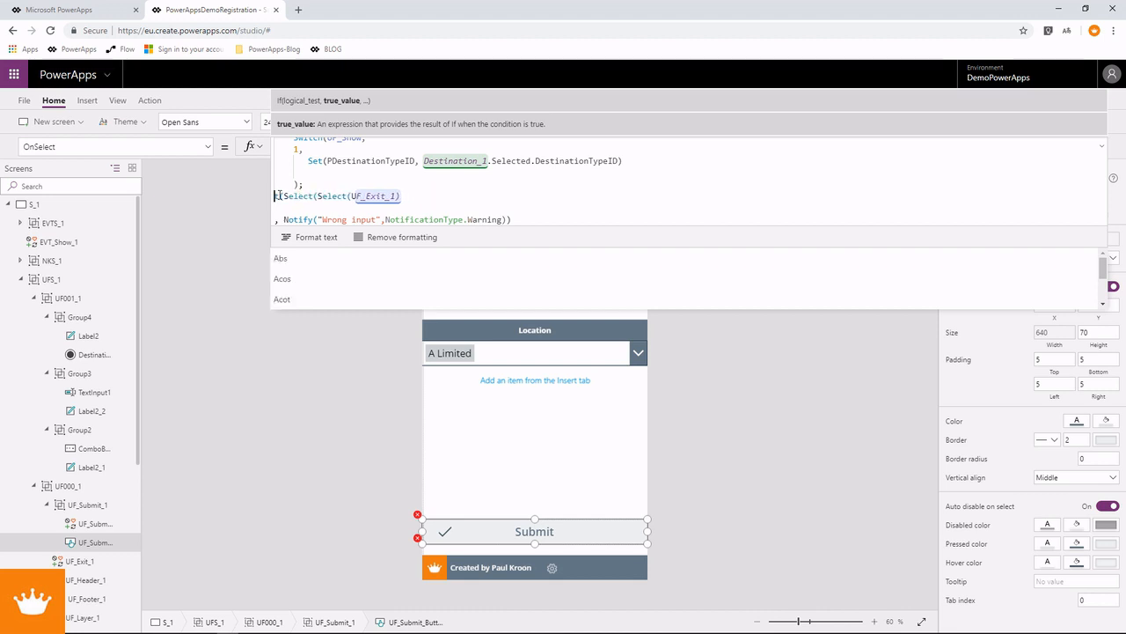
key("Delete")
key("Delete")
key("Delete")
key("Delete")
key("Delete")
key("Delete")
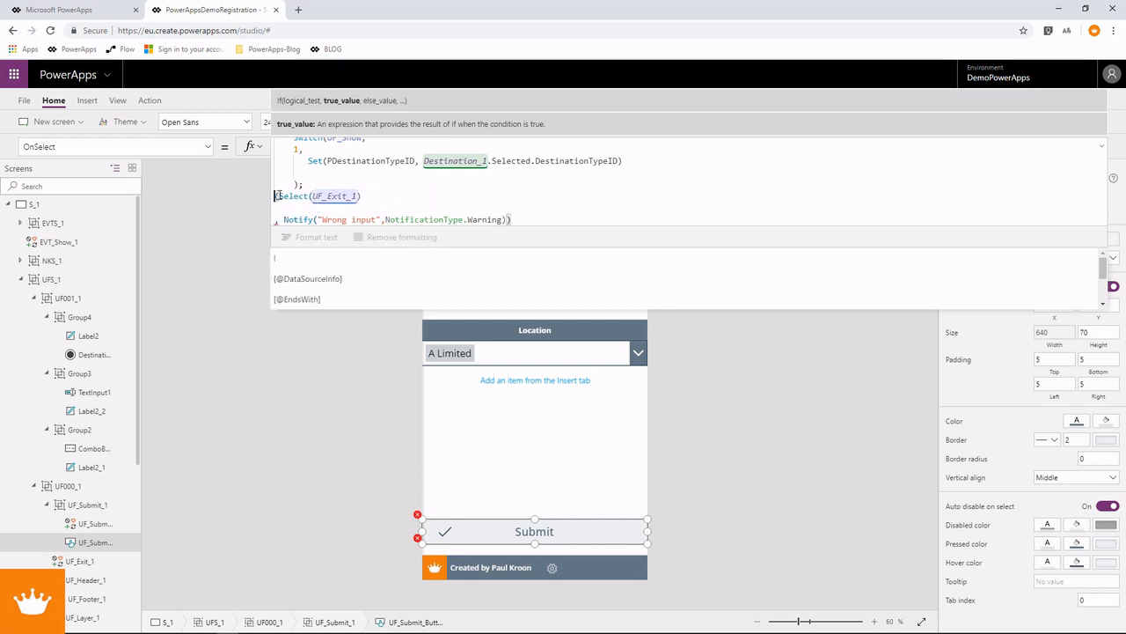
Step: Put the Select(UF_Exit_1) call on its own indented line directly below the new Switch's closing bracket
key("BackSpace")
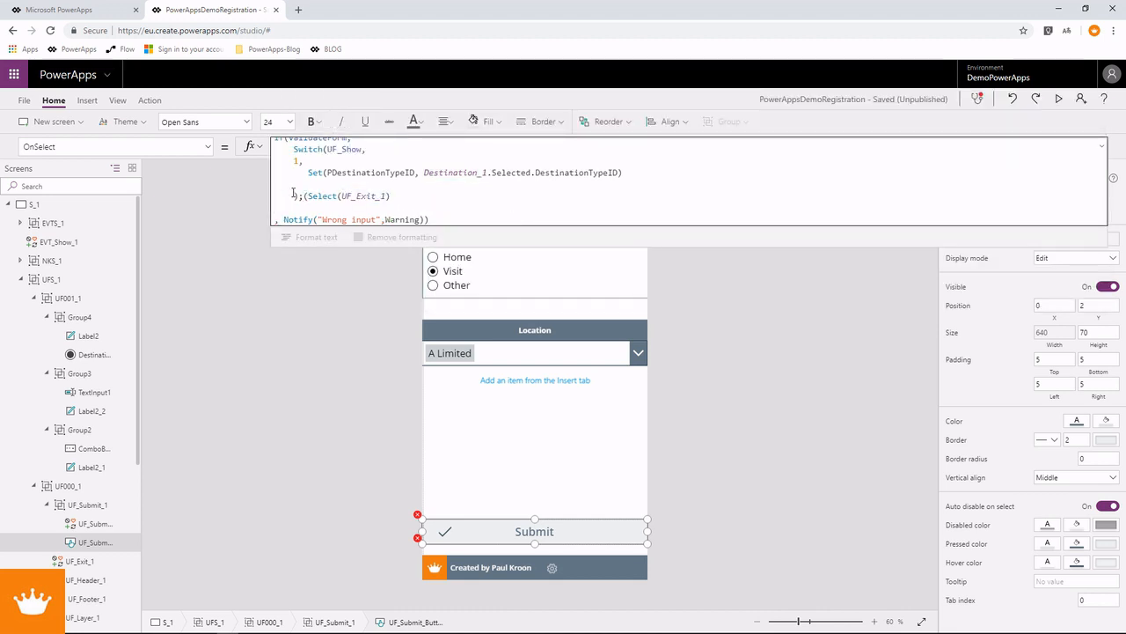
left_click(305, 196)
key("Return")
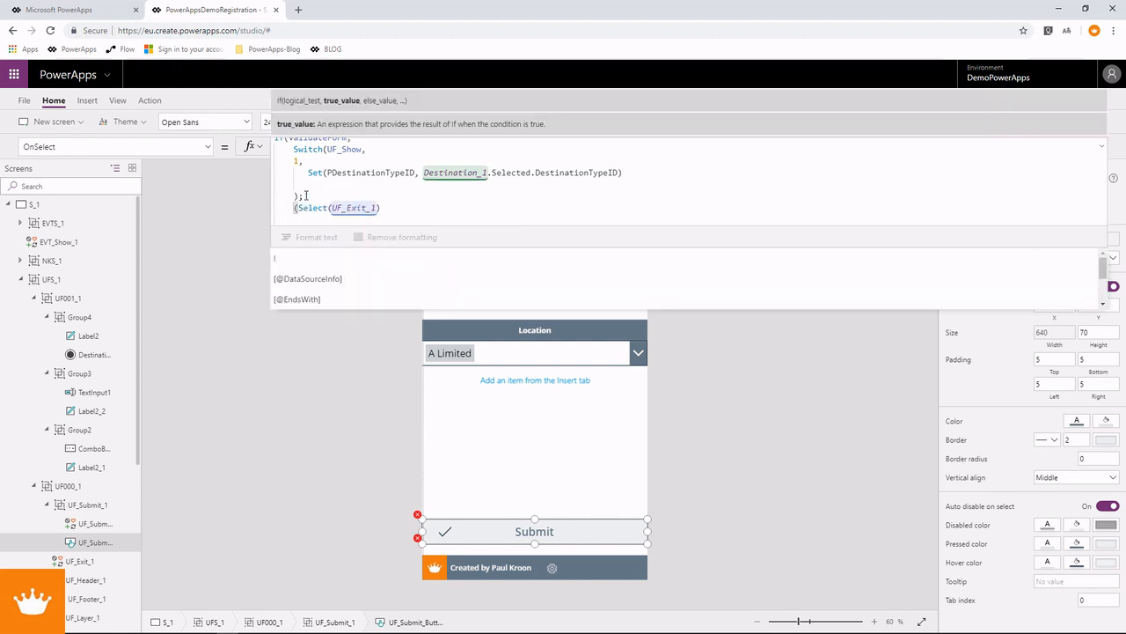
Step: Enlarge the formula editor and end the Set(PDestinationTypeID, ...) statement with a semicolon and a new line
scroll(373, 199, "up", 3)
scroll(374, 199, "down", 1)
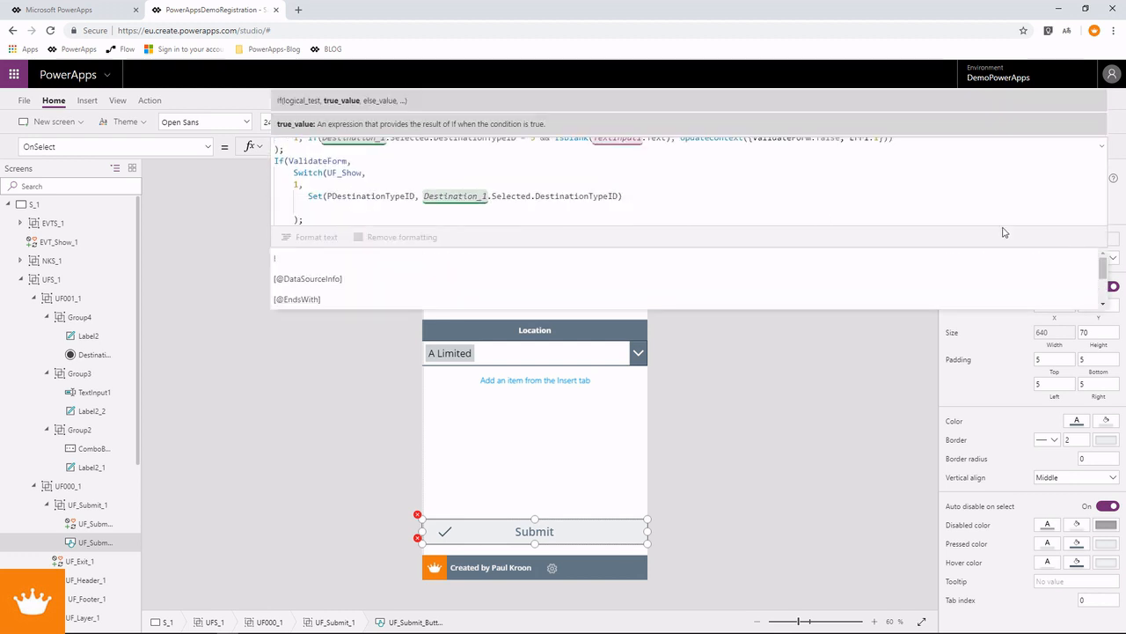
left_click_drag(995, 255, 995, 444)
left_click(630, 226)
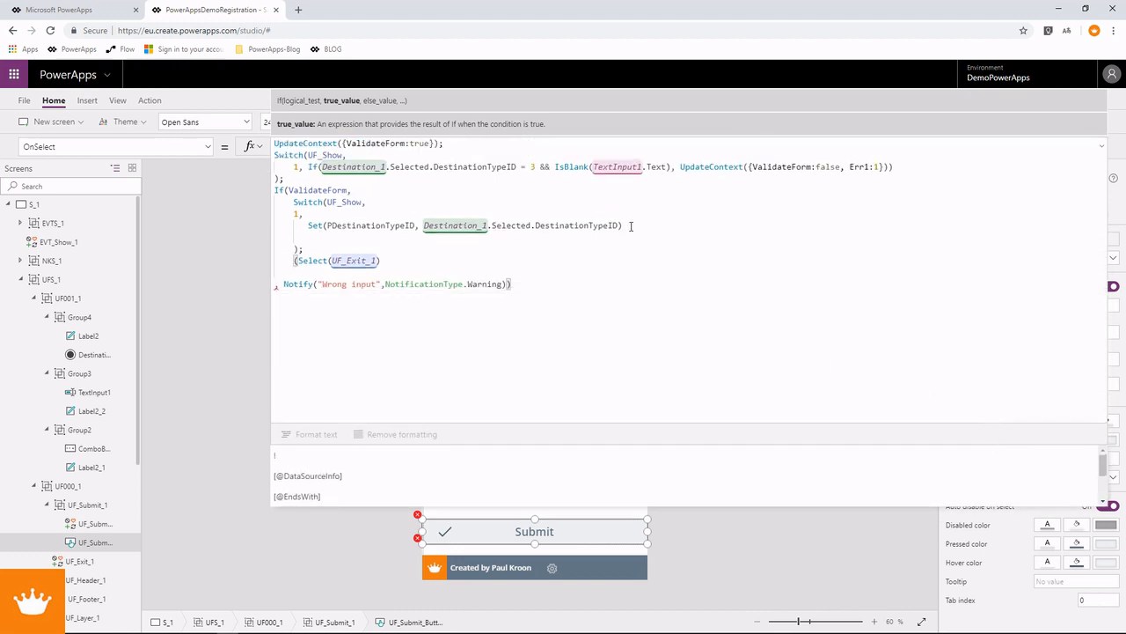
type(";")
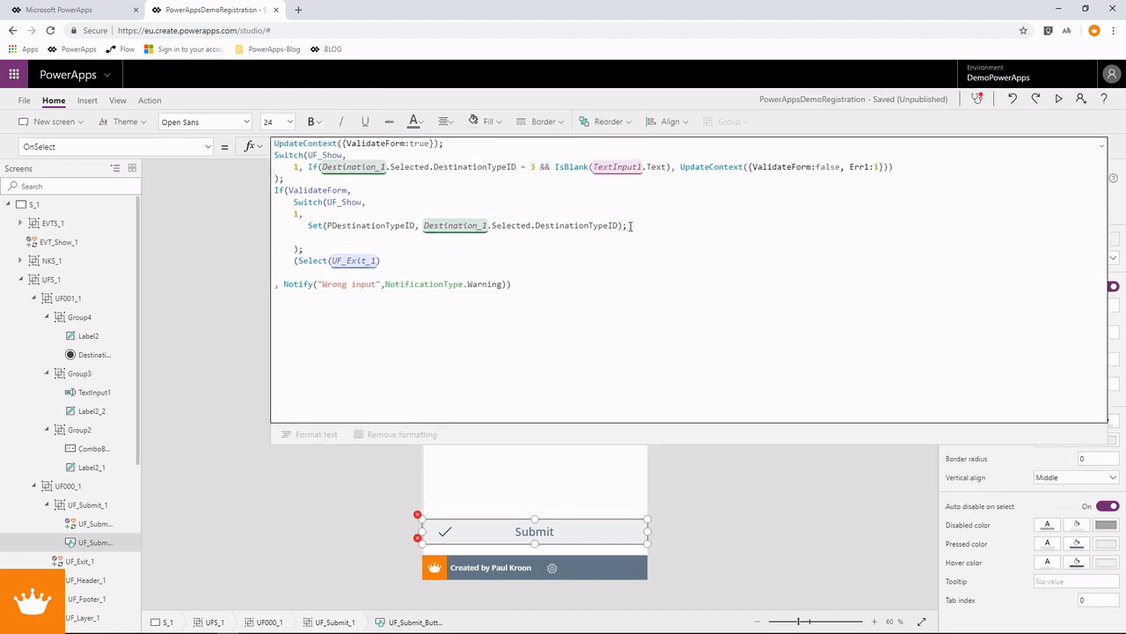
key("Return")
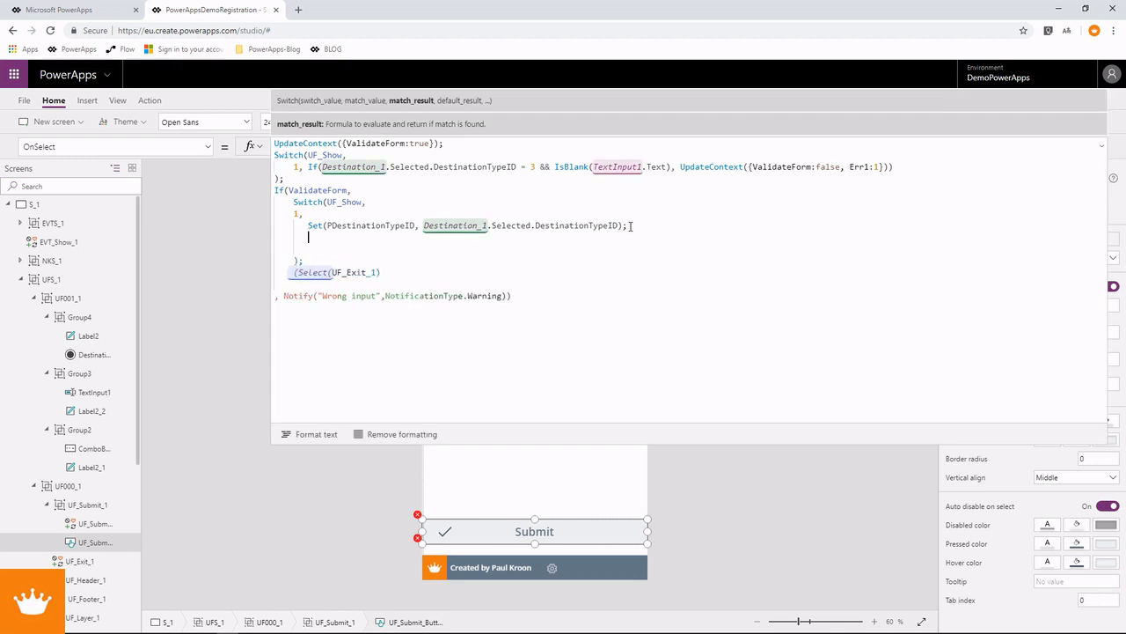
Step: Enter Set(PCustomerID, ComboBox1.Selected.CustomerID) as the second statement of the new Switch's case 1
type("Set(P")
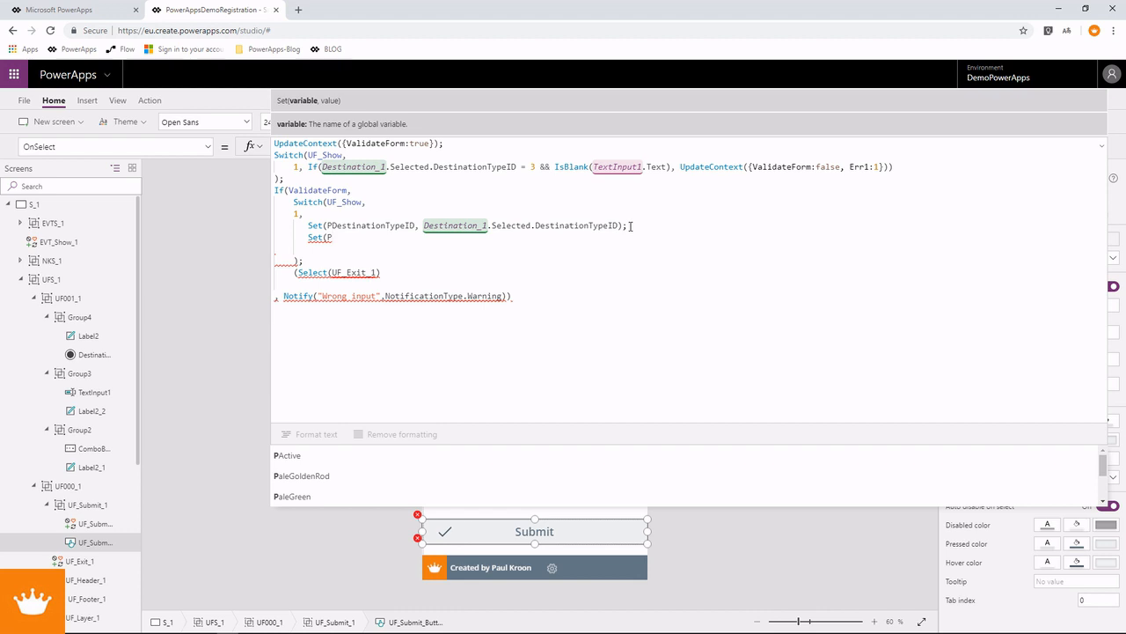
type("Cu")
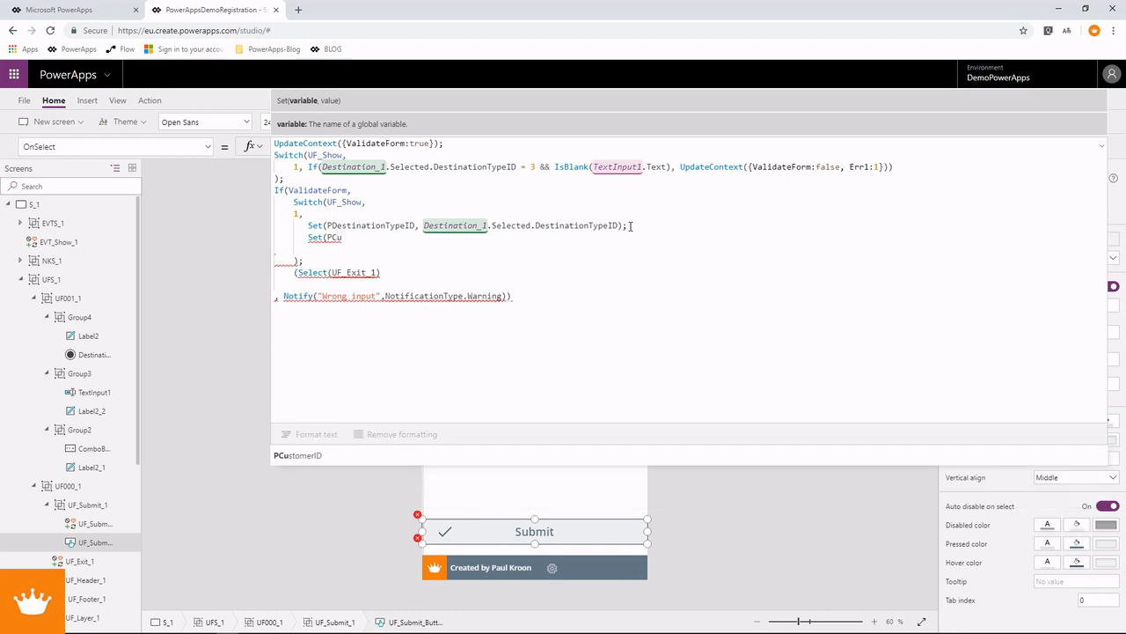
key("Tab")
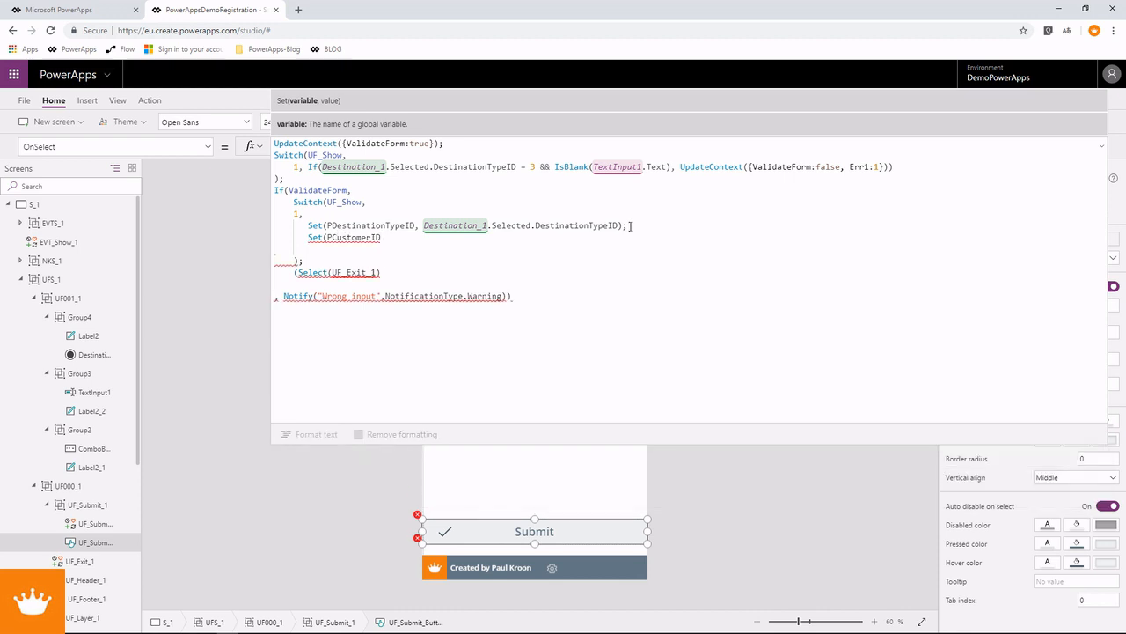
type(",")
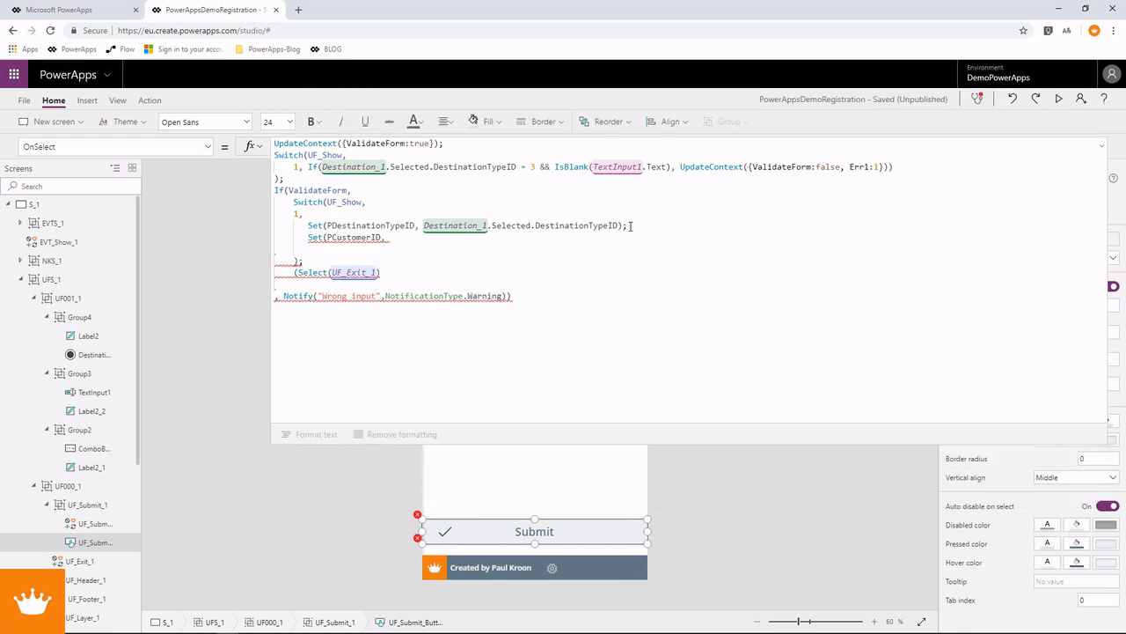
type(" Combo")
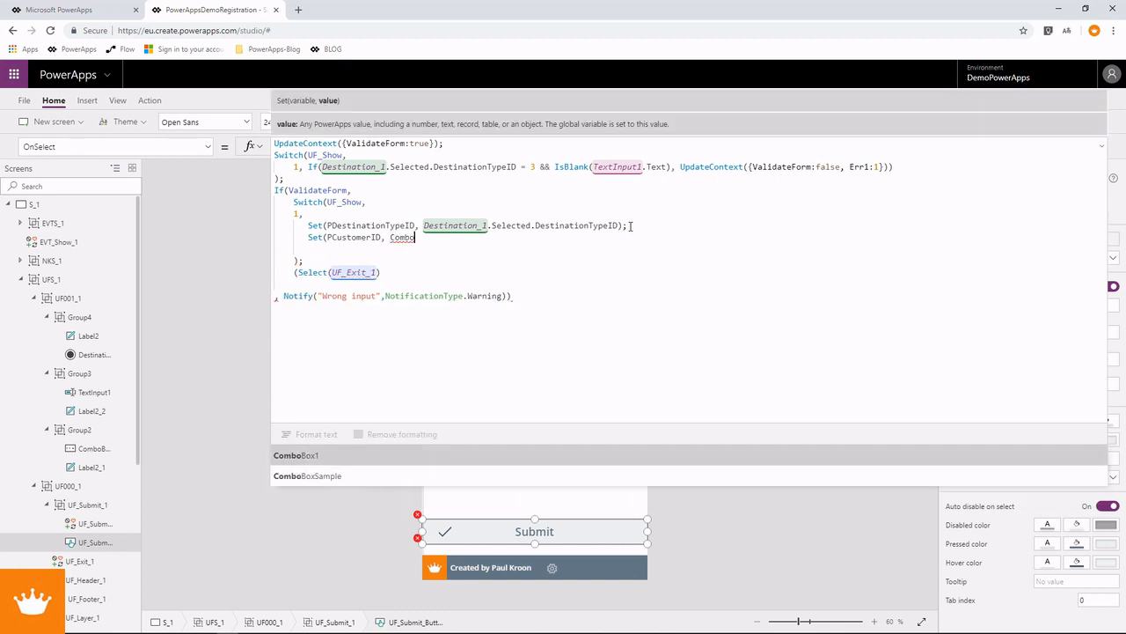
key("Tab")
type(".")
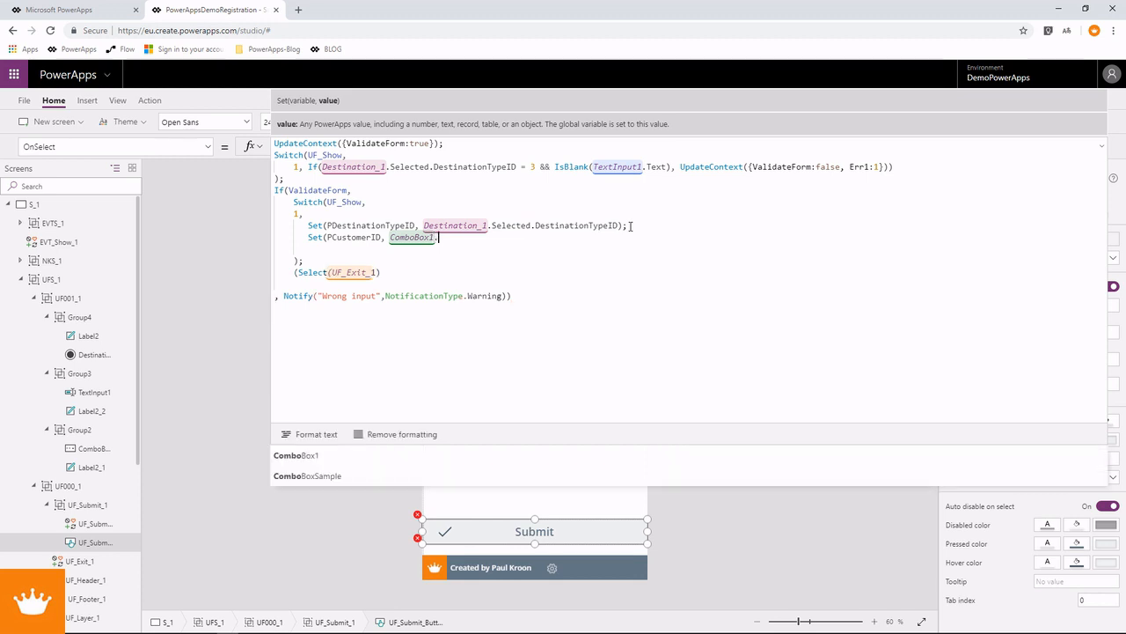
type("Selected")
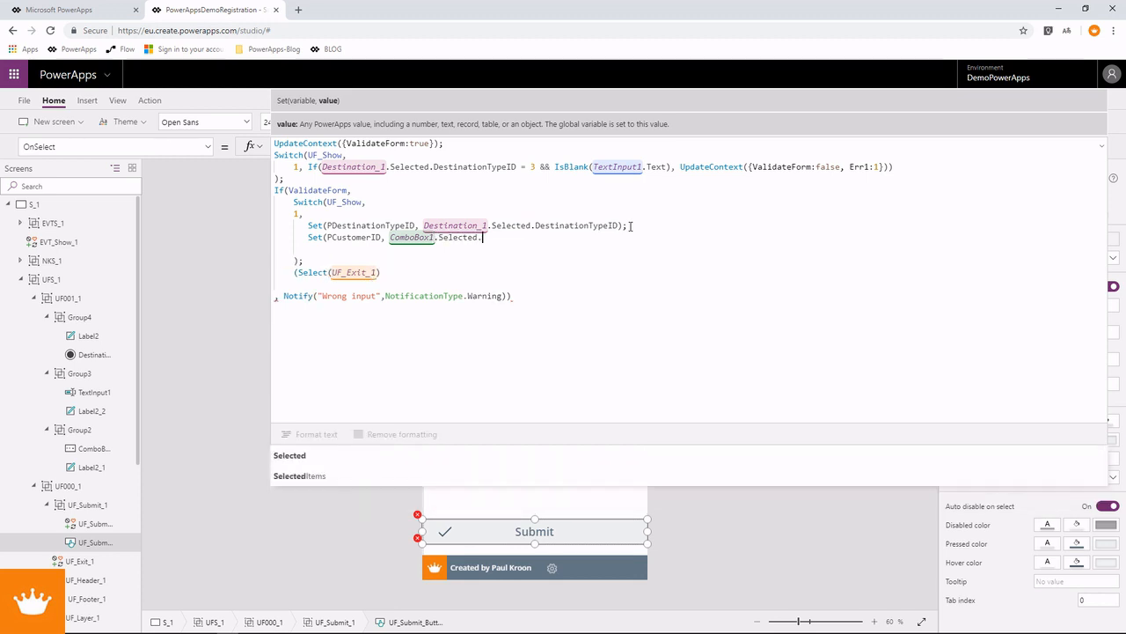
type(".CustomerID")
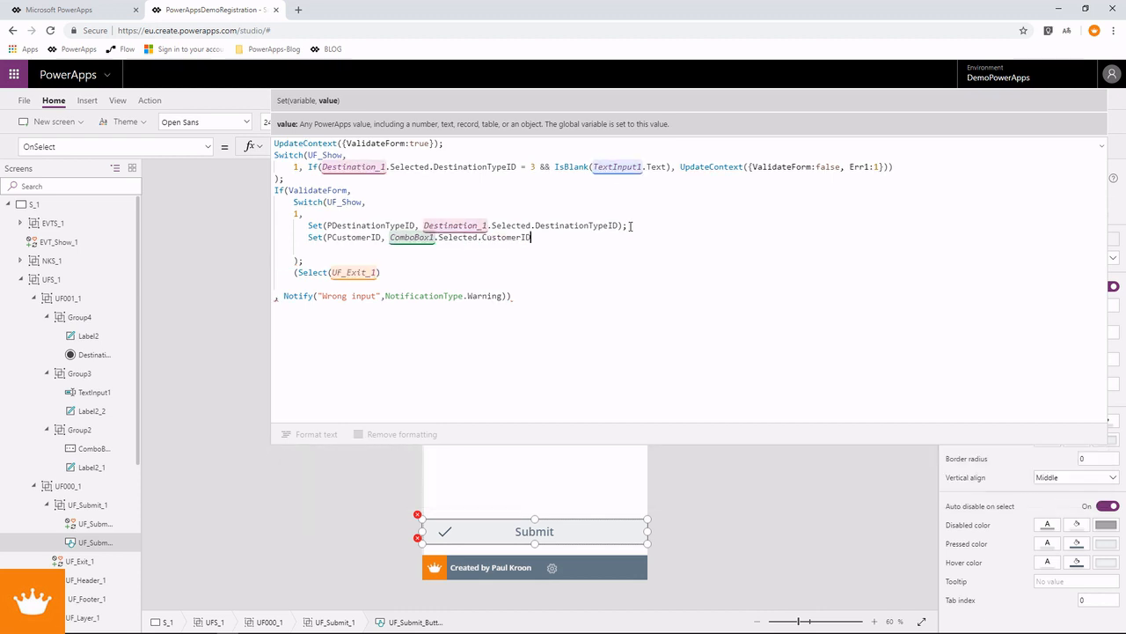
type(")")
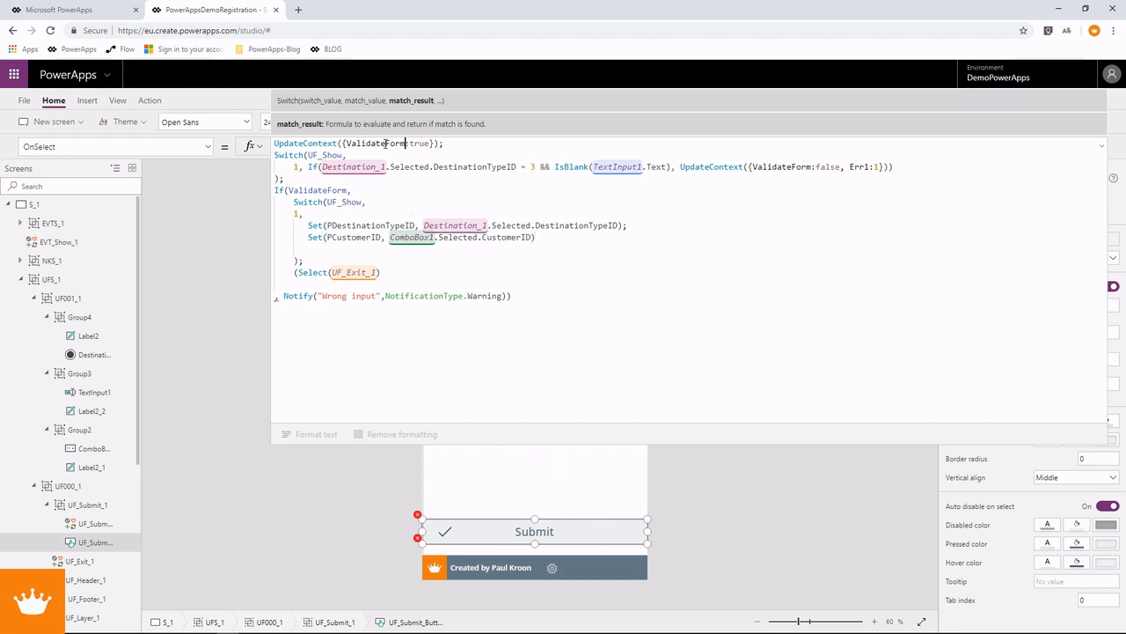
Step: Wrap ComboBox1.Selected.CustomerID in a Coalesce function with 0 as the fallback value
left_click_drag(405, 144, 342, 144)
left_click(388, 238)
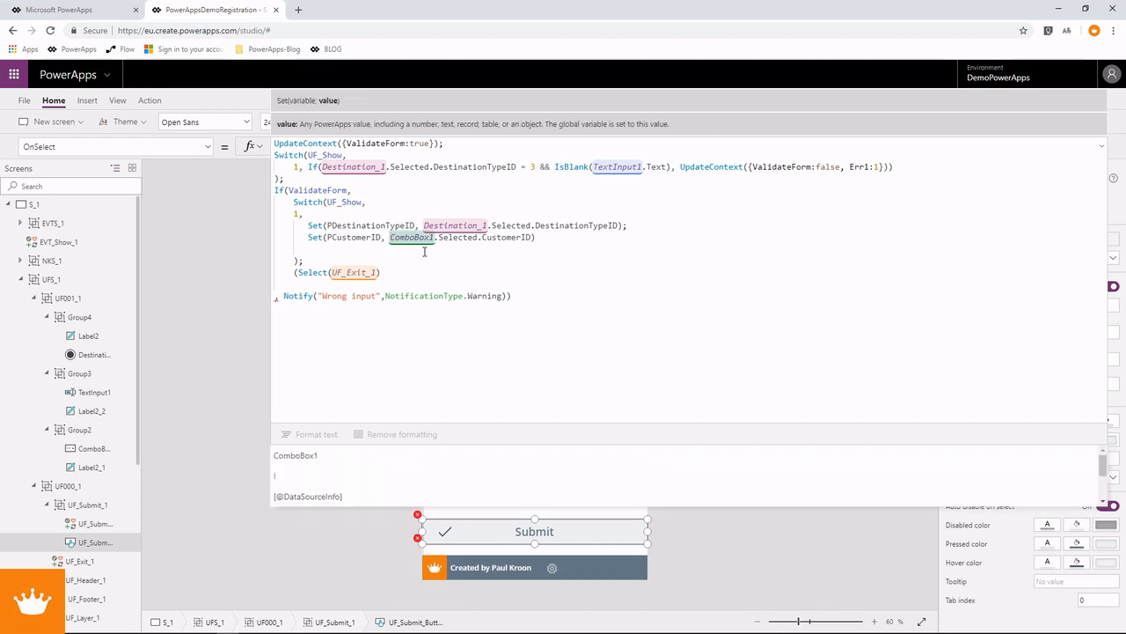
type("Coale")
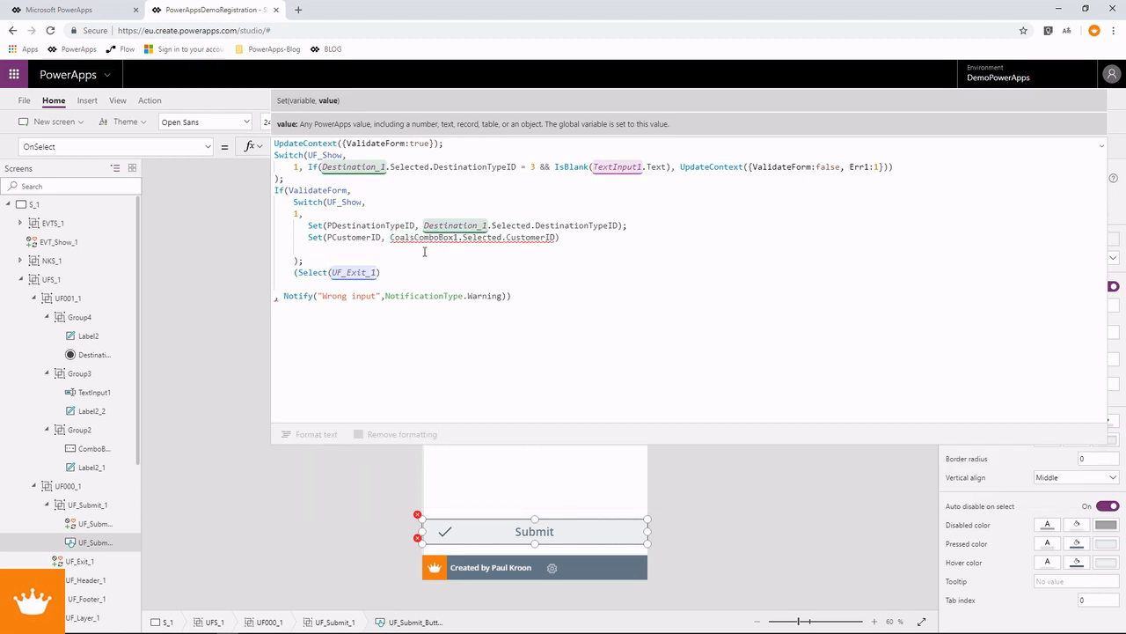
type("sce")
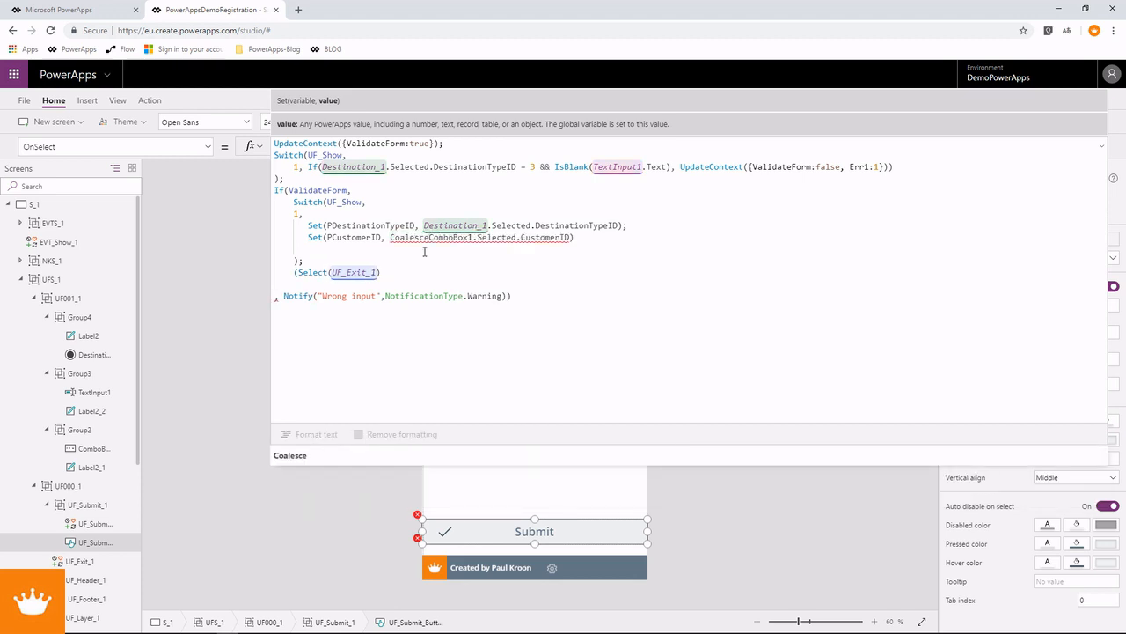
type("(")
left_click(585, 237)
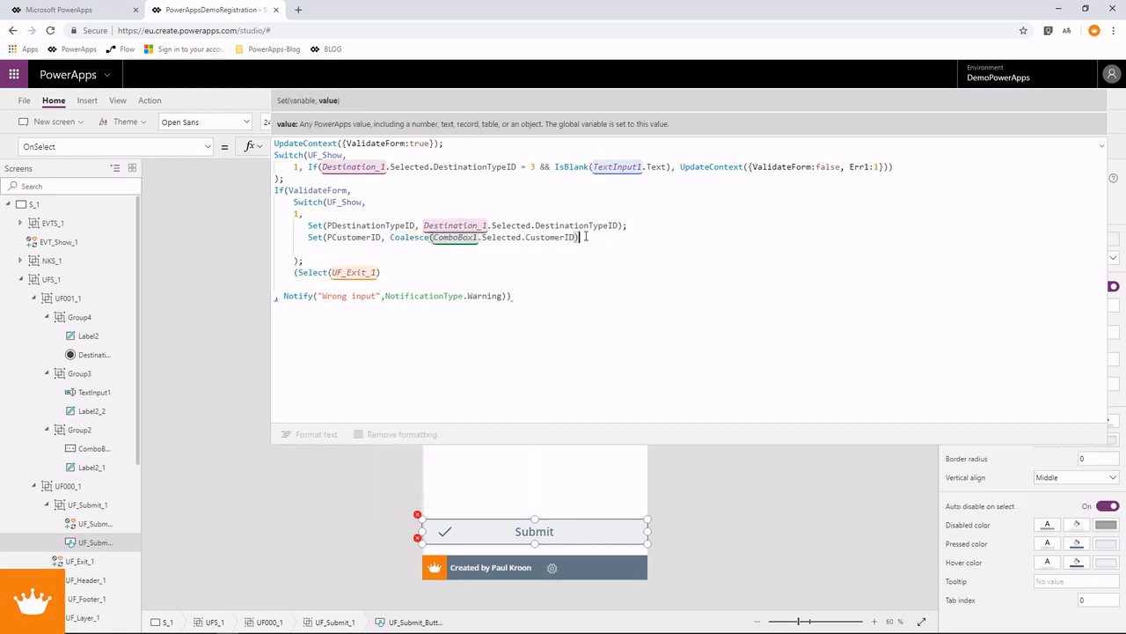
type(",")
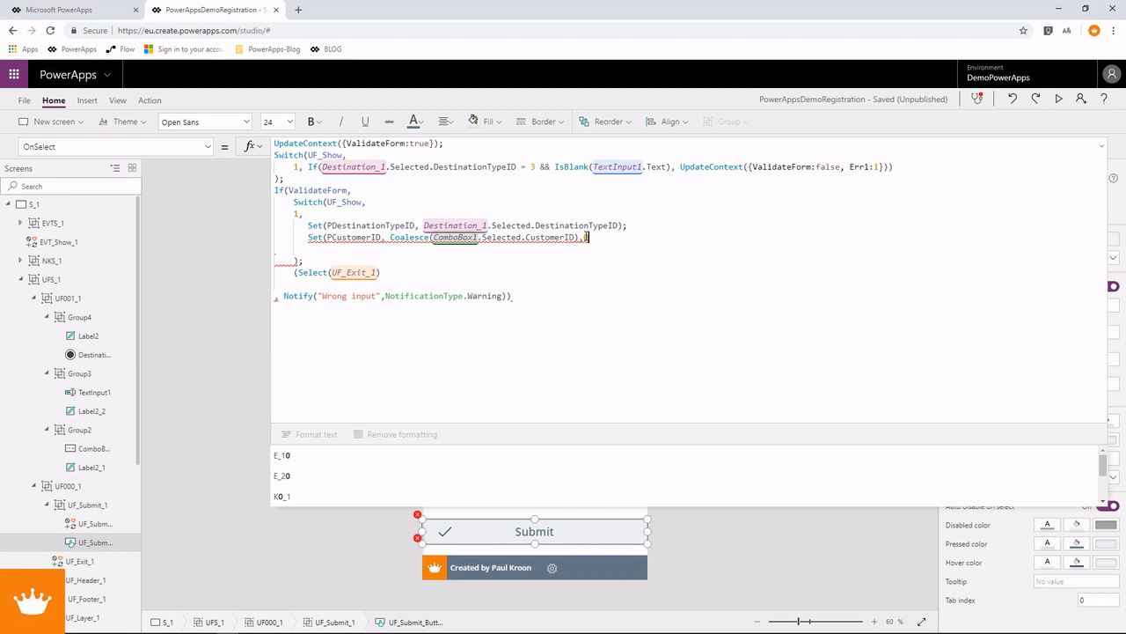
type(")")
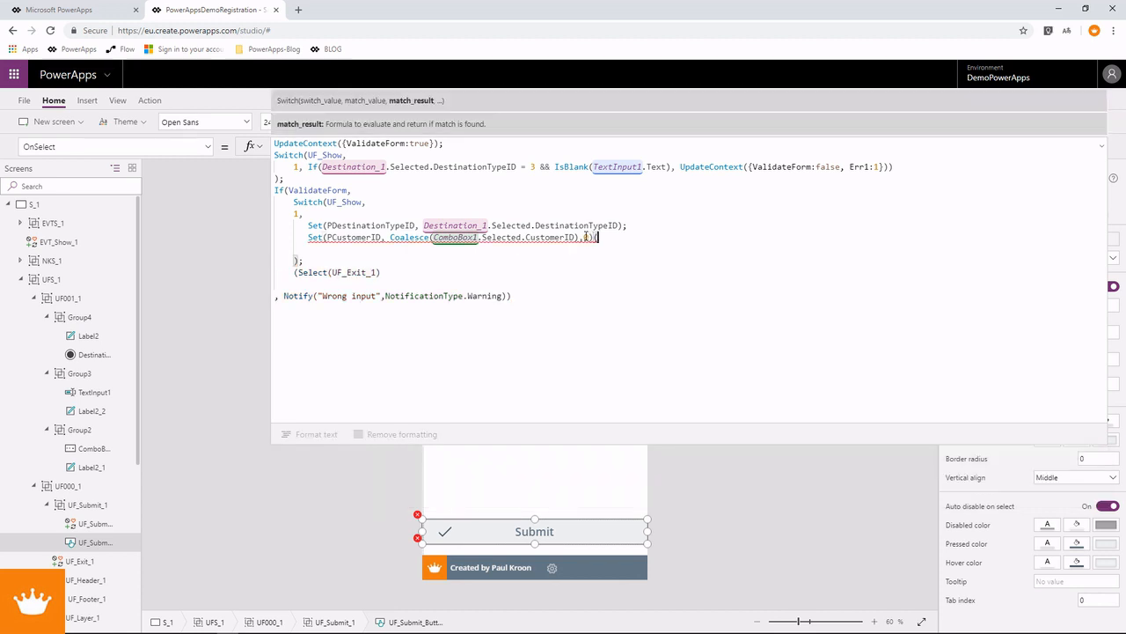
type(")")
key("Left")
key("Left")
key("Left")
key("Left")
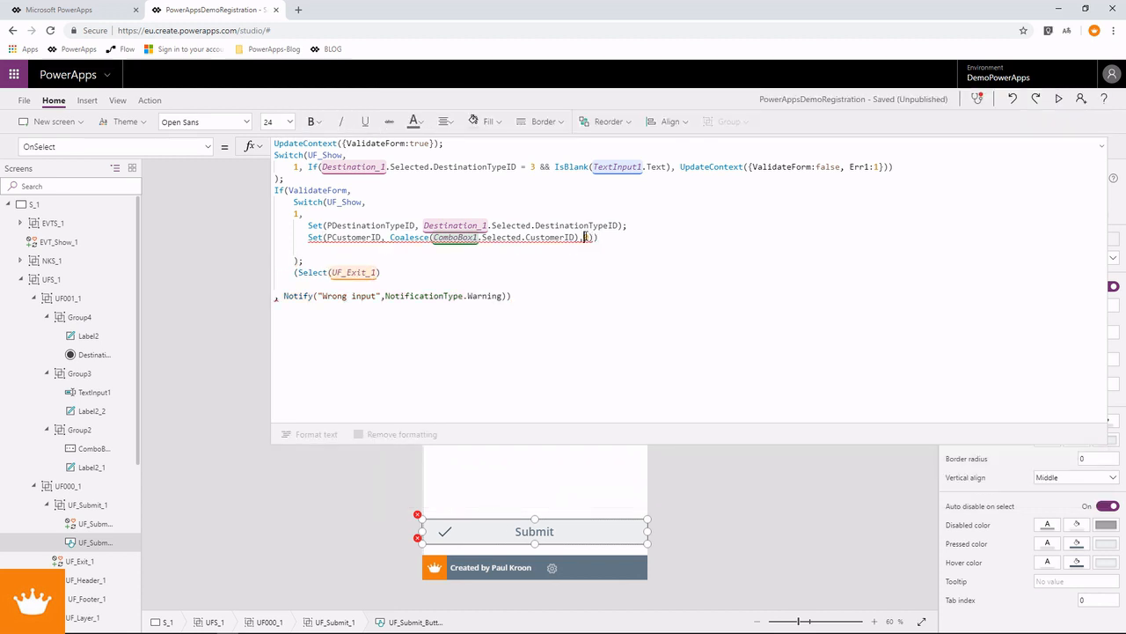
key("BackSpace")
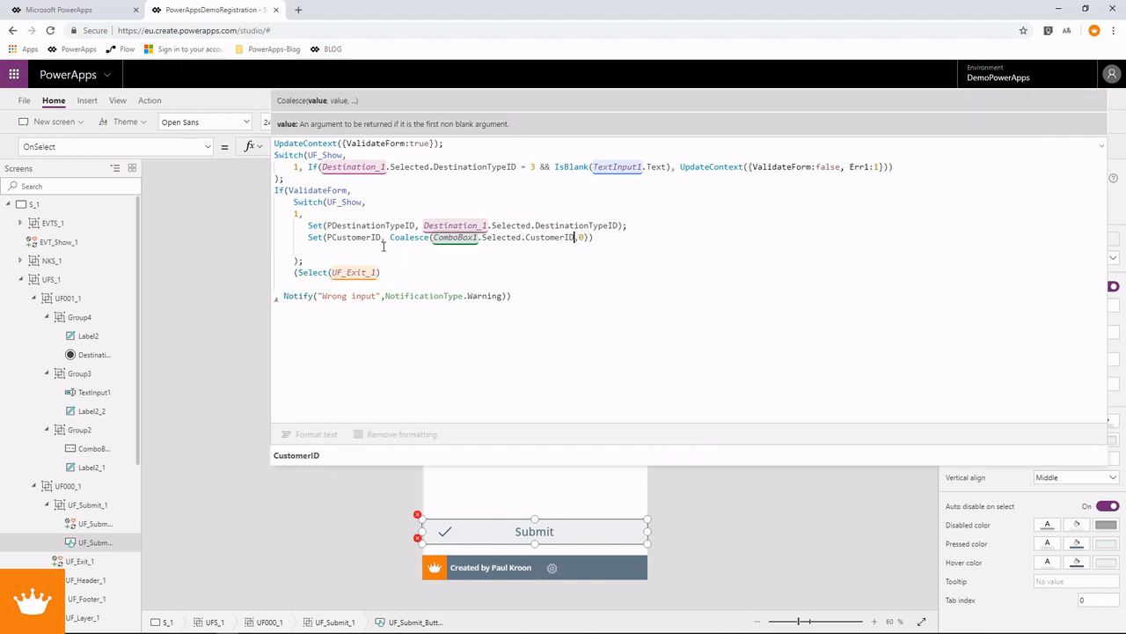
Step: Copy the whole Set(PCustomerID, Coalesce(ComboBox1.Selected.CustomerID,0)) statement from the formula
left_click_drag(434, 237, 574, 237)
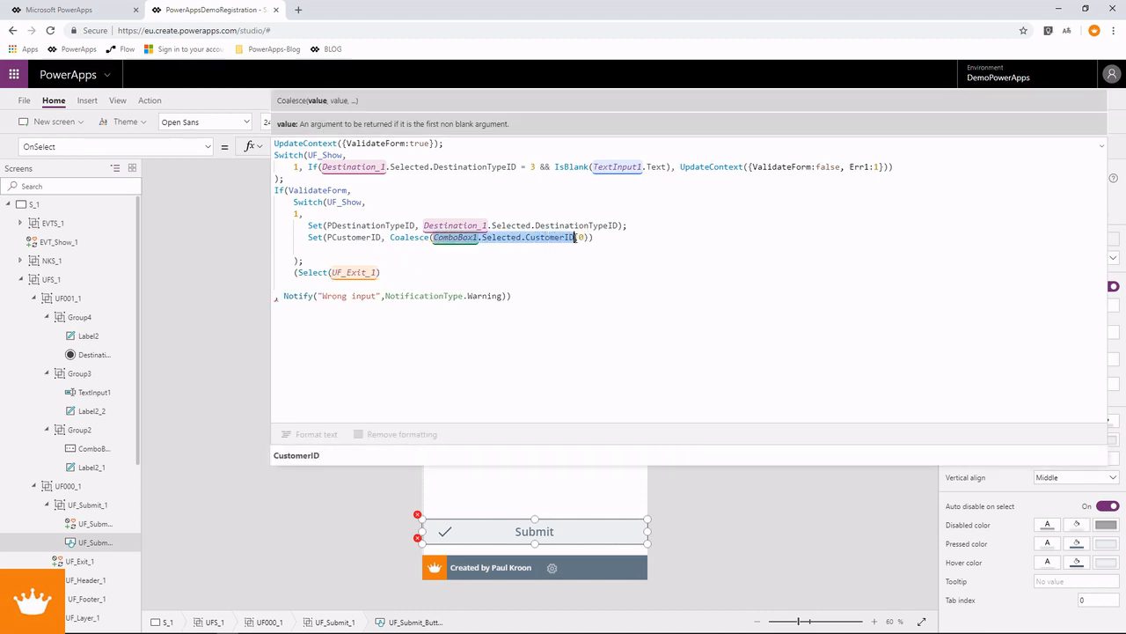
left_click(580, 236)
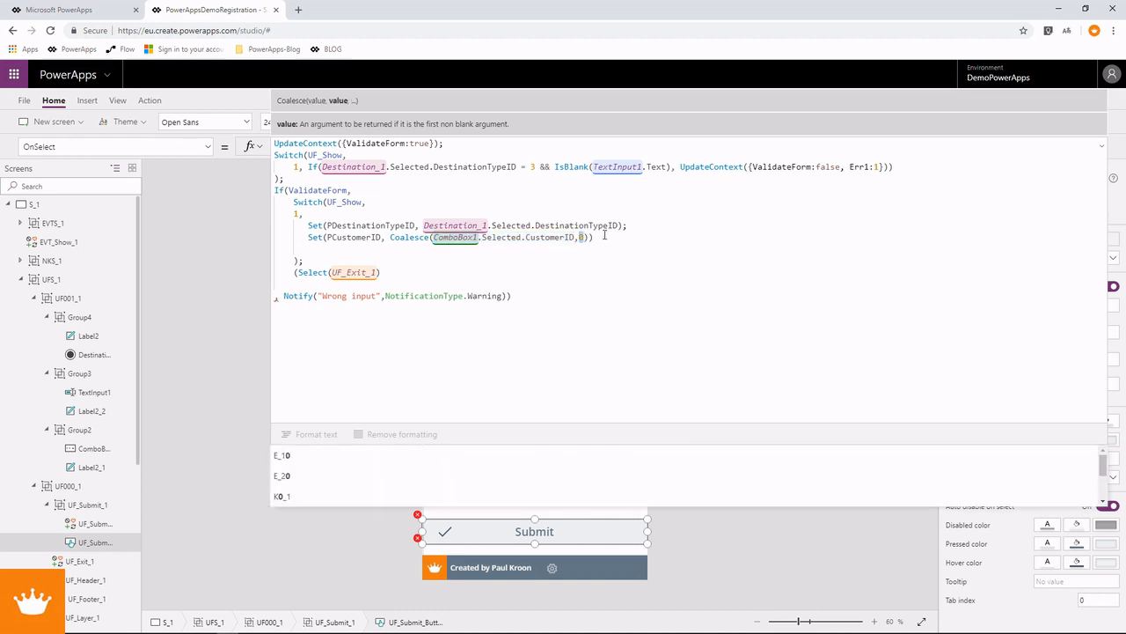
left_click_drag(604, 236, 309, 239)
key("ctrl+c")
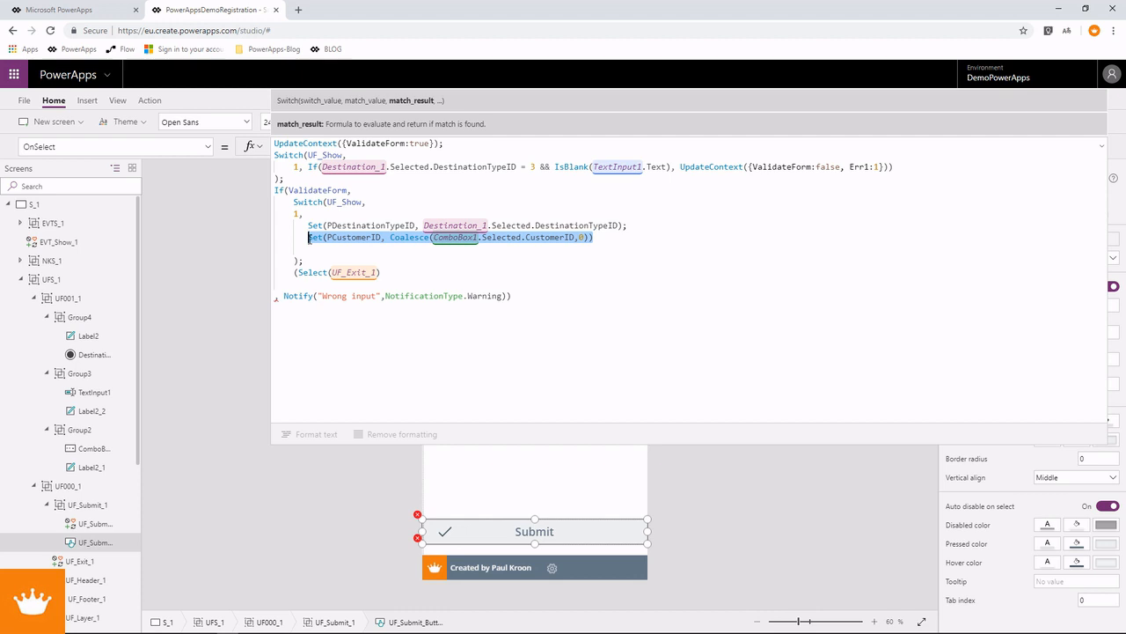
Step: Collapse the formula editor, insert a new button in the Submit group and move it to X 162, Y 0
left_click(1101, 147)
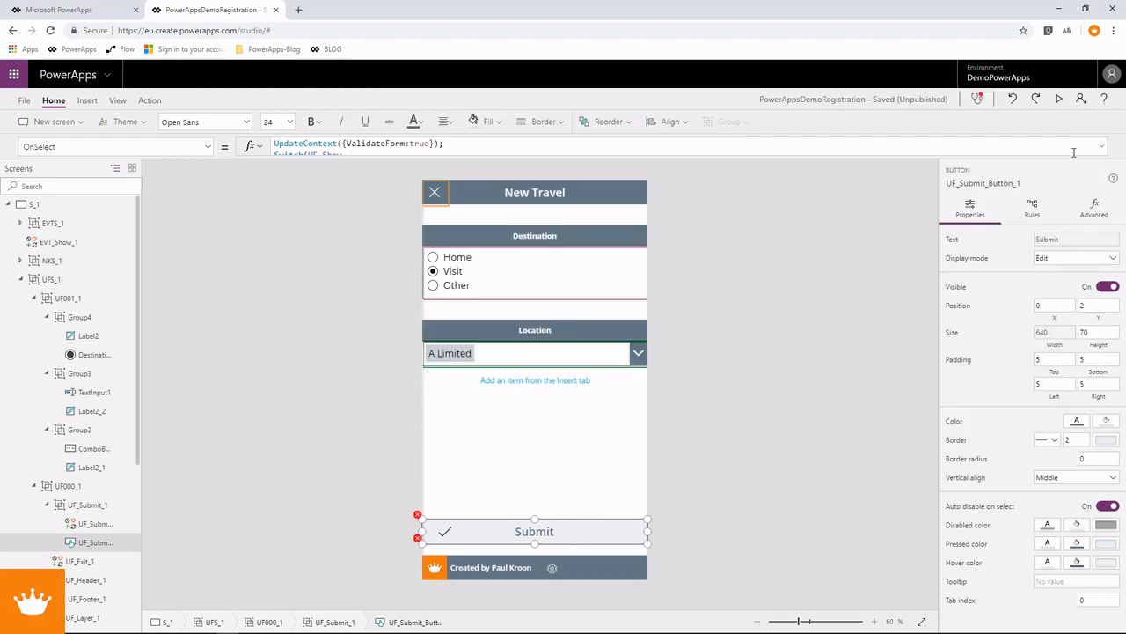
left_click(87, 100)
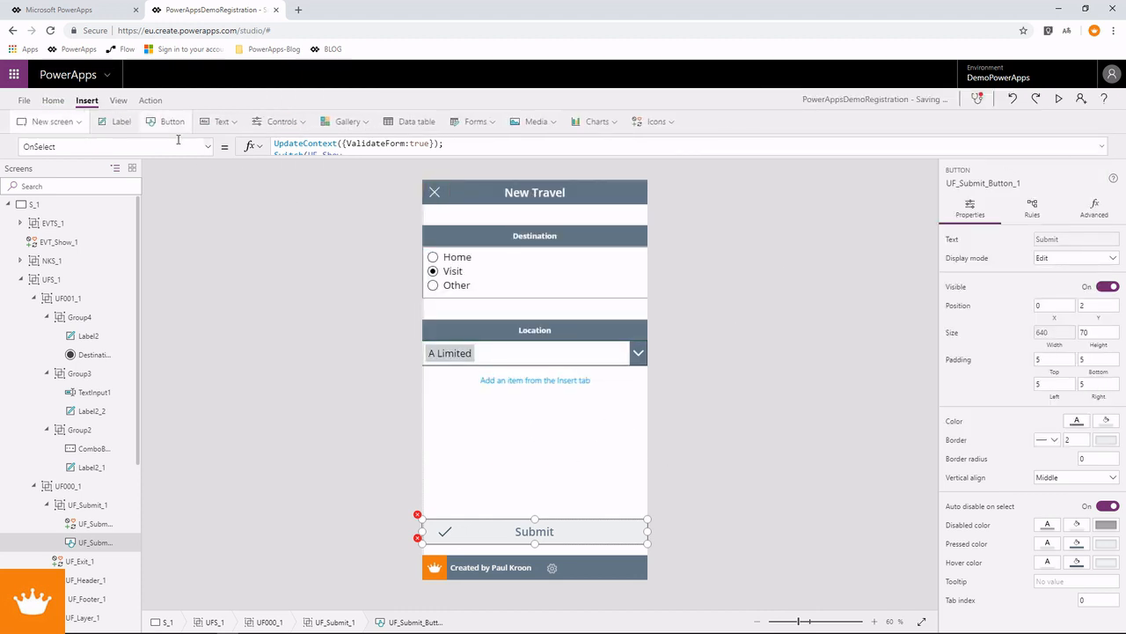
left_click(167, 123)
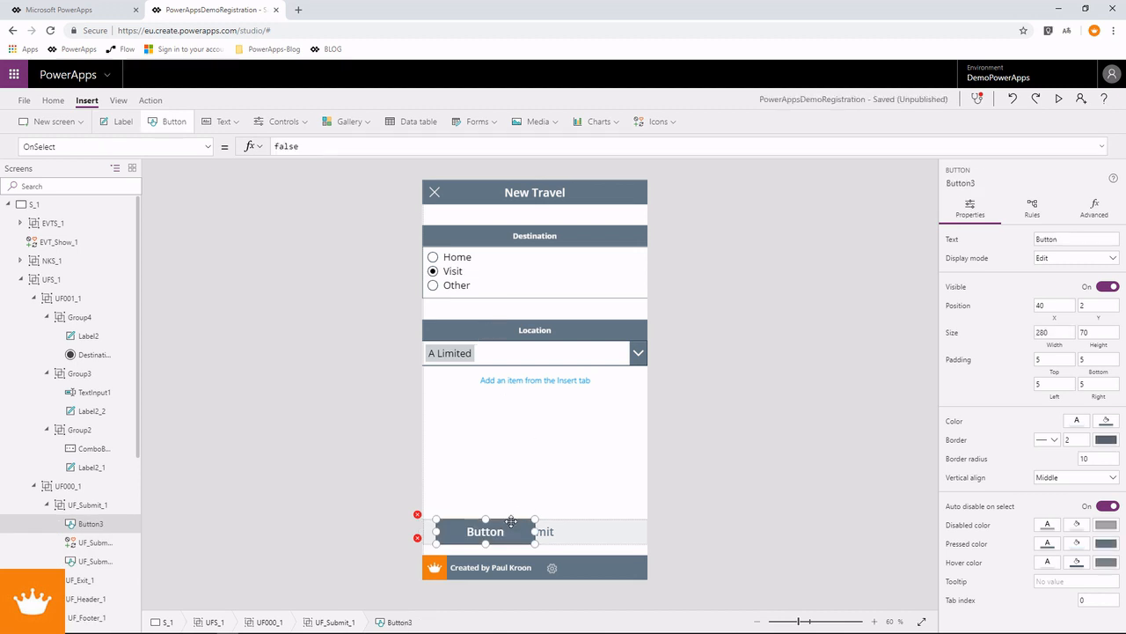
left_click_drag(550, 439, 554, 471)
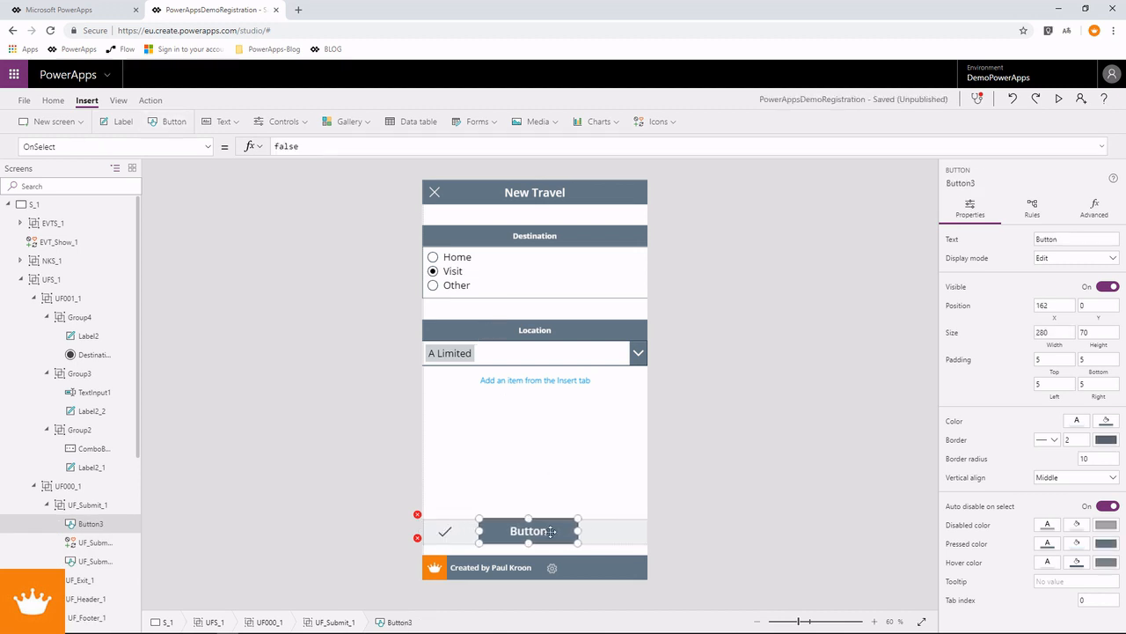
Step: Replace the Submit group's button with one at X 151, Y 641 in group UF001_1, using the copied Set(PCustomerID, Coalesce(ComboBox1.Selected.CustomerID,0)) as its OnSelect formula
key("Delete")
left_click(530, 473)
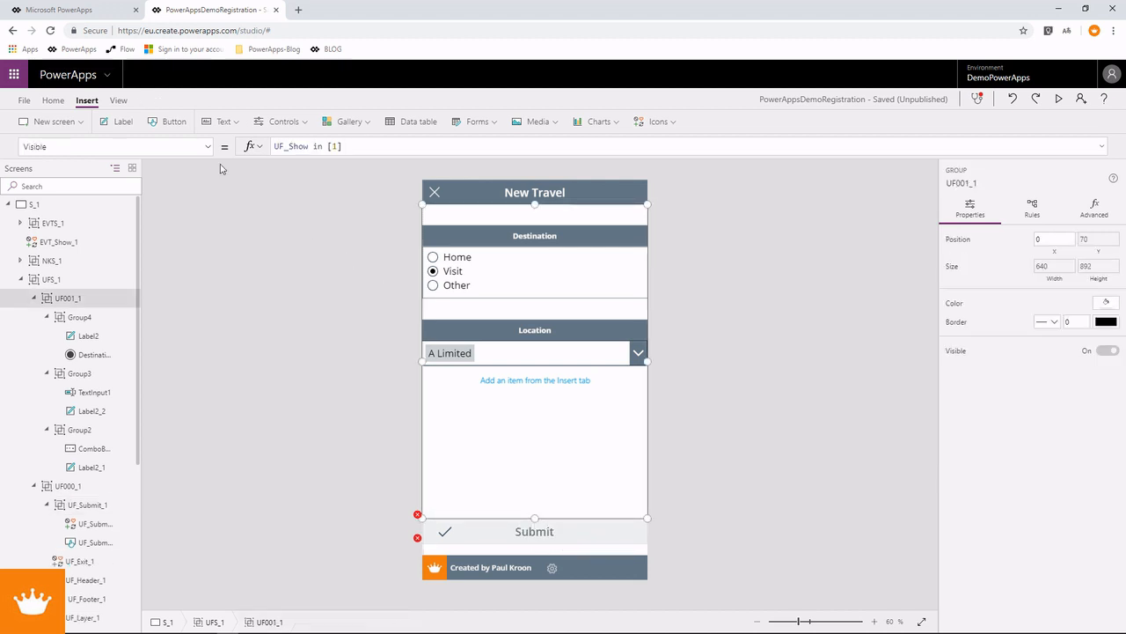
left_click(170, 123)
left_click_drag(480, 231, 519, 442)
left_click_drag(322, 146, 262, 151)
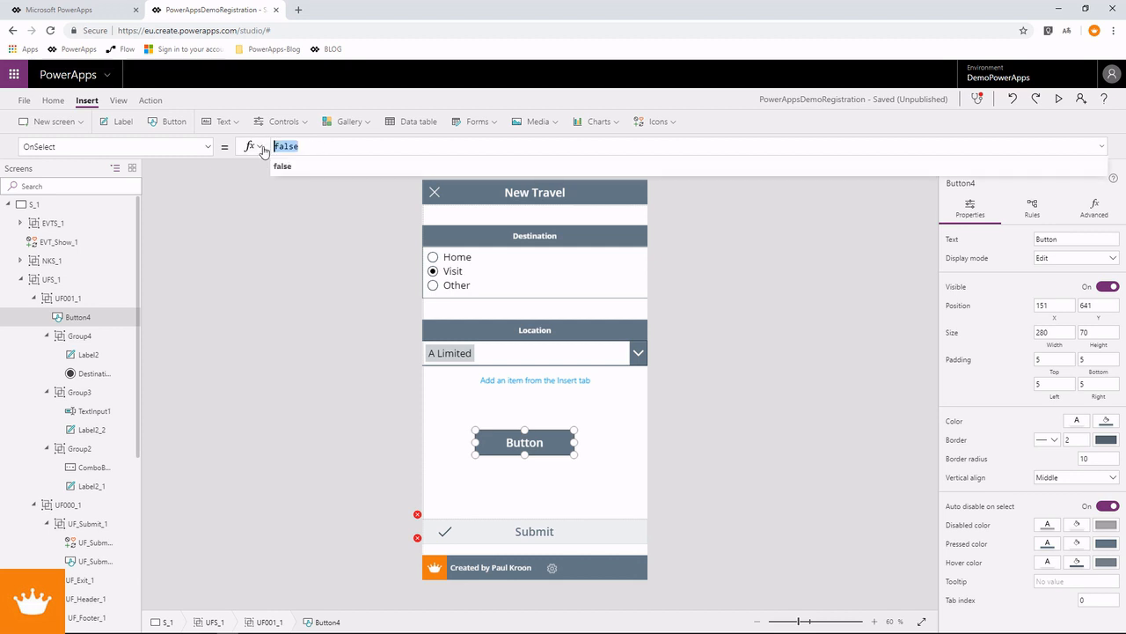
key("ctrl+v")
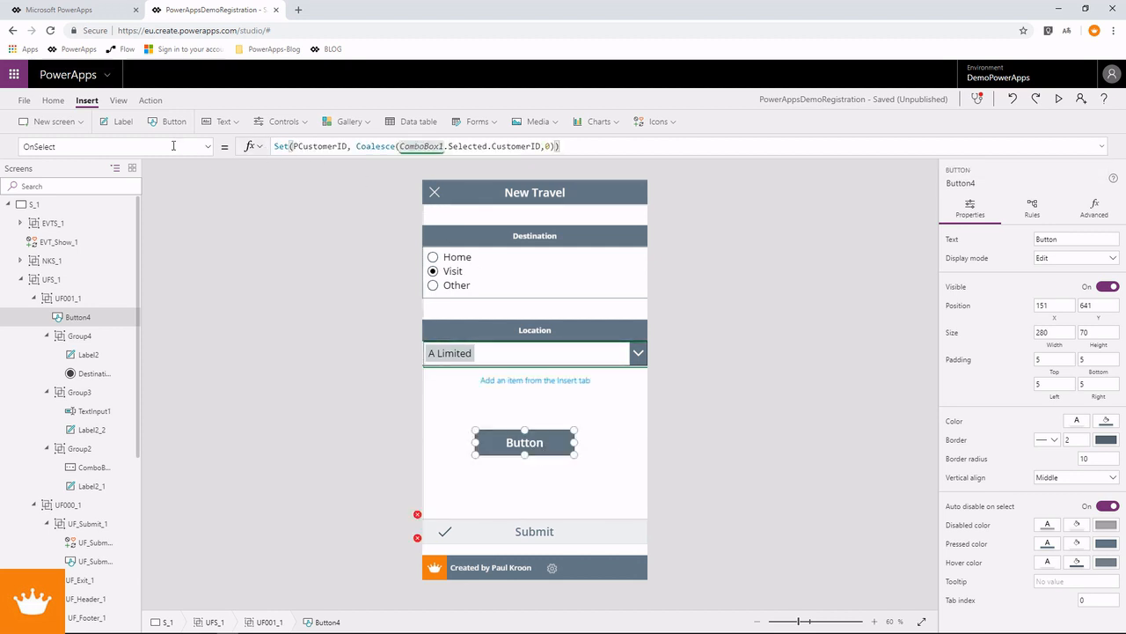
Step: Insert a label above the test button at X 66, Y 546 and set its text formula to PCustomerID
left_click(119, 121)
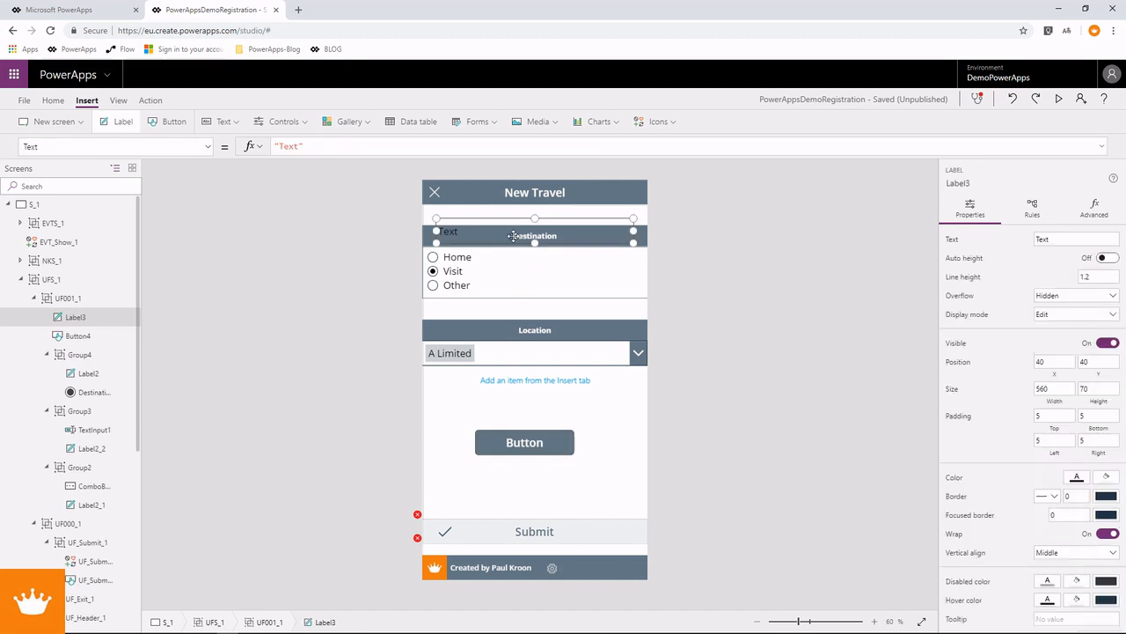
left_click_drag(514, 236, 526, 413)
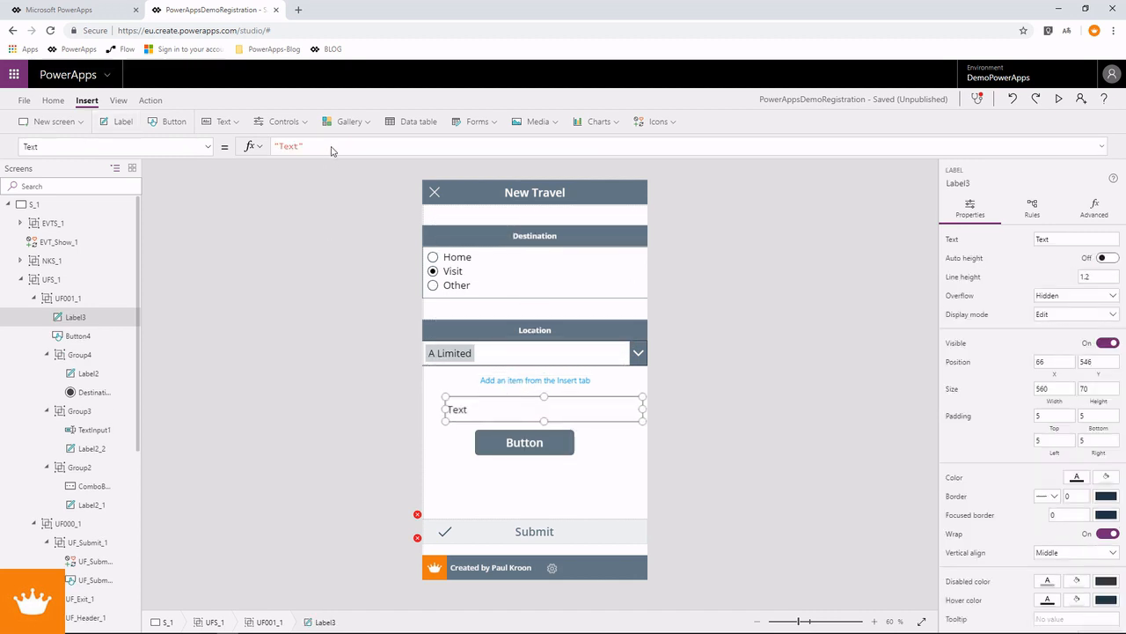
left_click_drag(305, 146, 244, 144)
type("PCusto")
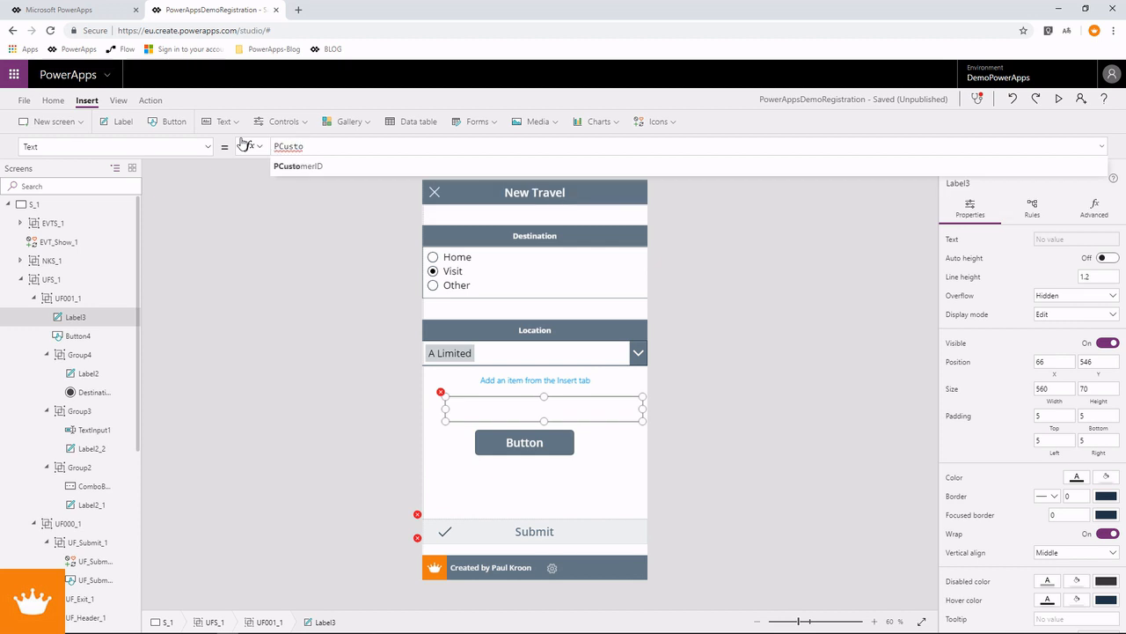
key("Tab")
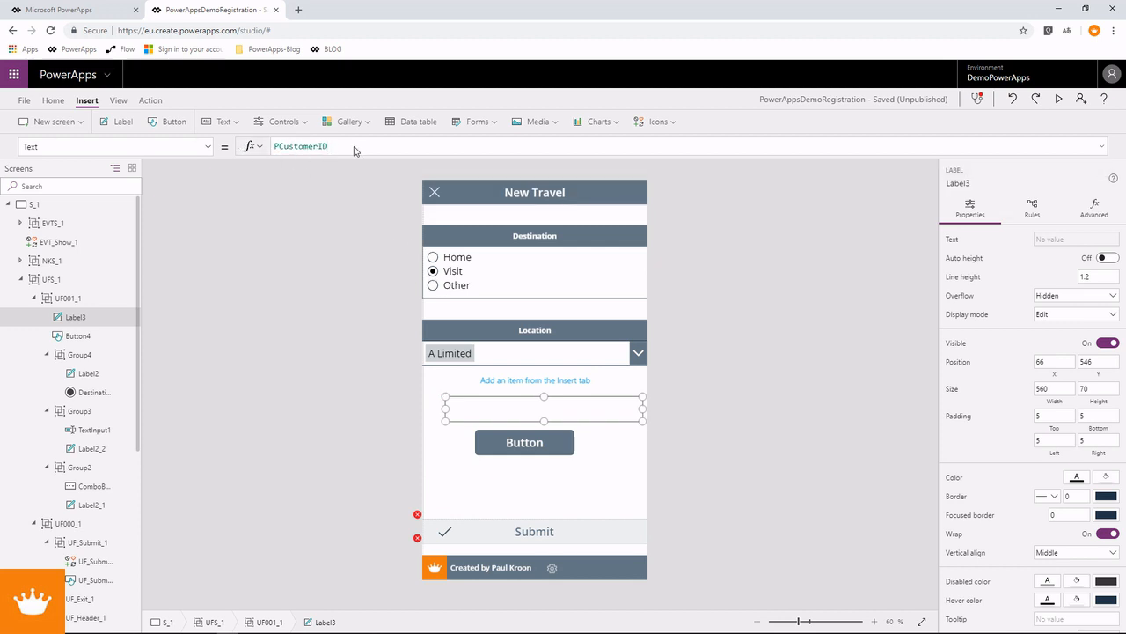
left_click(465, 440)
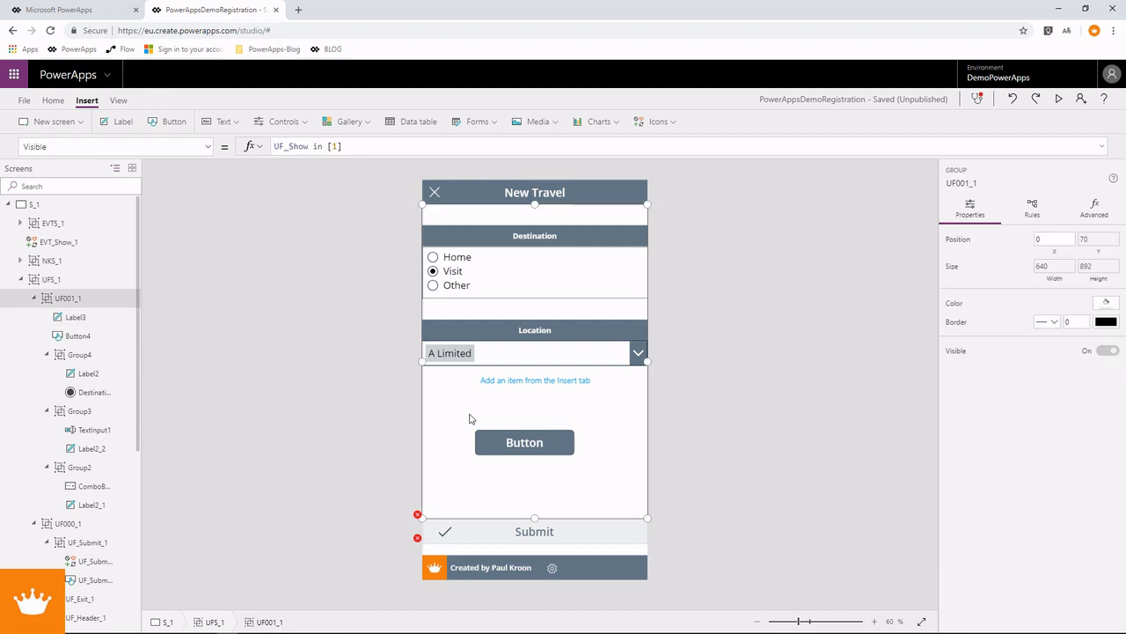
left_click(469, 417)
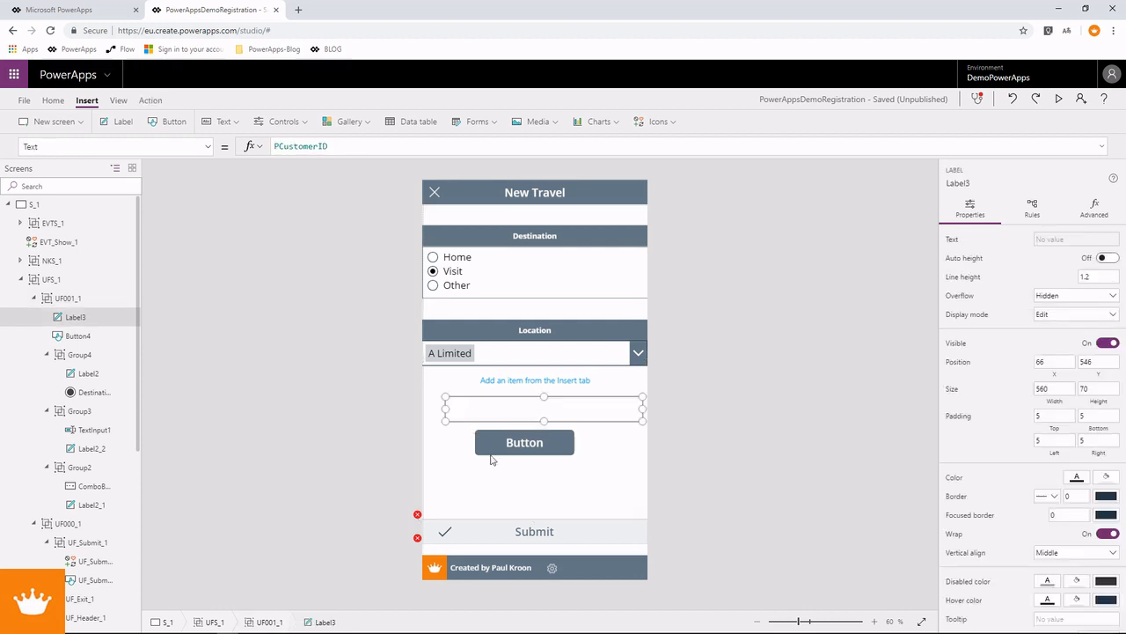
Step: Open the Events overlay, run event 10 - Set Parameters, and return to the New Travel form
key("alt")
key("alt")
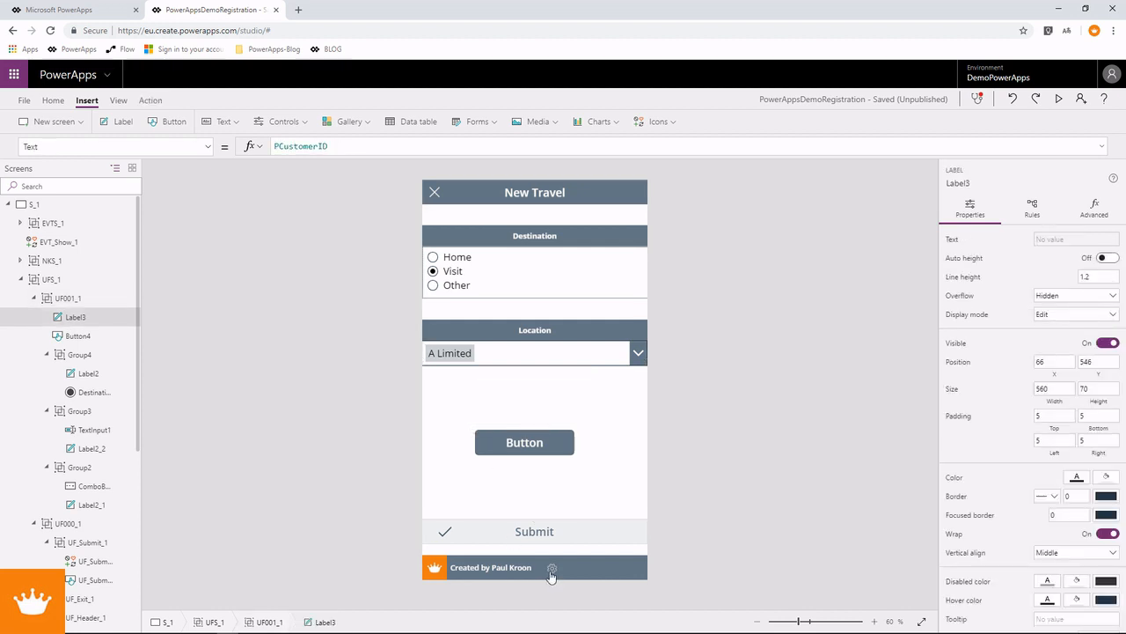
left_click(551, 576, "alt")
left_click(473, 460)
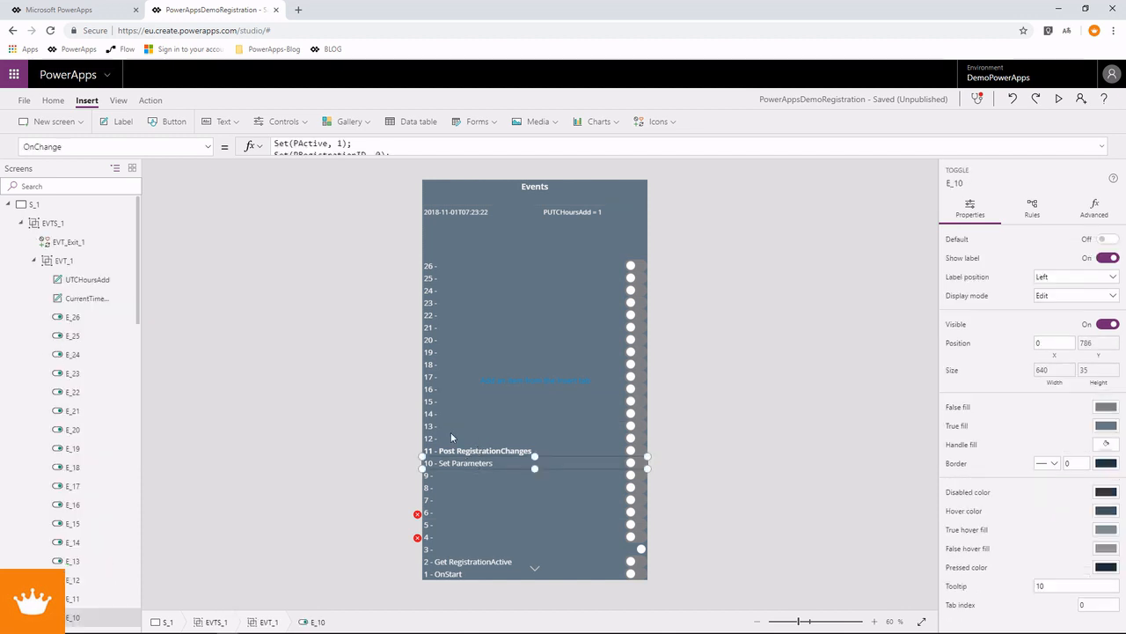
left_click(1101, 147)
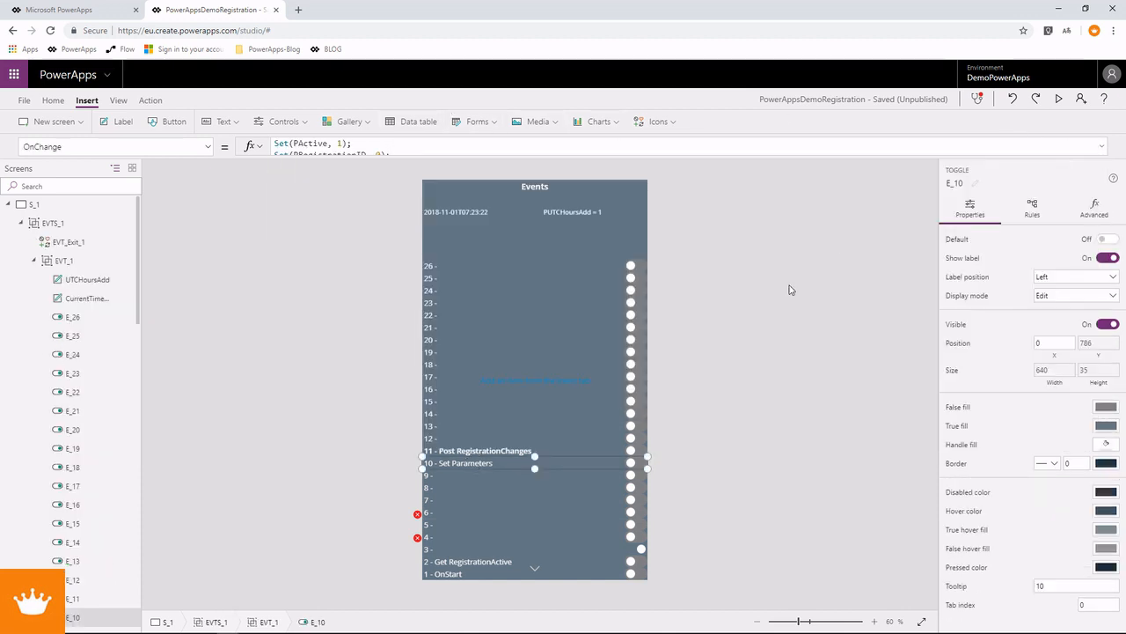
left_click(1101, 147)
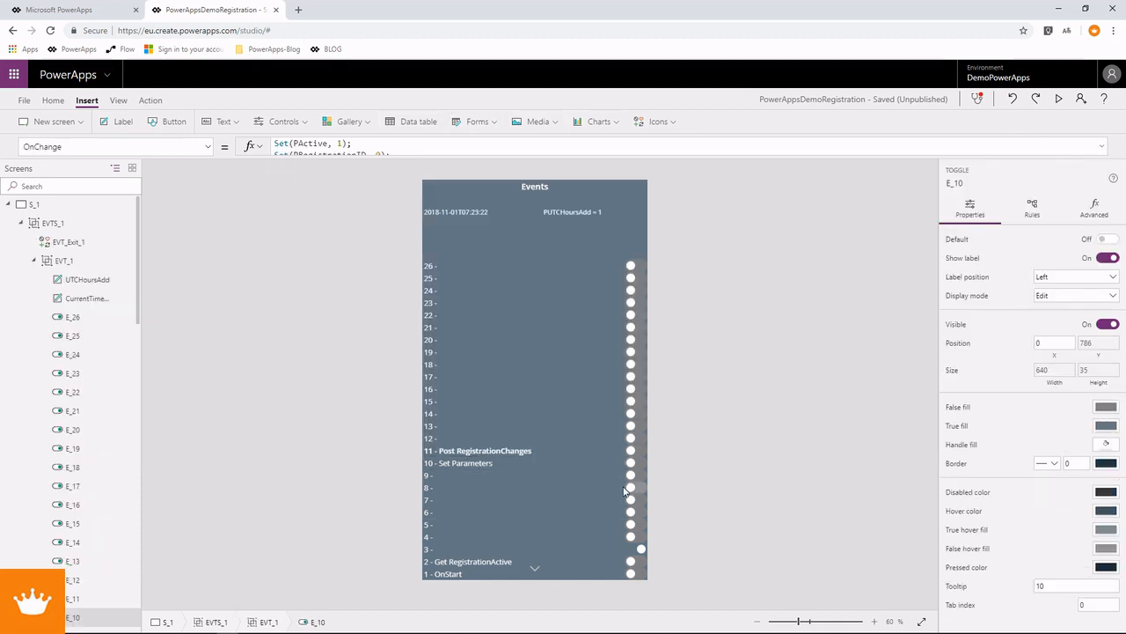
left_click(632, 463)
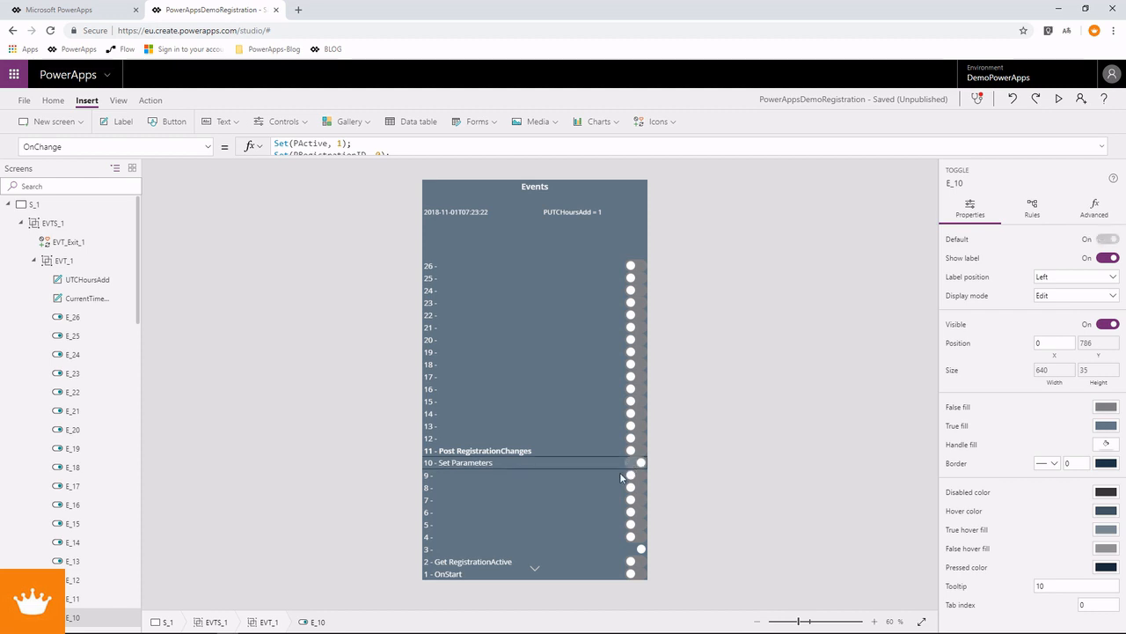
left_click(535, 571, "alt")
Step: Run the new test button with A Limited selected as the location
left_click(457, 411)
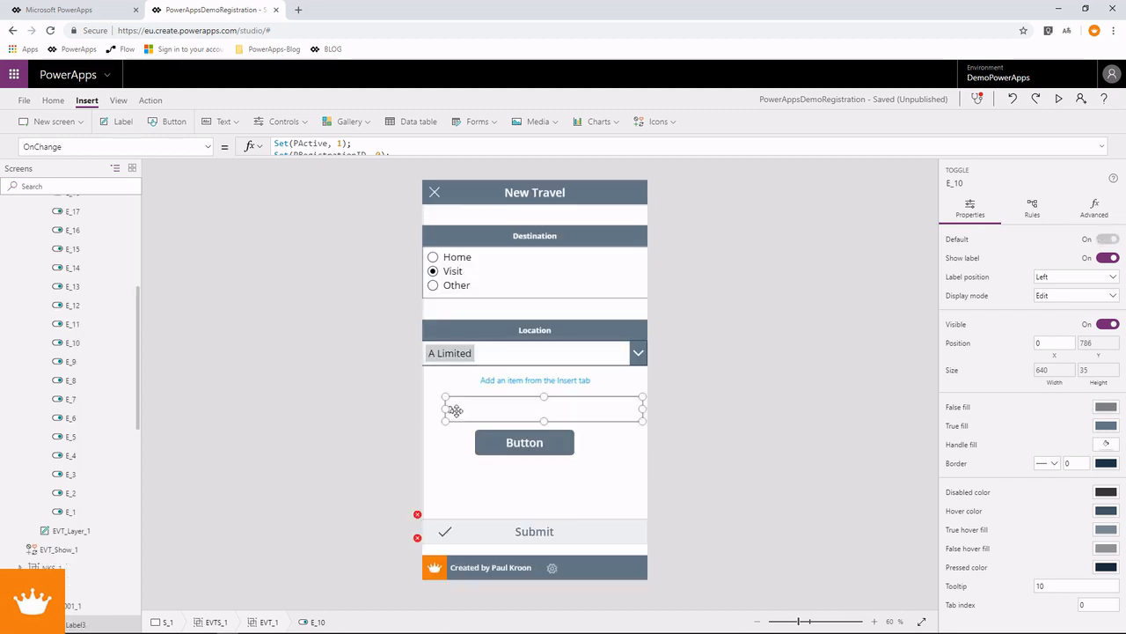
left_click(524, 443)
left_click(524, 446, "alt")
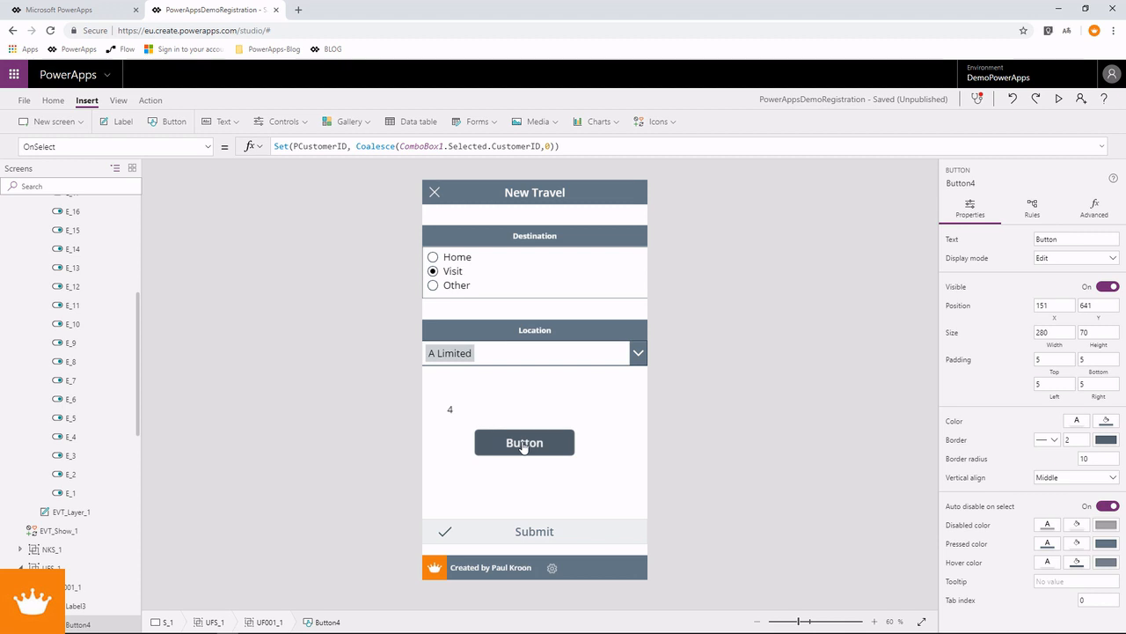
Step: Clear the A Limited selection in the Location combo box and run the test button again
left_click(584, 360)
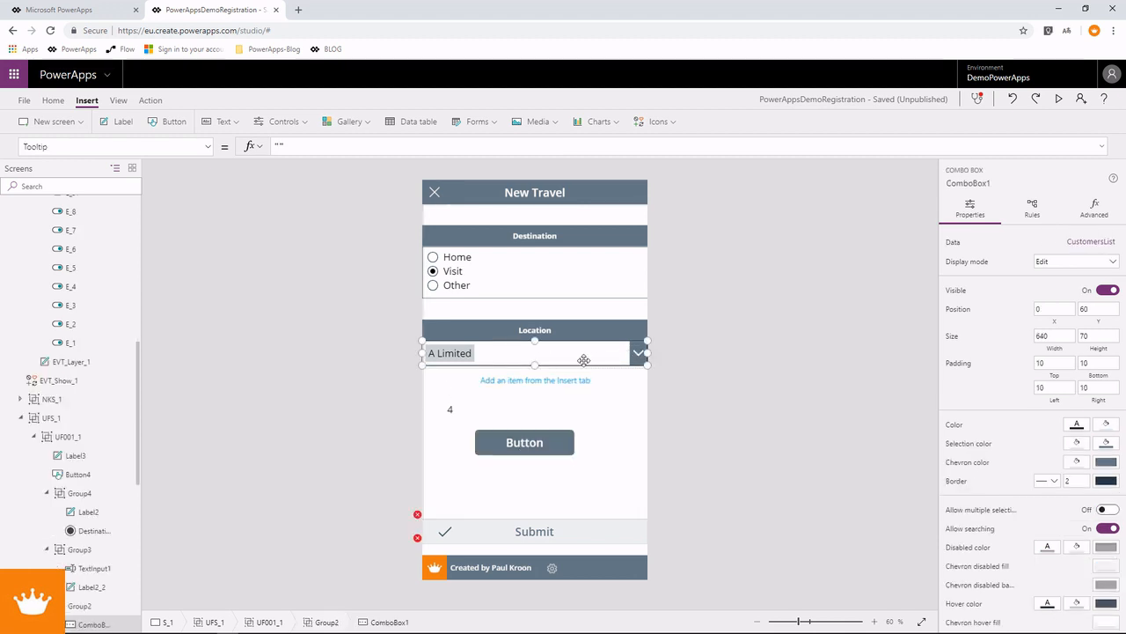
left_click(637, 353, "alt")
left_click(482, 354, "alt")
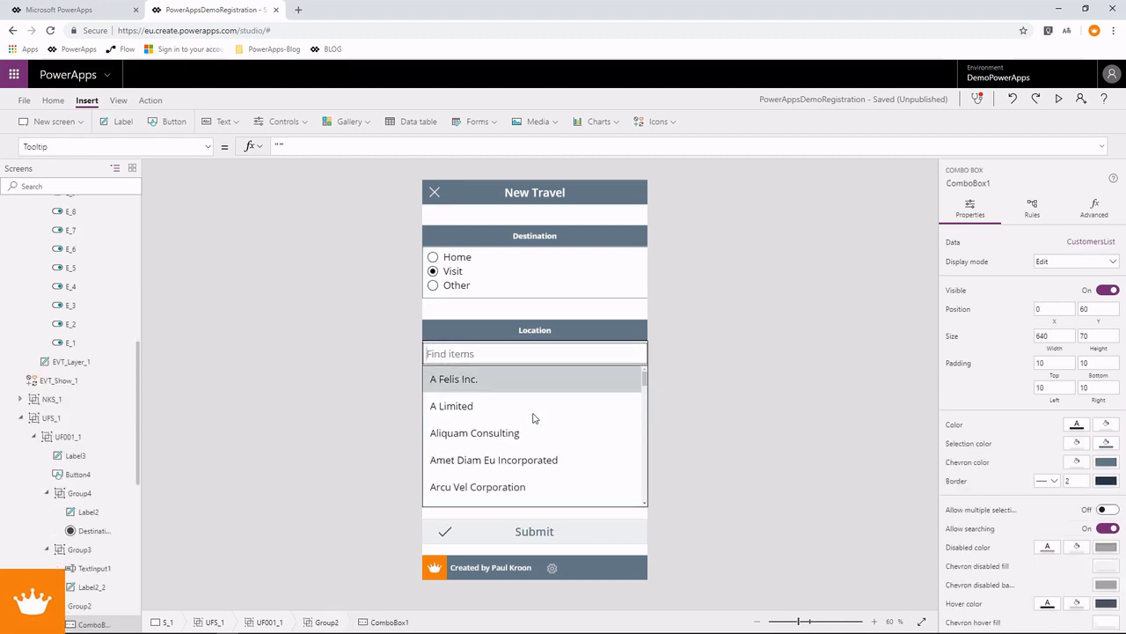
left_click(531, 445, "alt")
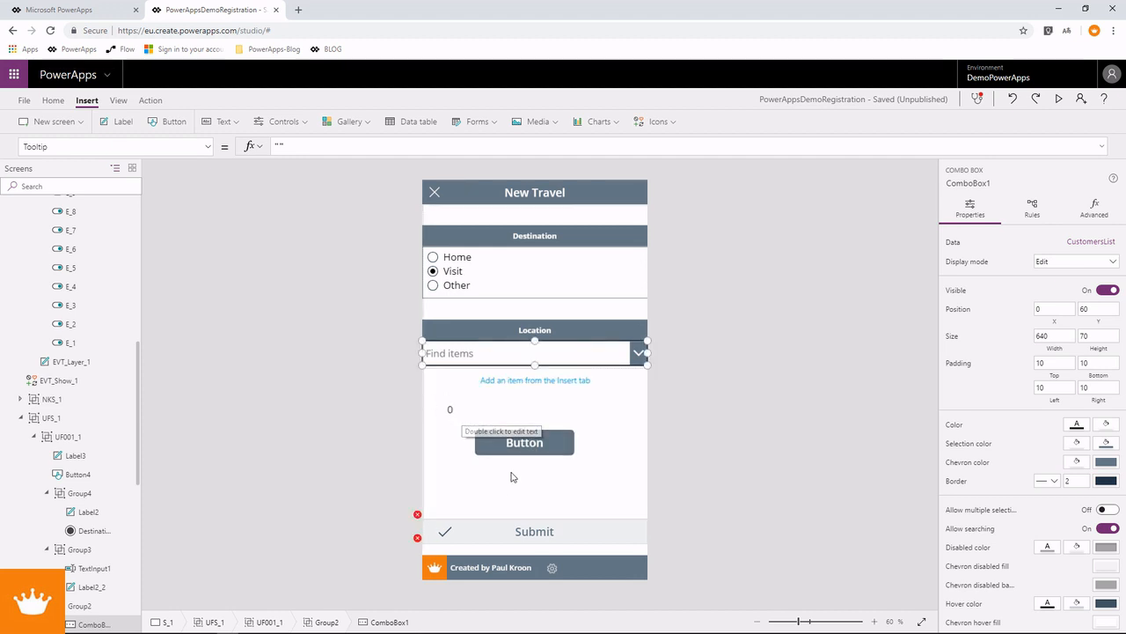
Step: In the Submit button's OnSelect formula, end the PCustomerID statement with a semicolon and begin a Set(PNotes, statement on a new line
left_click(510, 531)
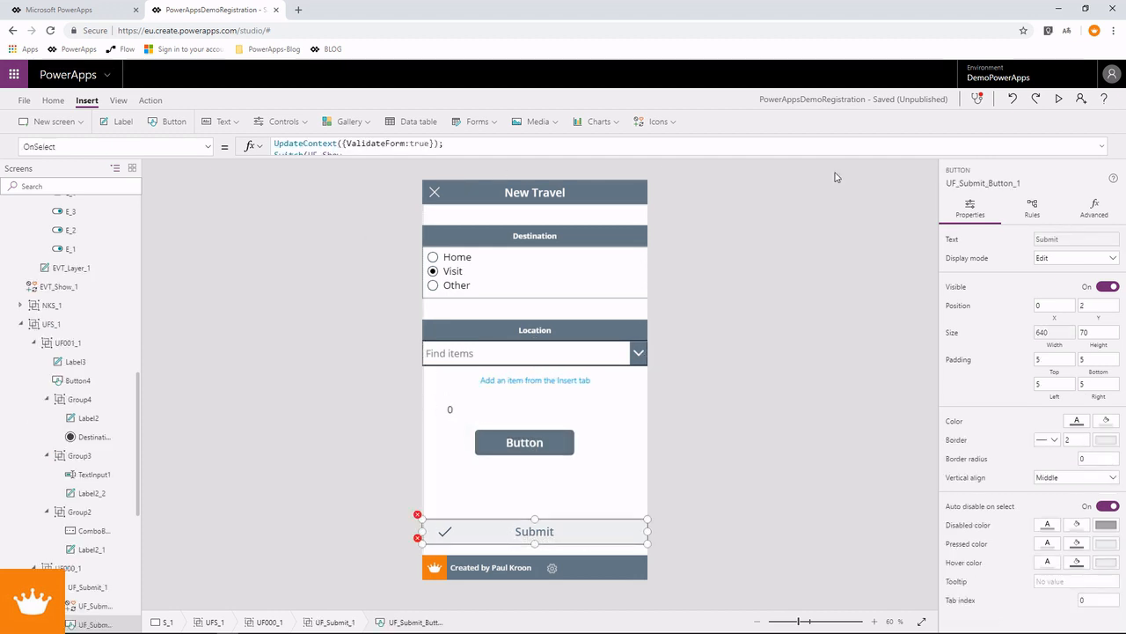
left_click(1102, 146)
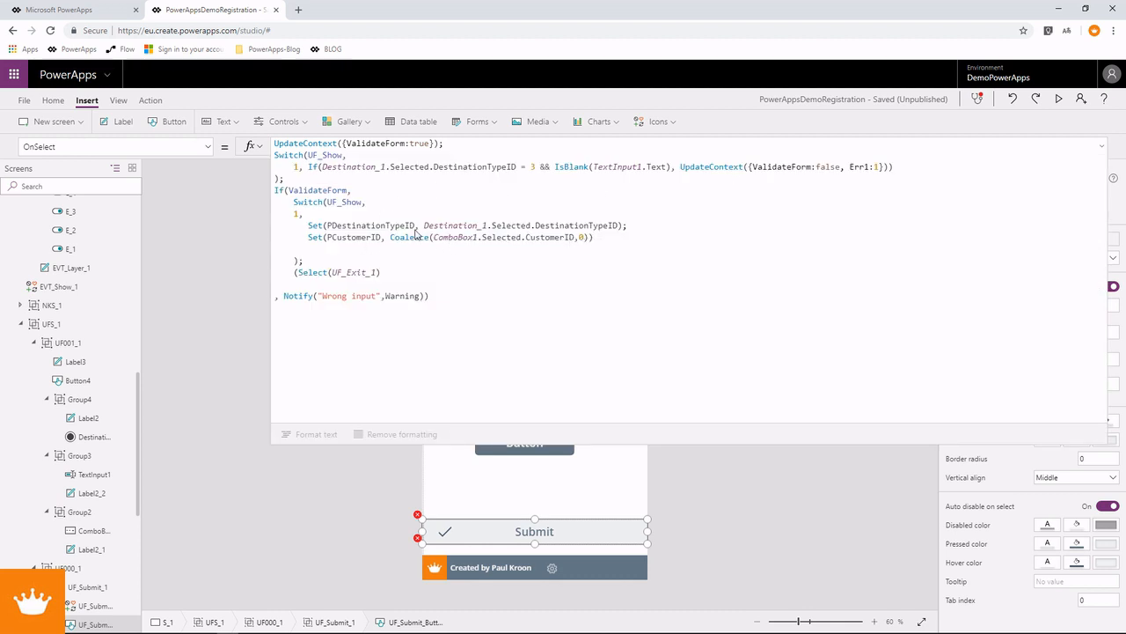
left_click(596, 239)
type(";")
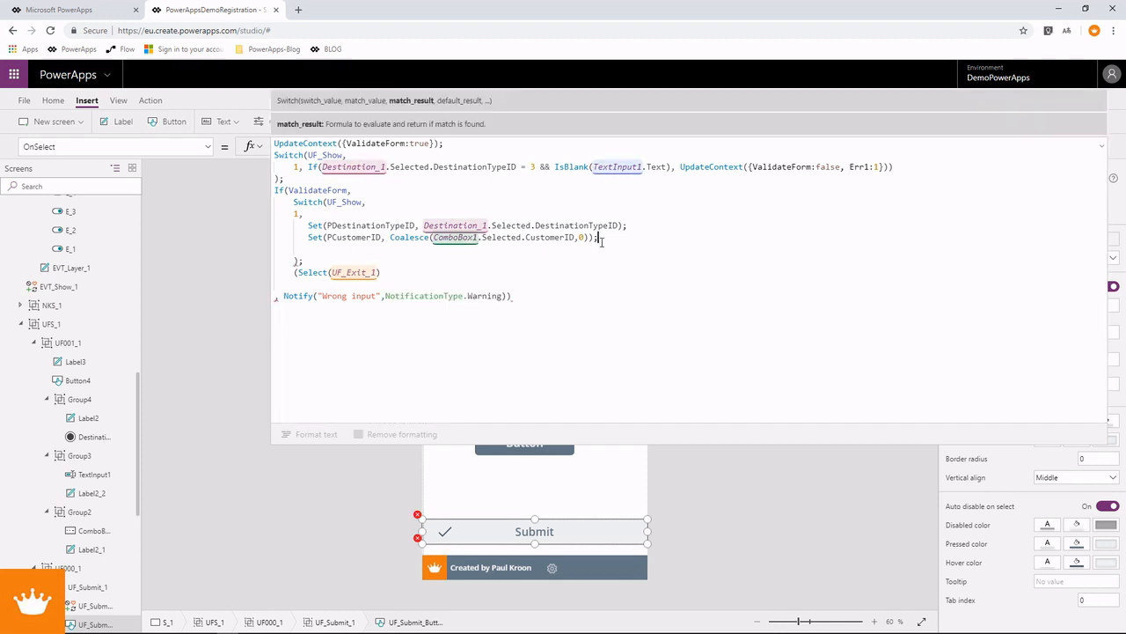
key("Return")
type("Set")
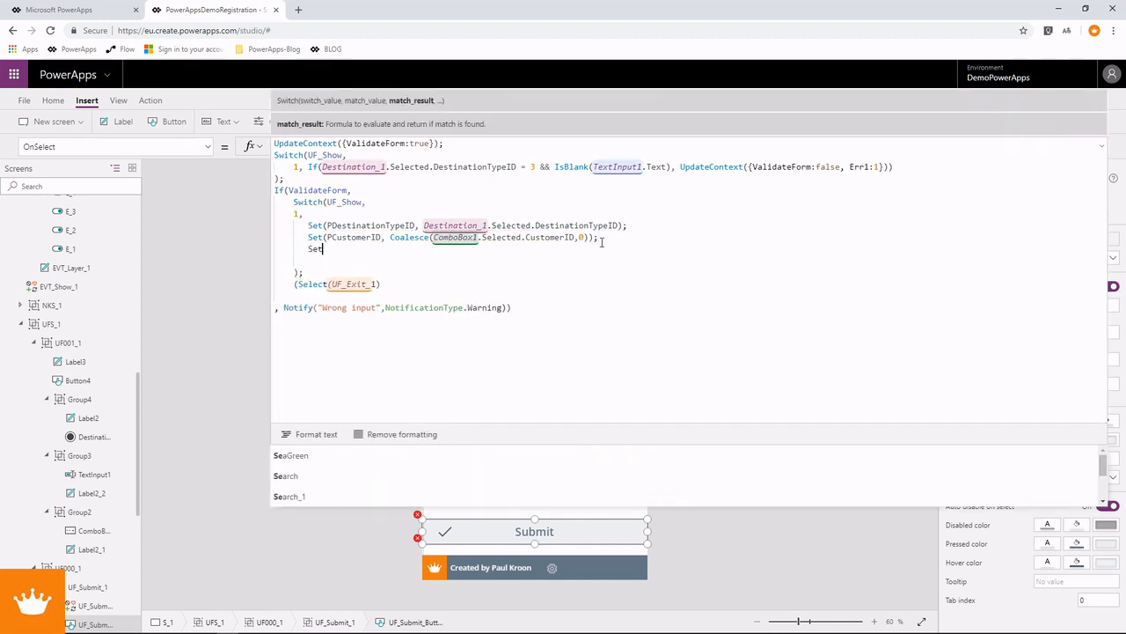
type("(")
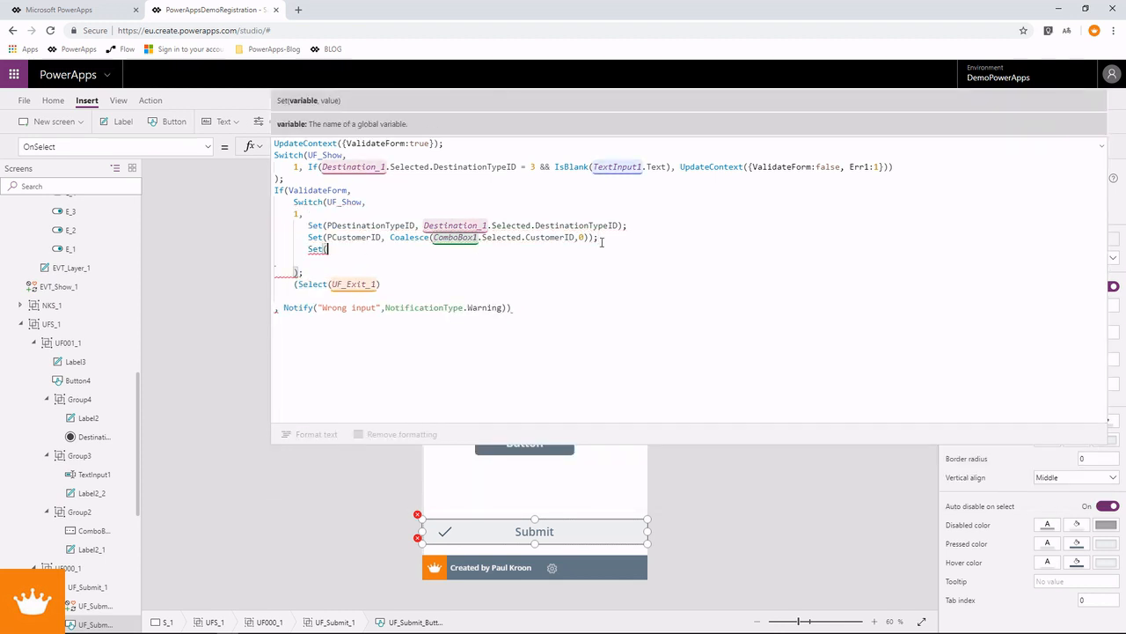
type("PNot")
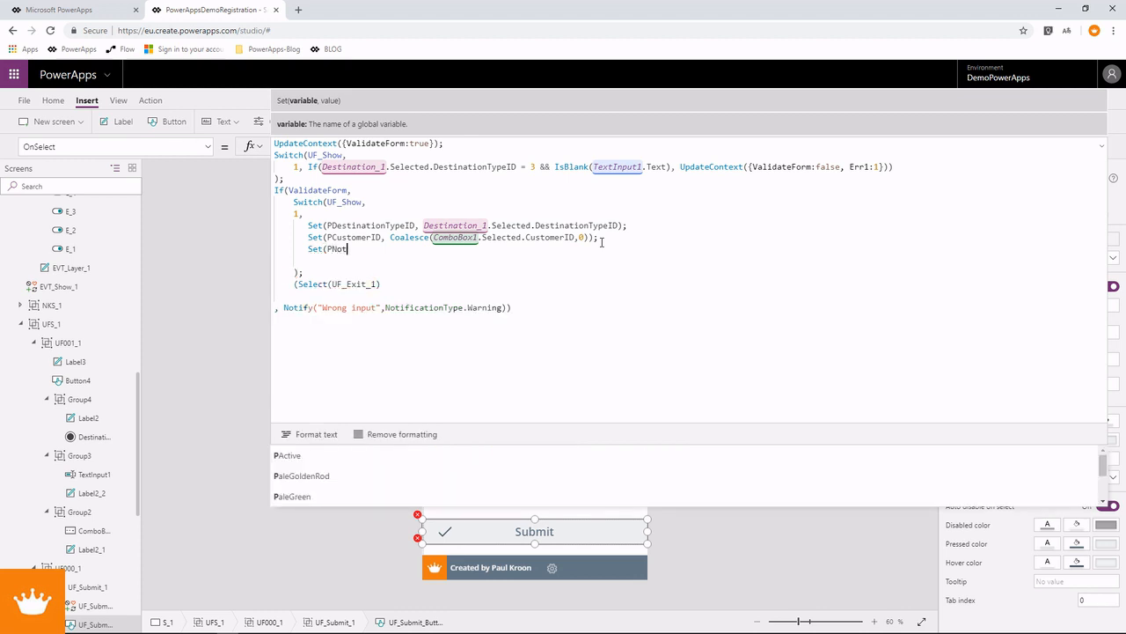
type("es, N")
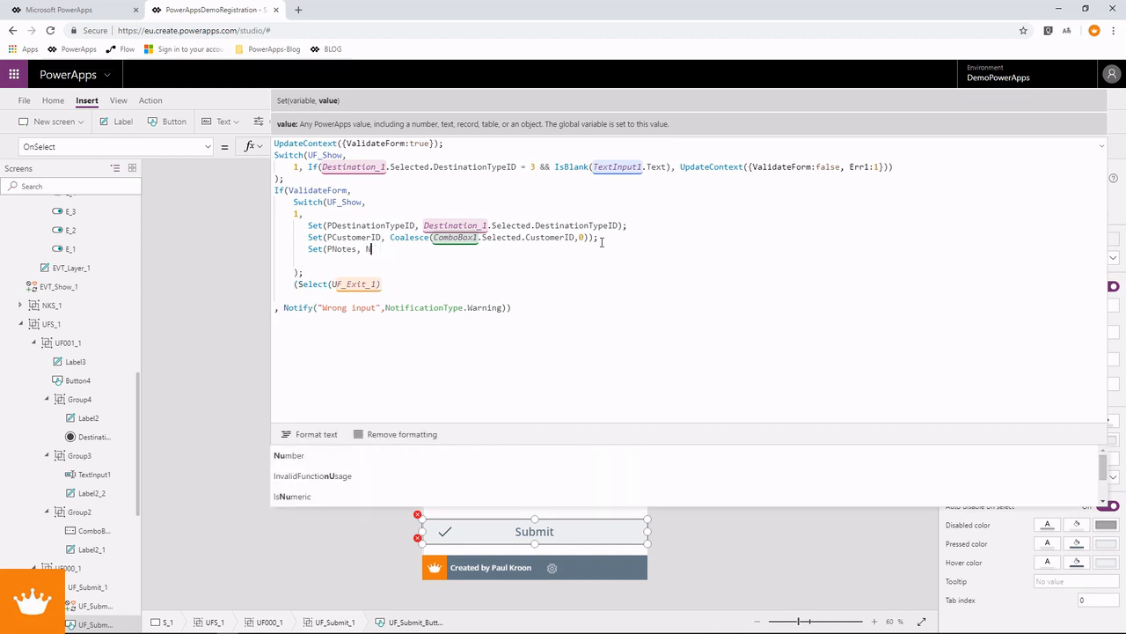
key("BackSpace")
type("Is")
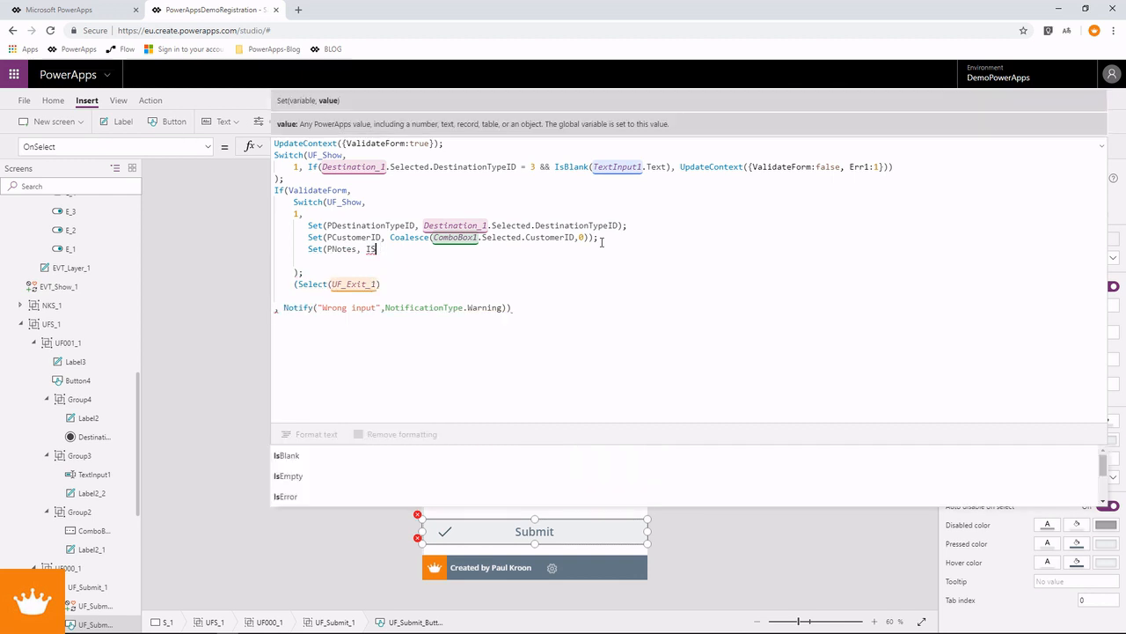
type("NULL")
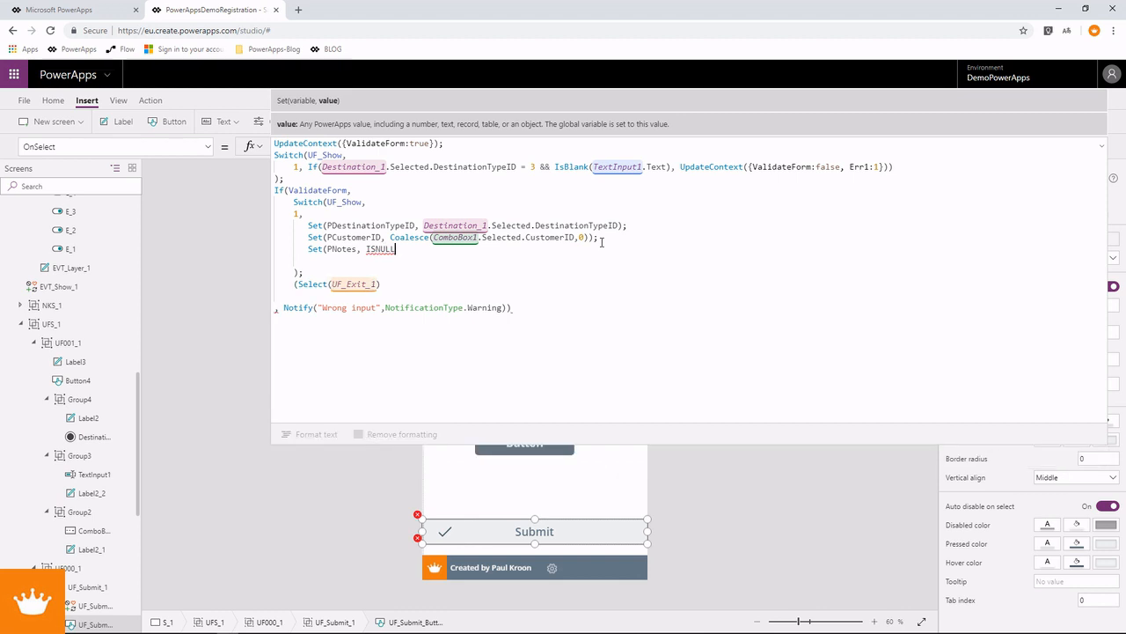
key("BackSpace")
key("BackSpace")
key("BackSpace")
key("BackSpace")
key("BackSpace")
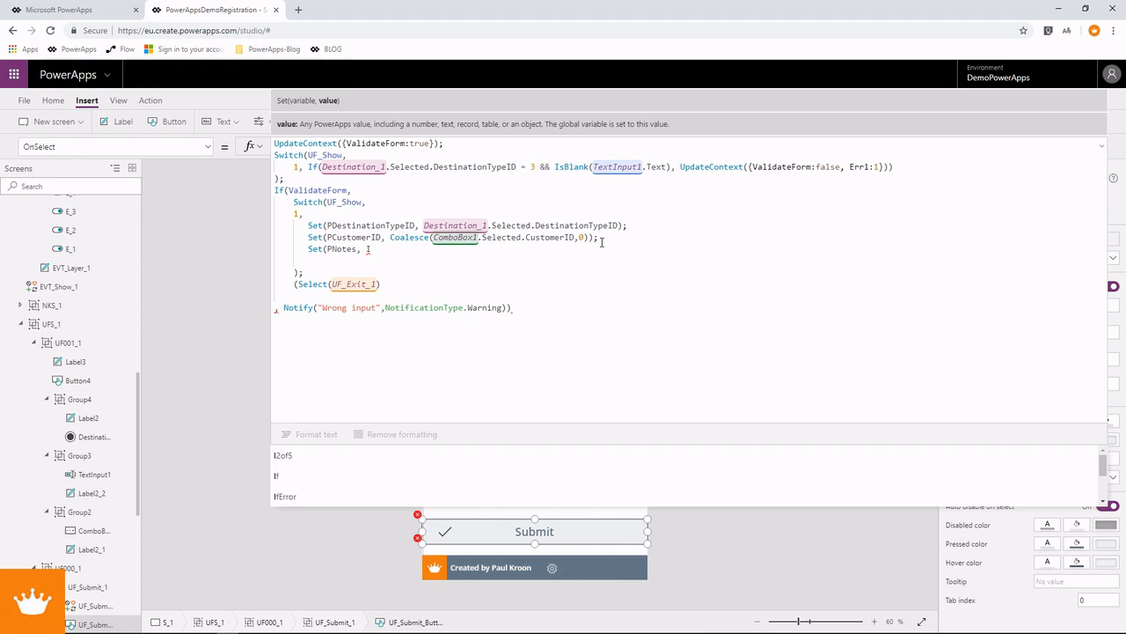
key("BackSpace")
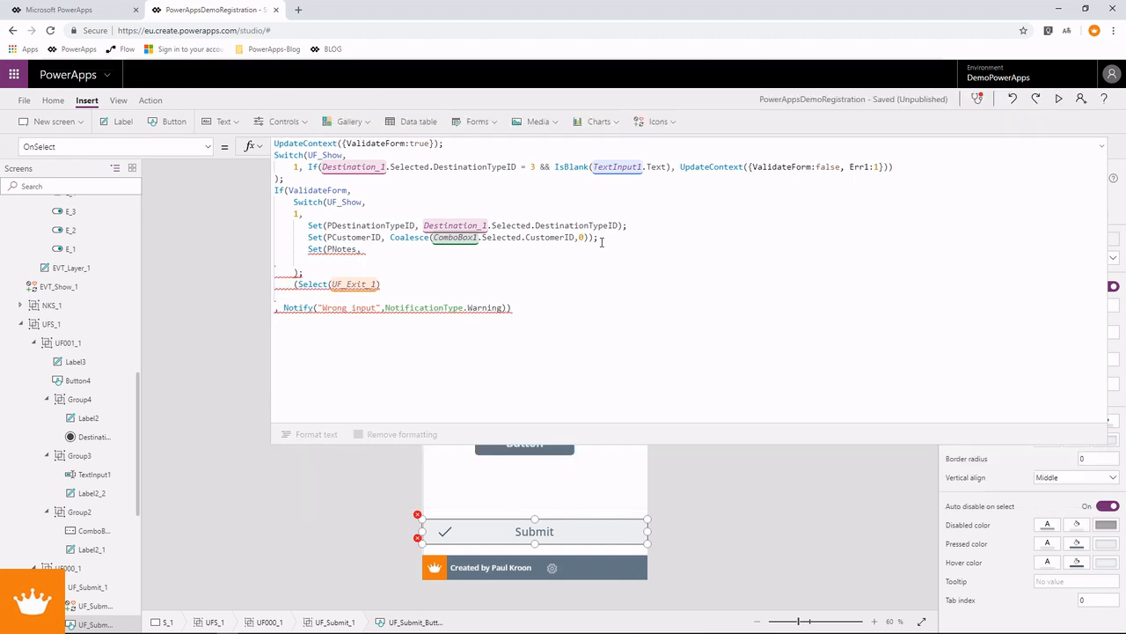
Step: Give the PNotes statement an If( expression with TextInput1.Text and an empty string, and append a copy of TextInput1.Text
type("If(")
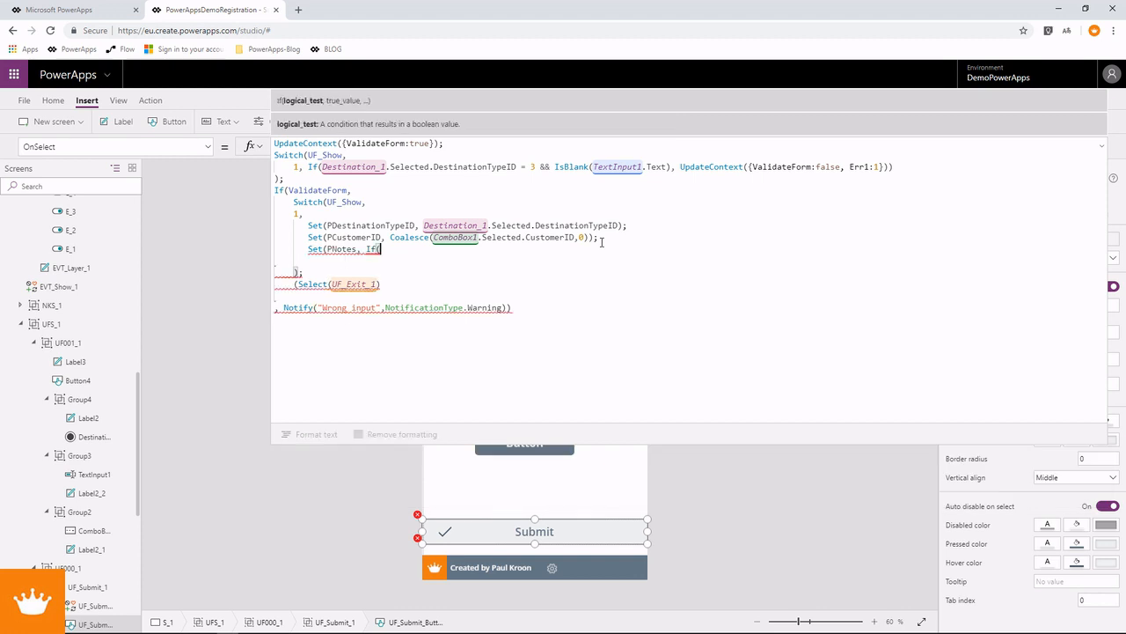
type("TextIn")
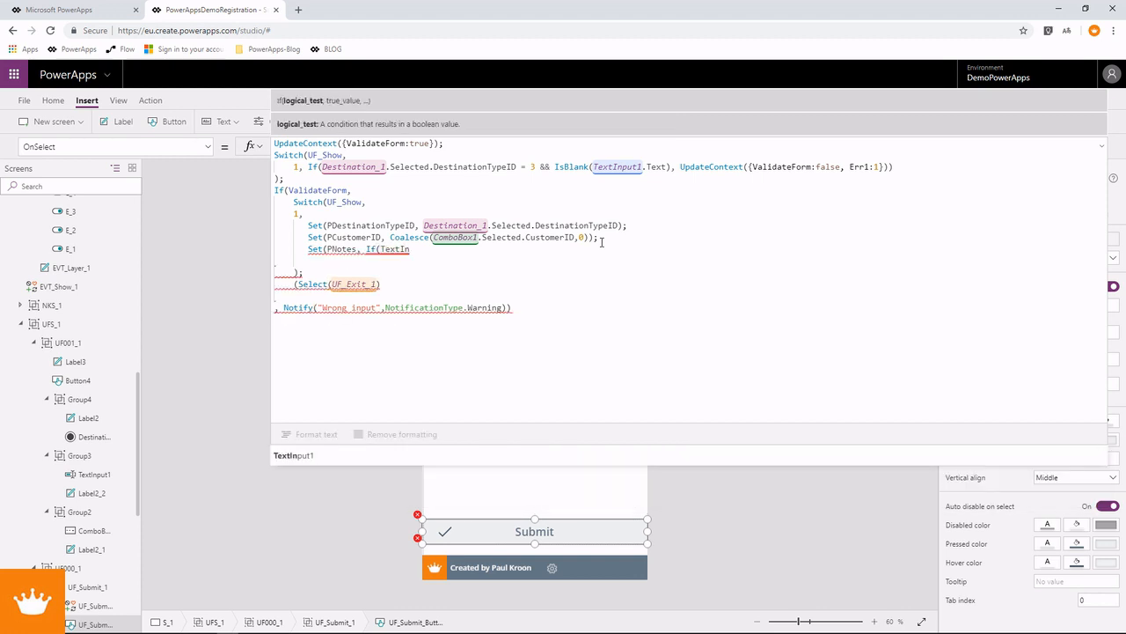
key("Tab")
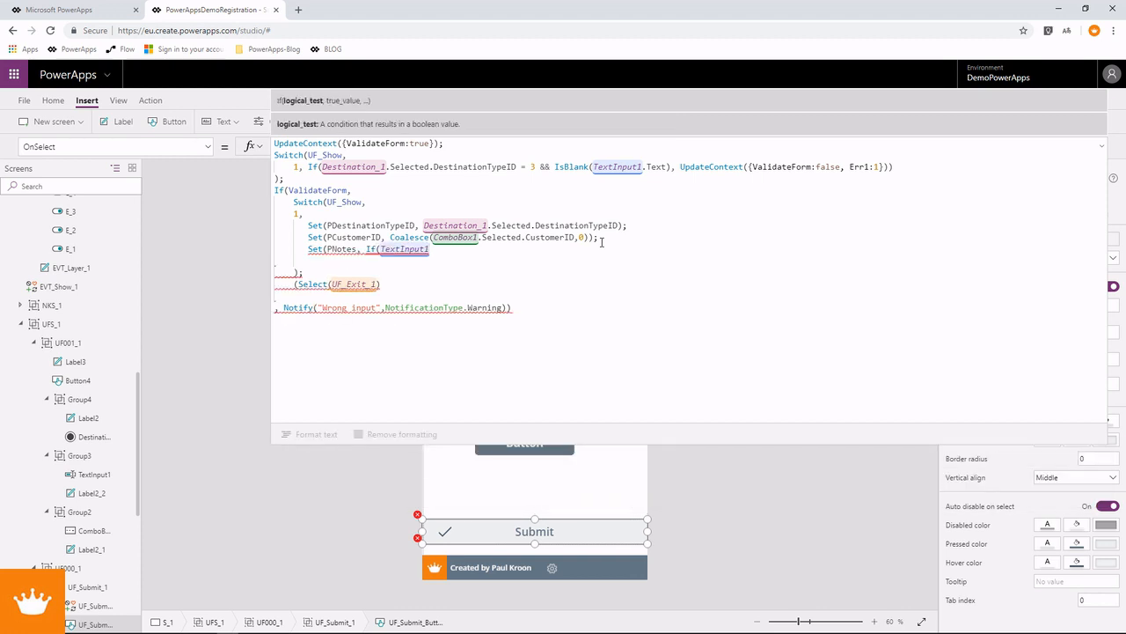
type(".Text")
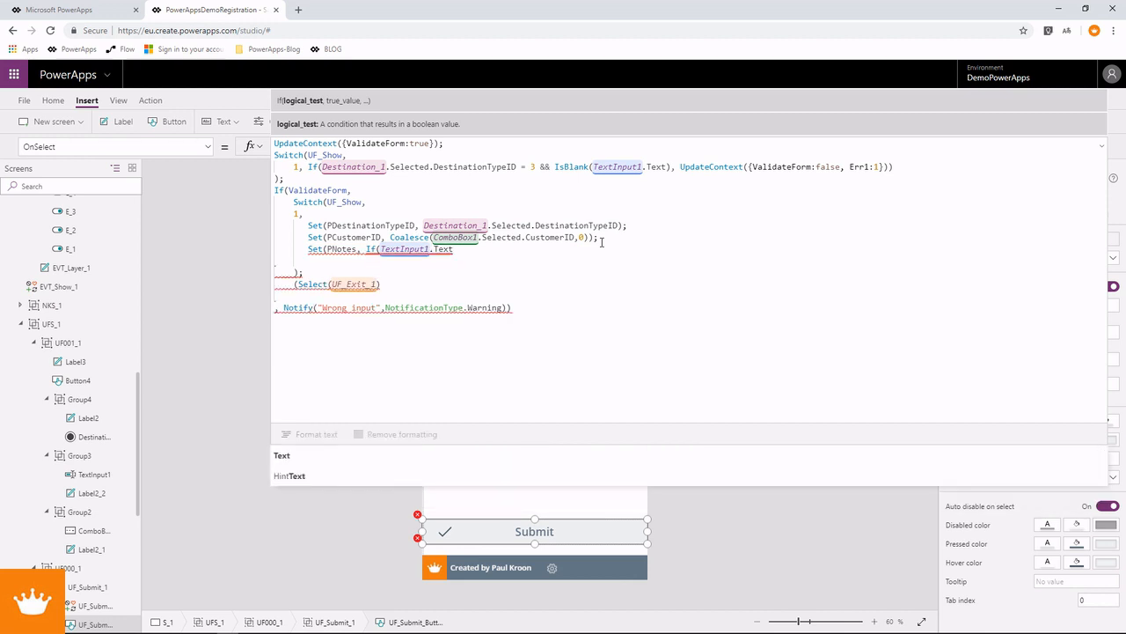
type(",")
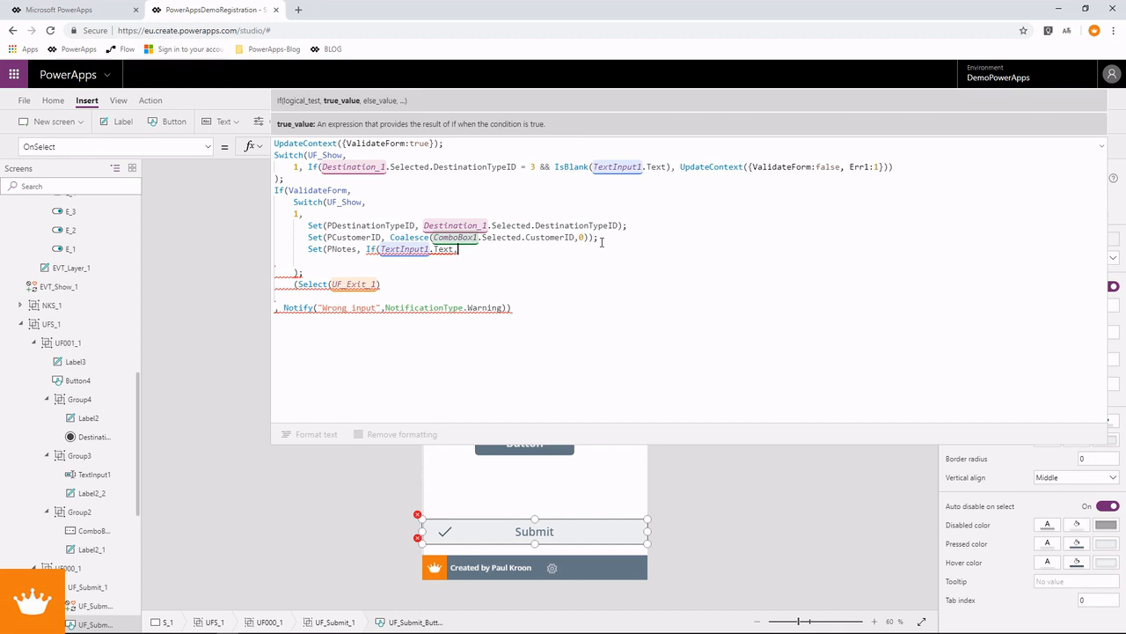
type("\"\",;")
left_click_drag(454, 249, 381, 249)
key("ctrl+c")
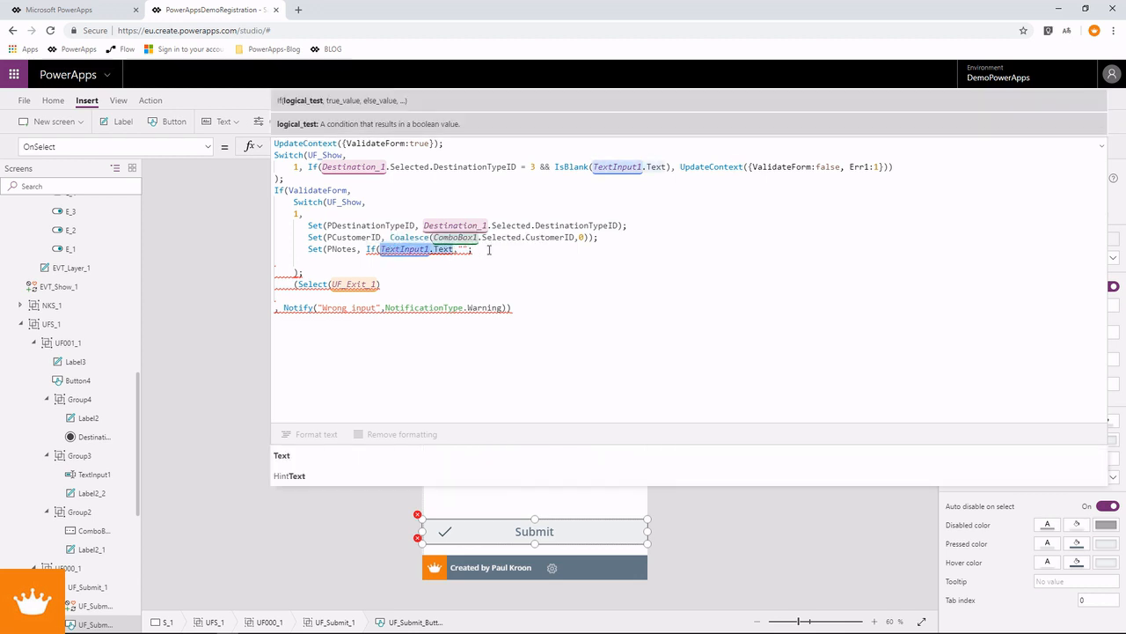
left_click(488, 250)
key("ctrl+v")
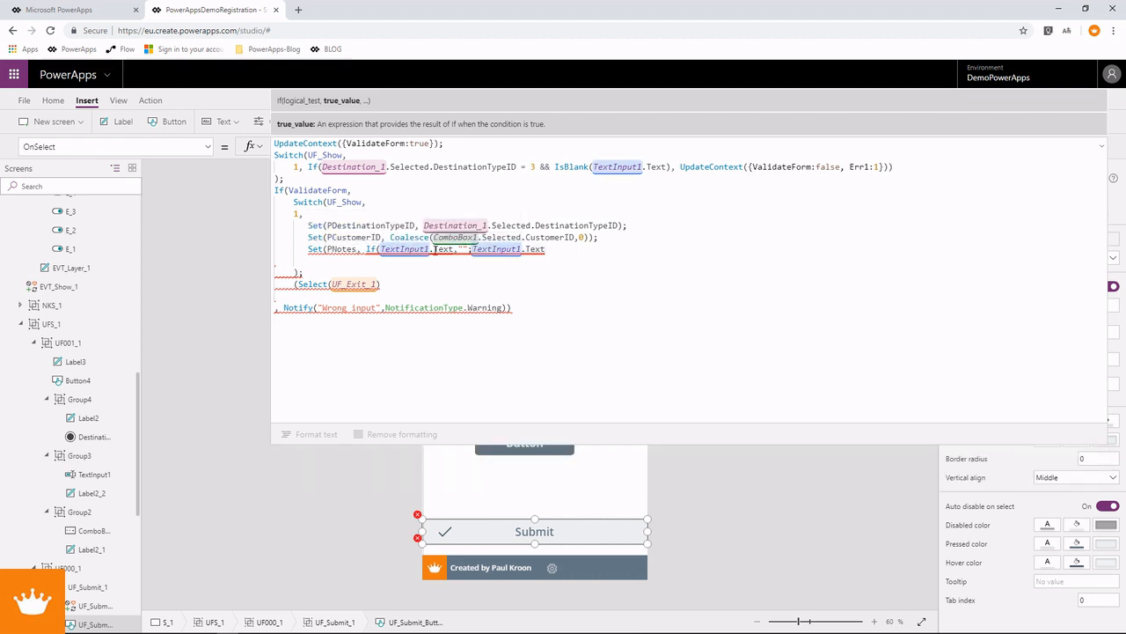
Step: Replace the If part with Coalesce so that the statement reads Set(PNotes, Coalesce(TextInput1.Text,"");
left_click_drag(466, 250, 366, 250)
type("Coale")
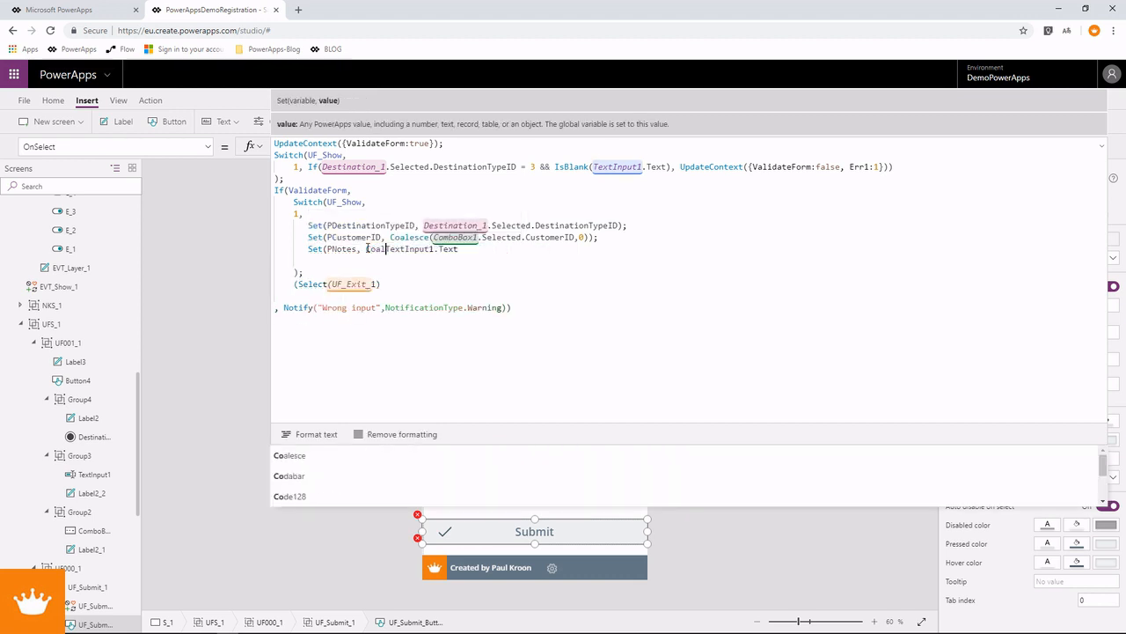
type("sce(")
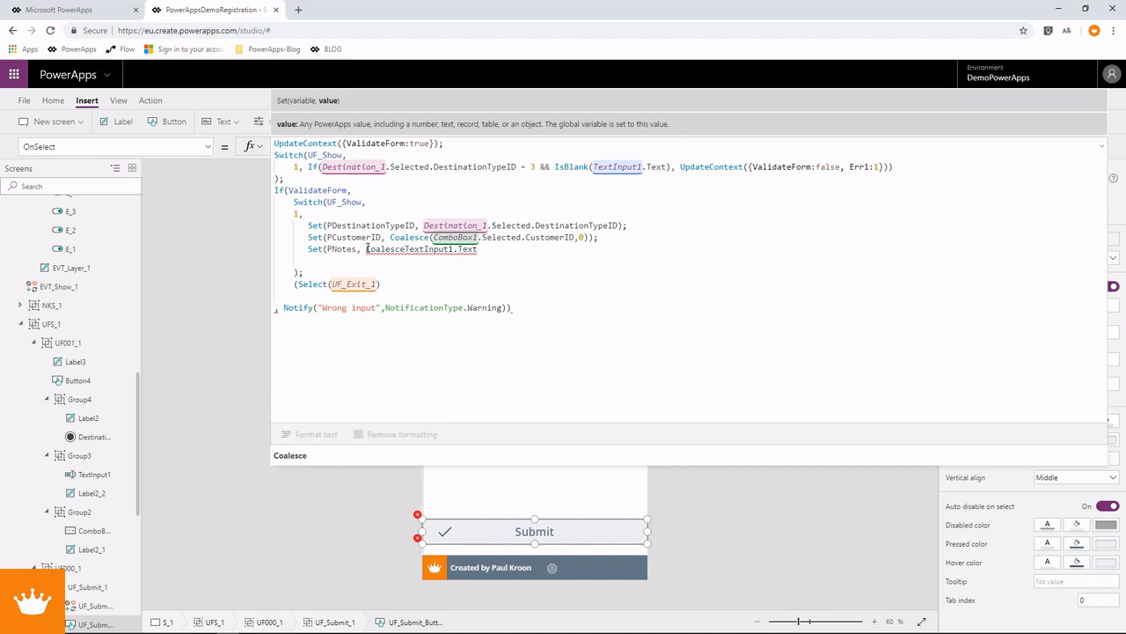
left_click(488, 251)
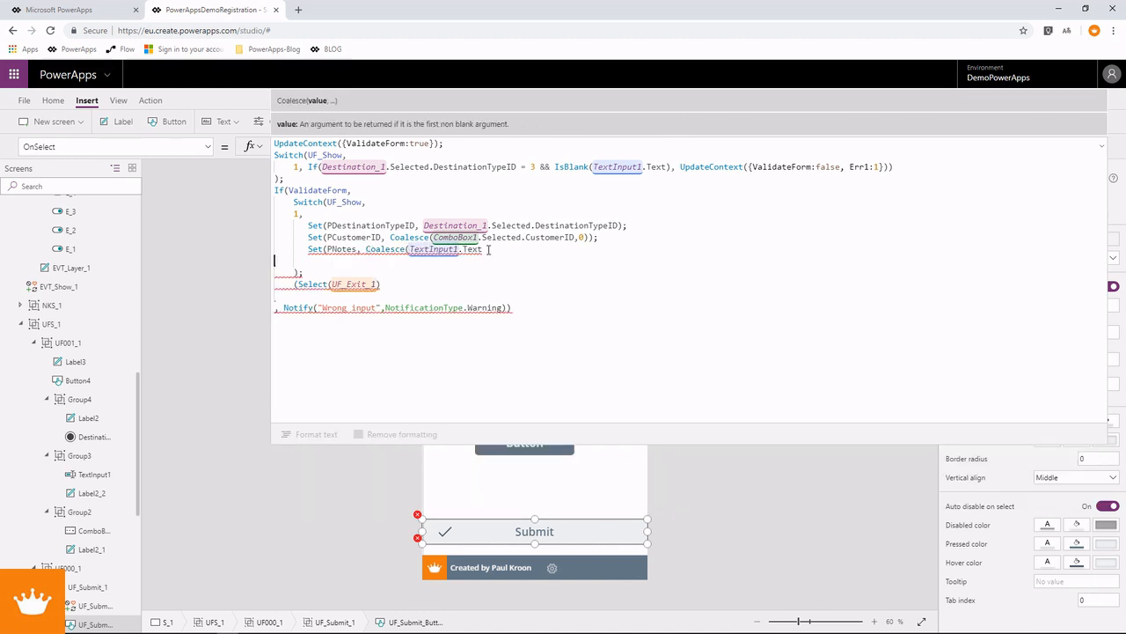
type(",\"\");")
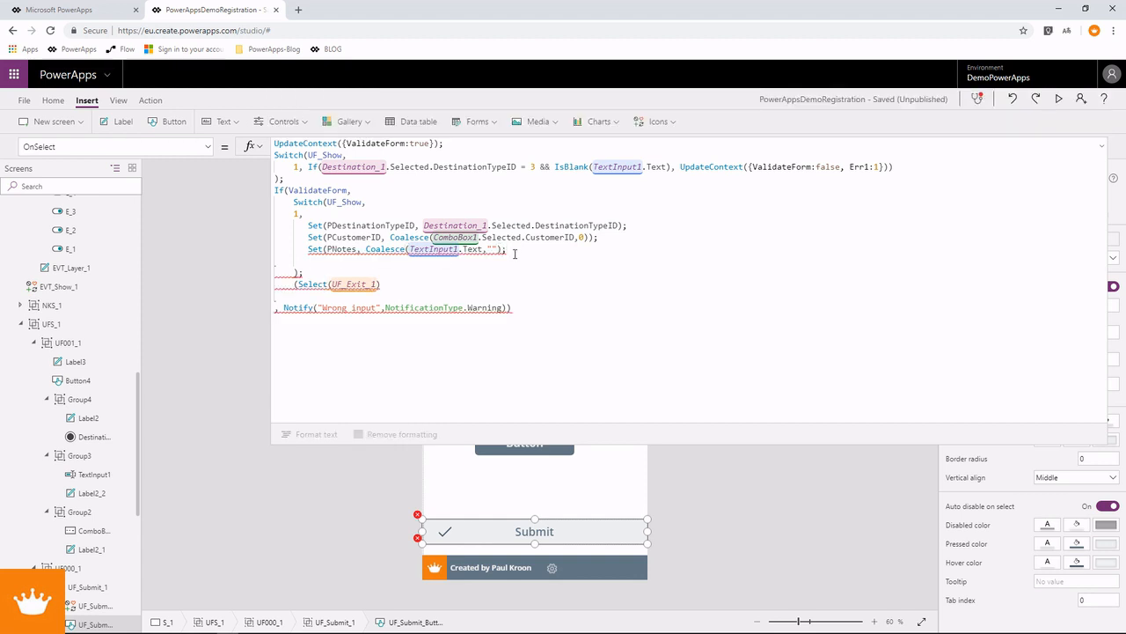
Step: Begin a Set(PNotesChanges, statement on a new line with an If( expression that refers to PNotes
key("Return")
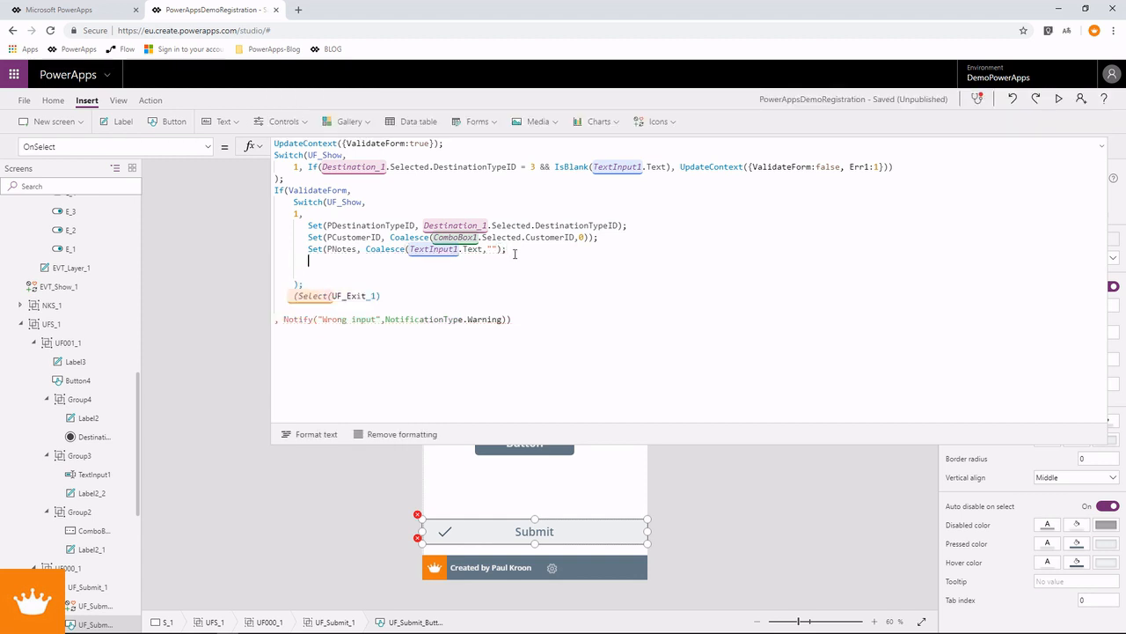
type("Se")
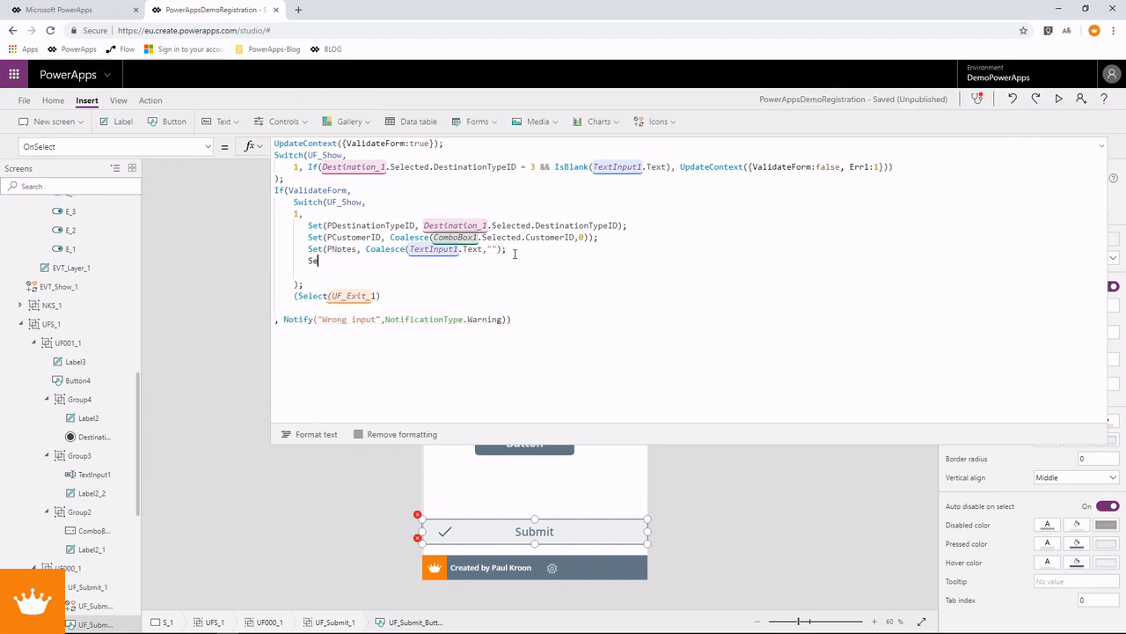
type("t(PNo")
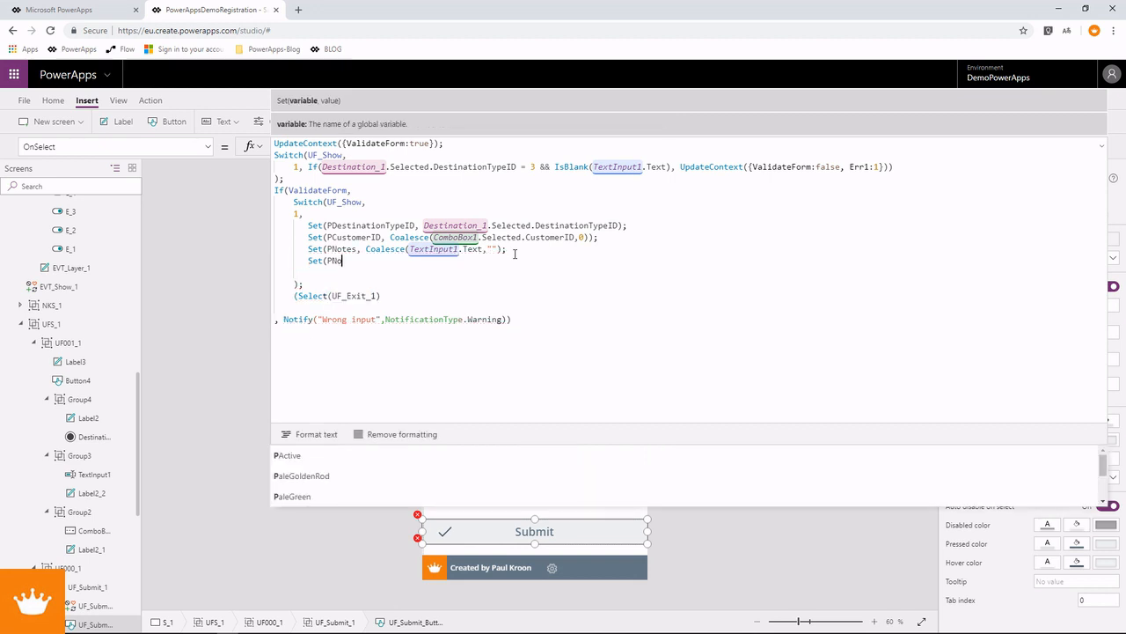
type("tesChanges,")
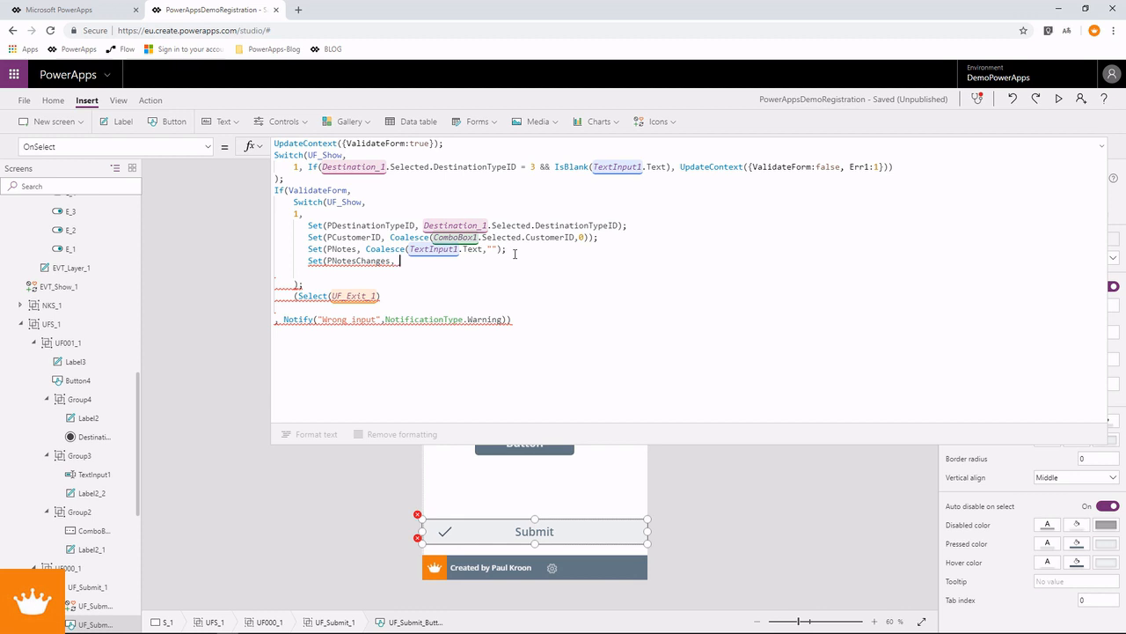
type("If(")
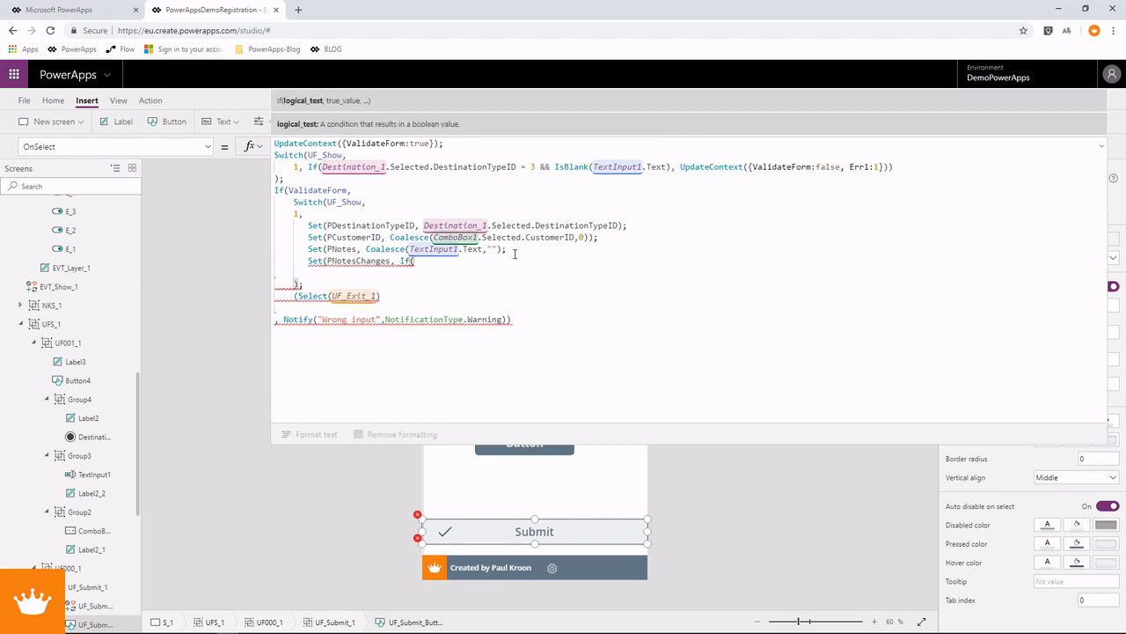
double_click(347, 249)
key("ctrl+c")
left_click(426, 261)
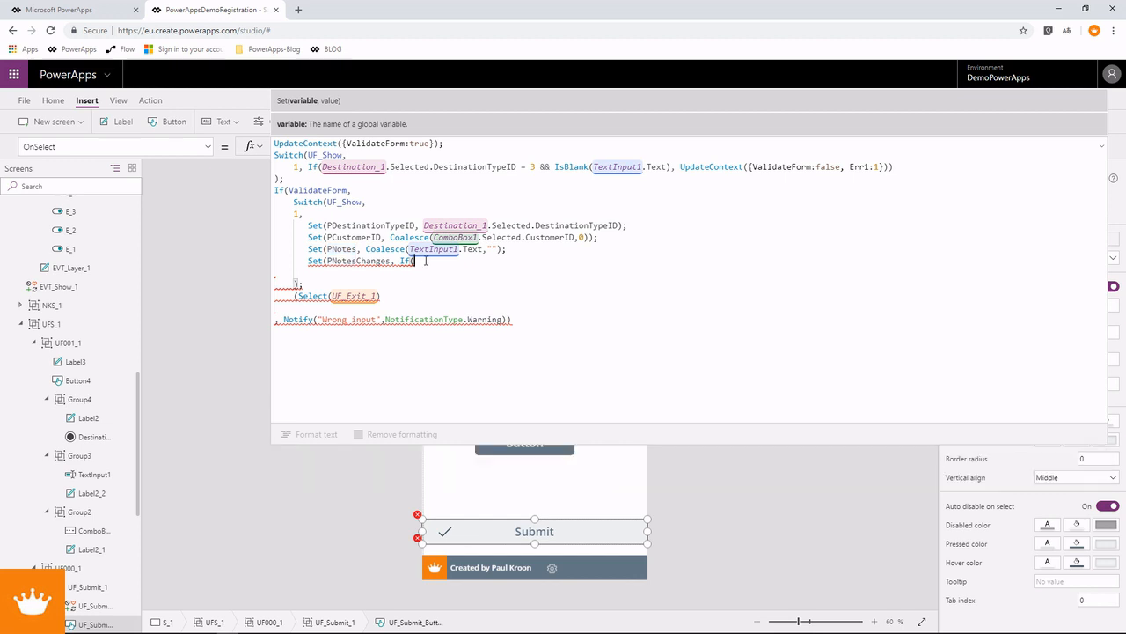
key("ctrl+v")
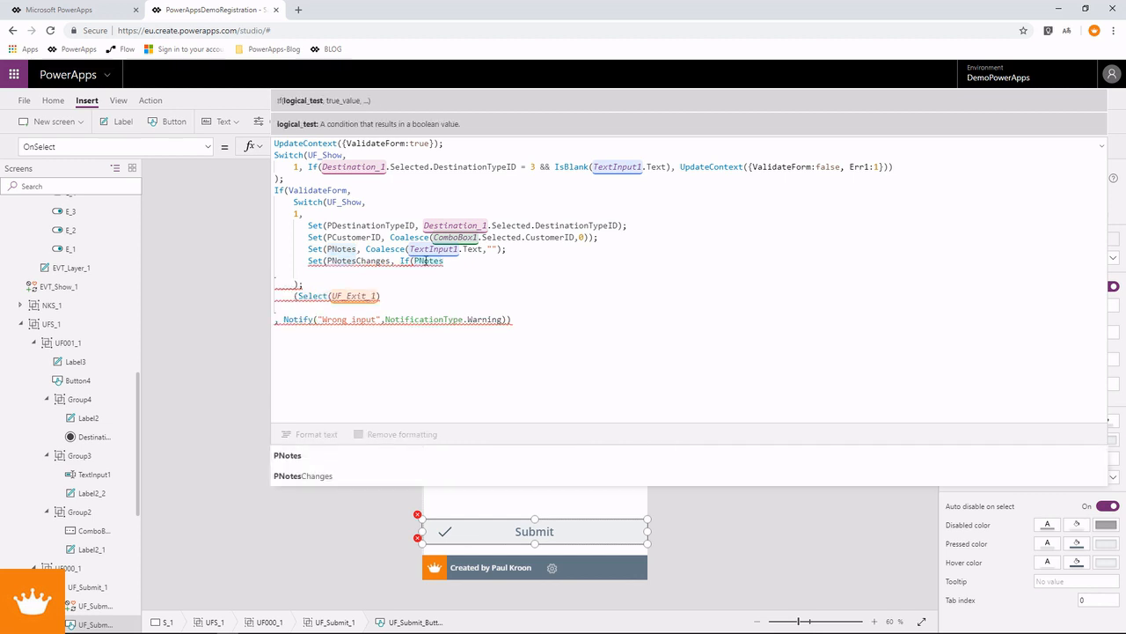
Step: Wrap PNotes in IsBlank and complete the statement as Set(PNotesChanges, If(IsBlank(PNotes),0,1))
key("Left")
key("Left")
key("Left")
key("Left")
key("Left")
key("Left")
type("I")
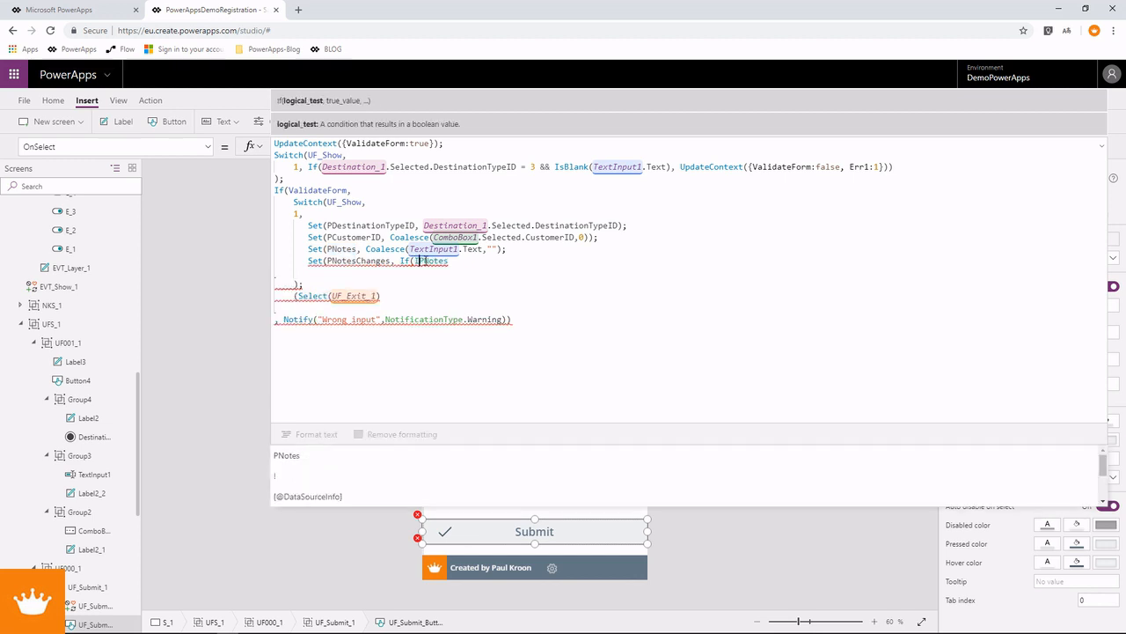
type("sBlank(")
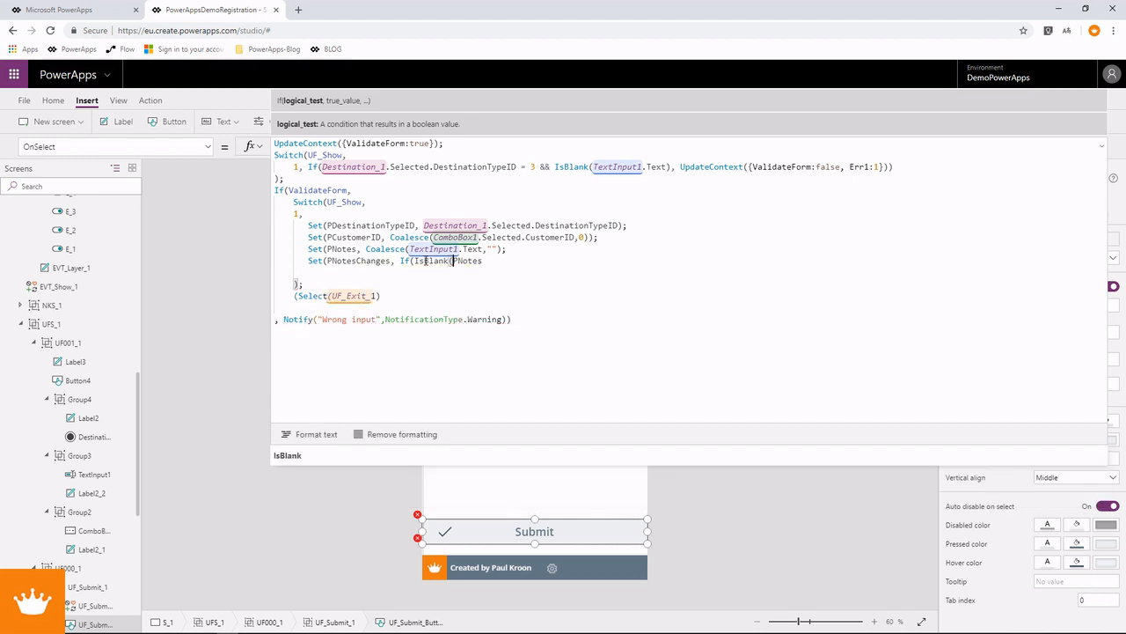
key("Right")
key("Right")
type(")")
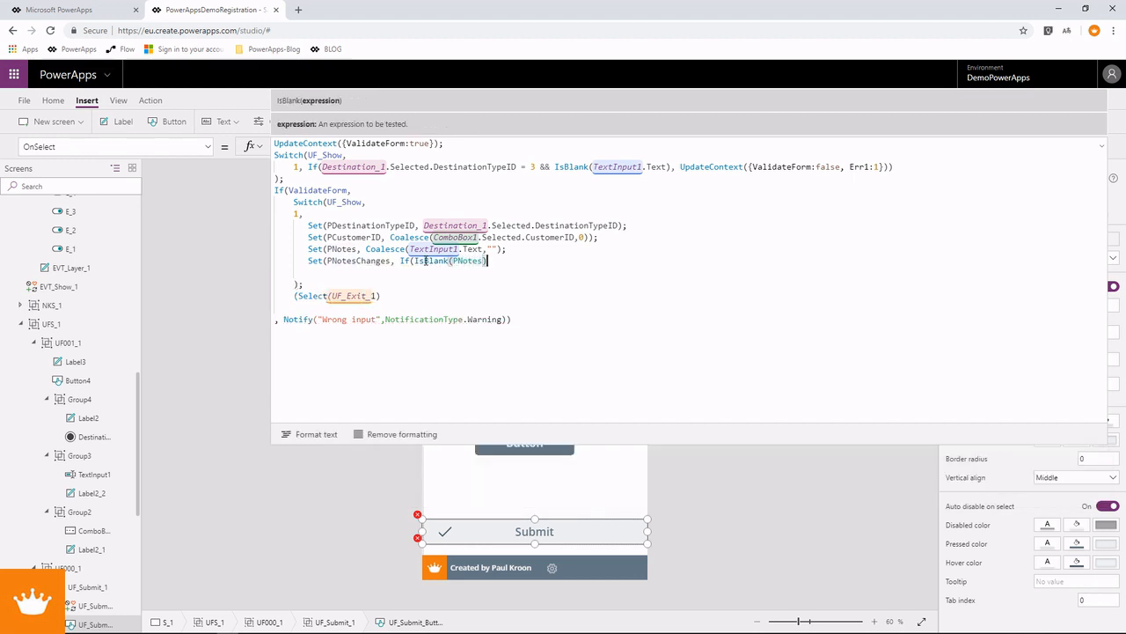
type(",")
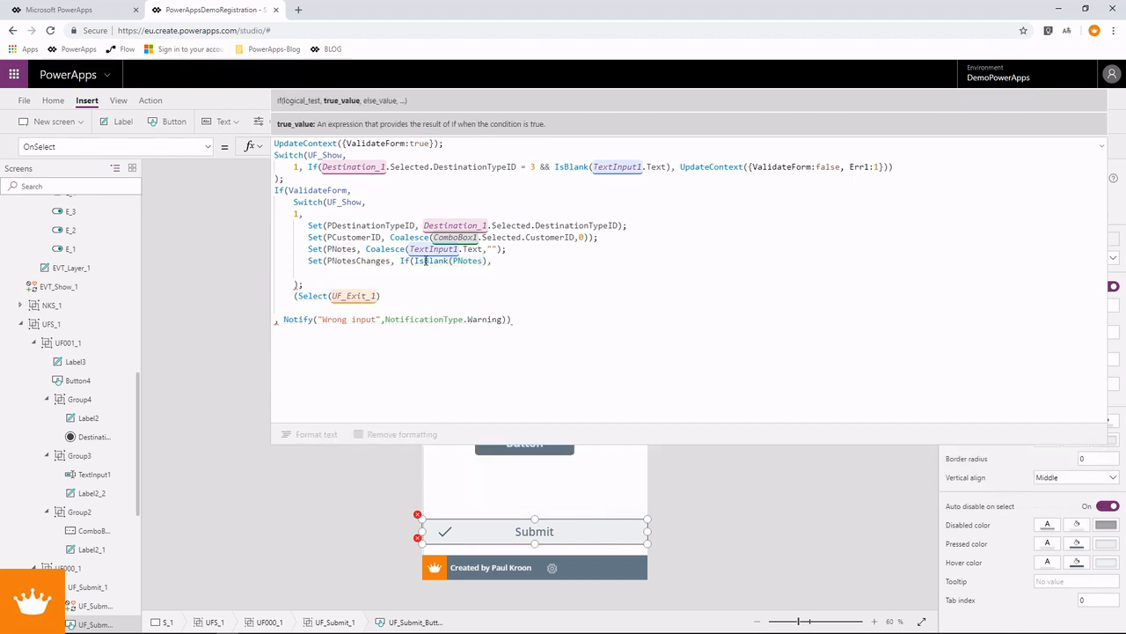
type("0,1)")
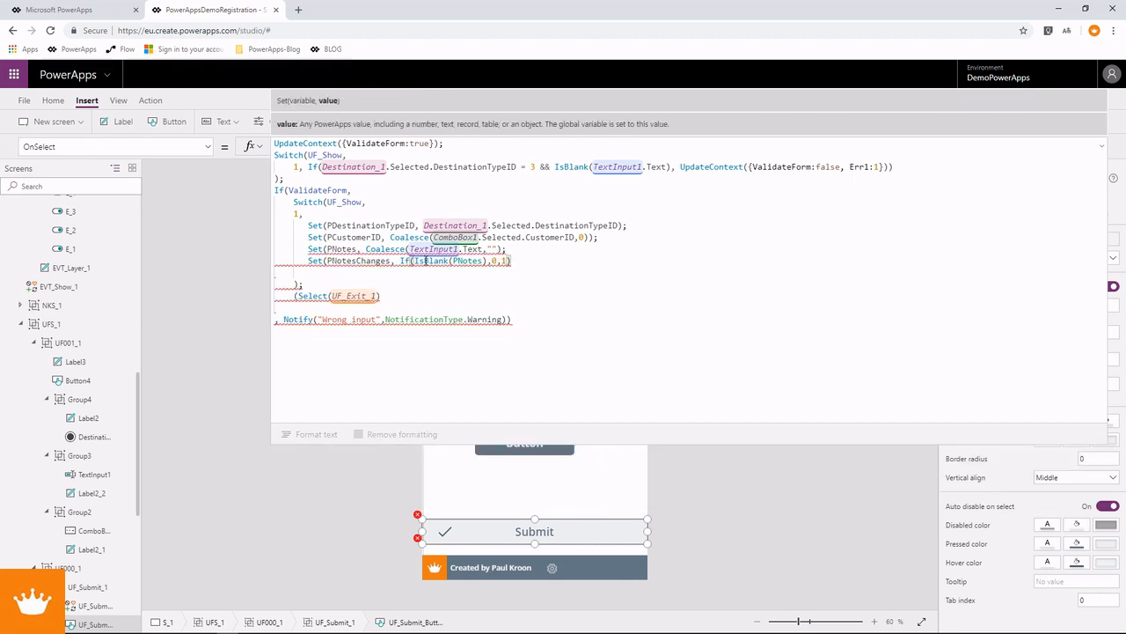
type(")")
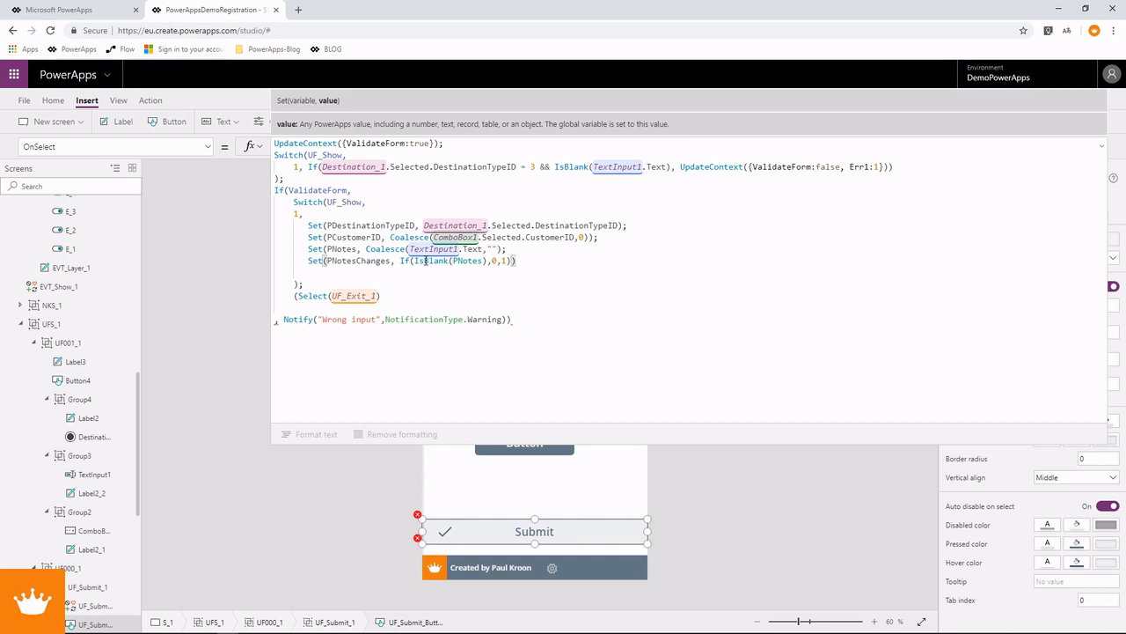
Step: Check the variable names in the four Set statements and end the PNotesChanges statement with a semicolon
double_click(339, 226)
double_click(339, 239)
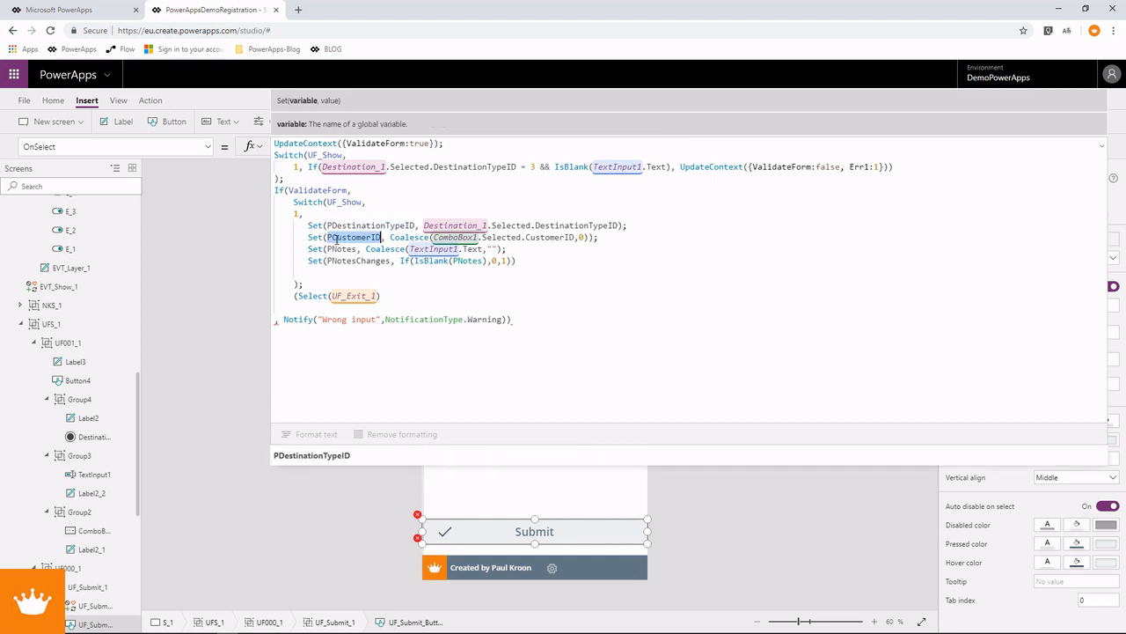
double_click(341, 250)
left_click(353, 261)
double_click(353, 261)
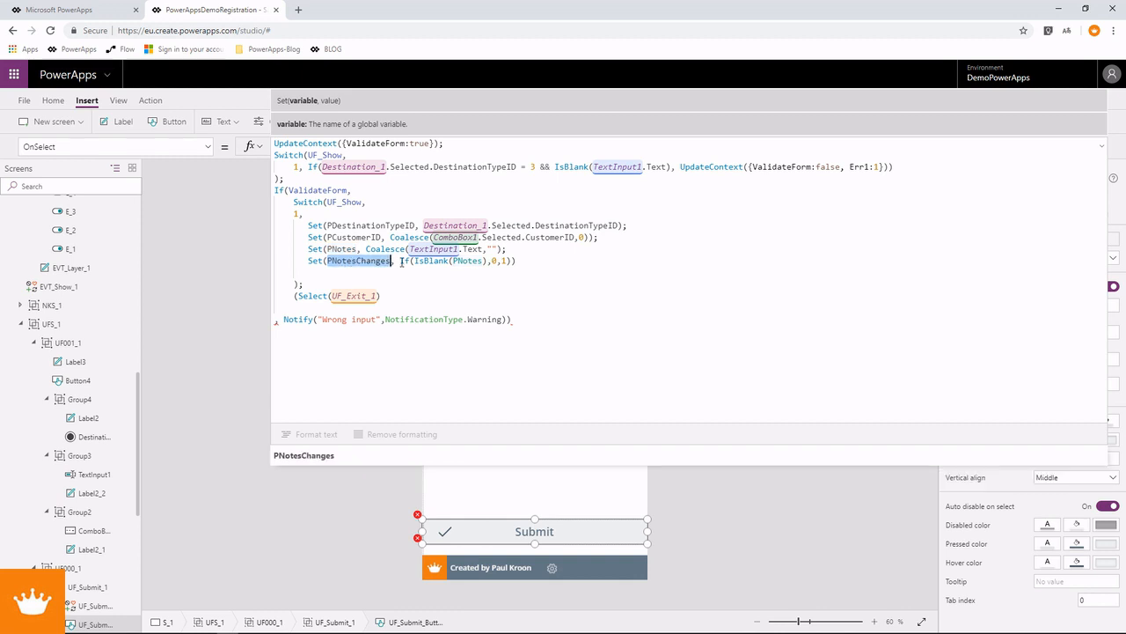
left_click(319, 271)
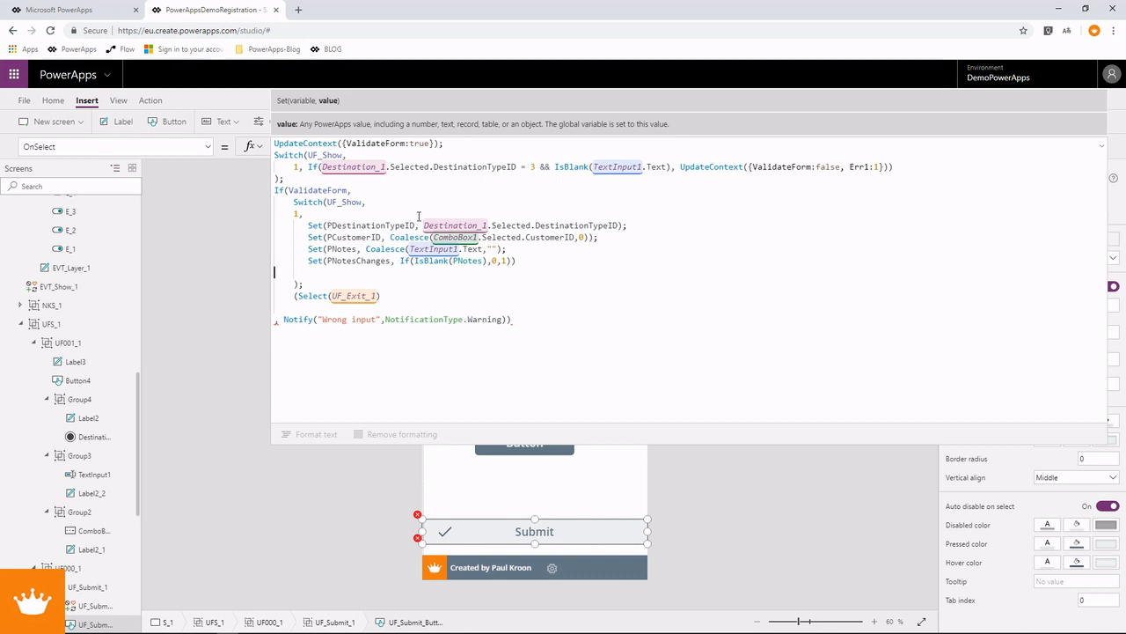
left_click(519, 261)
type(";")
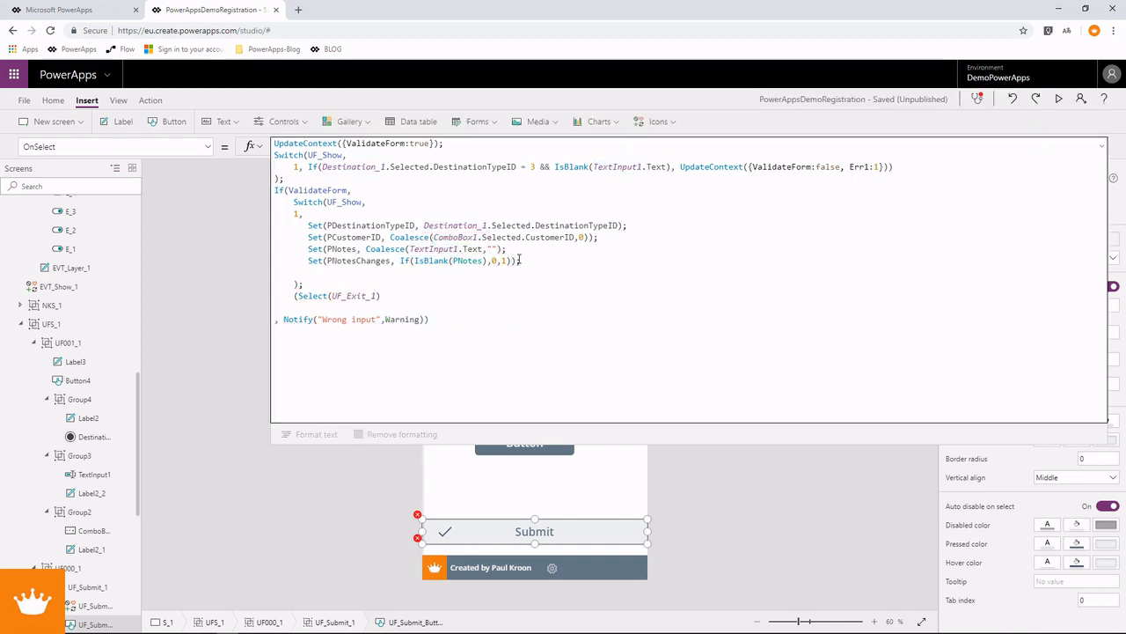
left_click(318, 272)
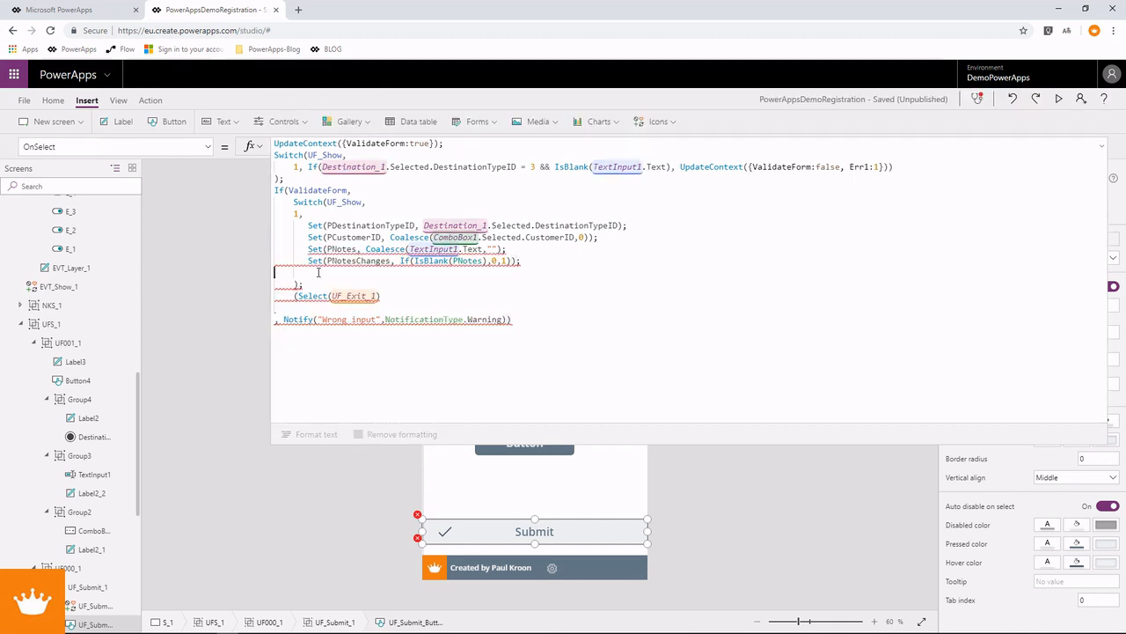
Step: Examine the parameters in the OnChange formula of event 11 - Post RegistrationChanges and return to the New Travel form
left_click(553, 572, "alt")
left_click(552, 572, "alt")
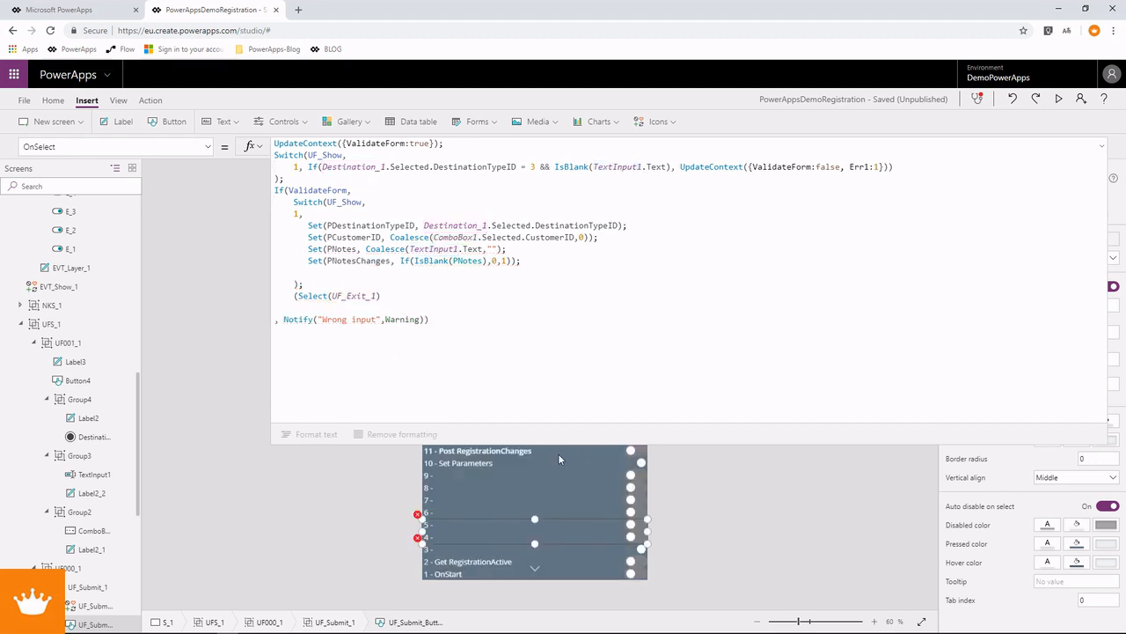
left_click(523, 455)
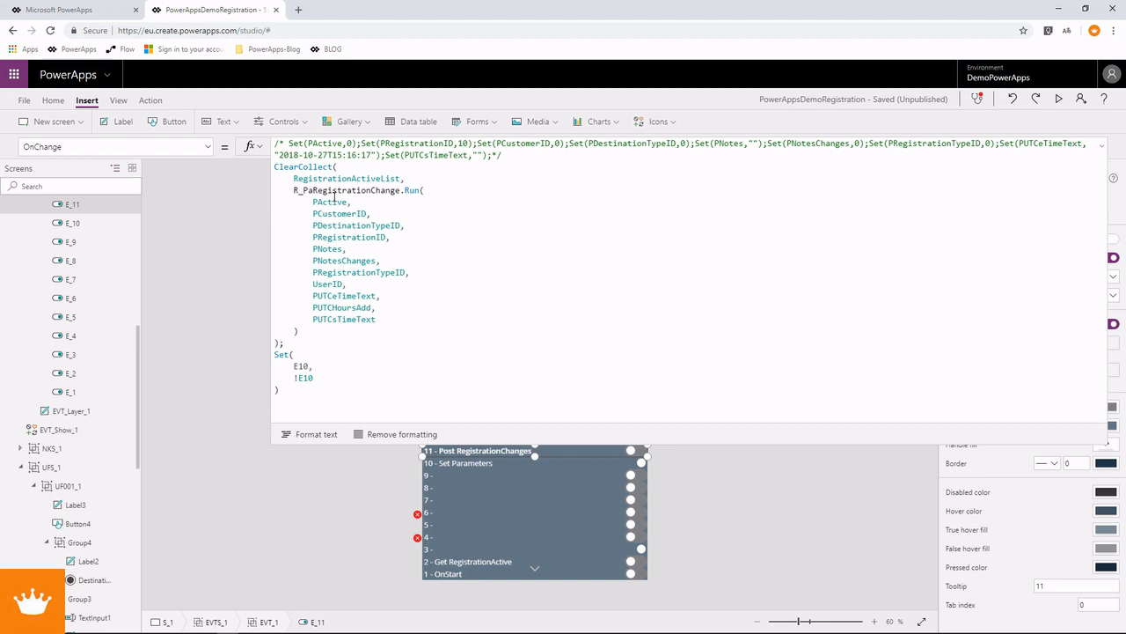
left_click(535, 569, "alt")
left_click(1101, 146)
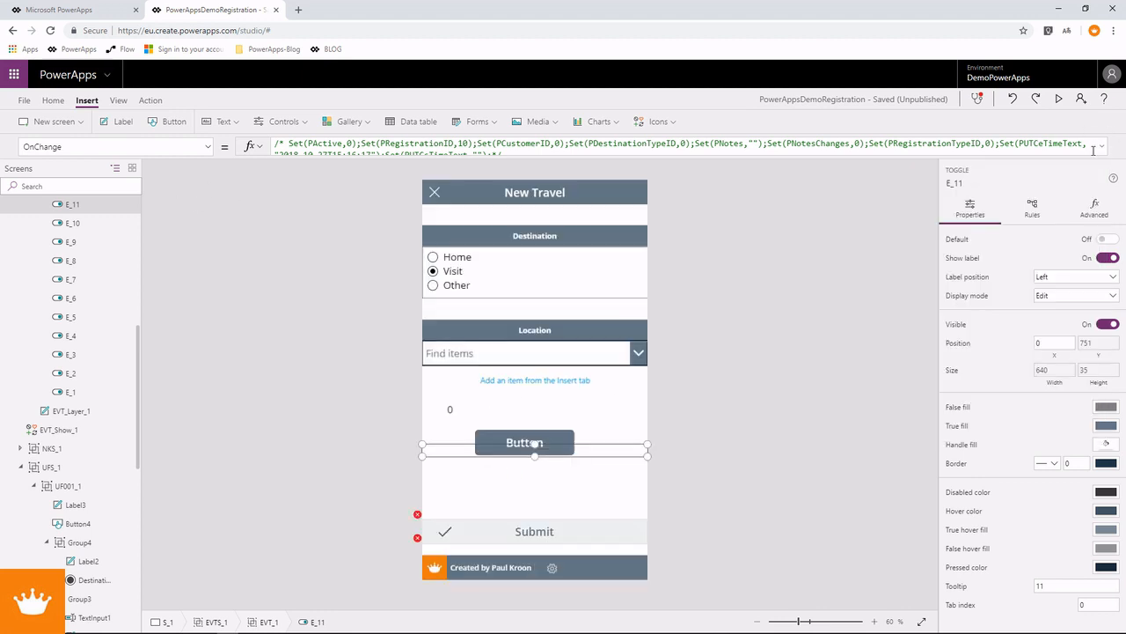
Step: Add Set(E11,!E11) as the final statement of case 1 in the Submit button's OnSelect formula
left_click(564, 531)
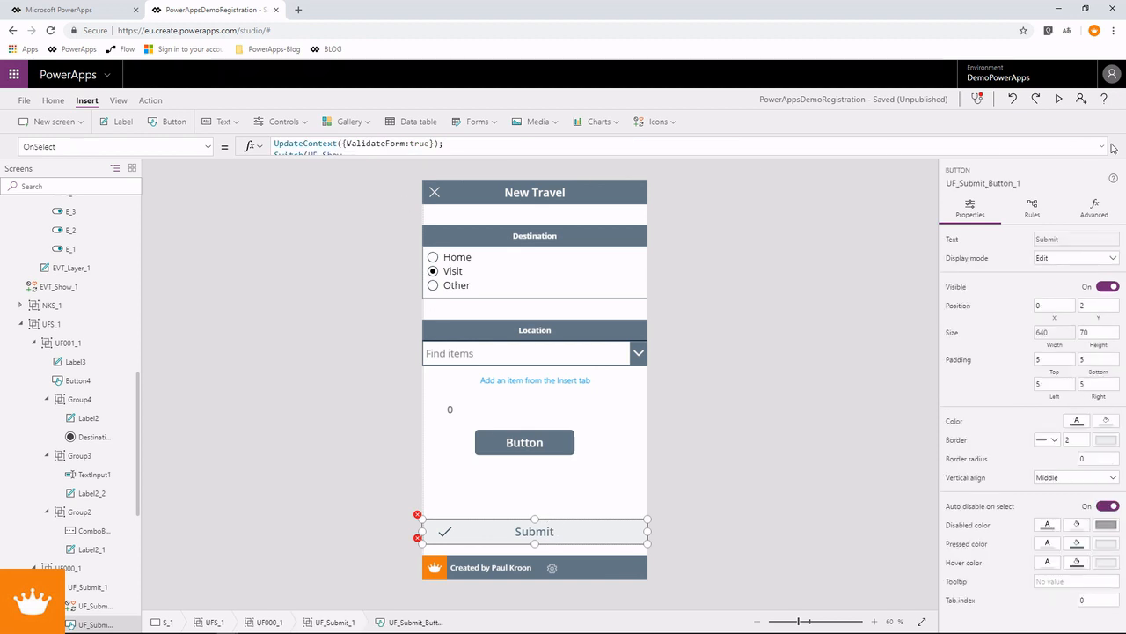
left_click(1102, 147)
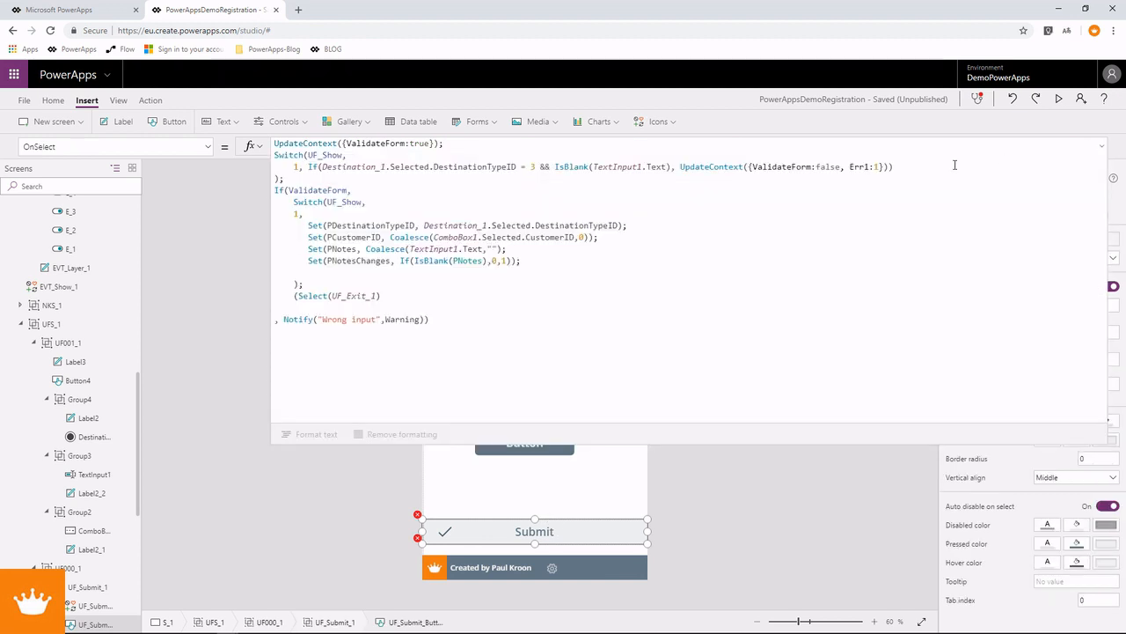
left_click(324, 274)
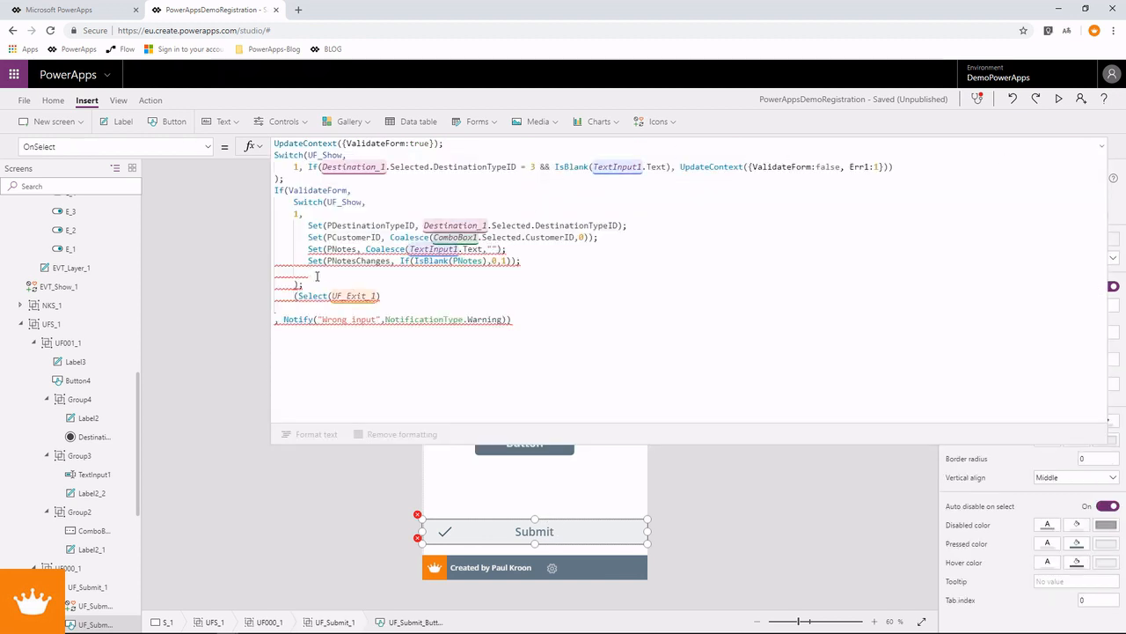
type("As")
key("BackSpace")
key("BackSpace")
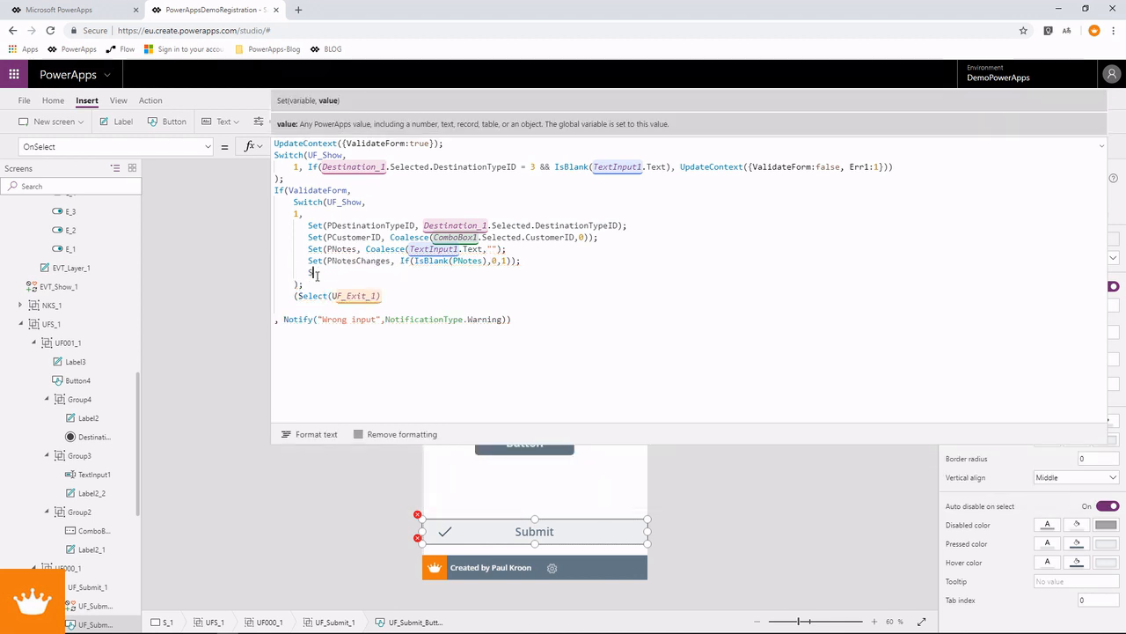
type("Set(E")
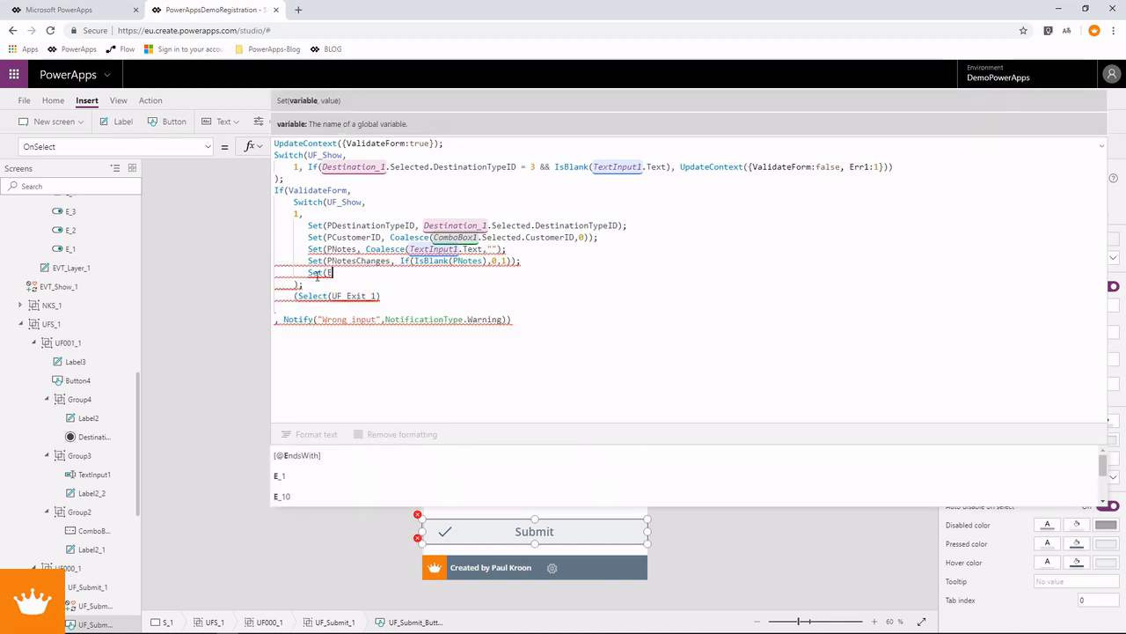
type("rr1,!E")
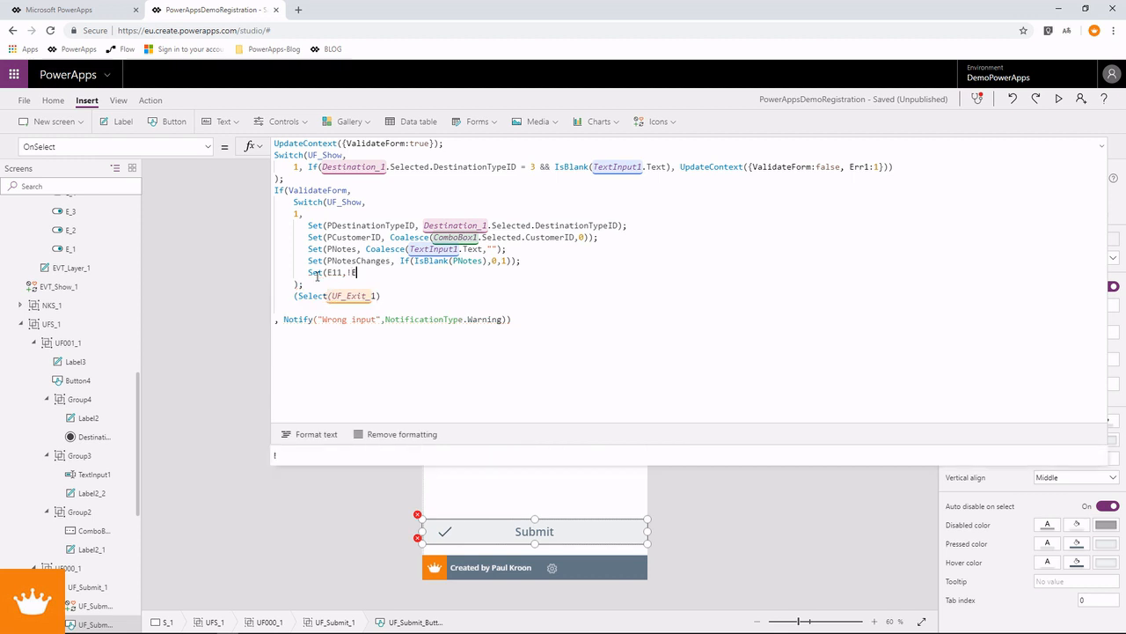
type("rr1)")
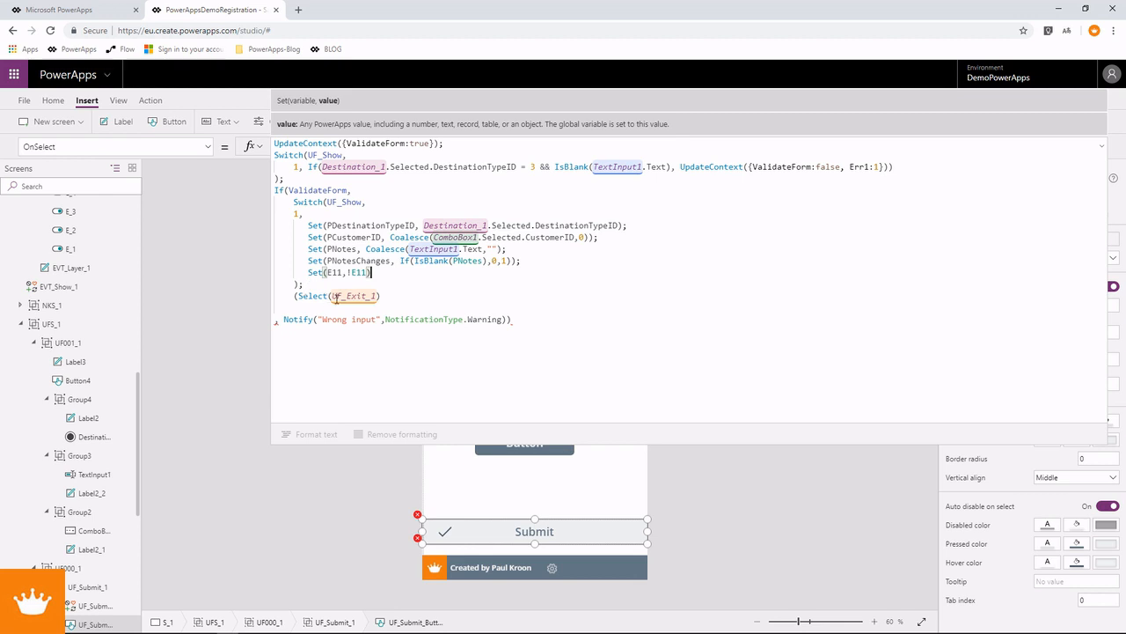
Step: Place the comma directly after Select(UF_Exit_1) and join the Notify call onto the same line
left_click(512, 320)
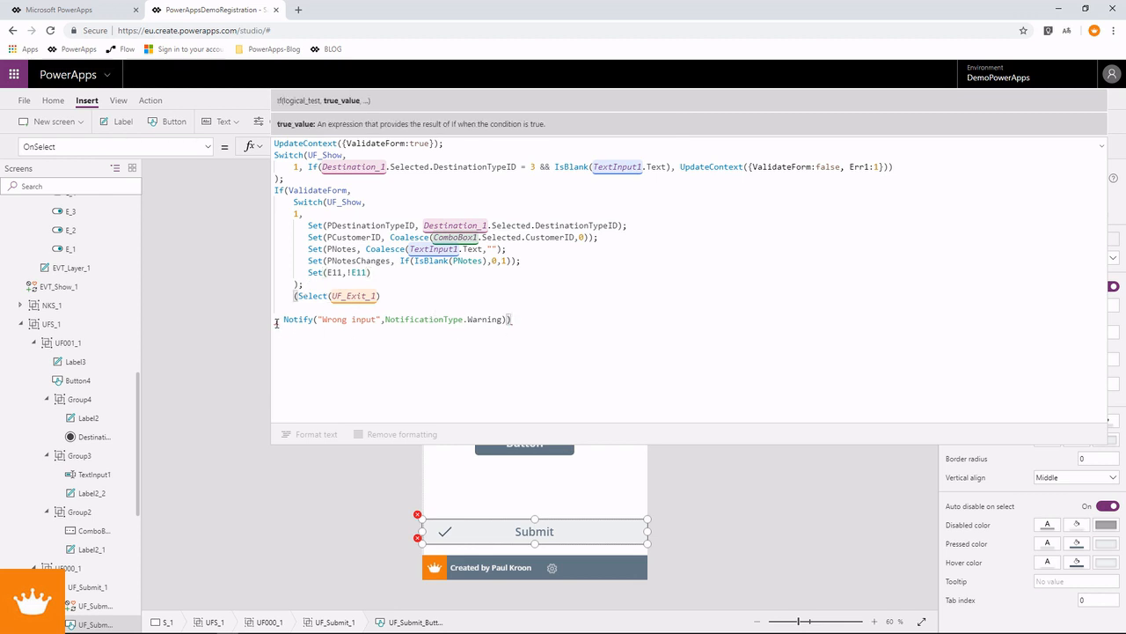
left_click(396, 298)
type(",")
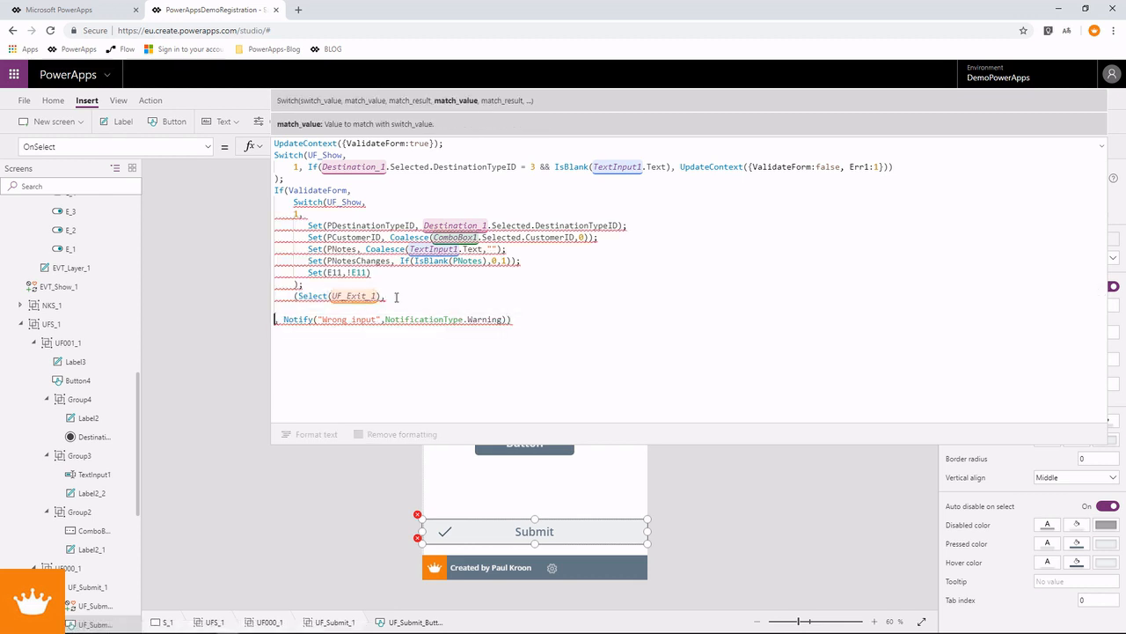
key("Delete")
key("Delete")
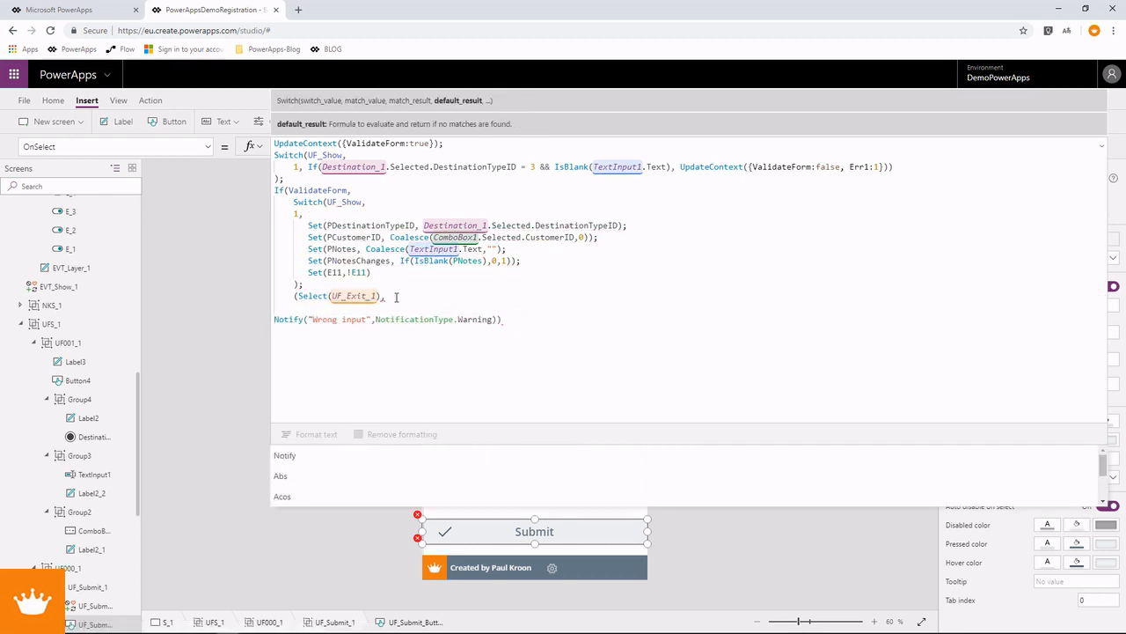
key("Delete")
key("Delete")
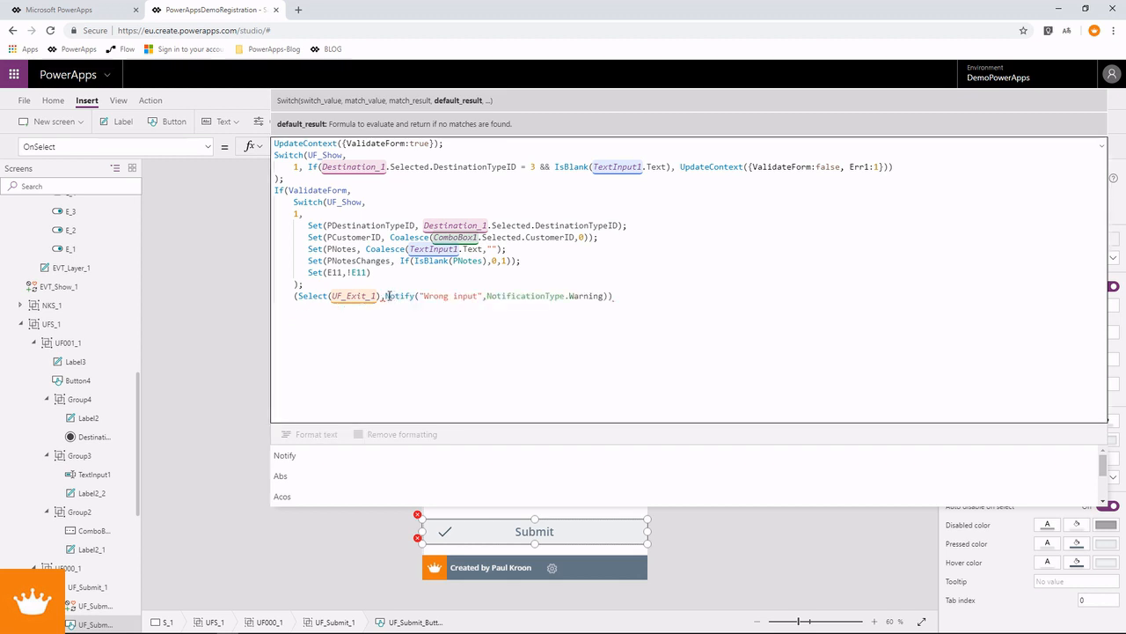
Step: Put the Notify call and the If's closing parenthesis on separate lines and remove the stray opening parenthesis before Select
left_click(388, 296)
key("Left")
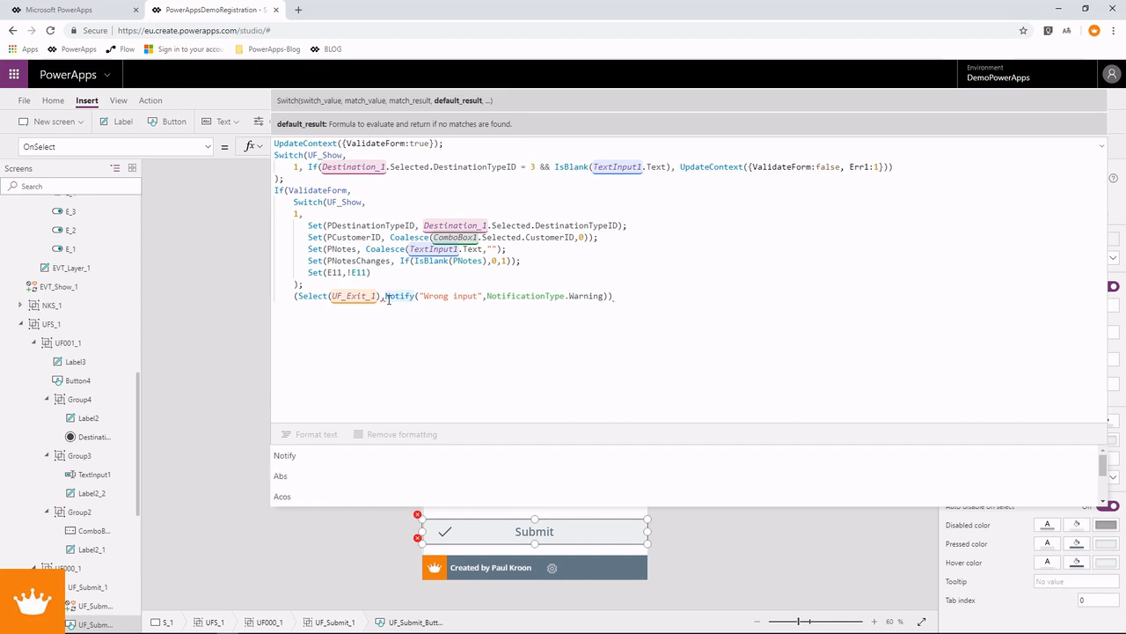
key("shift+Return")
key("Delete")
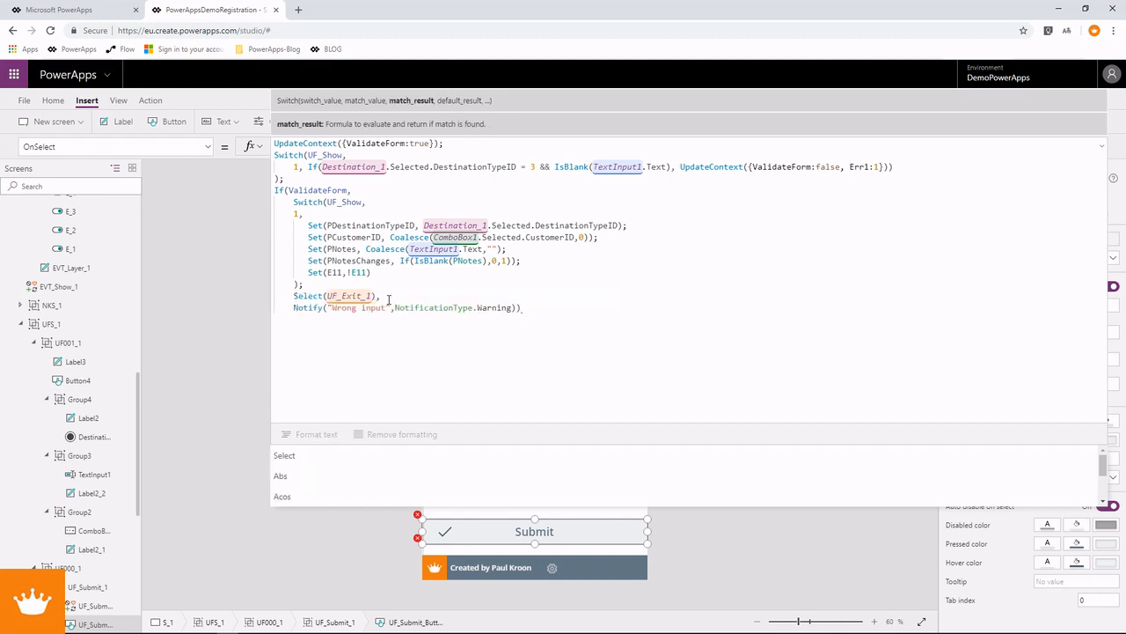
key("Up")
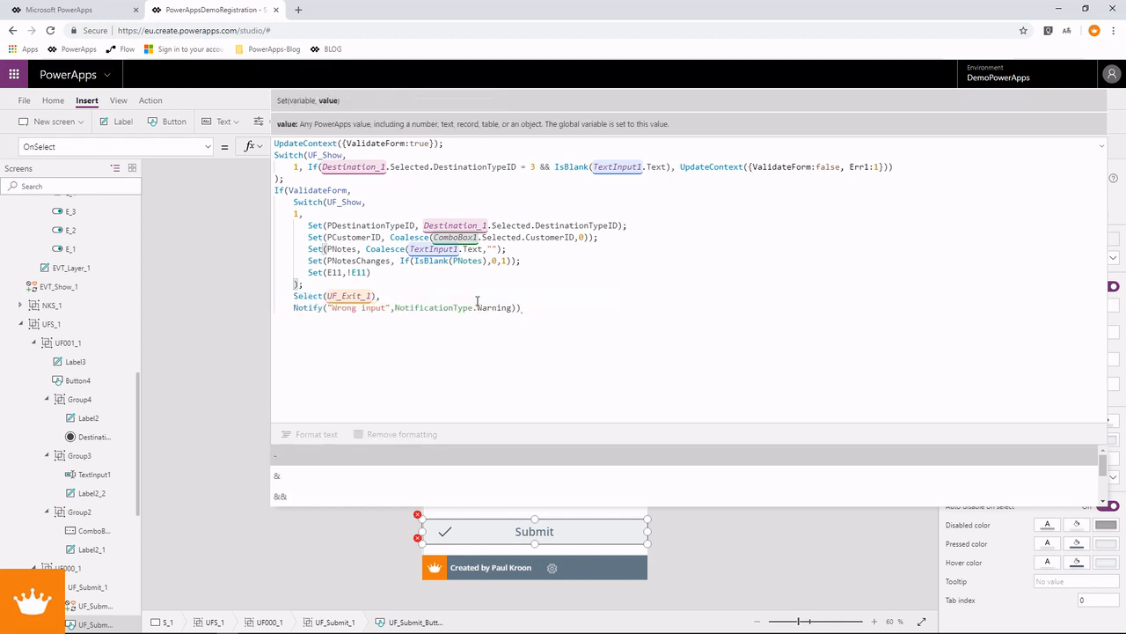
left_click(518, 308)
key("shift+Return")
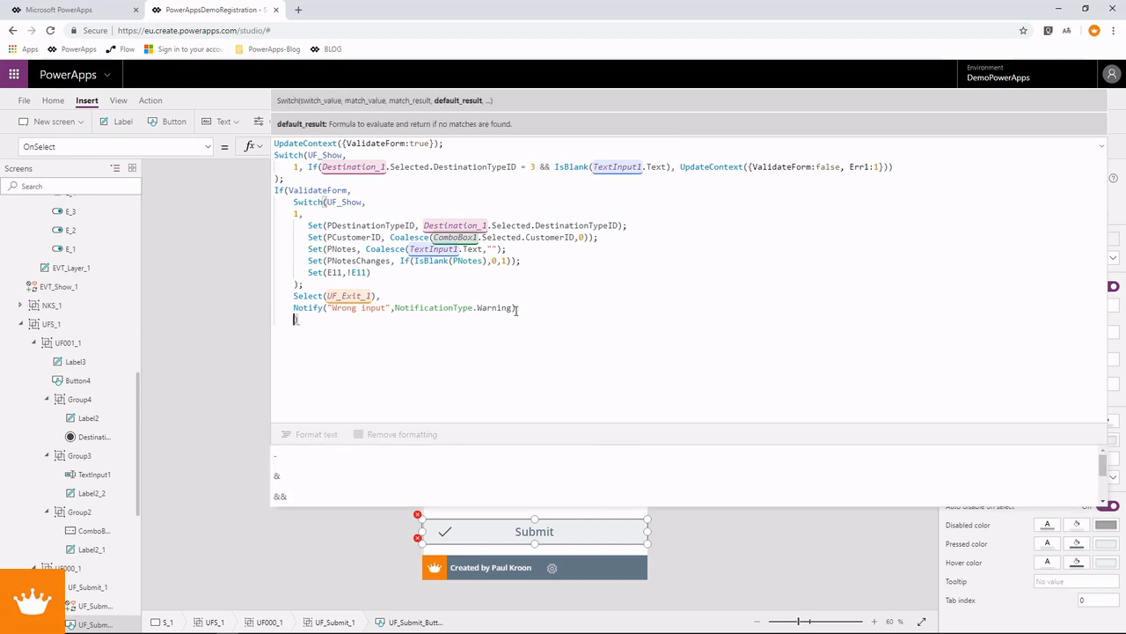
key("BackSpace")
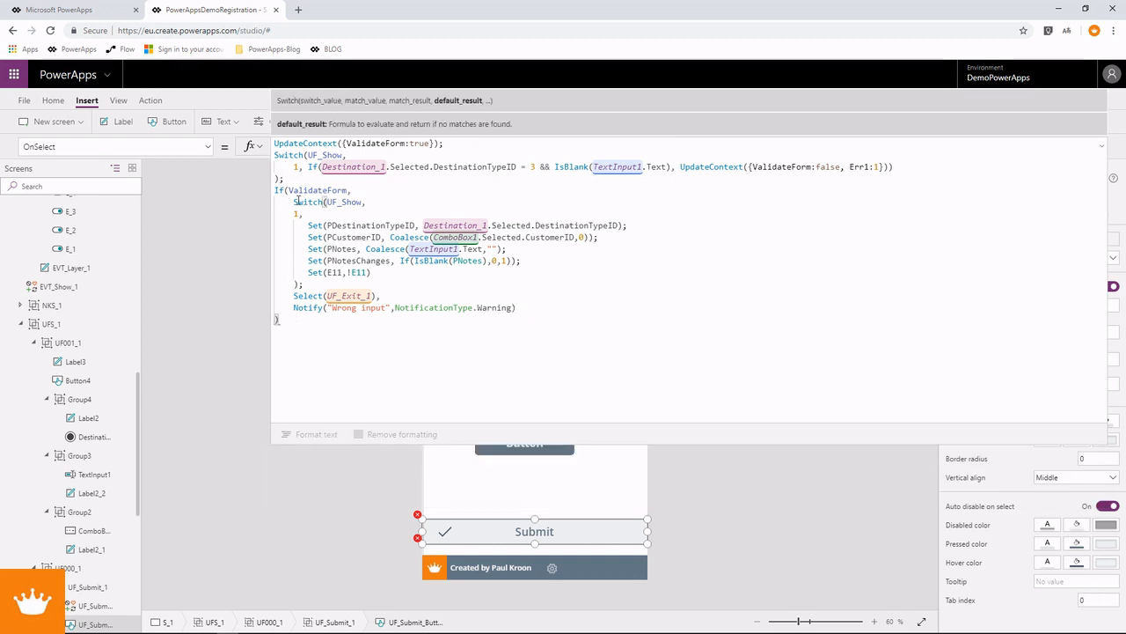
Step: Examine how the ValidateForm If block nests the UF_Show Switch, the Select call and their matching parentheses
left_click_drag(291, 201, 393, 298)
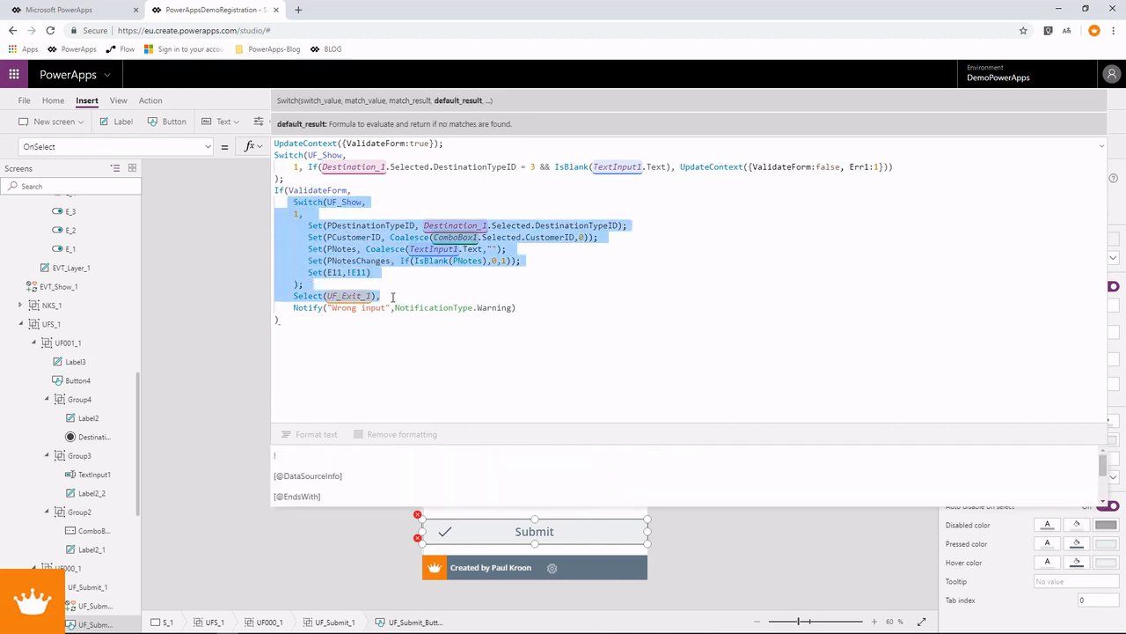
left_click(393, 297)
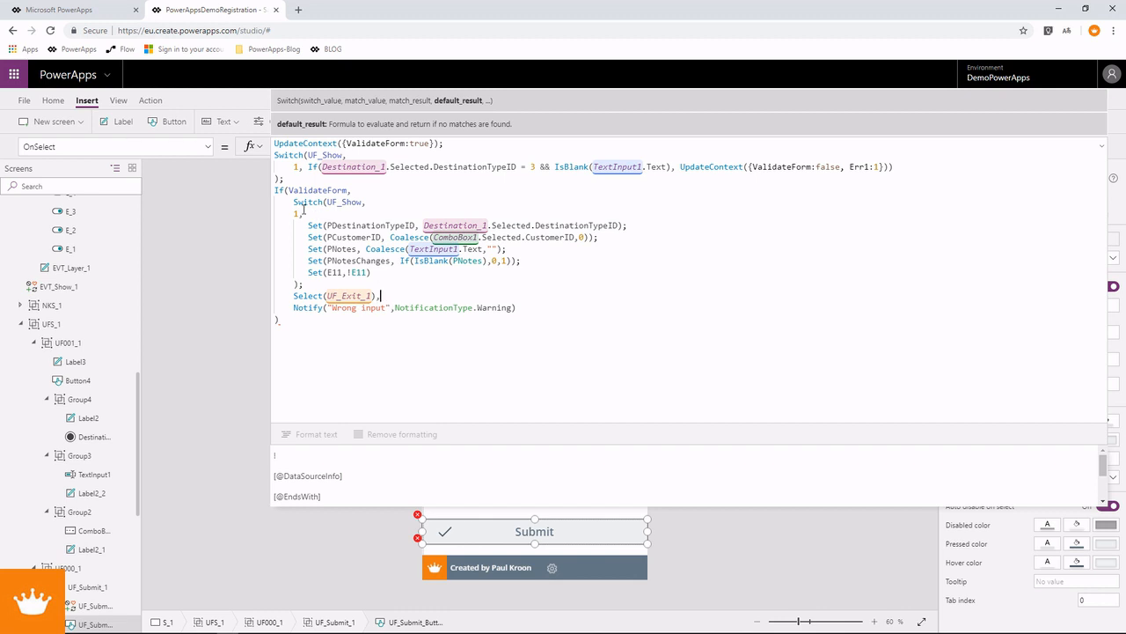
left_click(317, 272)
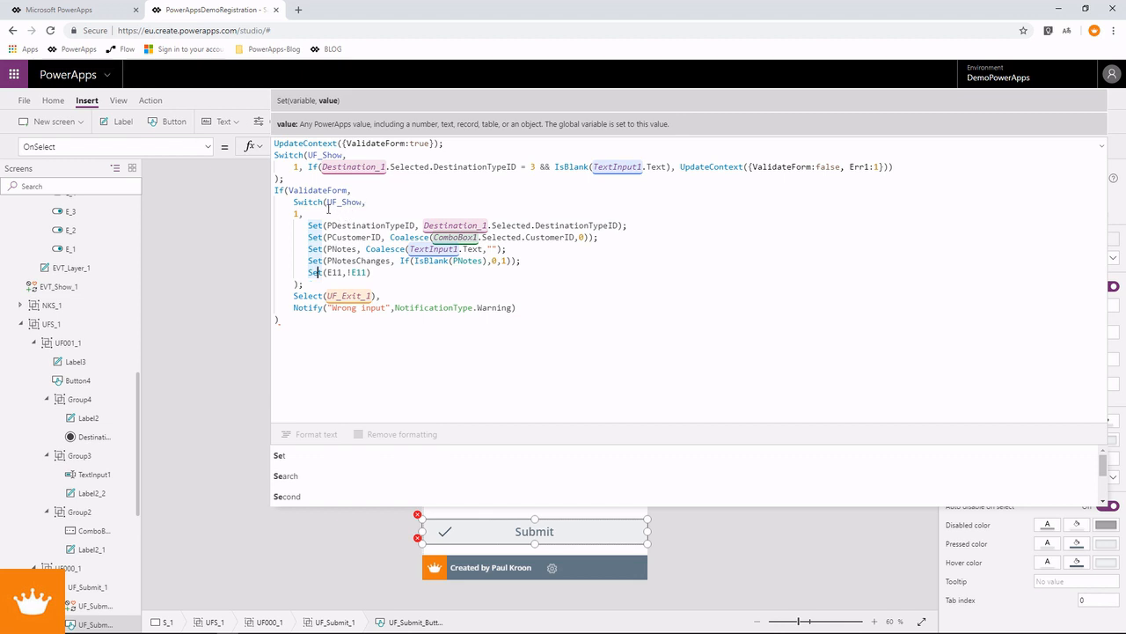
left_click(369, 203)
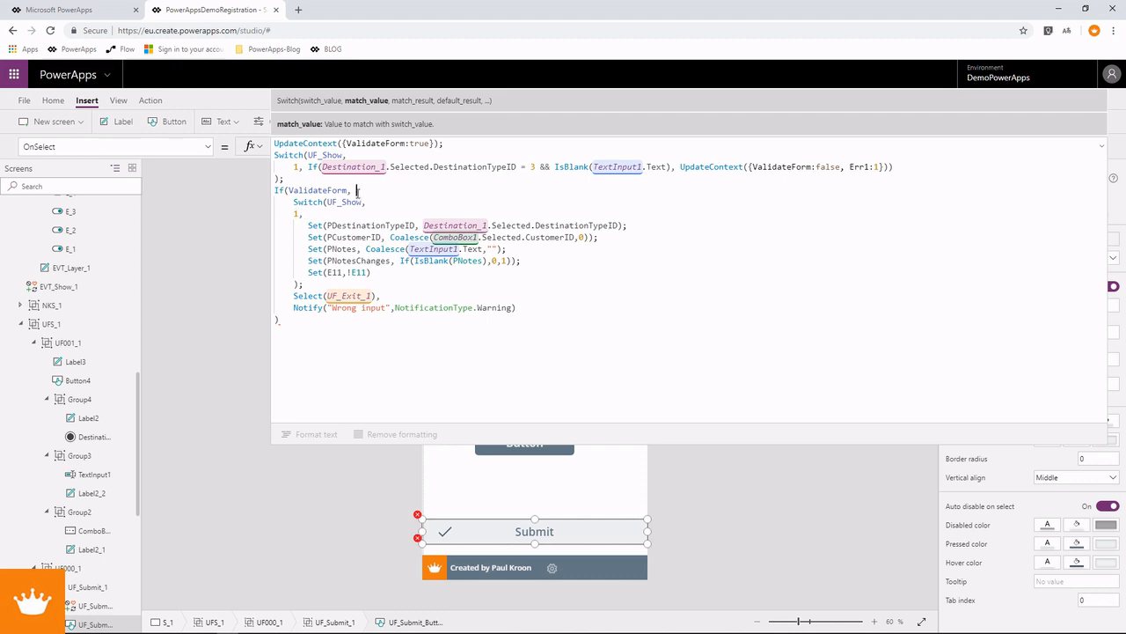
left_click(357, 190)
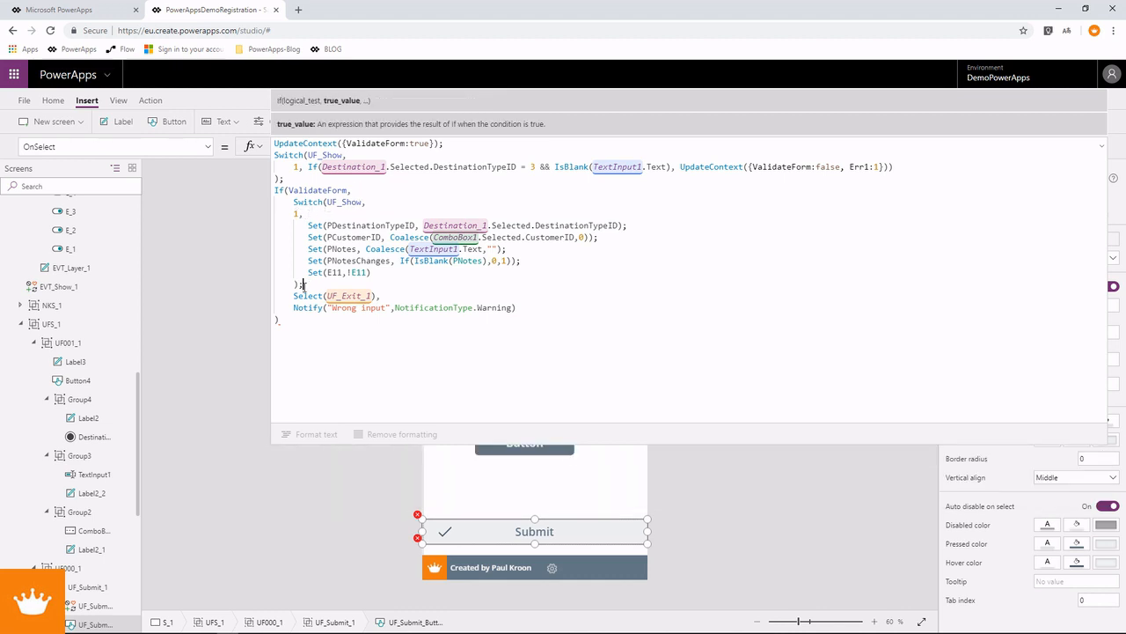
left_click(302, 284)
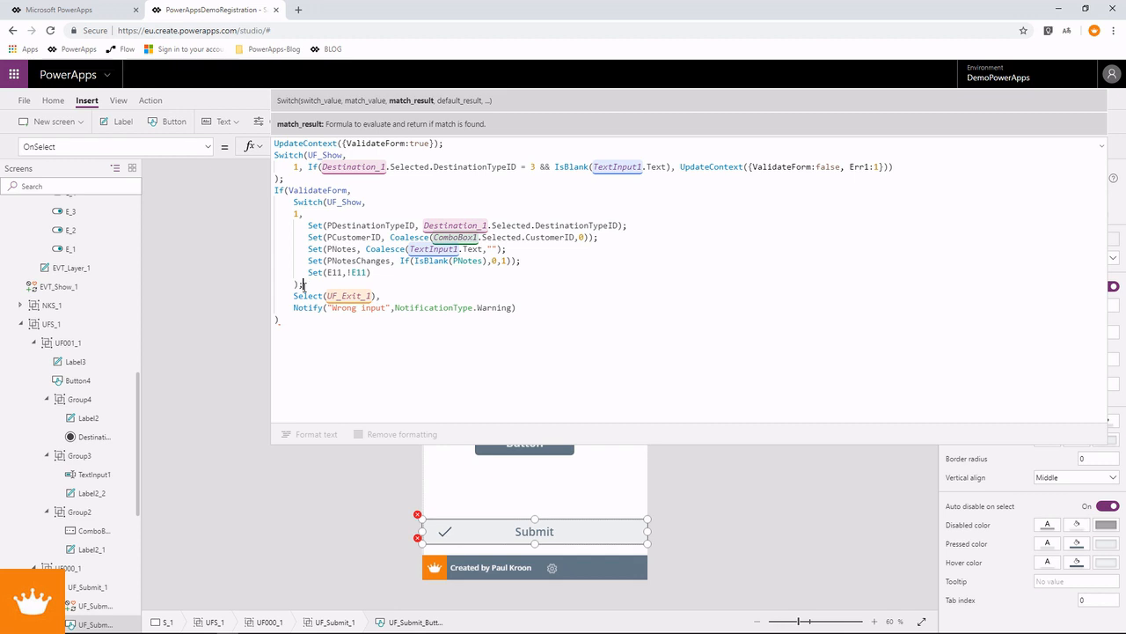
key("Right")
key("Right")
key("Right")
key("Right")
key("Right")
key("Right")
key("Right")
key("Right")
key("Right")
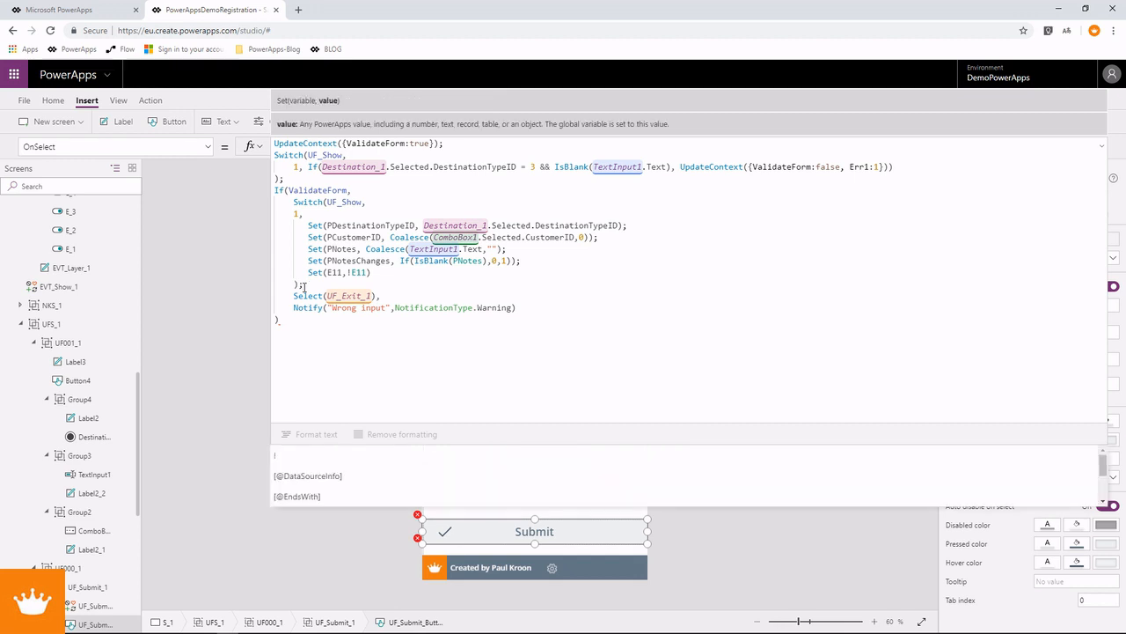
left_click(361, 203)
left_click(374, 203)
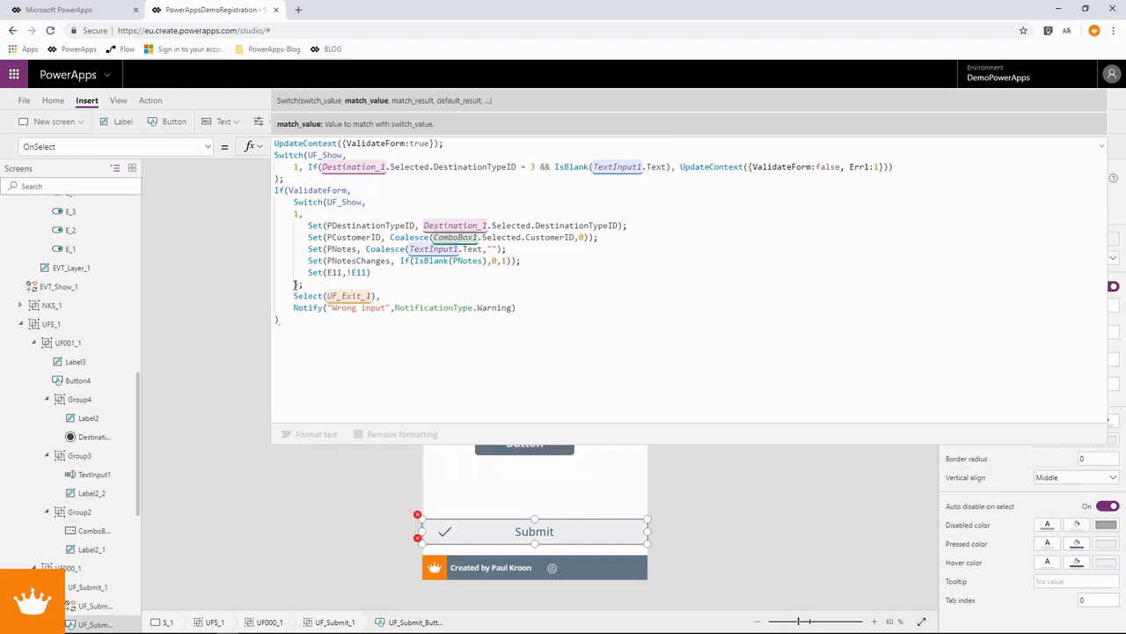
left_click(295, 284)
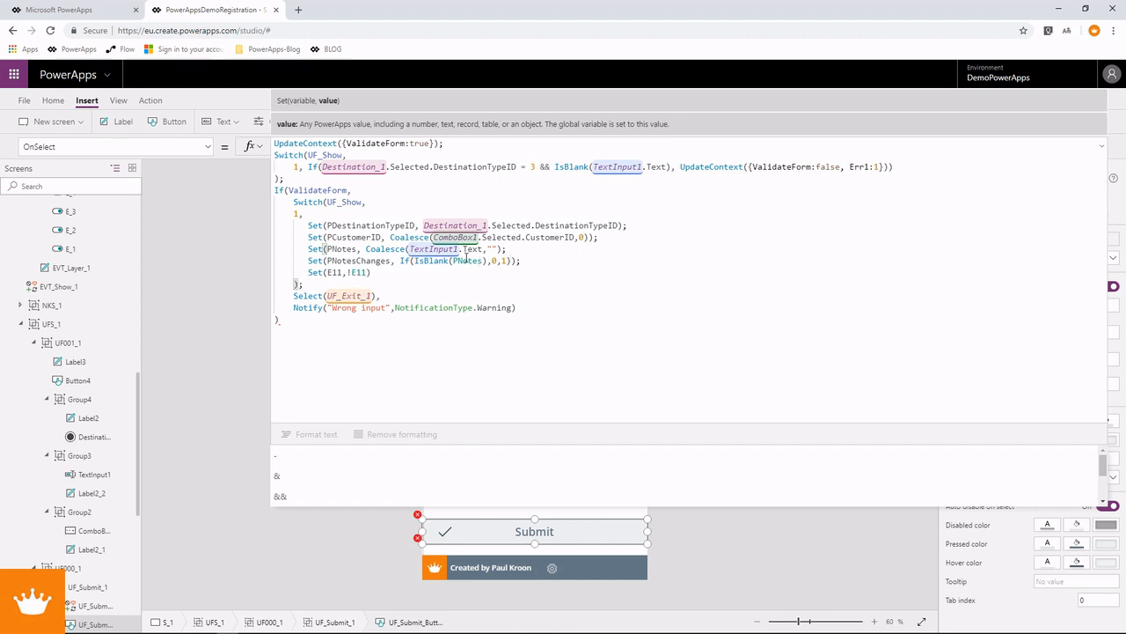
Step: Review the values assigned by the Set statements in case 1, including the Coalesce, IsBlank and E11 toggle expressions
left_click(388, 274)
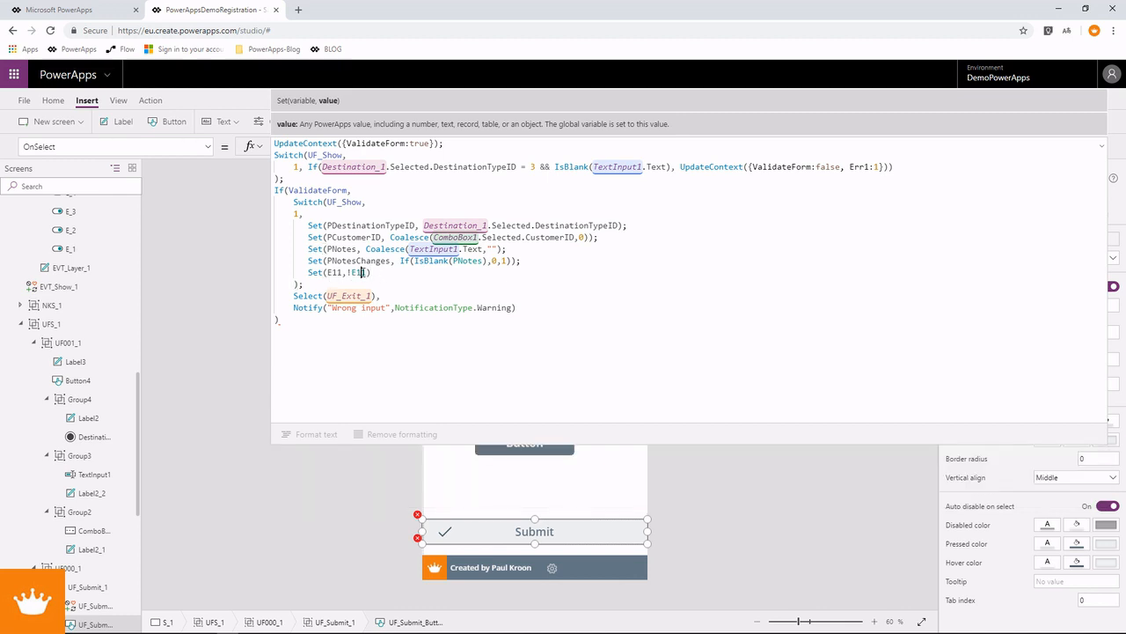
double_click(359, 273)
left_click(379, 273)
left_click_drag(588, 237, 390, 238)
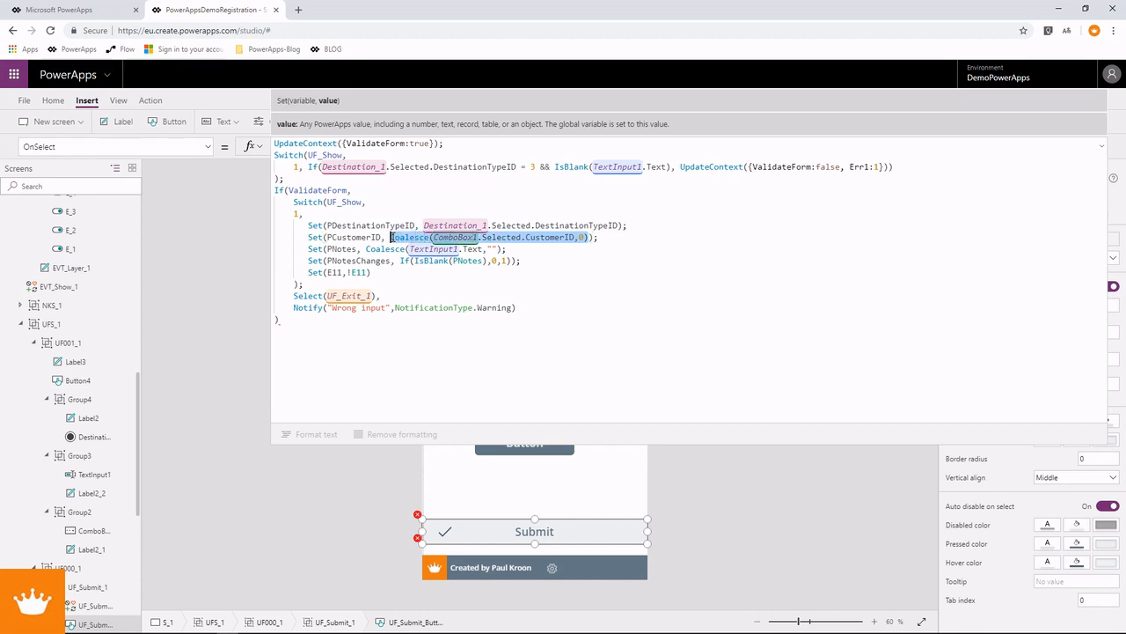
left_click(539, 225)
left_click(448, 249)
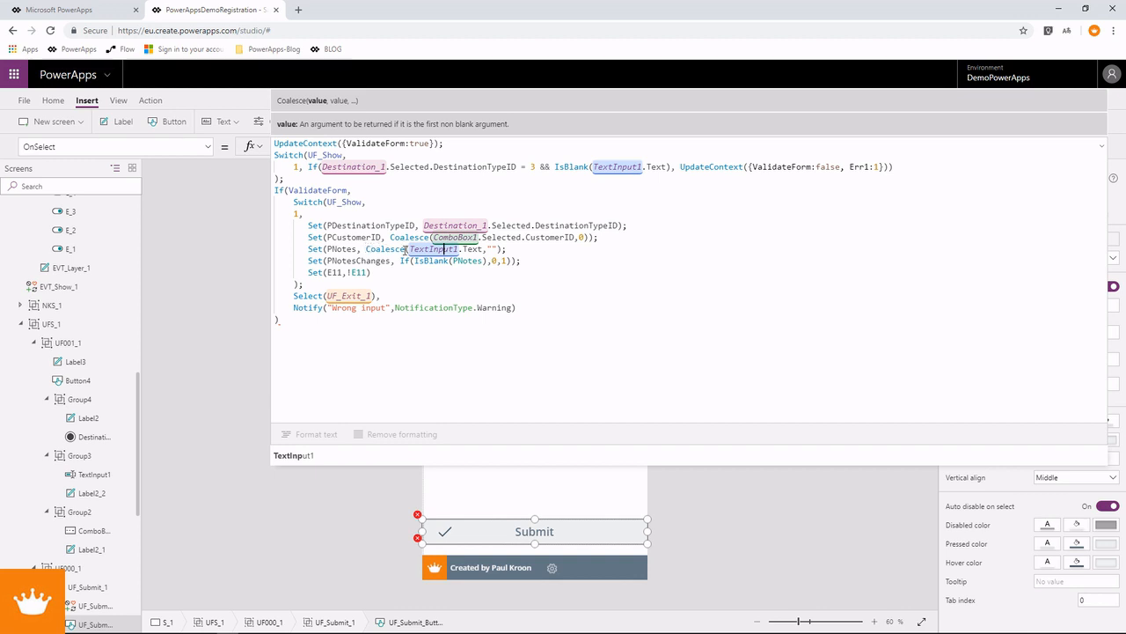
left_click(406, 249)
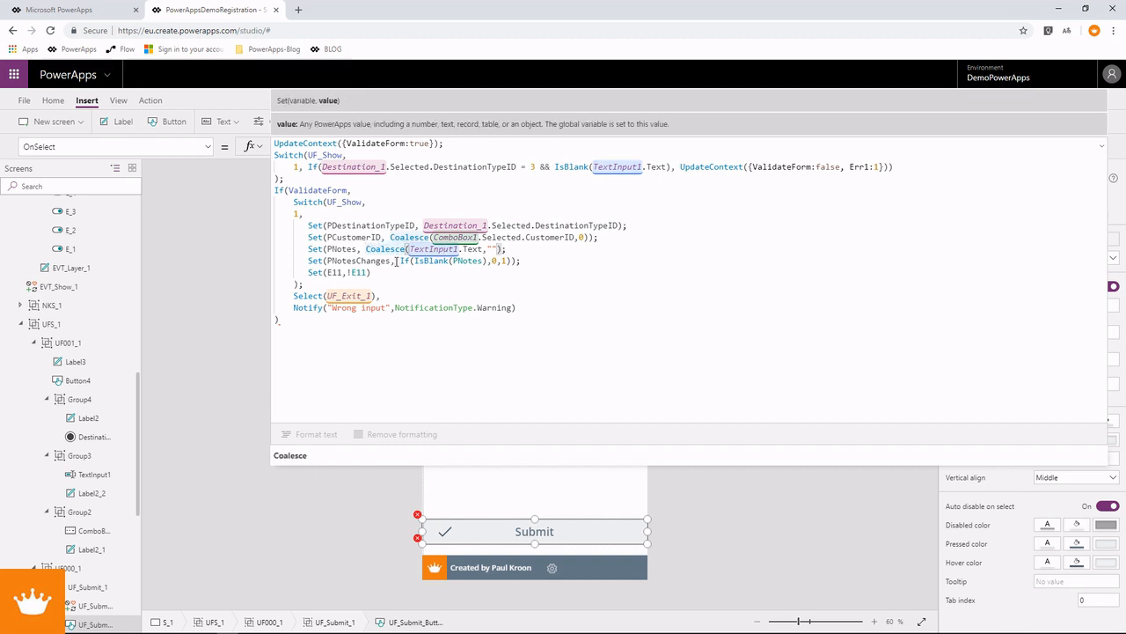
left_click(401, 260)
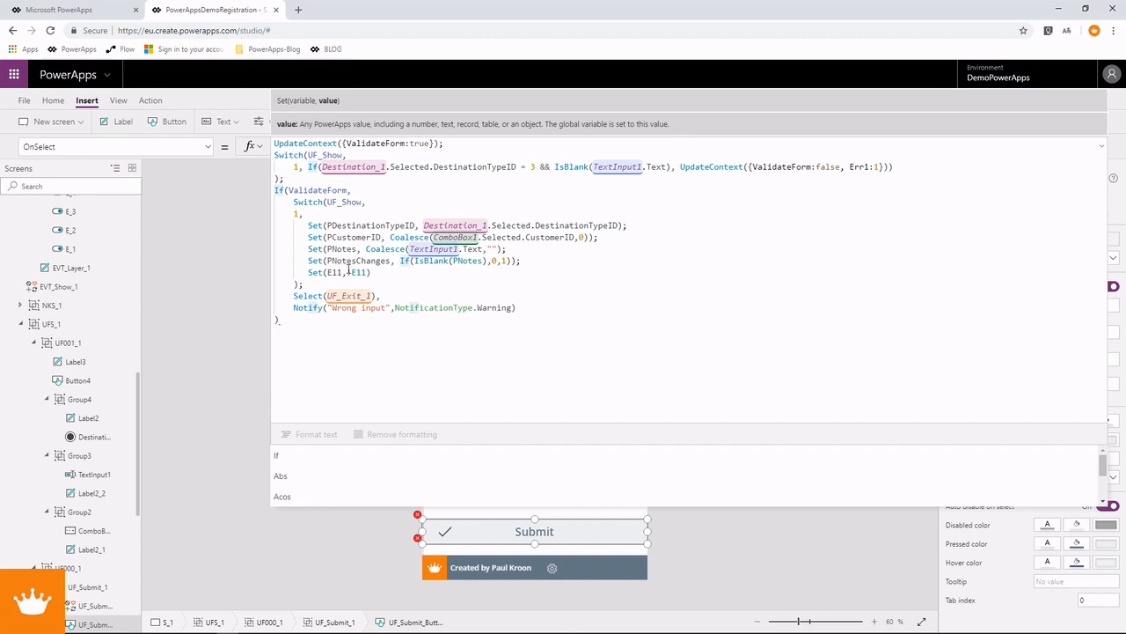
left_click(350, 272)
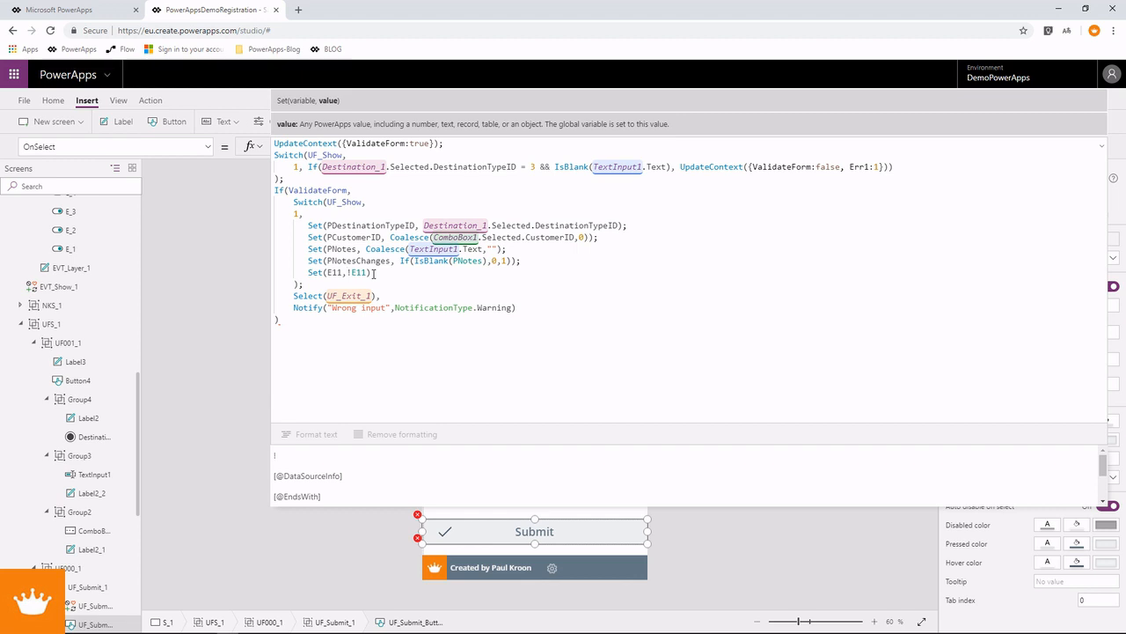
Step: Insert two blank lines between Set(E11,!E11) and the inner Switch's closing parenthesis
left_click(373, 273)
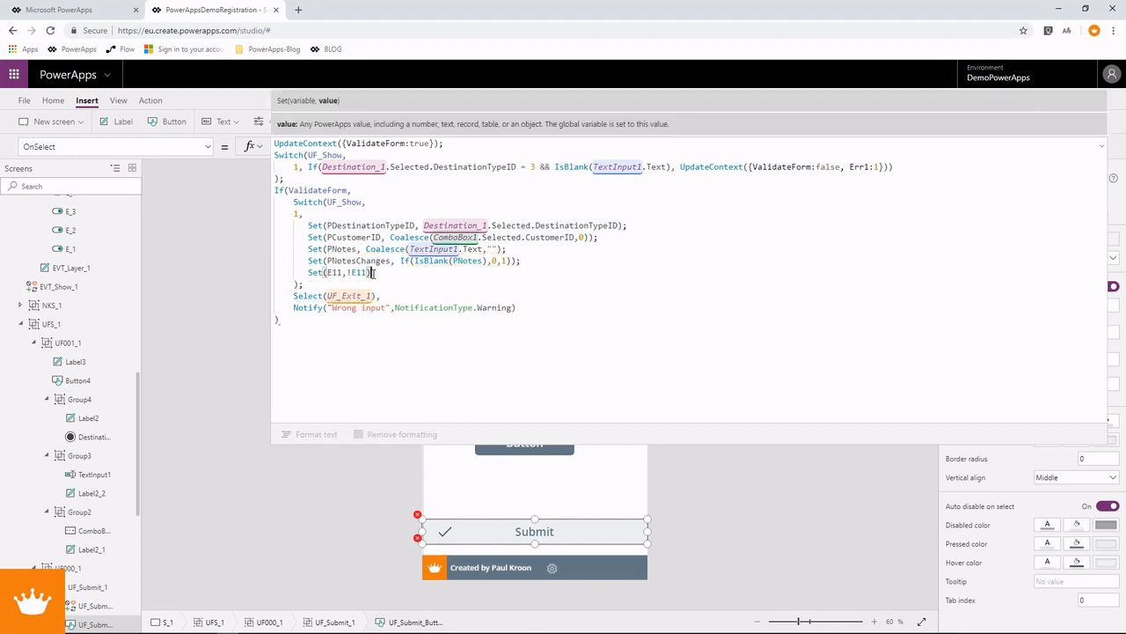
key("shift+Return")
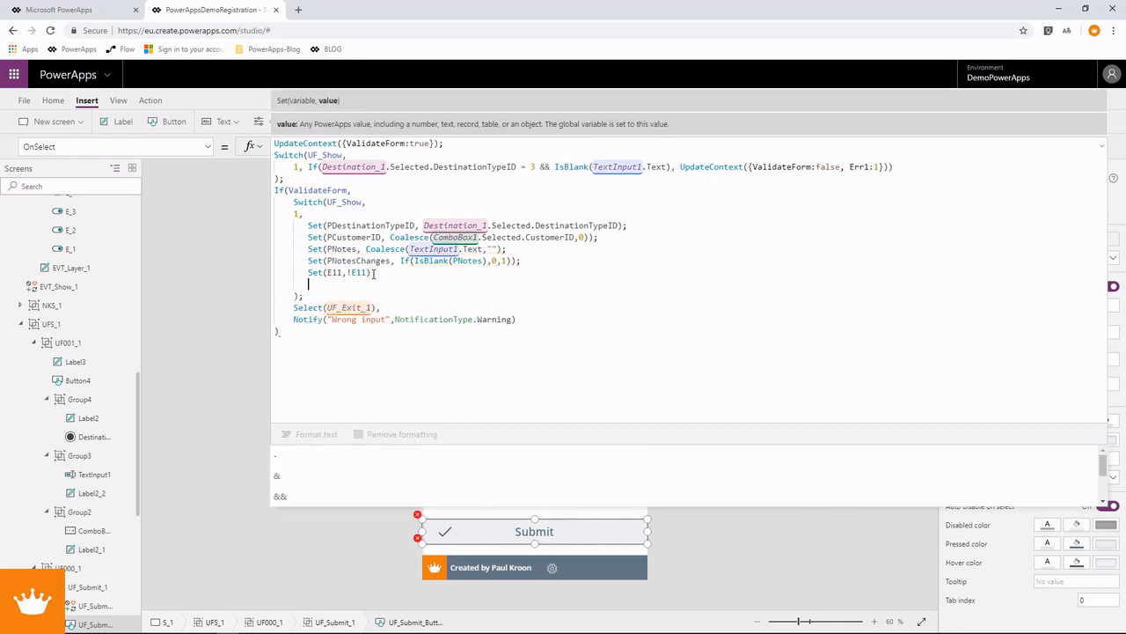
key("BackSpace")
type(",")
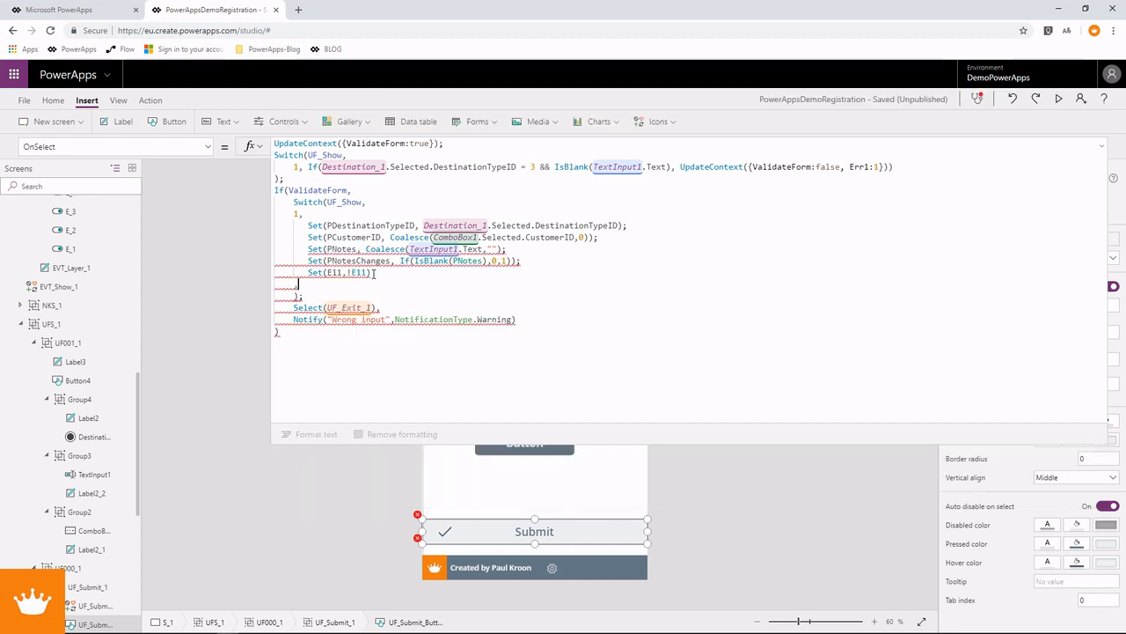
key("shift+Return")
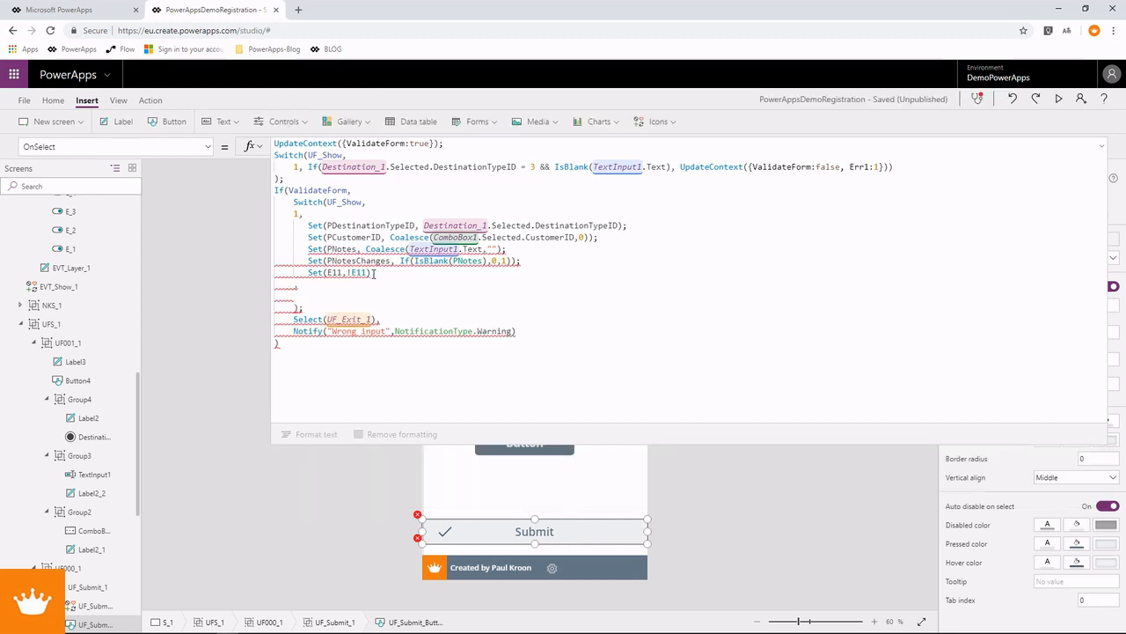
Step: Move the comma after Select(UF_Exit_1) onto its own line and check the parentheses of the ValidateForm If block
left_click(531, 262)
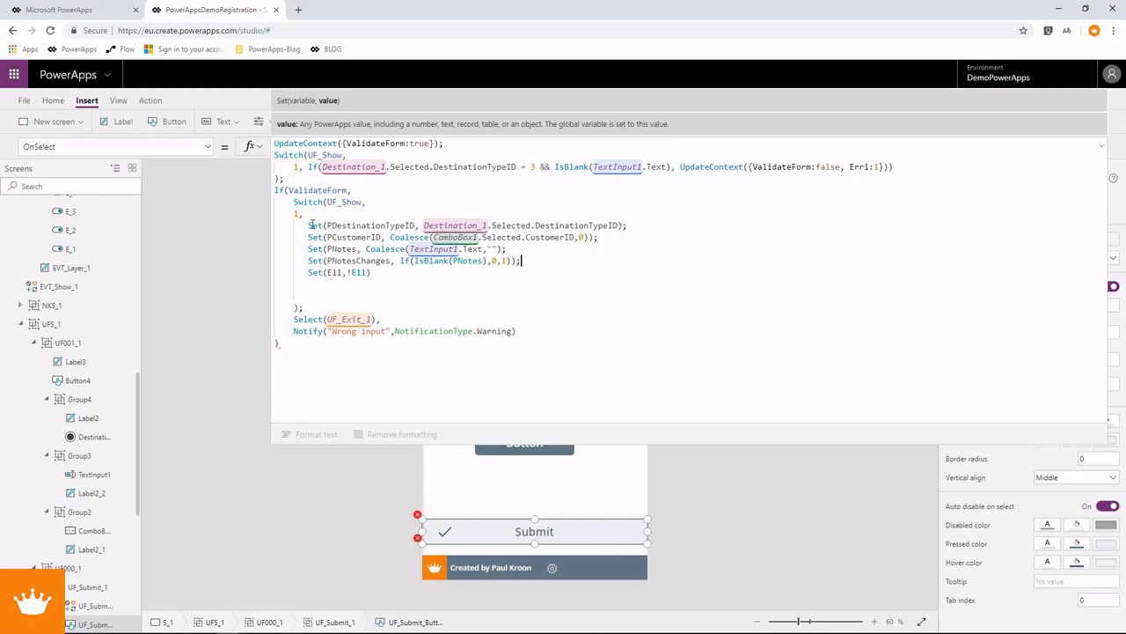
left_click(352, 190)
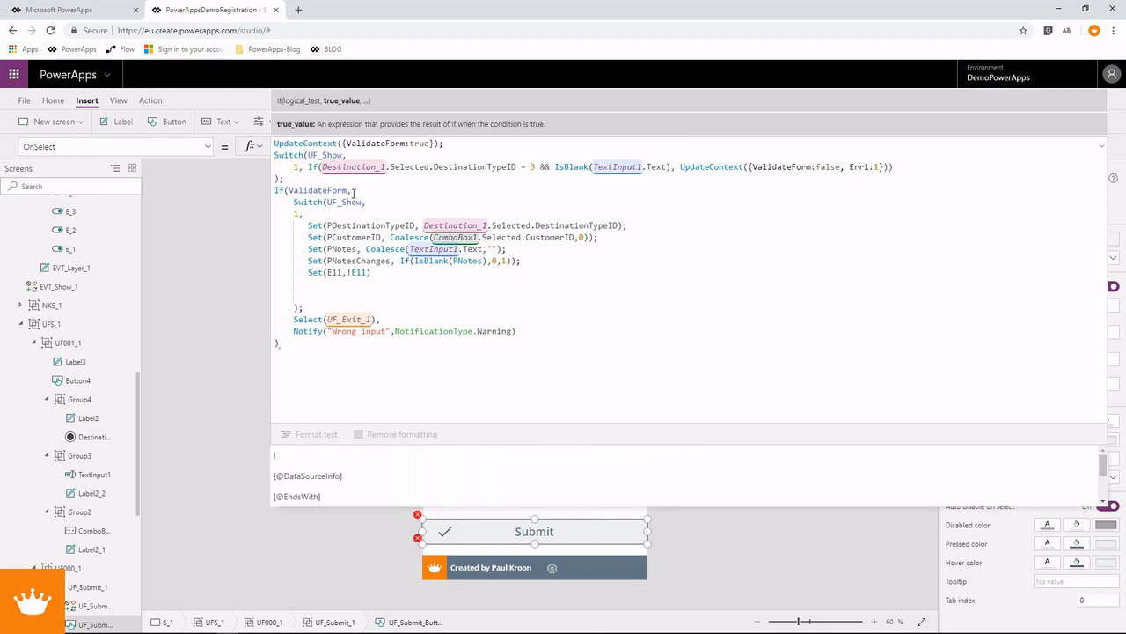
left_click(378, 318)
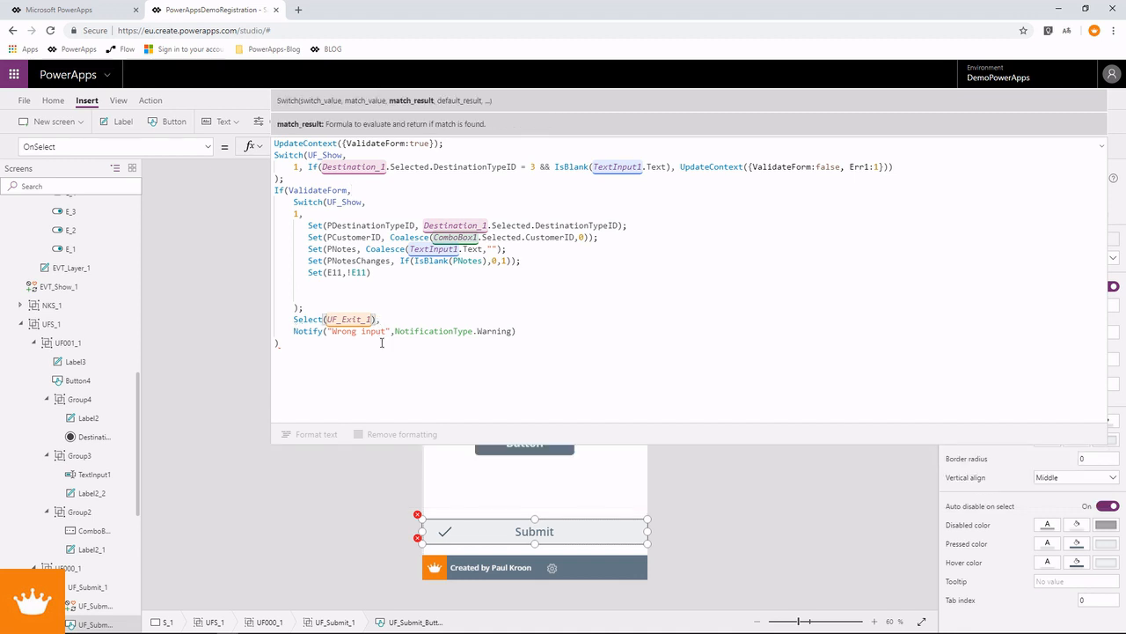
key("Return")
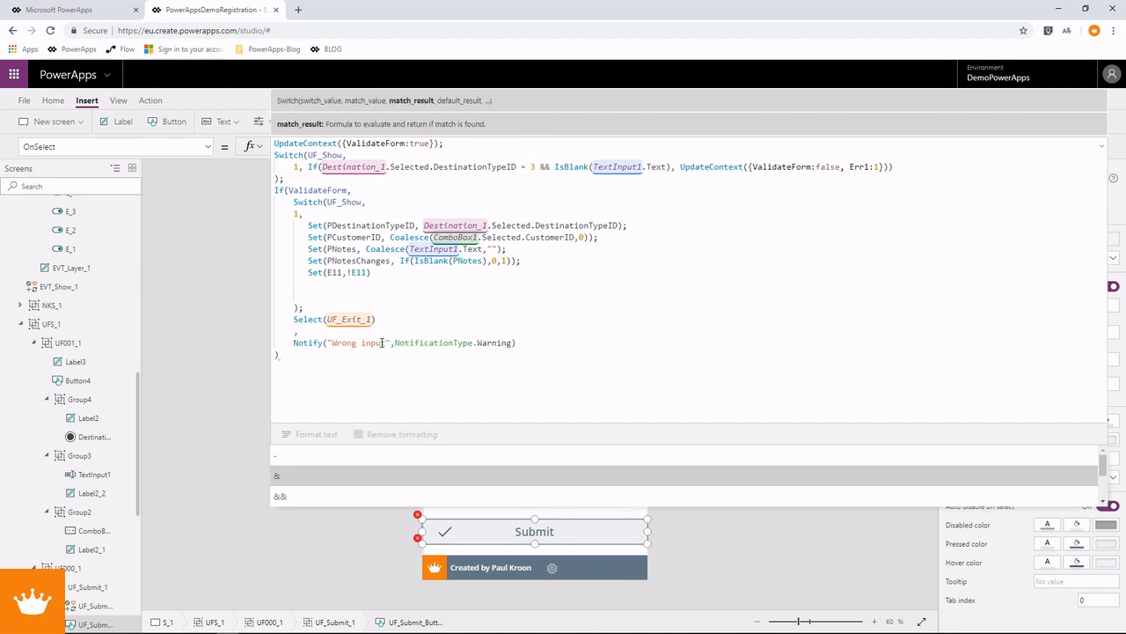
left_click(275, 353)
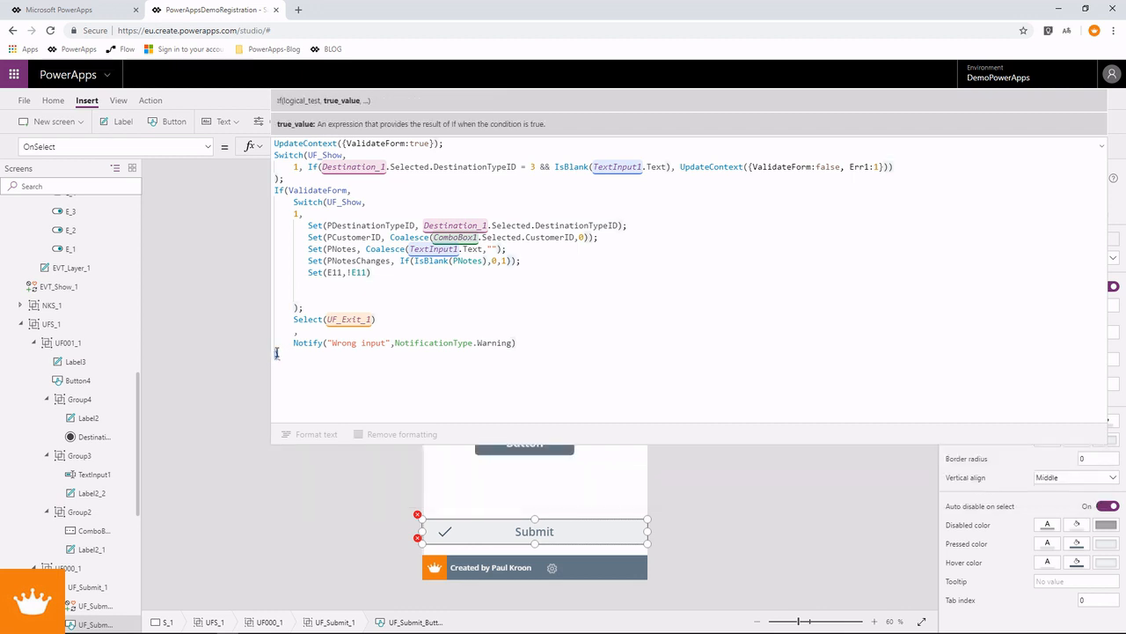
left_click(509, 261)
type(",")
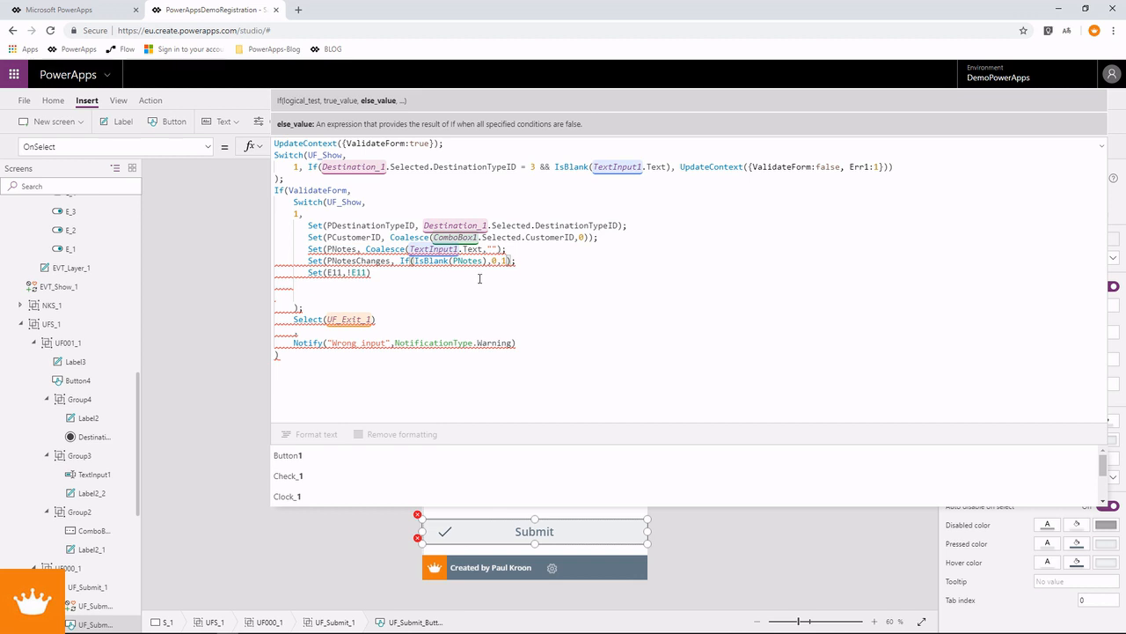
left_click(514, 260)
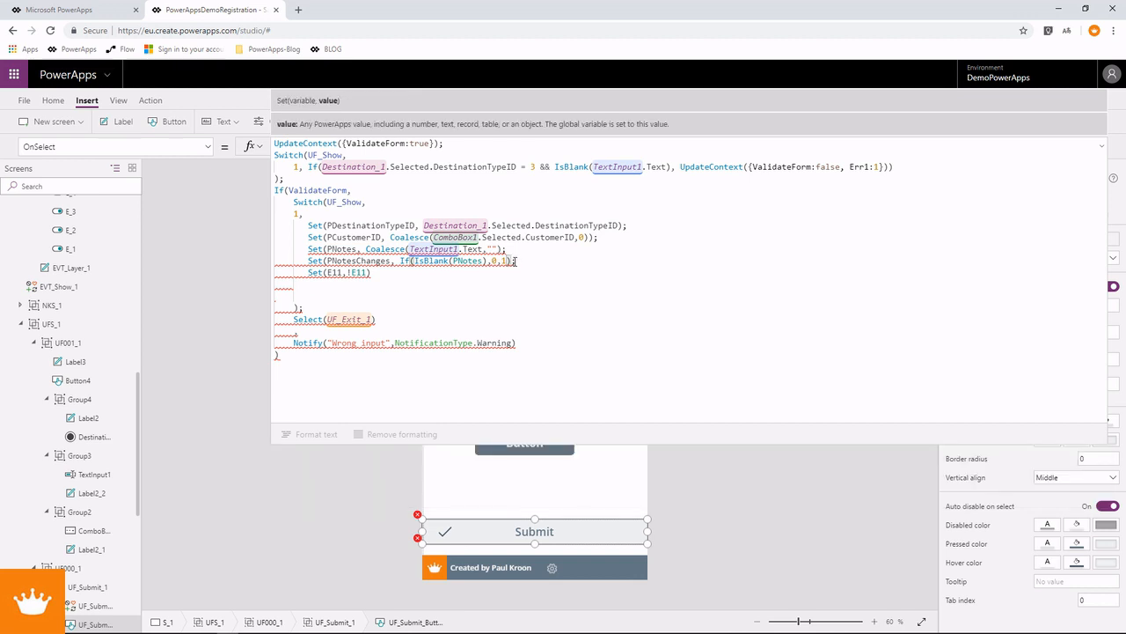
type(");")
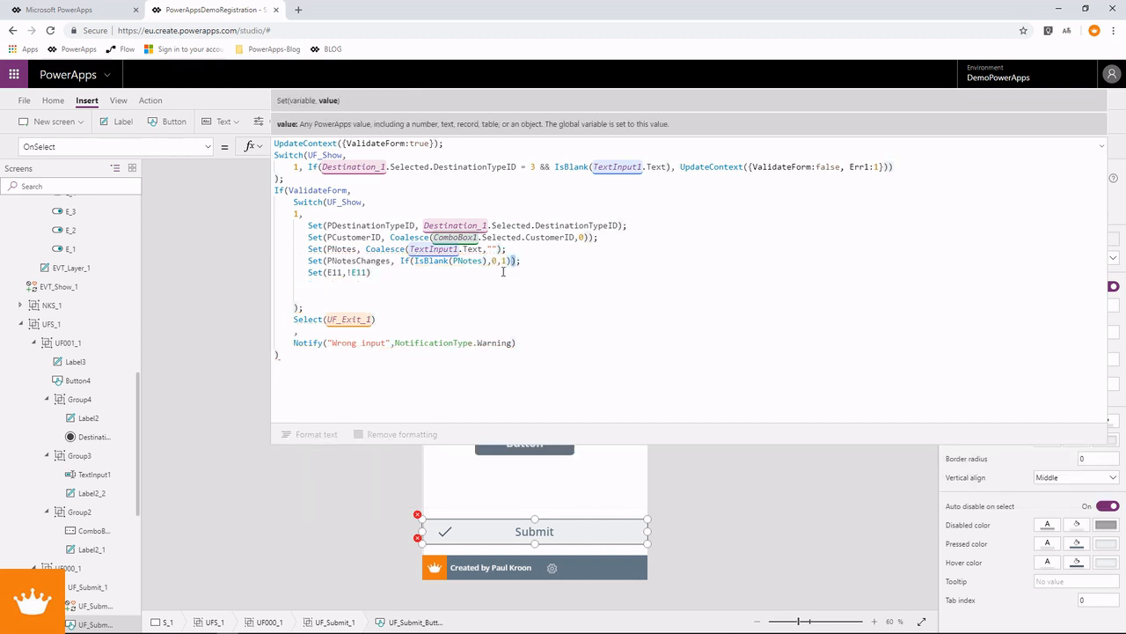
Step: Check the parentheses of the Set statements and add the missing closing one after Coalesce(TextInput1.Text,"") in the PNotes statement
left_click(486, 261)
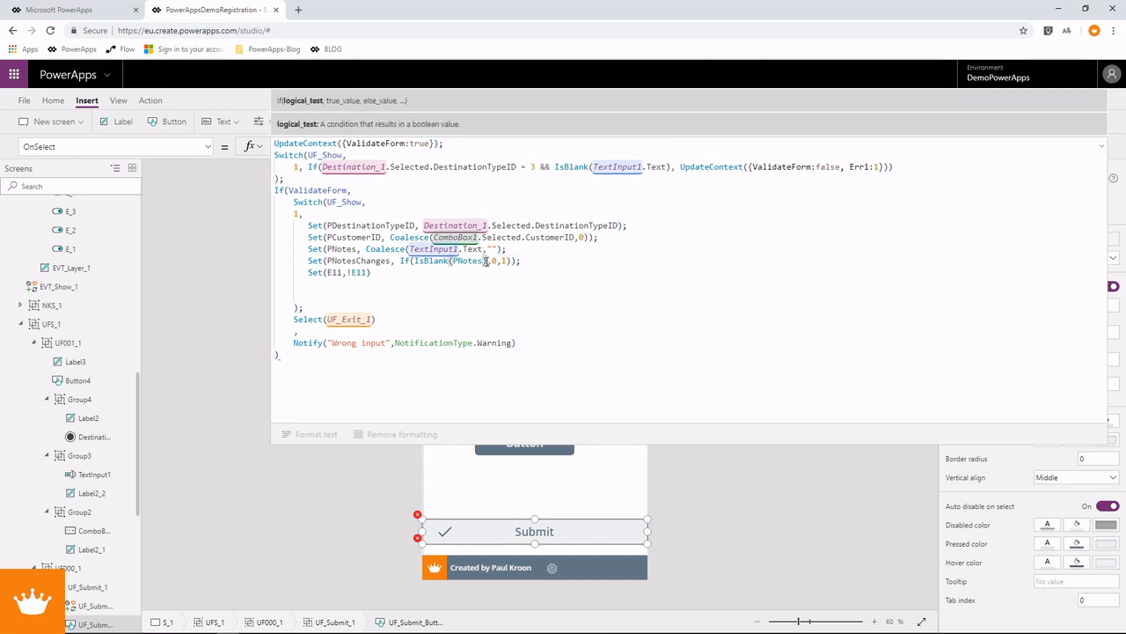
left_click(509, 260)
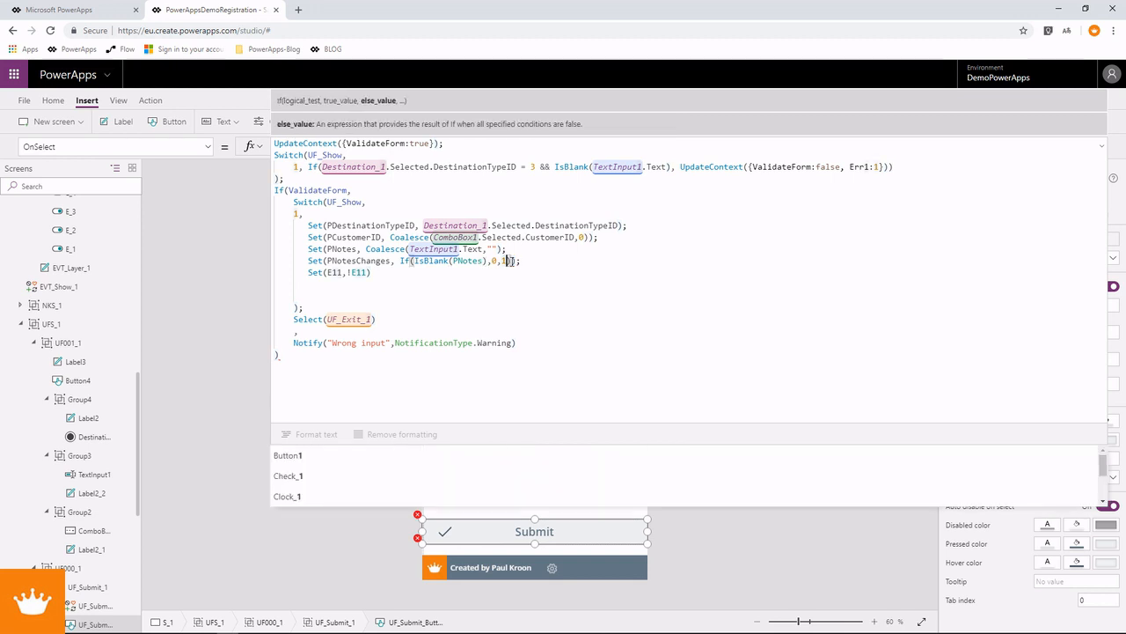
left_click(518, 261)
left_click(507, 261)
left_click(371, 273)
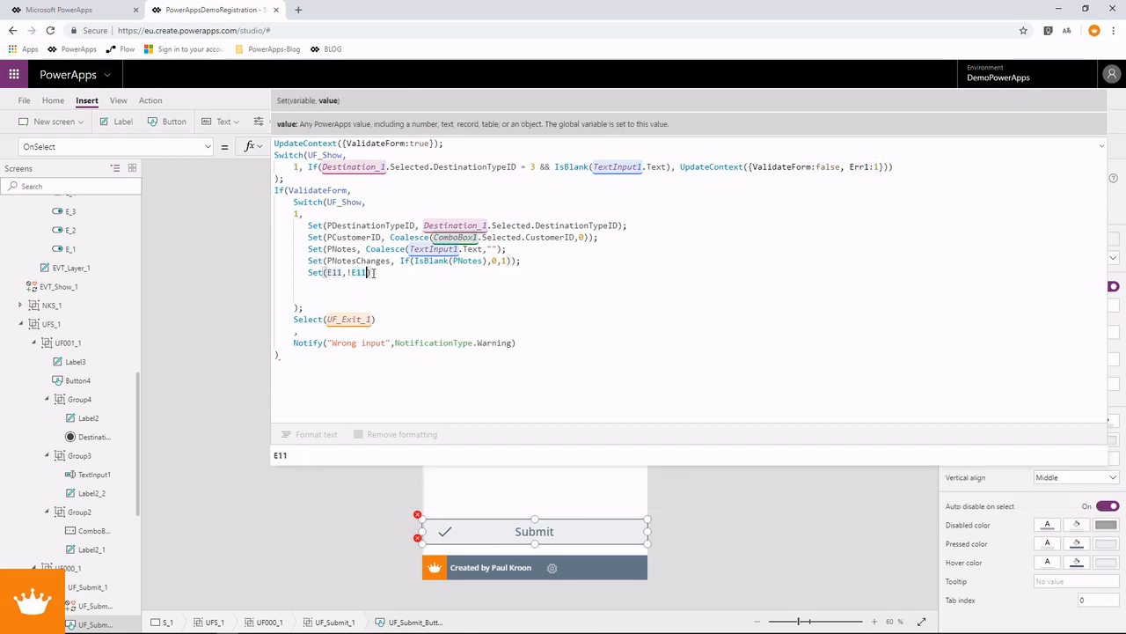
left_click(498, 250)
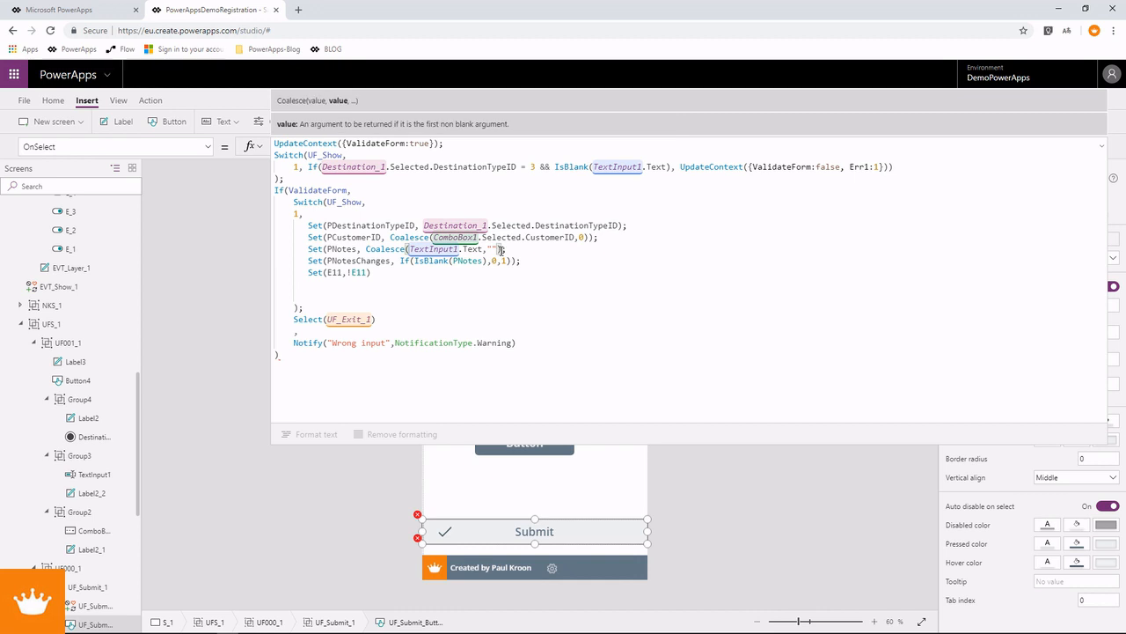
left_click(503, 249)
type(")")
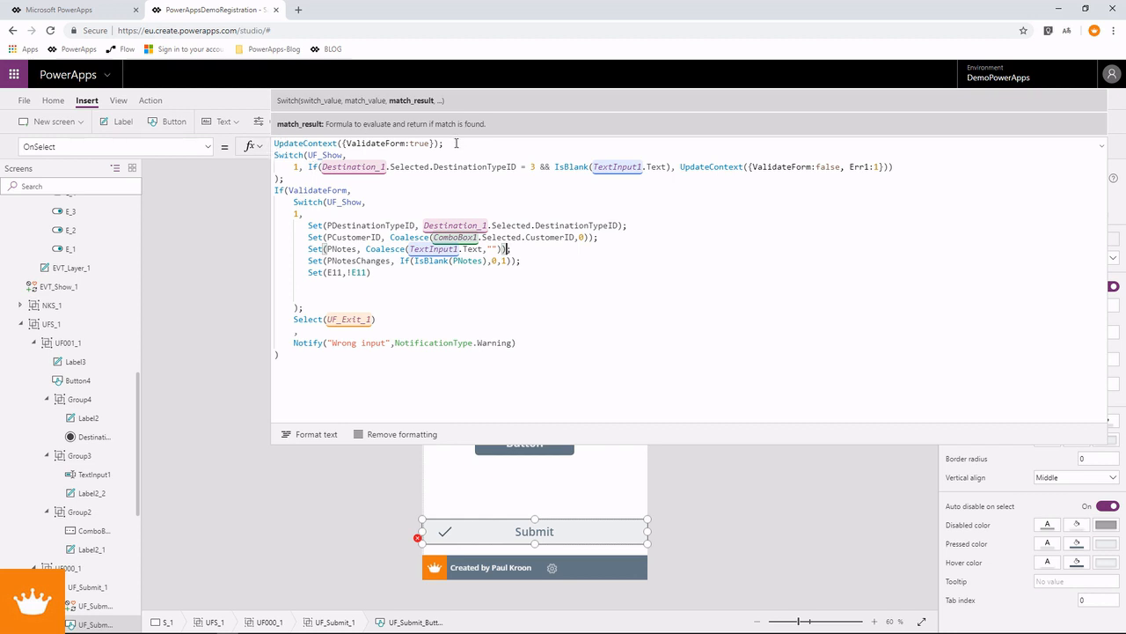
Step: Review the ValidateForm initialisation and the validation Switch whose case 1 checks the destination type and blank notes
left_click_drag(444, 143, 273, 145)
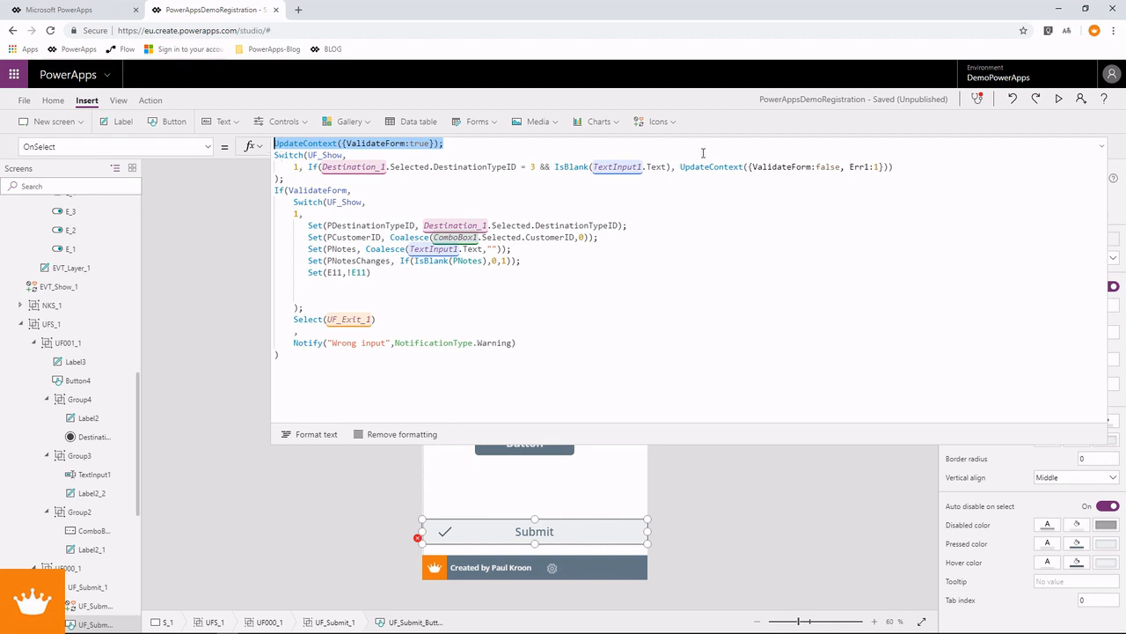
left_click(296, 167)
type("1,")
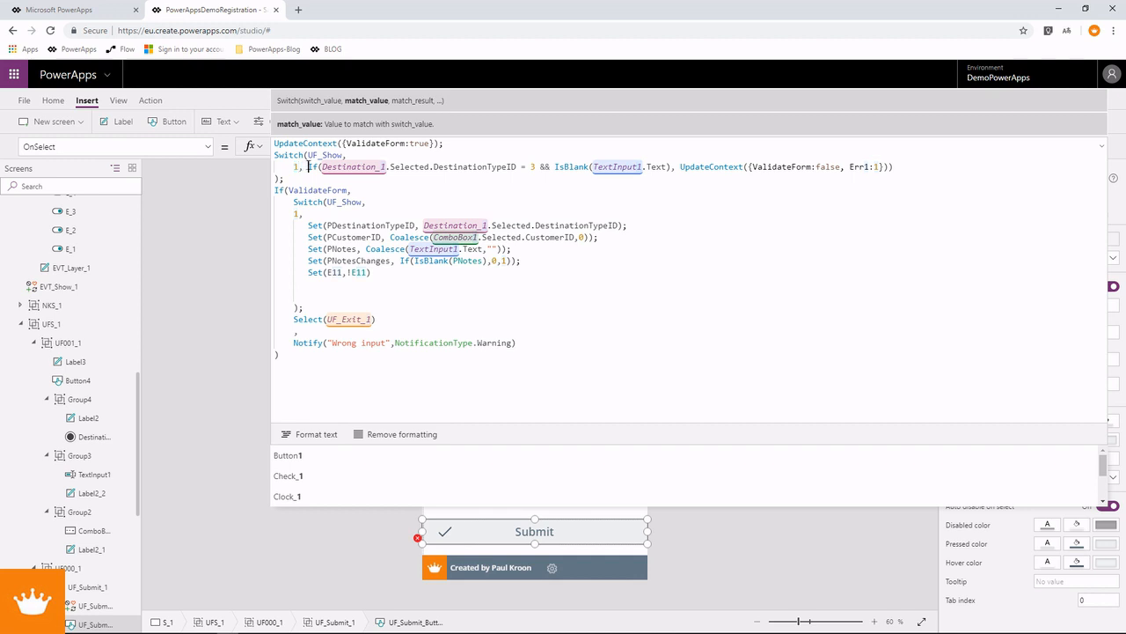
left_click_drag(308, 166, 897, 165)
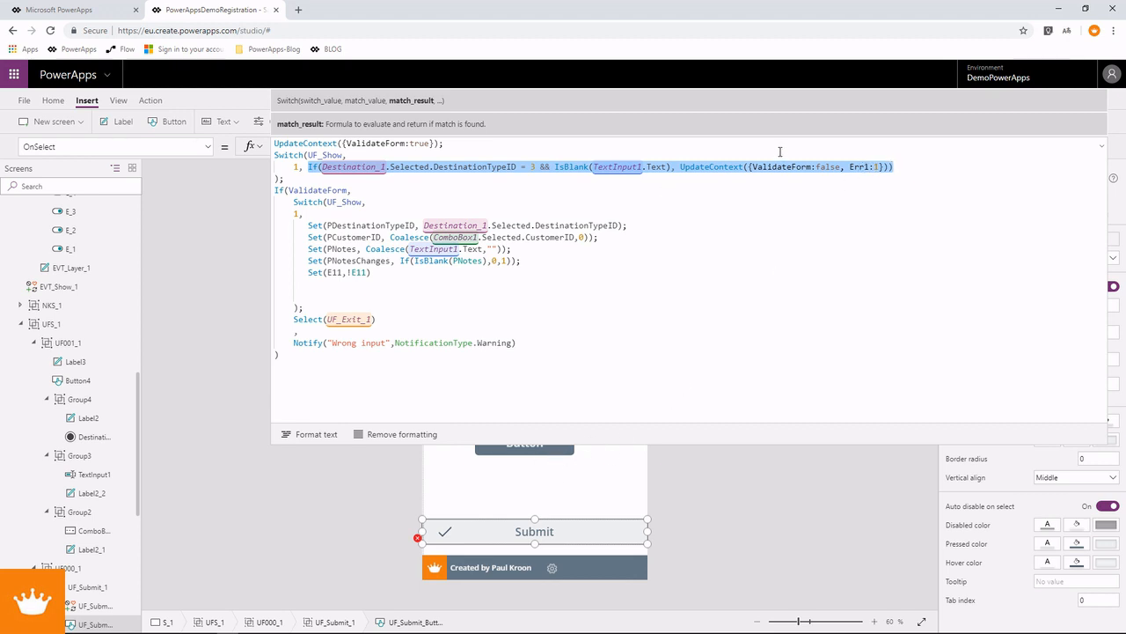
left_click(284, 180)
left_click_drag(283, 180, 264, 161)
Step: Separate the validation Switch and the ValidateForm If block from the preceding code with a blank line each
left_click(275, 156)
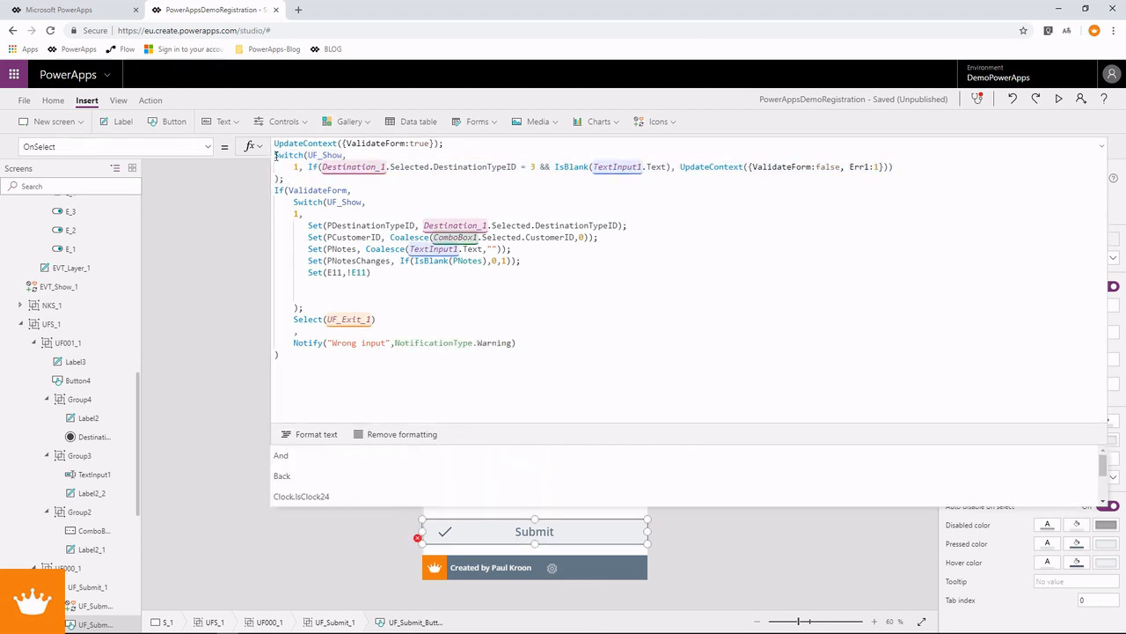
key("Return")
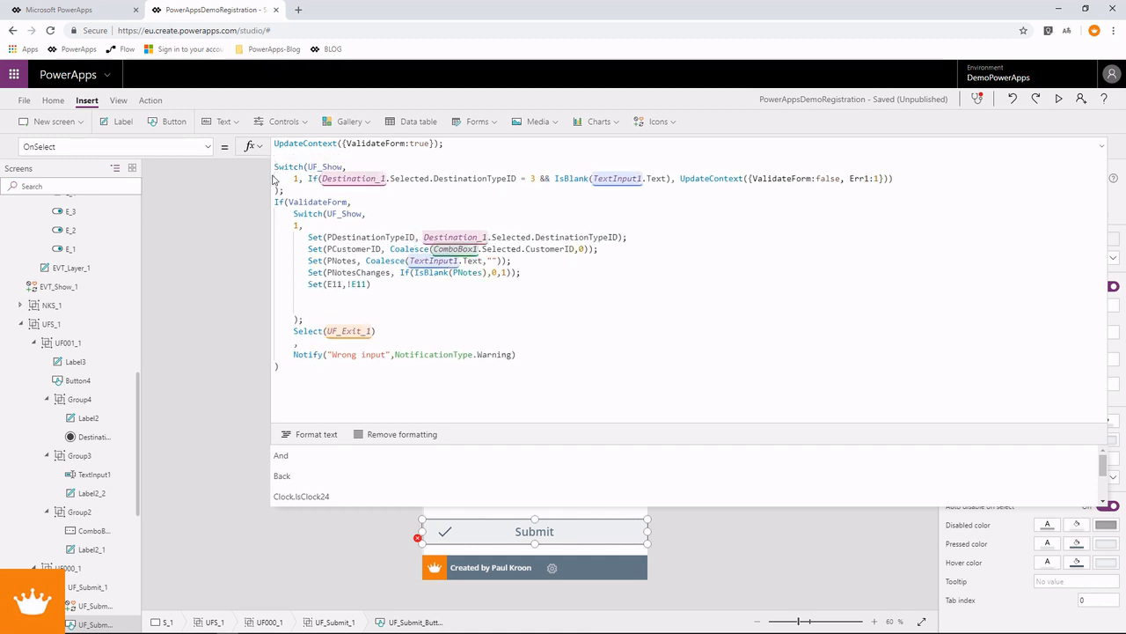
key("Return")
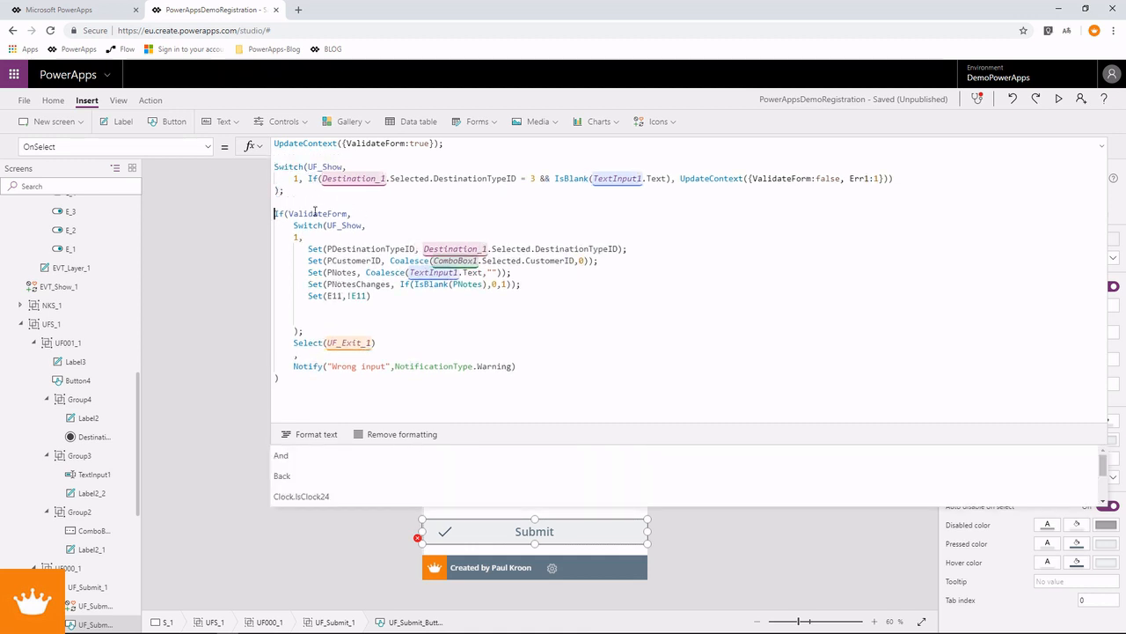
Step: Indent the inner Switch's case 1 and closing parenthesis one level, and its Set statements one level further
mouse_move(294, 225)
left_mouse_down()
mouse_move(365, 226)
mouse_move(280, 238)
mouse_move(299, 332)
left_mouse_up()
key("Tab")
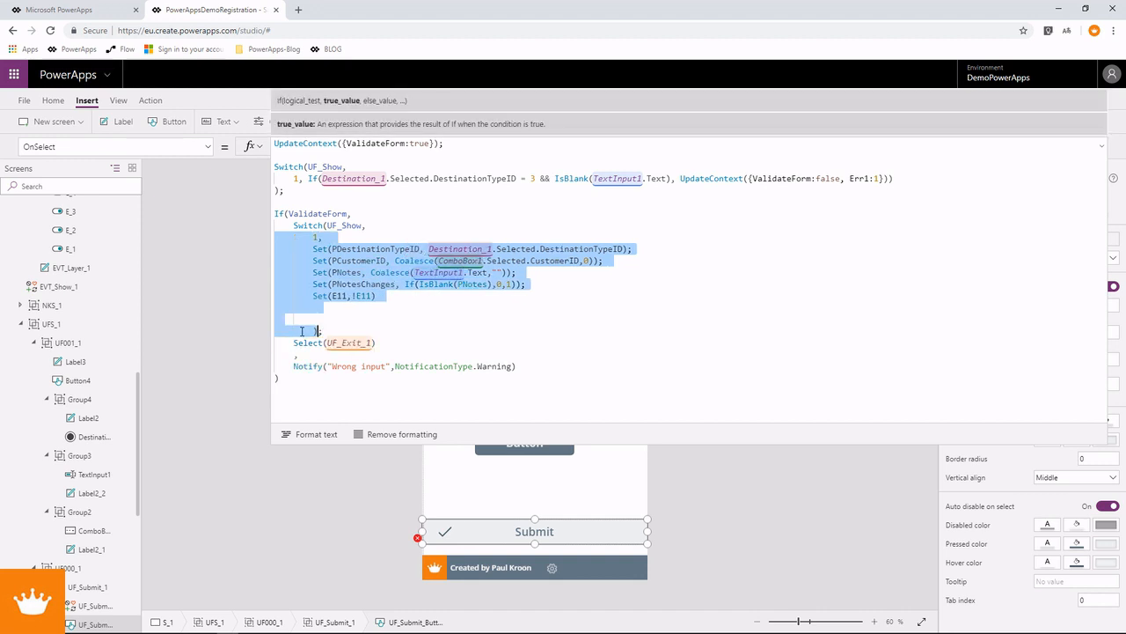
left_click(370, 284)
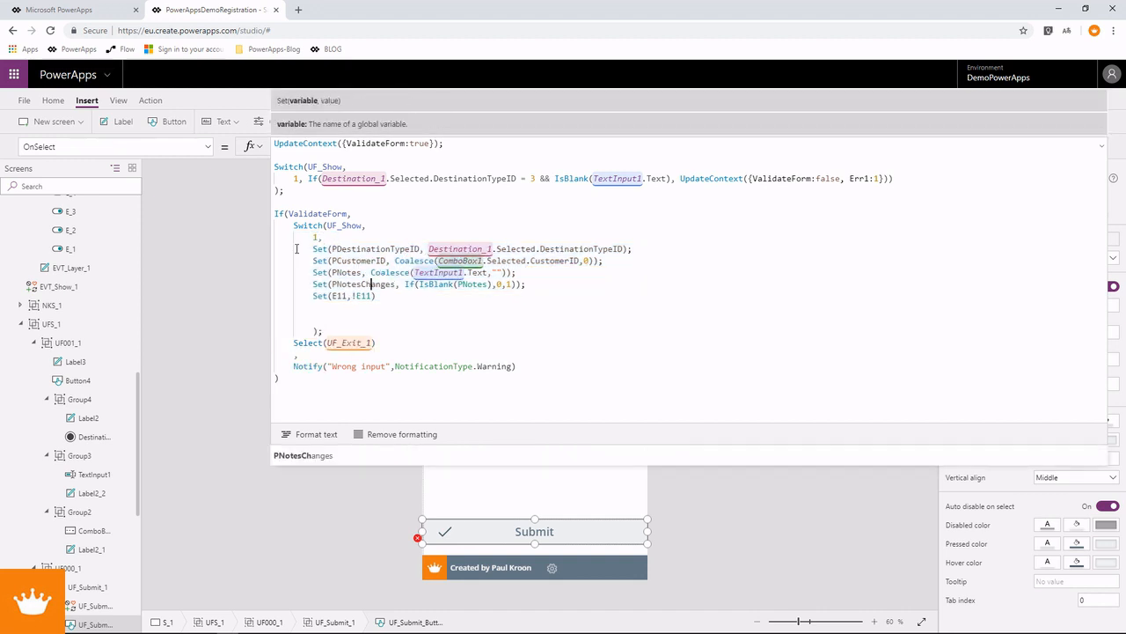
left_click_drag(279, 250, 288, 324)
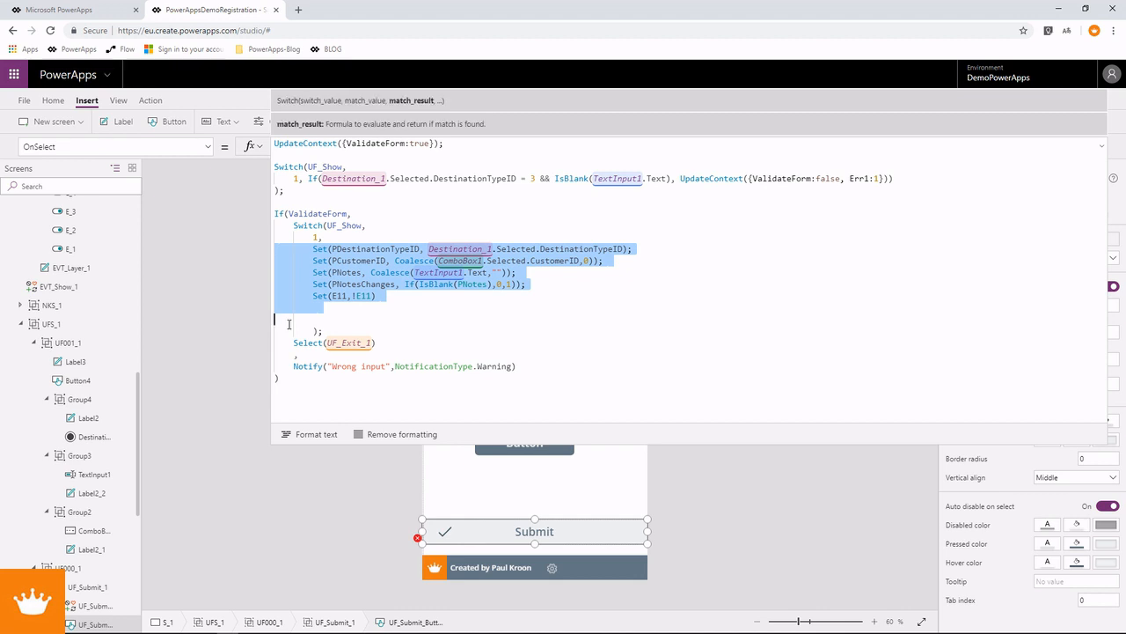
key("Tab")
left_click(333, 248)
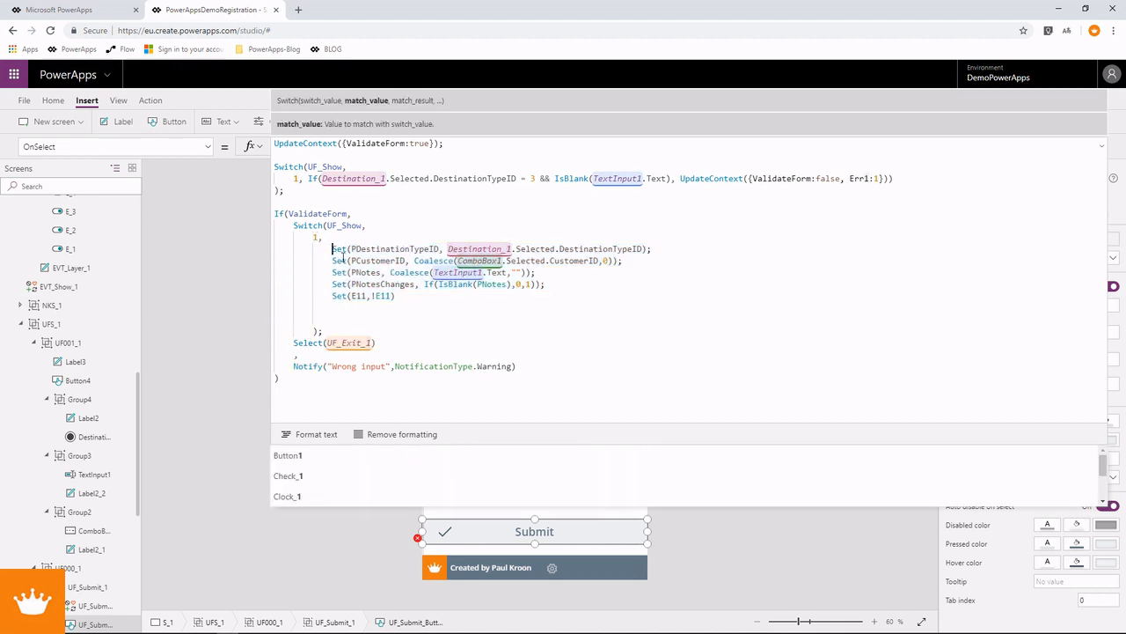
Step: Review the variable assignments in case 1, the E11 toggle and the Select(UF_Exit_1) call in the Submit formula
left_click_drag(332, 249, 549, 285)
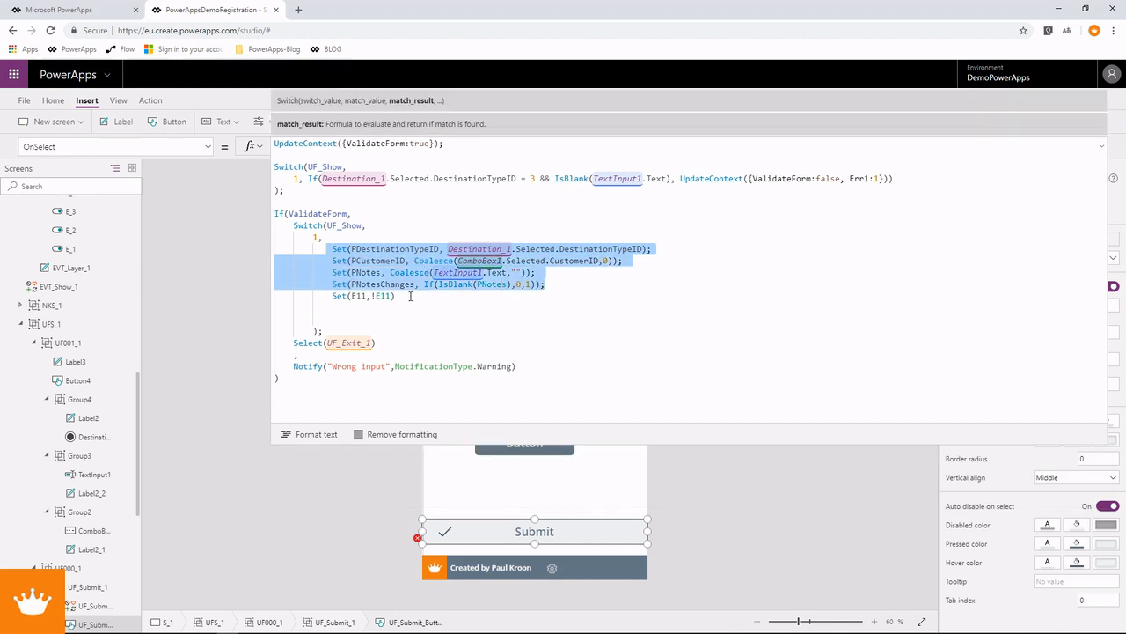
left_click_drag(396, 296, 332, 296)
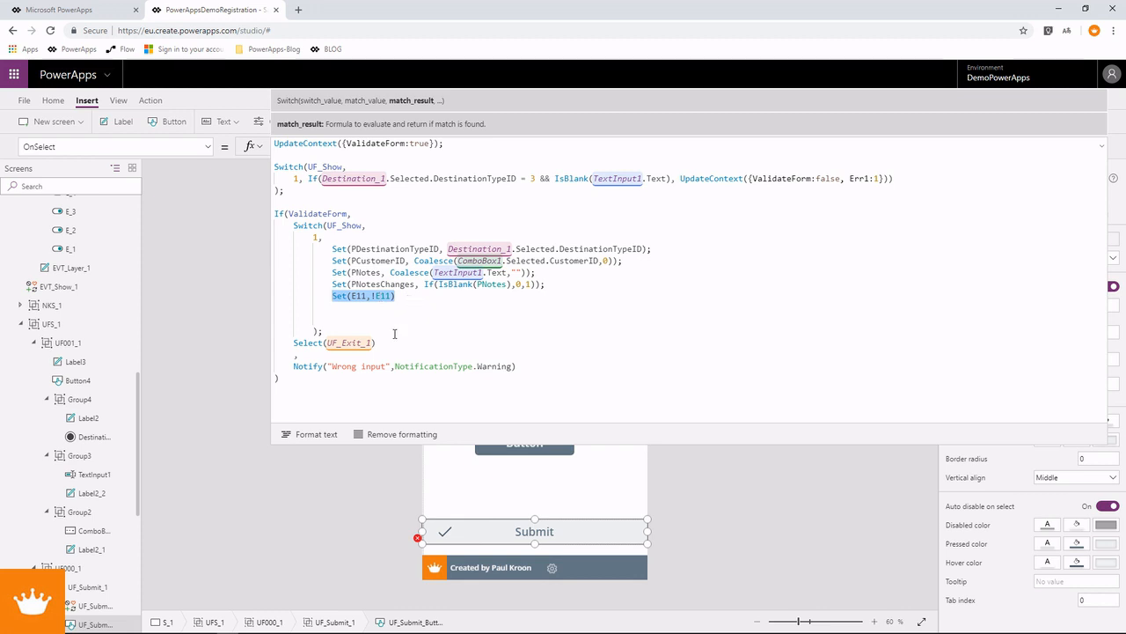
left_click_drag(378, 342, 293, 343)
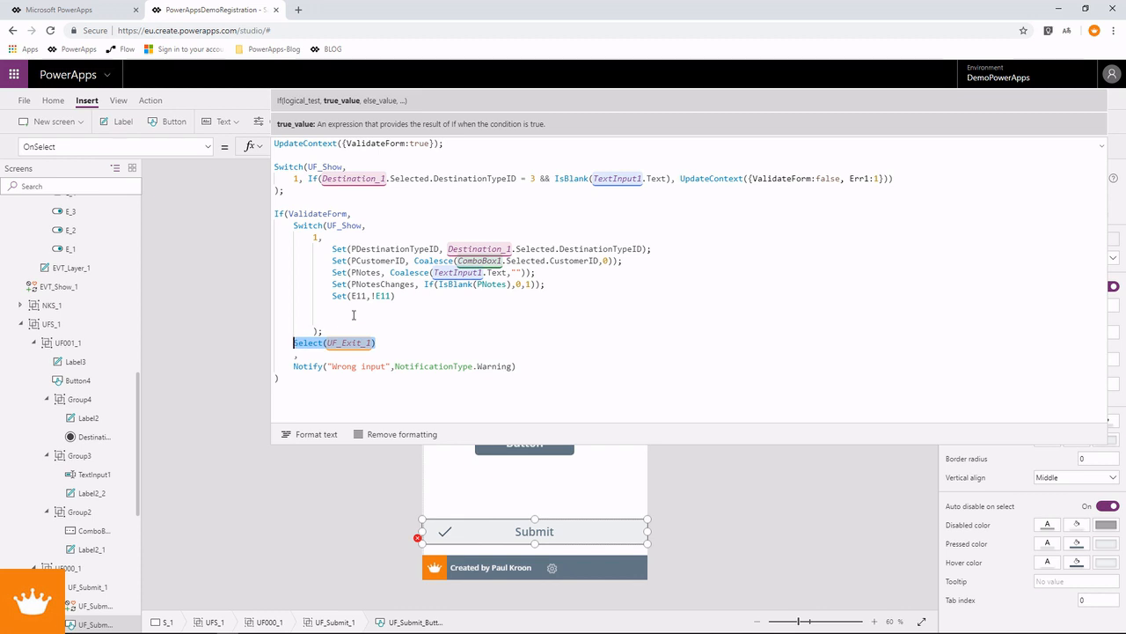
left_click_drag(396, 295, 331, 296)
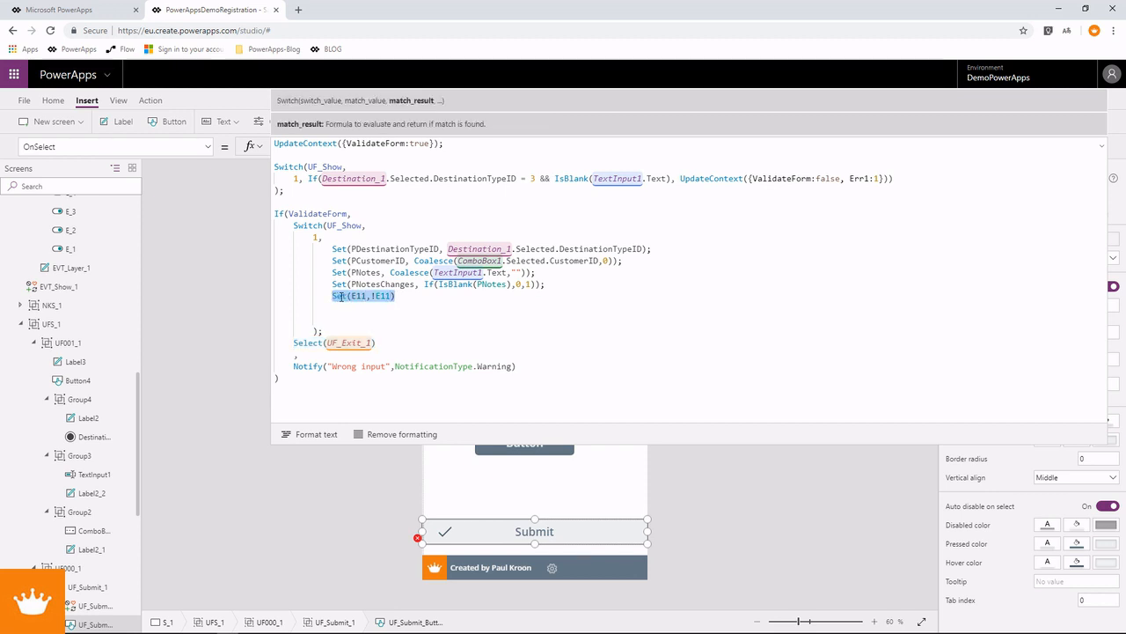
left_click_drag(547, 285, 335, 249)
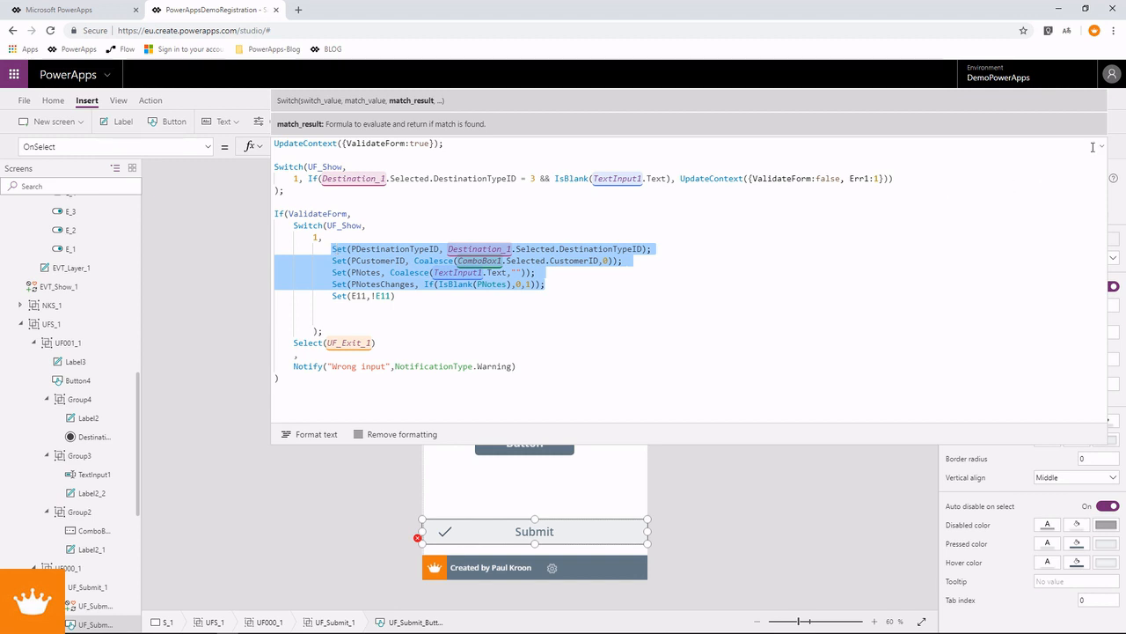
Step: Preview the app, and switch to SQL Server Management Studio to rerun the SELECT query on dbo.Registrations
key("F5")
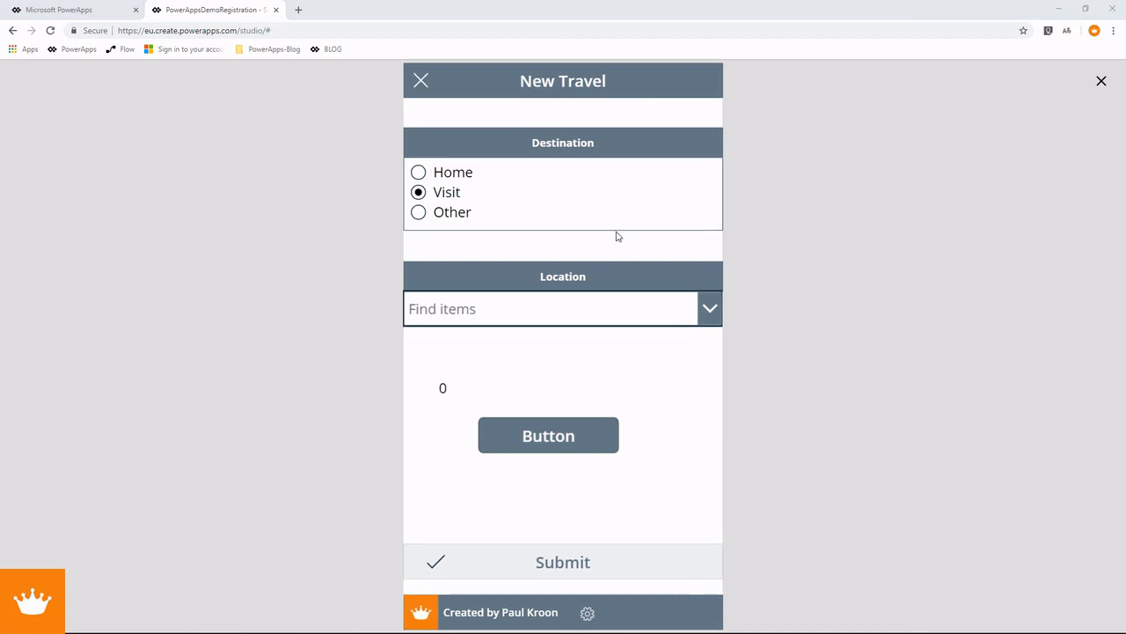
key("alt+Tab")
left_click(797, 193)
left_click(513, 203)
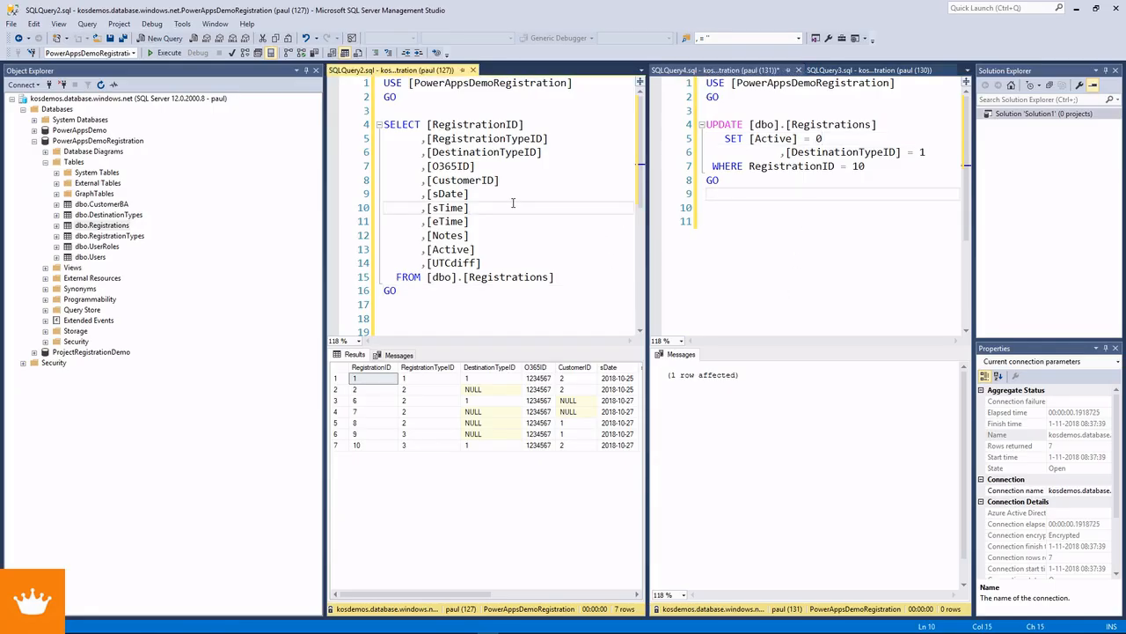
key("F5")
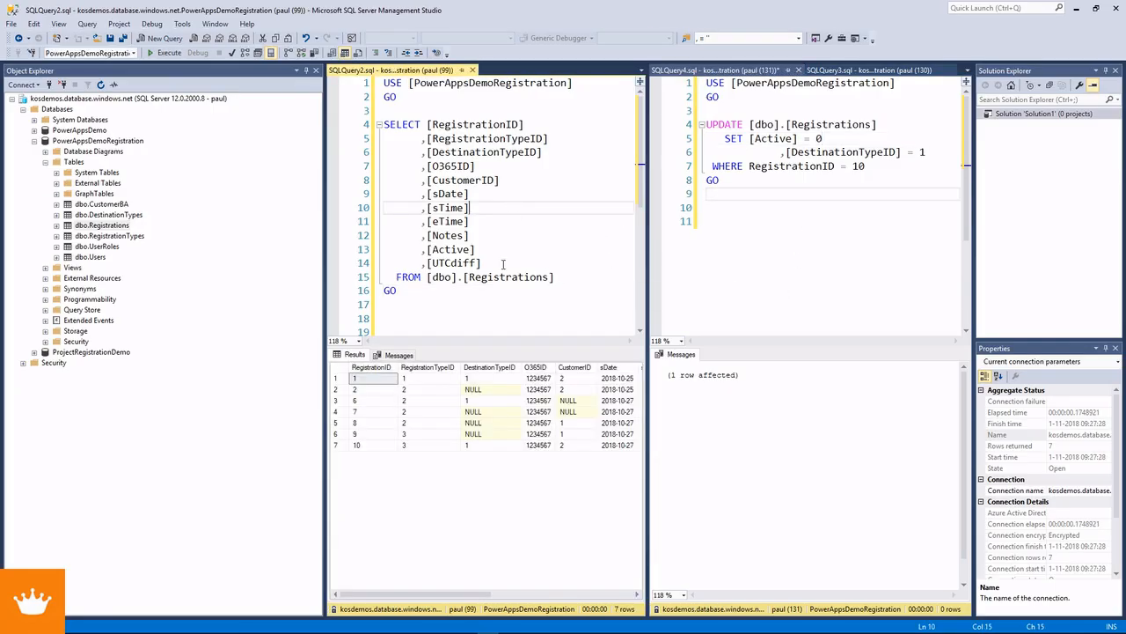
Step: Add the condition WHERE [Active] = 1 to the SELECT query on dbo.Registrations and execute it
left_click_drag(476, 250, 427, 250)
left_click(573, 279)
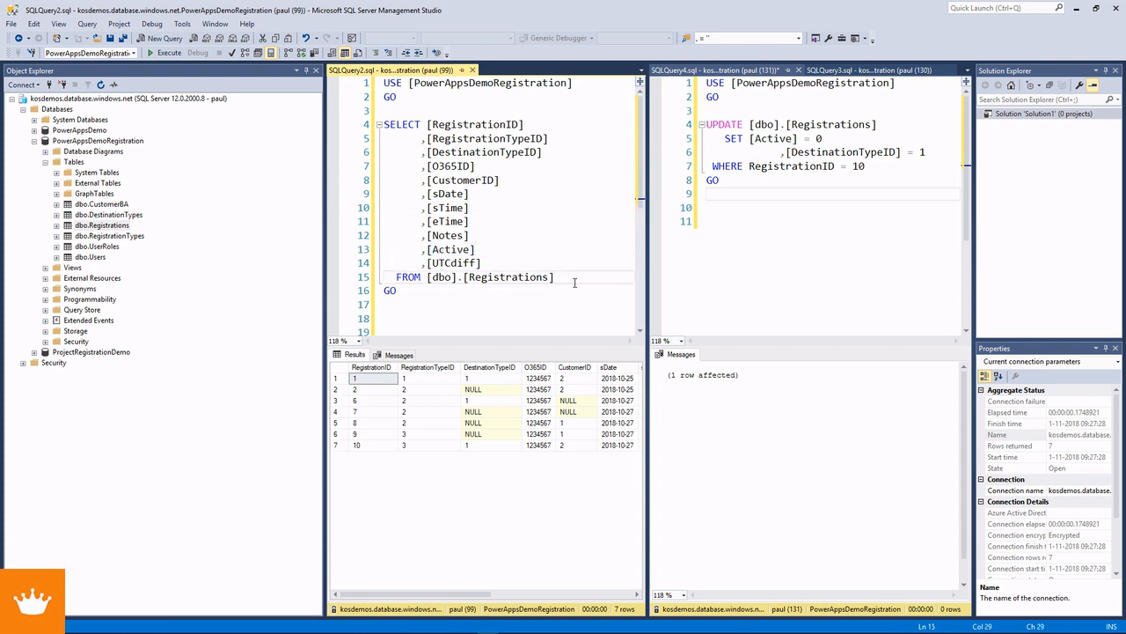
key("Return")
type("WHERE [Active] ")
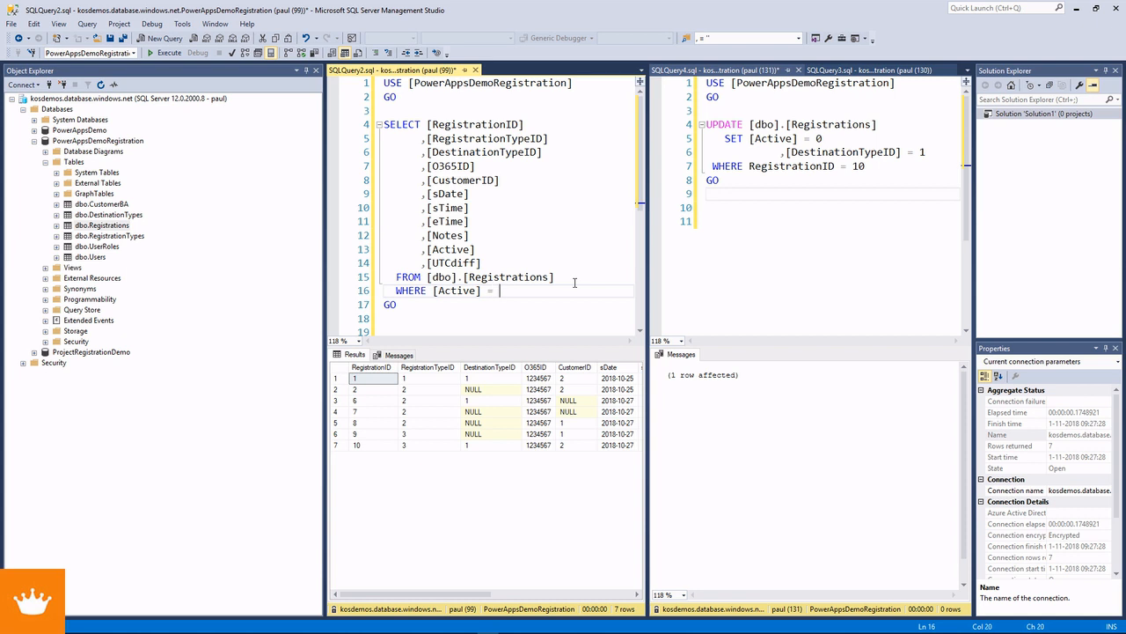
type("= 1")
key("F5")
Step: Switch to the PowerApps preview, choose A Limited as the New Travel location and submit the form
key("alt+Tab")
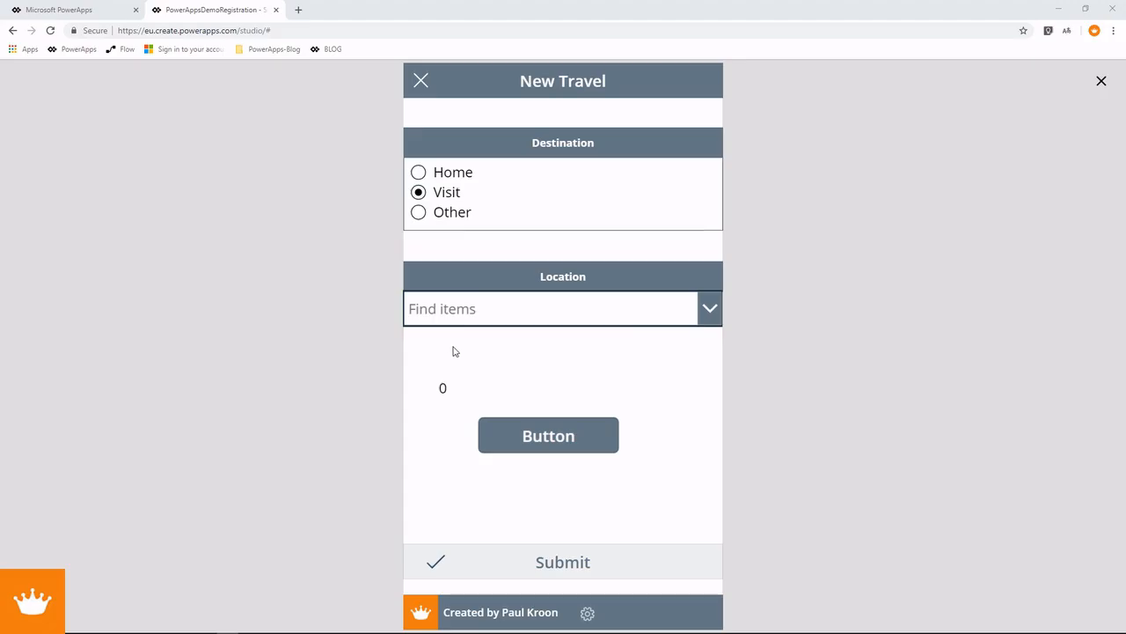
left_click(703, 320)
left_click(495, 379)
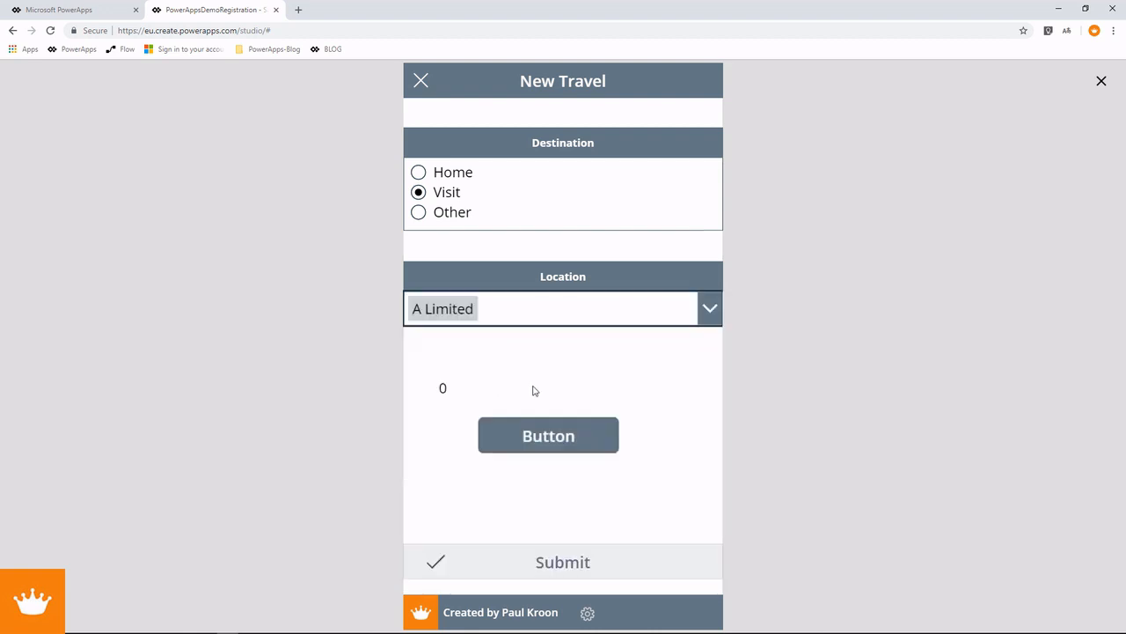
left_click(597, 565)
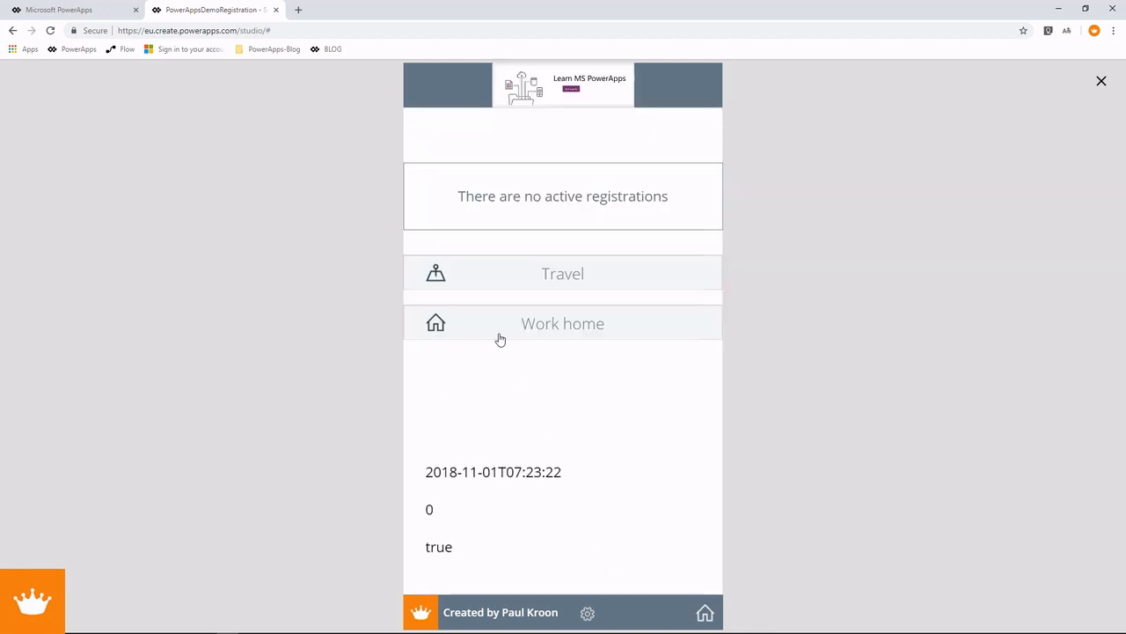
Step: Switch to SQL Server Management Studio and rerun the active-registrations query to check for the submitted record
key("alt+Tab")
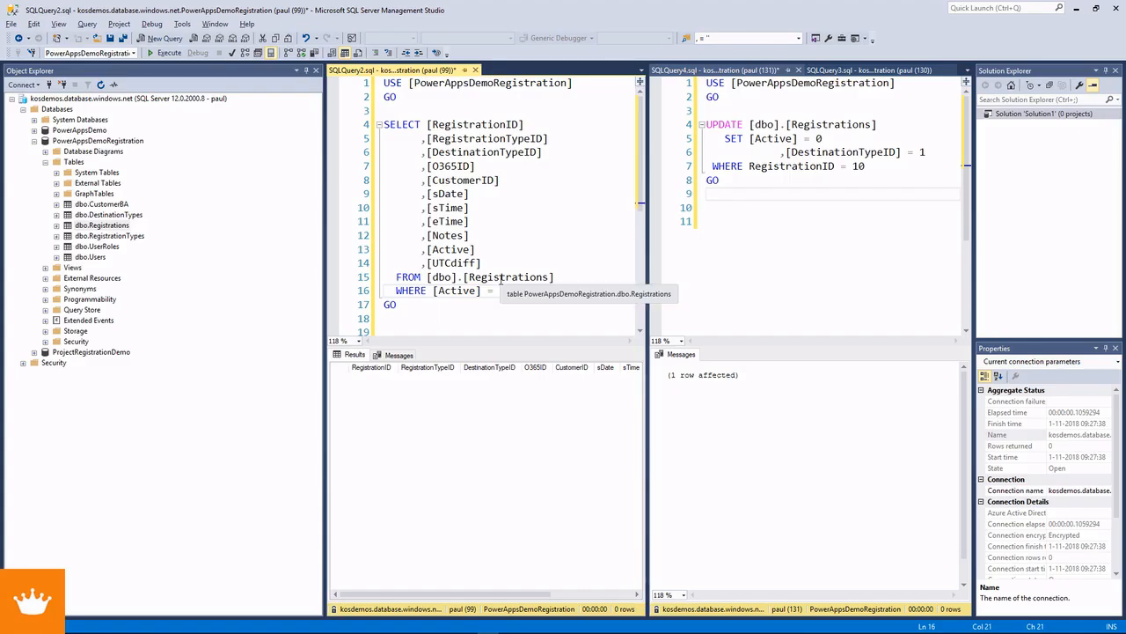
key("F5")
key("F5")
key("F5")
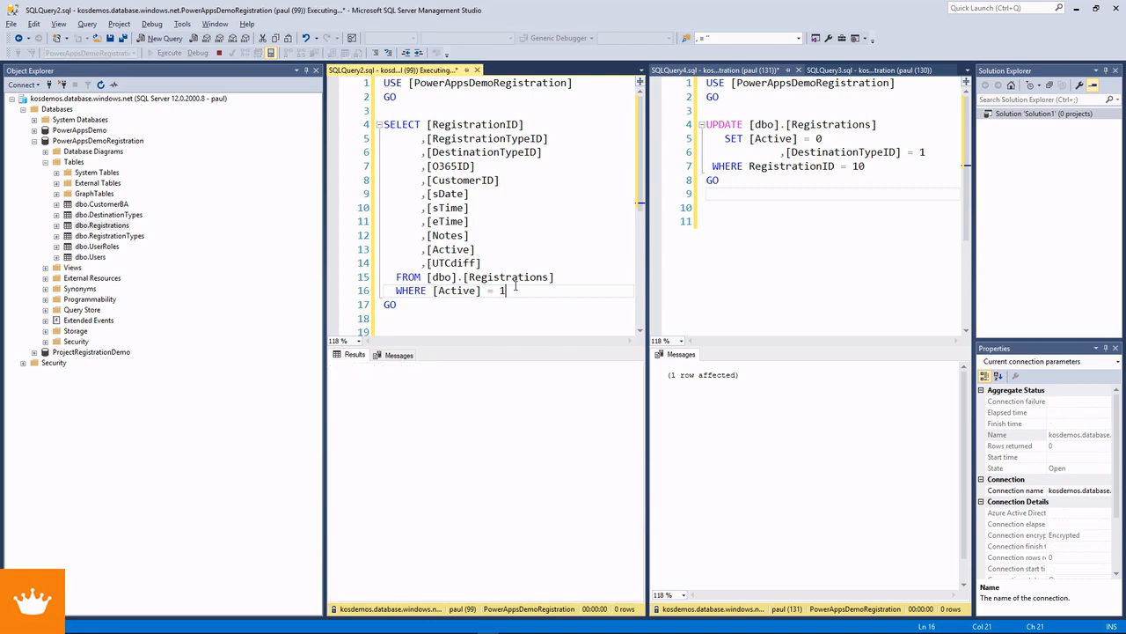
key("F5")
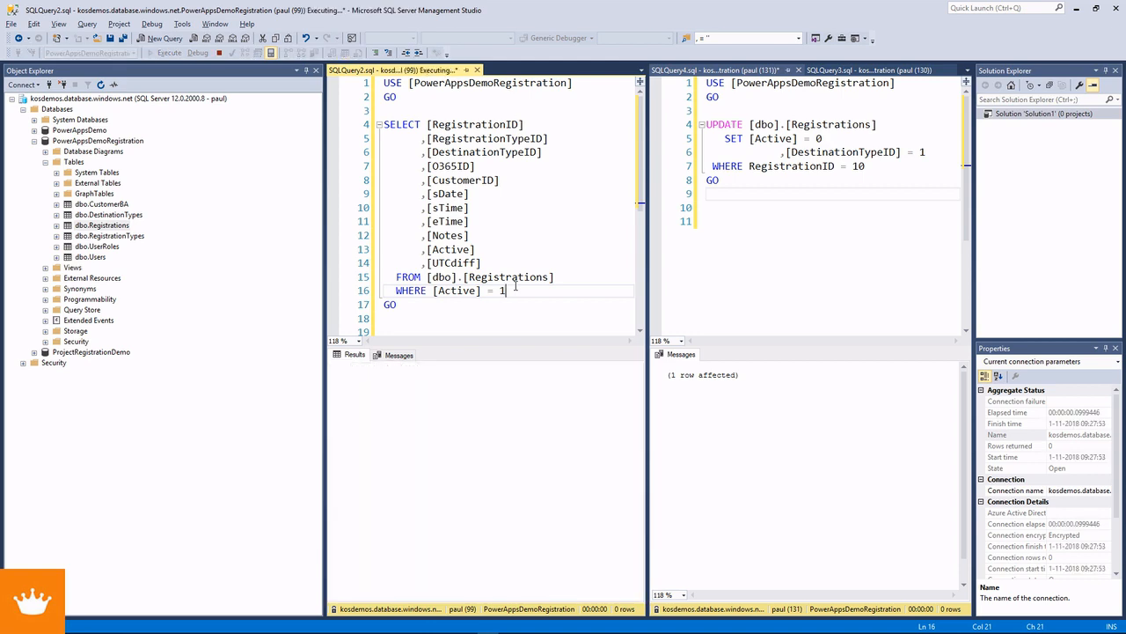
Step: Return to PowerApps, open the Events overview, leave the preview, and inspect the error on event 11, Post RegistrationChanges
key("alt+Tab")
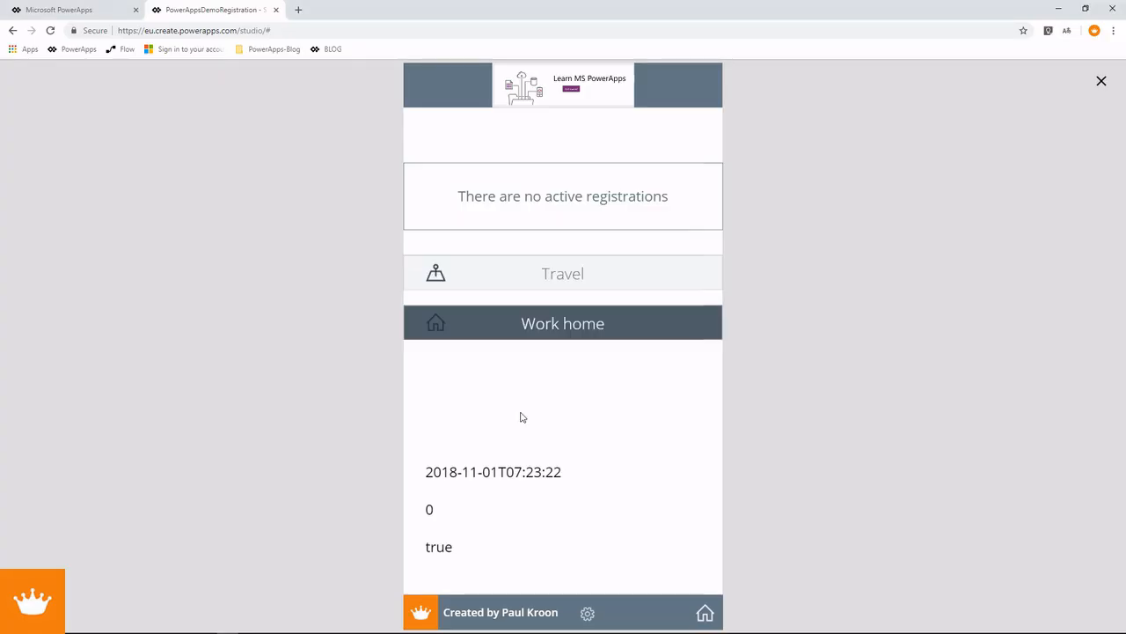
left_click(587, 613)
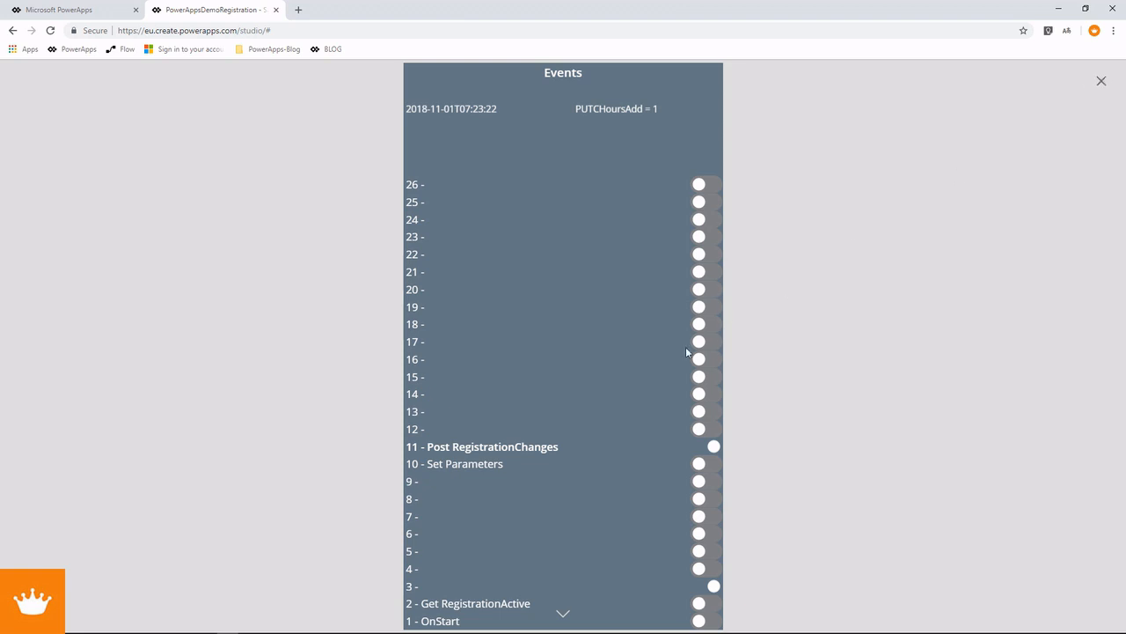
left_click(1103, 82)
left_click(490, 447)
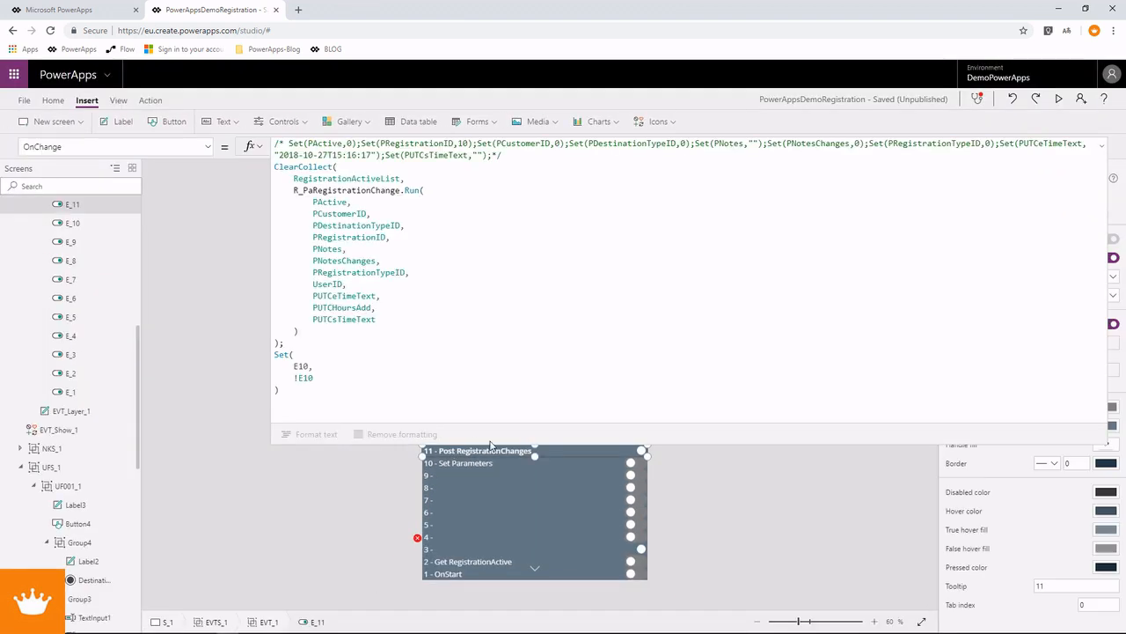
left_click(1097, 149)
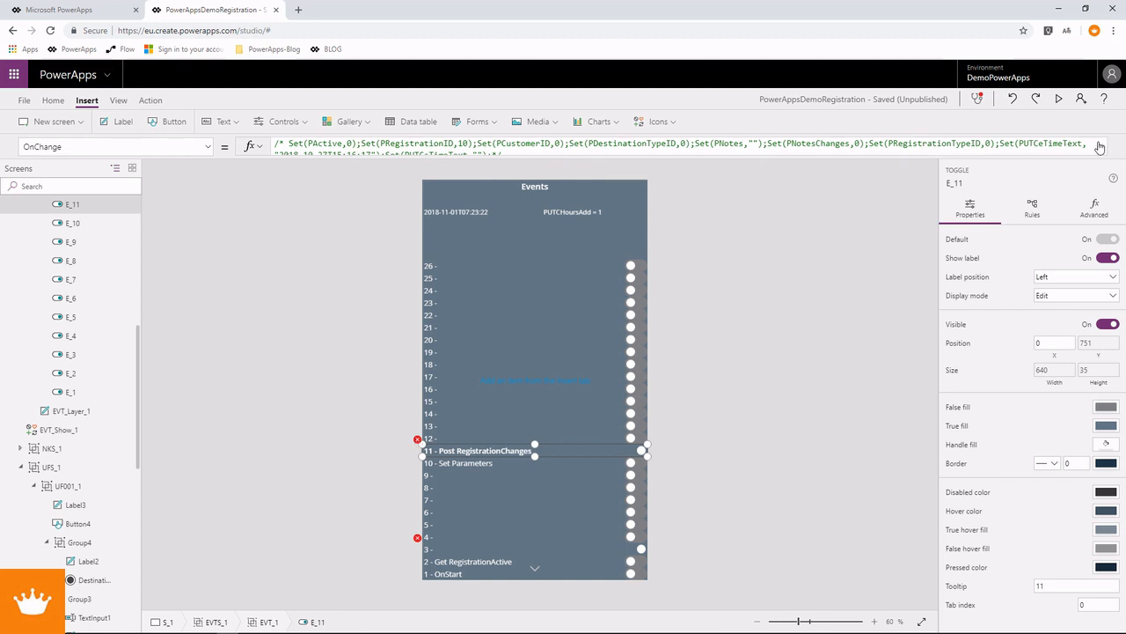
mouse_move(418, 441)
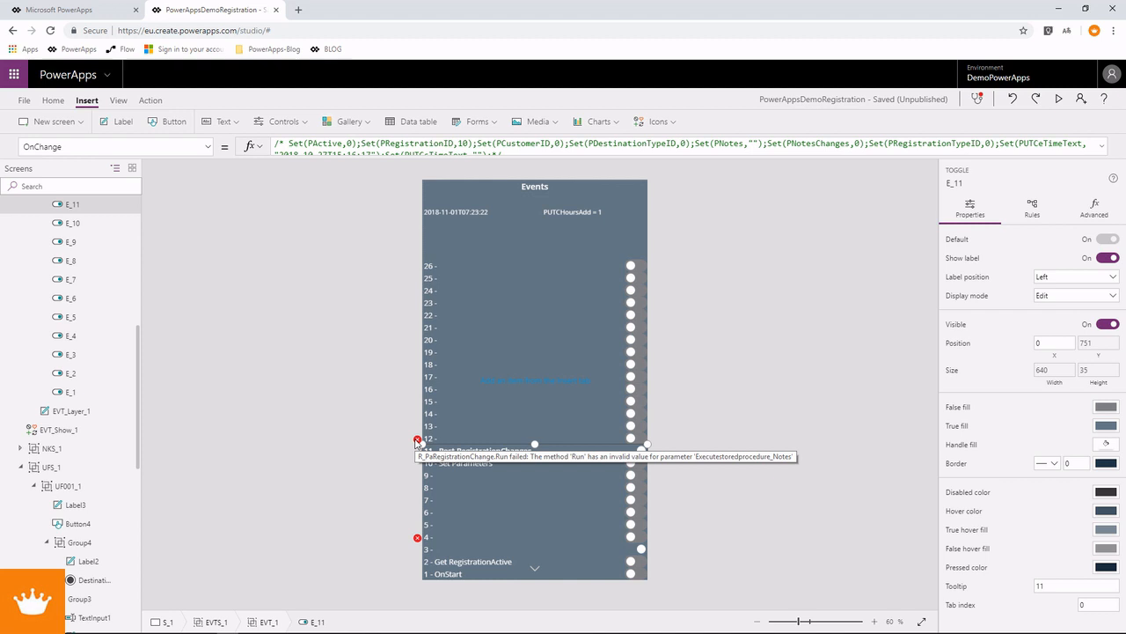
Step: Examine the PNotes argument in event 11's Run call and the PNotes default in event 10's Set Parameters formula
left_click(1099, 148)
left_click(337, 249)
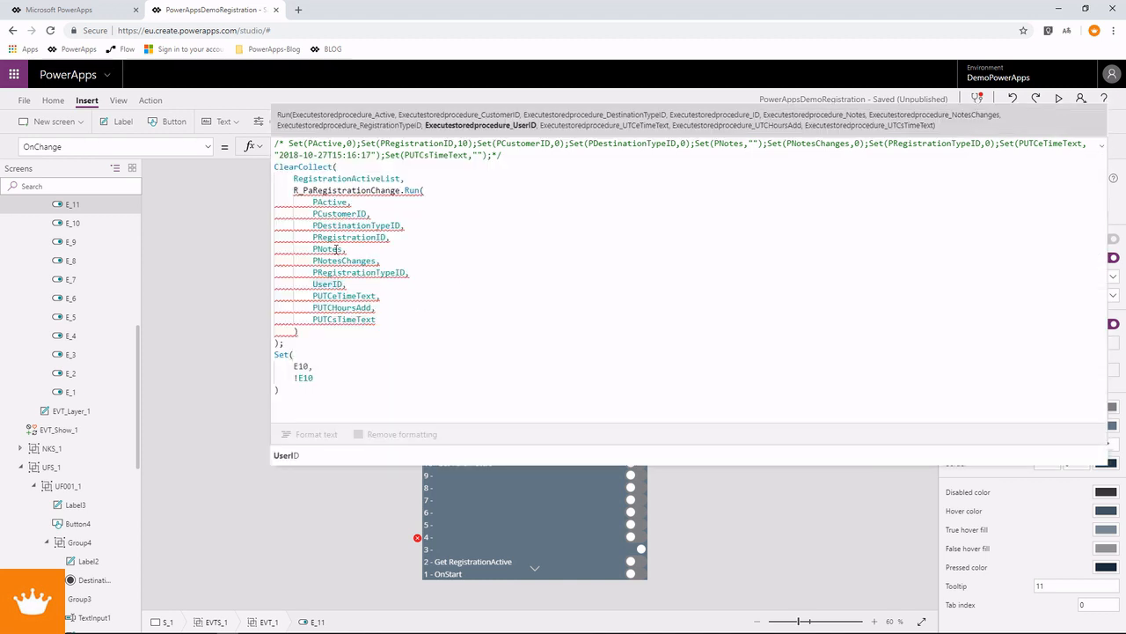
double_click(337, 249)
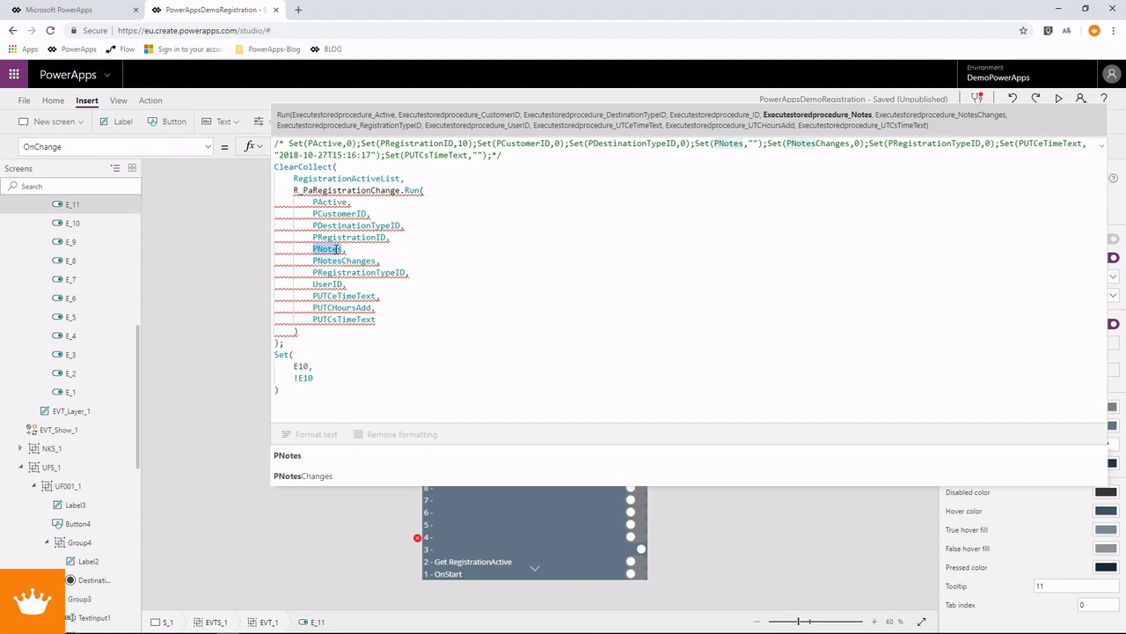
left_click(1101, 146)
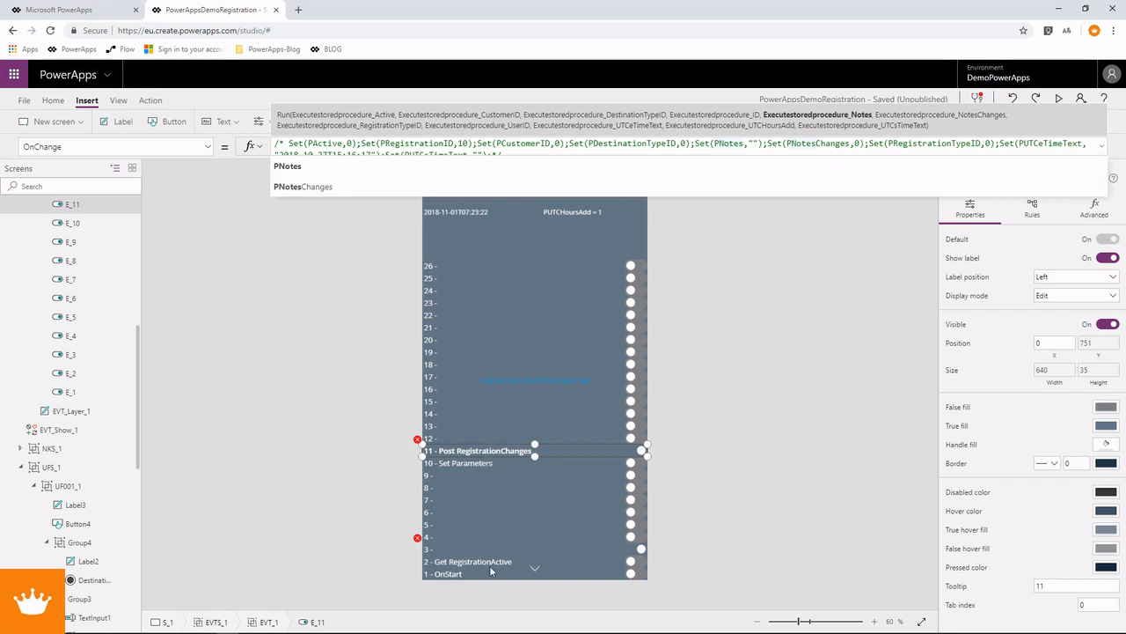
left_click(465, 464)
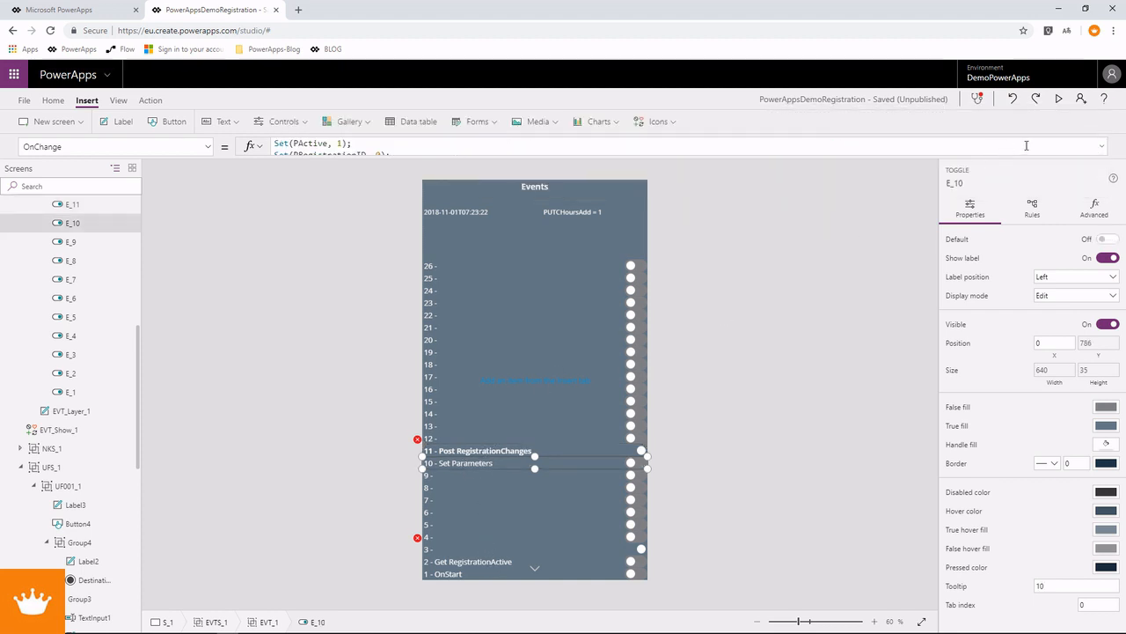
left_click(1106, 148)
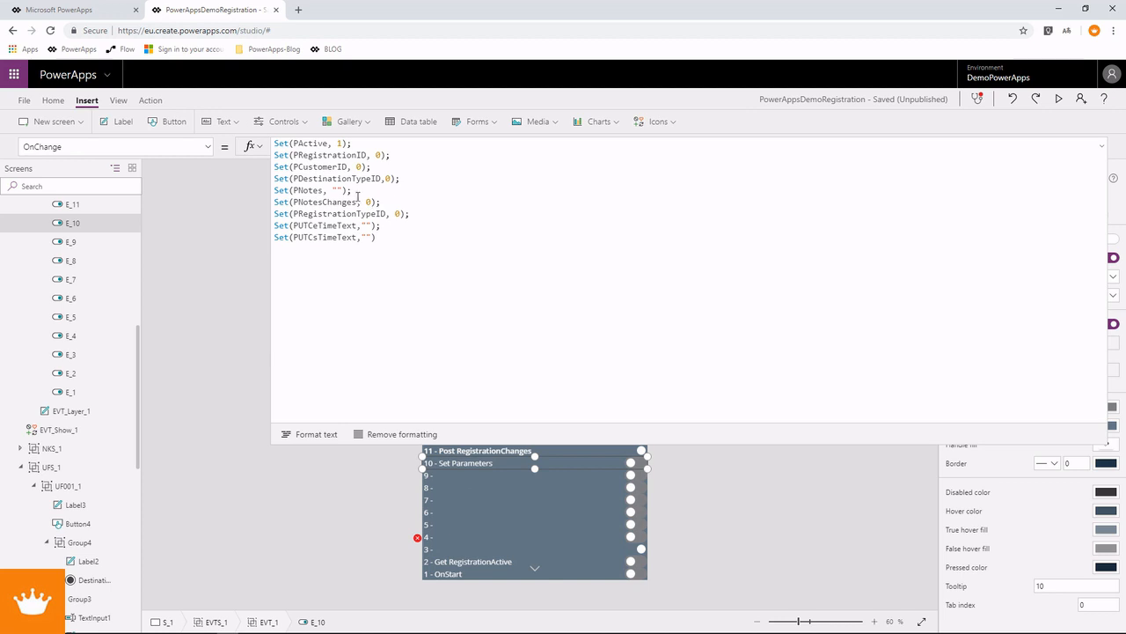
double_click(331, 190)
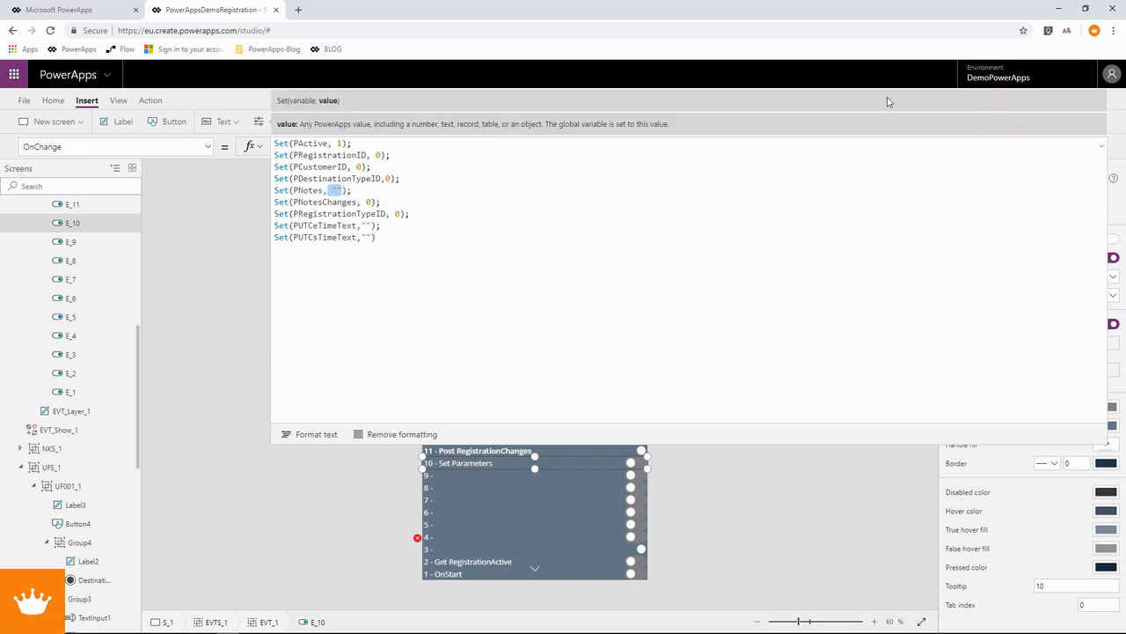
left_click(1102, 146)
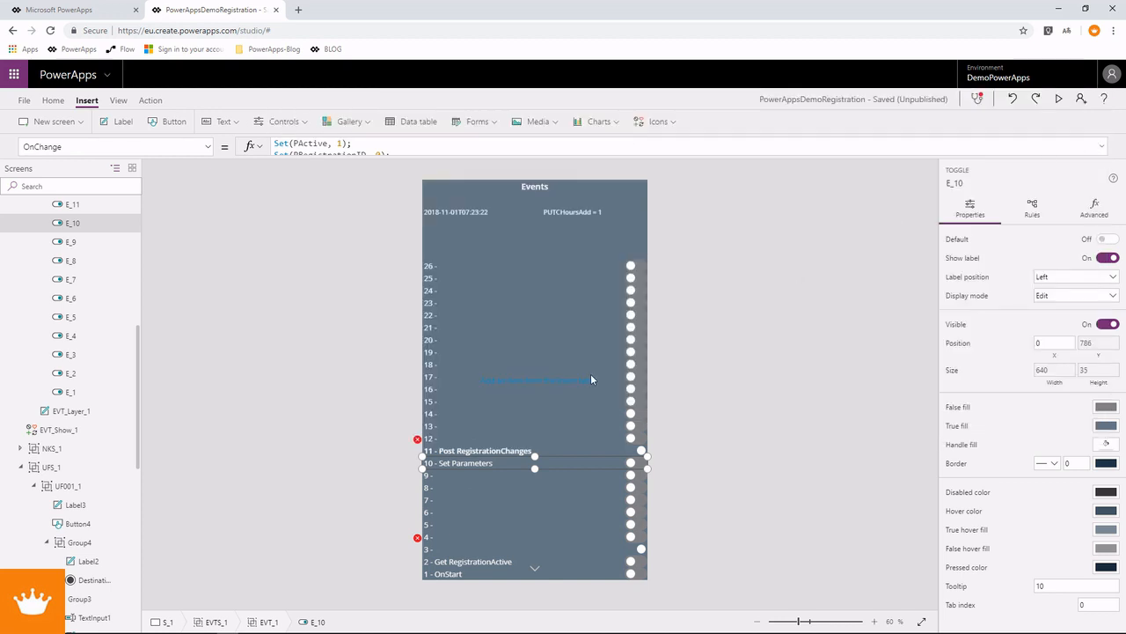
Step: Open the New Travel form's Submit formula and replace Coalesce in the PNotes assignment with an If testing IsBlank(TextInput1.Text)
left_click(535, 570)
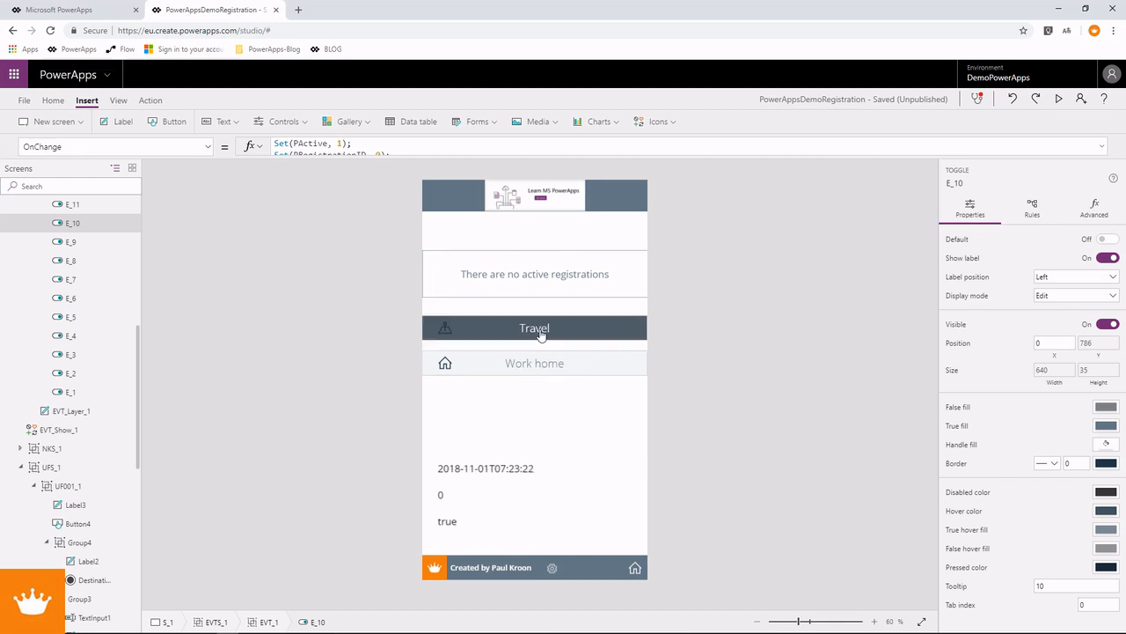
left_click(540, 332, "alt")
left_click(534, 530)
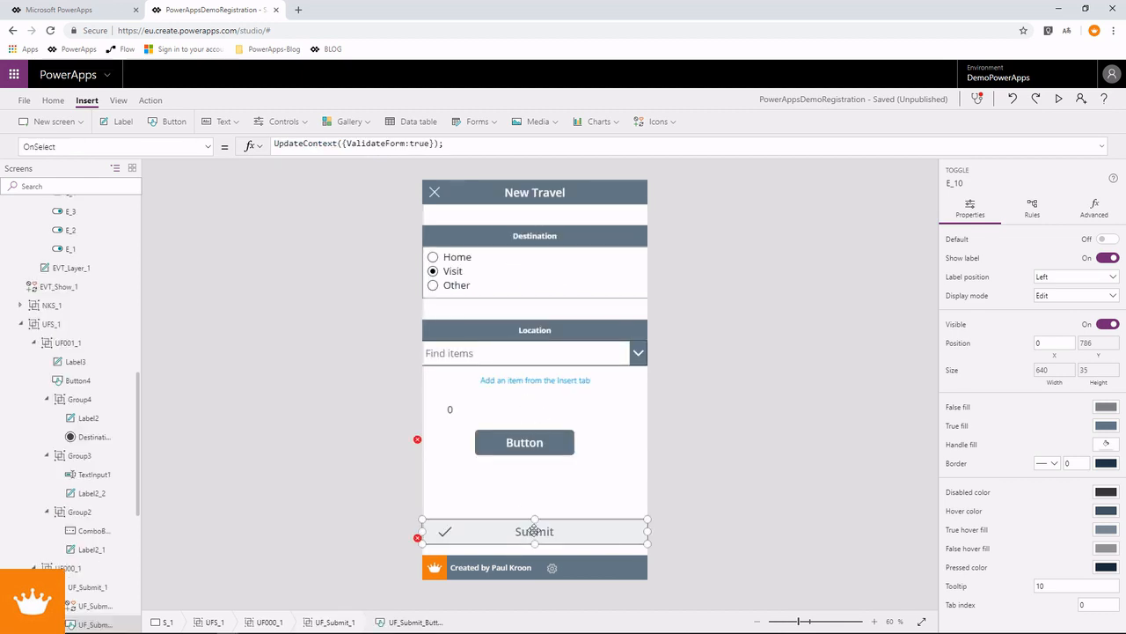
left_click(1102, 148)
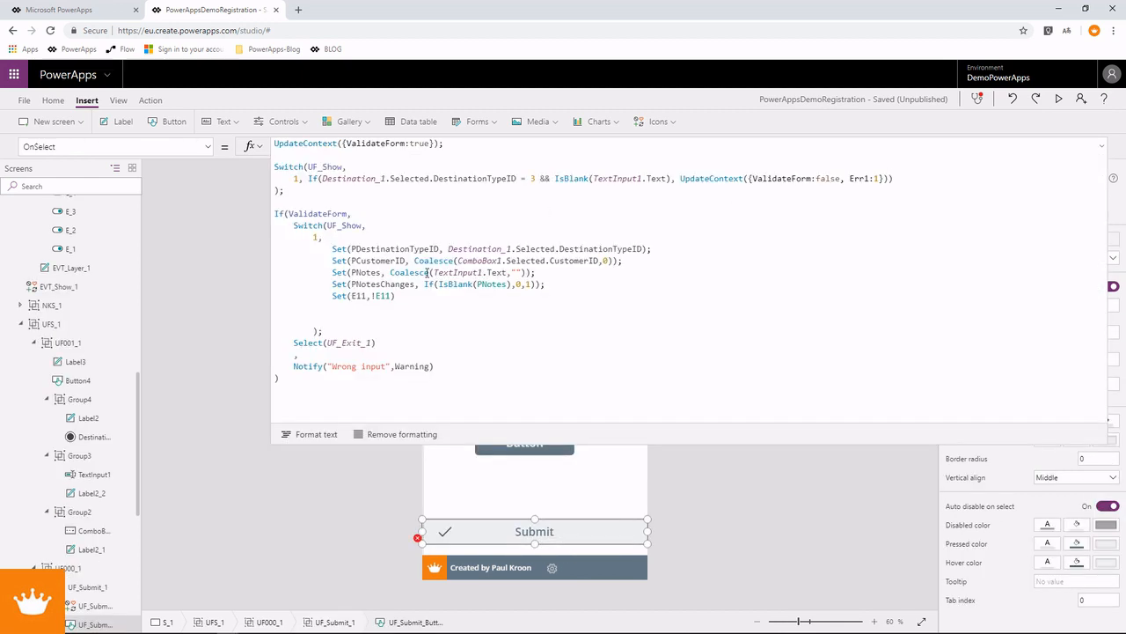
left_click_drag(390, 274, 430, 276)
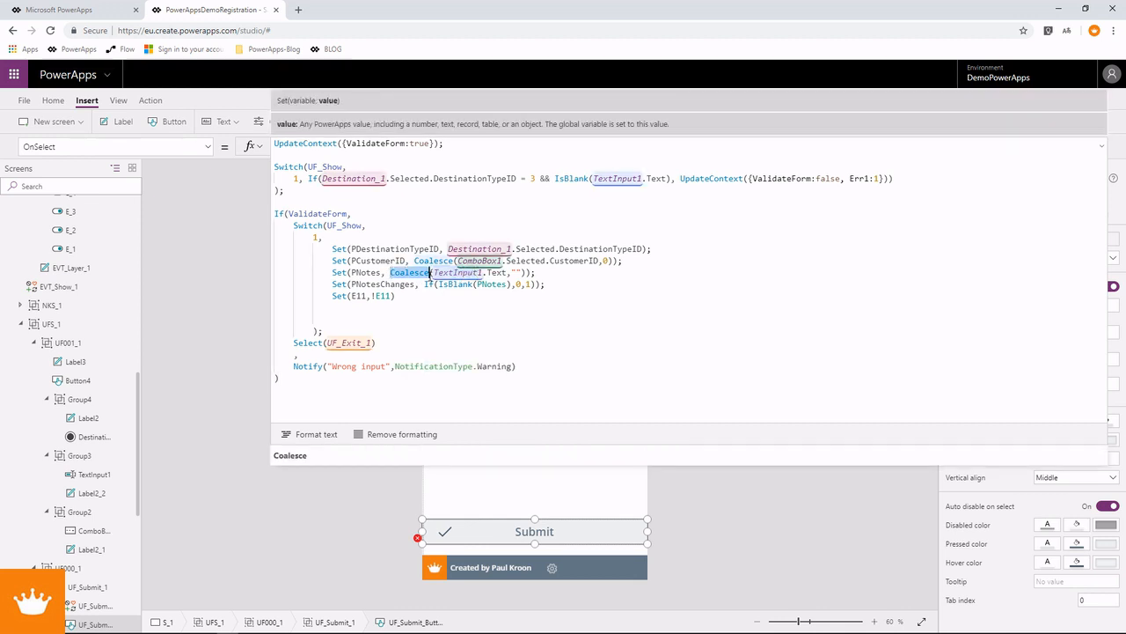
type("If(")
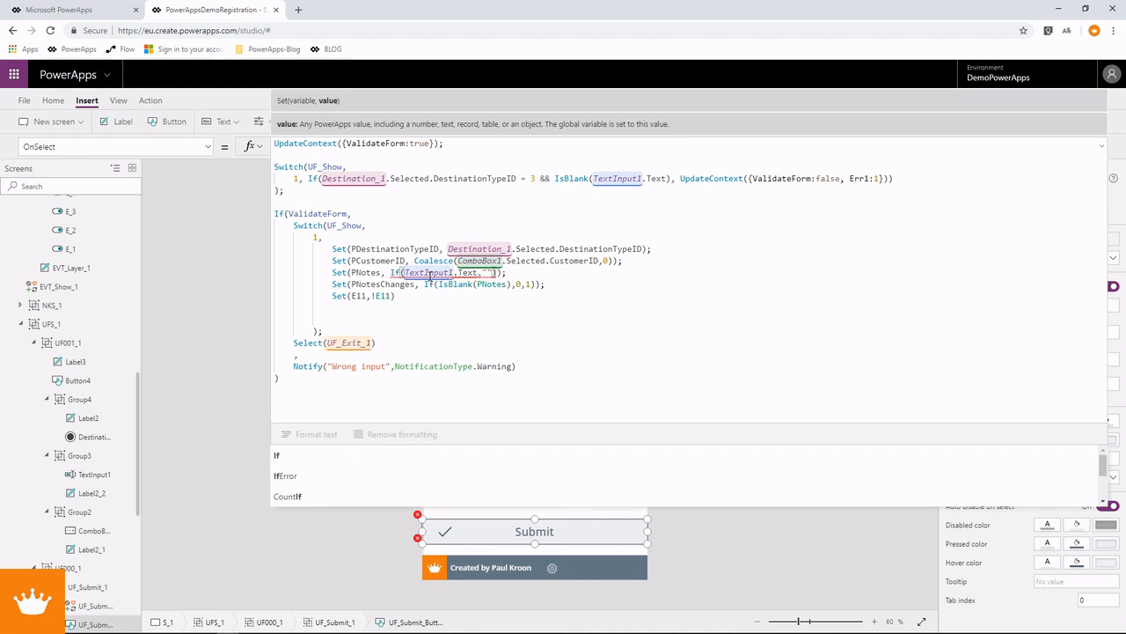
type("IsBlank")
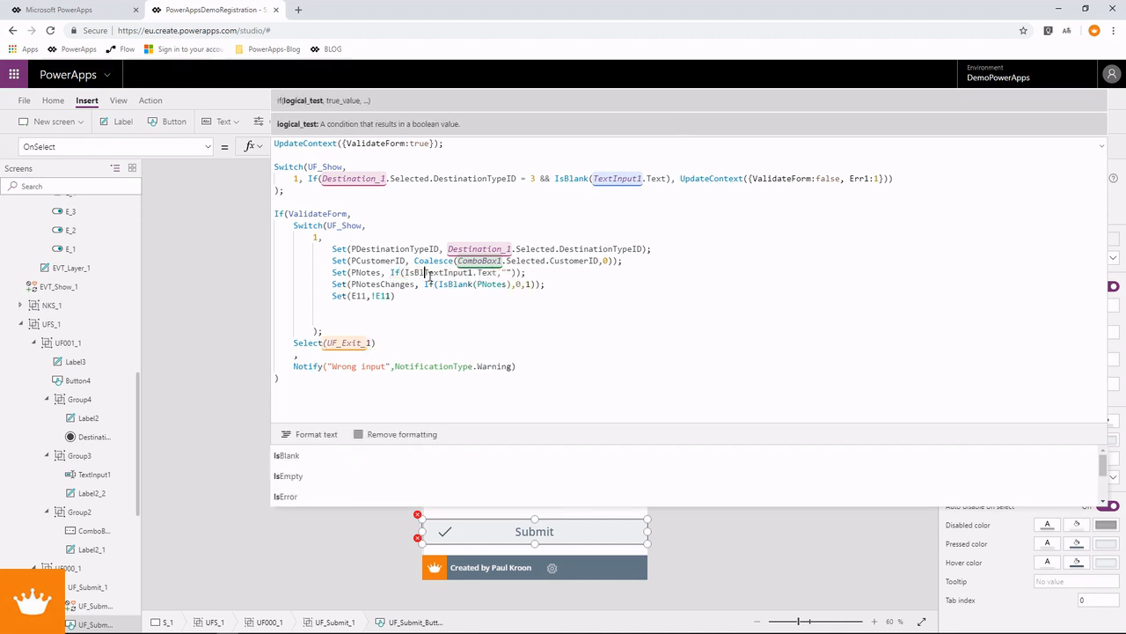
type("(")
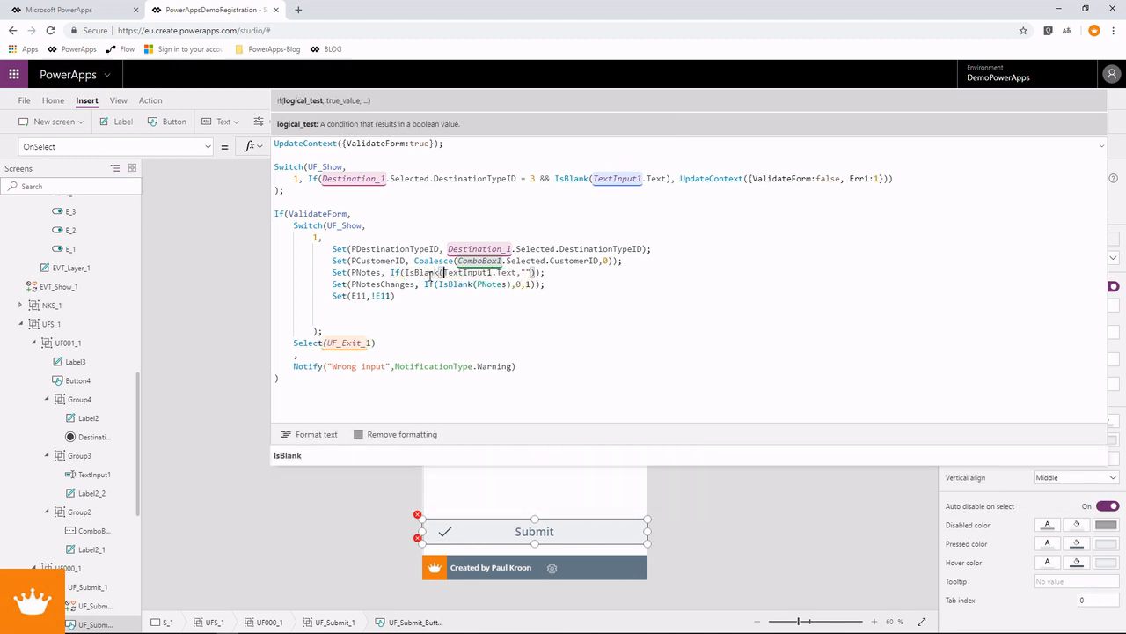
left_click(521, 272)
type(",")
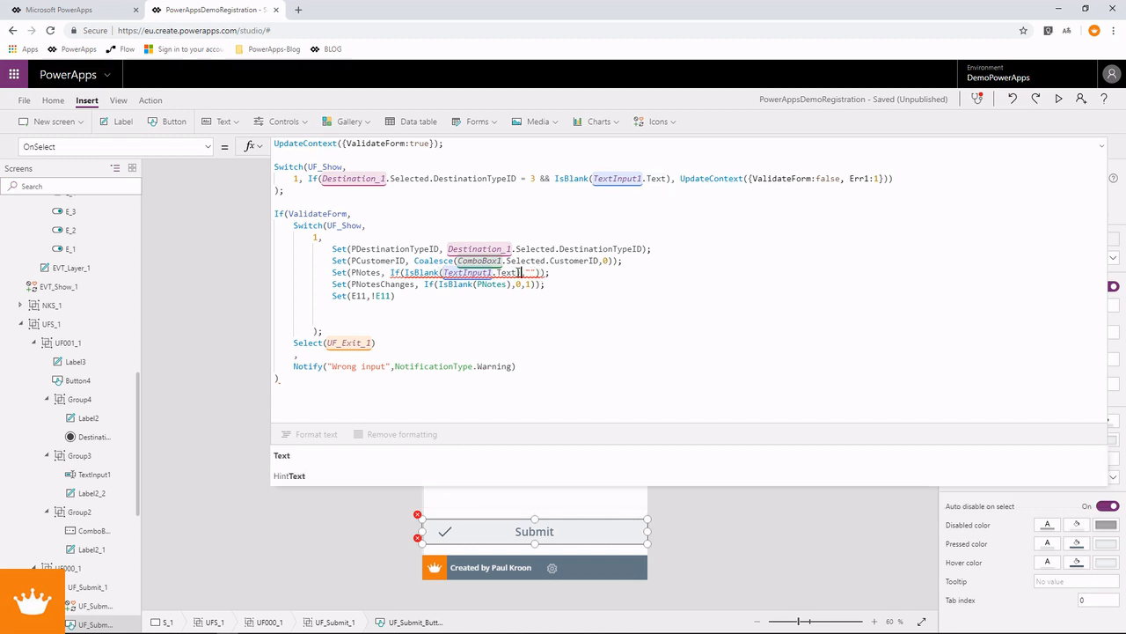
Step: Complete the PNotes If with "" as the true value and TextInput1.Text as the else value
type(" \"")
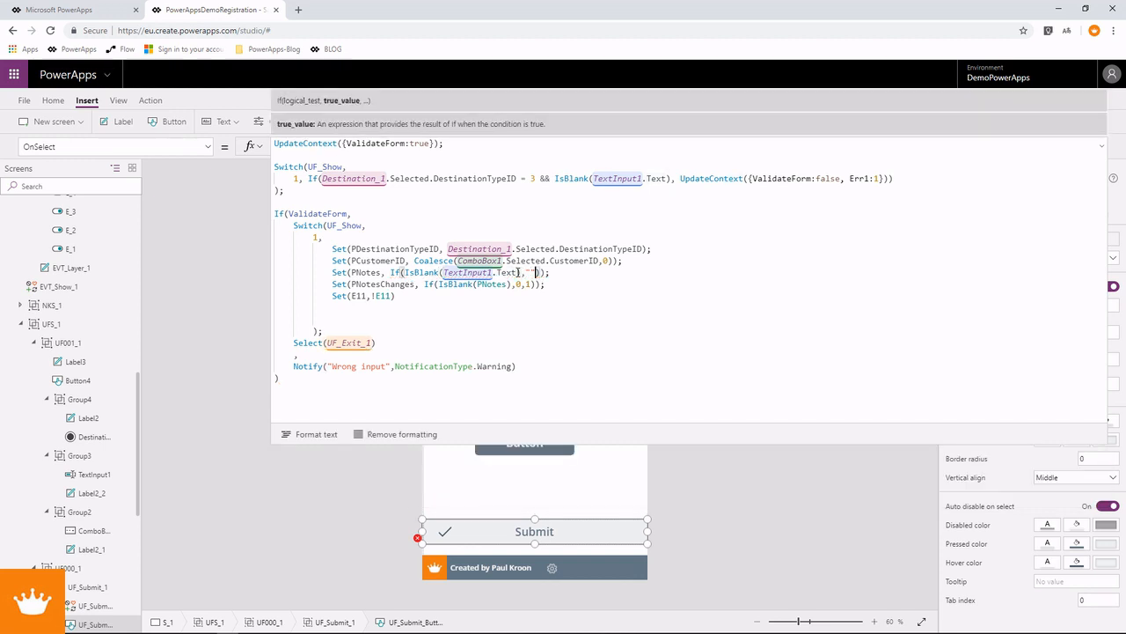
type("\",")
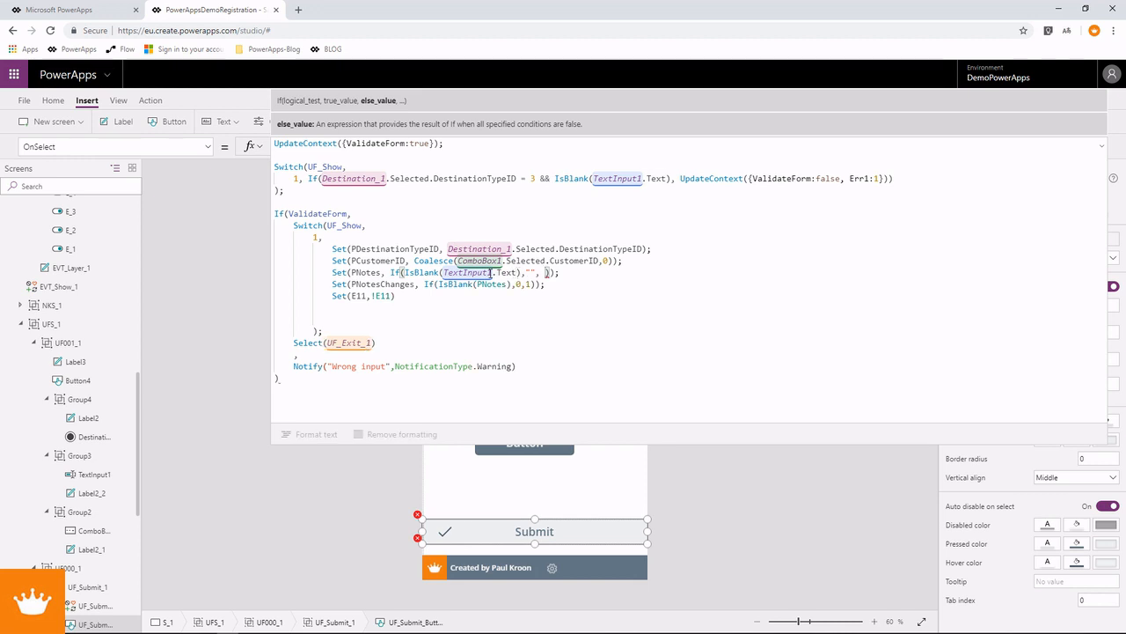
left_click_drag(516, 272, 449, 273)
left_click(545, 273)
type("TextInput1.Text")
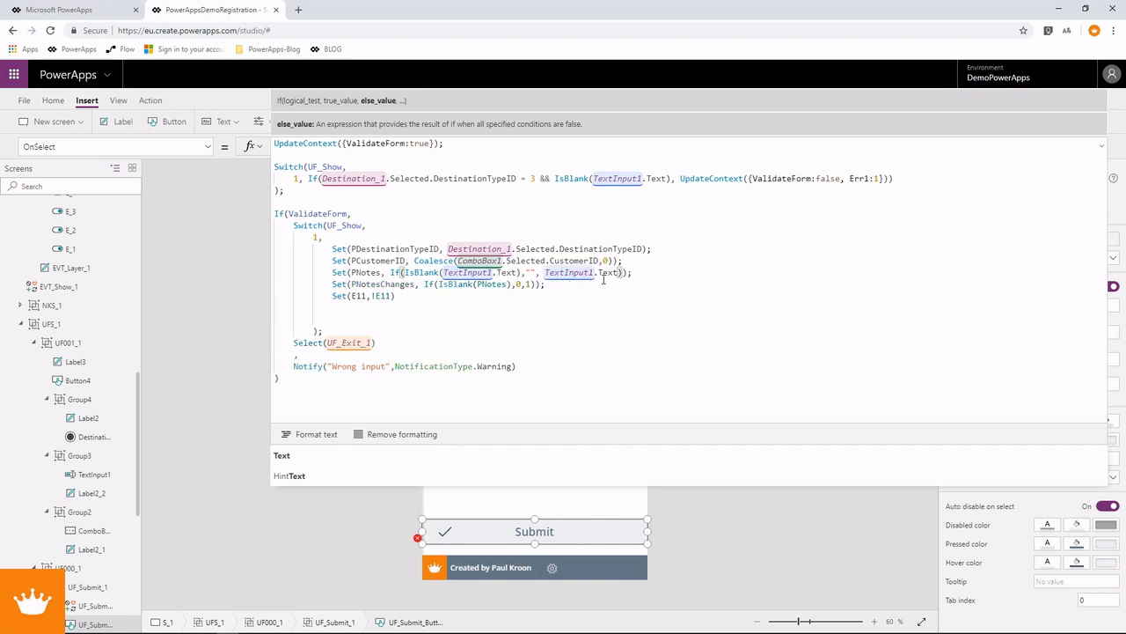
type(")")
Step: Close the formula, preview the app and submit the New Travel form with destination Visit and location A Limited
left_click(429, 537)
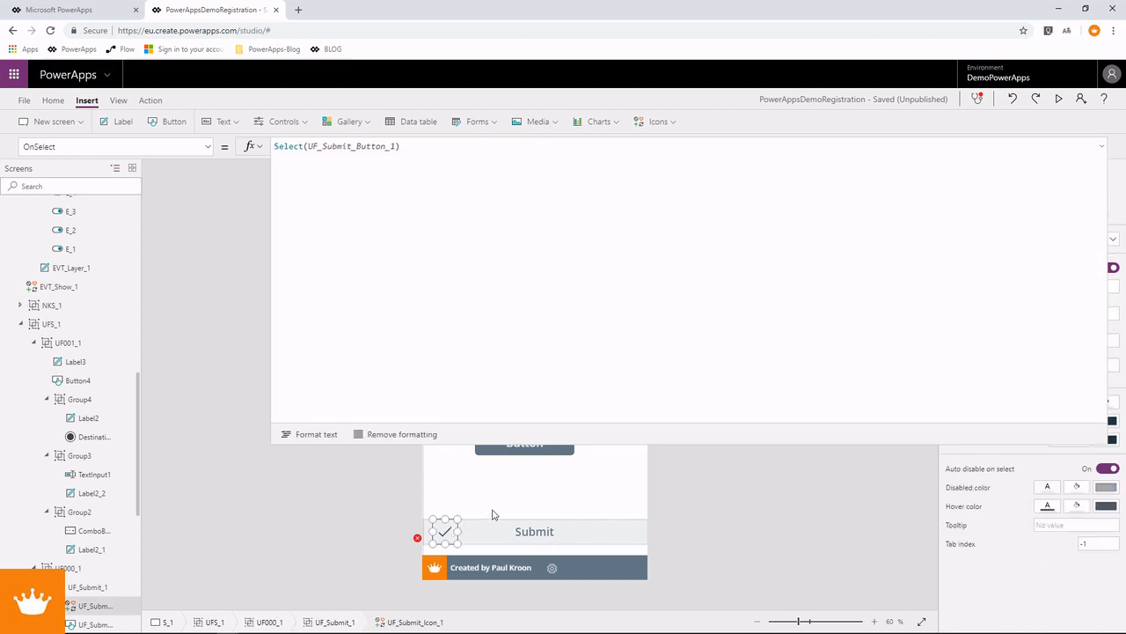
left_click(489, 532)
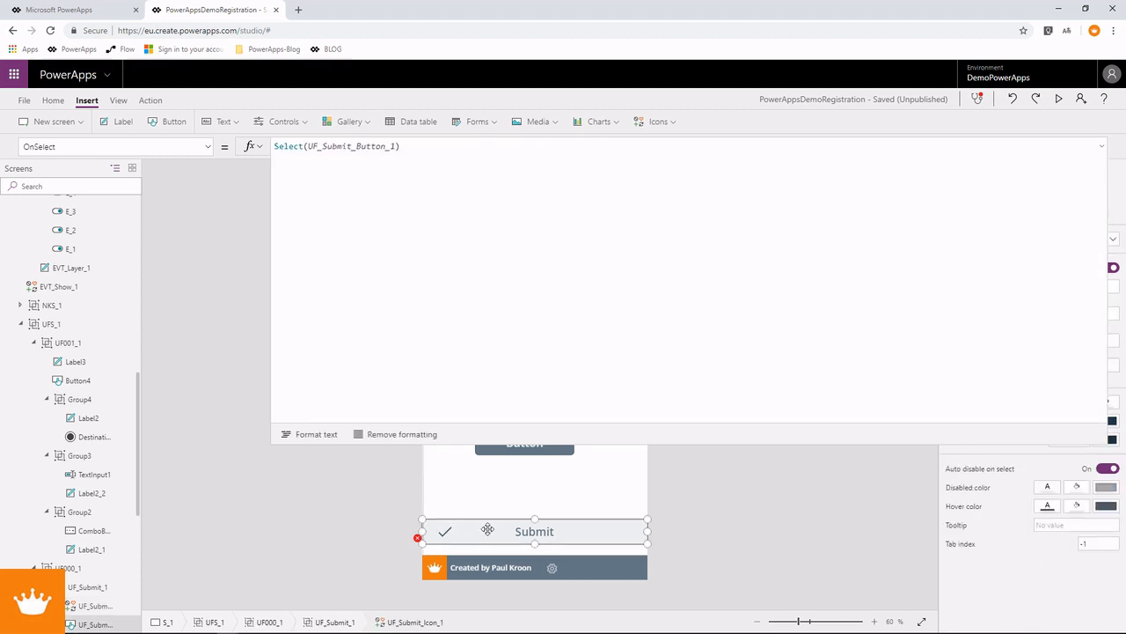
key("F5")
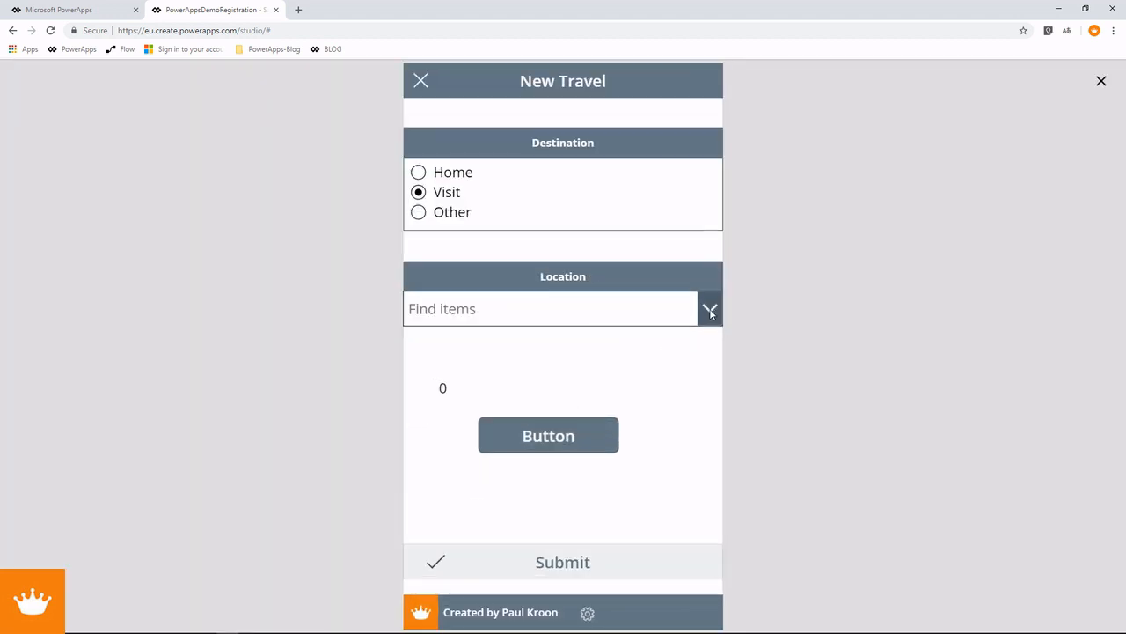
left_click(710, 309)
left_click(537, 382)
left_click(560, 562)
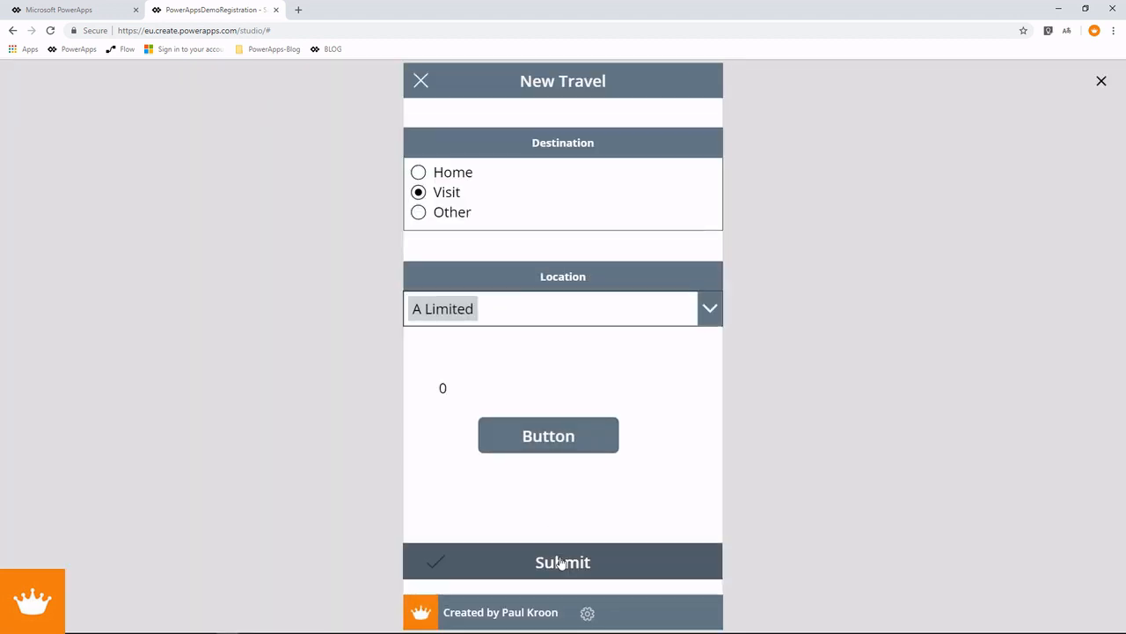
Step: Switch to SQL Server Management Studio, rerun the query for active rows in Registrations and return to the app preview
key("alt+Tab")
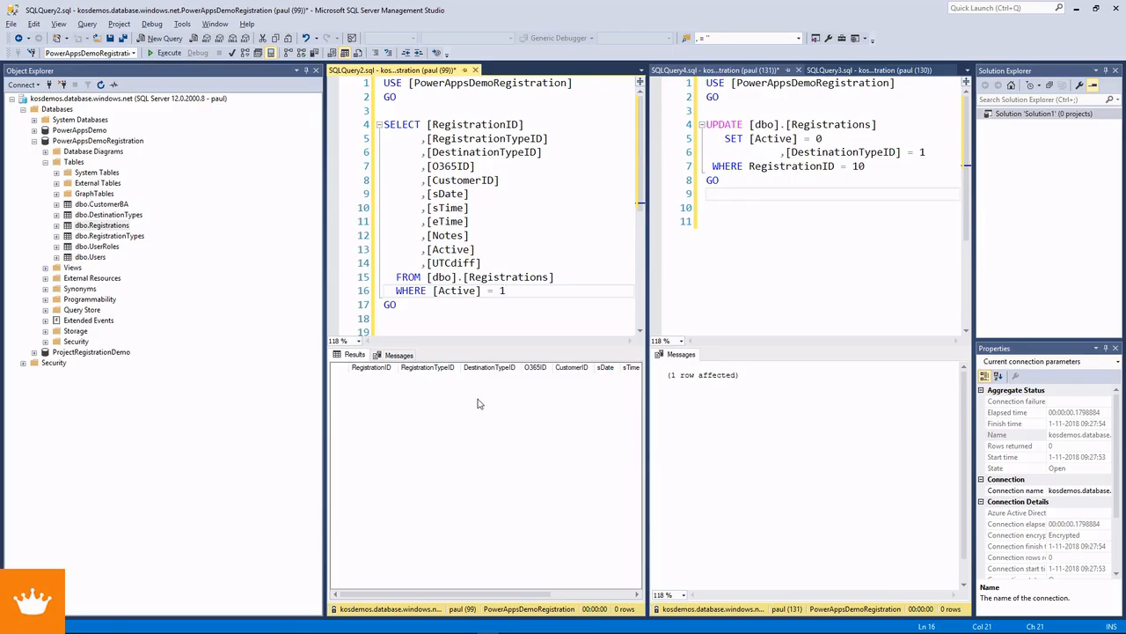
key("F5")
key("F5")
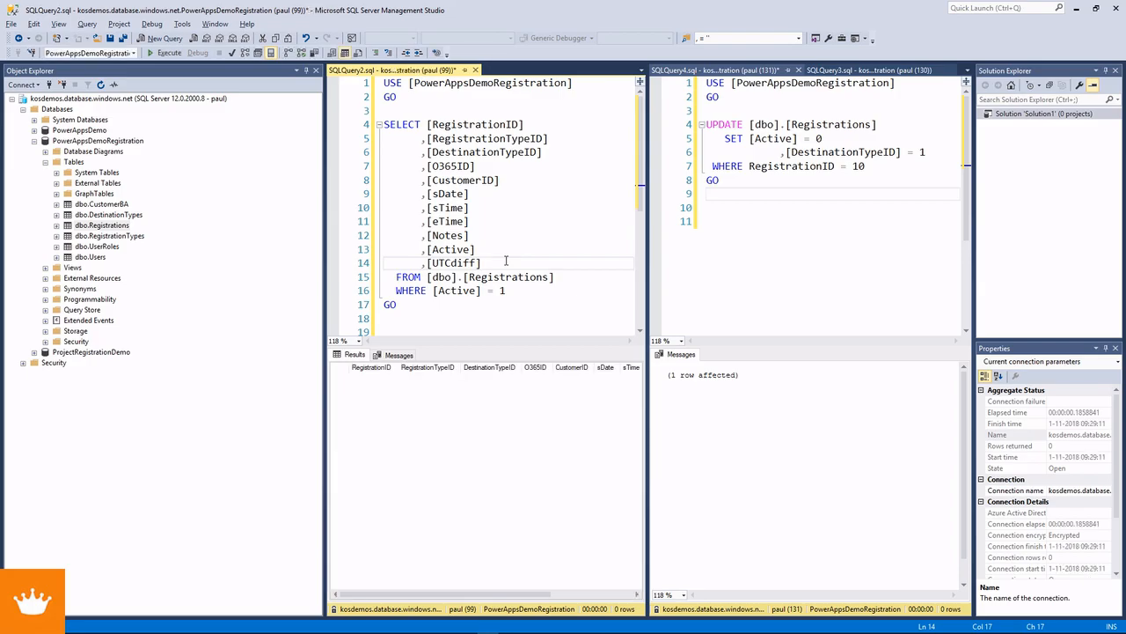
key("alt+Tab")
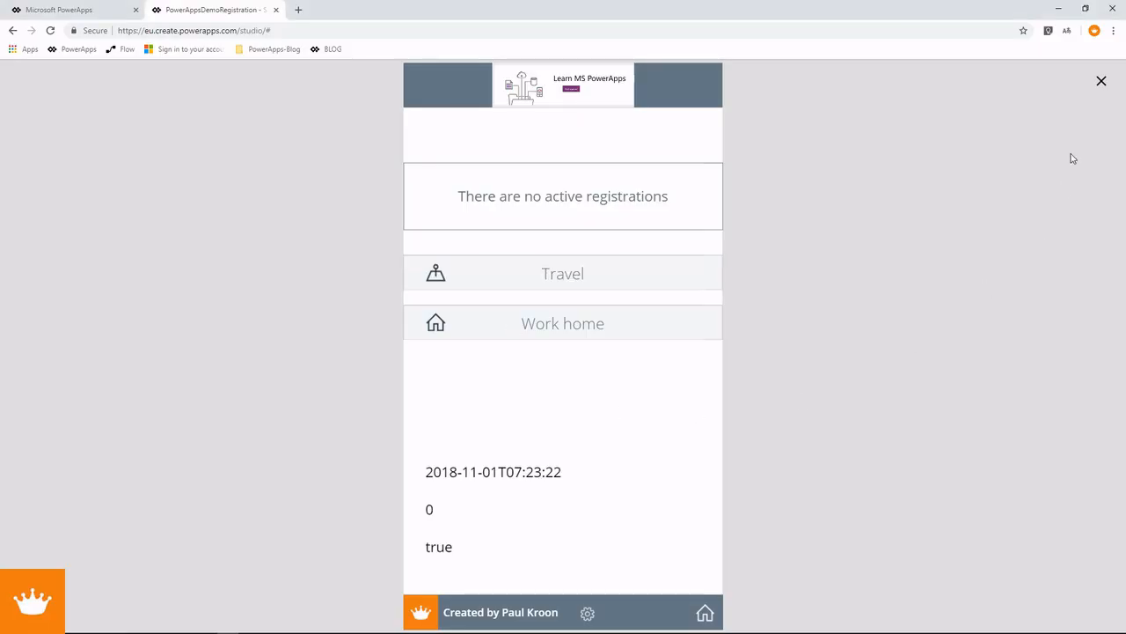
Step: Exit the app preview, select the event 12 toggle and list the flows available to it
left_click(1101, 80)
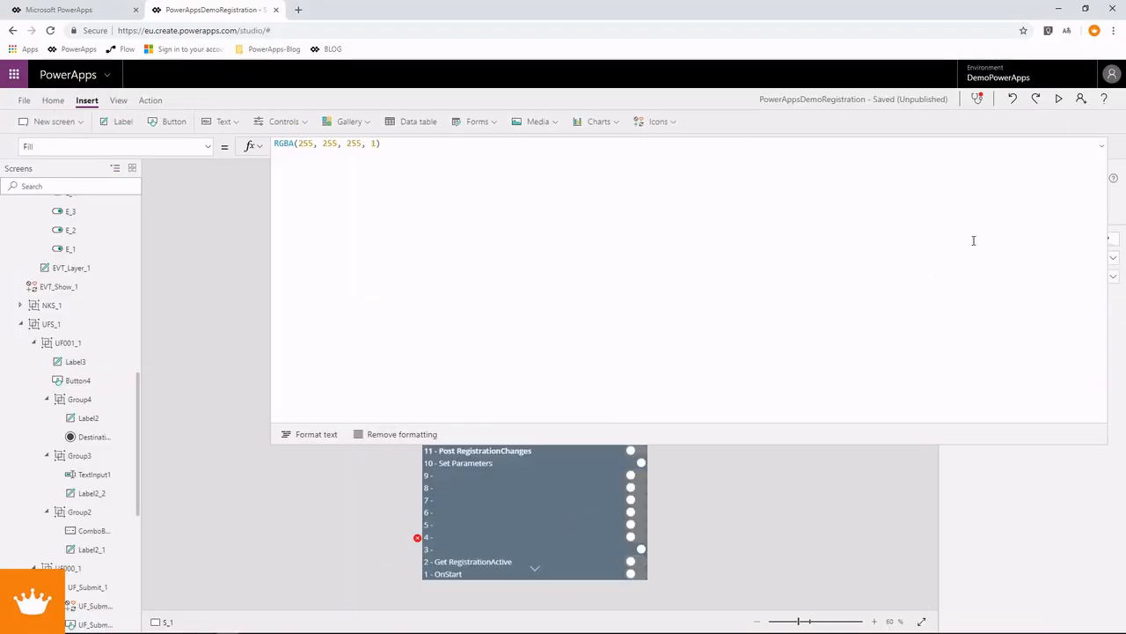
left_click(1102, 147)
left_click(421, 445)
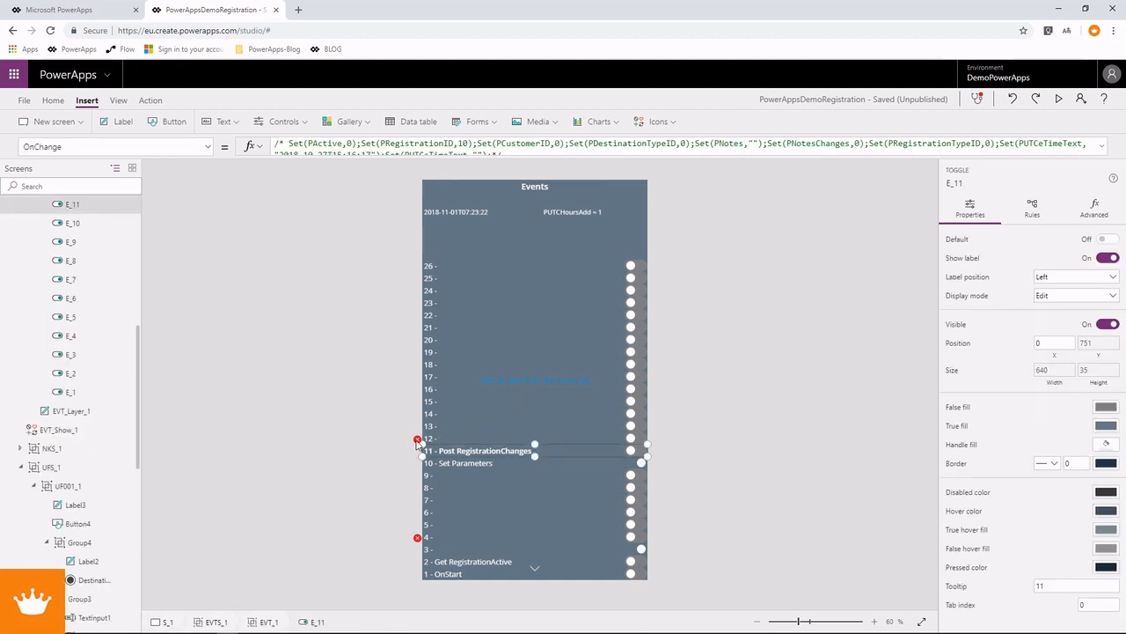
mouse_move(418, 442)
left_click(473, 438)
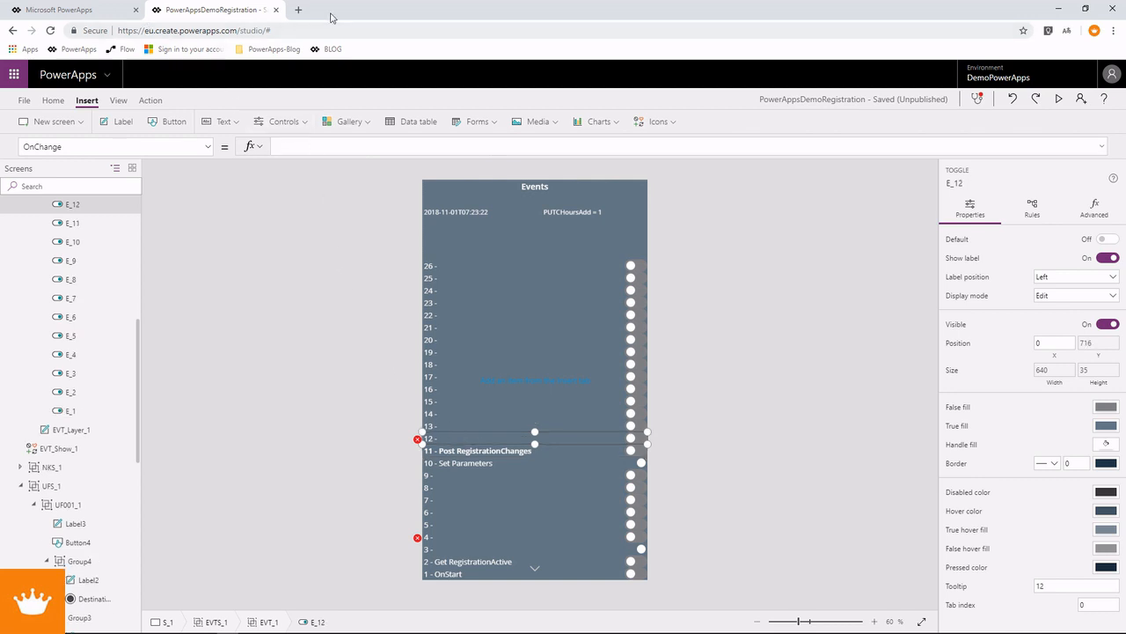
left_click(299, 10)
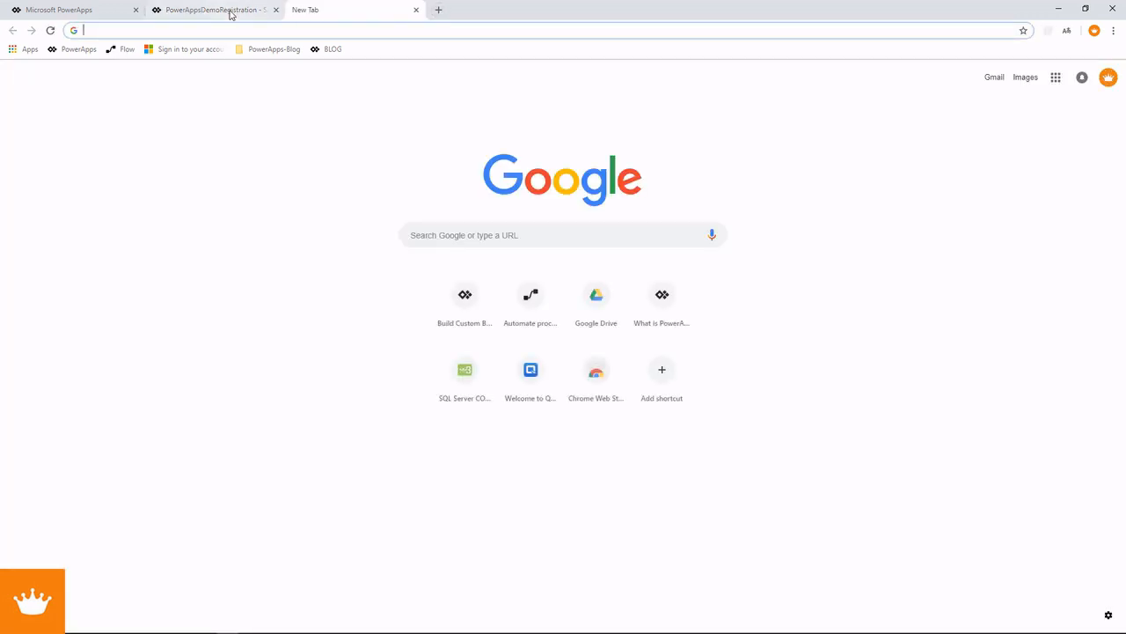
left_click(231, 9)
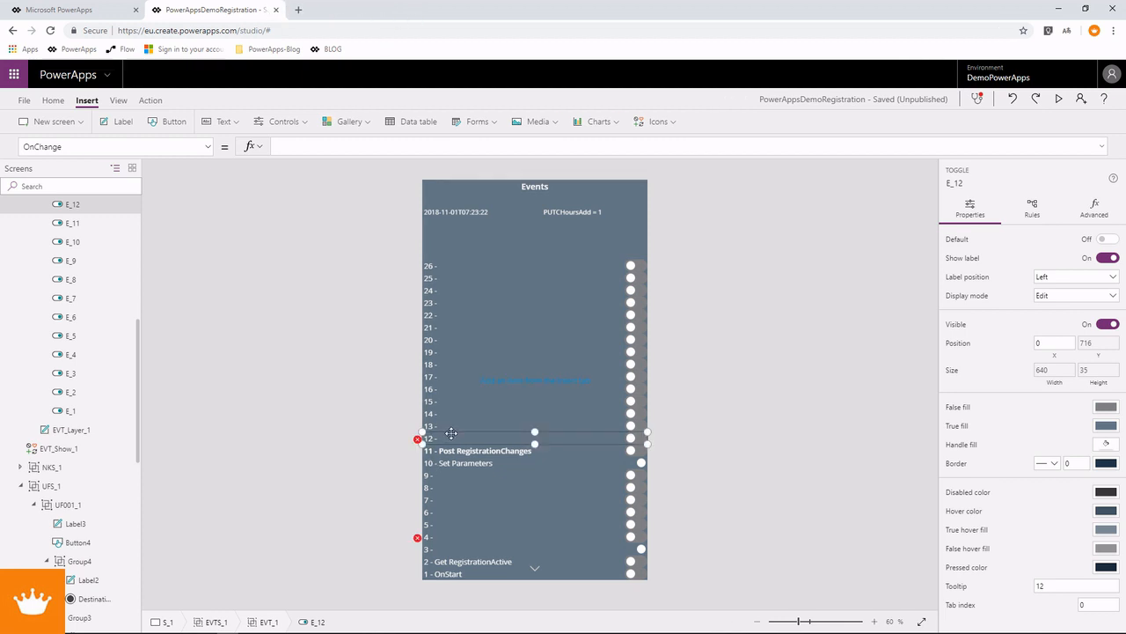
left_click(150, 101)
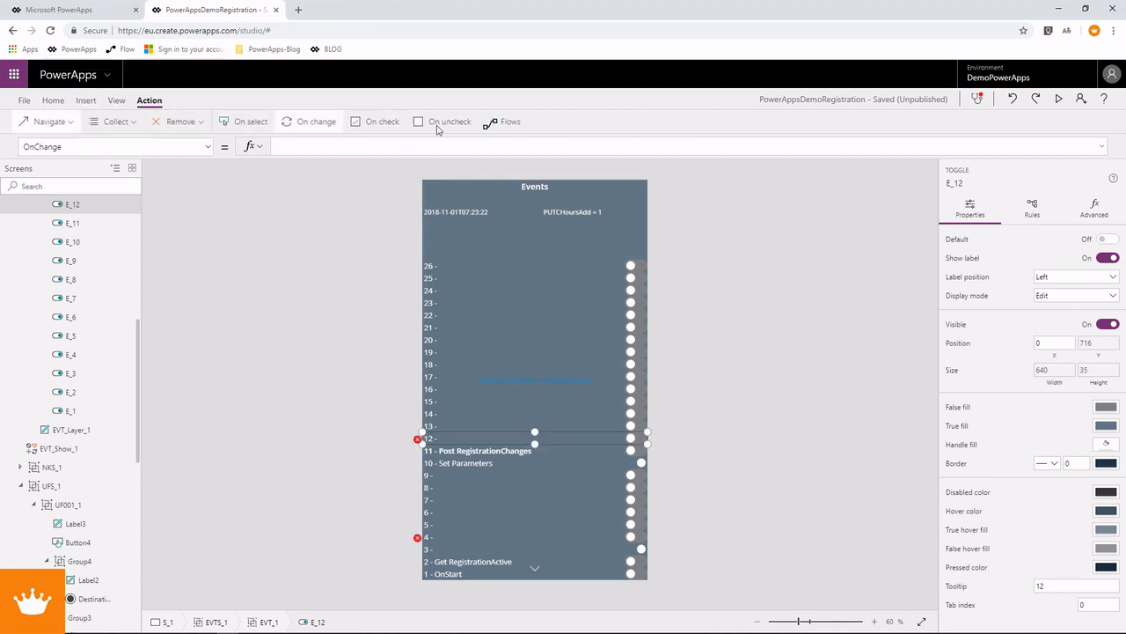
left_click(504, 122)
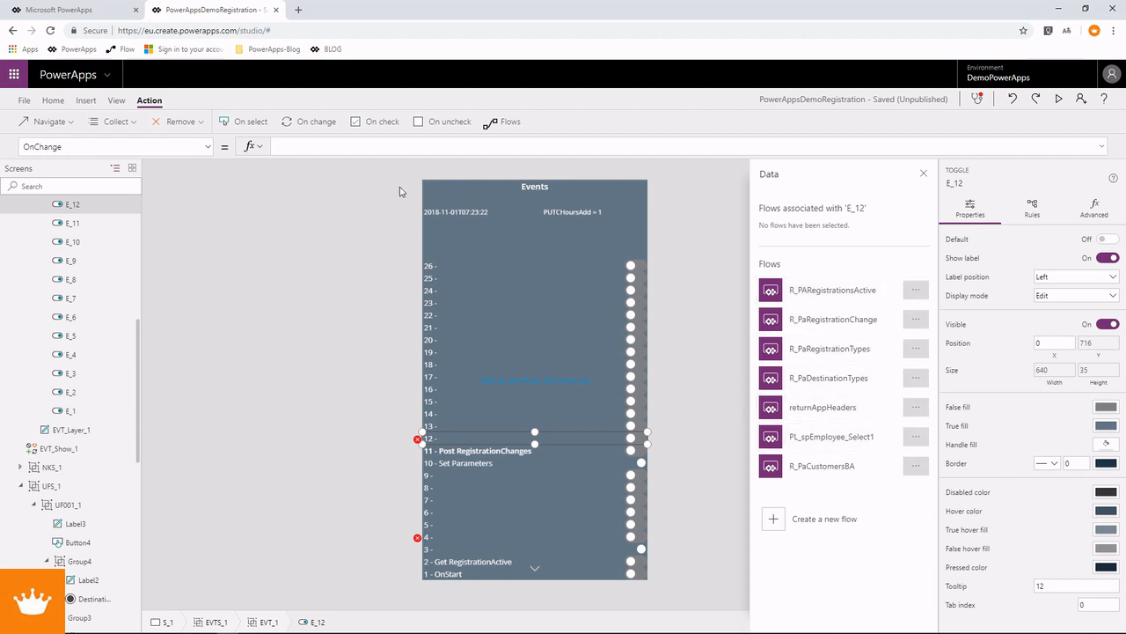
Step: Review the app's data sources and select the event 11 toggle, Post RegistrationChanges
left_click(116, 100)
left_click(52, 121)
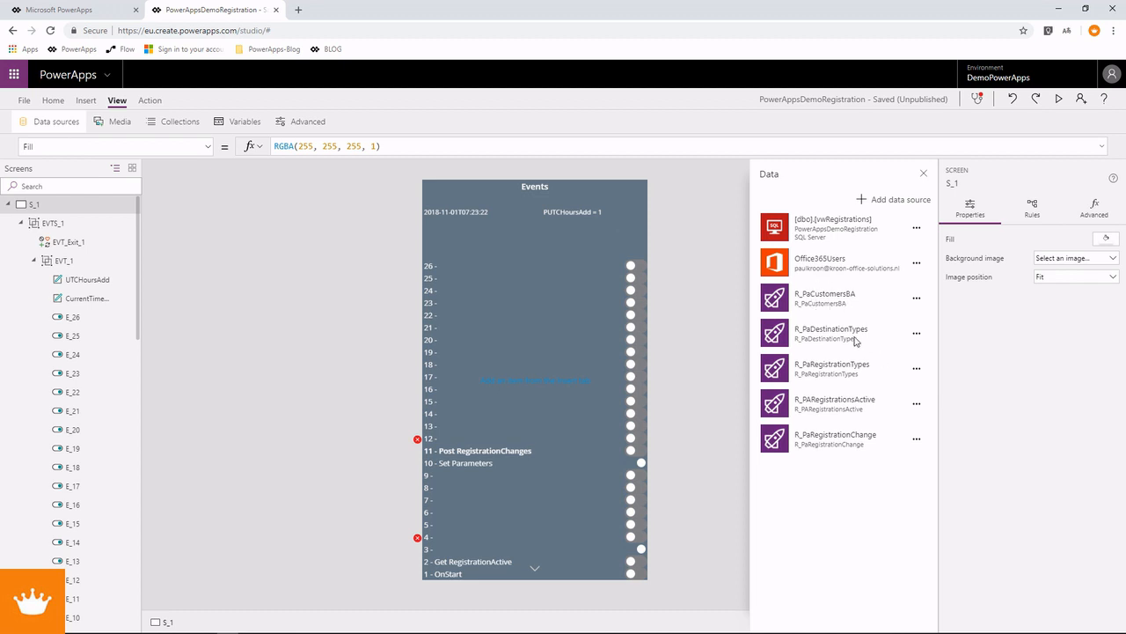
left_click(494, 457)
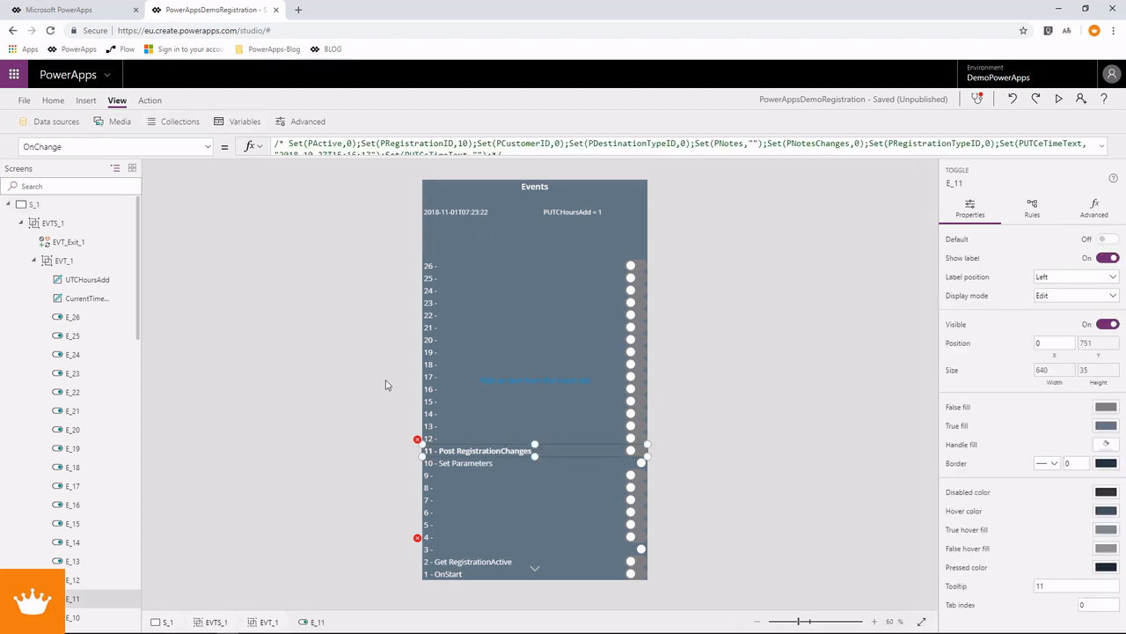
Step: Select the event 12 toggle and open the R_PaRegistrationChange flow for editing from its flows
left_click(449, 437)
left_click(150, 100)
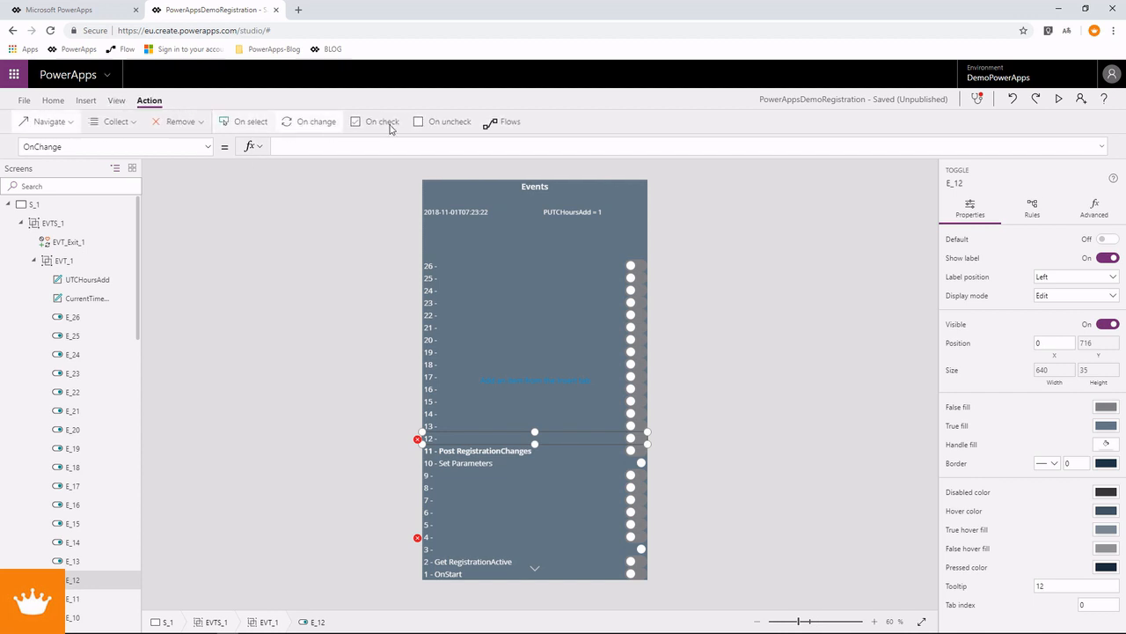
left_click(504, 122)
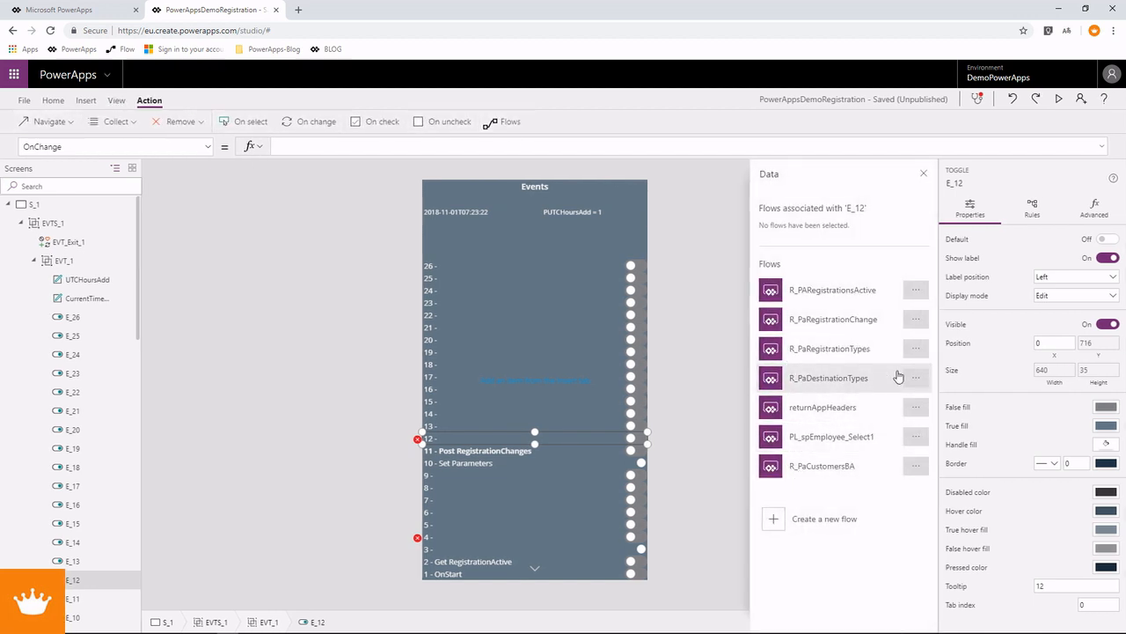
left_click(916, 319)
left_click(924, 343)
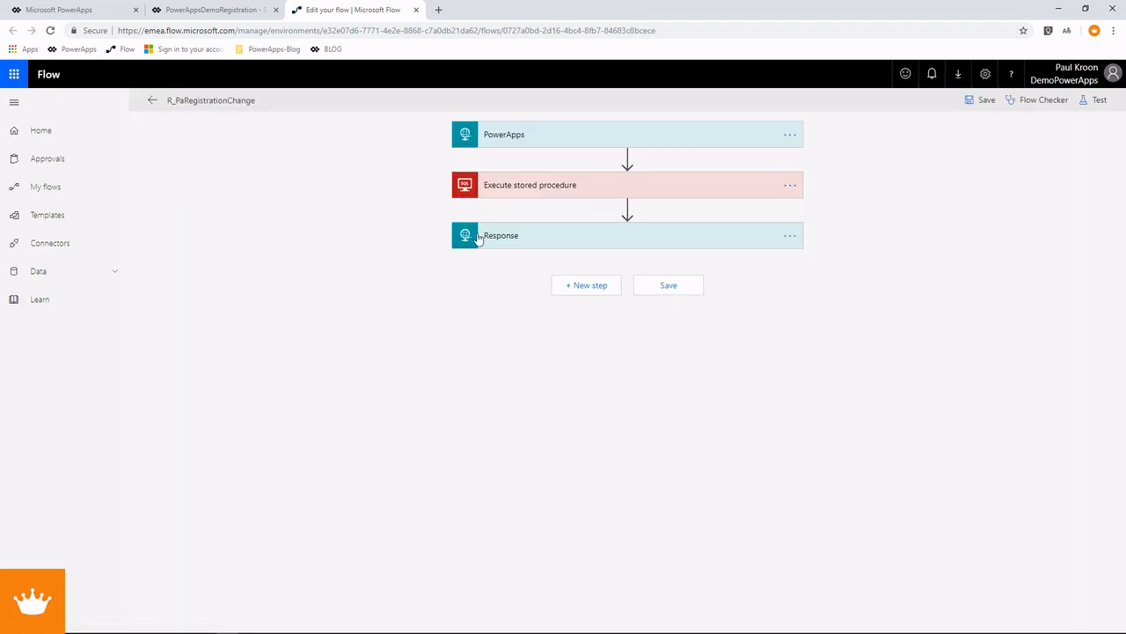
Step: Leave the flow editor without saving and examine the error details of R_PaRegistrationChange's most recent run
left_click(150, 100)
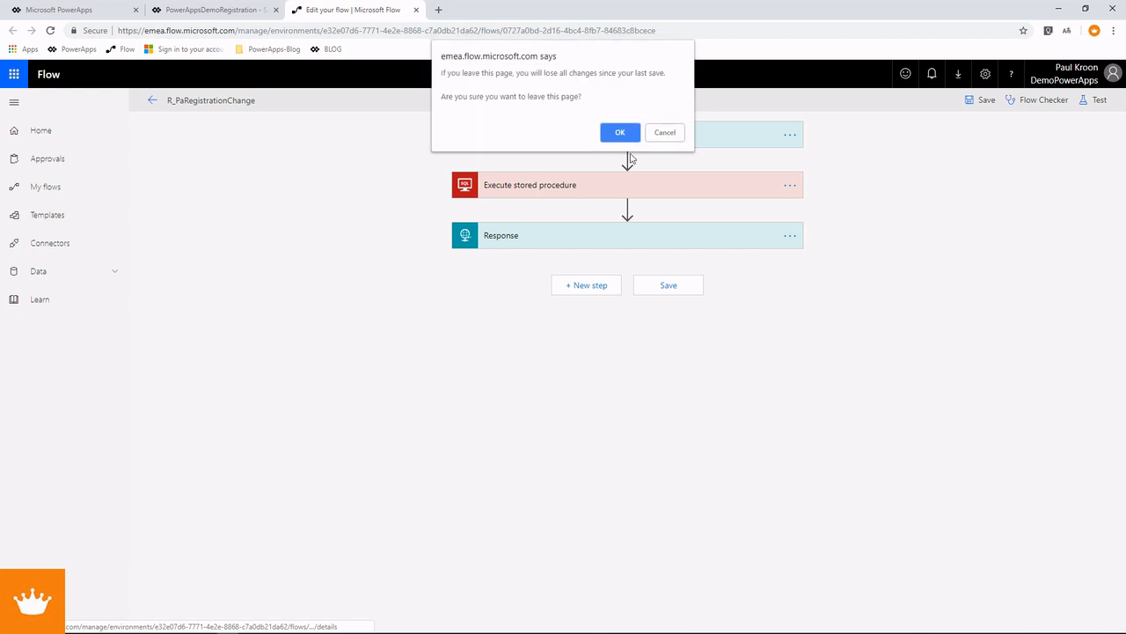
left_click(630, 135)
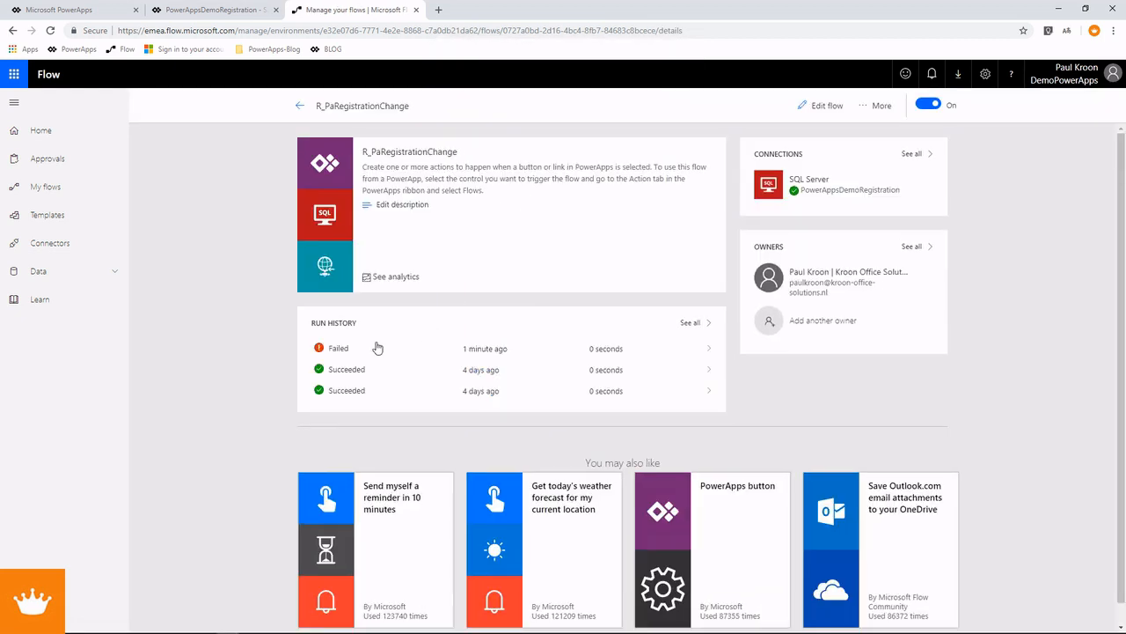
left_click(359, 349)
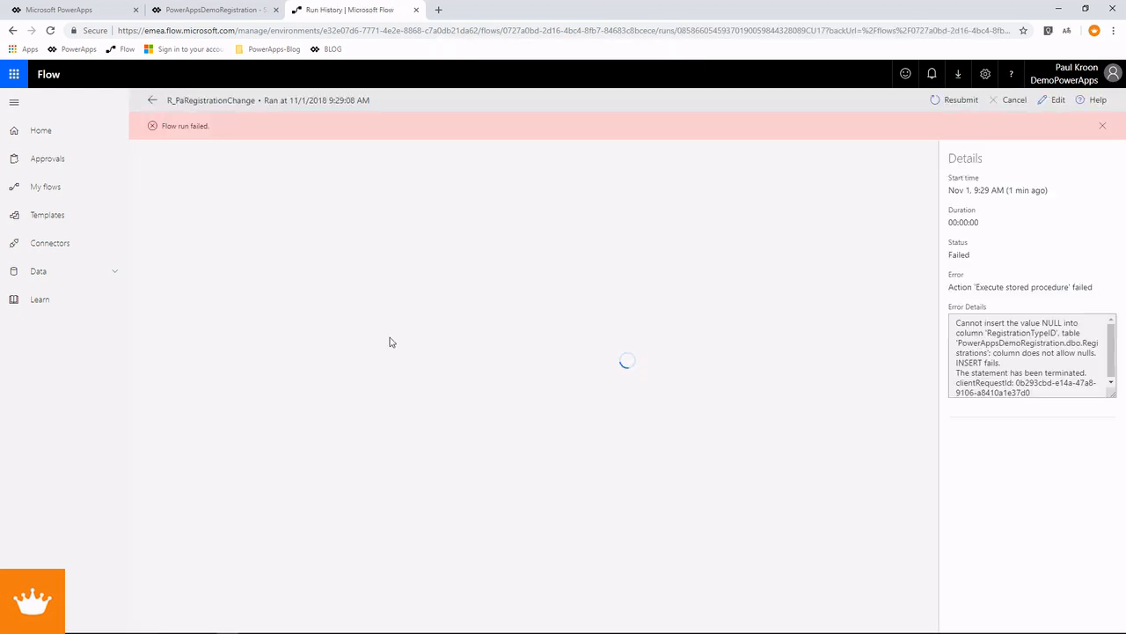
left_click(1042, 326)
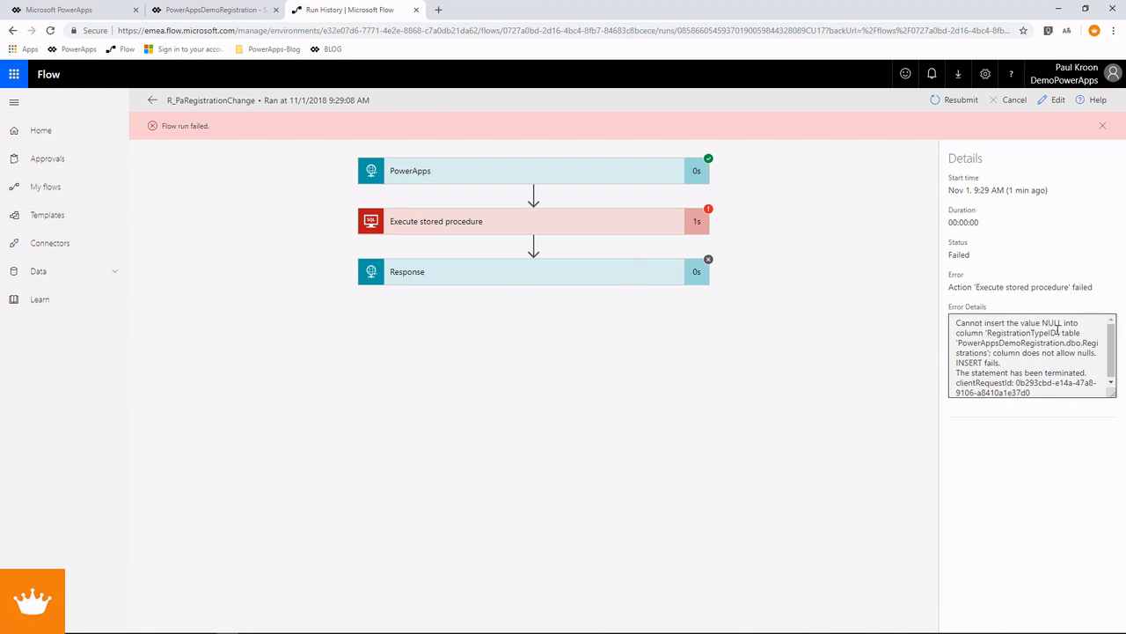
left_click_drag(1057, 333, 987, 332)
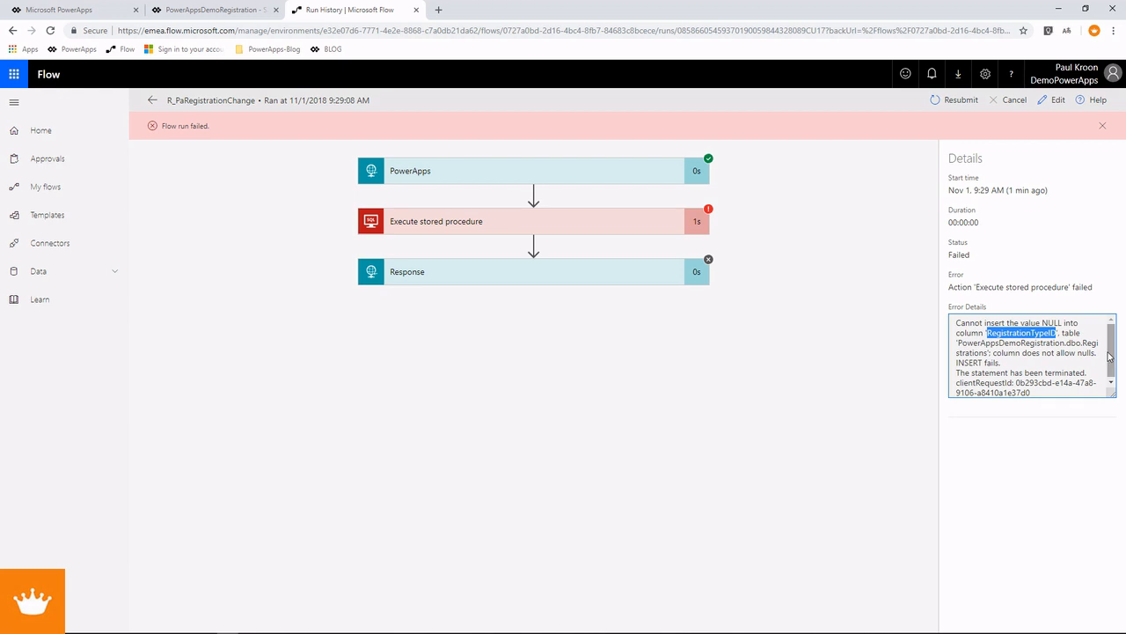
mouse_move(1111, 354)
left_mouse_down()
mouse_move(1111, 375)
mouse_move(1108, 337)
left_mouse_up()
Step: Return to the PowerAppsDemoRegistration app, go to the New Travel form and expand the Submit button's OnSelect formula
left_click(250, 12)
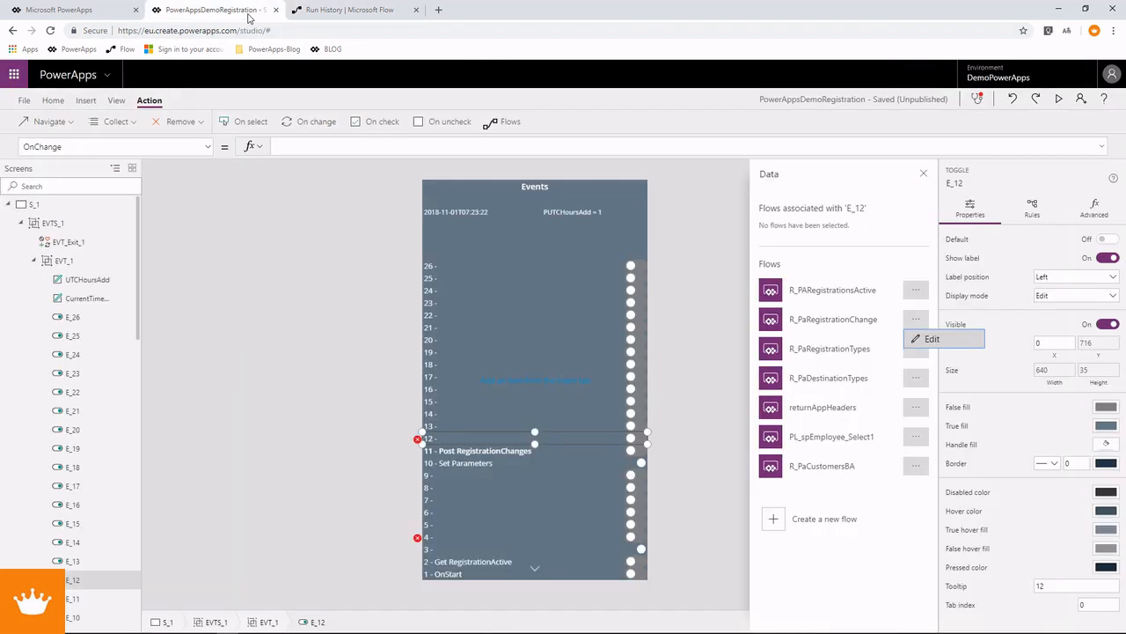
left_click(539, 575, "alt")
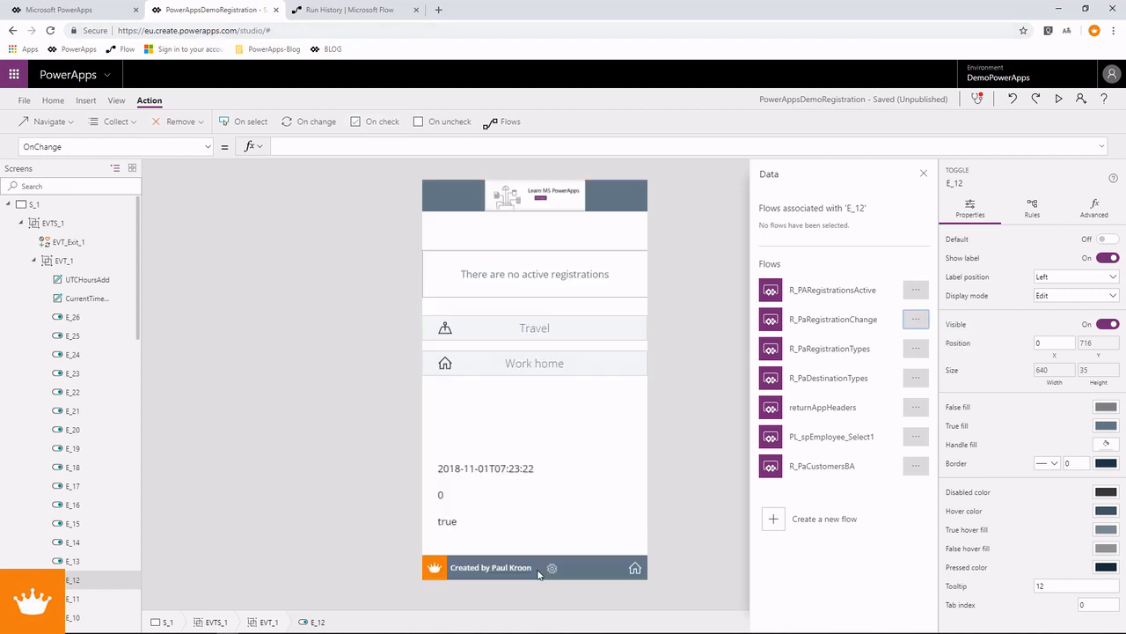
left_click(532, 333, "alt")
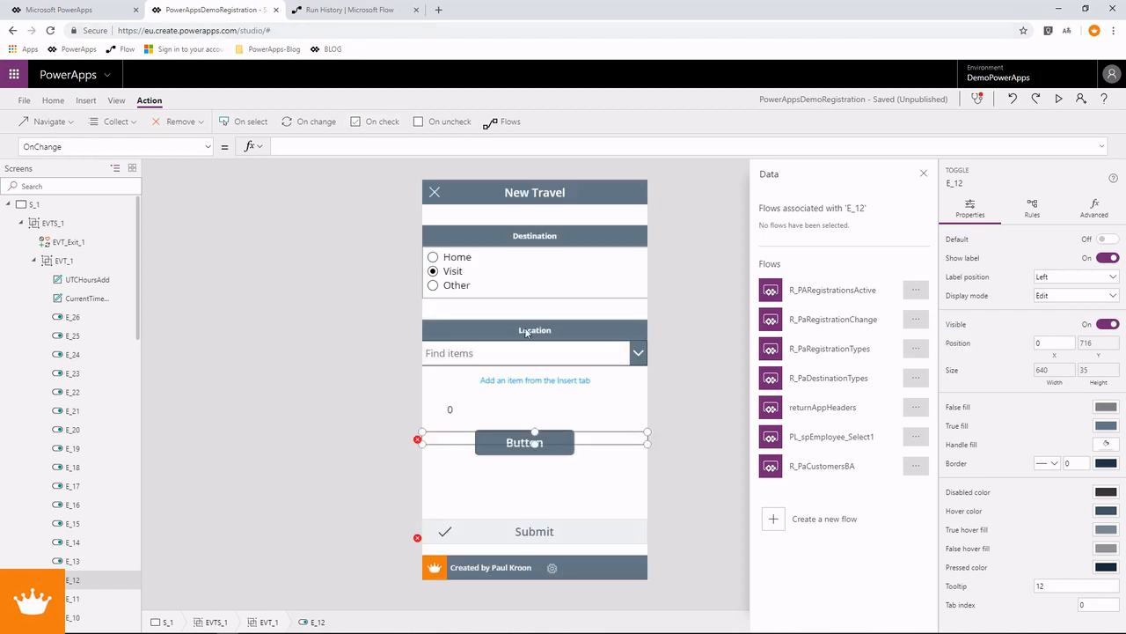
left_click(544, 530)
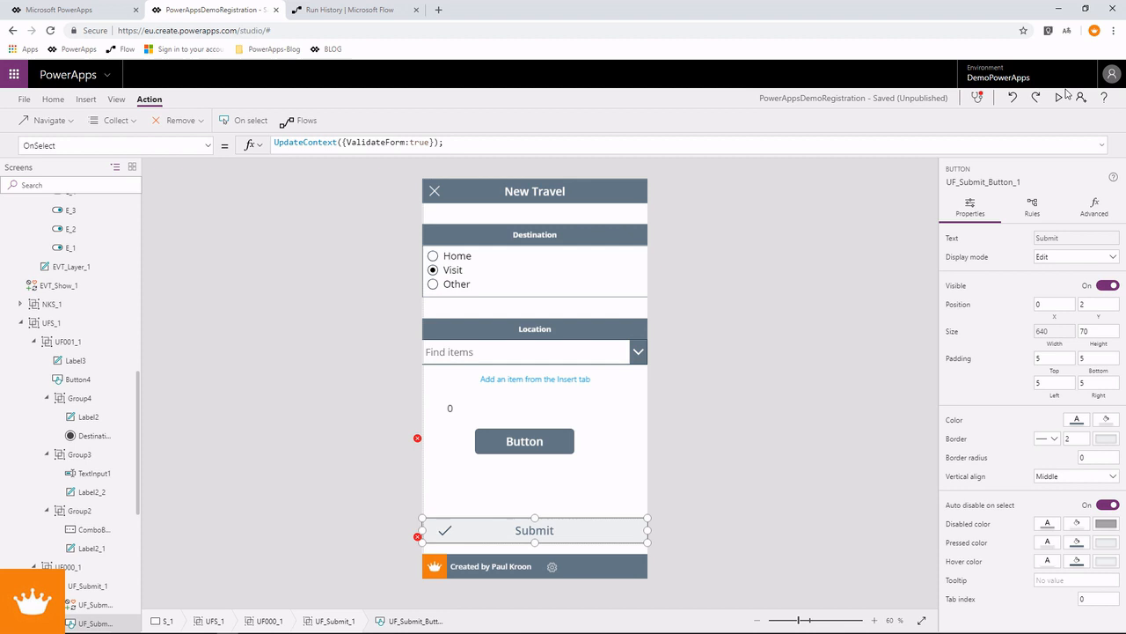
left_click(1101, 146)
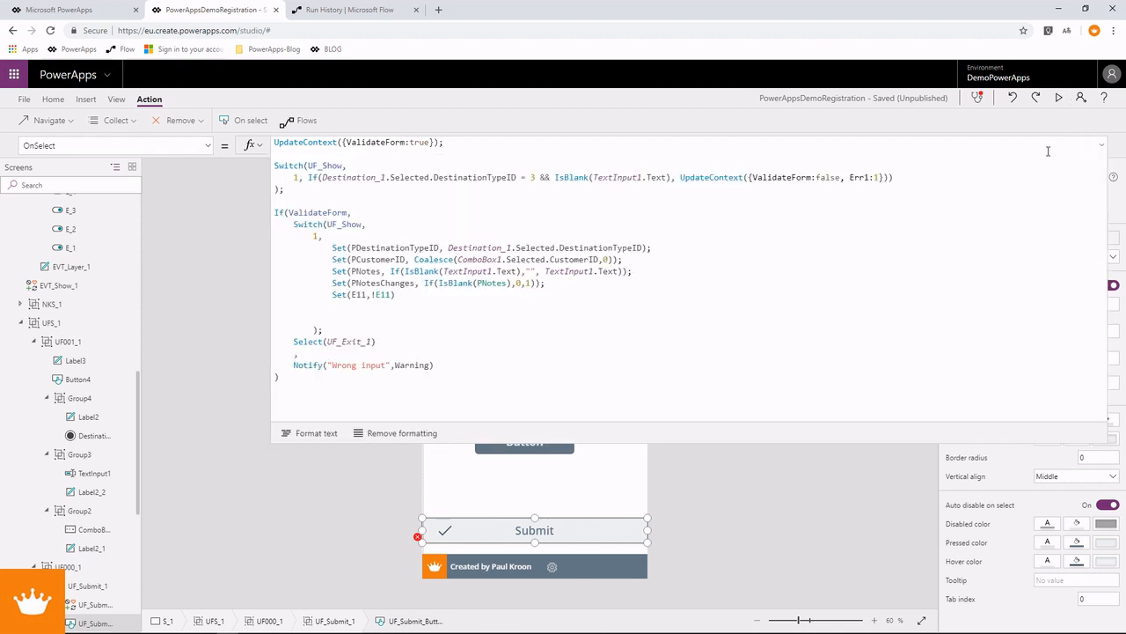
Step: Start a Set call for the variable PRegistrationTypeID on a new line above the PDestinationTypeID assignment
left_click(334, 247)
key("shift+Return")
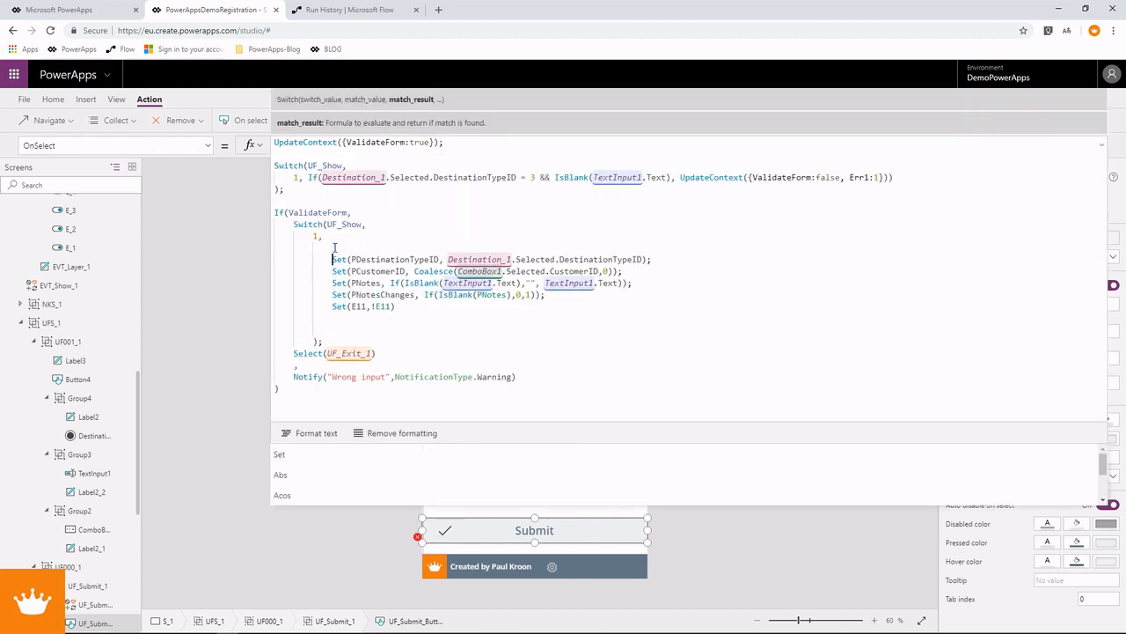
key("Up")
type("Set")
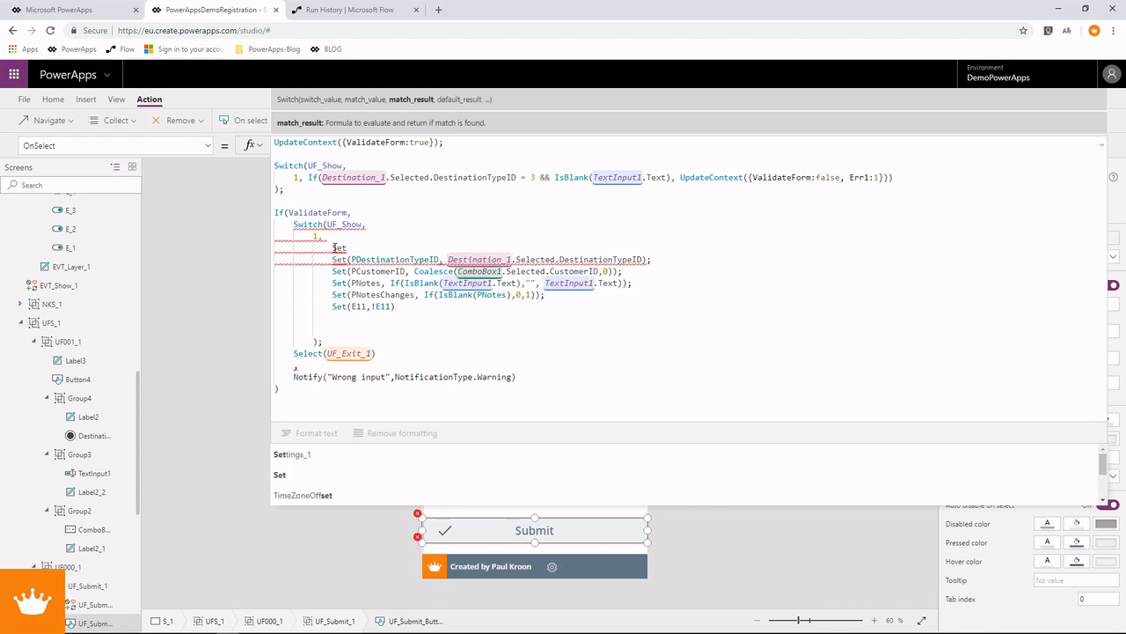
type("(Re")
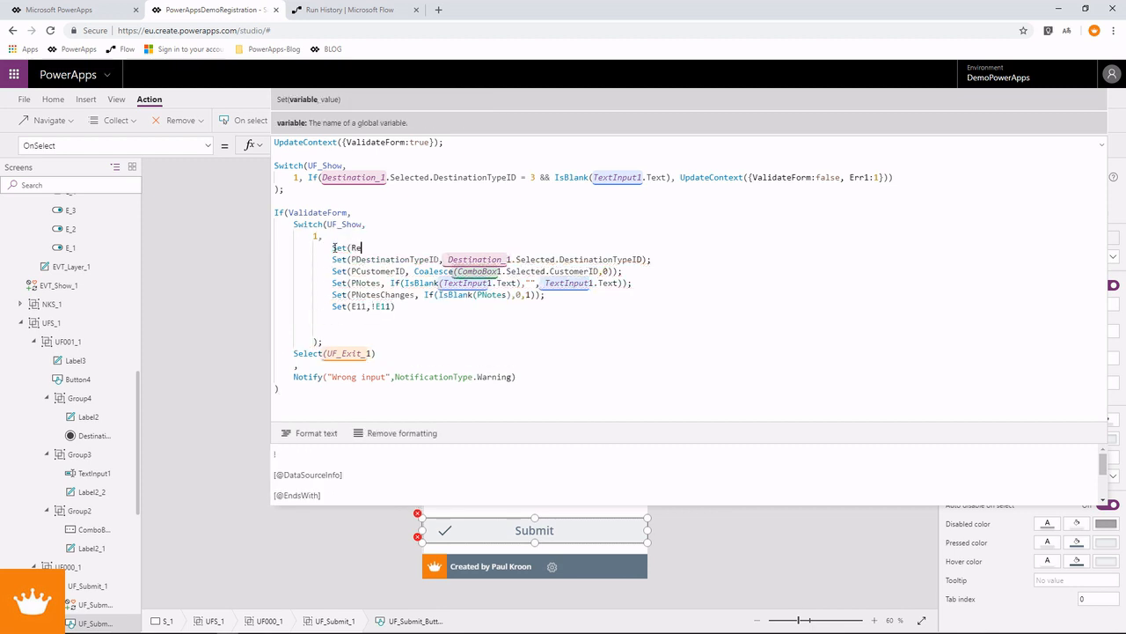
type("g")
key("BackSpace")
key("BackSpace")
key("BackSpace")
type("PRe")
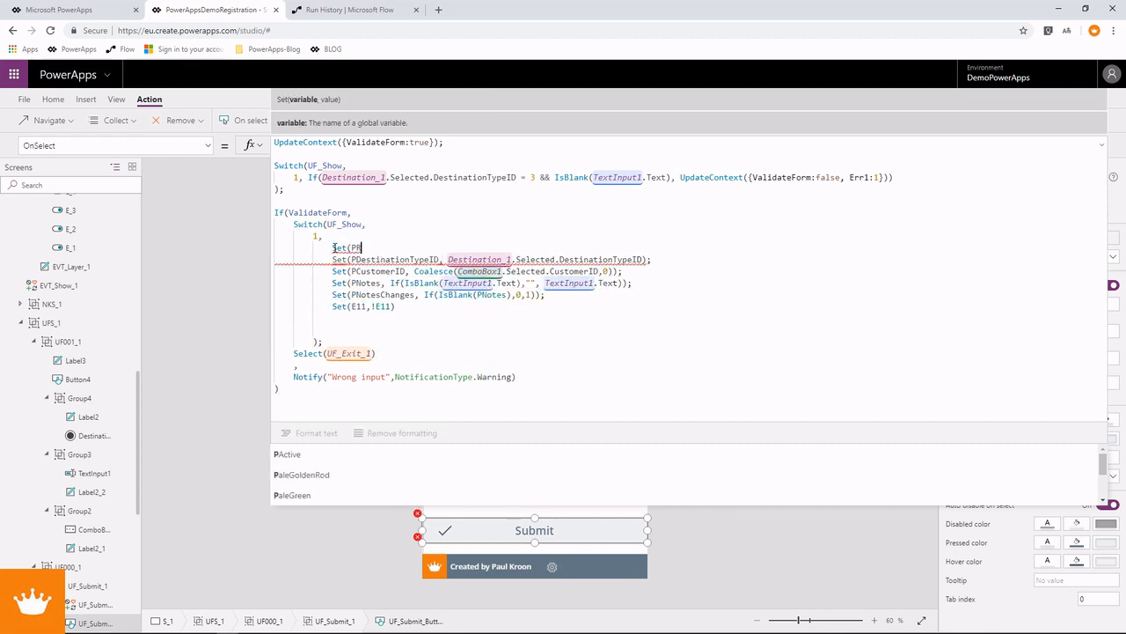
key("Down")
key("Down")
key("Return")
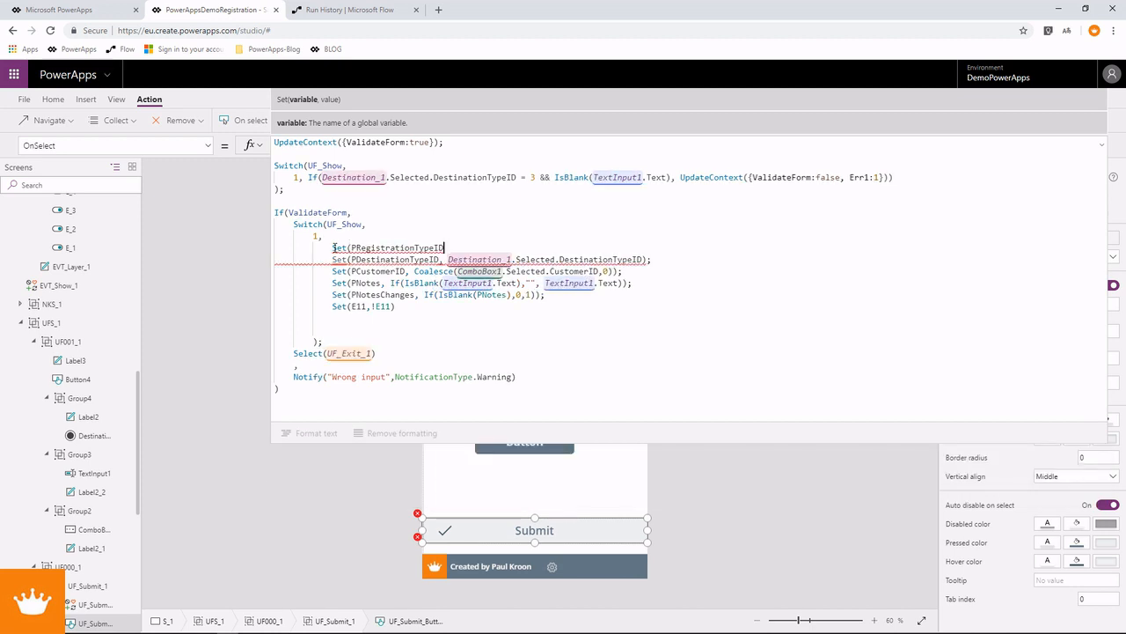
type(",")
Step: Look up the Travel ID in the RegistrationTypes query results and complete the PRegistrationTypeID assignment with the value 2
key("alt+Tab")
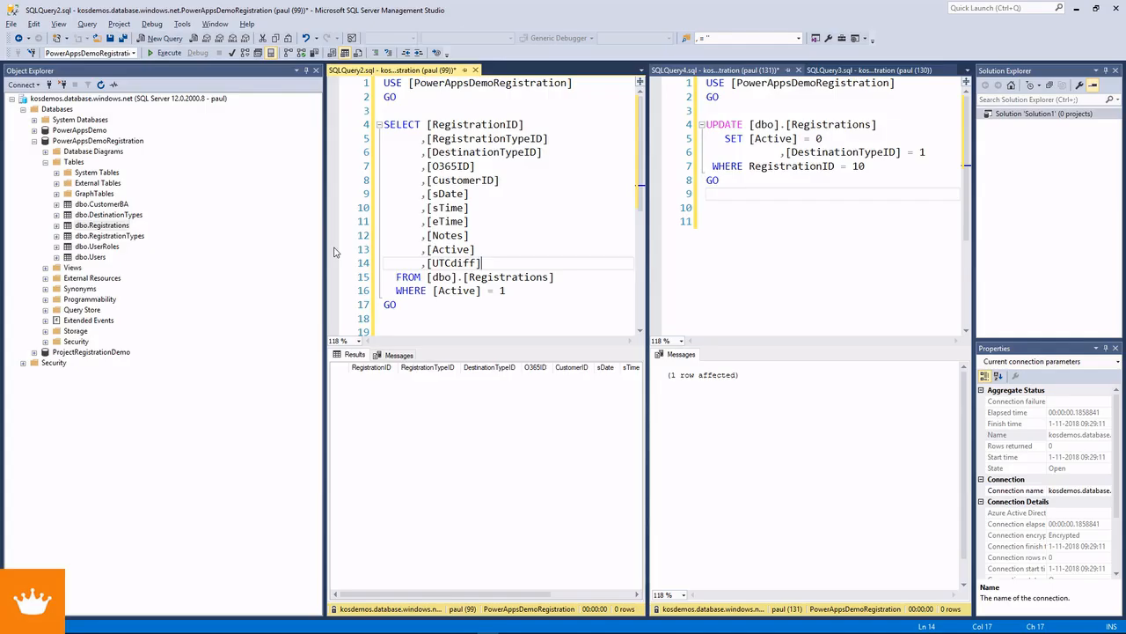
left_click(808, 70)
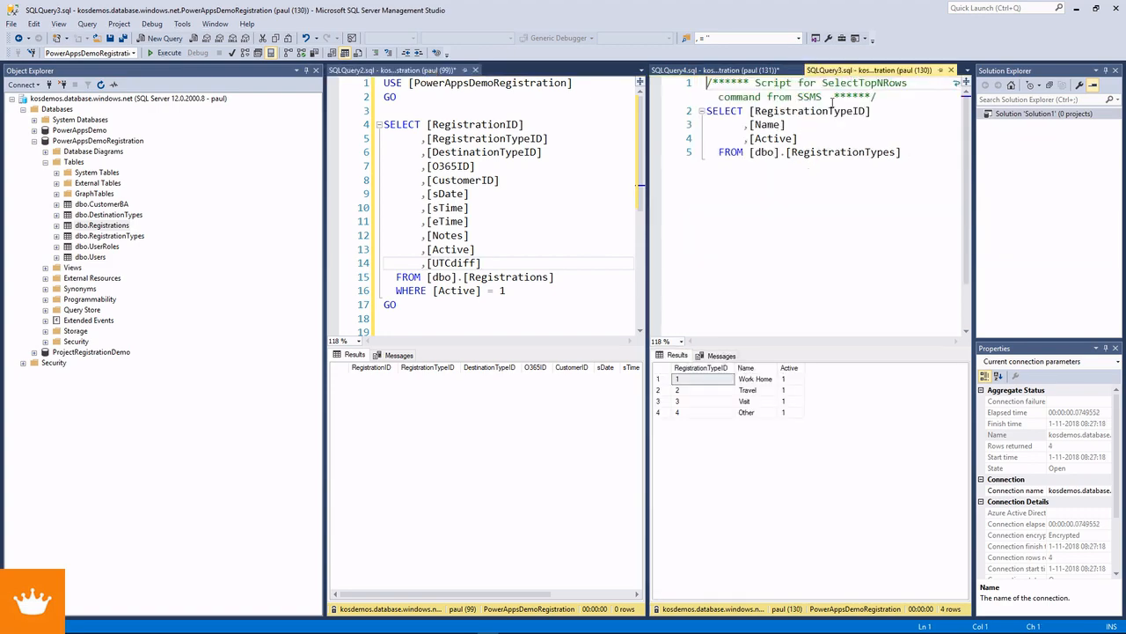
key("alt+Tab")
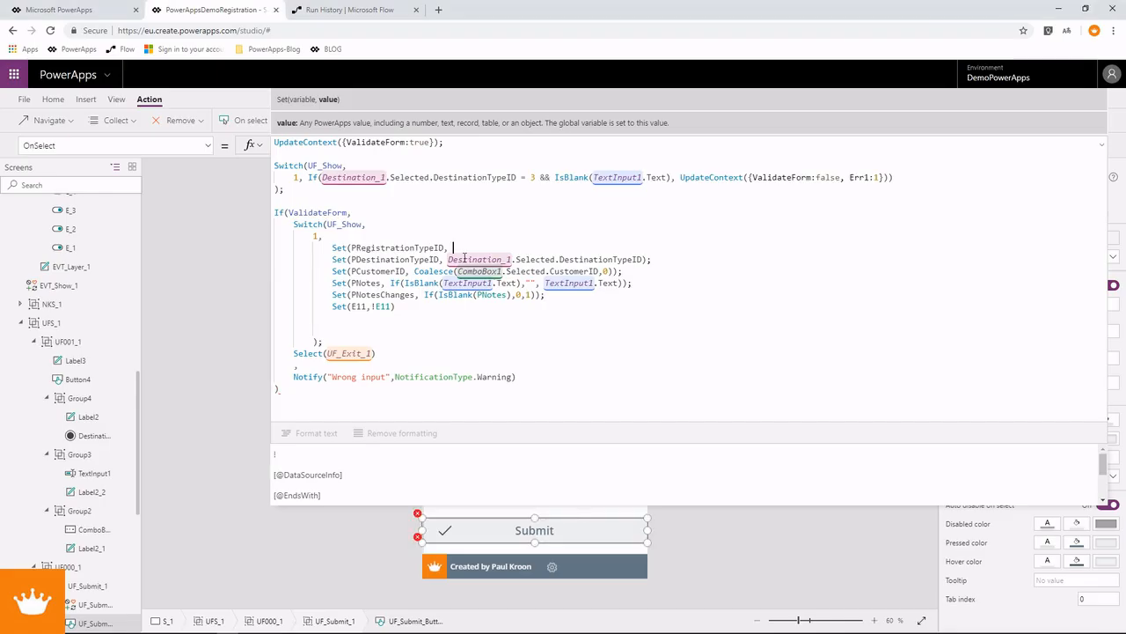
type("2)")
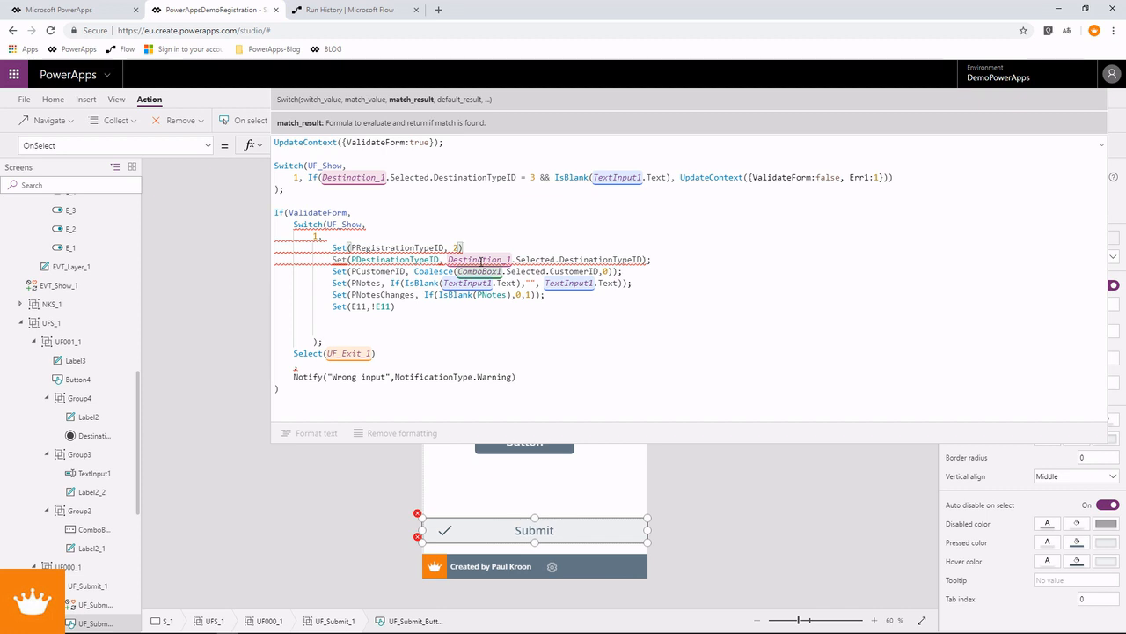
type(";")
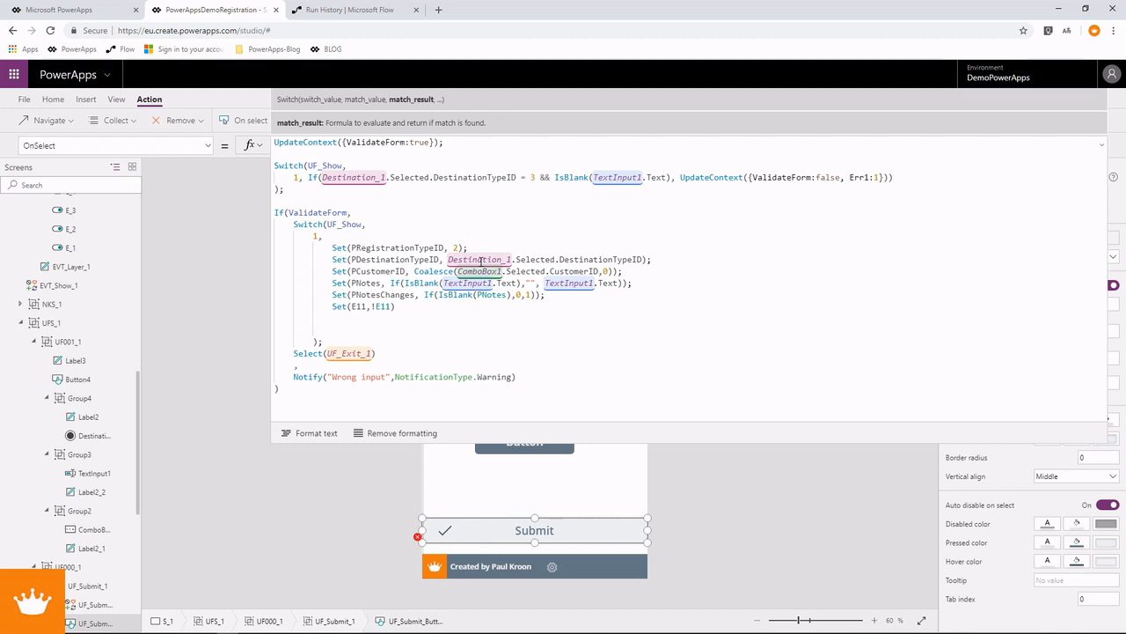
Step: Preview the app, submit the New Travel form with destination Visit and location A Limited, and leave the preview
key("F5")
left_click(539, 302)
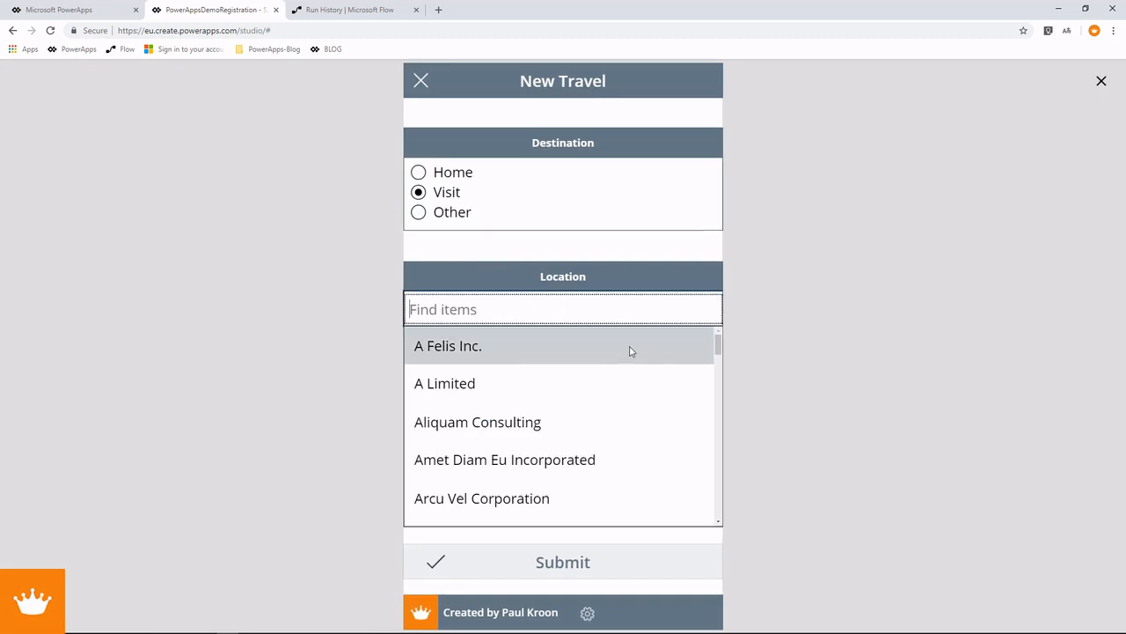
left_click(608, 382)
left_click(616, 568)
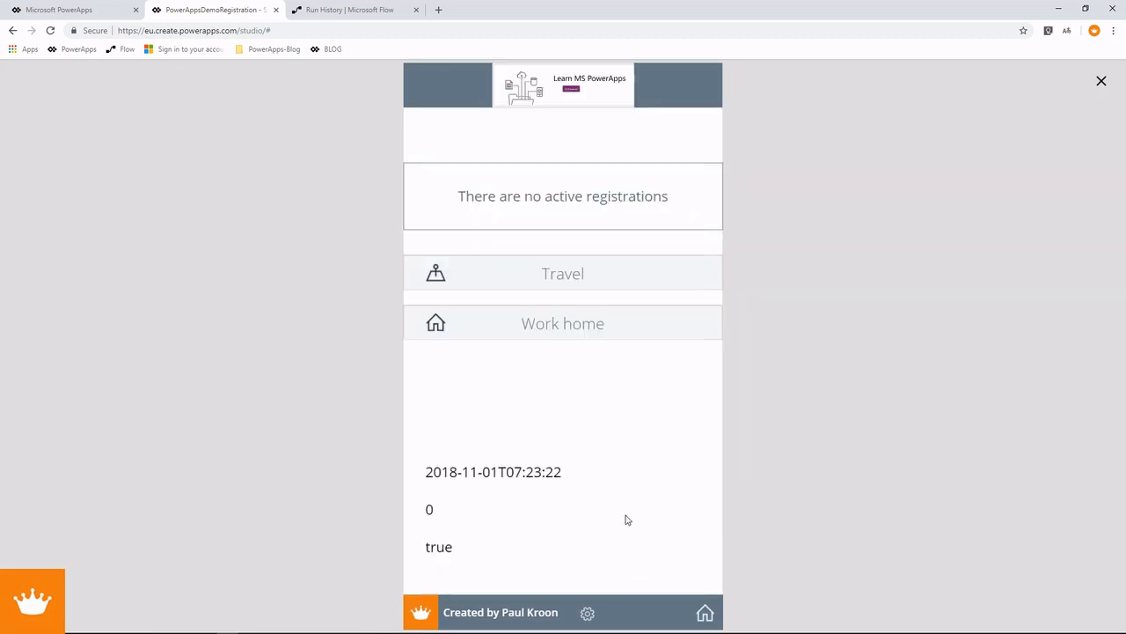
left_click(1101, 80)
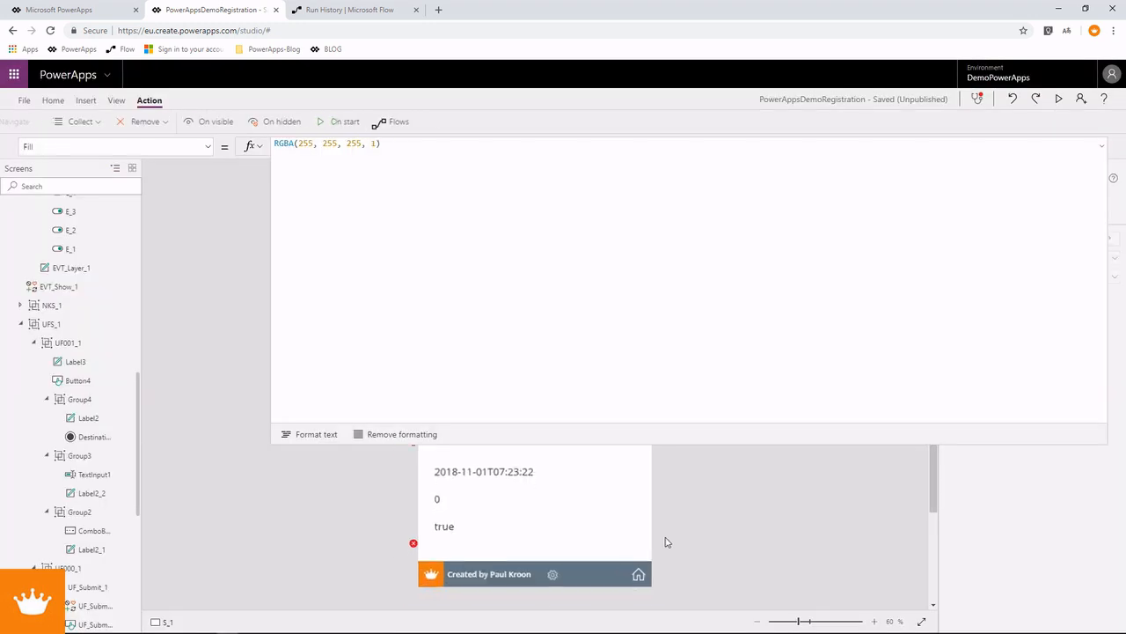
Step: Show the Events overview, collapse the formula and examine the error on the Post RegistrationChanges event toggle
left_click(551, 568)
left_click(551, 568, "alt")
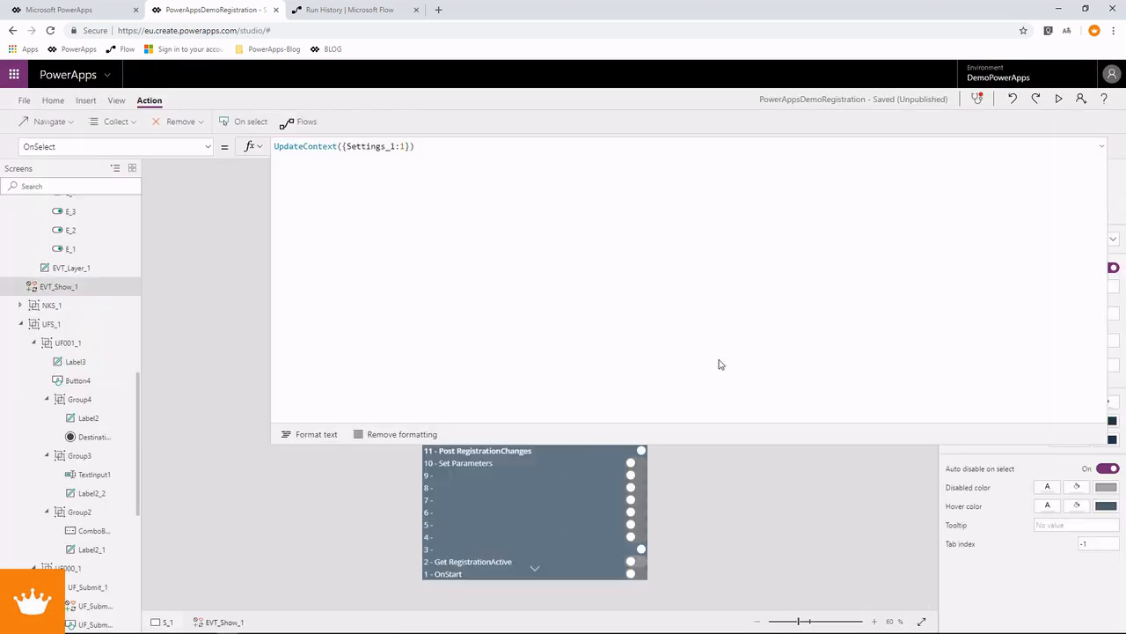
left_click(1102, 146)
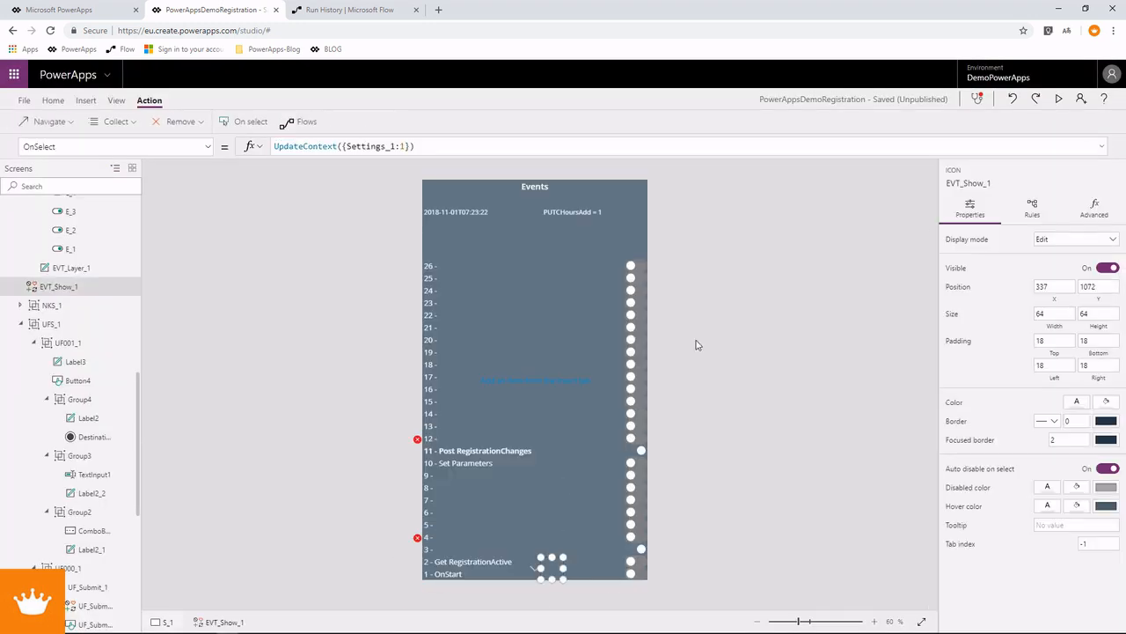
left_click(420, 444)
mouse_move(419, 441)
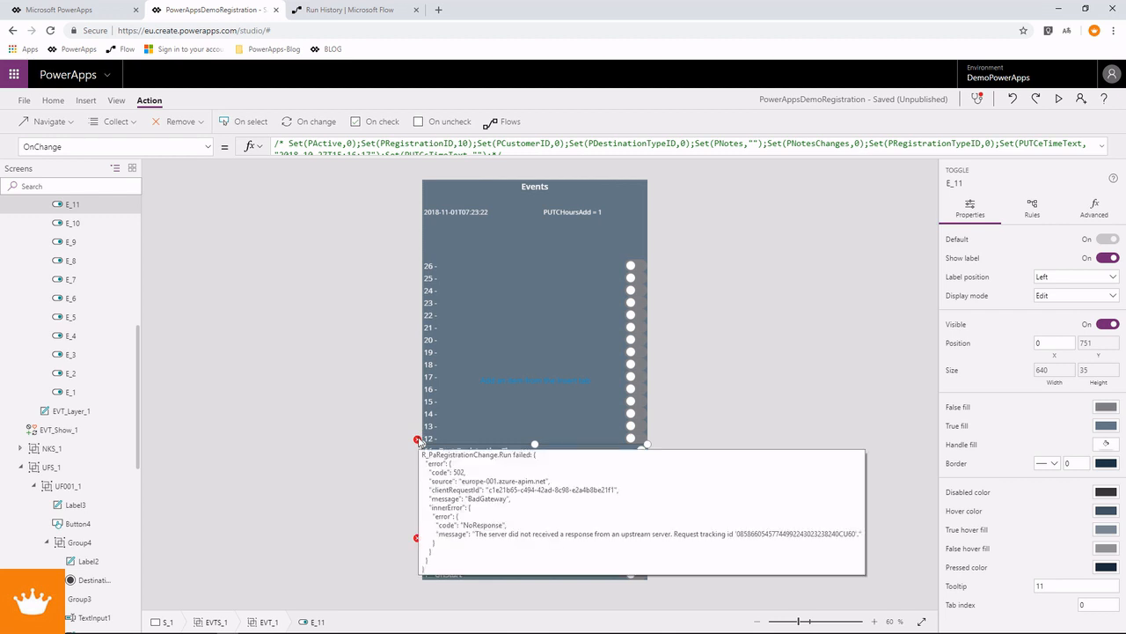
Step: Switch to Microsoft Flow and examine the error details of R_PaRegistrationChange's most recent failed run
left_click(350, 10)
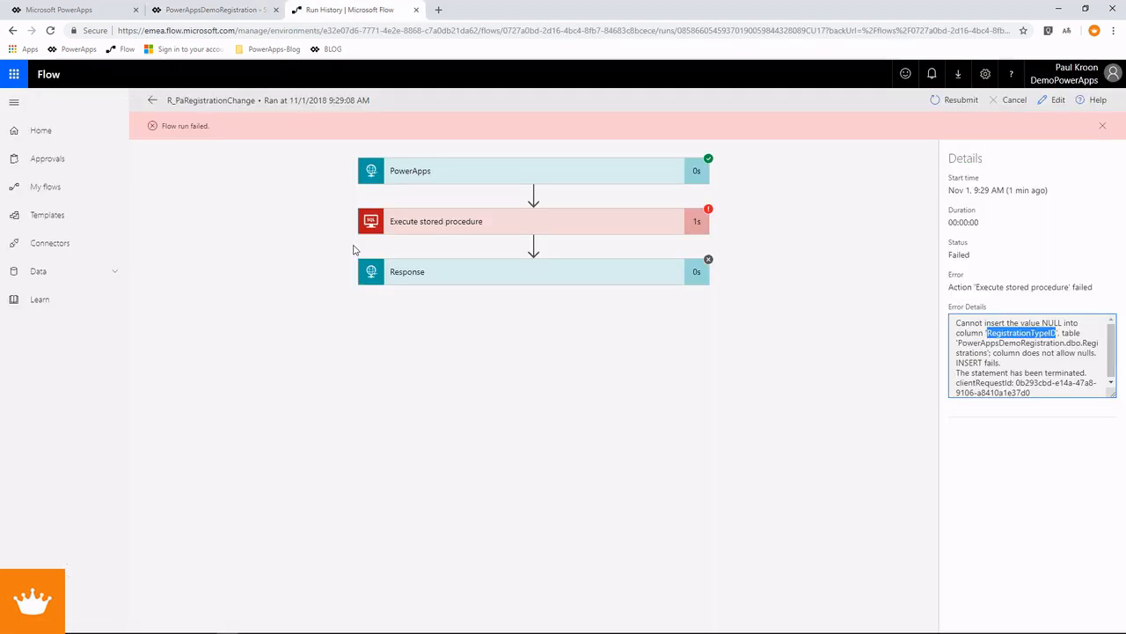
left_click(151, 102)
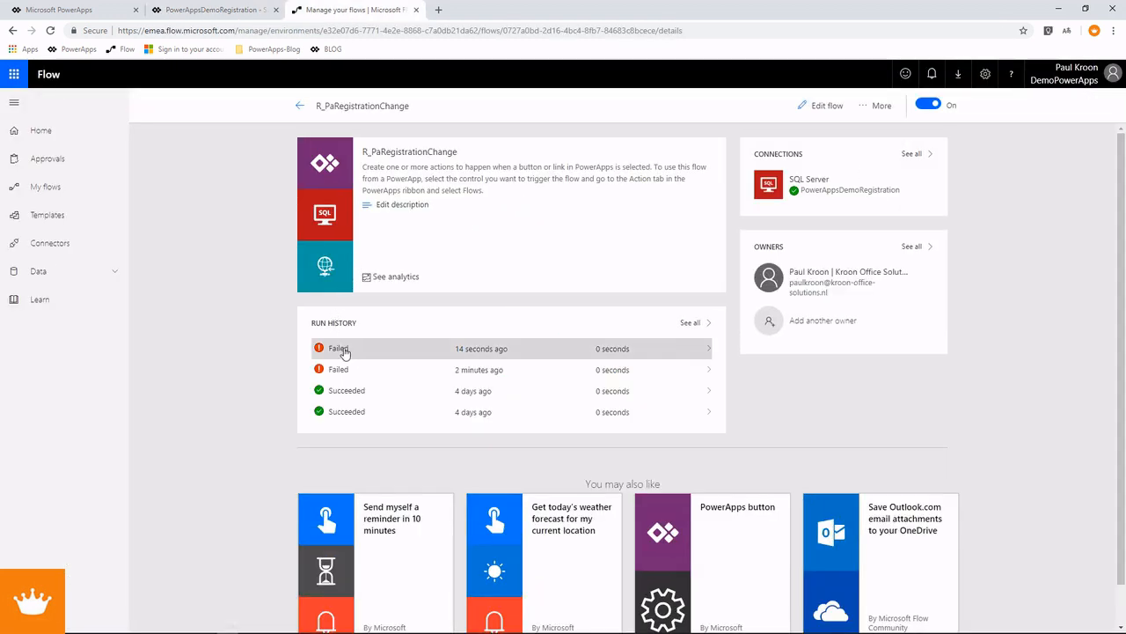
left_click(423, 352)
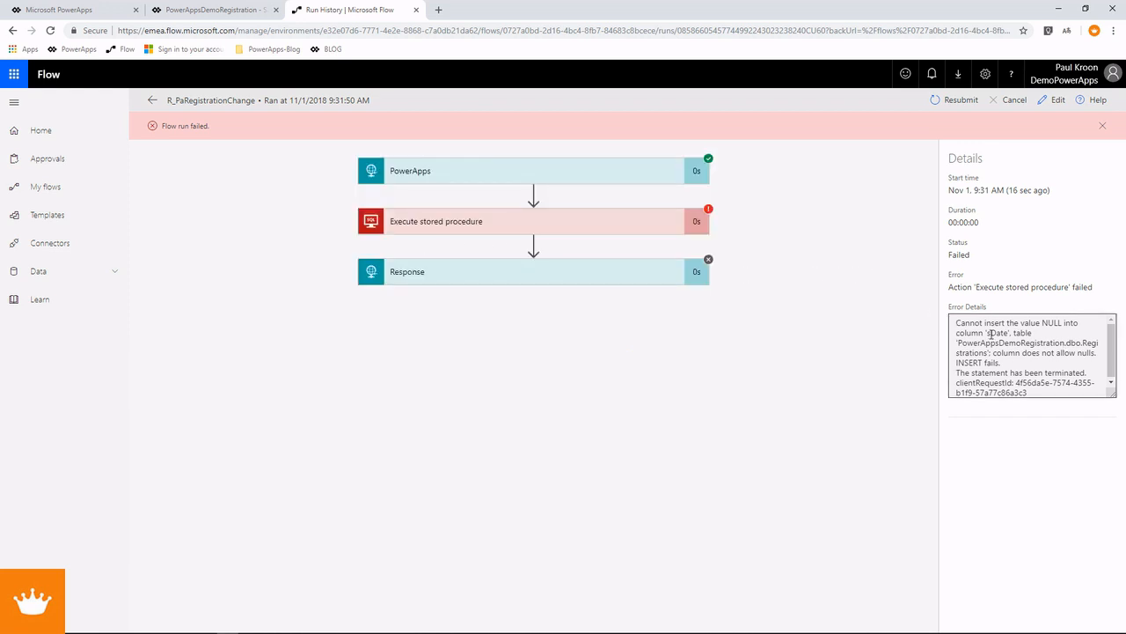
left_click_drag(987, 334, 1010, 333)
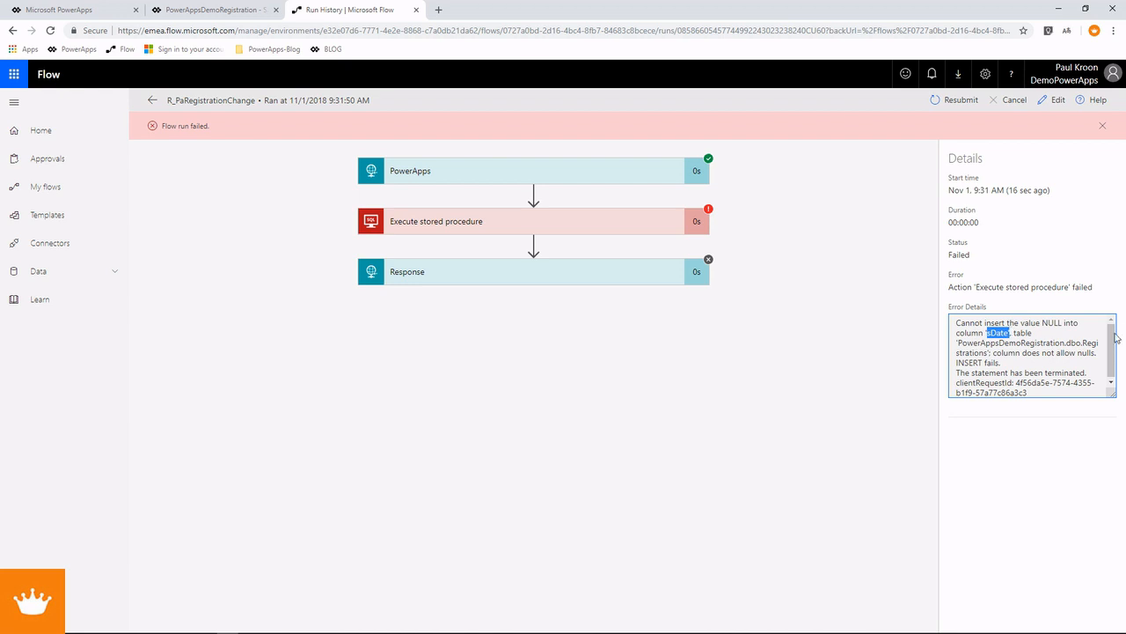
left_click_drag(1112, 334, 1112, 368)
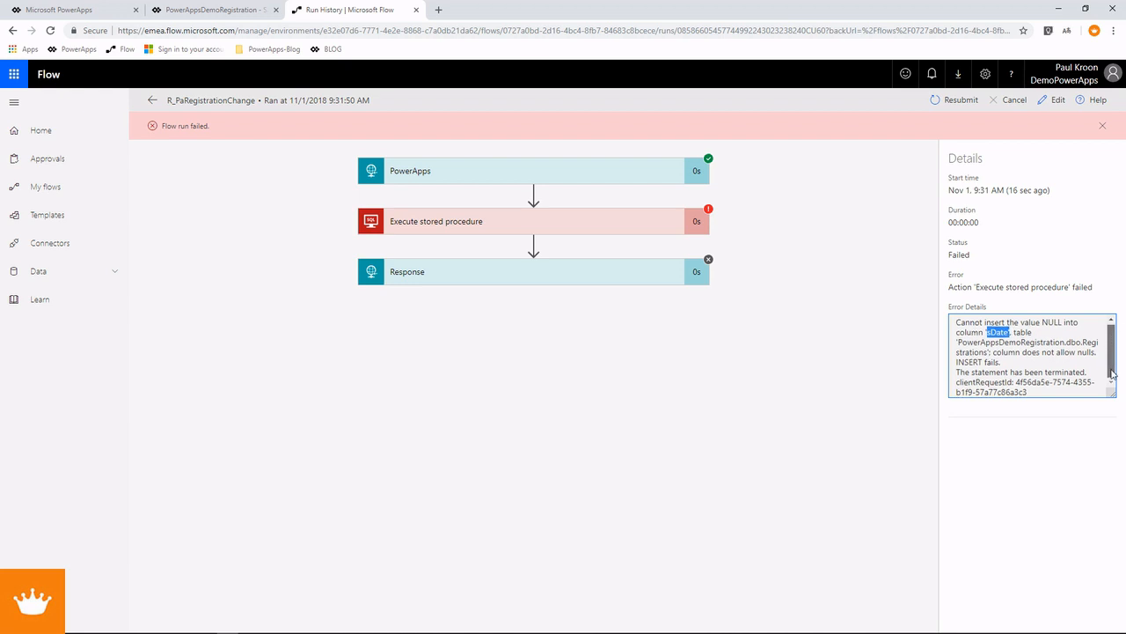
Step: Return to the PowerAppsDemoRegistration app and look up the full control name of the UTC time label in the Events overview
left_click(202, 10)
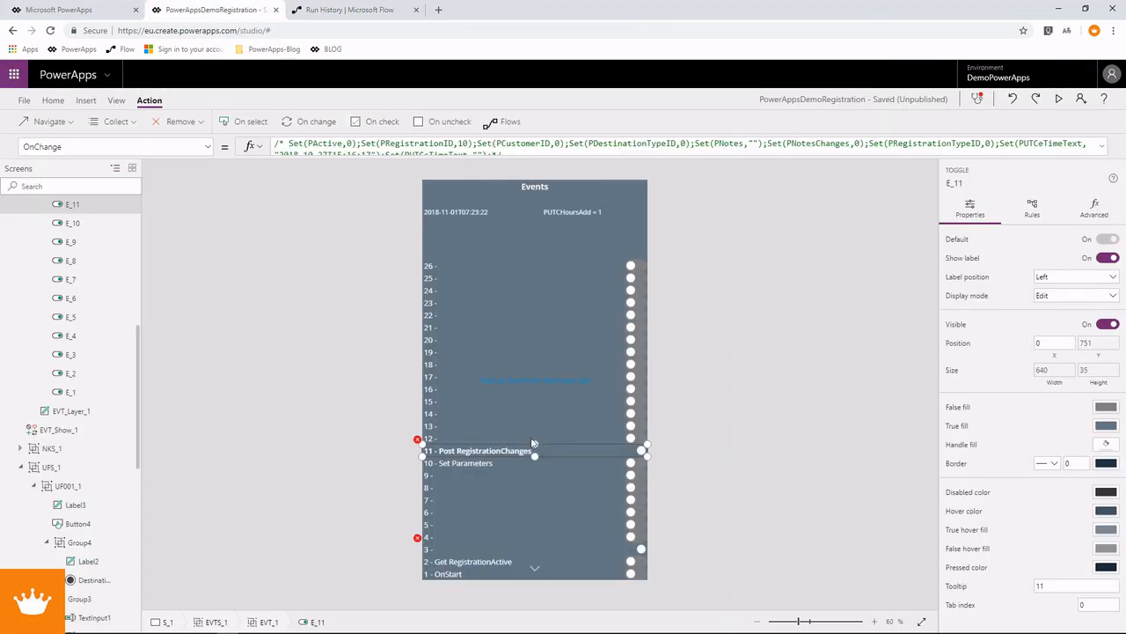
left_click(515, 213)
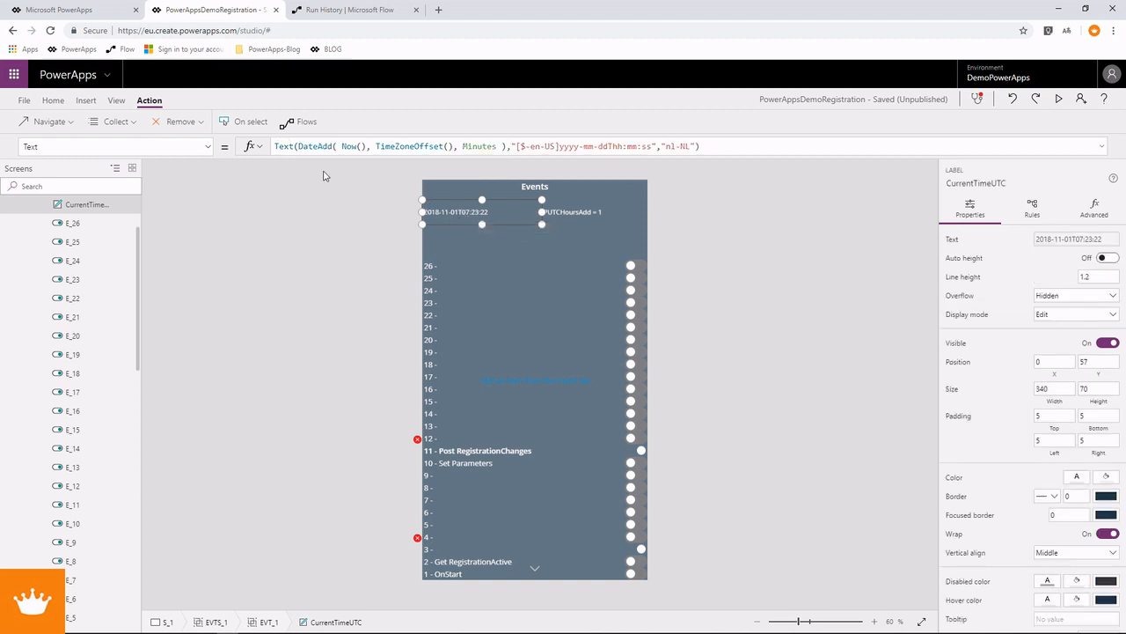
right_click(97, 211)
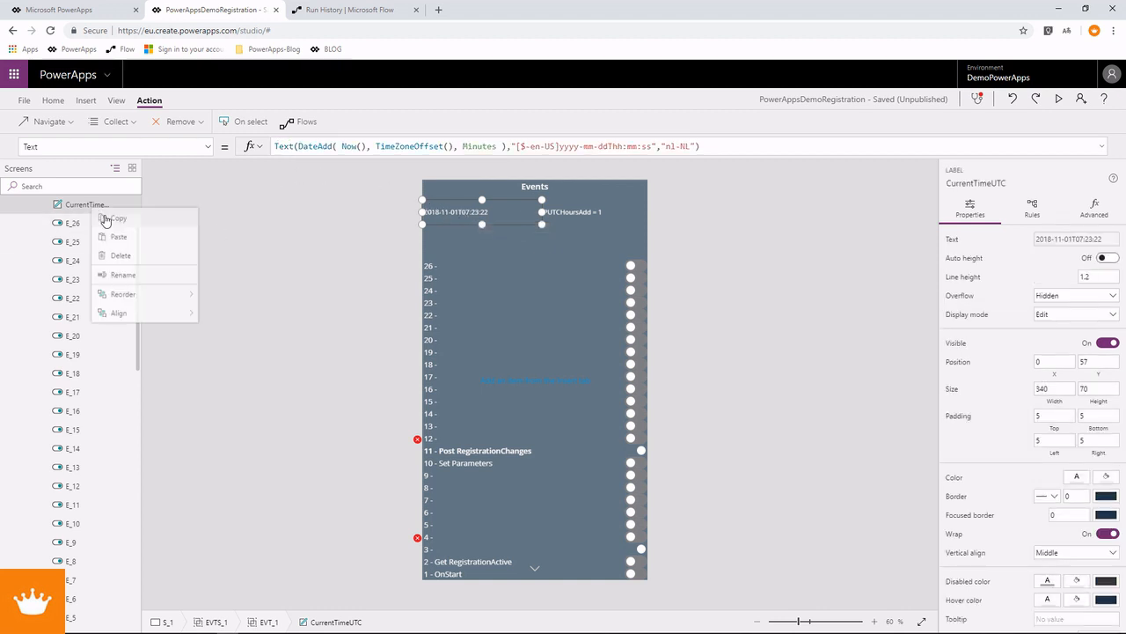
left_click(123, 276)
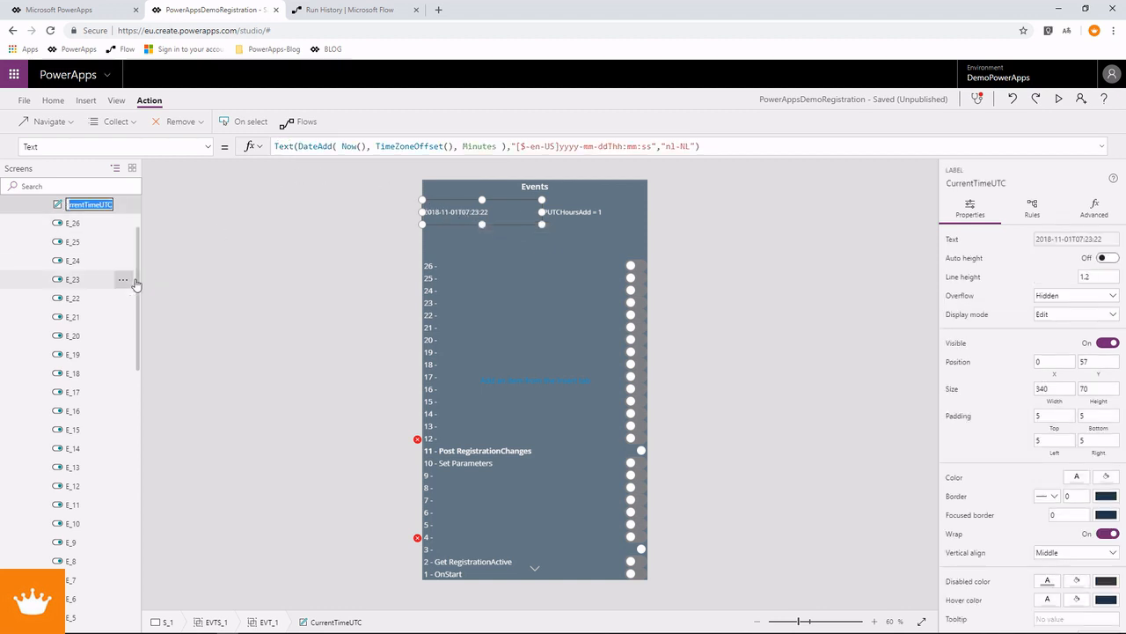
Step: Hide the Events overview, go to the New Travel form and expand the Submit button's OnSelect formula
left_click(534, 584)
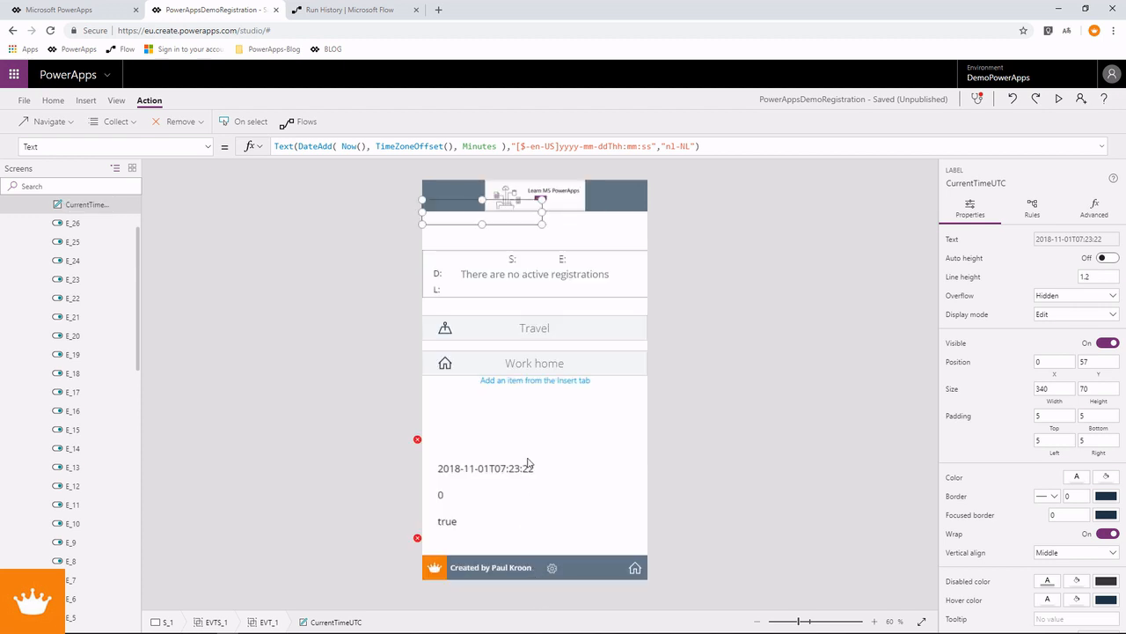
left_click(547, 332)
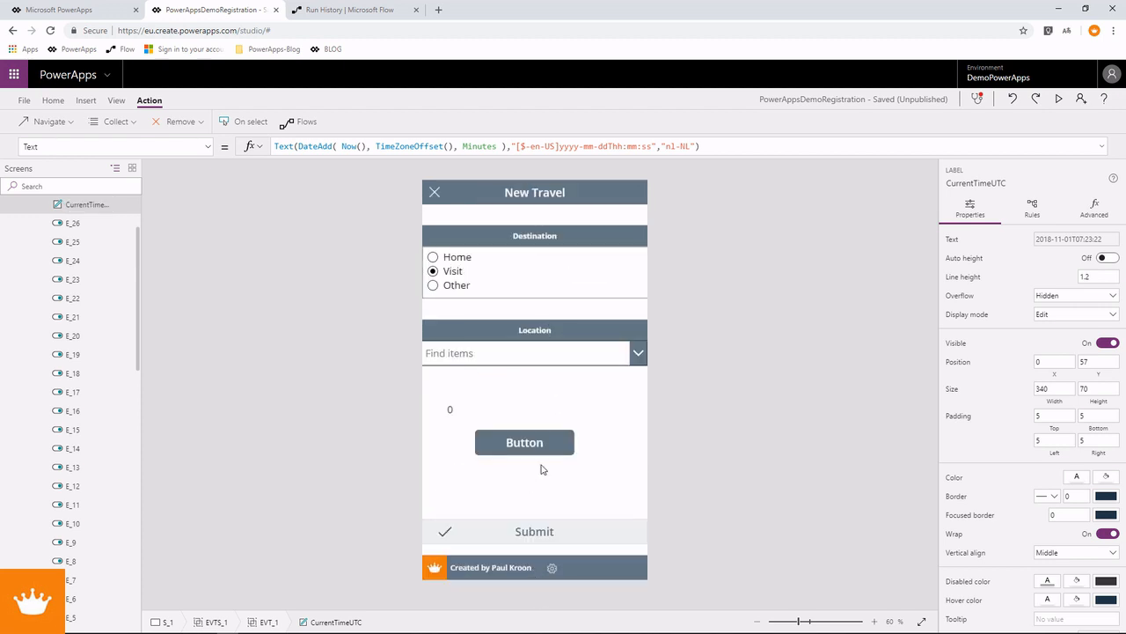
left_click(538, 532)
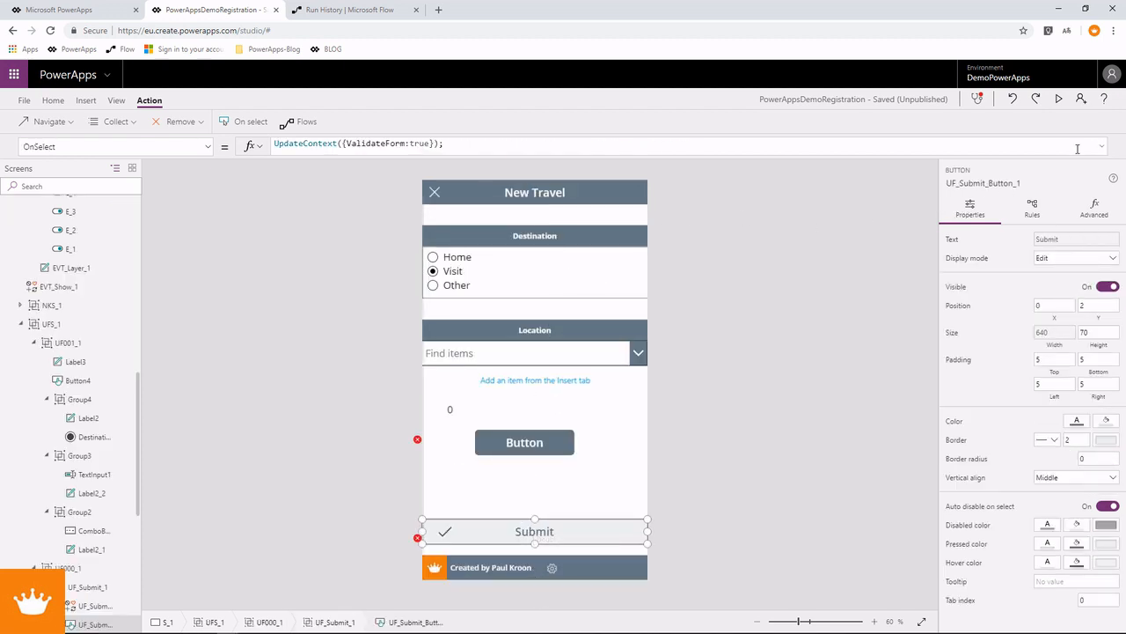
left_click(1102, 146)
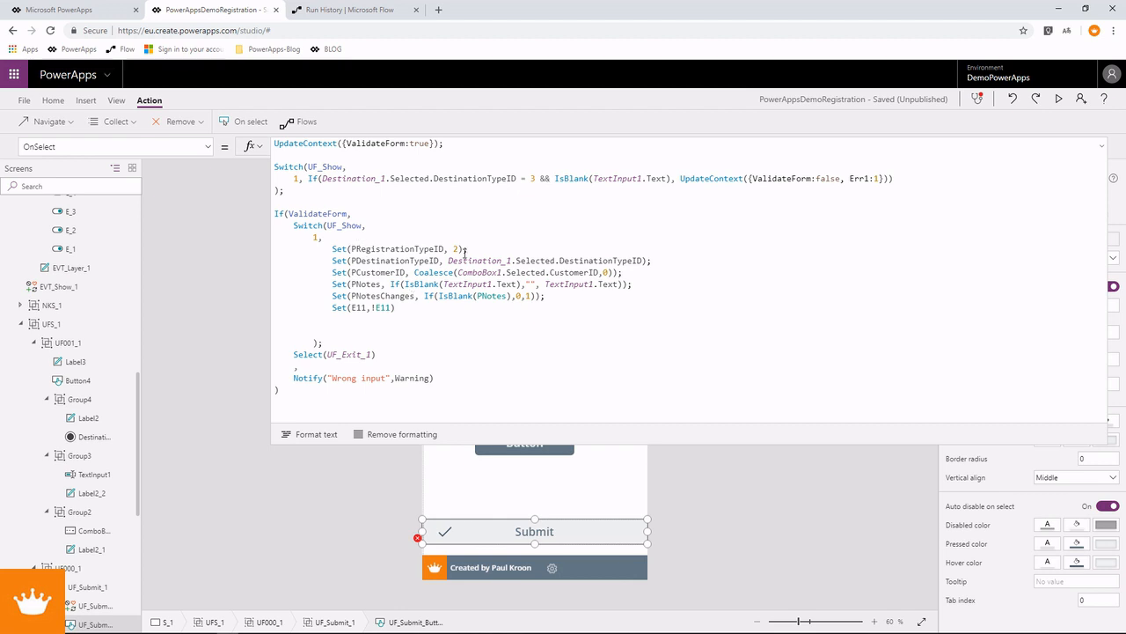
Step: Start a Set call on a new line above the PRegistrationTypeID assignment
left_click(334, 249)
key("Return")
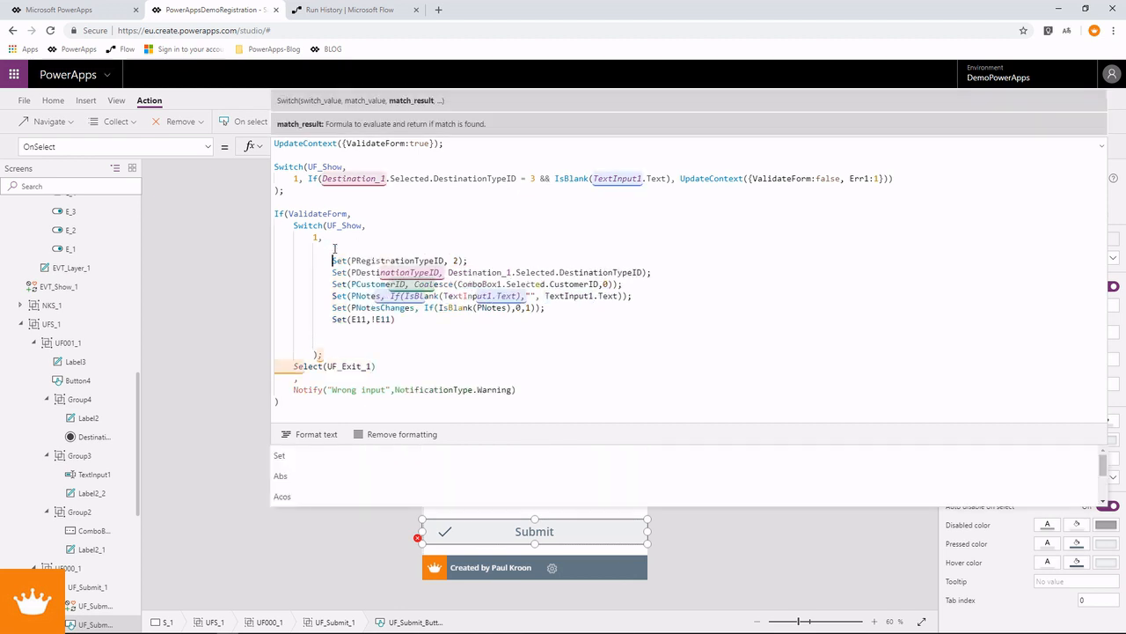
key("Up")
type("Set(")
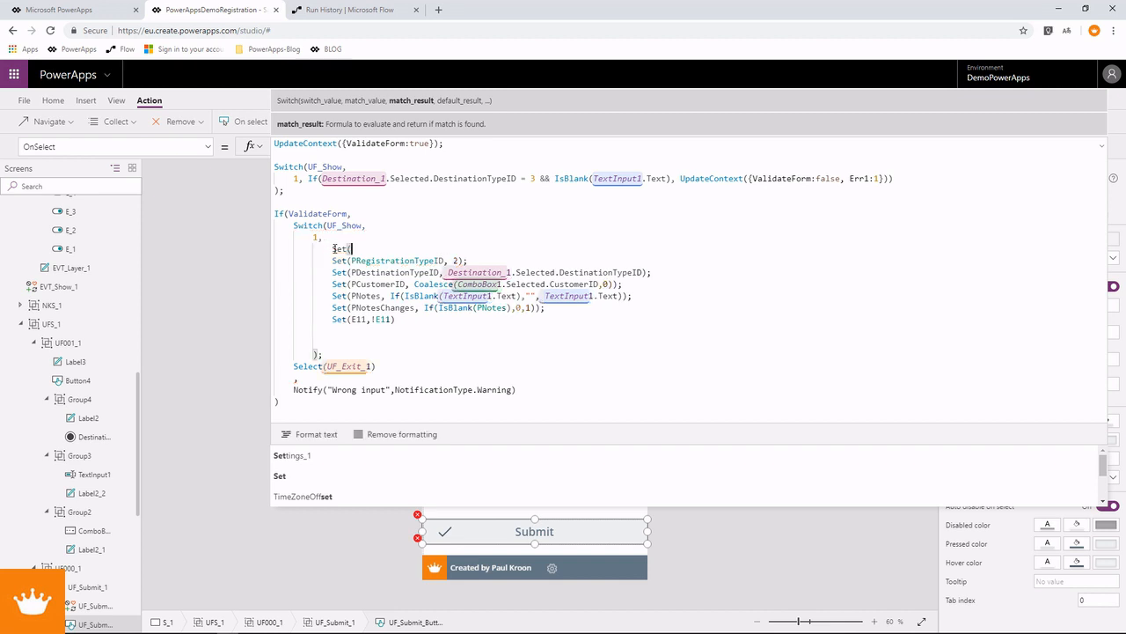
type("Pstar")
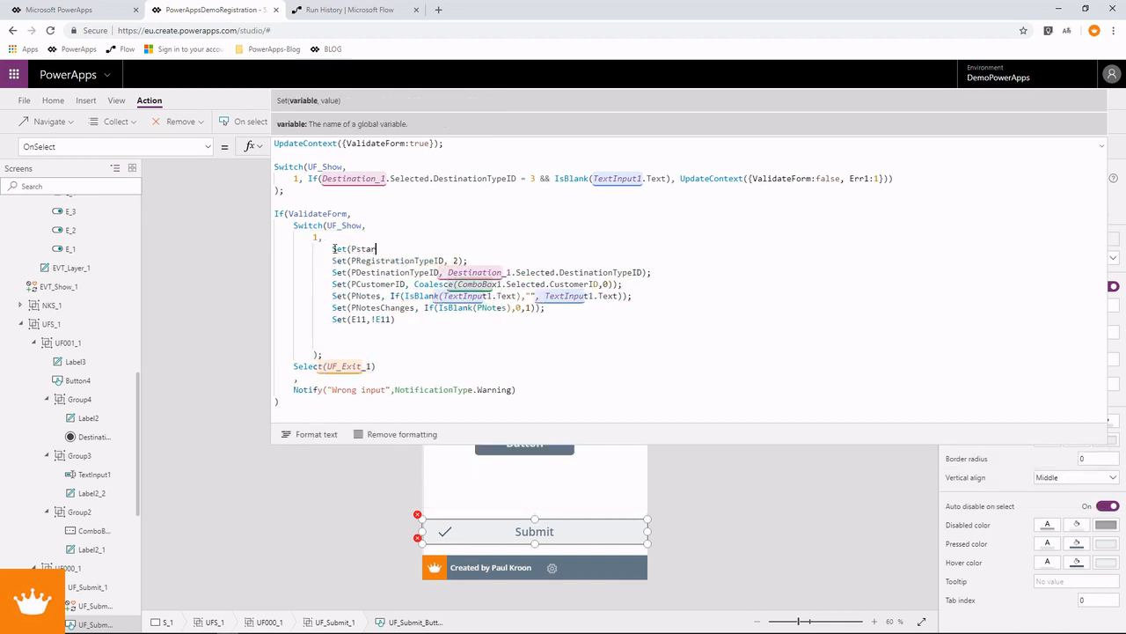
key("BackSpace")
key("BackSpace")
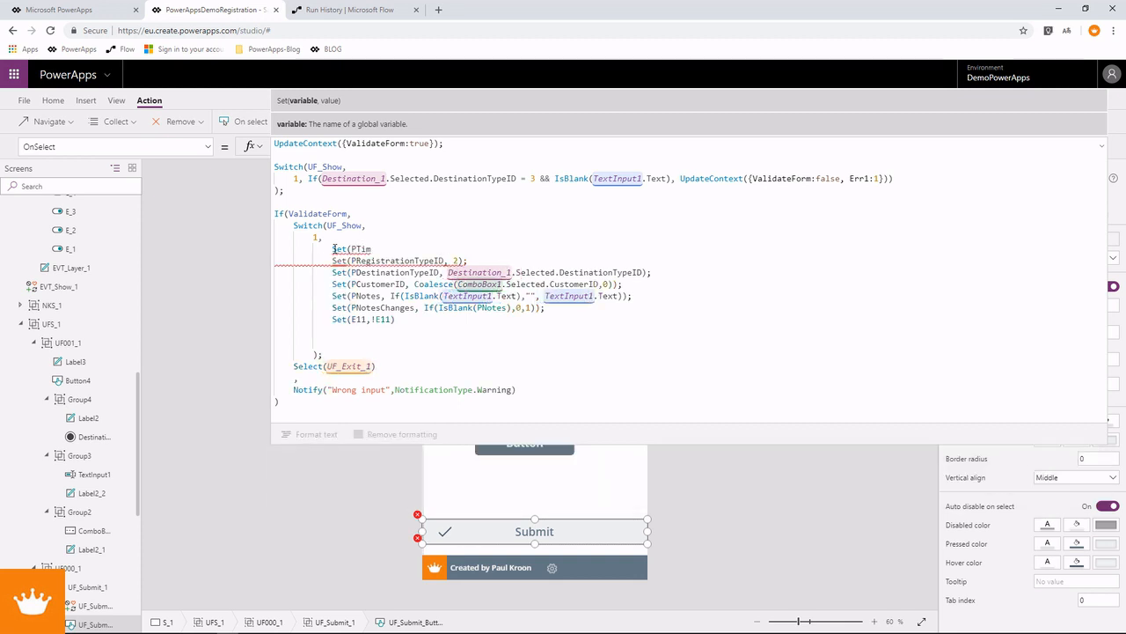
key("Down")
key("Down")
key("Down")
key("Down")
key("Down")
key("Down")
key("Down")
key("Down")
key("Down")
key("Down")
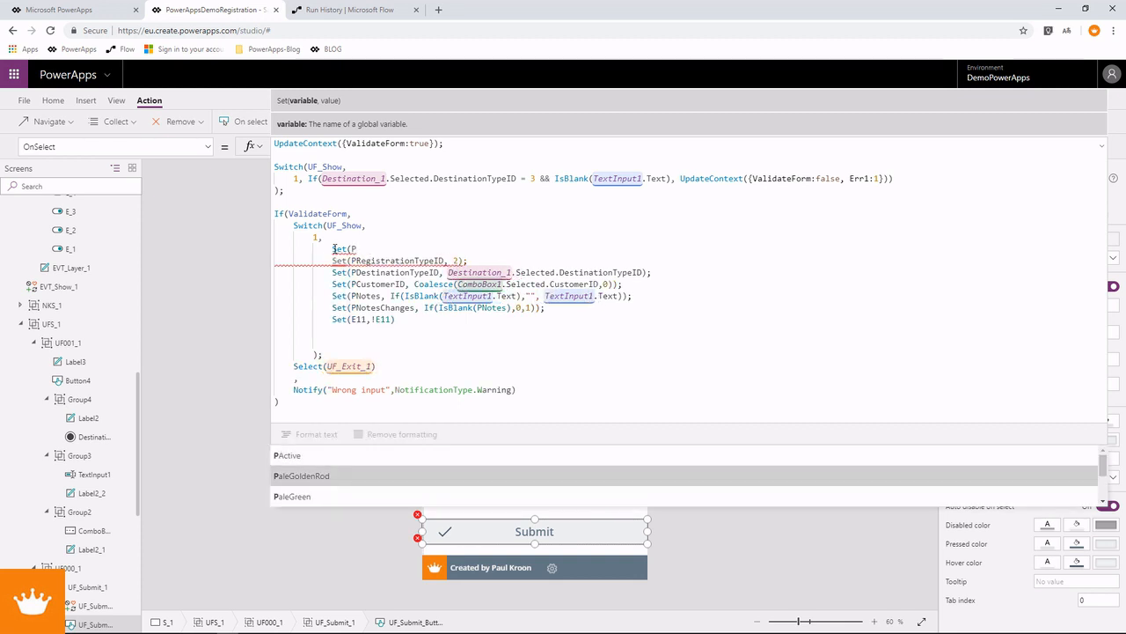
key("Down")
key("Down")
key("Down")
key("Down")
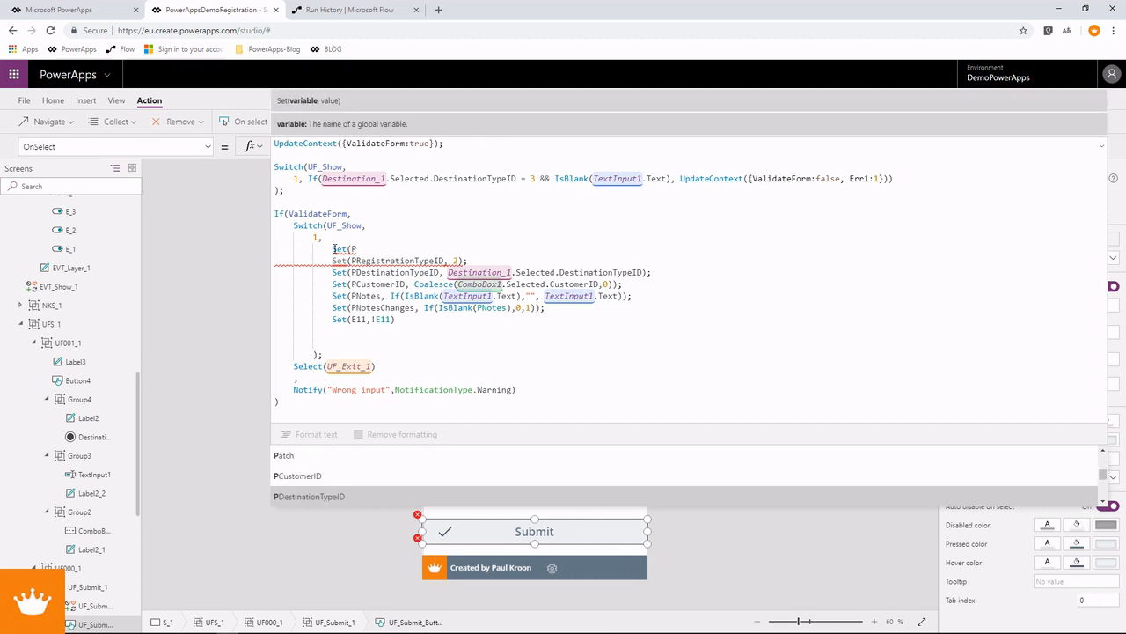
key("Down")
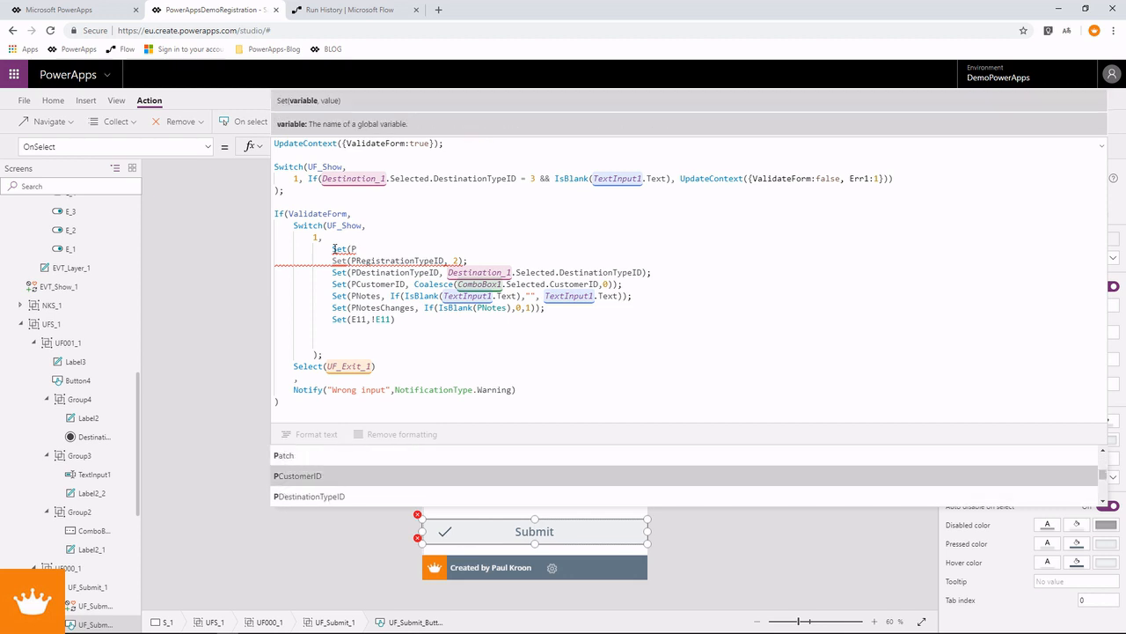
key("Down")
key("Down")
key("Down")
key("Down")
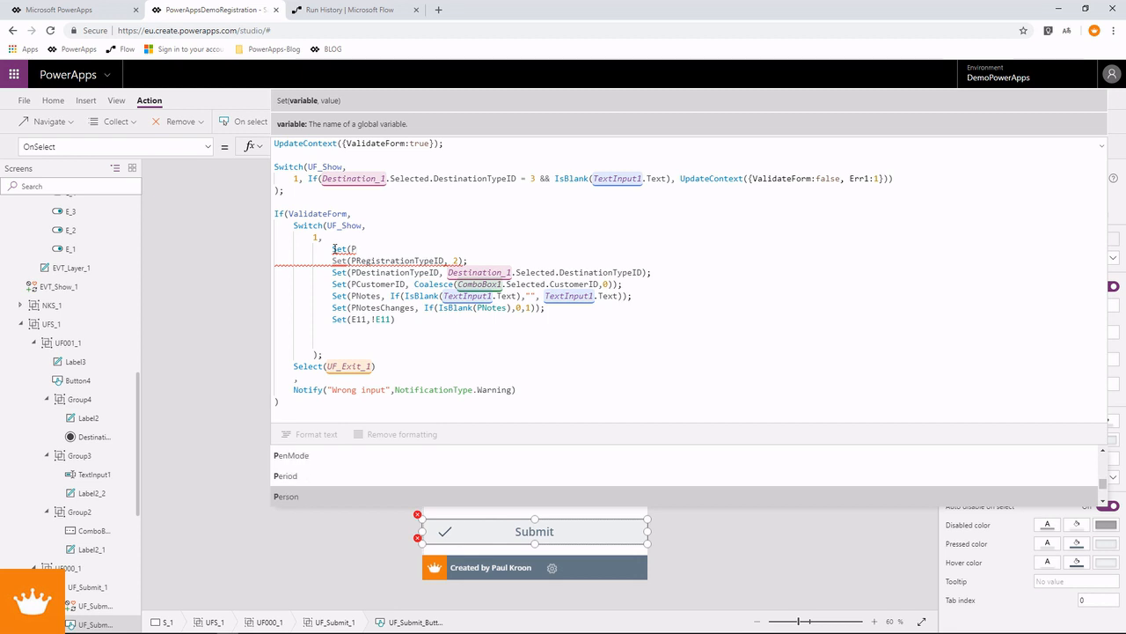
key("Down")
key("Down")
key("Down")
key("Down")
key("Up")
key("Up")
key("Up")
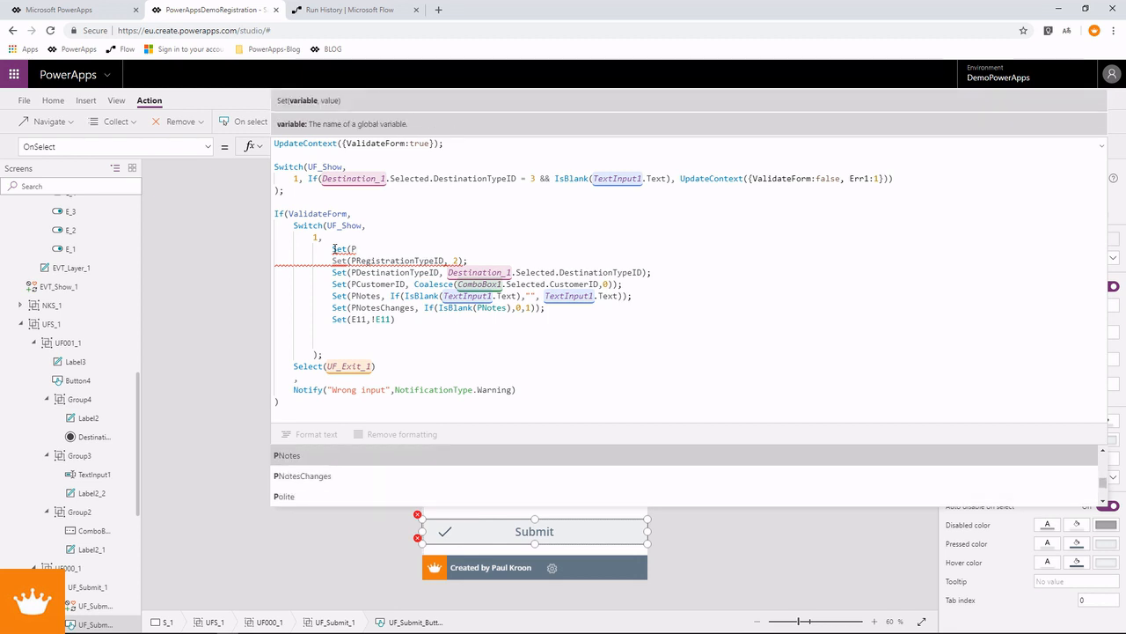
key("Down")
key("Down")
key("Down")
key("Down")
key("Down")
key("Up")
key("Up")
key("Up")
key("Up")
key("Up")
key("BackSpace")
key("BackSpace")
key("BackSpace")
key("BackSpace")
key("BackSpace")
key("BackSpace")
key("BackSpace")
key("BackSpace")
key("BackSpace")
key("BackSpace")
key("BackSpace")
key("BackSpace")
key("BackSpace")
key("BackSpace")
key("BackSpace")
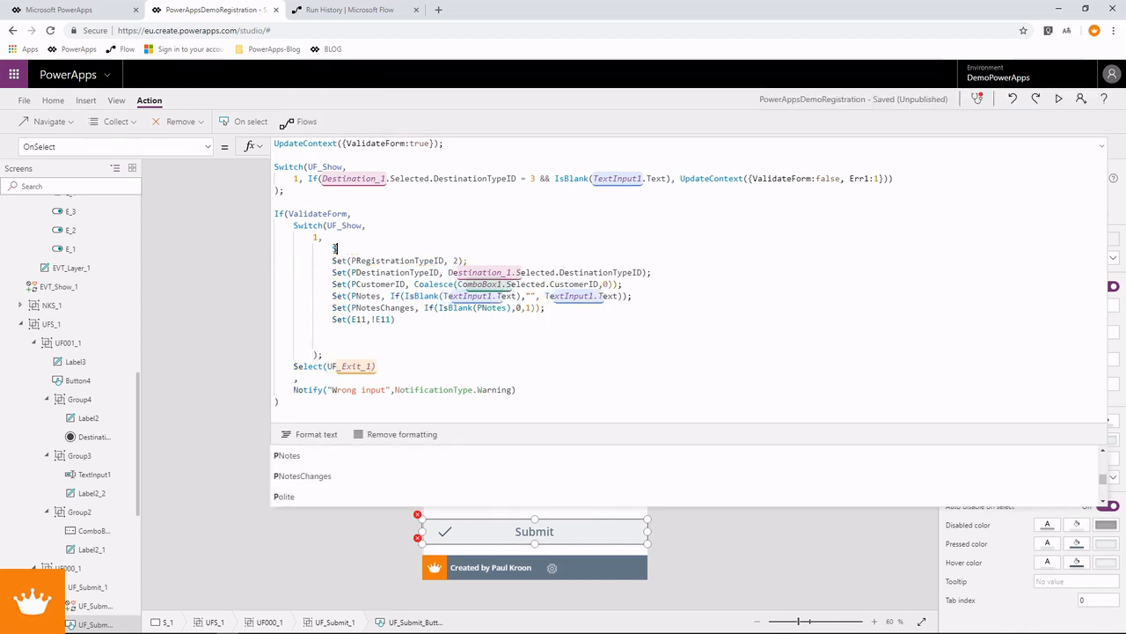
key("BackSpace")
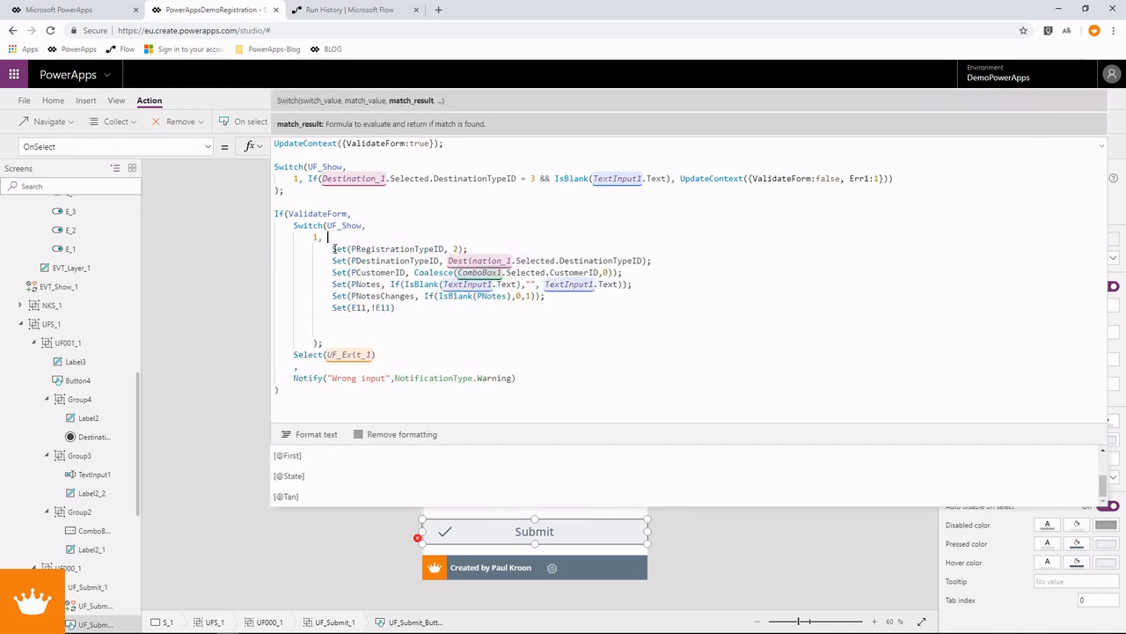
Step: Check the OnChange formula of the "11 - Post RegistrationChanges" event toggle for the names of the UTC time variables
left_click(550, 570)
left_click(1101, 146)
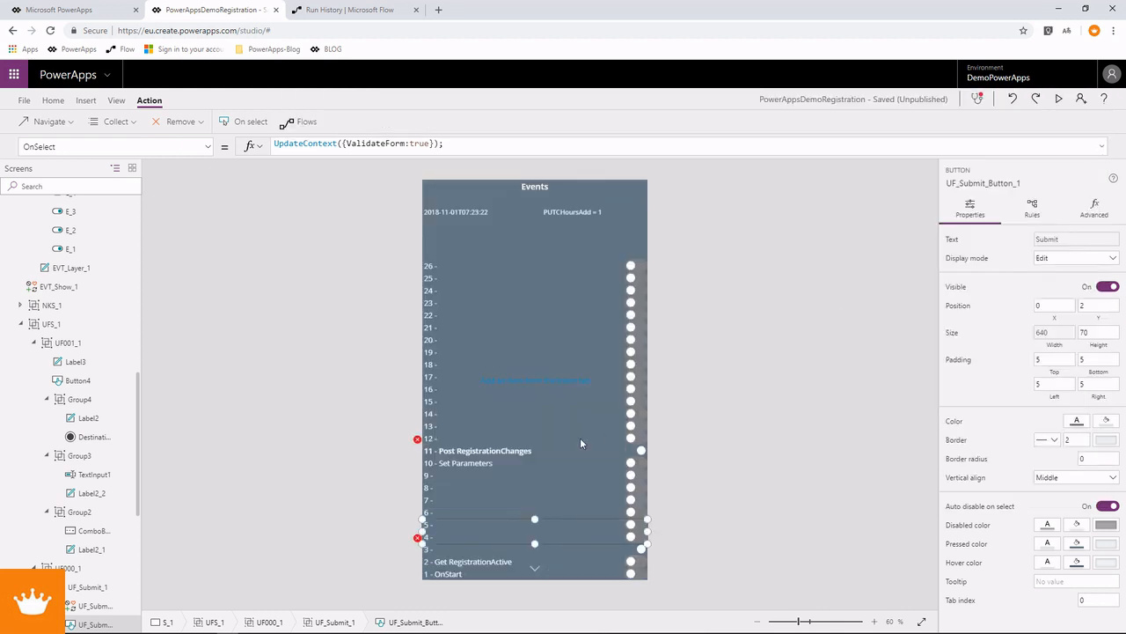
left_click(486, 459)
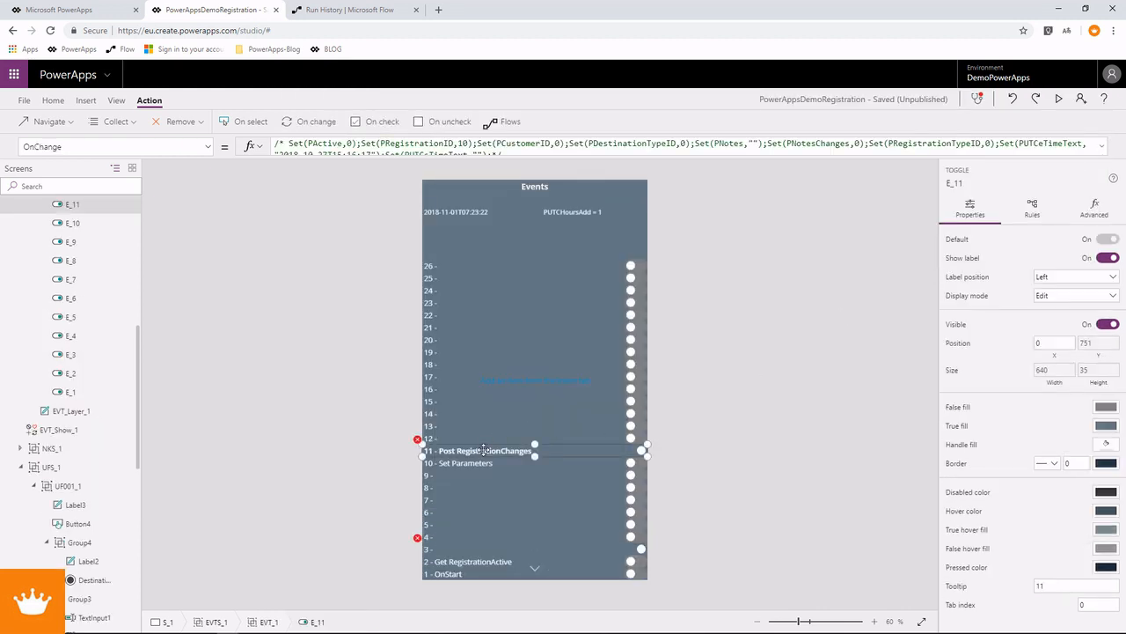
left_click(1107, 146)
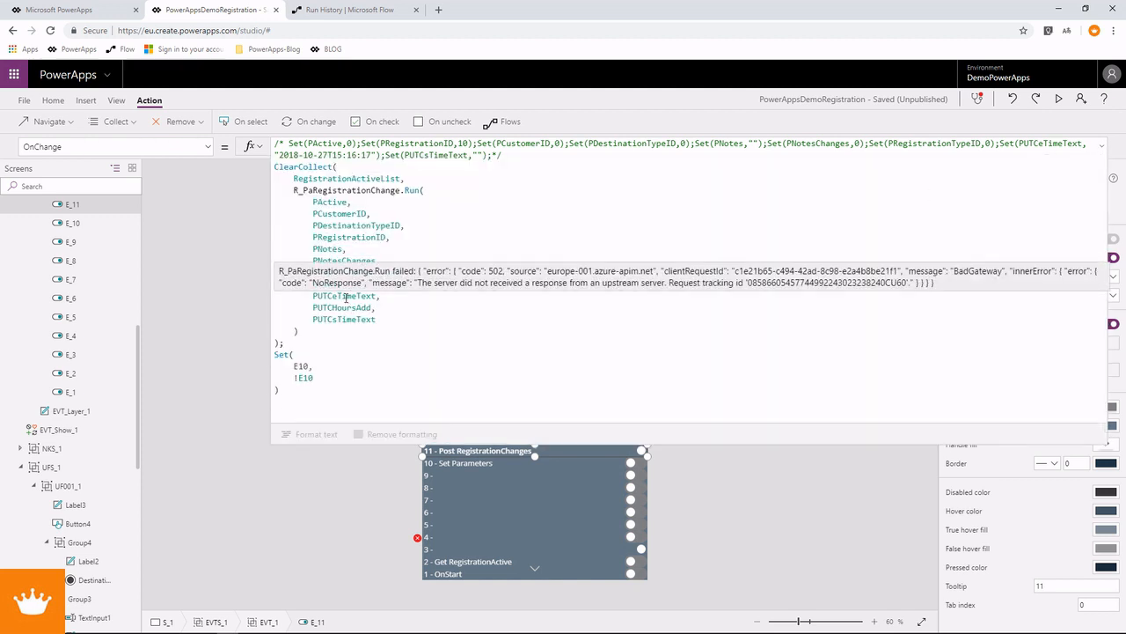
double_click(348, 297)
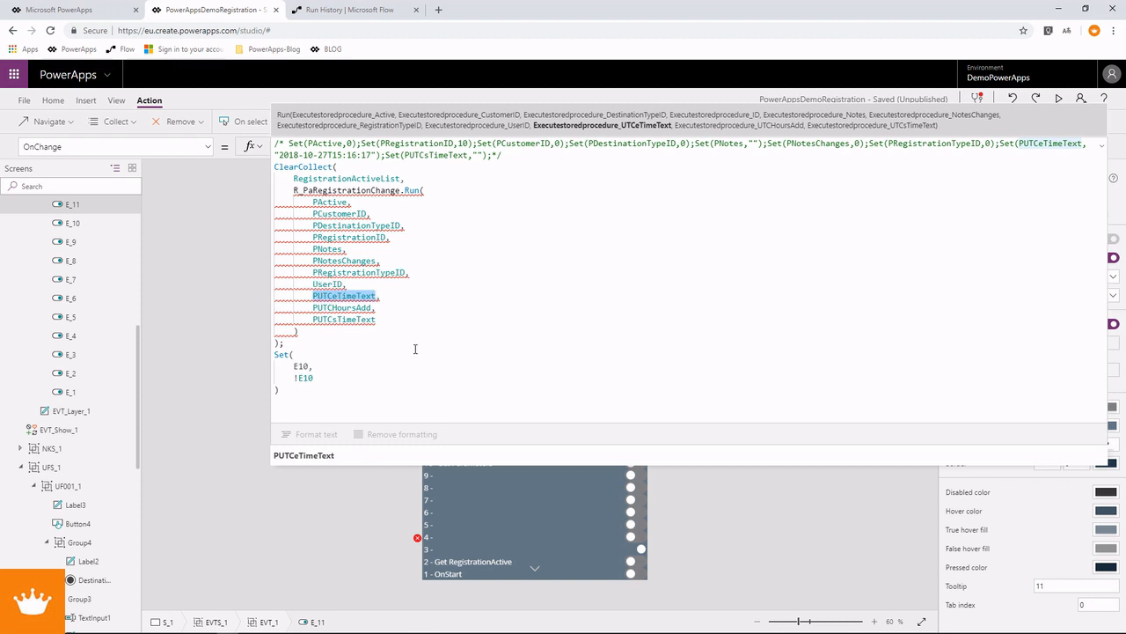
left_click(1101, 146)
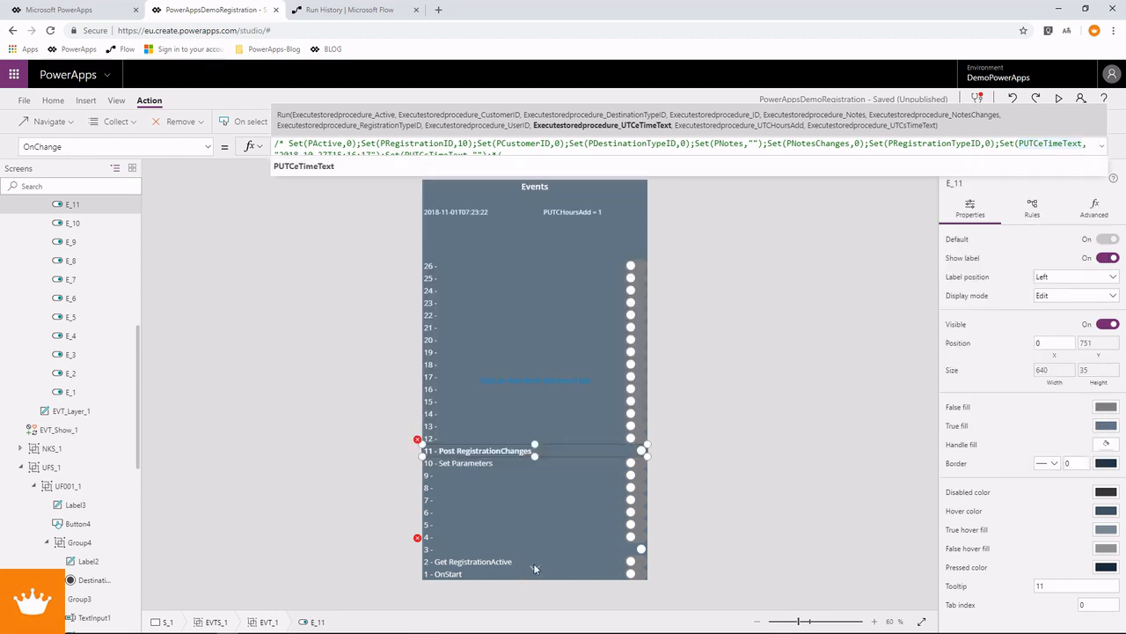
Step: Add Set(PUTCsTimeText, CurrentTimeUTC.Text); above the PRegistrationTypeID line in the Submit button's OnSelect formula
left_click(516, 533)
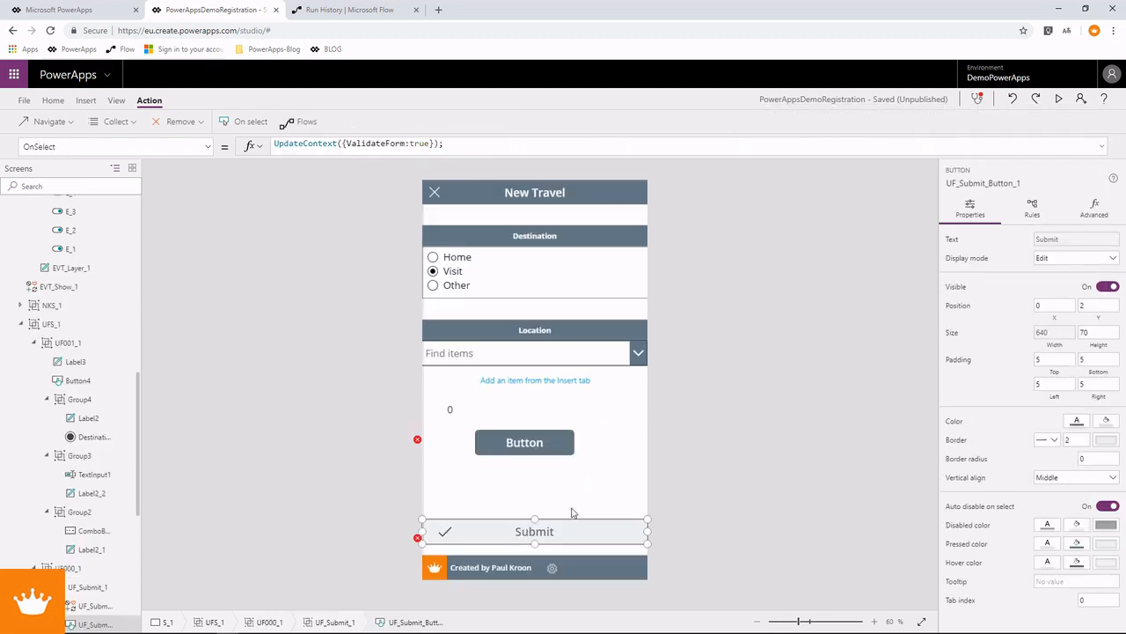
left_click(1100, 146)
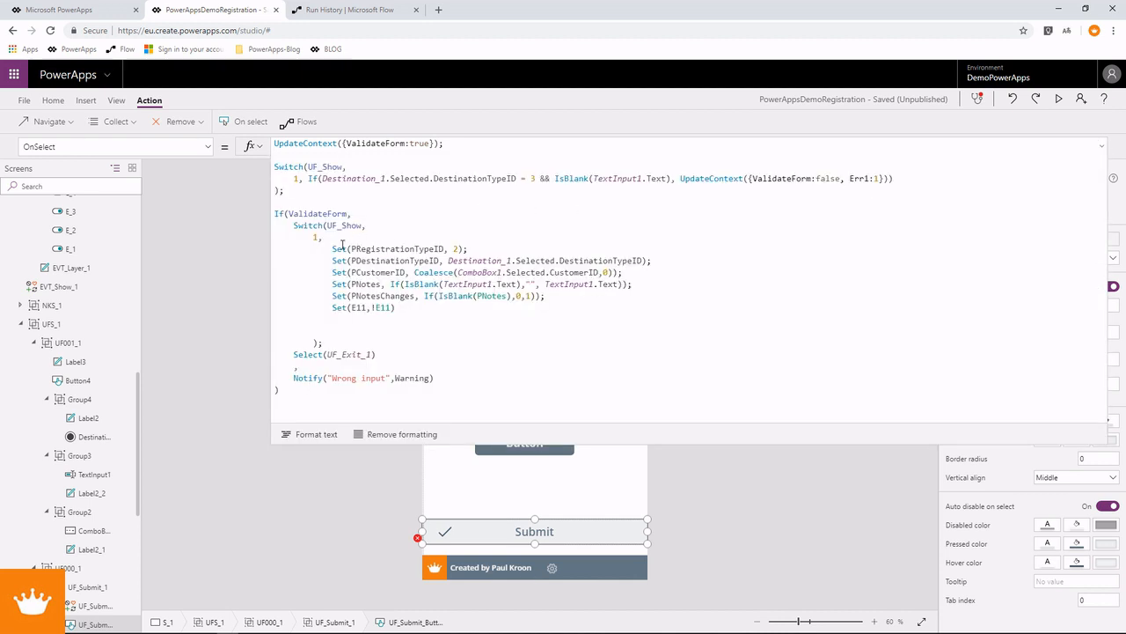
left_click(333, 249)
key("Return")
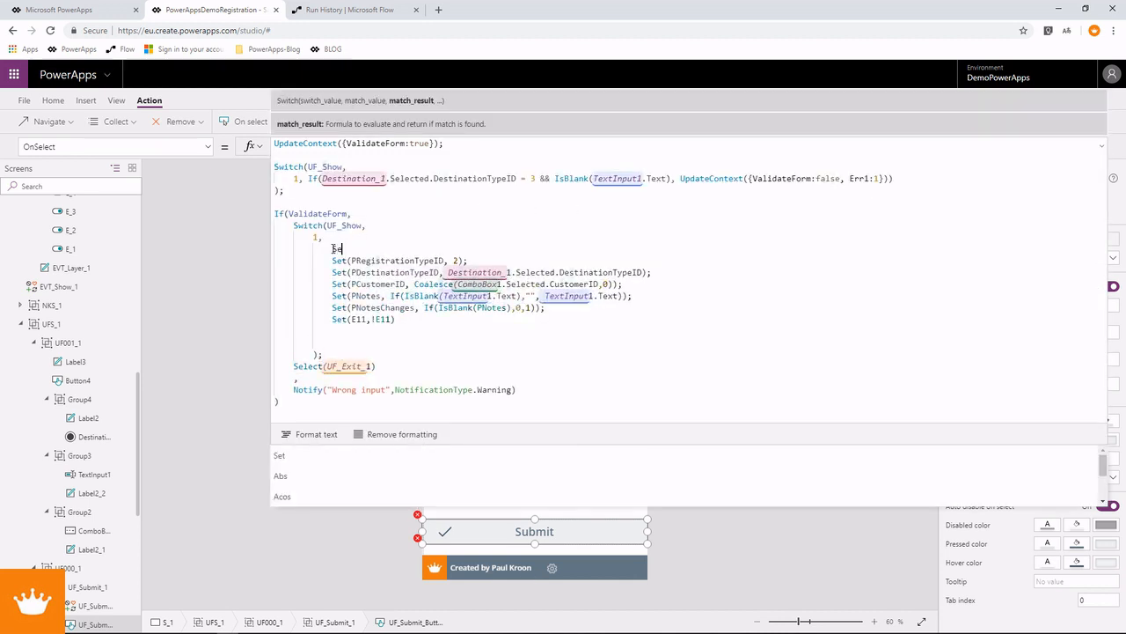
type("Set(")
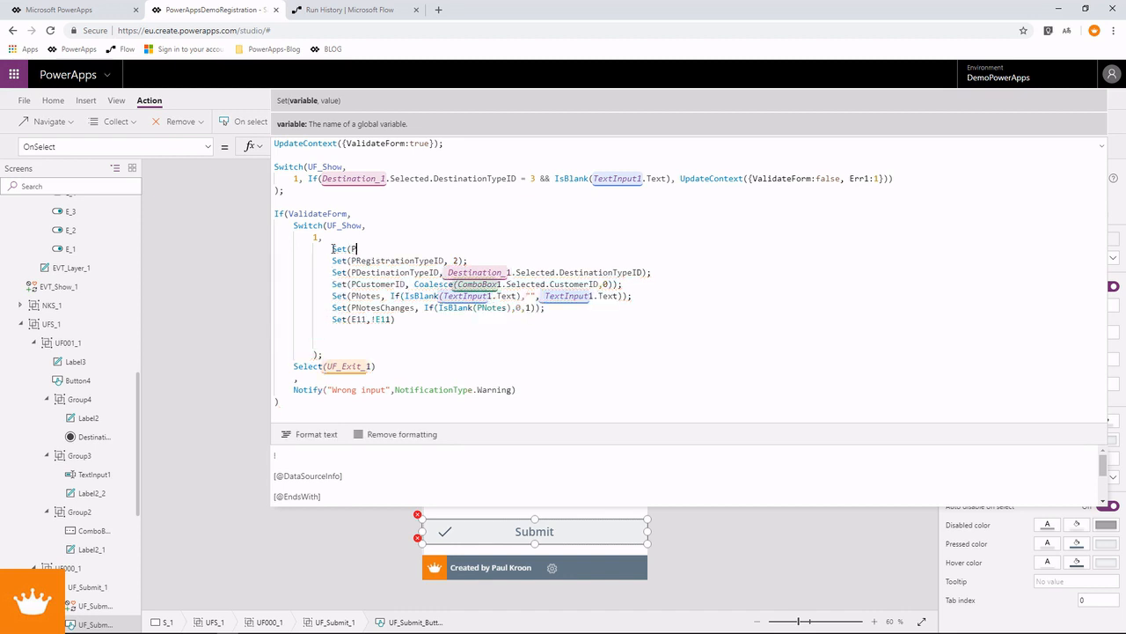
type("PUTC")
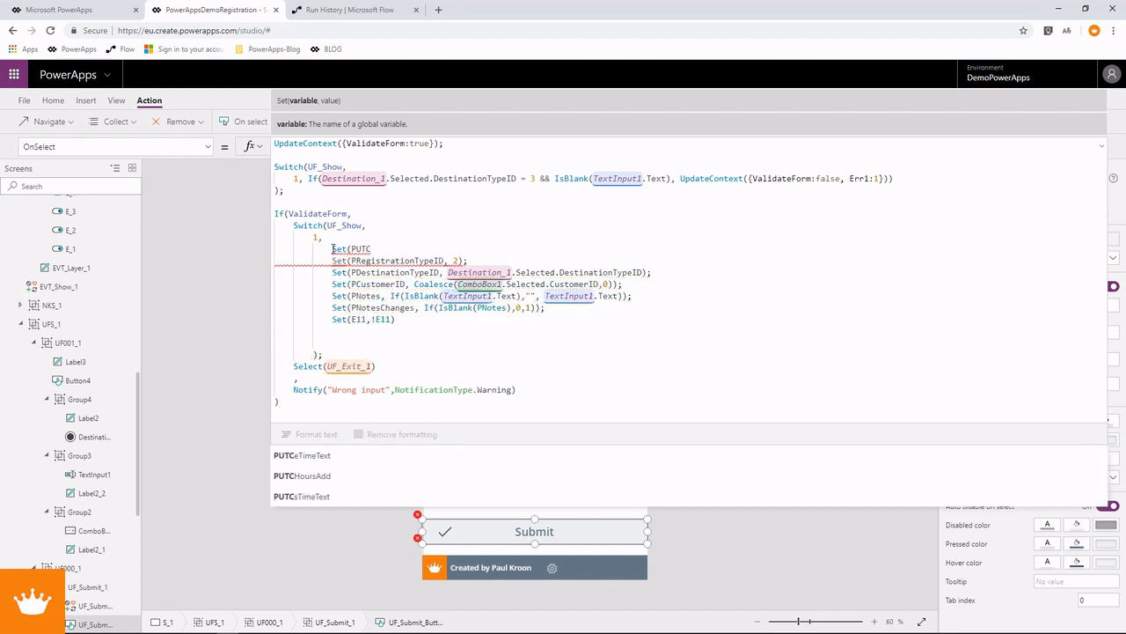
key("Down")
key("Down")
key("Down")
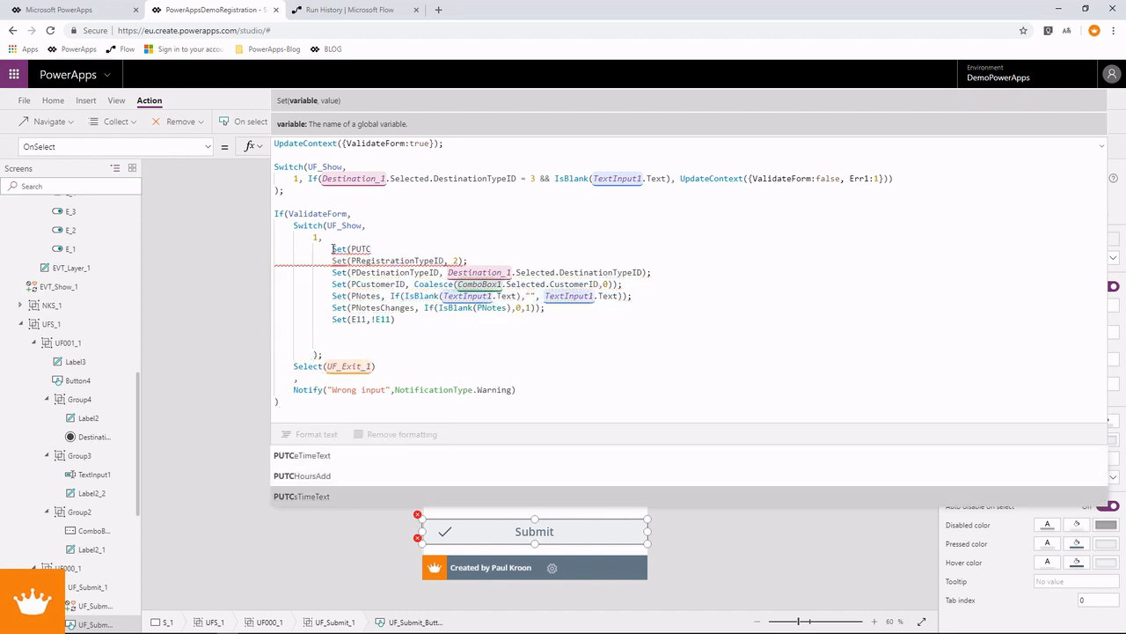
type("C")
key("Tab")
type(",")
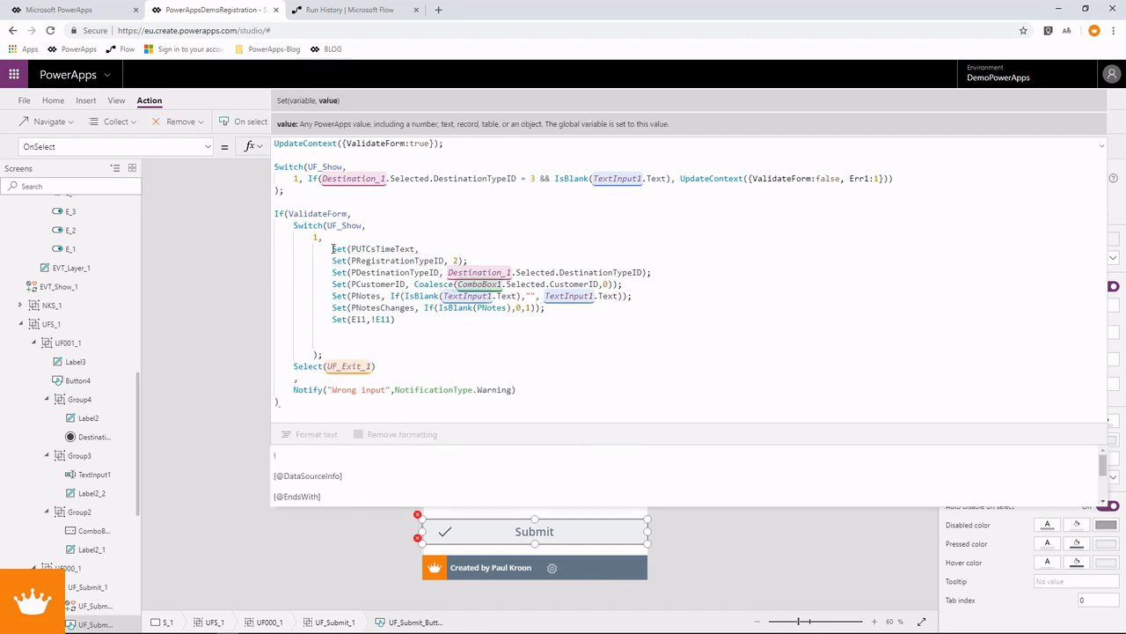
type(" CurrentTimeUTC.Text")
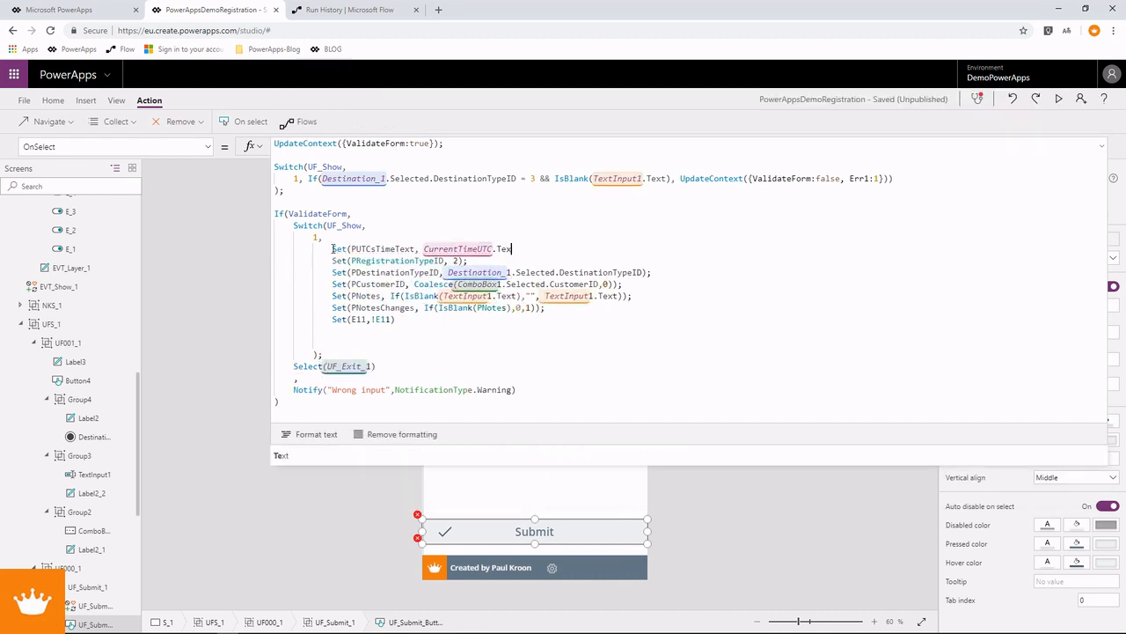
type(")")
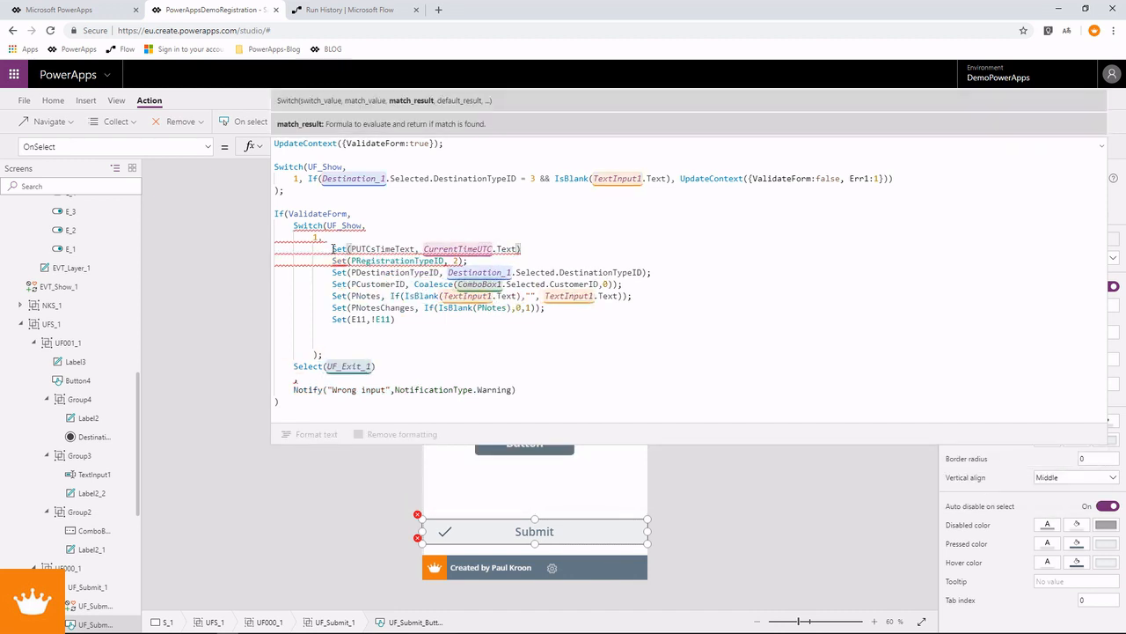
type(";")
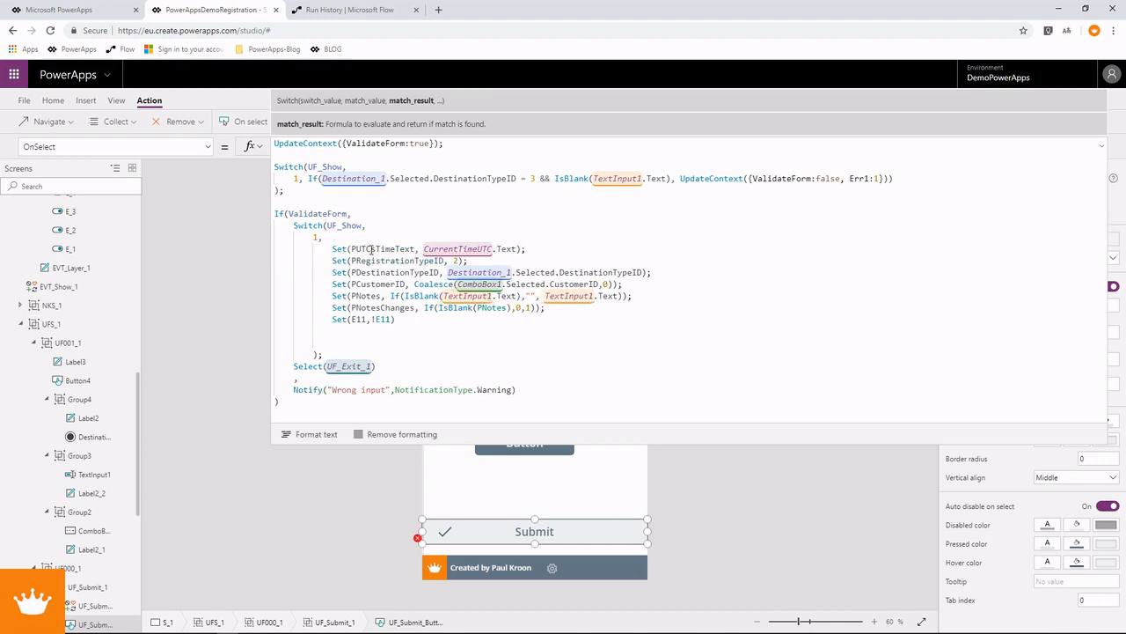
left_click_drag(371, 249, 416, 249)
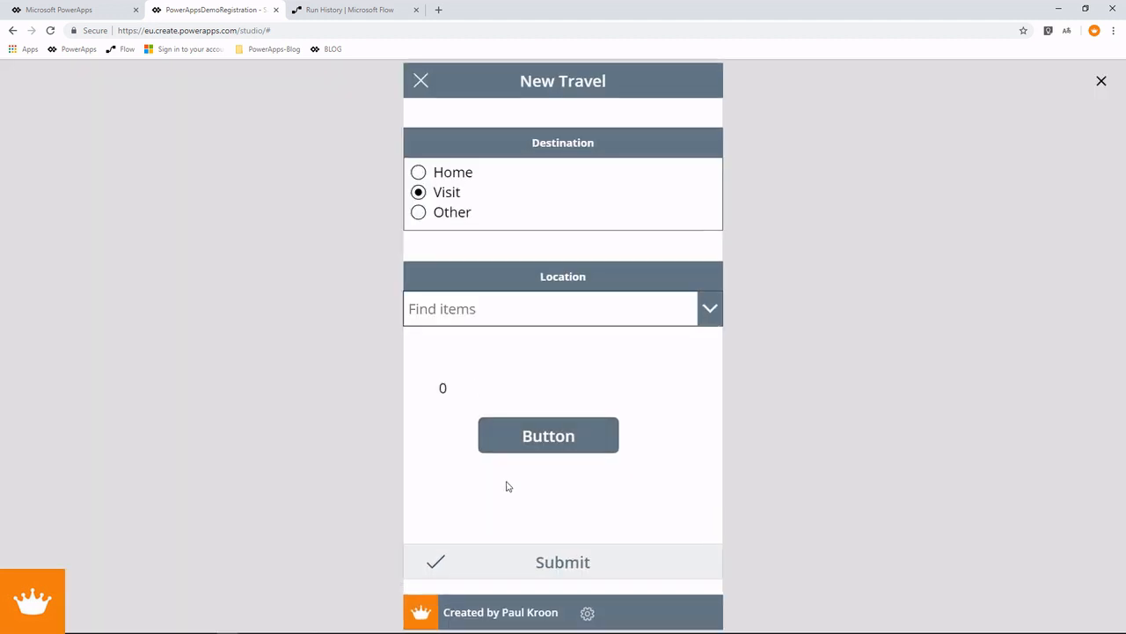
Step: Preview the New Travel form, choose A Limited as the location, submit the form and close the preview
left_click(695, 309)
left_click(570, 383)
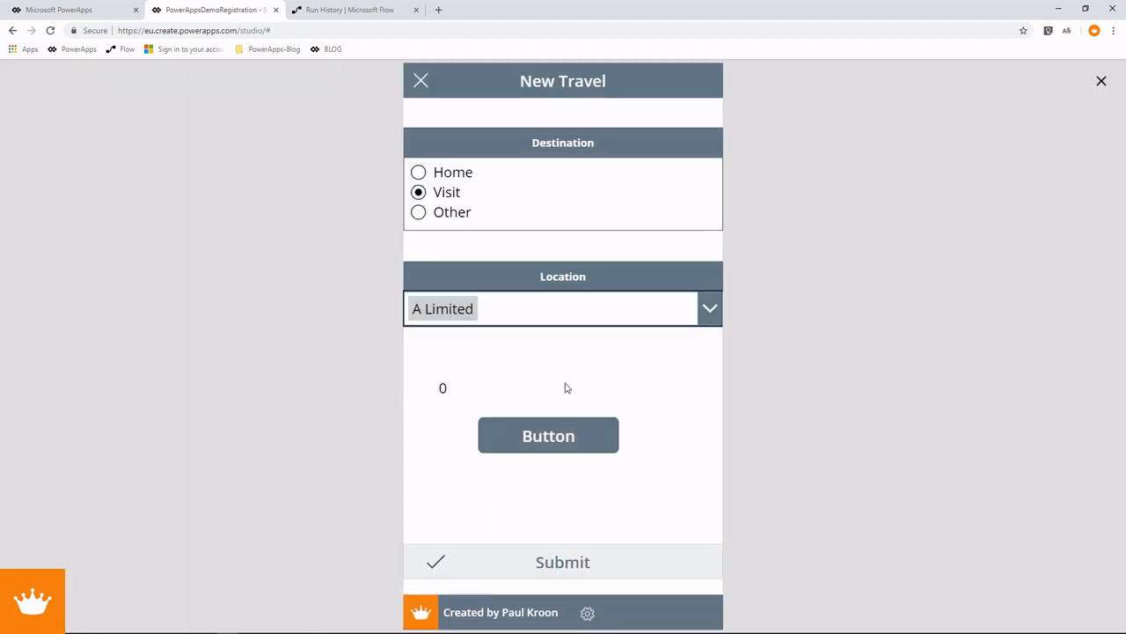
left_click(587, 572)
left_click(1102, 82)
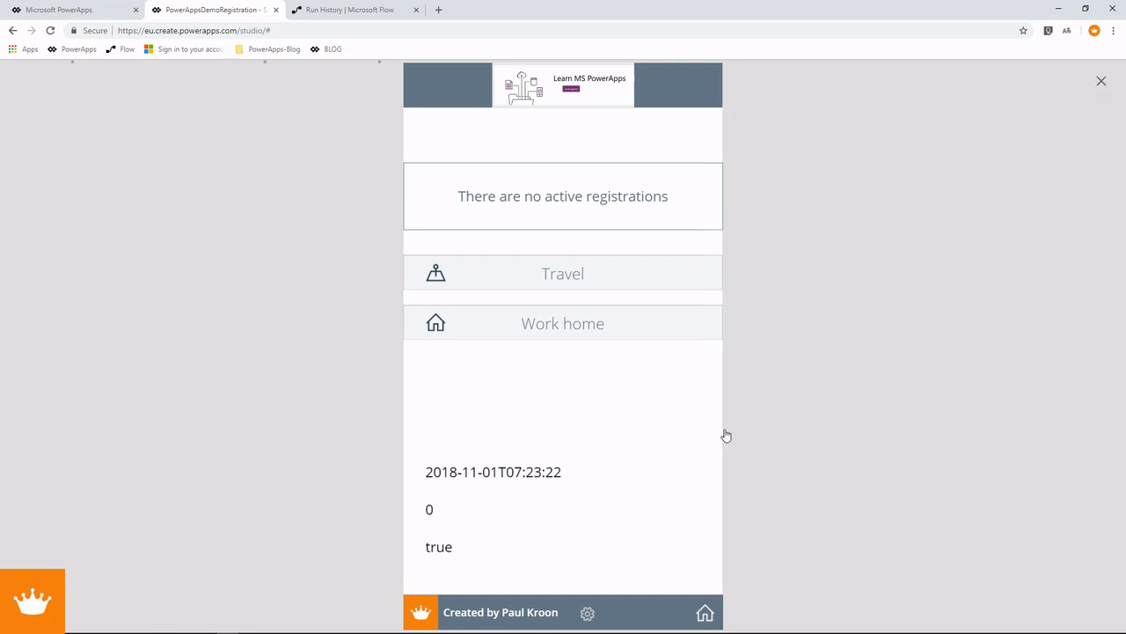
Step: Show the Events overlay and select the "11 - Post RegistrationChanges" toggle to view its OnChange formula
left_click(553, 571)
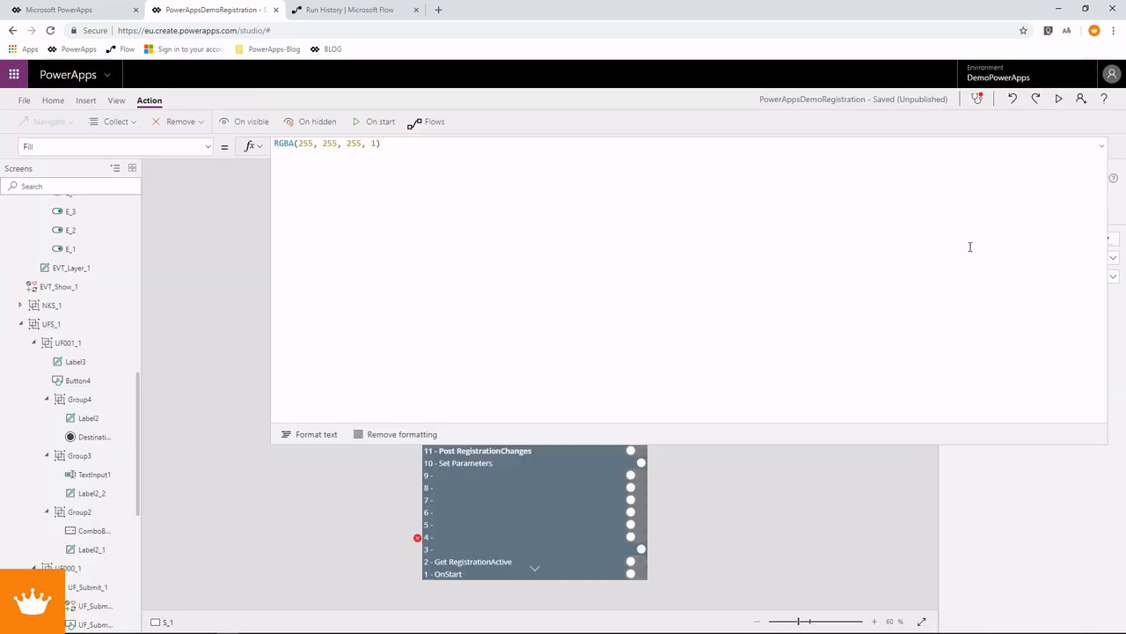
left_click(1101, 146)
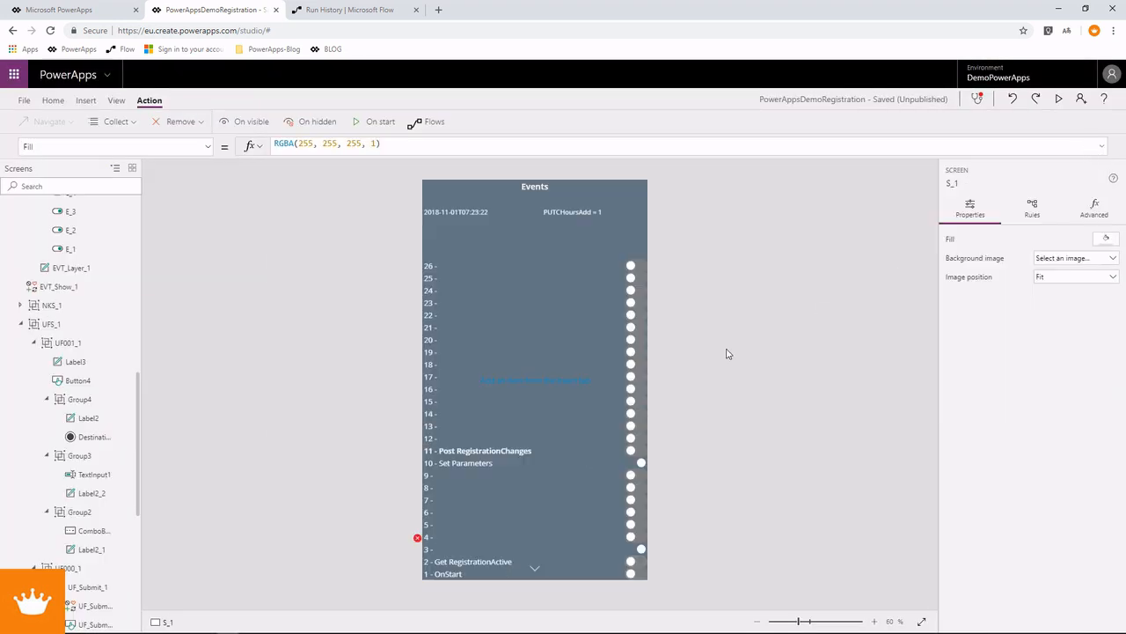
left_click(490, 450)
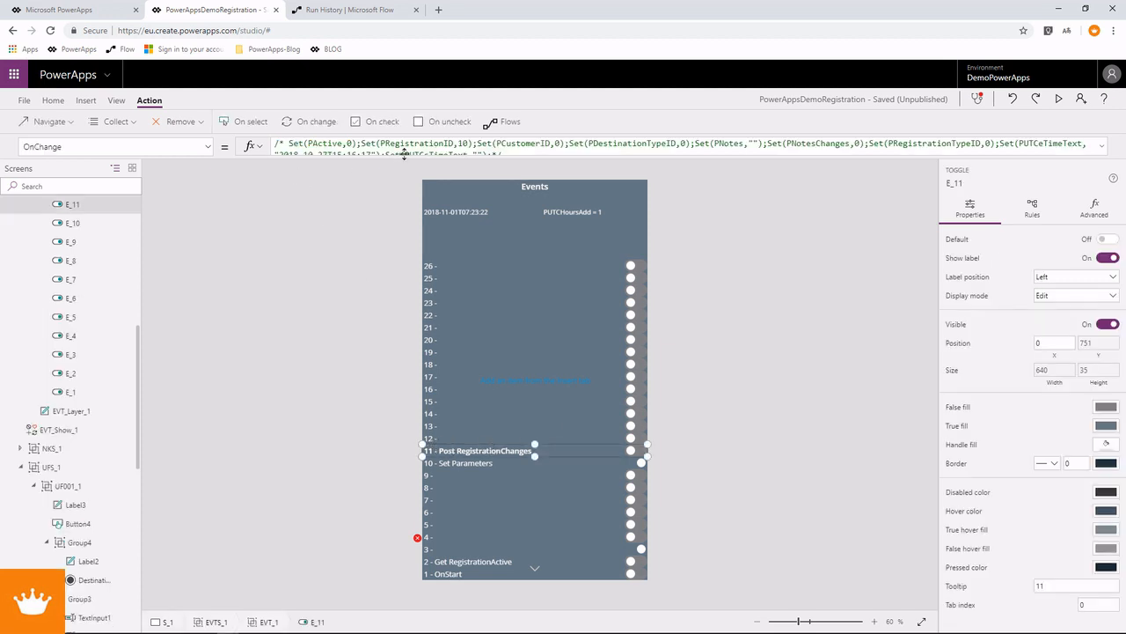
Step: Switch to SQL Server Management Studio, rerun the active Registrations query and examine the row's type, destination, customer and start date
key("alt+Tab")
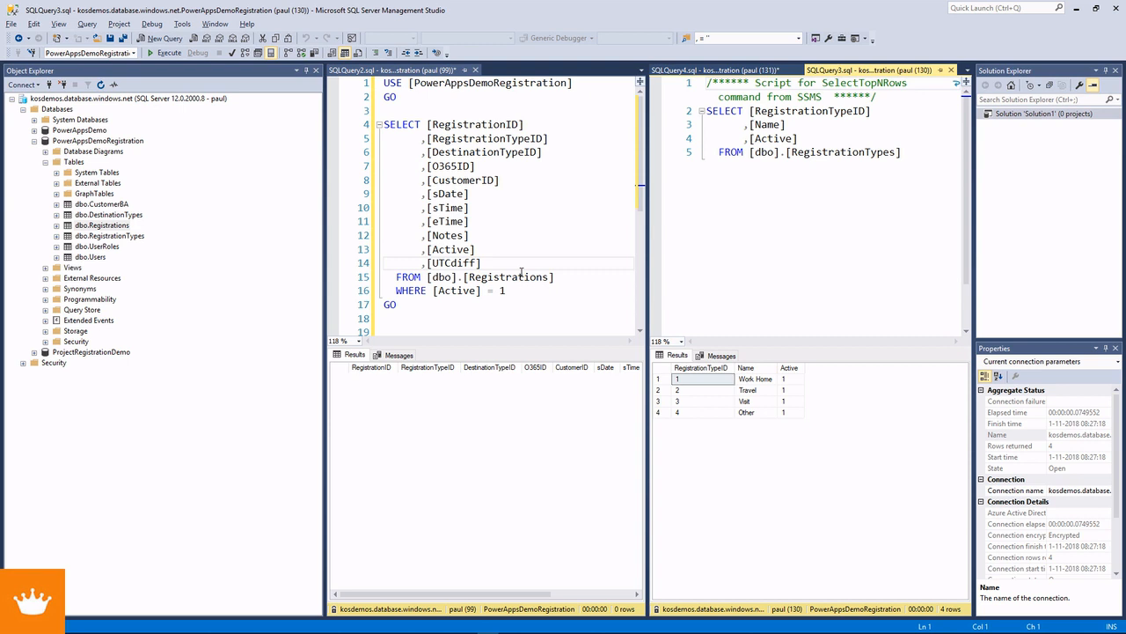
left_click(521, 276)
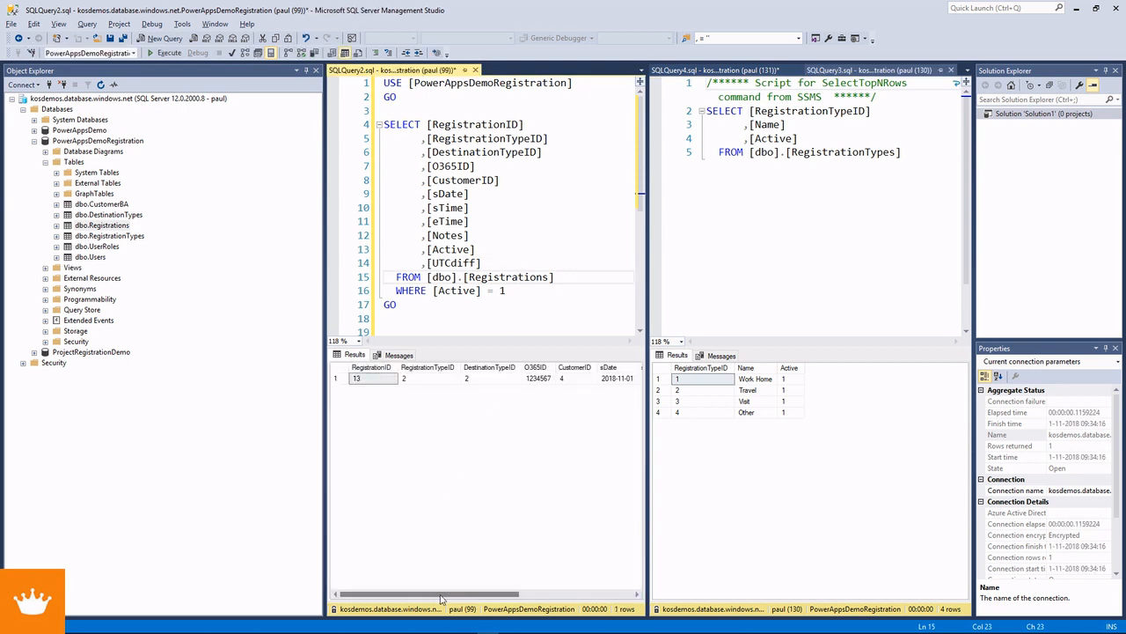
left_click(419, 380)
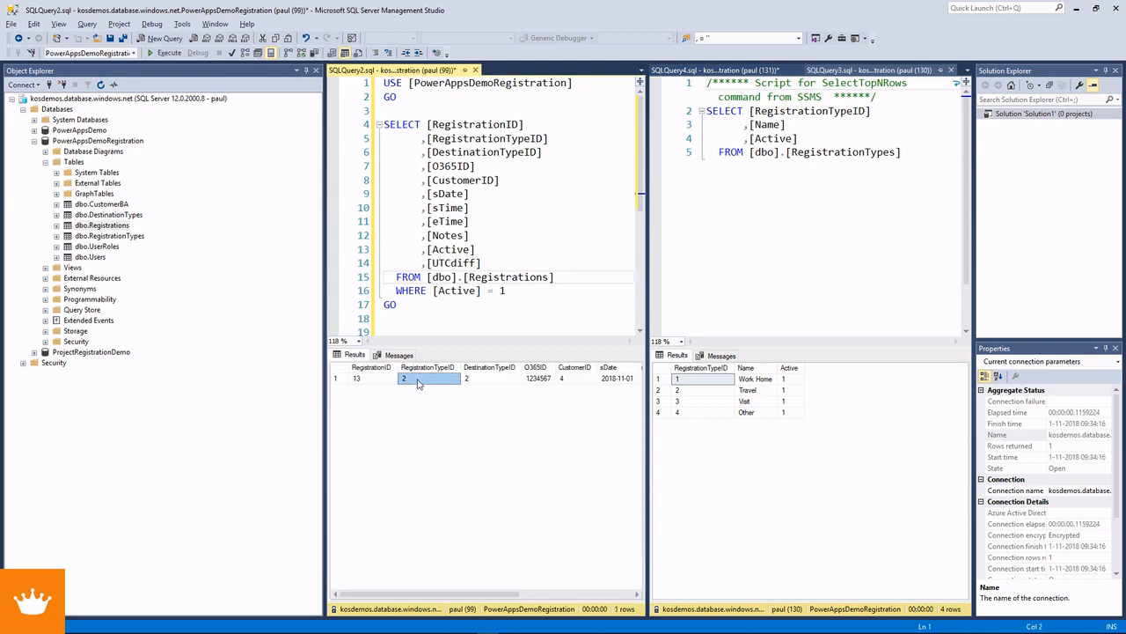
key("Right")
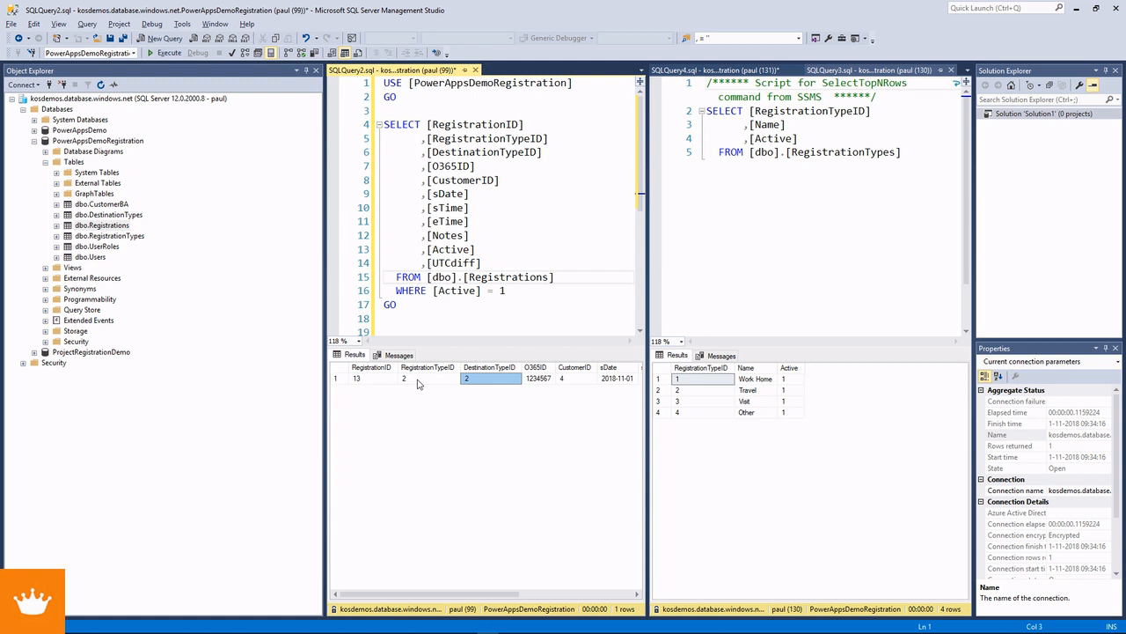
key("Left")
key("Right")
key("Right")
key("Right")
key("Right")
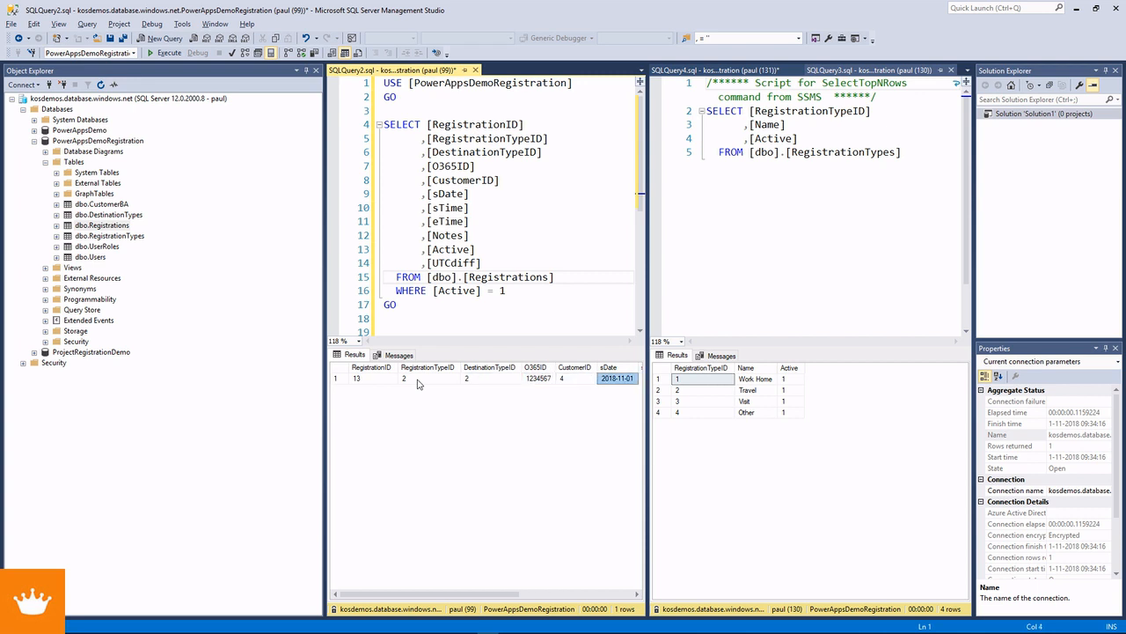
Step: Examine the remaining columns of the registration row in the query results, from start time and end time through Notes, Active and UTCdiff
key("Left")
key("Right")
key("Right")
key("Right")
key("Right")
key("Right")
key("Right")
key("Left")
key("Left")
key("Left")
key("Left")
key("Left")
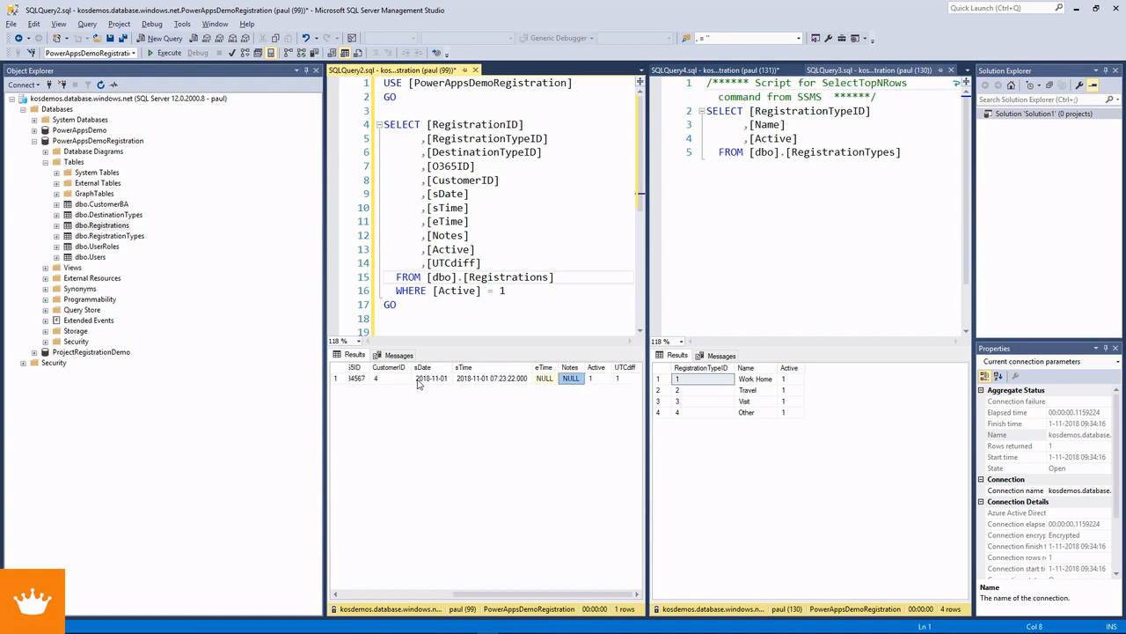
key("Right")
key("Right")
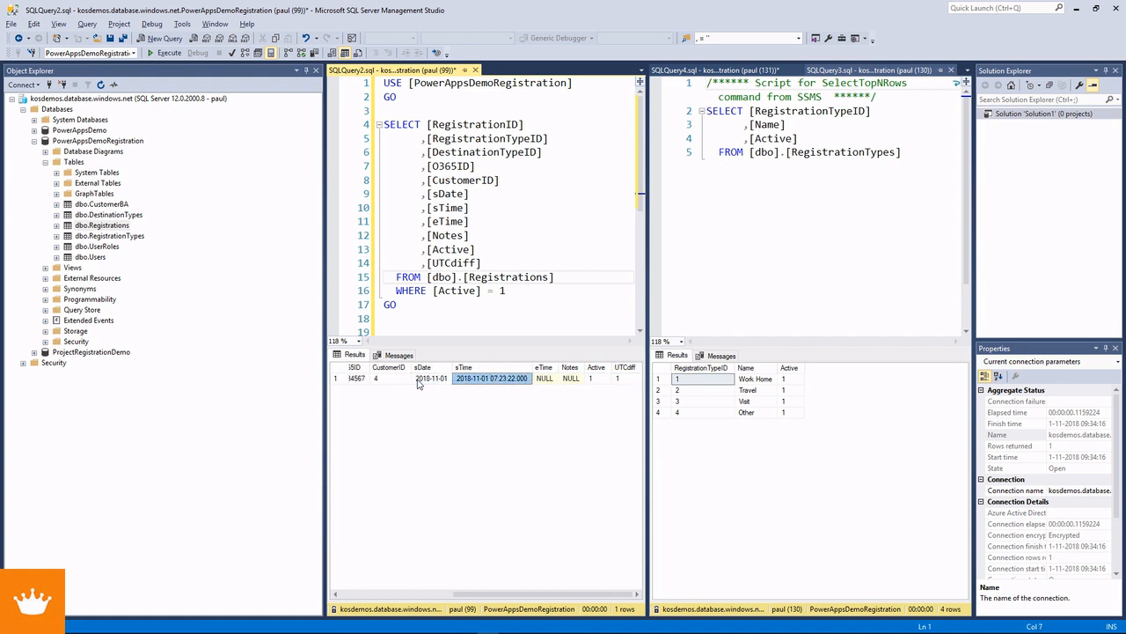
key("Left")
key("Right")
key("Right")
key("Right")
key("Right")
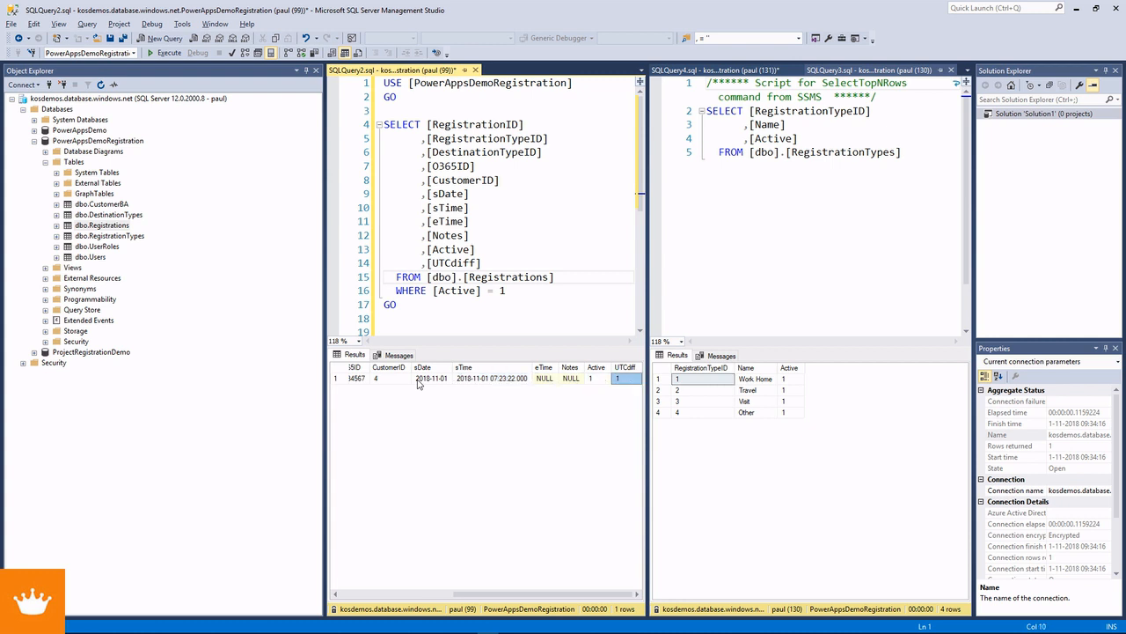
key("Left")
key("Left")
key("Left")
key("Right")
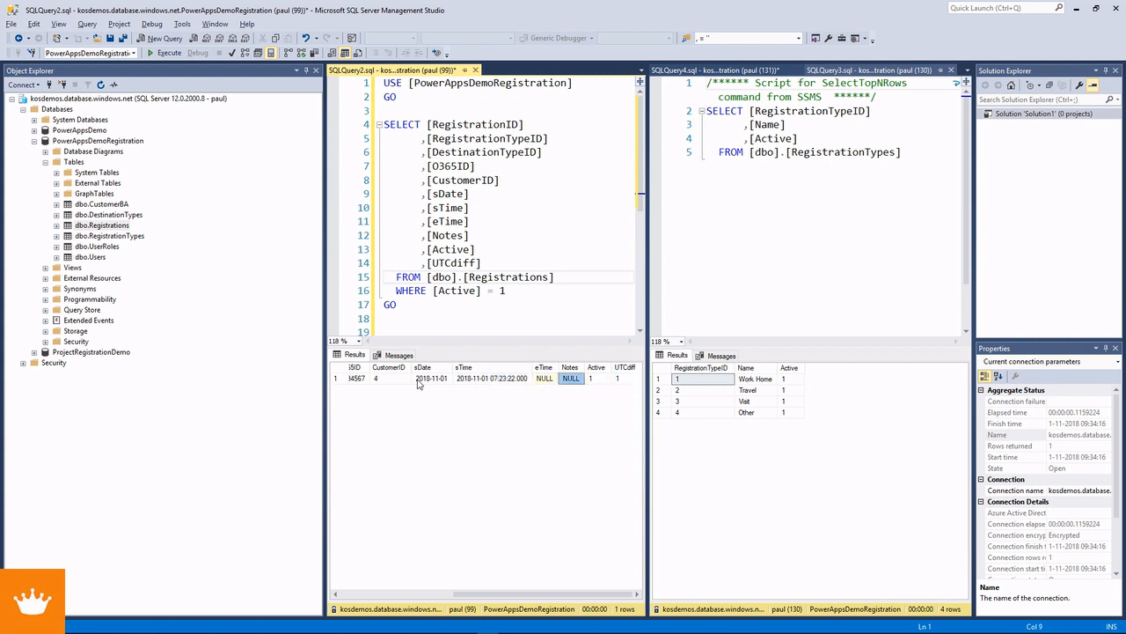
key("Left")
key("Right")
key("Right")
key("Right")
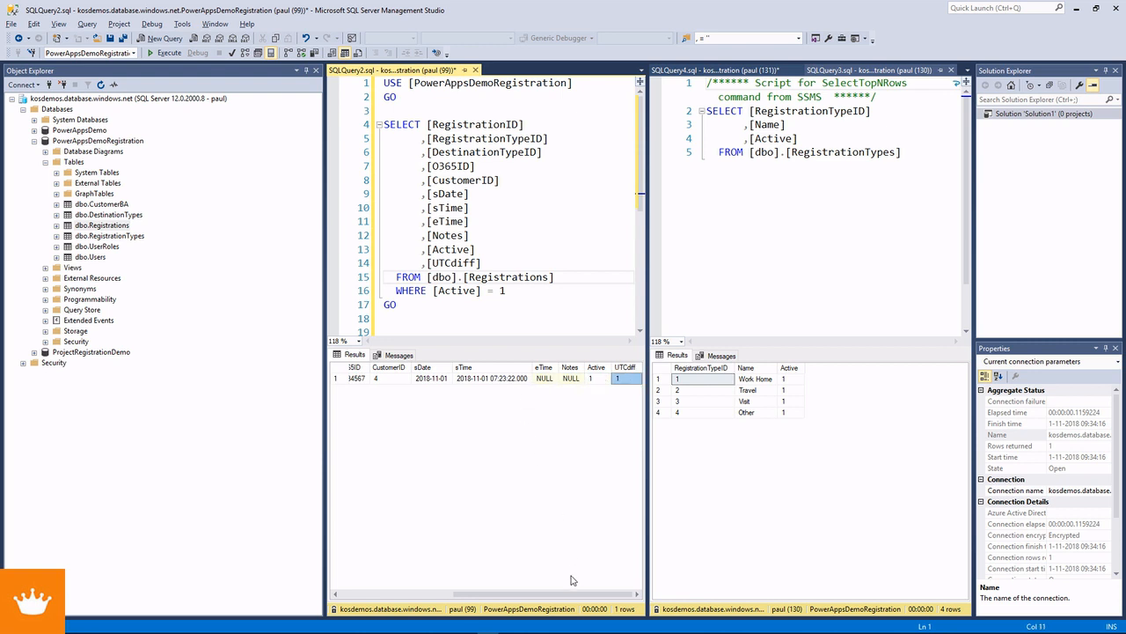
left_click_drag(568, 595, 410, 575)
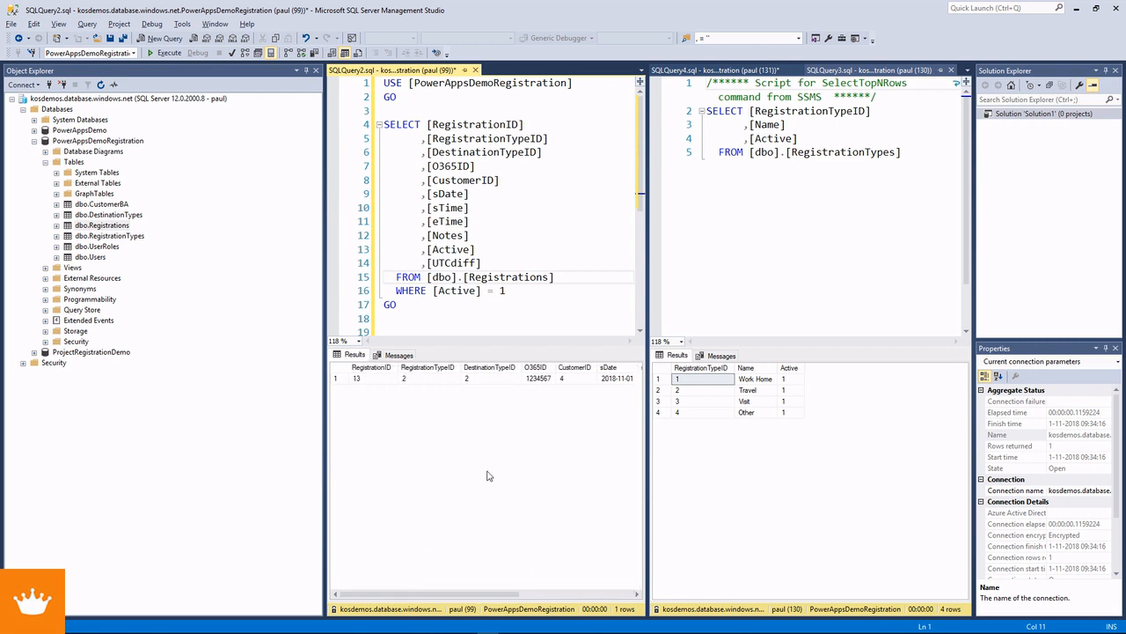
Step: Switch back to PowerApps, hide the Events overlay, preview the app and check the travel entry's location, start time and end time
key("alt+Tab")
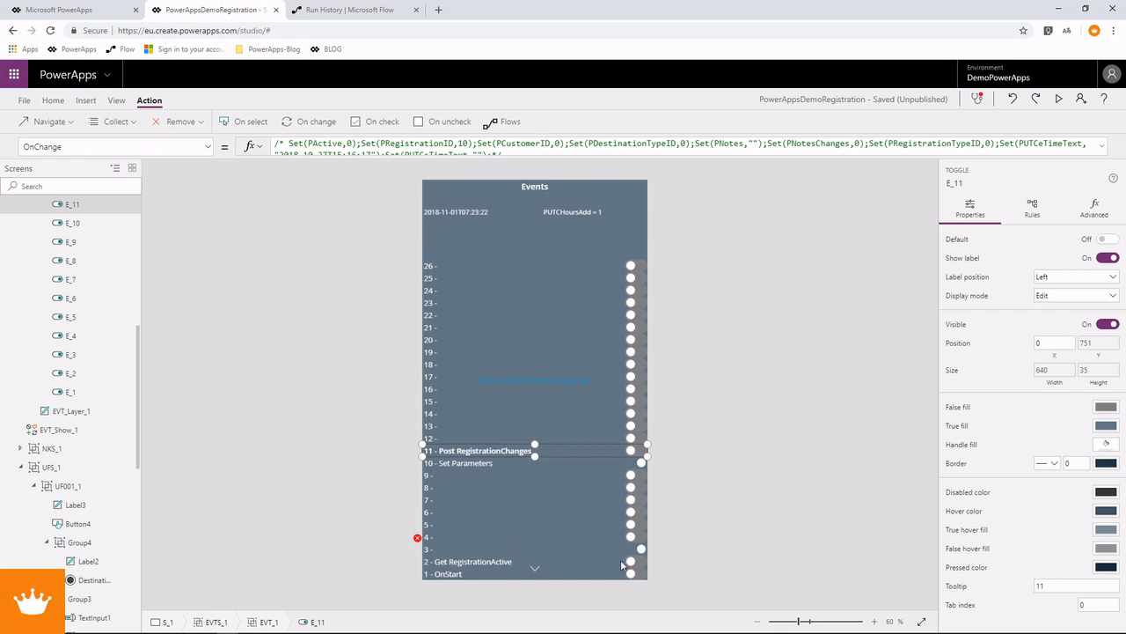
left_click(537, 570, "alt")
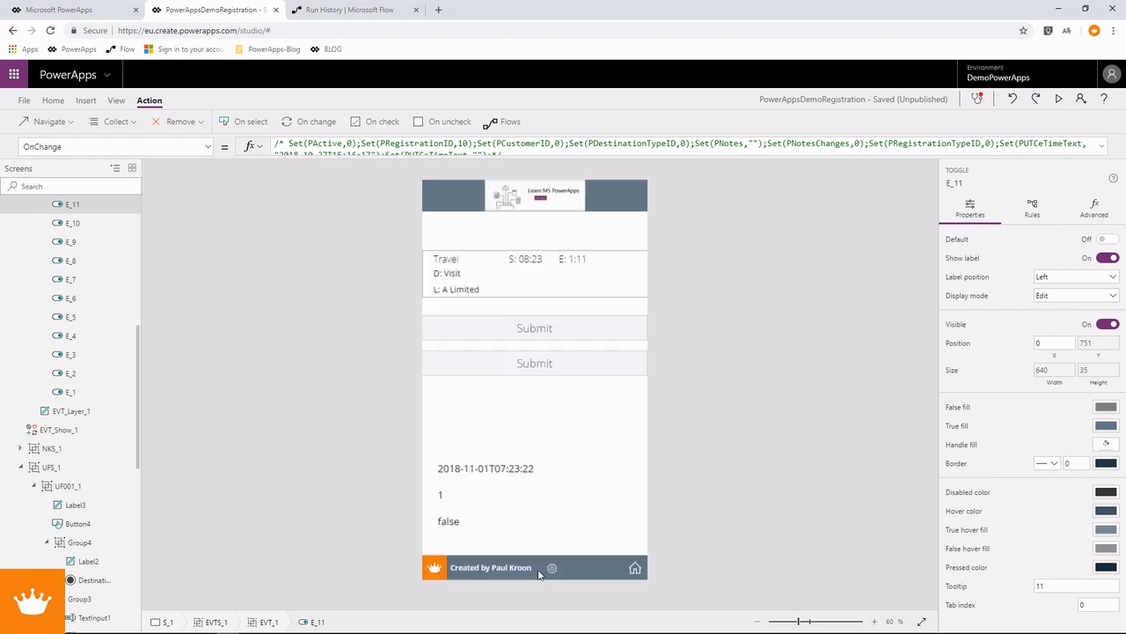
left_click(497, 264)
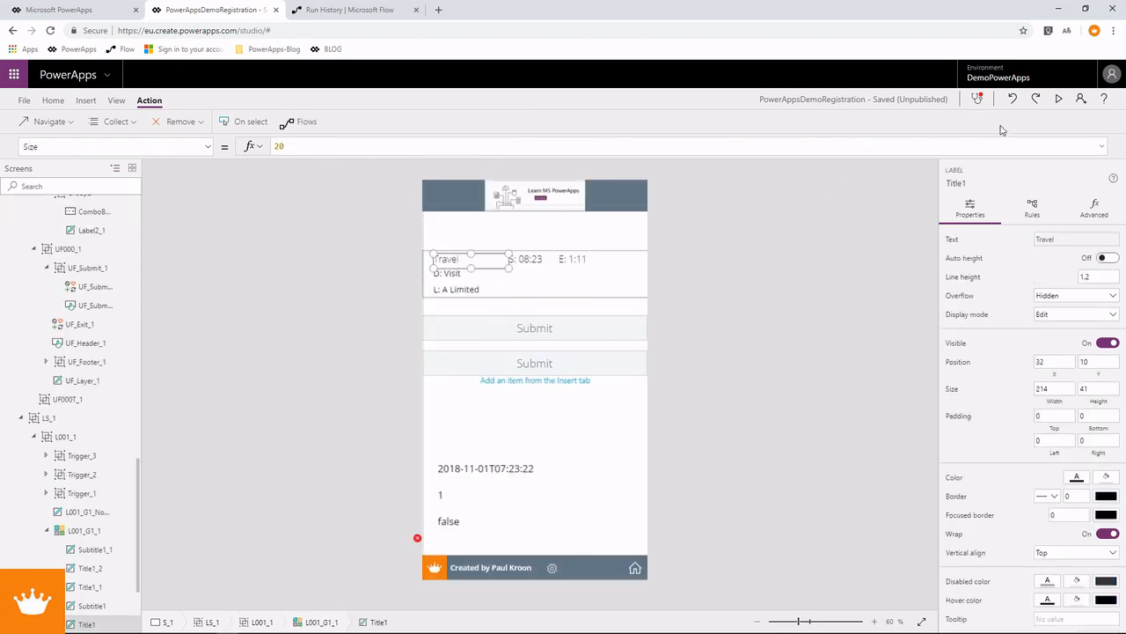
left_click(1058, 98)
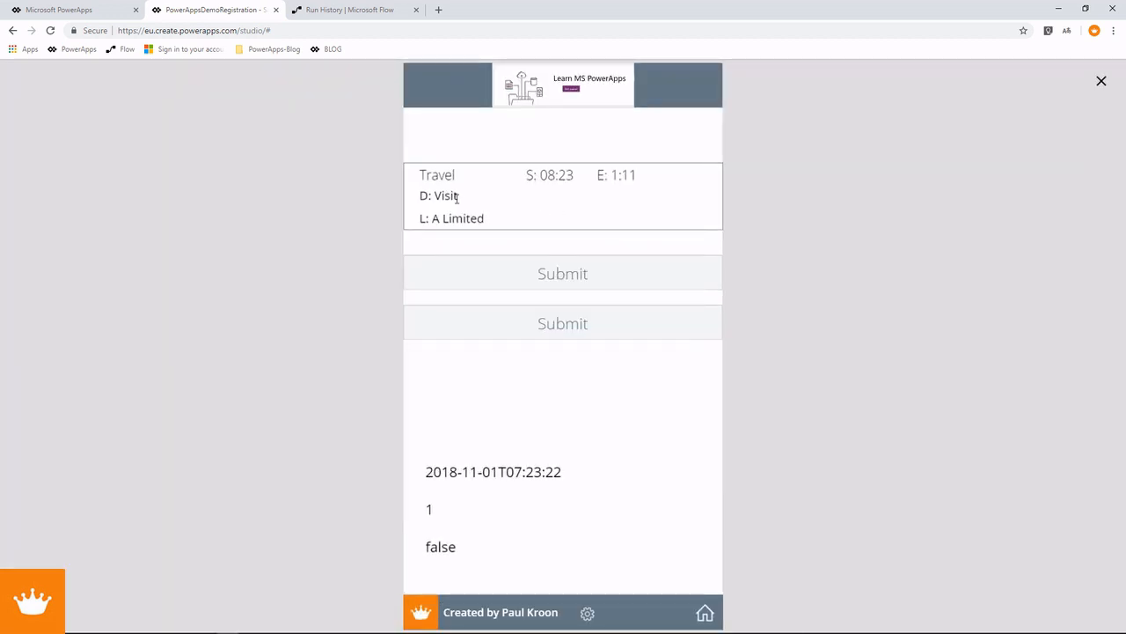
left_click_drag(435, 195, 493, 220)
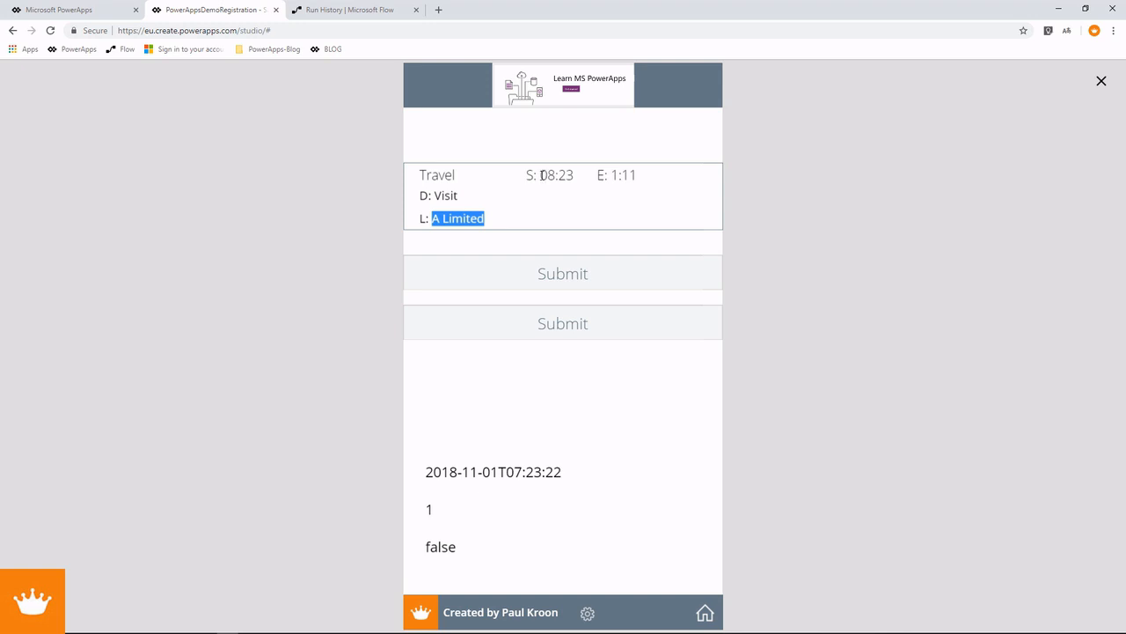
left_click_drag(541, 176, 574, 176)
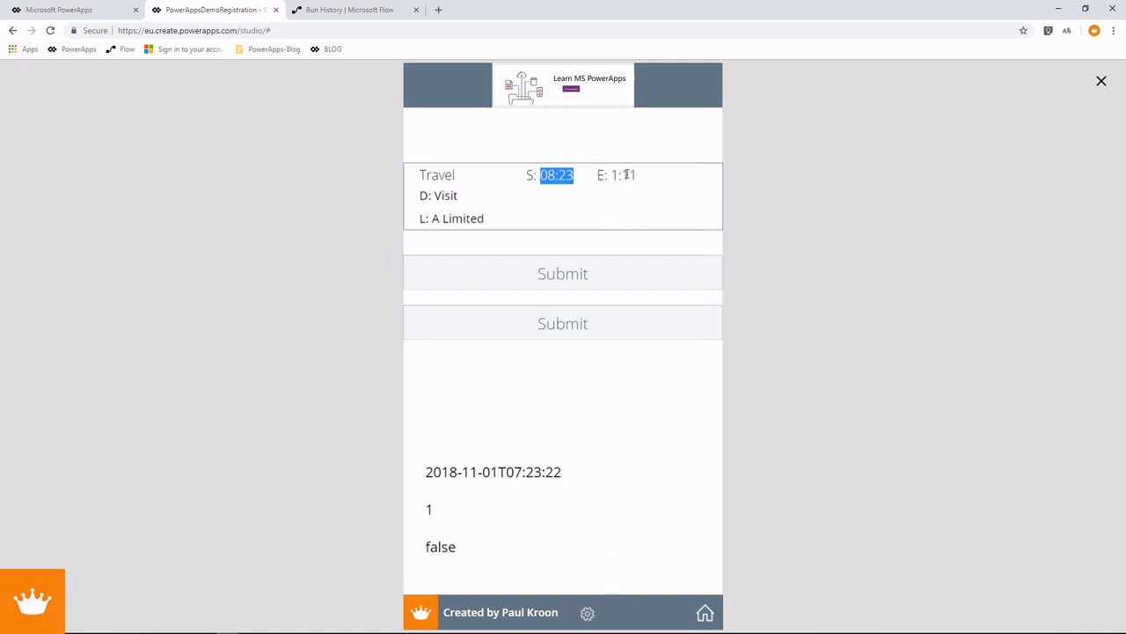
left_click_drag(612, 174, 643, 177)
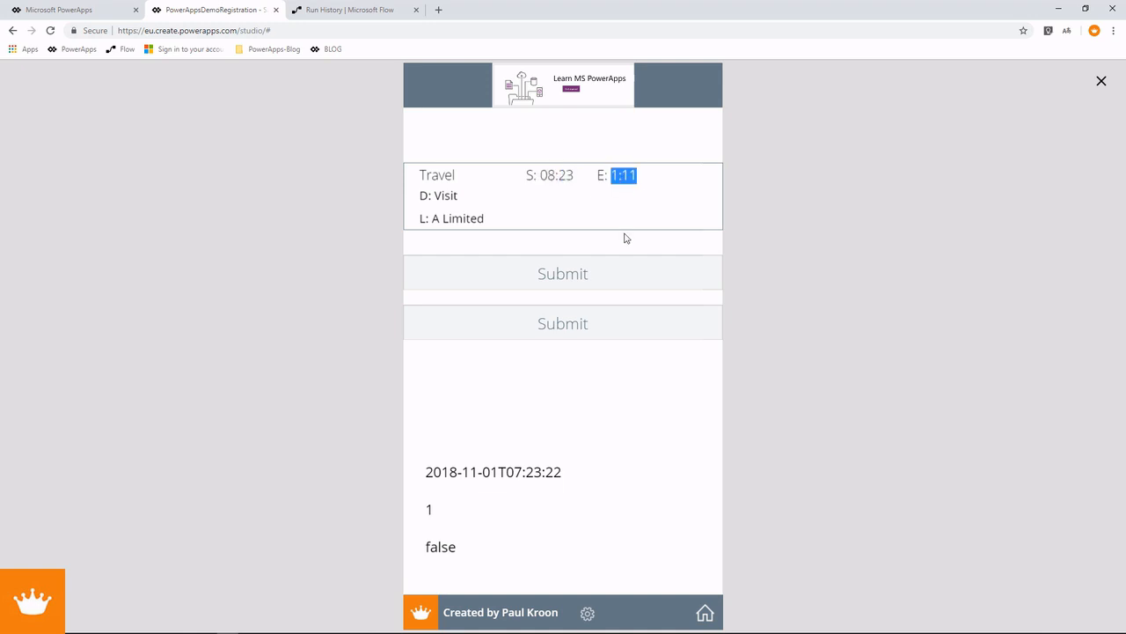
Step: Show the Events overlay in the preview, check its UTC timestamp, then hide the overlay and close the preview
left_click(588, 613)
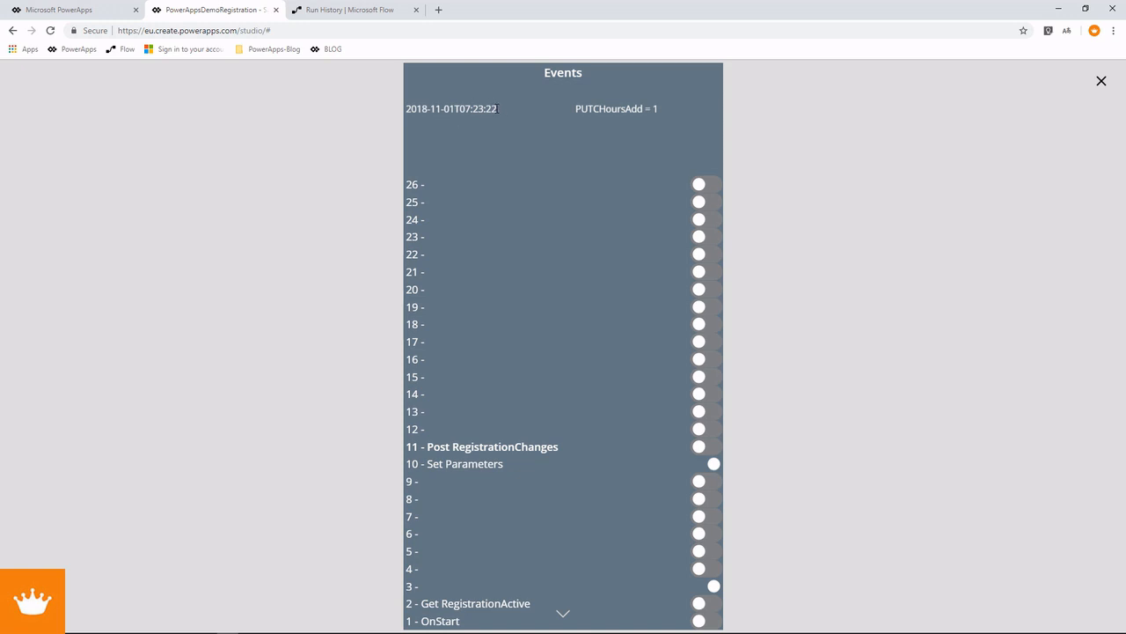
left_click_drag(499, 109, 409, 114)
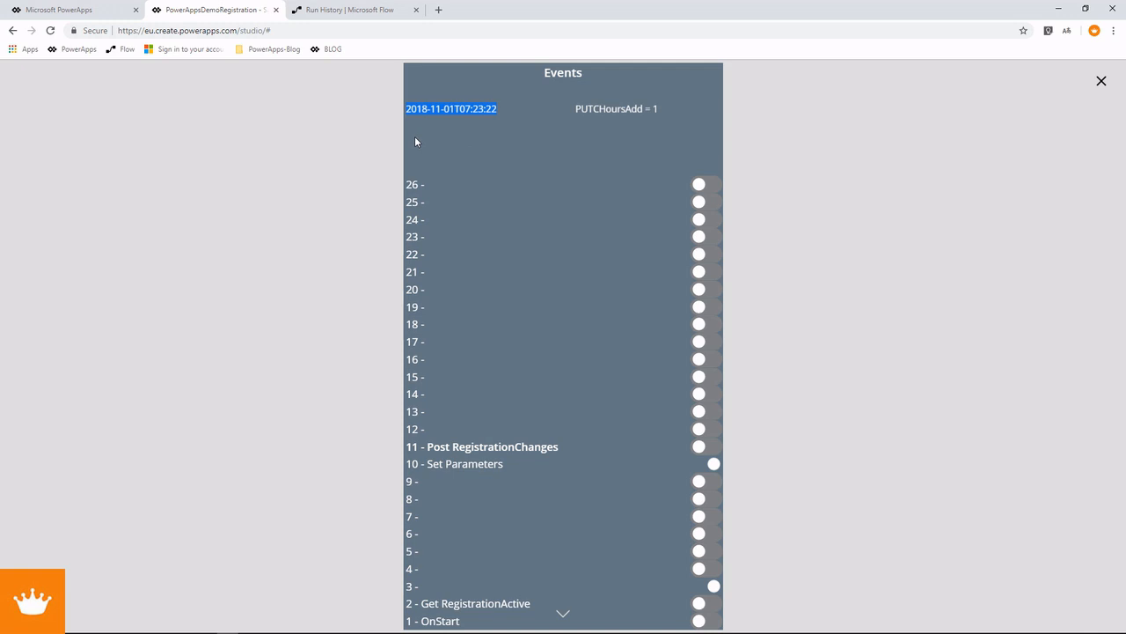
left_click(562, 619)
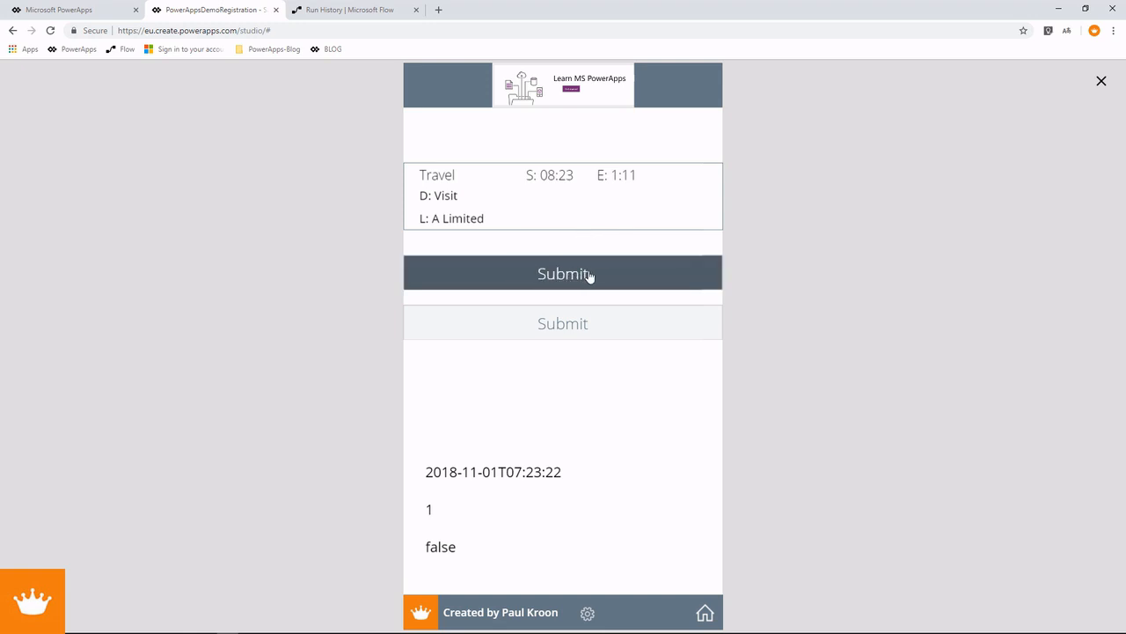
left_click(1100, 83)
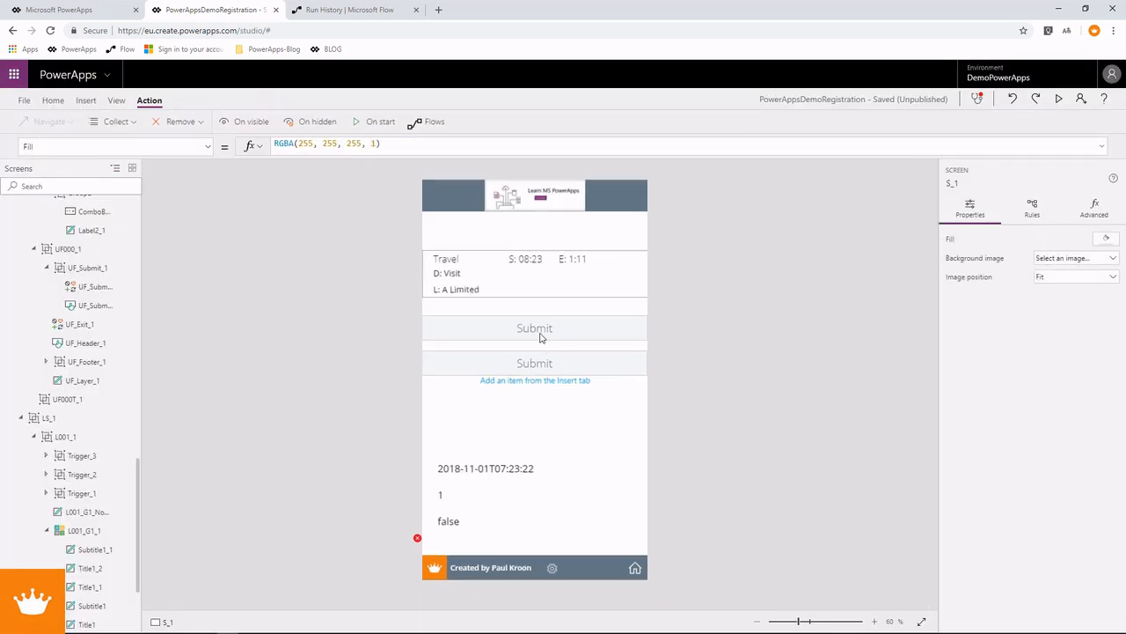
Step: Open the Text formula of the upper Submit button (Submit_1) and move the "Submit" argument onto its own line
left_click(540, 334)
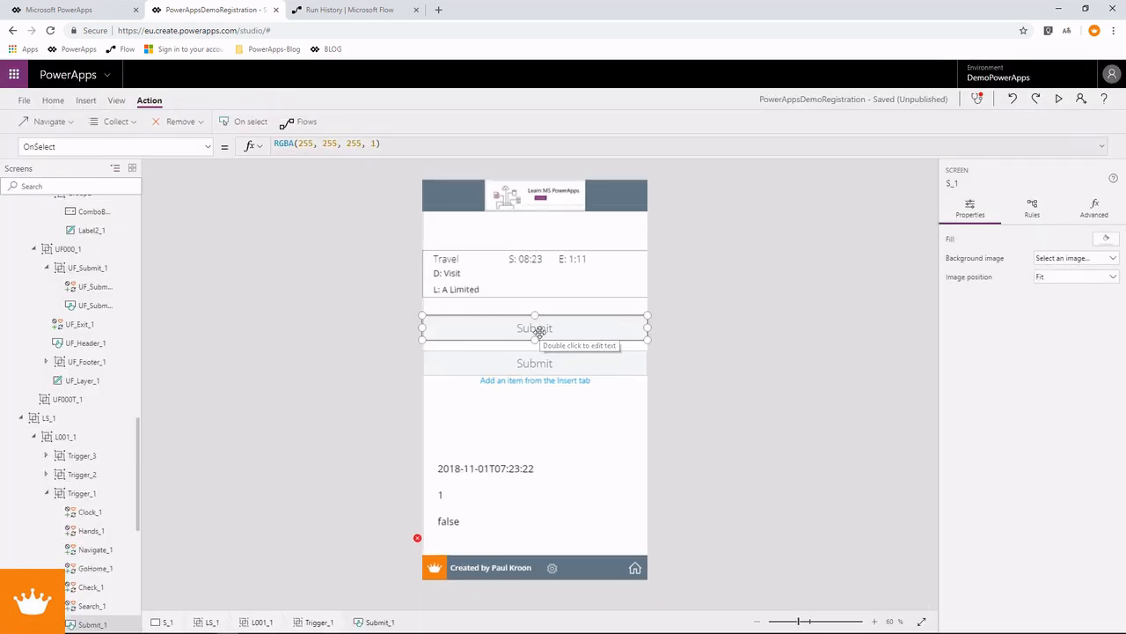
left_click(208, 147)
scroll(117, 334, "down", 2)
scroll(117, 341, "down", 4)
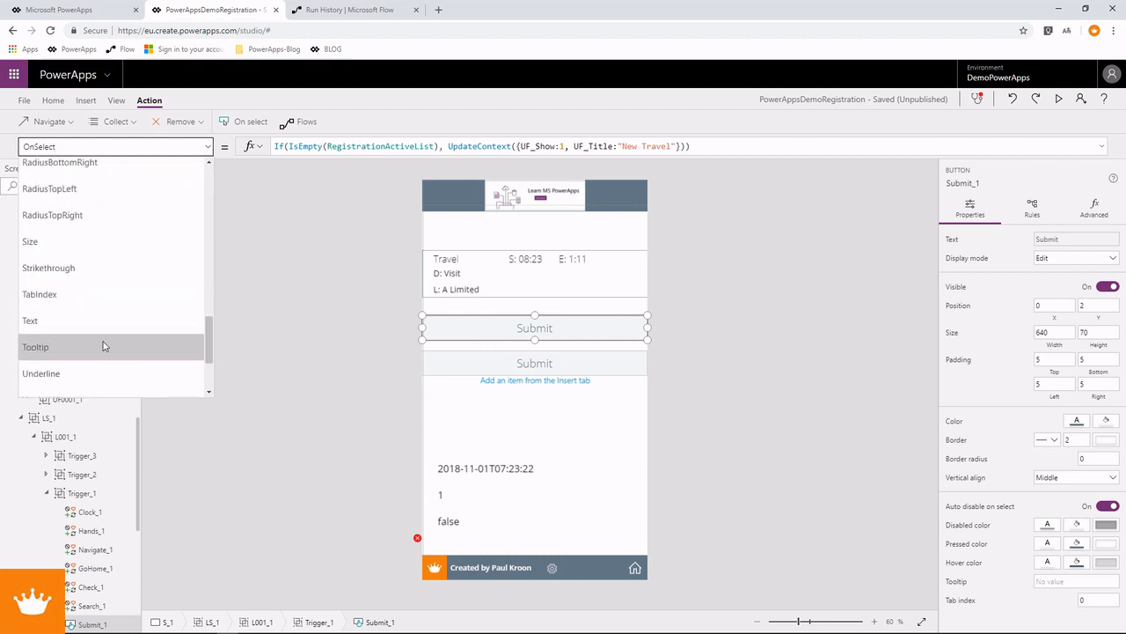
left_click(84, 324)
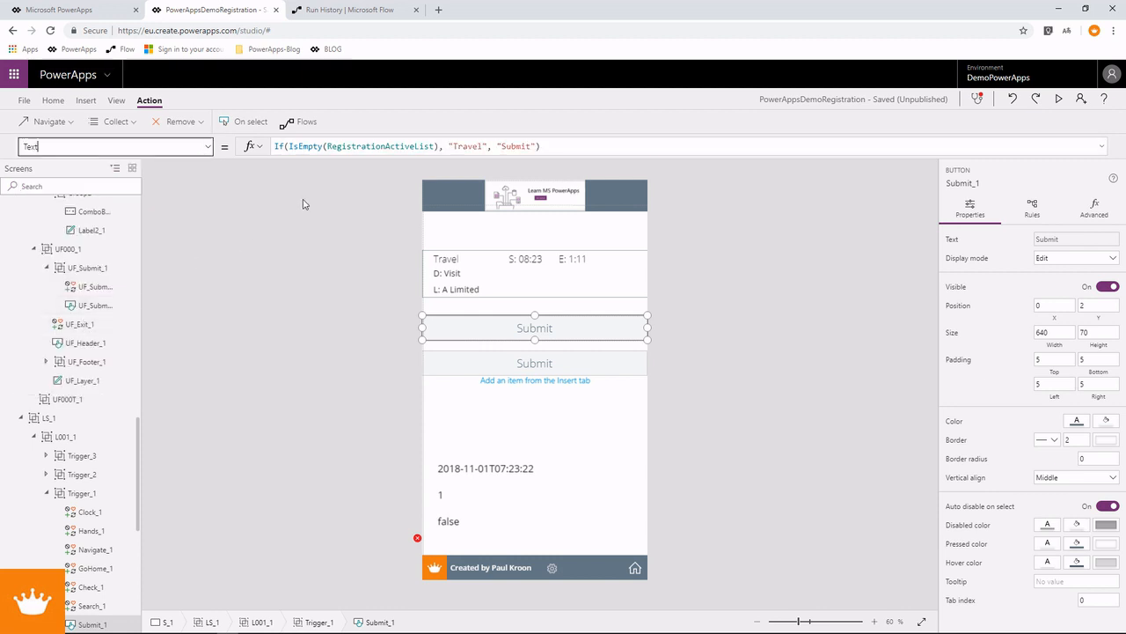
left_click(496, 146)
key("shift+Return")
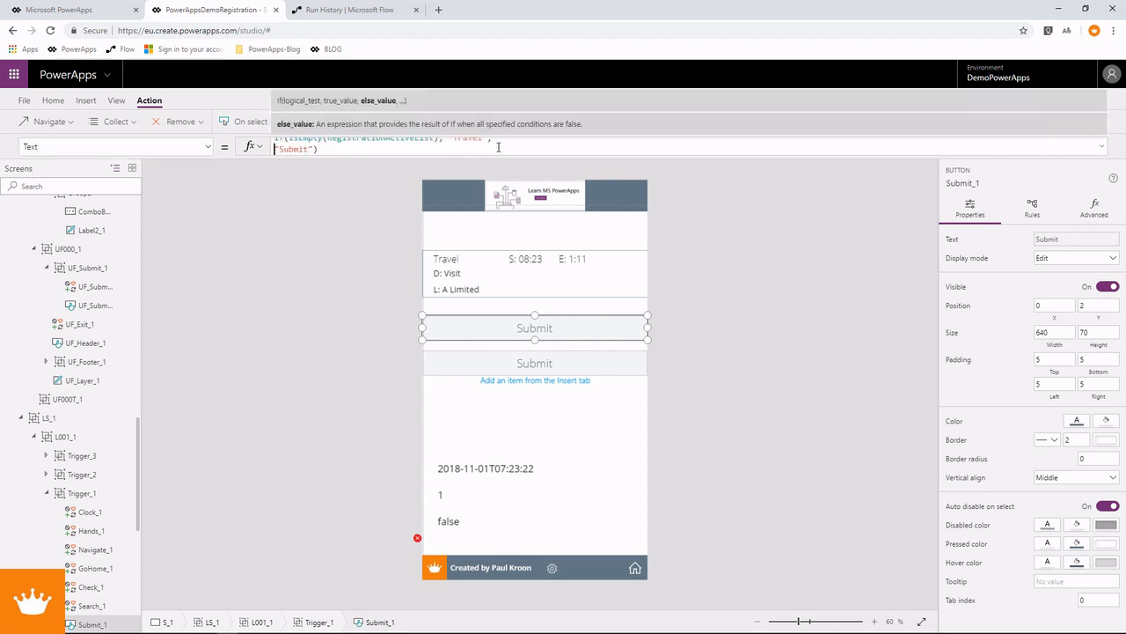
left_click(1100, 148)
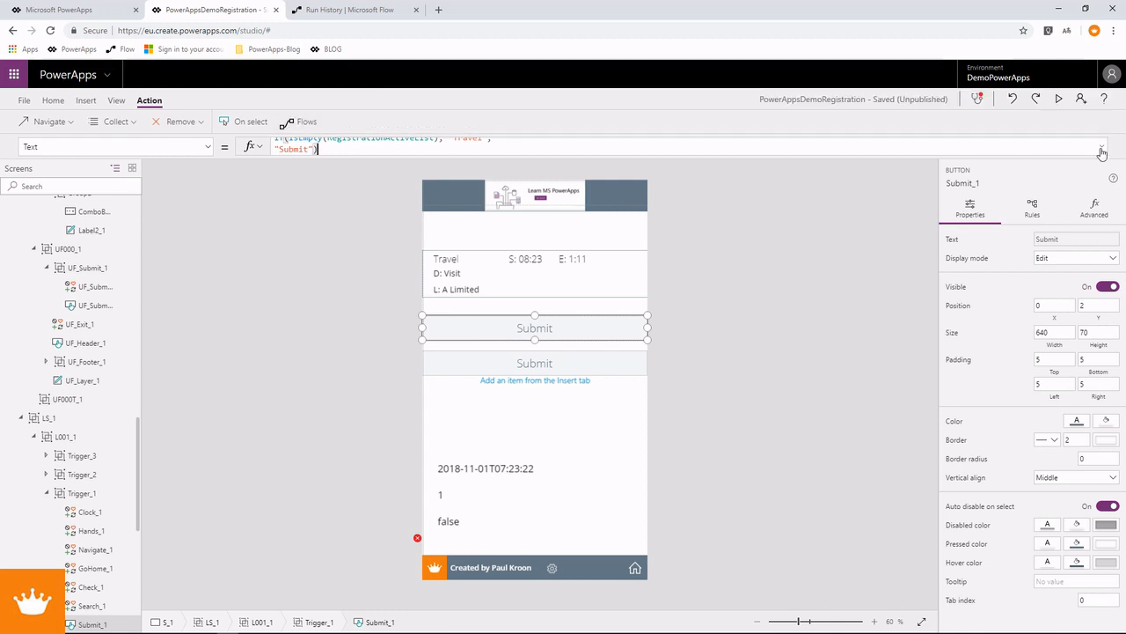
left_click(275, 156)
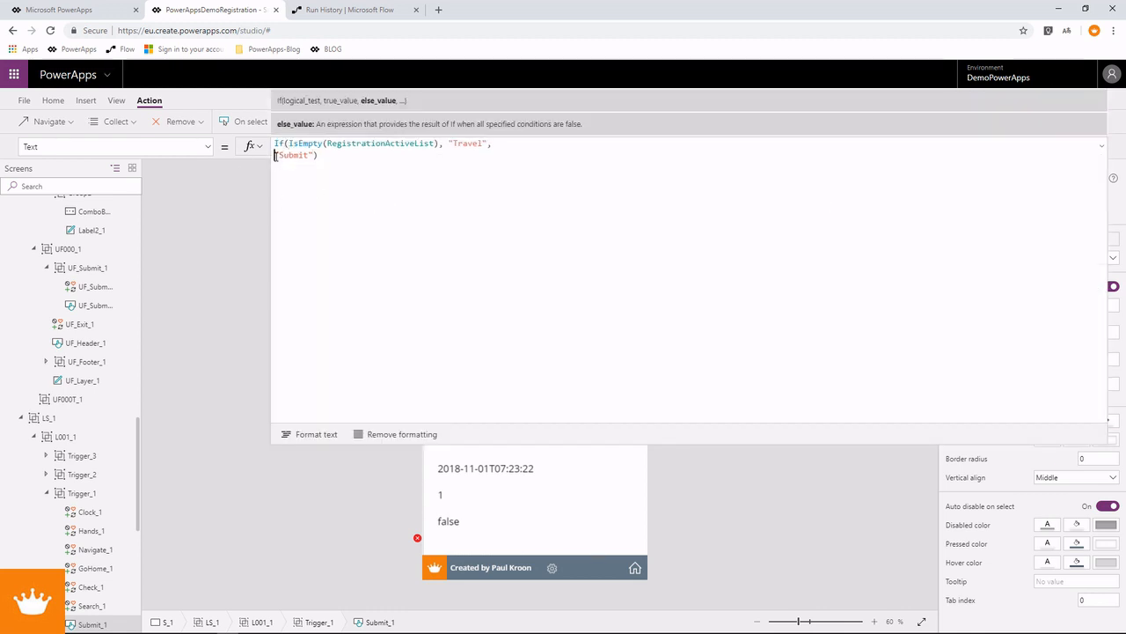
key("shift+Return")
key("Delete")
Step: Begin a second If condition with First(RegistrationActiveList). on a line above the "Submit" argument, separated from it by a comma
type("First")
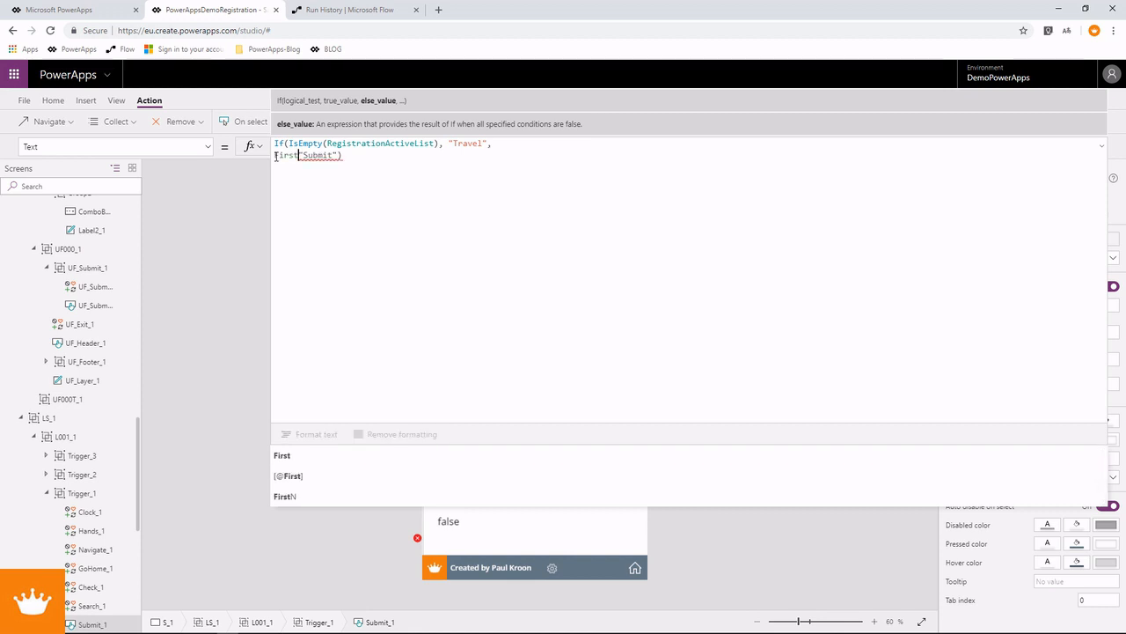
type("(Re ")
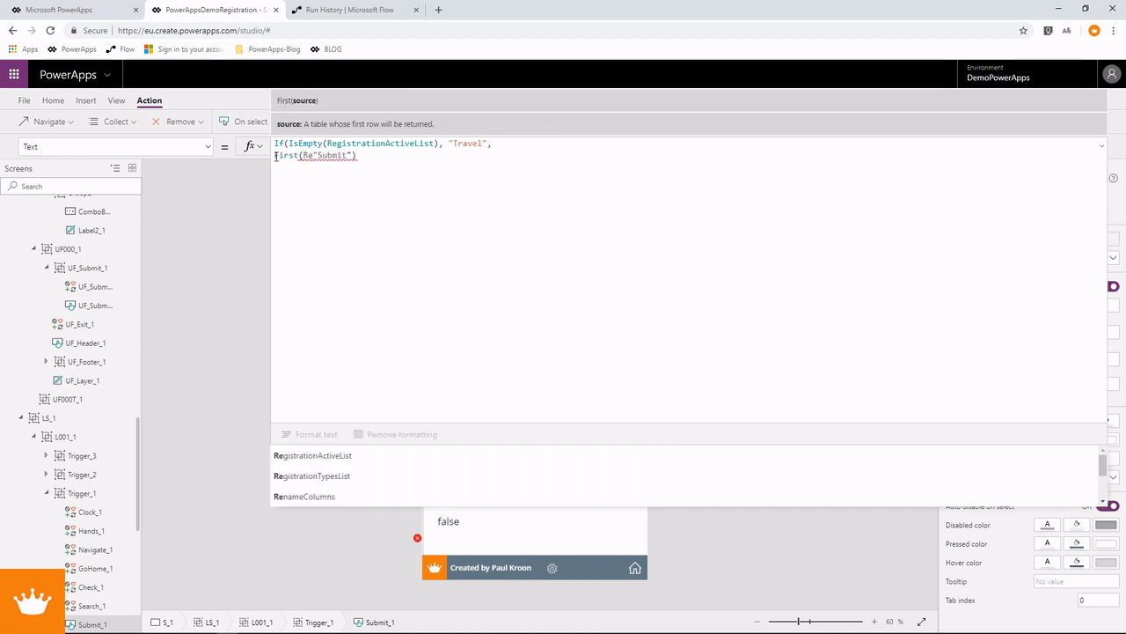
type(",")
key("Left")
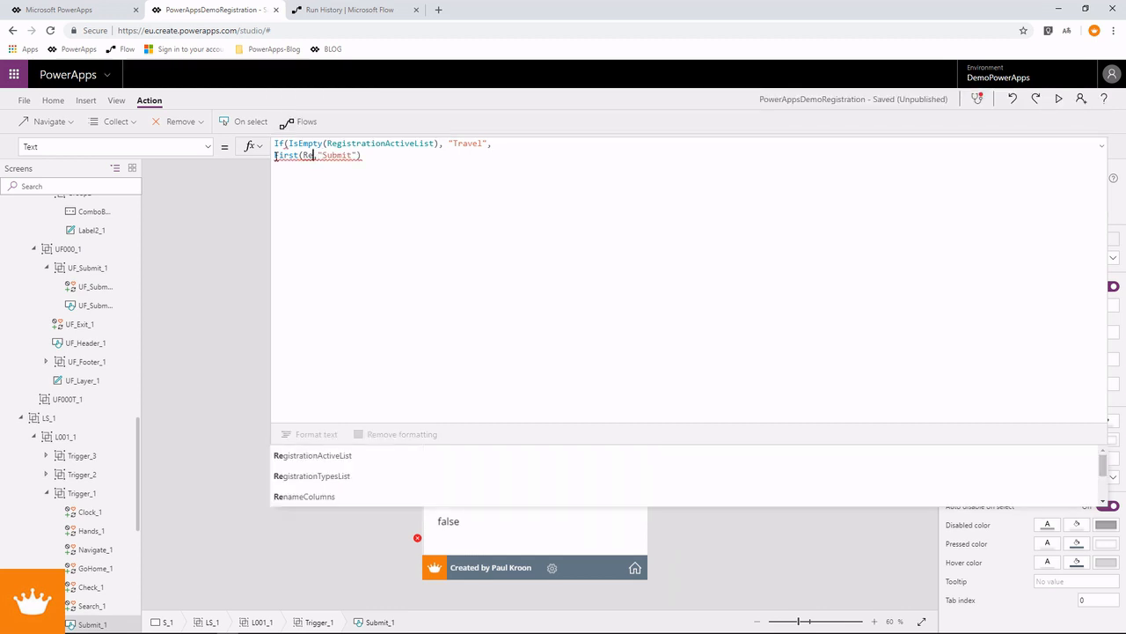
key("shift+Return")
key("Left")
key("Down")
key("Tab")
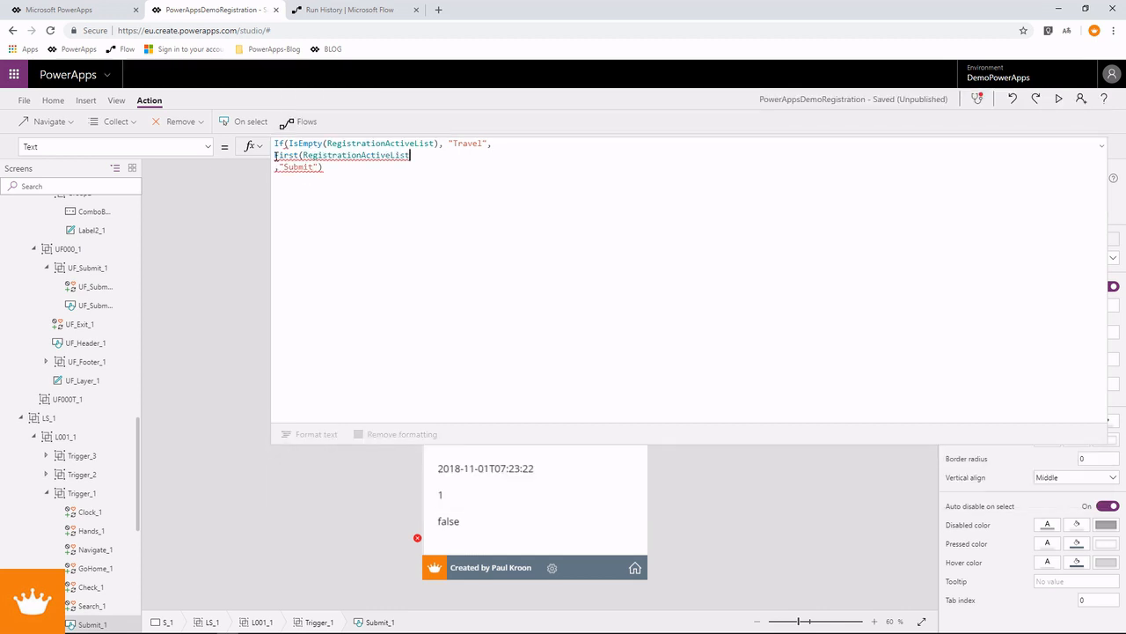
type(").")
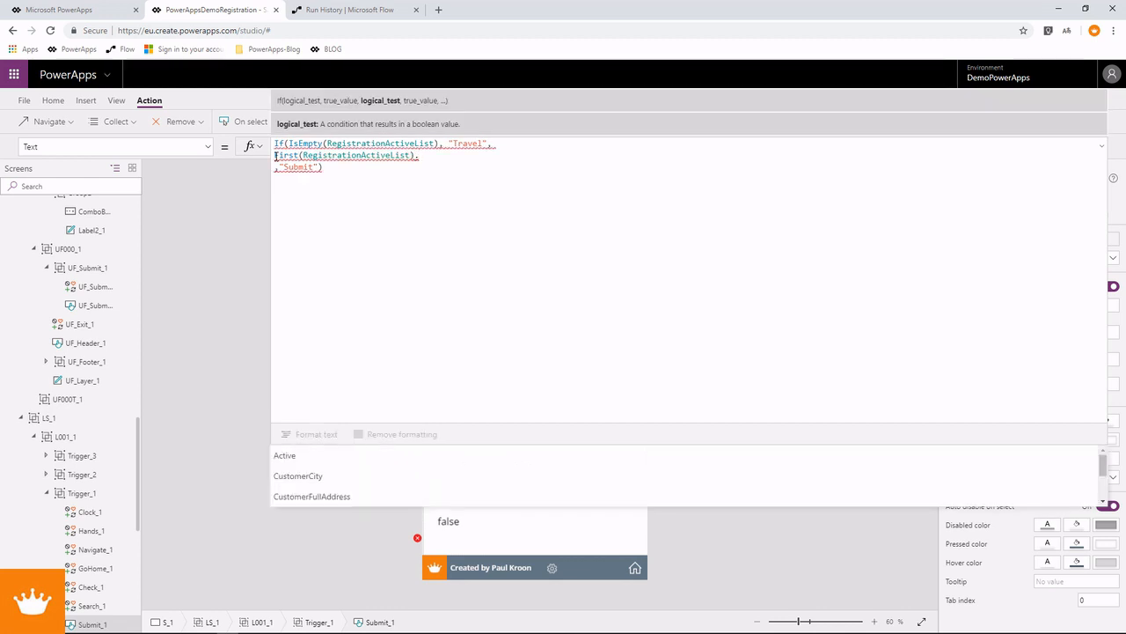
Step: Look through the field suggestions for First(RegistrationActiveList) in the button's Text formula
key("Down")
key("Down")
key("Down")
key("Down")
key("Down")
key("Down")
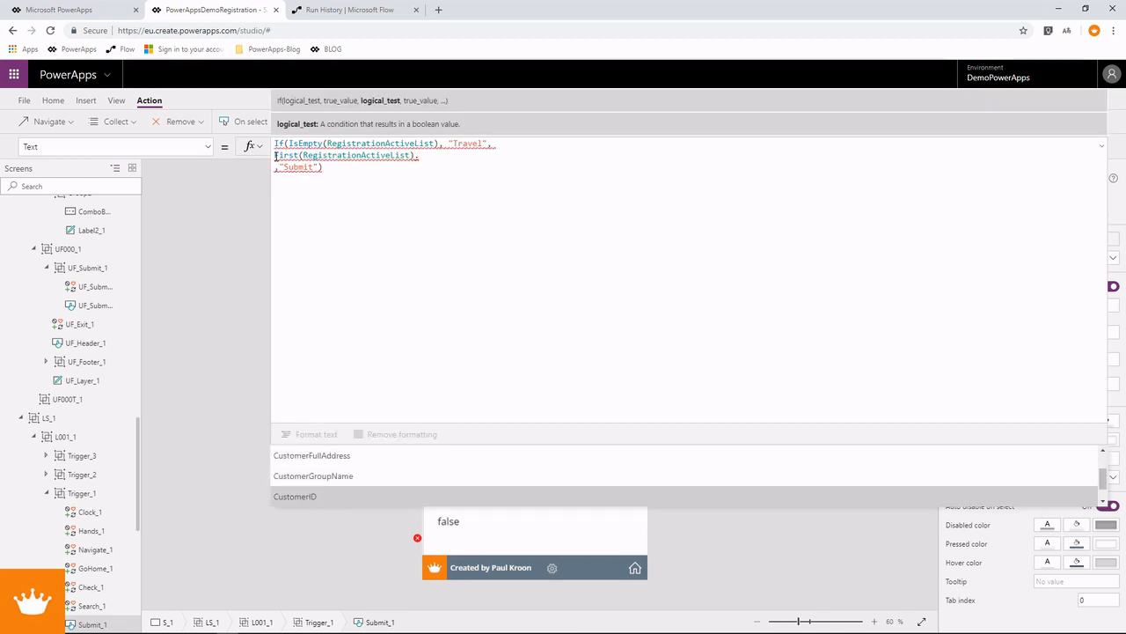
key("Down")
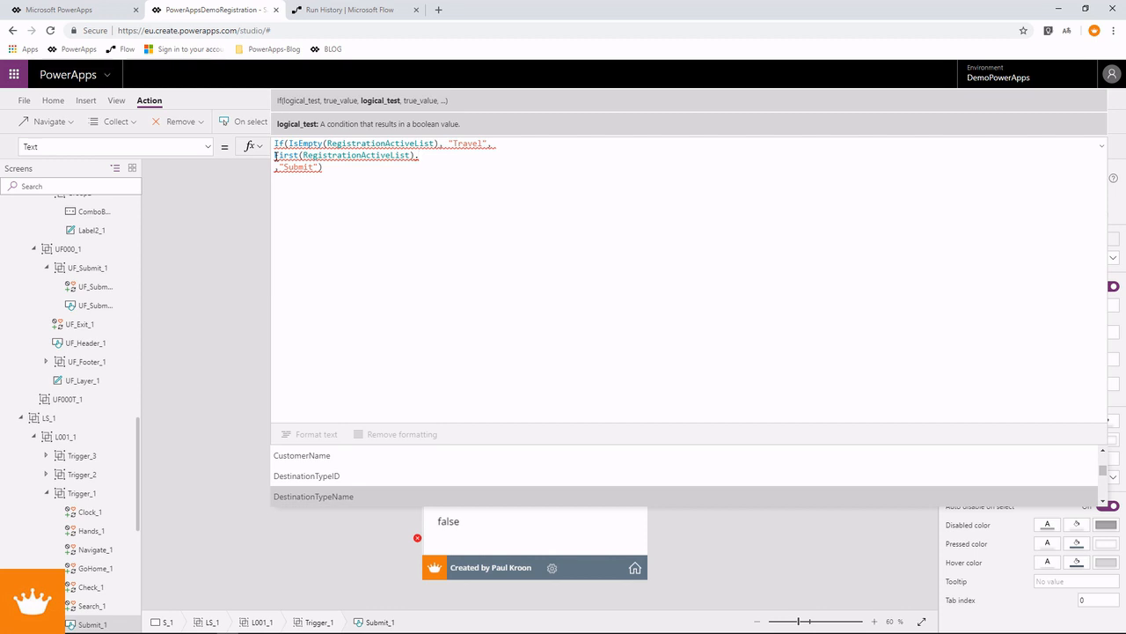
key("Down")
key("Down")
key("Down")
key("Down")
key("Down")
key("Down")
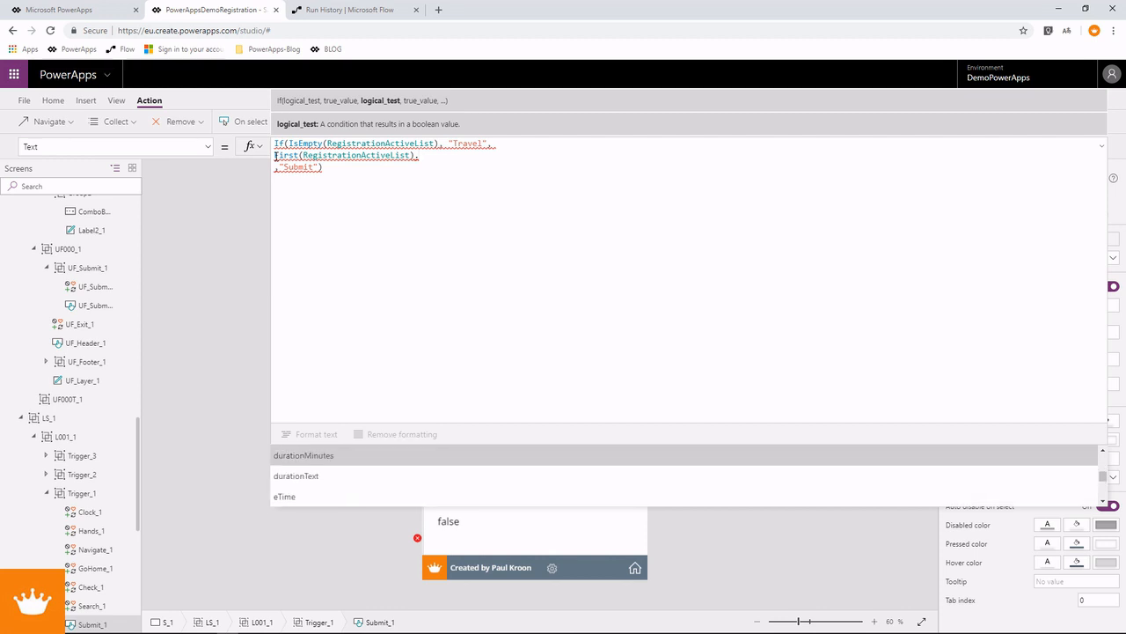
key("Up")
key("Up")
key("Up")
Step: Complete the second If condition as First(RegistrationActiveList).RegistrationTypeID = 2 with "End Travel" as its result
type("re")
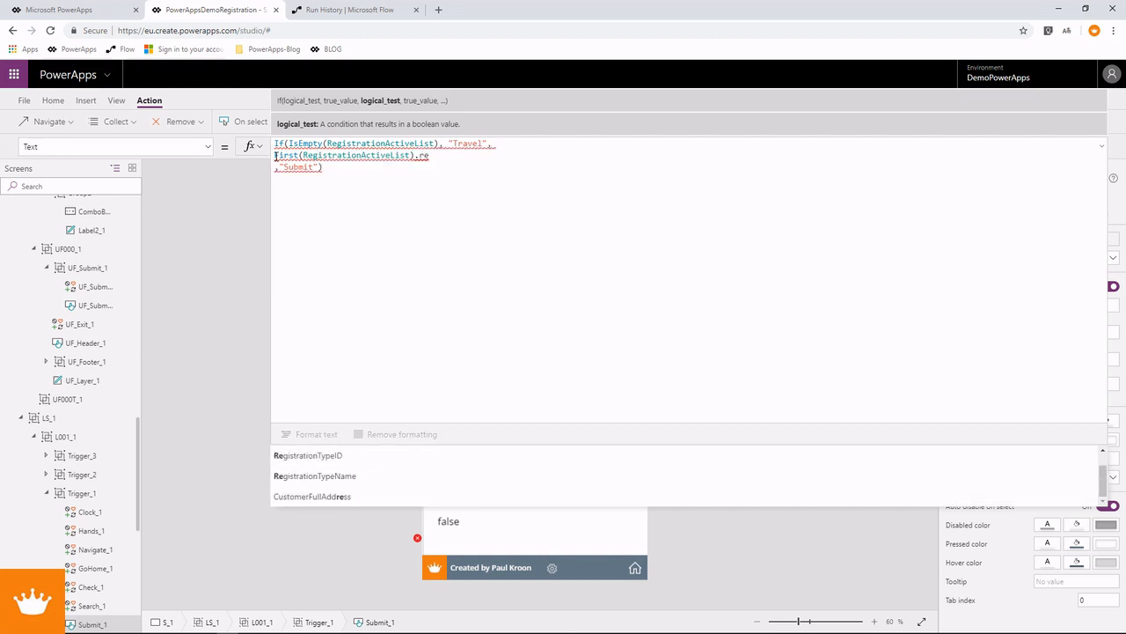
key("Tab")
type("= ")
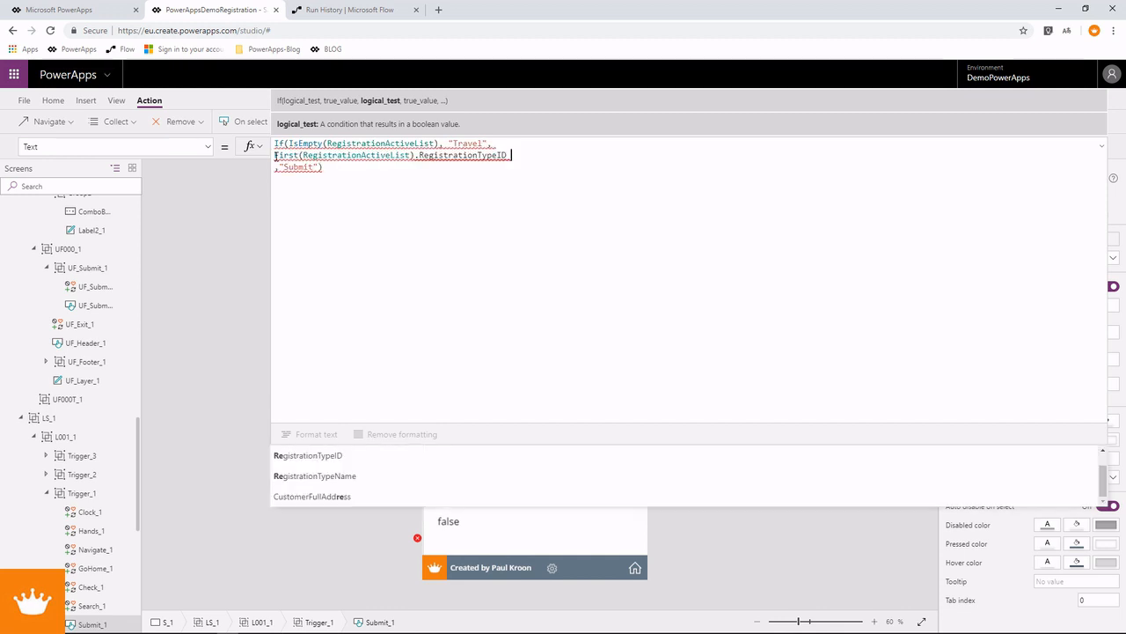
type("2, ")
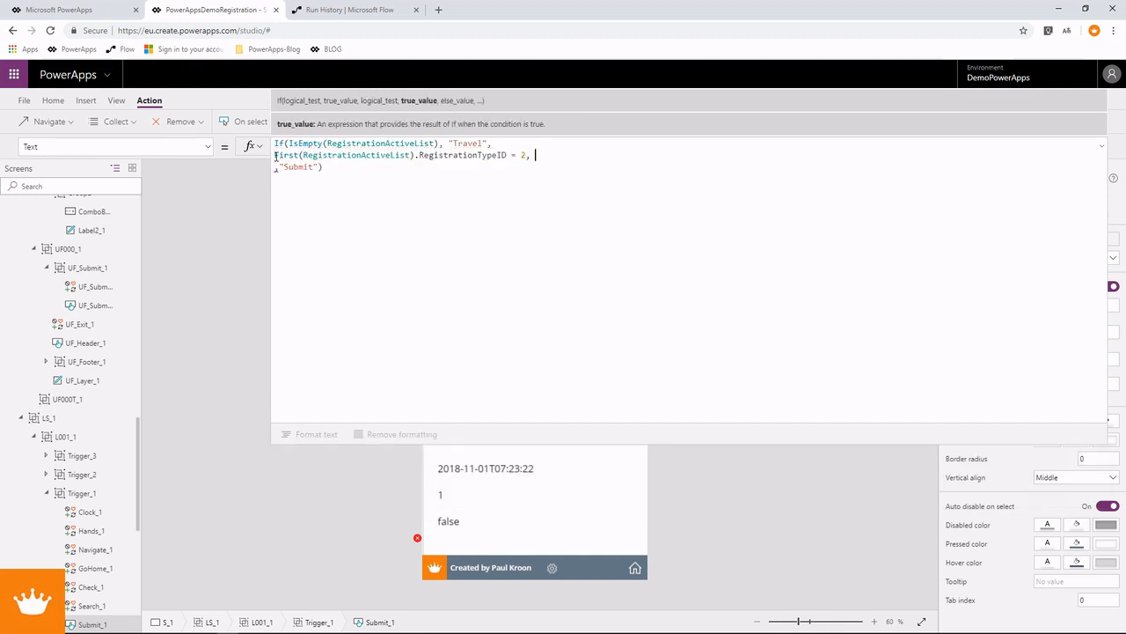
type("\"\"")
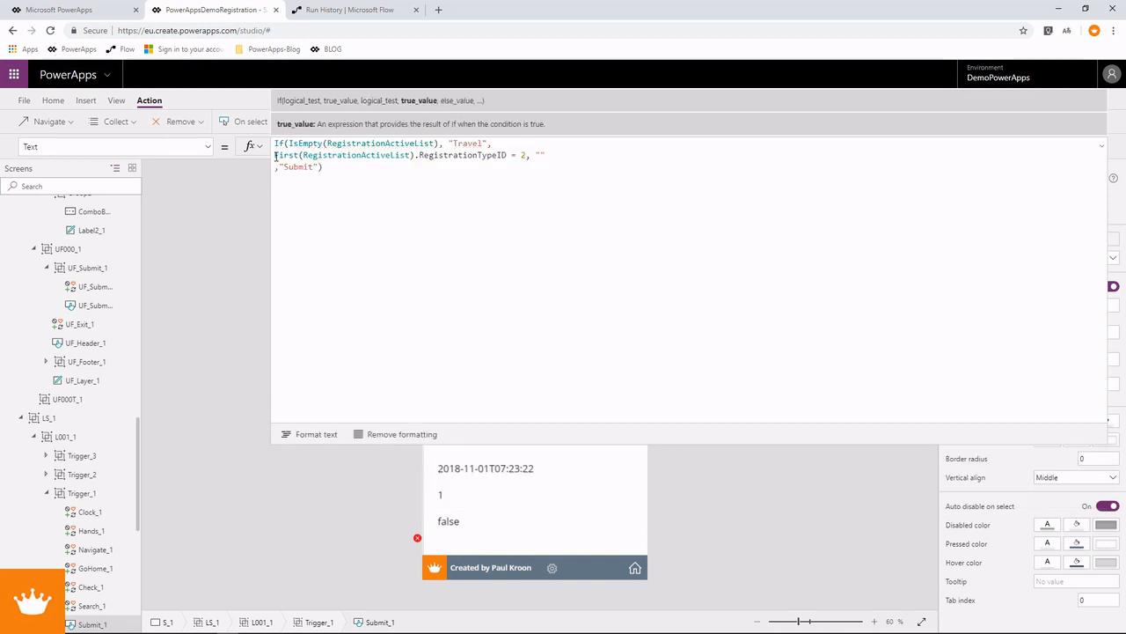
type("End Travel")
Step: Preview the app, try the upper button with its new caption, and close the preview
key("F5")
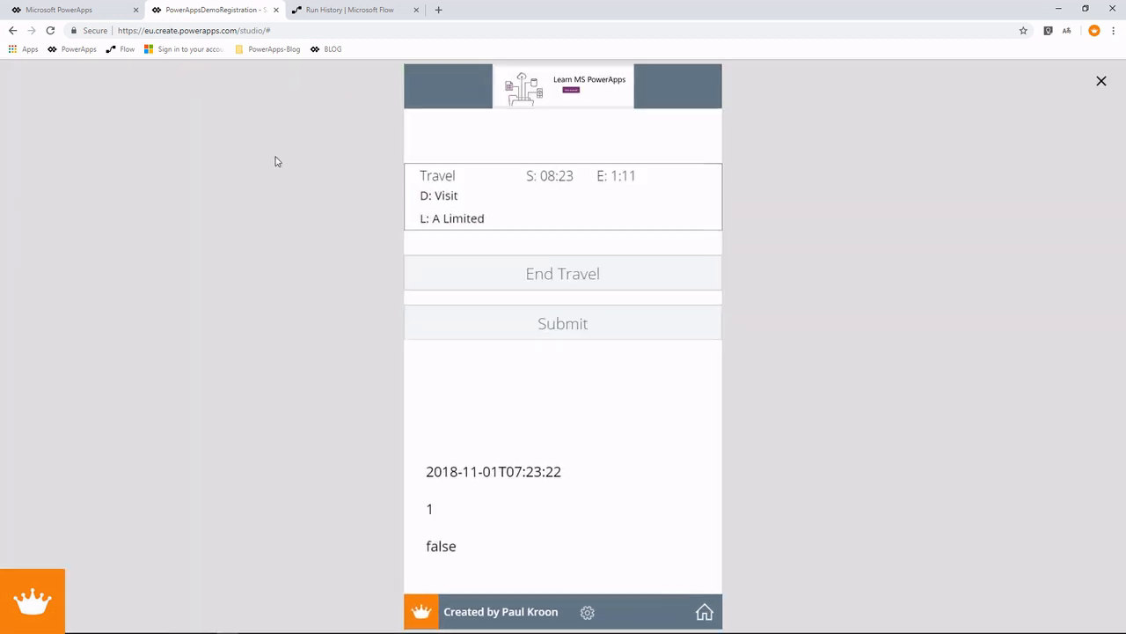
left_click(579, 277)
left_click(1101, 84)
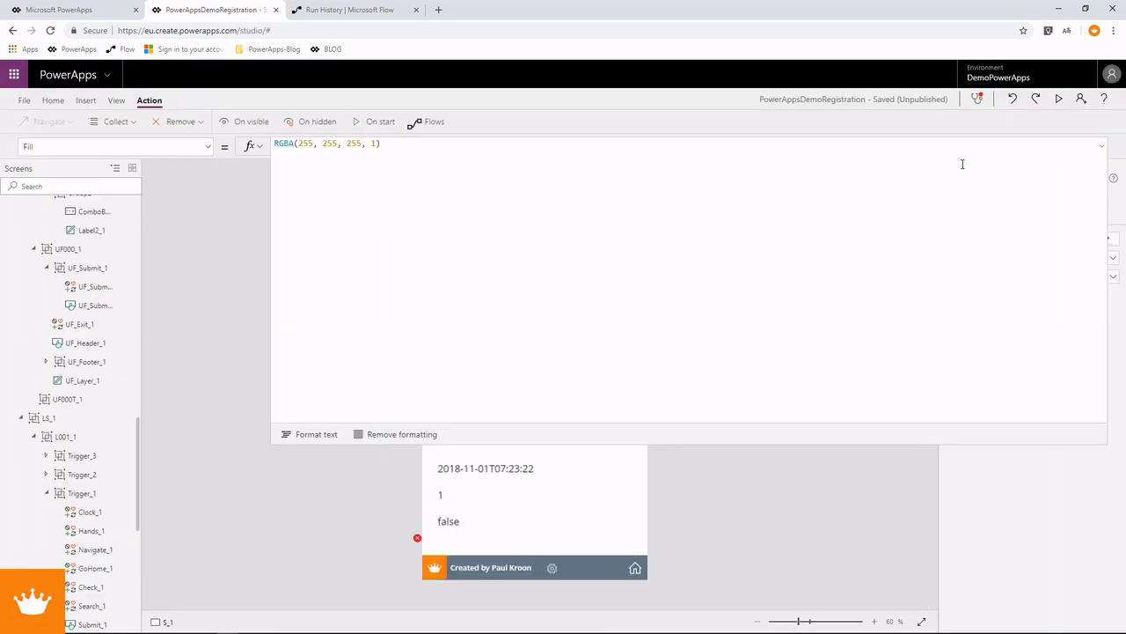
Step: Reopen the Text formula of Submit_1 and copy the condition First(RegistrationActiveList).RegistrationTypeID = 2
left_click(1106, 146)
left_click(572, 343)
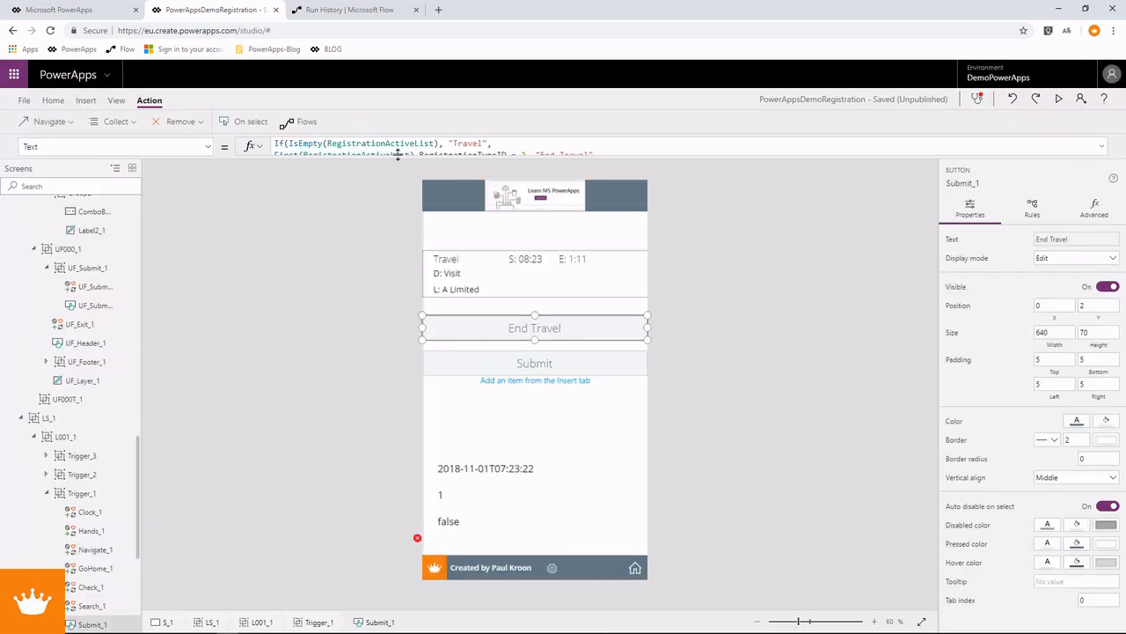
left_click(1101, 146)
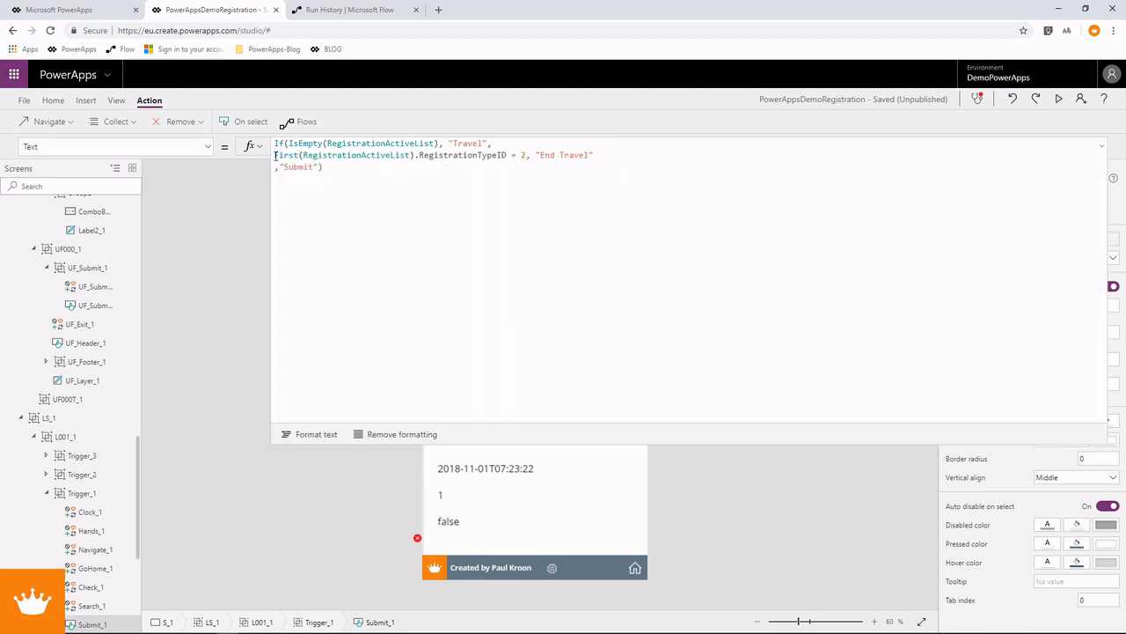
left_click_drag(274, 155, 525, 156)
key("ctrl+c")
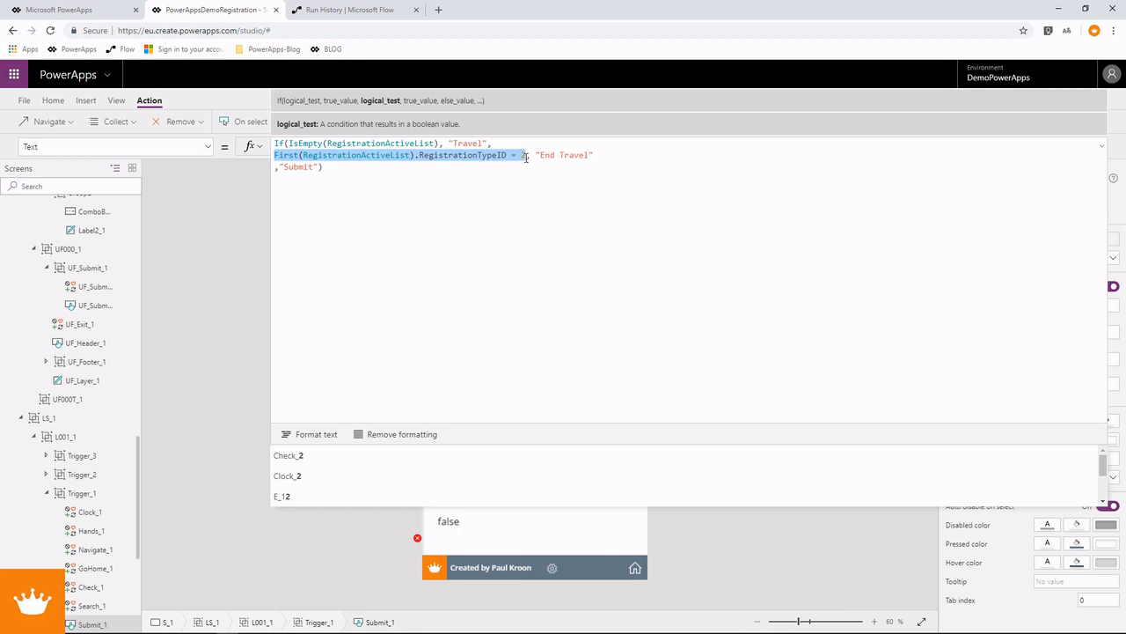
Step: Set the Navigate_1 icon's Visible formula to Submit_1.Text = "Travel" || First(RegistrationActiveList).RegistrationTypeID = 2 and collapse the formula editor
left_click(93, 550)
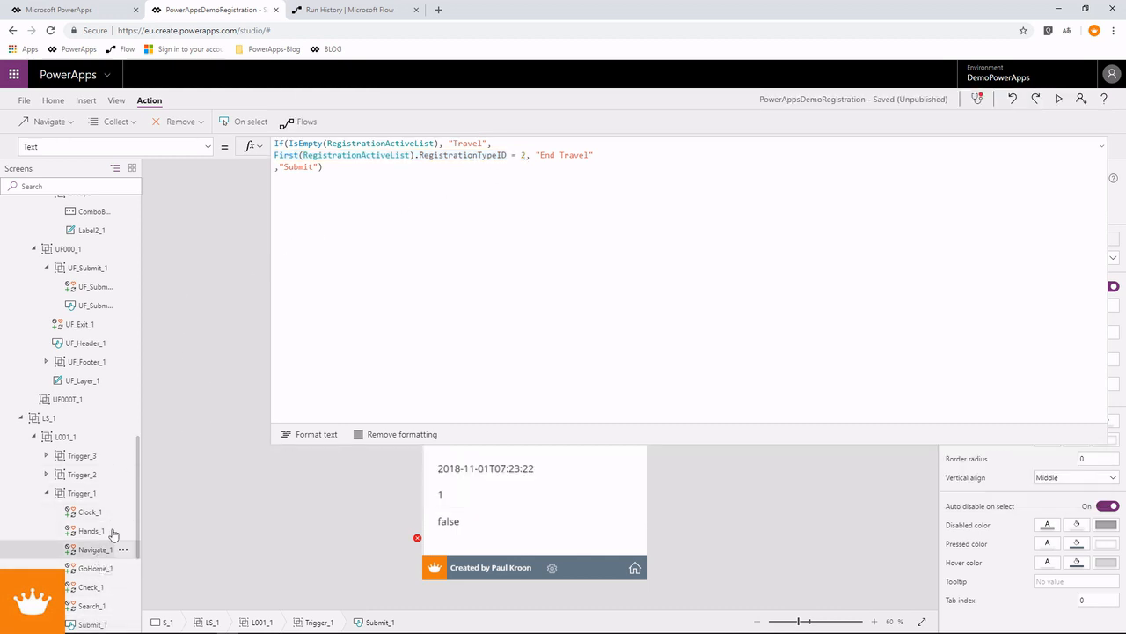
left_click(209, 147)
scroll(56, 352, "down", 3)
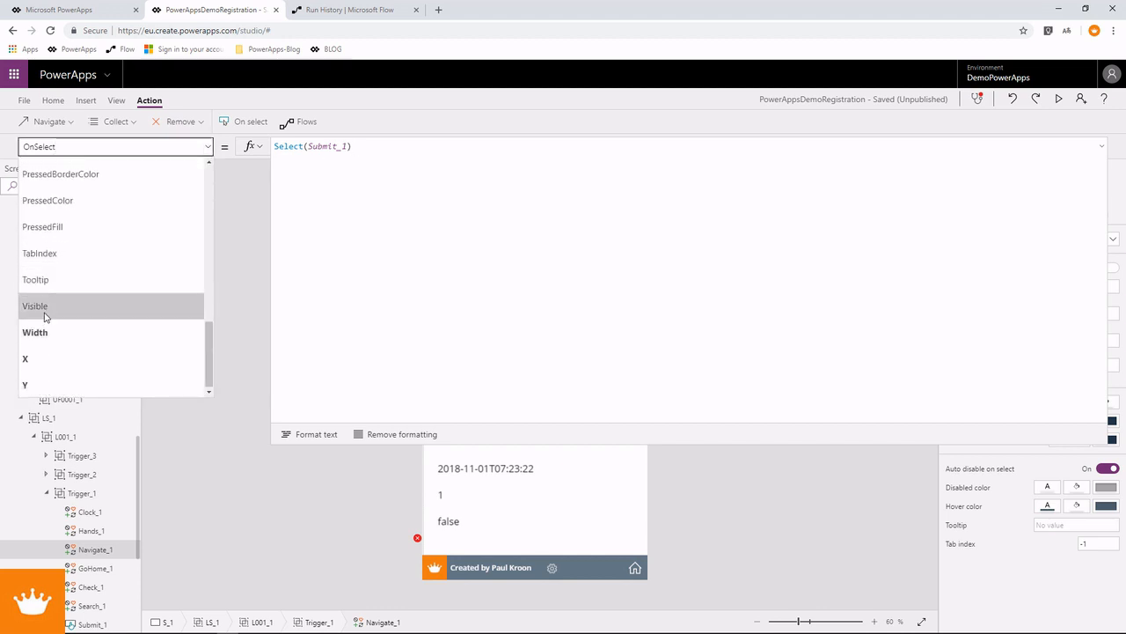
left_click(45, 308)
left_click(410, 147)
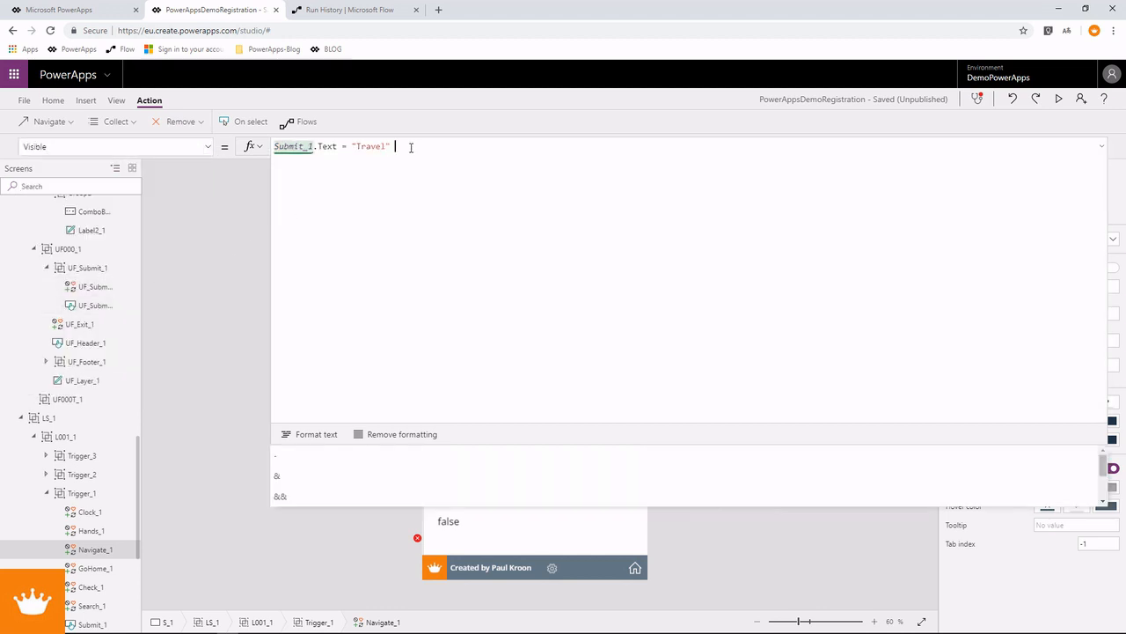
type("}}")
key("BackSpace")
key("BackSpace")
type("\"\"")
key("BackSpace")
key("BackSpace")
type("||")
type("First(RegistrationActiveList).RegistrationTypeID = 1")
key("BackSpace")
type("2")
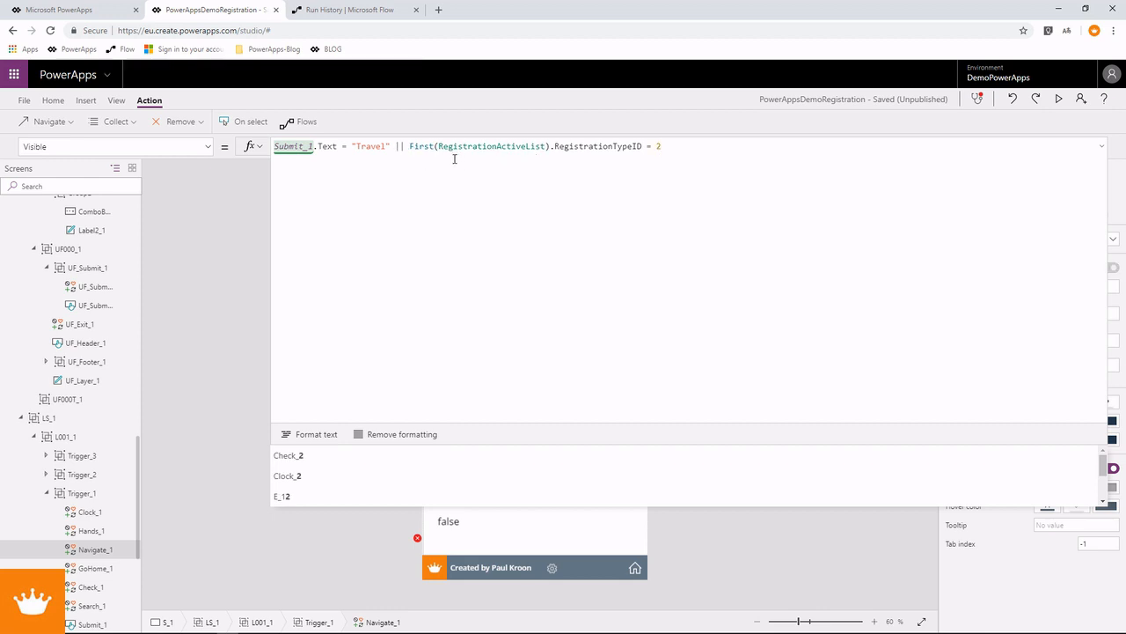
left_click(47, 493)
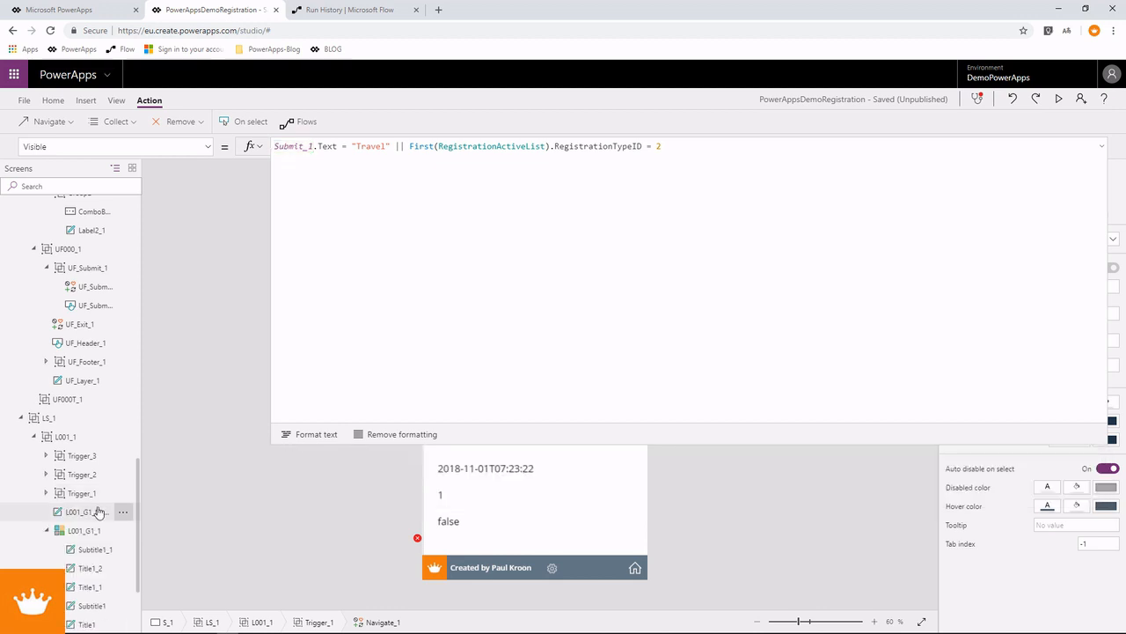
left_click(47, 493)
left_click(1101, 146)
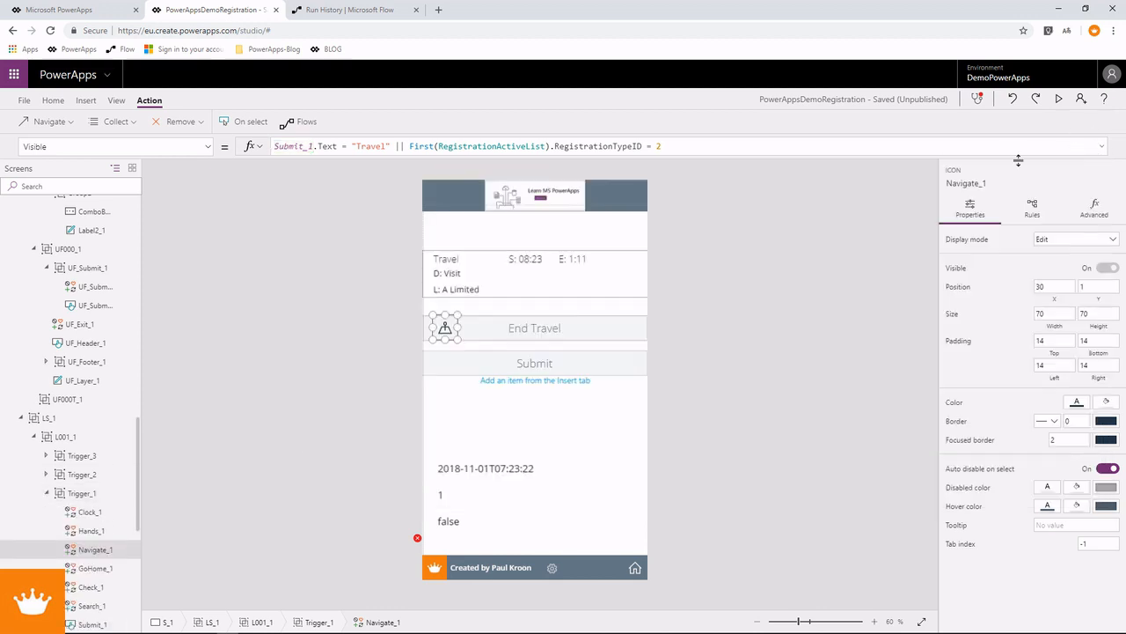
Step: Set the Visible property of the Trigger_2 group to !(First(RegistrationActiveList).RegistrationTypeID = 2)
left_click(486, 370)
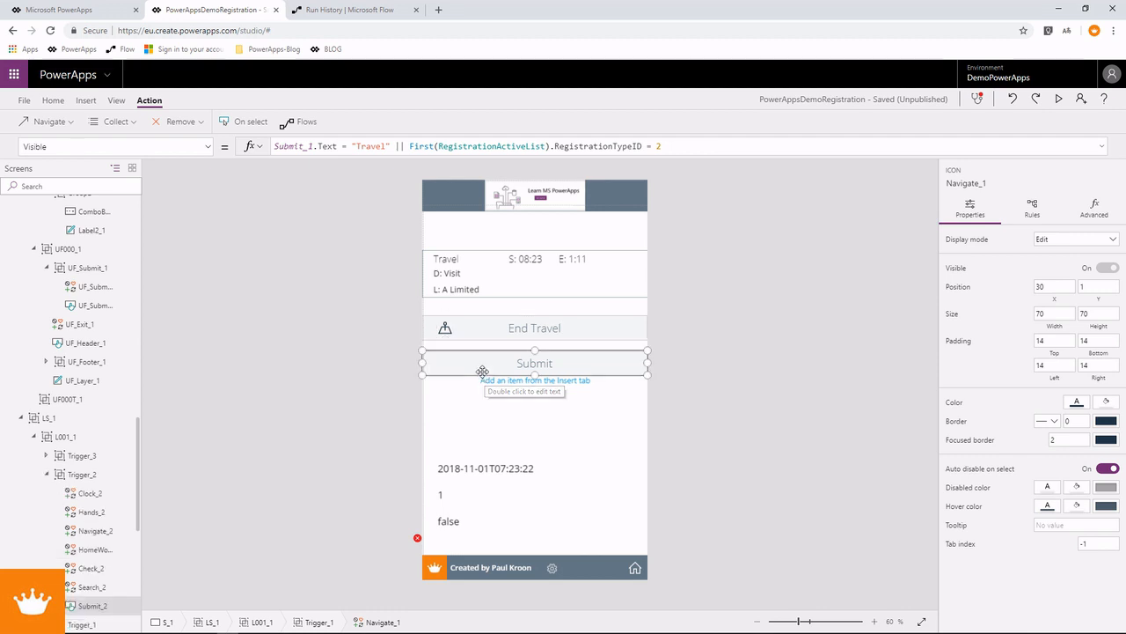
left_click(99, 474)
left_click(211, 147)
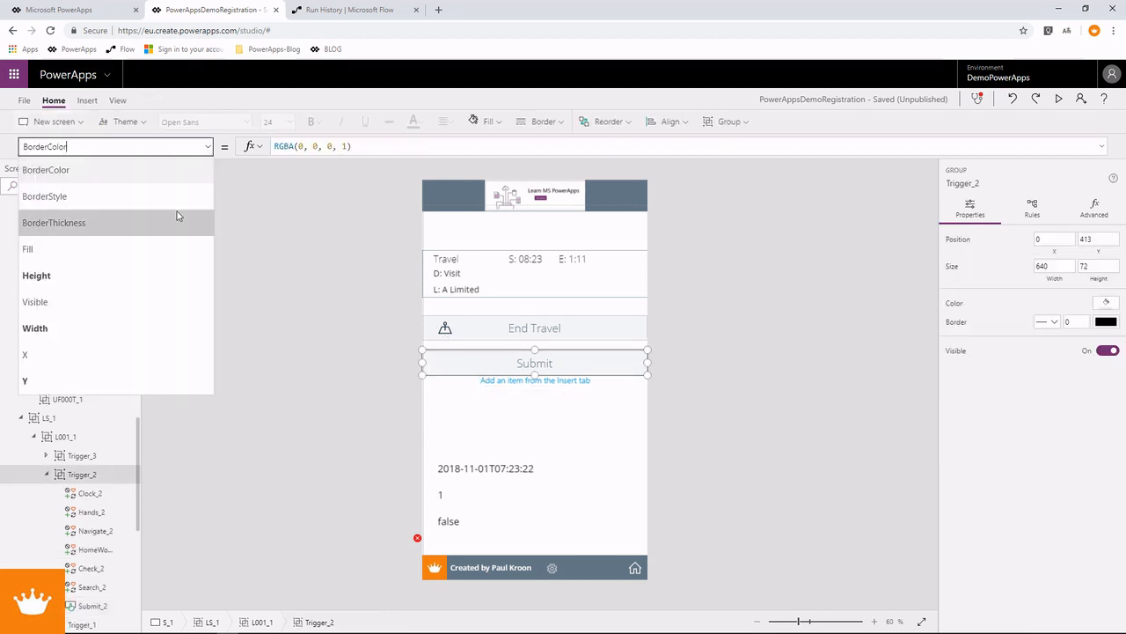
left_click(115, 308)
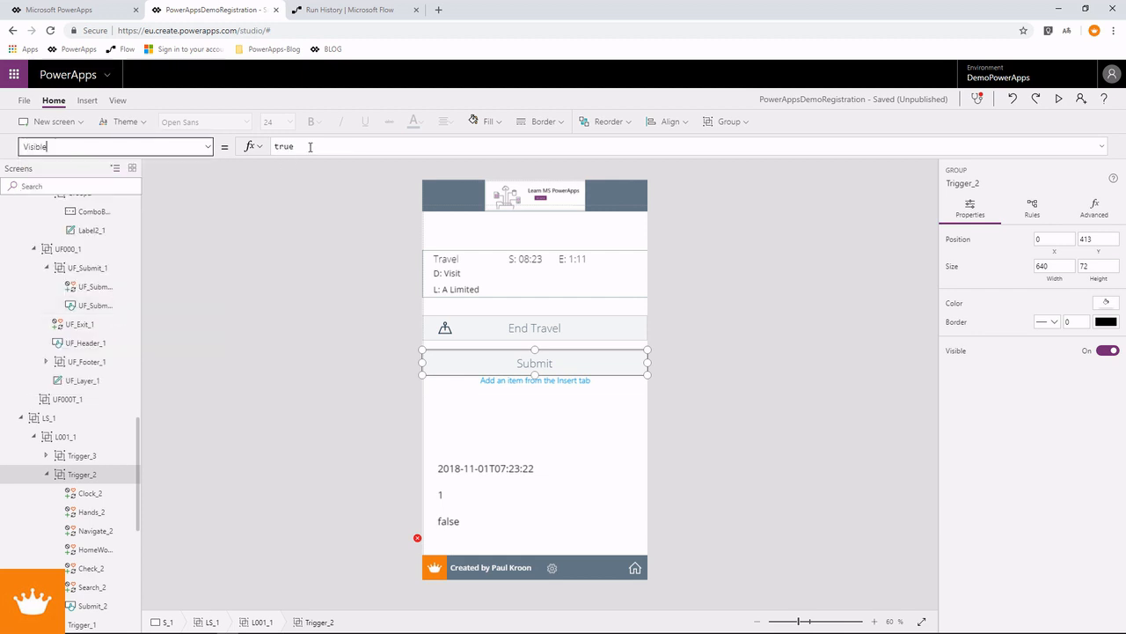
double_click(267, 147)
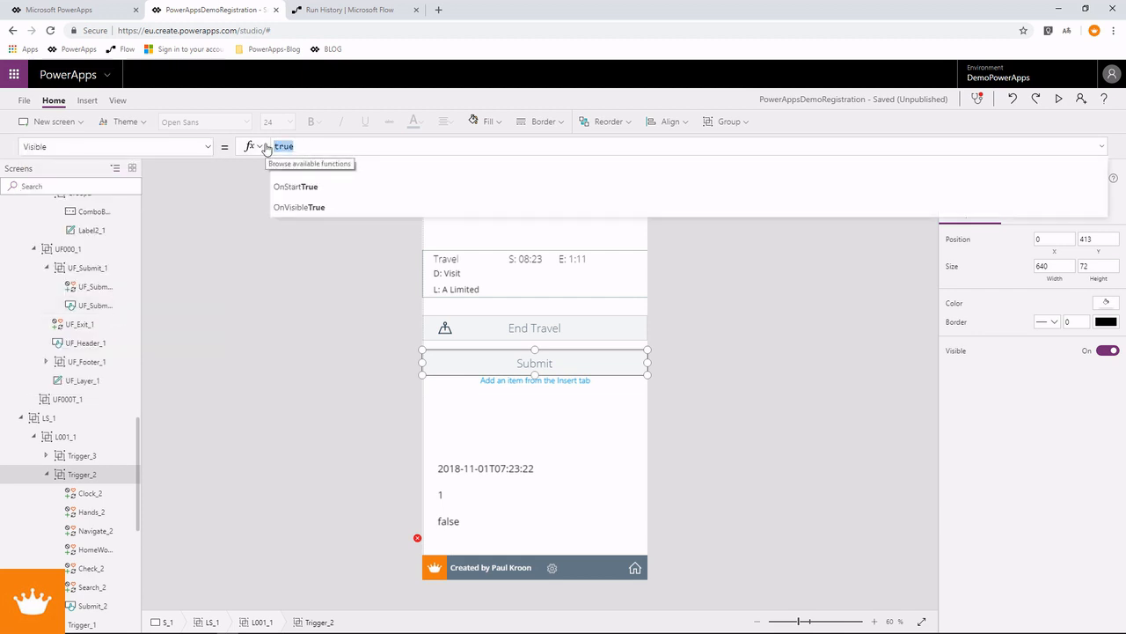
type("!")
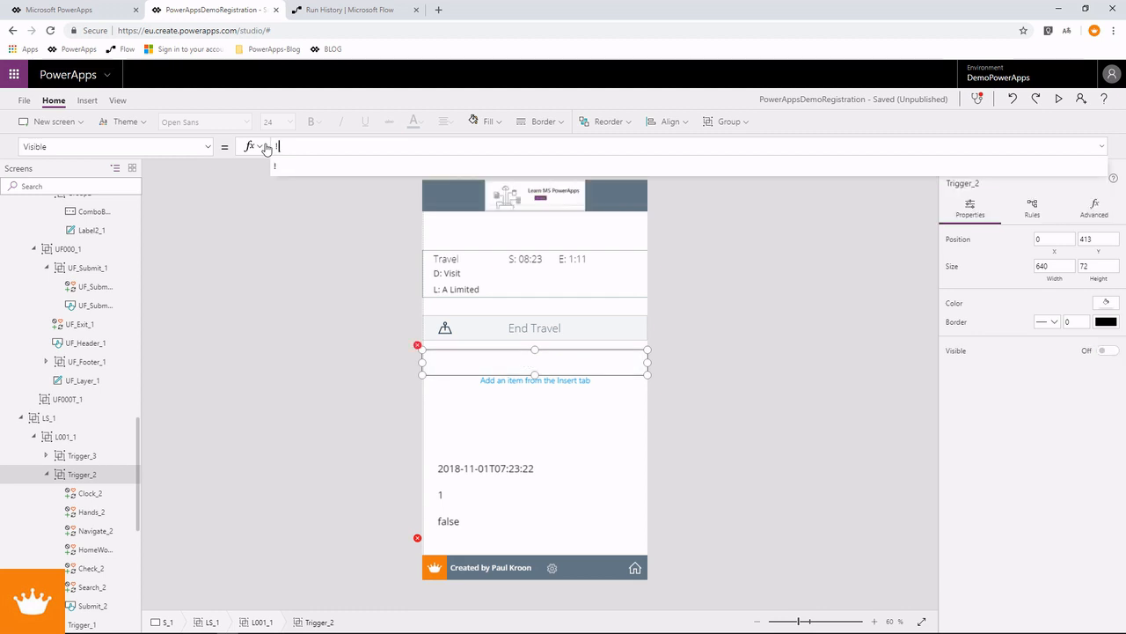
type("(")
key("ctrl+v")
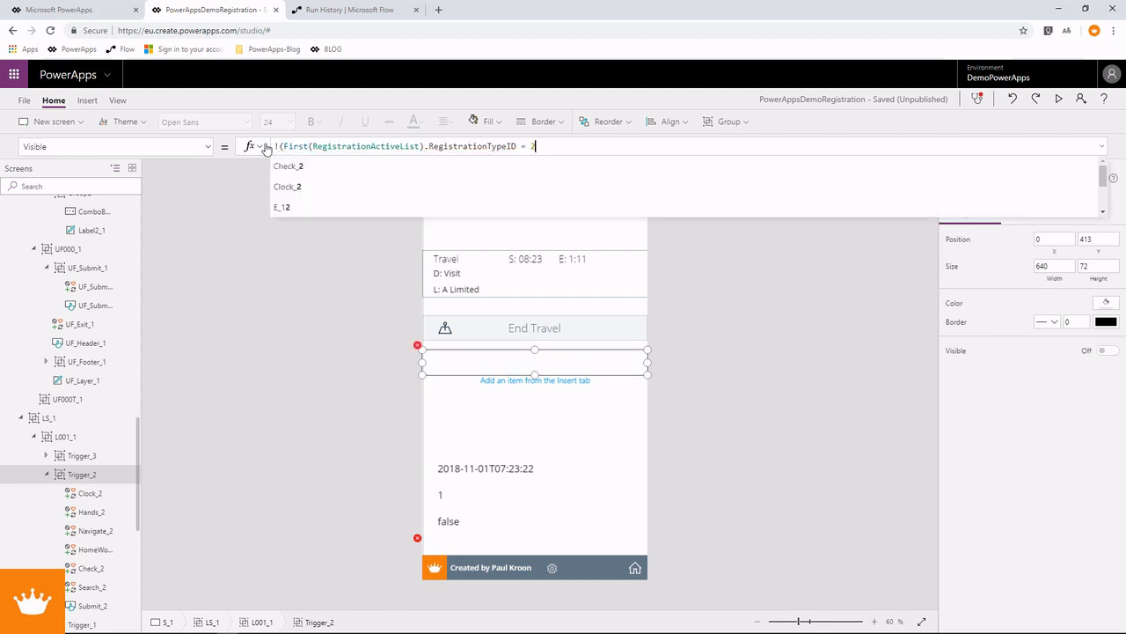
type(")")
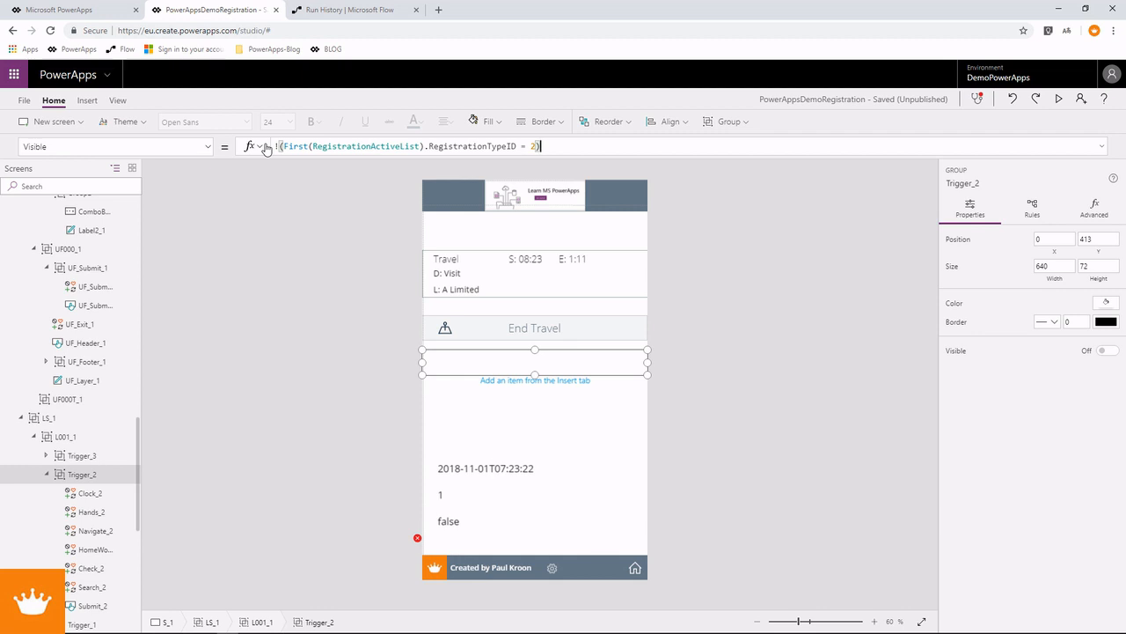
Step: Preview the app again, try the End Travel button with its navigation icon, and close the preview
left_click(1060, 98)
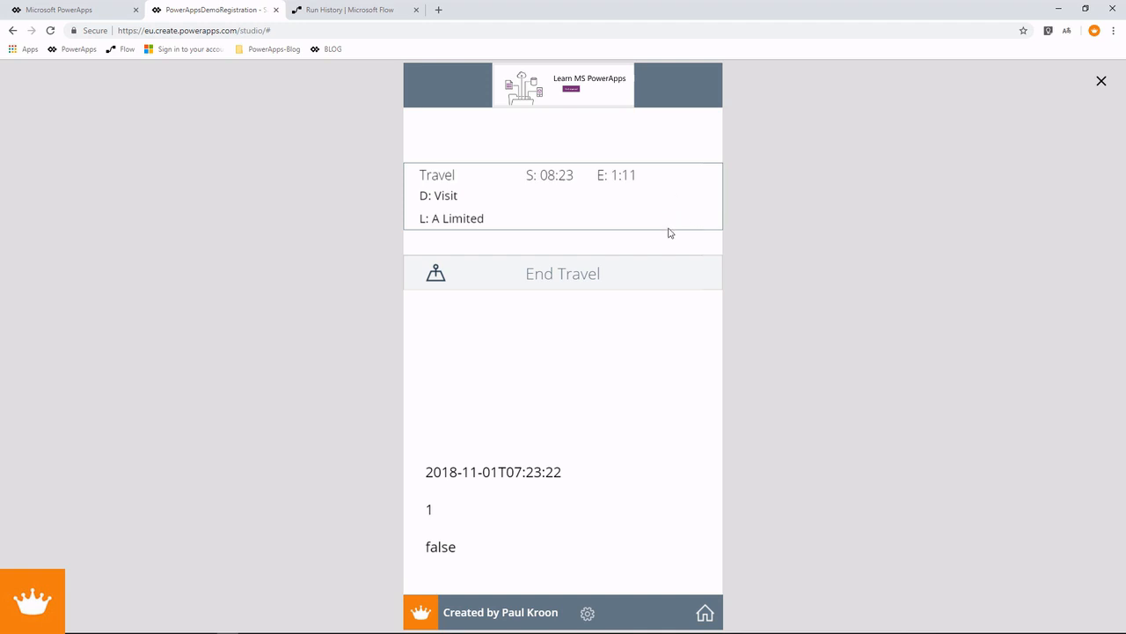
left_click(605, 275)
left_click(1101, 80)
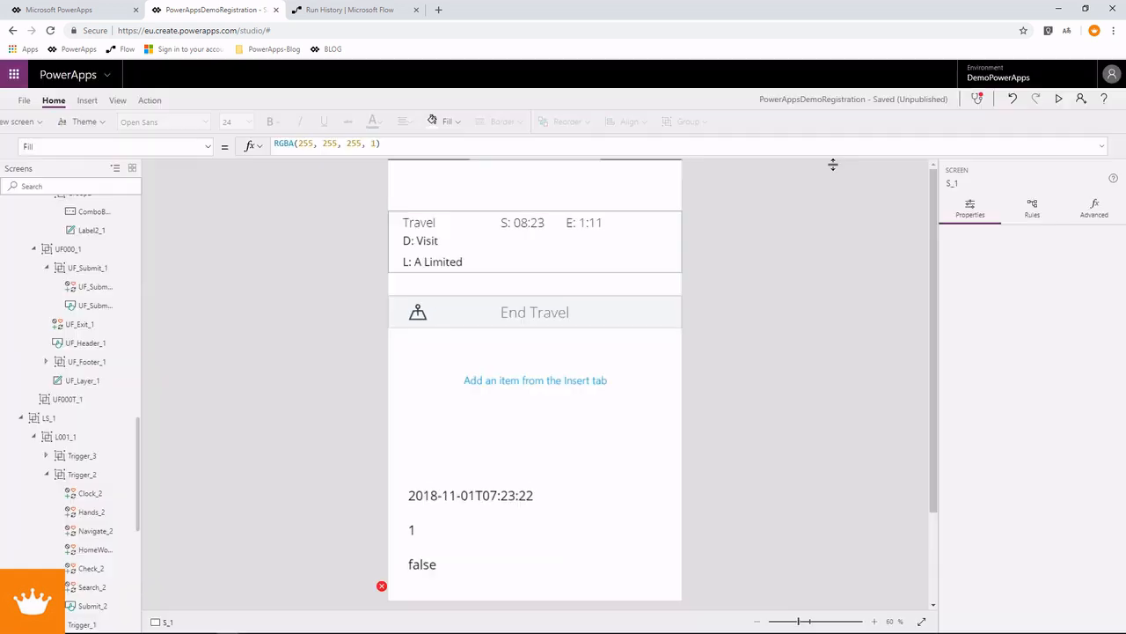
Step: Open the OnSelect formula of Submit_1 and break it up: IsEmpty condition on its own line, then a blank line before the If's closing parenthesis
left_click(570, 332)
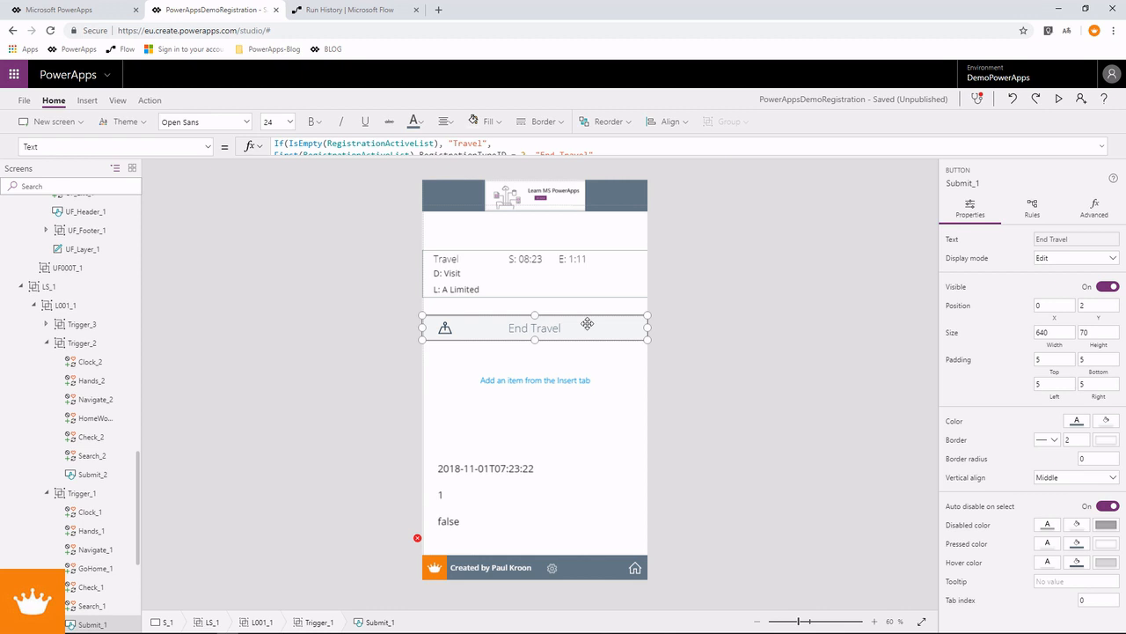
left_click(208, 146)
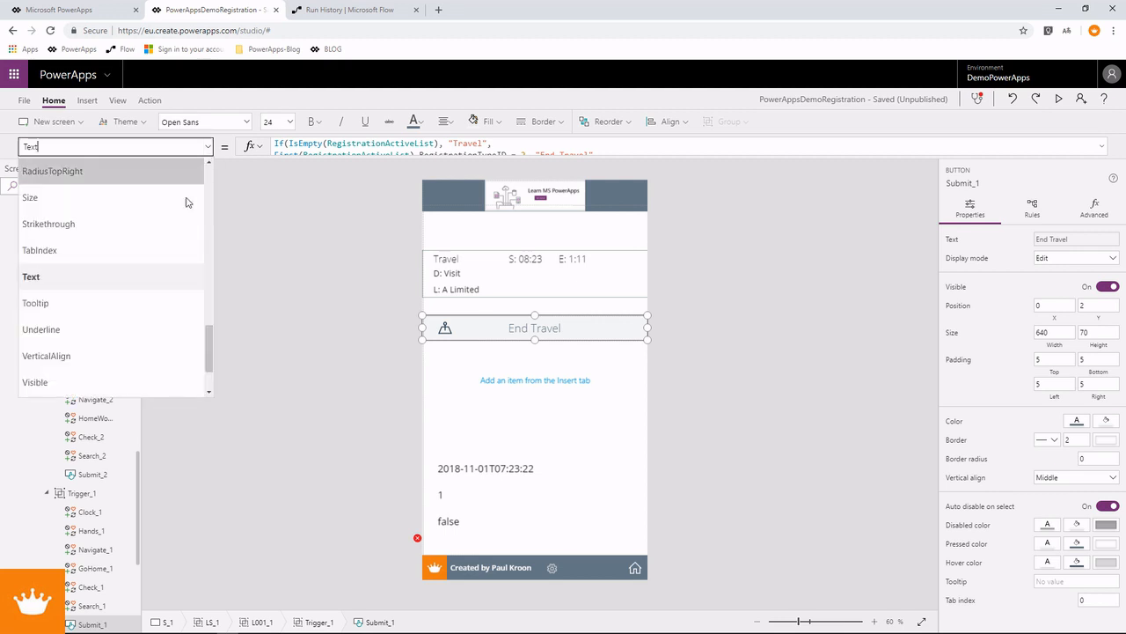
scroll(97, 329, "down", 1)
scroll(88, 290, "up", 4)
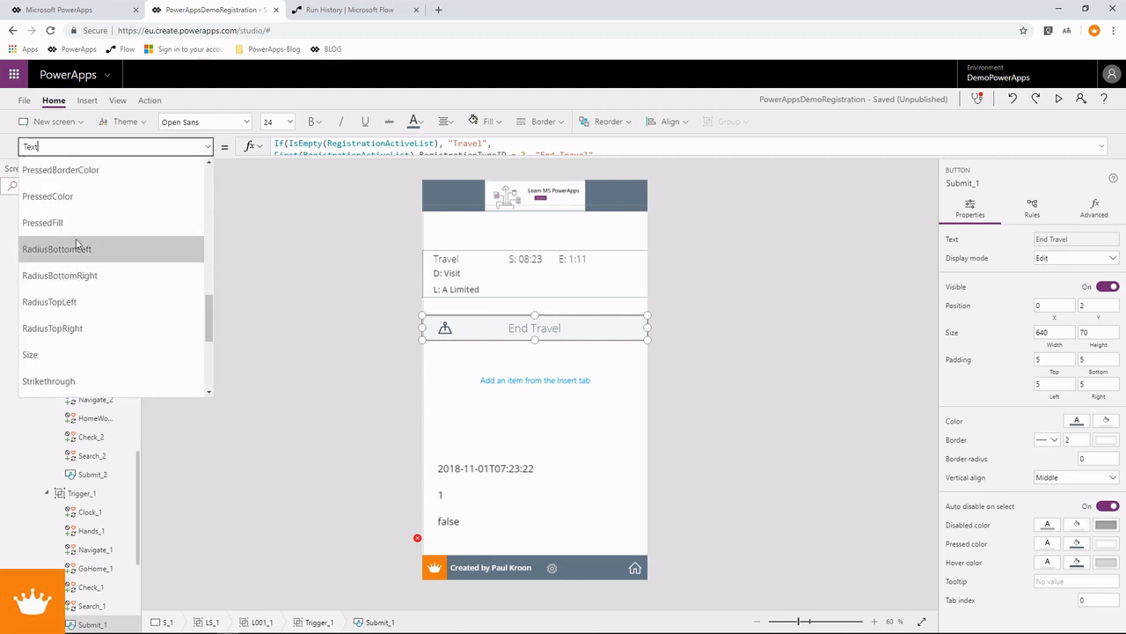
scroll(75, 231, "up", 2)
left_click(80, 264)
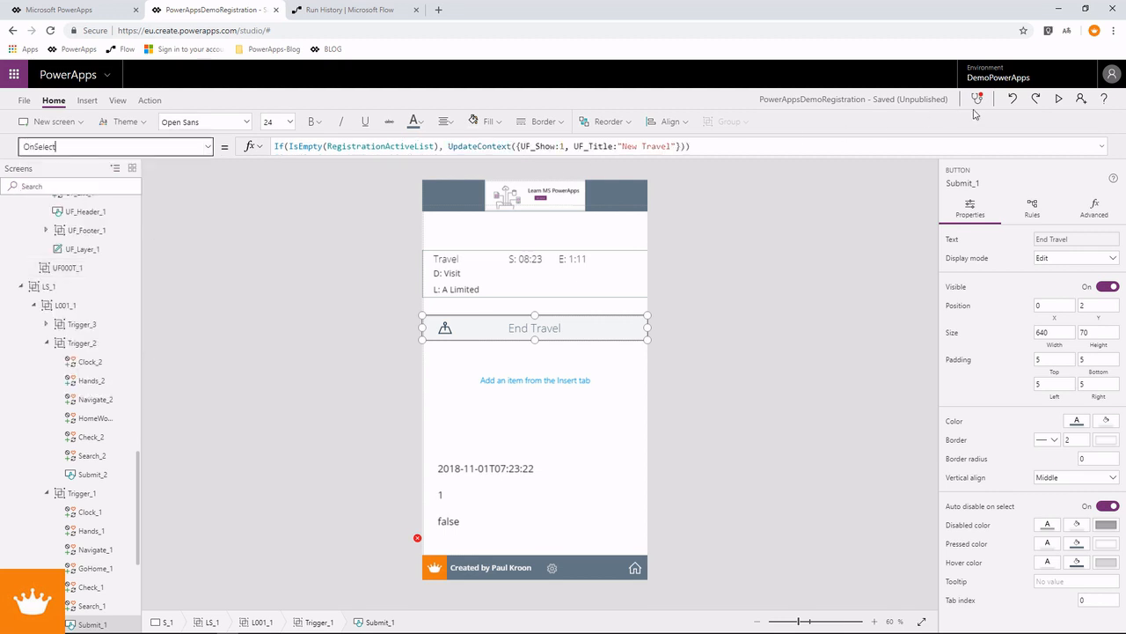
left_click(1098, 148)
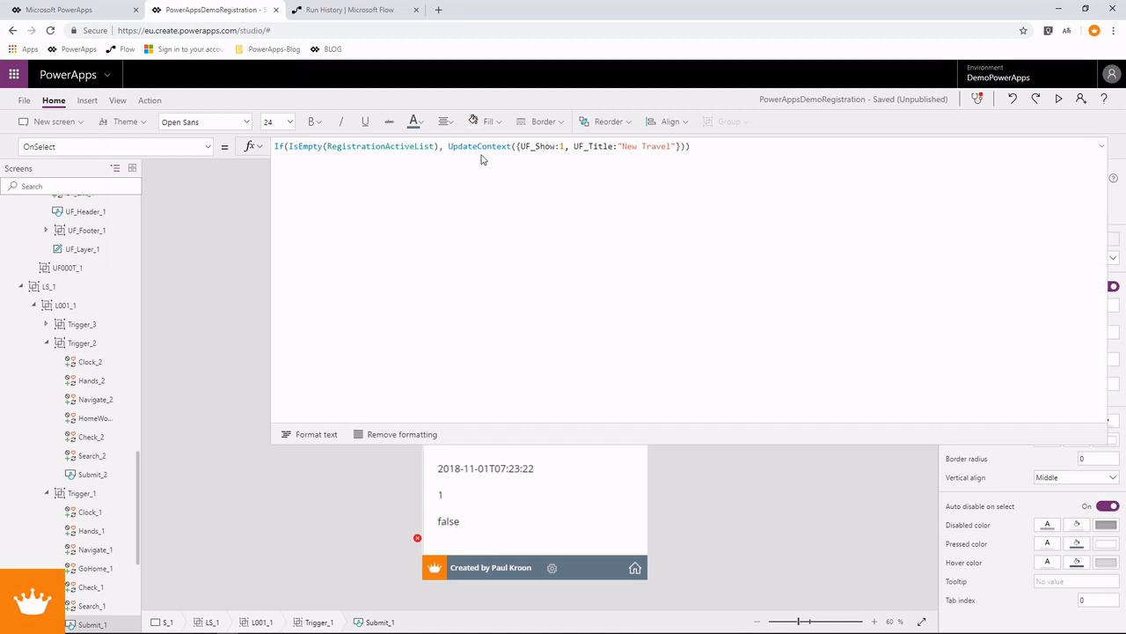
left_click(450, 146)
left_click(291, 147)
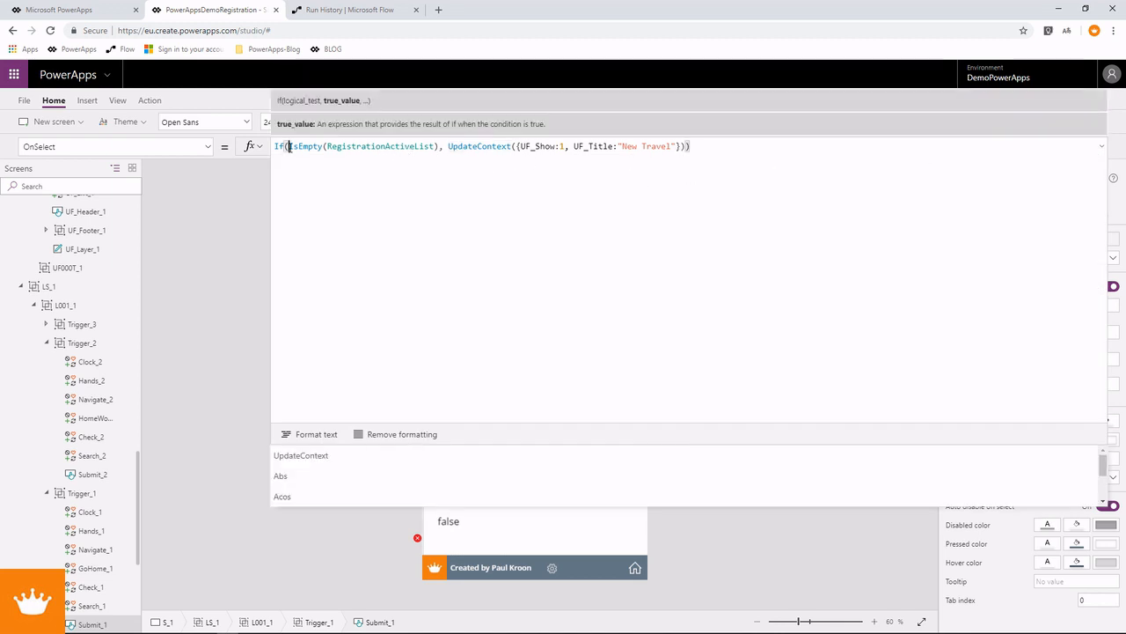
key("shift+Return")
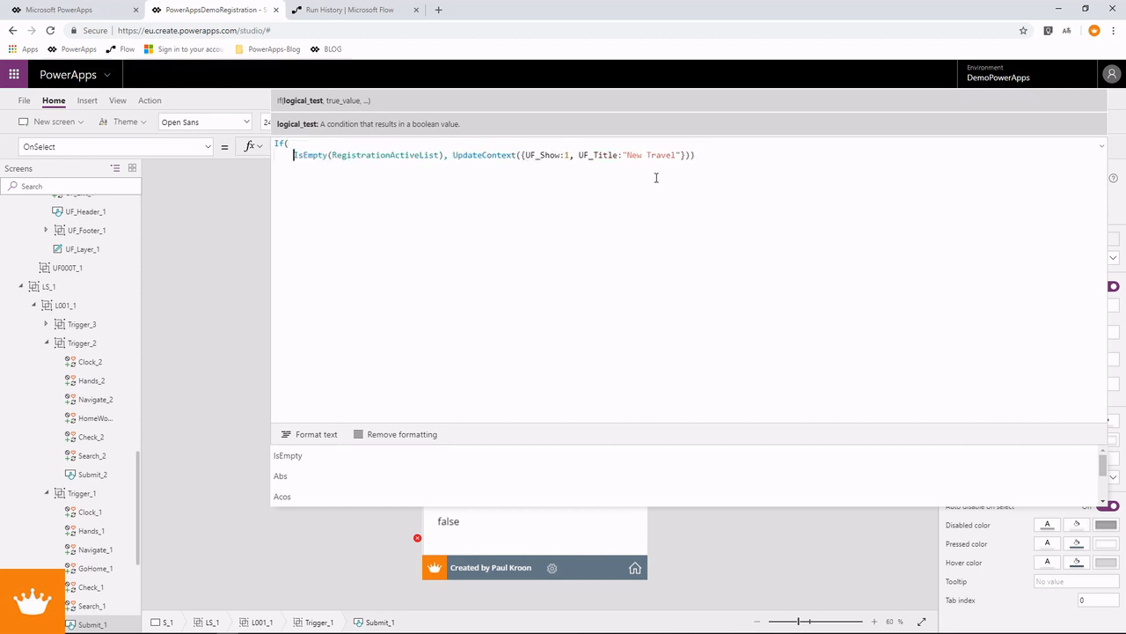
left_click(691, 155)
key("shift+Return")
key("shift+Return")
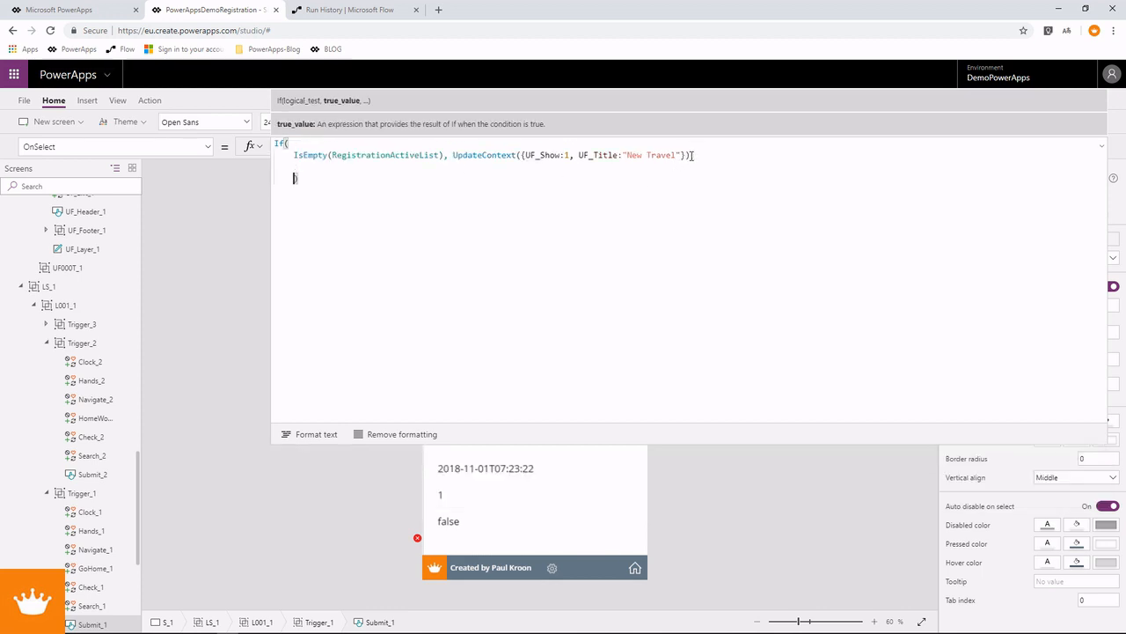
Step: Add First(RegistrationActiveList).RegistrationTypeID = 2 as a second condition on its own line in the If formula, after the New Travel result
key("BackSpace")
key("BackSpace")
key("BackSpace")
key("BackSpace")
left_click(699, 157)
type(",")
key("shift+Return")
type("First(RegistrationActiveList).RegistrationTypeID = 2")
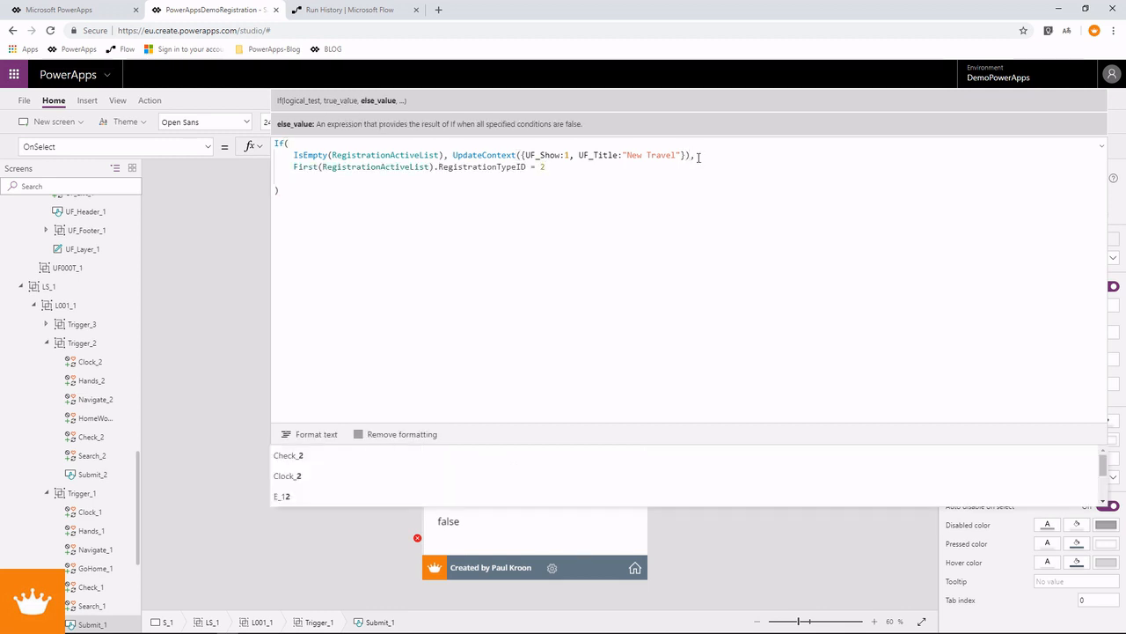
type(",")
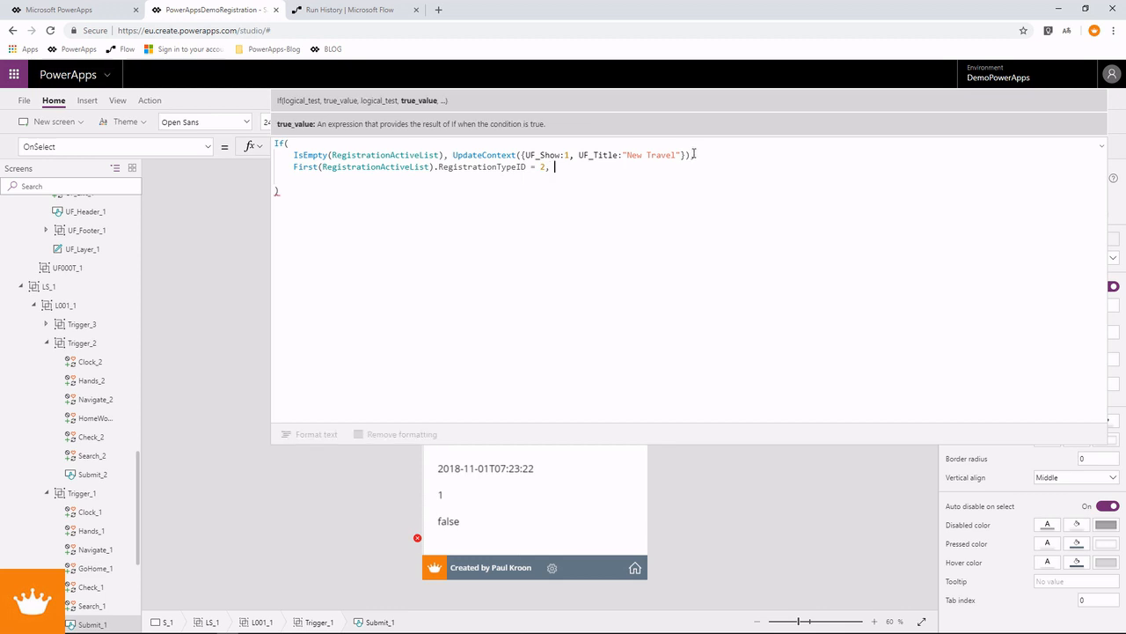
Step: Give the second condition the result UpdateContext({UF_Show:3, UF_Title:"End Travel"}), based on a copy of the New Travel one, and collapse the formula editor
left_click_drag(693, 154, 456, 155)
key("ctrl+c")
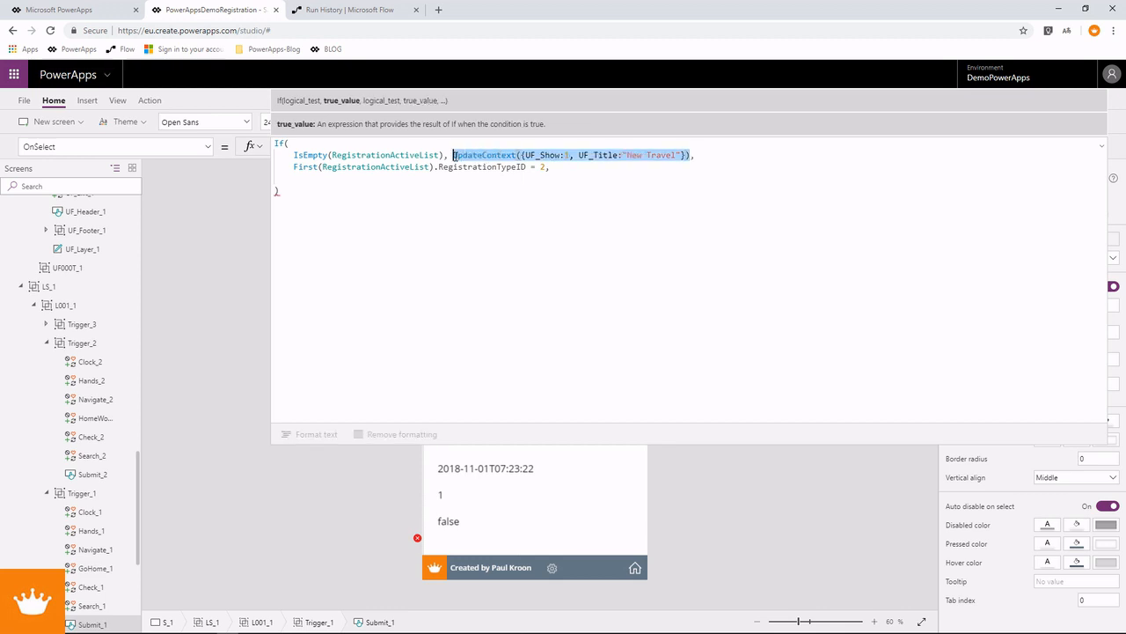
left_click(552, 168)
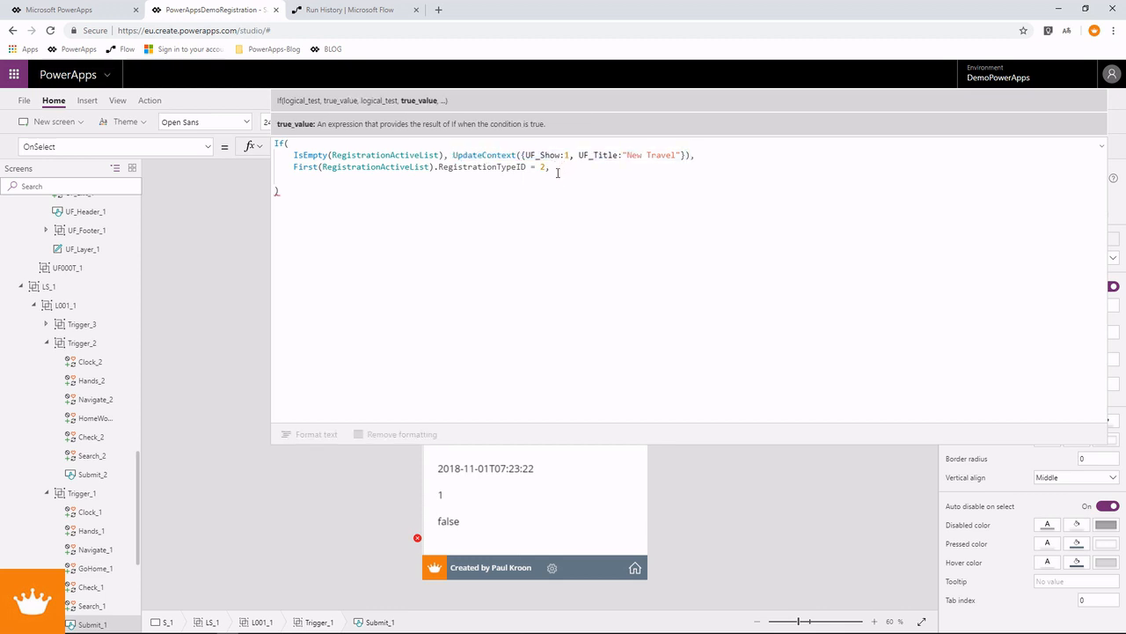
key("ctrl+v")
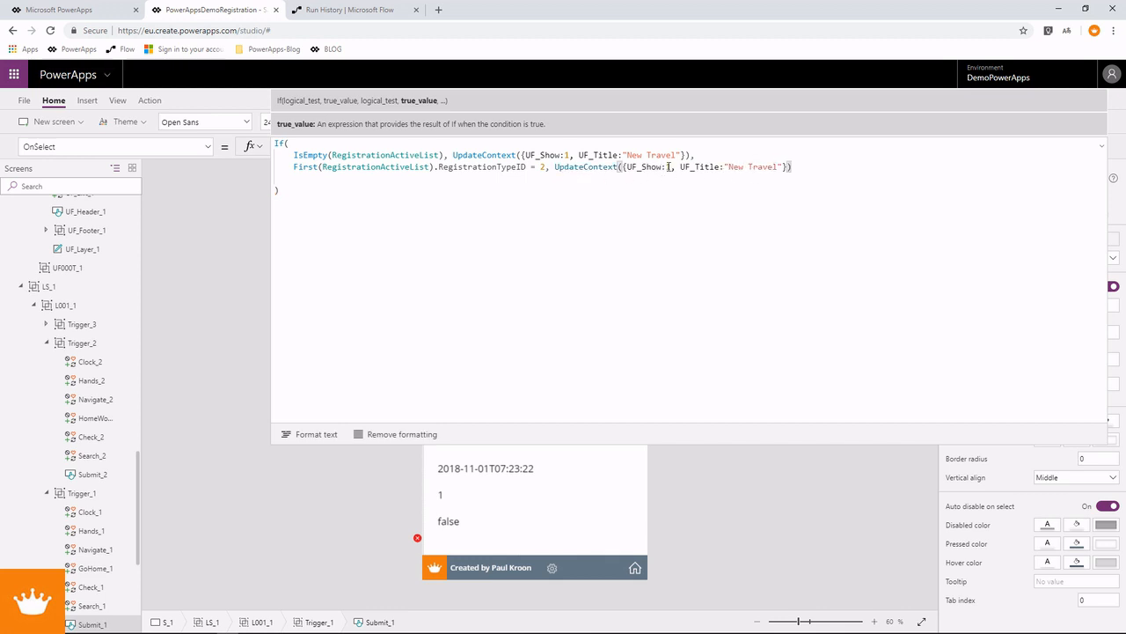
double_click(669, 167)
type("3")
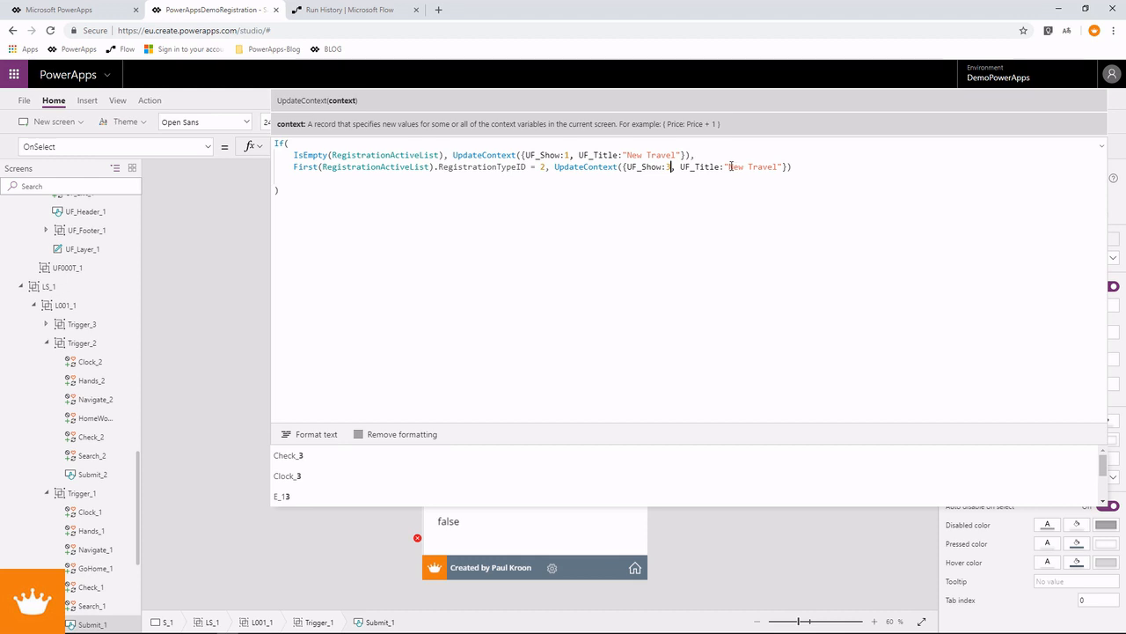
left_click_drag(730, 166, 744, 166)
type("End")
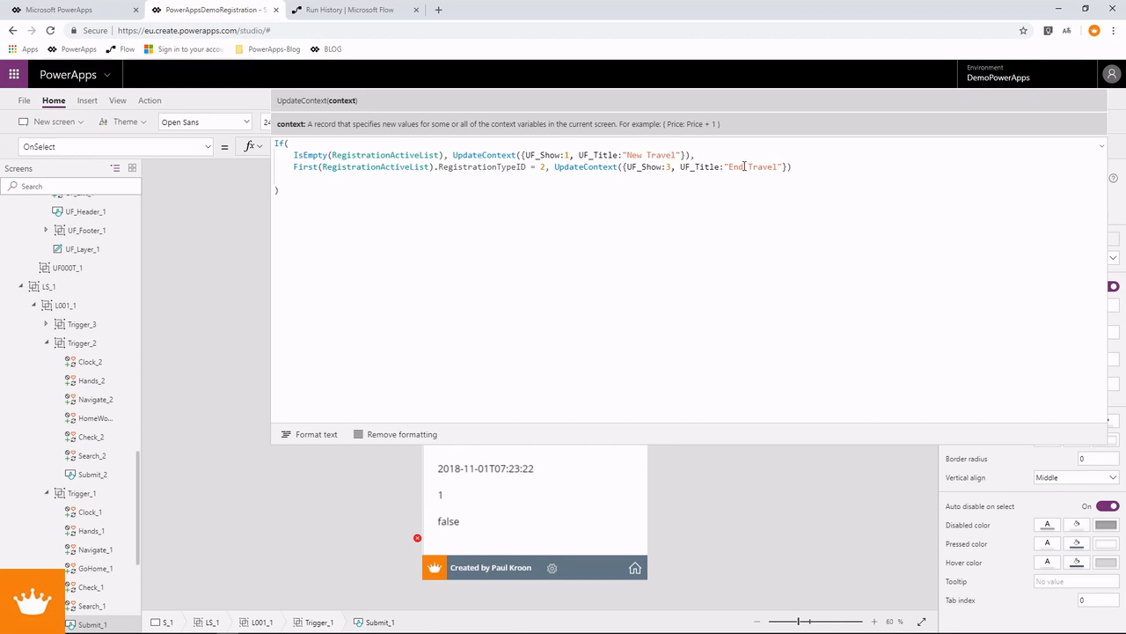
left_click(1105, 149)
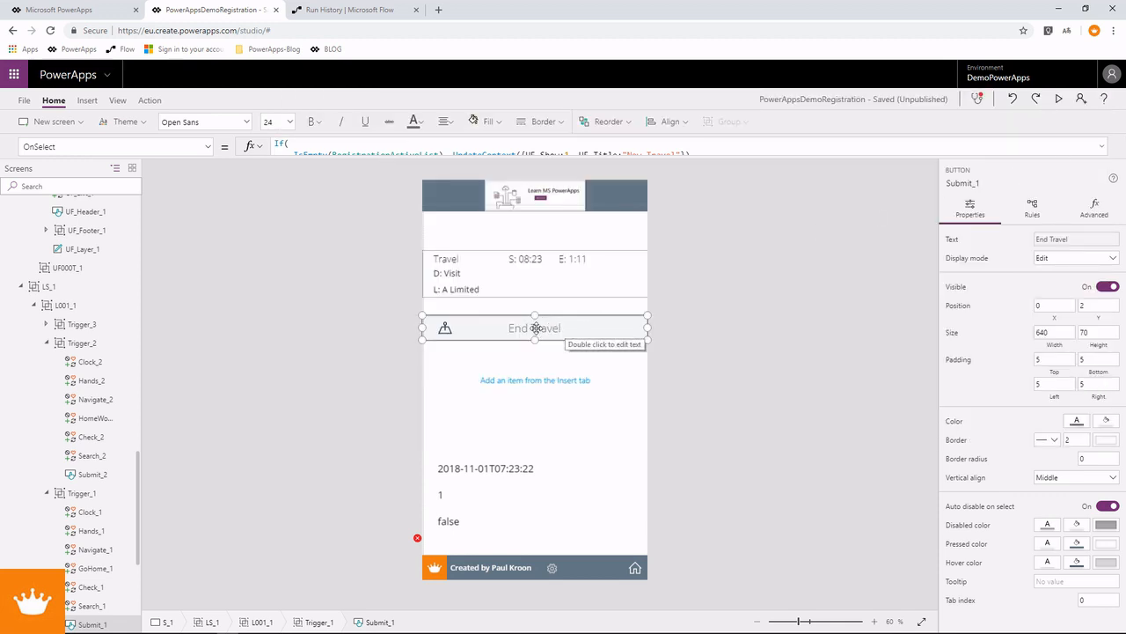
Step: Preview the app, open the End Travel form from its button, and close the form again
left_click(1060, 99)
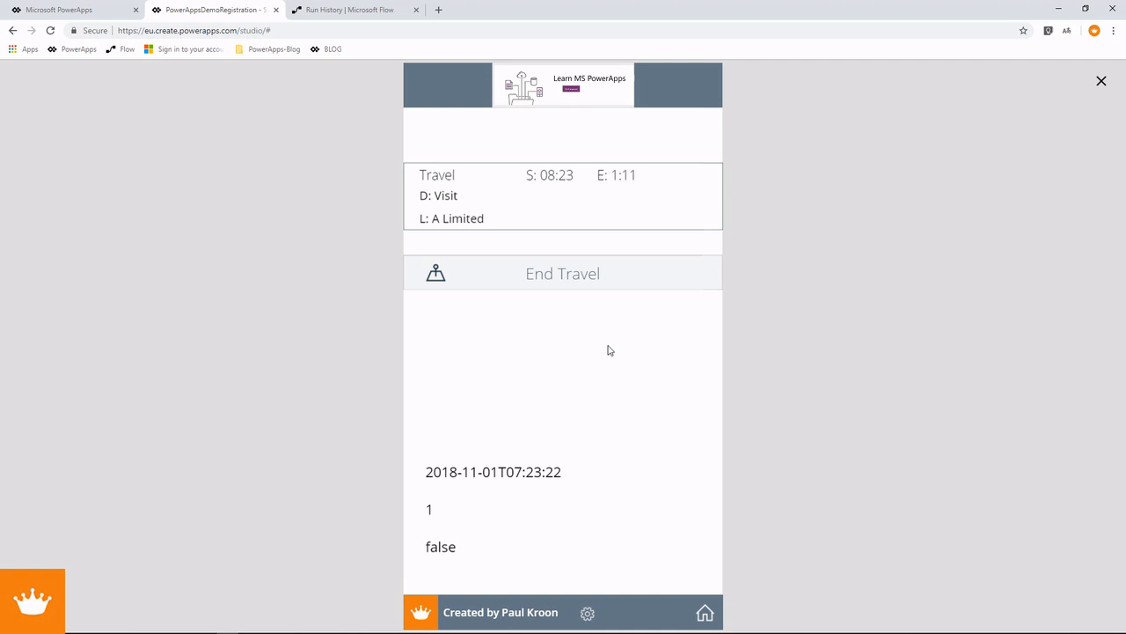
left_click(583, 289)
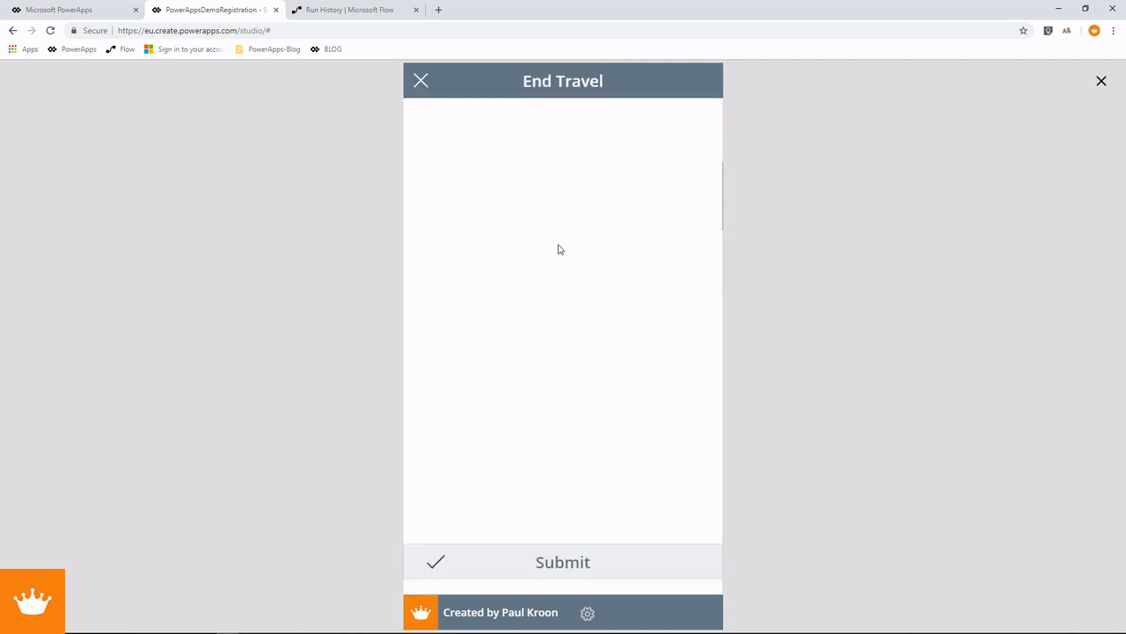
left_click(420, 81)
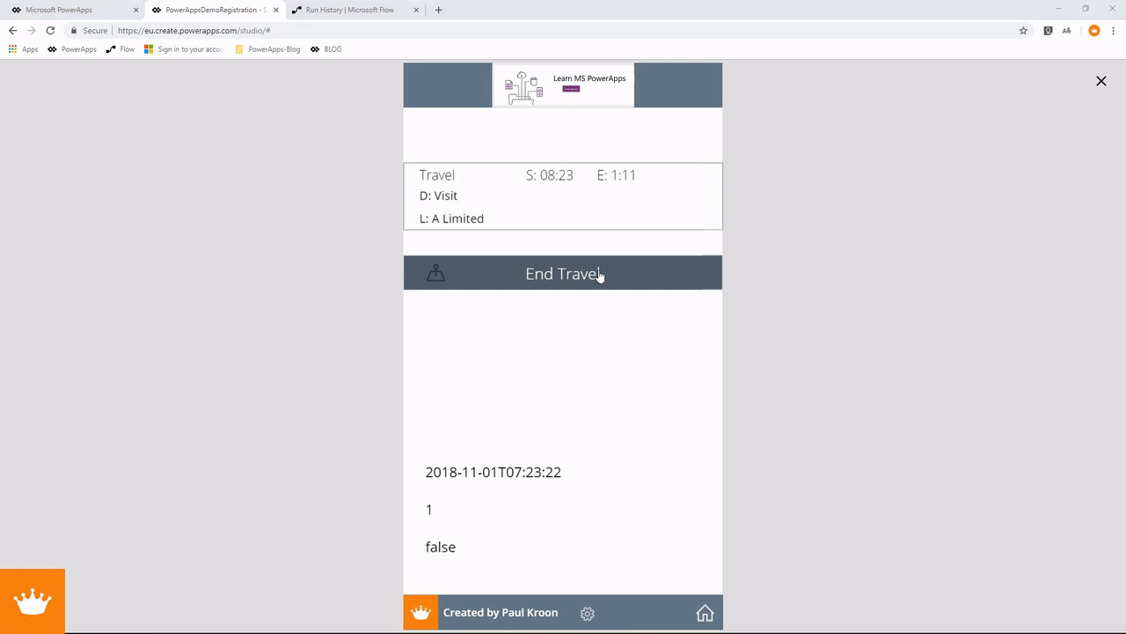
Step: Switch to SQL Server Management Studio and edit the Registrations update query to target RegistrationID 13, with the DestinationTypeID assignment commented out
key("alt+Tab")
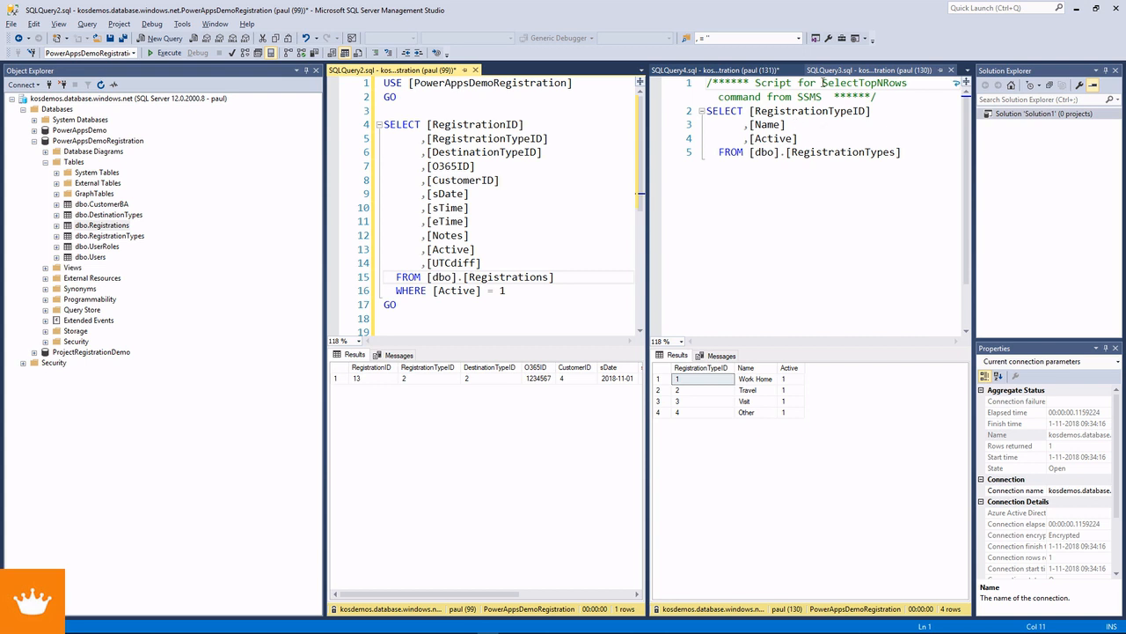
left_click(738, 70)
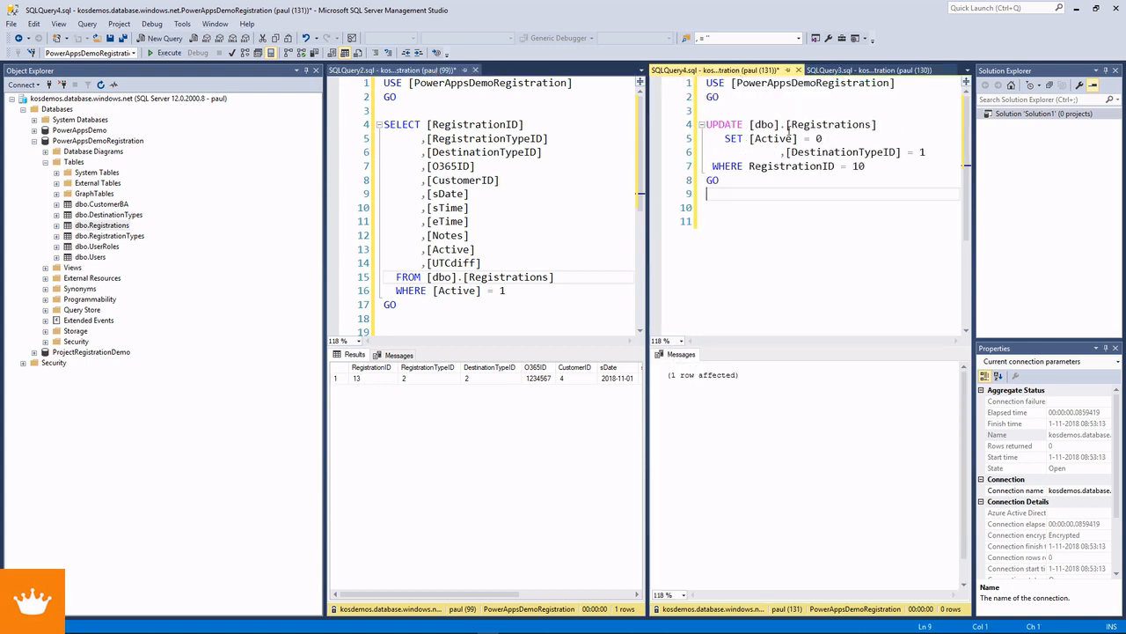
left_click(862, 167)
type("3")
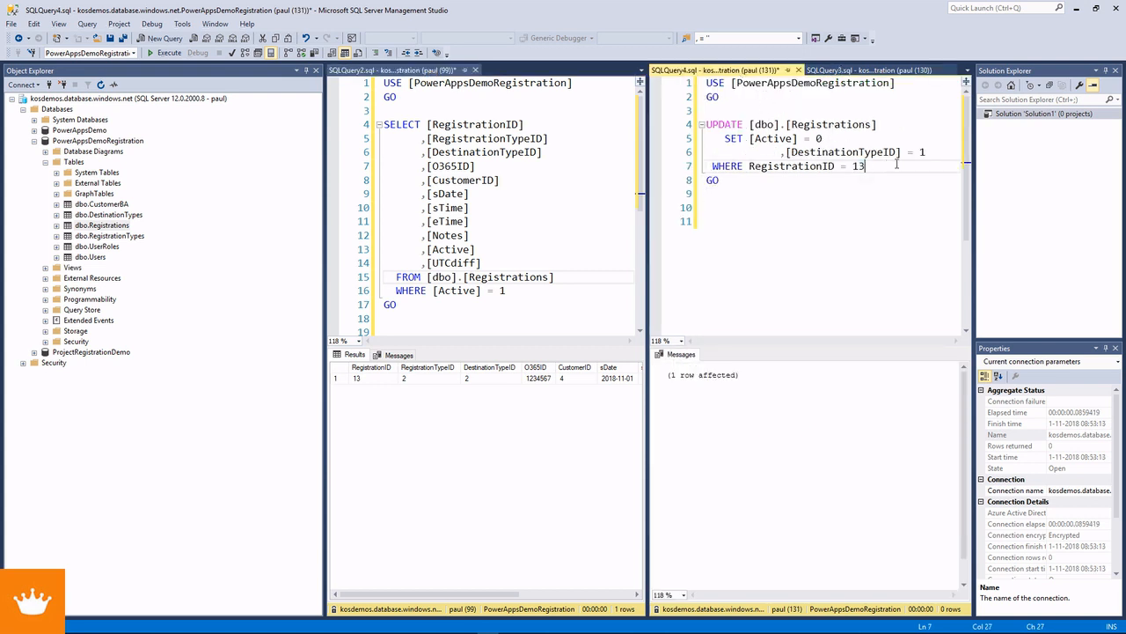
double_click(819, 140)
double_click(923, 152)
left_click(784, 153)
type("--")
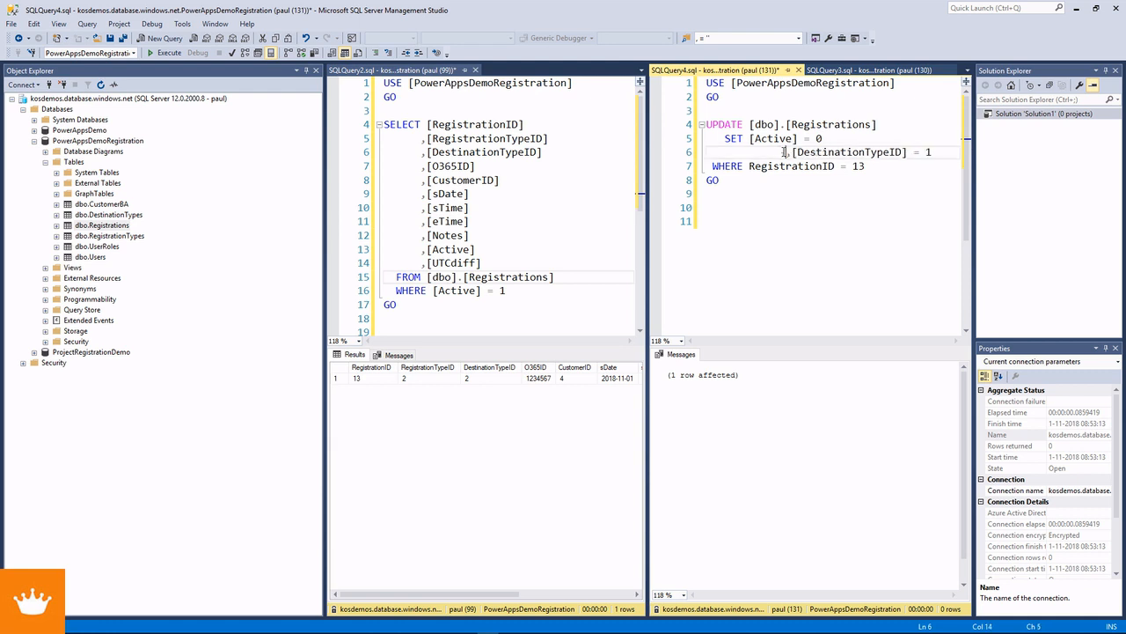
Step: Execute the Registrations update and rerun the query that selects the active registrations
key("F5")
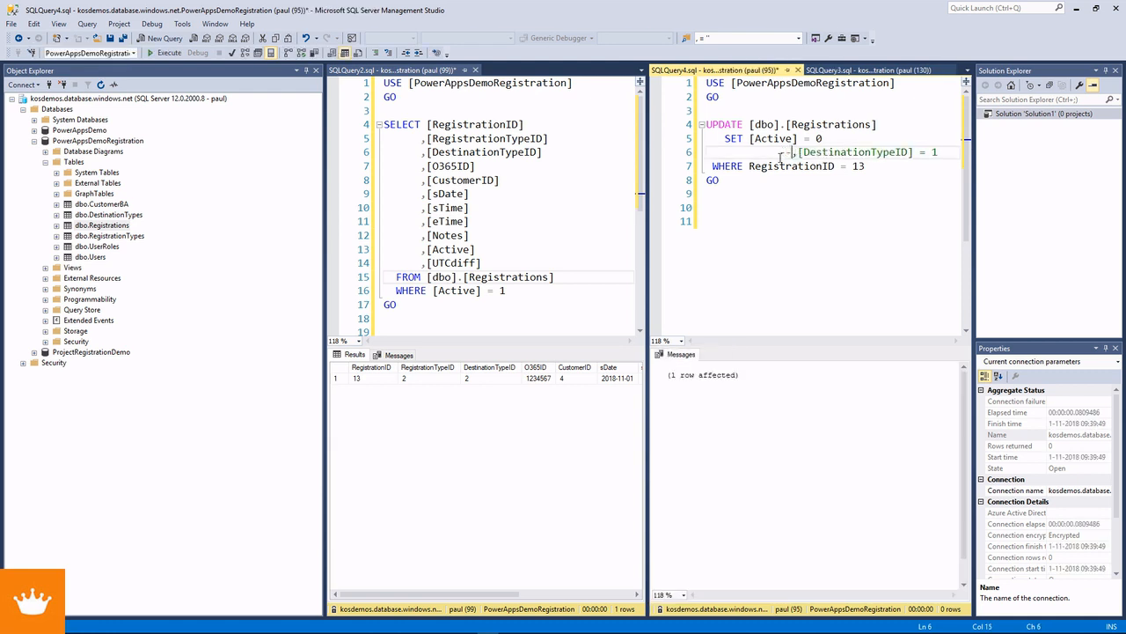
left_click(475, 238)
key("F5")
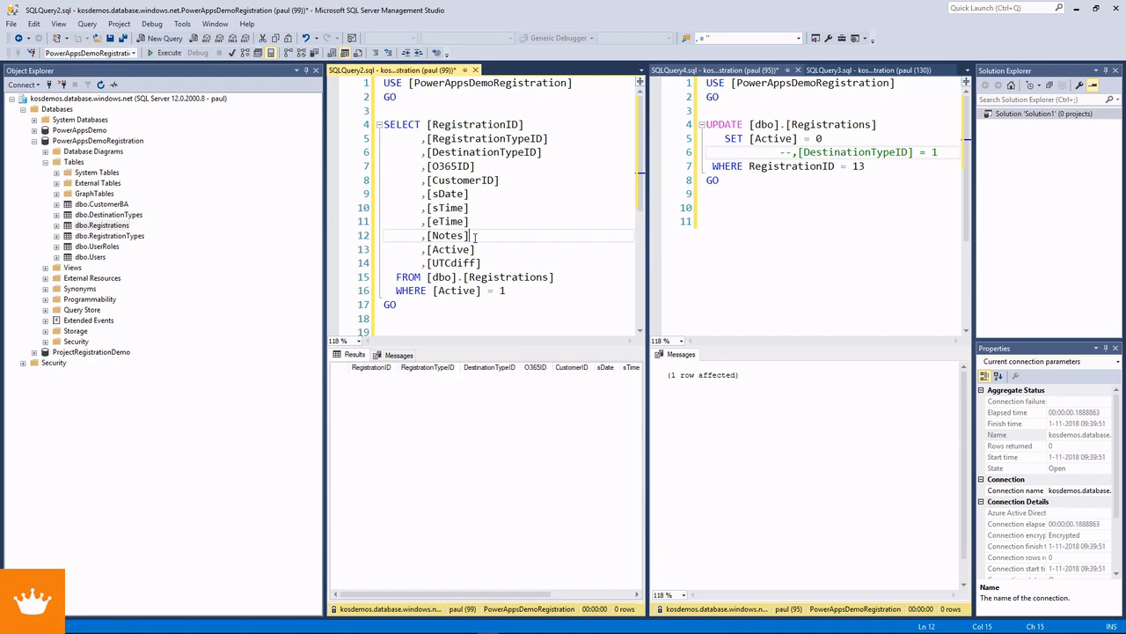
Step: Switch back to the PowerApps preview and refresh the active registrations with the Get RegistrationActive event, then hide the event list
key("alt+Tab")
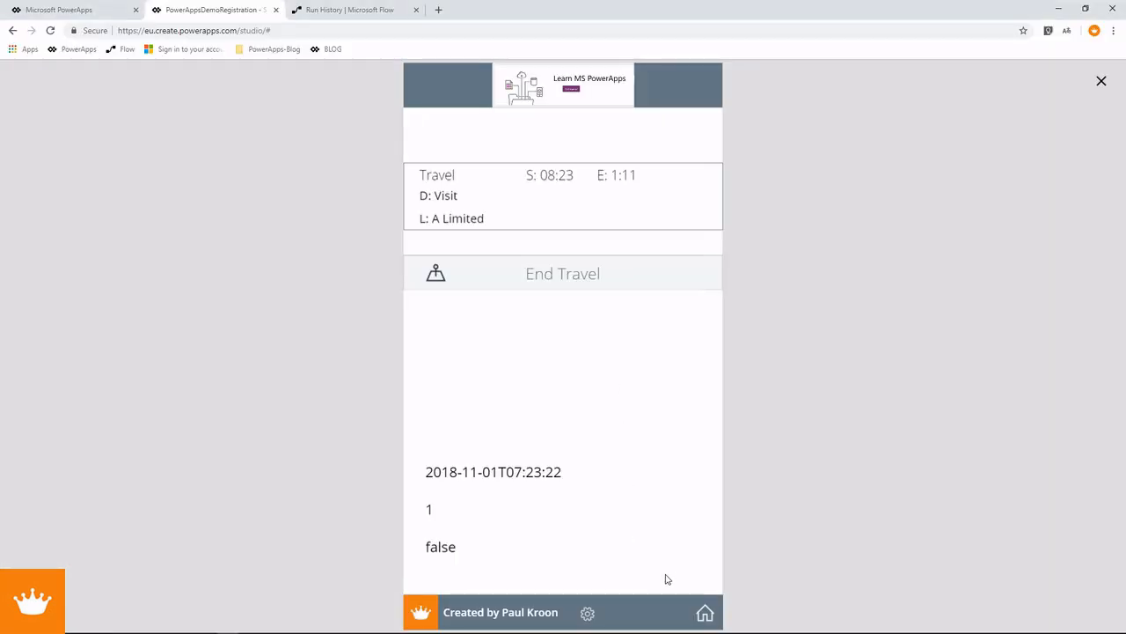
left_click(587, 614)
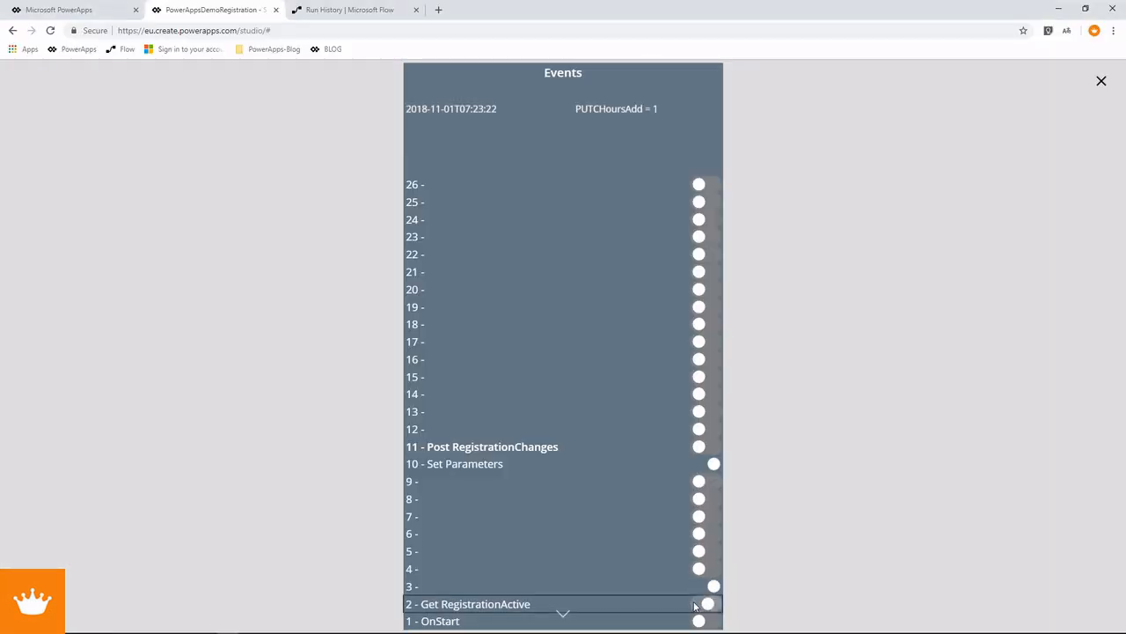
left_click(566, 618)
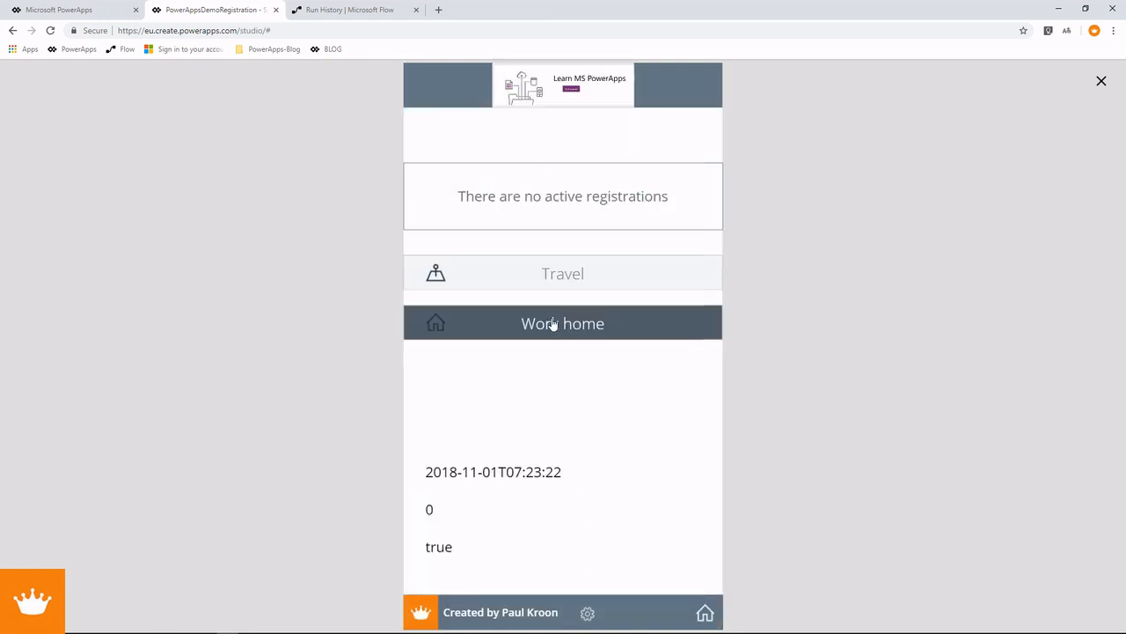
Step: Close the preview and run the Work home button in the editor to show the New Work home form
left_click(1100, 81)
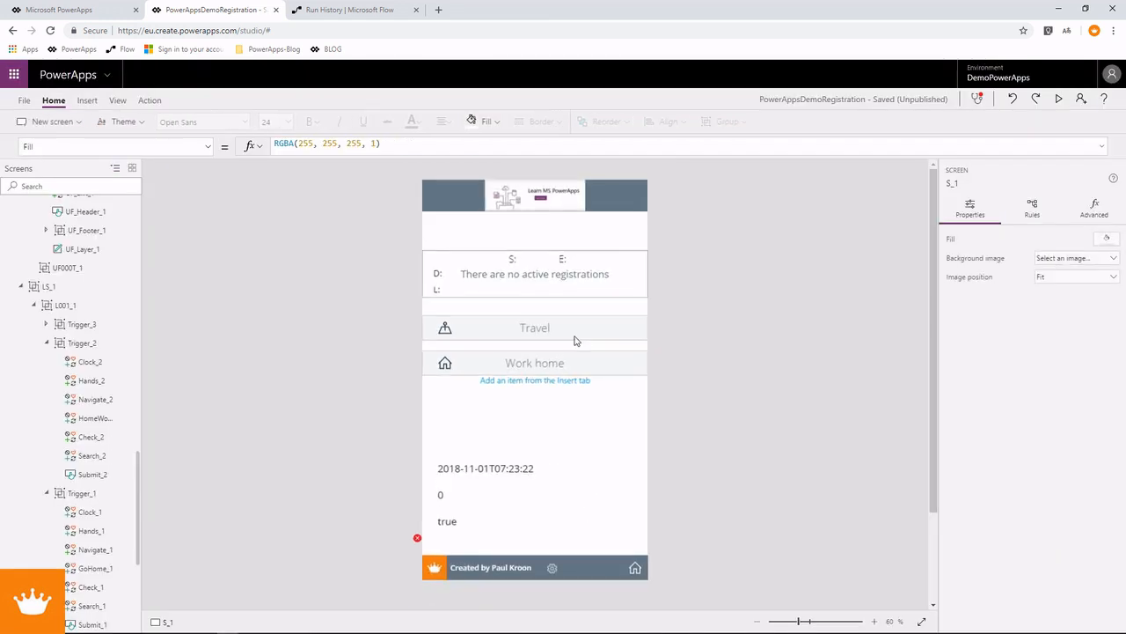
left_click(542, 368)
left_click(543, 367, "alt")
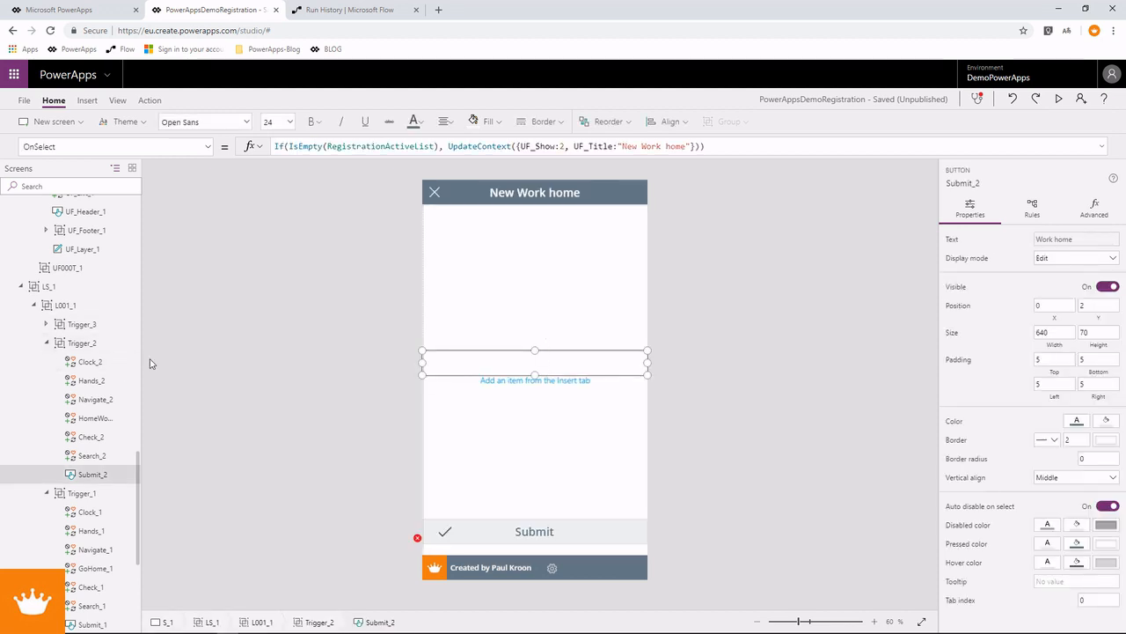
Step: Collapse the Trigger groups, L001_1, Group4, Group3, Group2 and UF000_1 in the screen's control tree
left_click(40, 343)
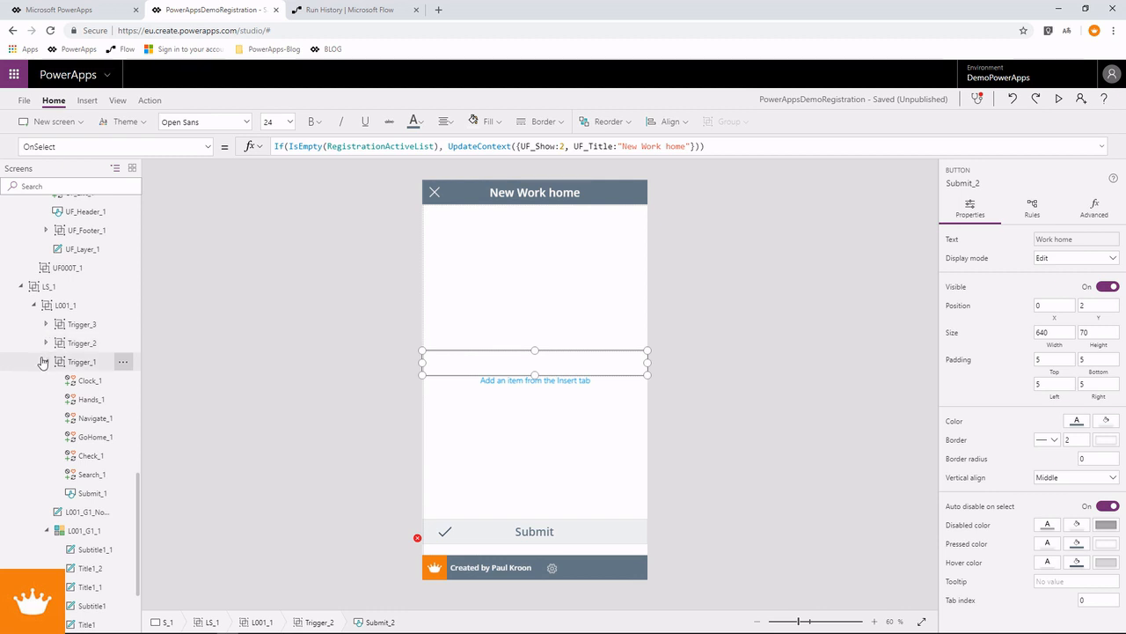
left_click(47, 361)
scroll(40, 352, "up", 5)
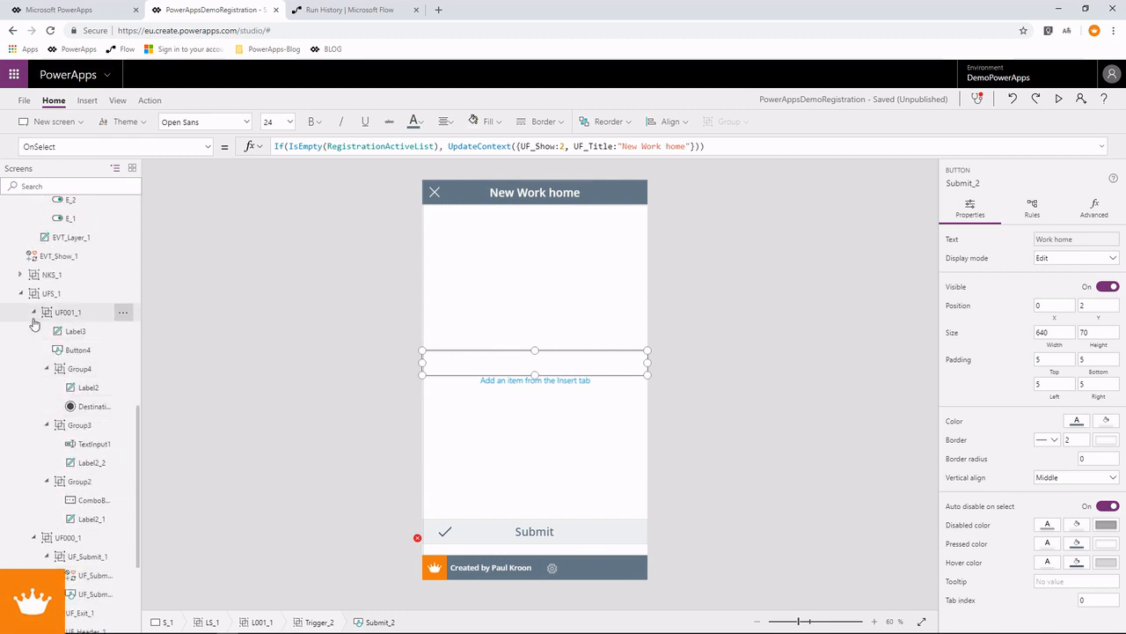
left_click(46, 369)
left_click(46, 387)
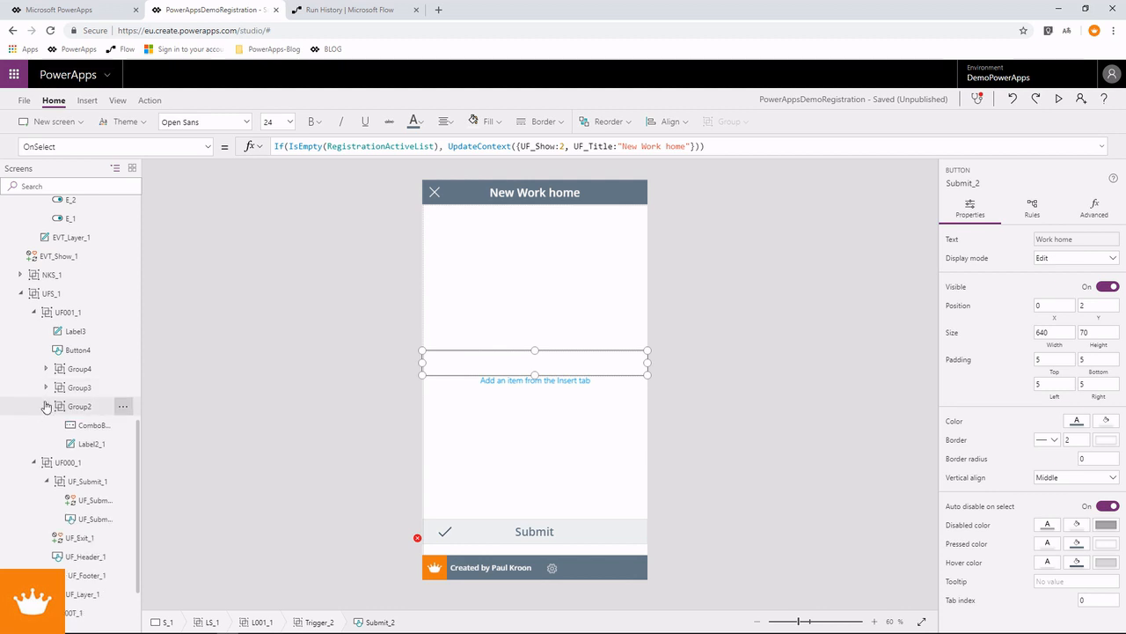
left_click(46, 407)
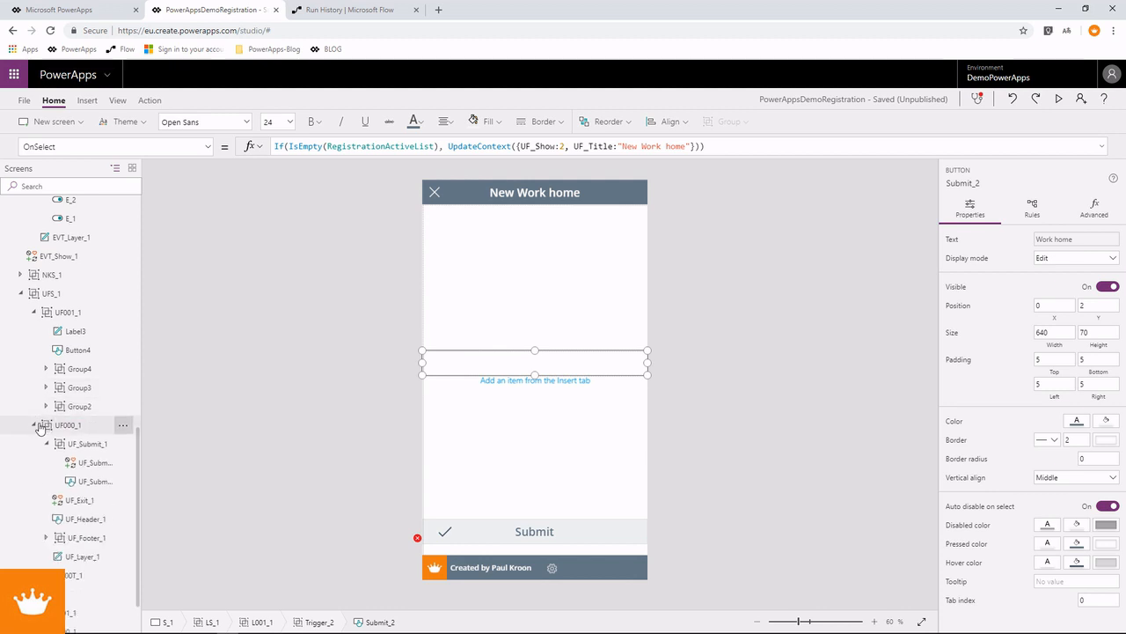
left_click(34, 424)
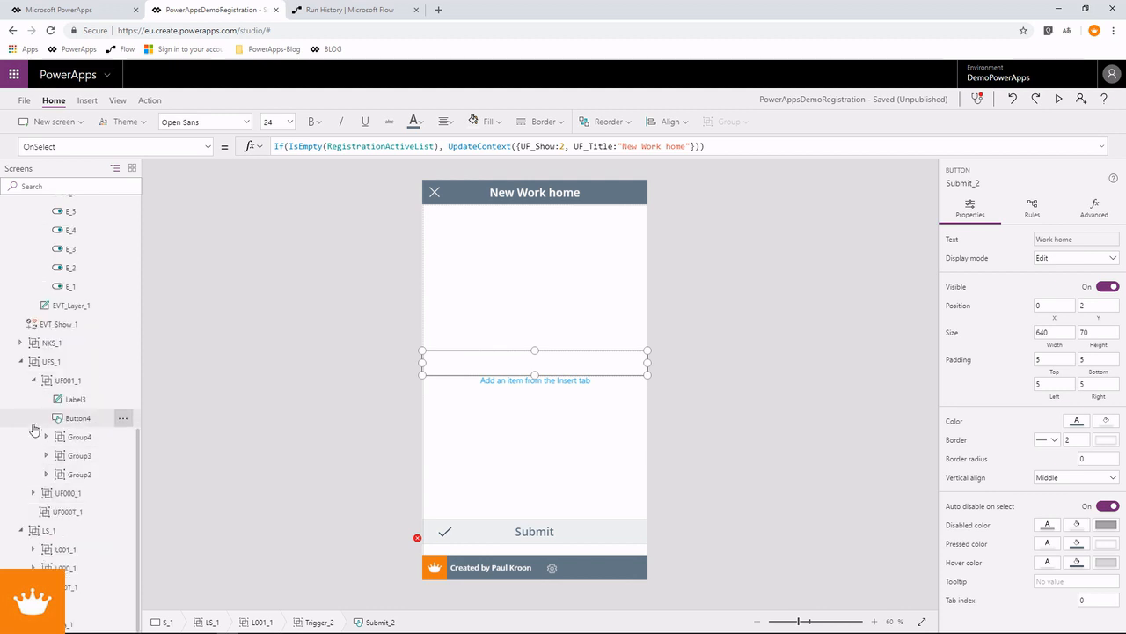
Step: Duplicate the UF001_1 group inside UFS_1 and rename the copy UF002_1
left_click(59, 384)
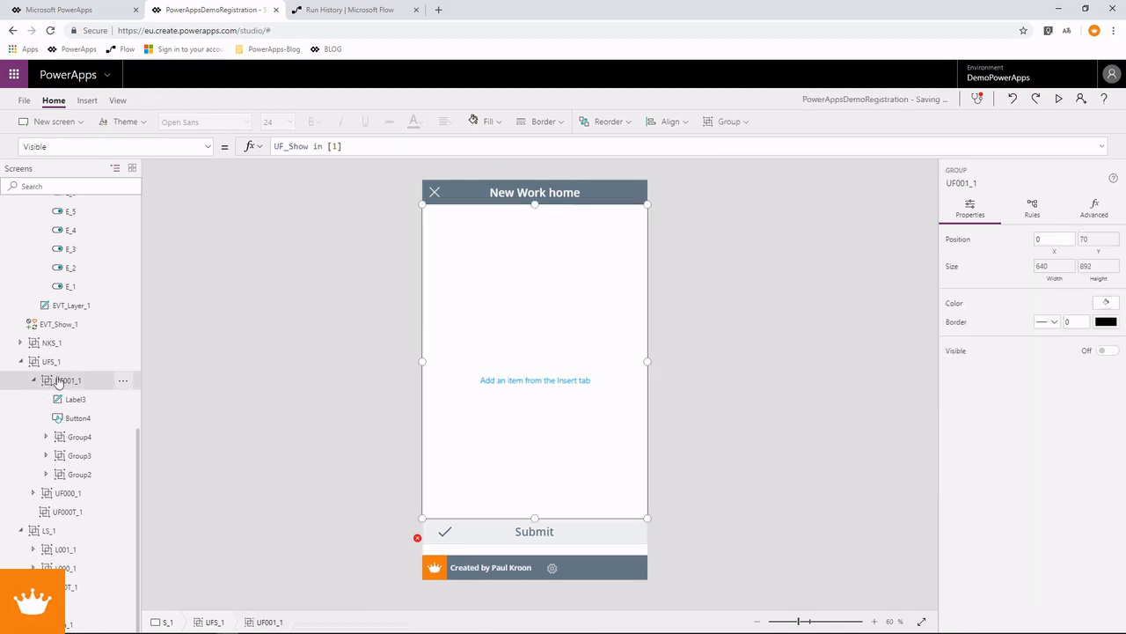
left_click(52, 363)
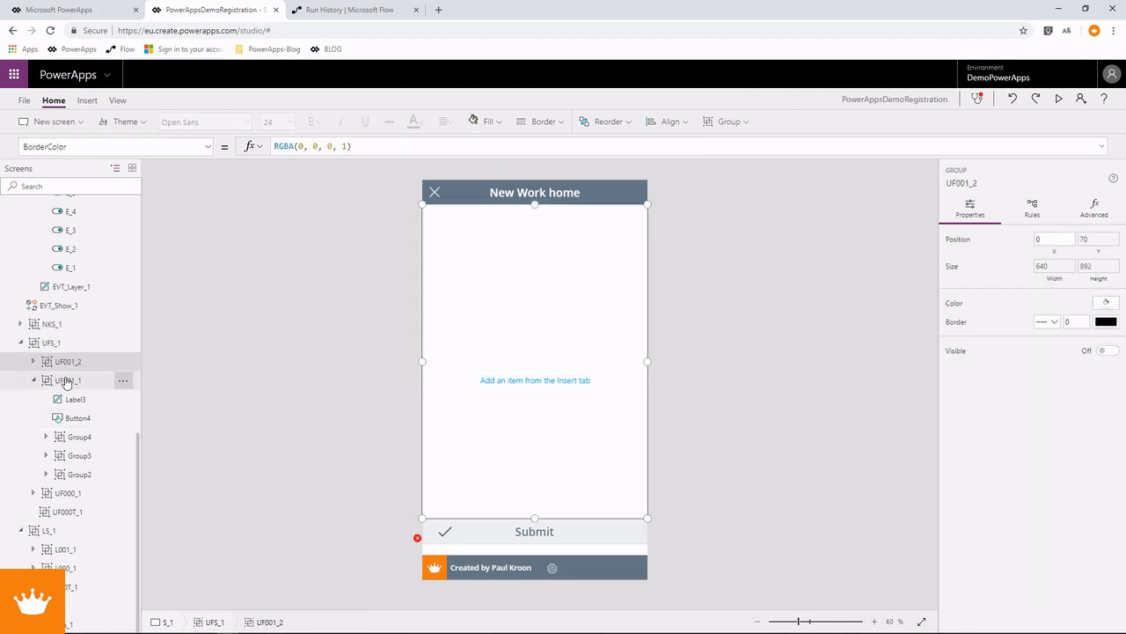
right_click(70, 366)
left_click(97, 454)
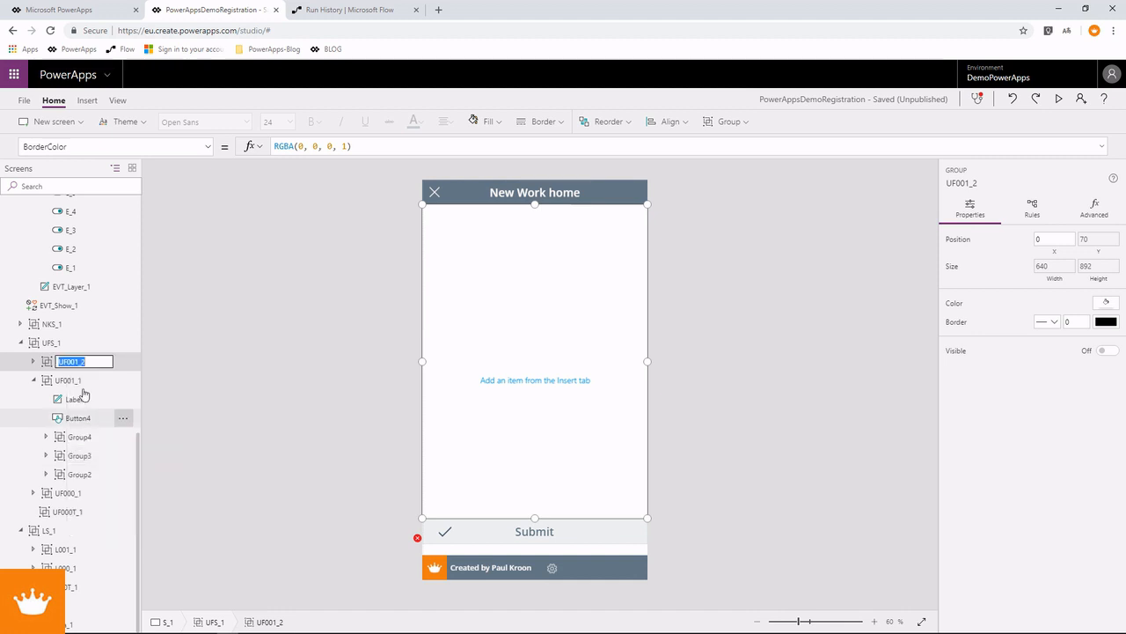
left_click(79, 362)
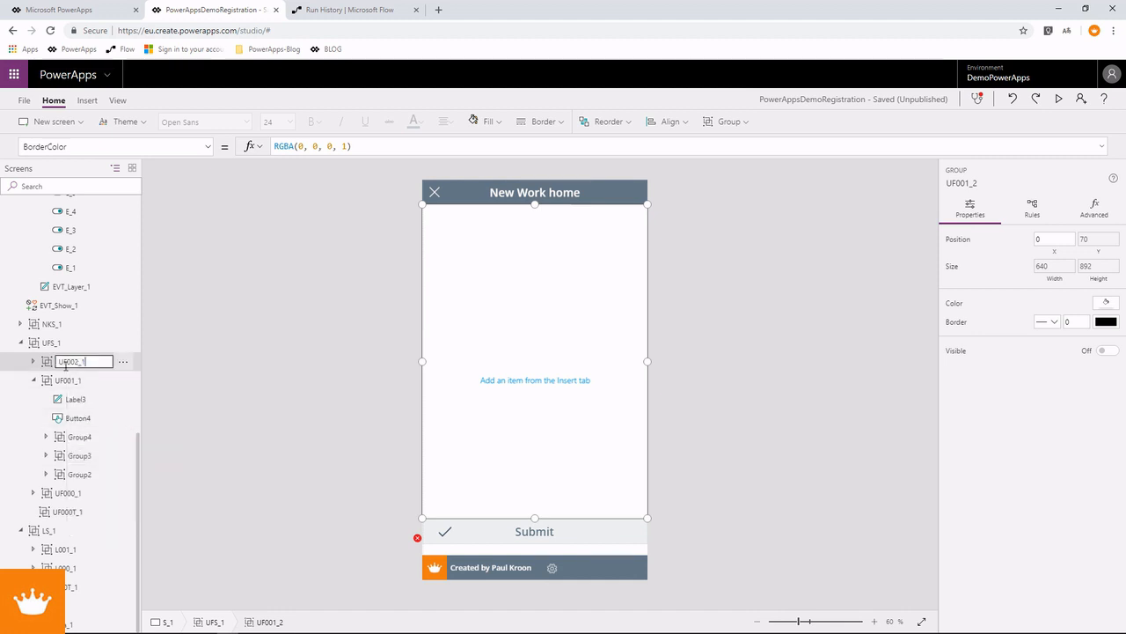
key("Return")
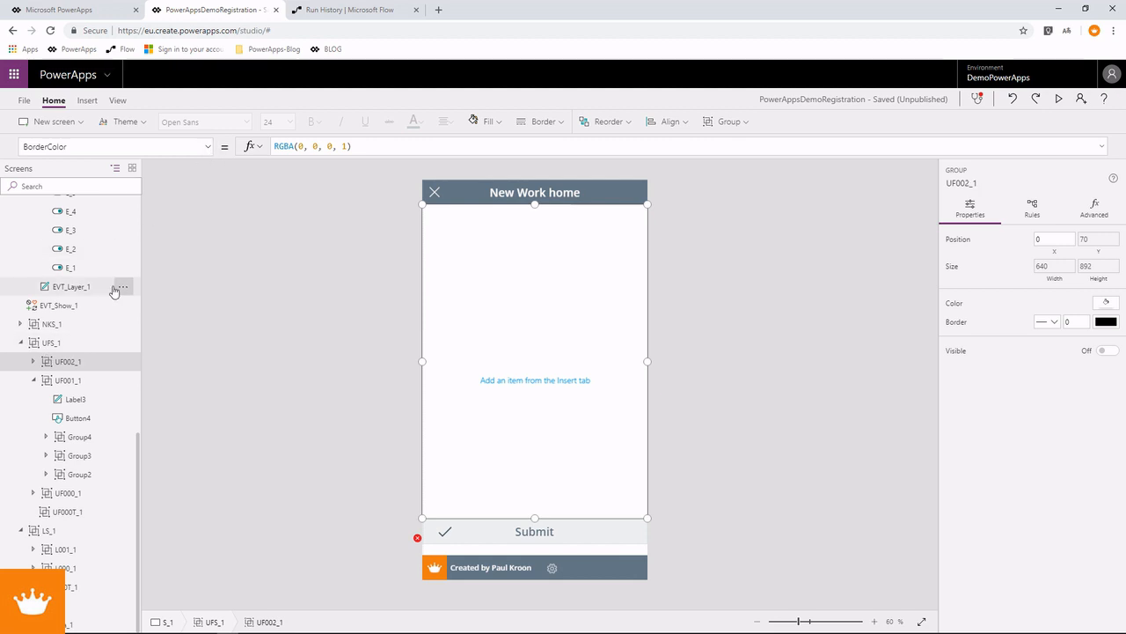
Step: Set the Visible property of the UF002_1 group to UF_Show in [2]
left_click(209, 146)
left_click(96, 301)
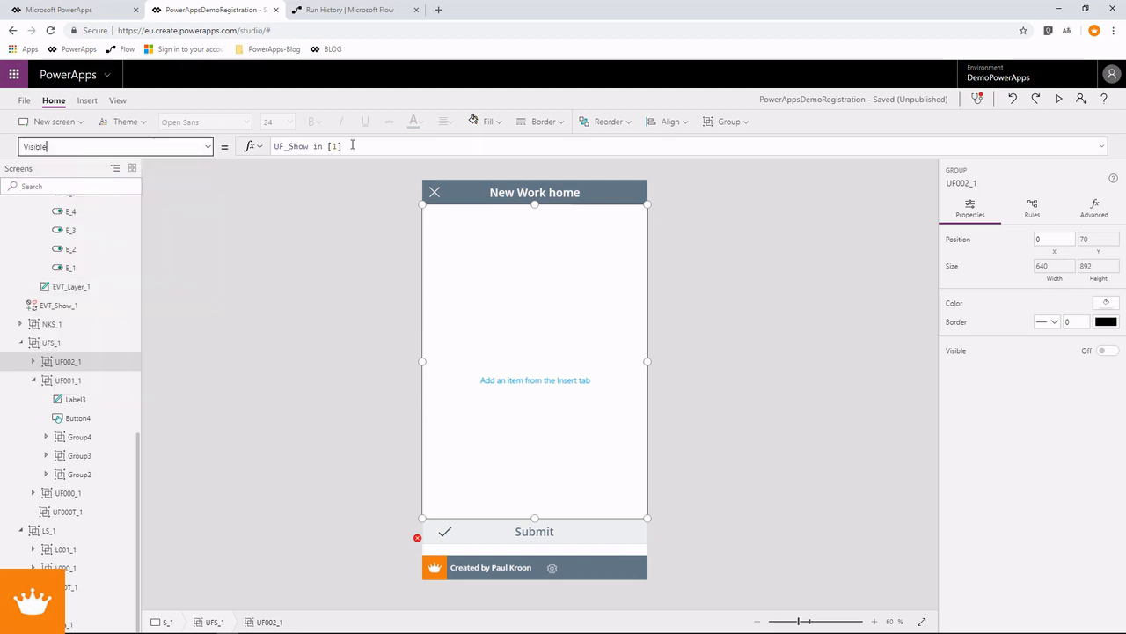
double_click(335, 146)
type("2")
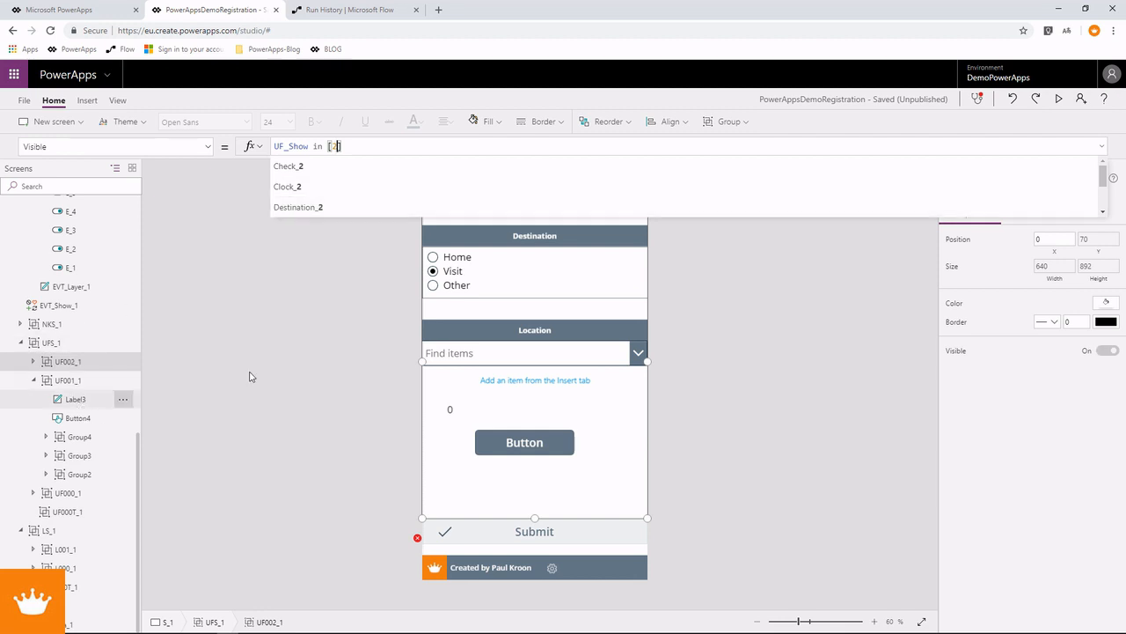
Step: Delete the Destination label and its radio options from Group4_1 in the UF002_1 form
left_click(474, 250)
left_click(481, 267, "shift")
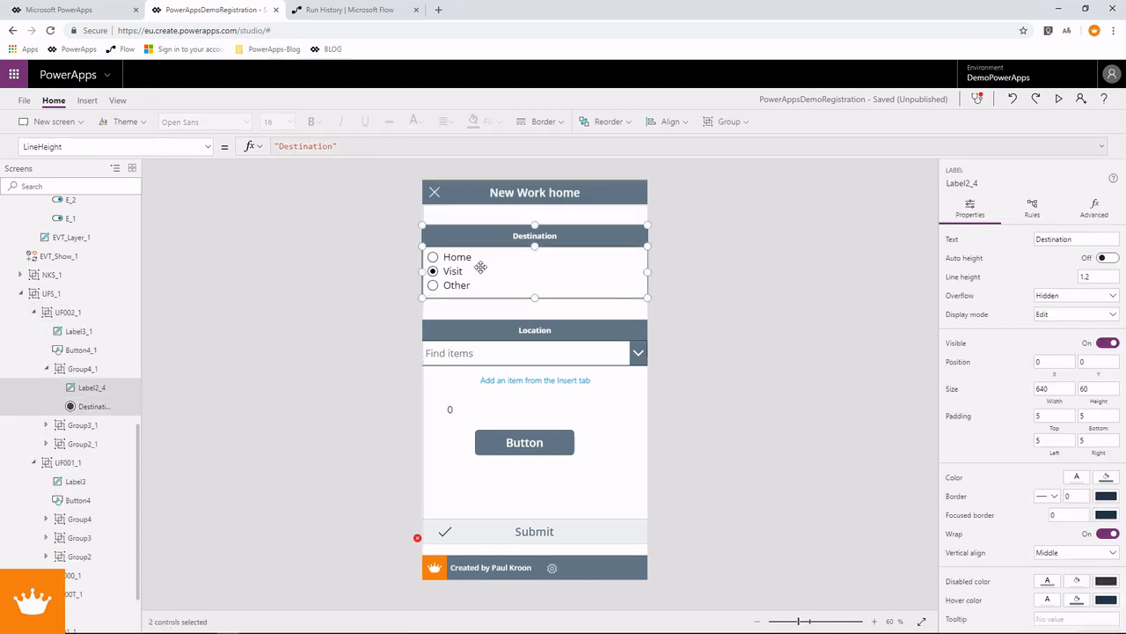
key("Delete")
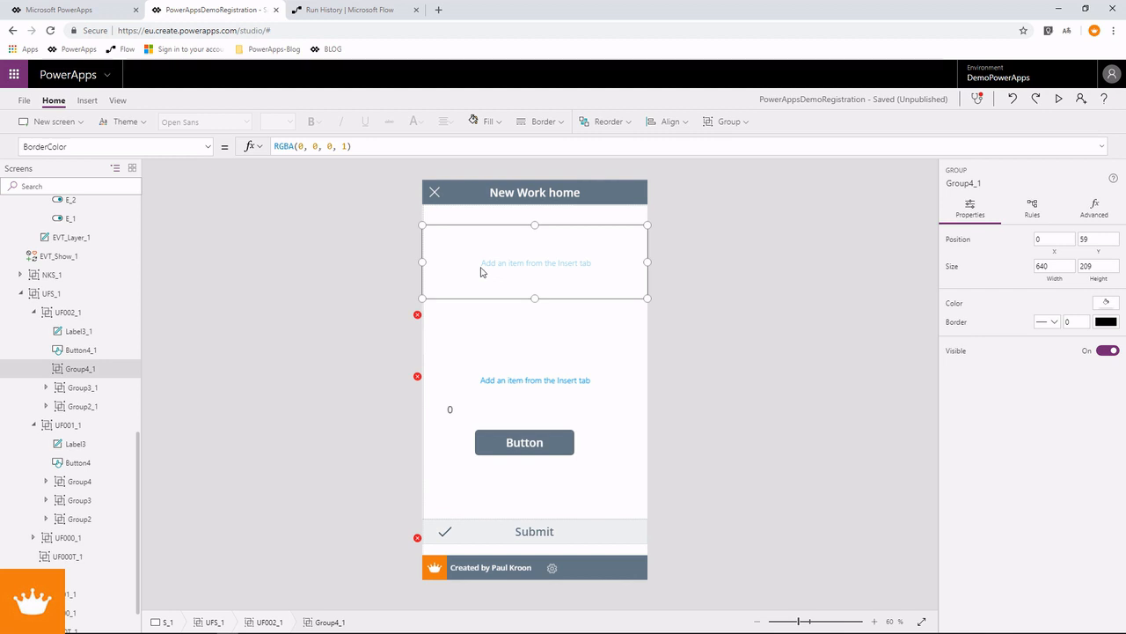
Step: Set the Visible property of the Location group Group2_1 to true
left_click(417, 315)
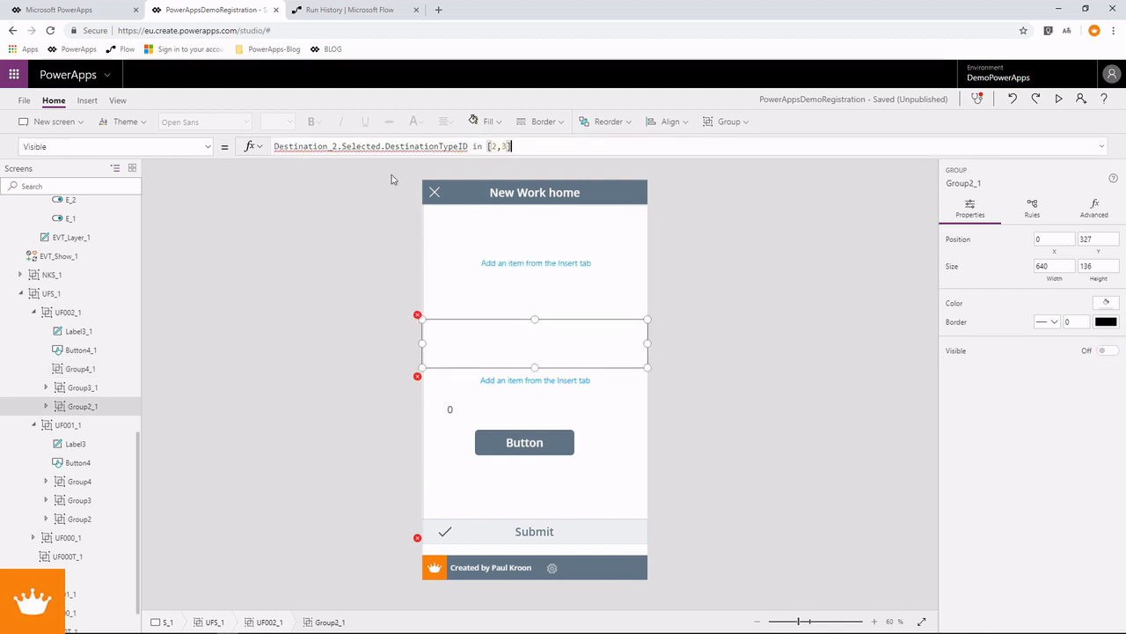
key("ctrl+a")
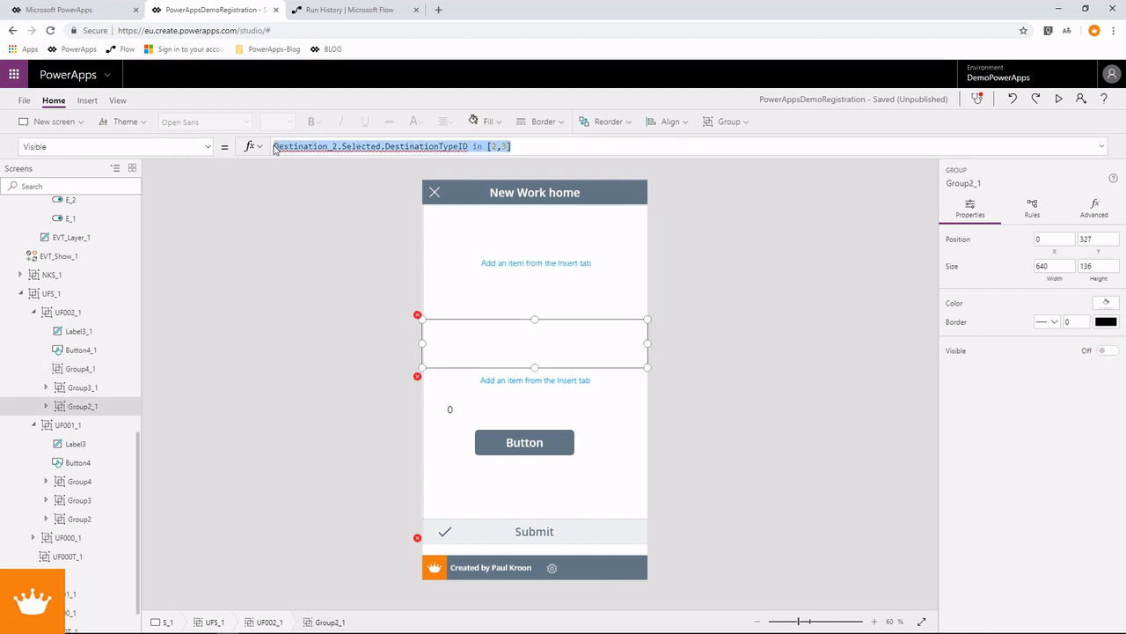
type("true")
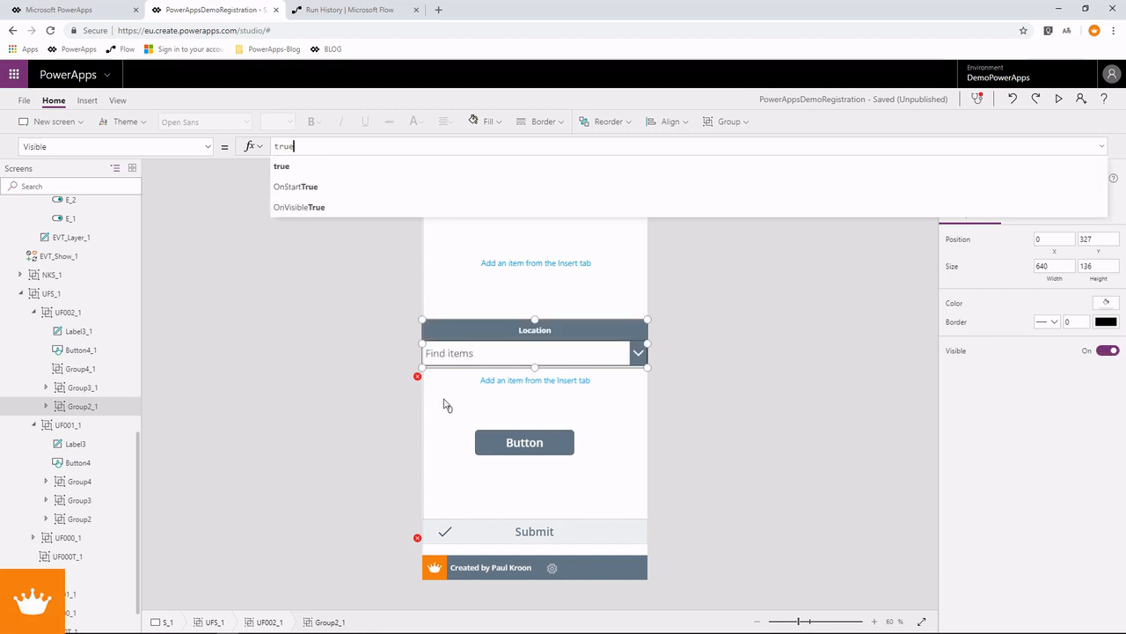
left_click(447, 405)
Step: Set the Visible property of the Notes group Group3_1 to true
left_click(417, 377)
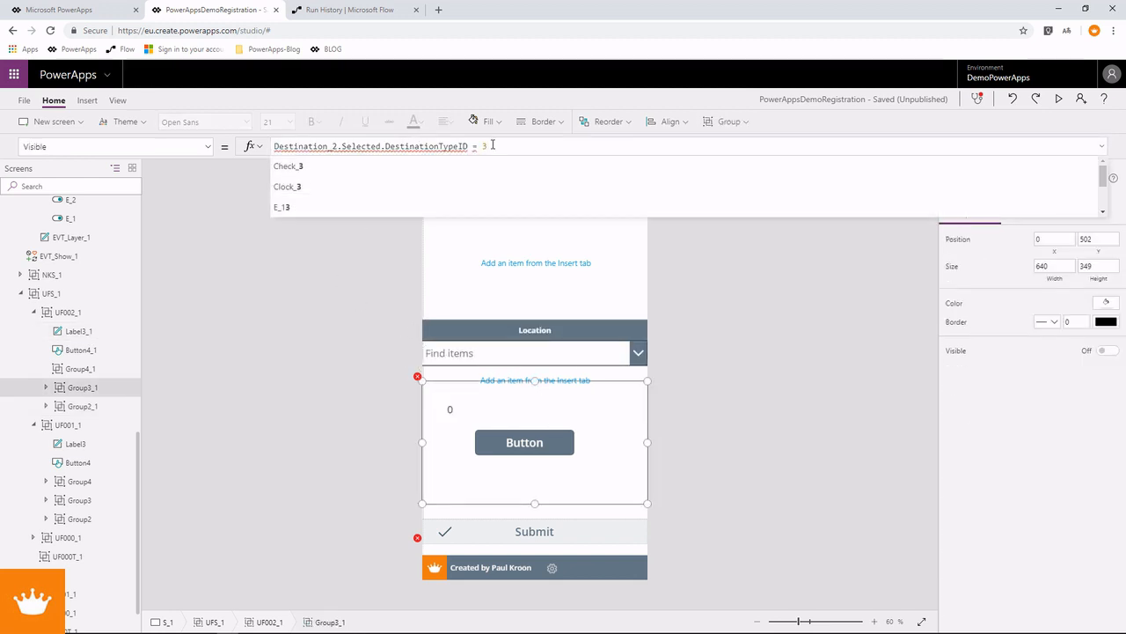
left_click_drag(493, 146, 272, 148)
type("true")
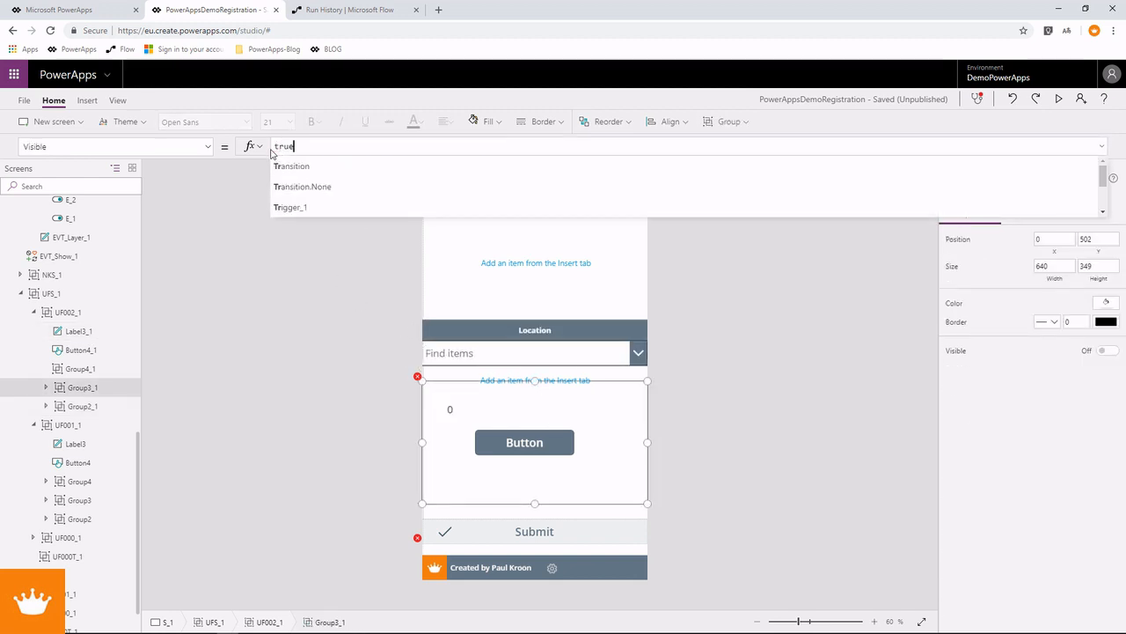
Step: Delete the Location group Group2_1 from the UF002_1 form
left_click(481, 333)
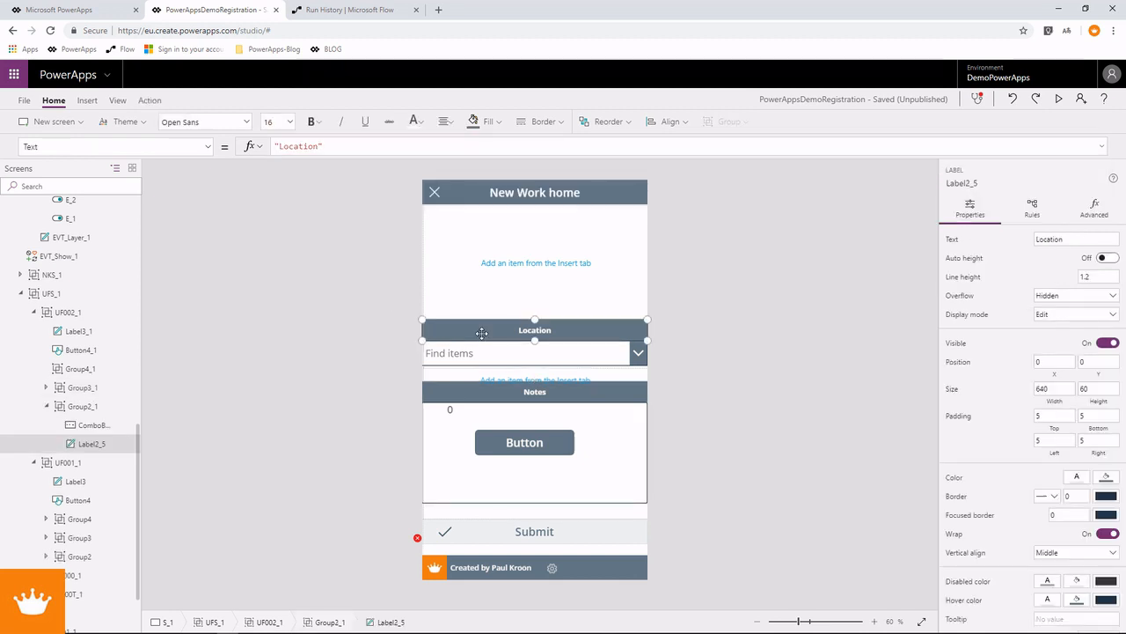
left_click(84, 408)
key("Delete")
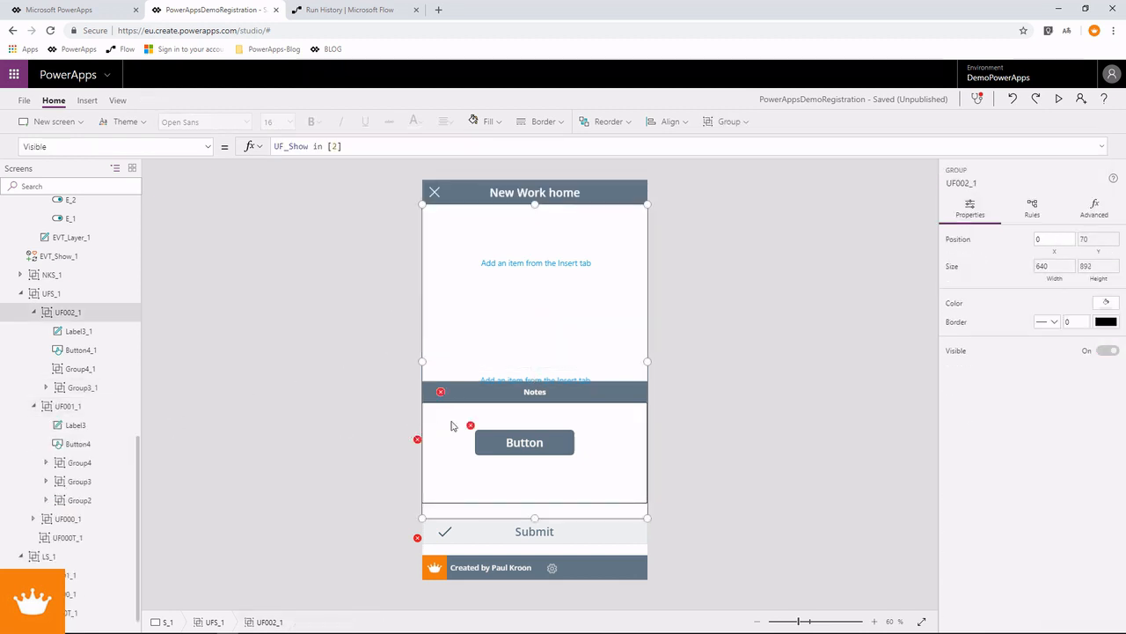
Step: Move the Notes group Group3_1 up to Y position 59 in the UF002_1 form
left_click(461, 393)
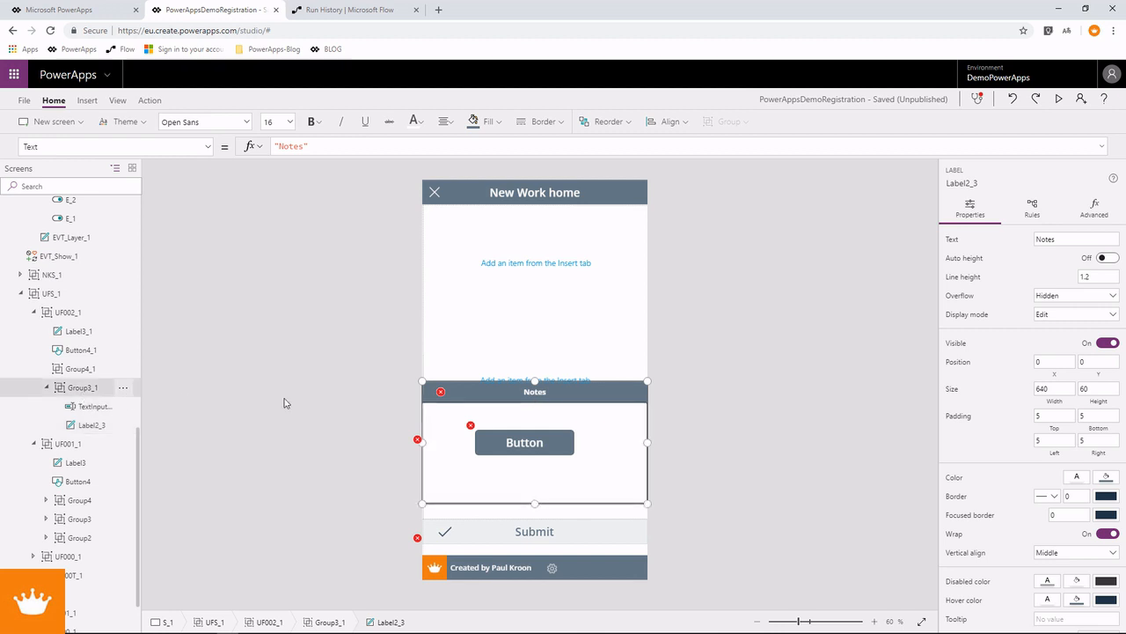
left_click(535, 388)
left_click_drag(519, 381, 509, 232)
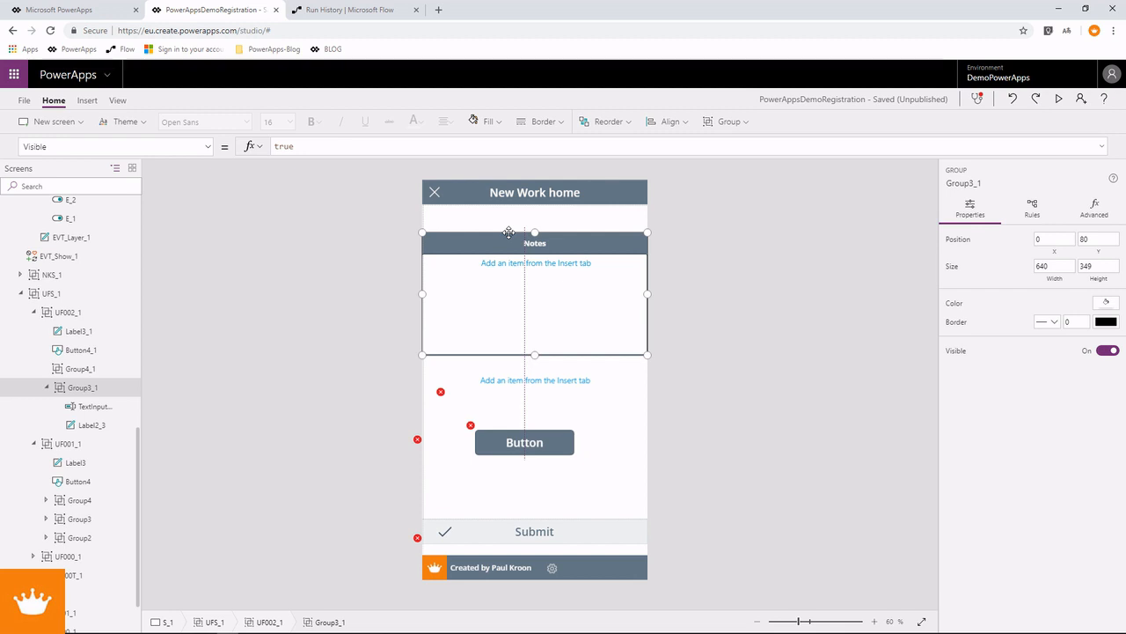
left_click_drag(509, 231, 508, 224)
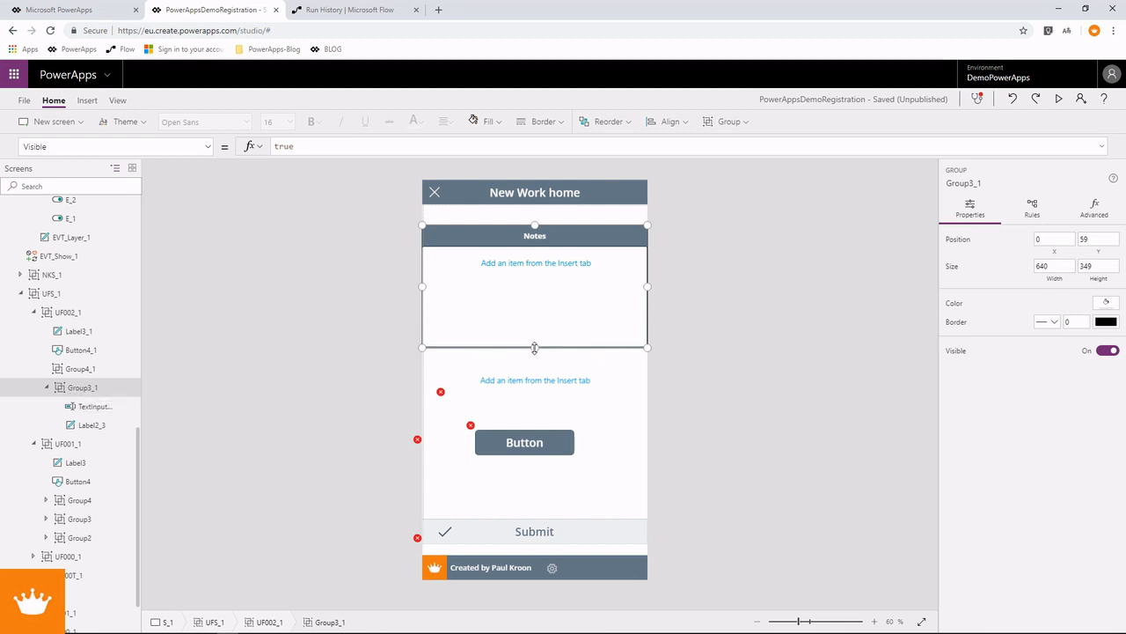
Step: Extend the Notes group to a height of about 582 and its text input to about 517, and check the form in preview
left_click_drag(535, 347, 536, 427)
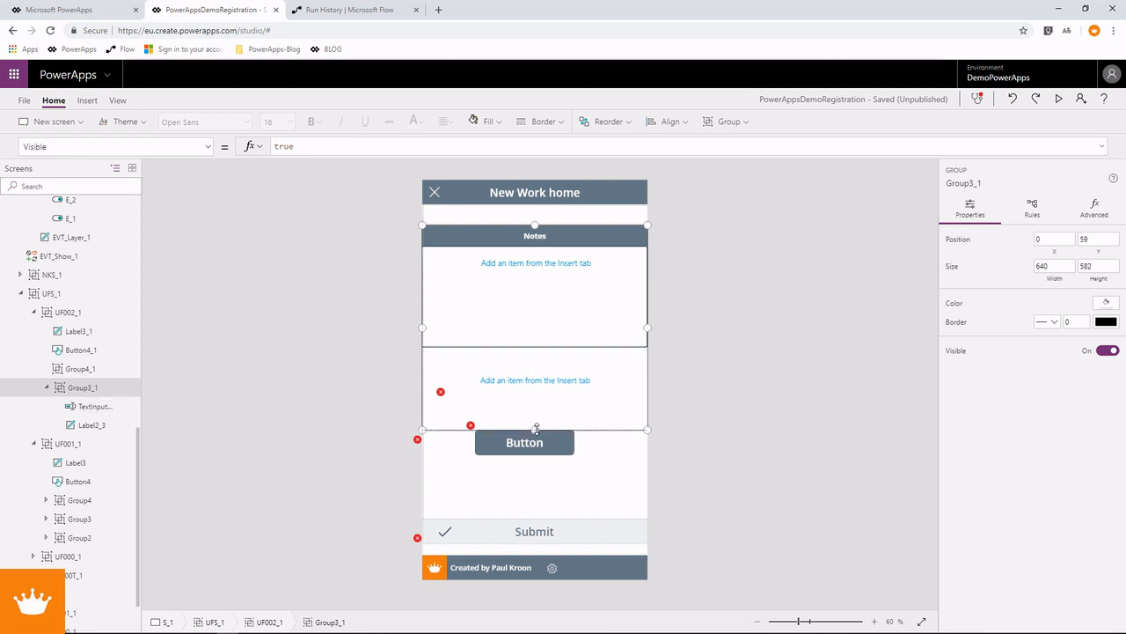
left_click(535, 426)
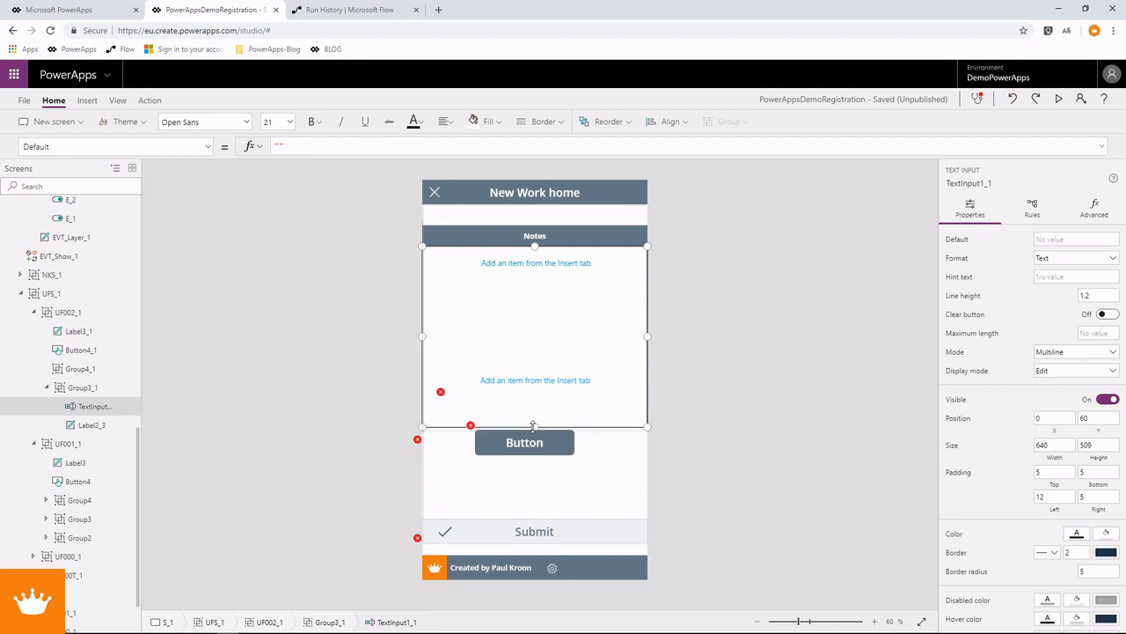
left_click(1058, 106)
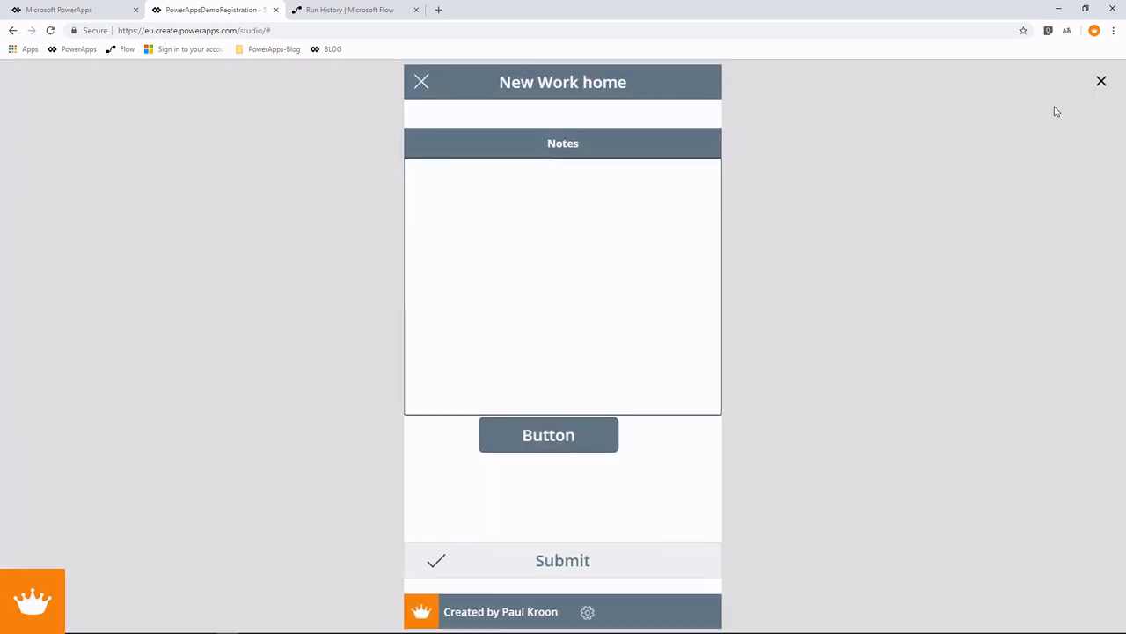
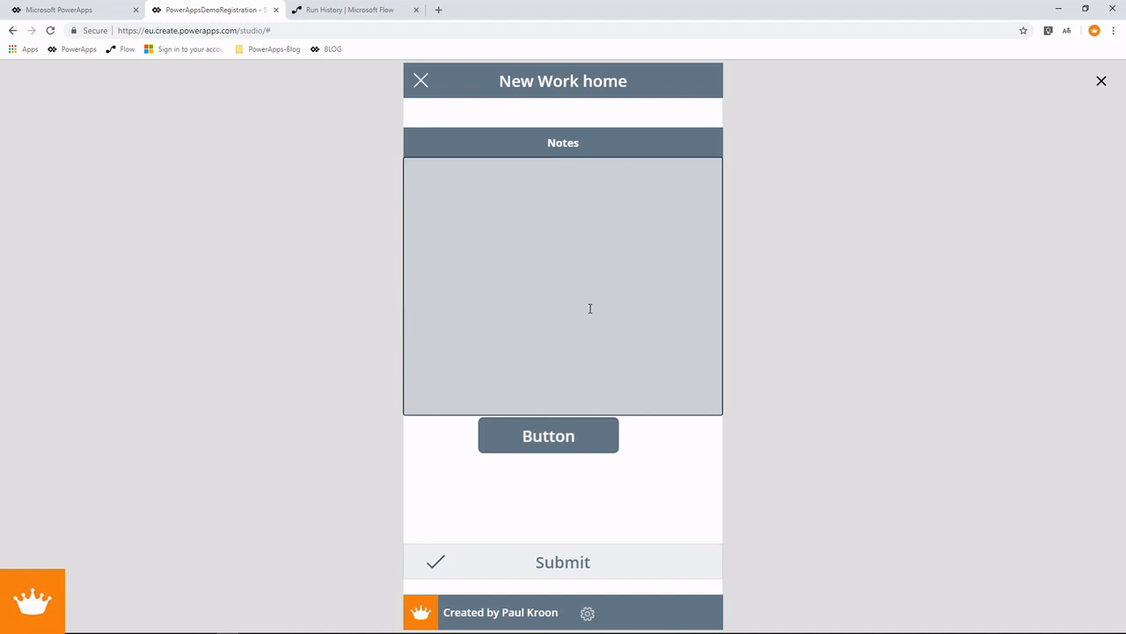
left_click(1101, 80)
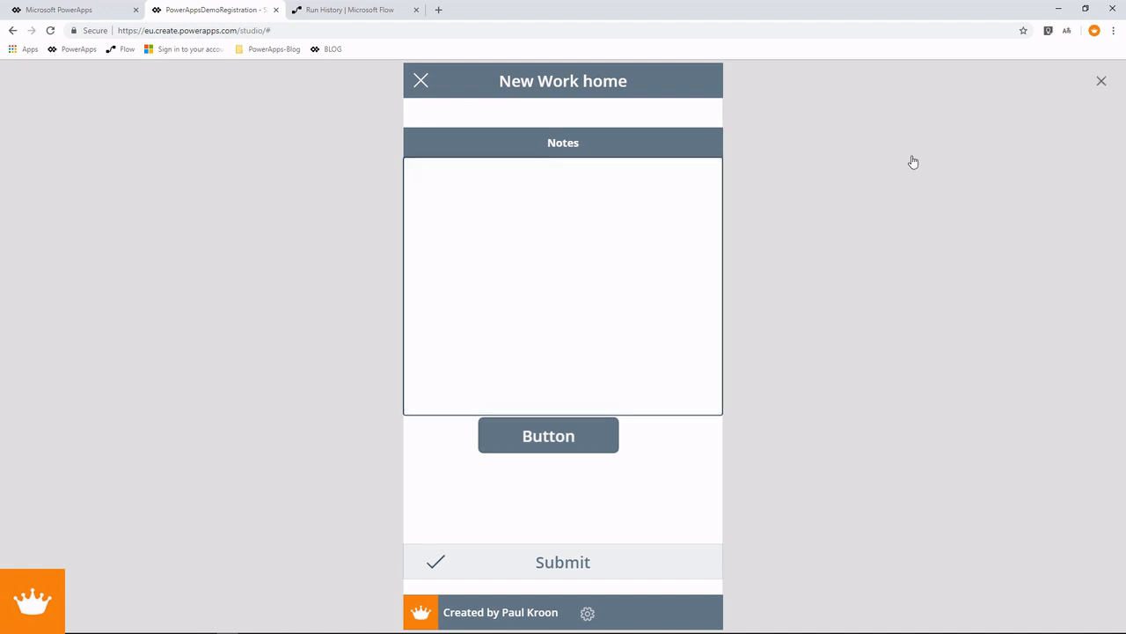
Step: Set the border radius of the Notes text input TextInput1_1 to 0
left_click(614, 309)
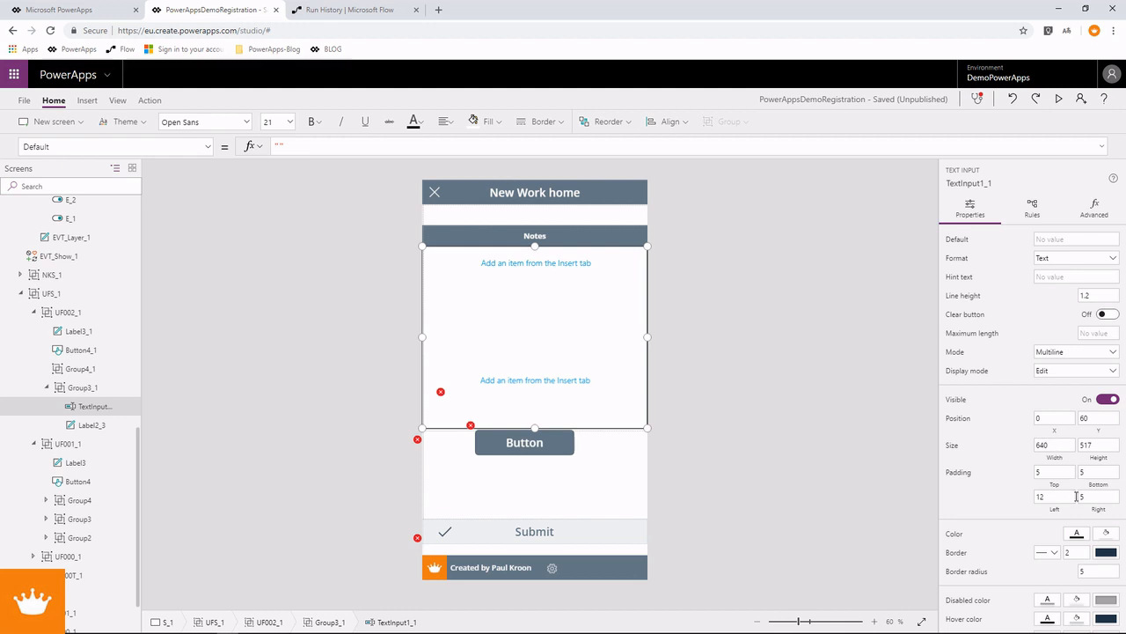
left_click(1088, 571)
type("0")
Step: Delete the test button Button4_1 from the UF002_1 form
left_click(524, 454)
left_click(525, 451)
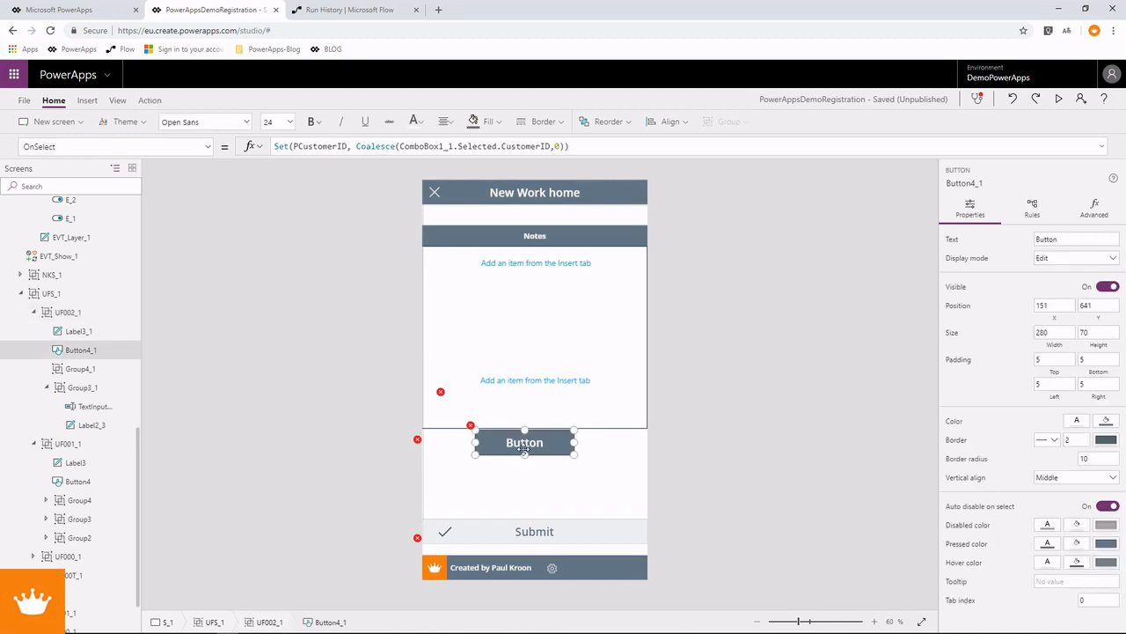
key("Delete")
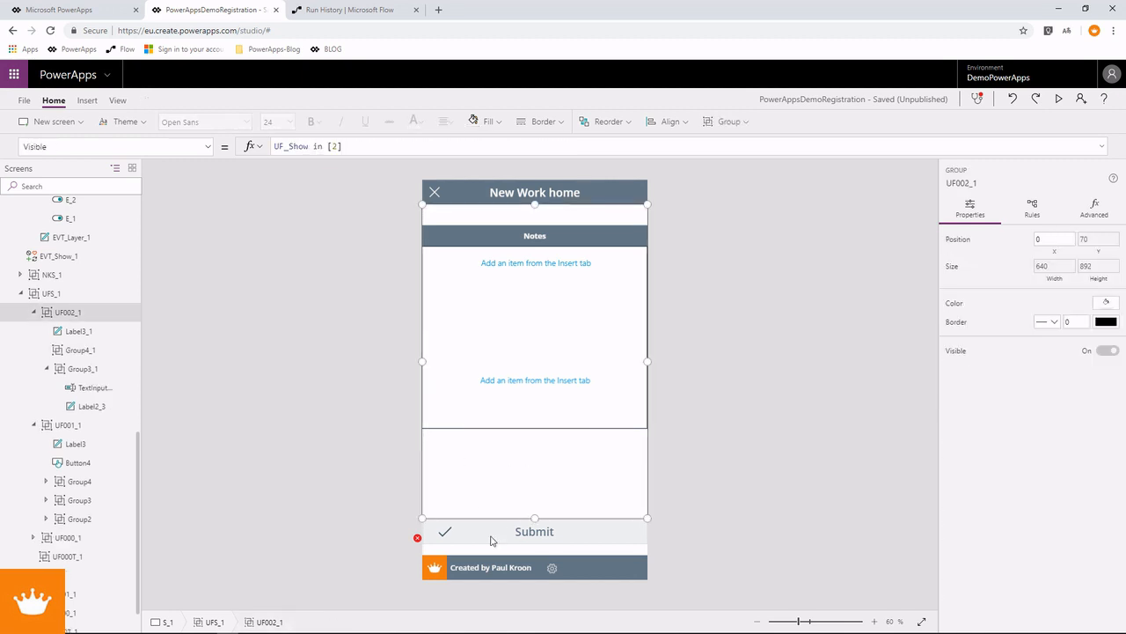
Step: In the Submit button's OnSelect formula, duplicate the case 1 line of the validation Switch as a second, comma-separated case
left_click(427, 547)
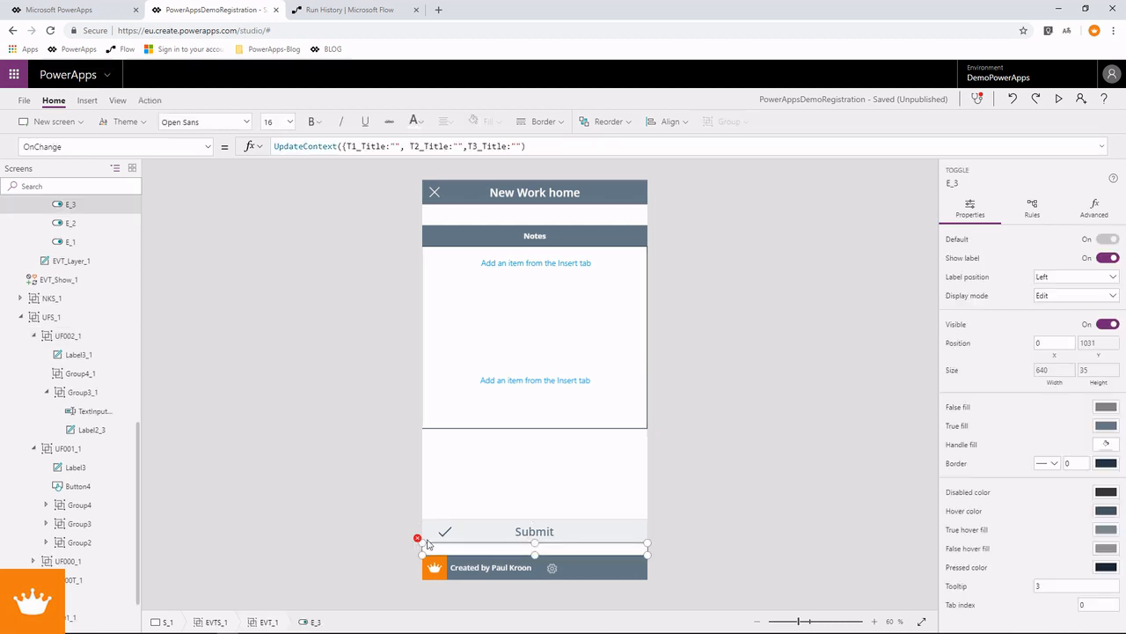
left_click(485, 532)
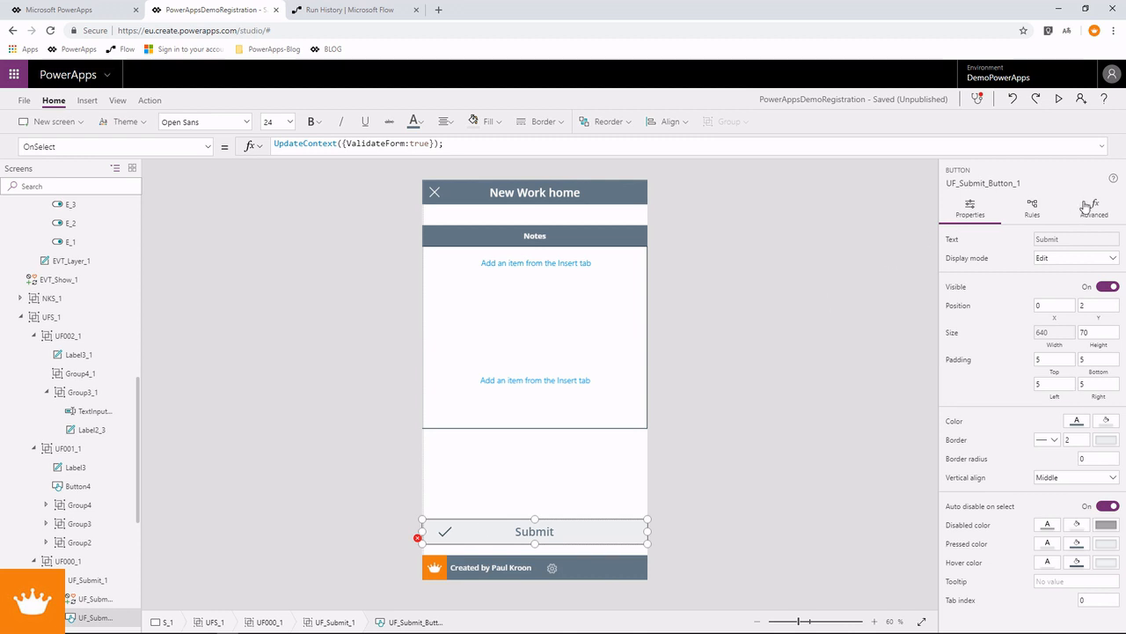
left_click(1103, 146)
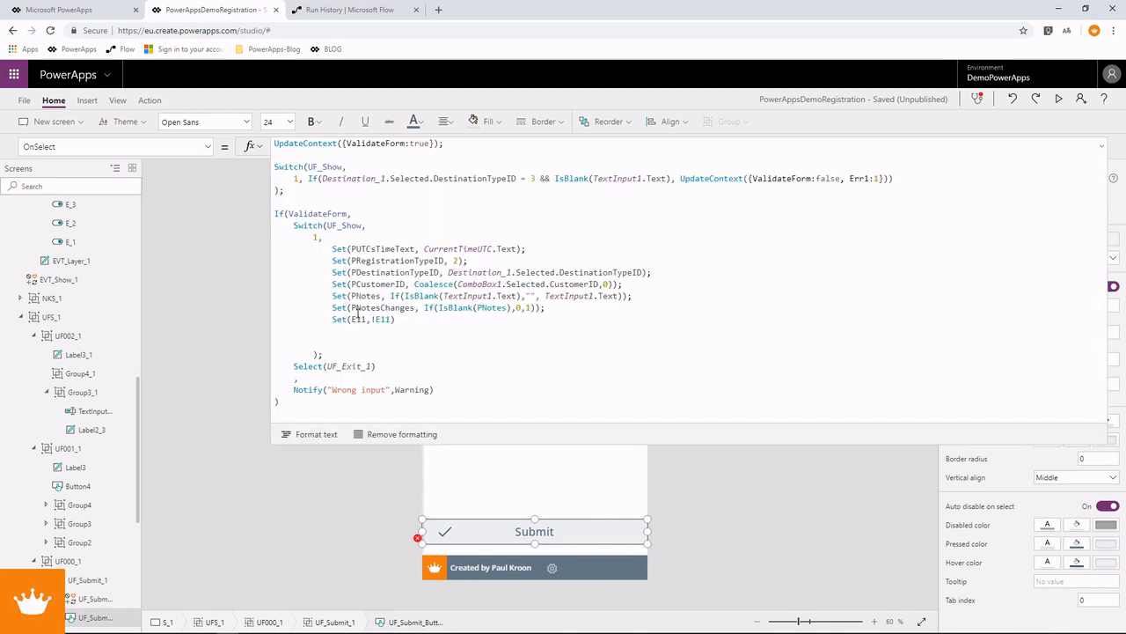
left_click(405, 320)
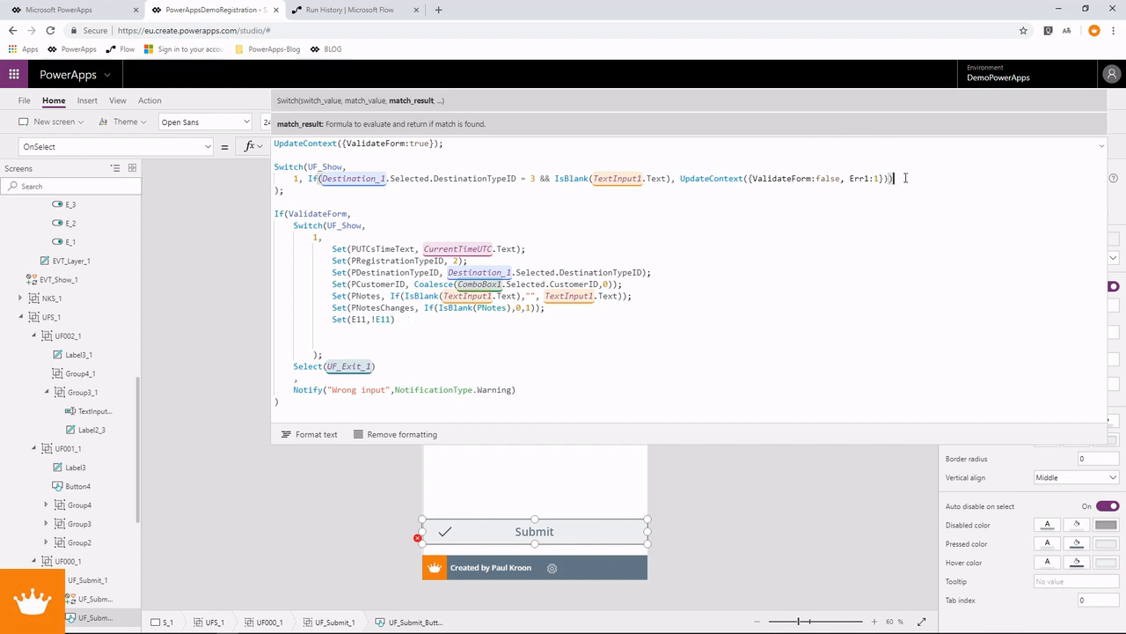
left_click_drag(894, 178, 296, 177)
key("ctrl+c")
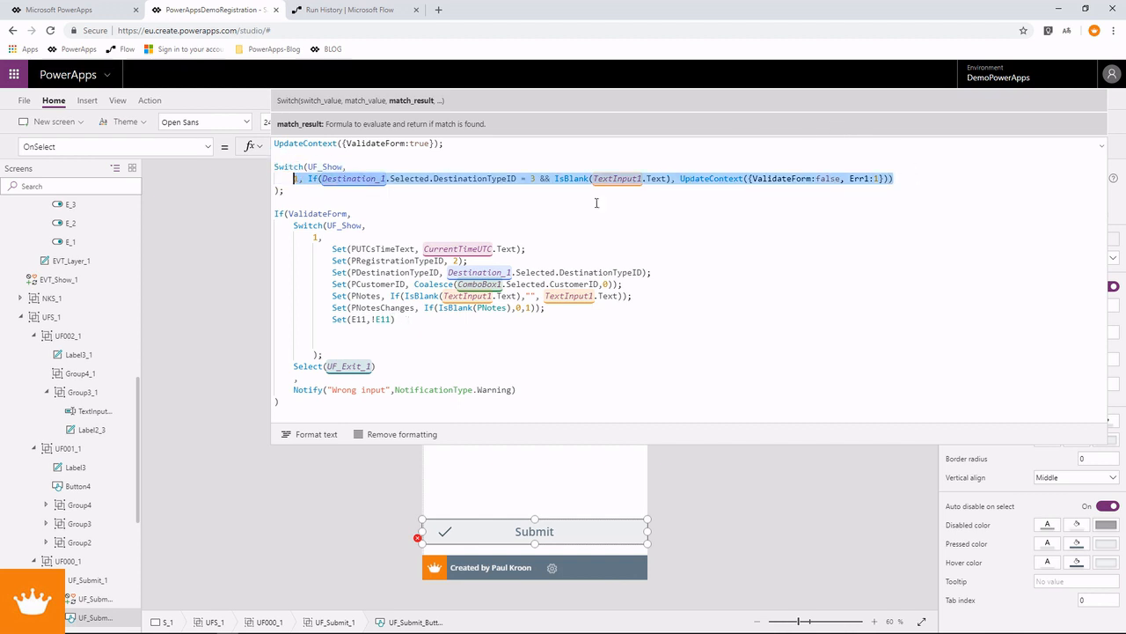
left_click(911, 180)
type(",")
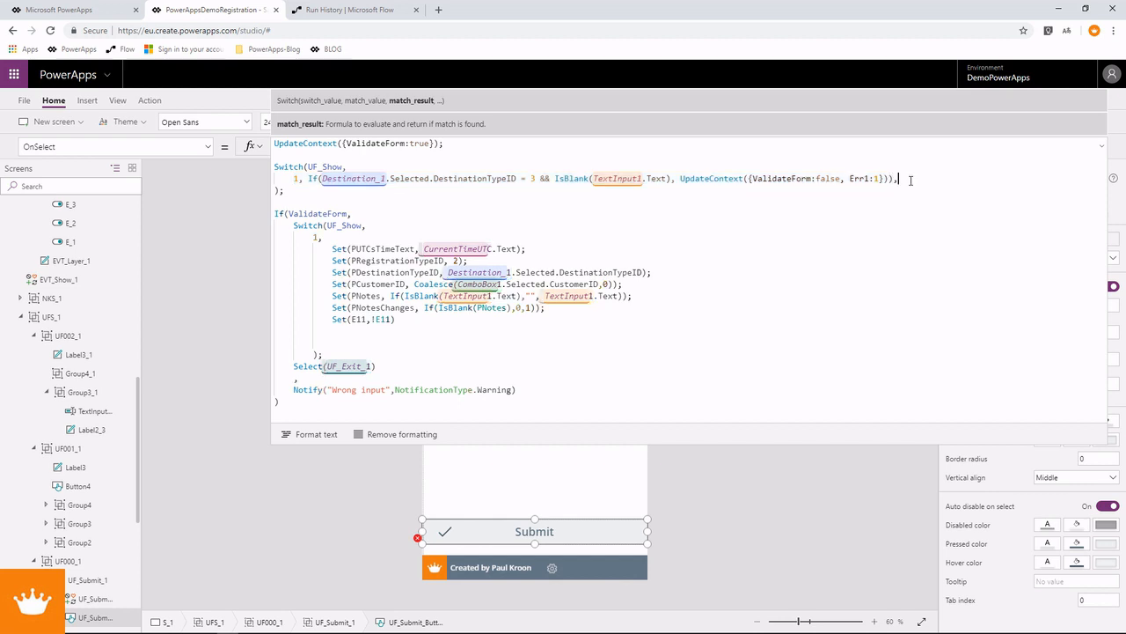
key("Return")
key("ctrl+v")
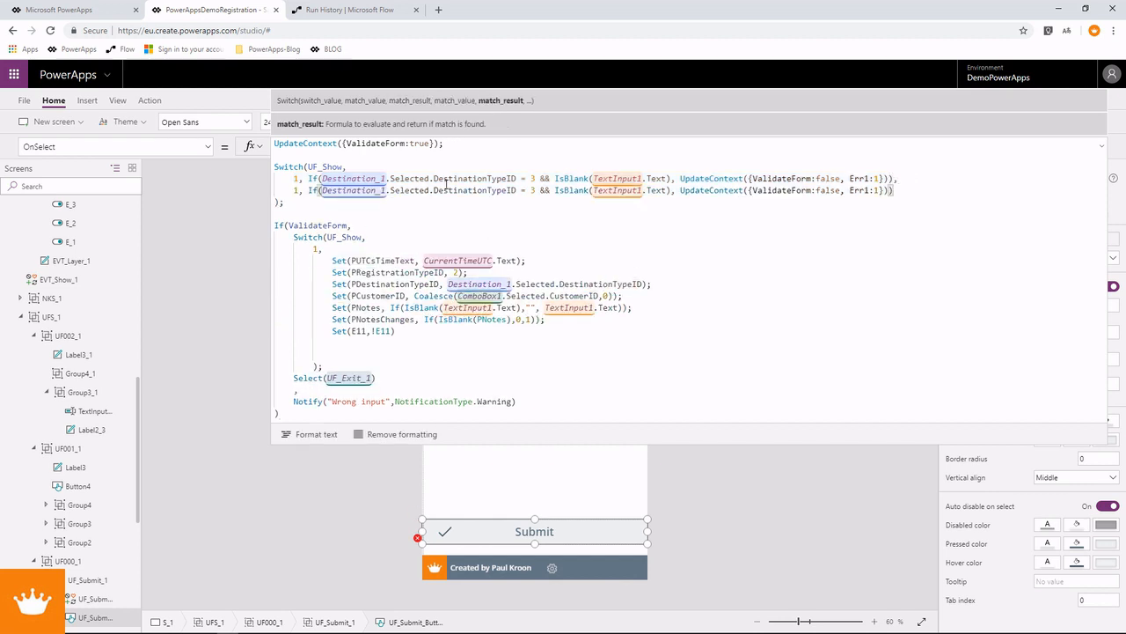
Step: Change the duplicated case's match value to 2 and remove its Destination_1 condition, leaving only the IsBlank check
double_click(297, 190)
type("2")
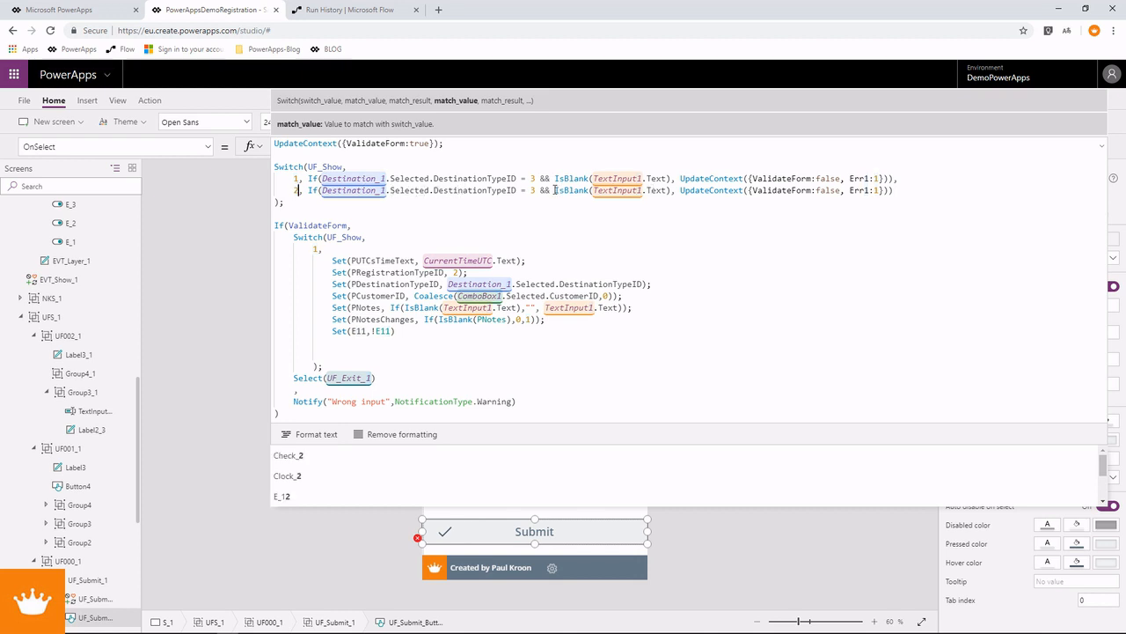
left_click_drag(554, 190, 323, 193)
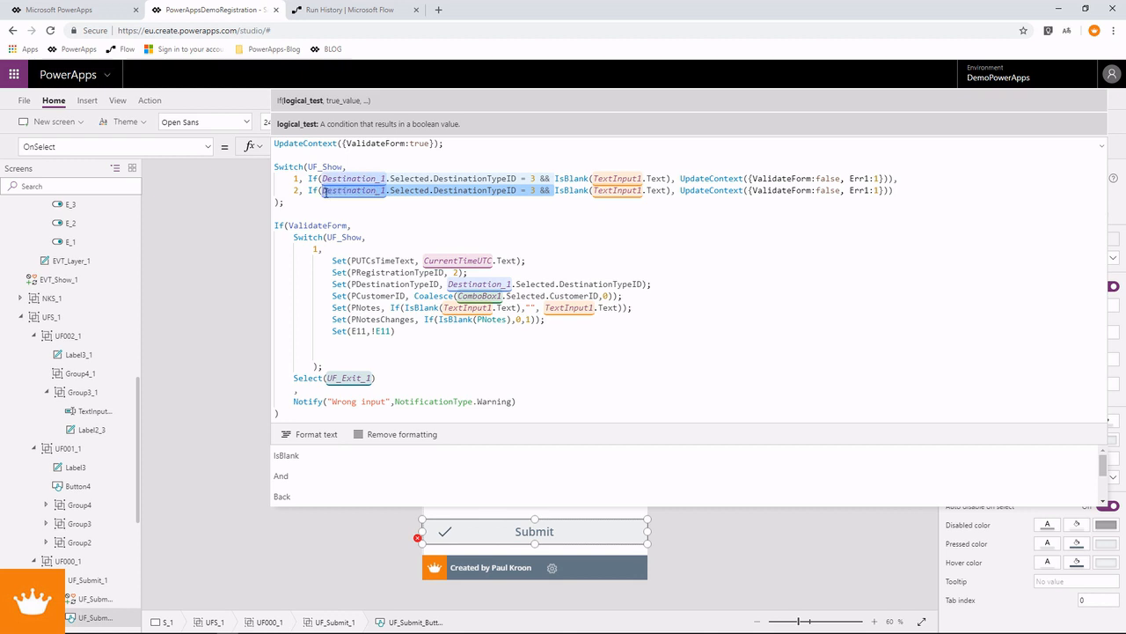
key("Delete")
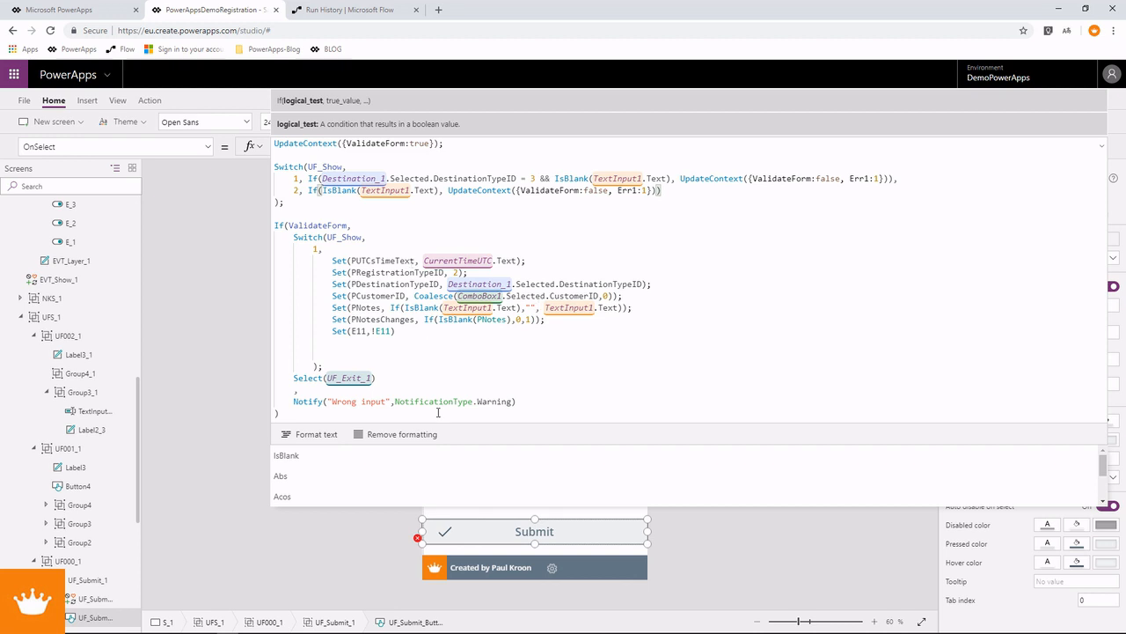
Step: In the Submit formula's Notify call, set the notification type to Error and extend the message to "Wrong input. Please try again"
double_click(489, 401)
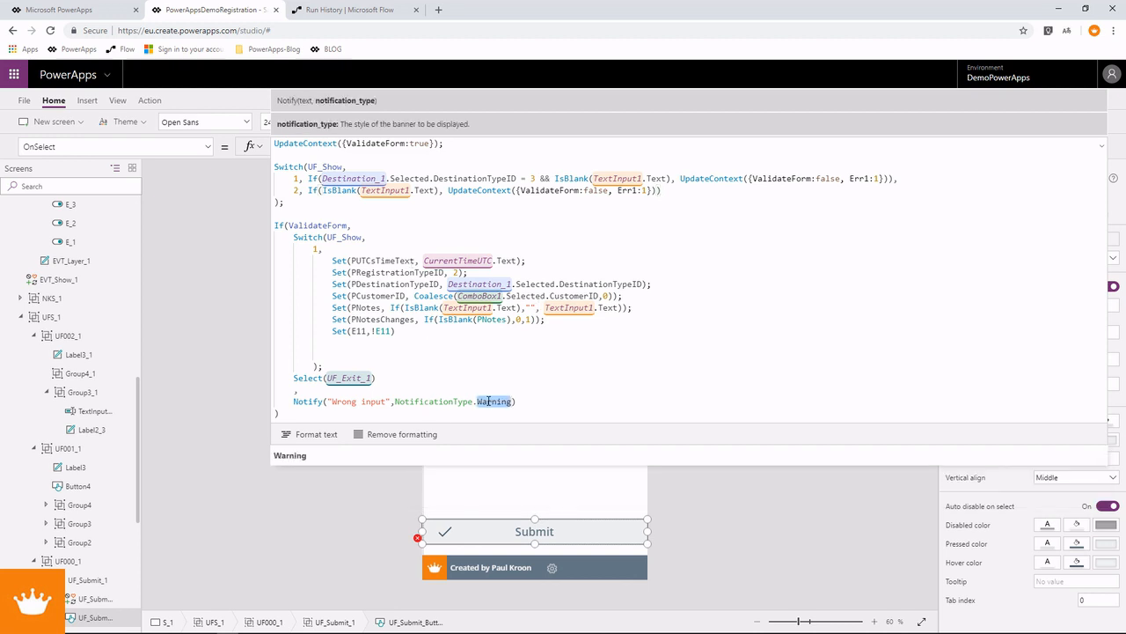
type("Erro")
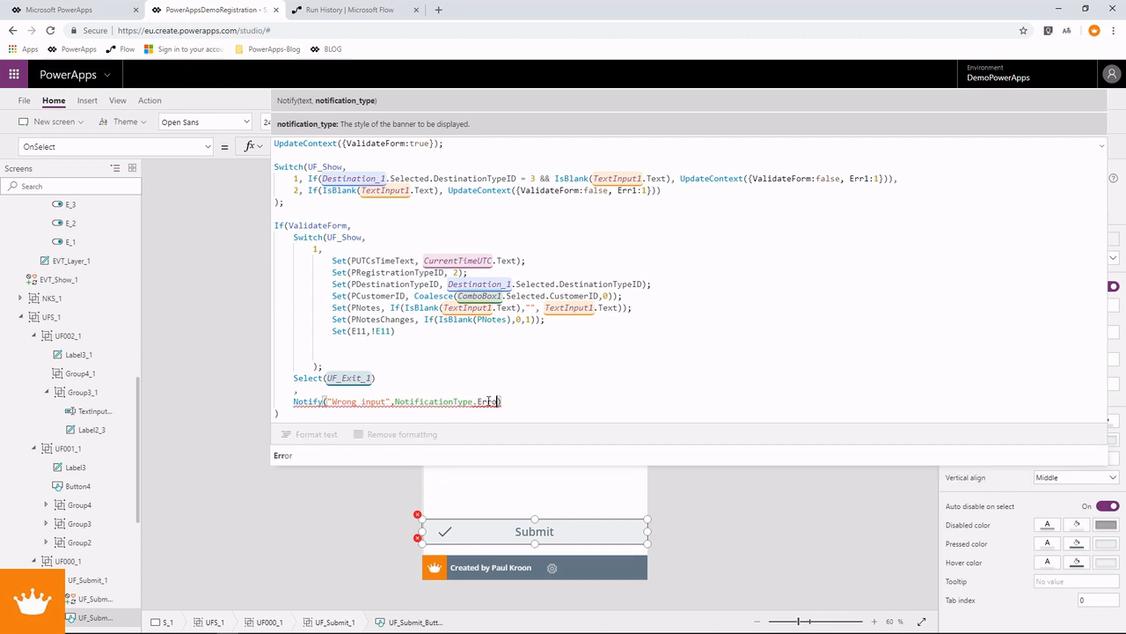
type("r")
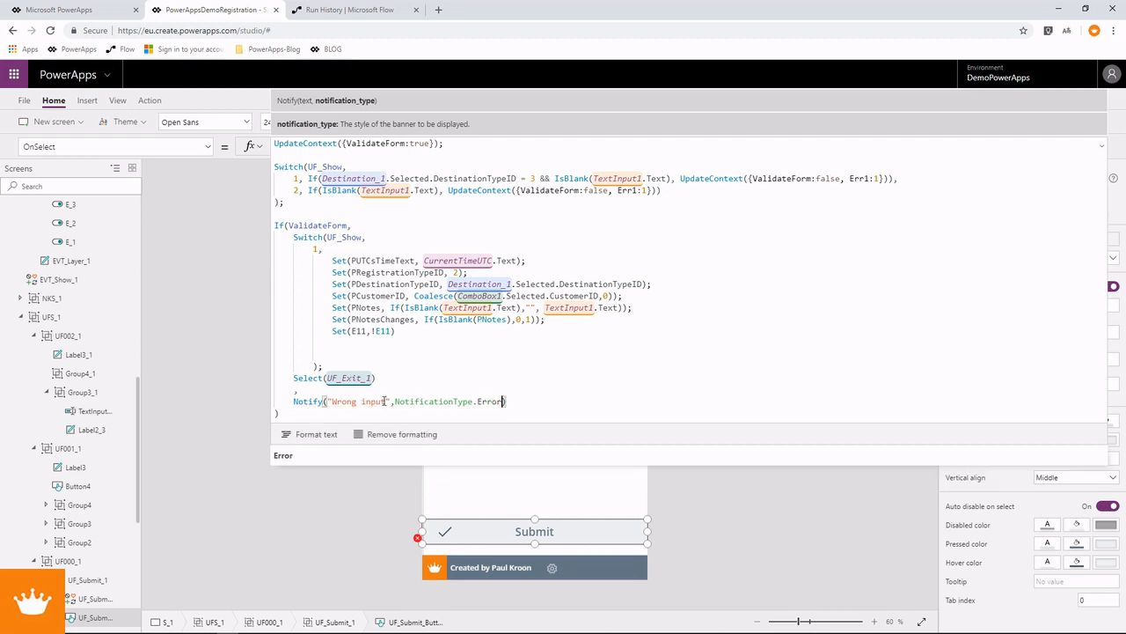
left_click(385, 402)
type(". Please")
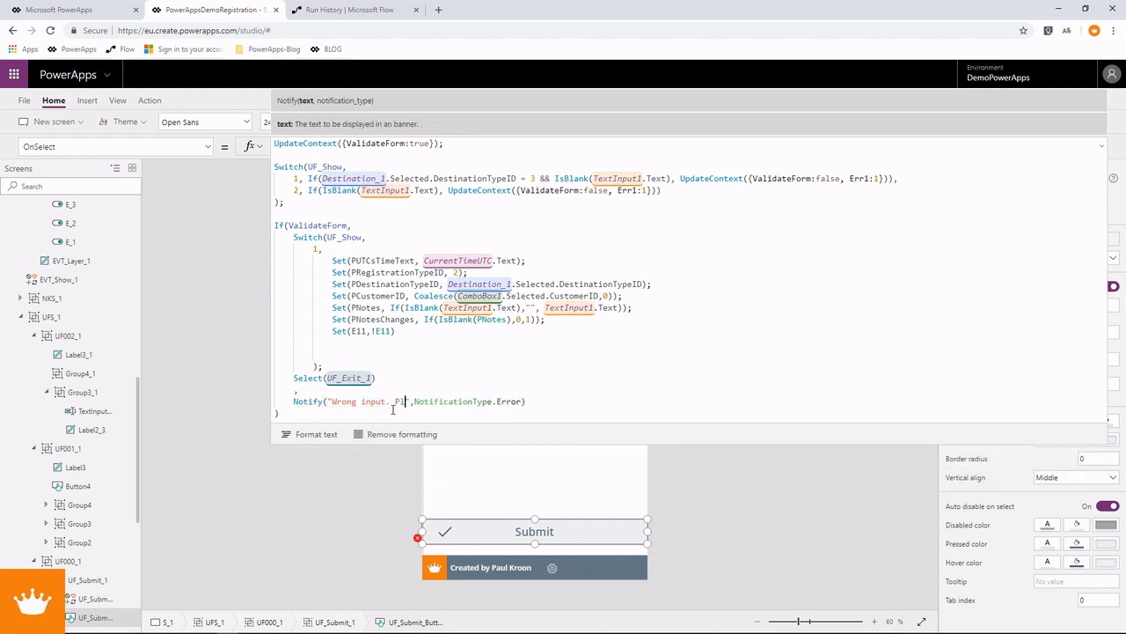
type(" try ag")
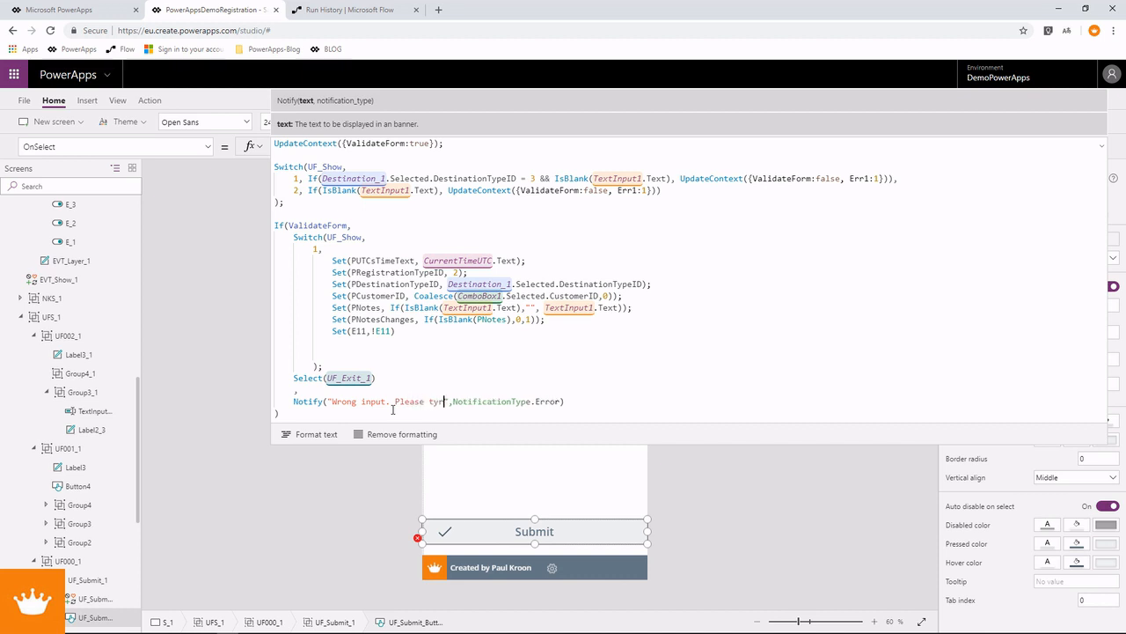
type("ain")
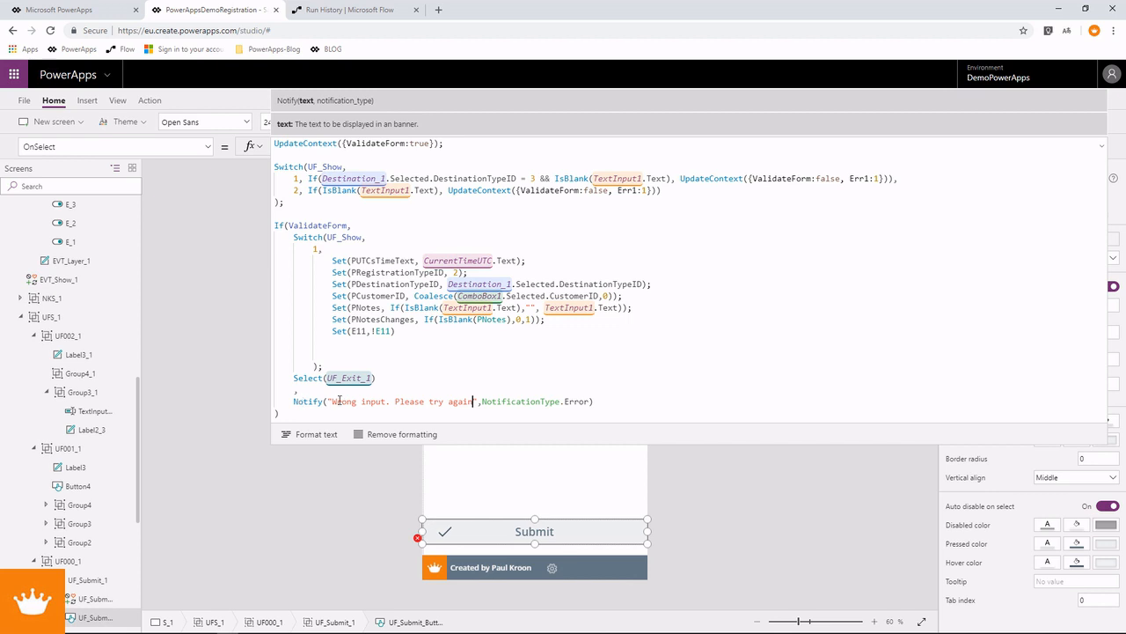
left_click(294, 401)
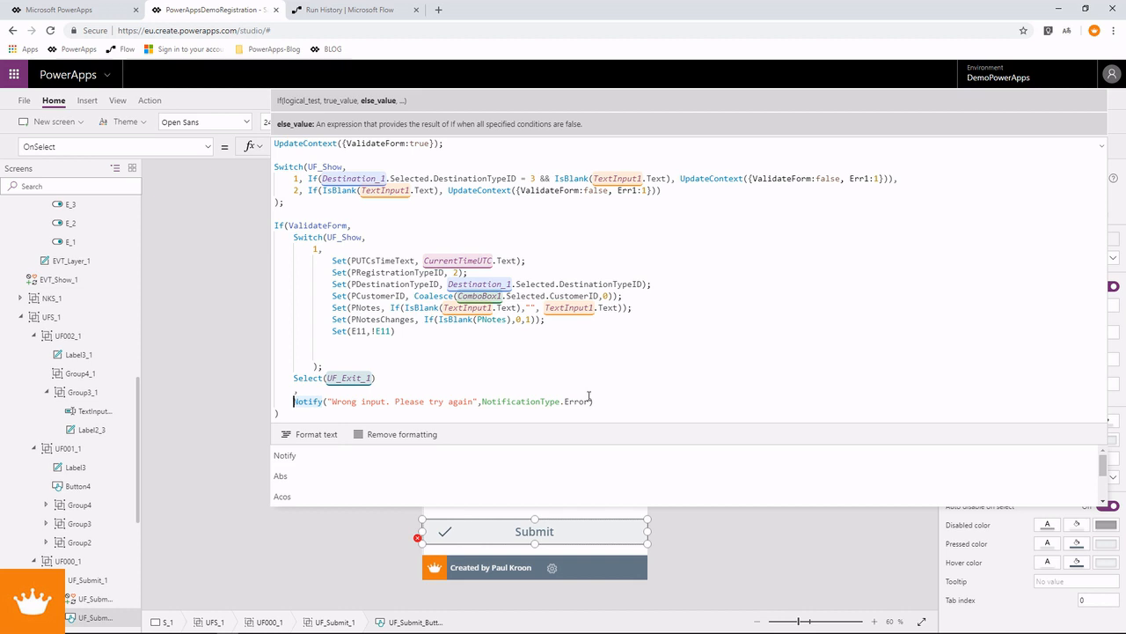
left_click_drag(595, 401, 294, 403)
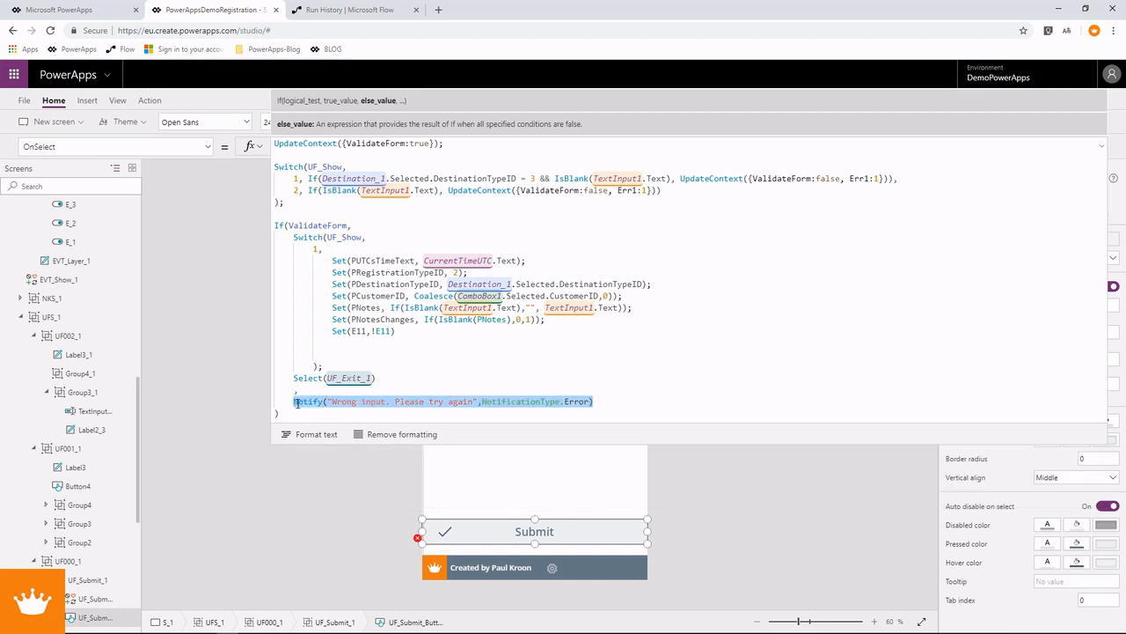
left_click(295, 402)
type("Swi")
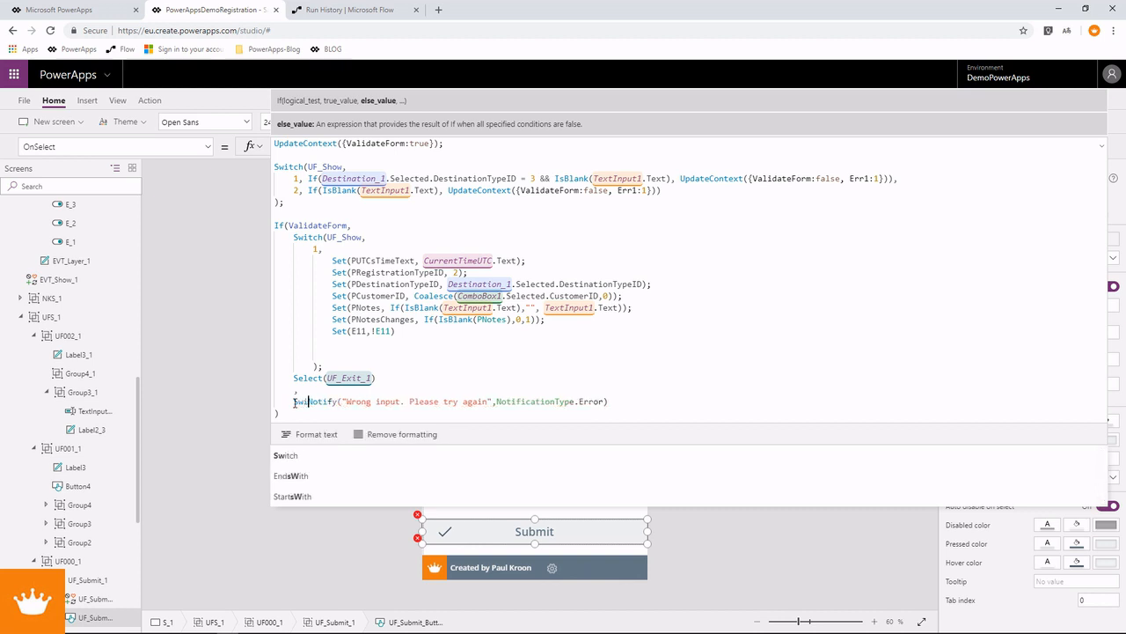
type("tch(")
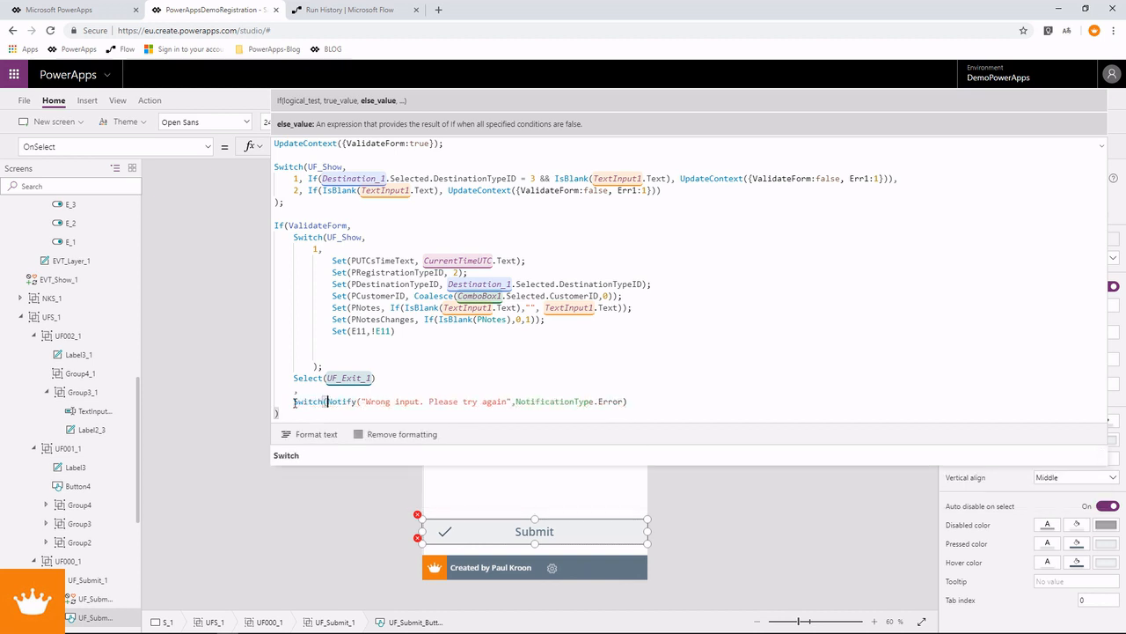
type("Err")
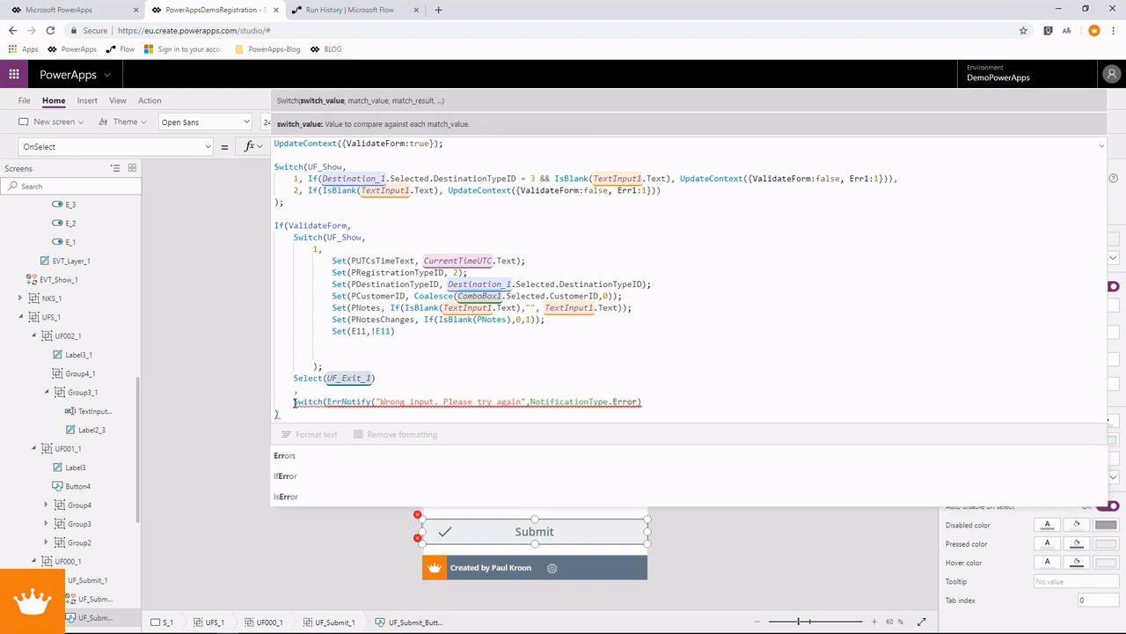
type("Msg")
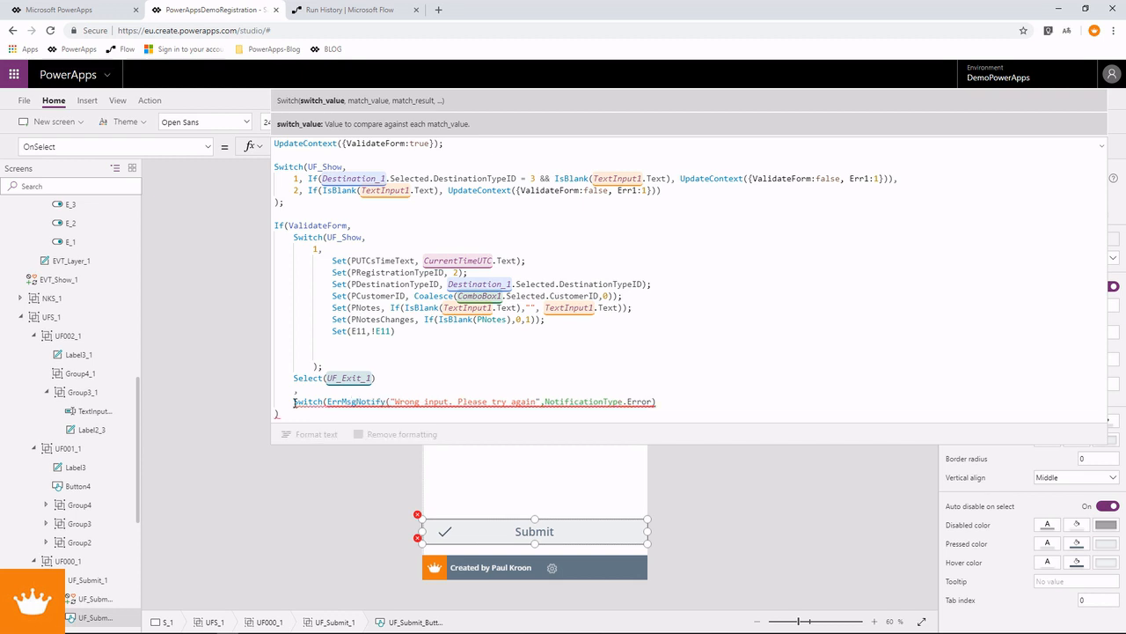
key("BackSpace")
key("BackSpace")
key("BackSpace")
key("BackSpace")
key("BackSpace")
key("BackSpace")
key("BackSpace")
key("BackSpace")
key("BackSpace")
key("BackSpace")
key("BackSpace")
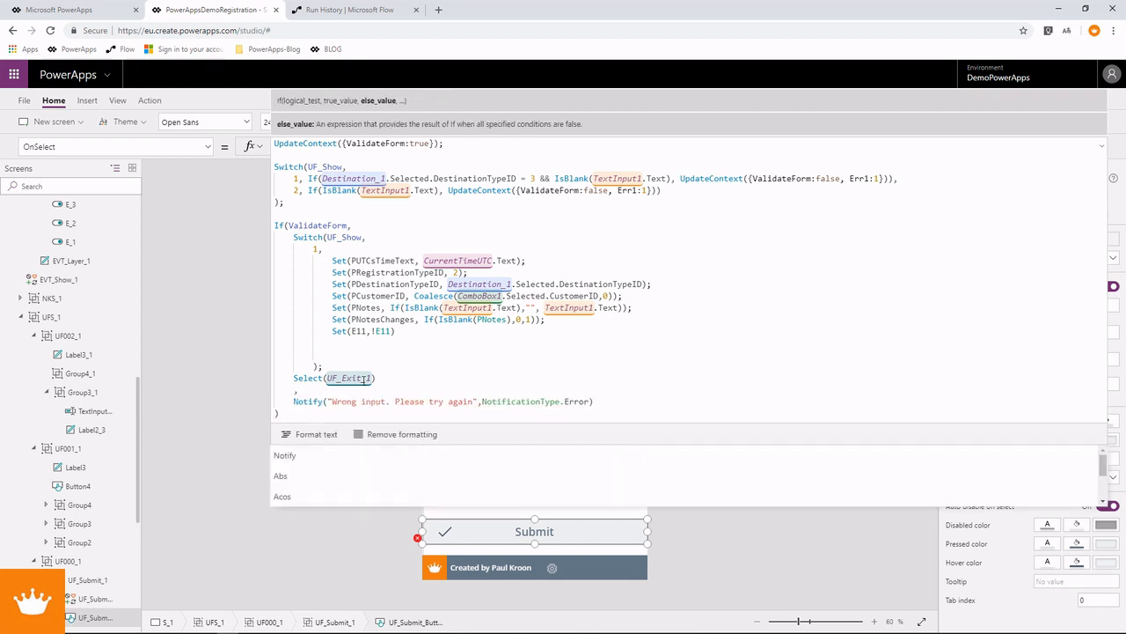
Step: Add a comma-separated case 2 after the Set(E11,!E11) line of the Switch inside If(ValidateForm), with a new line for its actions
left_click(468, 345)
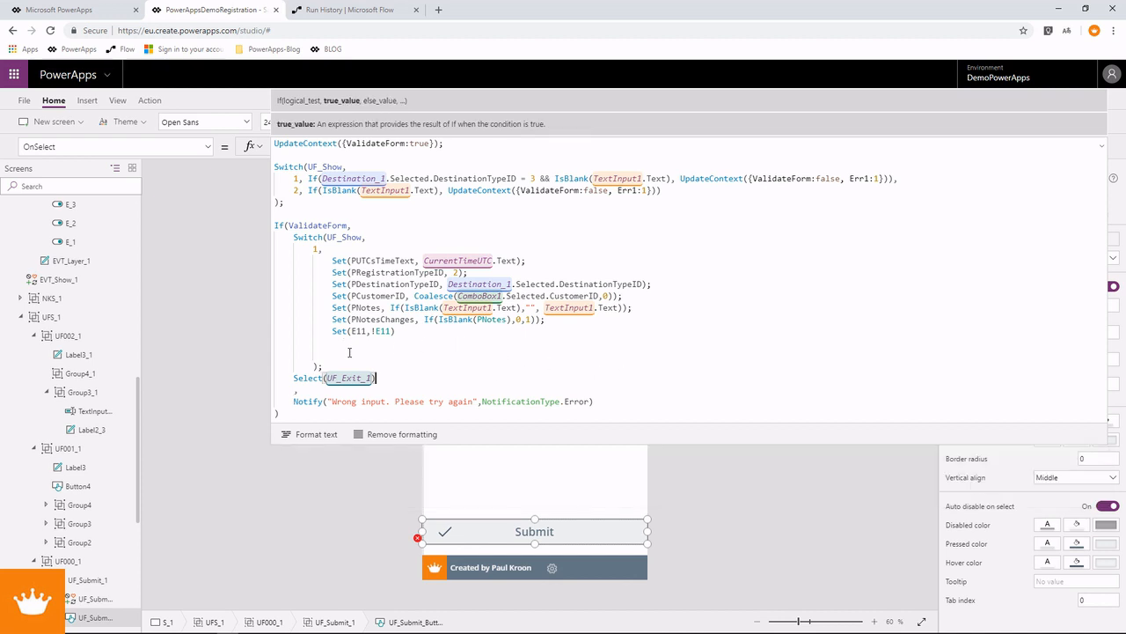
left_click(396, 335)
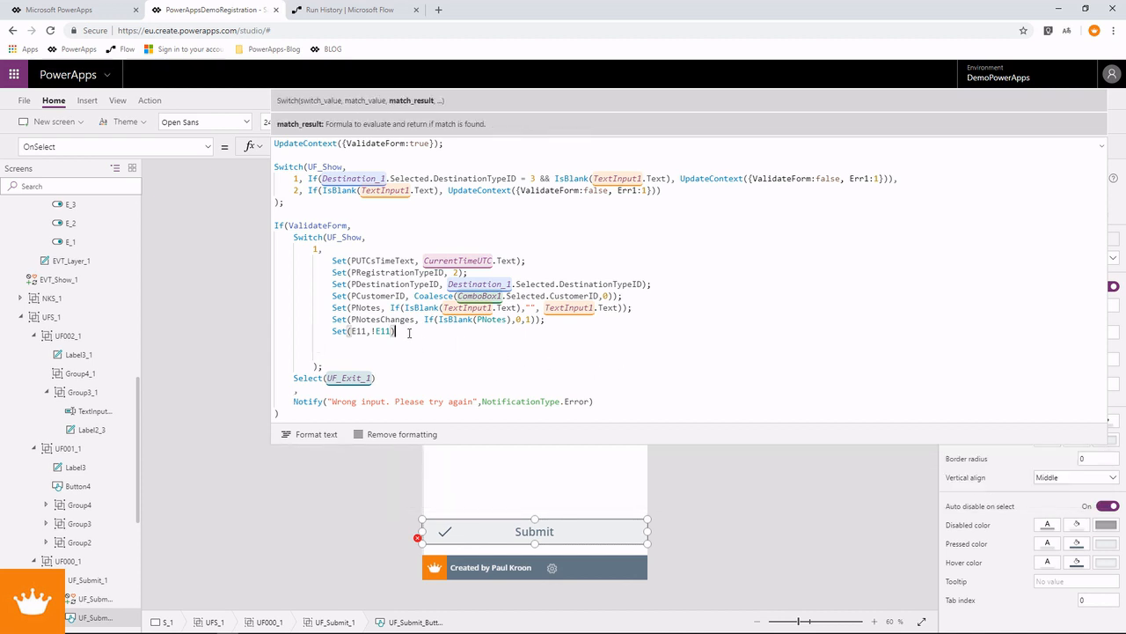
key("Return")
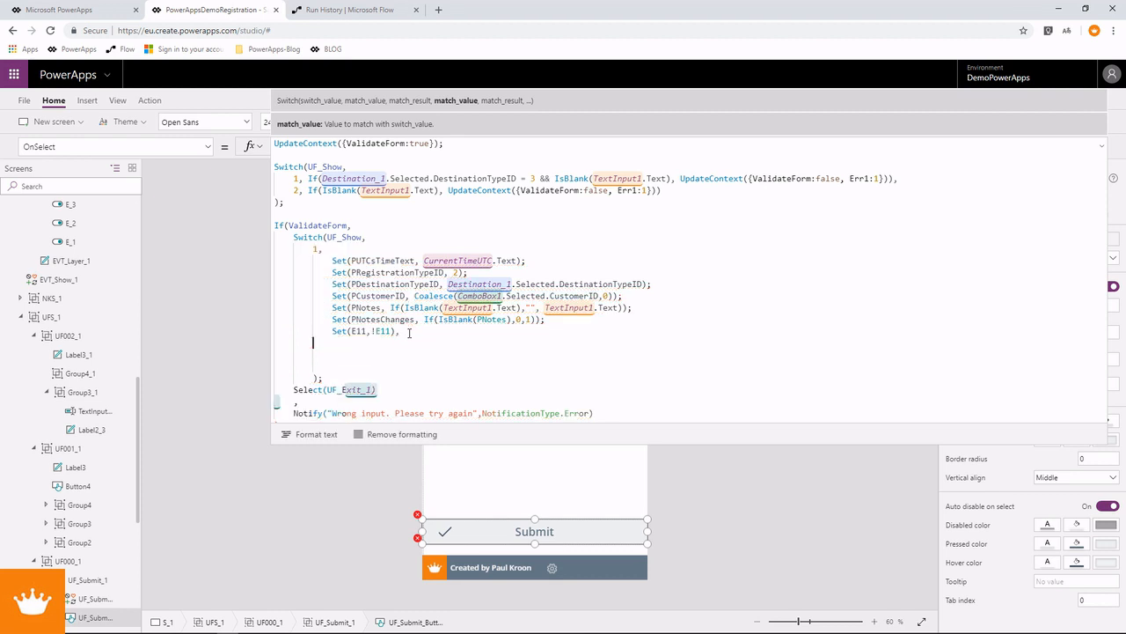
type("2")
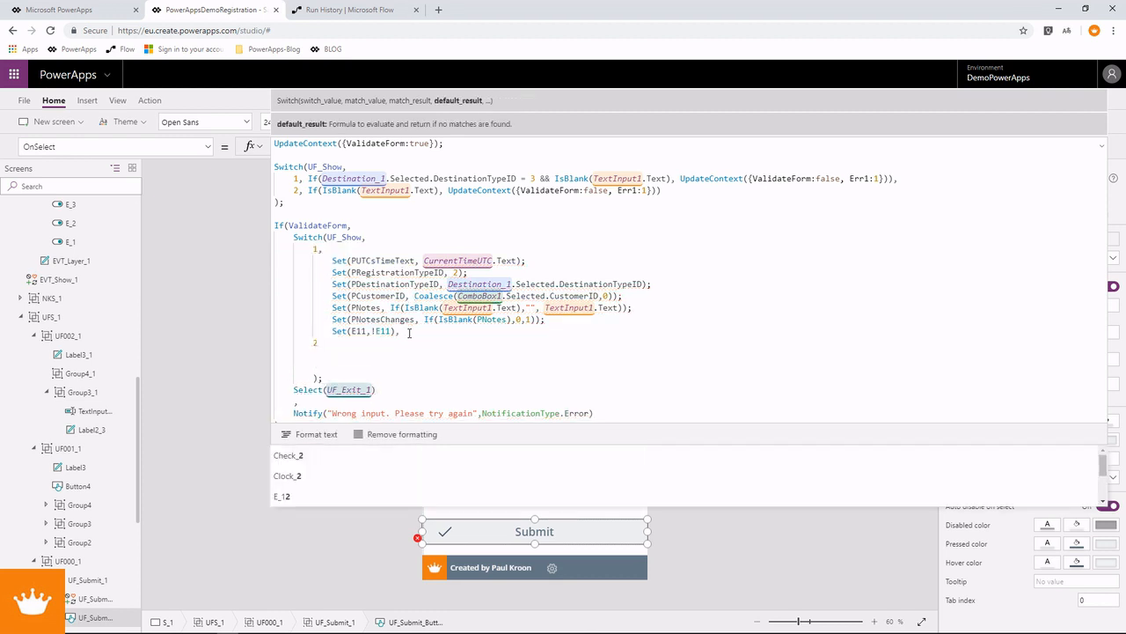
type(",")
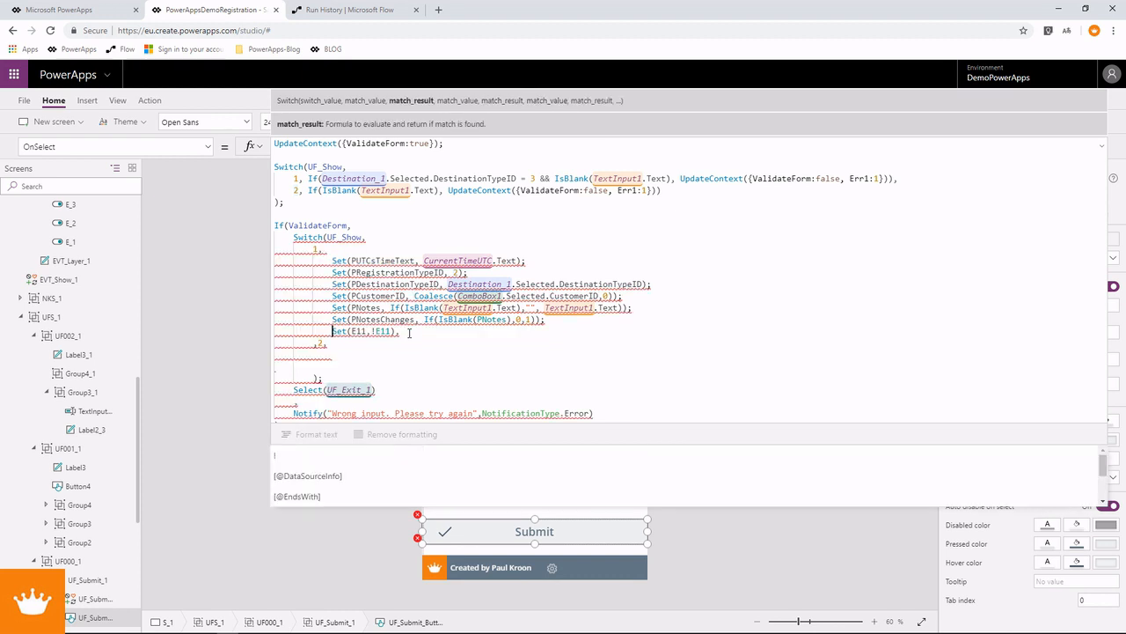
left_click(410, 333)
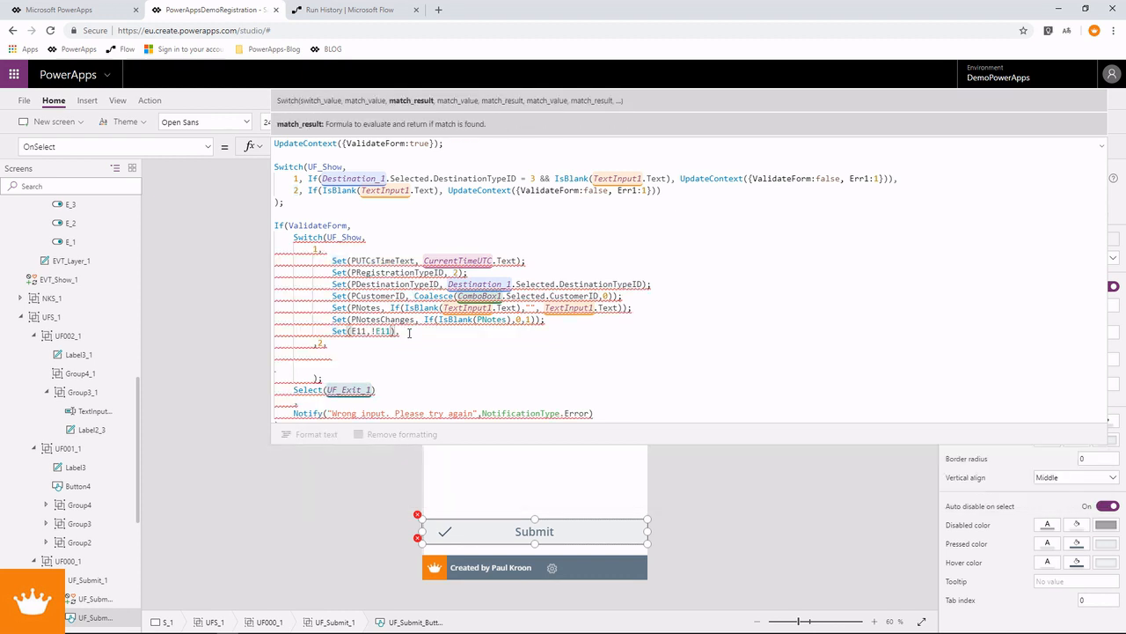
key("BackSpace")
key("Down")
key("Return")
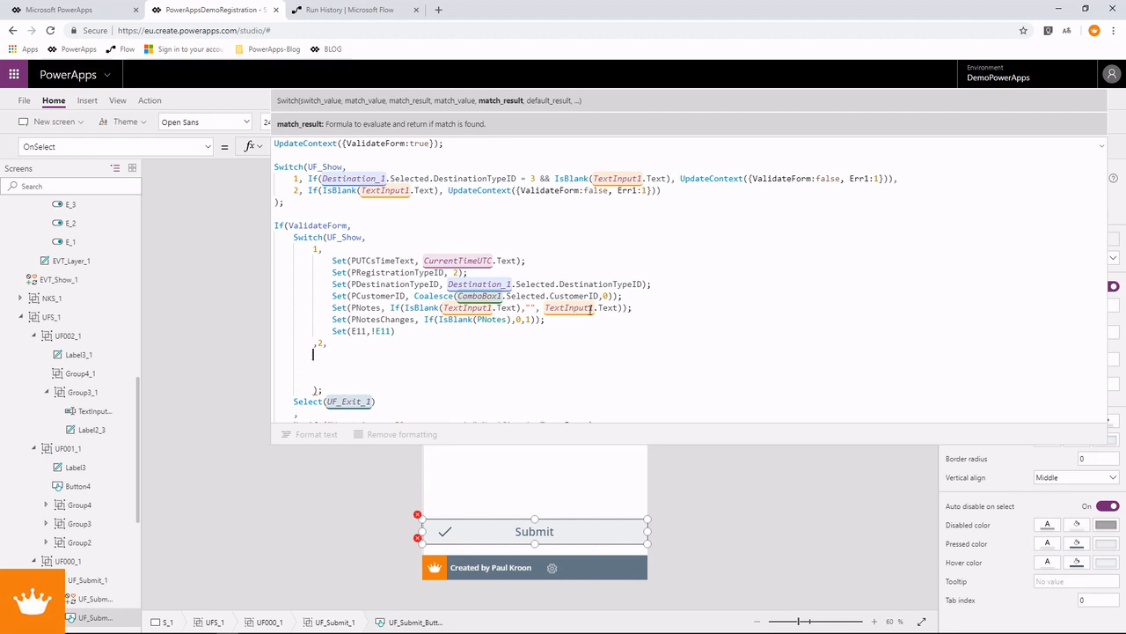
Step: Copy the Set(PNotes, ...) line from case 1 into case 2, indent it to match, and remove a surplus blank line
left_click_drag(634, 308, 333, 310)
key("ctrl+c")
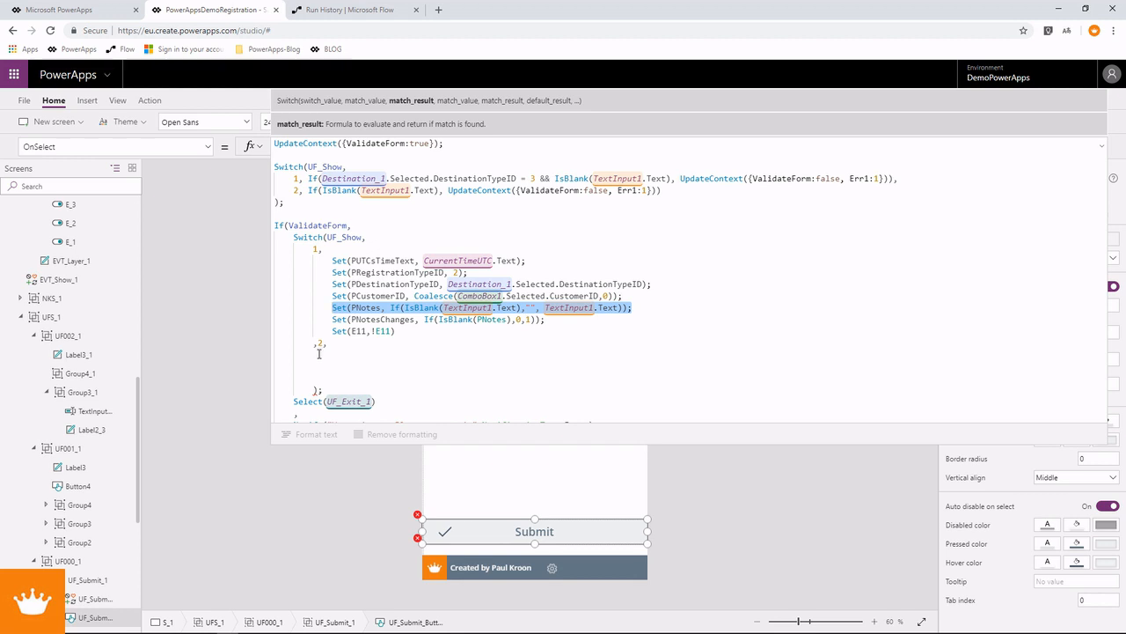
left_click(336, 360)
key("ctrl+v")
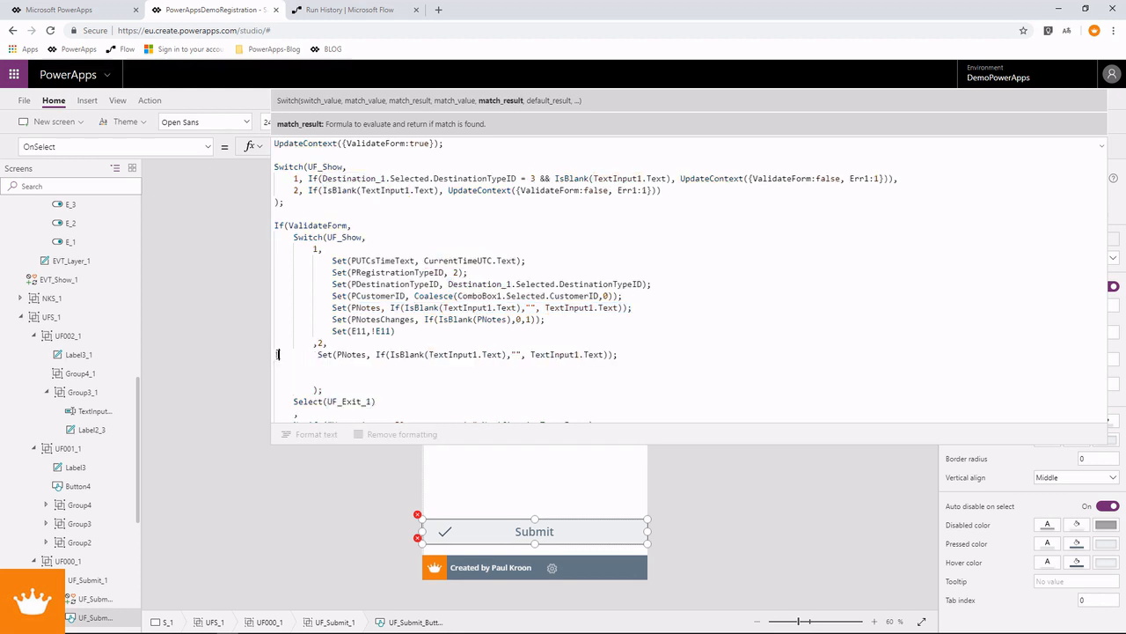
left_click(276, 354)
key("Tab")
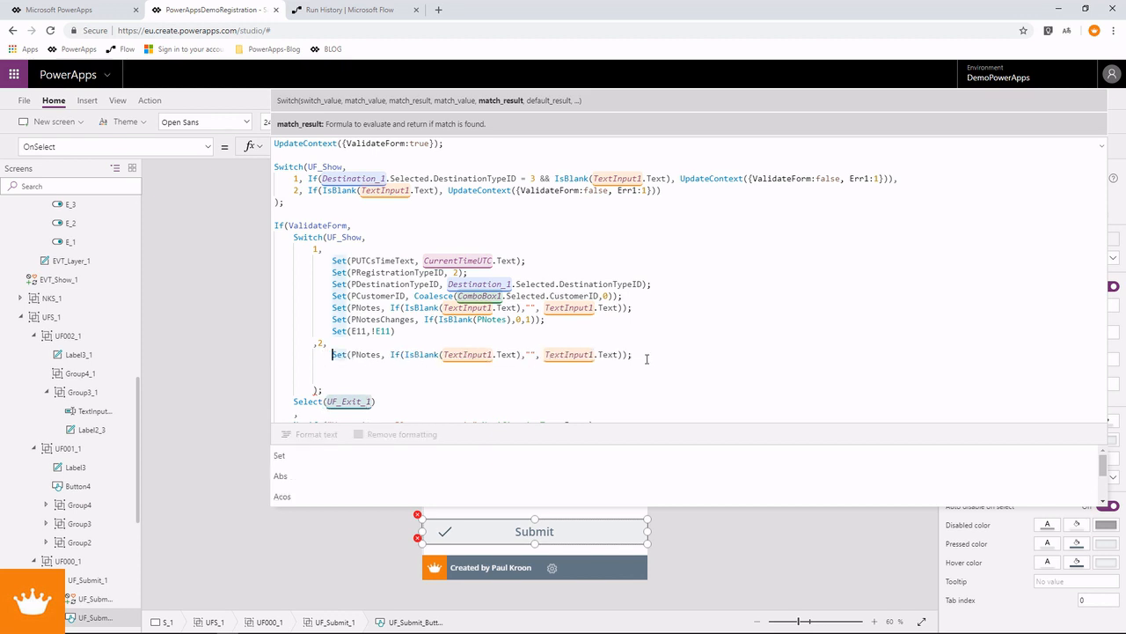
left_click(294, 367)
key("BackSpace")
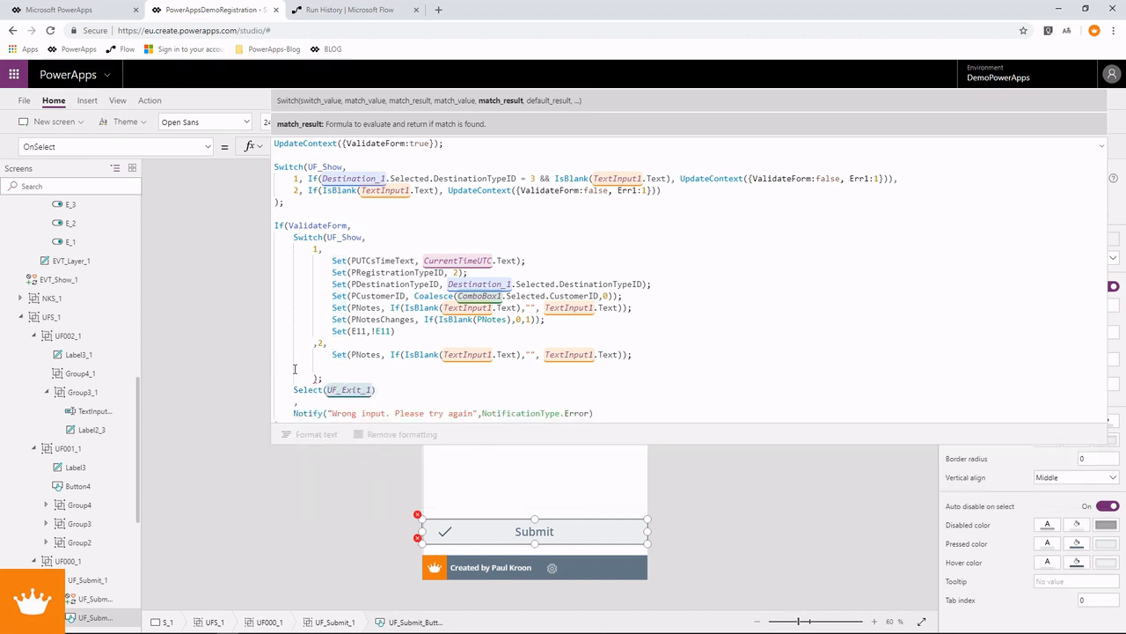
Step: Copy the Set lines for PUTCsTimeText and PRegistrationTypeID from case 1 to above the PNotes line in case 2
left_click_drag(468, 273, 332, 272)
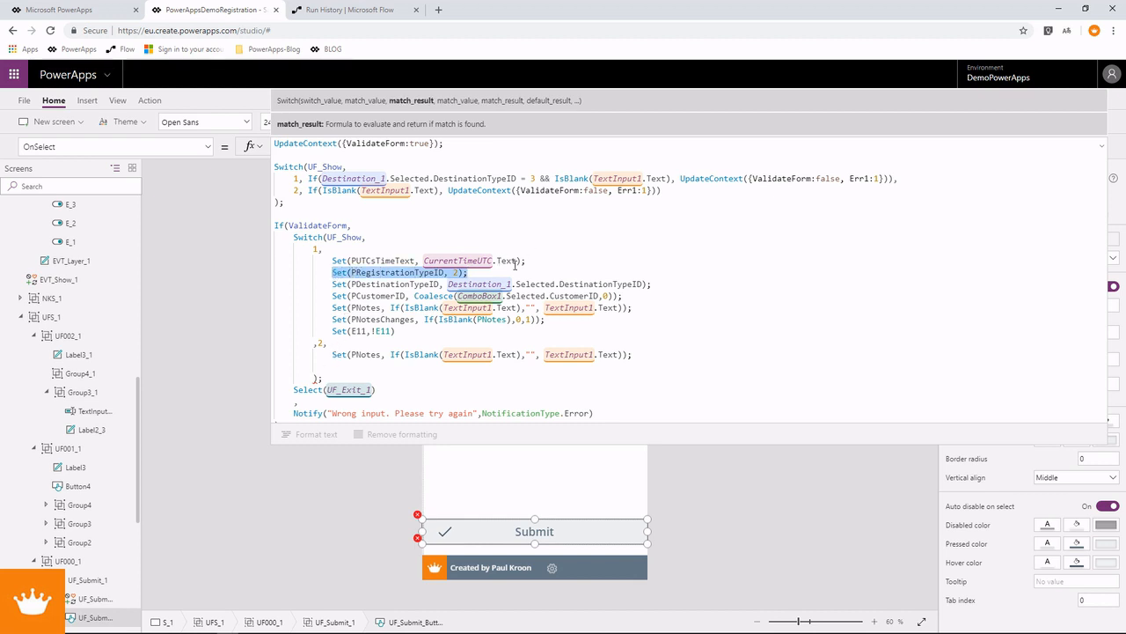
left_click_drag(470, 273, 337, 260)
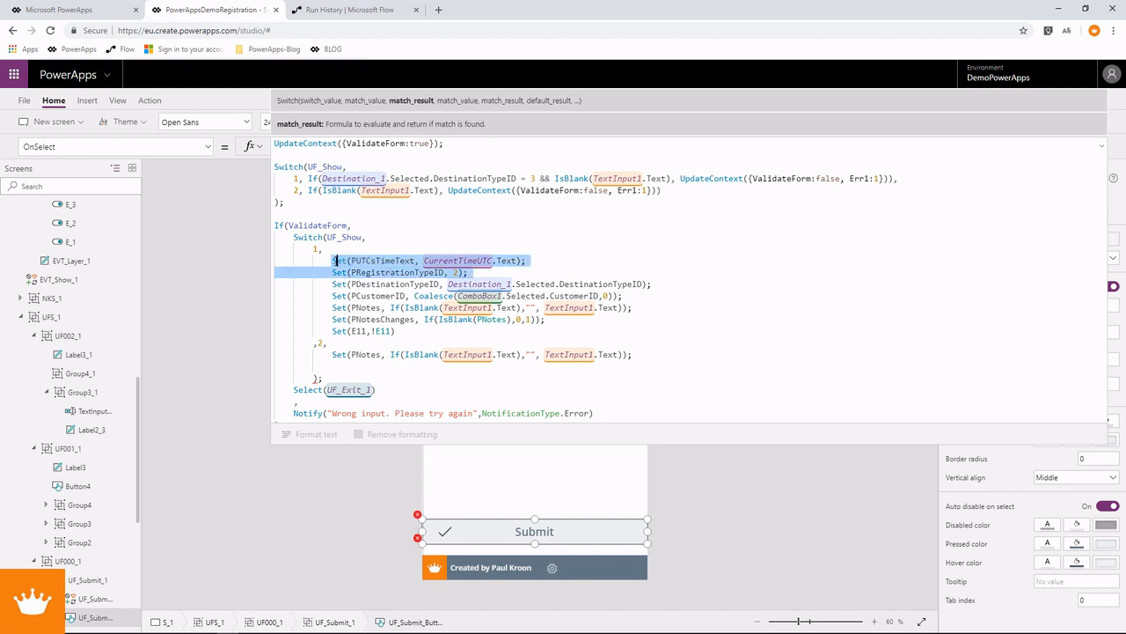
left_click(333, 353)
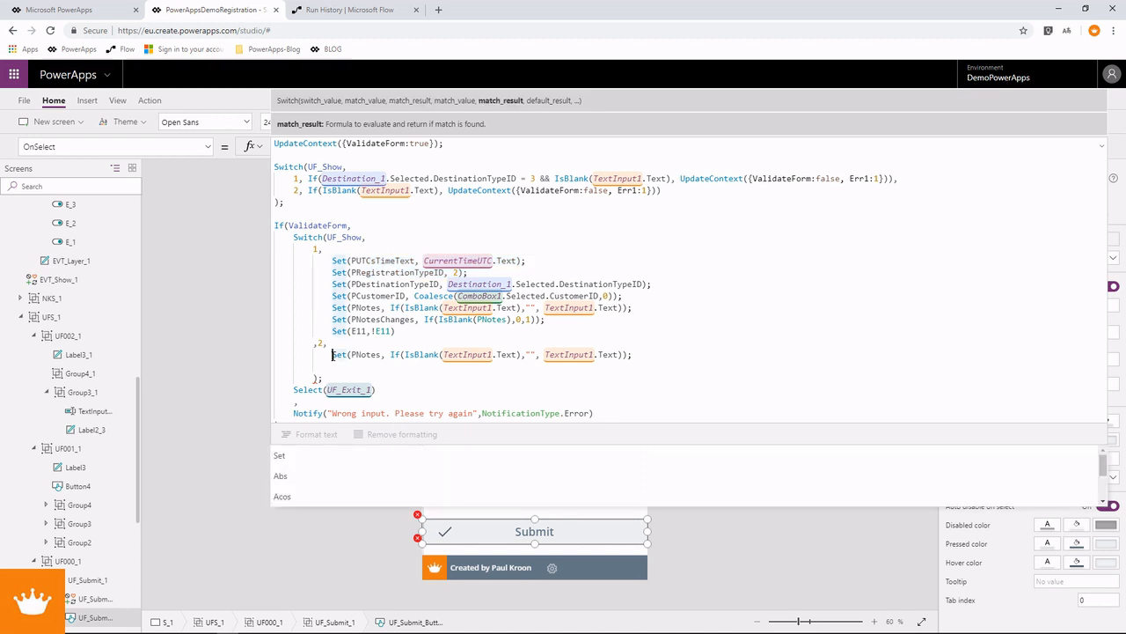
key("ctrl+v")
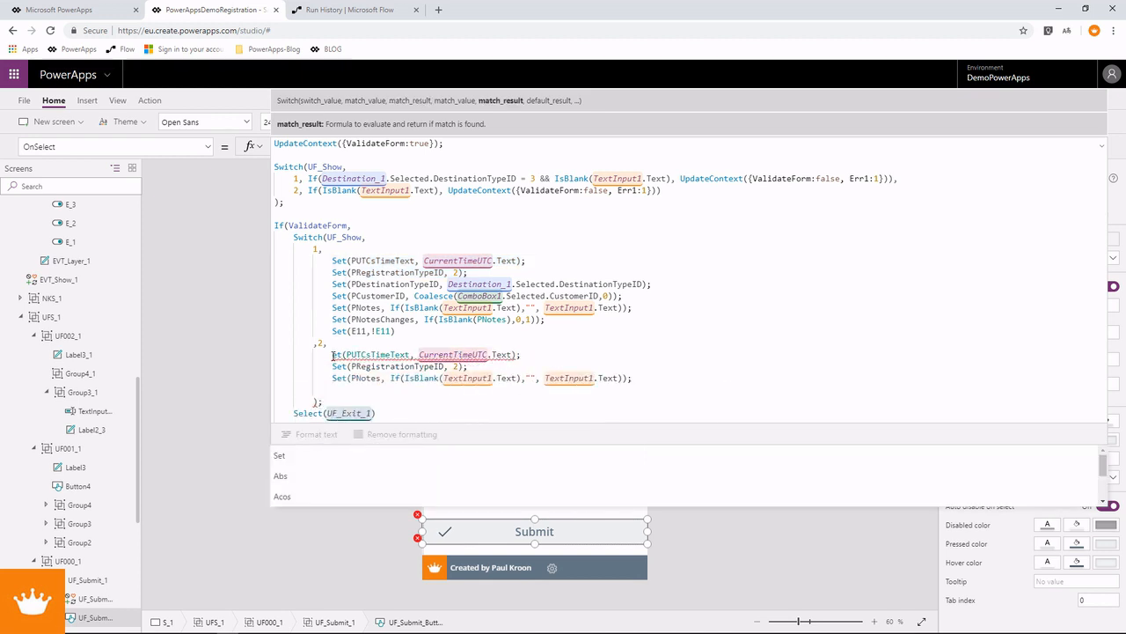
Step: Copy the PNotesChanges and E11 Set lines below case 2's PNotes line, and restore the missing S in its first Set call
left_click_drag(546, 319, 329, 319)
left_click_drag(403, 330, 334, 321)
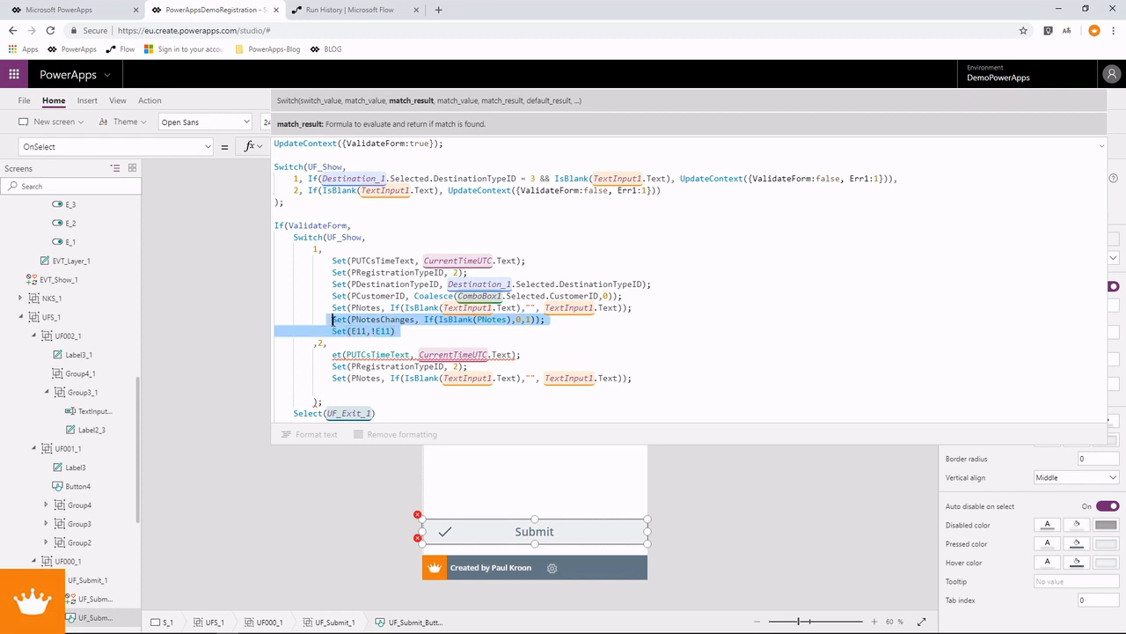
left_click(659, 376)
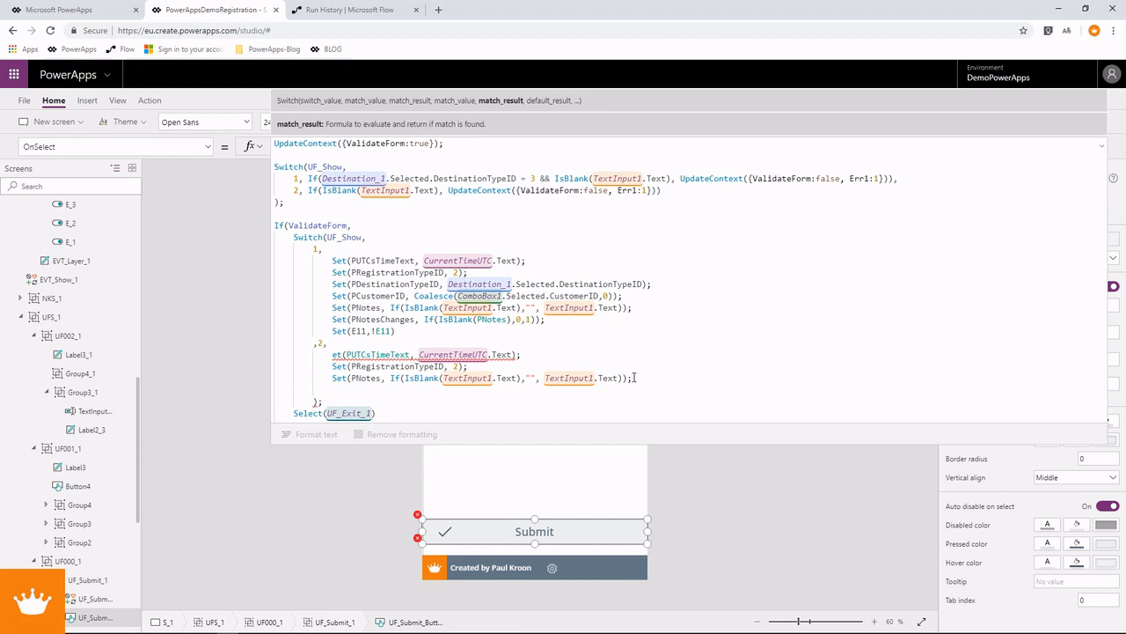
key("Return")
key("ctrl+v")
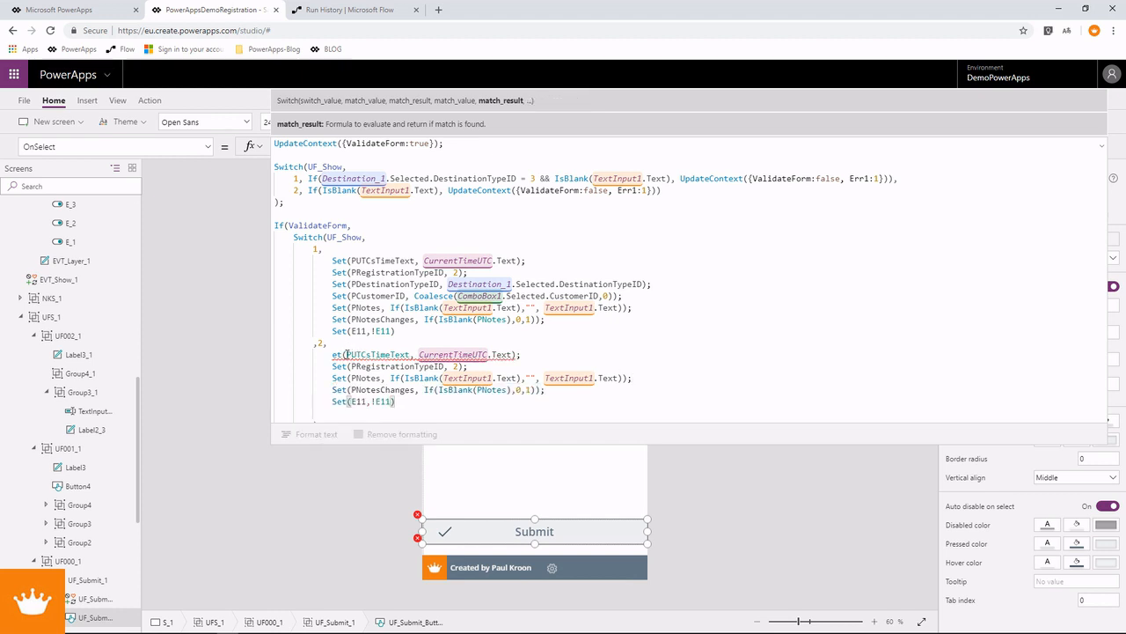
type("S")
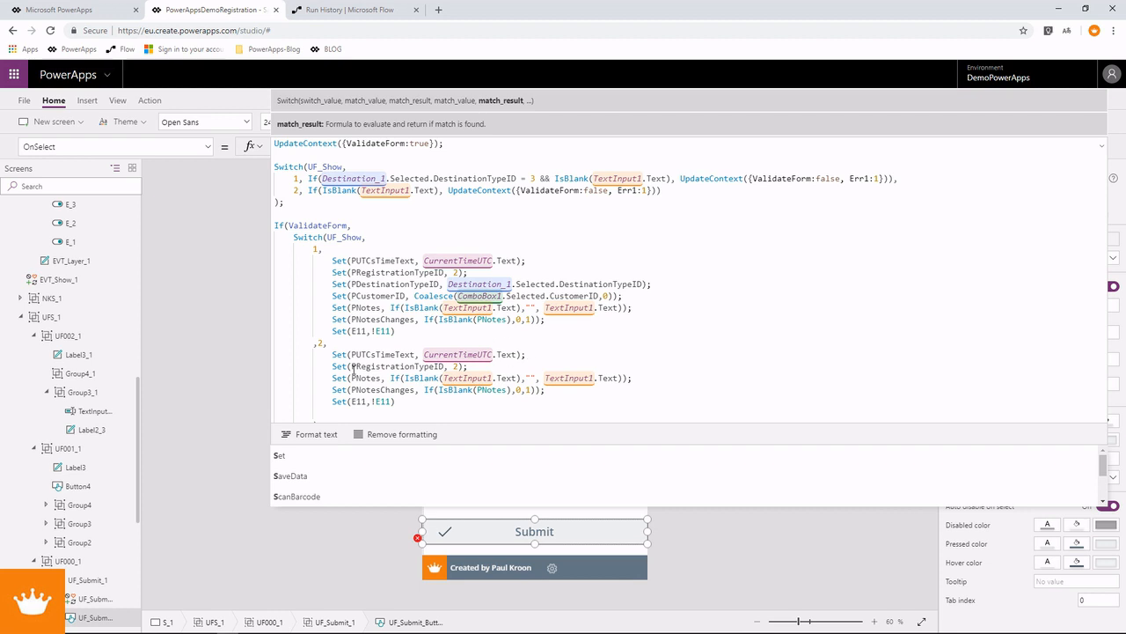
Step: Check the registration type IDs in SQL Server Management Studio and, back in PowerApps, set case 2's PRegistrationTypeID to 4
double_click(457, 366)
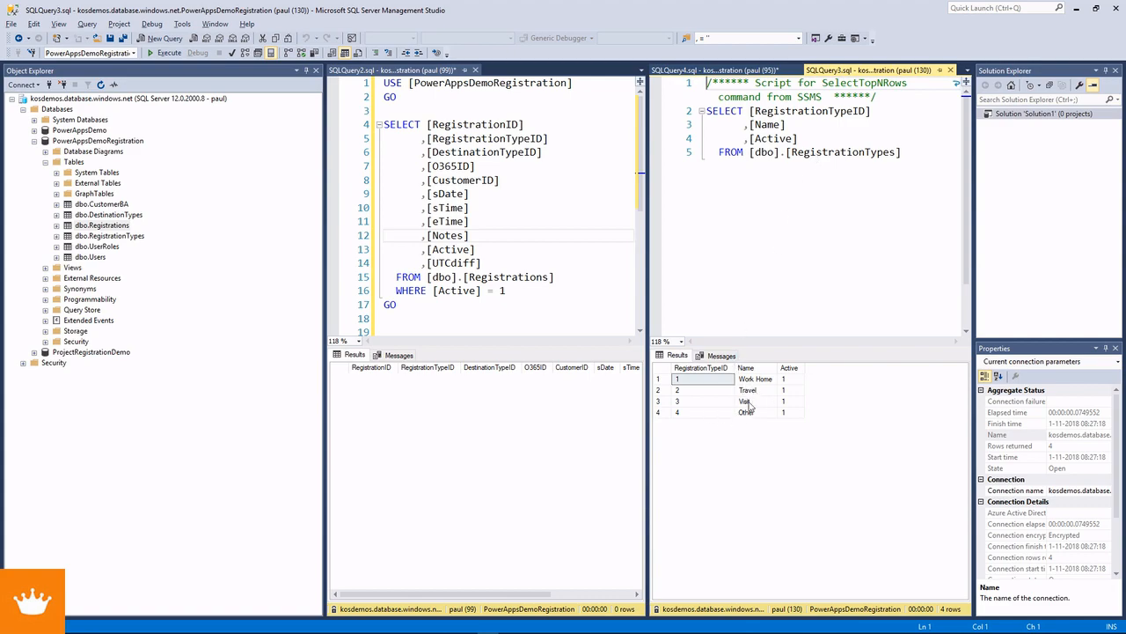
key("alt+Tab")
key("alt+Tab")
key("alt+Tab")
type("4")
scroll(437, 366, "down", 1)
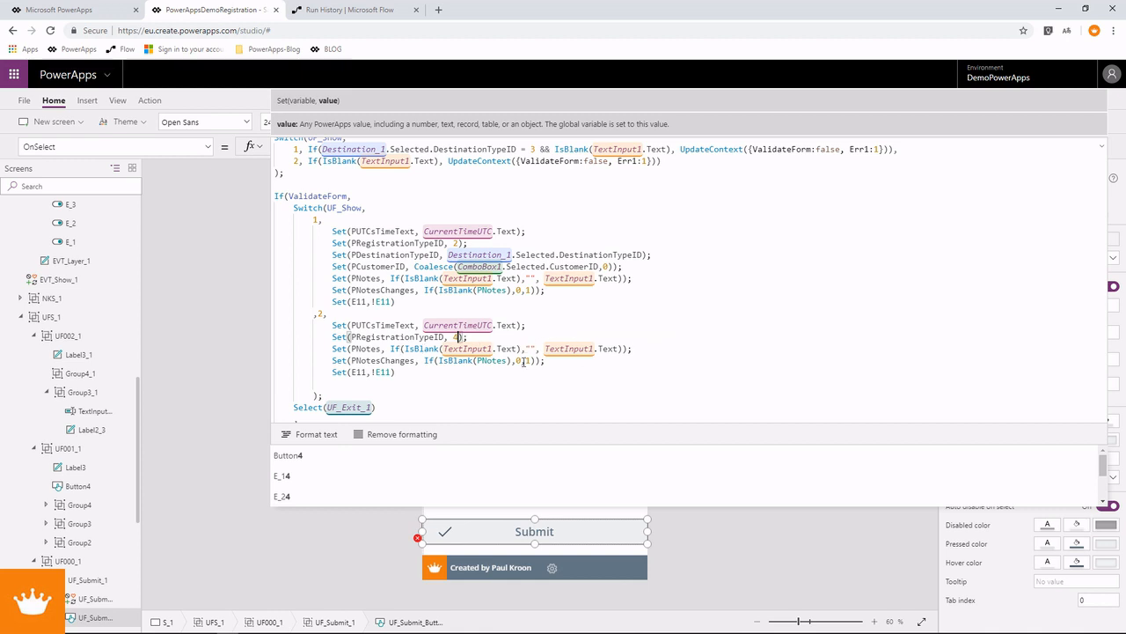
Step: Review case 2's Set lines in the Submit formula and test submitting the New Work home form with empty Notes in preview
left_click_drag(536, 348, 619, 323)
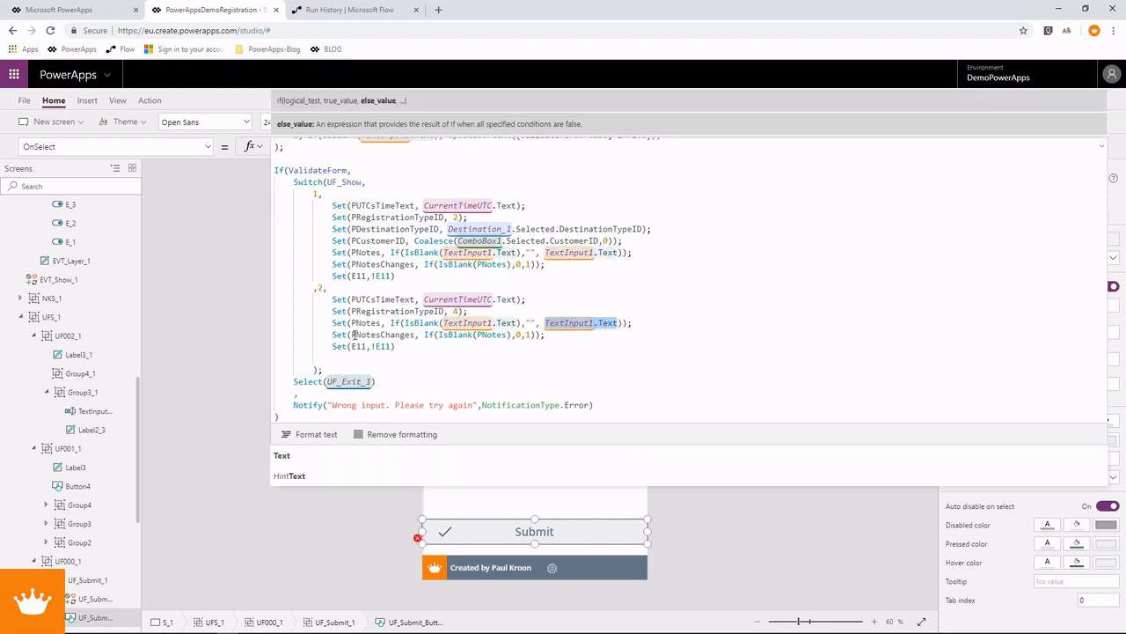
left_click_drag(353, 334, 509, 337)
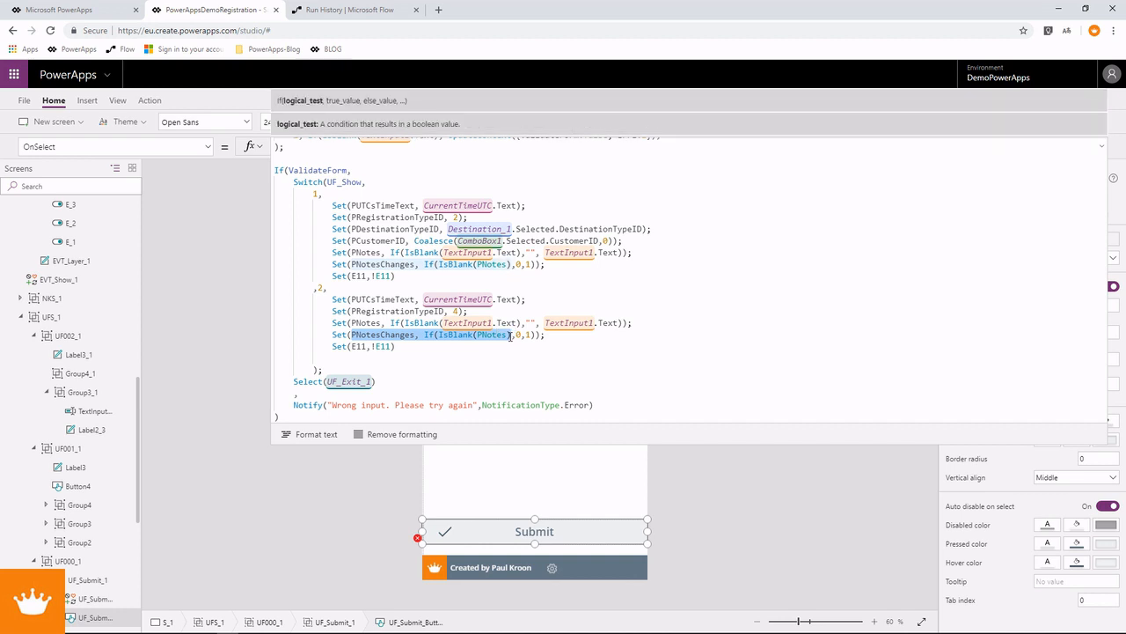
left_click_drag(425, 350, 332, 346)
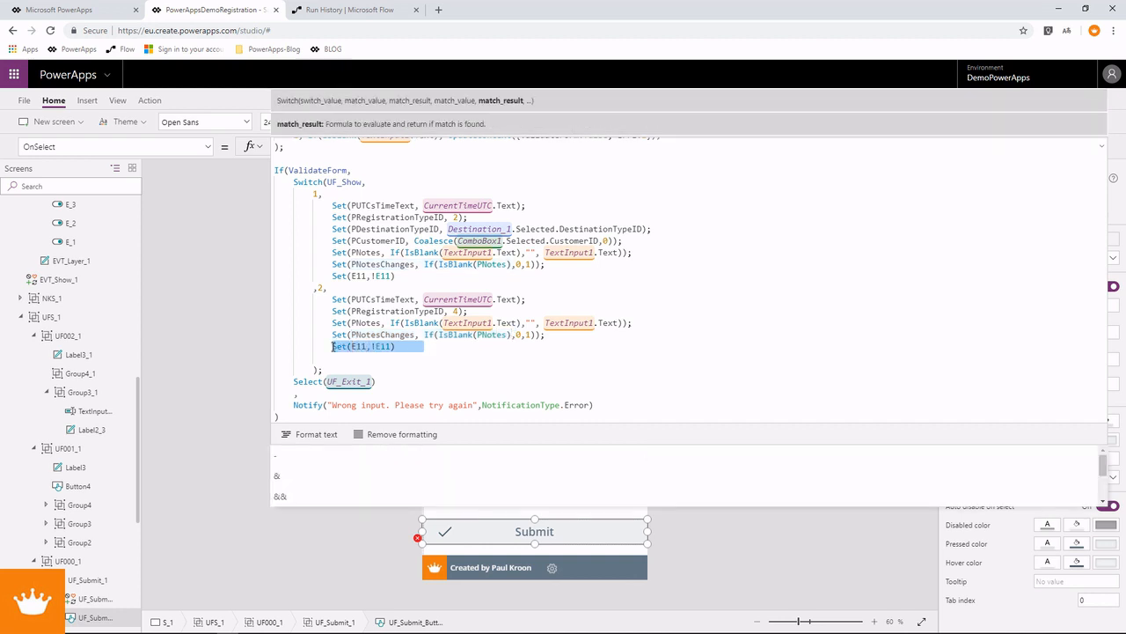
key("F5")
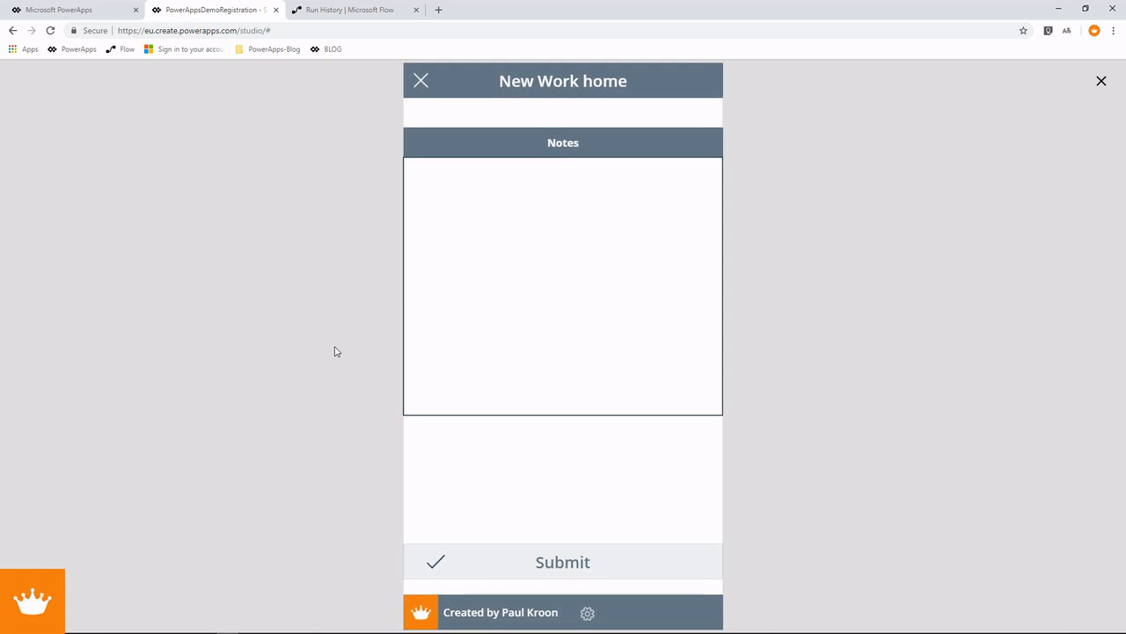
left_click(583, 564)
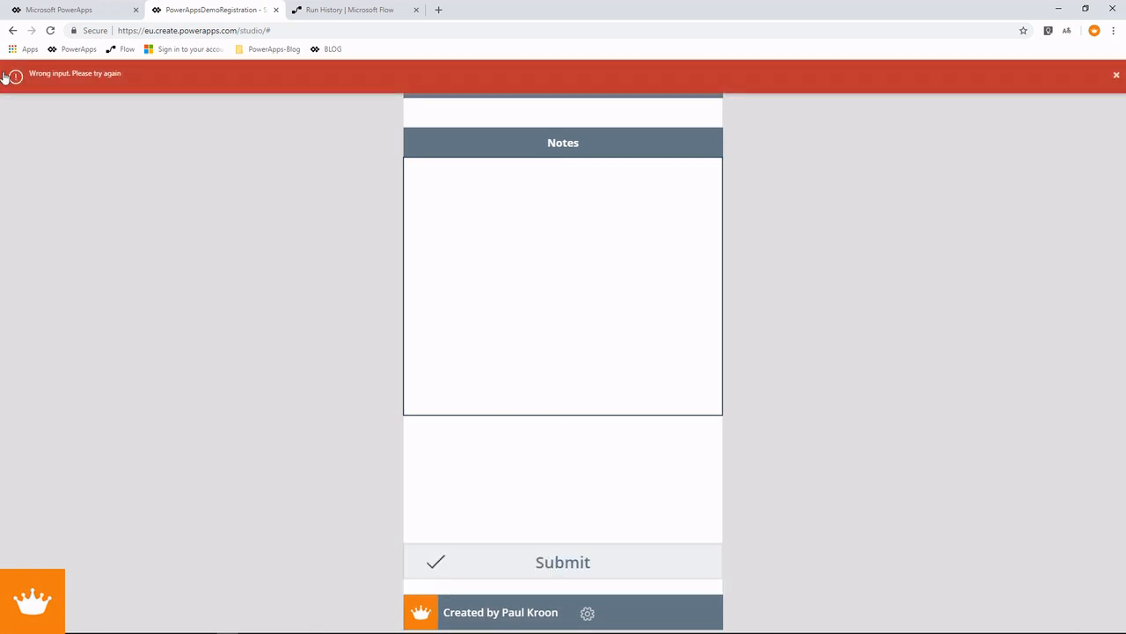
left_click(1116, 76)
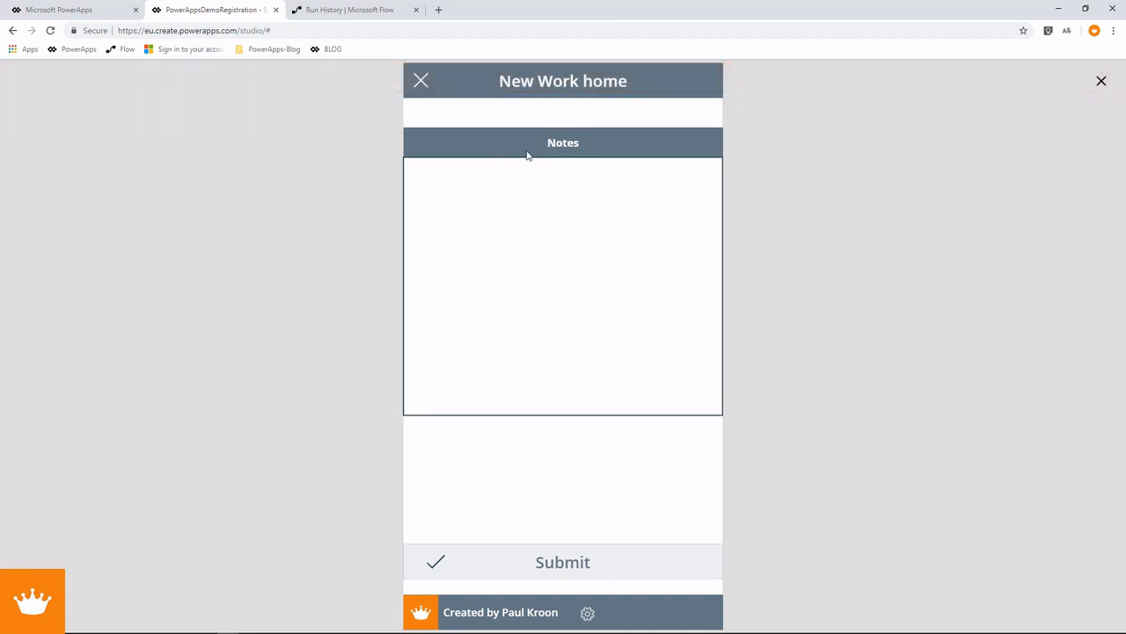
left_click(1096, 84)
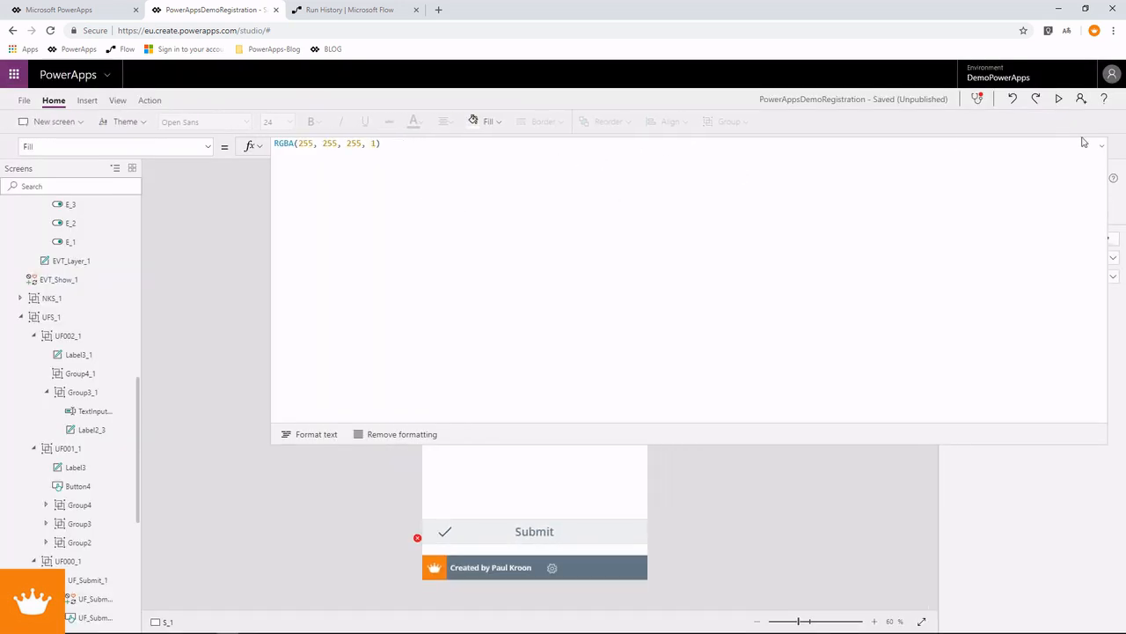
Step: Copy the Header_1.Fill formula of the Notes heading label (Label2_3) and set the label's fill to the dark red theme color
left_click(1102, 148)
left_click(615, 198)
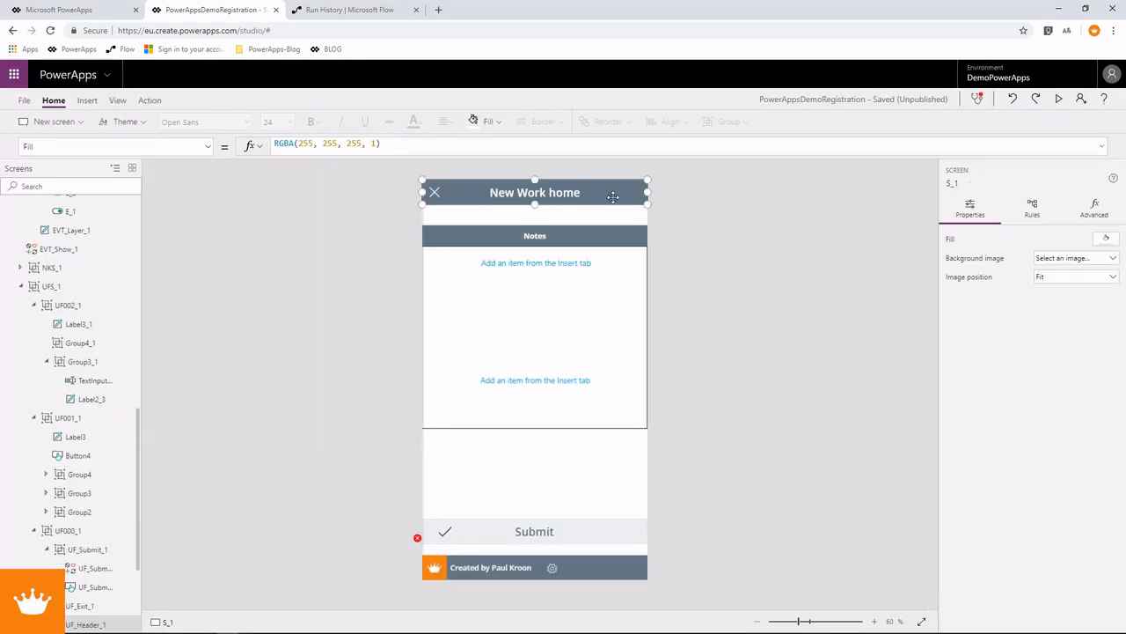
left_click(588, 239)
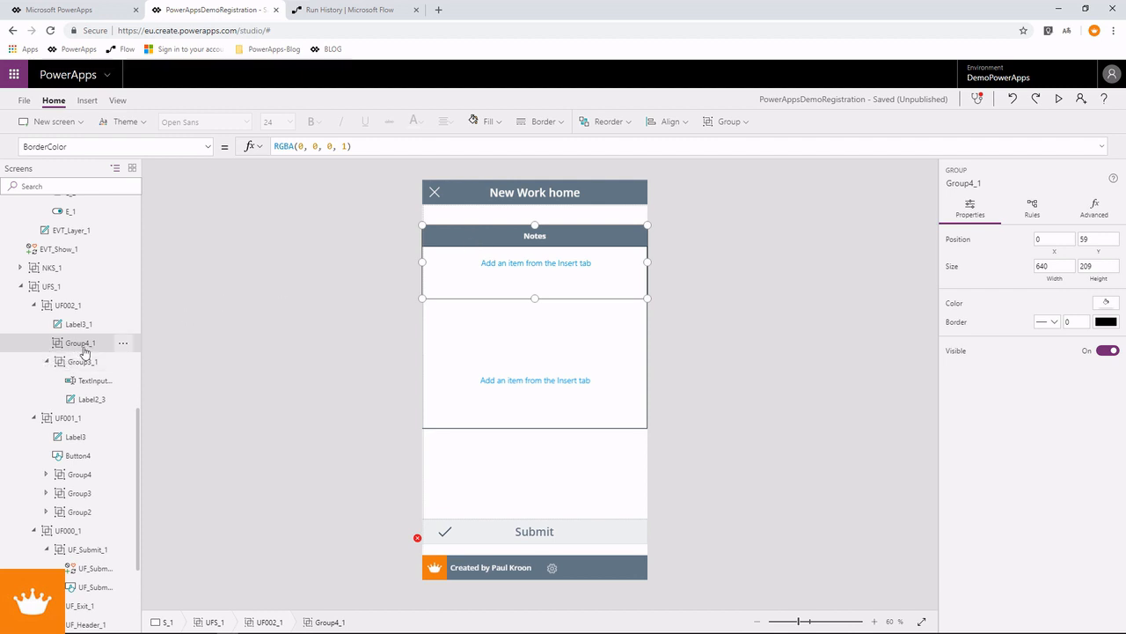
left_click(82, 381)
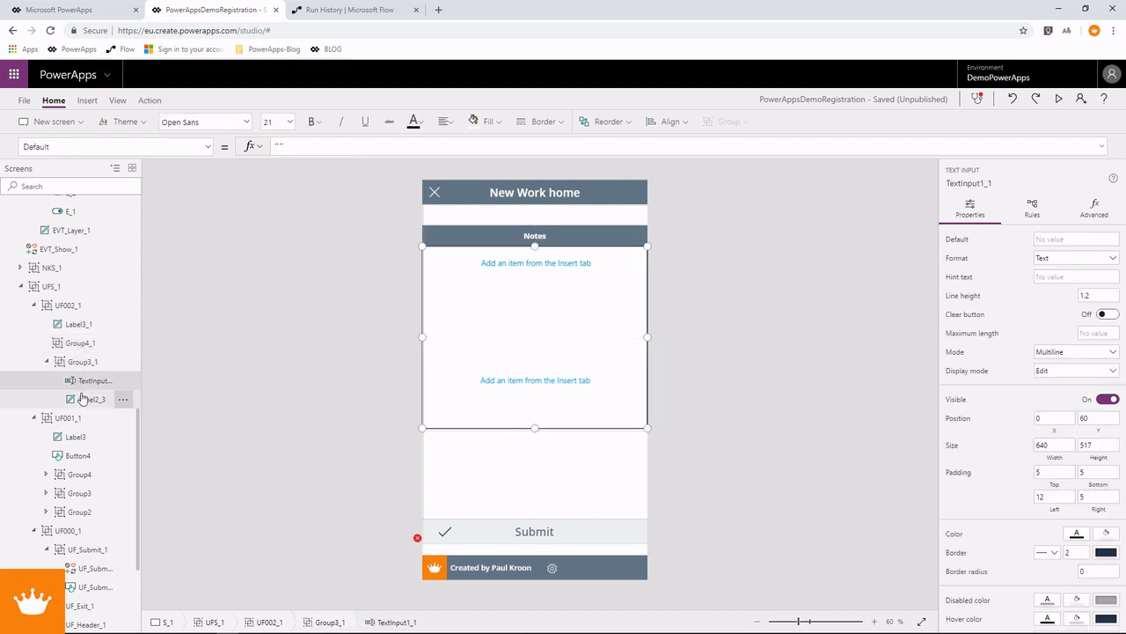
left_click(84, 399)
left_click(209, 147)
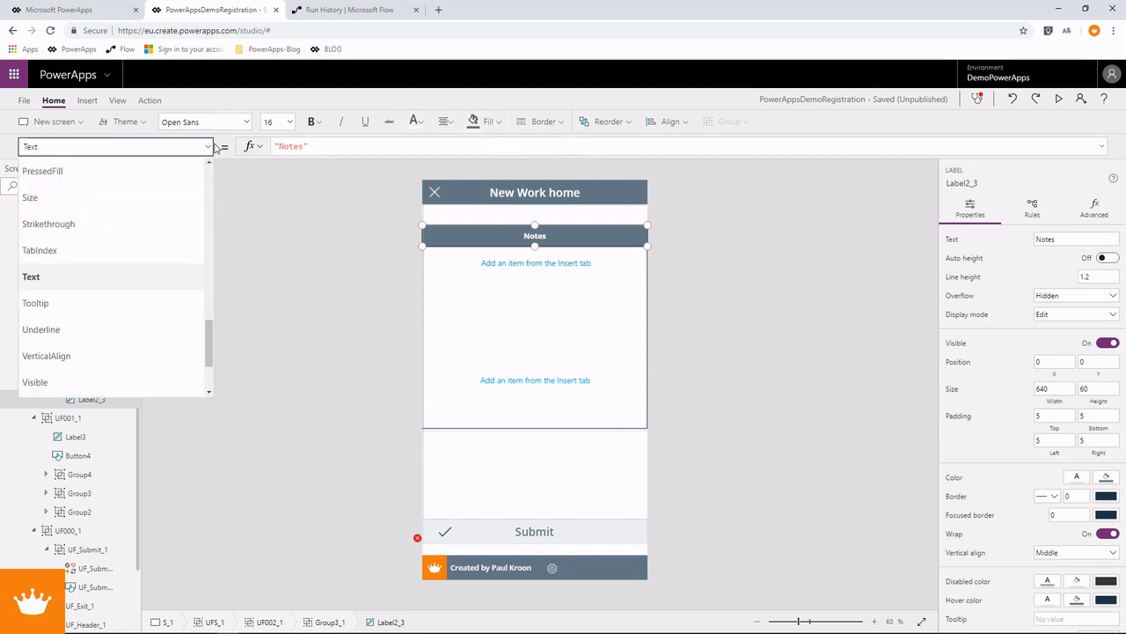
scroll(93, 279, "up", 4)
scroll(74, 256, "up", 6)
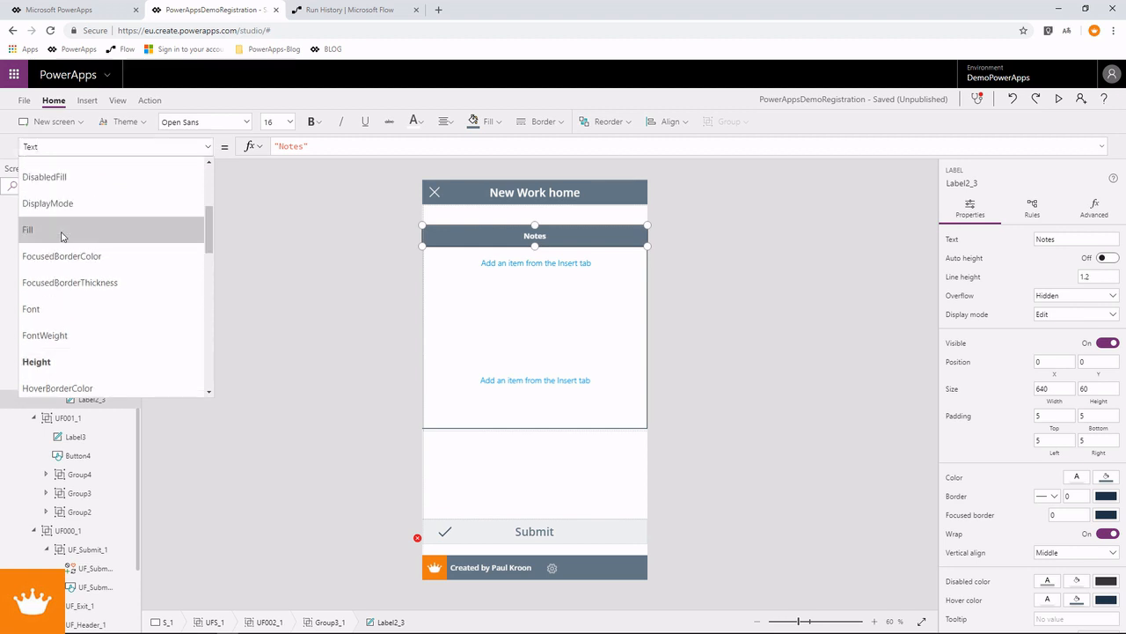
left_click(58, 231)
left_click_drag(352, 146, 273, 150)
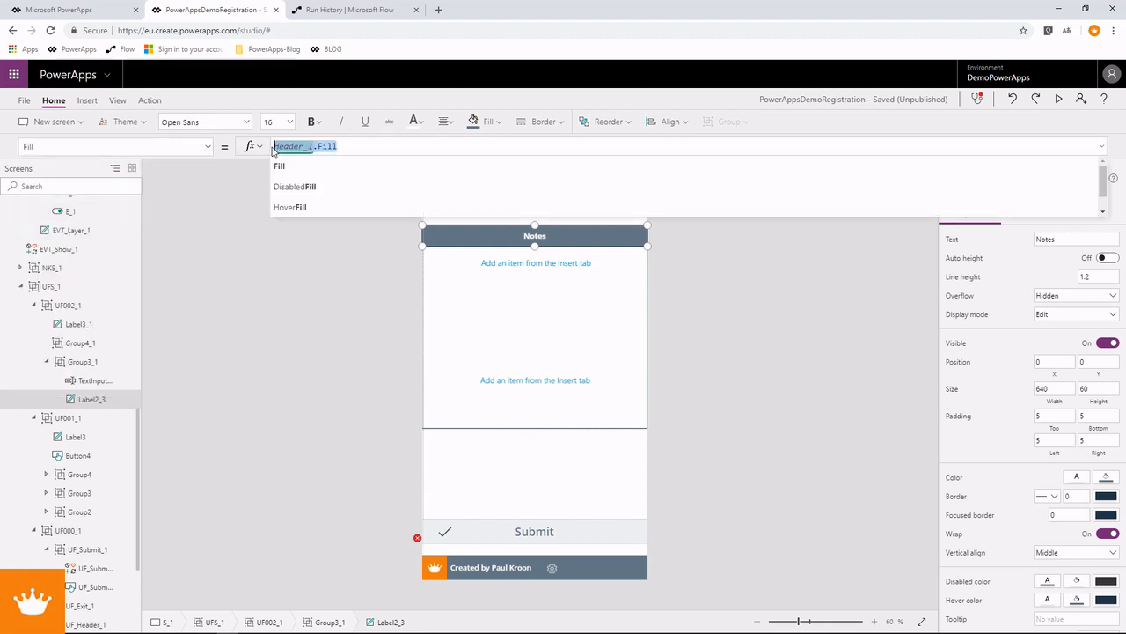
left_click(480, 121)
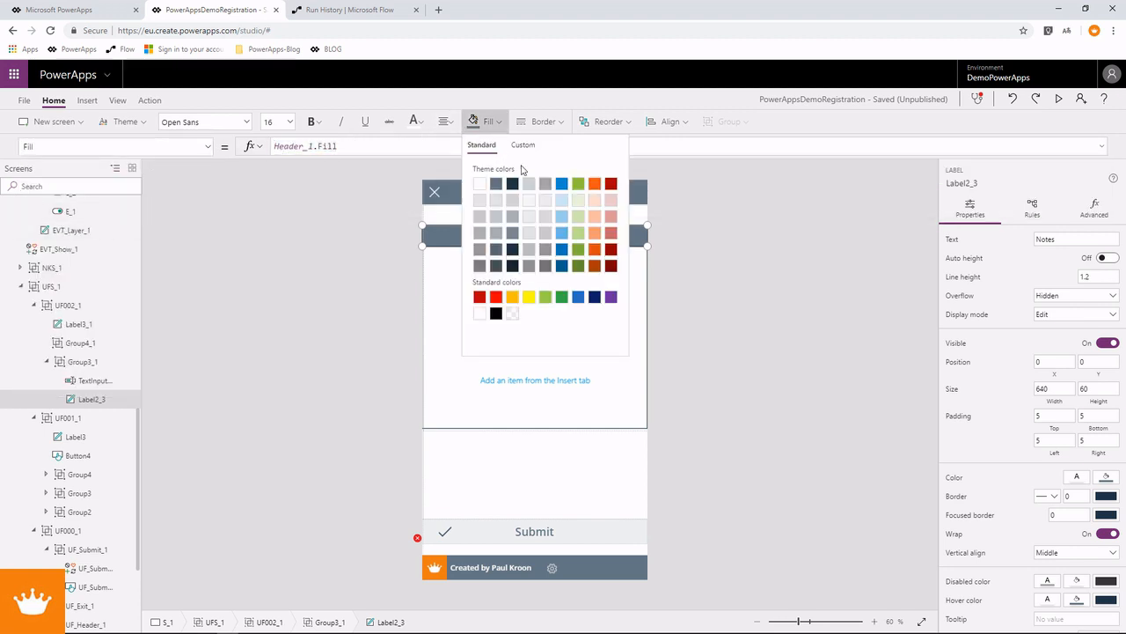
left_click(611, 183)
Step: Wrap the Notes label's red fill in a condition so the formula reads If(Err1, Header_1.Fill, RGBA(168, 0, 0, 1))
double_click(278, 146)
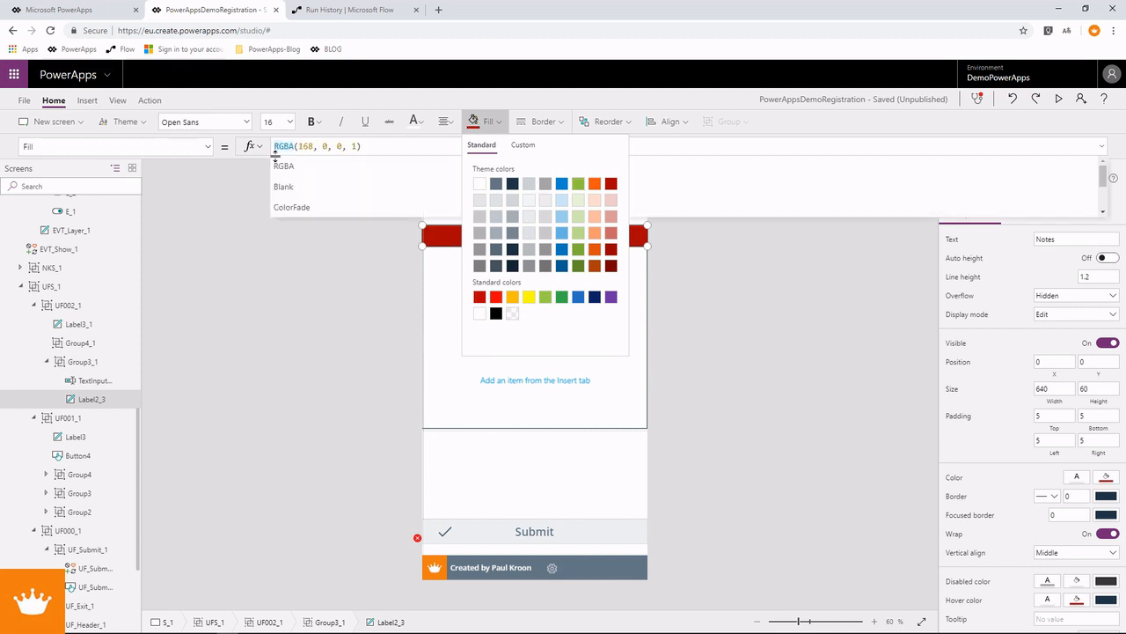
left_click(275, 147)
type("If(Err")
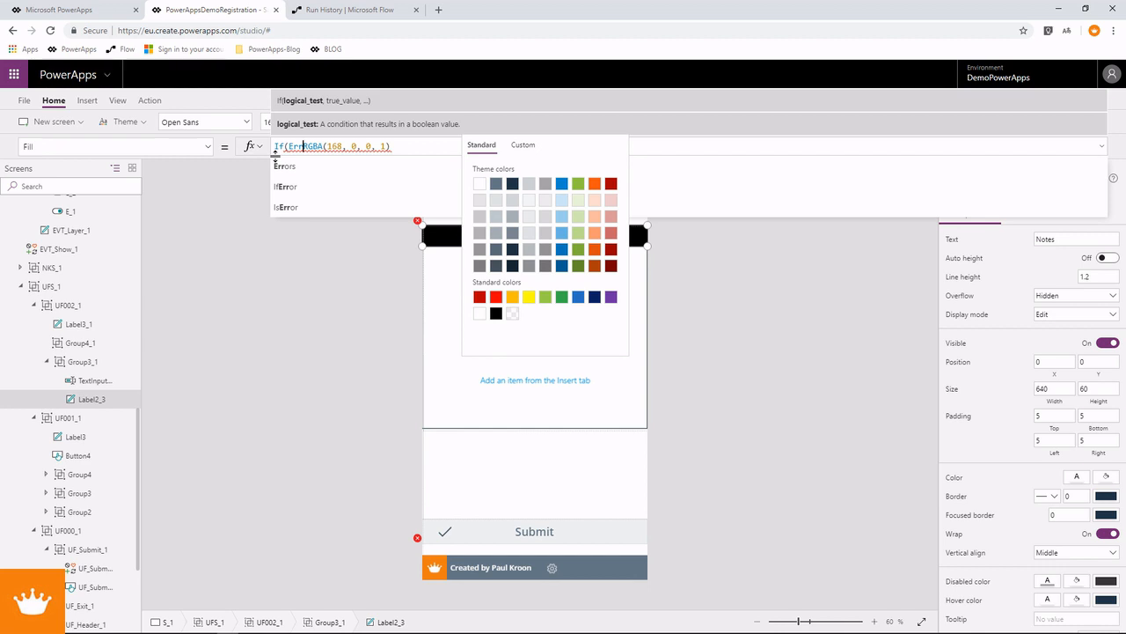
type("1")
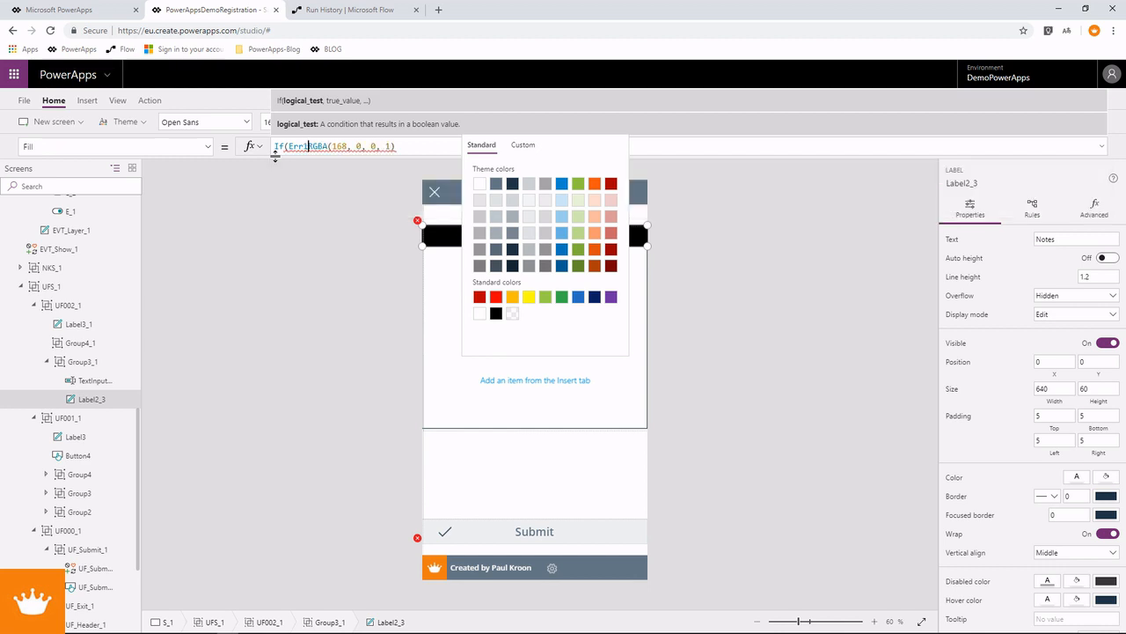
type(" =")
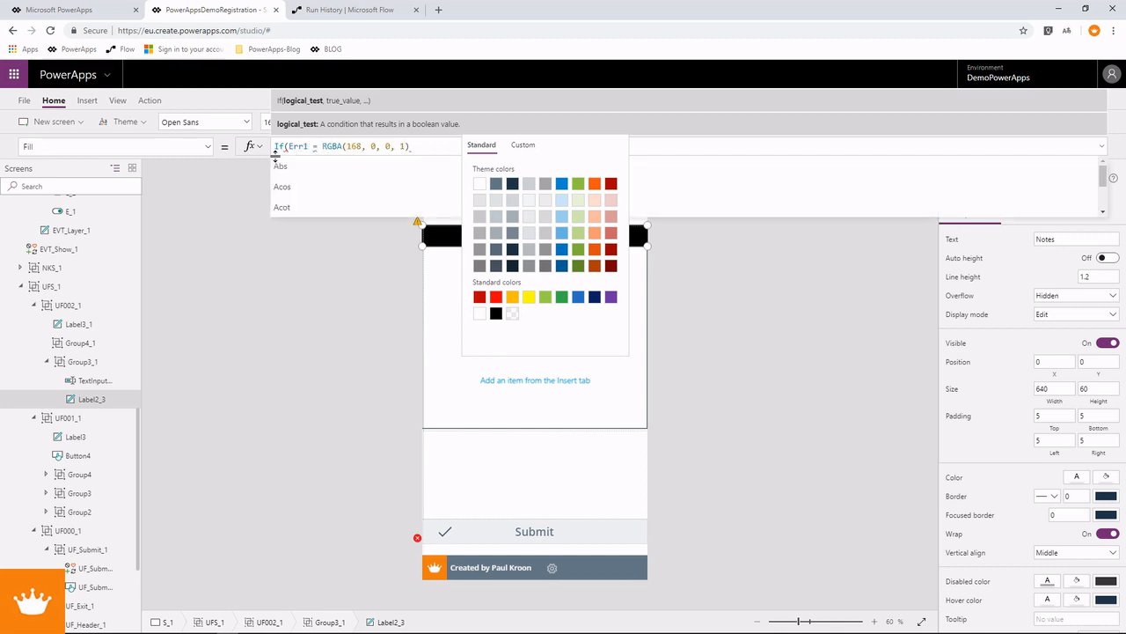
key("BackSpace")
key("BackSpace")
key("BackSpace")
type(",")
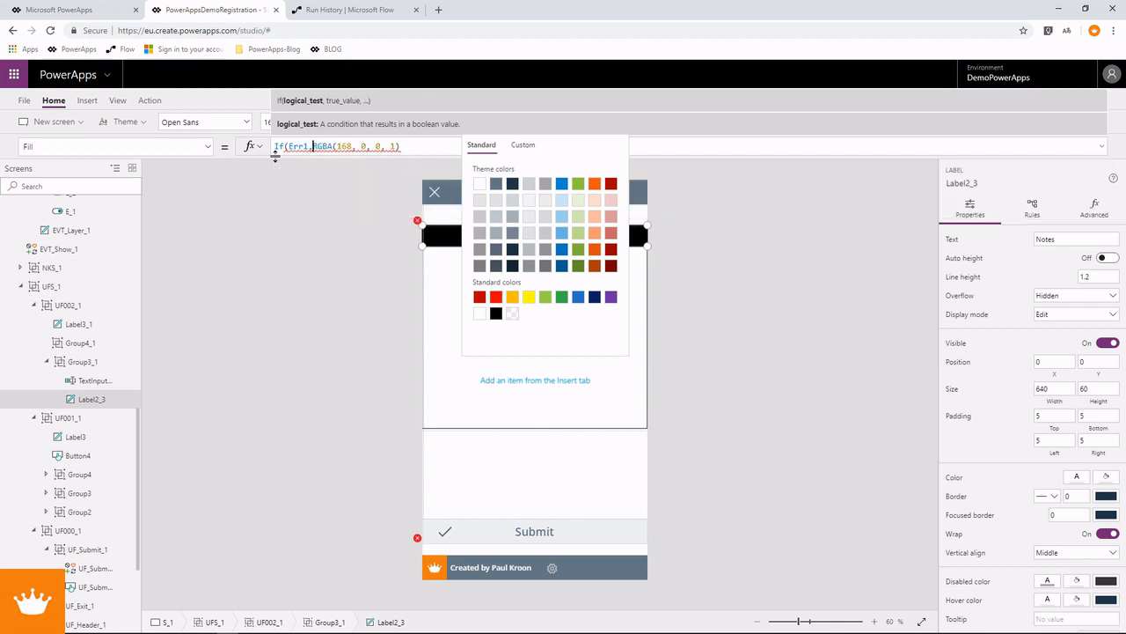
type(" Header_1.Fill,")
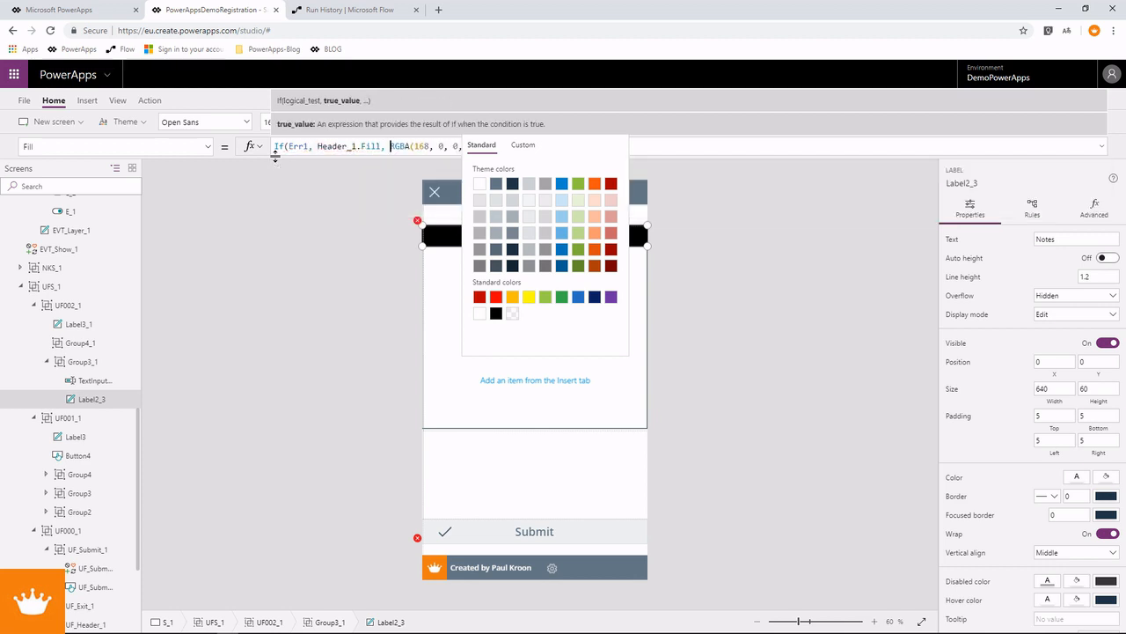
left_click(704, 144)
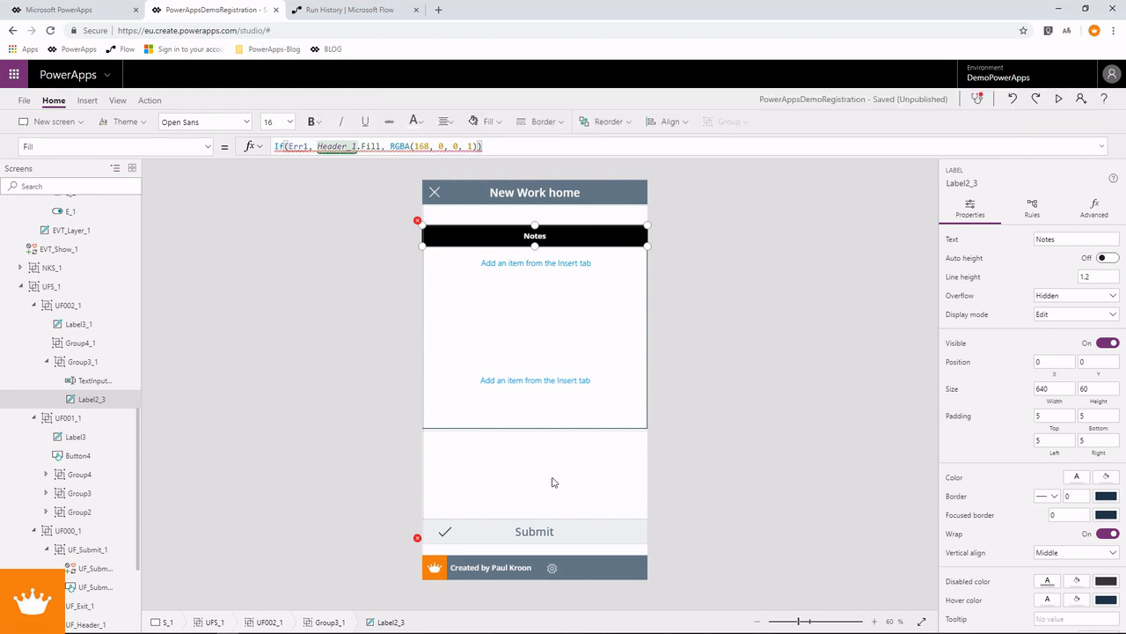
Step: Check how the Submit button's formula sets Err1, and change the condition in the Notes label's Fill formula to Err1 = 1
left_click(556, 532)
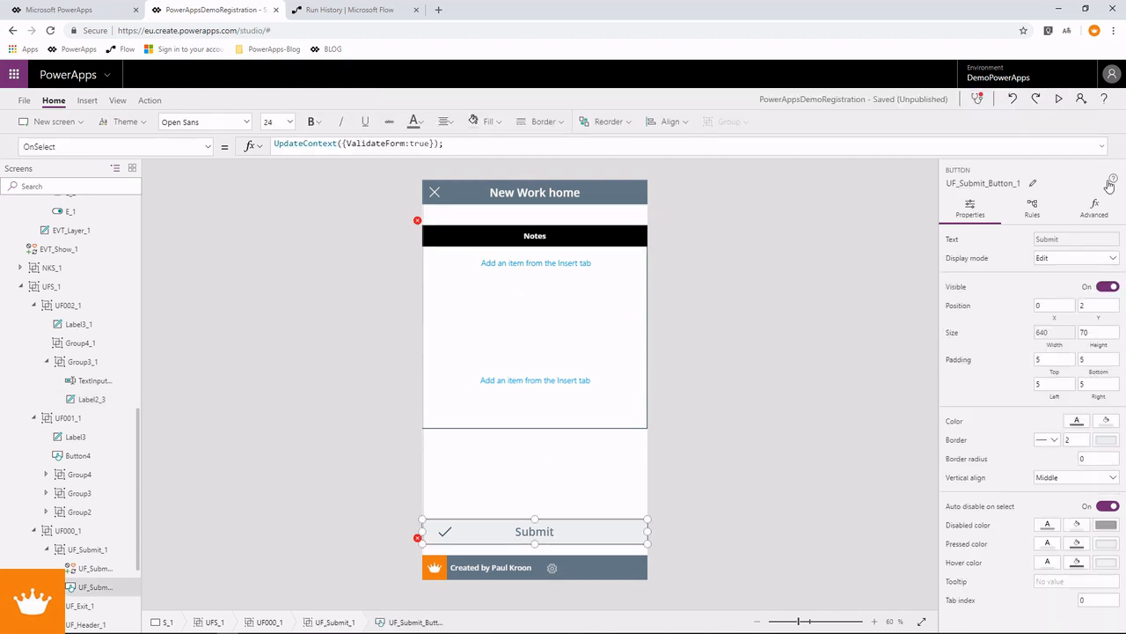
left_click(1102, 146)
left_click(628, 191)
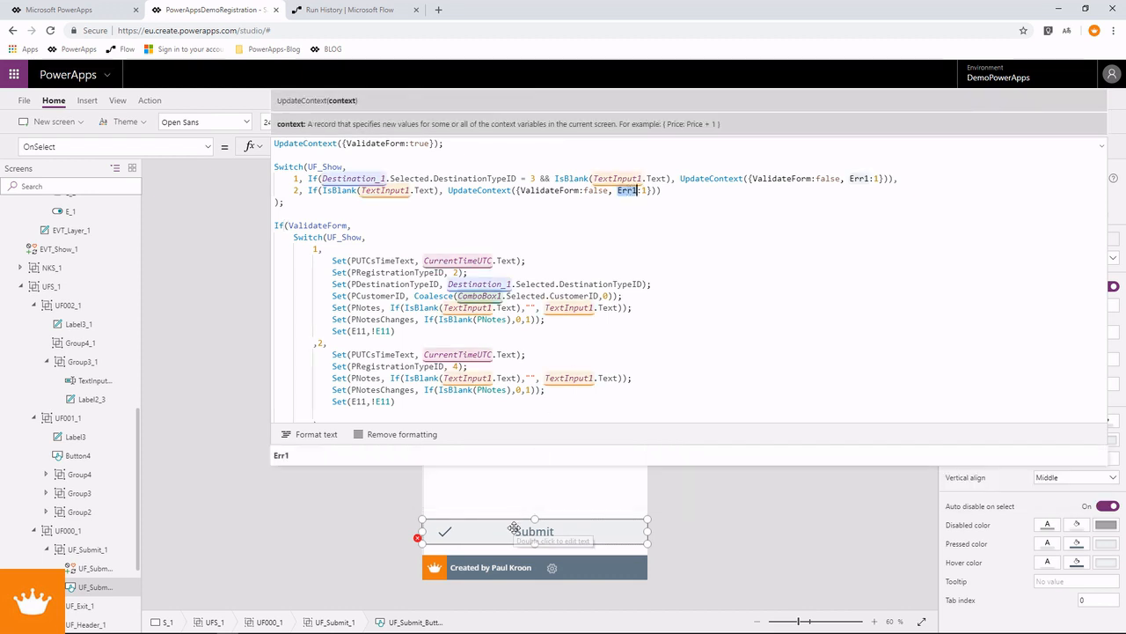
left_click(1102, 147)
left_click(502, 244)
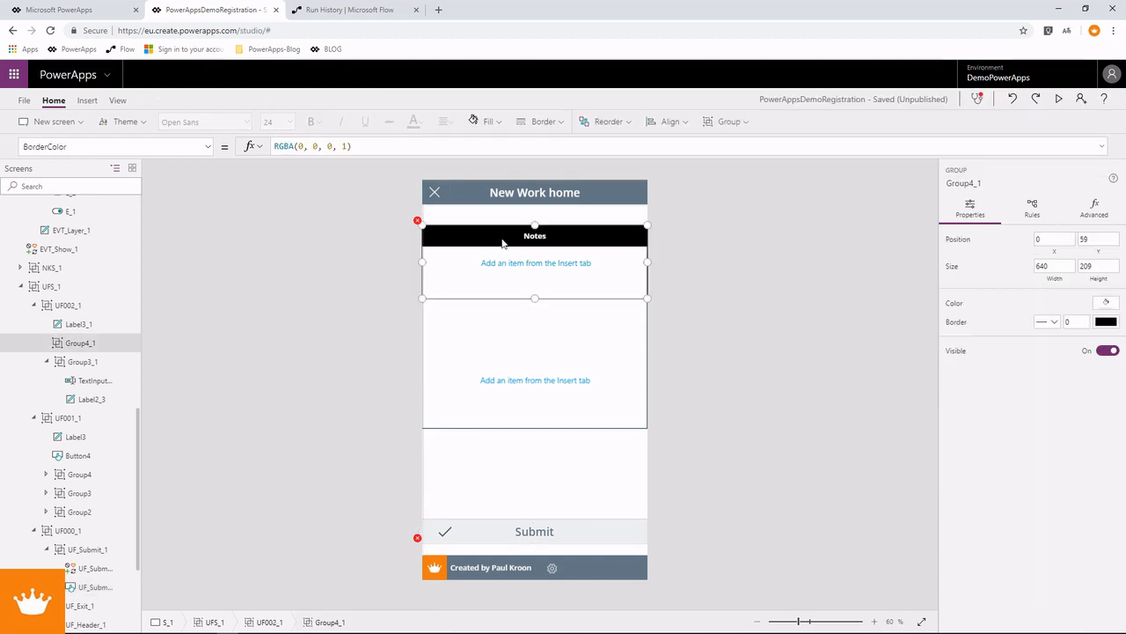
left_click(115, 382)
left_click(305, 146)
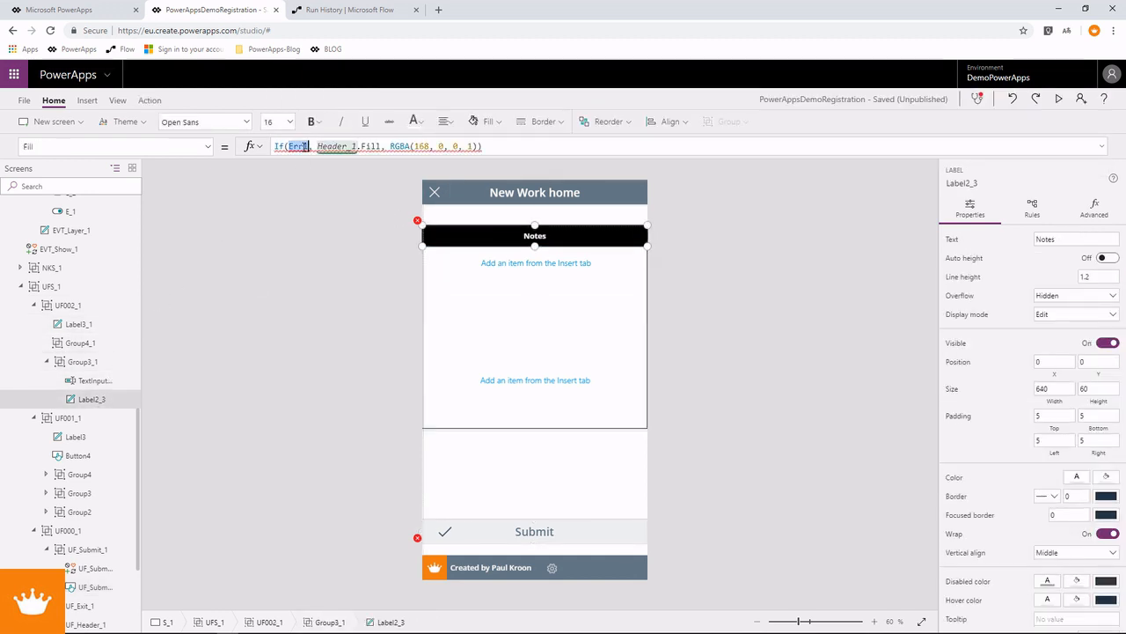
type("= 1")
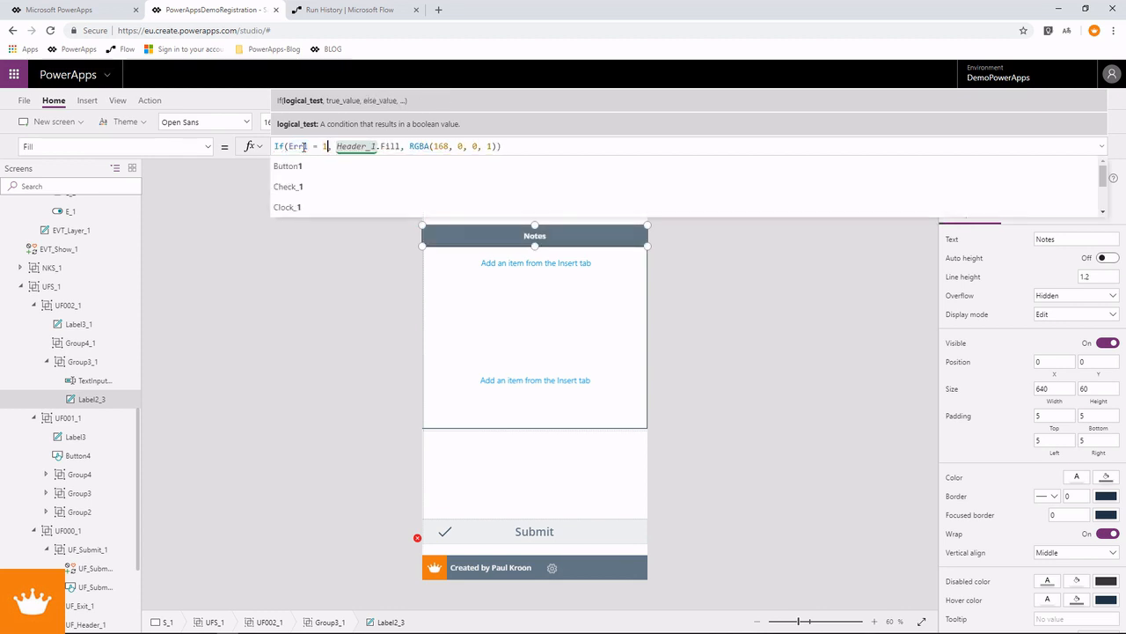
Step: Move Header_1.Fill behind RGBA(168, 0, 0, 1) as the else value of the Notes label's Fill formula and remove the surplus comma
key("Right")
key("Right")
key("Right")
key("Right")
key("Right")
key("shift+Right")
key("shift+Right")
key("shift+Right")
key("shift+Right")
key("shift+Right")
key("shift+Right")
key("shift+Right")
key("shift+Right")
key("shift+Right")
key("shift+Right")
key("shift+Right")
key("shift+Right")
key("shift+Right")
key("shift+Right")
key("shift+Right")
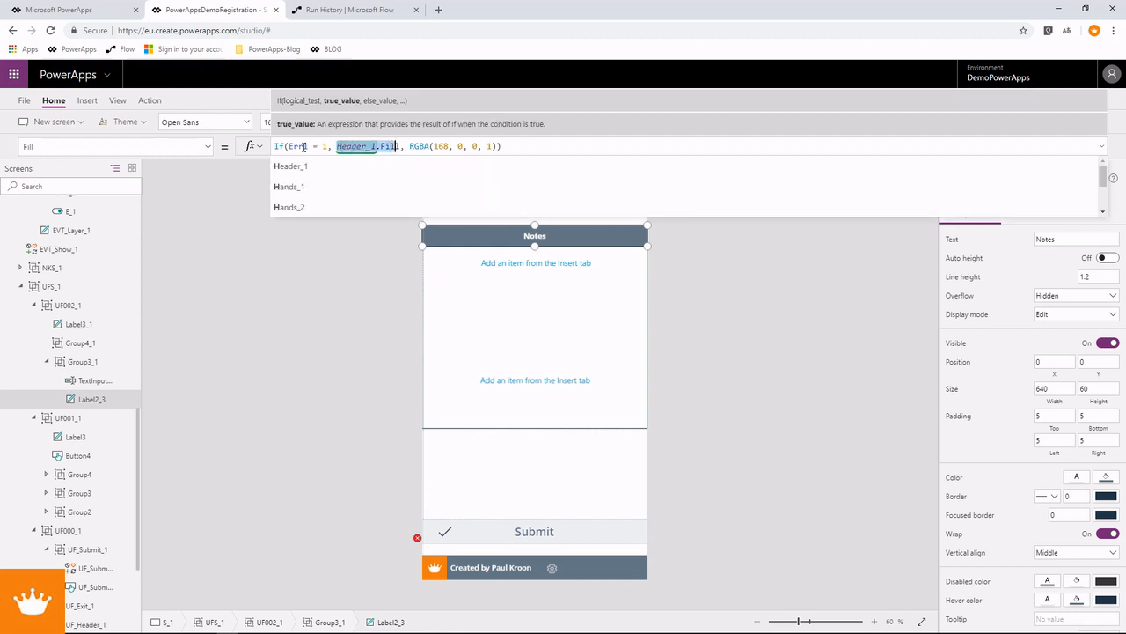
key("Delete")
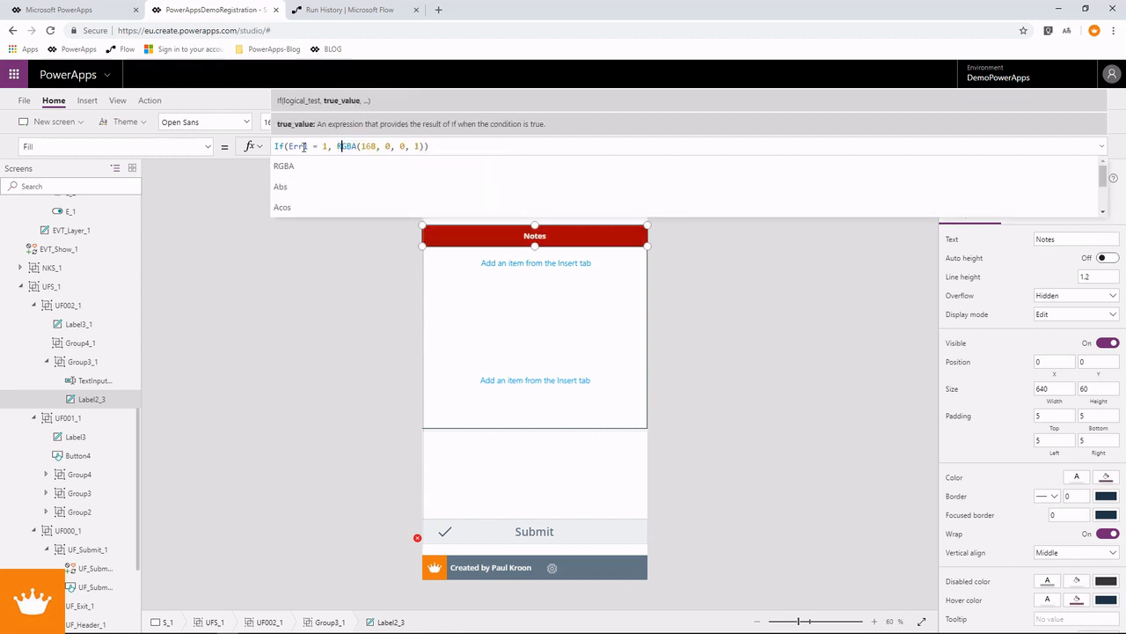
key("Right")
key("Right")
key("Right")
key("Right")
key("Right")
key("Right")
key("Right")
key("Right")
key("Right")
key("Right")
key("Right")
key("Right")
key("Right")
key("Right")
key("Right")
key("Right")
key("Right")
key("Right")
key("Right")
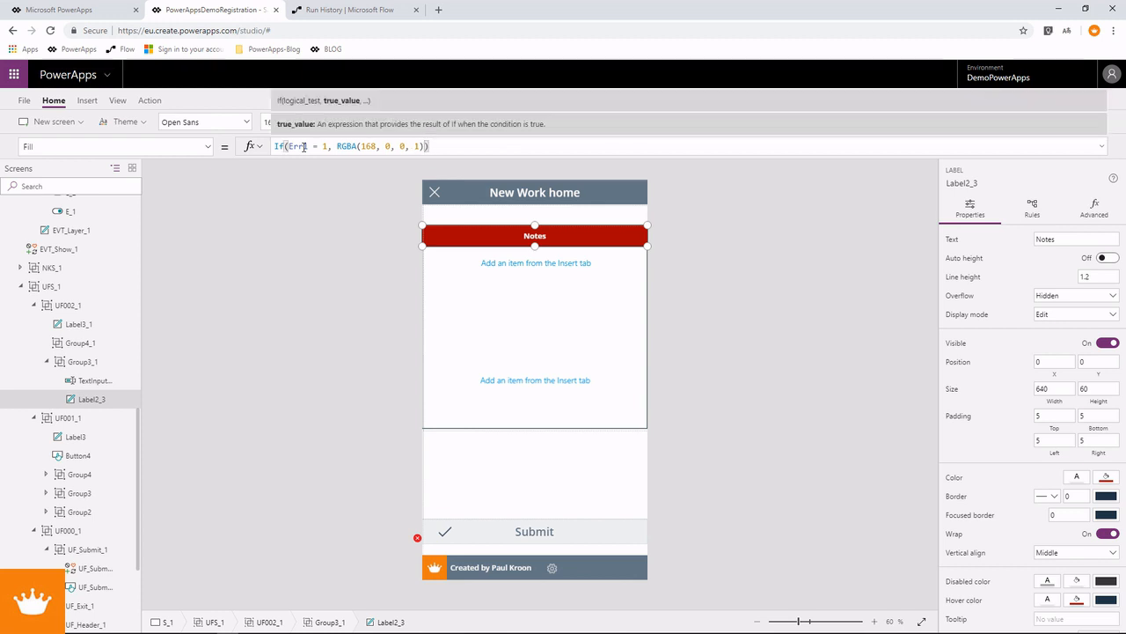
key("ctrl+z")
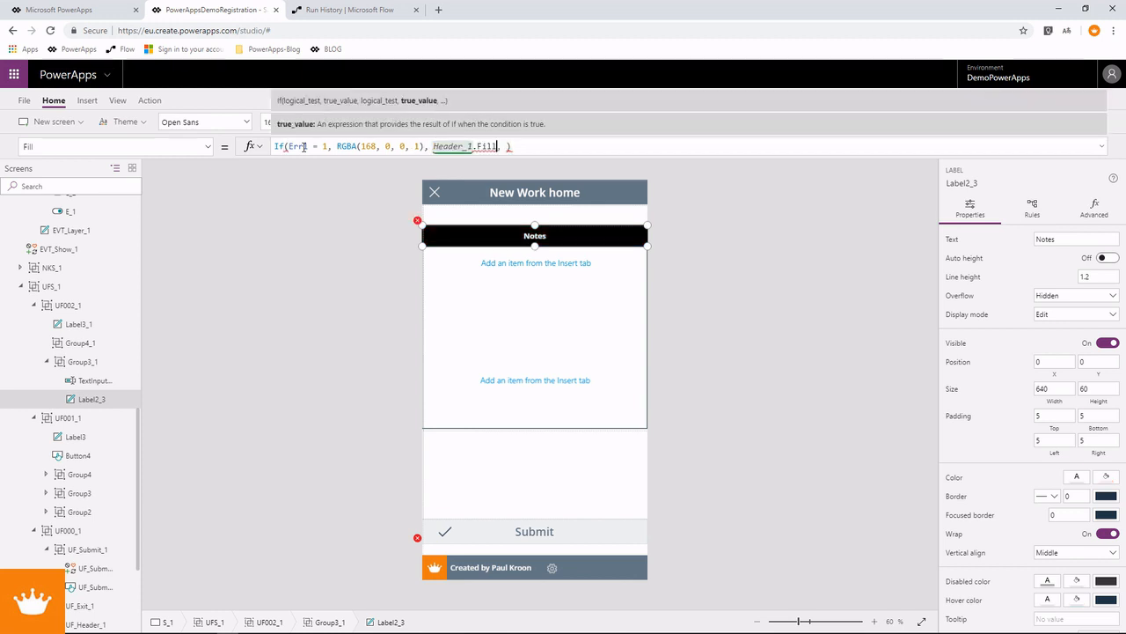
key("BackSpace")
key("BackSpace")
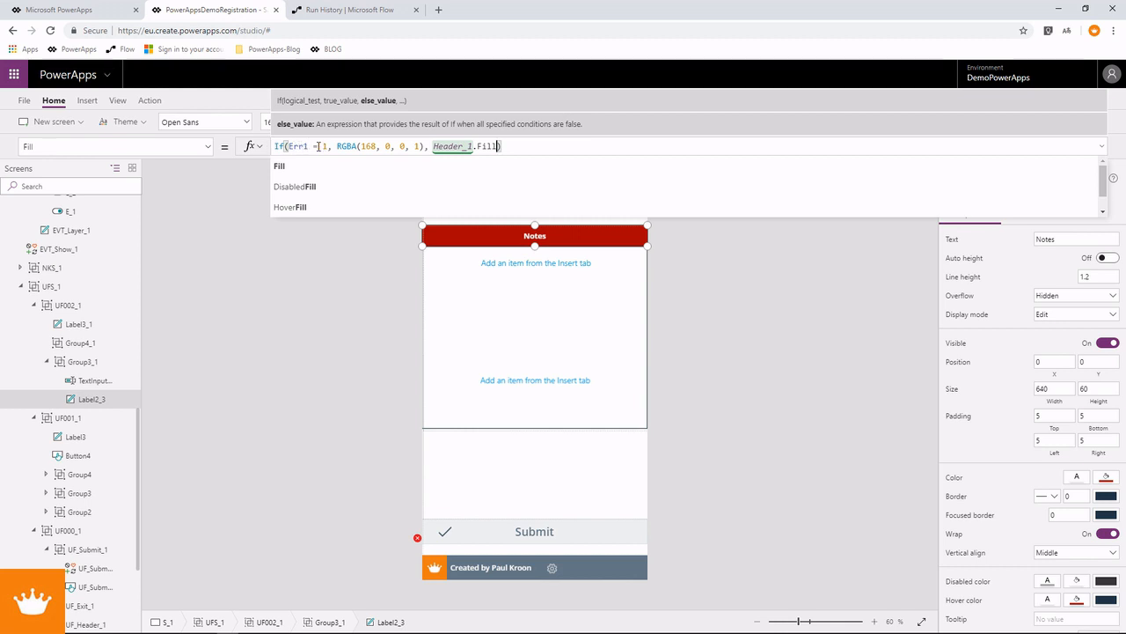
Step: Recheck the Notes label's If condition and test its error color by submitting the form with empty Notes in preview
double_click(324, 146)
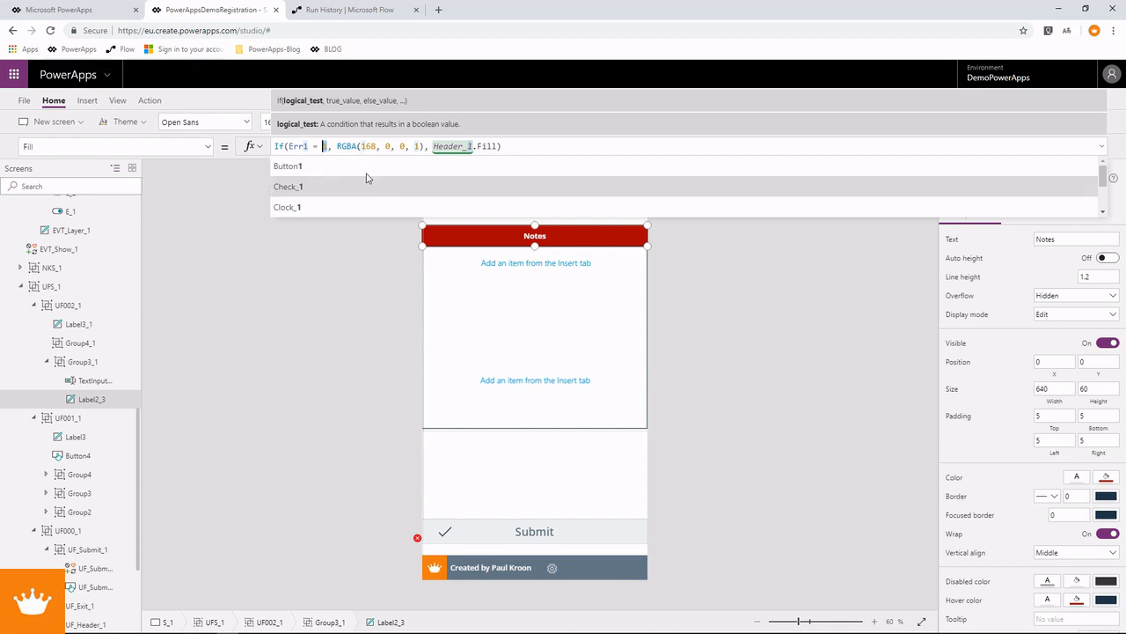
double_click(278, 146)
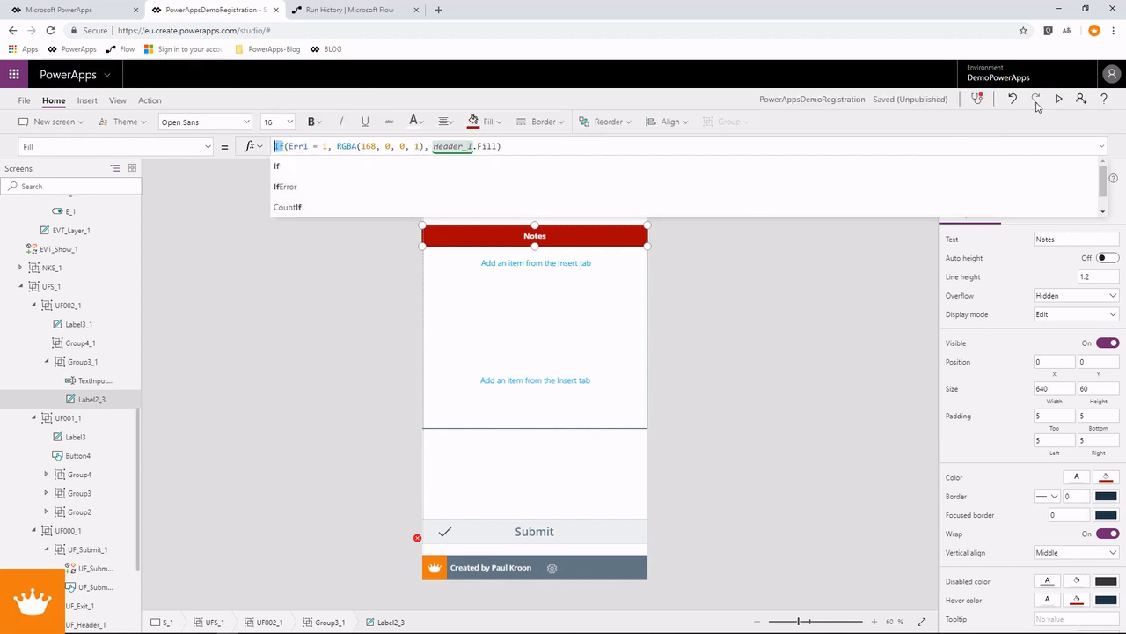
left_click(1060, 98)
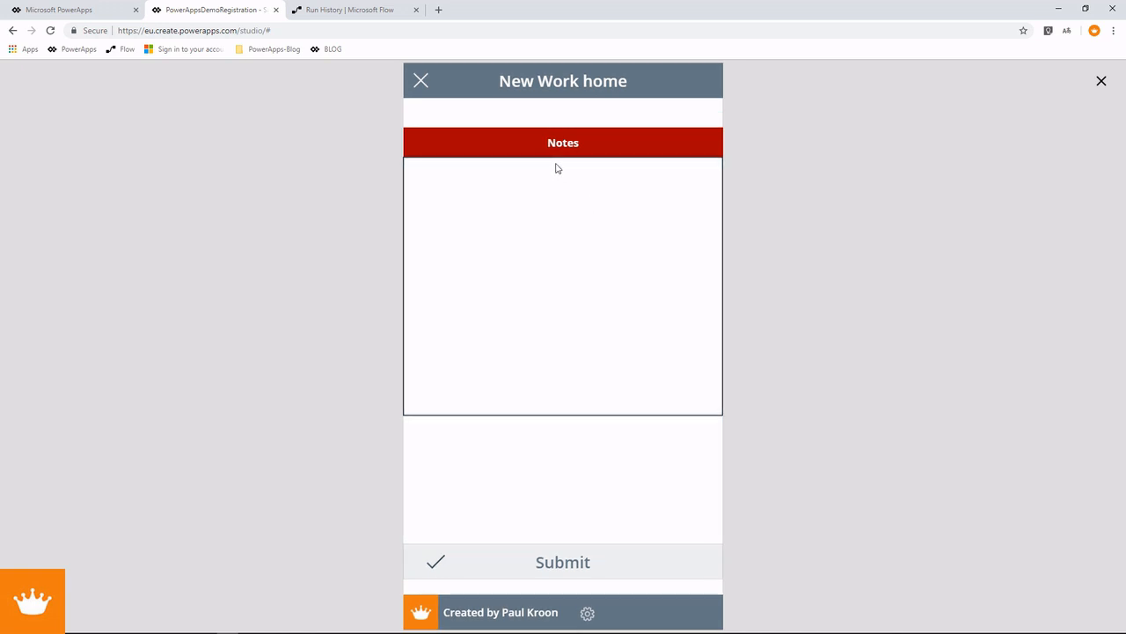
left_click(563, 563)
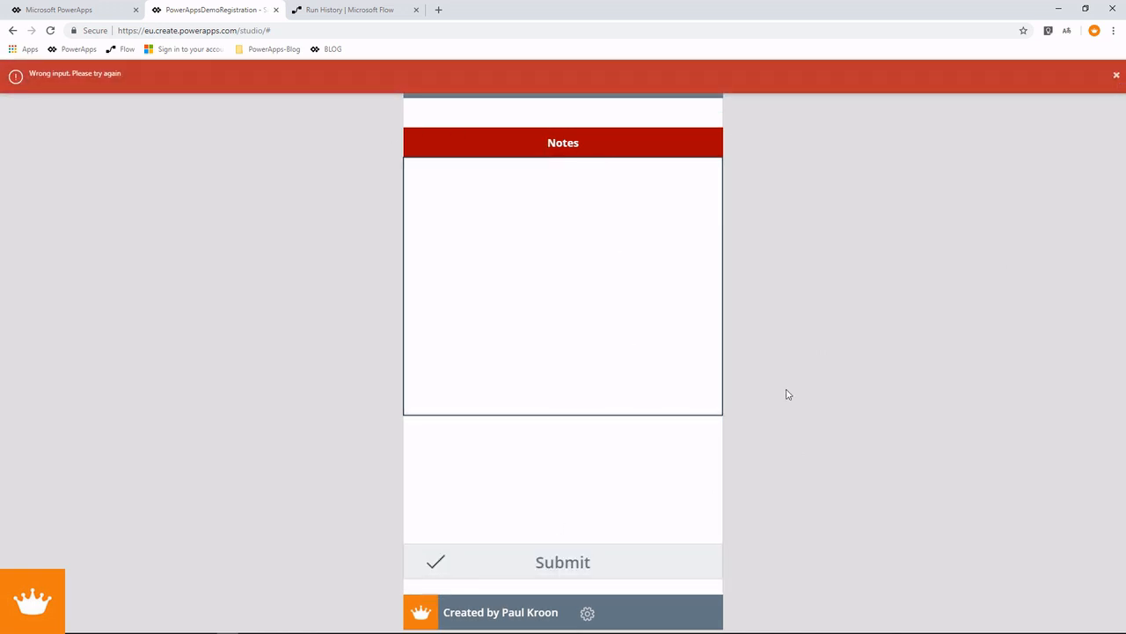
Step: Submit the empty form again, close the preview, and check which error variable the Notes label's Fill condition uses
left_click(619, 574)
left_click(1116, 82)
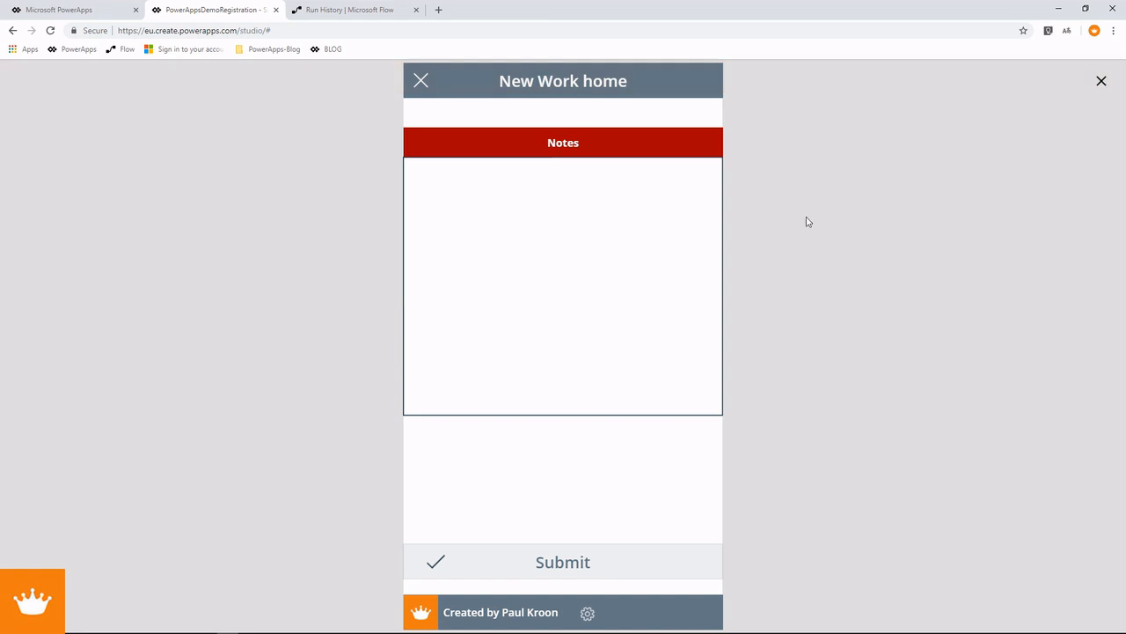
left_click(1101, 81)
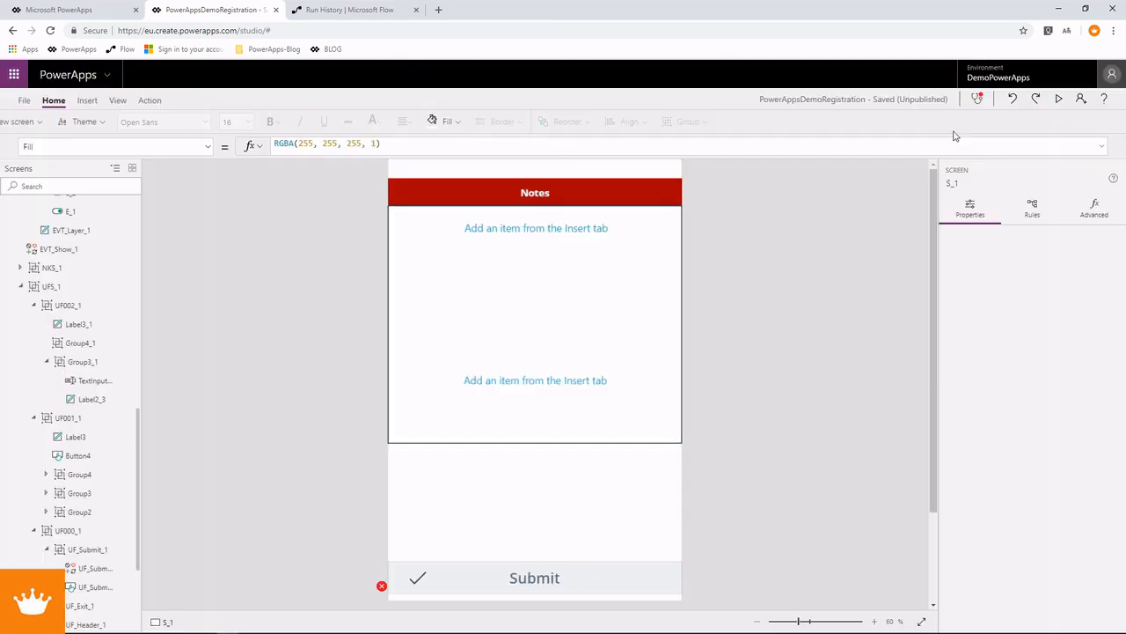
left_click(607, 230)
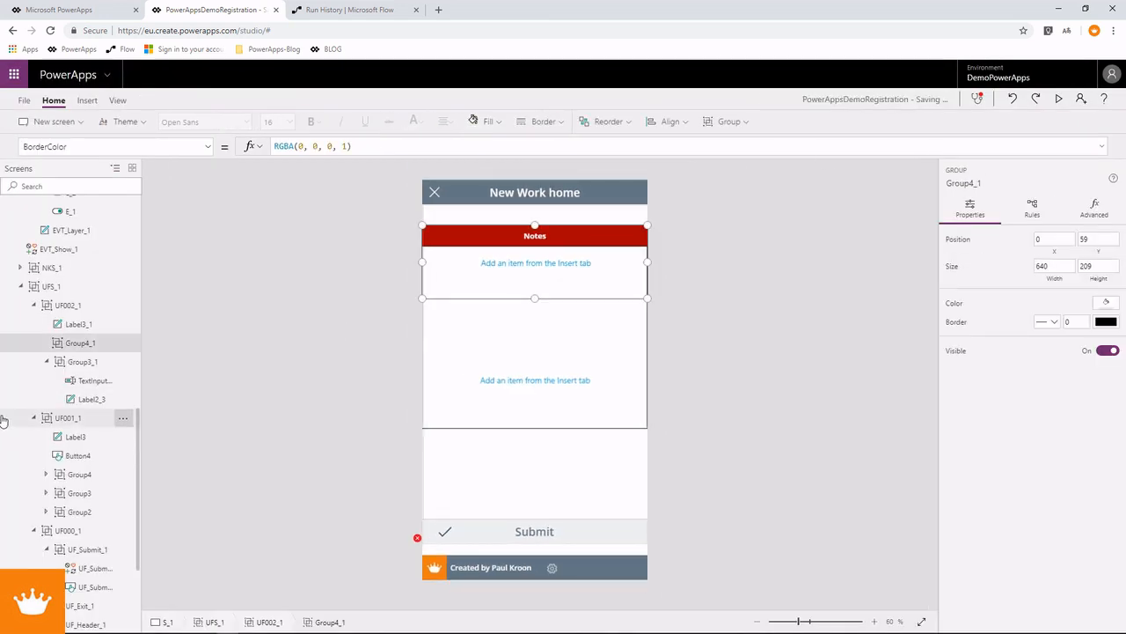
left_click(90, 401)
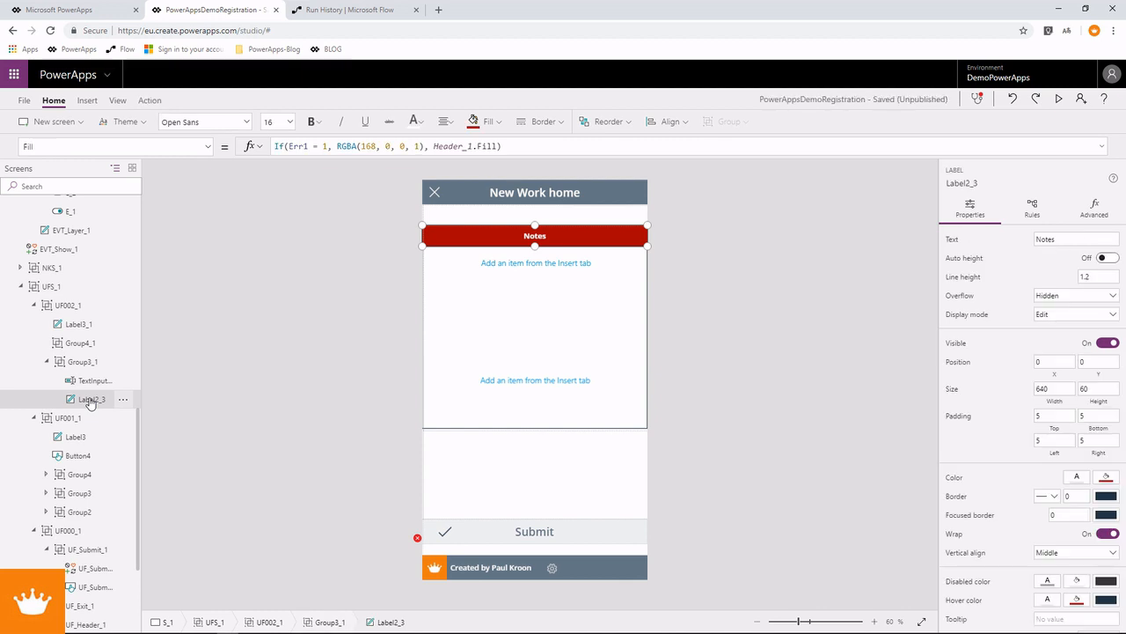
left_click(304, 146)
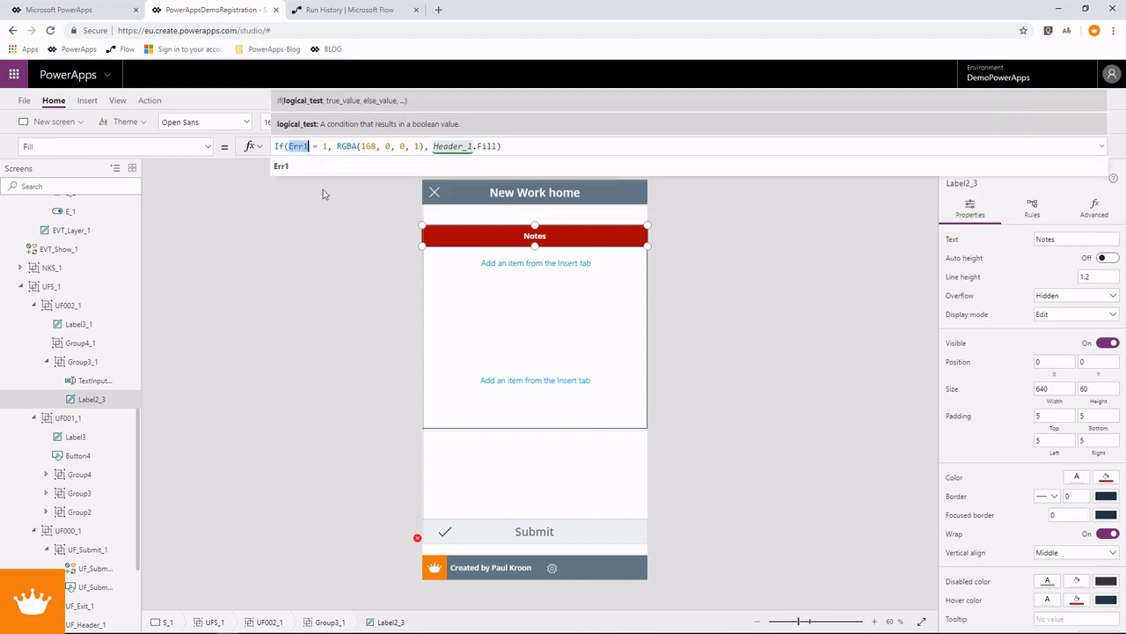
Step: Add Err1:0 to the first UpdateContext in the Submit button's OnSelect formula, review the full formula and briefly preview the form
left_click(500, 536)
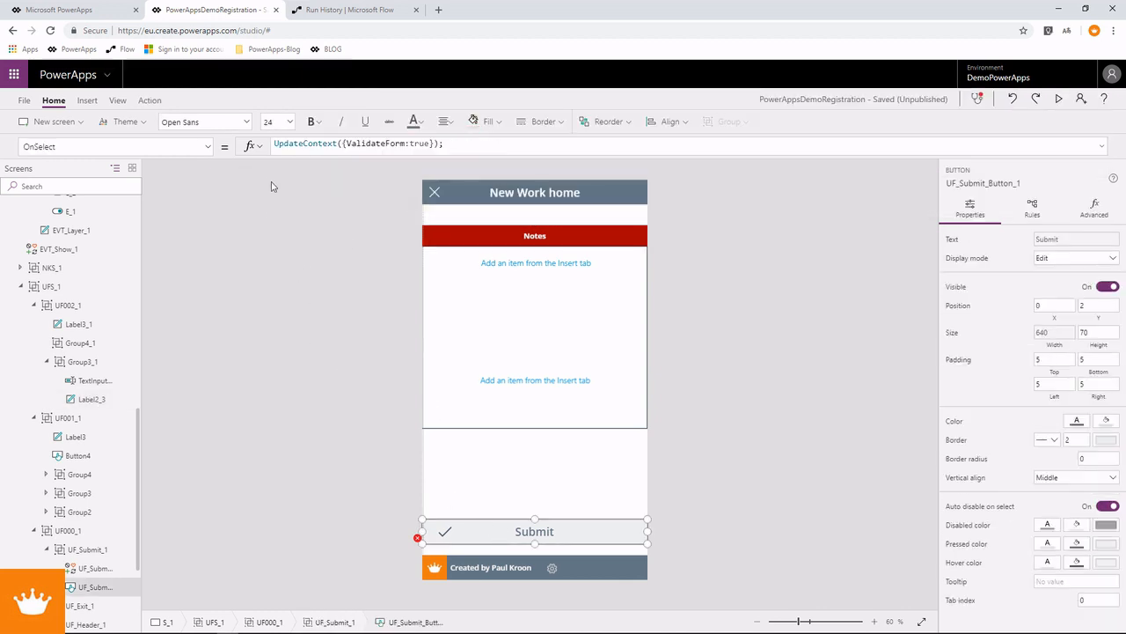
left_click(430, 144)
type(", Err1")
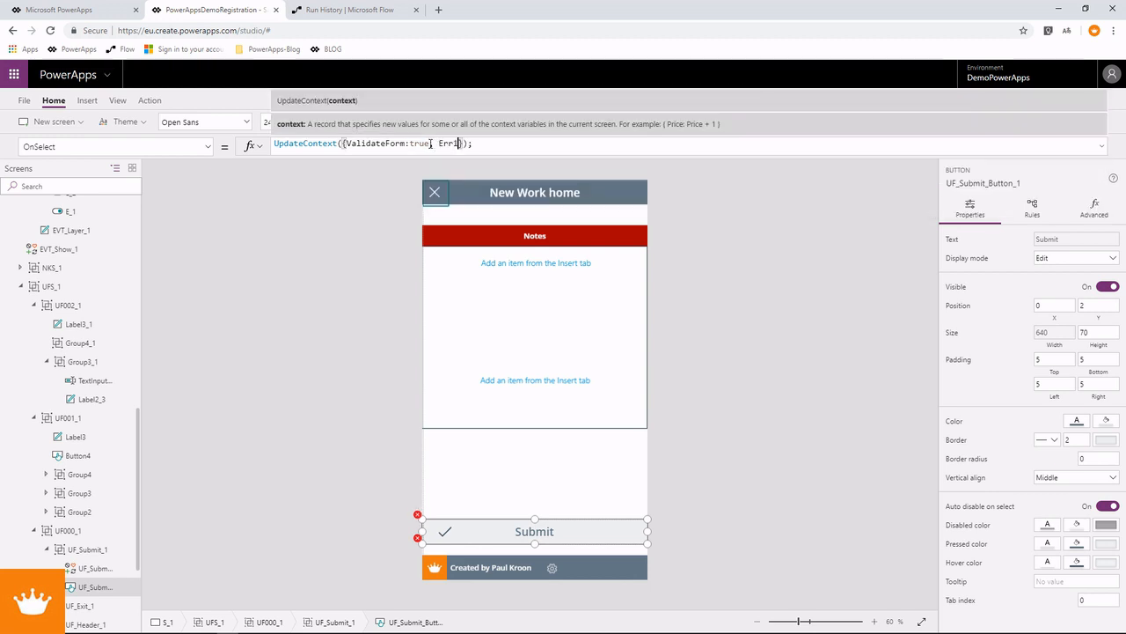
type(":0")
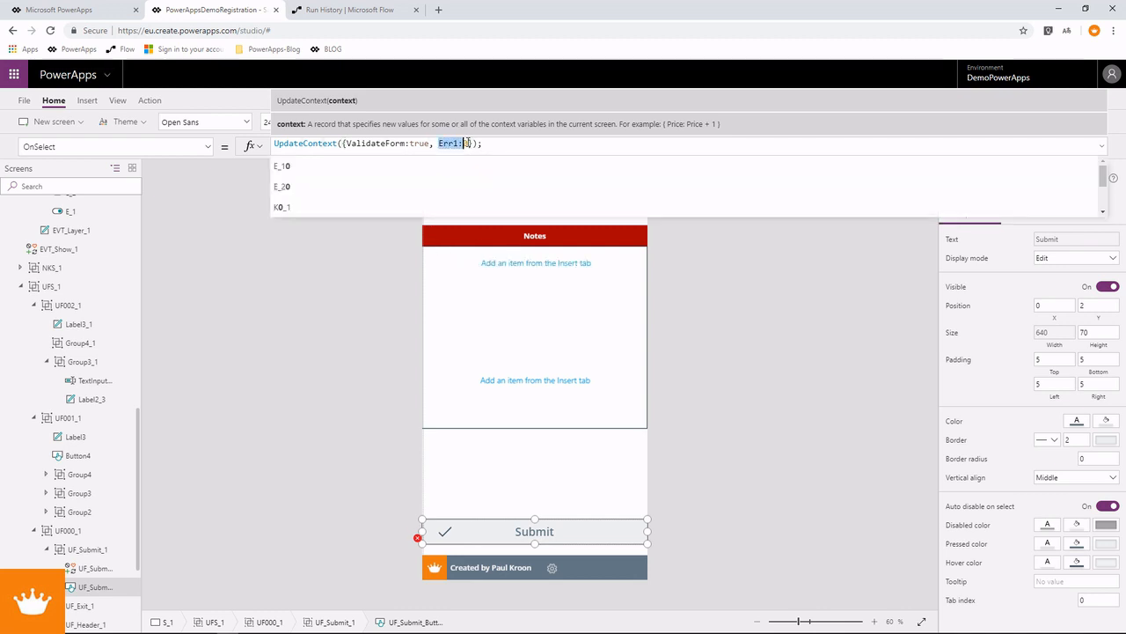
type("}")
left_click(1099, 147)
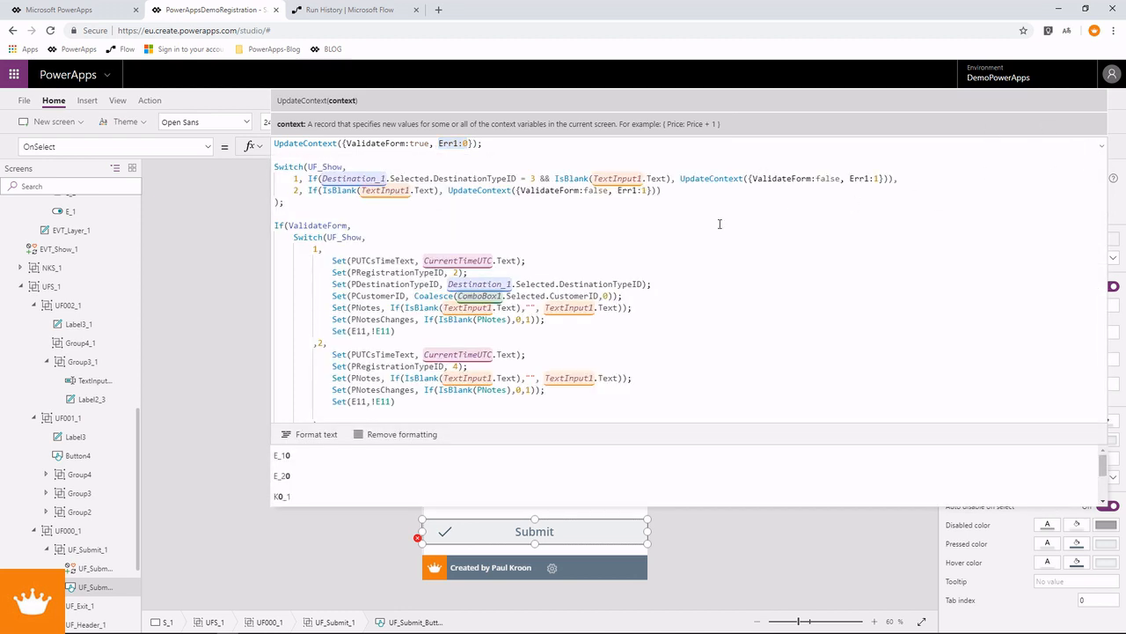
left_click(1106, 146)
left_click(558, 485)
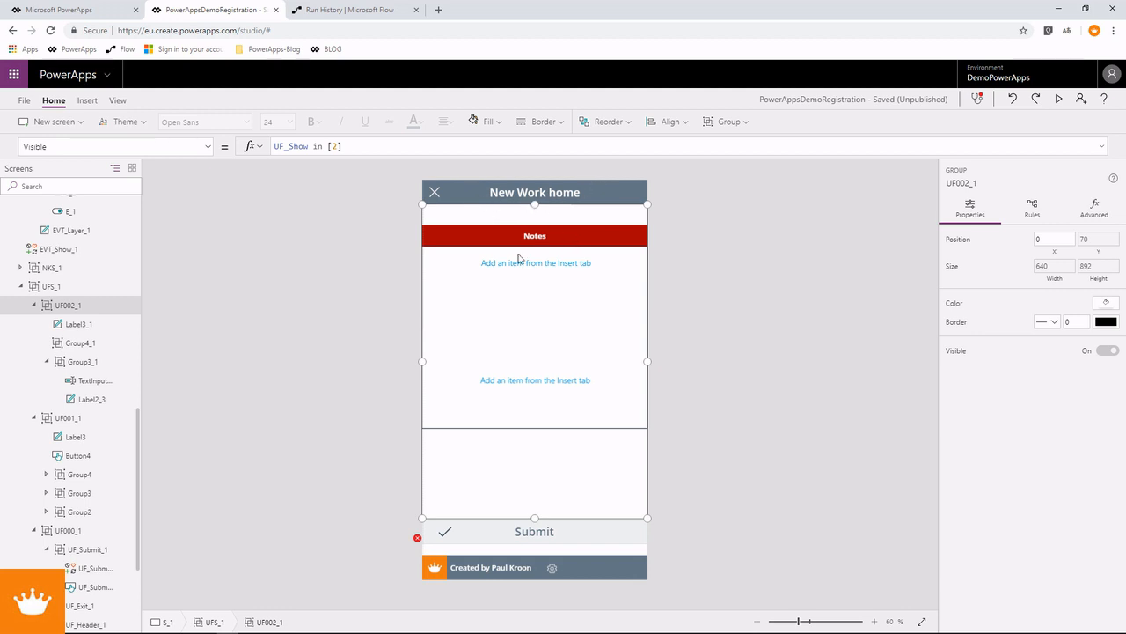
key("F5")
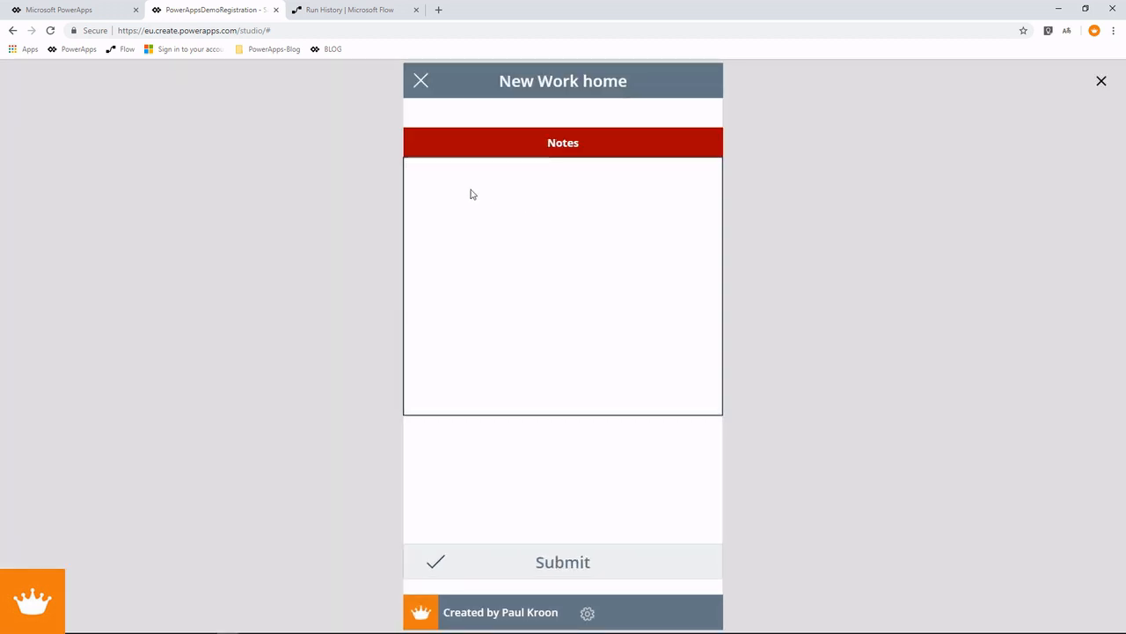
left_click(1101, 81)
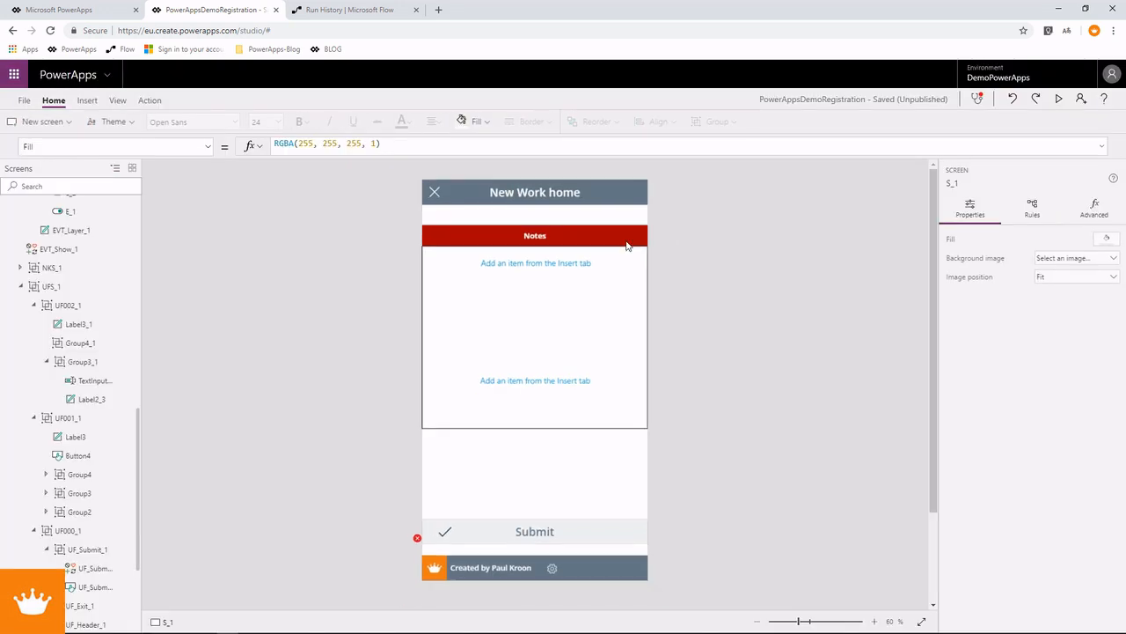
Step: Delete the empty group Group4_1 and the label Label3_1 from the UF002_1 group
left_click(627, 245)
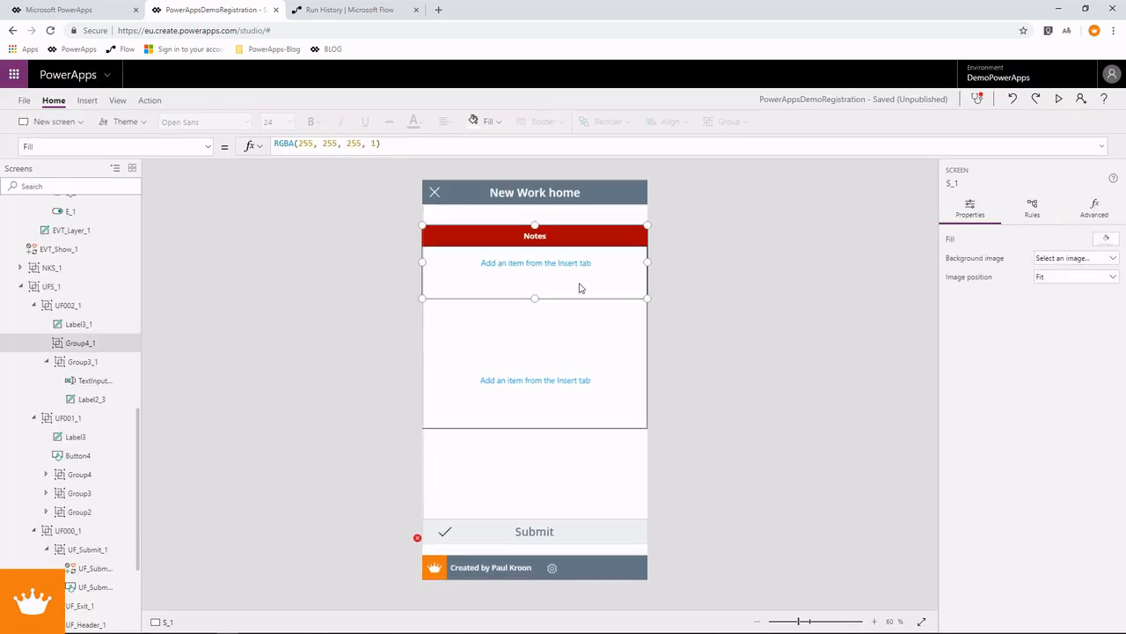
right_click(108, 346)
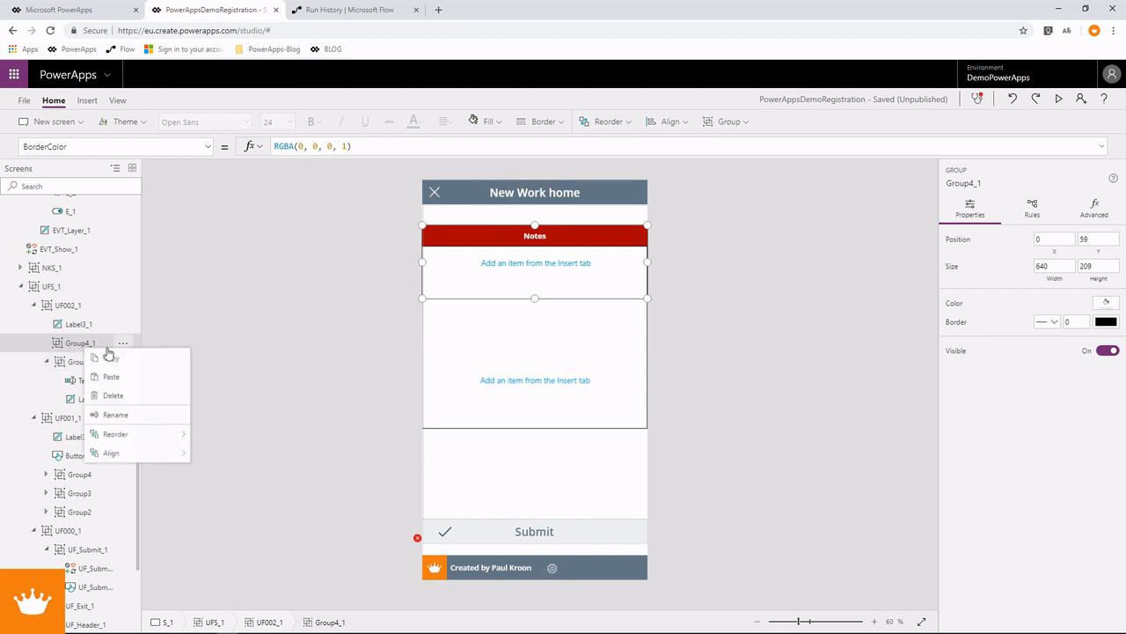
left_click(110, 395)
left_click(80, 331)
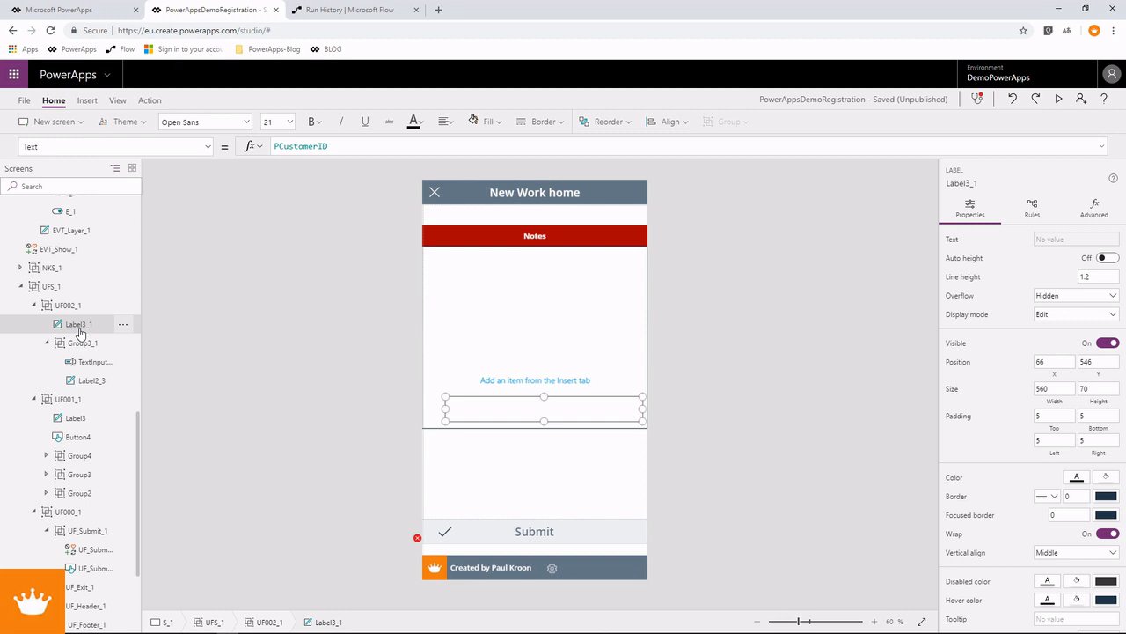
right_click(80, 331)
left_click(109, 379)
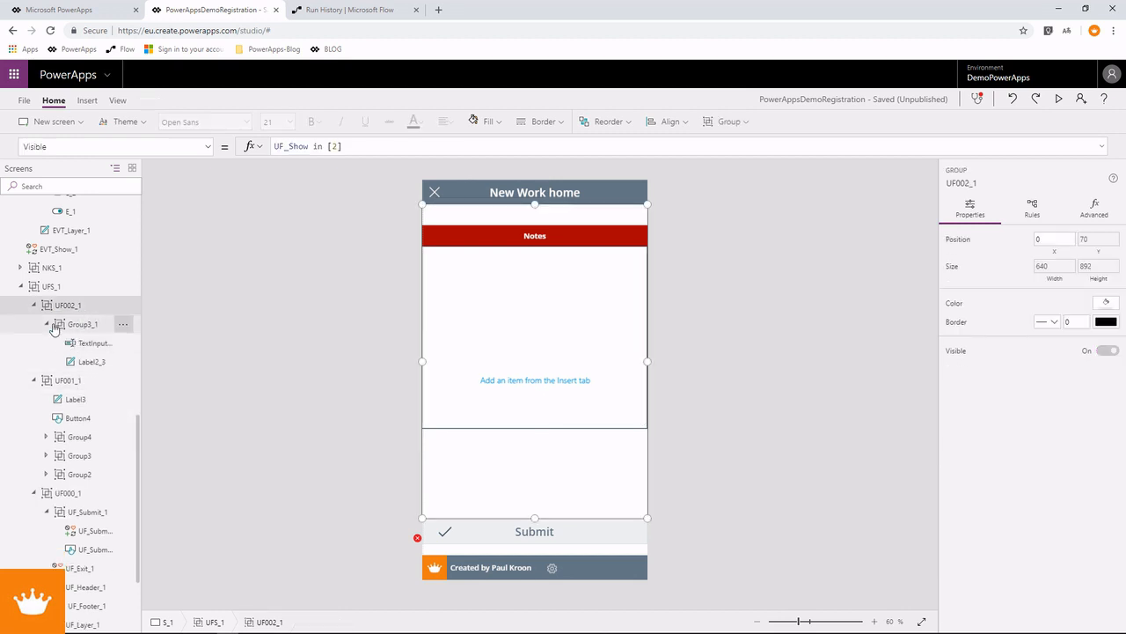
left_click(49, 328)
left_click(75, 324)
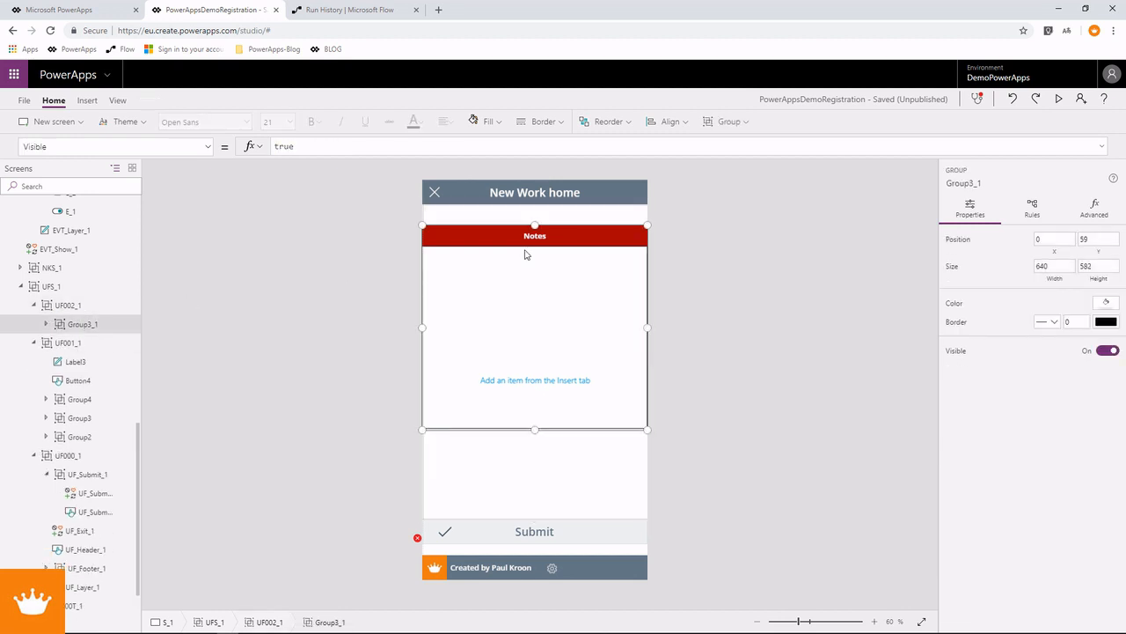
Step: Preview the form, enter Test in Notes and submit it to test the validation, then return to editing
left_click(1059, 99)
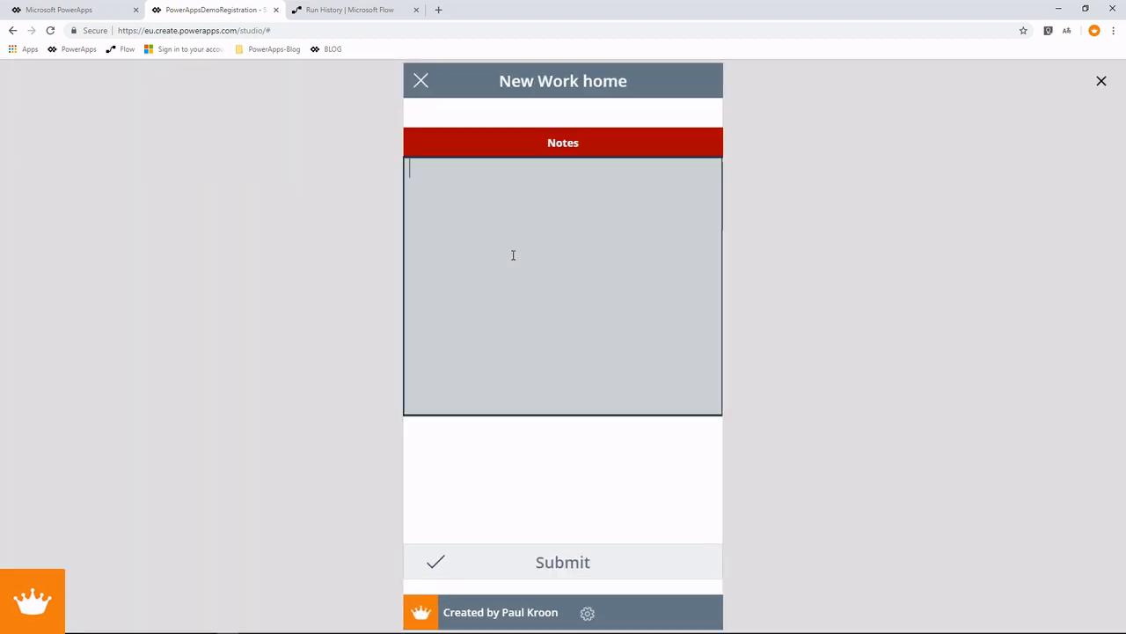
type("Test")
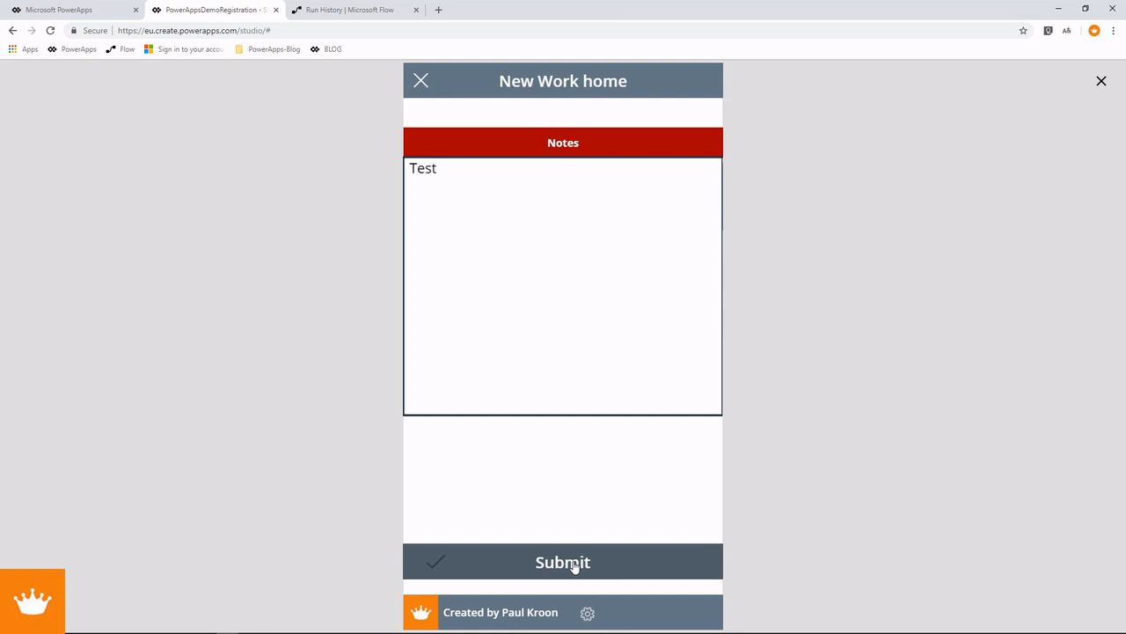
left_click(574, 566)
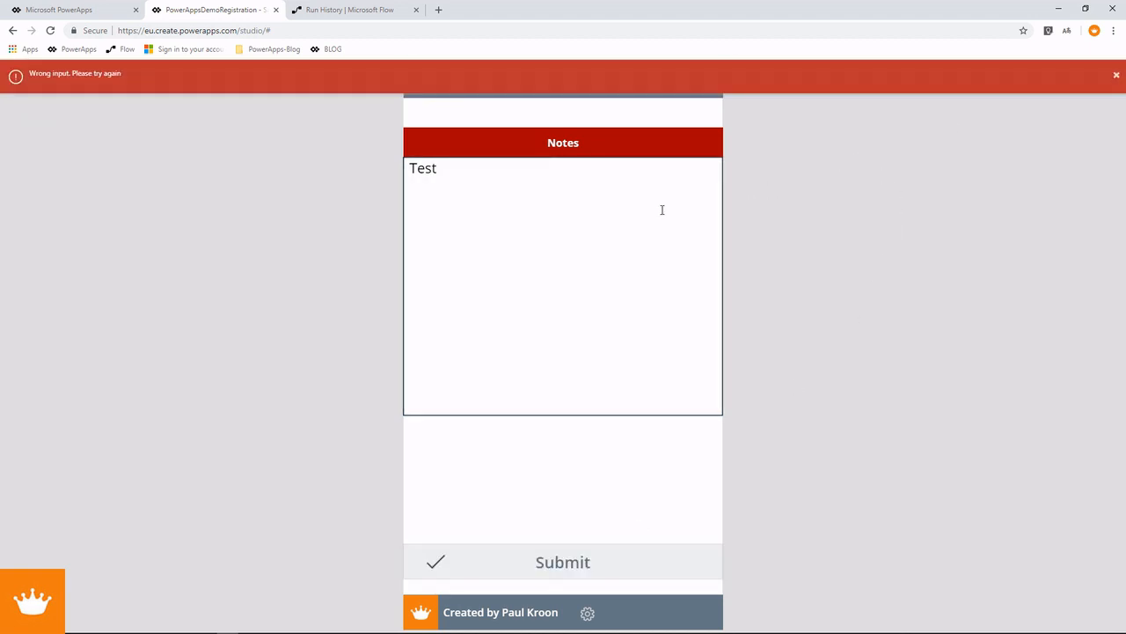
left_click(1117, 76)
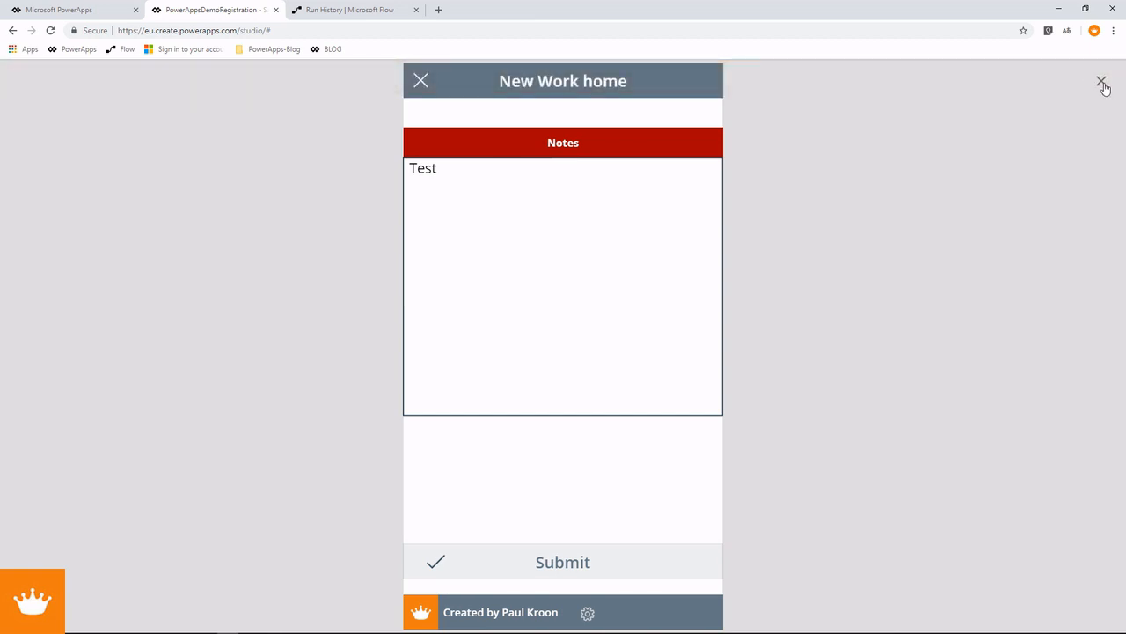
left_click(1101, 81)
Step: Check the Notes input's name and change the IsBlank reference for case 2 in the Submit formula to TextInput1_1
left_click(535, 304)
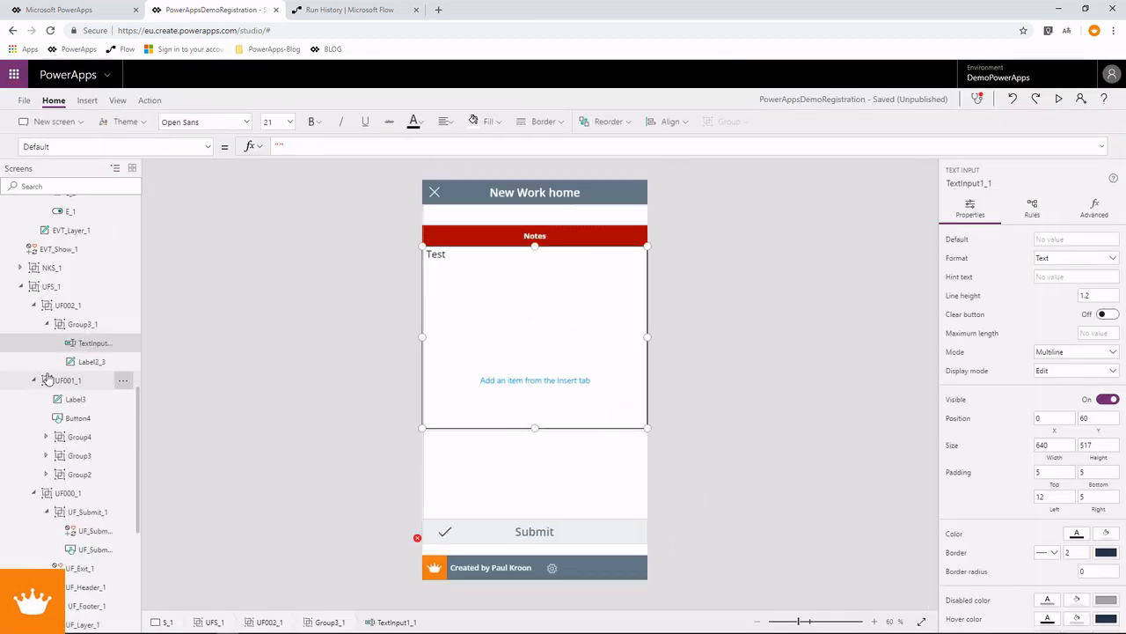
right_click(88, 345)
left_click(108, 419)
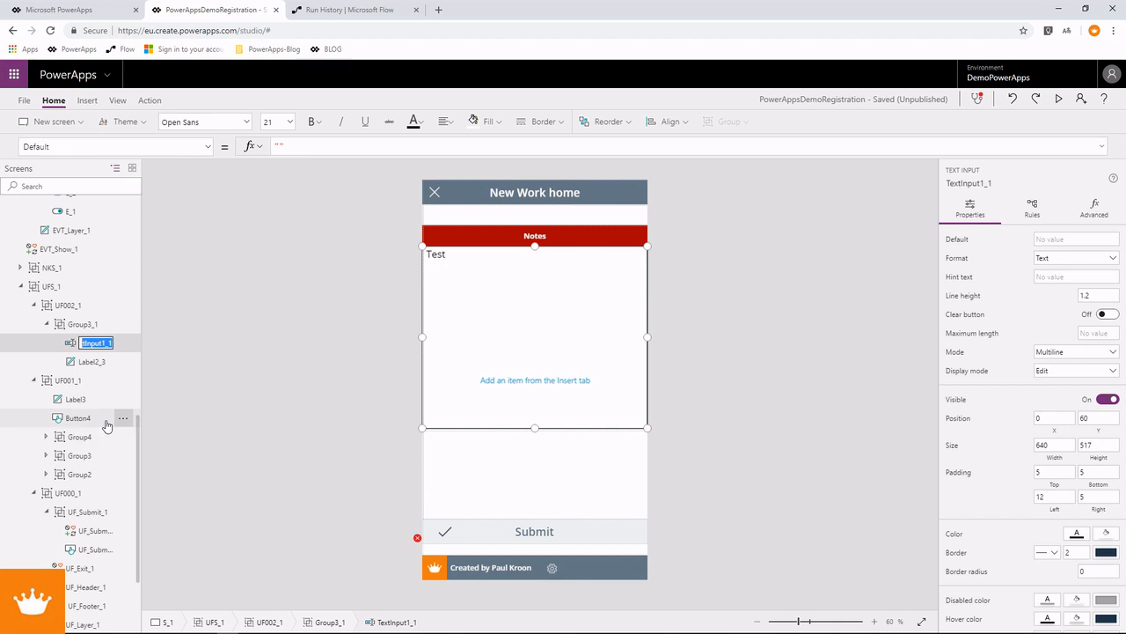
left_click(543, 528)
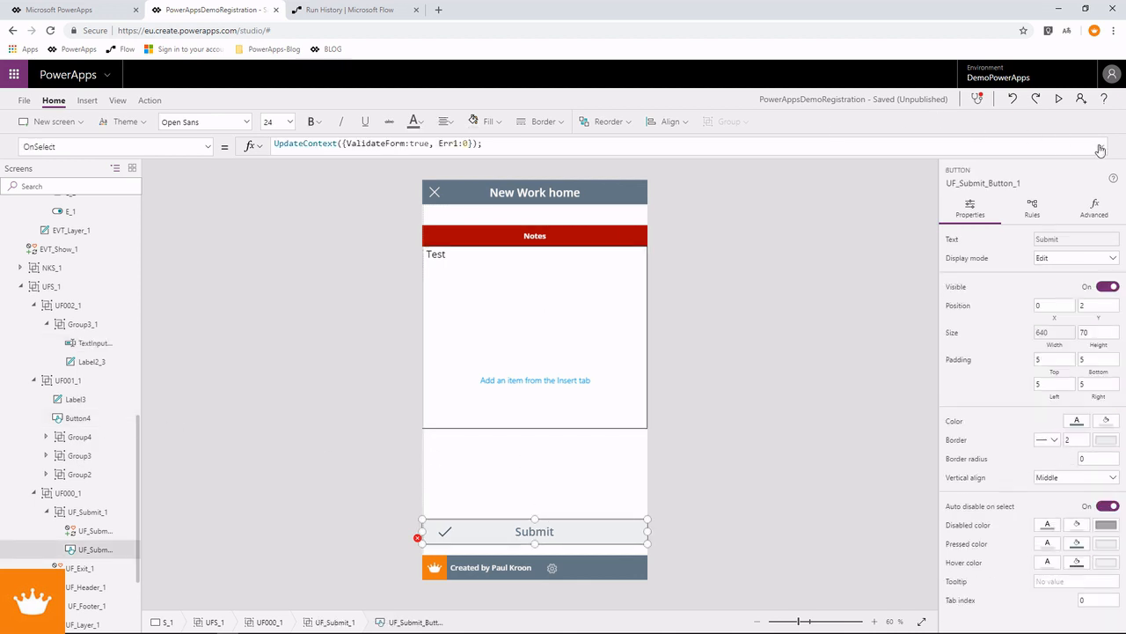
left_click(1101, 146)
double_click(382, 190)
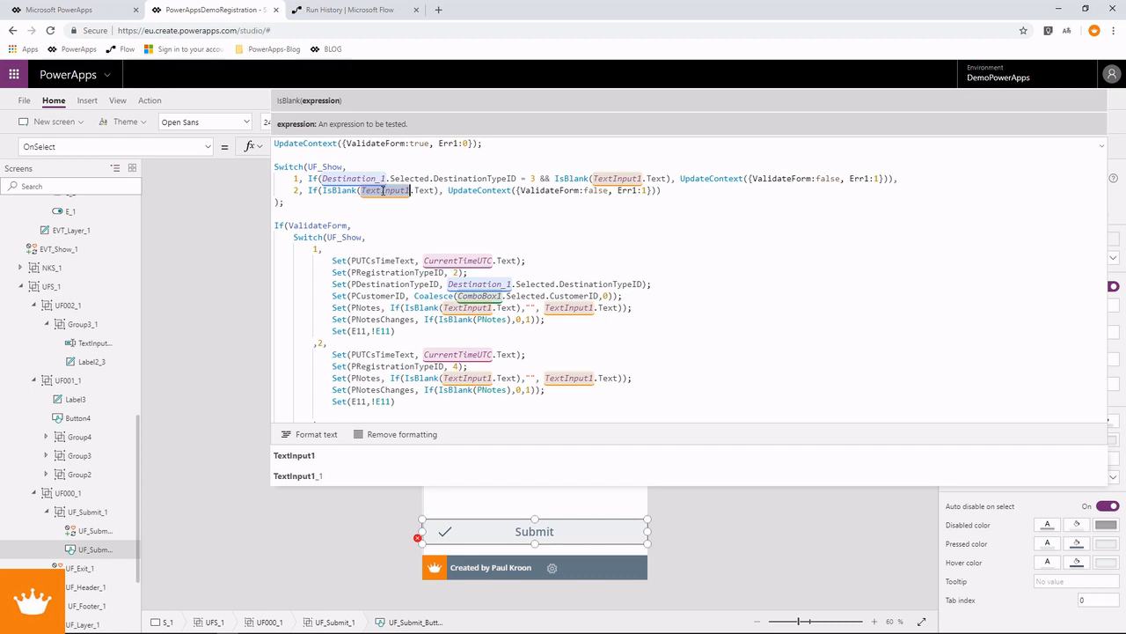
type("_1")
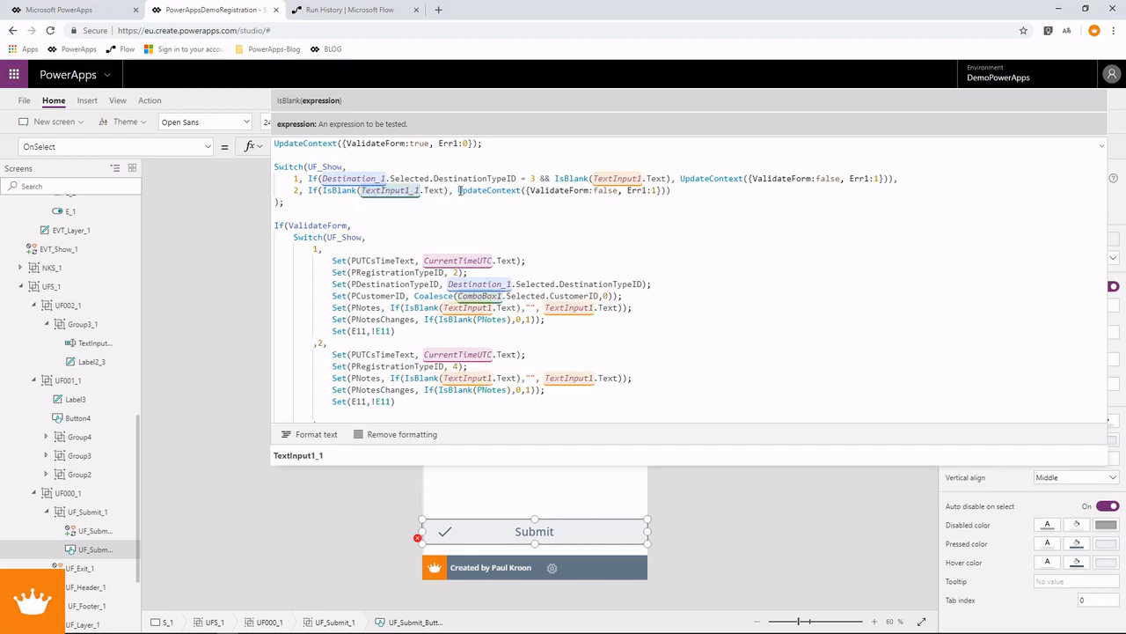
Step: Collapse the UF000_1, UF002_1 and UF001_1 groups in the control tree and shrink the formula editor
left_click(34, 493)
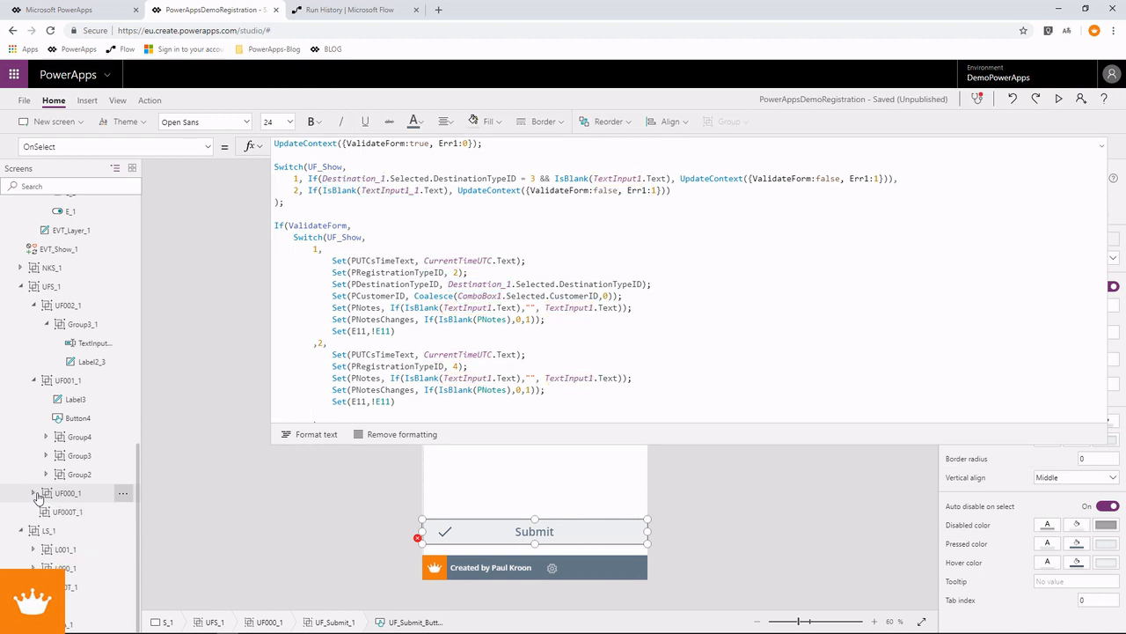
left_click(87, 309)
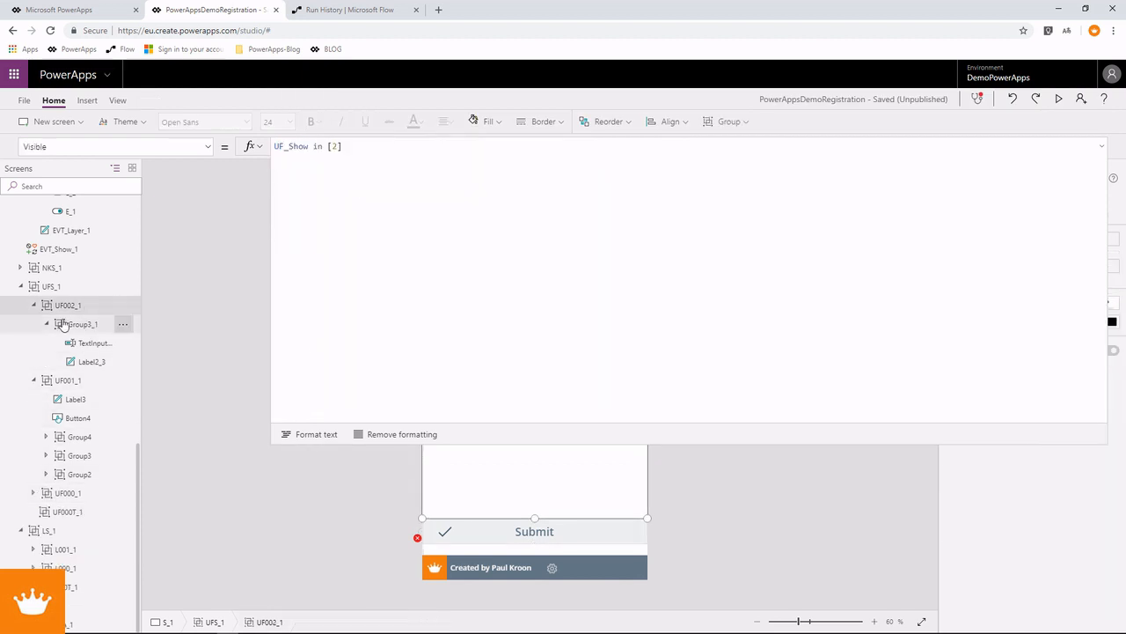
left_click(34, 306)
left_click(32, 381)
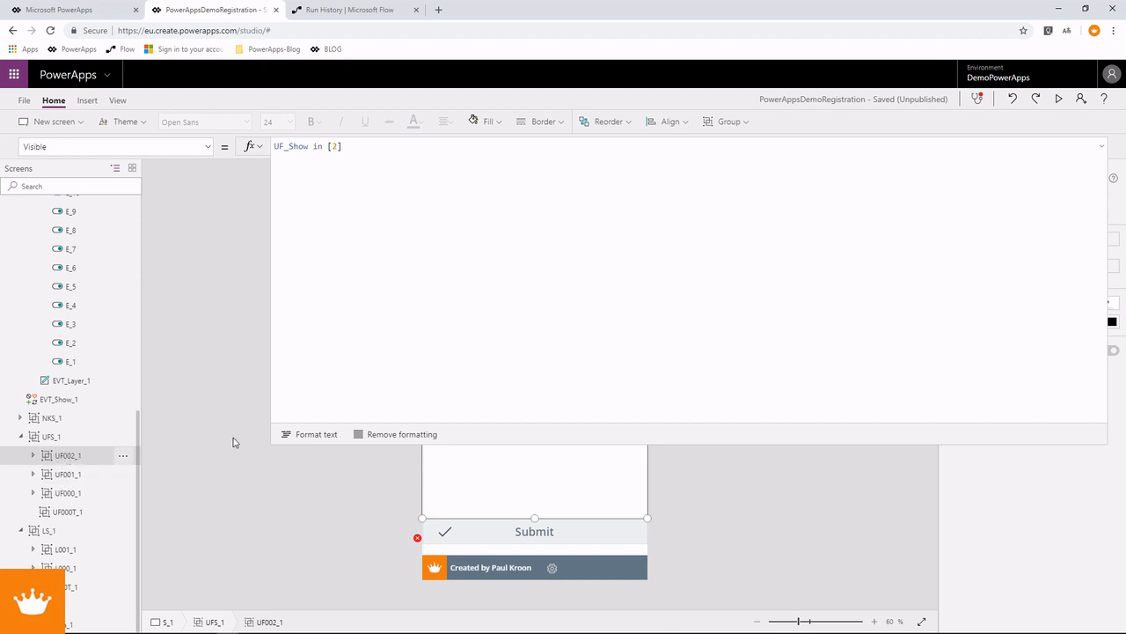
left_click(1102, 148)
left_click(536, 277)
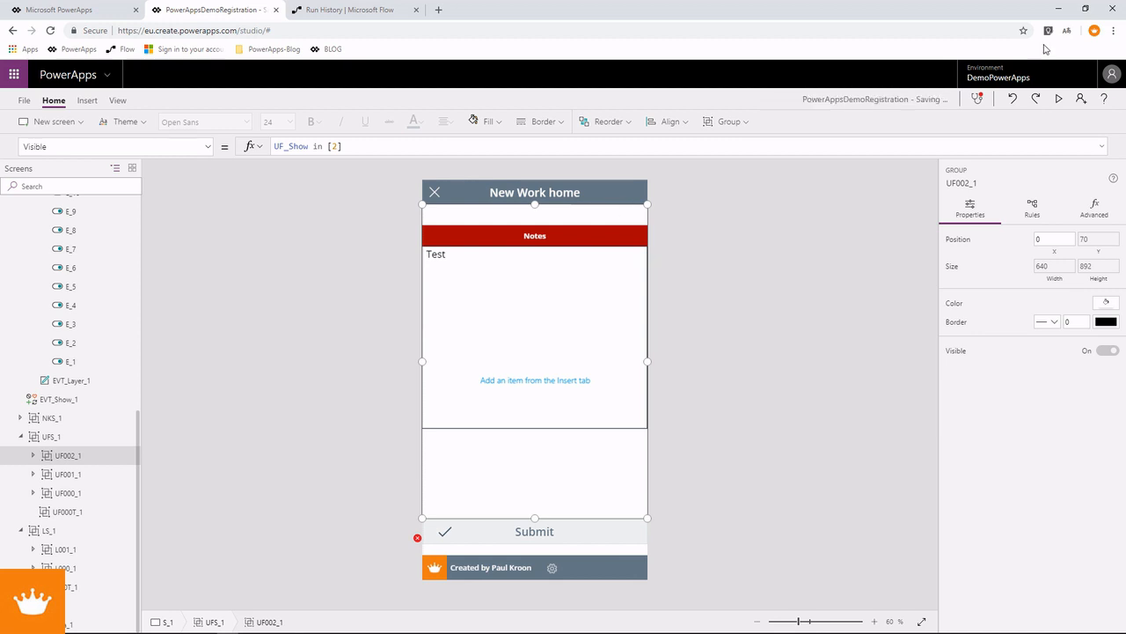
Step: Submit the form with the Test note in preview and check the Events list for the triggered event
left_click(1059, 99)
left_click(585, 560)
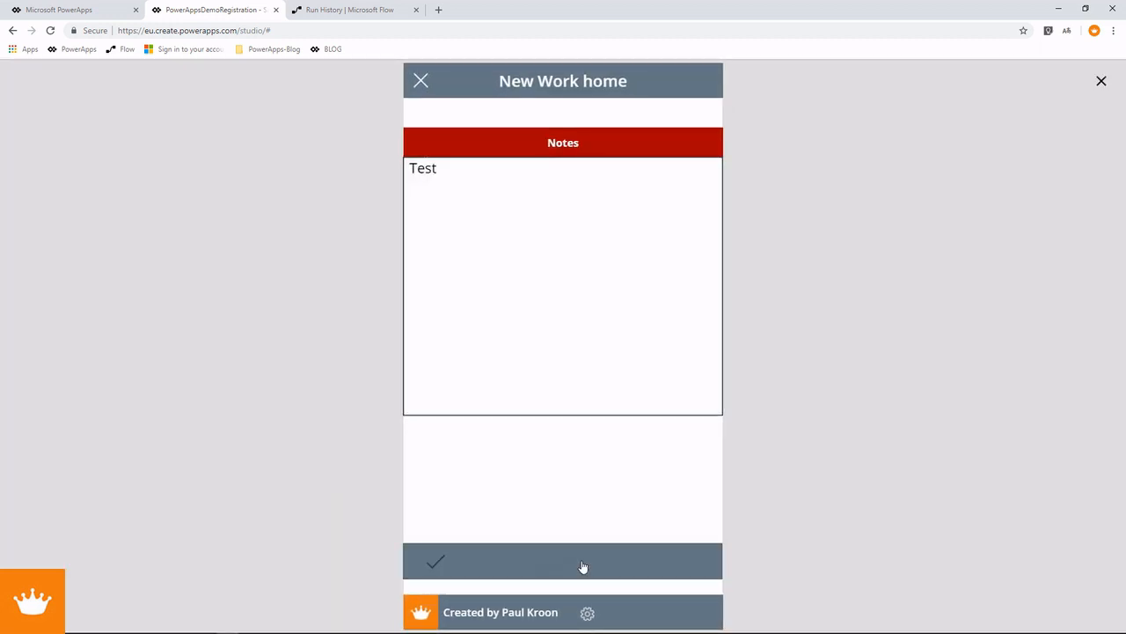
left_click(587, 612)
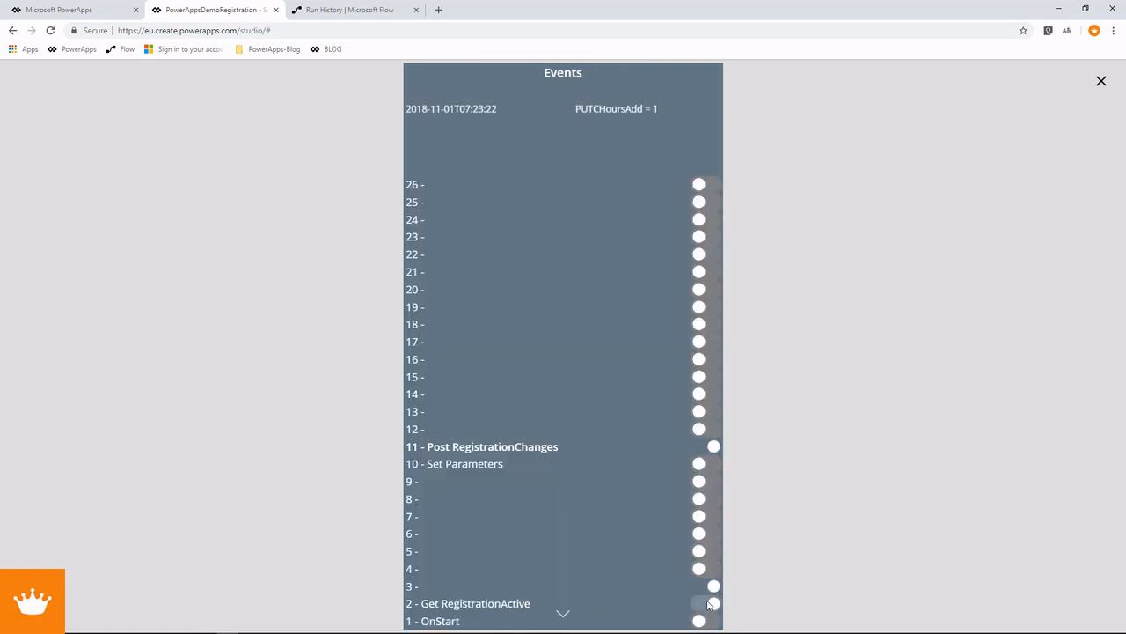
left_click(562, 616)
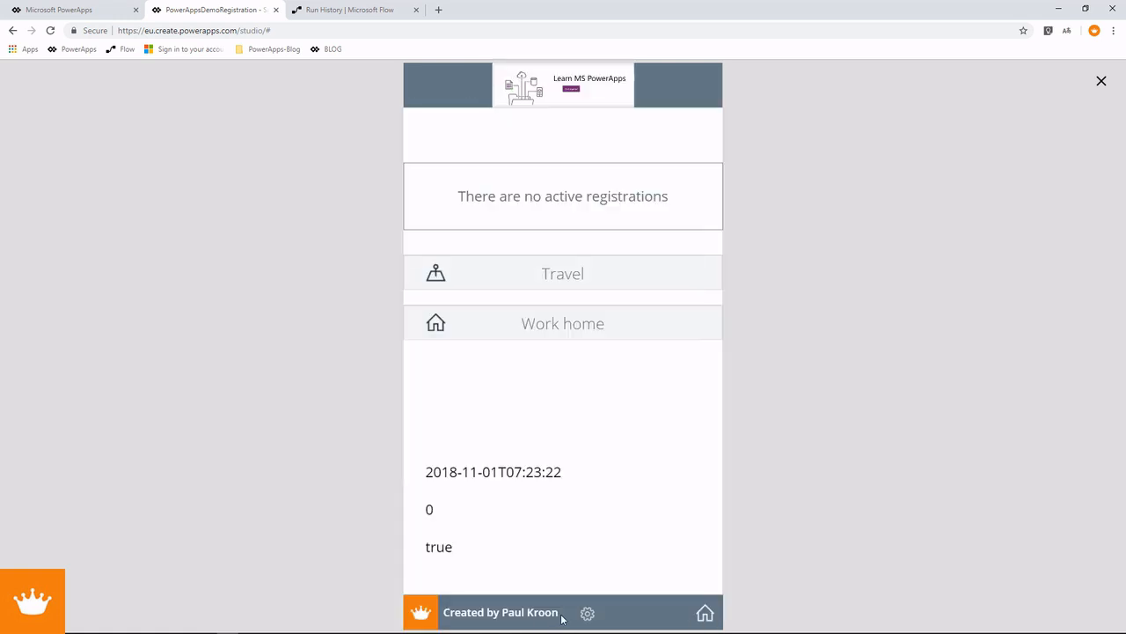
Step: Switch to SQL Server Management Studio and rerun the query for active records in dbo.Registrations
key("alt+Tab")
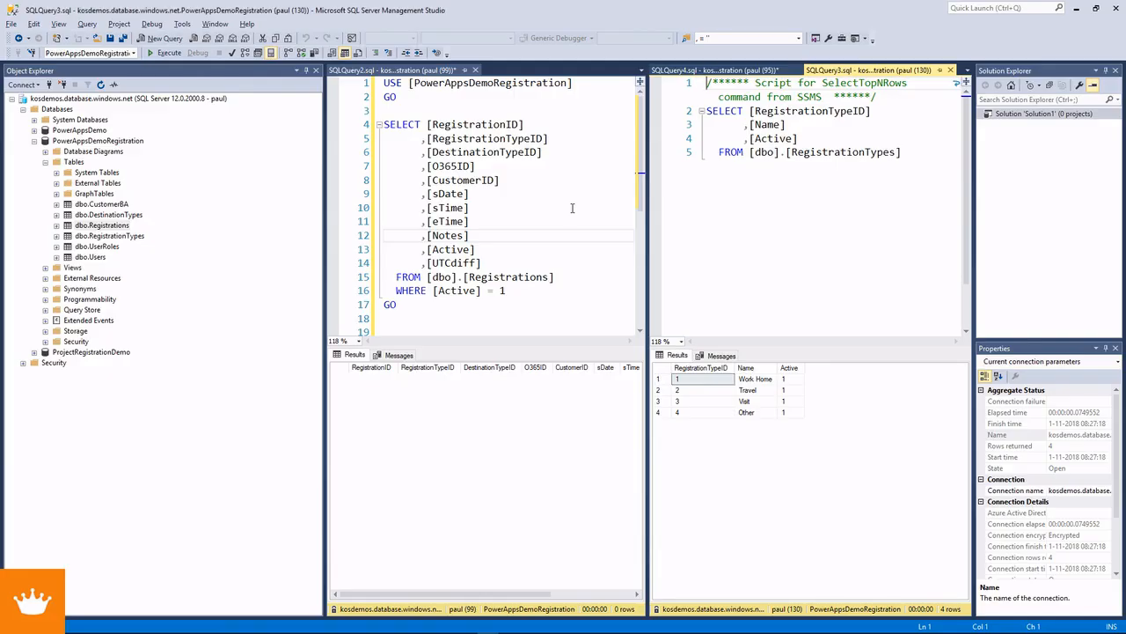
left_click(506, 264)
key("F5")
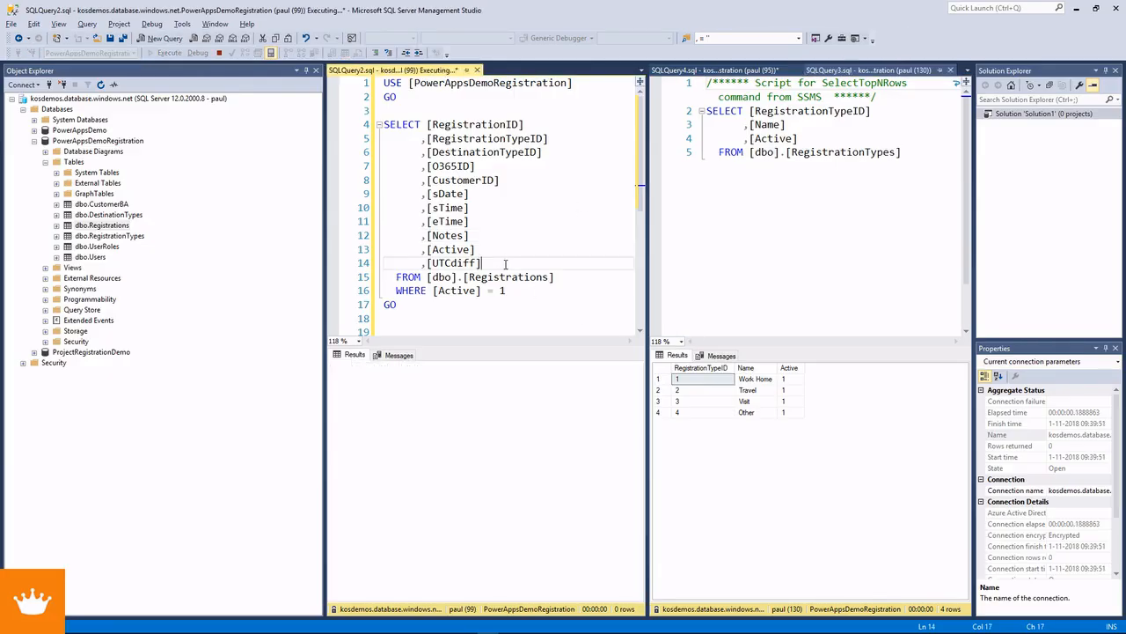
Step: Return to PowerApps, leave the preview, and inspect the formula error on the E_11 toggle
key("alt+Tab")
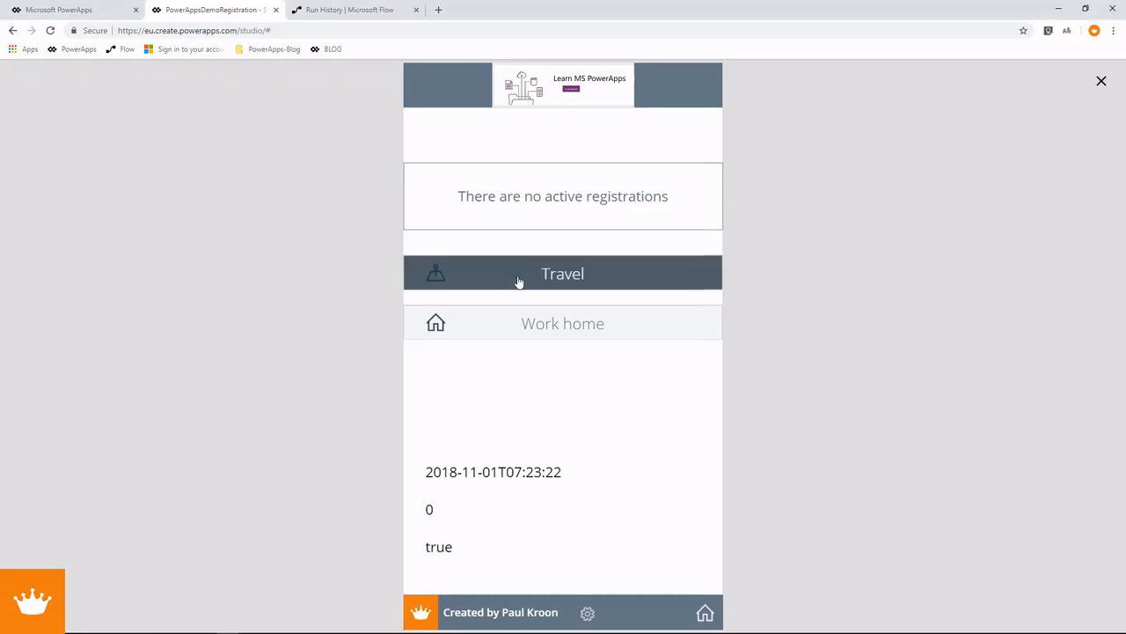
key("Escape")
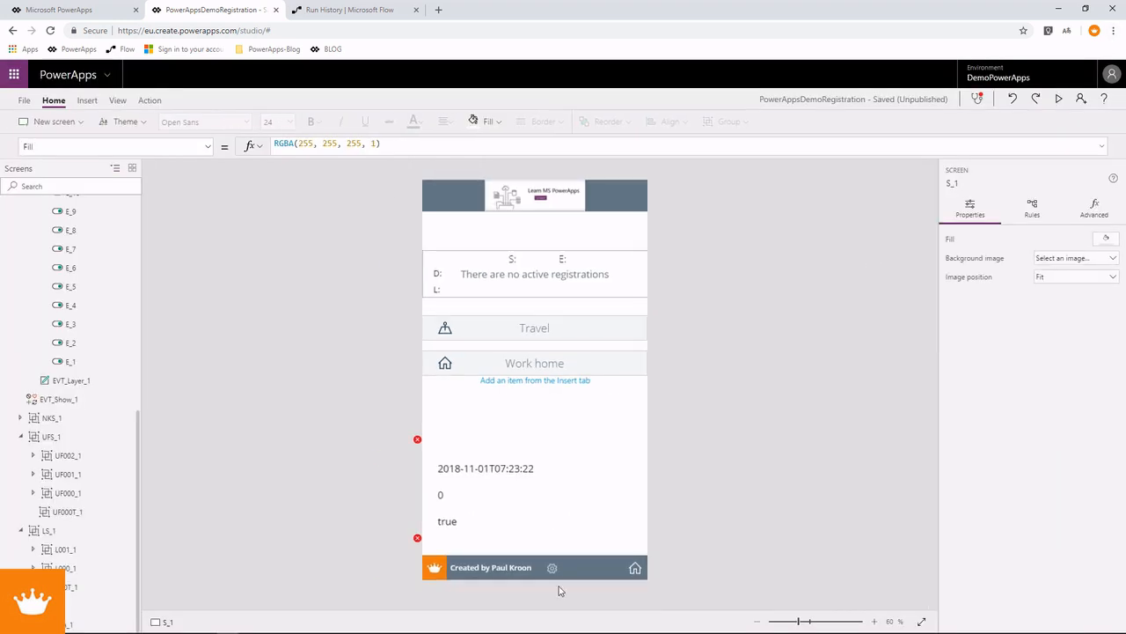
left_click(417, 440)
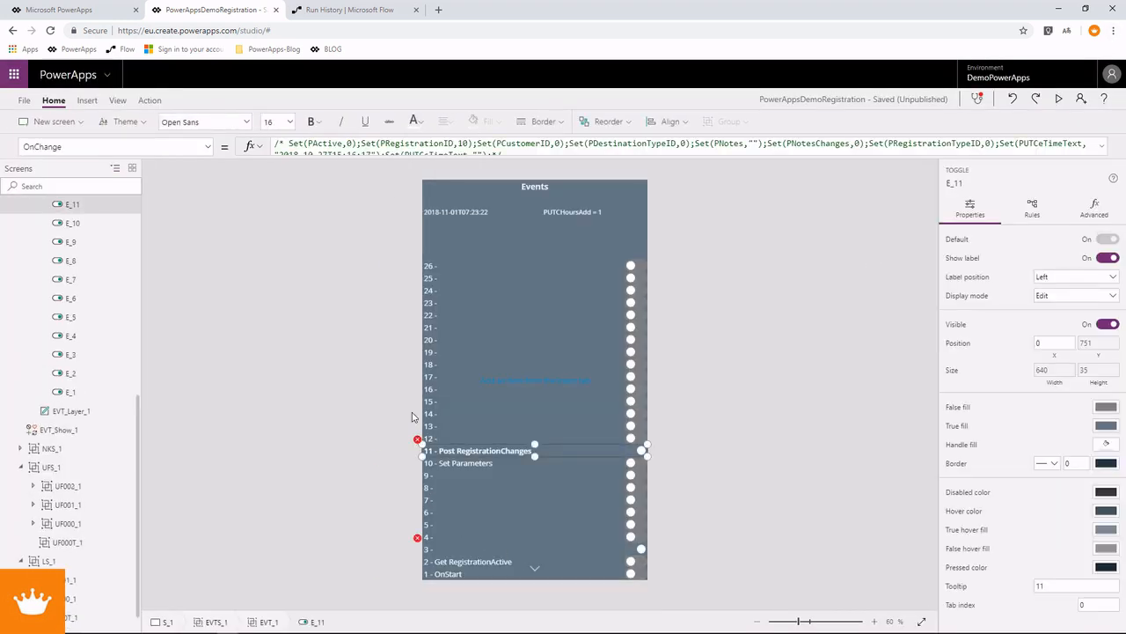
mouse_move(419, 443)
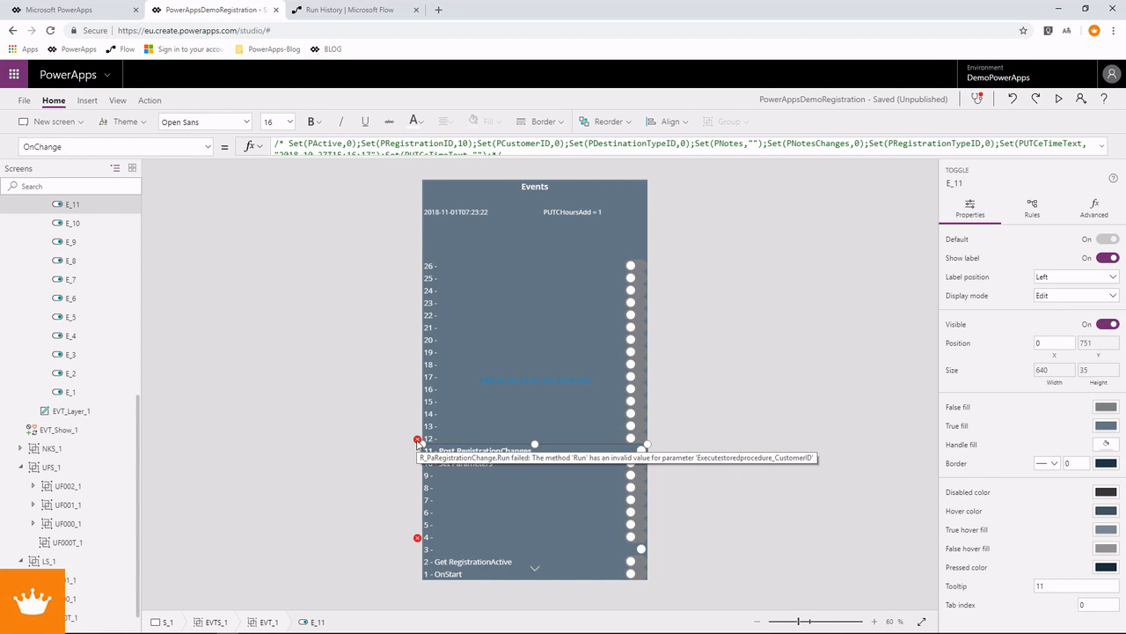
Step: Search the global variables for PC and check where PCustomerID is defined
left_click(117, 99)
left_click(232, 122)
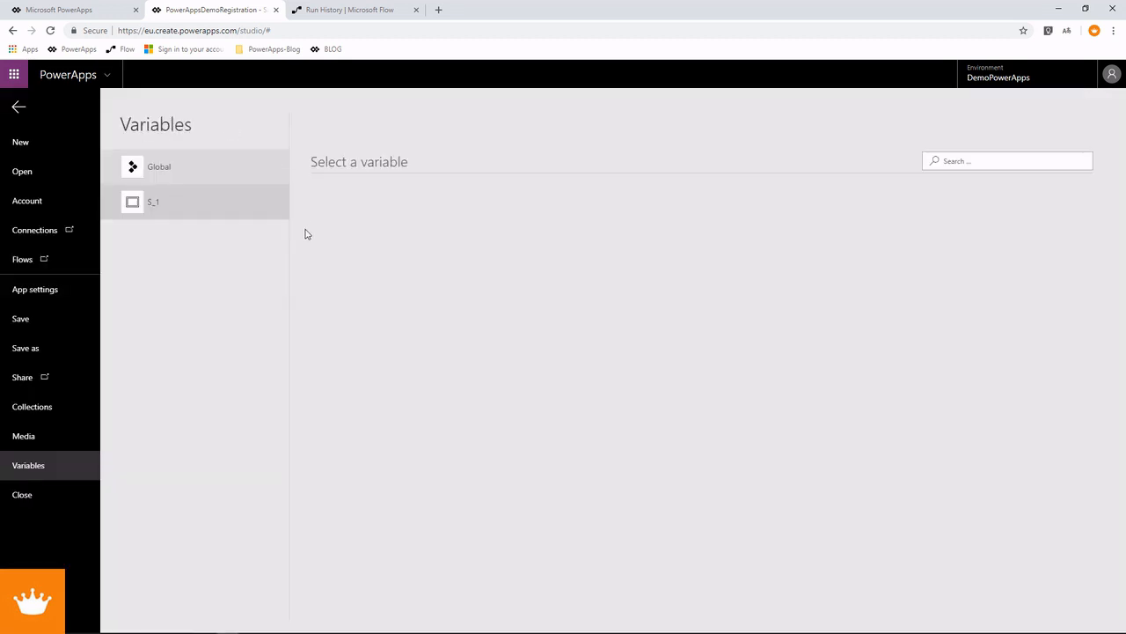
left_click(139, 167)
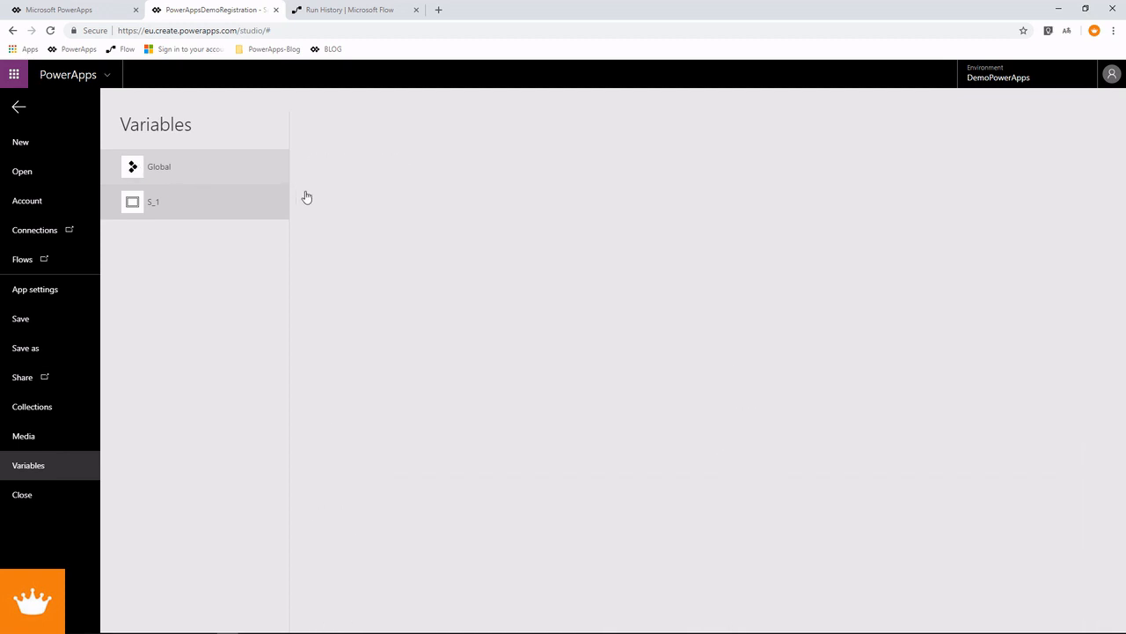
left_click(948, 161)
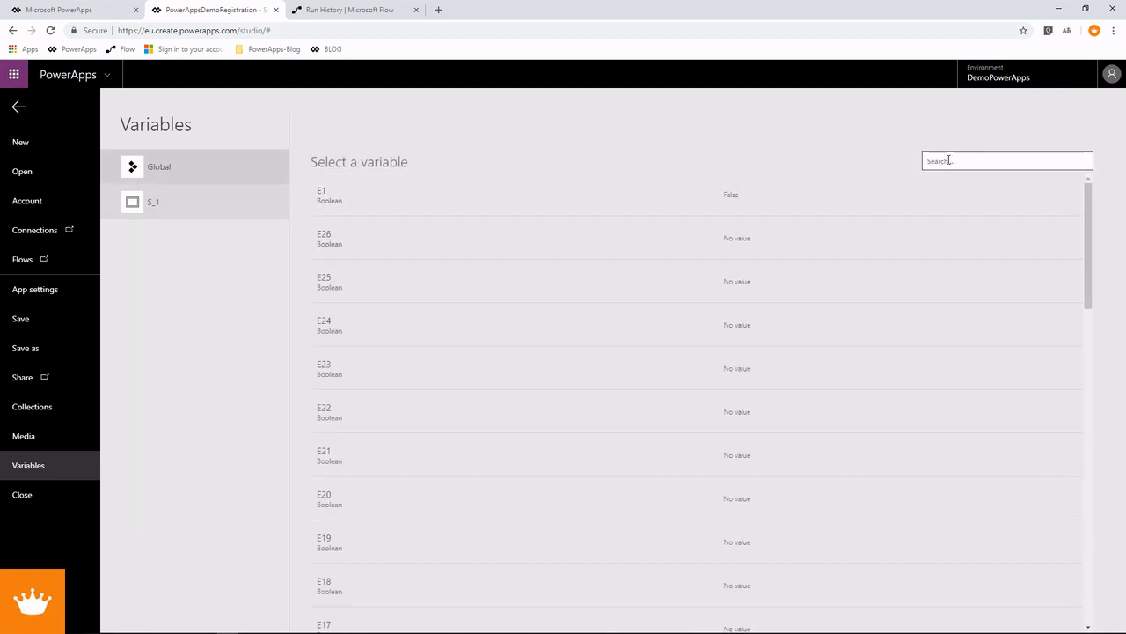
type("EC")
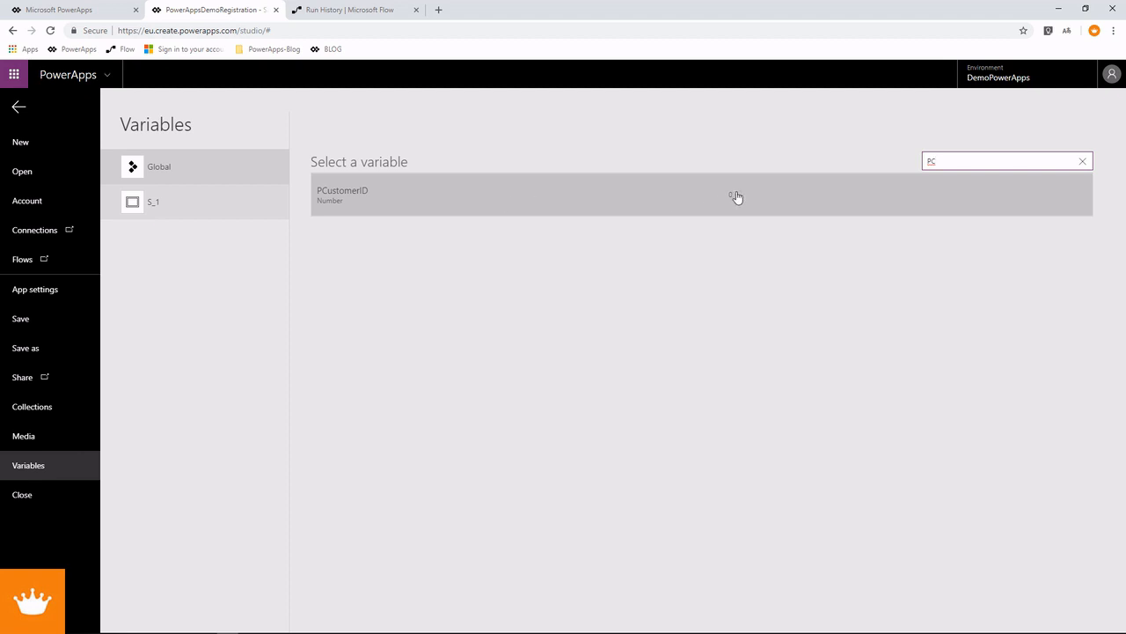
left_click(737, 196)
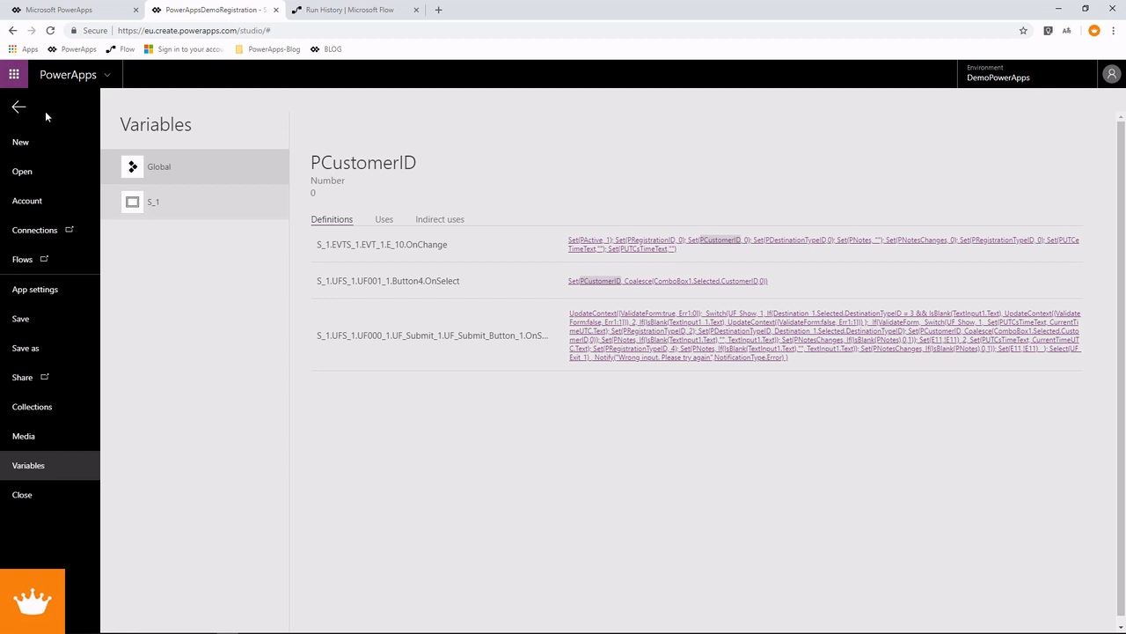
left_click(18, 106)
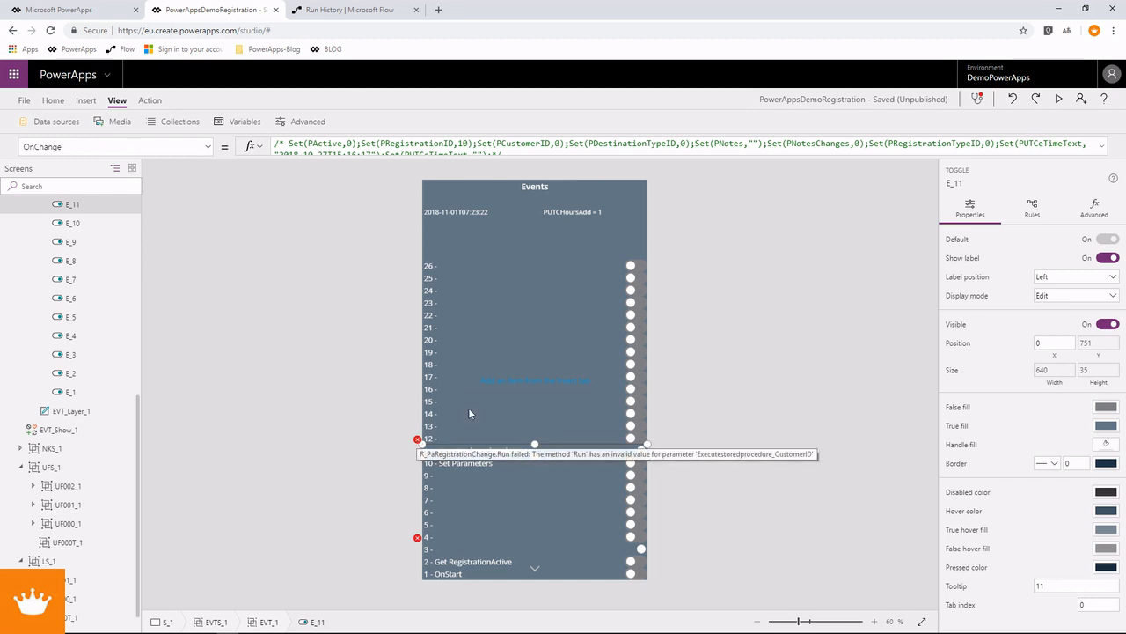
Step: Wrap PCustomerID in Value() within the R_PaRegistrationChange.Run call of E_11's OnChange formula
left_click(1102, 147)
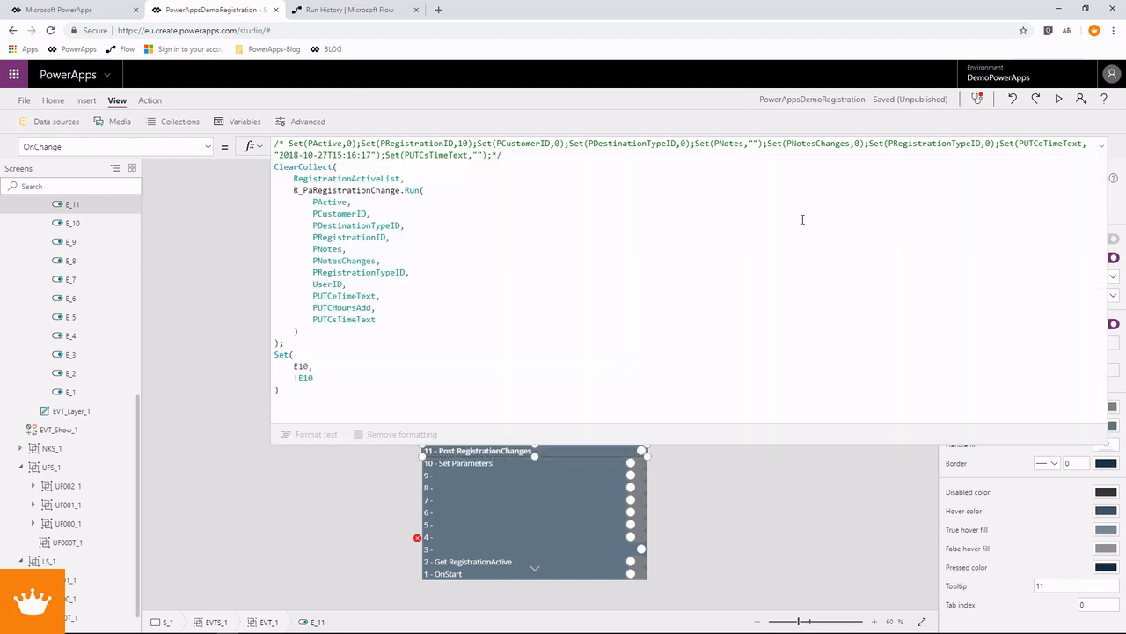
left_click(360, 213)
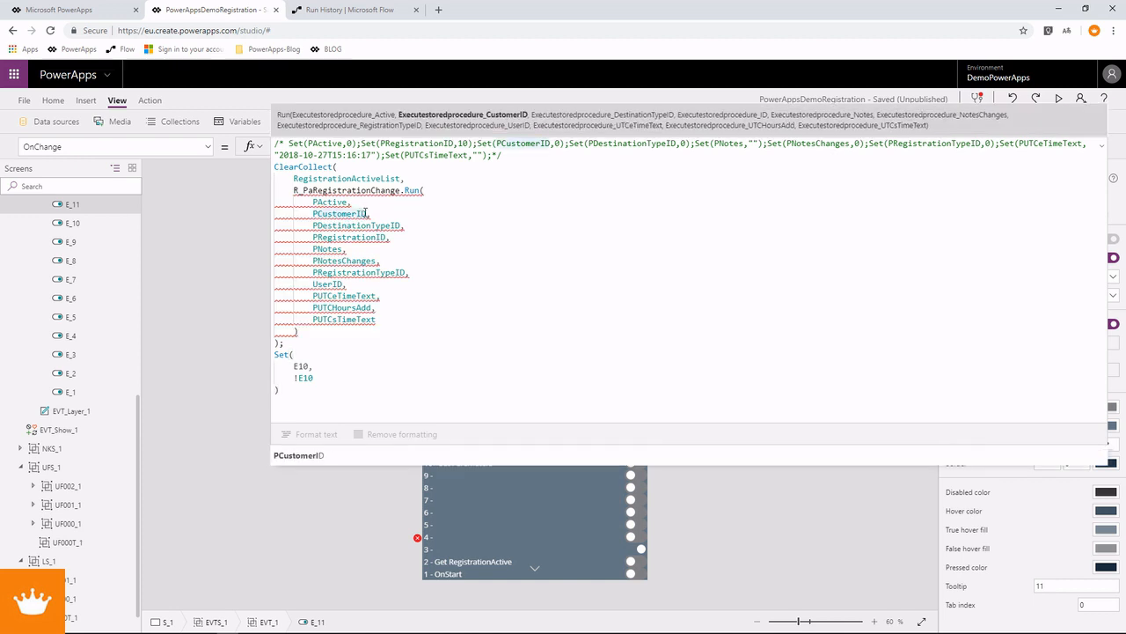
mouse_move(362, 213)
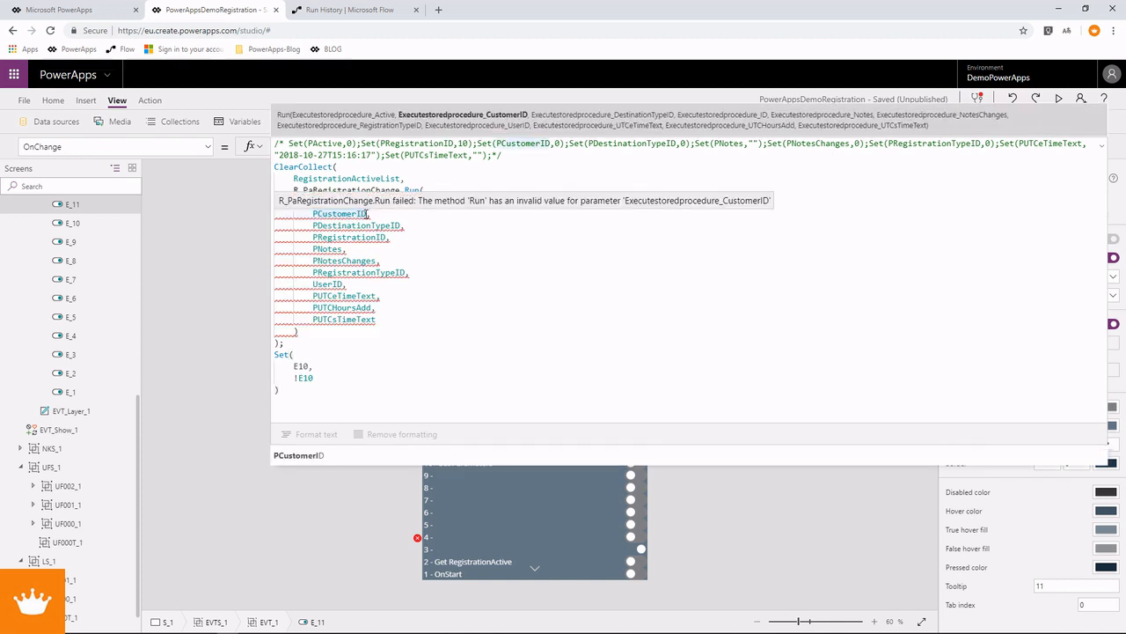
left_click_drag(368, 213, 314, 214)
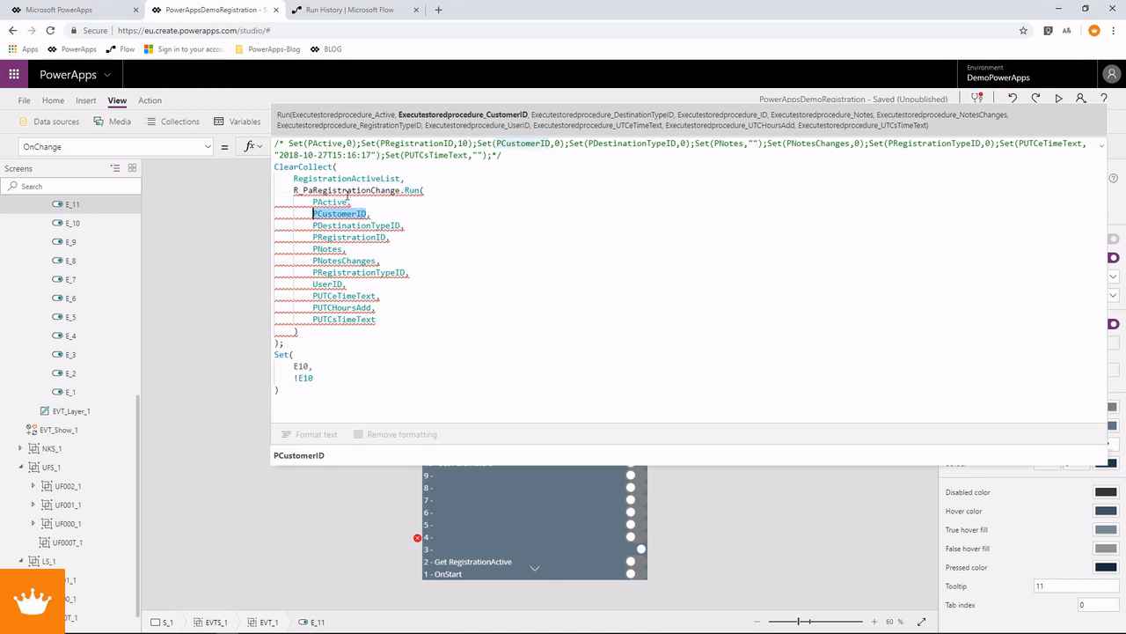
left_click(315, 213)
type("Value(")
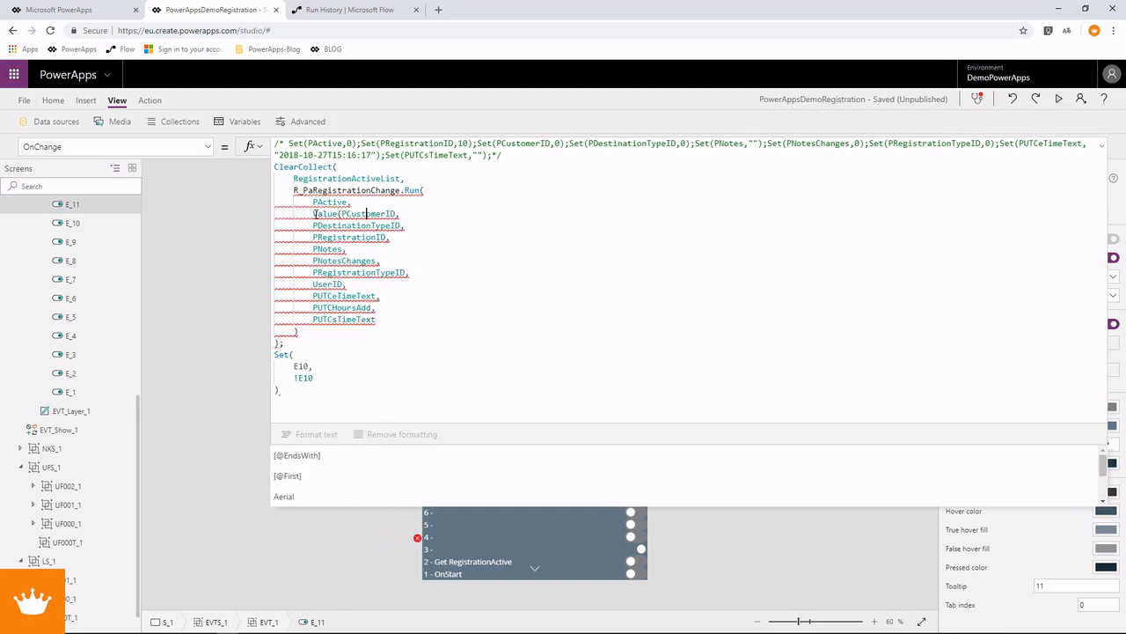
type(")")
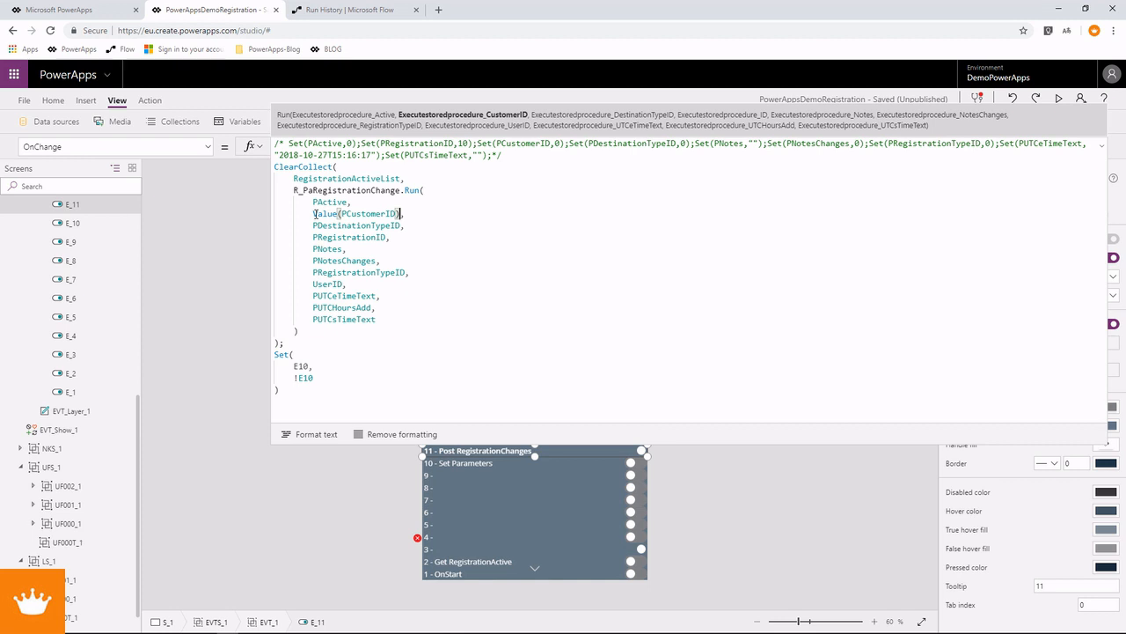
Step: Preview the app and submit a New Work home registration with the Test note
key("F5")
left_click(565, 611)
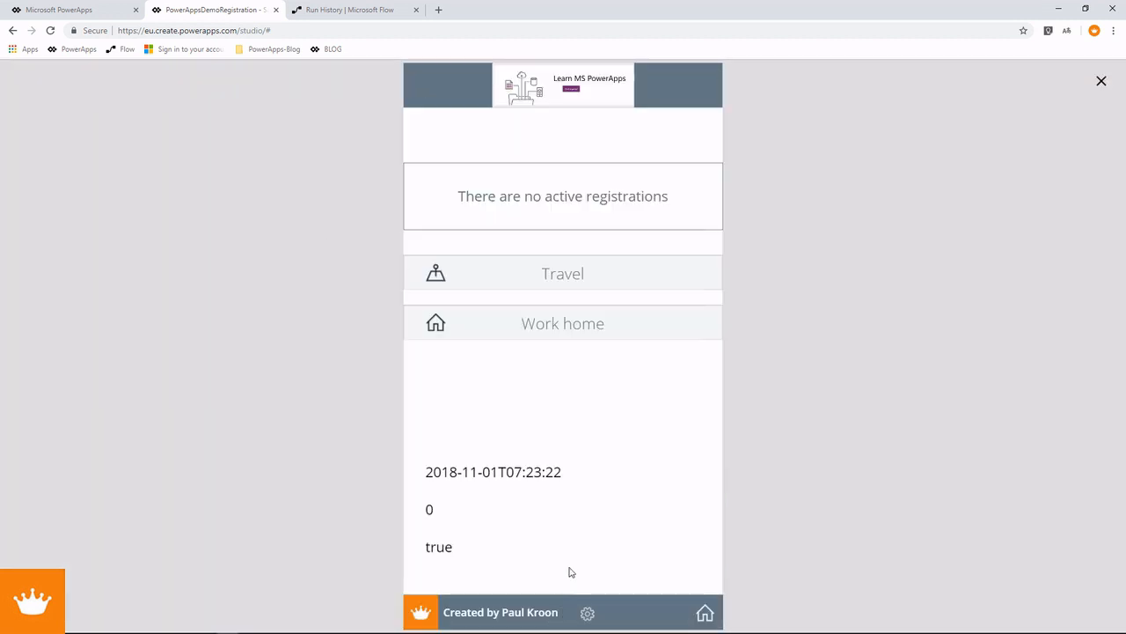
left_click(564, 318)
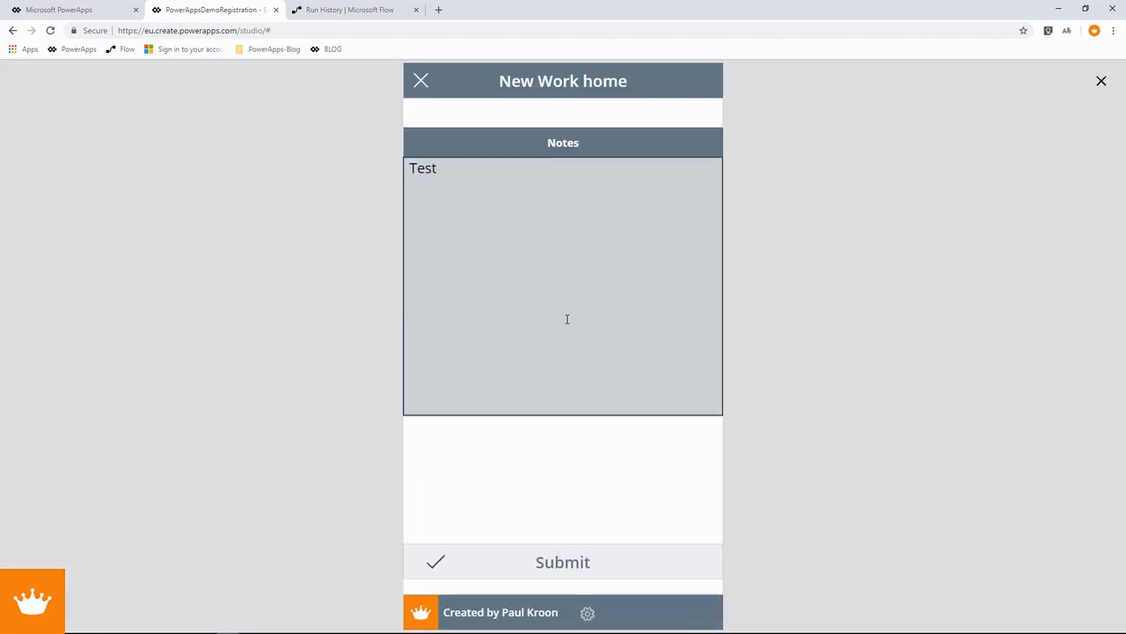
left_click(578, 563)
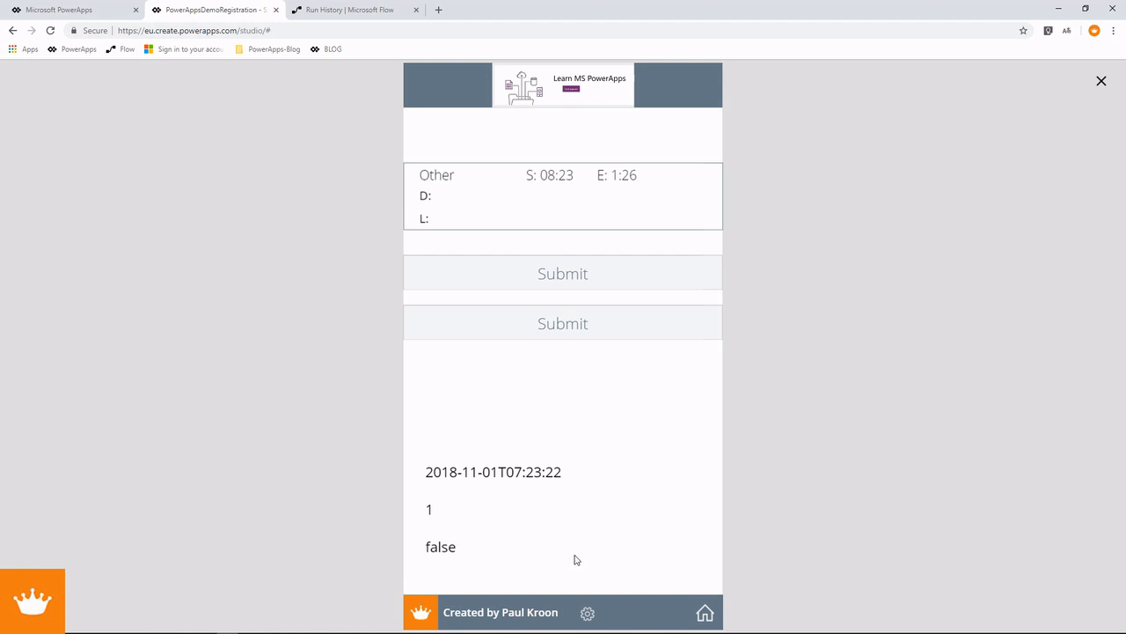
Step: Switch to SQL Server Management Studio and rerun the active registrations query to check the submitted record
key("alt+Tab")
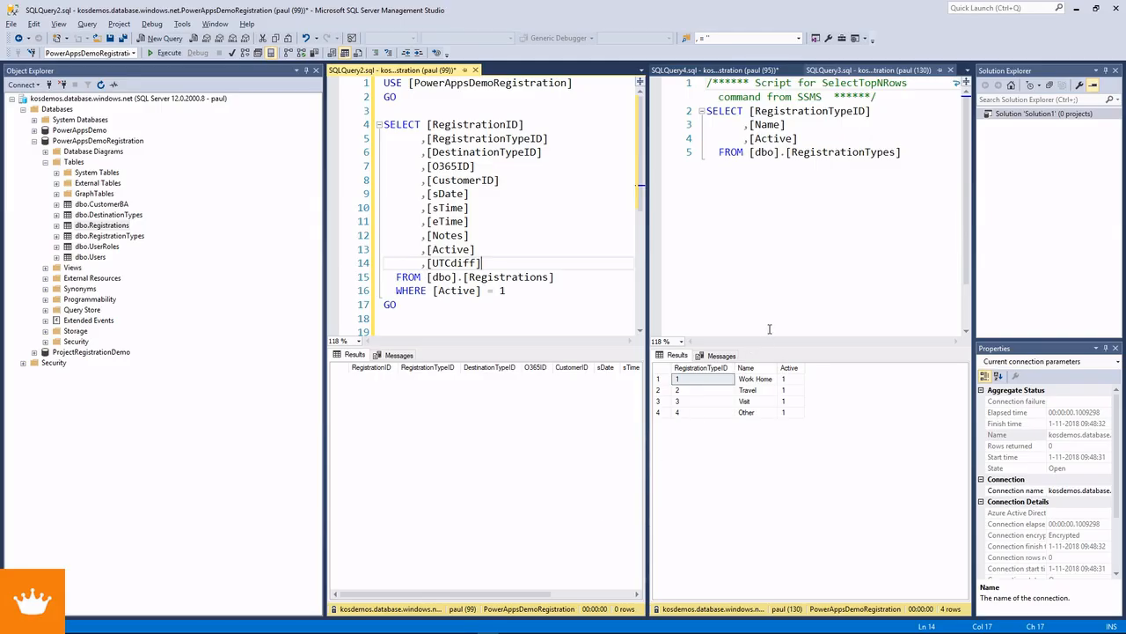
left_click(519, 289)
key("F5")
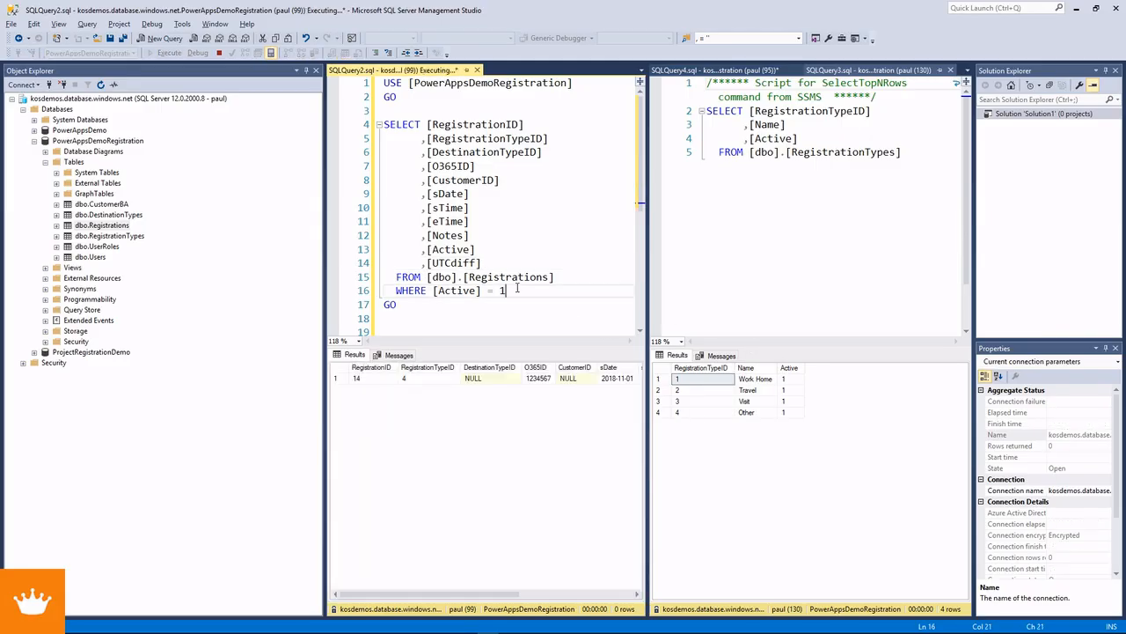
Step: Change the UPDATE script's RegistrationID to 14, execute it to deactivate that registration, and rerun the active registrations query
left_click(766, 72)
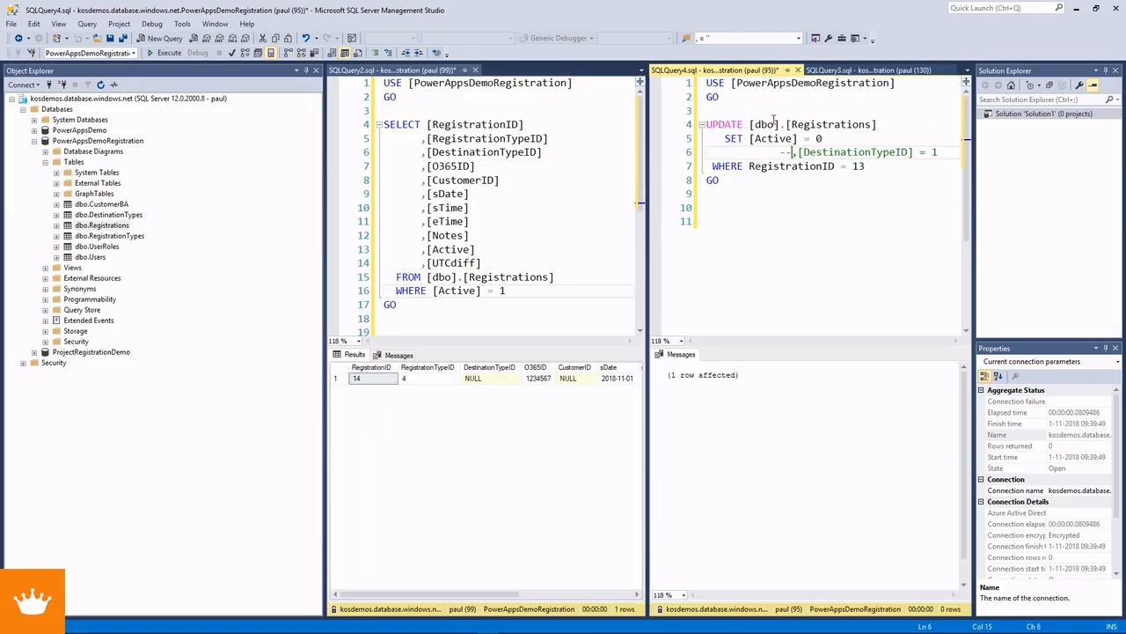
left_click(862, 165)
left_click_drag(861, 166, 867, 169)
key("F4")
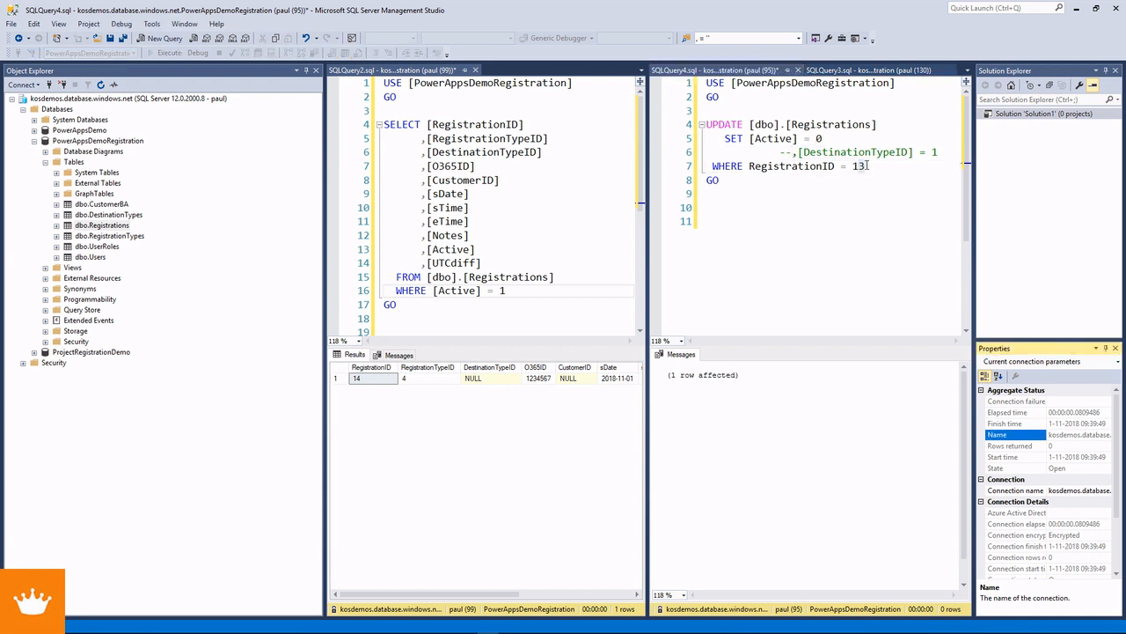
key("4")
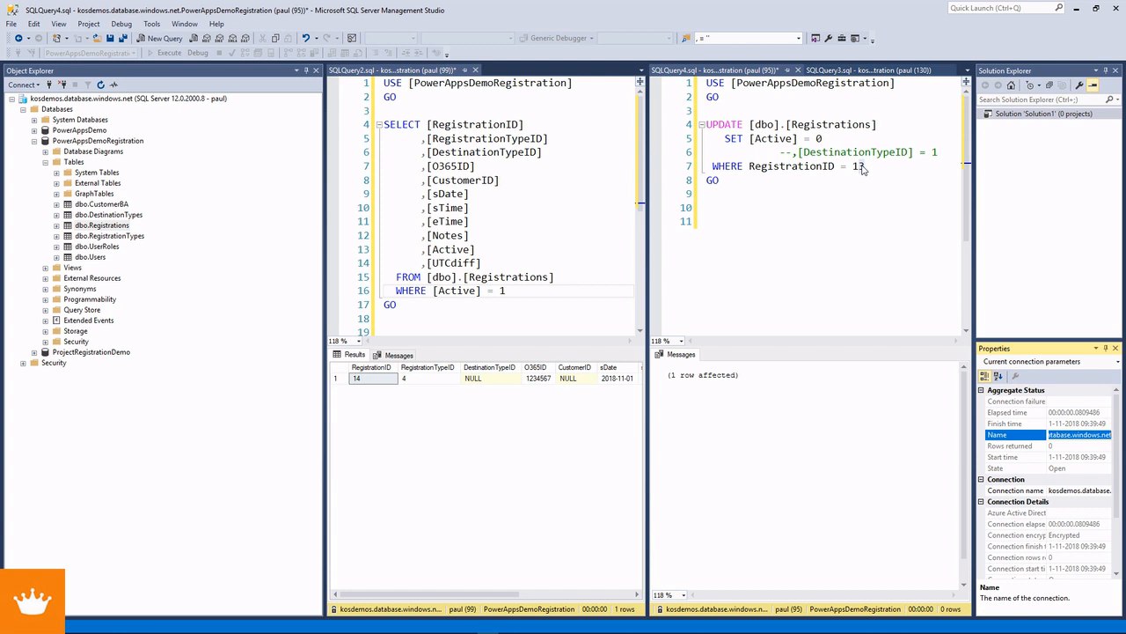
left_click(603, 237)
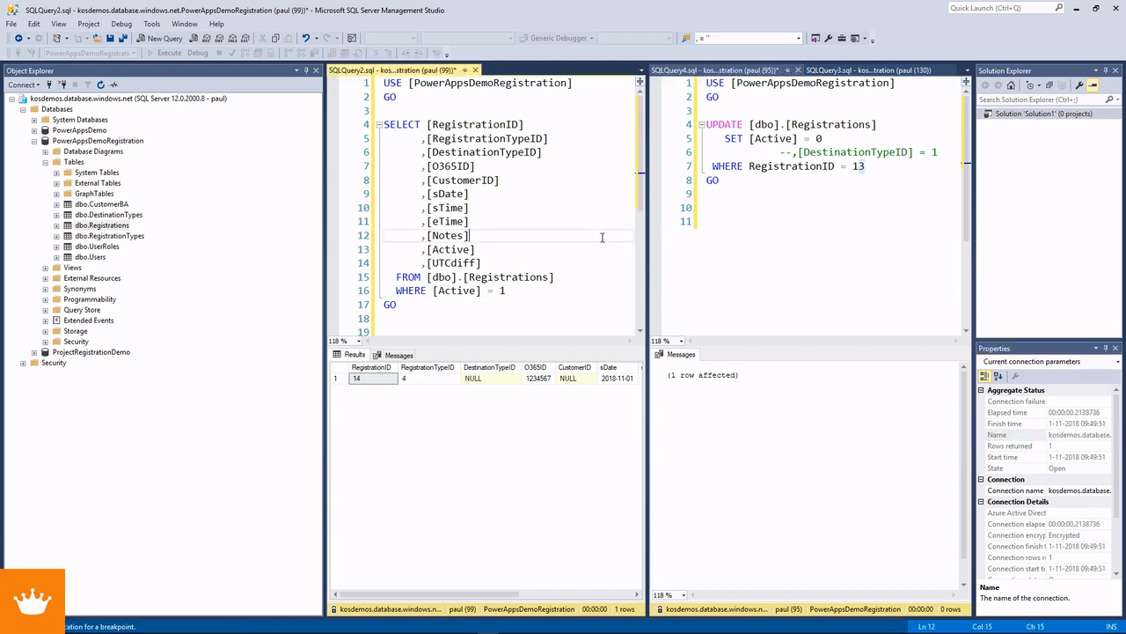
left_click(859, 166)
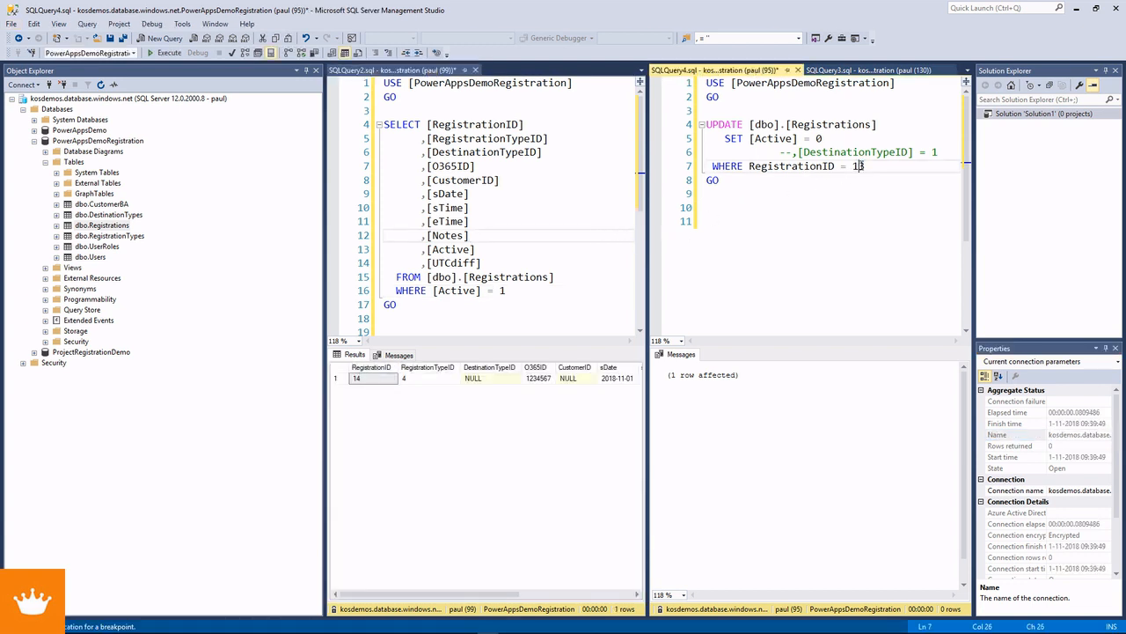
left_click_drag(859, 166, 867, 169)
type("4")
key("F5")
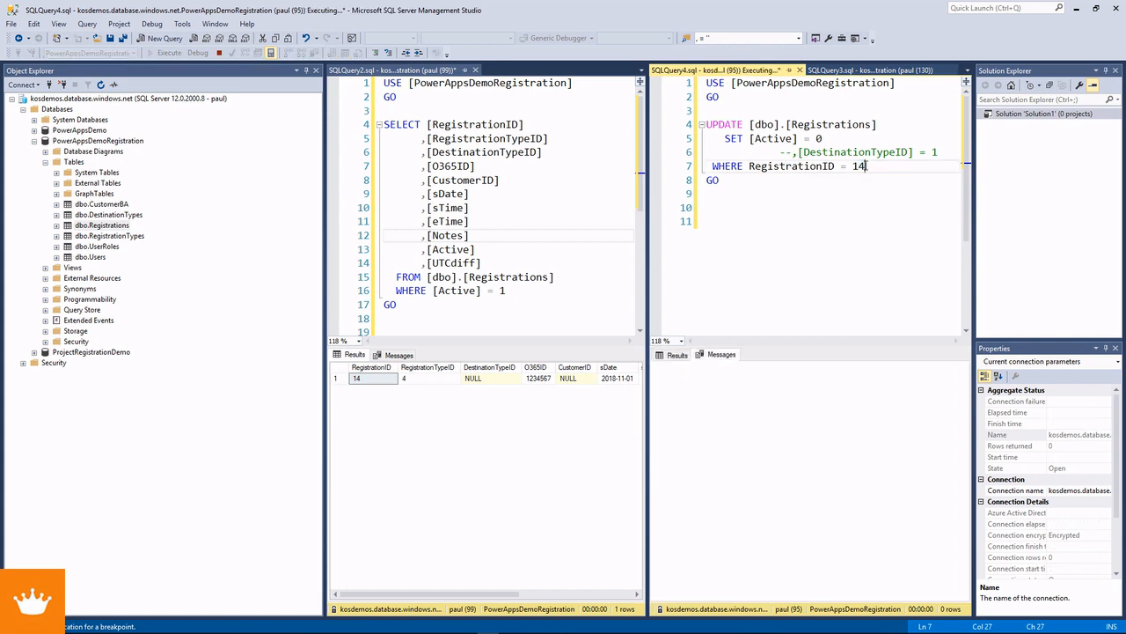
left_click(577, 220)
key("F5")
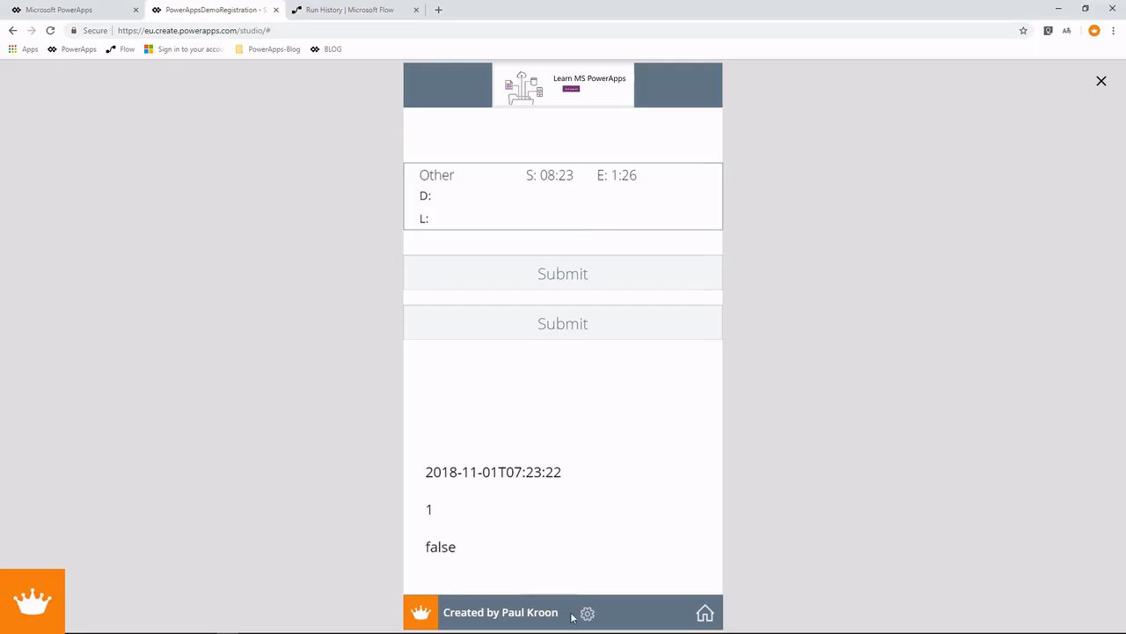
Step: Return to the PowerApps preview, check the Events list, and open the New Work home form
left_click(586, 613)
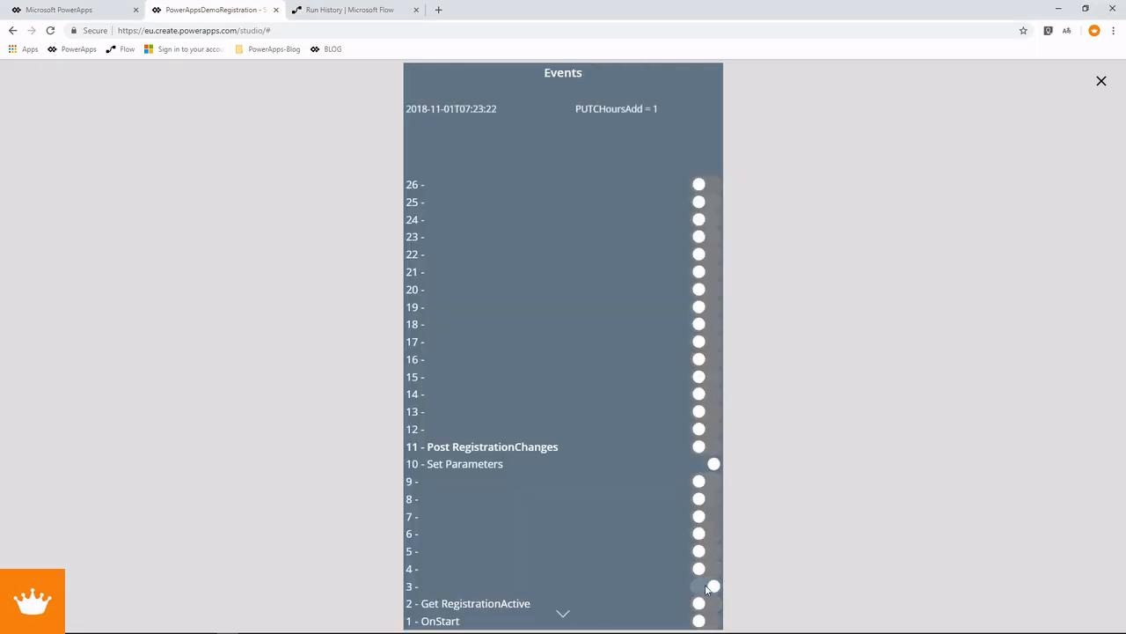
left_click(570, 615)
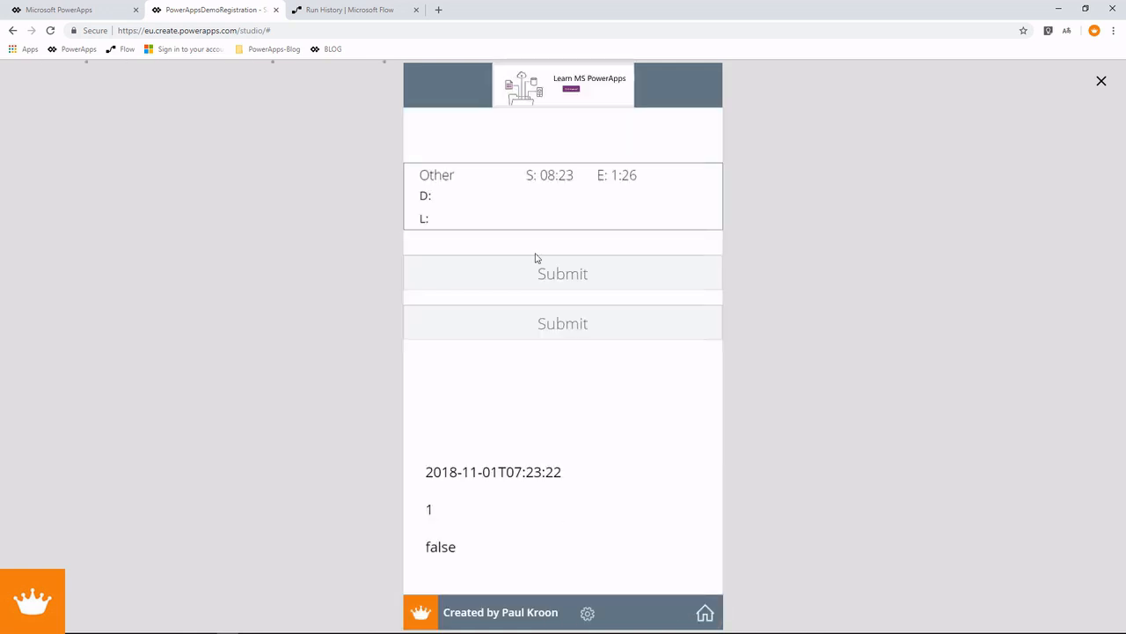
left_click(594, 332)
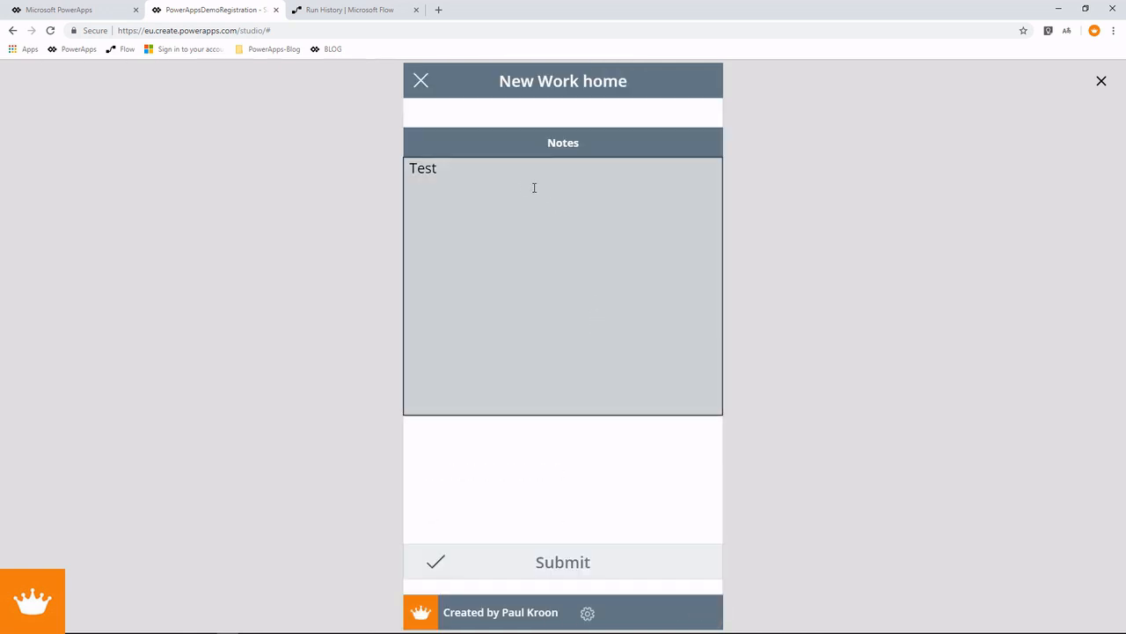
Step: Exit the preview and review the OnSelect formula of the New Work home form's Submit button
left_click(1101, 80)
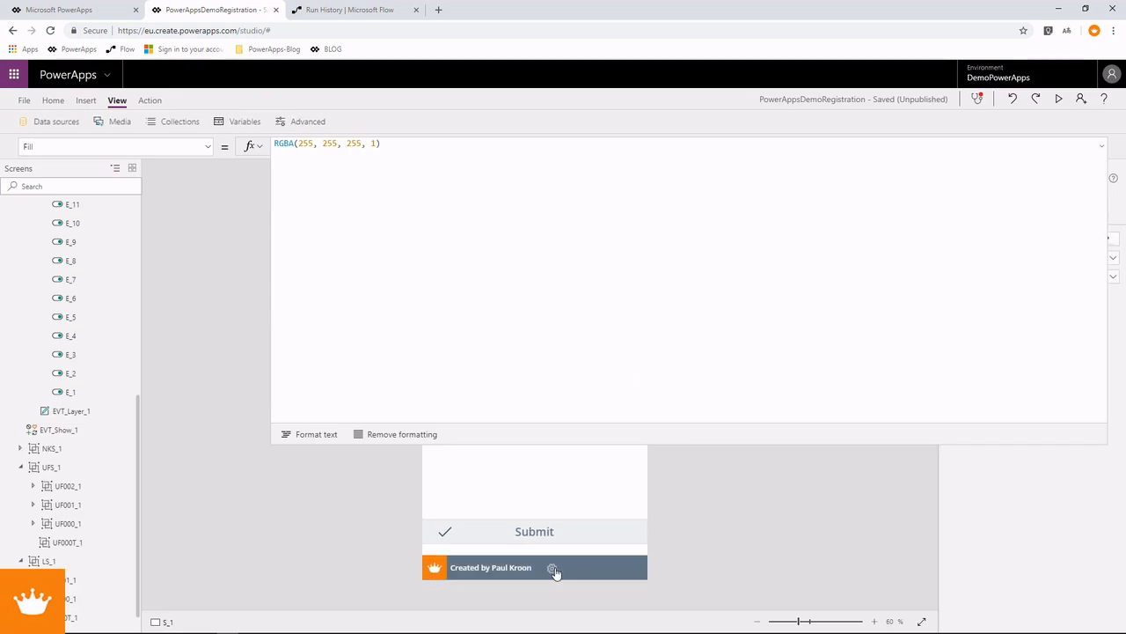
left_click(1102, 146)
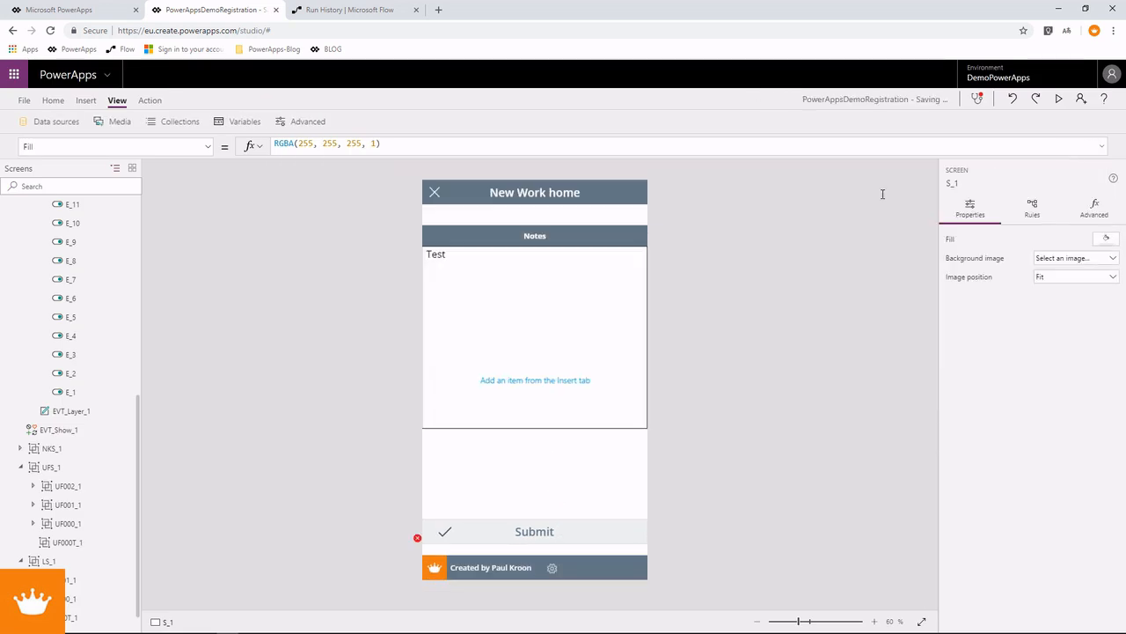
left_click(529, 533)
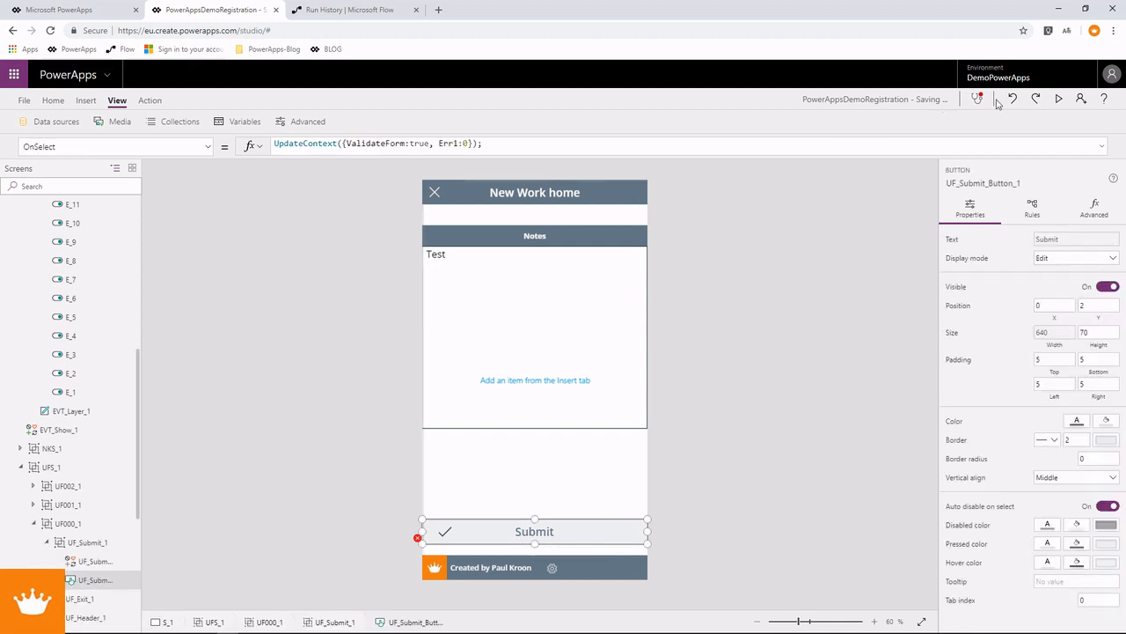
left_click(1102, 146)
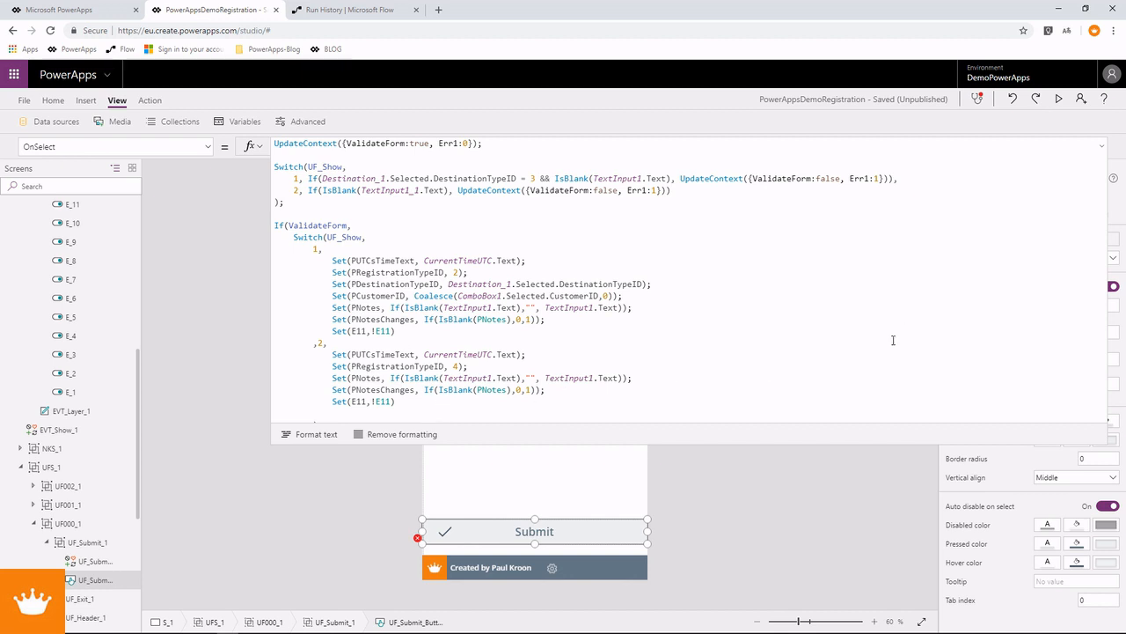
scroll(893, 340, "down", 2)
left_click(1100, 148)
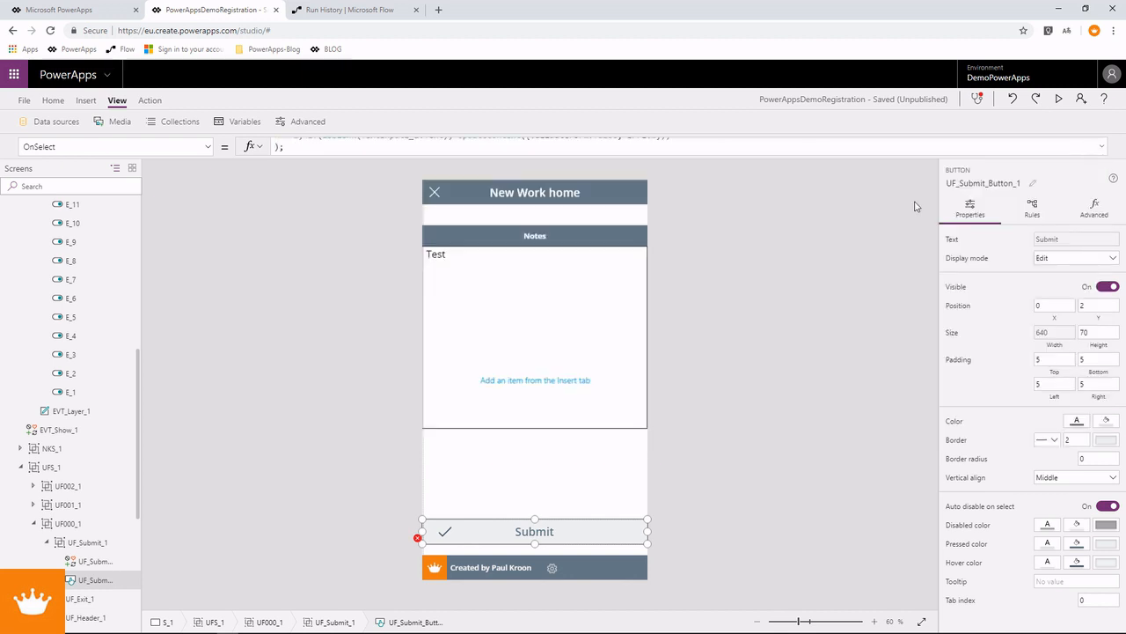
Step: Look up the PCustomerID variable among the S_1 and global variables, then return to the app canvas
left_click(239, 121)
left_click(939, 160)
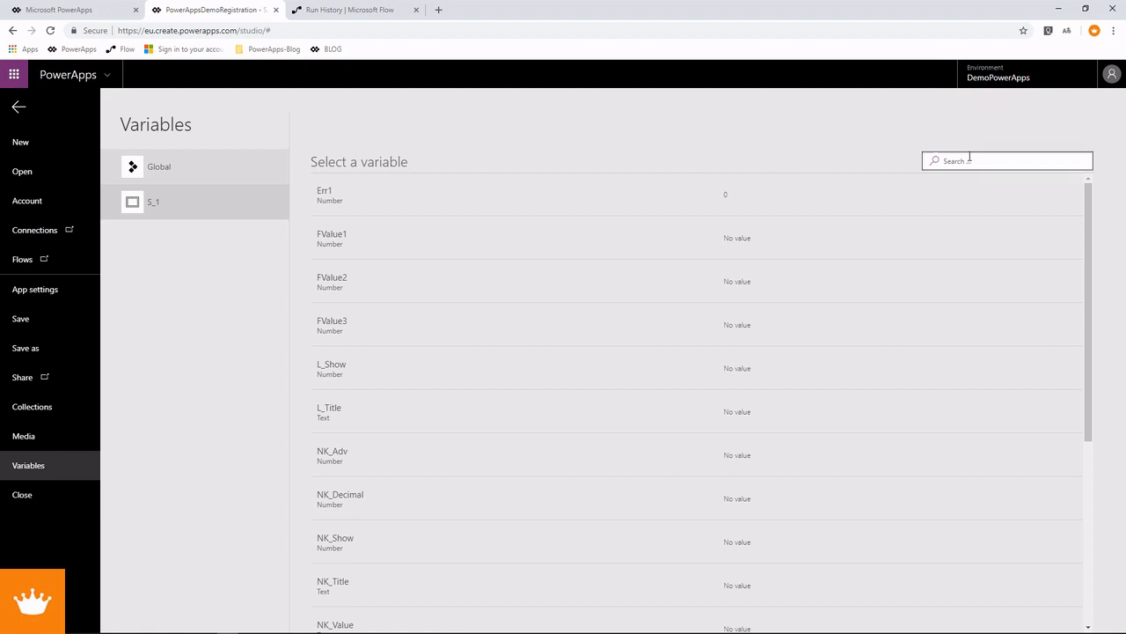
type("pcus")
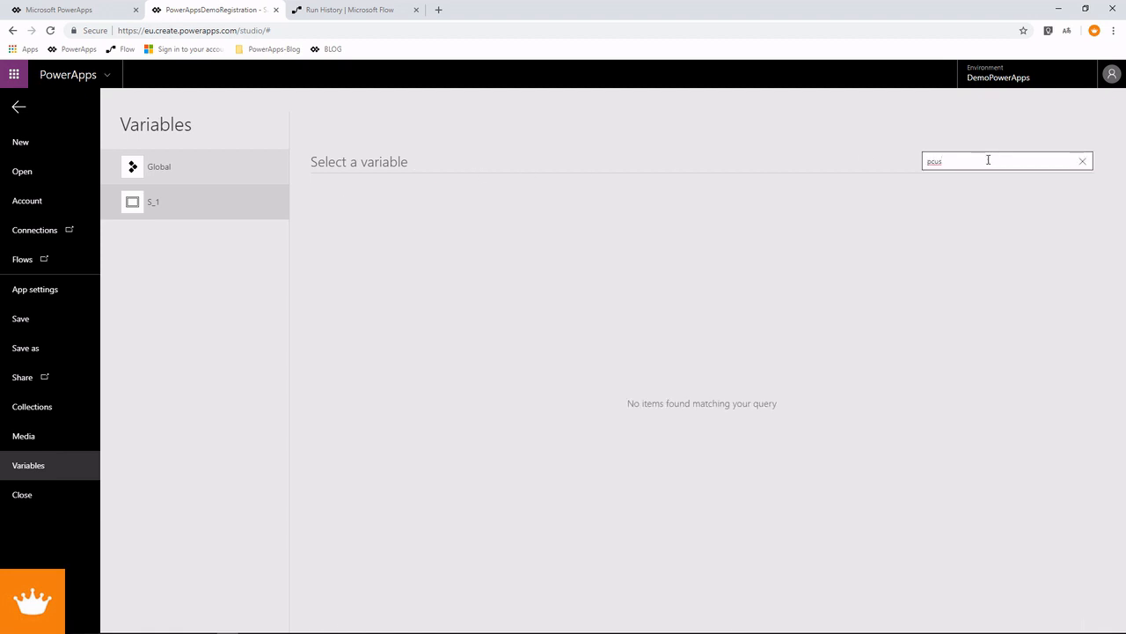
left_click(188, 166)
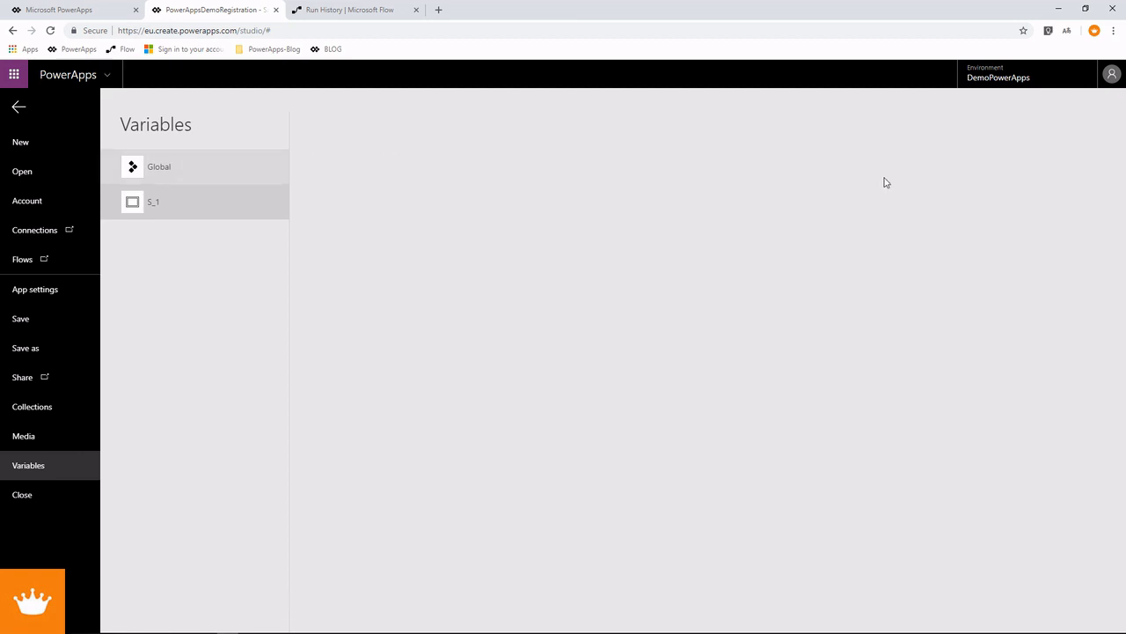
left_click(935, 163)
type("pcu")
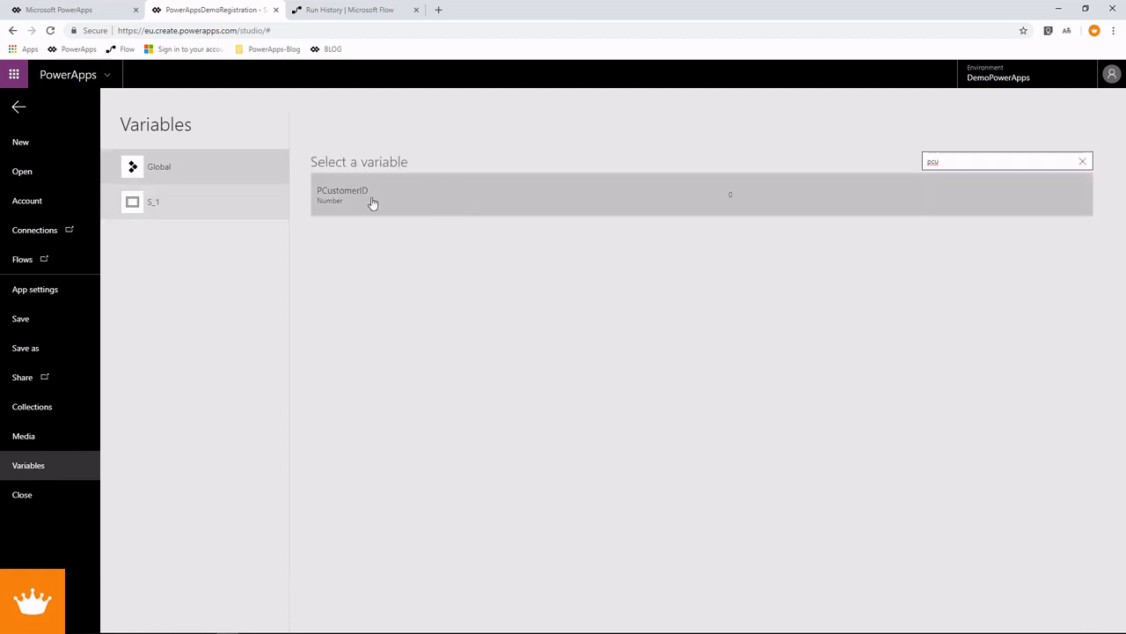
left_click(15, 107)
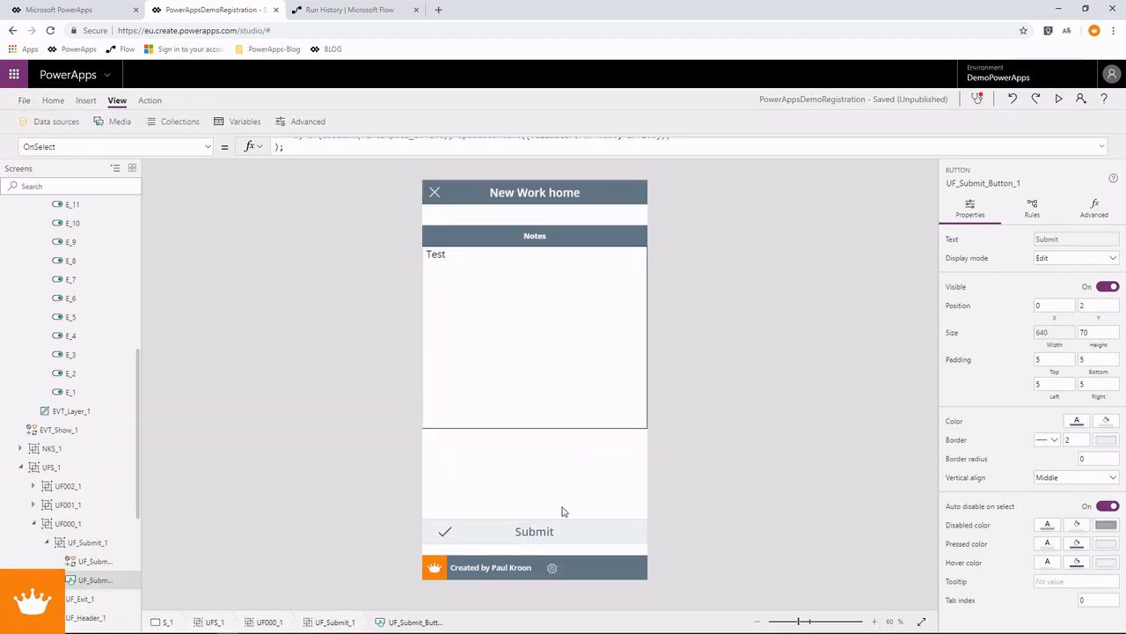
Step: Remove the Value() wrapper around PCustomerID in the OnChange formula of event 11, Post RegistrationChanges
left_click(551, 568, "alt")
left_click(450, 453)
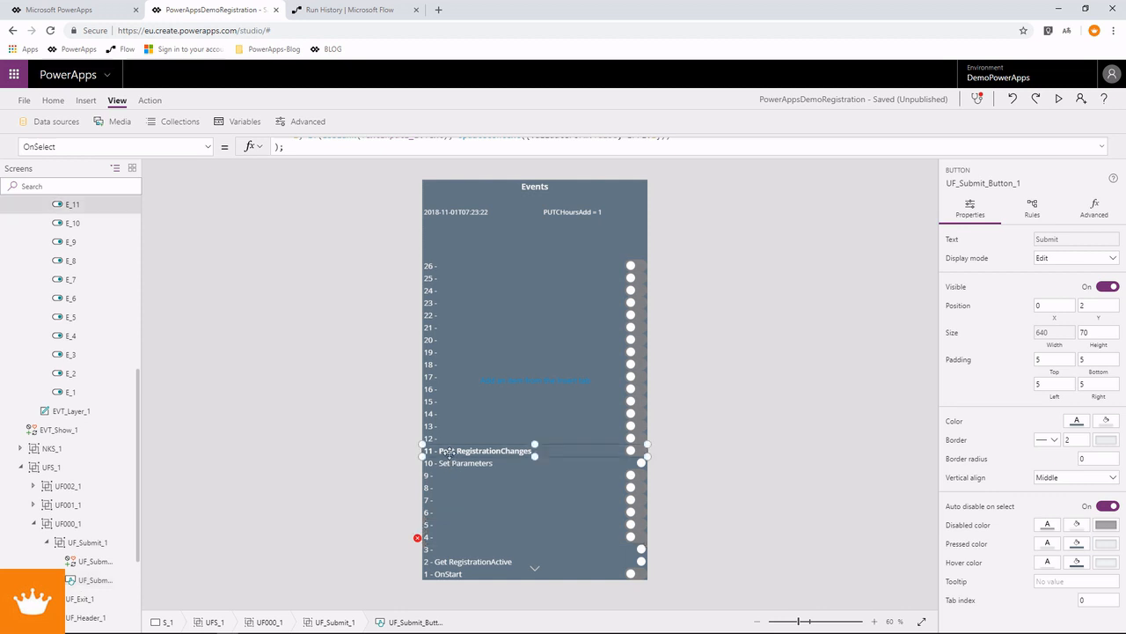
left_click(1029, 142)
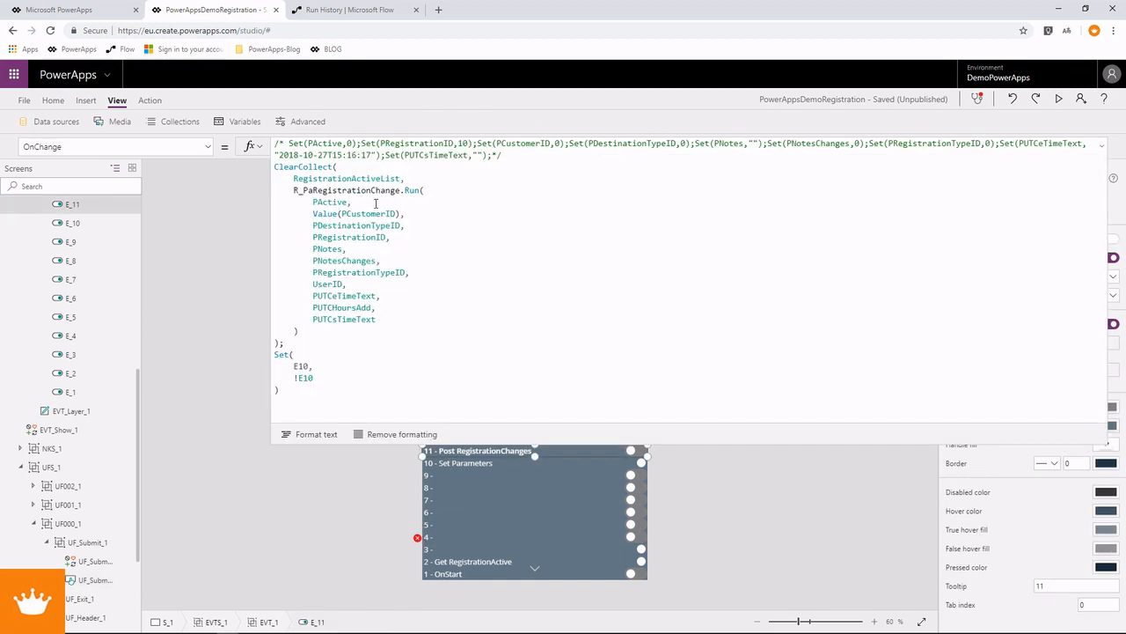
left_click_drag(339, 218, 313, 214)
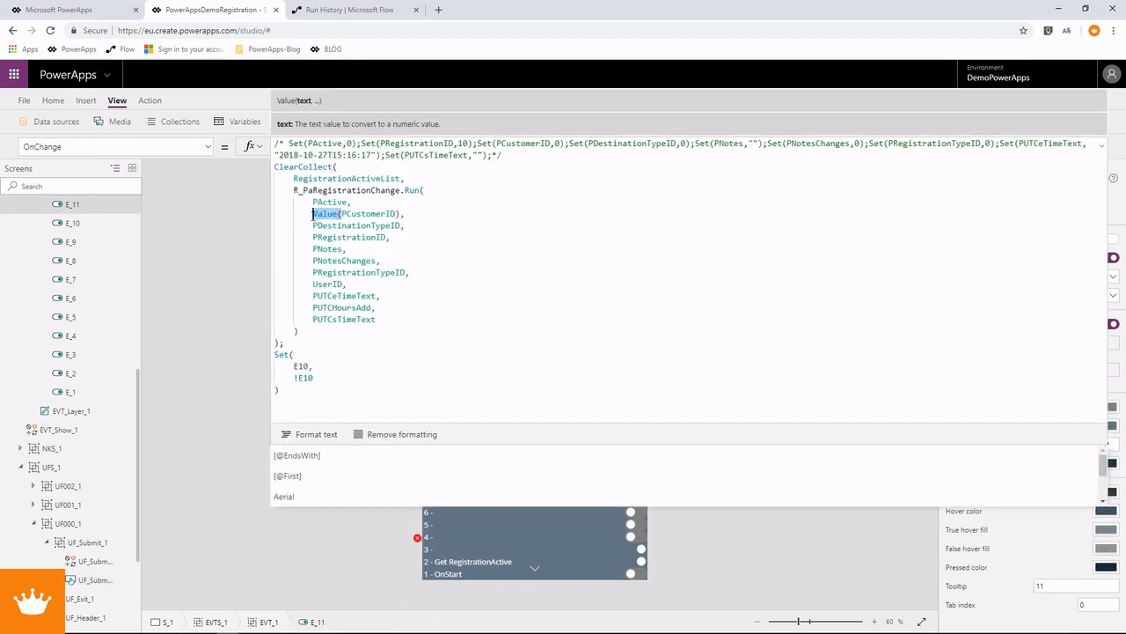
key("Delete")
key("Delete")
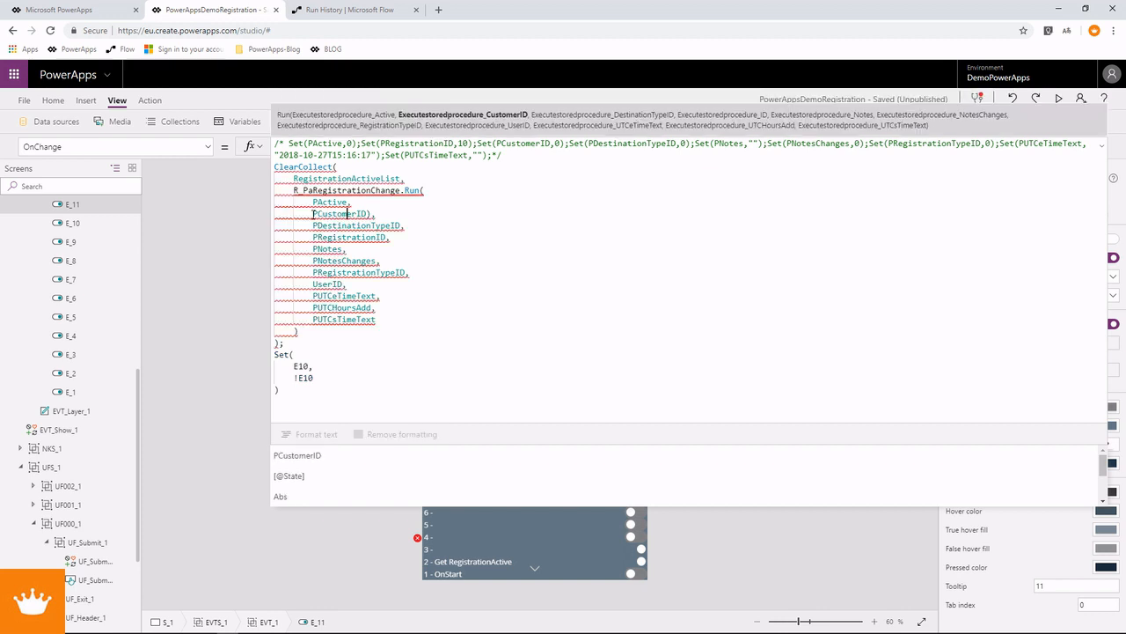
key("Delete")
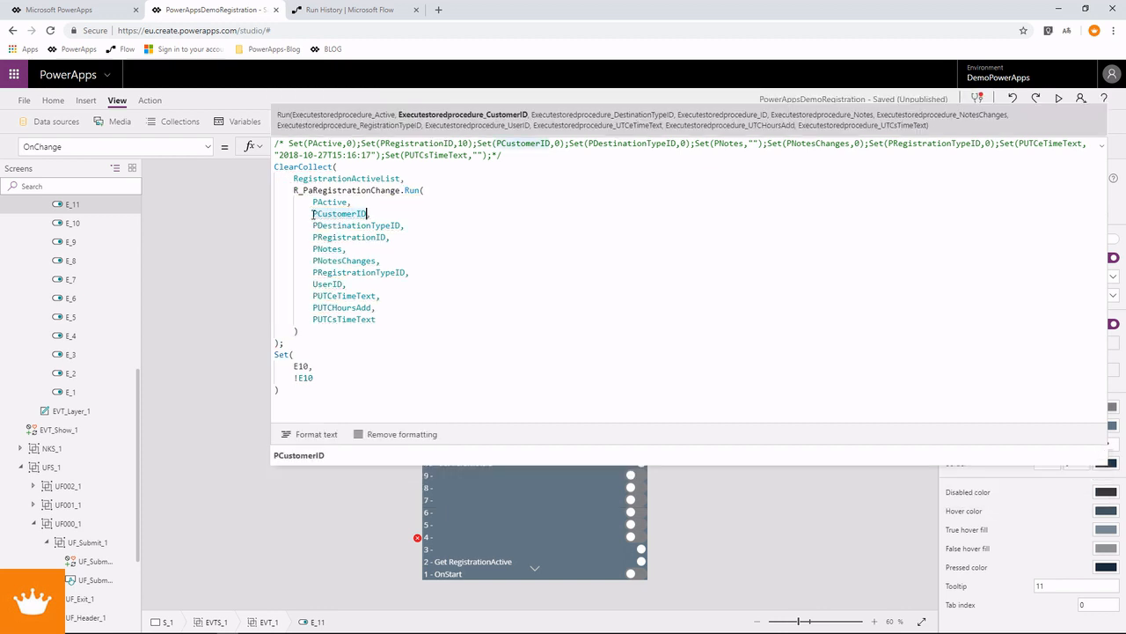
Step: Preview the app, close the Events list, and submit the New Work home form with the Test note
key("F5")
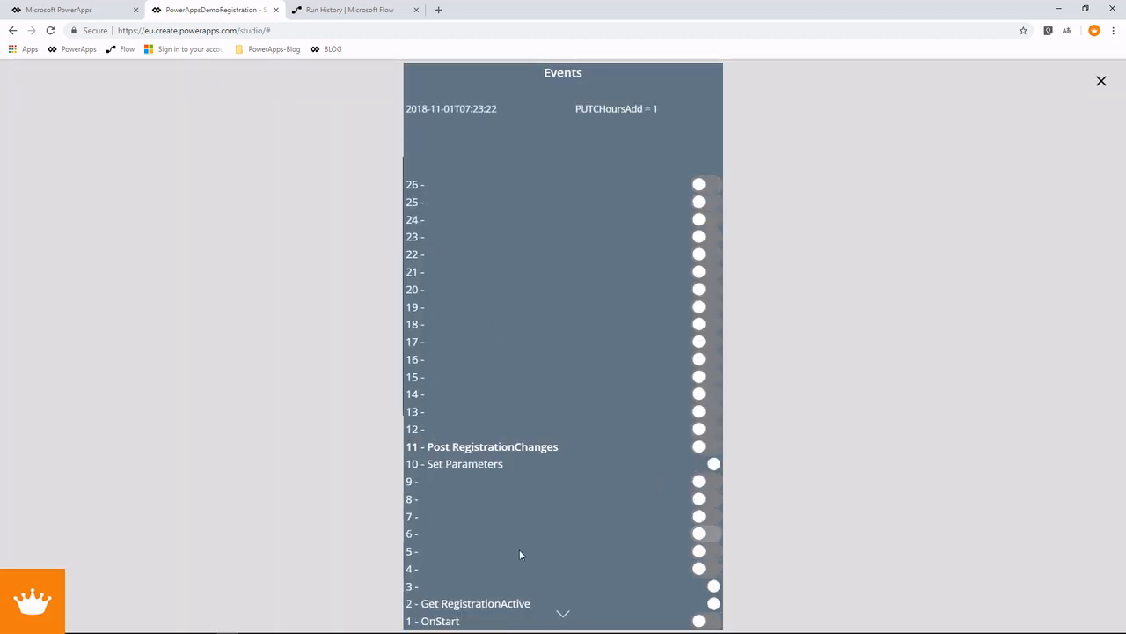
left_click(559, 618)
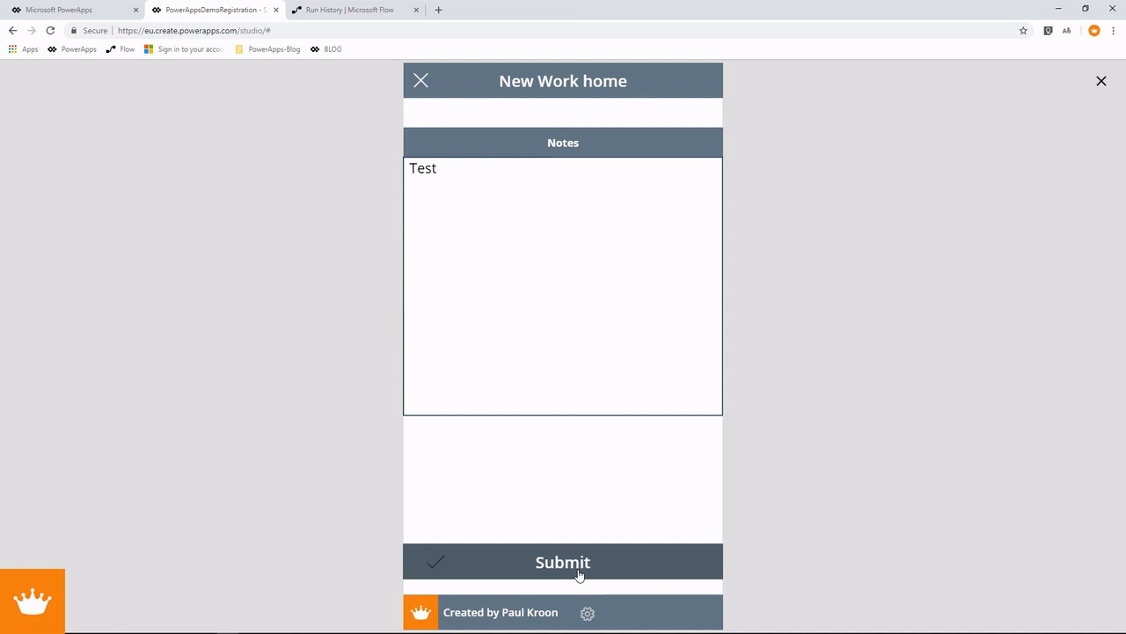
left_click(580, 572)
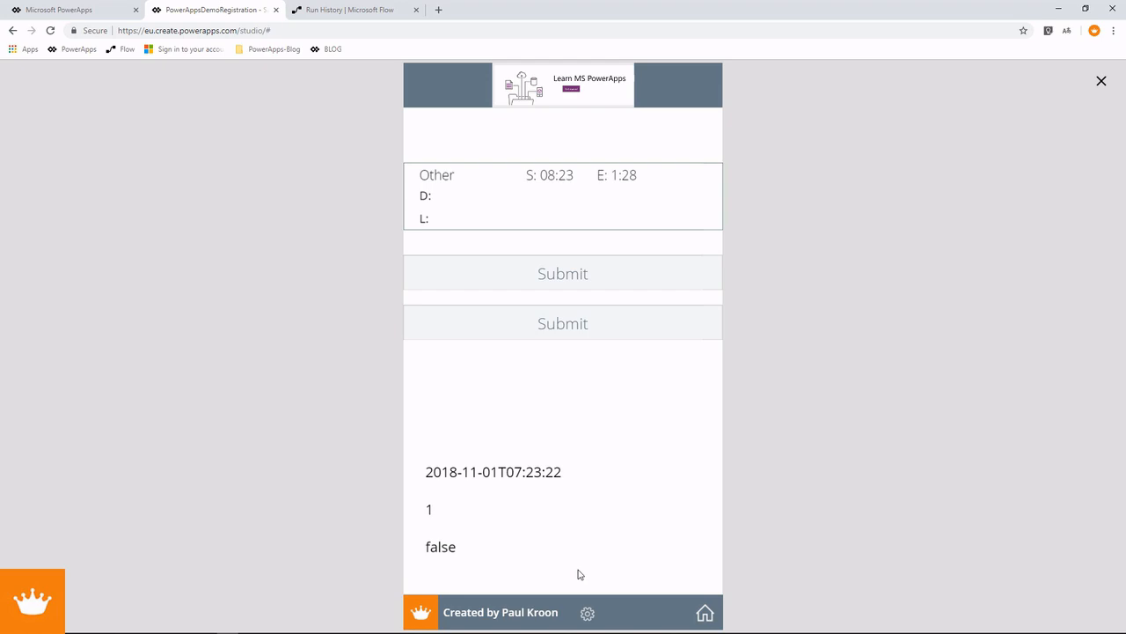
Step: Switch to SQL Server Management Studio and rerun the active registrations query to check the submitted CustomerID
key("alt+Tab")
left_click(566, 290)
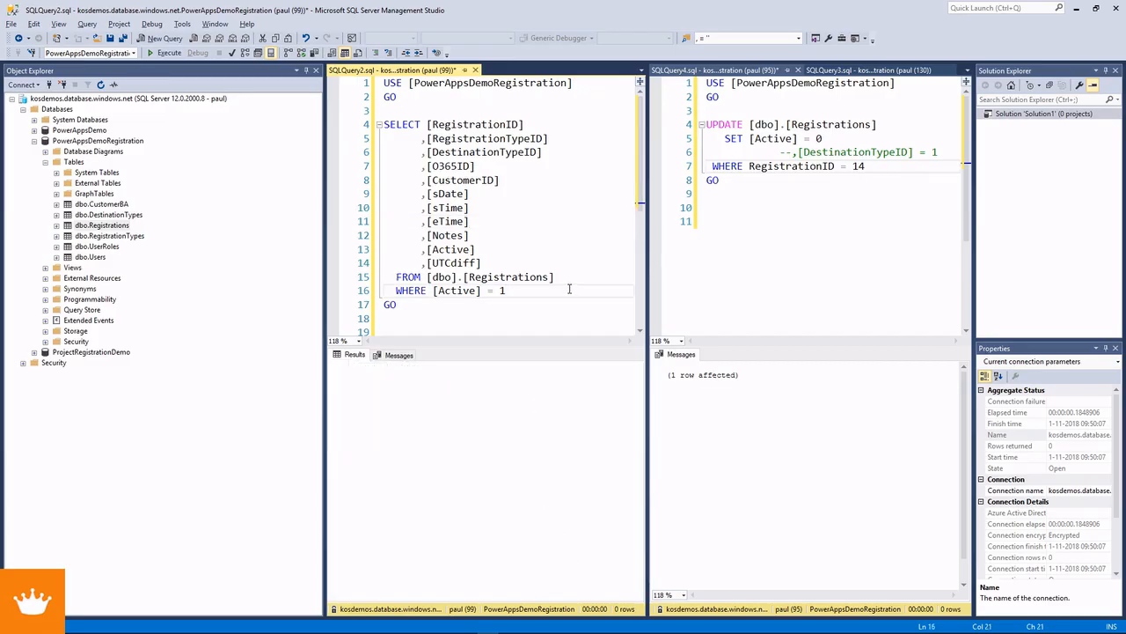
key("F5")
Step: Set the UPDATE script's RegistrationID to 15, execute it to deactivate that registration, and rerun the active registrations query
left_click(864, 166)
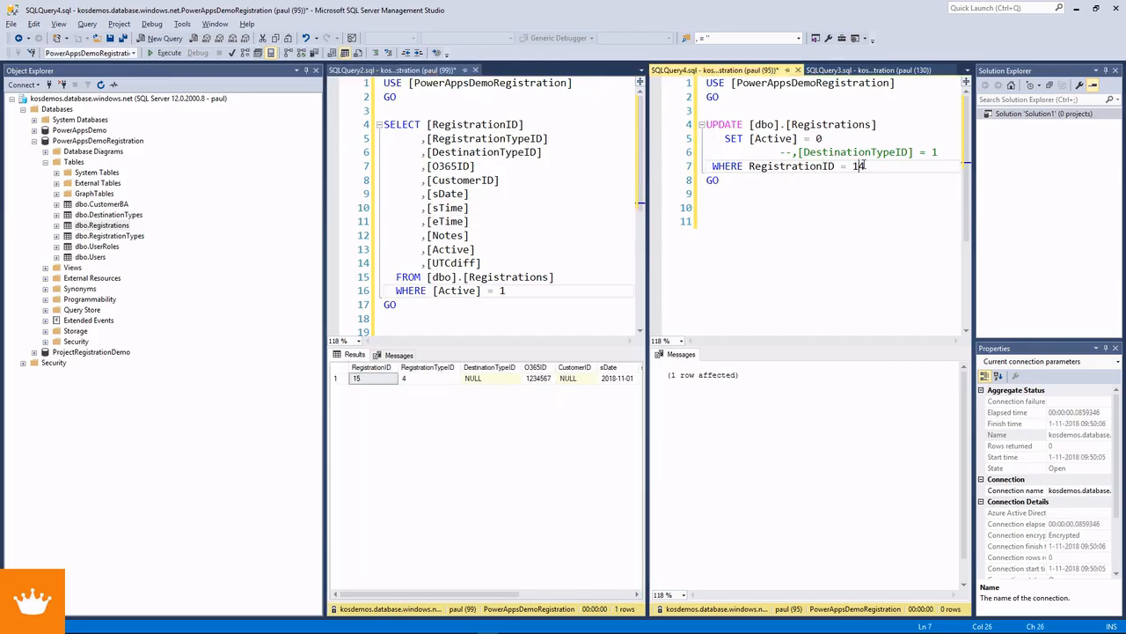
left_click_drag(859, 166, 867, 165)
type("5")
key("F5")
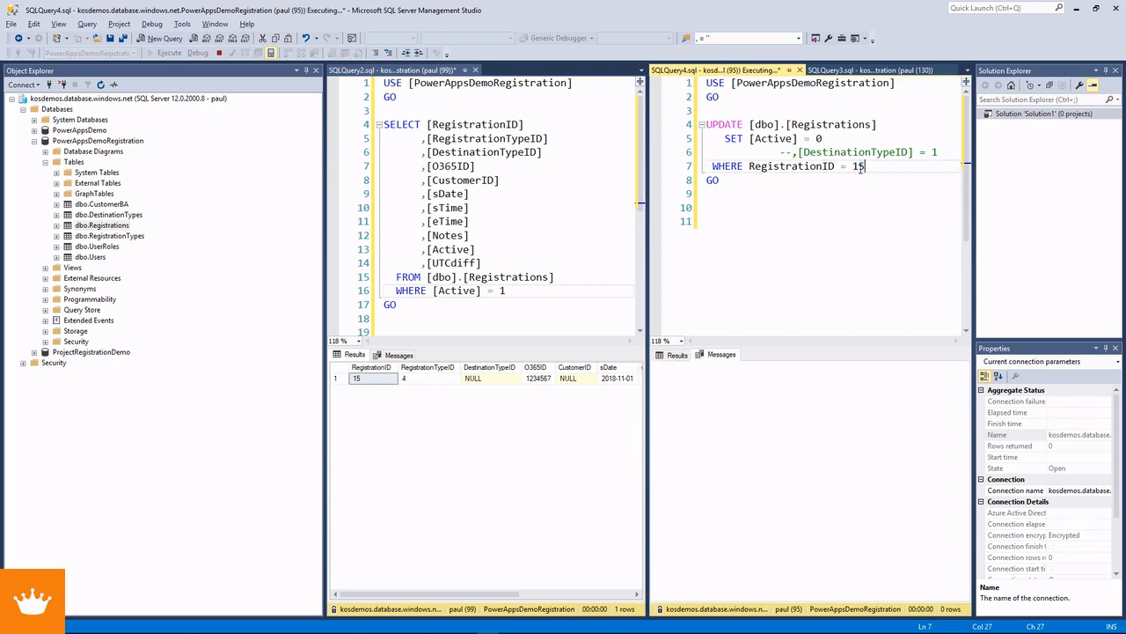
left_click(517, 240)
key("F5")
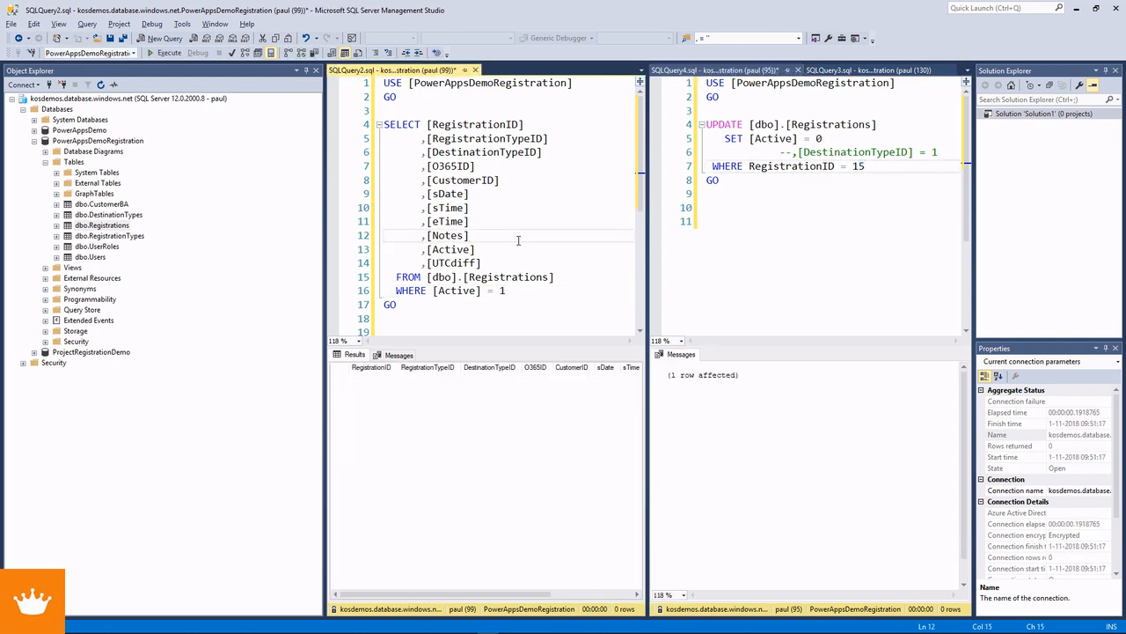
Step: Return to the PowerApps preview, refresh the active registrations through the Get RegistrationActive event, and open the Work home form
key("alt+Tab")
left_click(590, 616)
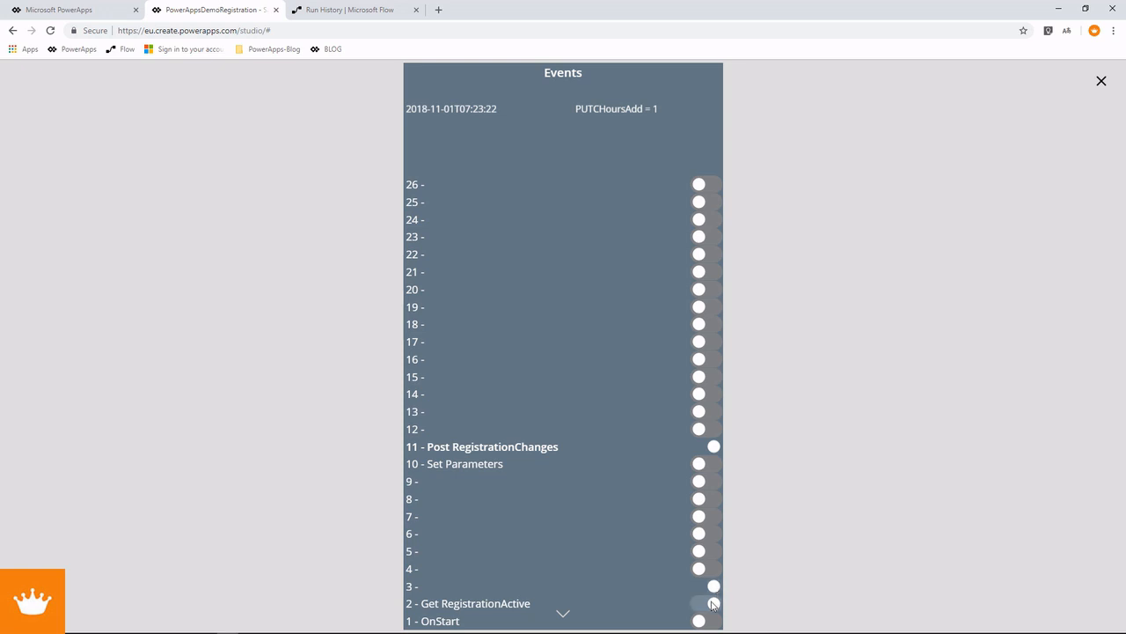
left_click(565, 616)
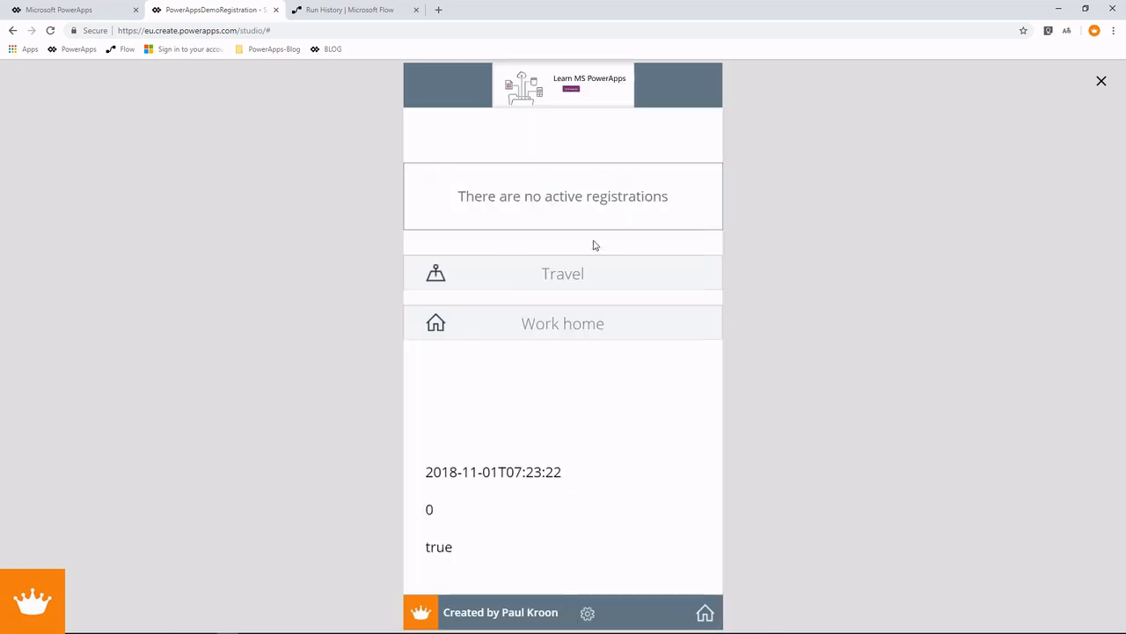
left_click(589, 335)
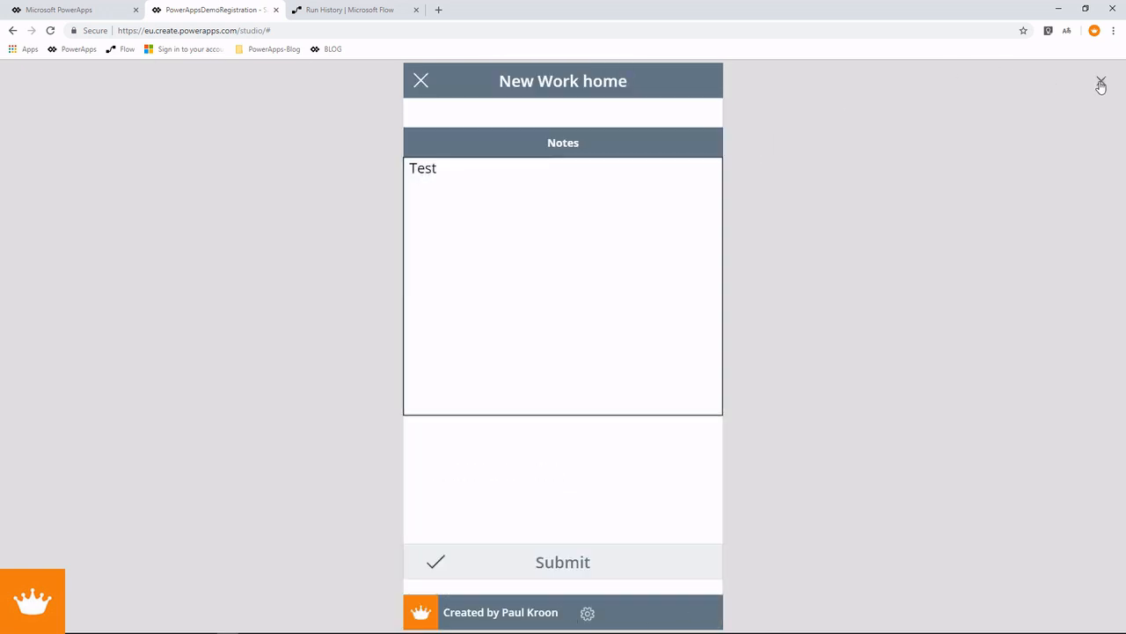
Step: Exit the preview and open the Notes text input's name for editing in the control tree
left_click(1101, 80)
left_click(1101, 146)
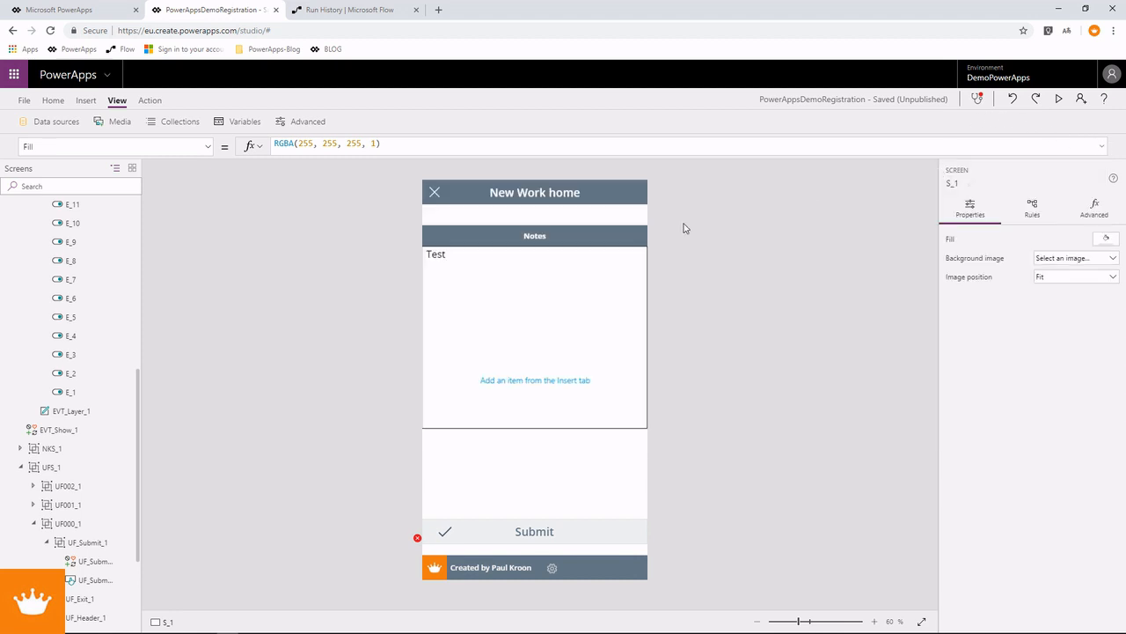
left_click(515, 300)
right_click(89, 524)
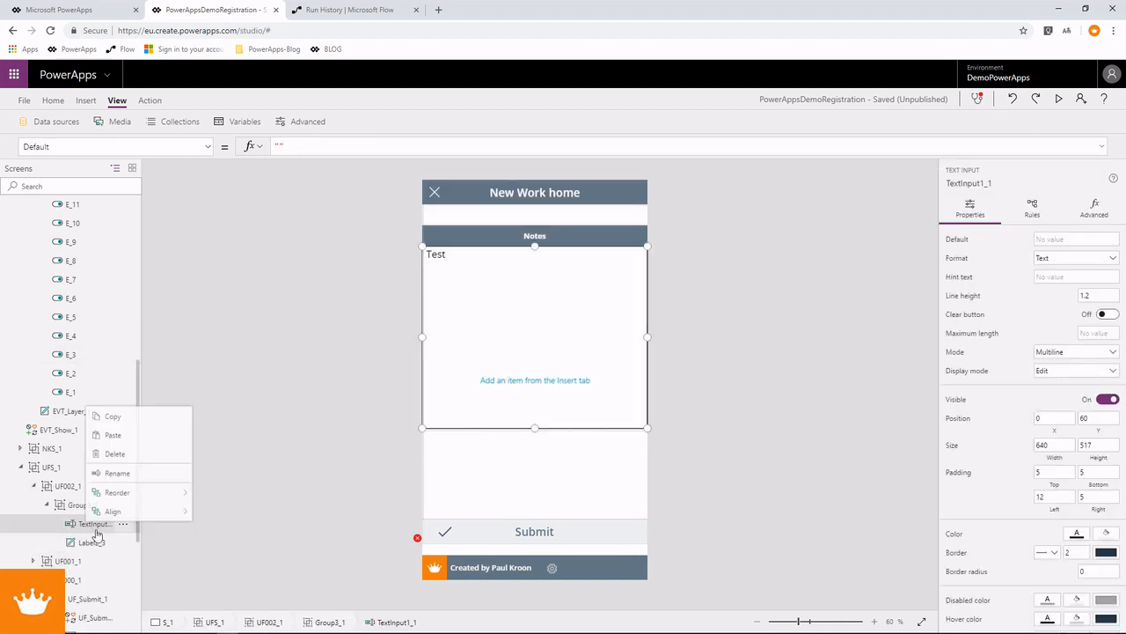
left_click(117, 473)
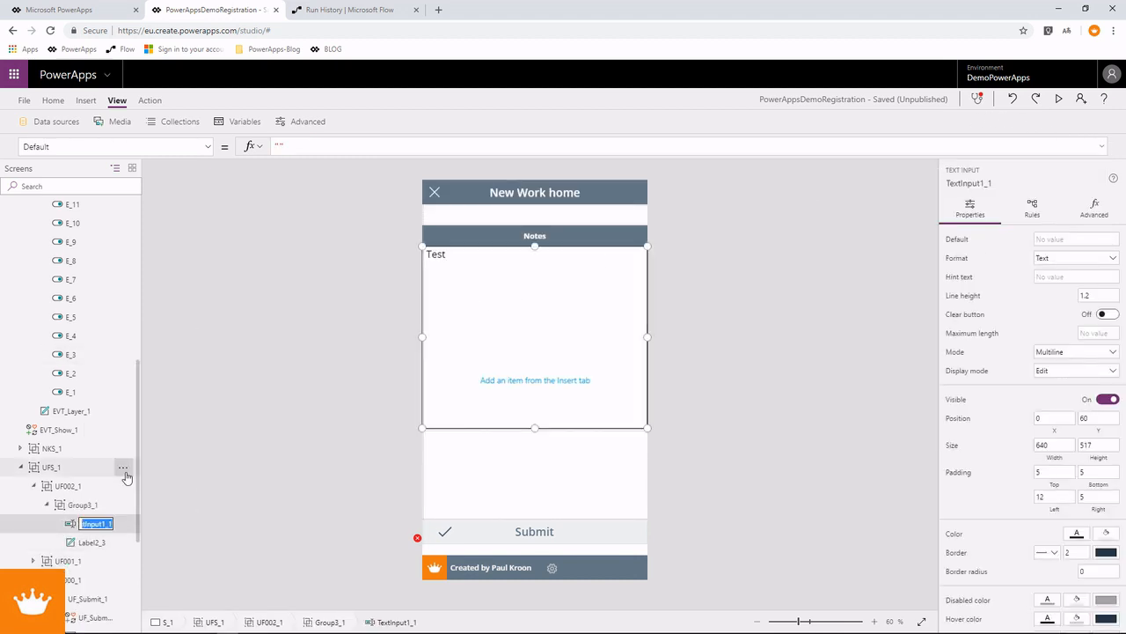
Step: Append Reset(TextInput1_1) to the OnSelect formula of the New Work home form's exit icon
left_click(434, 192)
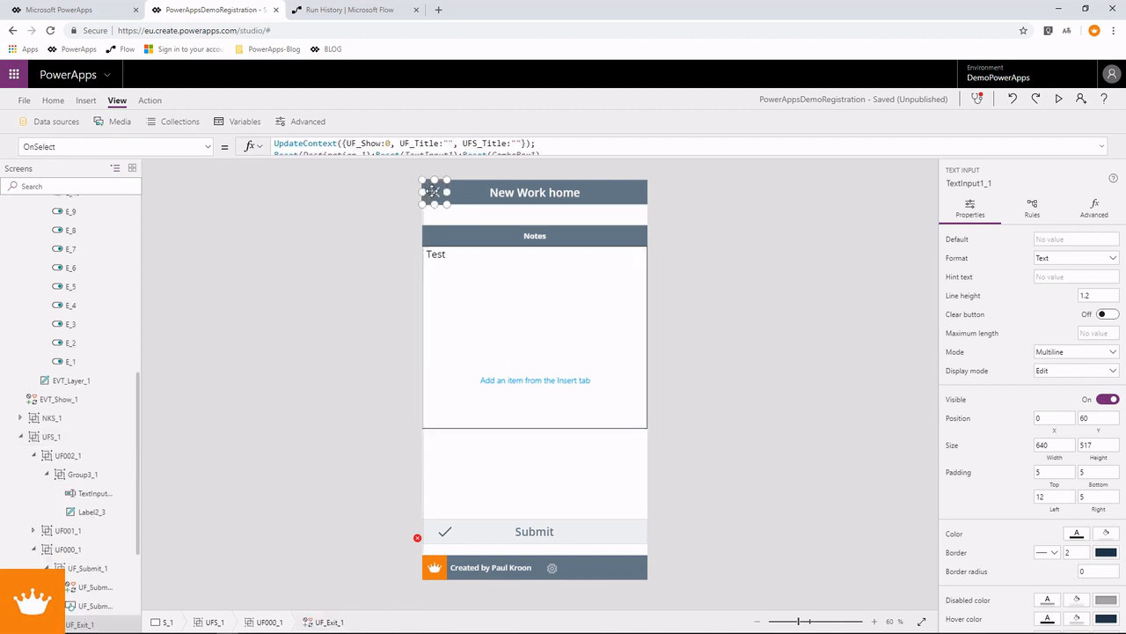
left_click(1105, 146)
left_click(546, 156)
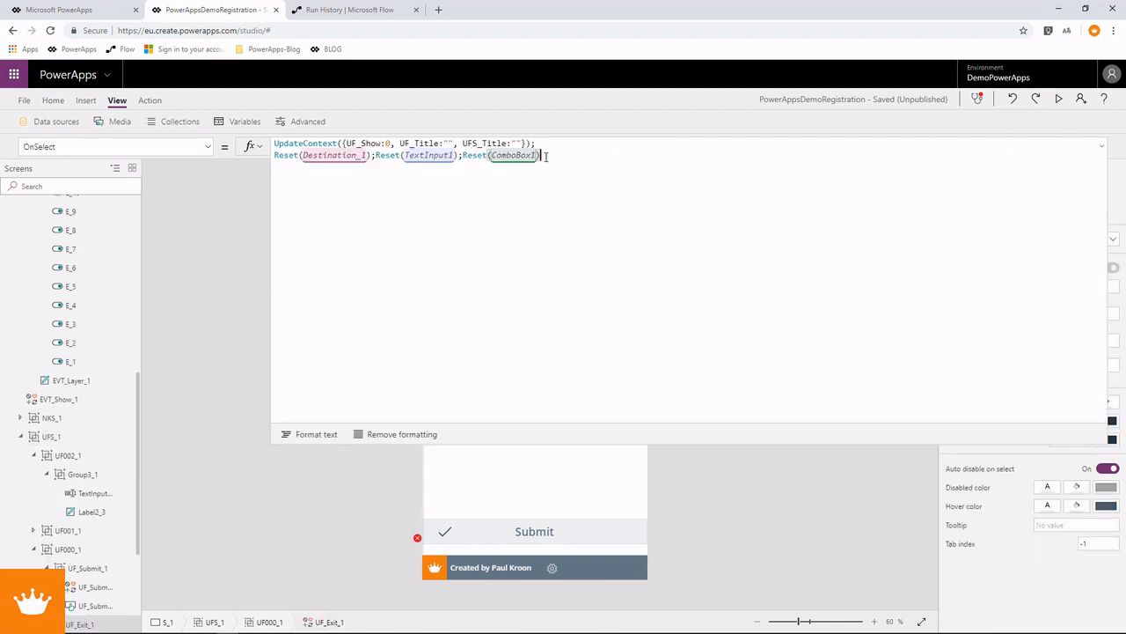
type("Reset(")
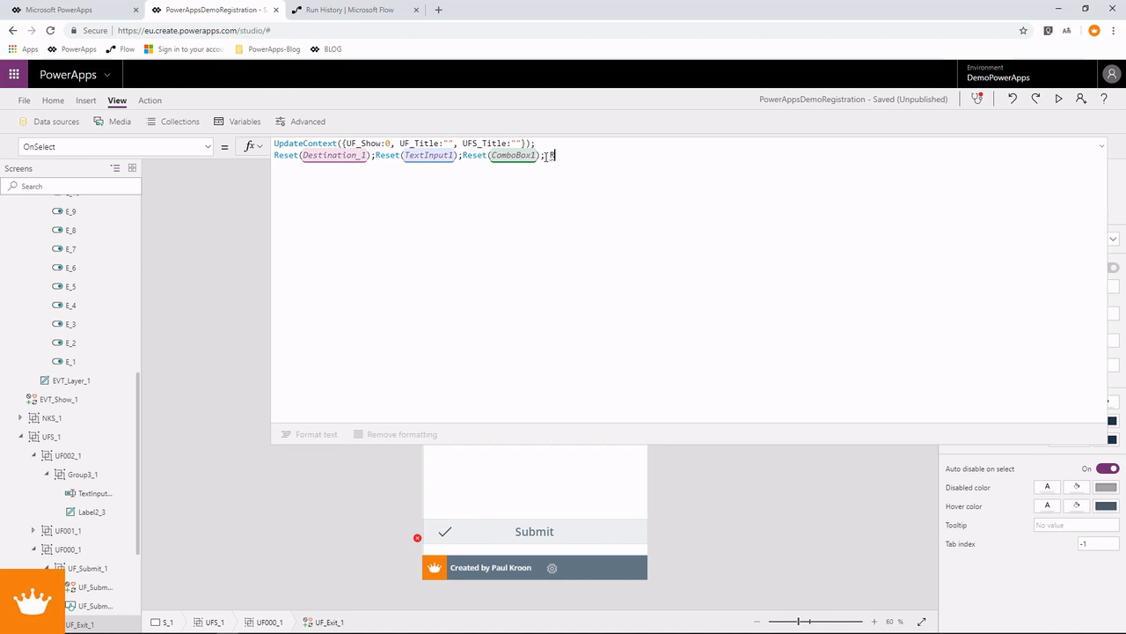
type("TextInput1_1")
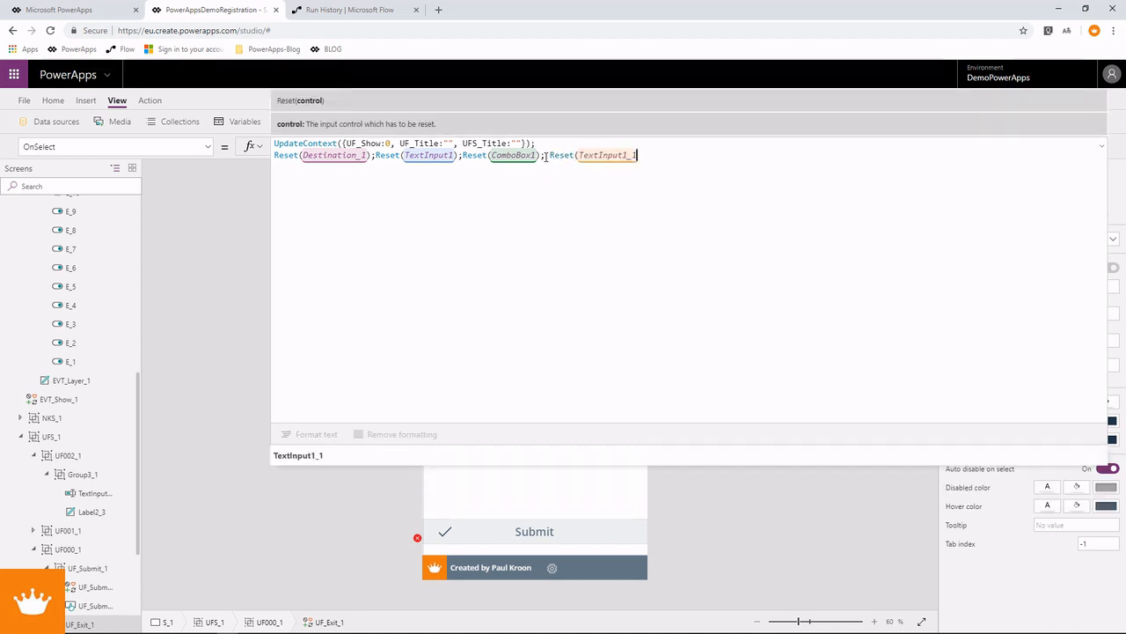
type(")")
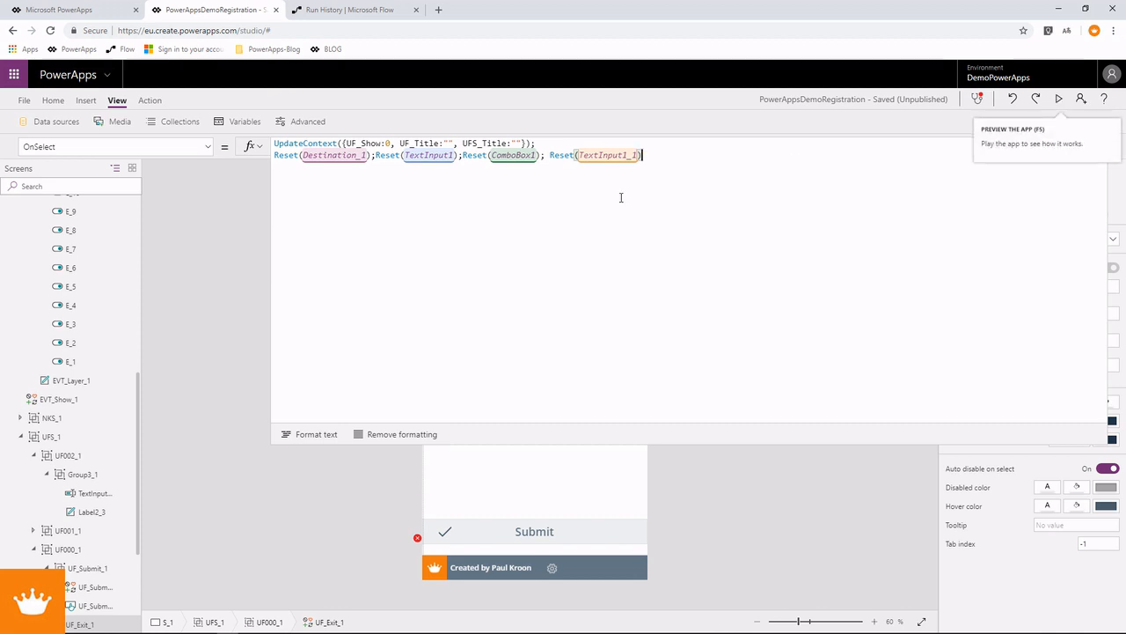
Step: Preview the app, extend the Notes text of the New Work home form to "Tester", and submit the registration
left_click(274, 155)
left_click_drag(274, 155, 658, 159)
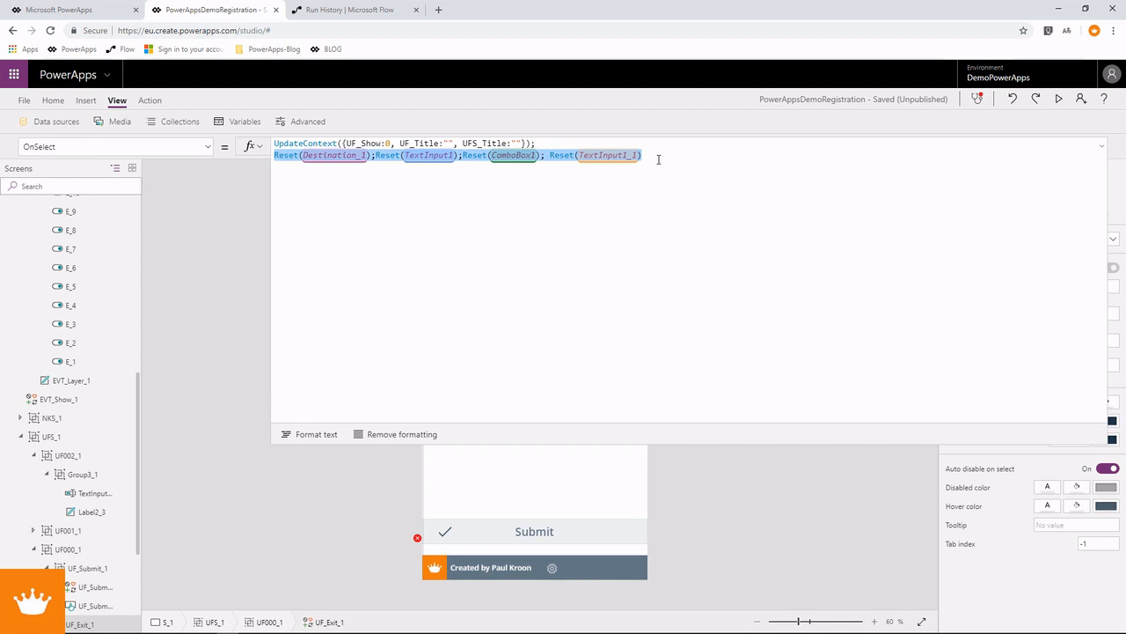
left_click(1059, 102)
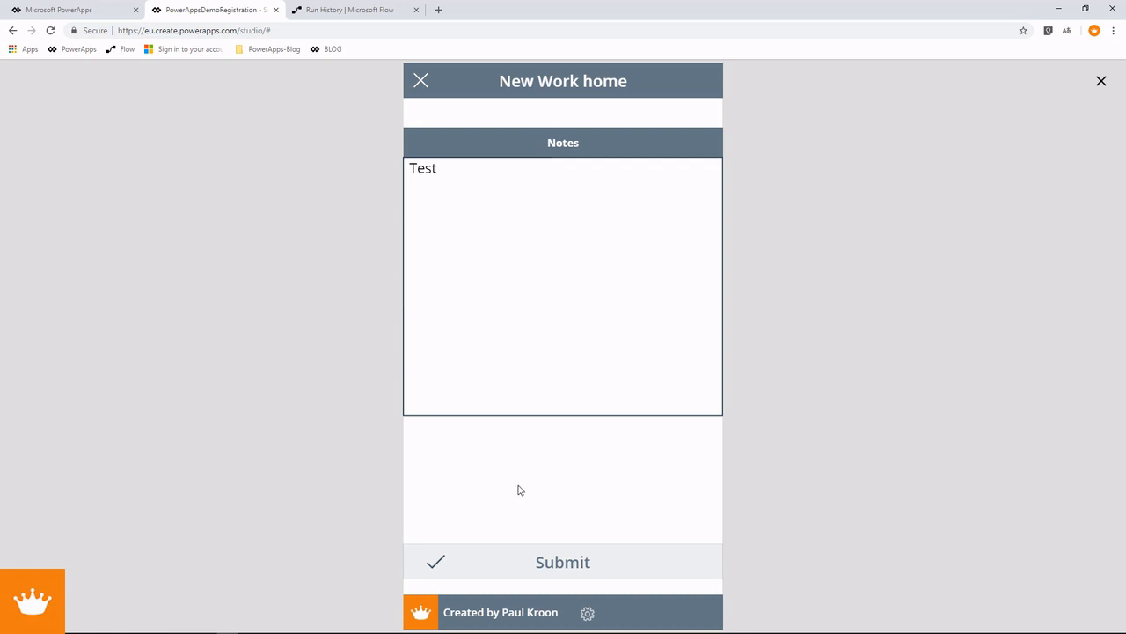
left_click(459, 166)
type("er")
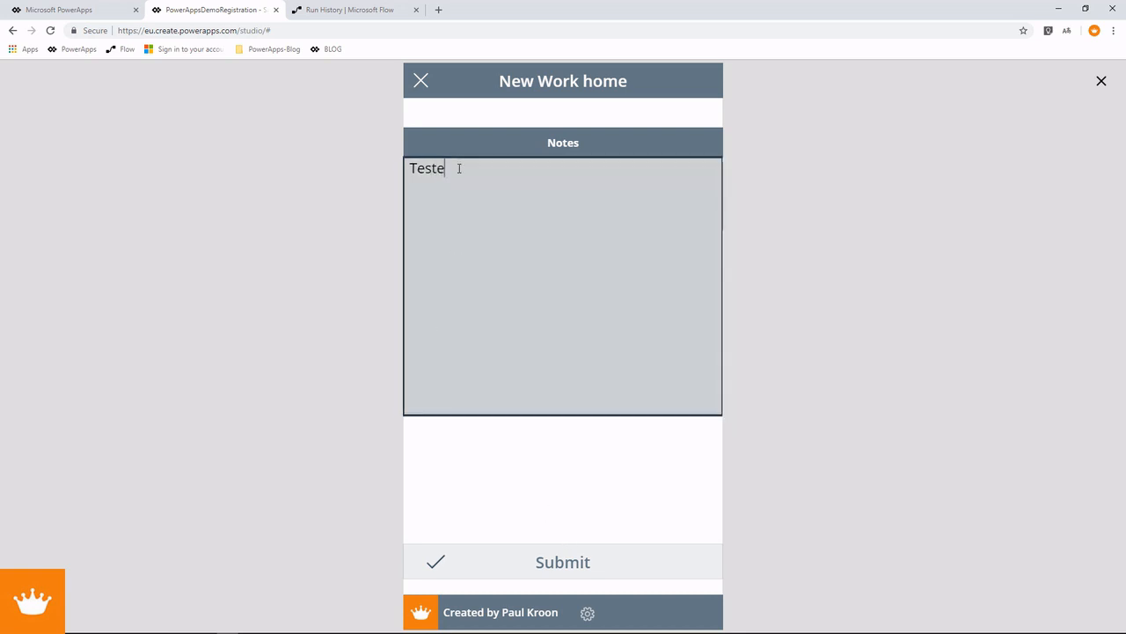
left_click(560, 572)
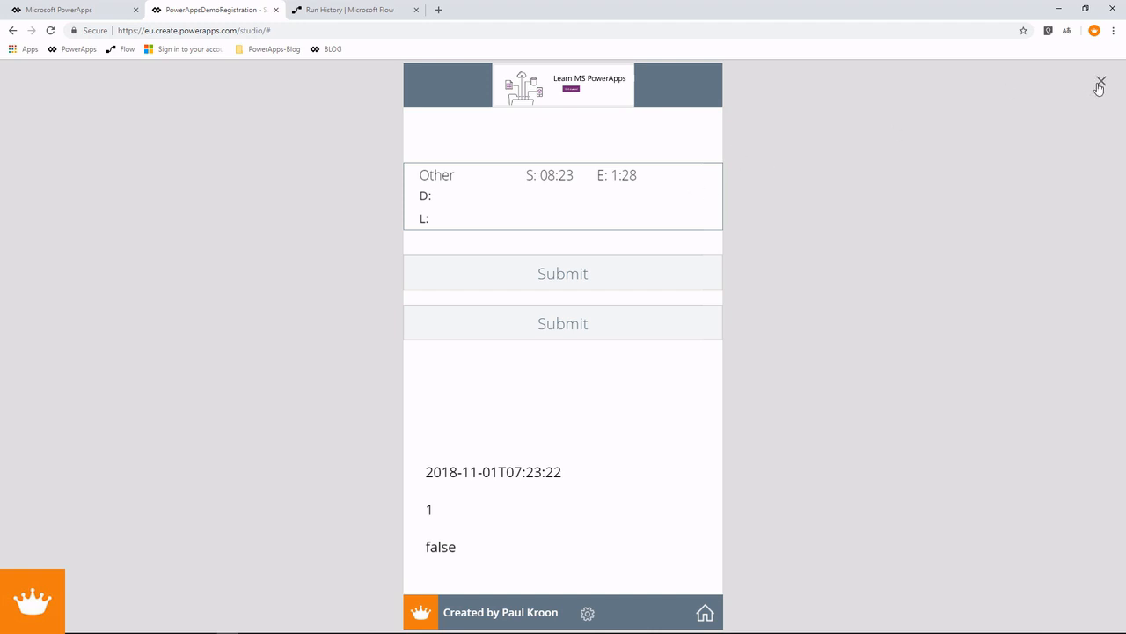
Step: Inspect the submitted registration's D and L lines and refresh the active registration through the Get RegistrationActive event
left_click_drag(436, 195, 422, 220)
left_click(588, 612)
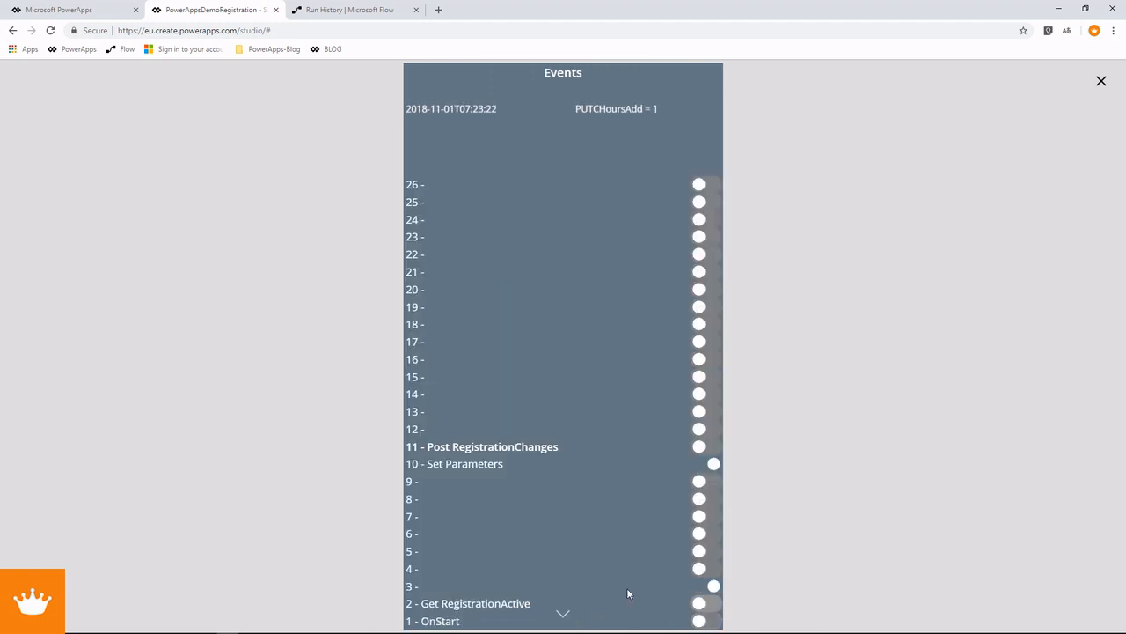
left_click(707, 605)
left_click(560, 616)
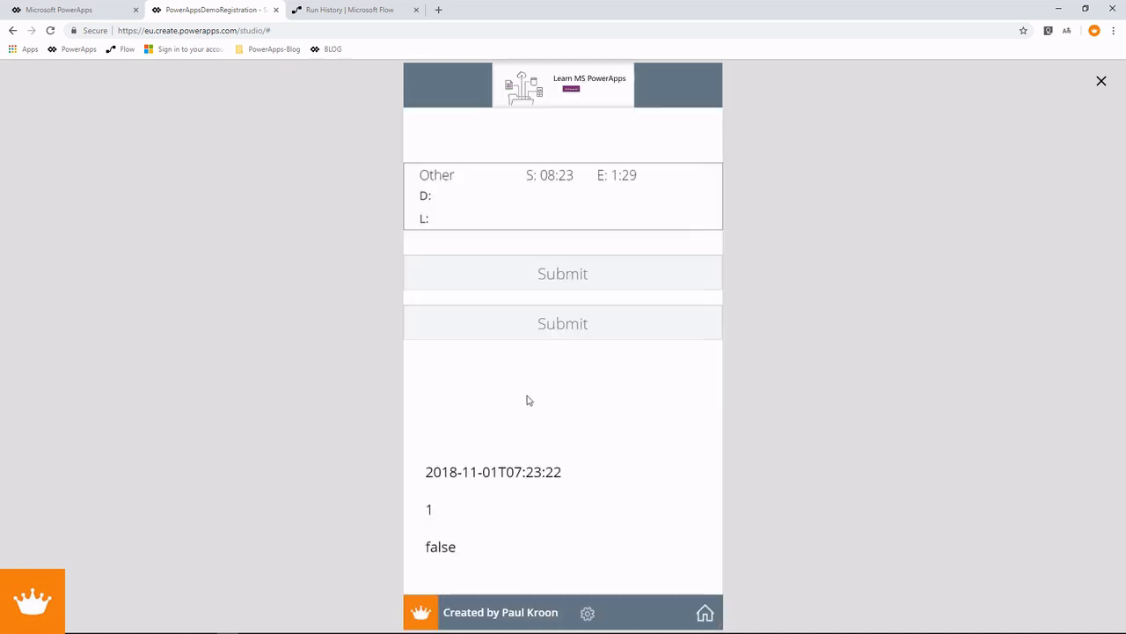
Step: Switch to SQL Server Management Studio and rerun the active registrations query
key("alt+Tab")
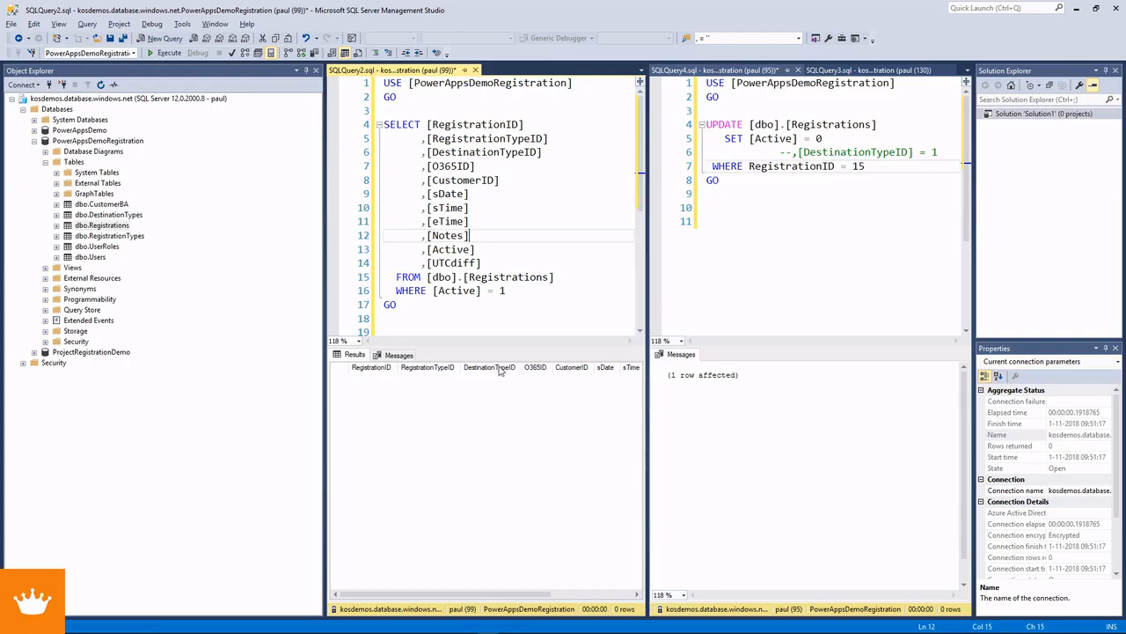
left_click(519, 296)
key("F5")
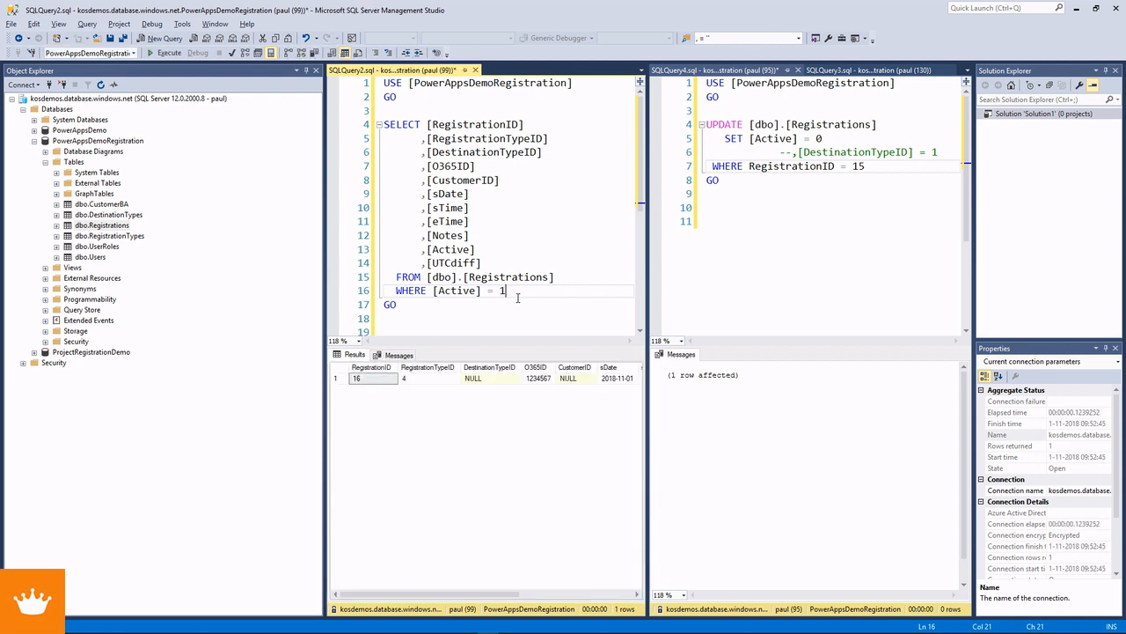
Step: Set the UPDATE script's RegistrationID to 16, execute it to deactivate that registration, and rerun the active registrations query
left_click(864, 166)
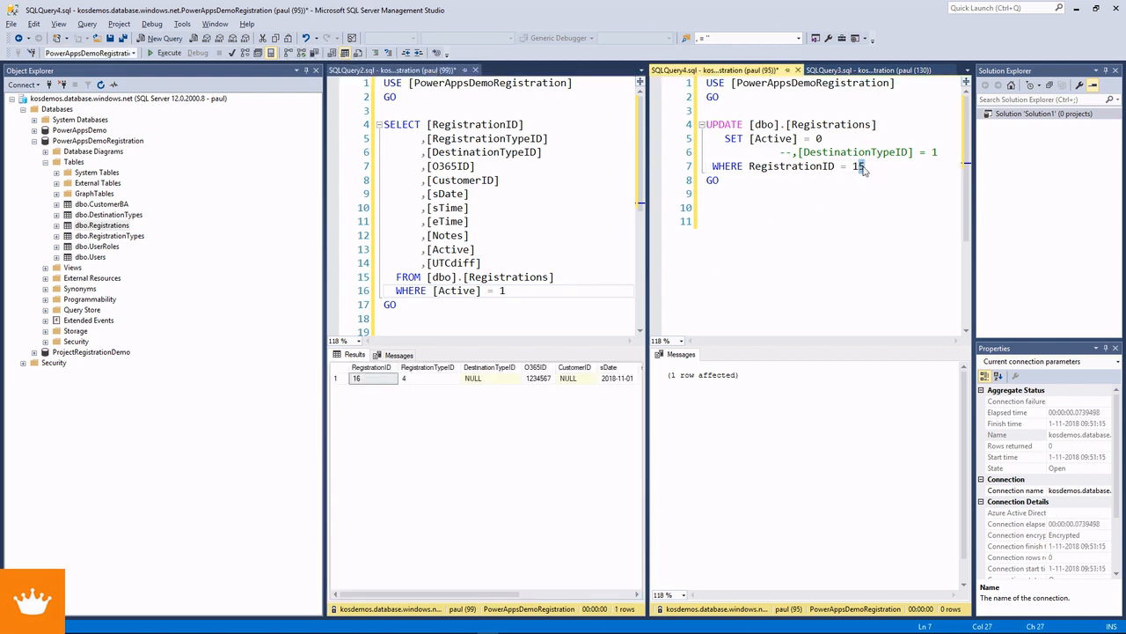
type("6")
key("F5")
left_click(486, 225)
key("F5")
Step: Return to the PowerApps preview and refresh the active registrations through the Get RegistrationActive event
key("alt+Tab")
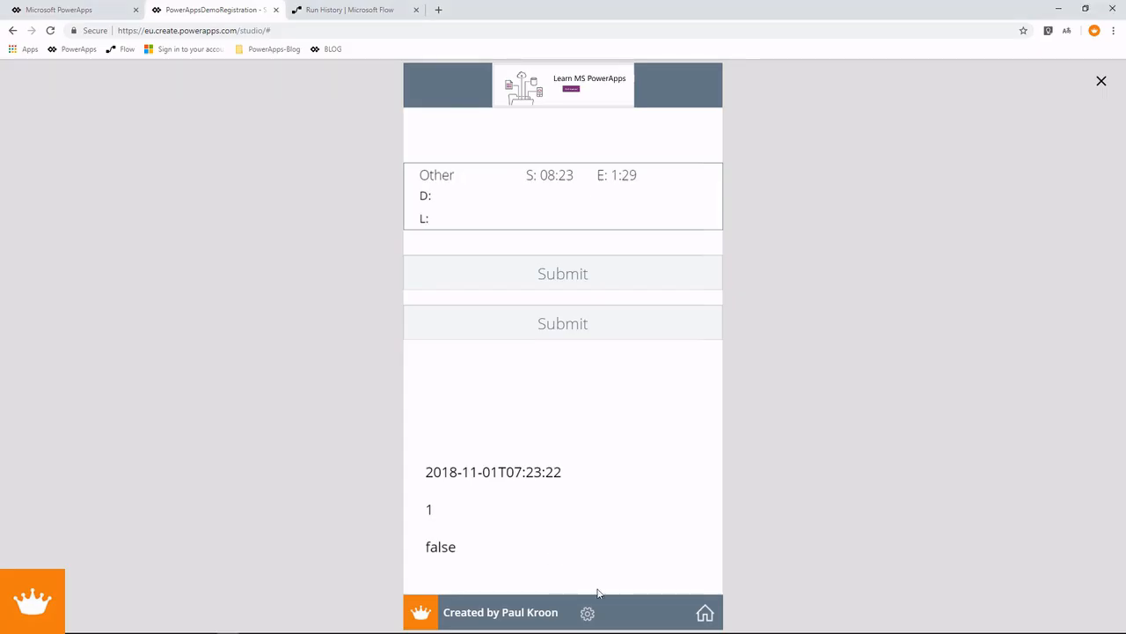
left_click(591, 617)
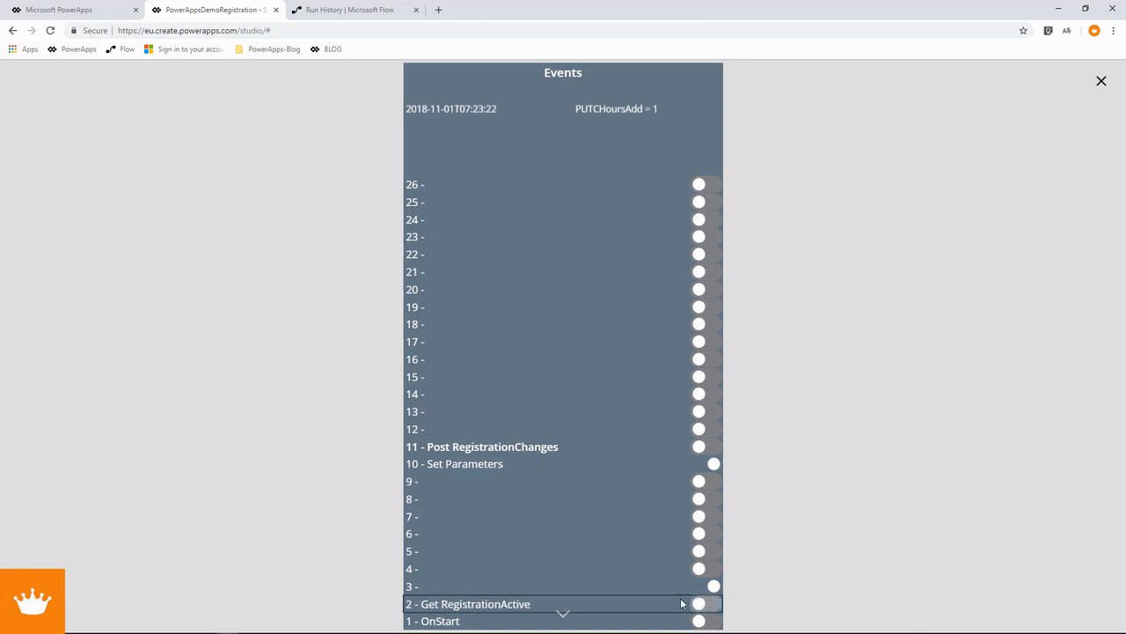
left_click(563, 616)
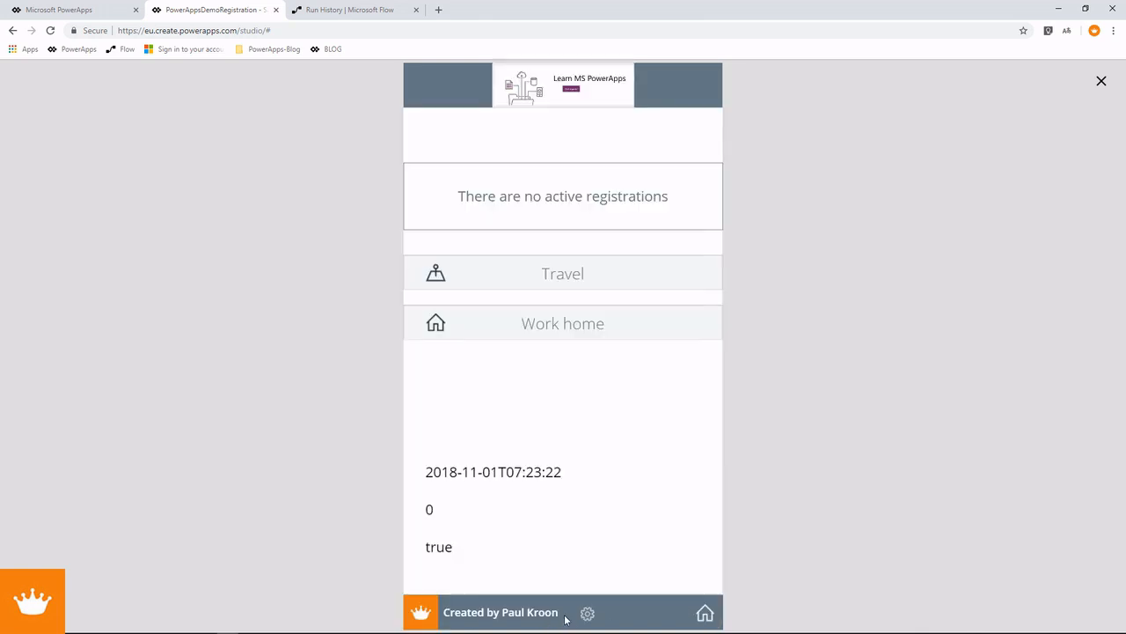
Step: Open the New Travel form, try the Other destination, and choose Visit with Aliquam Consulting as the location
left_click(541, 273)
left_click(604, 284)
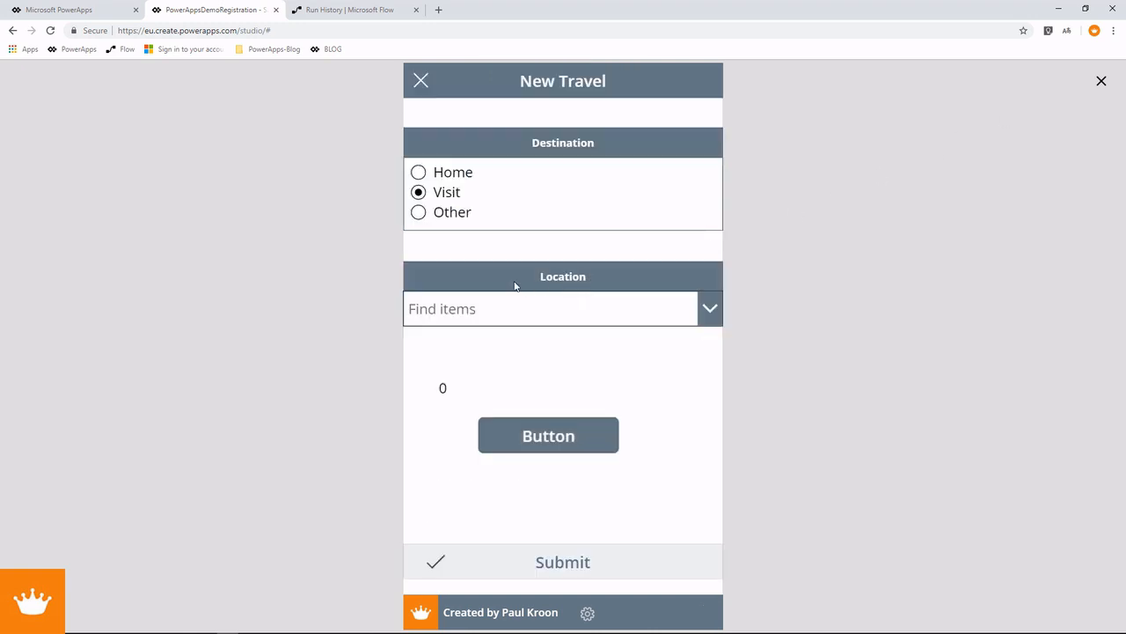
left_click(427, 213)
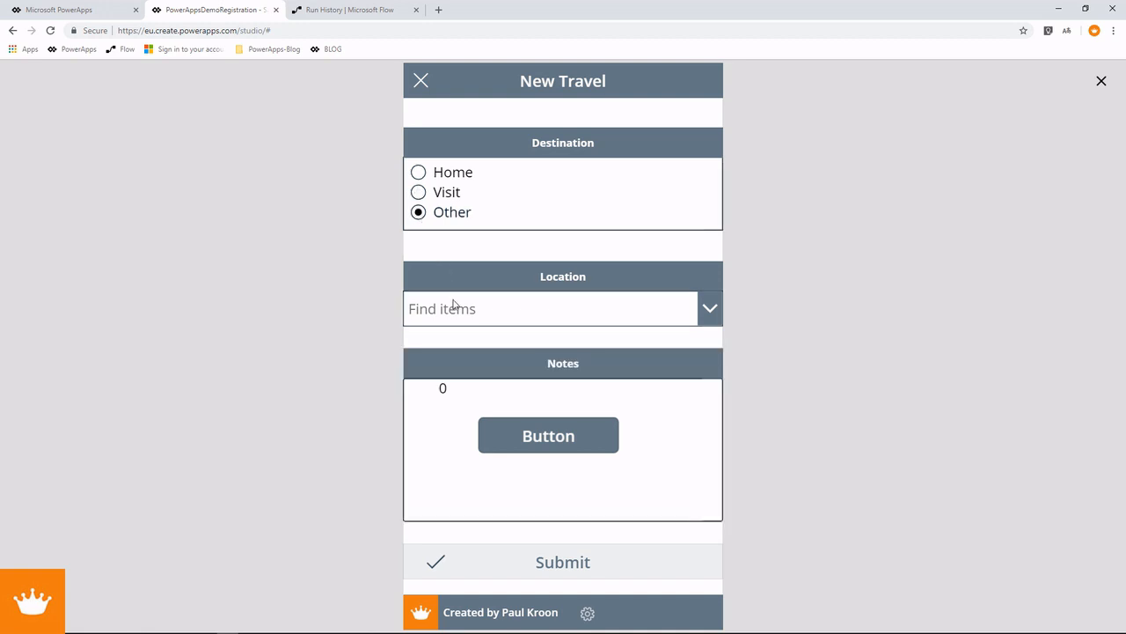
left_click(419, 192)
left_click(713, 315)
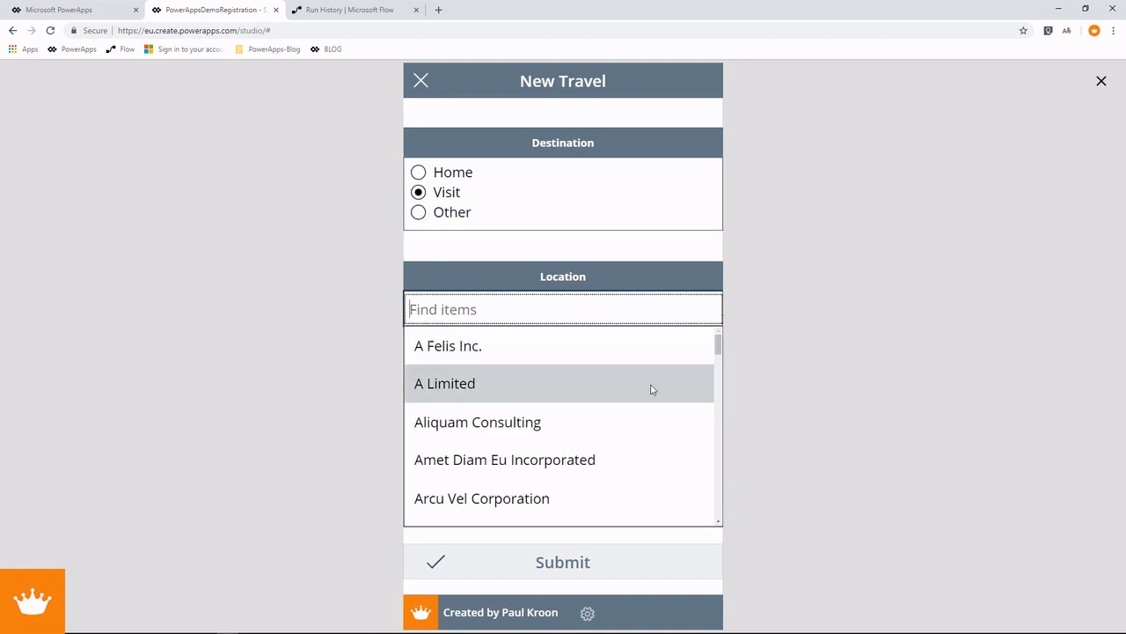
left_click(613, 434)
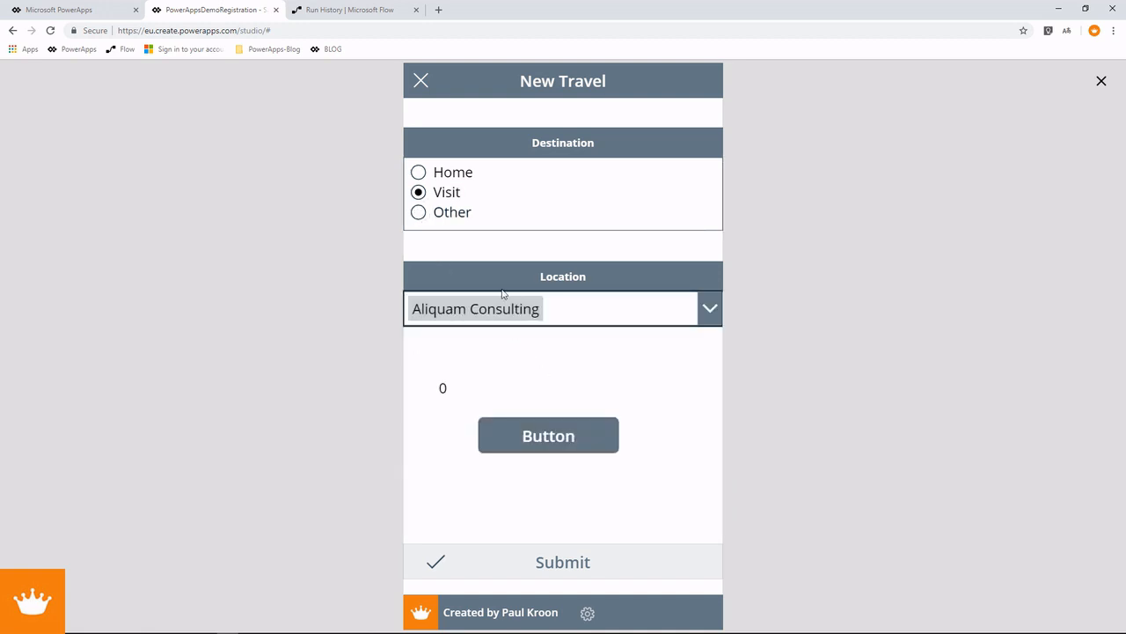
Step: Exit the preview and delete the test button and the test label showing 0 from the New Travel form
left_click(1102, 81)
left_click(524, 452)
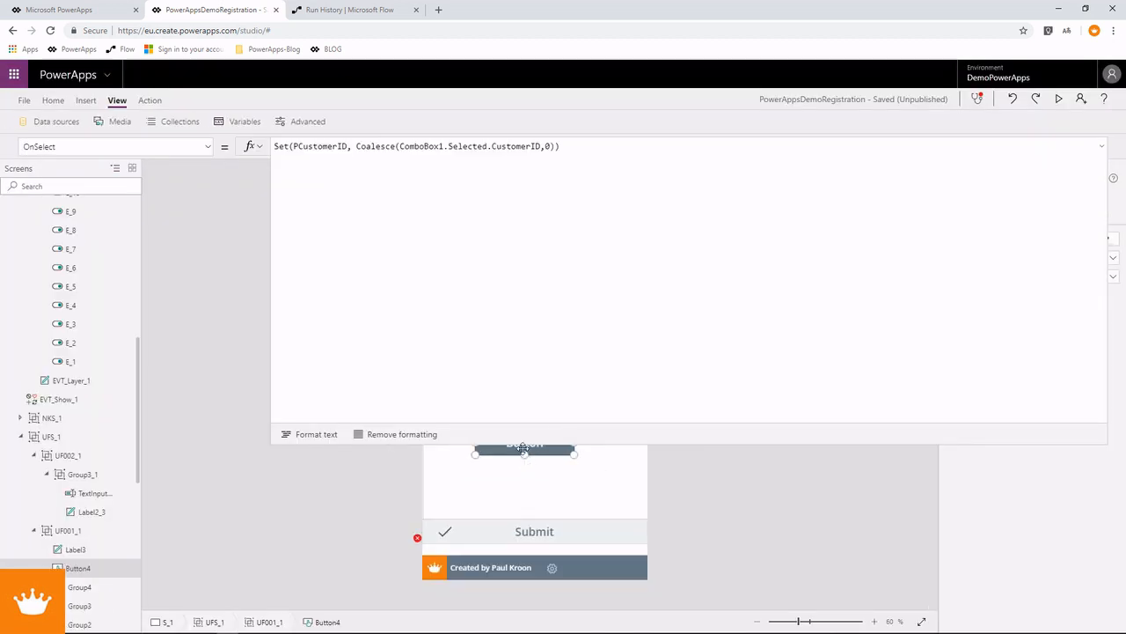
key("Delete")
left_click(1103, 147)
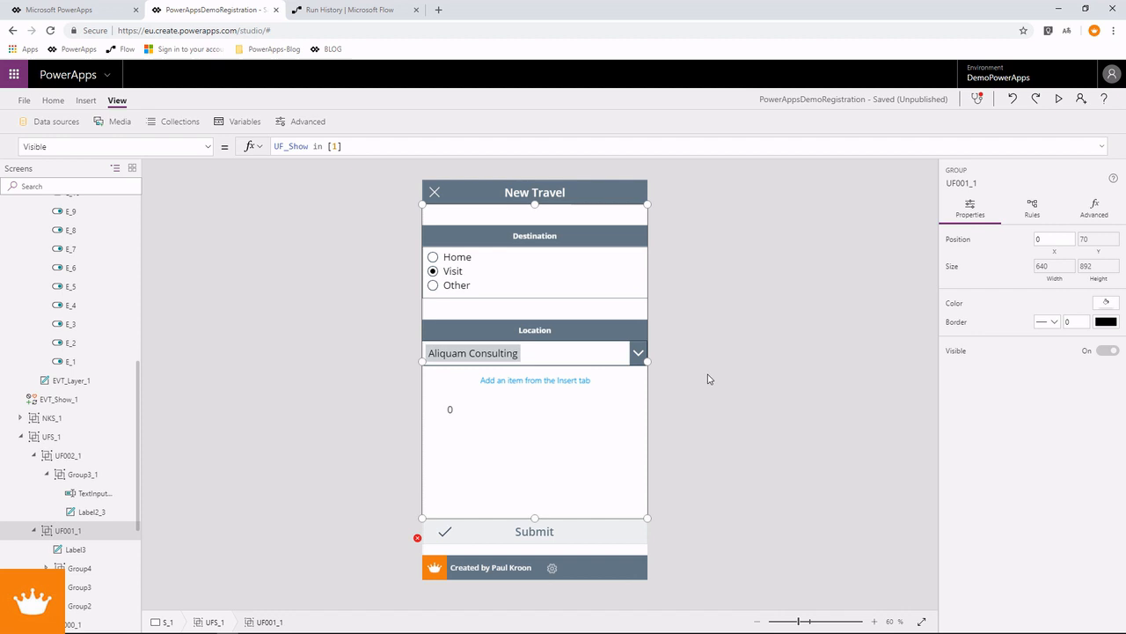
left_click(448, 410)
key("Delete")
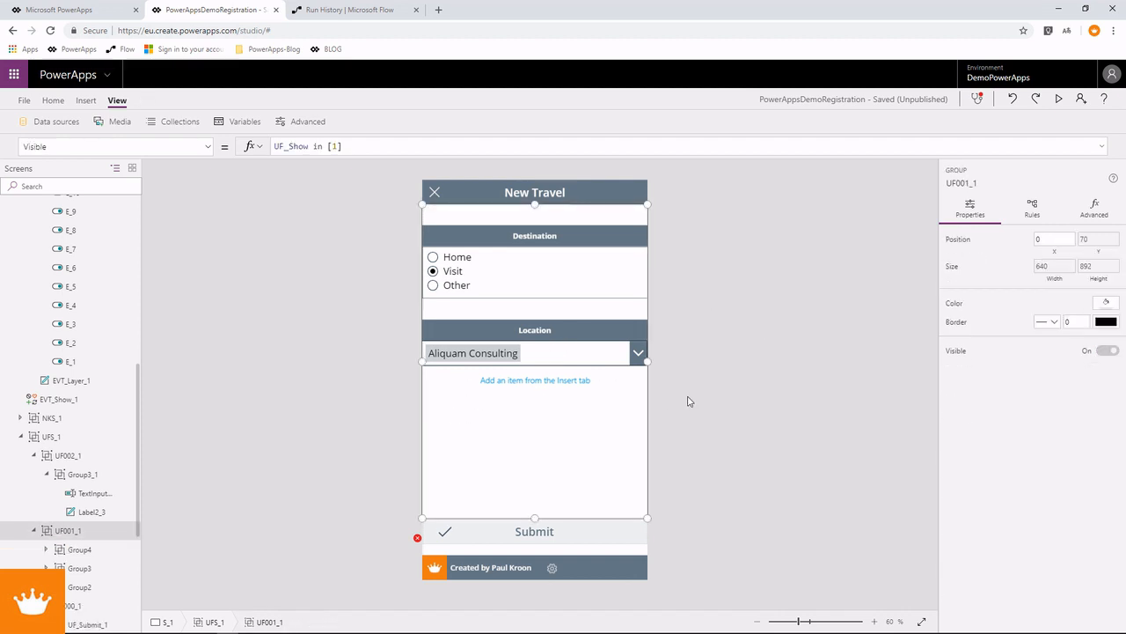
Step: Preview the app again, submit the New Travel form, and inspect the type, start and end times of the active registration
left_click(1058, 100)
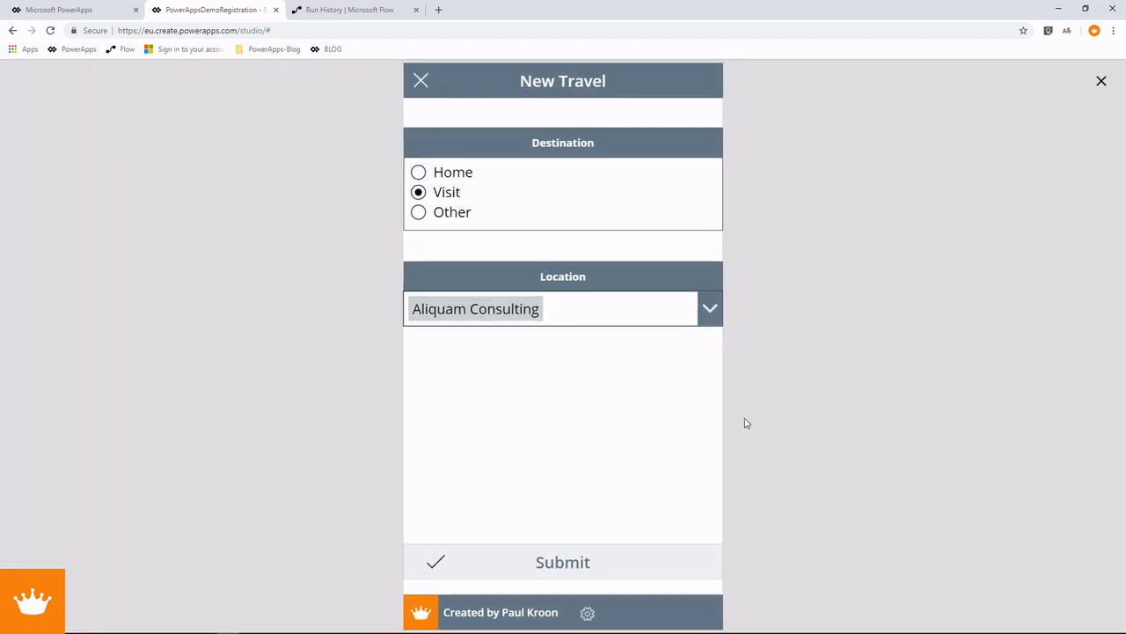
left_click(563, 564)
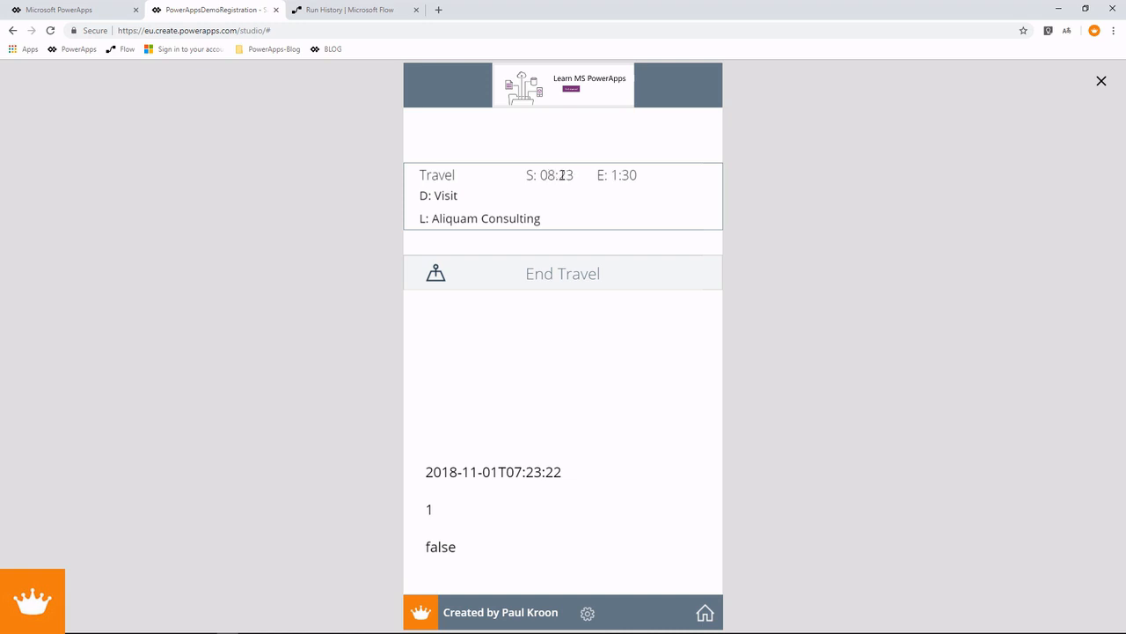
left_click_drag(560, 175, 641, 176)
left_click(638, 176)
left_click_drag(635, 175, 415, 176)
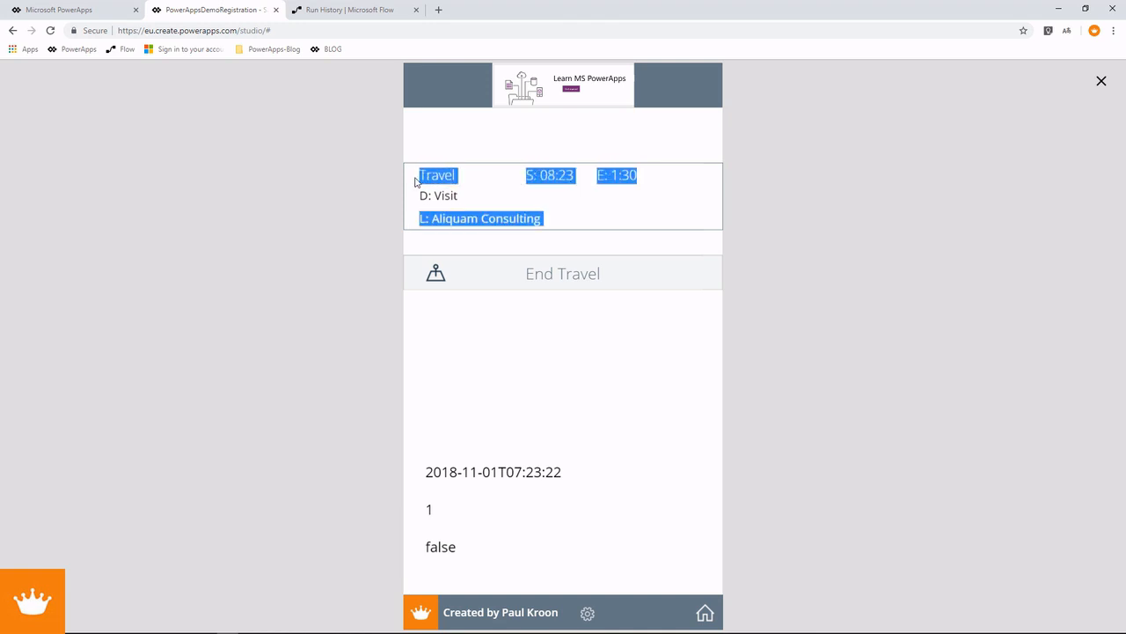
left_click(520, 181)
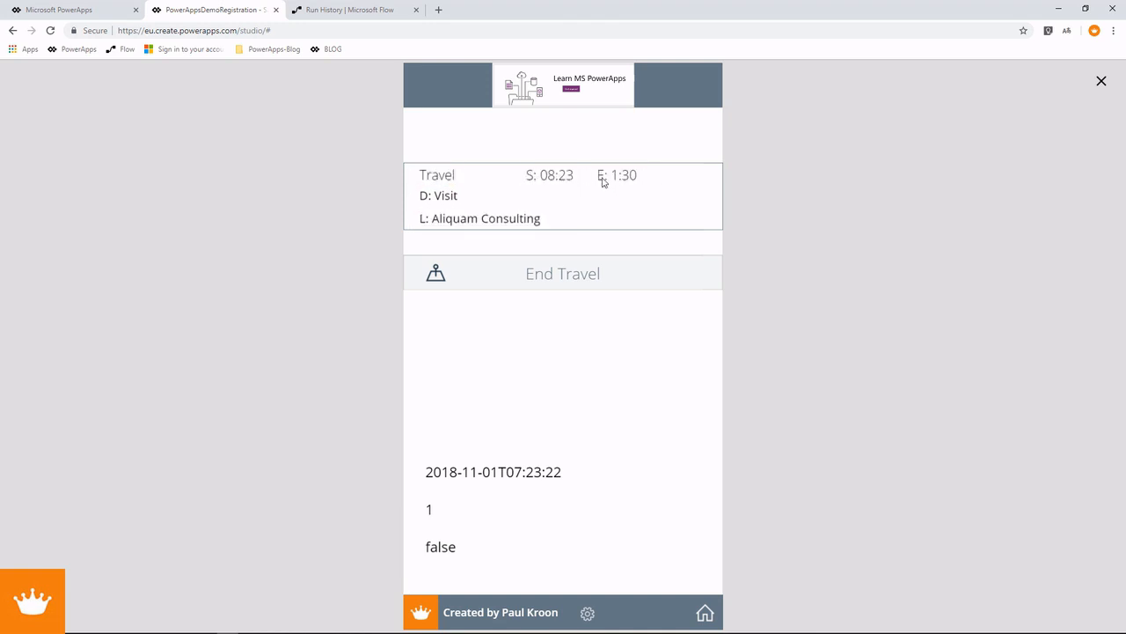
left_click_drag(637, 178, 448, 188)
left_click(456, 179)
Step: Examine the End Travel option and the Post RegistrationChanges event in the Events overview, returning to the home screen
left_click(550, 278)
left_click(587, 612)
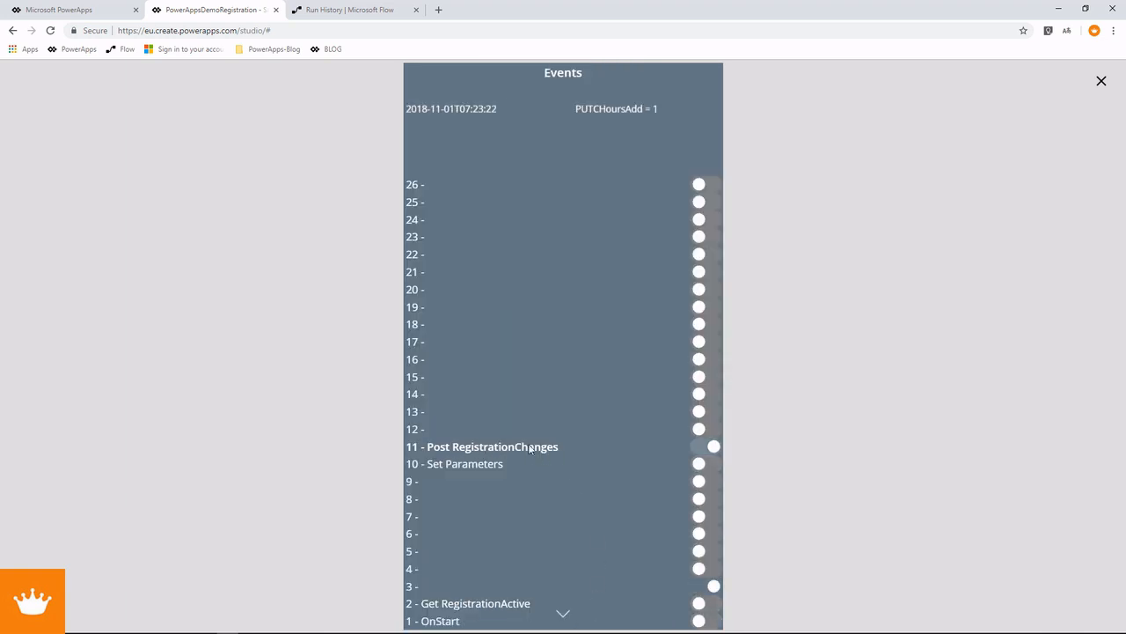
left_click(559, 616)
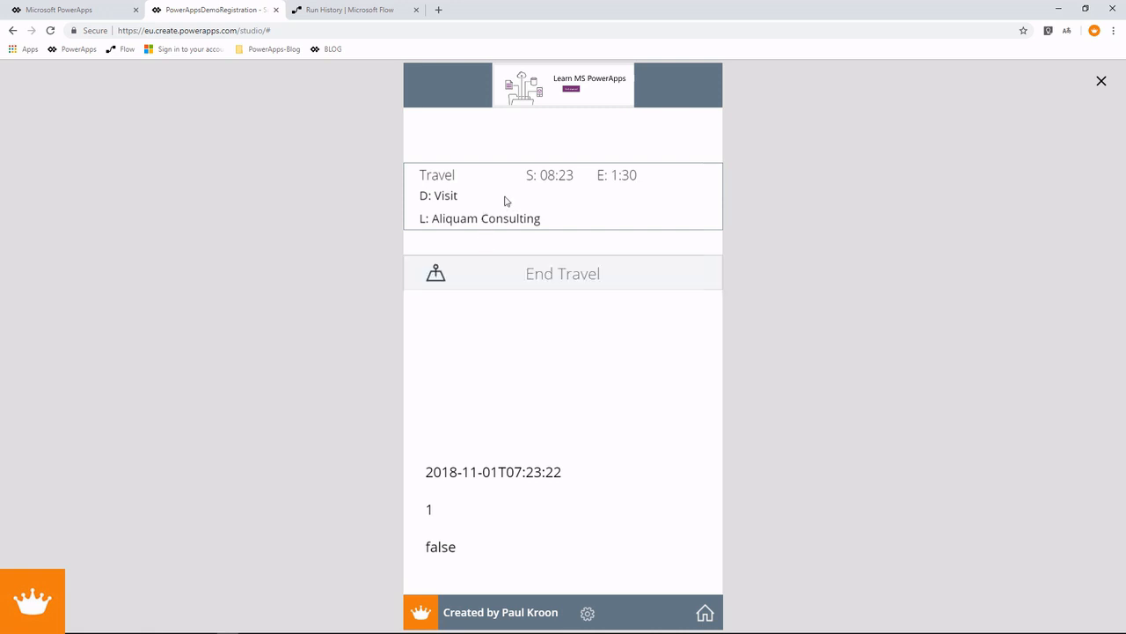
left_click(570, 277)
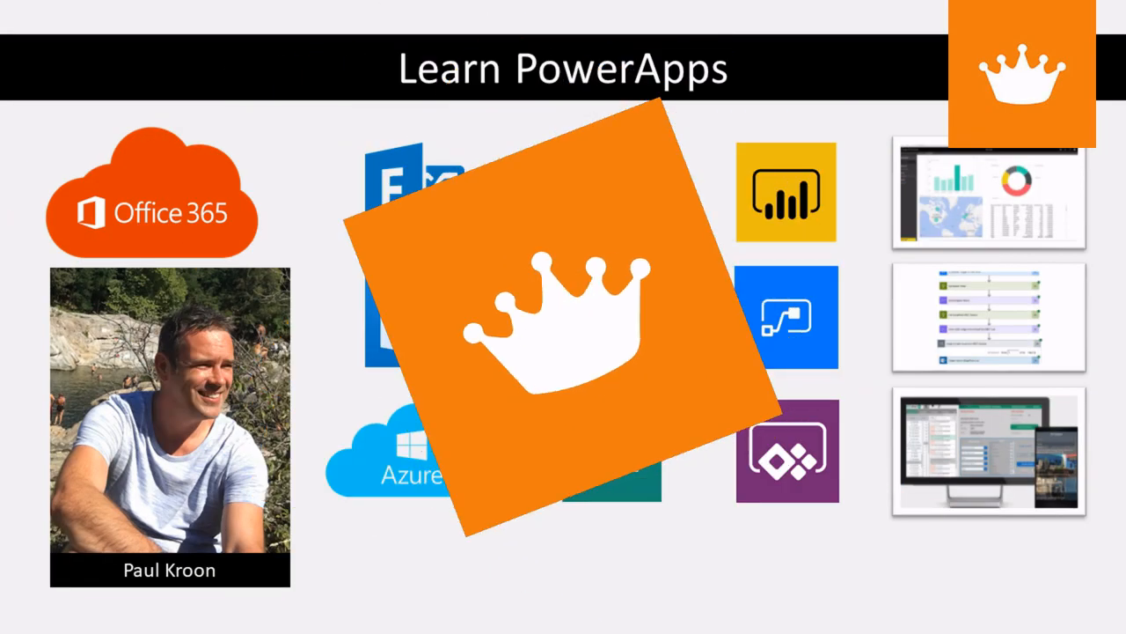